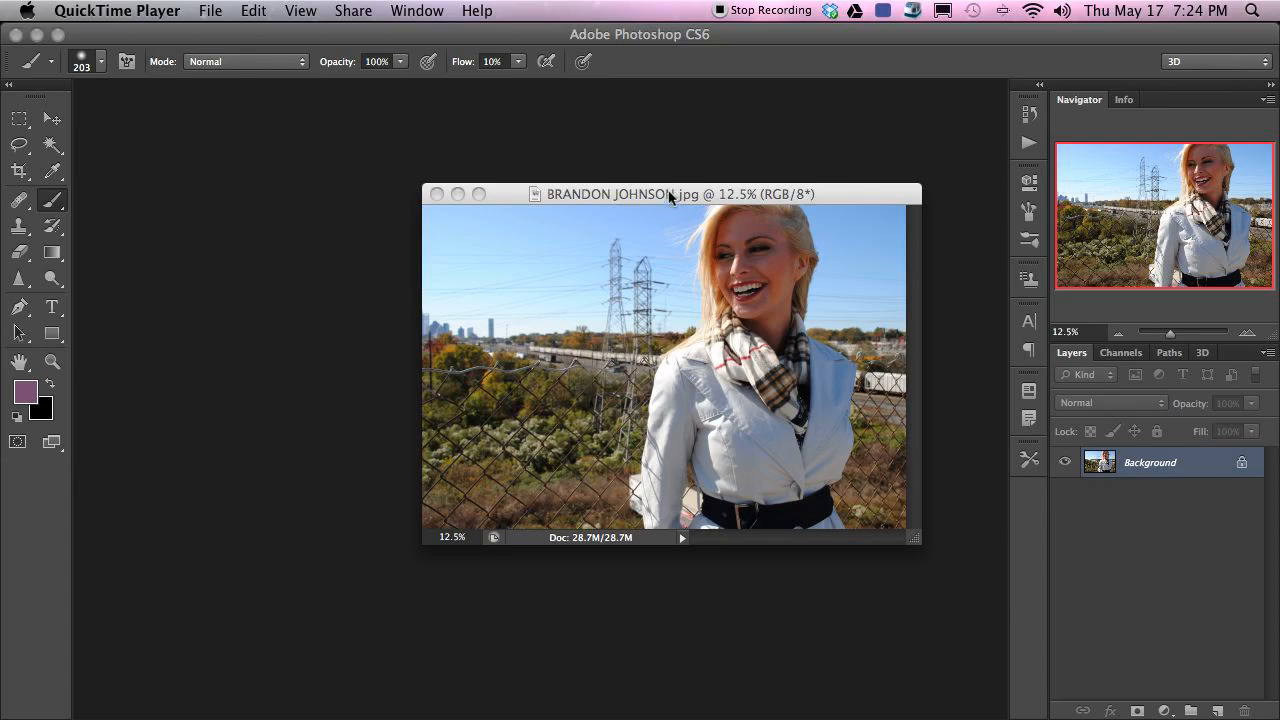
pyautogui.click(695, 195)
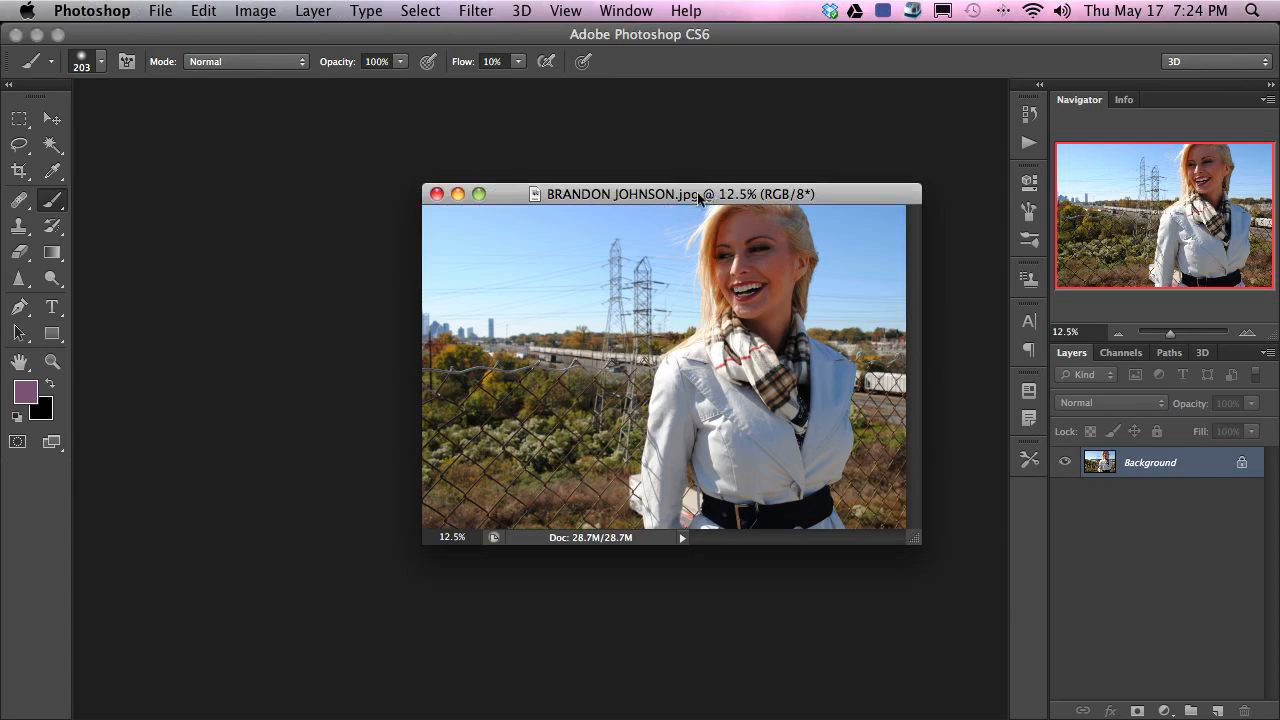
pyautogui.moveTo(705, 197); pyautogui.dragTo(702, 192)
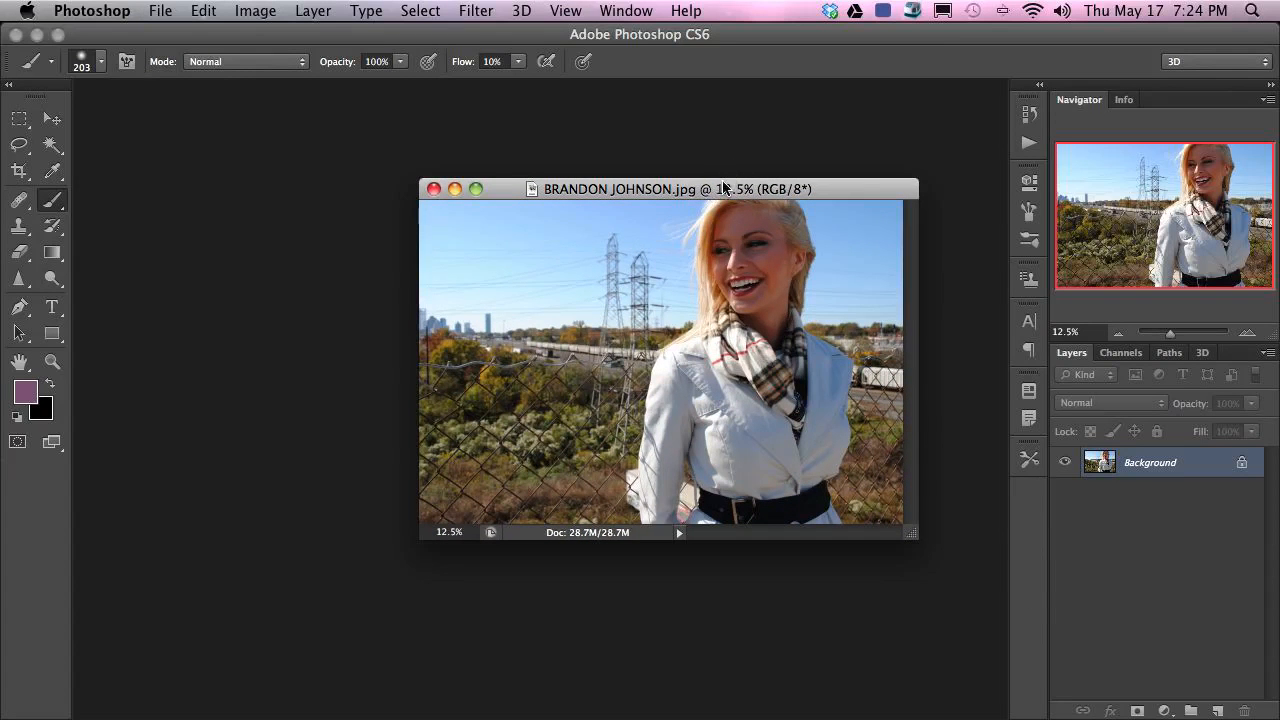
pyautogui.moveTo(725, 187); pyautogui.dragTo(710, 183)
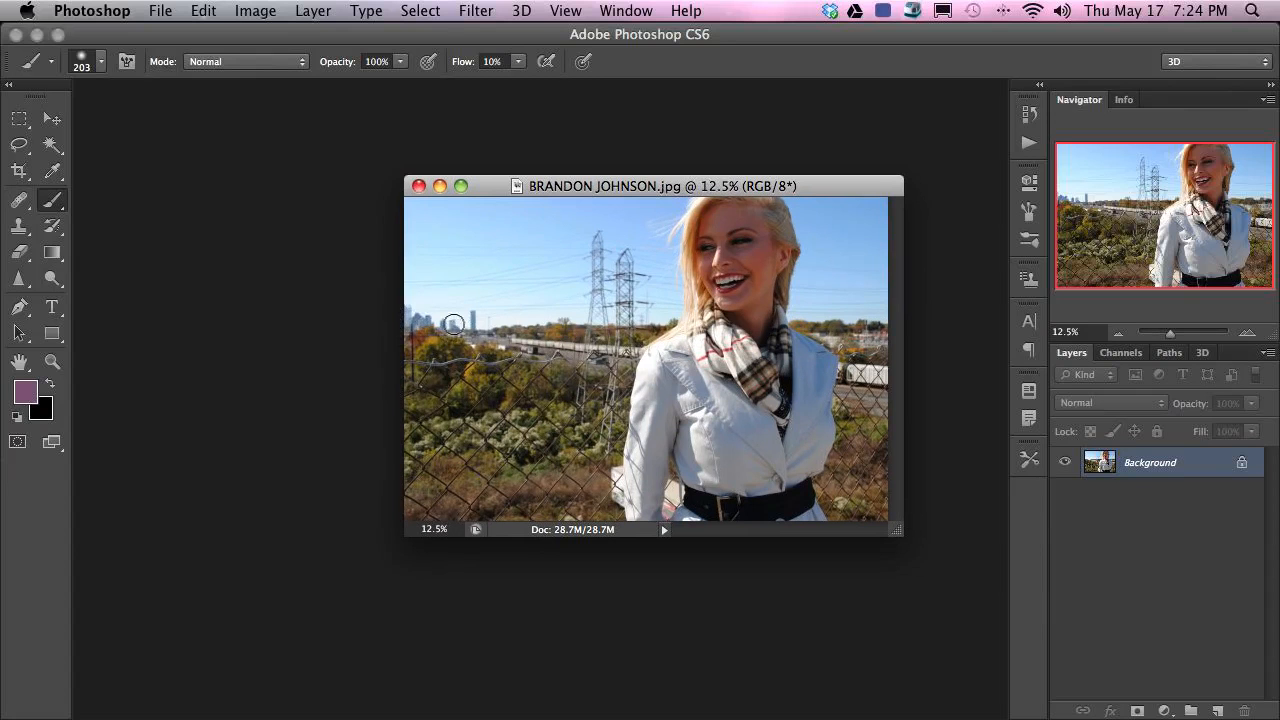
pyautogui.moveTo(605, 184); pyautogui.dragTo(615, 182)
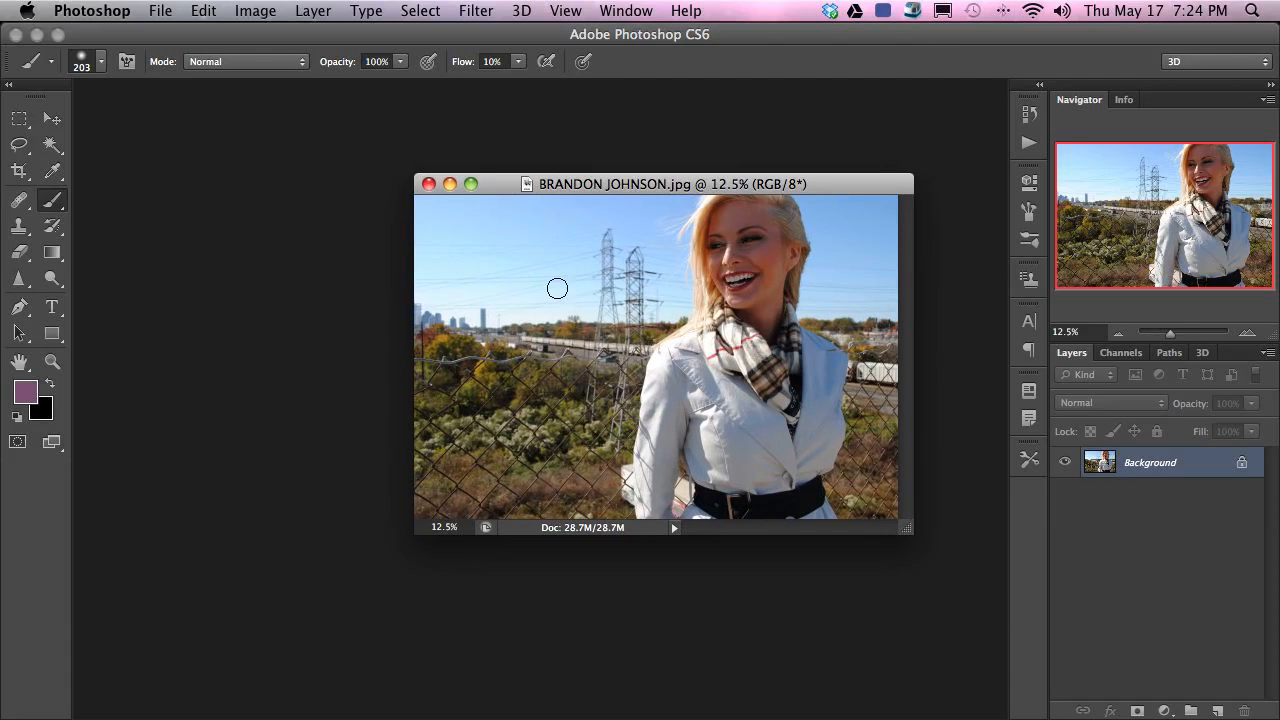
pyautogui.press('super+plus')
pyautogui.moveTo(641, 186); pyautogui.dragTo(599, 157)
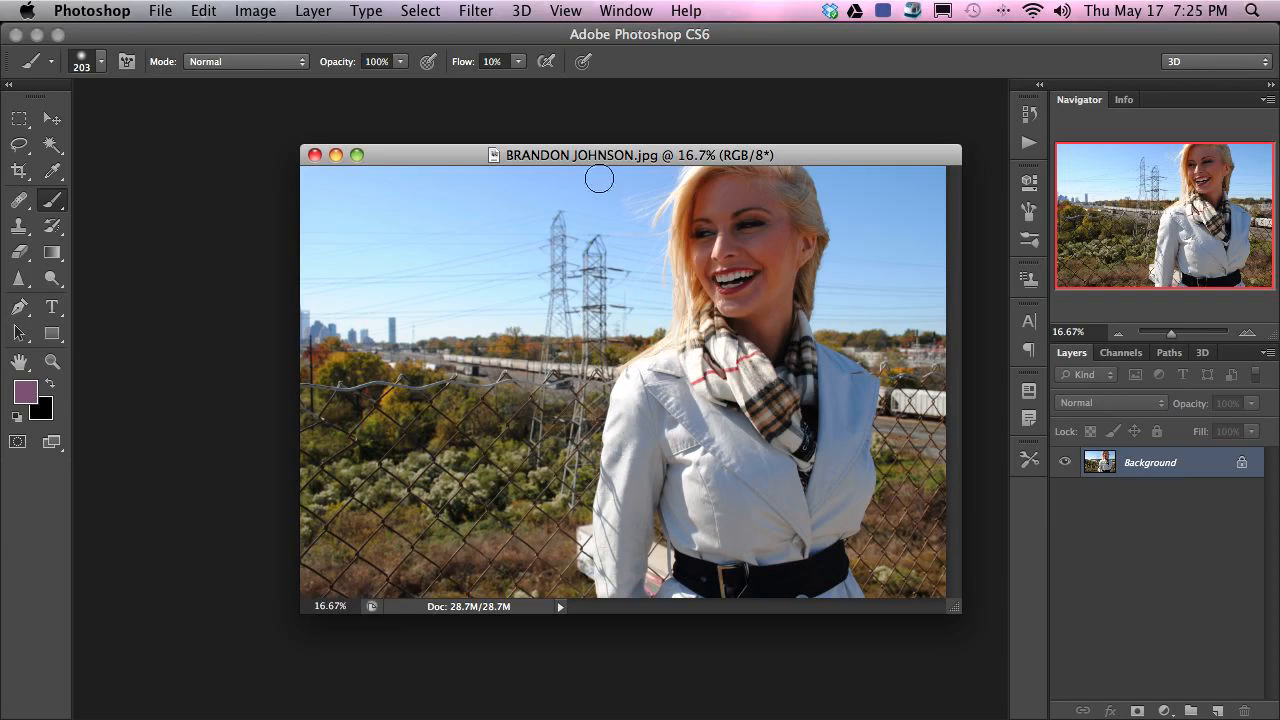
pyautogui.moveTo(641, 155); pyautogui.dragTo(688, 132)
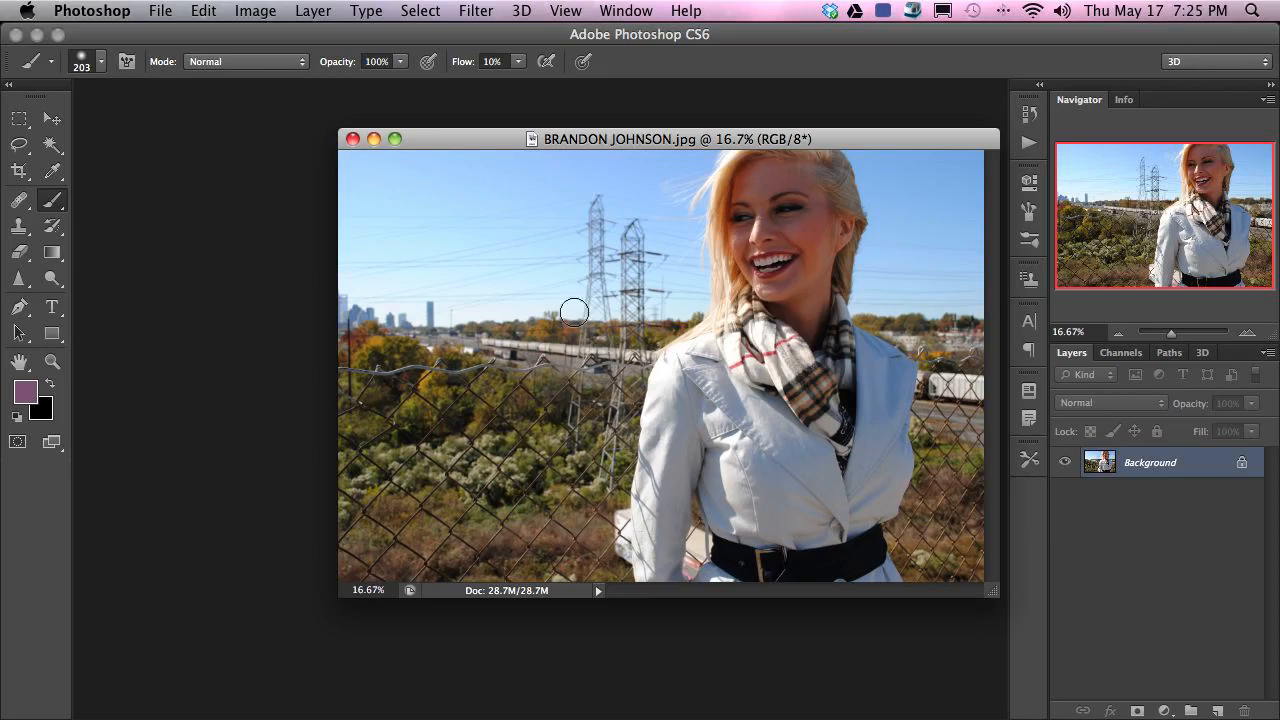
pyautogui.moveTo(498, 138); pyautogui.dragTo(480, 144)
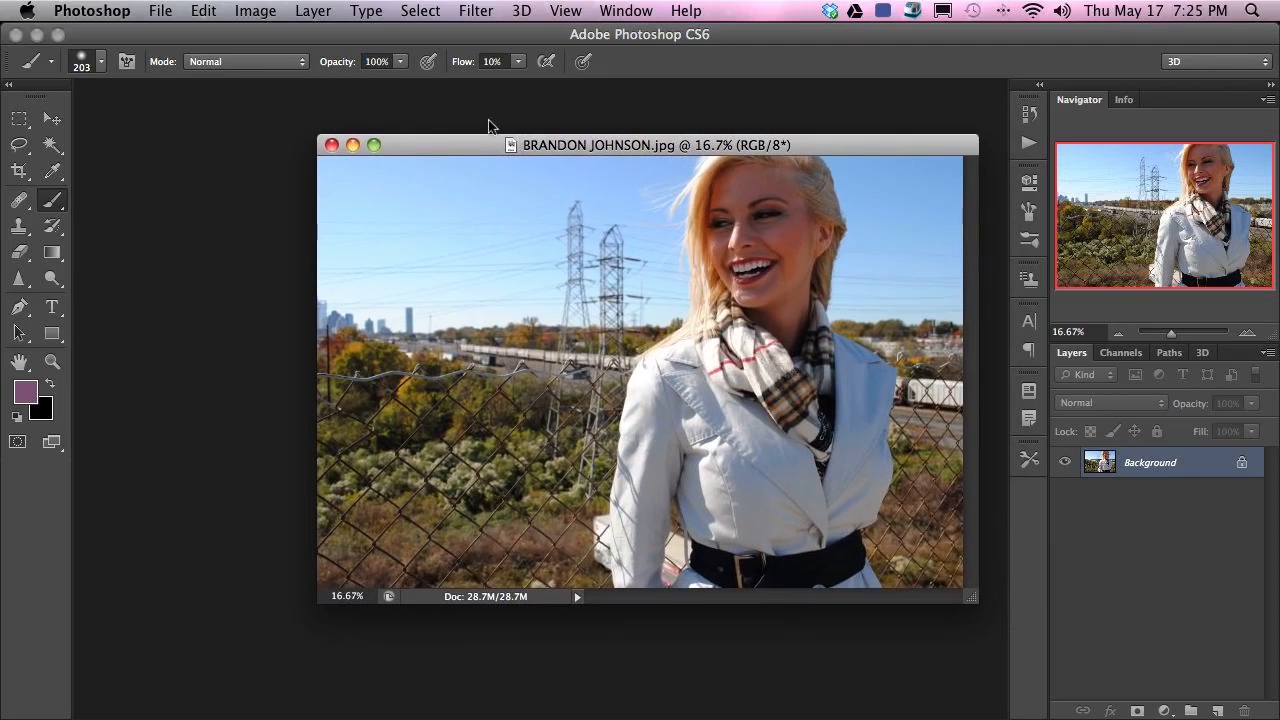
# - Start the Load Files into Stack script and browse for its source files
pyautogui.click(156, 12)
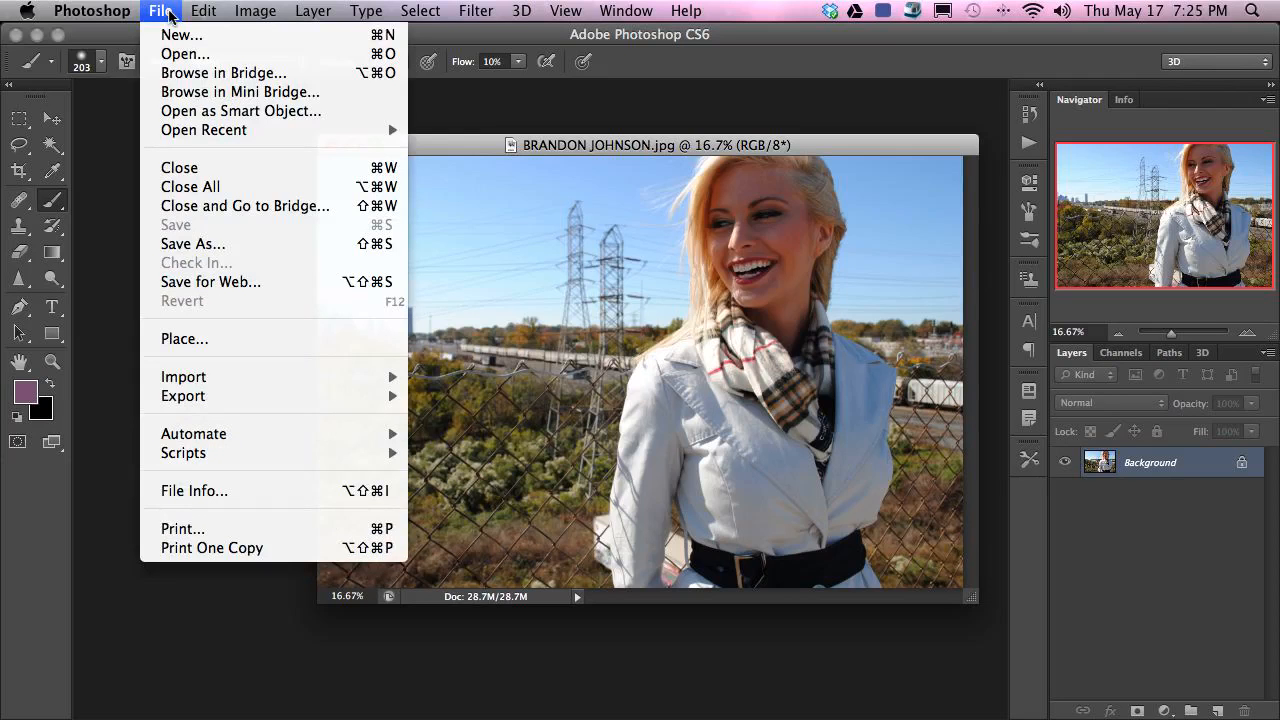
pyautogui.moveTo(268, 455)
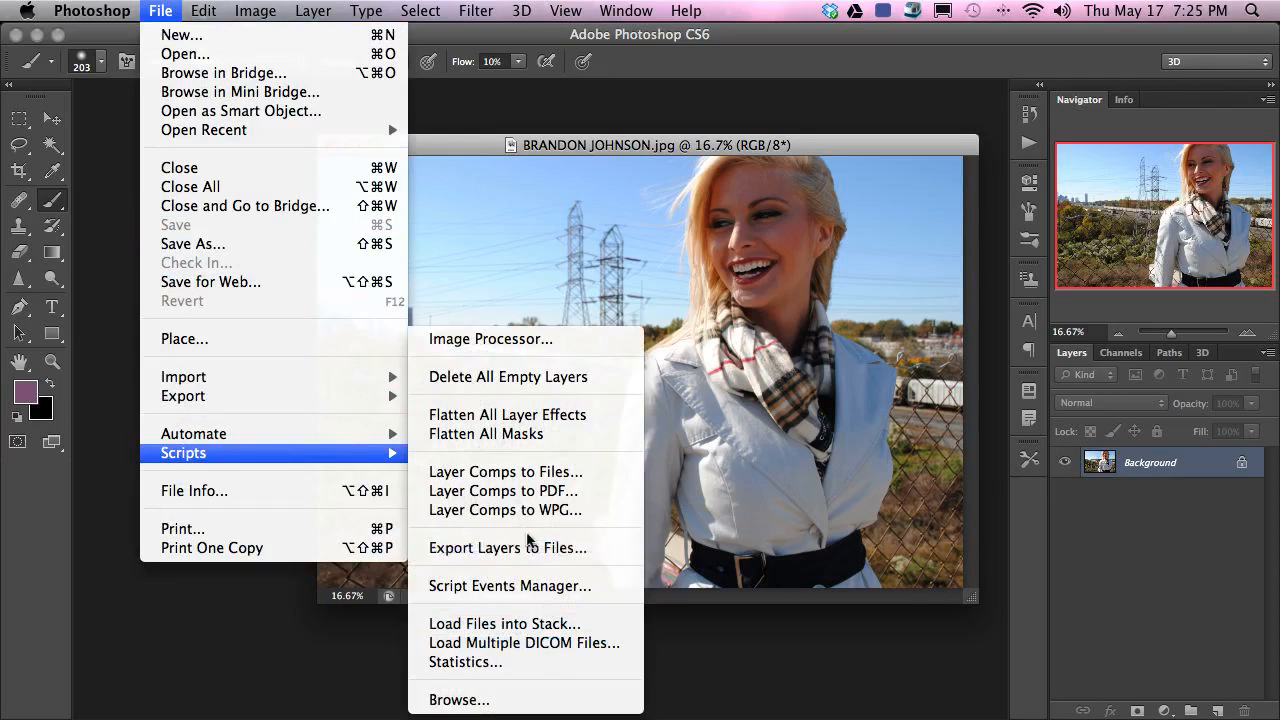
pyautogui.click(575, 623)
pyautogui.moveTo(968, 36); pyautogui.dragTo(576, 194)
pyautogui.click(684, 343)
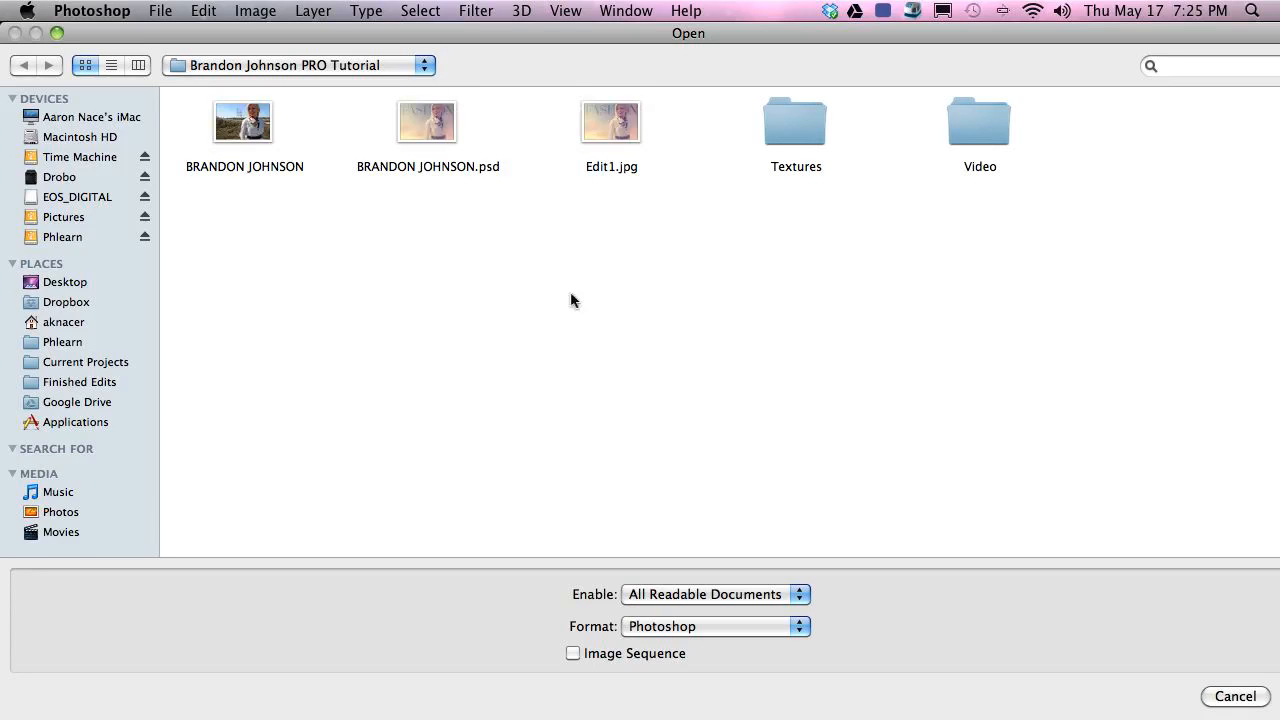
# - Preview the edited example image Edit1.jpg in the tutorial folder
pyautogui.doubleClick(808, 131)
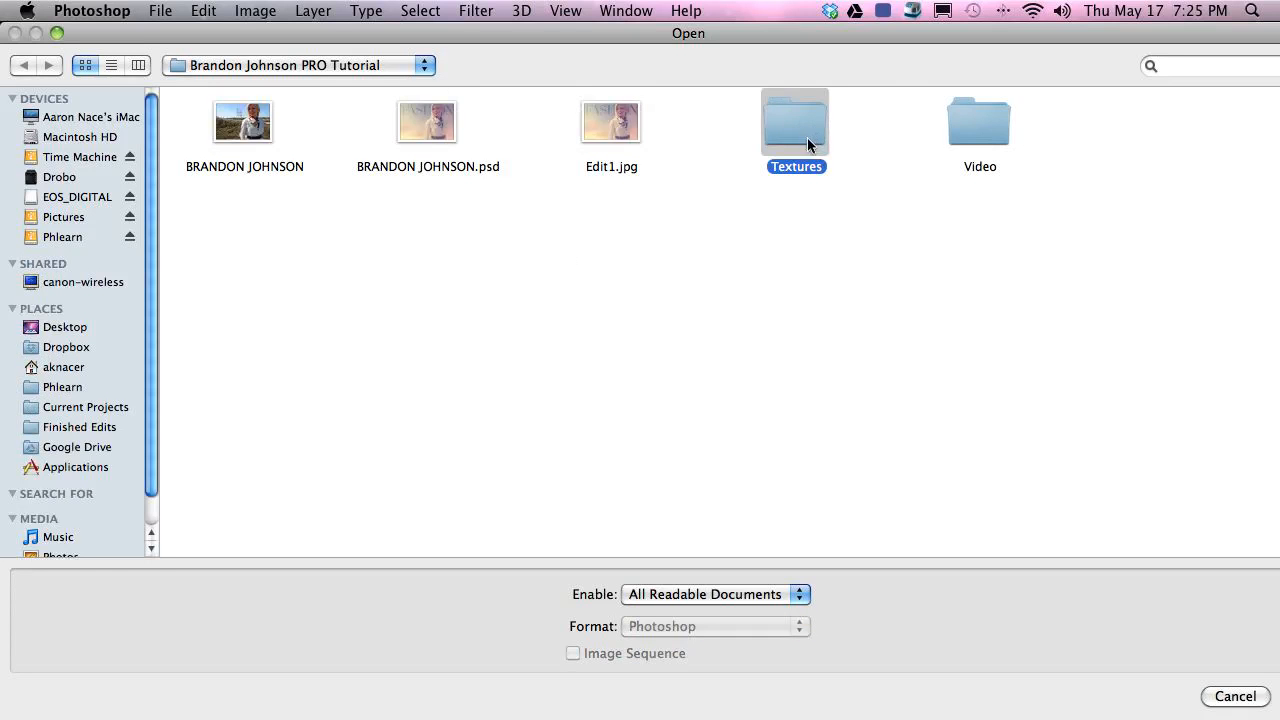
pyautogui.click(22, 66)
pyautogui.click(612, 125)
pyautogui.press('space')
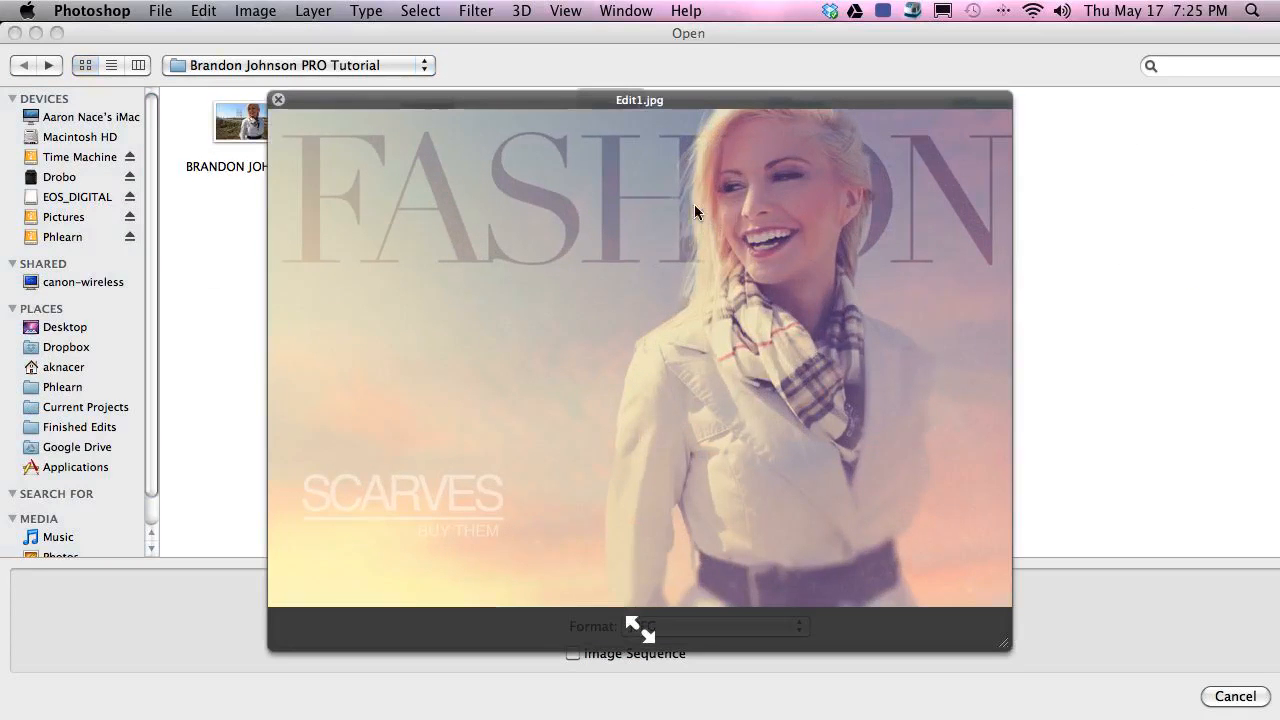
pyautogui.press('space')
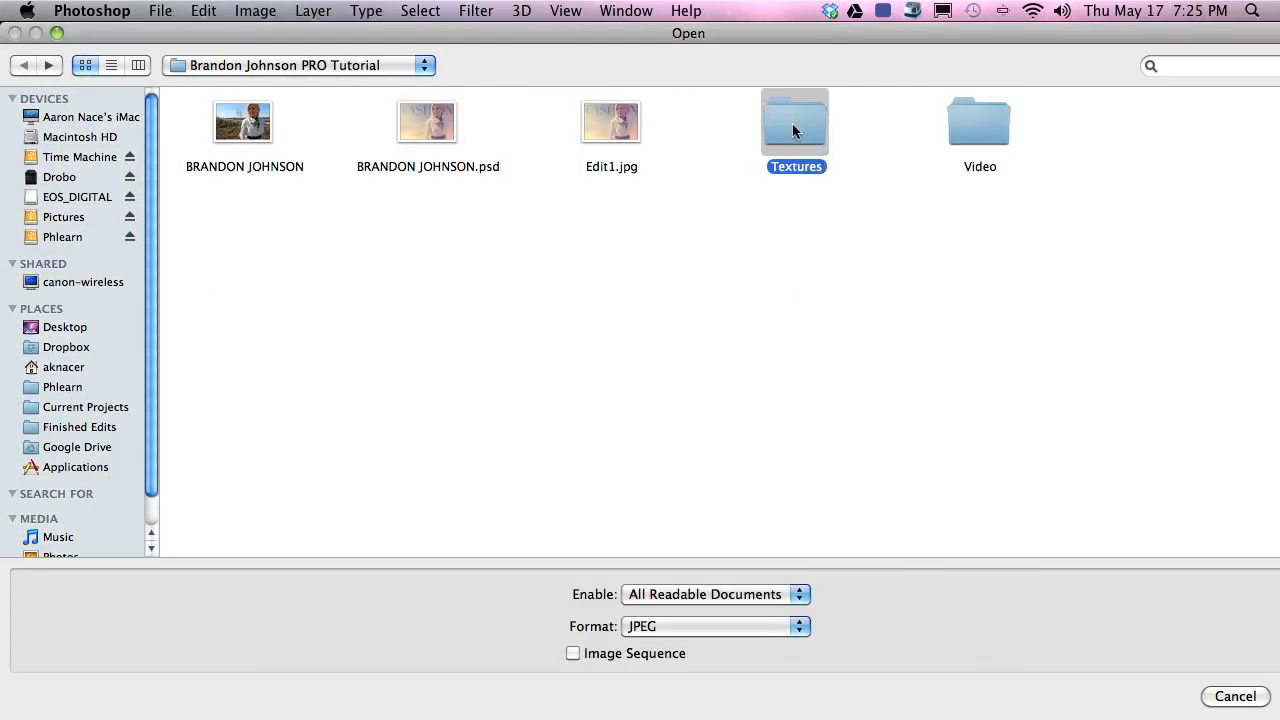
# - Load all the images from the Textures folder as separate layers into one new document
pyautogui.doubleClick(794, 123)
pyautogui.press('super+a')
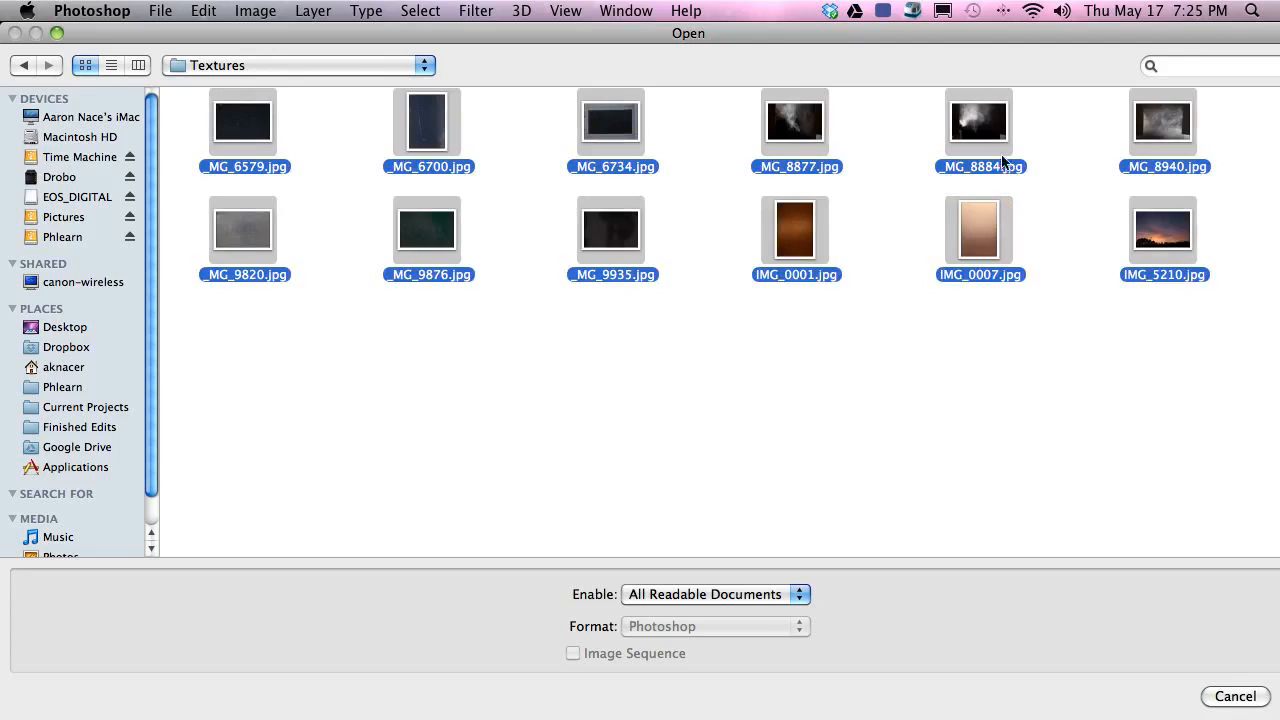
pyautogui.moveTo(956, 39); pyautogui.dragTo(768, 42)
pyautogui.click(1134, 695)
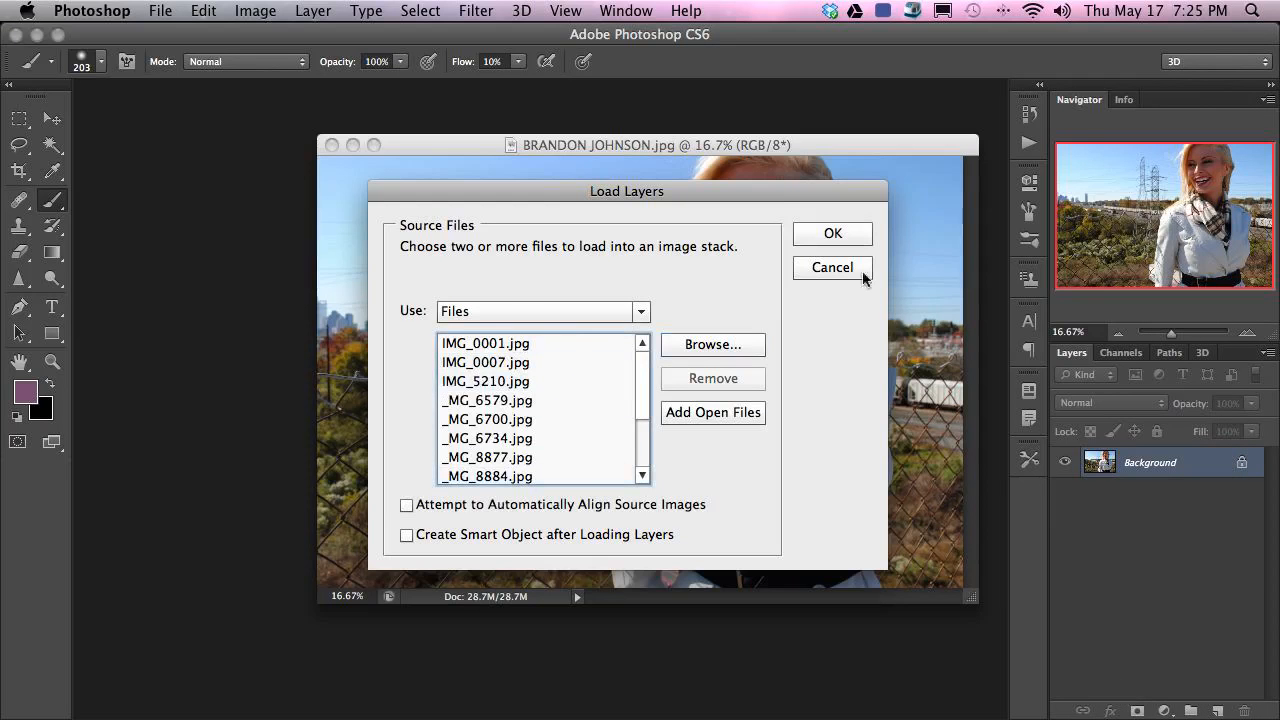
pyautogui.click(848, 233)
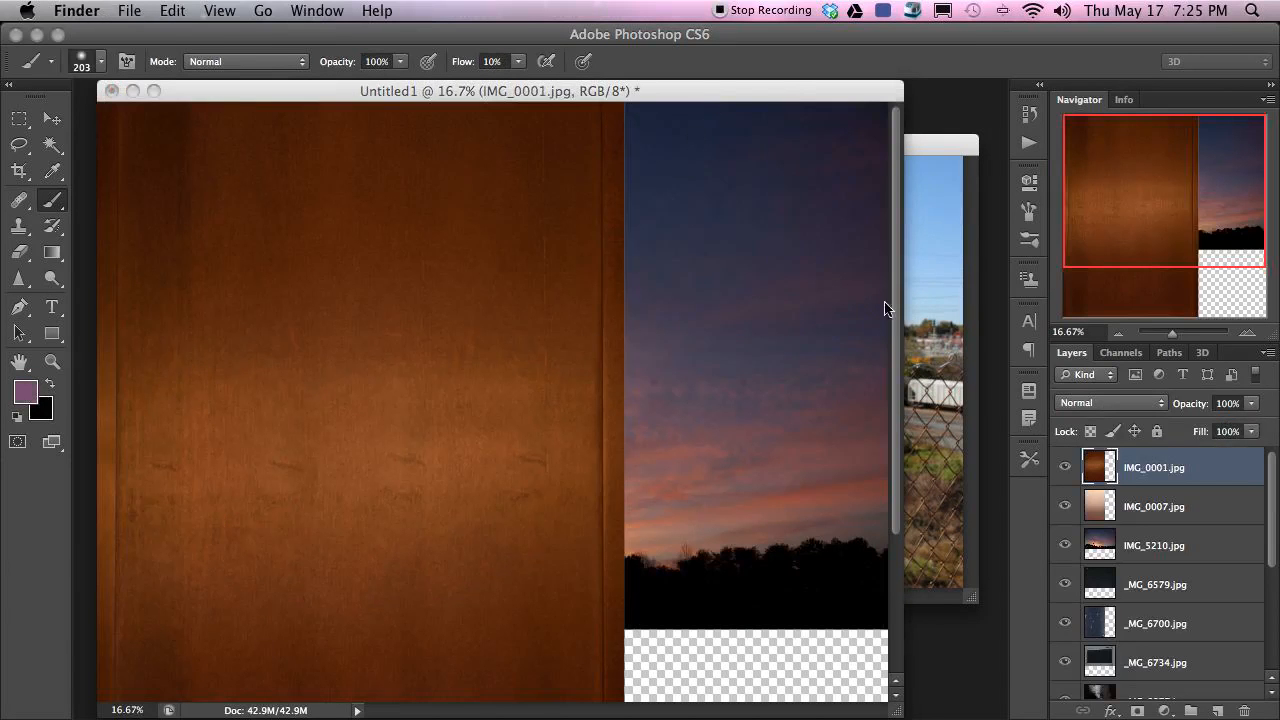
# - Select all the texture layers from IMG_0001.jpg through _MG_9935.jpg and group them
pyautogui.click(757, 98)
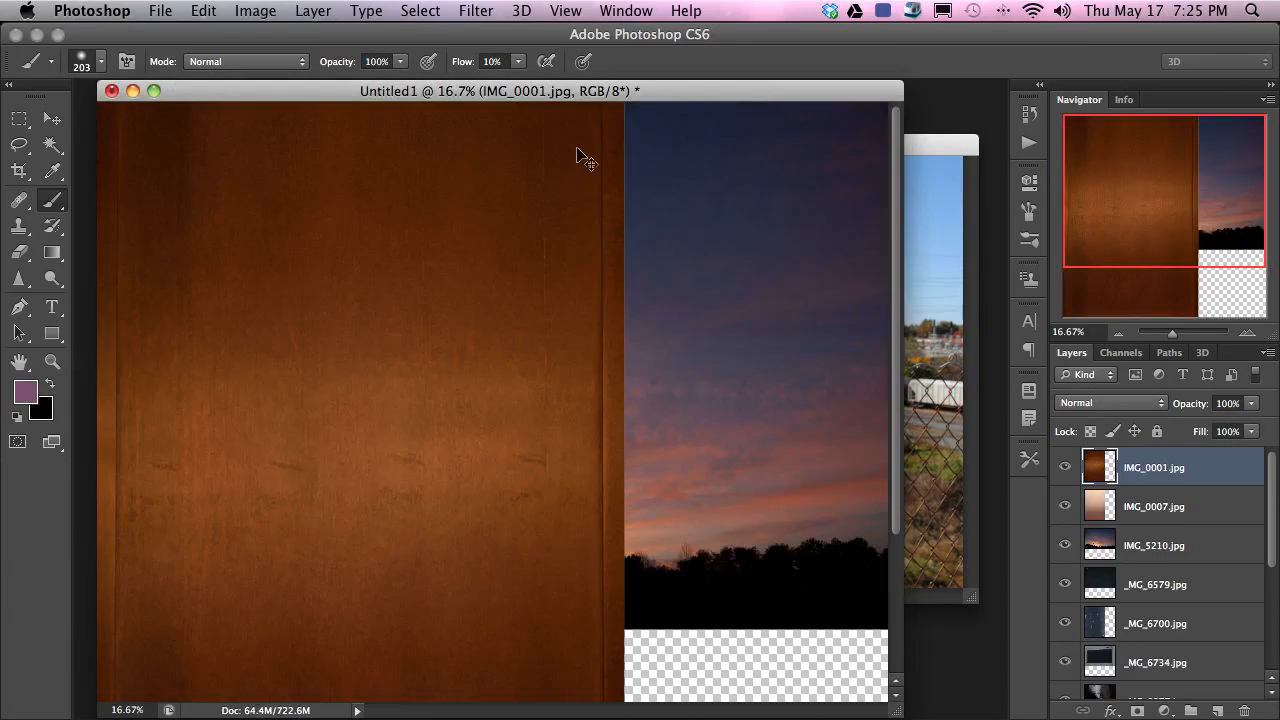
pyautogui.press('super+minus')
pyautogui.press('super+minus')
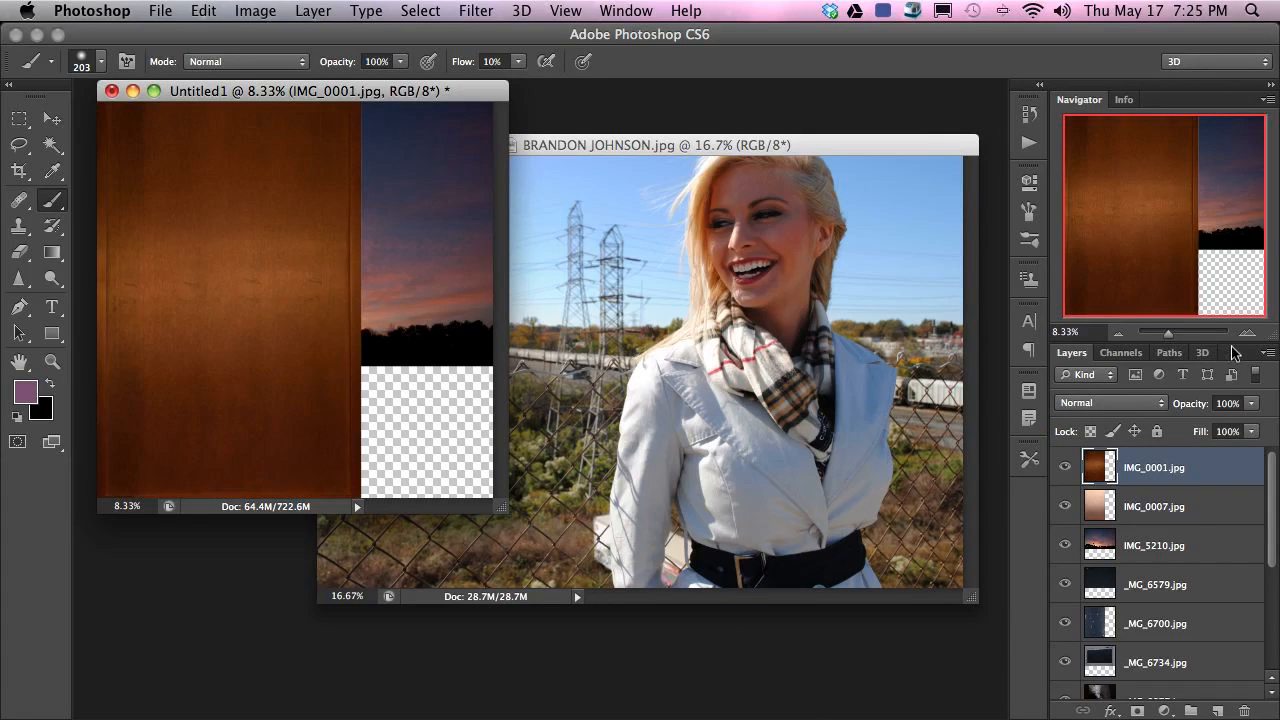
pyautogui.moveTo(1230, 341); pyautogui.dragTo(1207, 223)
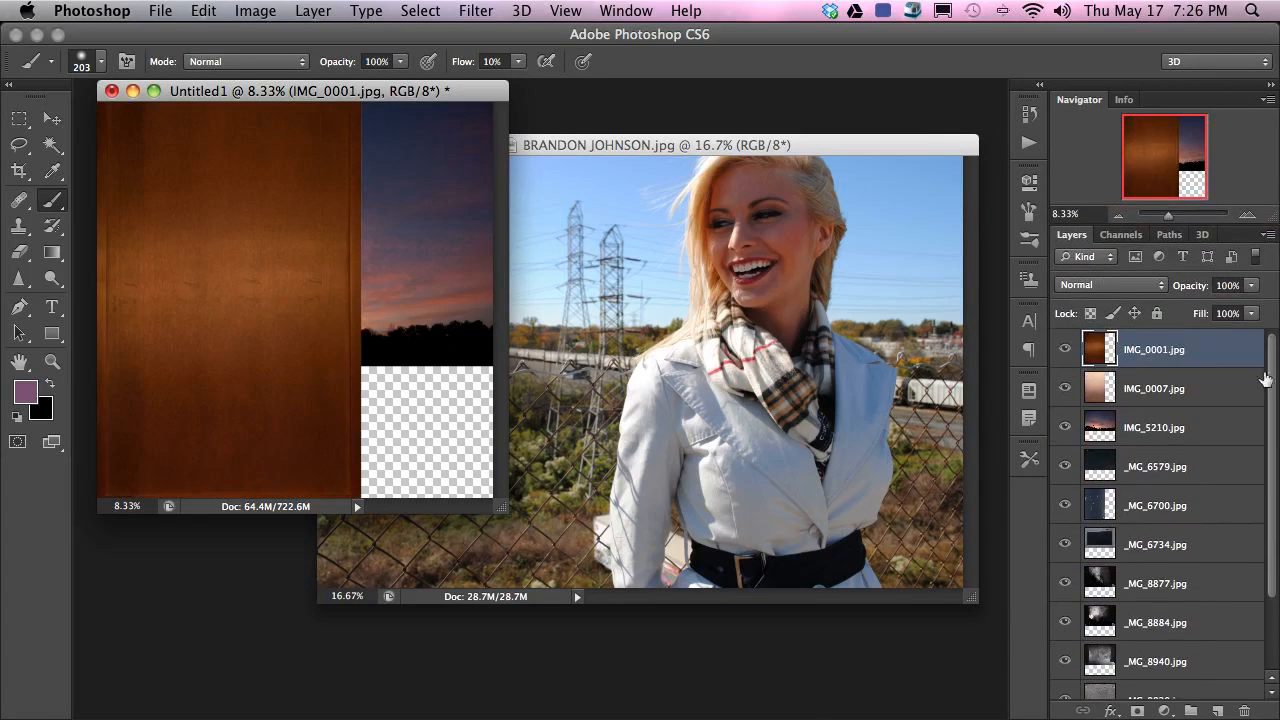
pyautogui.scroll(-3, 1273, 393)
pyautogui.keyDown('shift'); pyautogui.click(1190, 681); pyautogui.keyUp('shift')
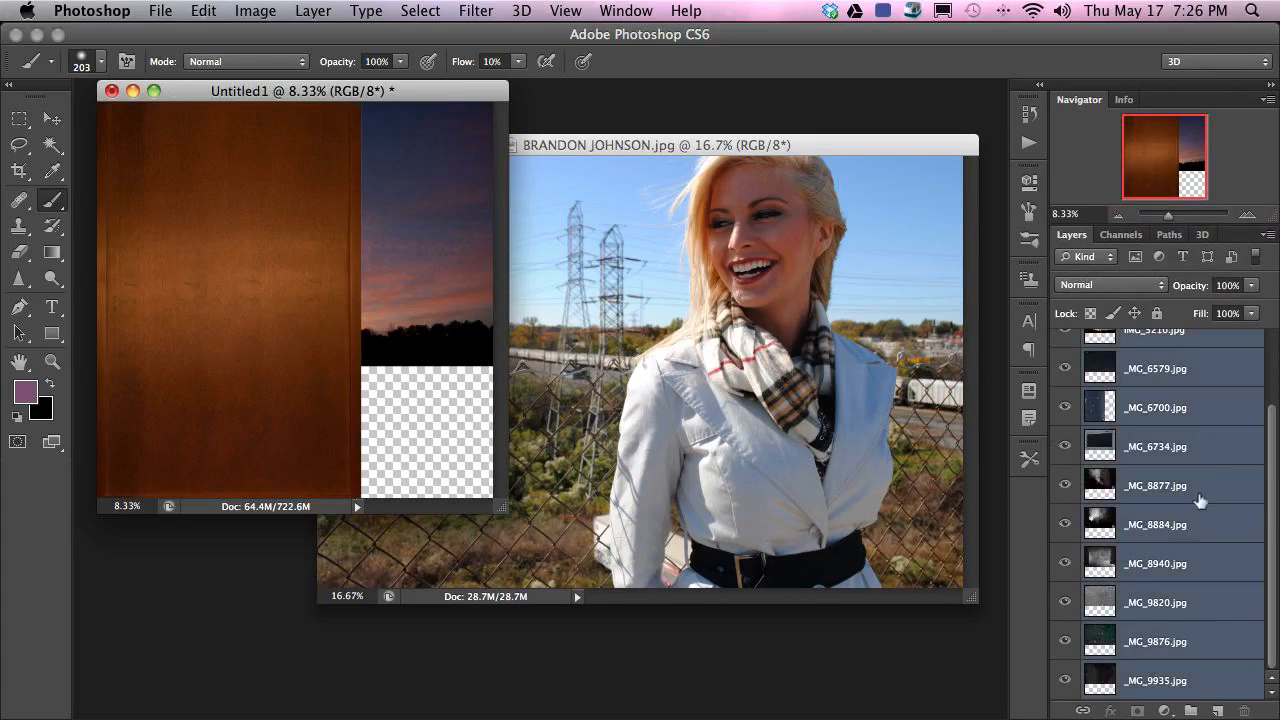
pyautogui.press('super+g')
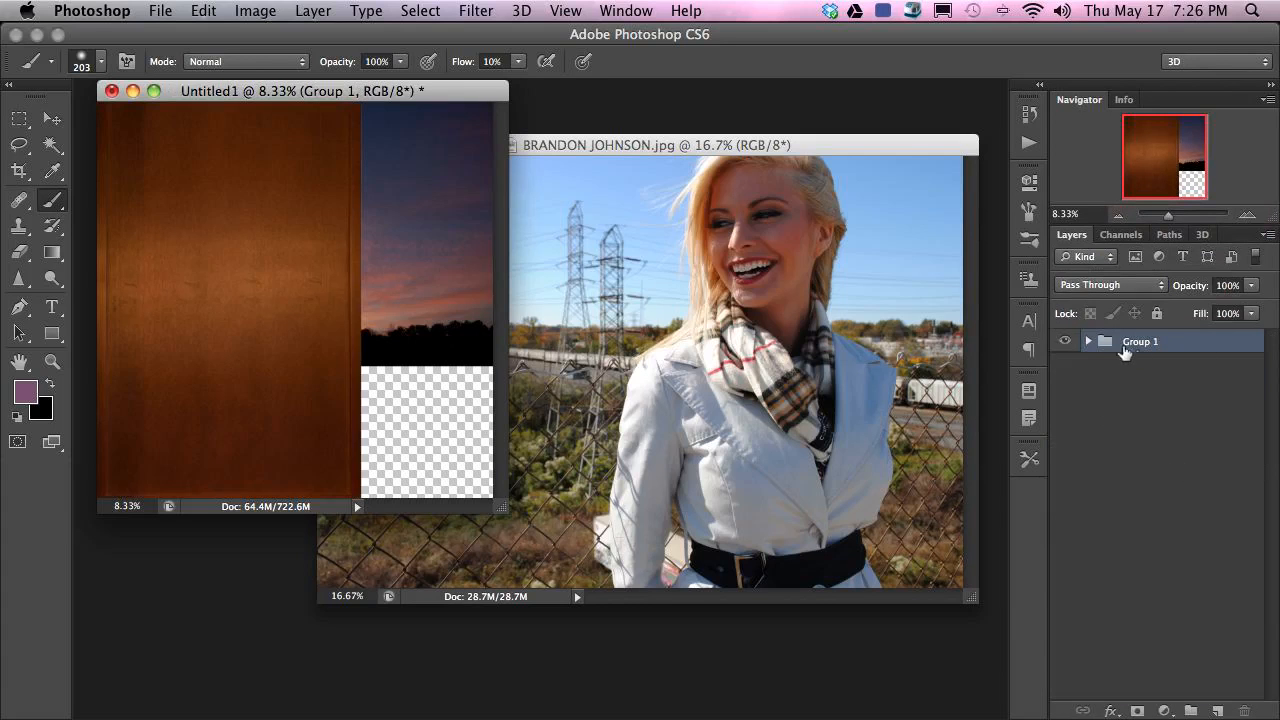
# - Copy the texture group into the portrait document with the Move tool and hide the group there
pyautogui.click(53, 120)
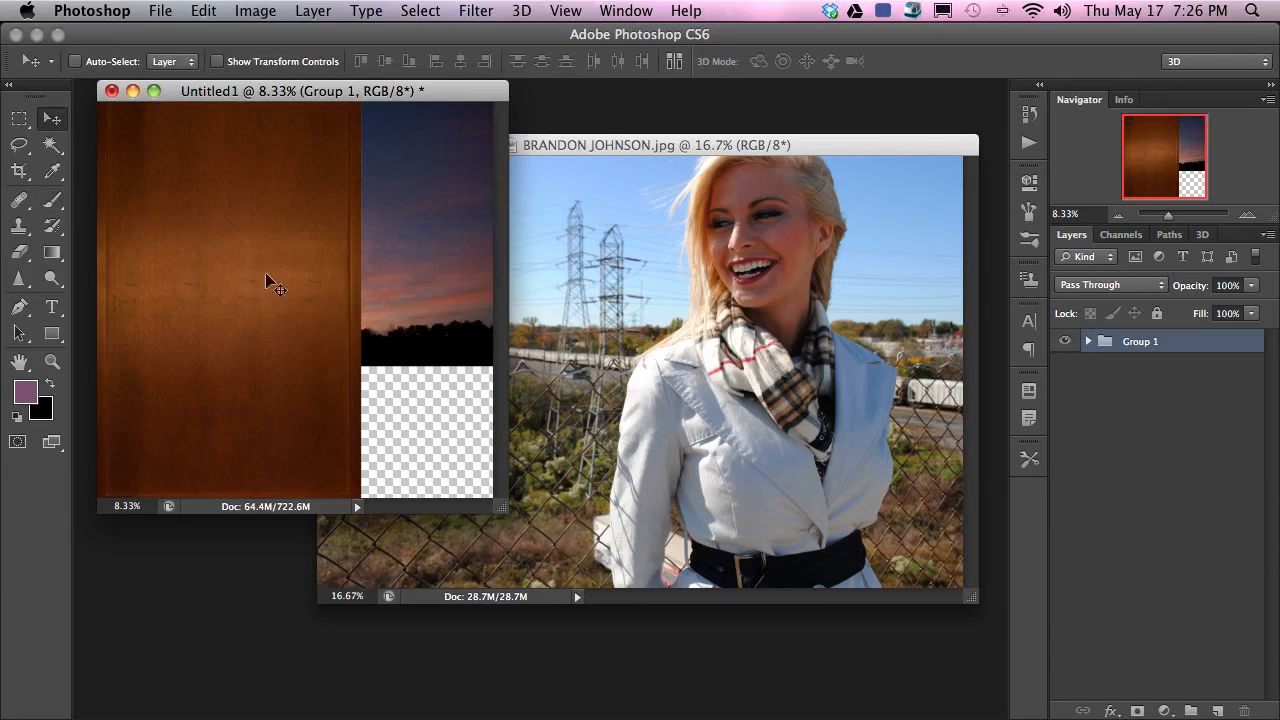
pyautogui.moveTo(294, 312); pyautogui.dragTo(900, 360)
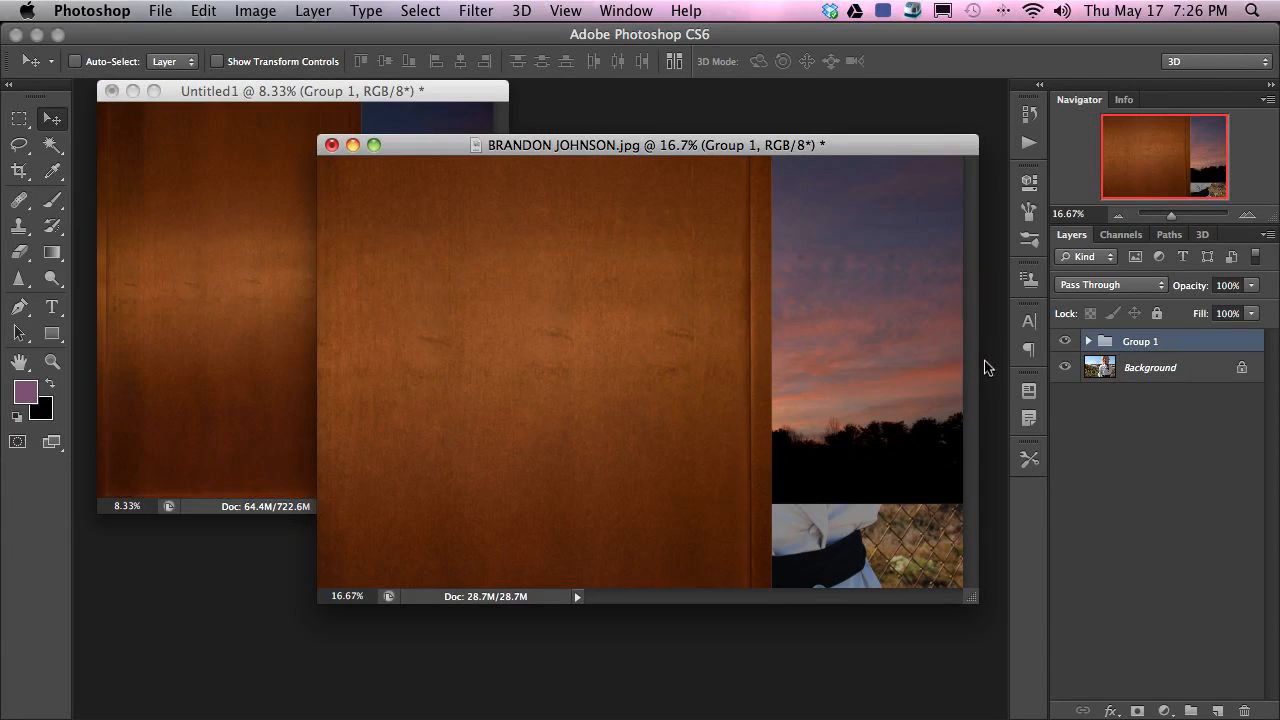
pyautogui.click(1065, 341)
pyautogui.click(1065, 341)
pyautogui.click(1065, 341)
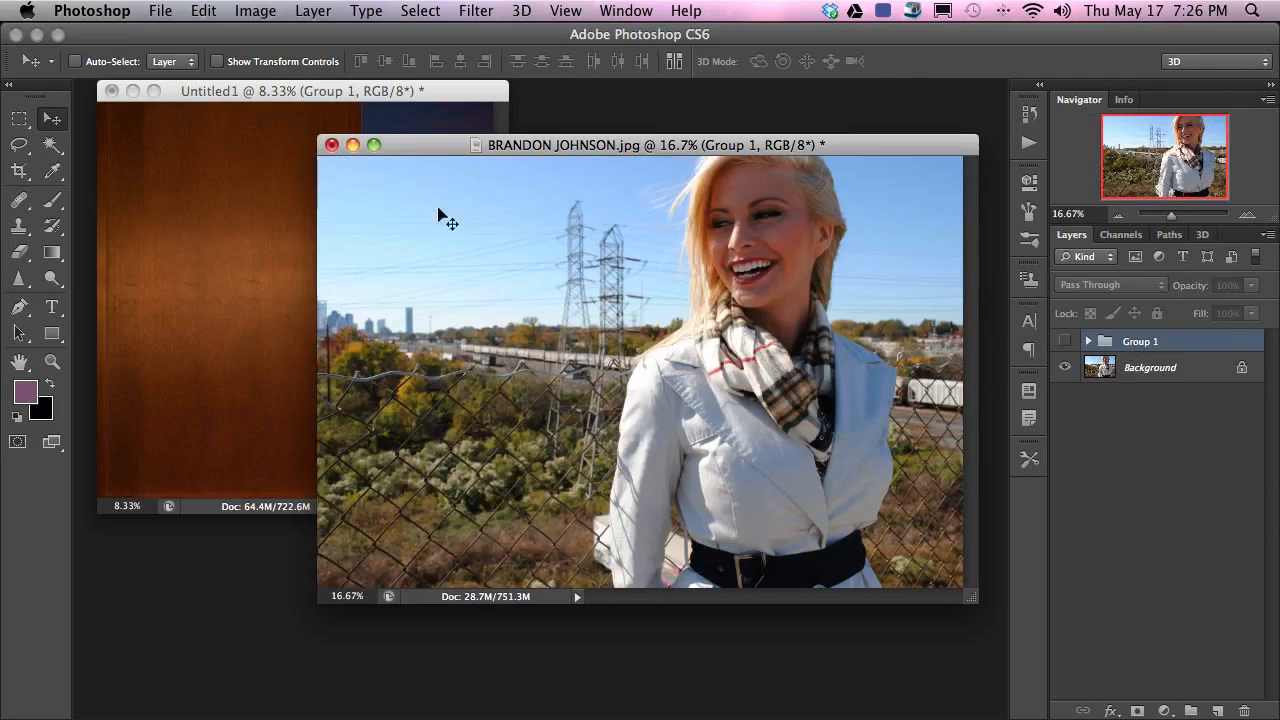
# - Close the untitled texture stack document without saving it
pyautogui.moveTo(427, 94); pyautogui.dragTo(500, 120)
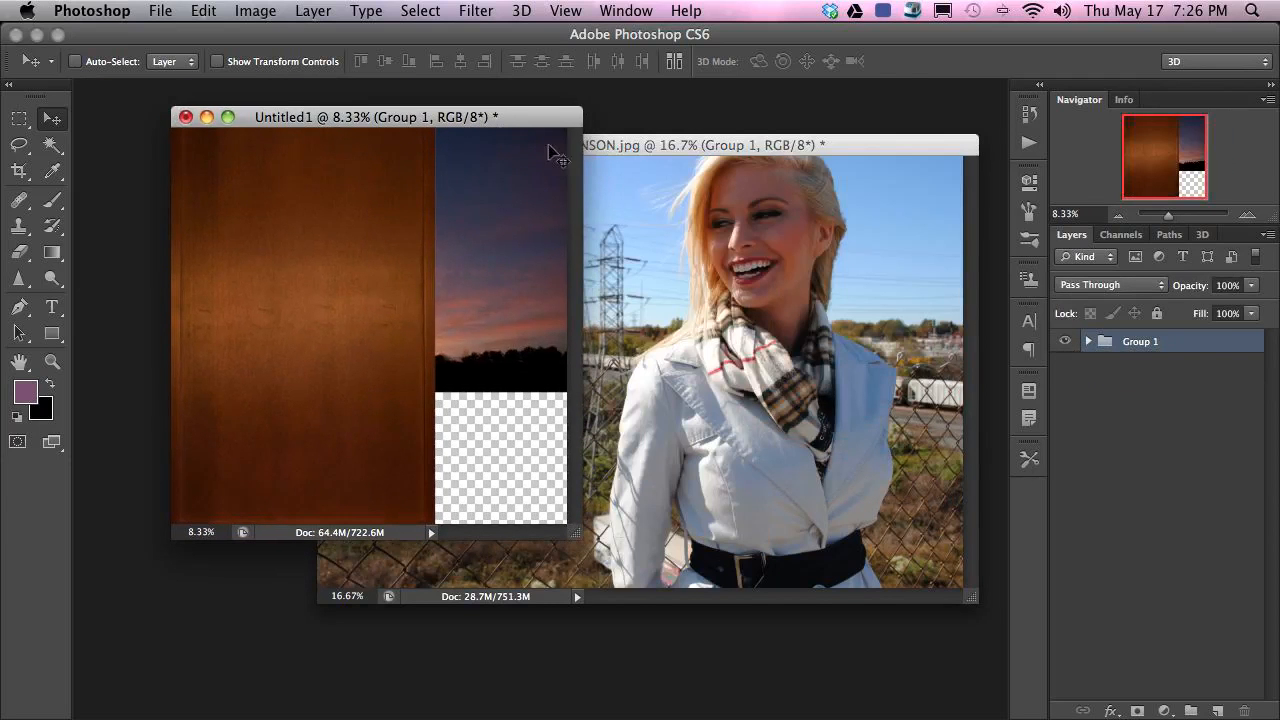
pyautogui.press('super+w')
pyautogui.click(572, 282)
pyautogui.moveTo(700, 150); pyautogui.dragTo(647, 154)
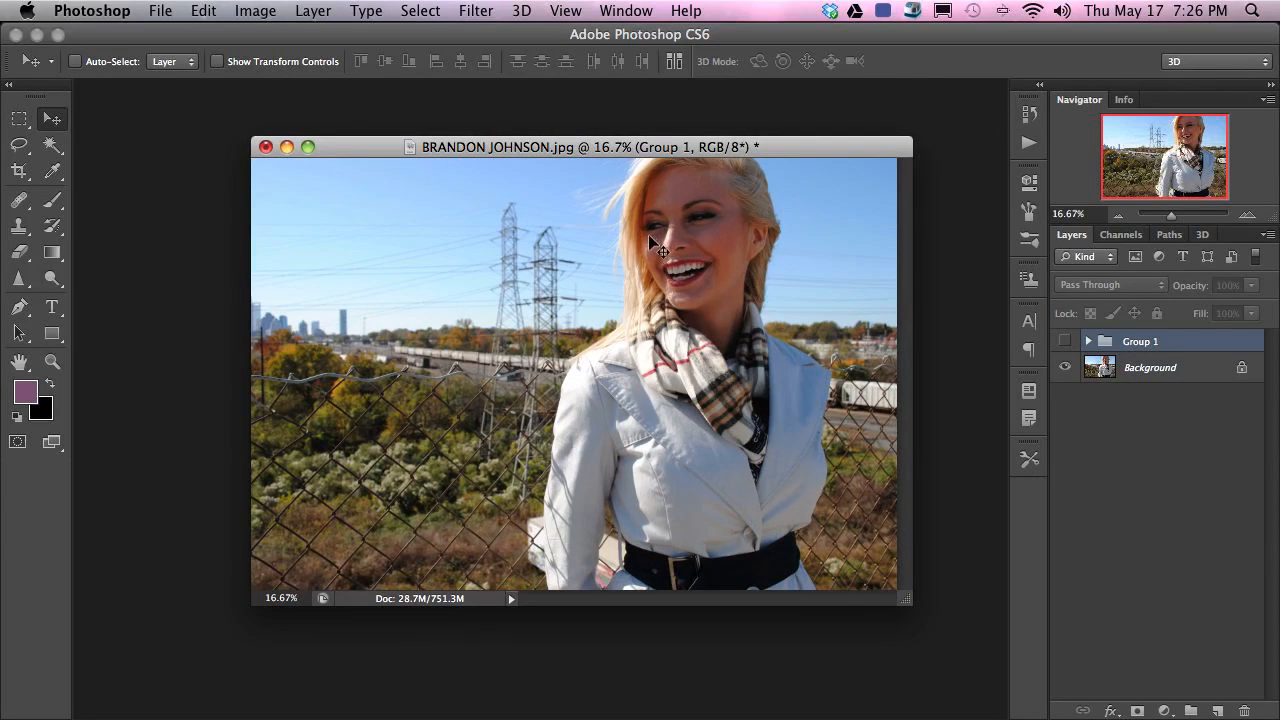
# - Show the portrait in full-screen mode with the menu bar and look over the texture layers inside the group
pyautogui.press('f')
pyautogui.moveTo(667, 469); pyautogui.dragTo(591, 443)
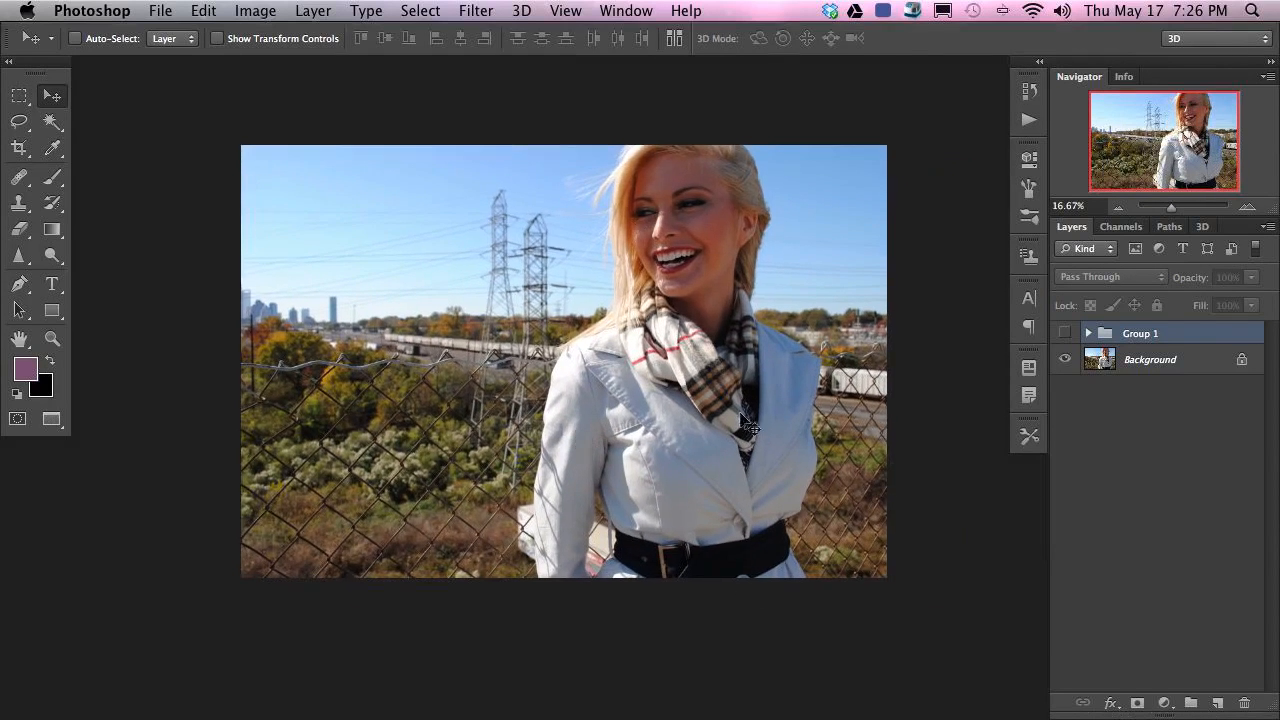
pyautogui.click(1090, 336)
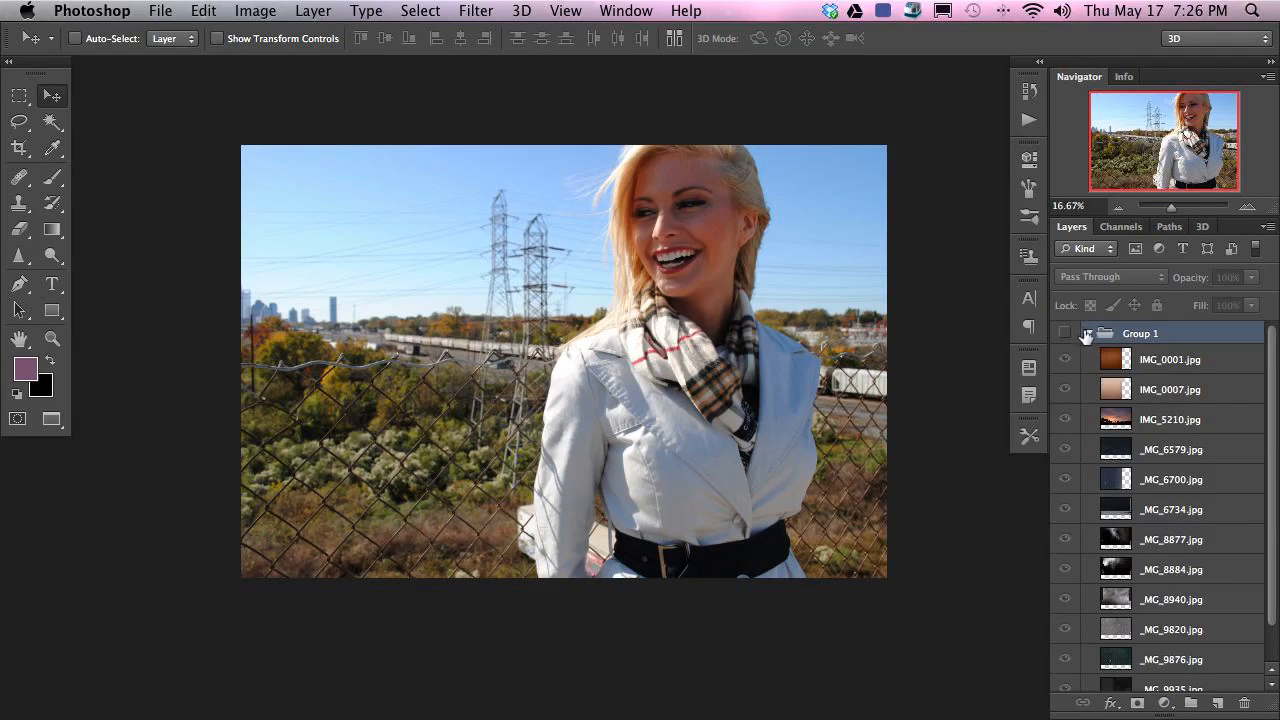
pyautogui.click(1087, 335)
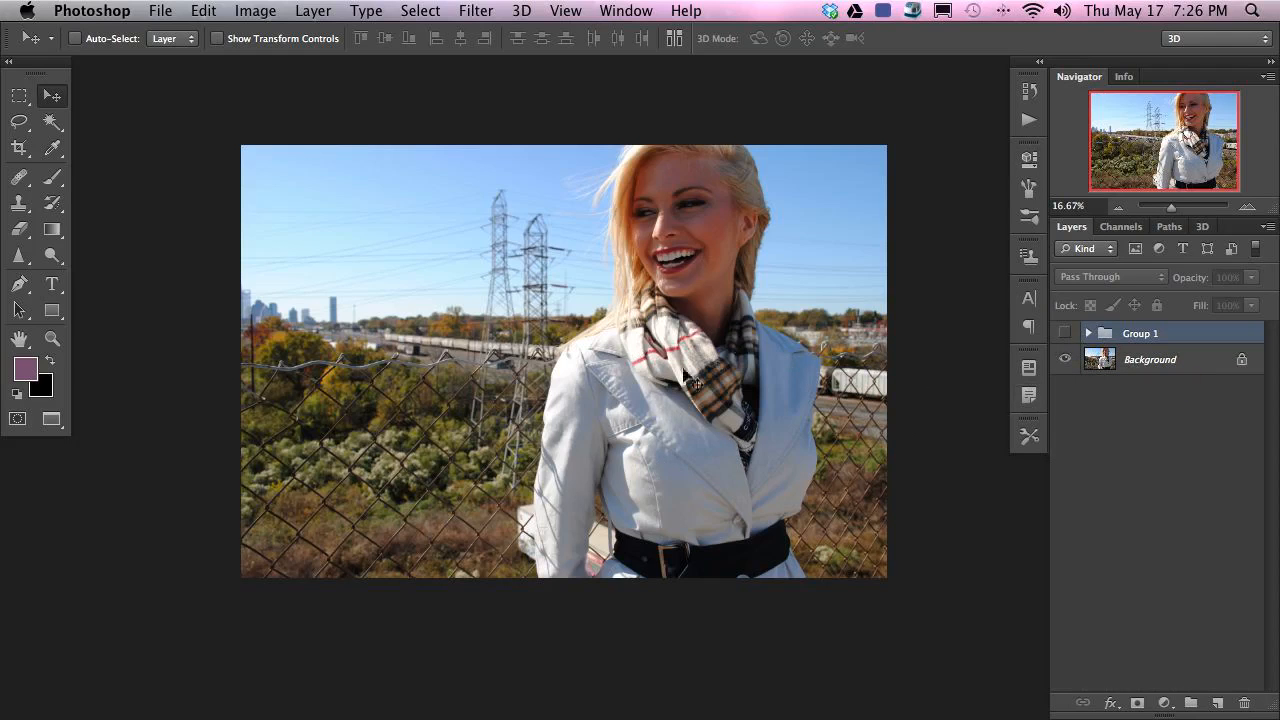
# - Add a blank layer above the texture group and set a bright mint green foreground colour for the Brush tool
pyautogui.press('super+alt+shift+n')
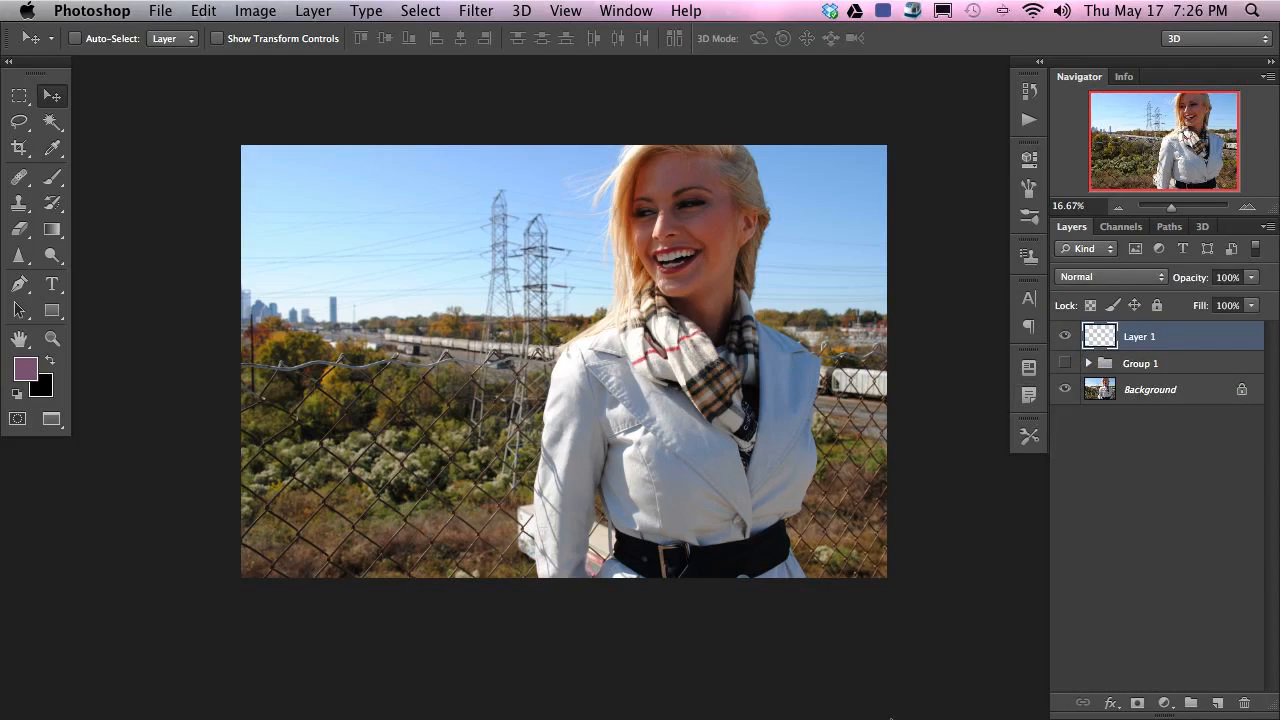
pyautogui.press('b')
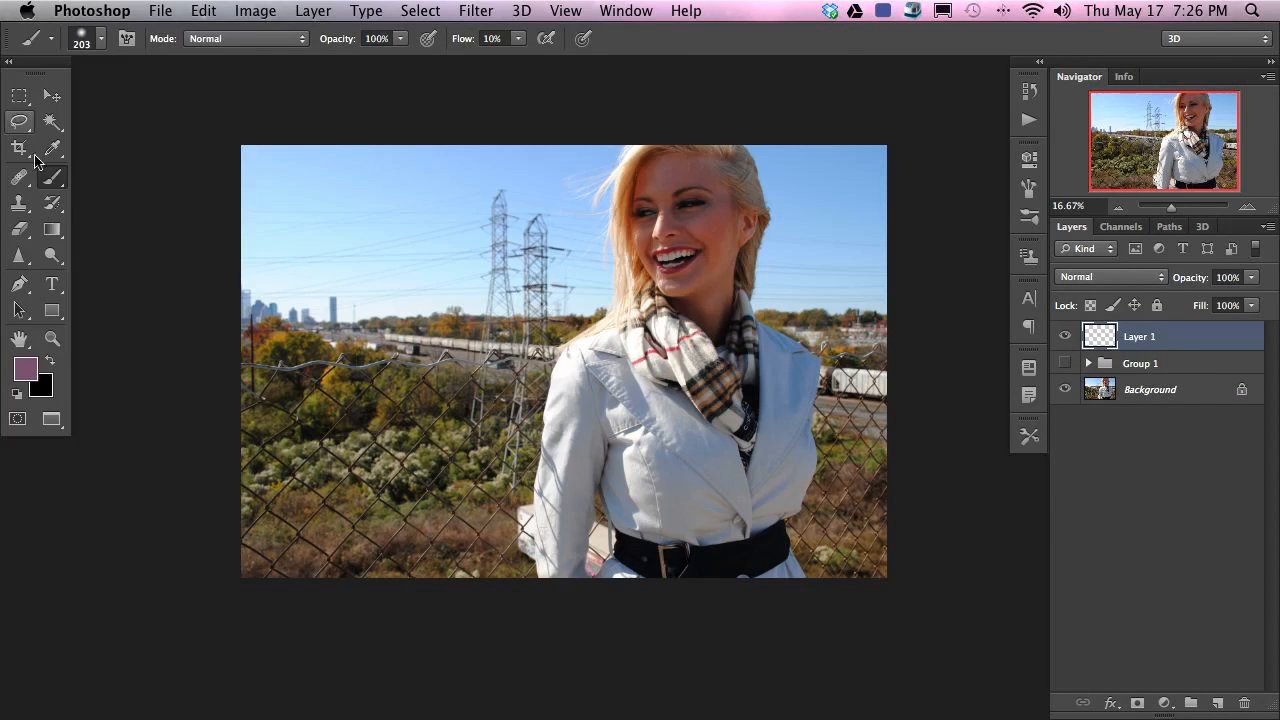
pyautogui.click(33, 372)
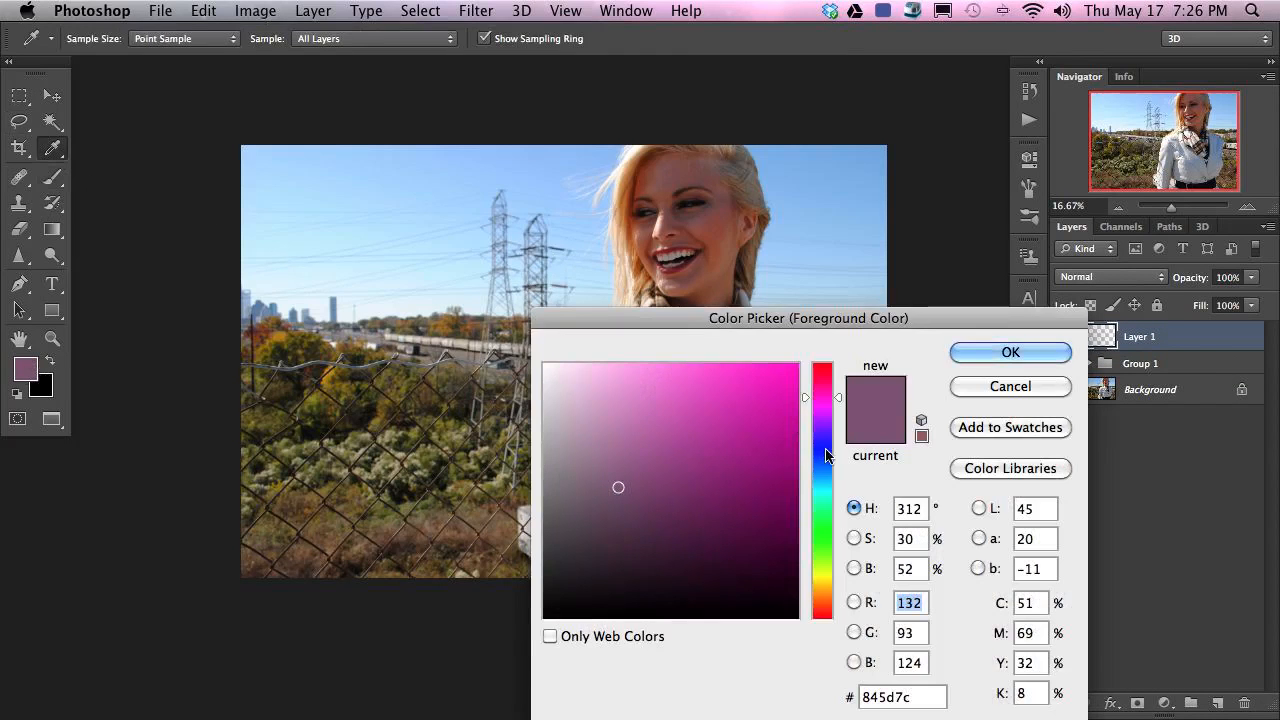
pyautogui.click(816, 505)
pyautogui.click(782, 367)
pyautogui.click(983, 356)
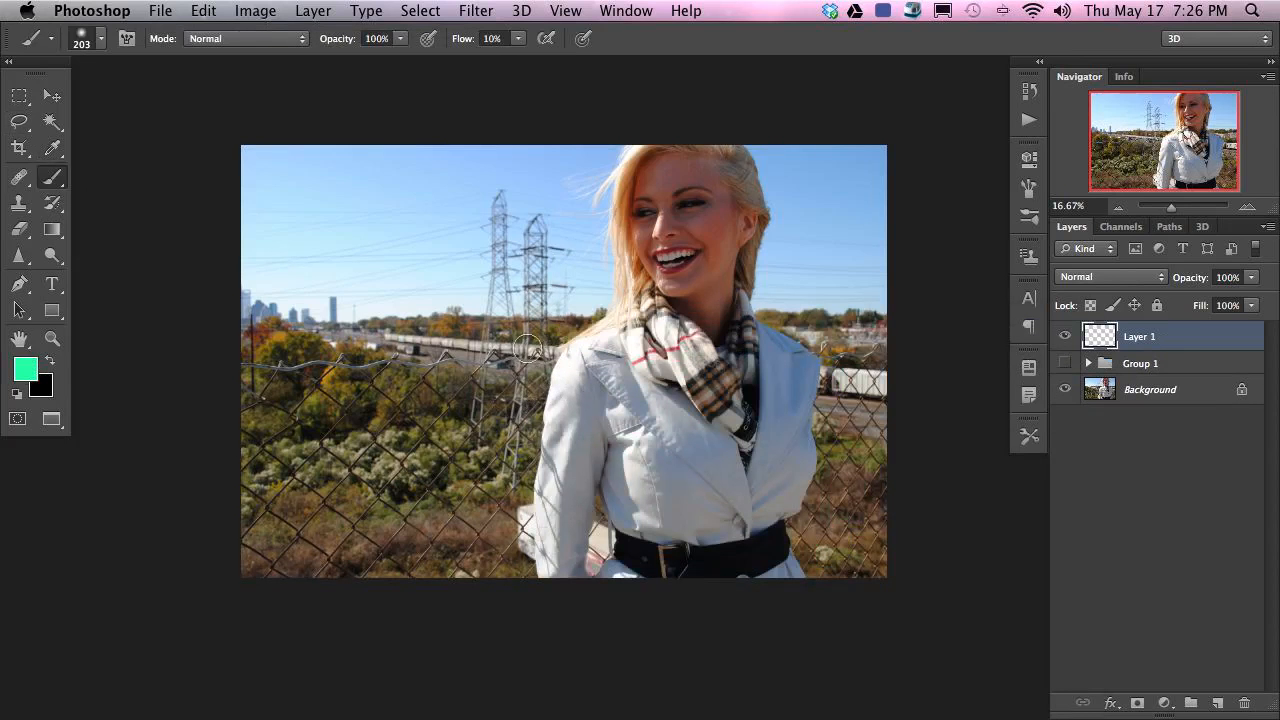
pyautogui.moveTo(510, 310); pyautogui.dragTo(488, 309)
pyautogui.moveTo(269, 288)
pyautogui.mouseDown()
pyautogui.moveTo(258, 300)
pyautogui.moveTo(290, 285)
pyautogui.mouseUp()
pyautogui.press('super+z')
# - With a size 47 brush at 70% flow, circle the distant skyline, mark the photo's upper-right sky and connect both with a straight arrow
pyautogui.moveTo(256, 340)
pyautogui.mouseDown()
pyautogui.moveTo(355, 355)
pyautogui.moveTo(300, 300)
pyautogui.moveTo(330, 300)
pyautogui.mouseUp()
pyautogui.moveTo(818, 207); pyautogui.dragTo(854, 200)
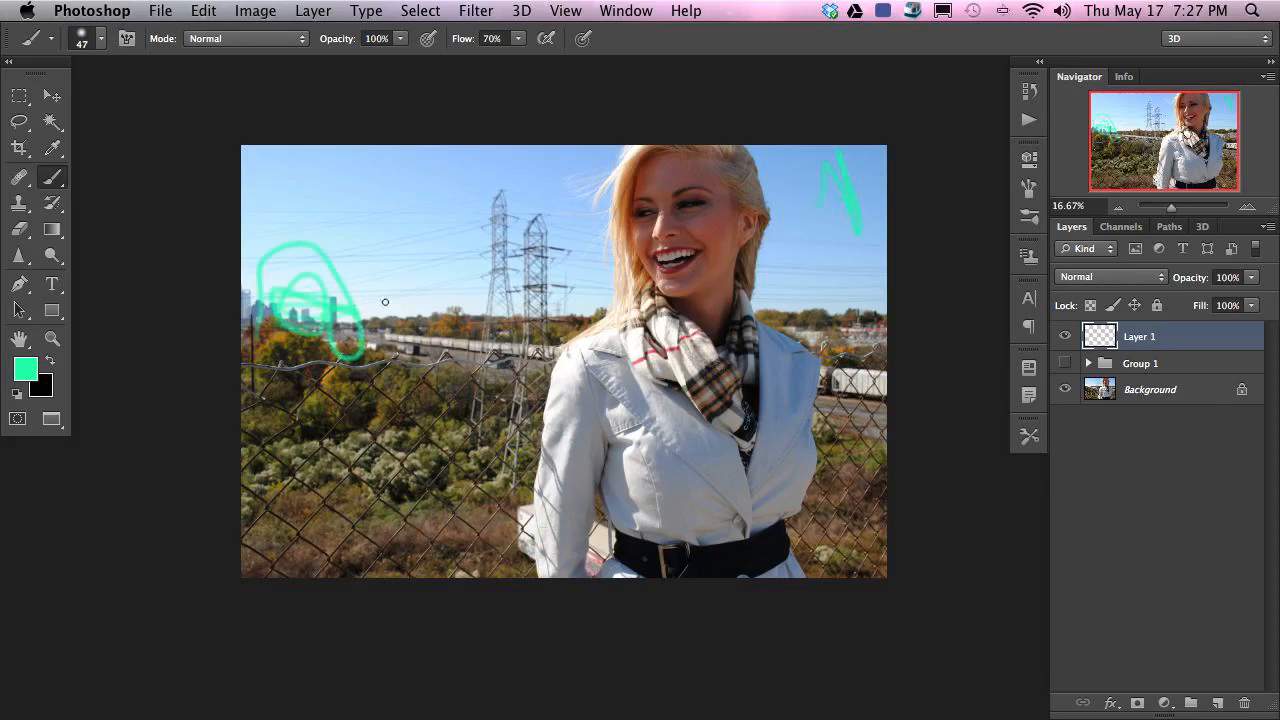
pyautogui.click(292, 301)
pyautogui.keyDown('shift'); pyautogui.click(856, 207); pyautogui.keyUp('shift')
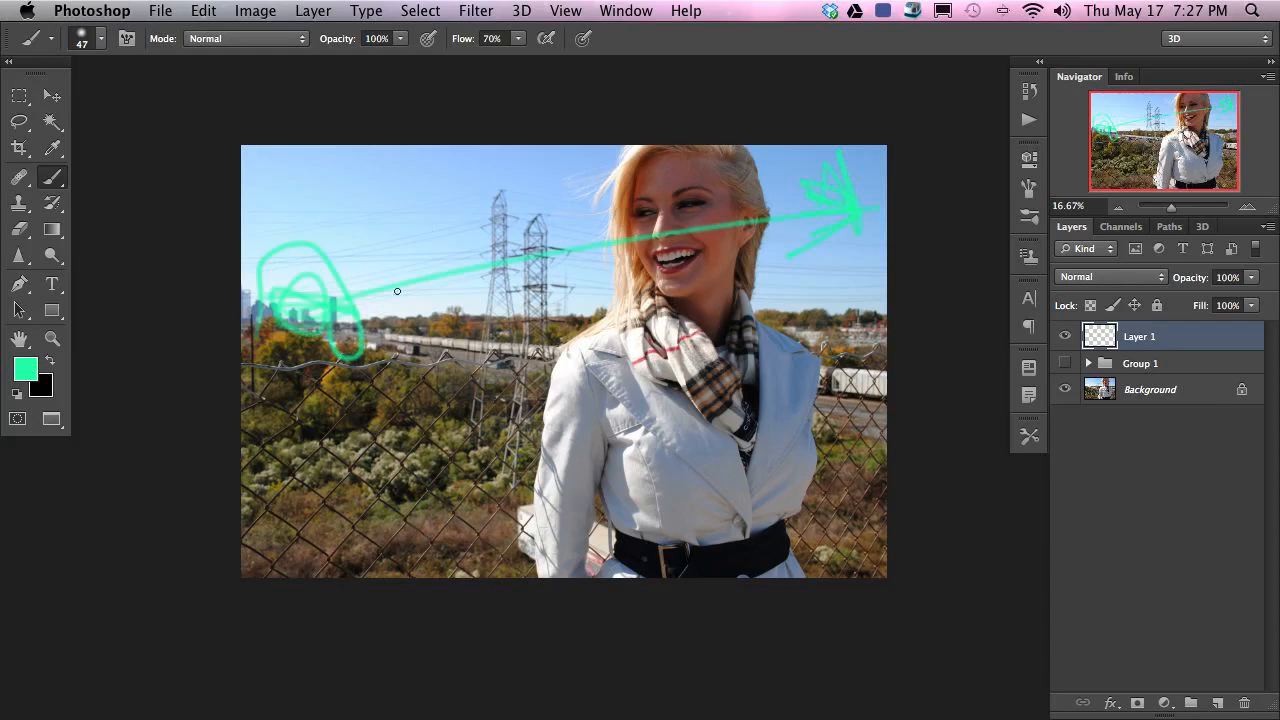
# - Add more green scribbles over the skyline and the upper-right sky, and trace the left edge of the woman's hair
pyautogui.moveTo(842, 220); pyautogui.dragTo(829, 198)
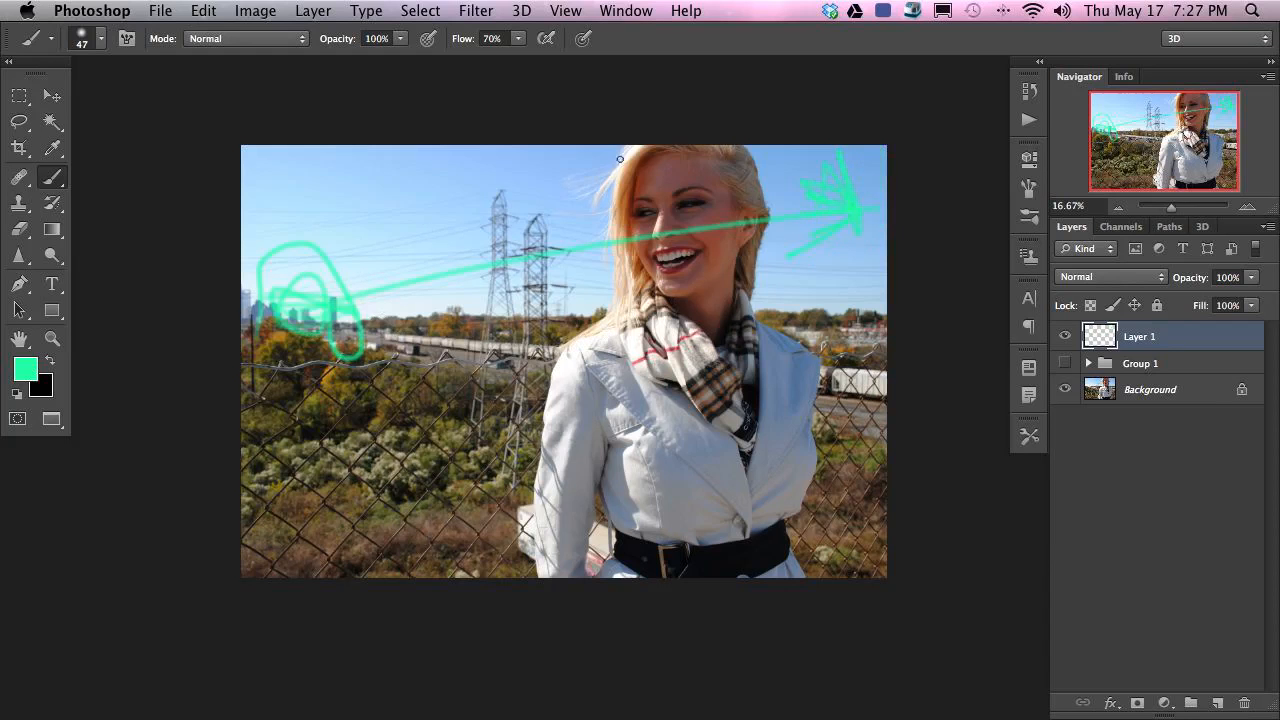
pyautogui.moveTo(606, 190)
pyautogui.mouseDown()
pyautogui.moveTo(600, 300)
pyautogui.moveTo(618, 160)
pyautogui.moveTo(606, 280)
pyautogui.mouseUp()
pyautogui.hotkey('ctrl', 'z')
pyautogui.moveTo(265, 283)
pyautogui.mouseDown()
pyautogui.moveTo(266, 302)
pyautogui.moveTo(284, 280)
pyautogui.mouseUp()
pyautogui.moveTo(871, 176); pyautogui.dragTo(857, 184)
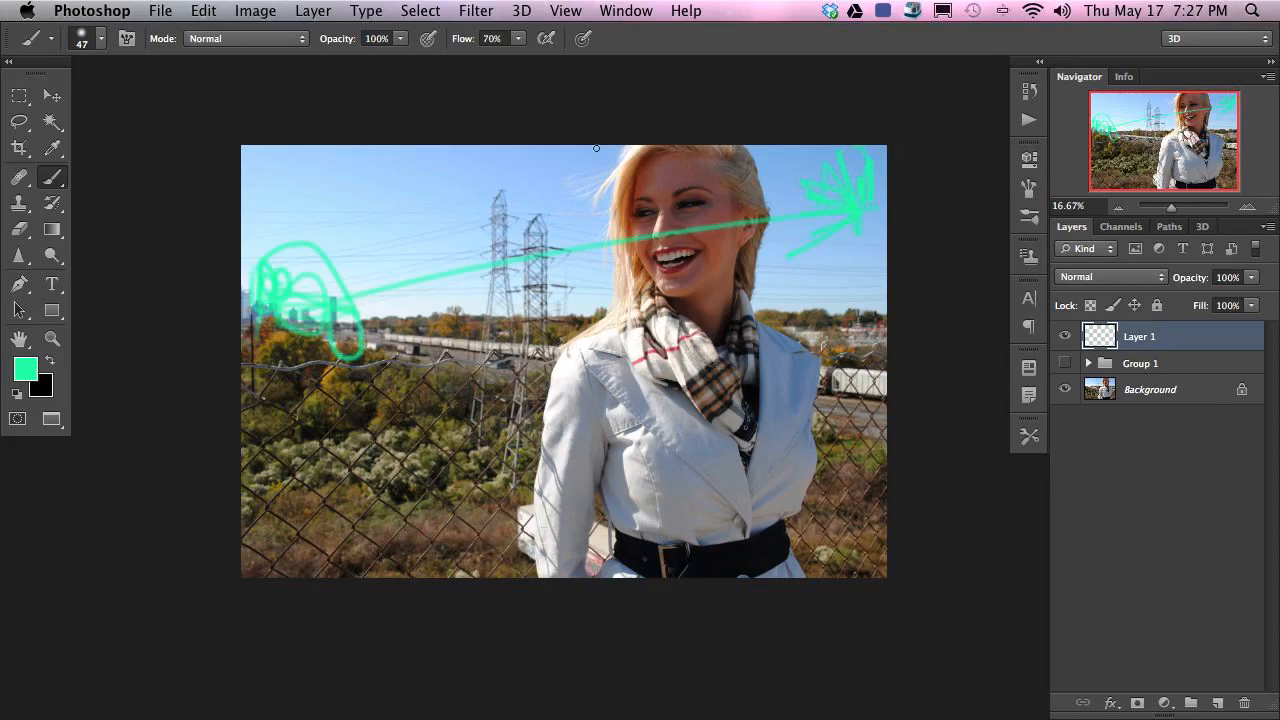
pyautogui.moveTo(643, 145)
pyautogui.mouseDown()
pyautogui.moveTo(597, 186)
pyautogui.moveTo(614, 223)
pyautogui.moveTo(605, 289)
pyautogui.moveTo(615, 332)
pyautogui.mouseUp()
pyautogui.moveTo(745, 148); pyautogui.dragTo(778, 208)
pyautogui.press('super+z')
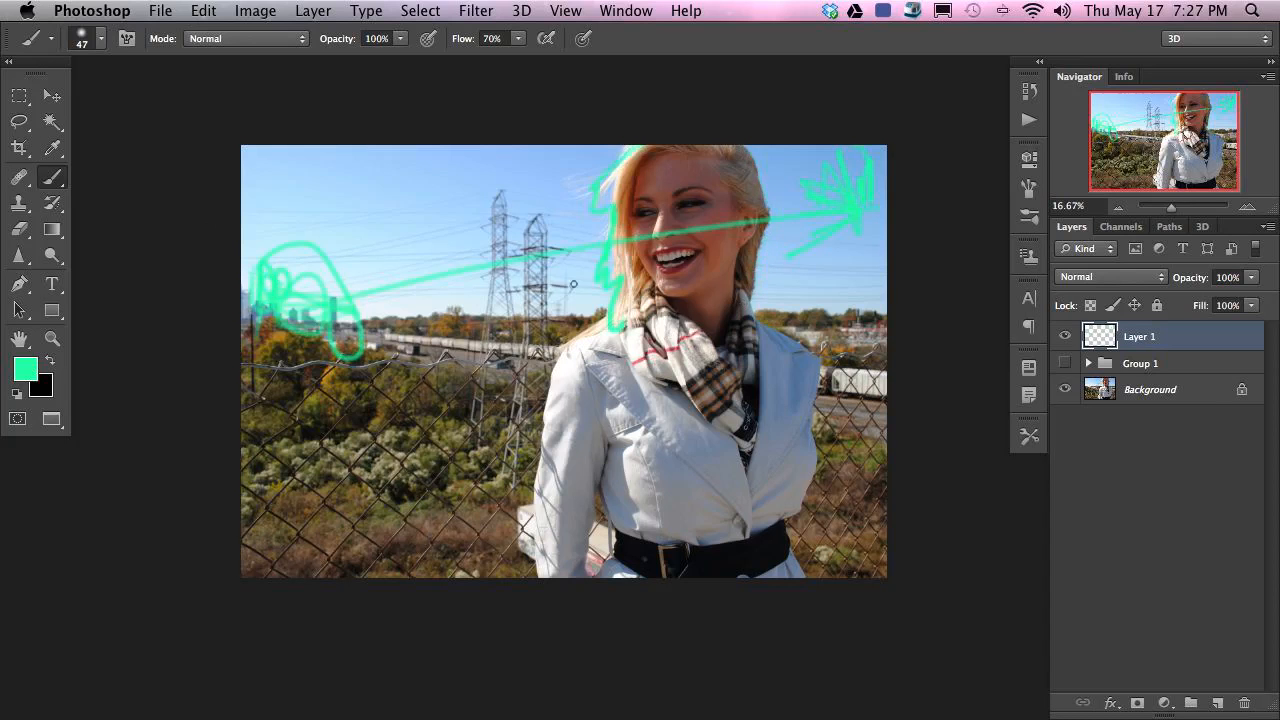
# - Scribble rough circles around the skyline, and try strokes over the face and along the coat sleeve
pyautogui.moveTo(297, 342)
pyautogui.mouseDown()
pyautogui.moveTo(285, 305)
pyautogui.moveTo(330, 295)
pyautogui.mouseUp()
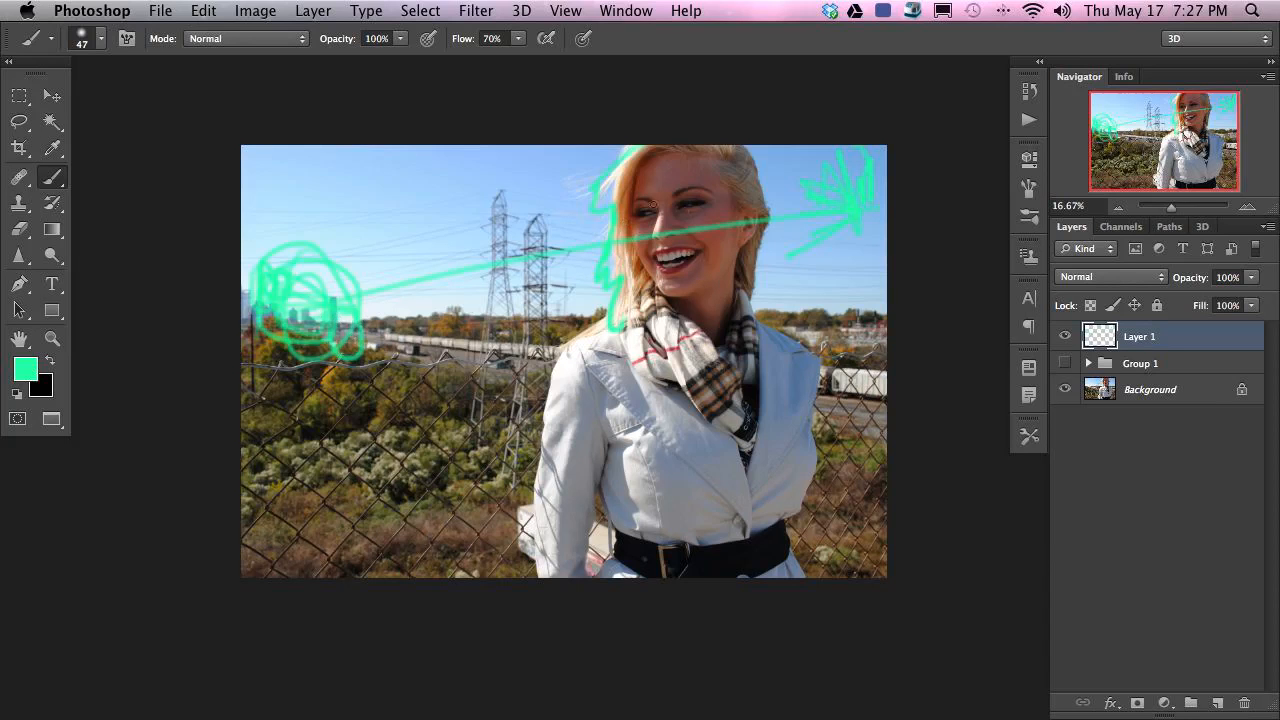
pyautogui.moveTo(633, 170)
pyautogui.mouseDown()
pyautogui.moveTo(655, 210)
pyautogui.moveTo(660, 318)
pyautogui.mouseUp()
pyautogui.press('super+z')
pyautogui.moveTo(572, 362); pyautogui.dragTo(545, 590)
pyautogui.press('super+z')
# - Try three diagonal strokes from the fence towards the coat sleeve plus one along its edge, and undo them
pyautogui.moveTo(367, 390); pyautogui.dragTo(521, 528)
pyautogui.moveTo(403, 376); pyautogui.dragTo(538, 510)
pyautogui.moveTo(442, 382); pyautogui.dragTo(540, 482)
pyautogui.moveTo(551, 424); pyautogui.dragTo(537, 474)
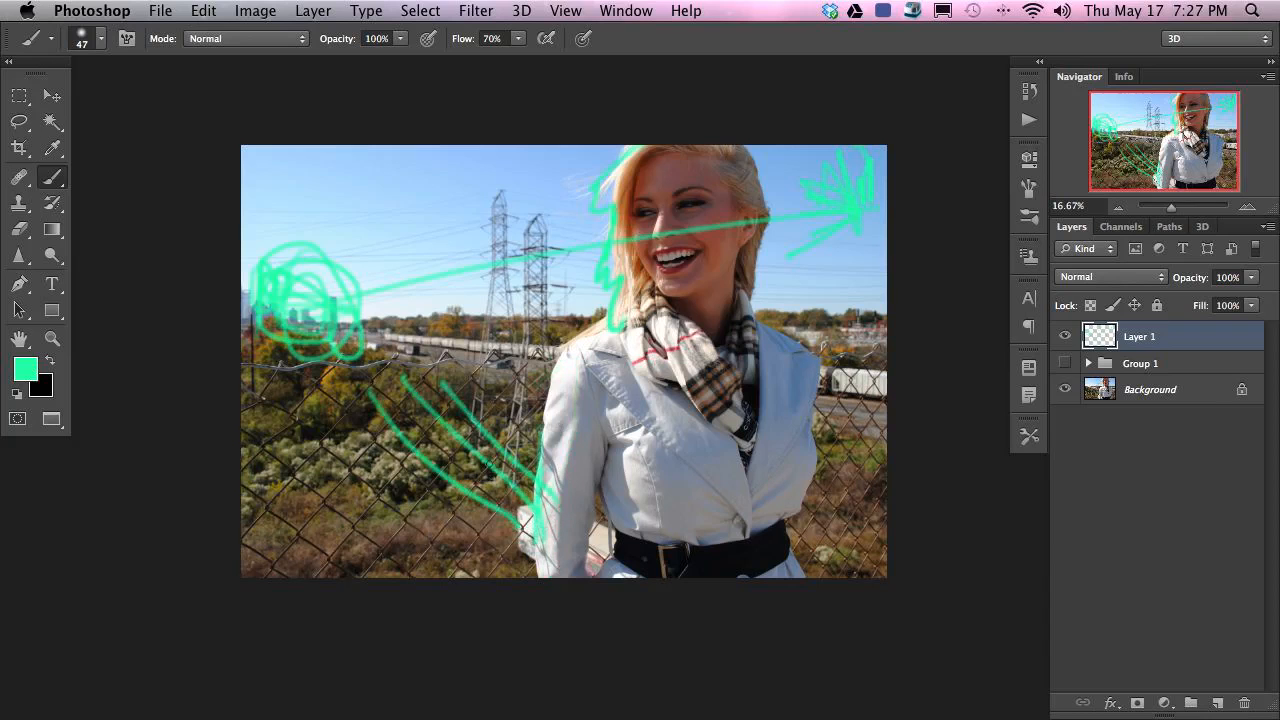
pyautogui.press('super+alt+z')
pyautogui.press('super+alt+z')
pyautogui.press('super+alt+z')
pyautogui.press('super+alt+z')
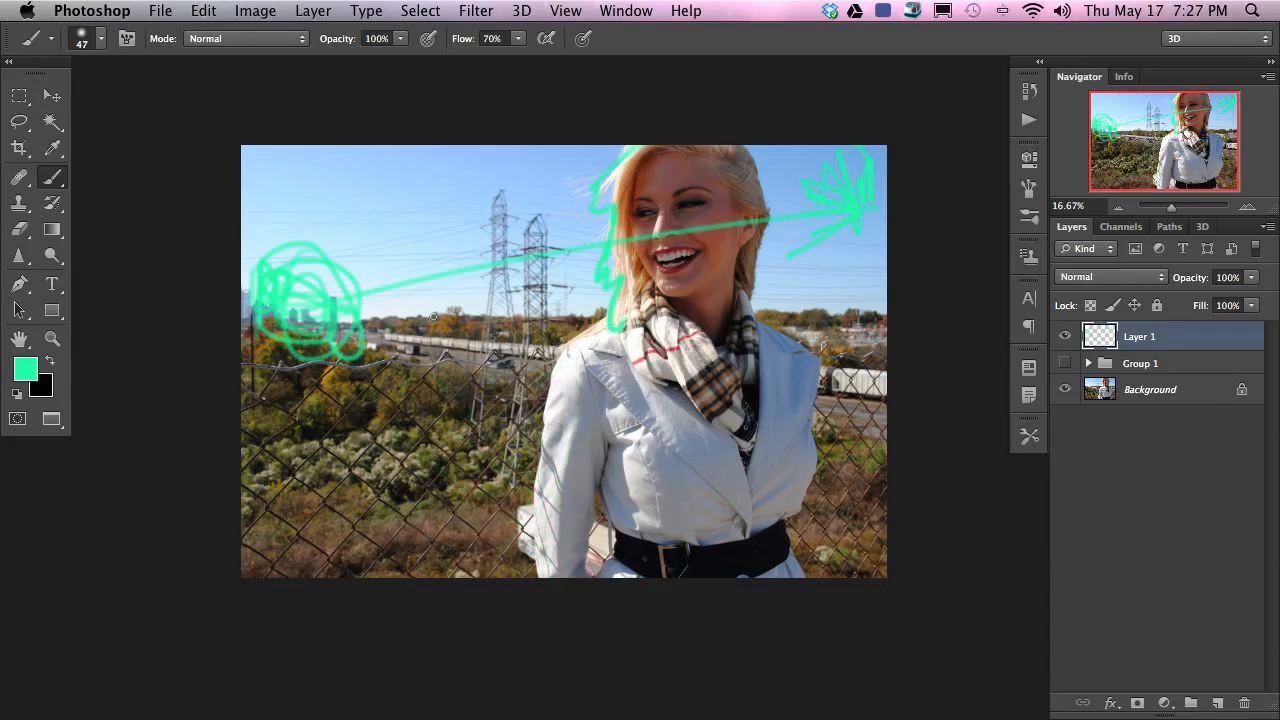
# - Try a straight line from the skyline to the upper-right sky and strokes from the face down to the scarf
pyautogui.moveTo(293, 319); pyautogui.dragTo(323, 311)
pyautogui.keyDown('shift'); pyautogui.click(842, 183); pyautogui.keyUp('shift')
pyautogui.press('super+z')
pyautogui.moveTo(660, 171)
pyautogui.mouseDown()
pyautogui.moveTo(707, 259)
pyautogui.moveTo(767, 377)
pyautogui.moveTo(736, 365)
pyautogui.mouseUp()
pyautogui.press('super+z')
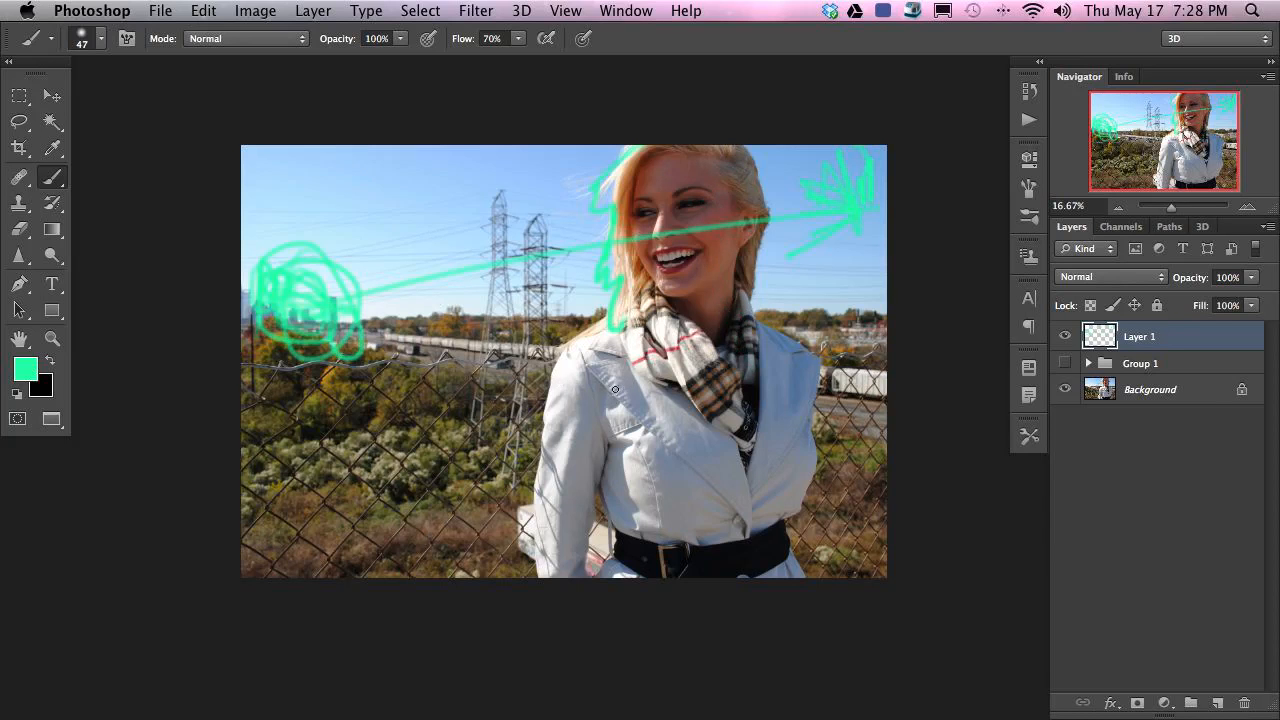
pyautogui.moveTo(698, 202); pyautogui.dragTo(735, 380)
pyautogui.press('super+z')
# - Outline a tall box over the background beside the coat's right edge, and draw an arrow from it towards the scarf
pyautogui.moveTo(869, 282)
pyautogui.mouseDown()
pyautogui.moveTo(866, 467)
pyautogui.moveTo(786, 475)
pyautogui.mouseUp()
pyautogui.moveTo(803, 210); pyautogui.dragTo(790, 527)
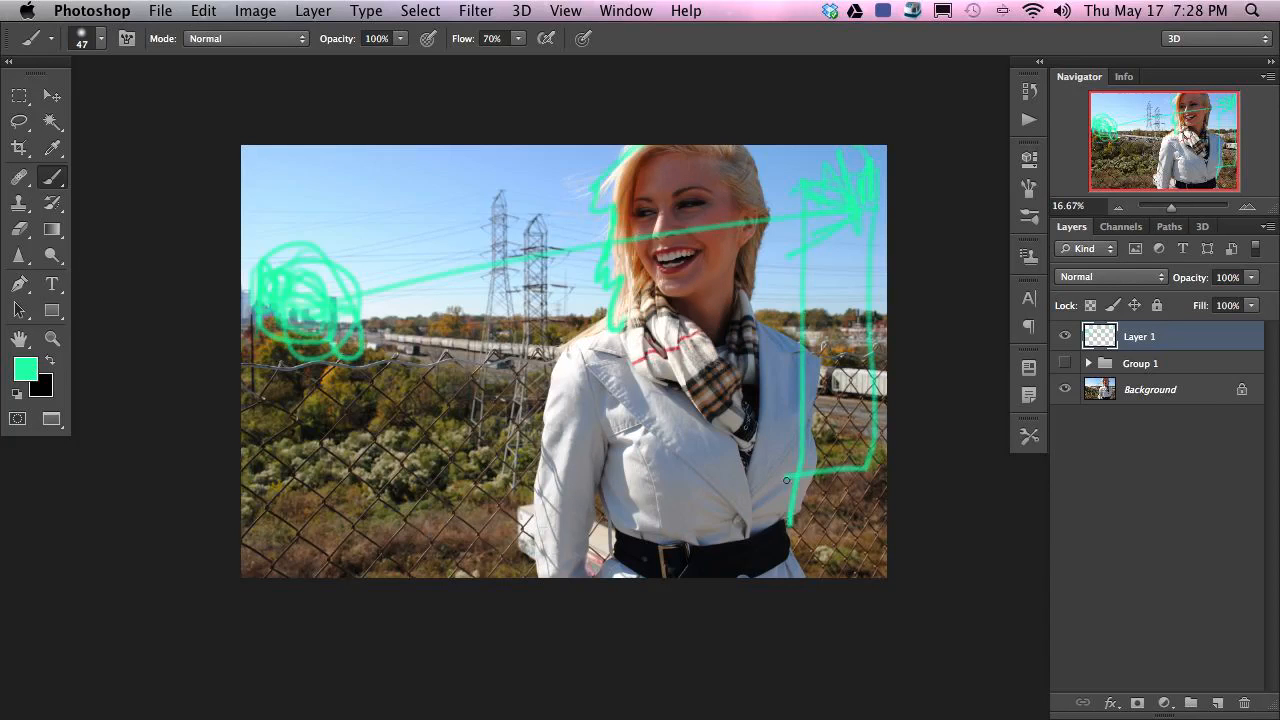
pyautogui.moveTo(797, 476); pyautogui.dragTo(850, 518)
pyautogui.moveTo(856, 312)
pyautogui.mouseDown()
pyautogui.moveTo(710, 332)
pyautogui.moveTo(750, 375)
pyautogui.mouseUp()
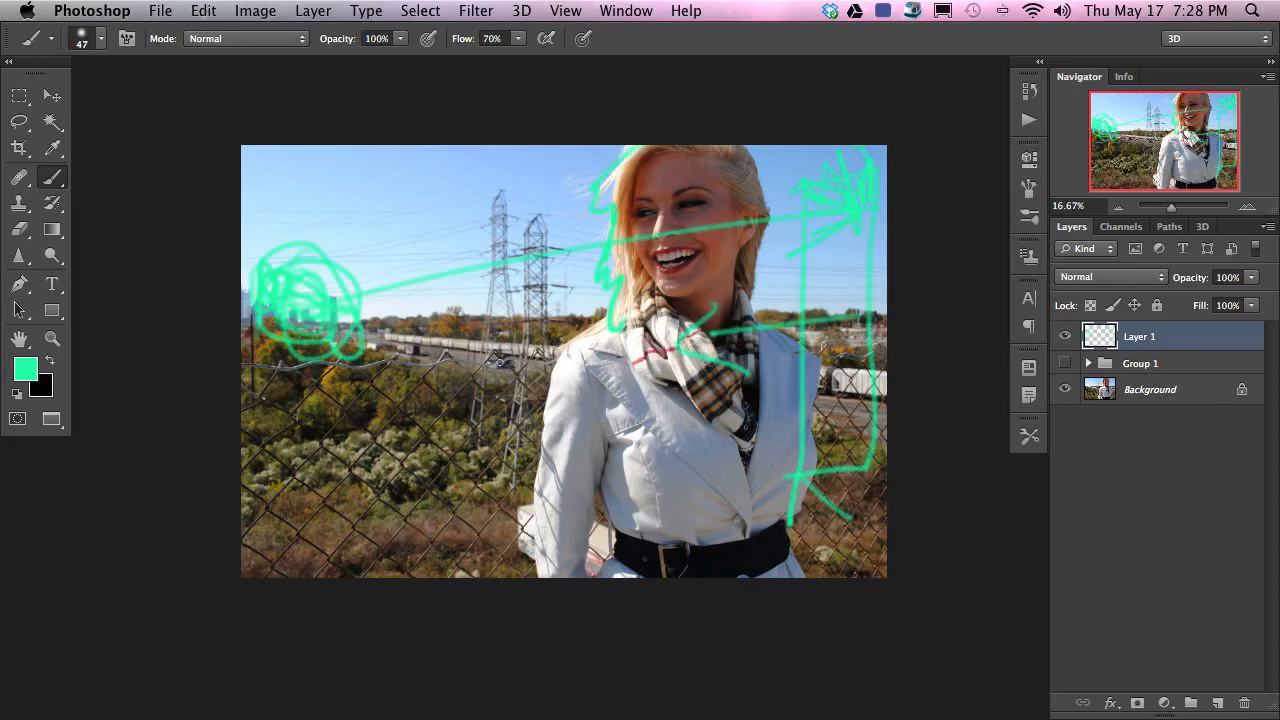
# - Zigzag over the background left of the woman, mark the gap between arm and waist, and try tracing her hair and right side
pyautogui.moveTo(385, 254)
pyautogui.mouseDown()
pyautogui.moveTo(308, 335)
pyautogui.moveTo(562, 352)
pyautogui.moveTo(606, 646)
pyautogui.mouseUp()
pyautogui.moveTo(583, 496)
pyautogui.mouseDown()
pyautogui.moveTo(597, 593)
pyautogui.moveTo(611, 507)
pyautogui.moveTo(606, 578)
pyautogui.mouseUp()
pyautogui.moveTo(619, 207)
pyautogui.mouseDown()
pyautogui.moveTo(612, 300)
pyautogui.moveTo(612, 165)
pyautogui.moveTo(610, 340)
pyautogui.mouseUp()
pyautogui.moveTo(740, 148)
pyautogui.mouseDown()
pyautogui.moveTo(771, 343)
pyautogui.moveTo(851, 360)
pyautogui.moveTo(812, 570)
pyautogui.mouseUp()
pyautogui.press('alt+super+z')
pyautogui.press('alt+super+z')
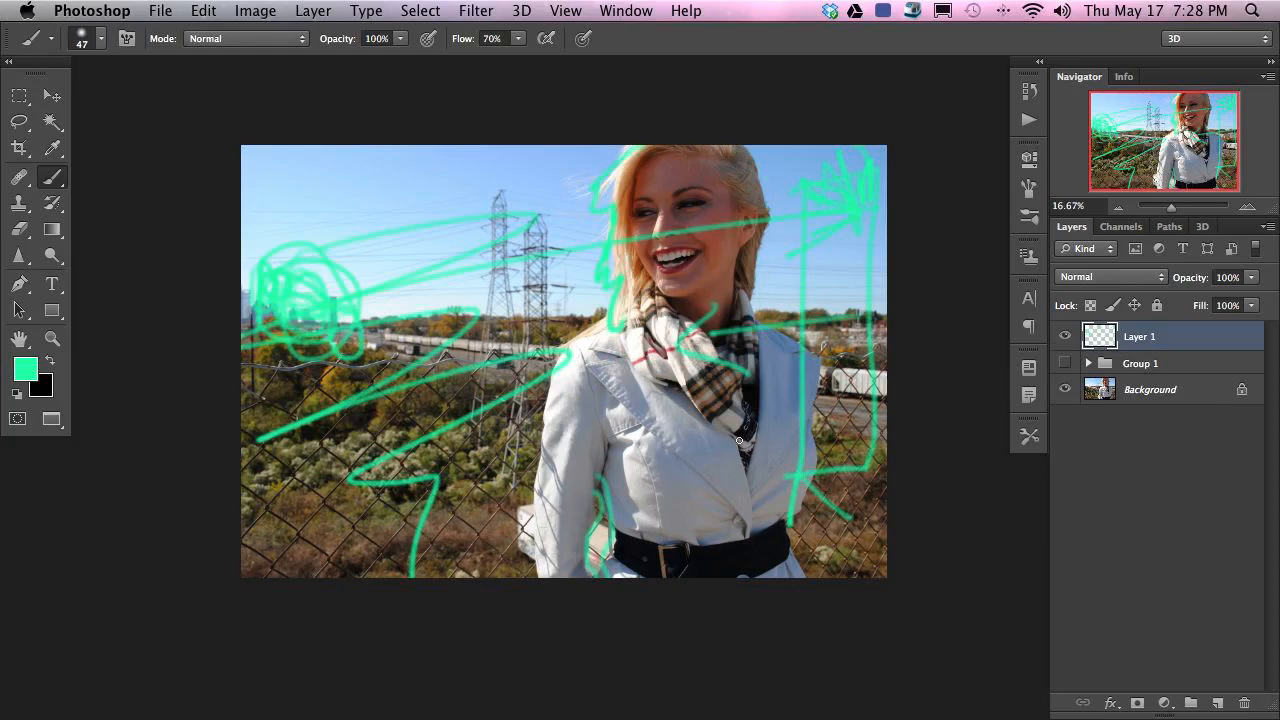
# - Replace the green annotation layer with a new blank layer and set a bright blue foreground colour for the Brush tool
pyautogui.press('Delete')
pyautogui.press('alt+shift+super+n')
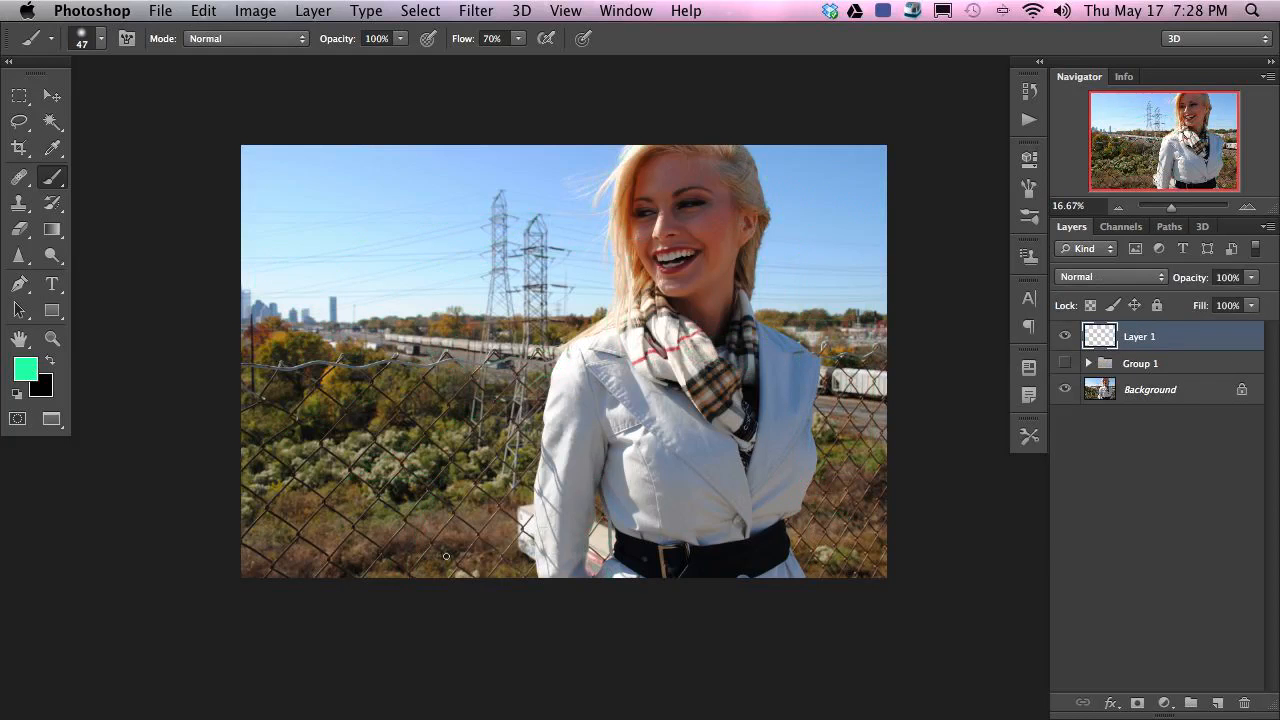
pyautogui.click(35, 374)
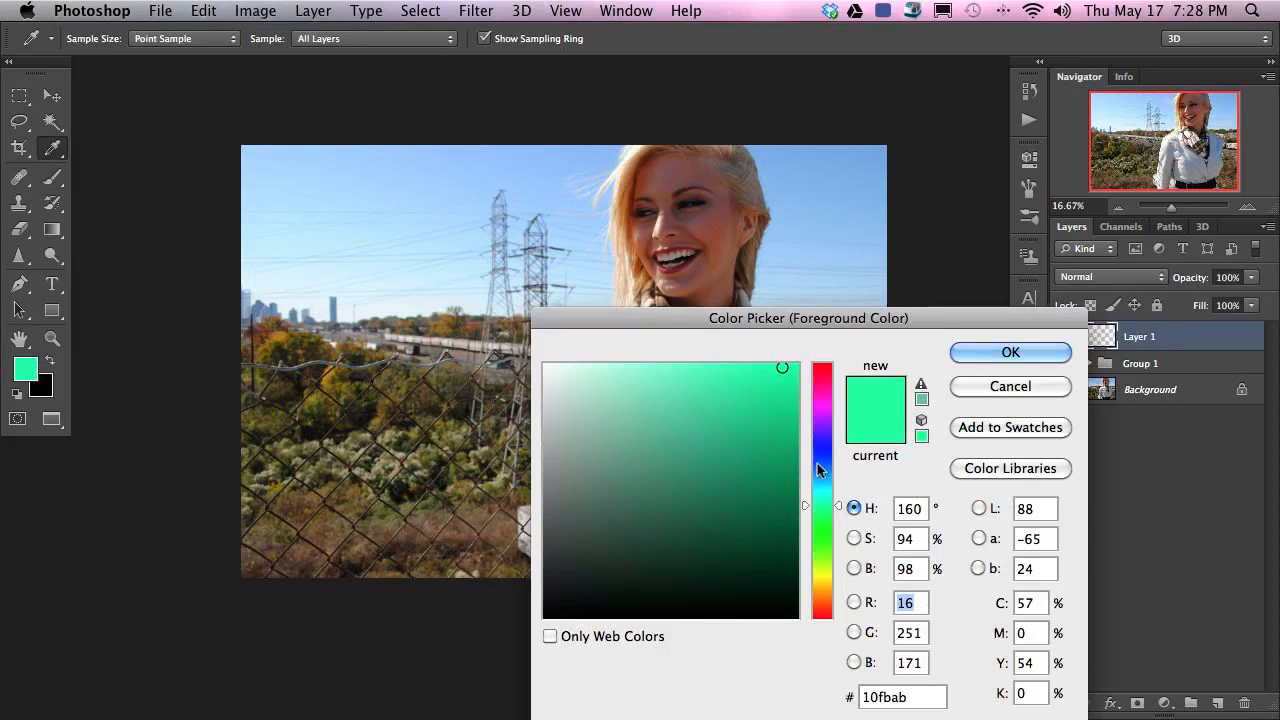
pyautogui.click(815, 465)
pyautogui.click(1005, 352)
pyautogui.press('b')
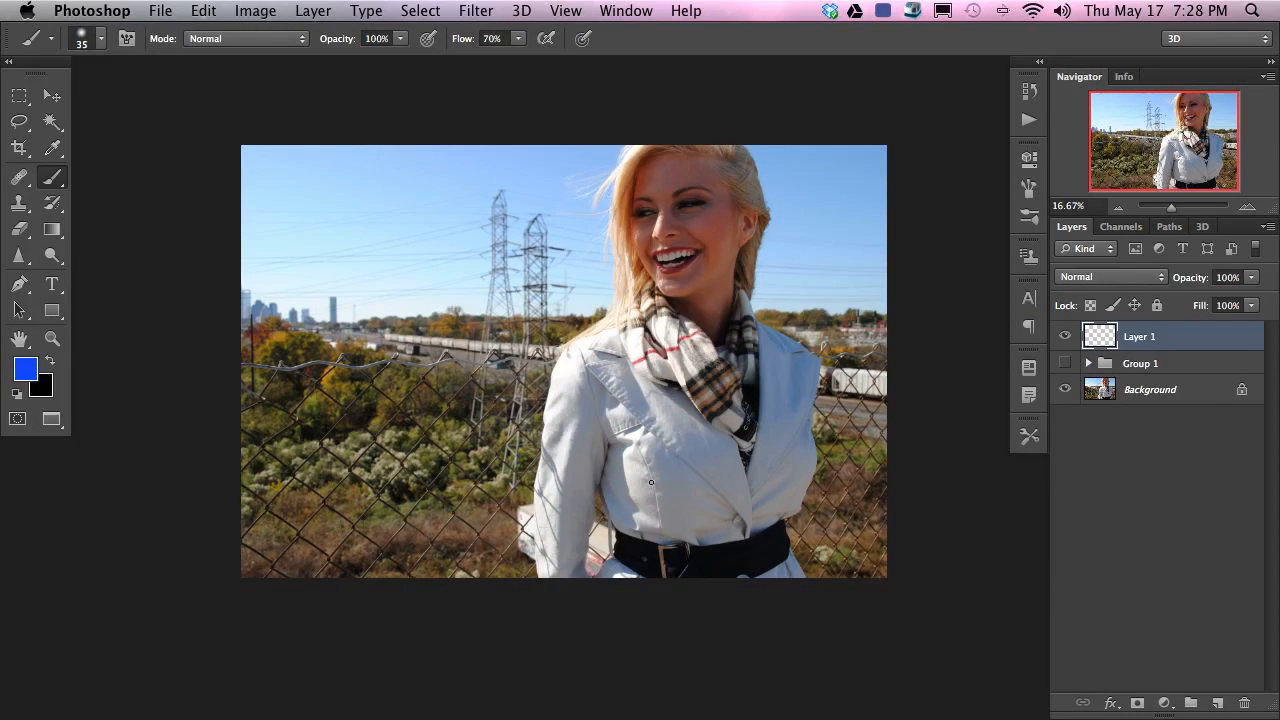
# - With a size 35 brush, circle a patch of brown grass behind the fence, left of the coat sleeve
pyautogui.press('super+plus')
pyautogui.moveTo(651, 485); pyautogui.dragTo(427, 342)
pyautogui.moveTo(573, 395); pyautogui.dragTo(418, 369)
pyautogui.moveTo(748, 372)
pyautogui.mouseDown()
pyautogui.moveTo(848, 474)
pyautogui.moveTo(1074, 494)
pyautogui.mouseUp()
pyautogui.moveTo(290, 445)
pyautogui.mouseDown()
pyautogui.moveTo(250, 425)
pyautogui.moveTo(308, 452)
pyautogui.mouseUp()
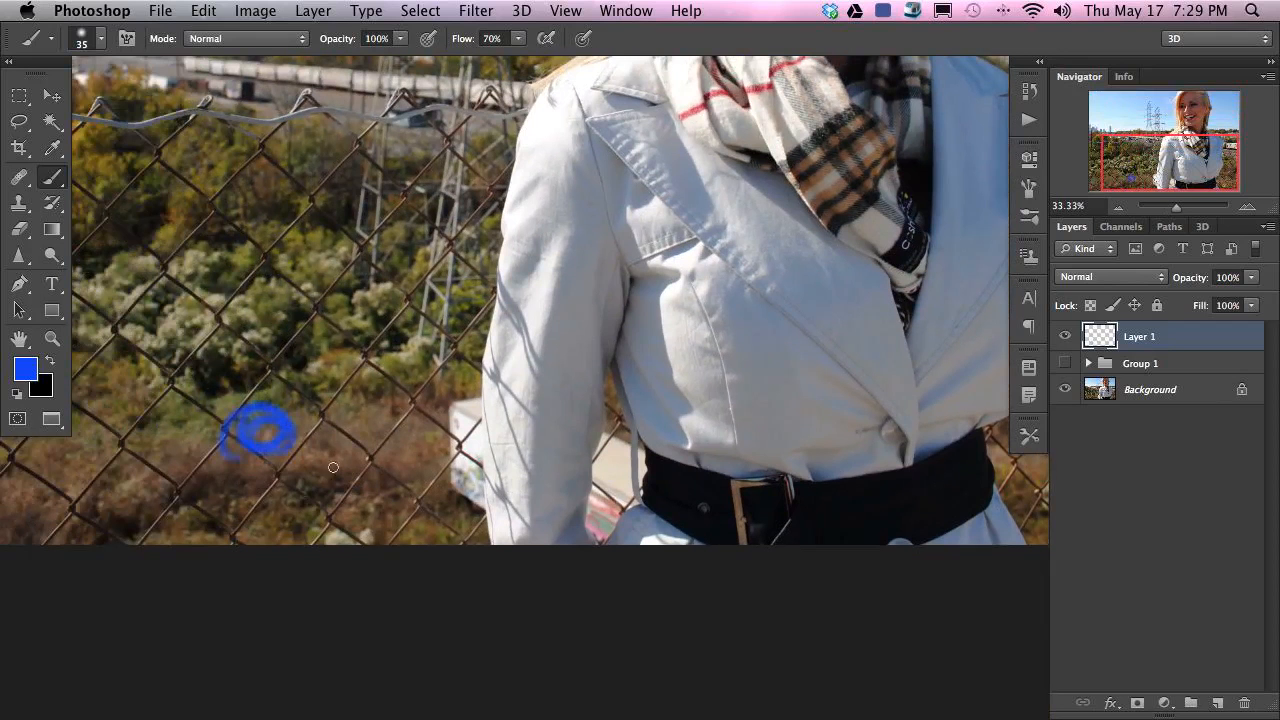
pyautogui.moveTo(292, 505)
pyautogui.mouseDown()
pyautogui.moveTo(282, 508)
pyautogui.moveTo(334, 514)
pyautogui.mouseUp()
pyautogui.press('super+z')
# - Draw a blue arrow from the coat's lower right side down to the fence beside the belt
pyautogui.hscroll(10, 393, 499)
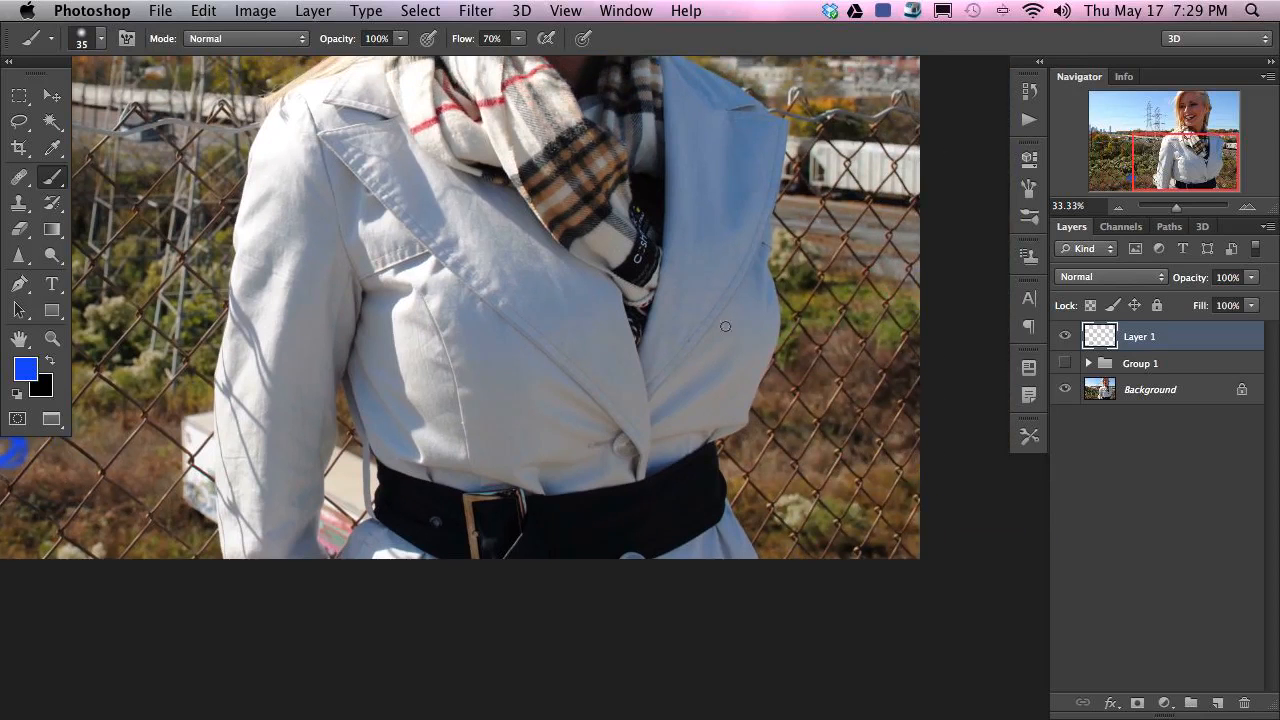
pyautogui.moveTo(637, 441)
pyautogui.mouseDown()
pyautogui.moveTo(742, 356)
pyautogui.moveTo(747, 425)
pyautogui.moveTo(646, 447)
pyautogui.moveTo(738, 354)
pyautogui.moveTo(775, 500)
pyautogui.mouseUp()
pyautogui.press('super+z')
pyautogui.press('super+z')
pyautogui.moveTo(723, 460)
pyautogui.mouseDown()
pyautogui.moveTo(766, 489)
pyautogui.moveTo(789, 467)
pyautogui.mouseUp()
pyautogui.moveTo(703, 363); pyautogui.dragTo(741, 436)
pyautogui.moveTo(696, 396); pyautogui.dragTo(756, 388)
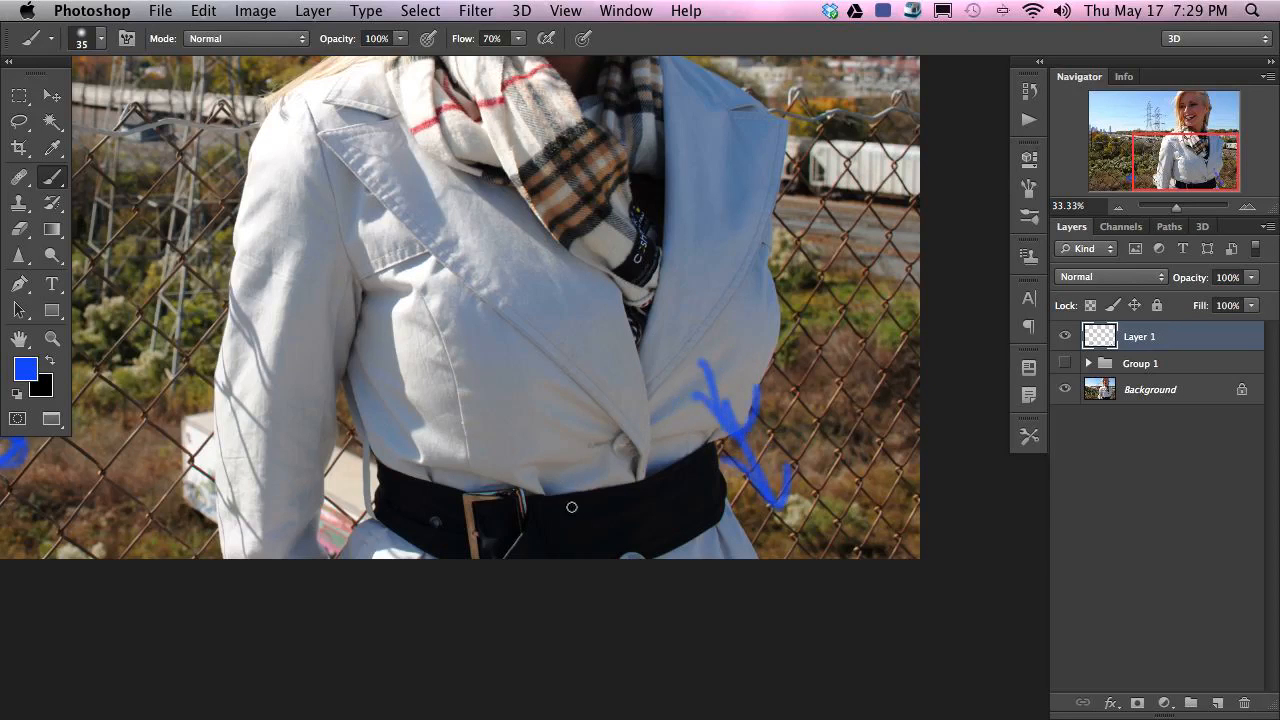
# - Try strokes near the coat button and across the belt, and step back until the coat and belt are unmarked
pyautogui.moveTo(553, 453)
pyautogui.mouseDown()
pyautogui.moveTo(571, 509)
pyautogui.moveTo(604, 485)
pyautogui.mouseUp()
pyautogui.press('alt+super+z')
pyautogui.press('alt+super+z')
pyautogui.press('alt+super+z')
pyautogui.press('alt+super+z')
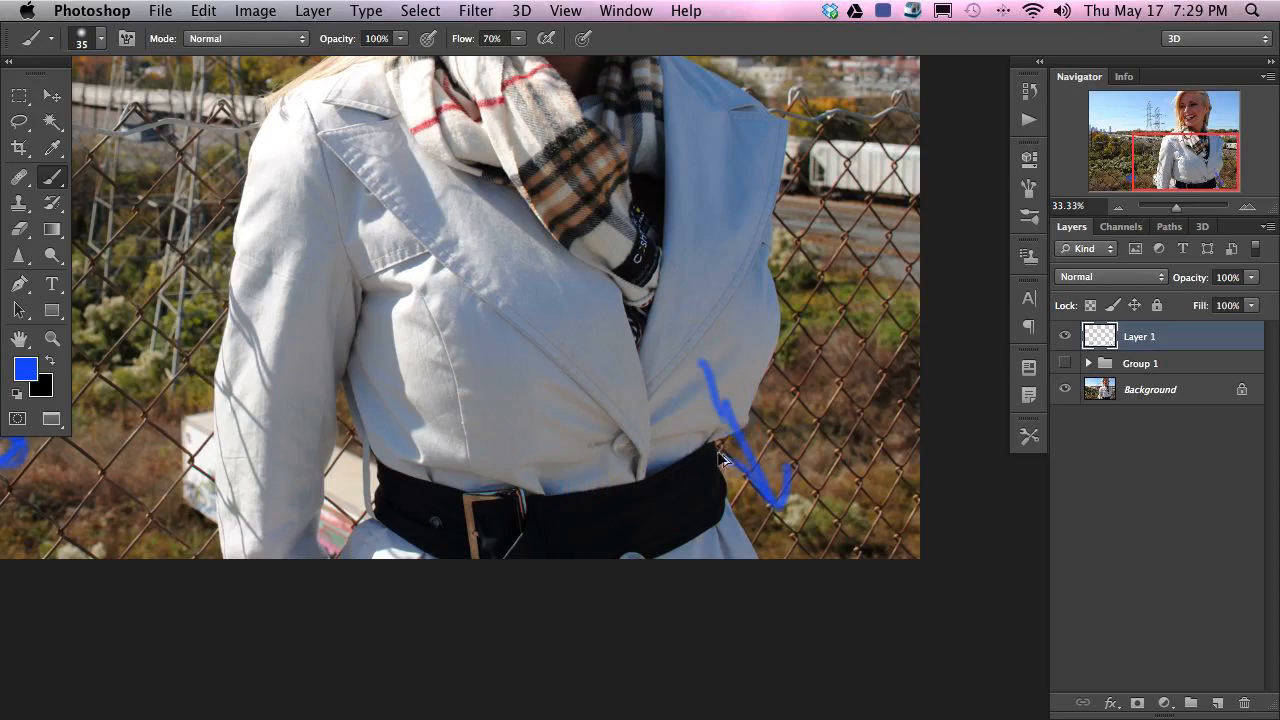
pyautogui.press('alt+super+z')
pyautogui.moveTo(612, 545)
pyautogui.mouseDown()
pyautogui.moveTo(862, 456)
pyautogui.moveTo(842, 490)
pyautogui.mouseUp()
pyautogui.moveTo(660, 556); pyautogui.dragTo(812, 508)
pyautogui.press('alt+super+z')
pyautogui.press('alt+super+z')
pyautogui.press('alt+super+z')
pyautogui.press('alt+super+z')
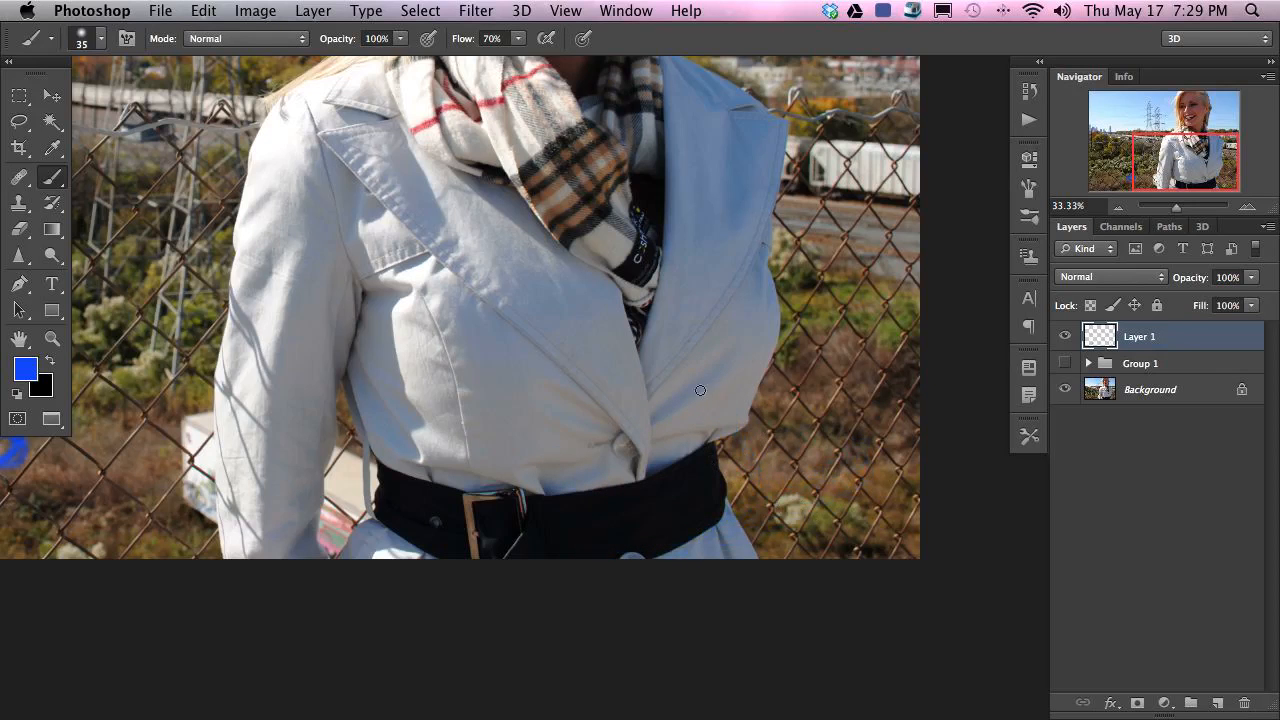
# - Mark the coat's lower right side, circle the upper-right sky, and draw a circle with an upward arrow on the right lapel
pyautogui.moveTo(702, 388)
pyautogui.mouseDown()
pyautogui.moveTo(678, 330)
pyautogui.moveTo(729, 320)
pyautogui.moveTo(630, 430)
pyautogui.moveTo(752, 348)
pyautogui.mouseUp()
pyautogui.scroll(10, 740, 450)
pyautogui.moveTo(737, 223); pyautogui.dragTo(790, 262)
pyautogui.moveTo(816, 218); pyautogui.dragTo(800, 240)
pyautogui.moveTo(719, 543)
pyautogui.mouseDown()
pyautogui.moveTo(729, 583)
pyautogui.moveTo(765, 420)
pyautogui.moveTo(790, 480)
pyautogui.mouseUp()
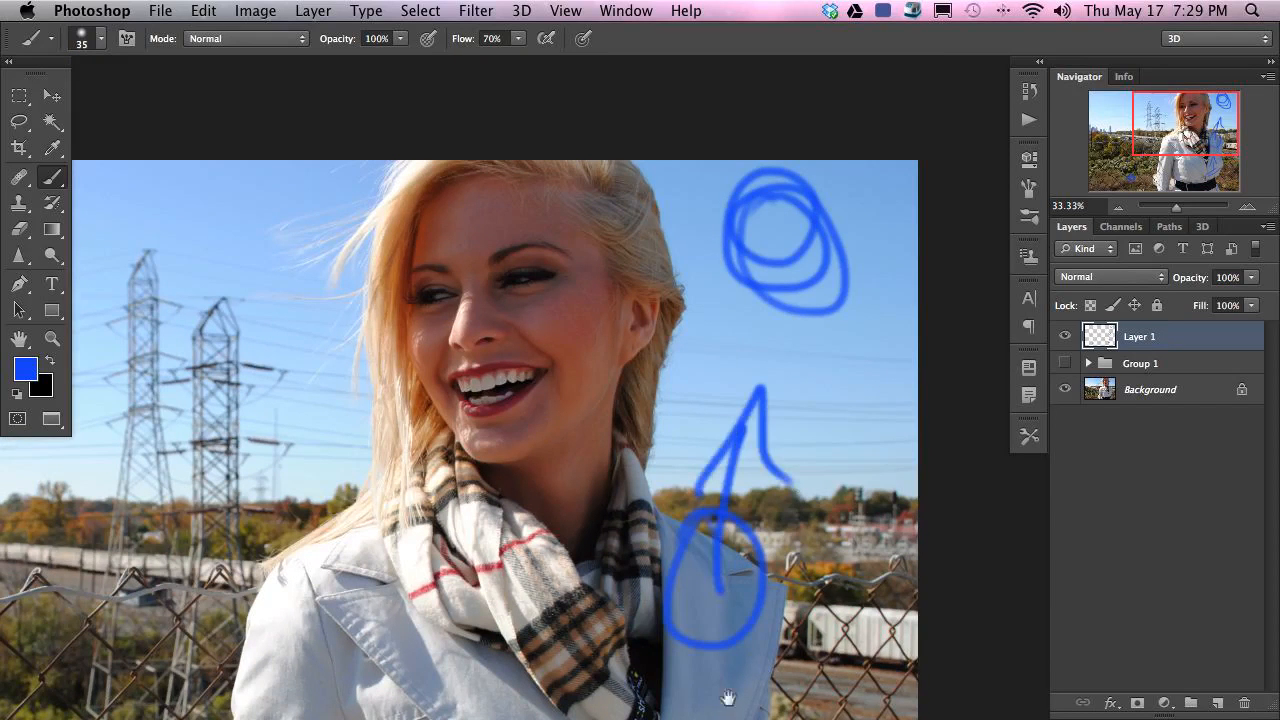
# - Draw a smaller circle on the coat's right edge with an upward arrow reaching above the white train
pyautogui.moveTo(722, 688); pyautogui.dragTo(745, 305)
pyautogui.moveTo(774, 251); pyautogui.dragTo(776, 270)
pyautogui.moveTo(766, 335)
pyautogui.mouseDown()
pyautogui.moveTo(762, 503)
pyautogui.moveTo(831, 221)
pyautogui.mouseUp()
pyautogui.moveTo(773, 370); pyautogui.dragTo(881, 360)
pyautogui.moveTo(549, 430); pyautogui.dragTo(671, 485)
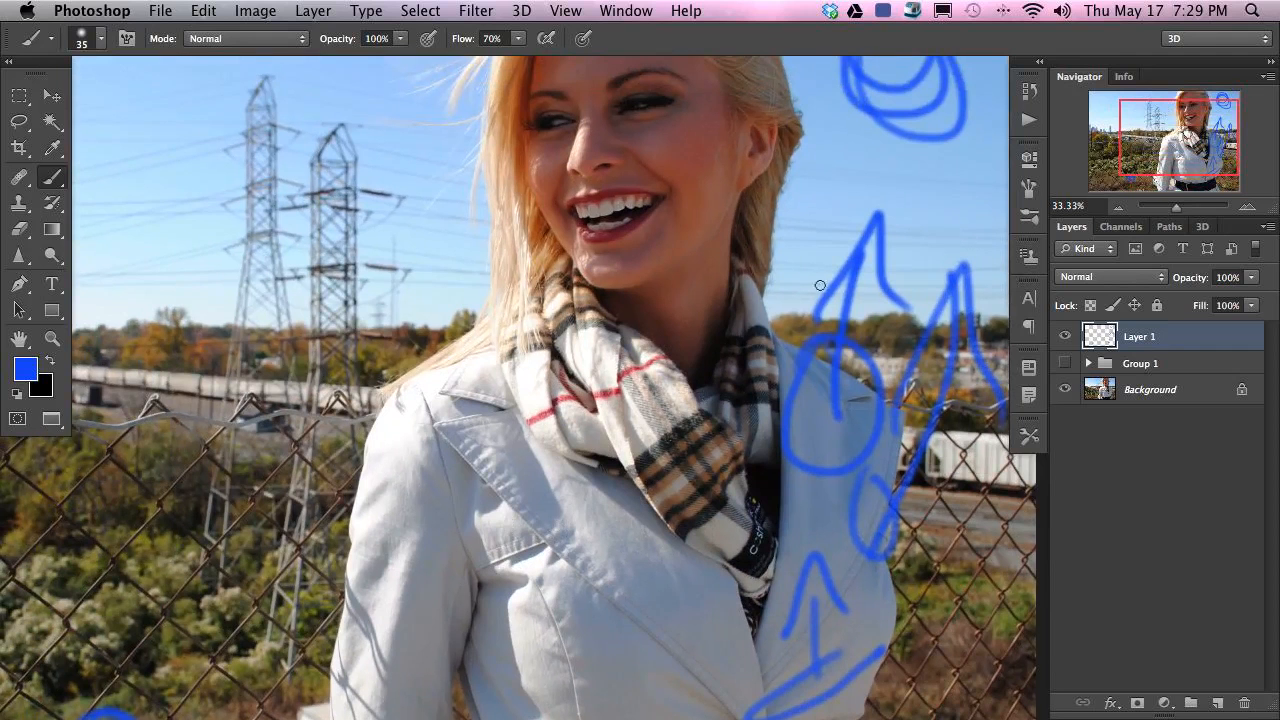
# - Scribble overlapping circles in the upper-right sky and on the shaded right lapel of the coat
pyautogui.moveTo(767, 513); pyautogui.dragTo(641, 505)
pyautogui.moveTo(679, 377)
pyautogui.mouseDown()
pyautogui.moveTo(665, 530)
pyautogui.moveTo(714, 509)
pyautogui.mouseUp()
pyautogui.press('super+z')
pyautogui.moveTo(740, 429)
pyautogui.mouseDown()
pyautogui.moveTo(623, 458)
pyautogui.moveTo(654, 502)
pyautogui.mouseUp()
pyautogui.moveTo(683, 159); pyautogui.dragTo(674, 314)
pyautogui.moveTo(775, 167)
pyautogui.mouseDown()
pyautogui.moveTo(750, 250)
pyautogui.moveTo(798, 230)
pyautogui.mouseUp()
pyautogui.moveTo(599, 603); pyautogui.dragTo(654, 561)
pyautogui.moveTo(680, 244)
pyautogui.mouseDown()
pyautogui.moveTo(788, 290)
pyautogui.moveTo(738, 263)
pyautogui.mouseUp()
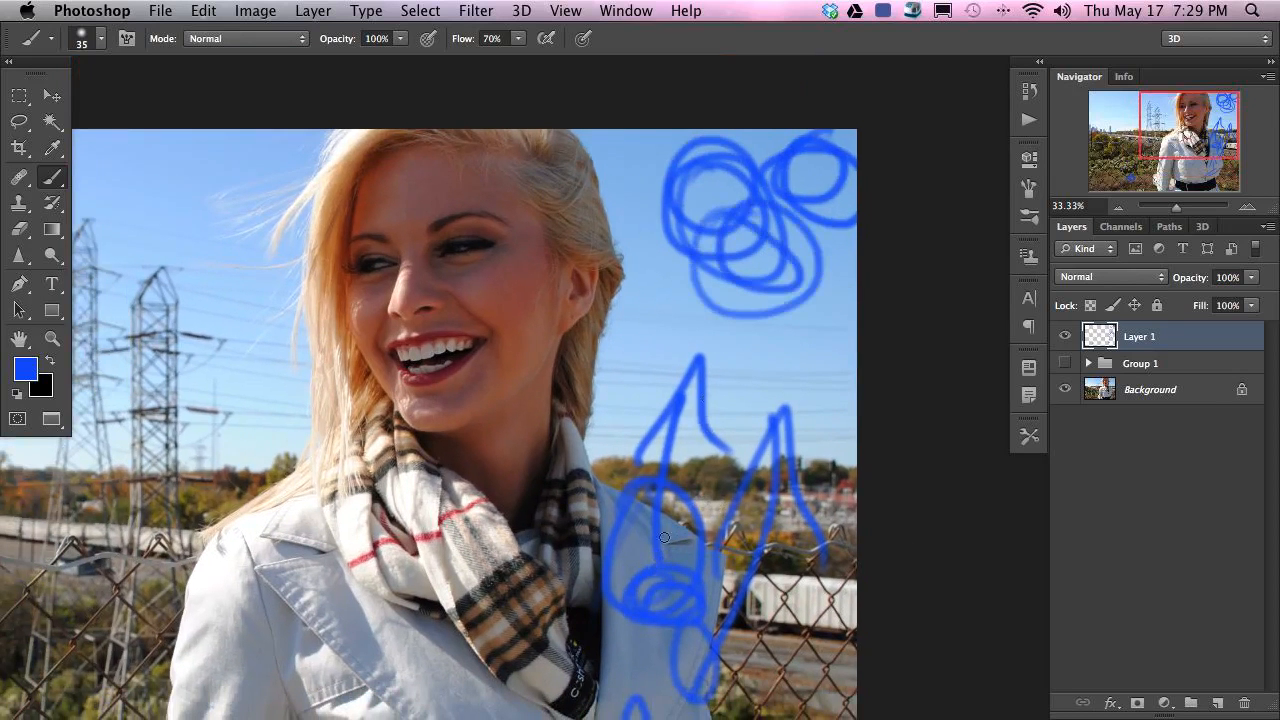
pyautogui.moveTo(677, 557)
pyautogui.mouseDown()
pyautogui.moveTo(638, 560)
pyautogui.moveTo(672, 602)
pyautogui.mouseUp()
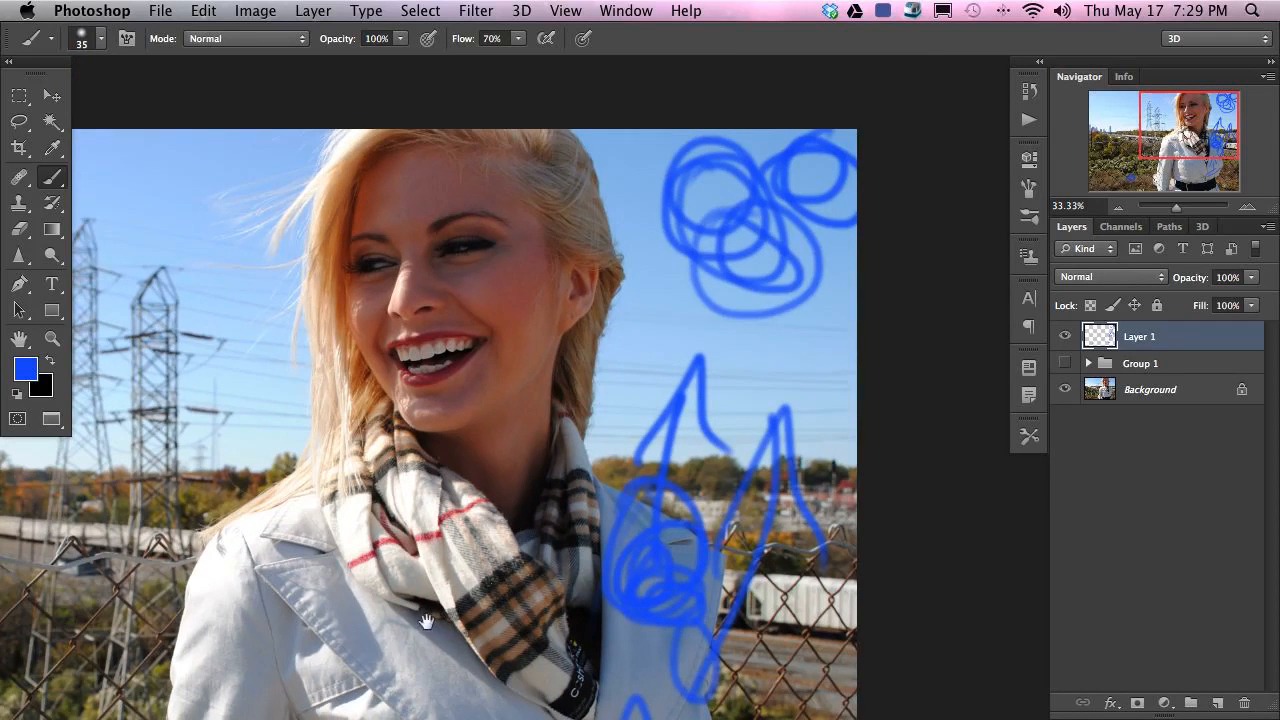
# - Delete the blue annotation layer and duplicate the Background layer
pyautogui.moveTo(424, 617); pyautogui.dragTo(479, 295)
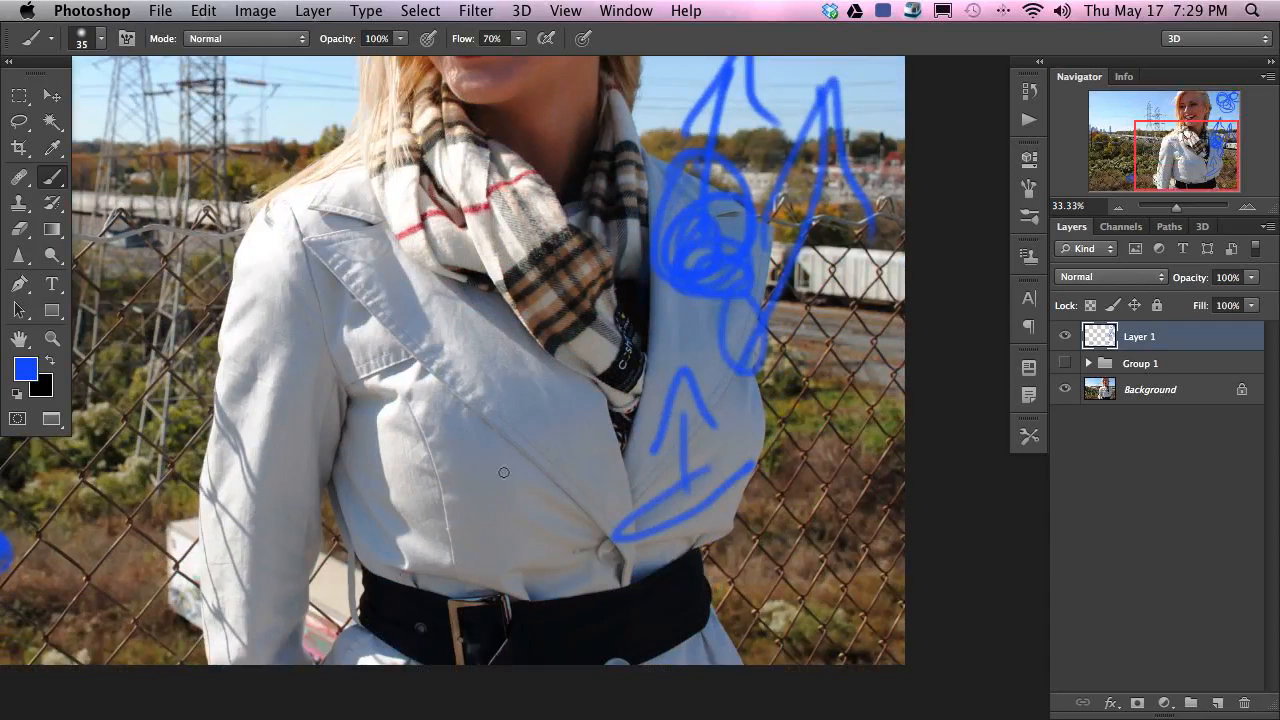
pyautogui.moveTo(382, 493); pyautogui.dragTo(395, 505)
pyautogui.press('super+minus')
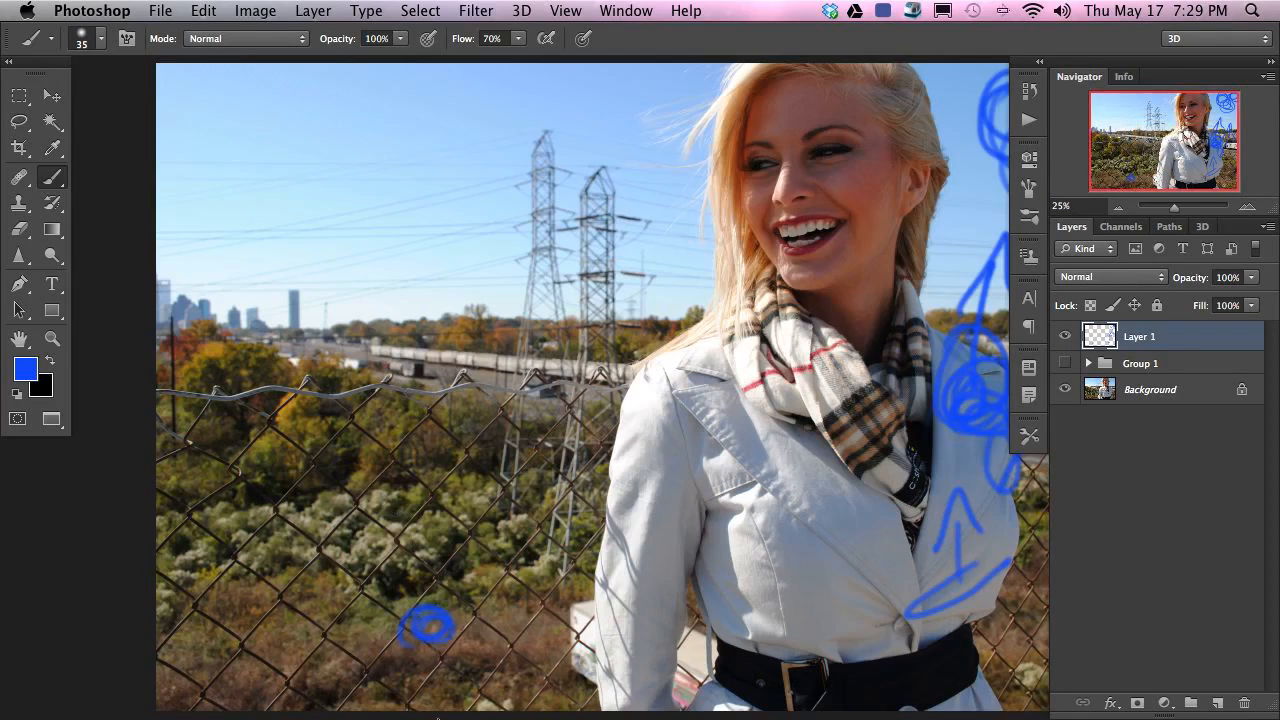
pyautogui.press('super+minus')
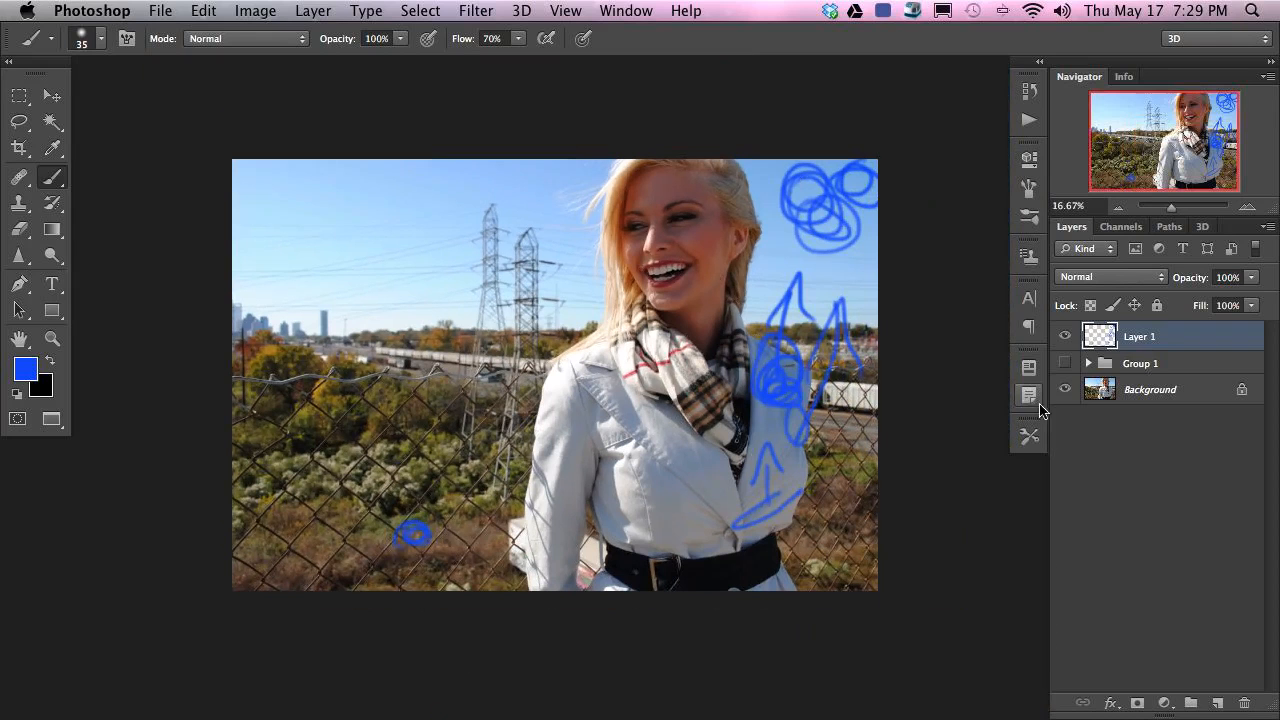
pyautogui.press('Delete')
pyautogui.click(1146, 366)
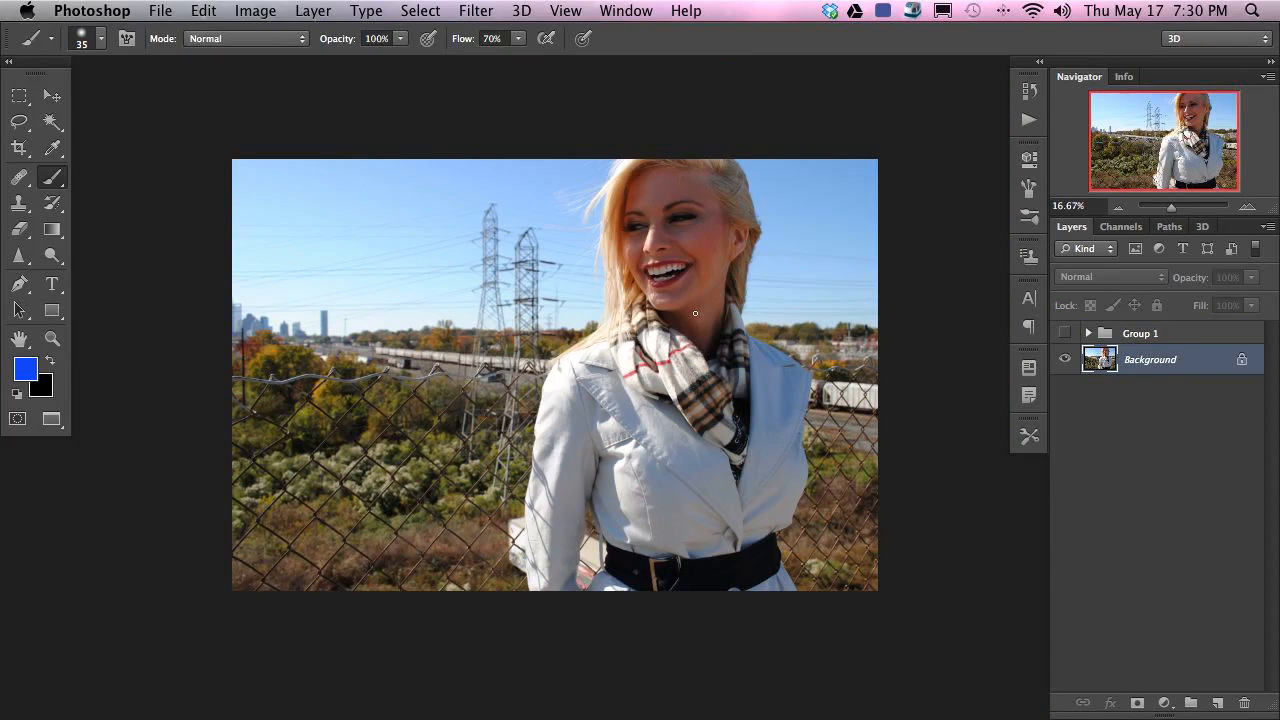
pyautogui.press('super+j')
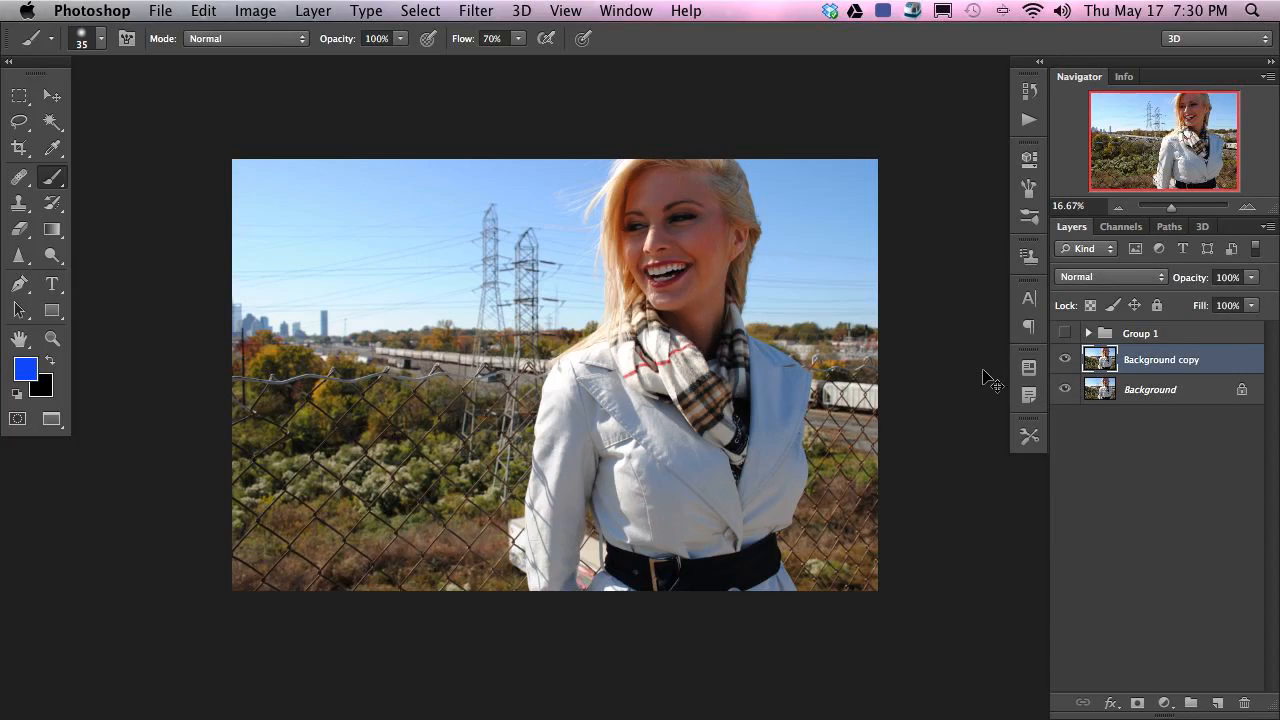
# - Start a Magnetic Lasso selection at the photo's lower edge and trace up the outside of the left-hand sleeve toward the shoulder
pyautogui.press('super+equal')
pyautogui.press('super+equal')
pyautogui.press('super+equal')
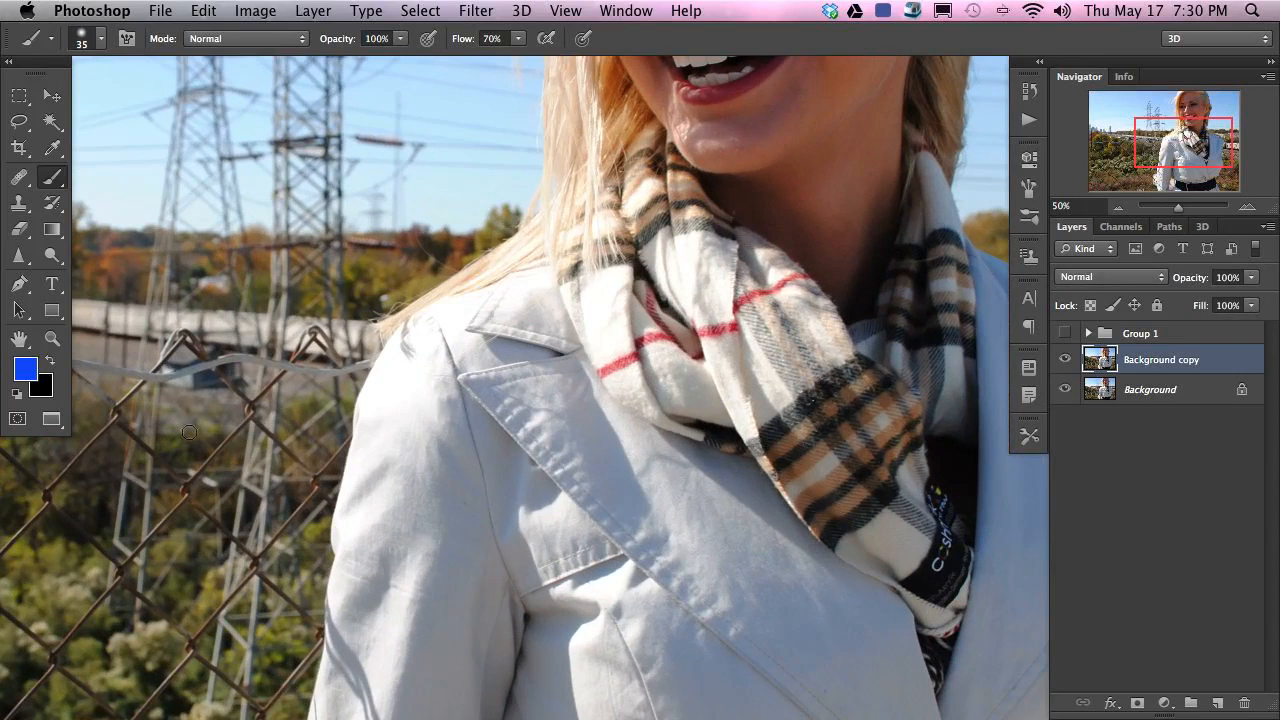
pyautogui.moveTo(421, 649)
pyautogui.mouseDown()
pyautogui.moveTo(480, 380)
pyautogui.moveTo(567, 277)
pyautogui.moveTo(430, 420)
pyautogui.moveTo(278, 305)
pyautogui.moveTo(322, 255)
pyautogui.moveTo(547, 370)
pyautogui.mouseUp()
pyautogui.click(29, 126)
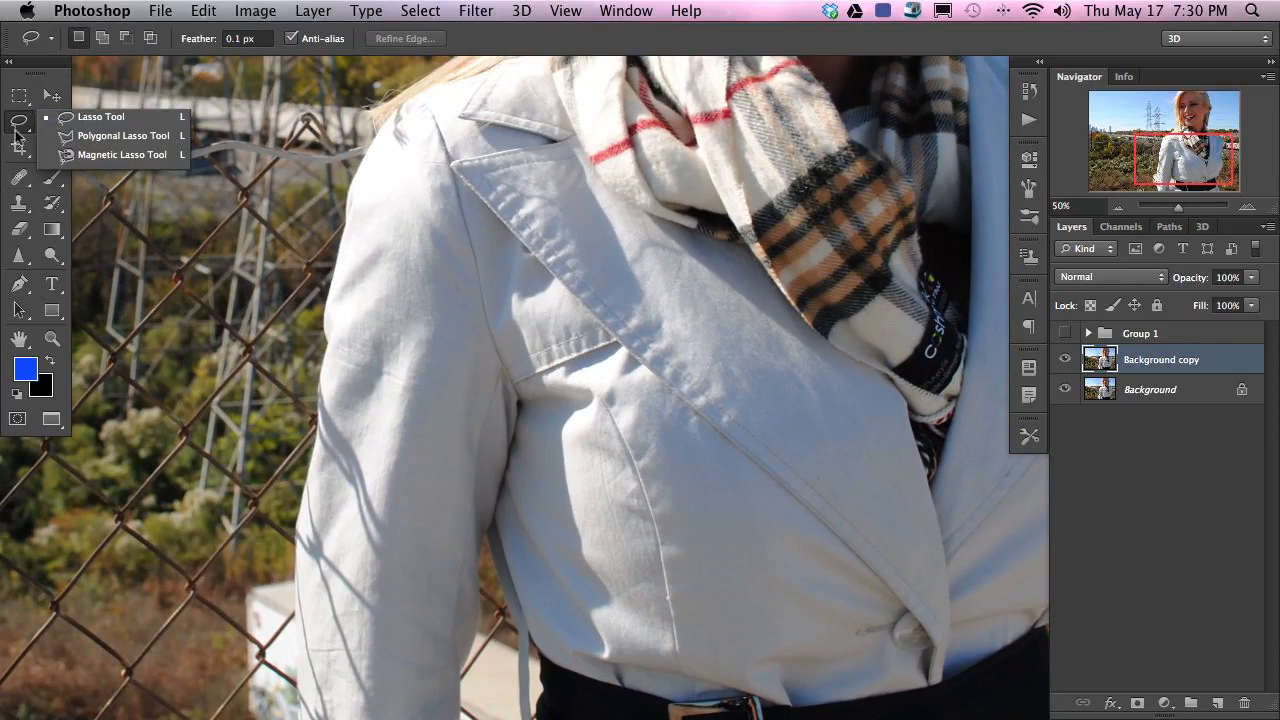
pyautogui.click(116, 156)
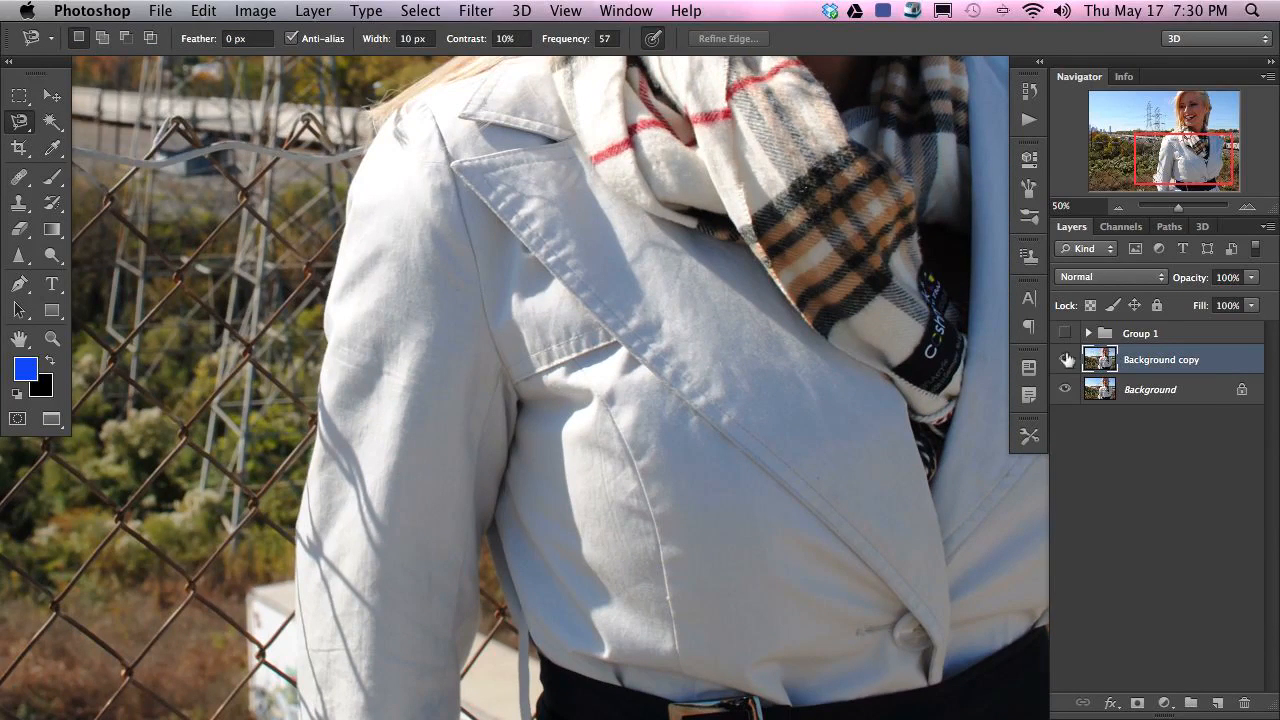
pyautogui.moveTo(570, 155)
pyautogui.mouseDown()
pyautogui.moveTo(477, 634)
pyautogui.moveTo(220, 662)
pyautogui.moveTo(306, 451)
pyautogui.moveTo(462, 246)
pyautogui.mouseUp()
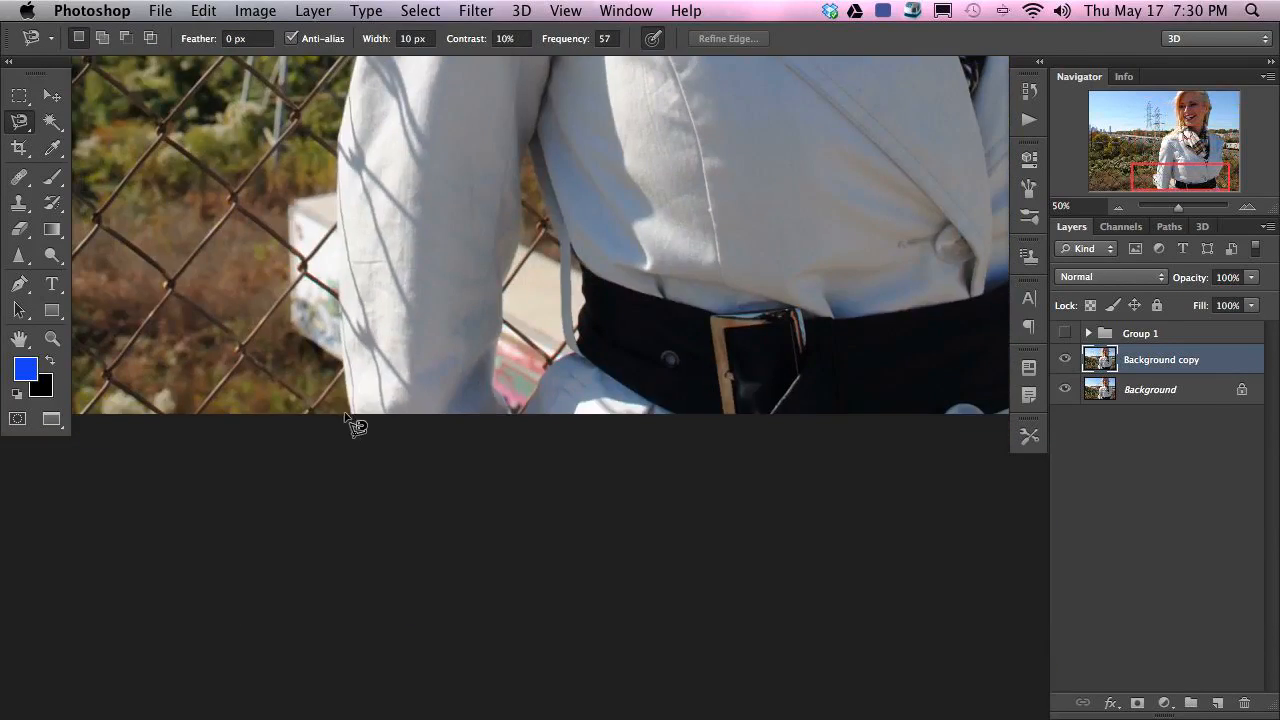
pyautogui.scroll(5, 272, 339)
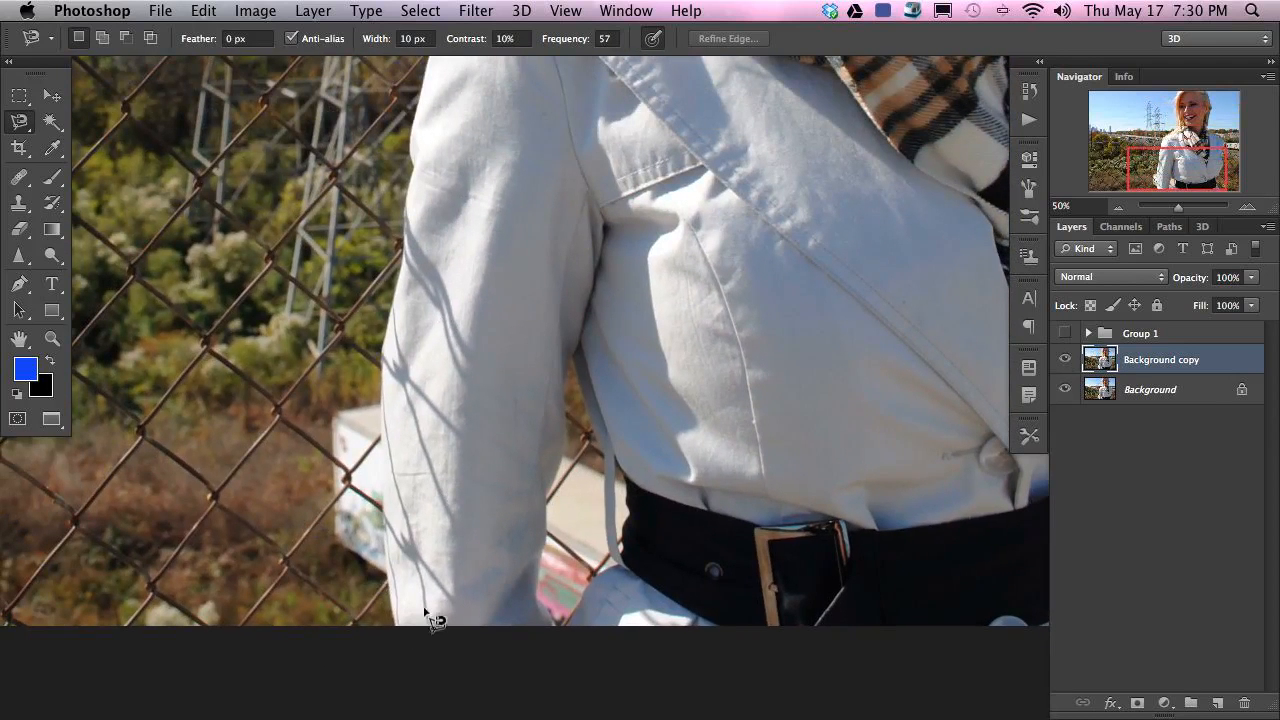
pyautogui.click(393, 624)
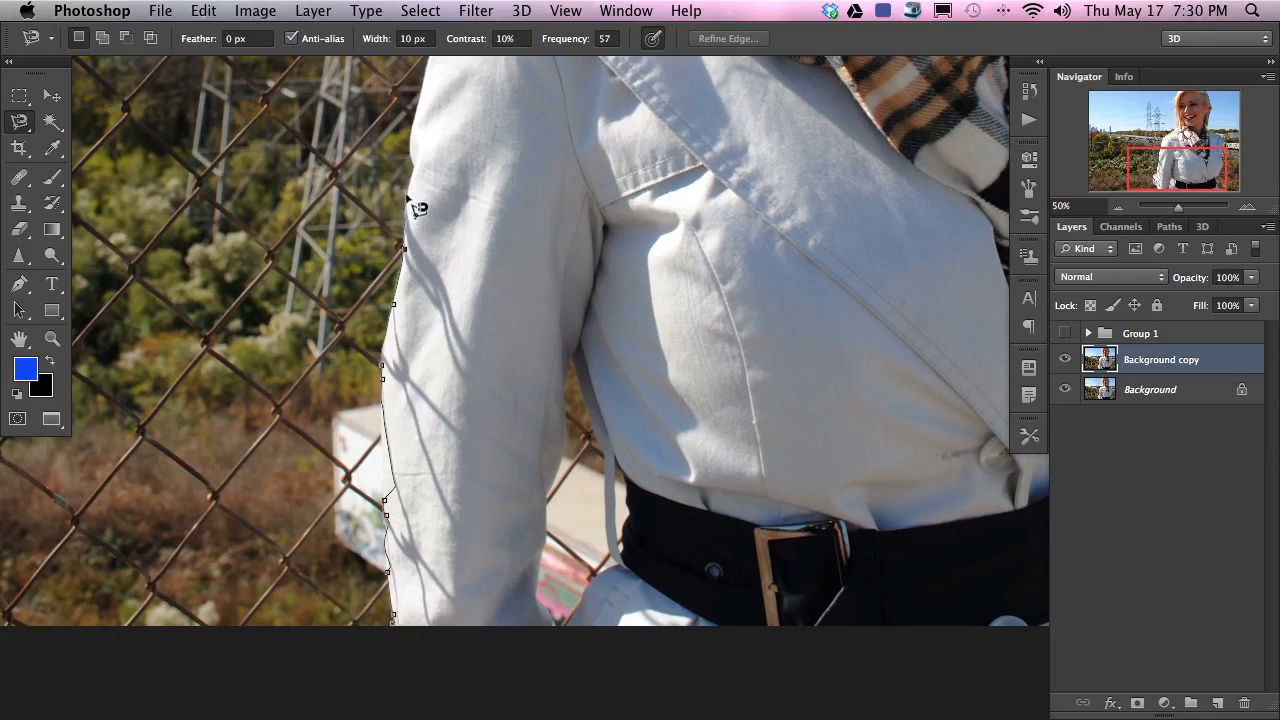
pyautogui.moveTo(422, 138); pyautogui.dragTo(423, 443)
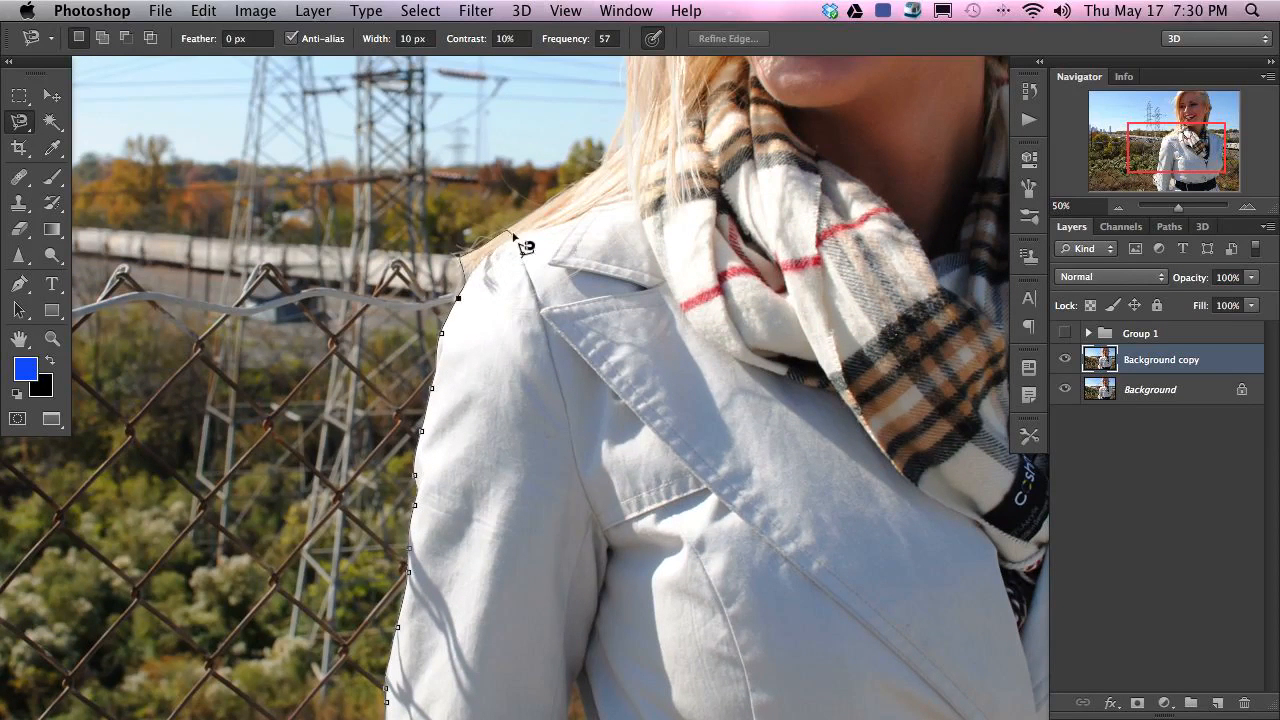
# - Continue the Magnetic Lasso outline over the shoulder, up the windblown hair, across the head and down the other side of the hair
pyautogui.moveTo(625, 130)
pyautogui.mouseDown()
pyautogui.moveTo(618, 211)
pyautogui.moveTo(470, 480)
pyautogui.mouseUp()
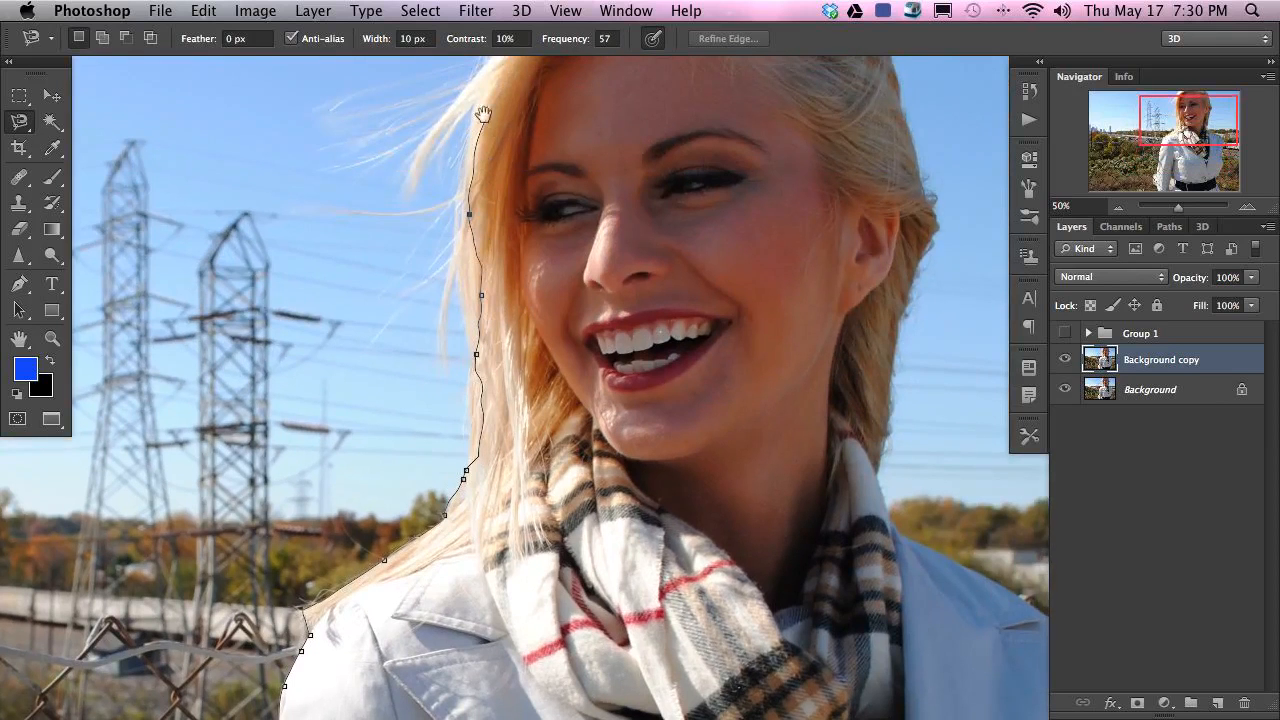
pyautogui.moveTo(494, 126); pyautogui.dragTo(437, 277)
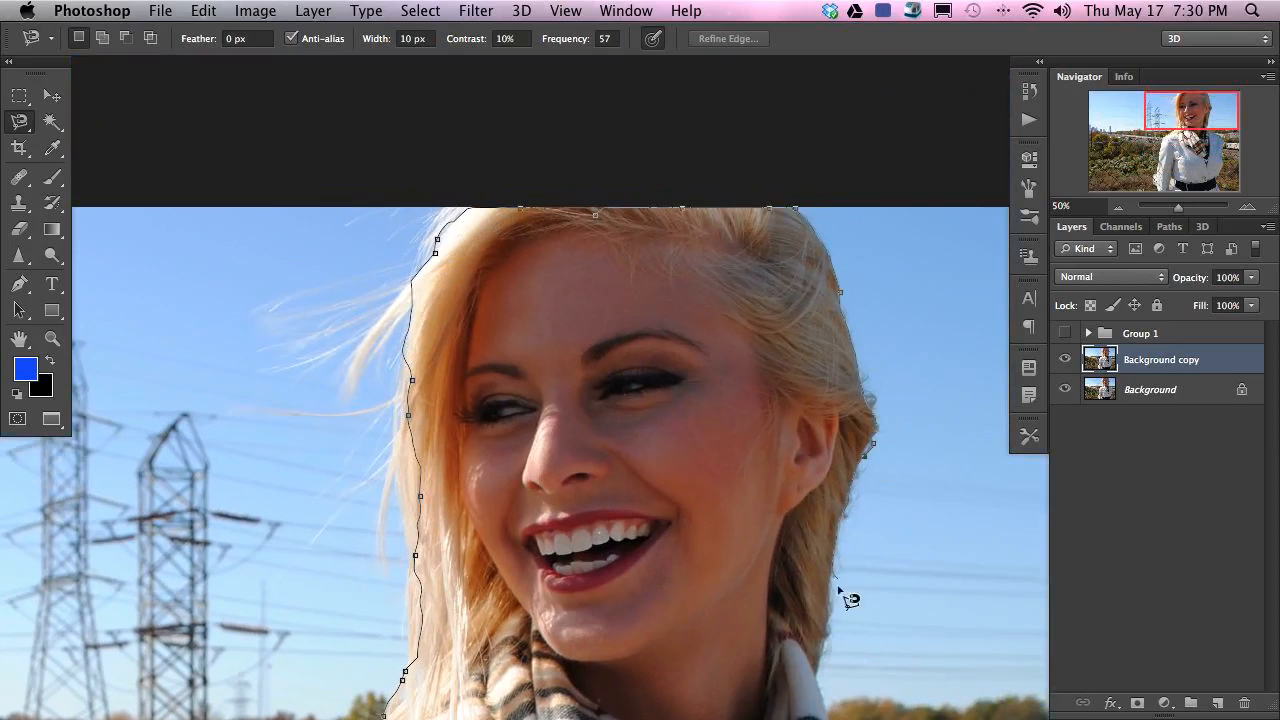
pyautogui.moveTo(829, 651); pyautogui.dragTo(746, 262)
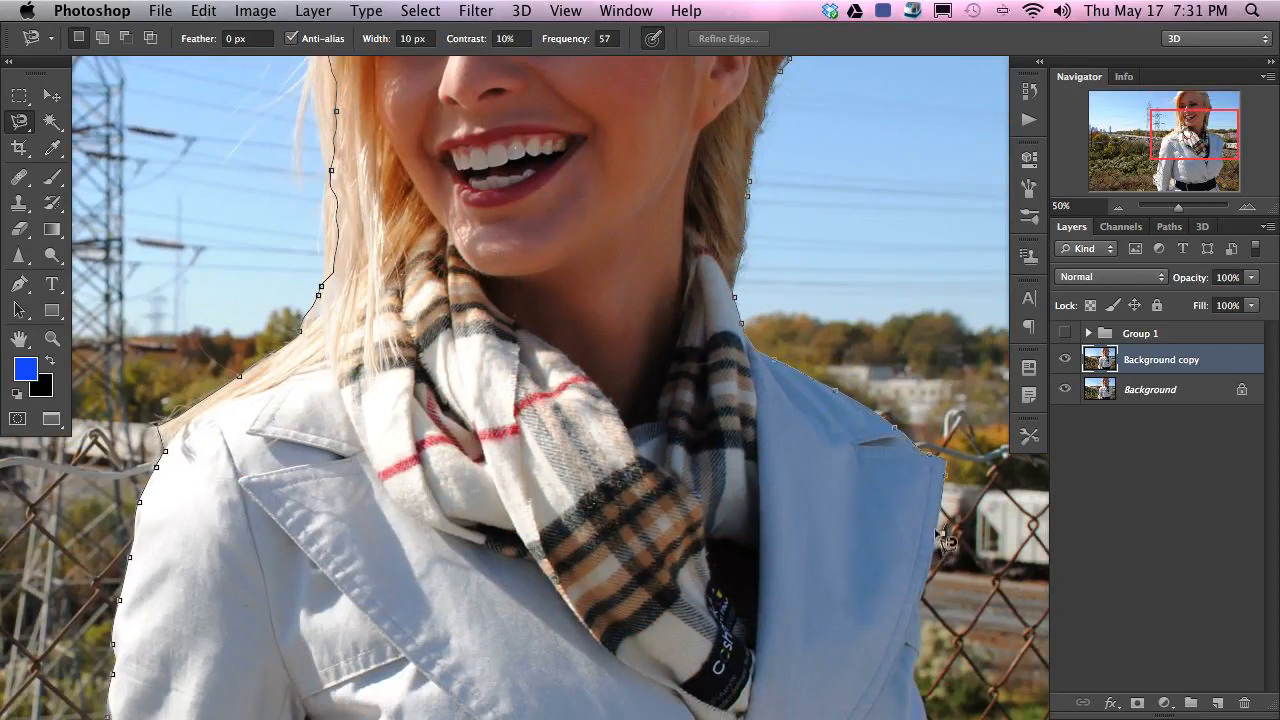
# - Trace the coat's right-hand edge past the belt to the photo's lower edge and close the Magnetic Lasso selection
pyautogui.moveTo(924, 644); pyautogui.dragTo(802, 400)
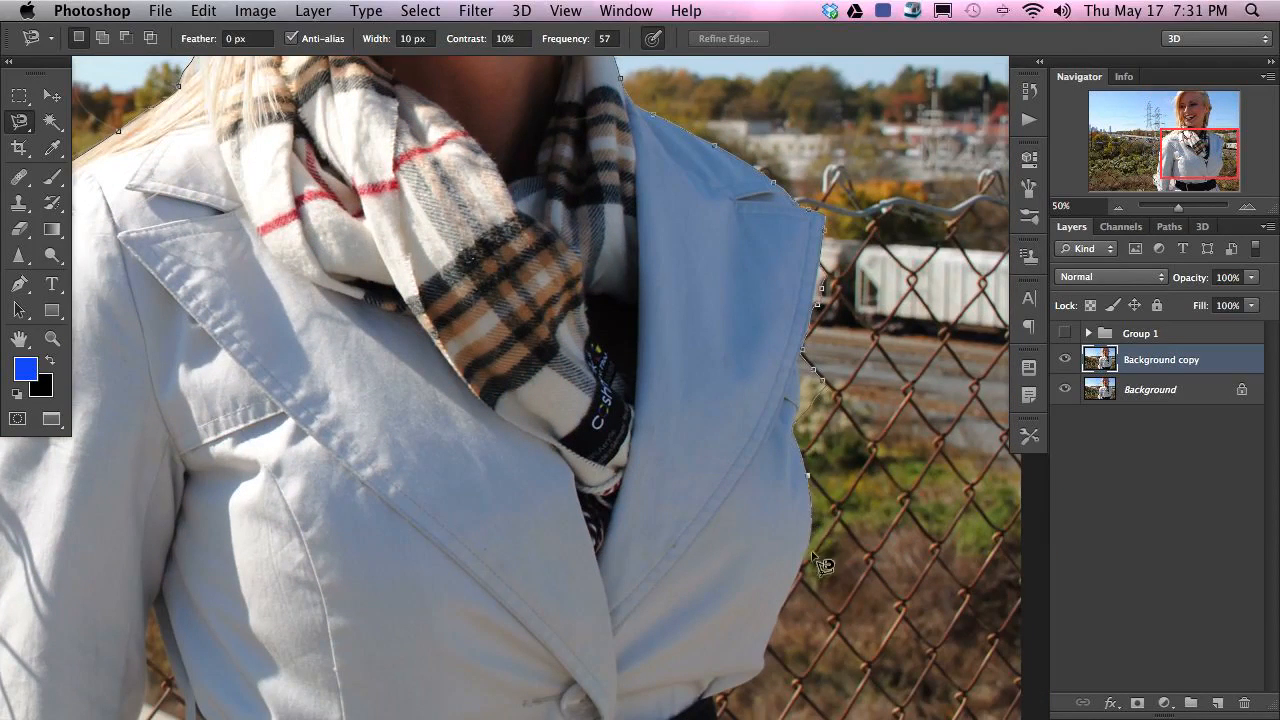
pyautogui.moveTo(736, 678)
pyautogui.mouseDown()
pyautogui.moveTo(724, 676)
pyautogui.moveTo(717, 502)
pyautogui.mouseUp()
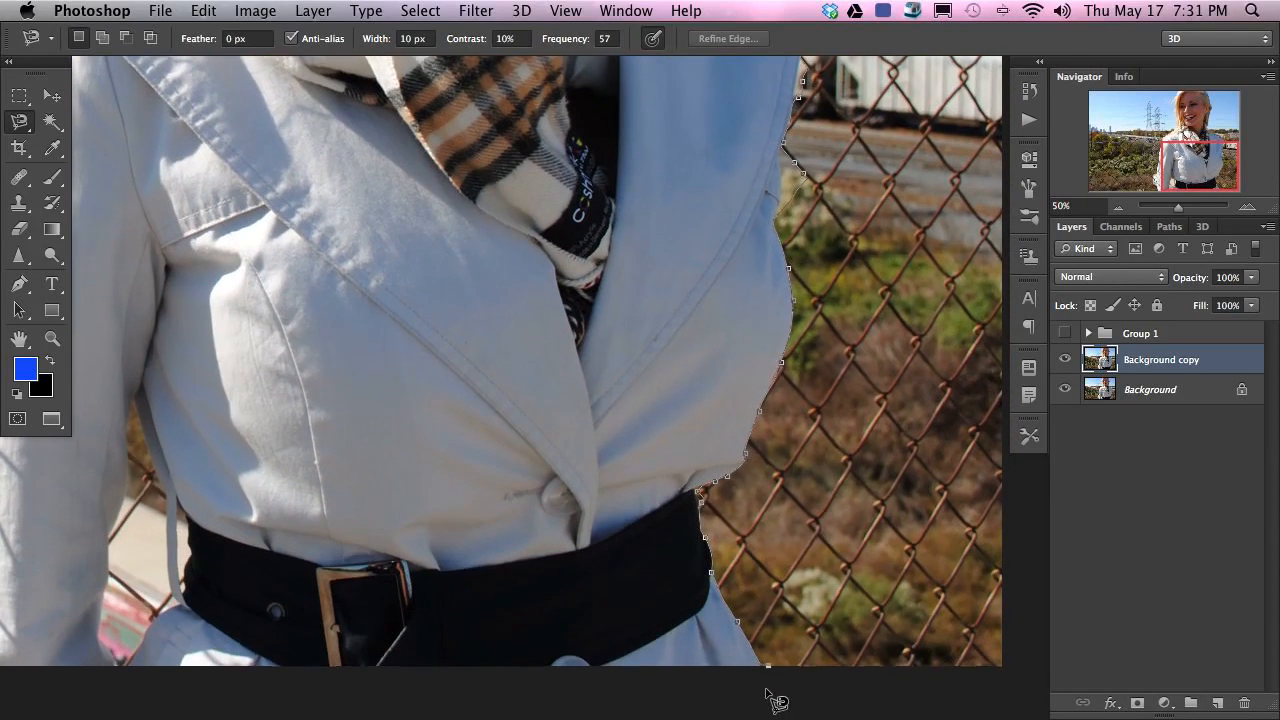
pyautogui.doubleClick(775, 703)
# - Subtract the stray patch of background beside the coat's right-hand lapel from the selection with the Magnetic Lasso
pyautogui.moveTo(264, 683); pyautogui.dragTo(591, 660)
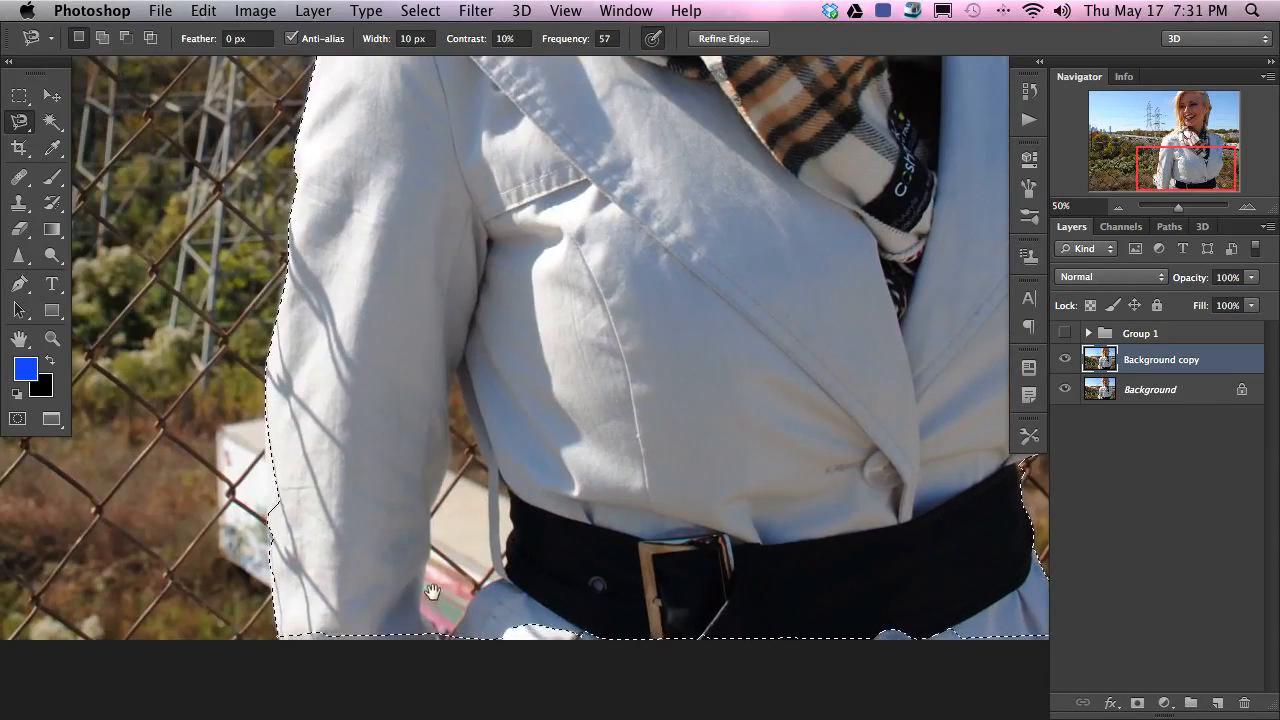
pyautogui.moveTo(437, 598); pyautogui.dragTo(515, 661)
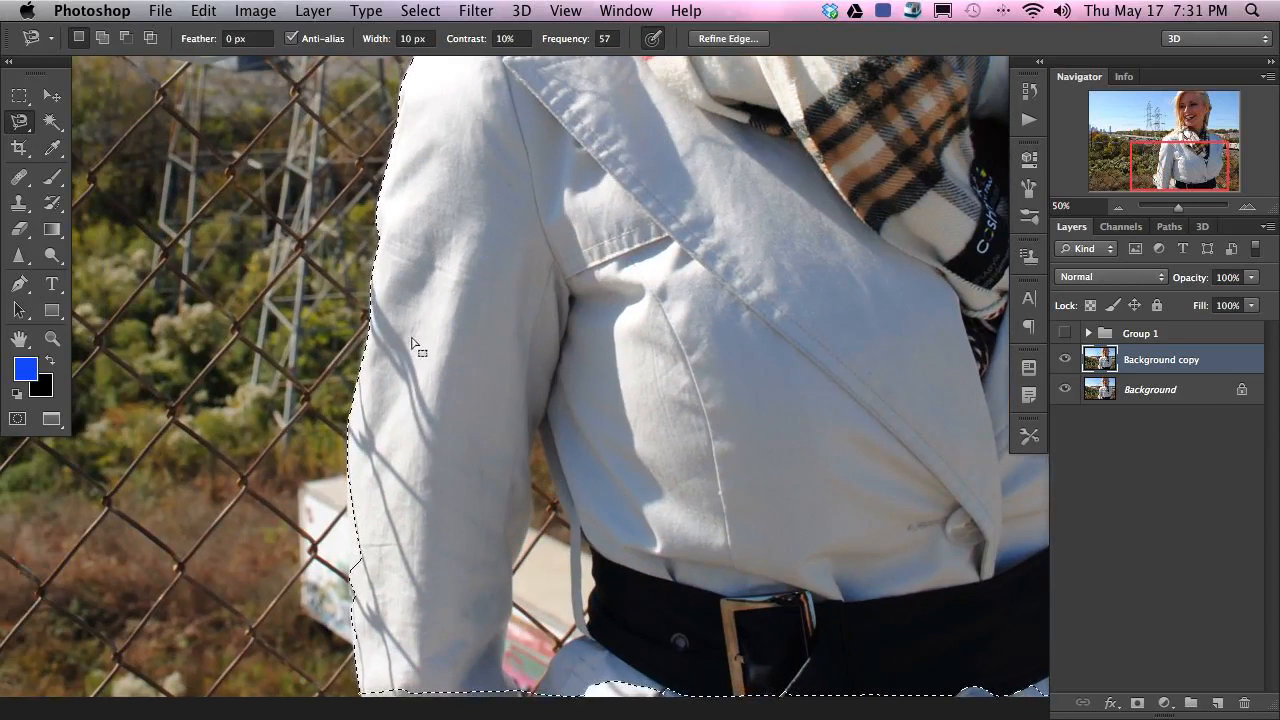
pyautogui.moveTo(528, 475); pyautogui.dragTo(474, 423)
pyautogui.moveTo(545, 66); pyautogui.dragTo(311, 494)
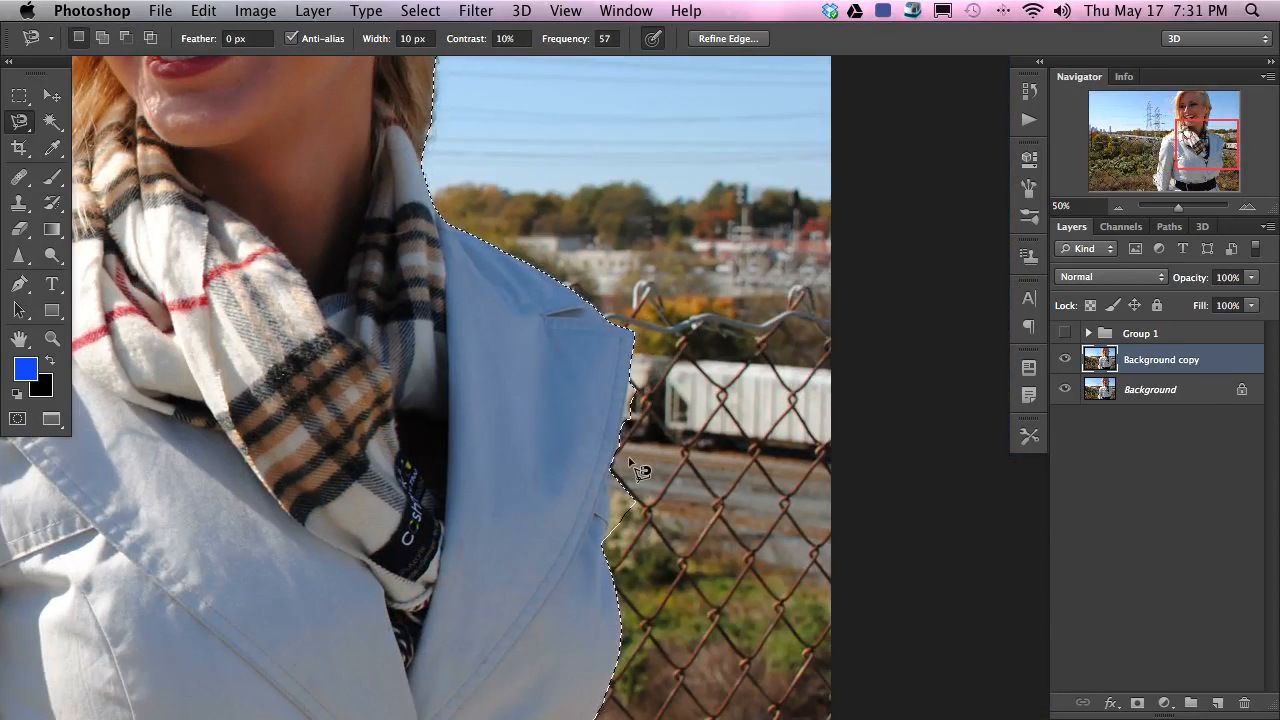
pyautogui.press('alt')
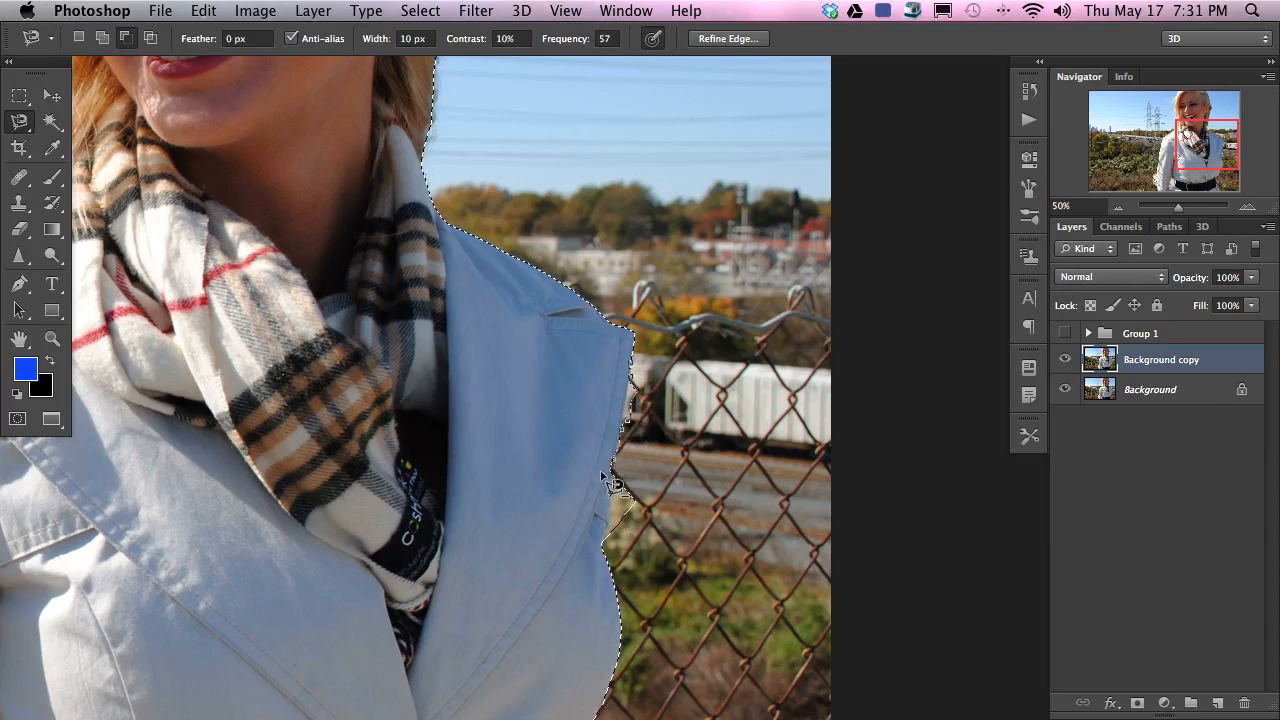
pyautogui.click(612, 553)
# - Subtract the background gap between the left-hand sleeve and the waist from the selection with the Magnetic Lasso
pyautogui.scroll(-10, 560, 505)
pyautogui.hscroll(-5, 560, 505)
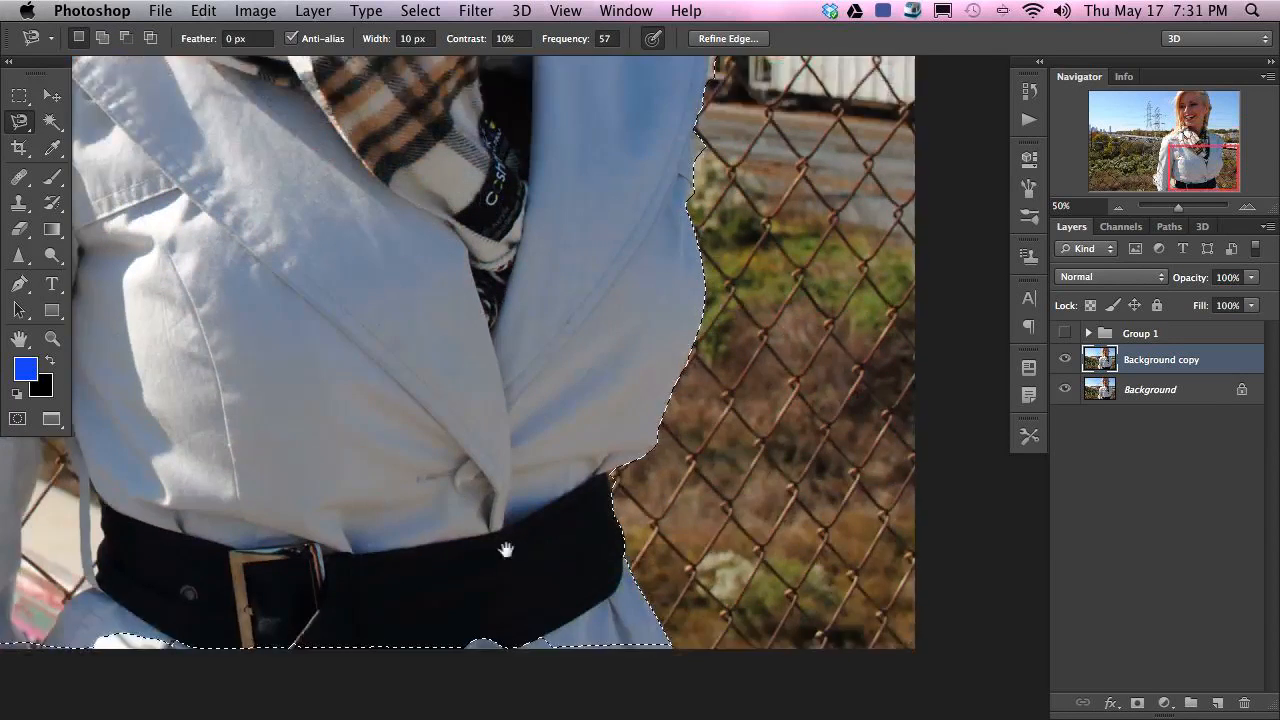
pyautogui.press('alt')
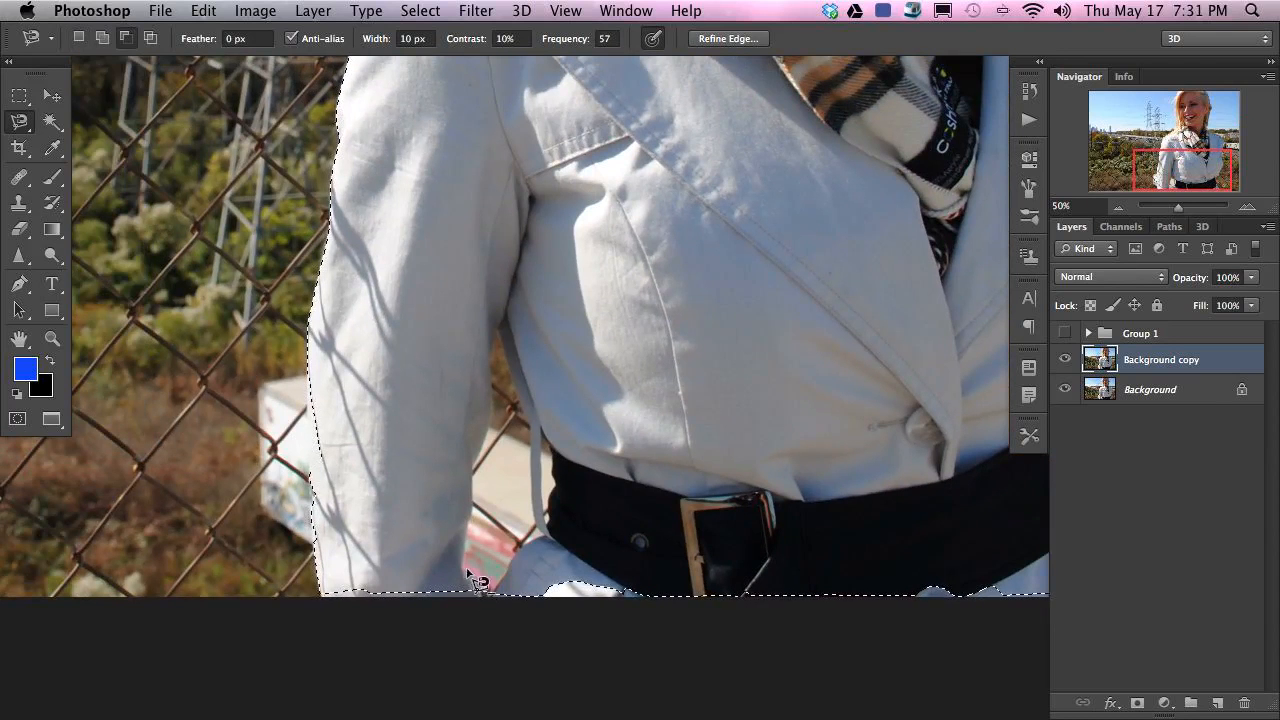
pyautogui.click(467, 523)
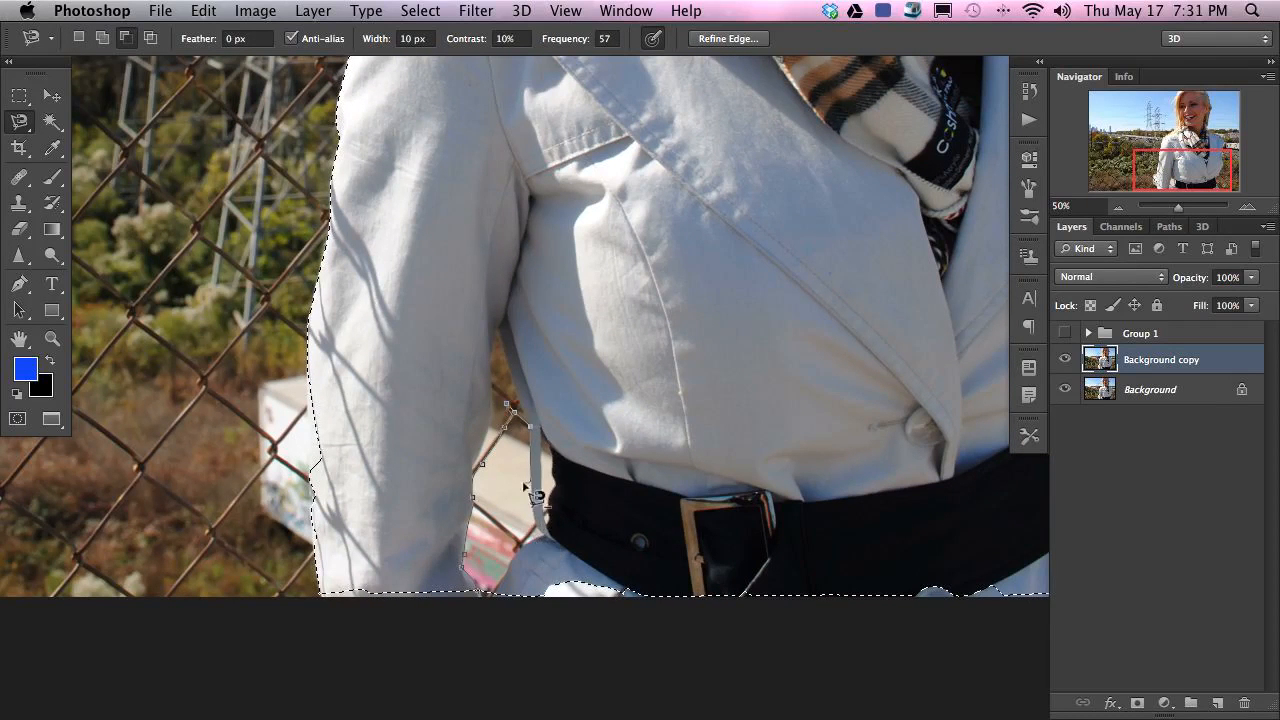
pyautogui.click(488, 603)
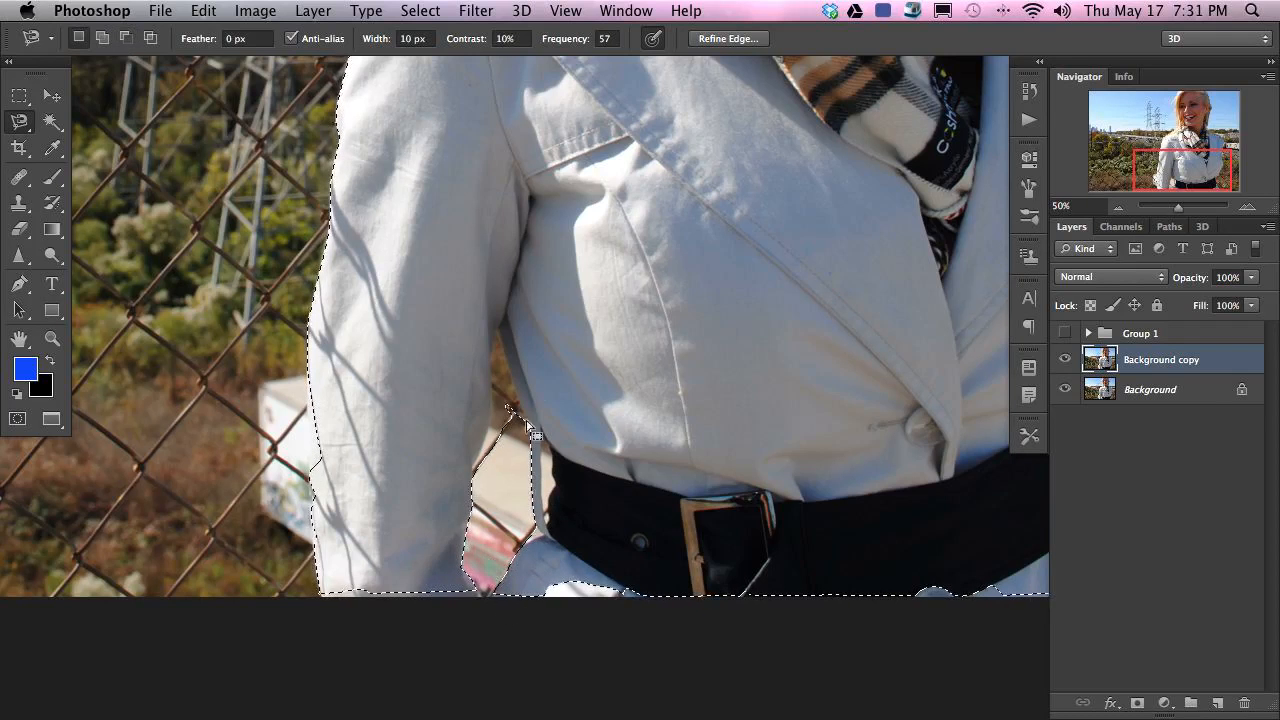
# - Turn the selection around the woman into a layer mask on the Background copy layer
pyautogui.moveTo(657, 381); pyautogui.dragTo(386, 323)
pyautogui.moveTo(489, 371); pyautogui.dragTo(620, 486)
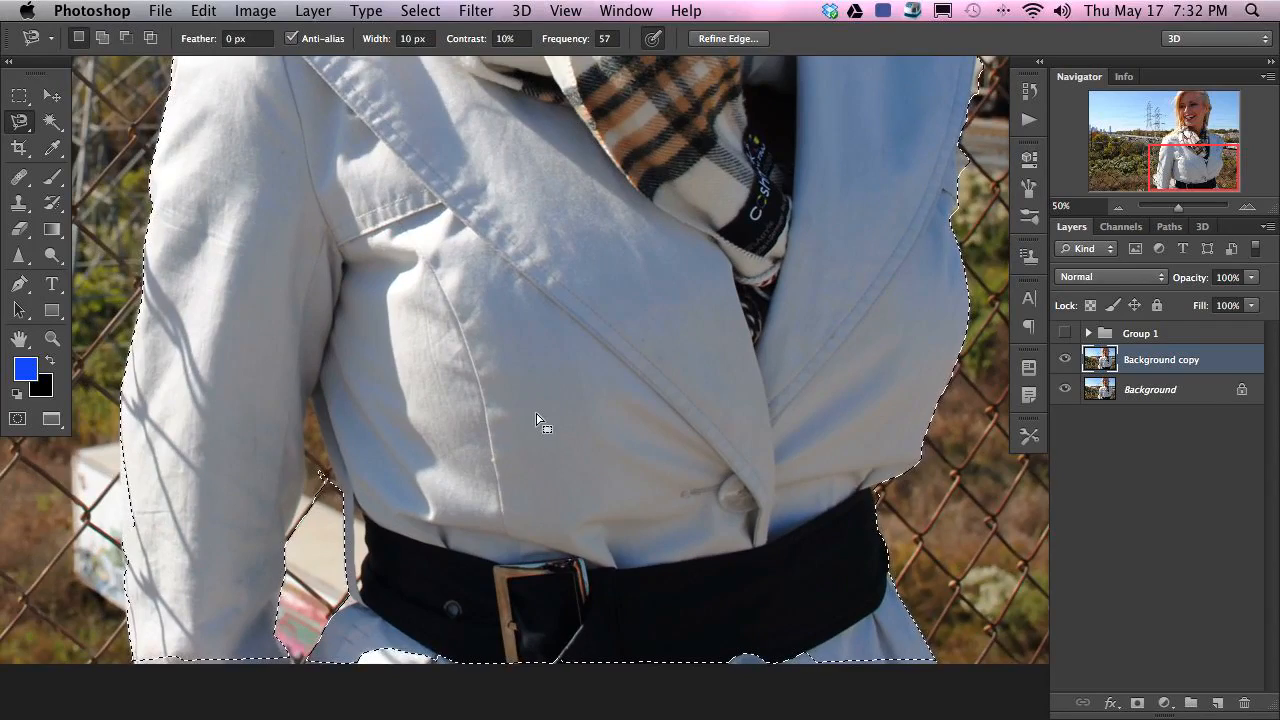
pyautogui.press('super+minus')
pyautogui.press('super+minus')
pyautogui.moveTo(620, 510); pyautogui.dragTo(407, 484)
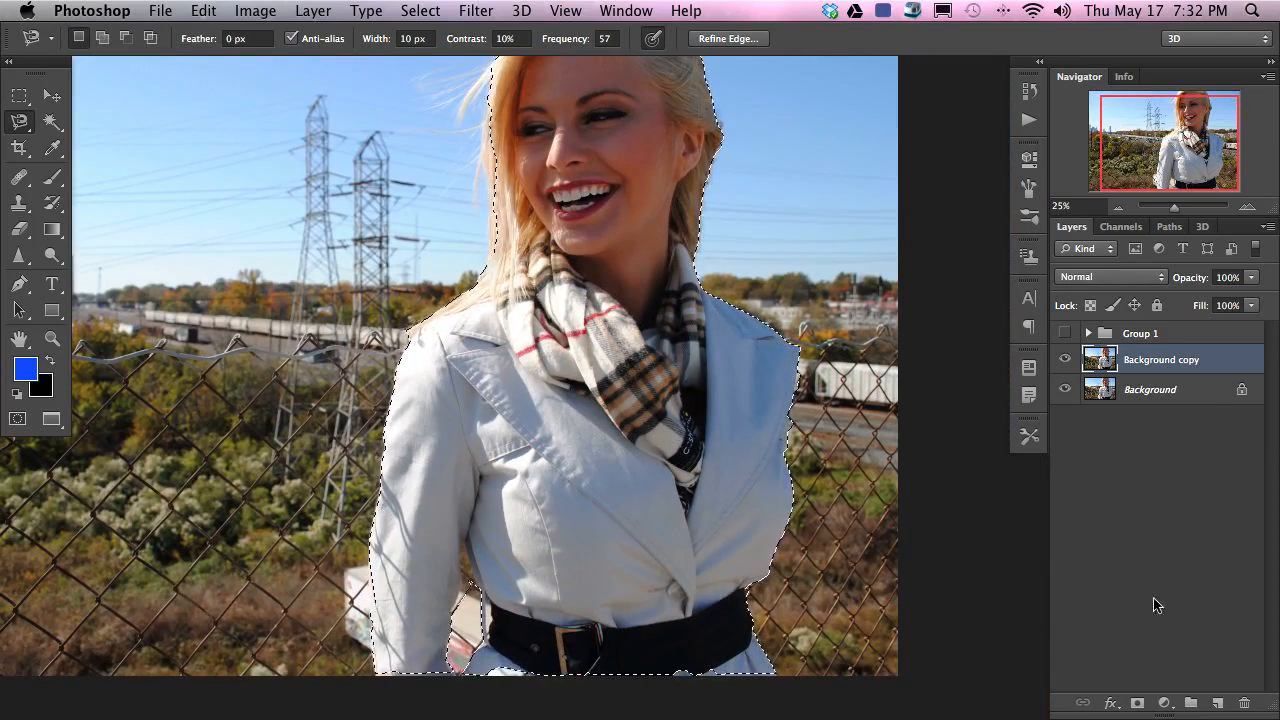
pyautogui.click(1137, 703)
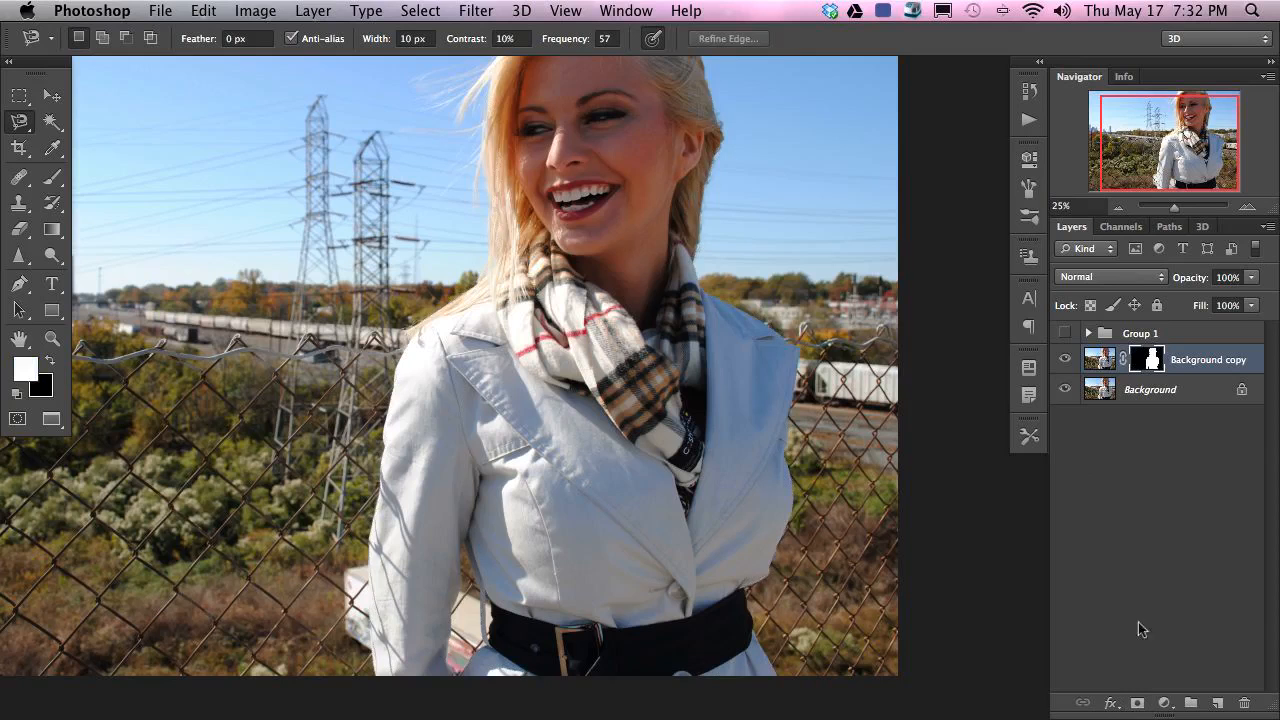
# - Check the cutout by showing only the masked Background copy layer, and make the Background layer visible again
pyautogui.click(1064, 360)
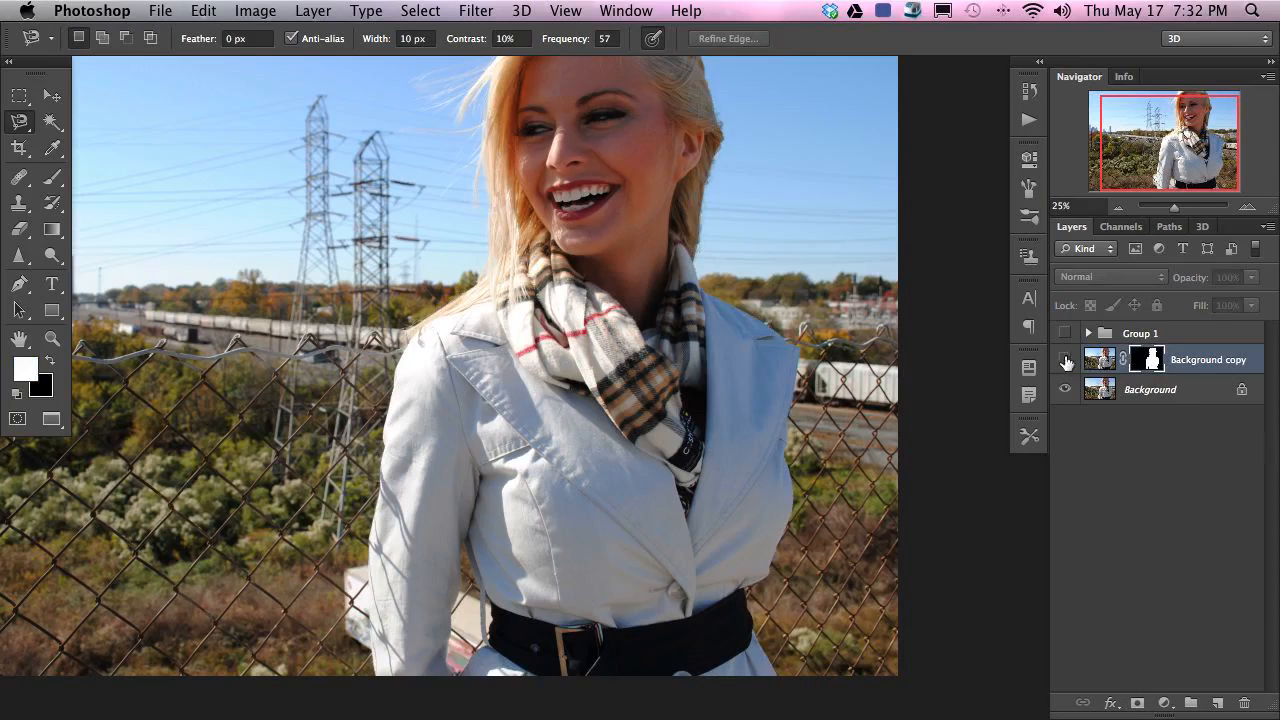
pyautogui.click(1064, 388)
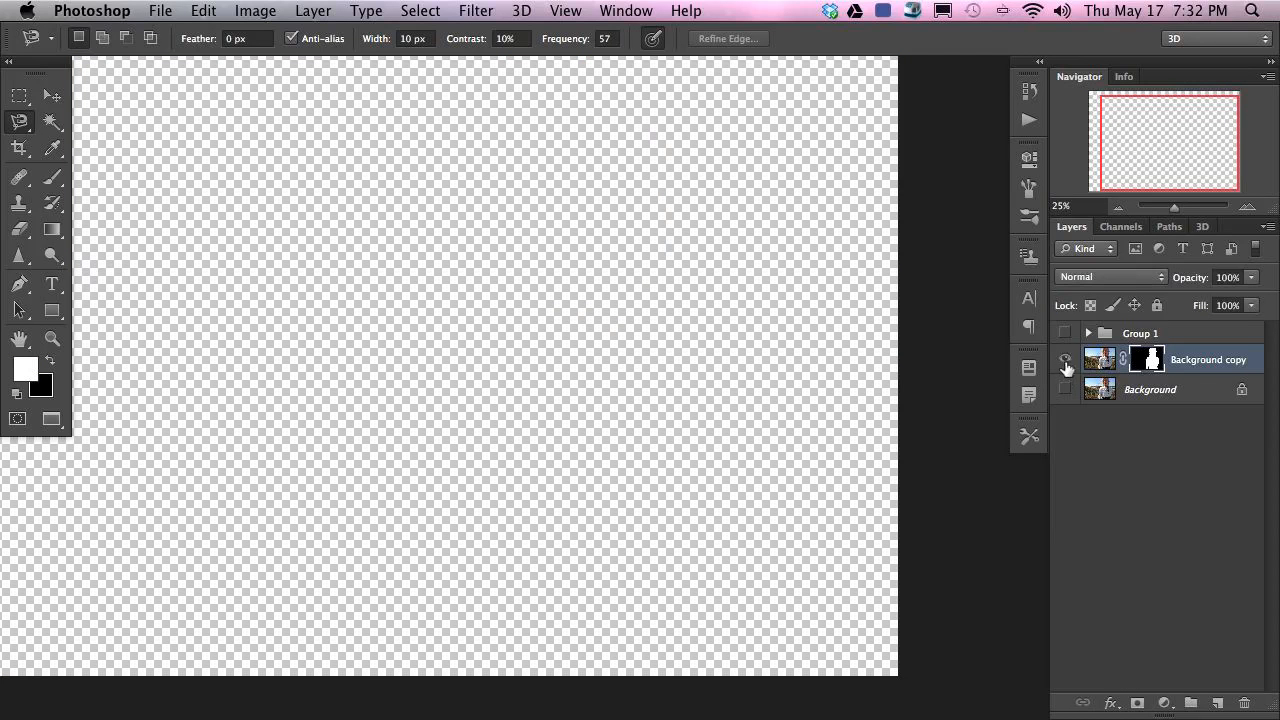
pyautogui.click(1065, 361)
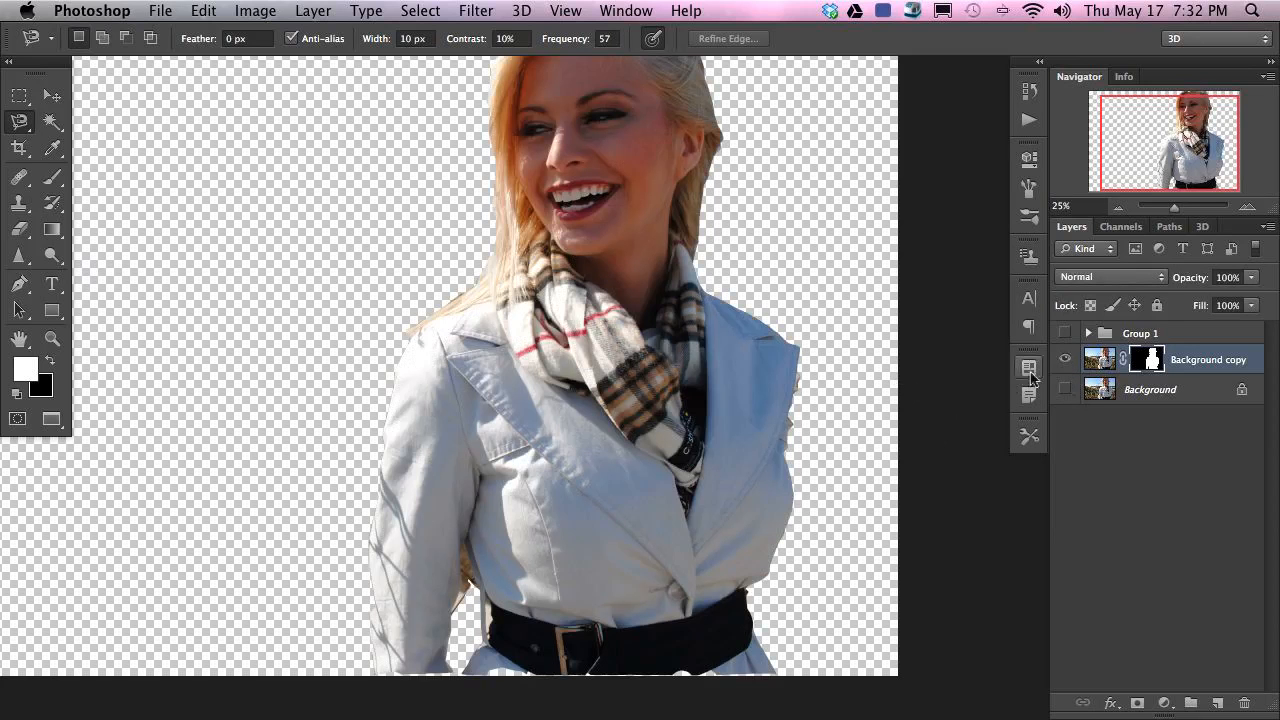
pyautogui.click(1065, 390)
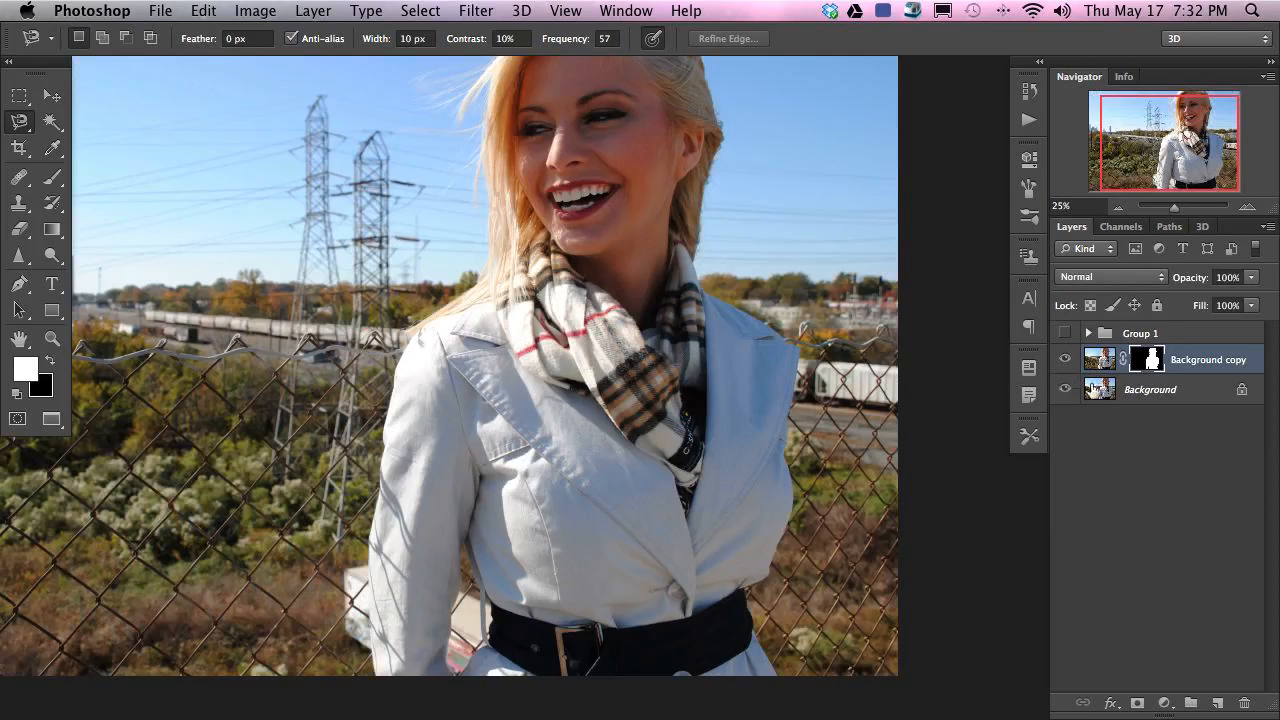
pyautogui.moveTo(350, 380); pyautogui.dragTo(490, 414)
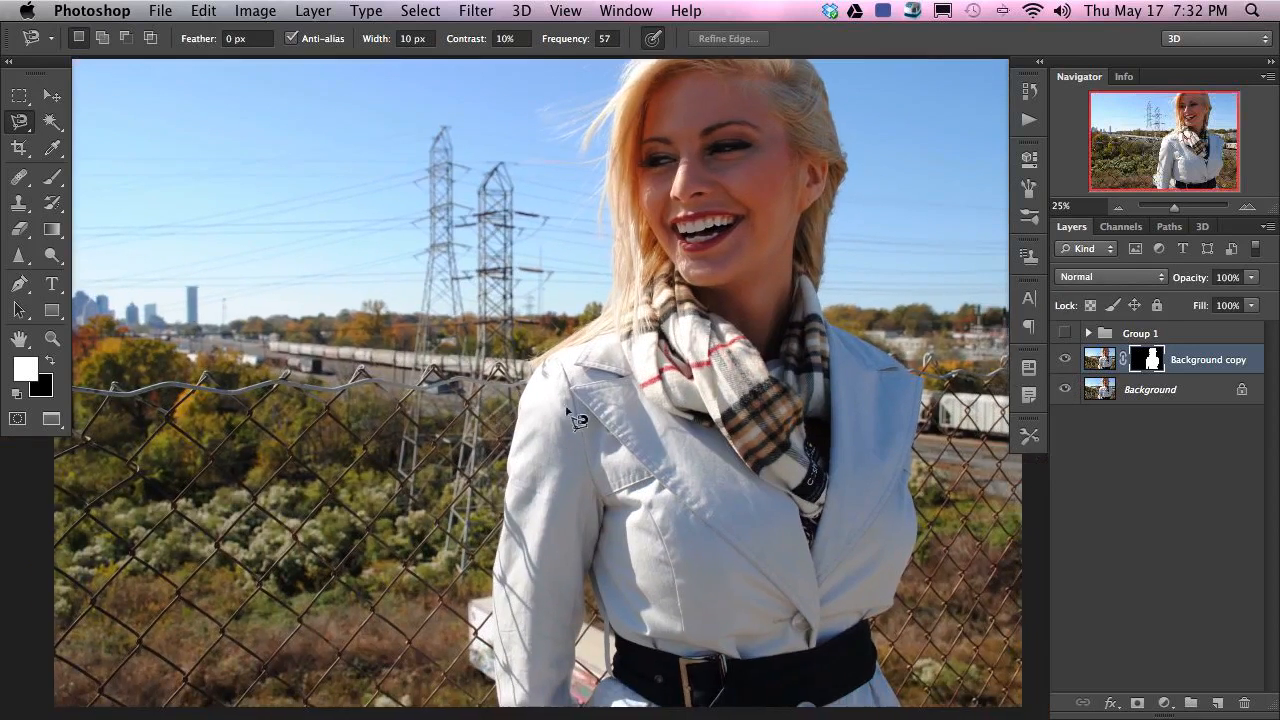
# - Add a new layer directly above Background and fill it with a light blue sampled from the sky
pyautogui.press('b')
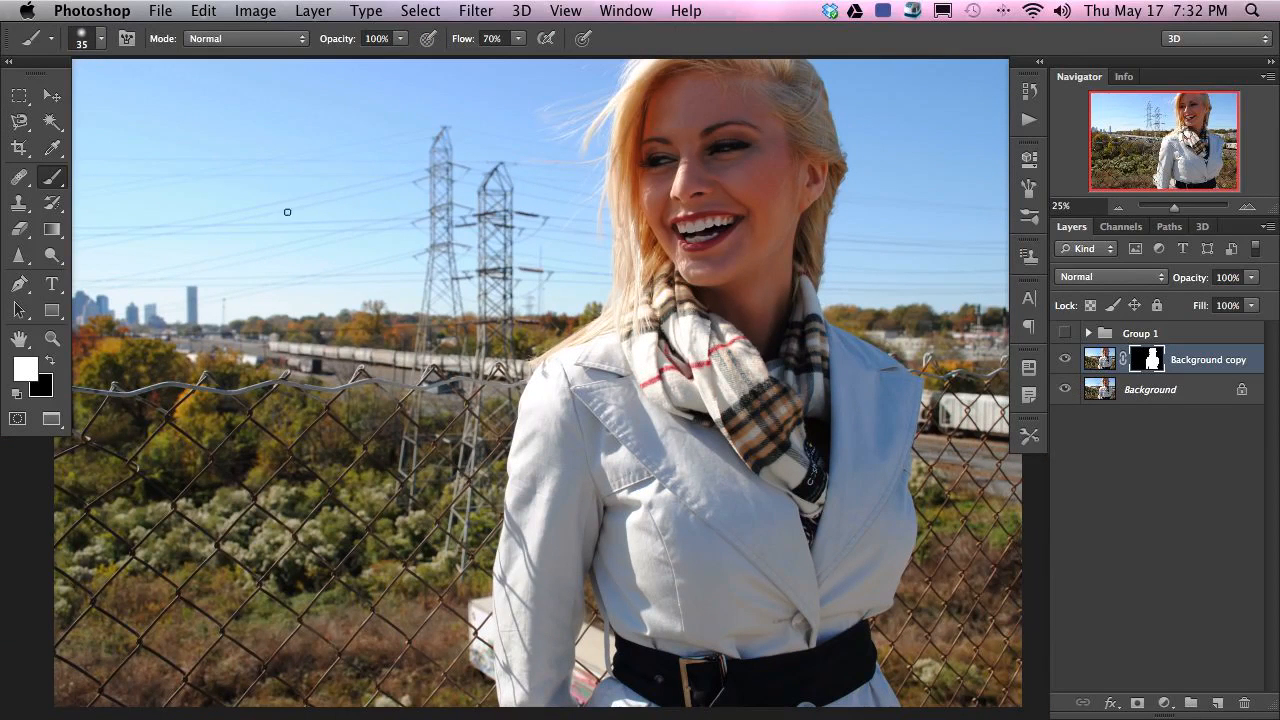
pyautogui.keyDown('alt'); pyautogui.click(296, 181); pyautogui.keyUp('alt')
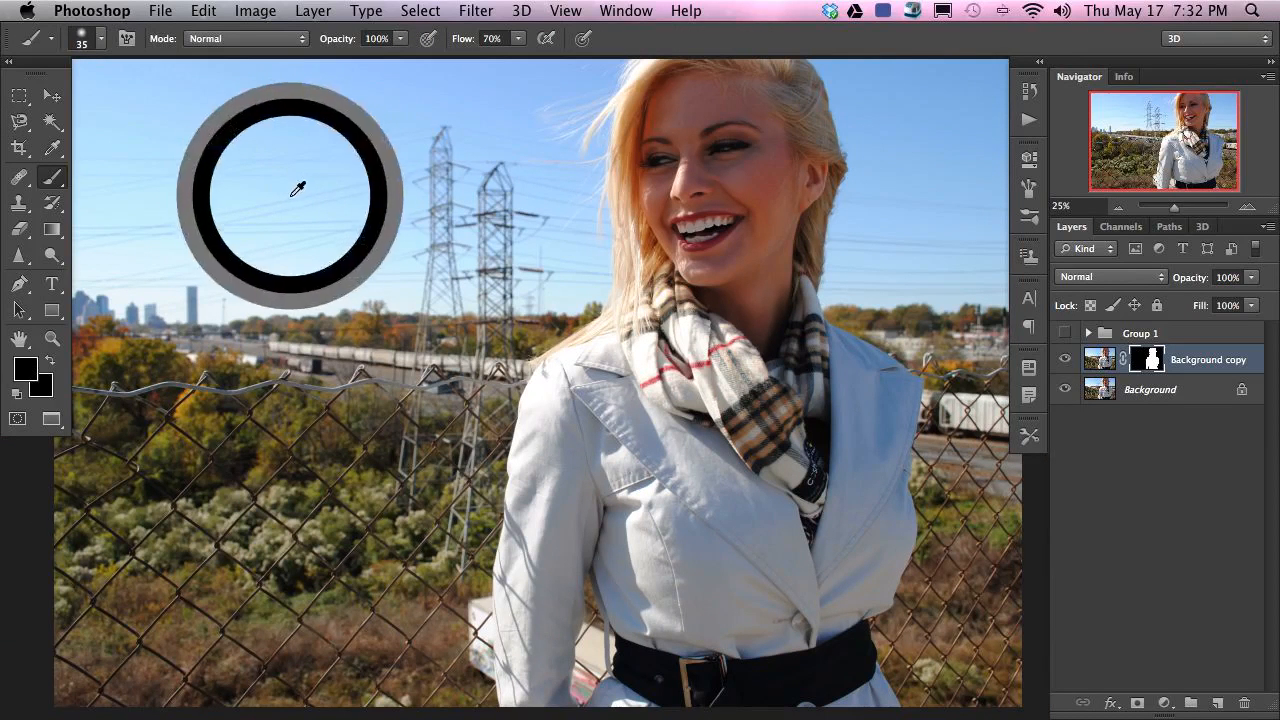
pyautogui.click(1153, 390)
pyautogui.click(1218, 704)
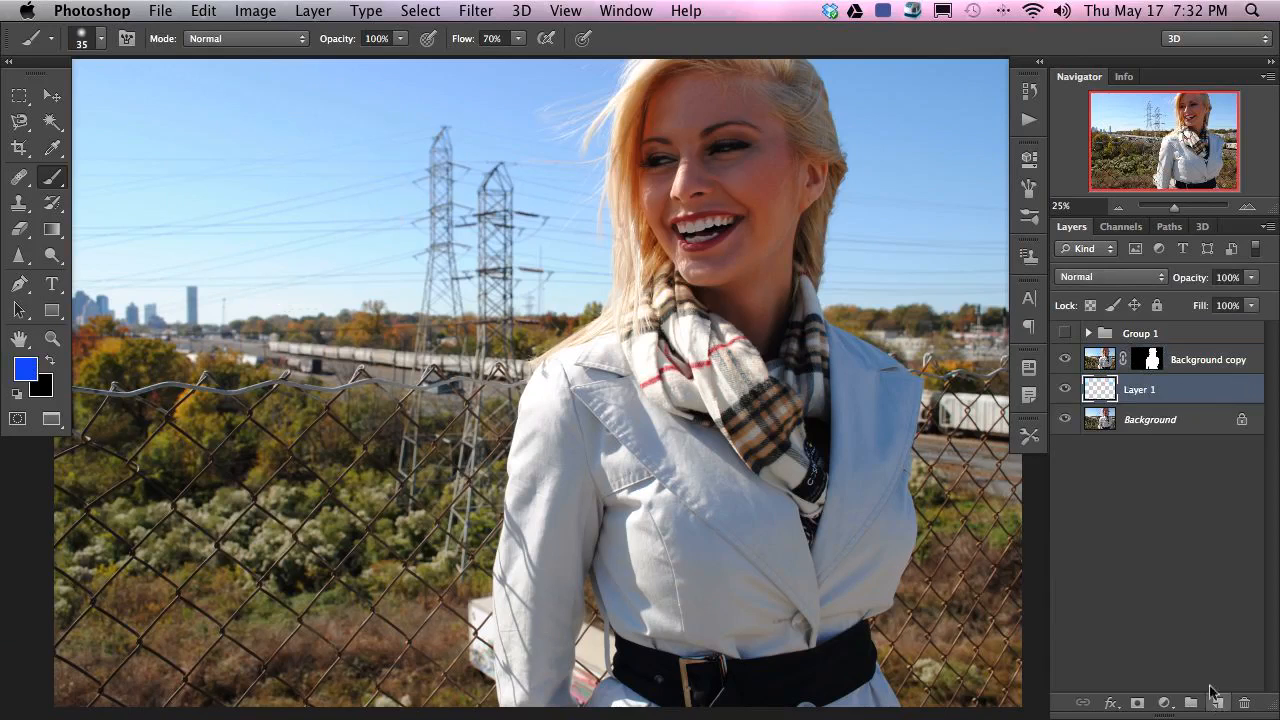
pyautogui.keyDown('alt'); pyautogui.click(236, 196); pyautogui.keyUp('alt')
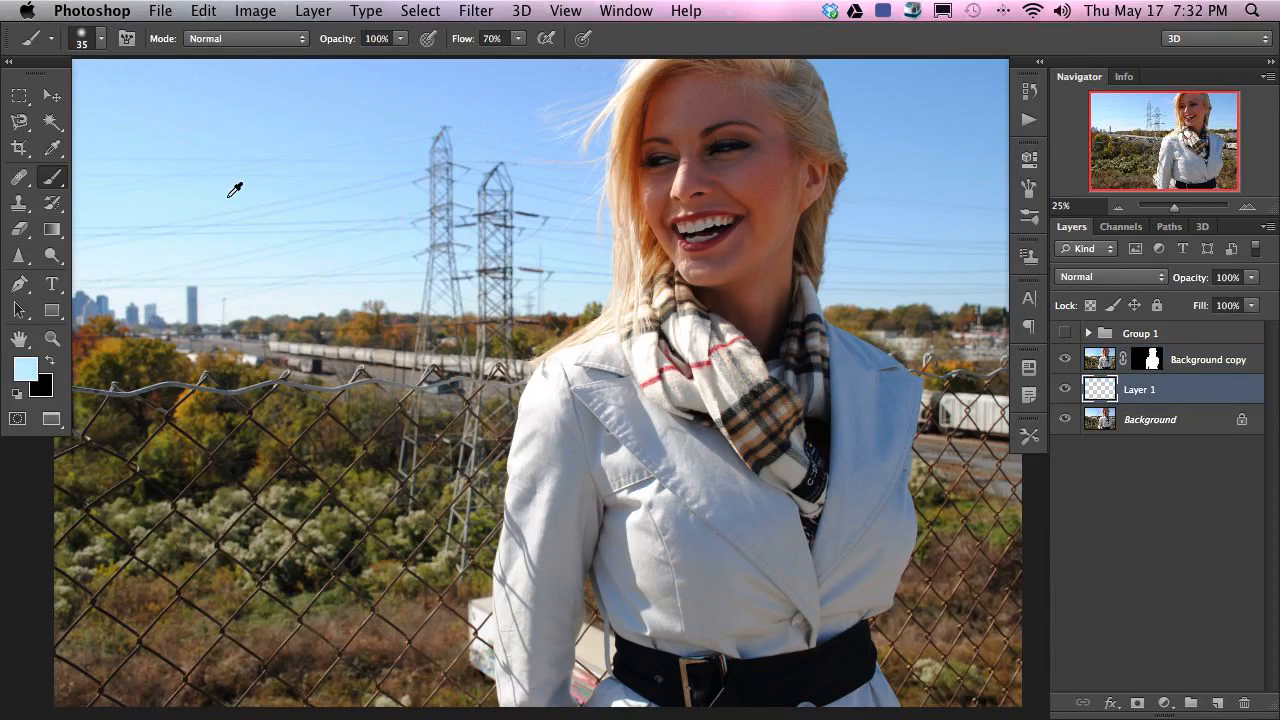
pyautogui.hotkey('alt', 'BackSpace')
# - Inspect the woman's cutout edges against the light blue fill, toggling the Background copy layer's visibility and enlarging the coat and scarf area
pyautogui.moveTo(622, 532); pyautogui.dragTo(536, 529)
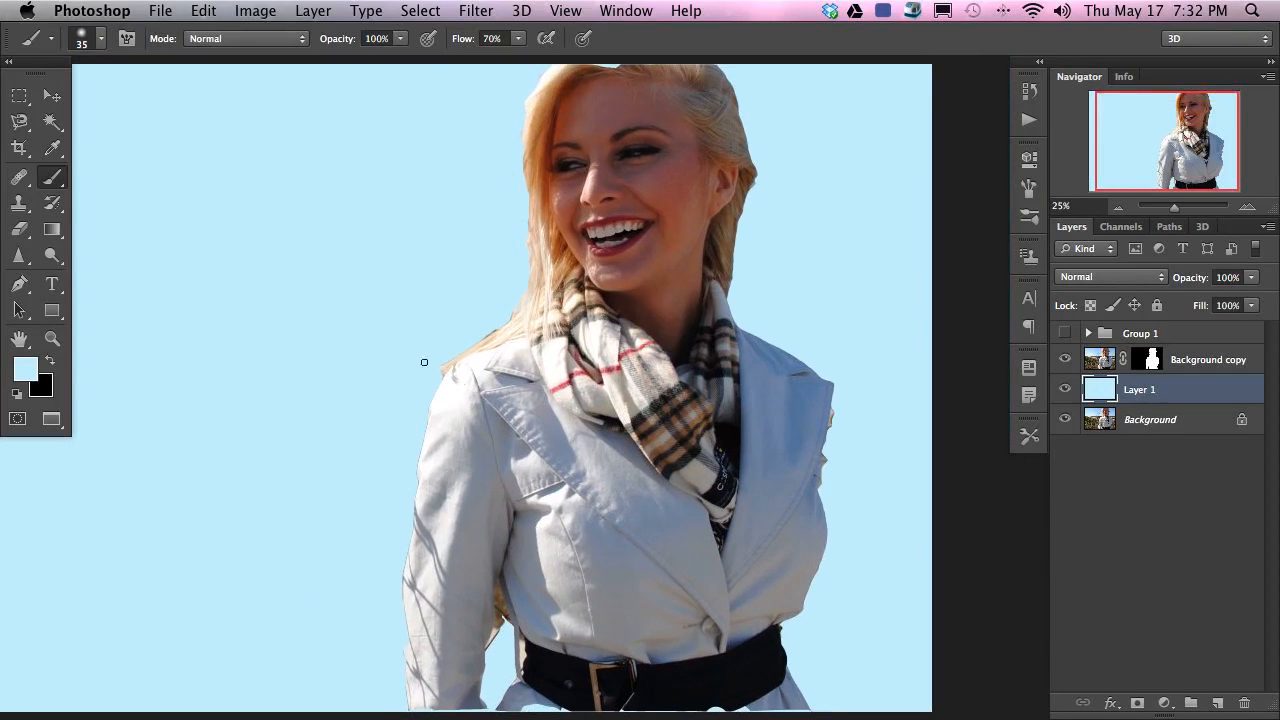
pyautogui.moveTo(433, 553); pyautogui.dragTo(541, 580)
pyautogui.moveTo(708, 521); pyautogui.dragTo(607, 475)
pyautogui.click(1065, 362)
pyautogui.click(1065, 362)
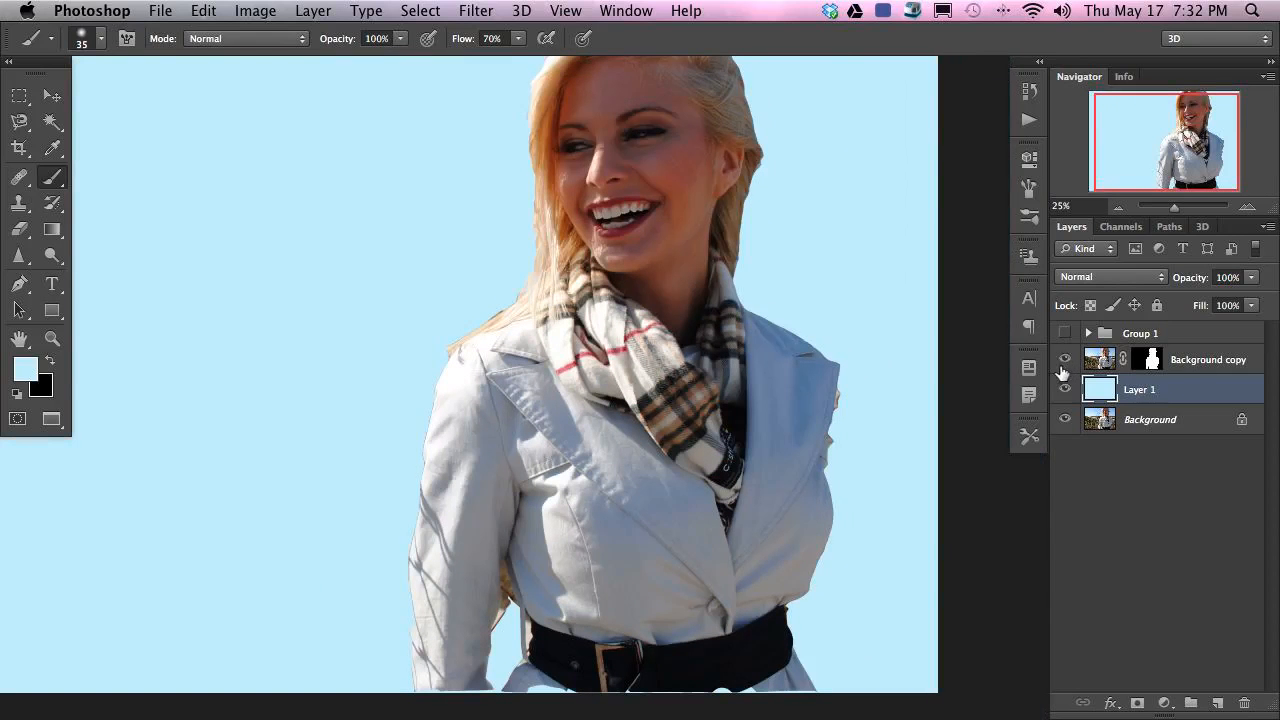
pyautogui.press('super+equal')
pyautogui.press('super+equal')
pyautogui.press('super+equal')
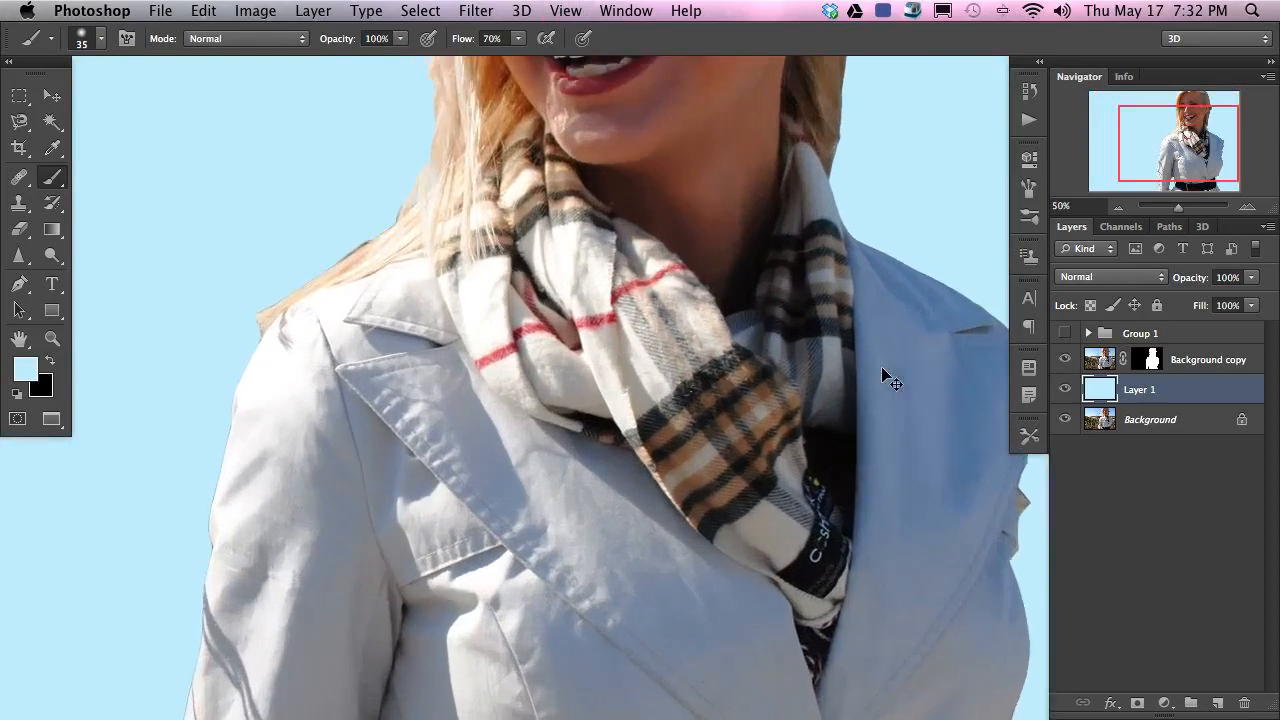
# - Examine the cutout edge along the coat's outer lapel for leftover background, and check the whole figure against the light blue fill
pyautogui.hscroll(10, 882, 369)
pyautogui.scroll(-2, 882, 369)
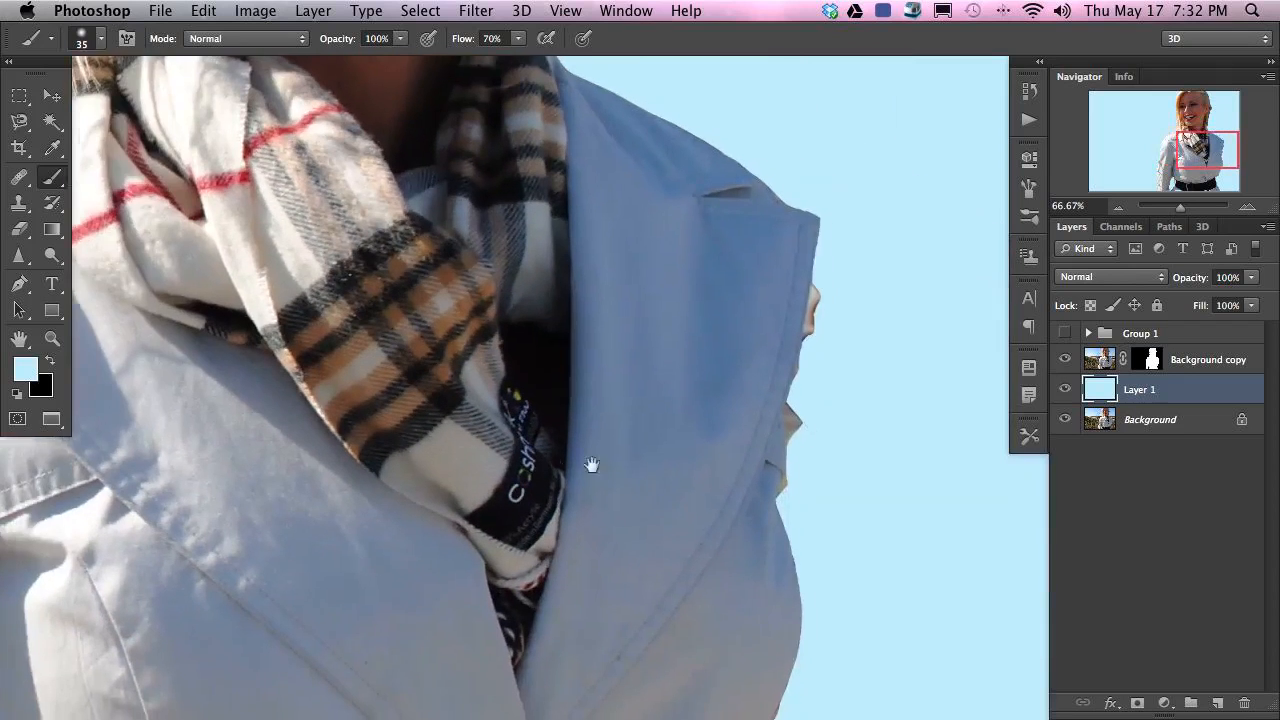
pyautogui.press('super+equal')
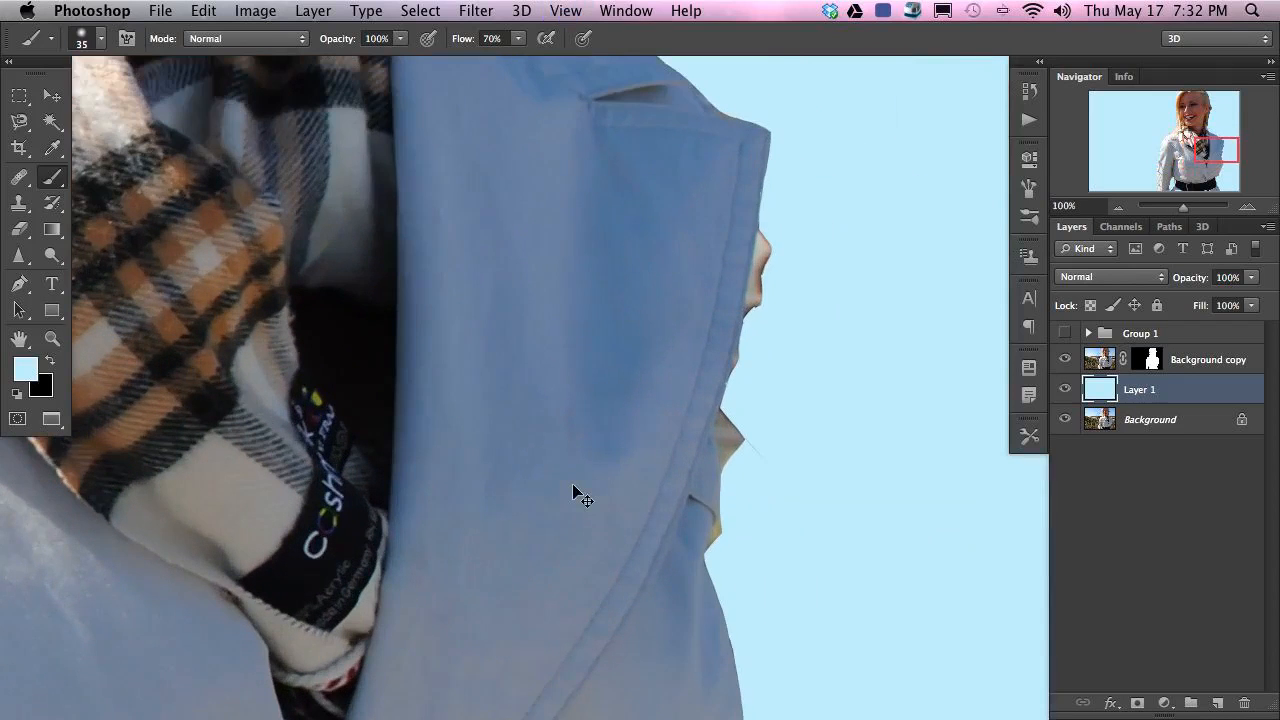
pyautogui.moveTo(766, 288); pyautogui.dragTo(731, 405)
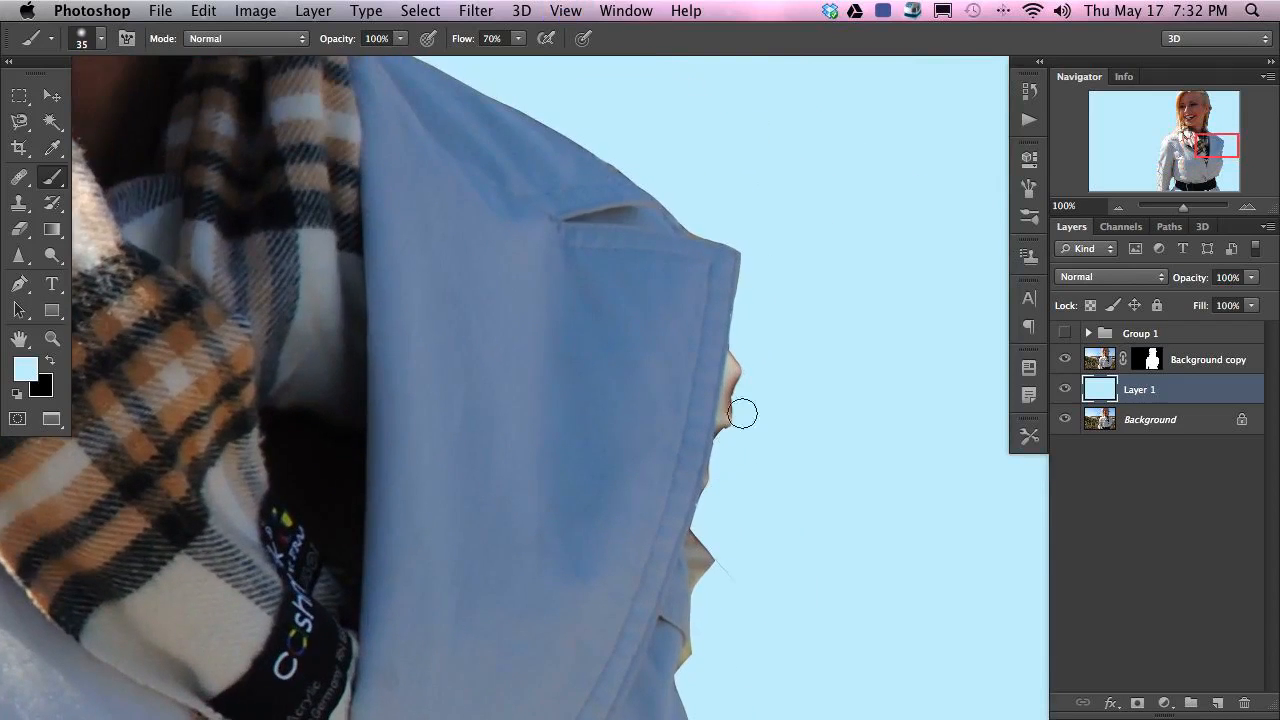
pyautogui.press('l')
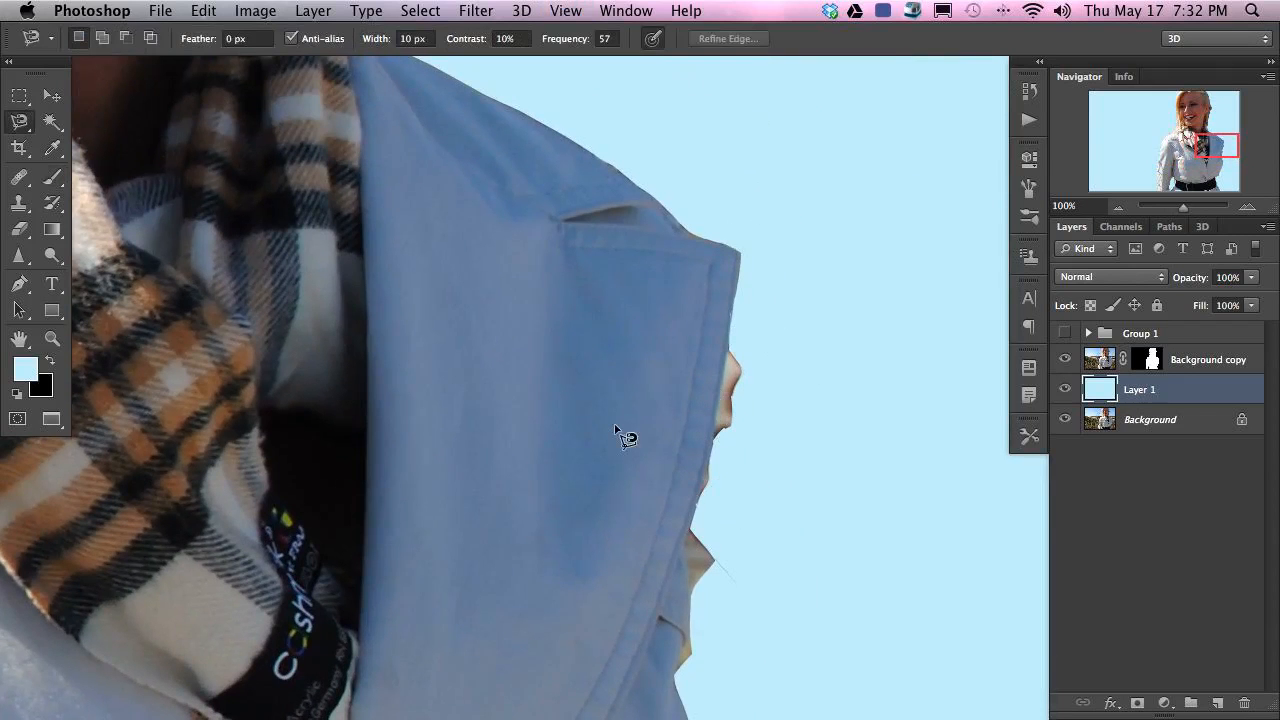
pyautogui.press('super+minus')
pyautogui.press('super+minus')
pyautogui.press('super+minus')
pyautogui.press('super+minus')
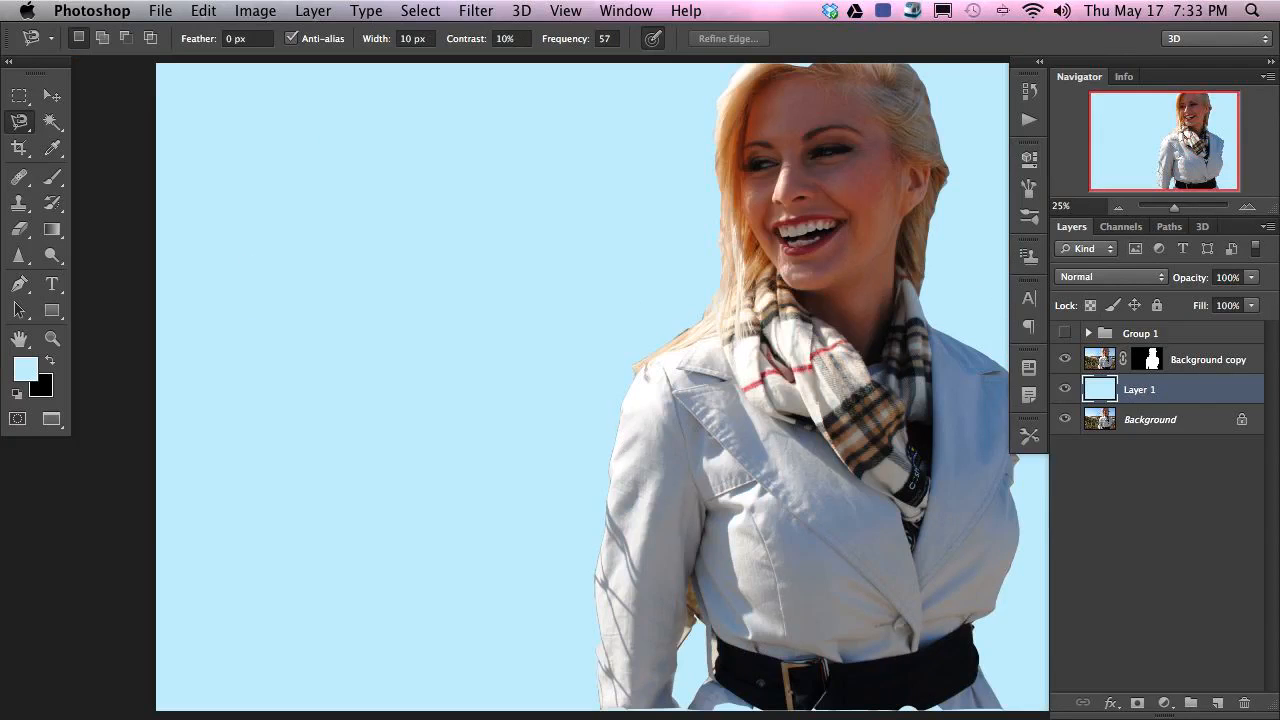
pyautogui.press('super+Tab')
pyautogui.moveTo(1279, 240); pyautogui.dragTo(1279, 170)
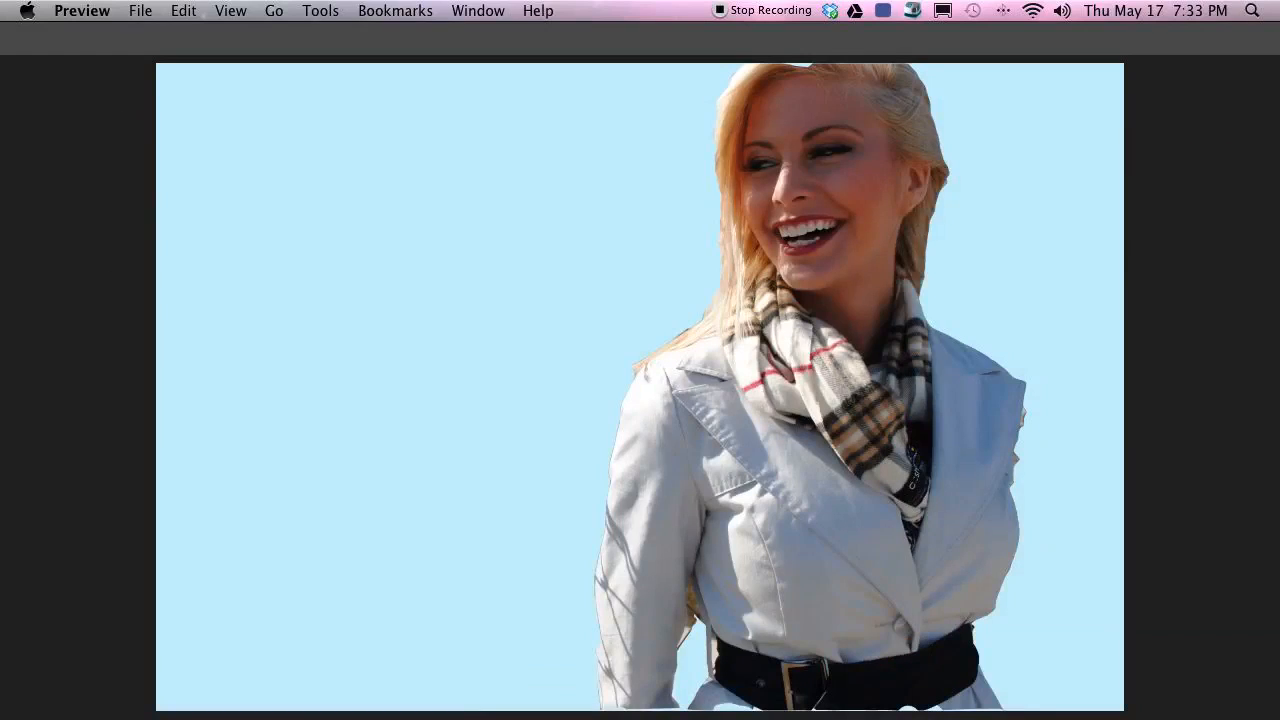
pyautogui.click(1187, 393)
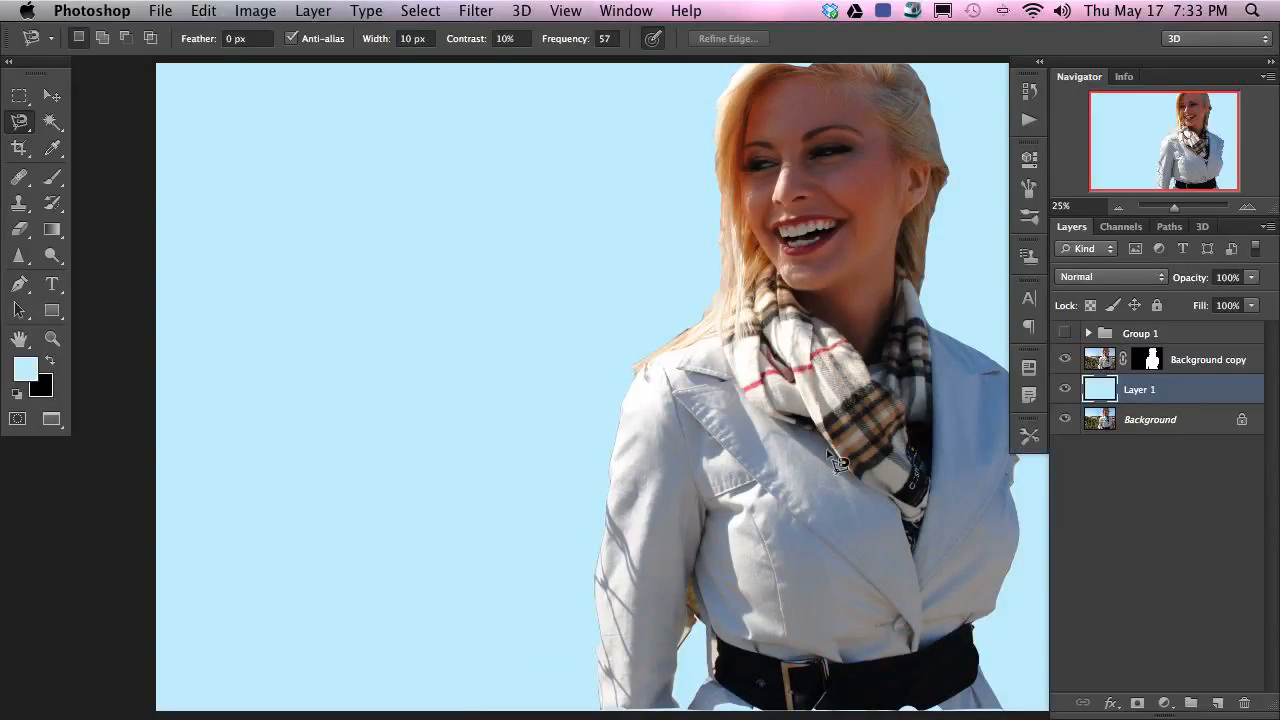
# - Target the Background copy layer's mask and lasso the leftover background scraps along the outer edge of the shaded lapel
pyautogui.moveTo(800, 502); pyautogui.dragTo(572, 468)
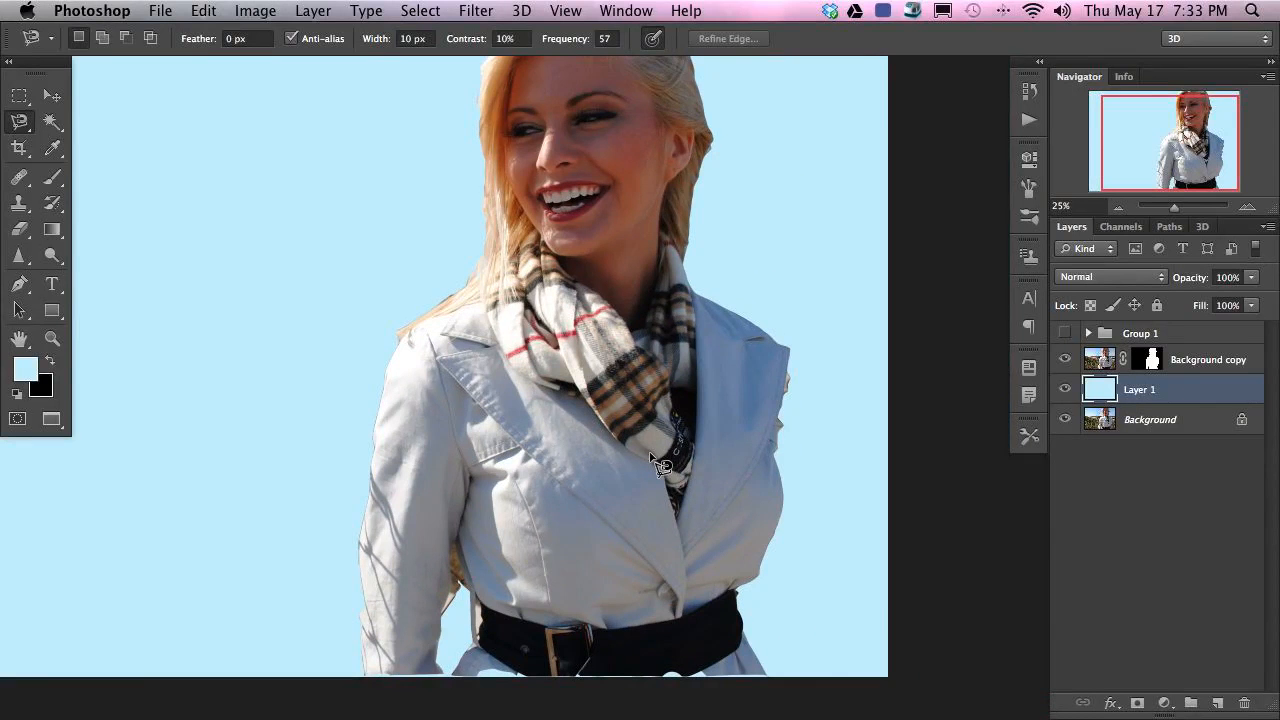
pyautogui.scroll(3, 649, 451)
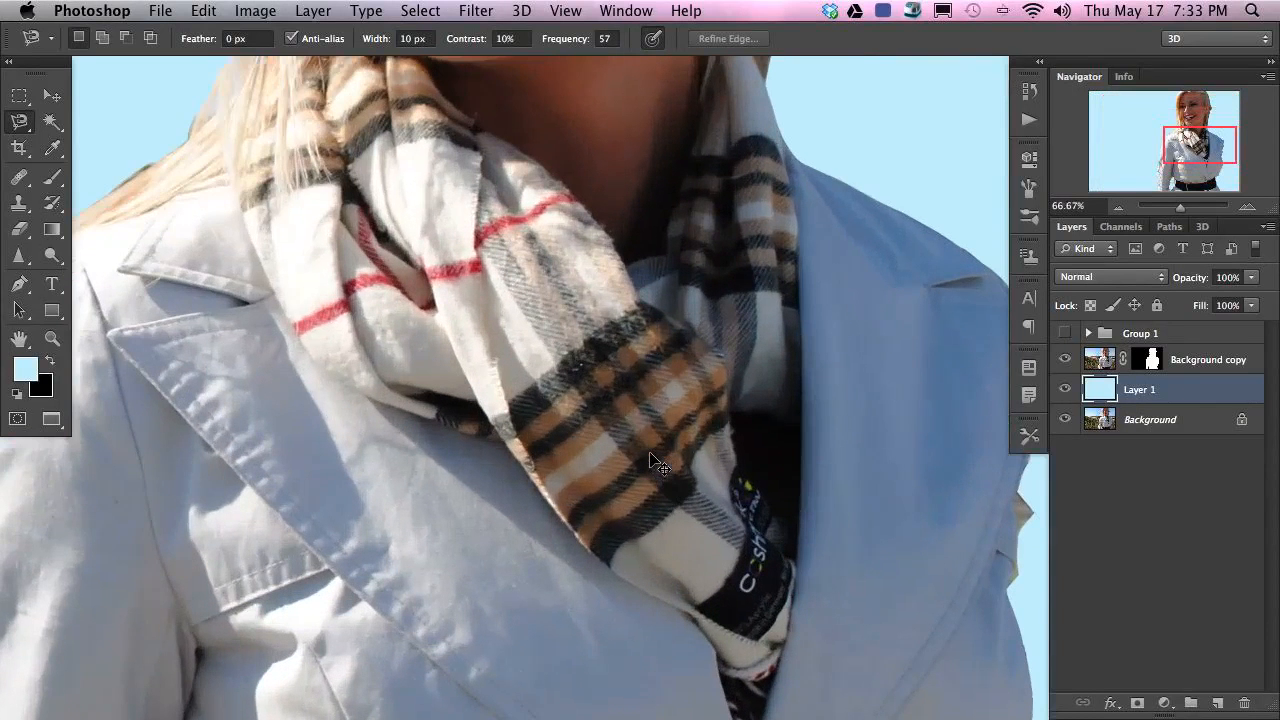
pyautogui.hscroll(5, 562, 490)
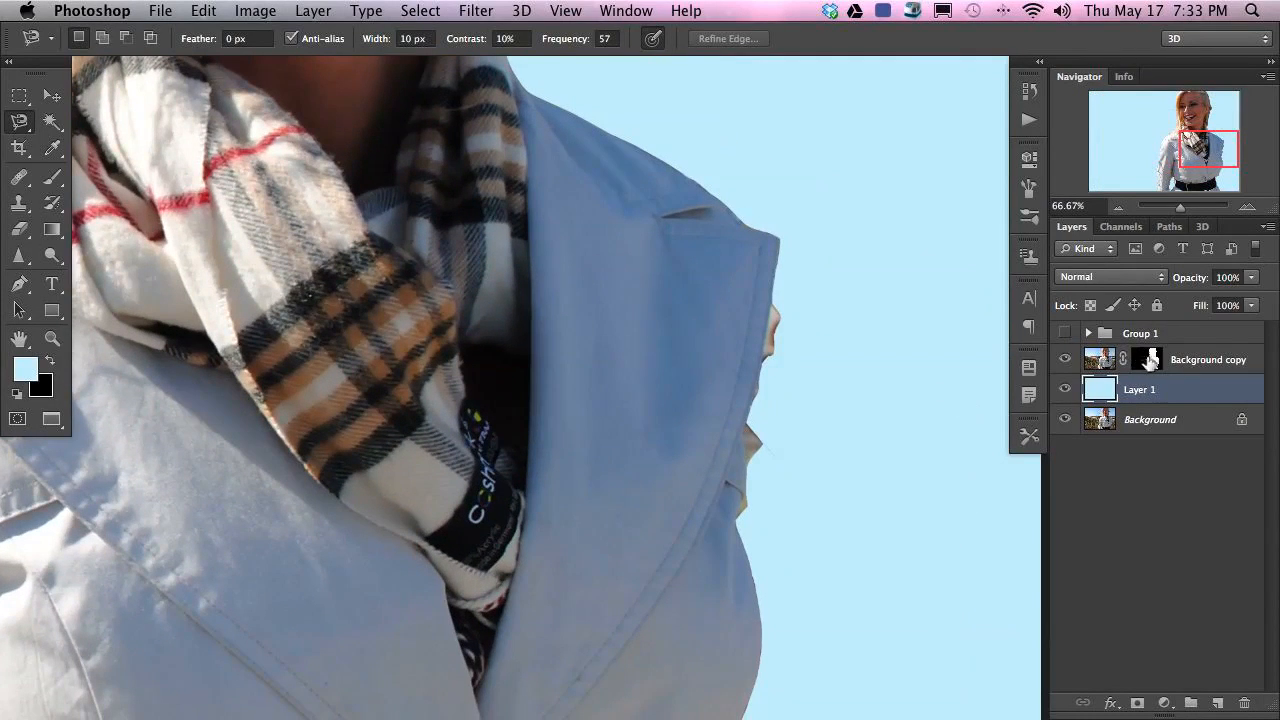
pyautogui.click(1147, 362)
pyautogui.scroll(2, 563, 406)
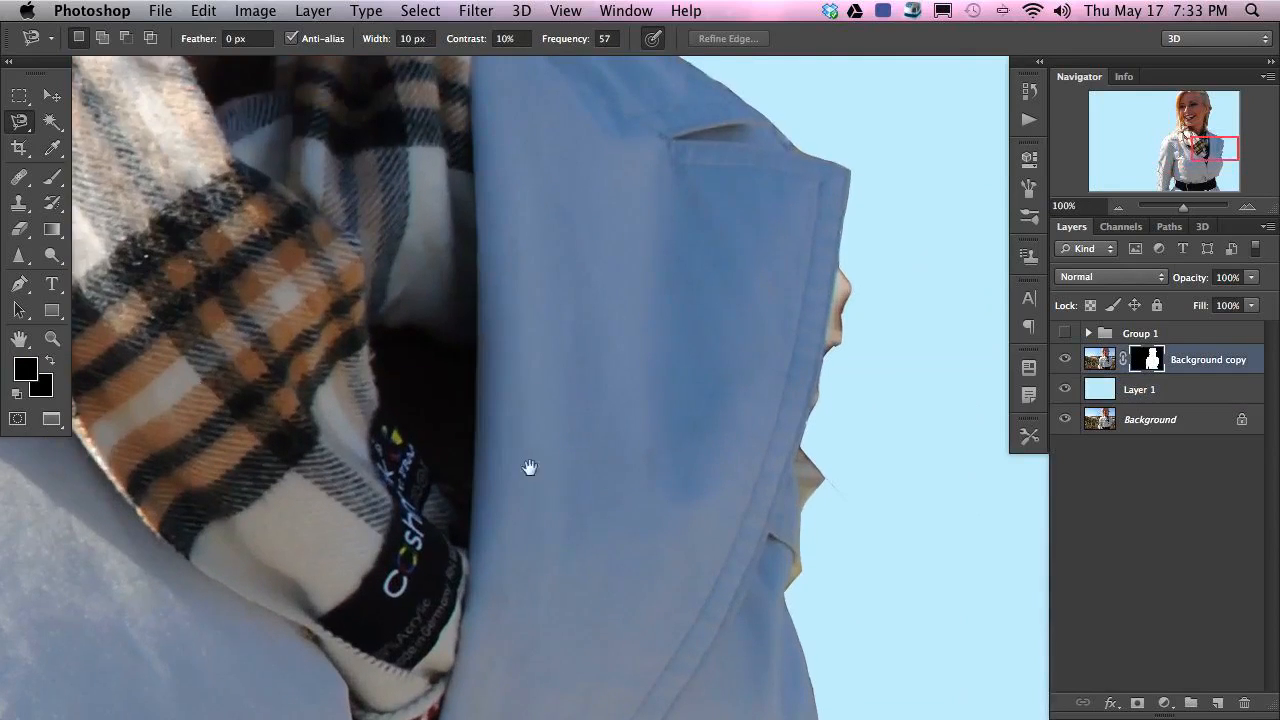
pyautogui.hscroll(5, 497, 503)
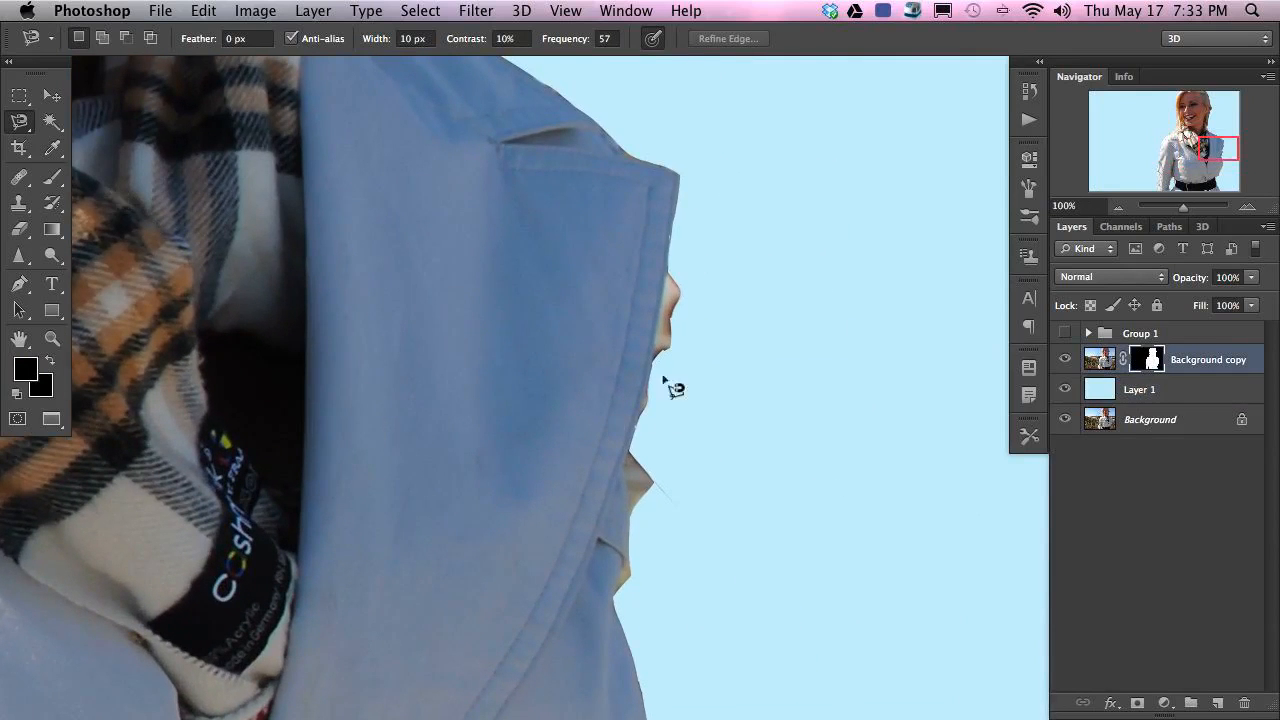
pyautogui.moveTo(22, 128); pyautogui.dragTo(80, 117)
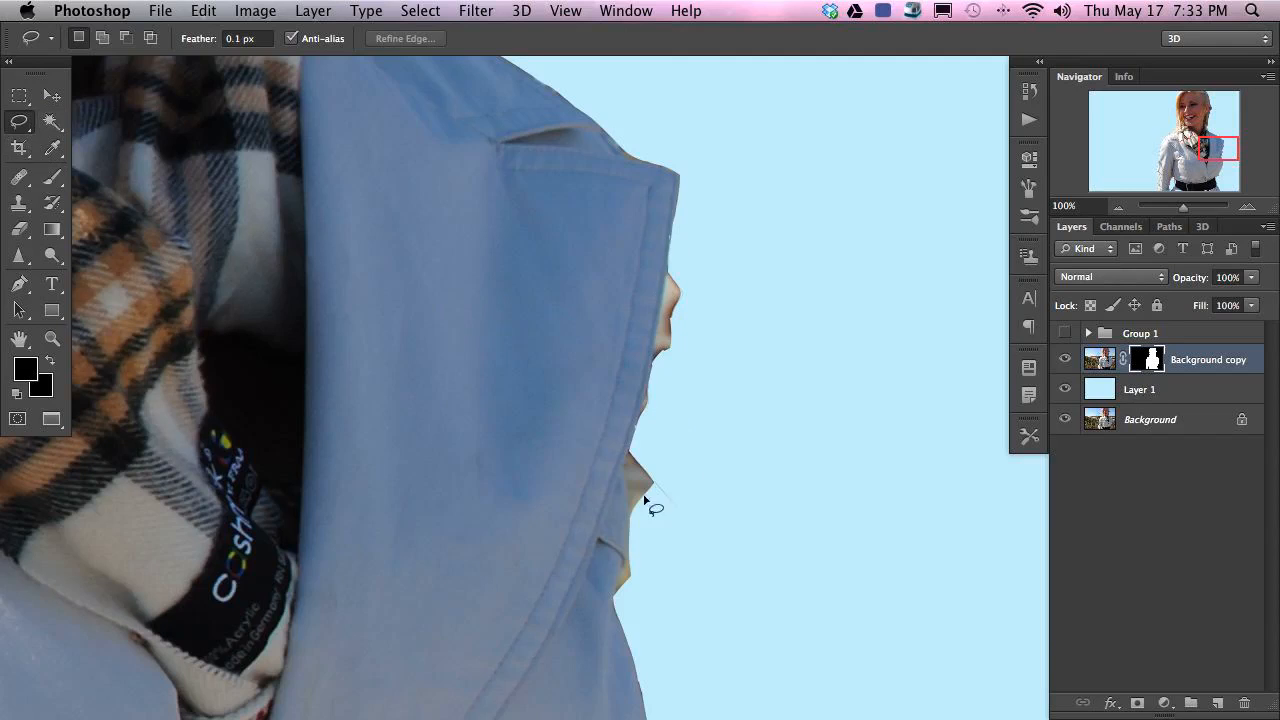
pyautogui.moveTo(584, 513); pyautogui.dragTo(556, 431)
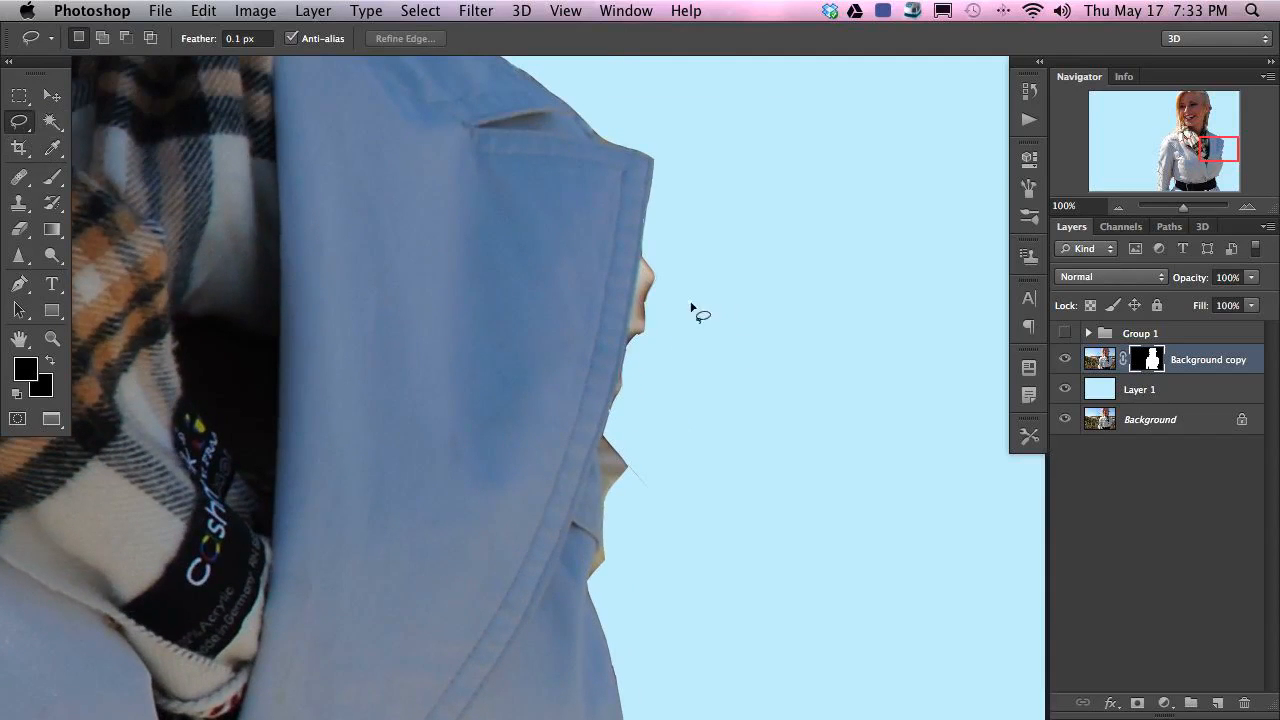
pyautogui.moveTo(648, 236); pyautogui.dragTo(650, 240)
pyautogui.click(675, 256)
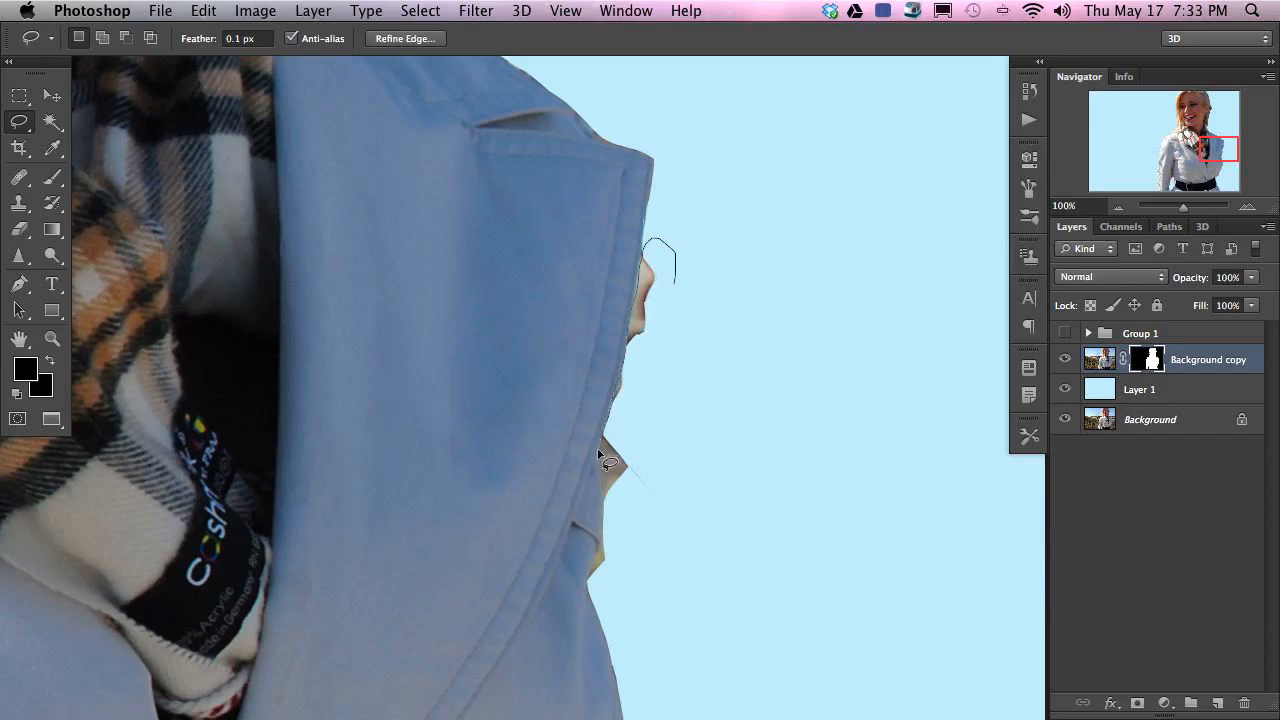
pyautogui.moveTo(612, 558)
pyautogui.mouseDown()
pyautogui.moveTo(696, 493)
pyautogui.moveTo(757, 270)
pyautogui.mouseUp()
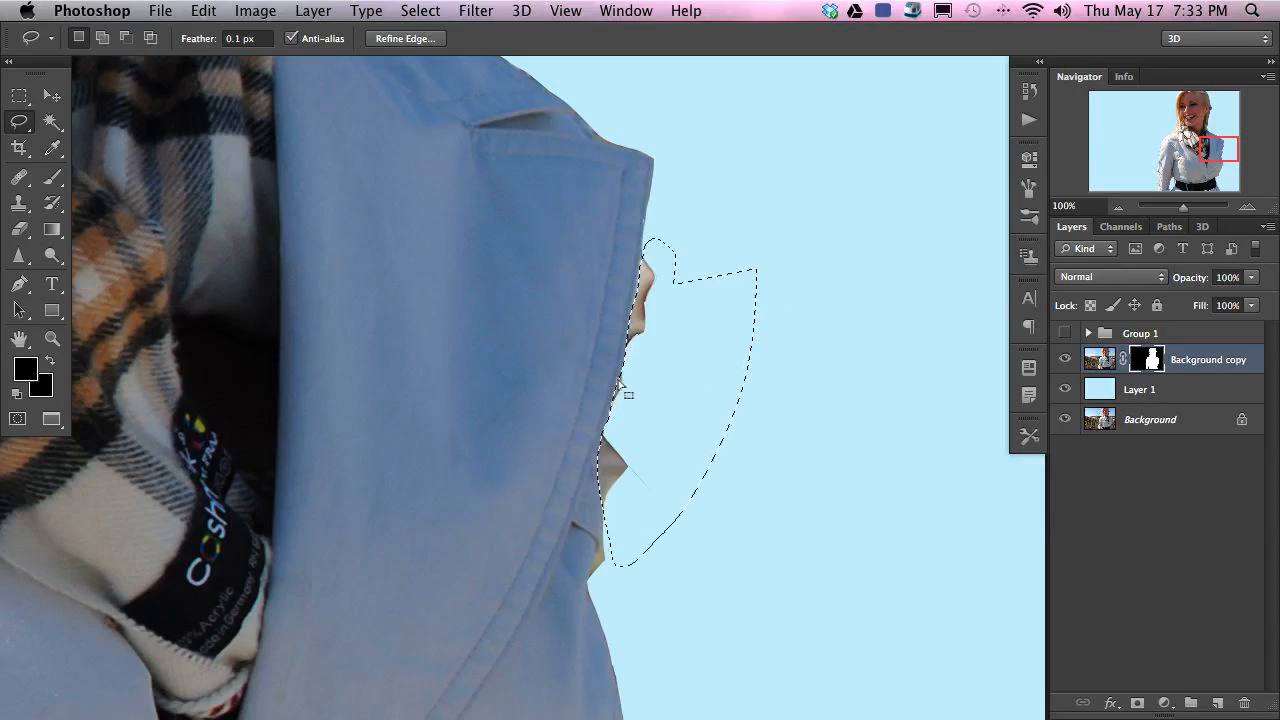
# - Reset the mask colors to white and black, fill the selected area of the mask with black, and deselect
pyautogui.scroll(-3, 697, 443)
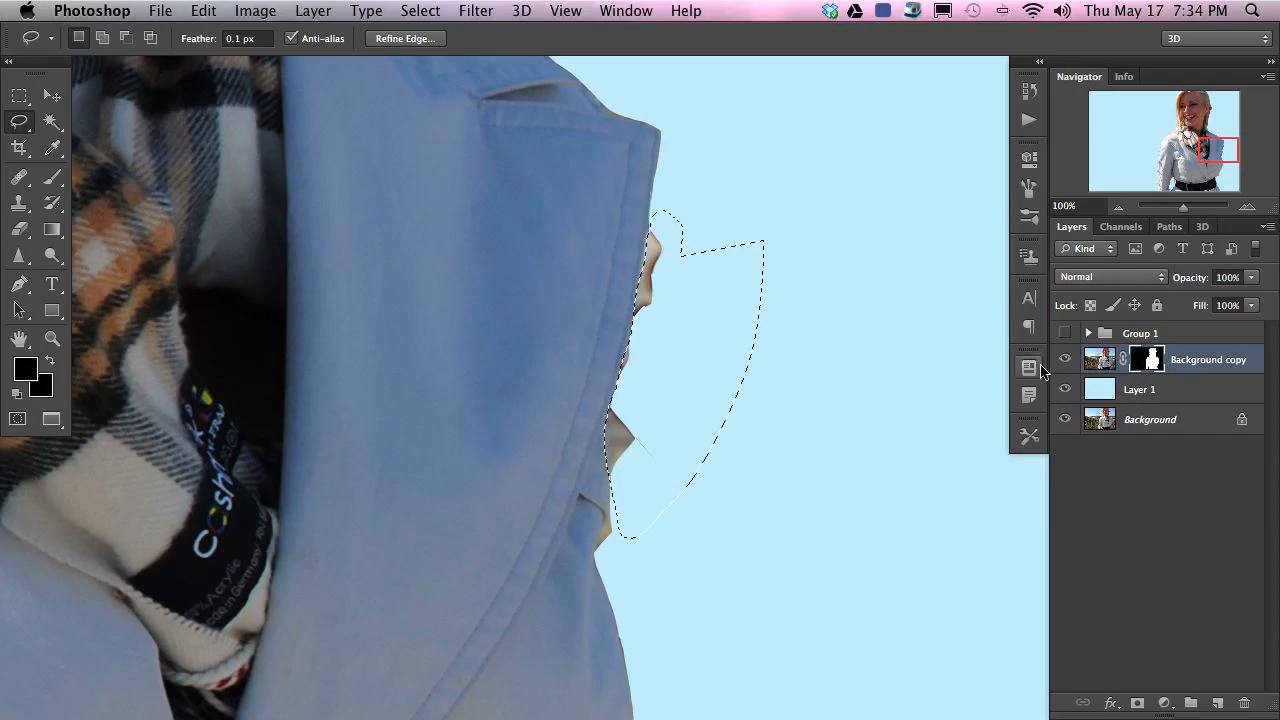
pyautogui.press('d')
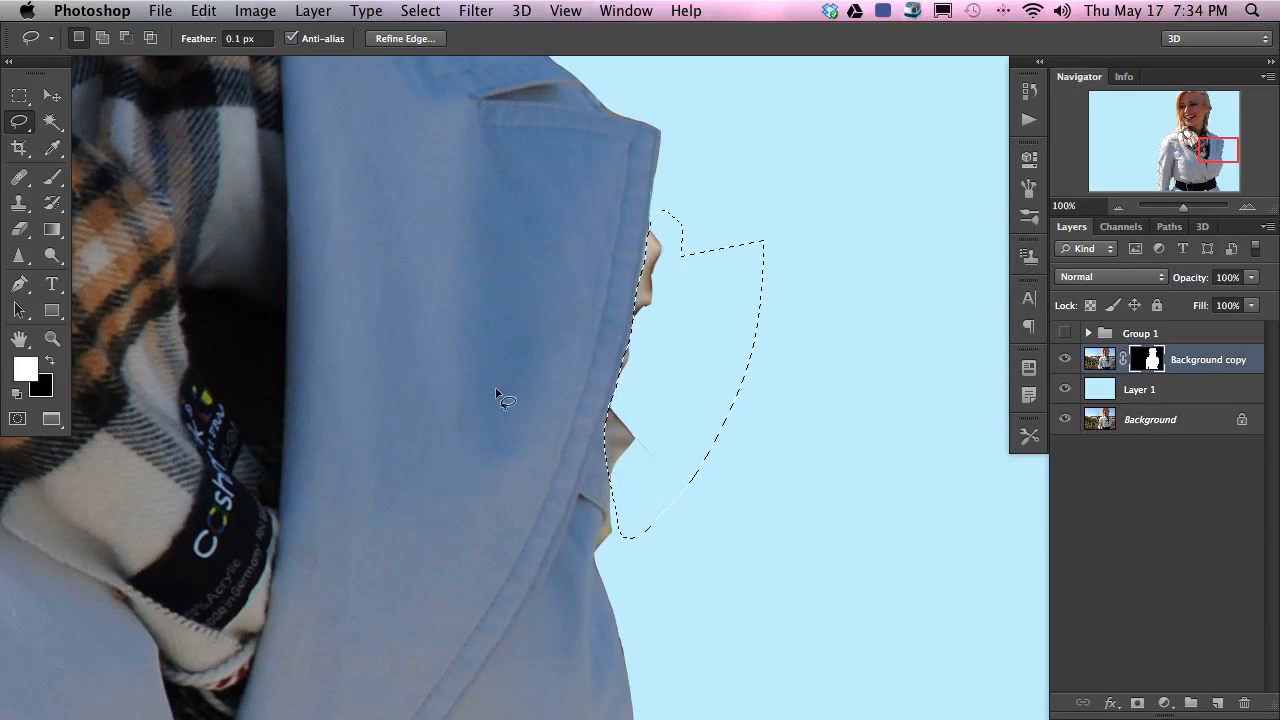
pyautogui.press('BackSpace')
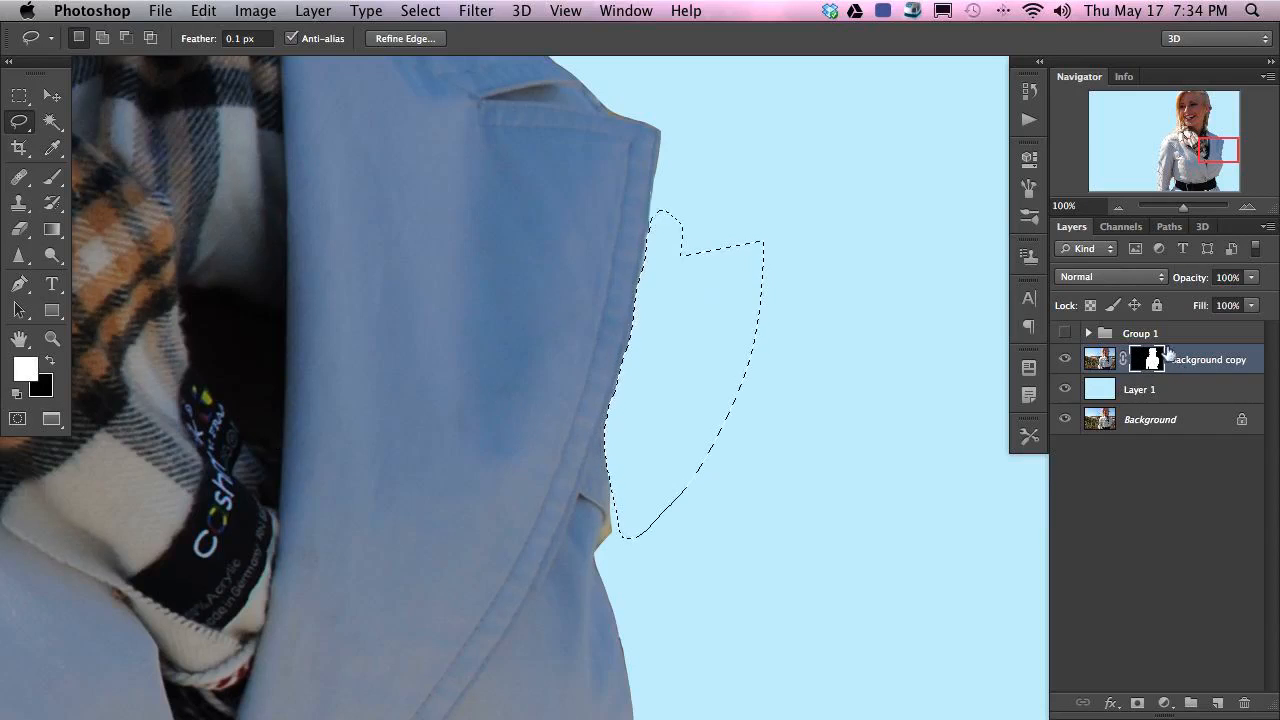
pyautogui.click(674, 551)
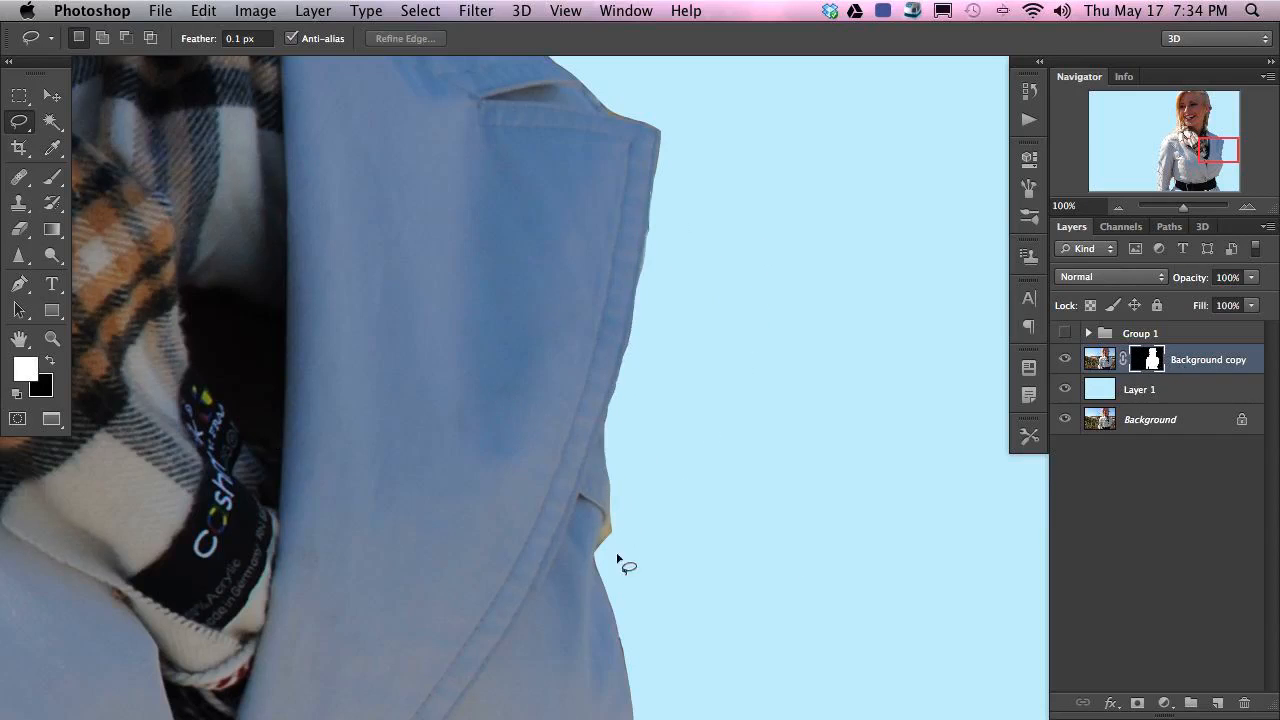
# - Lasso and mask out the remaining background scraps just below the lapel, along the coat's side, and beside the belt
pyautogui.moveTo(594, 552)
pyautogui.mouseDown()
pyautogui.moveTo(622, 455)
pyautogui.moveTo(655, 572)
pyautogui.mouseUp()
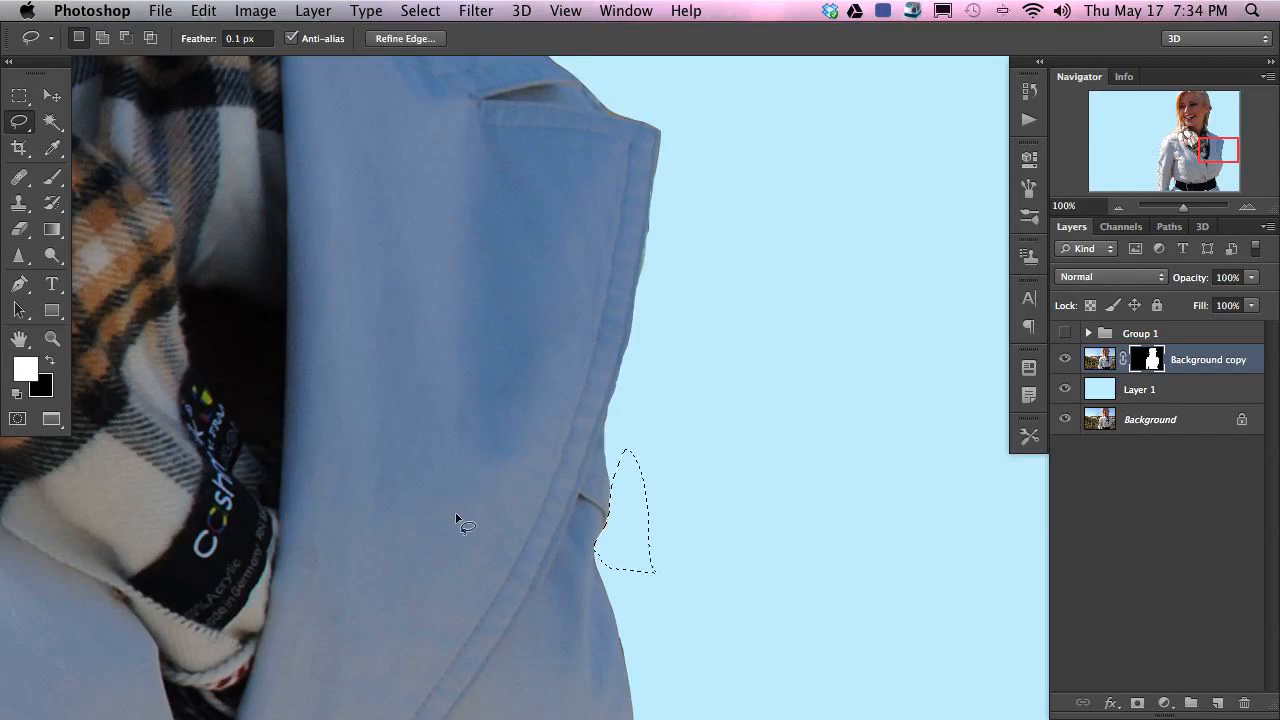
pyautogui.click(614, 396)
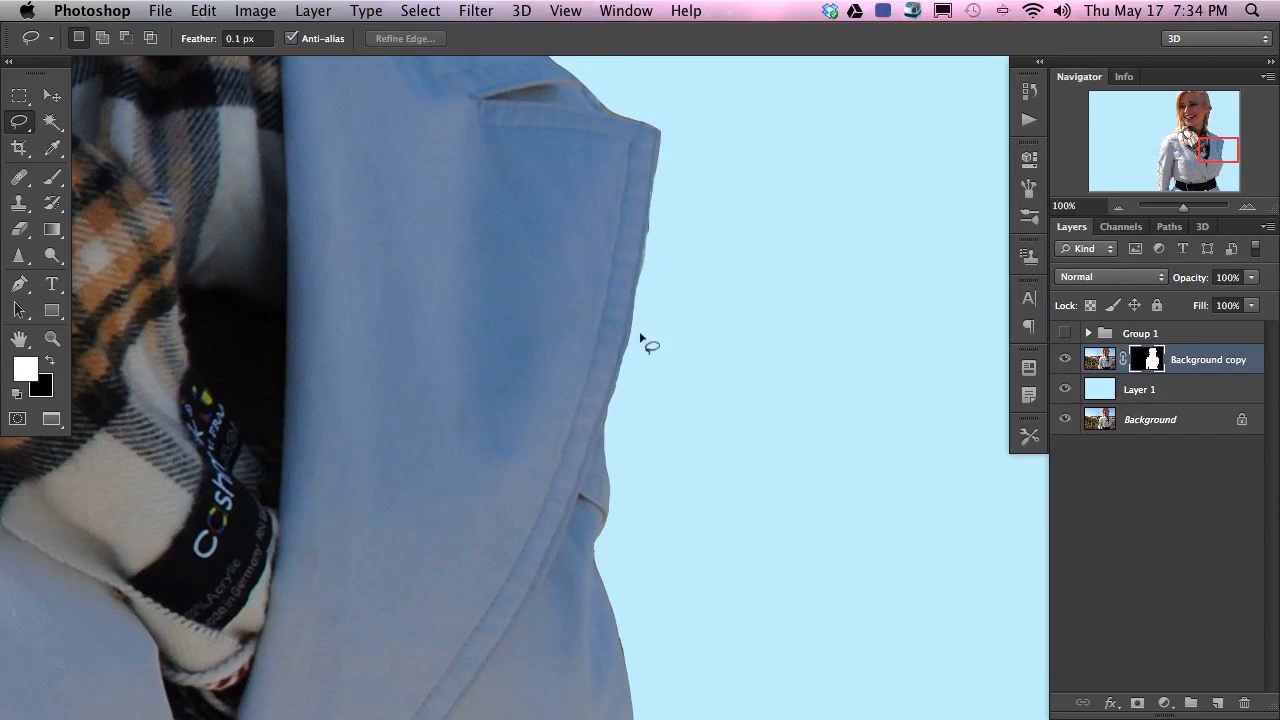
pyautogui.moveTo(629, 560); pyautogui.dragTo(571, 320)
pyautogui.moveTo(610, 430)
pyautogui.mouseDown()
pyautogui.moveTo(608, 382)
pyautogui.moveTo(578, 386)
pyautogui.moveTo(597, 336)
pyautogui.mouseUp()
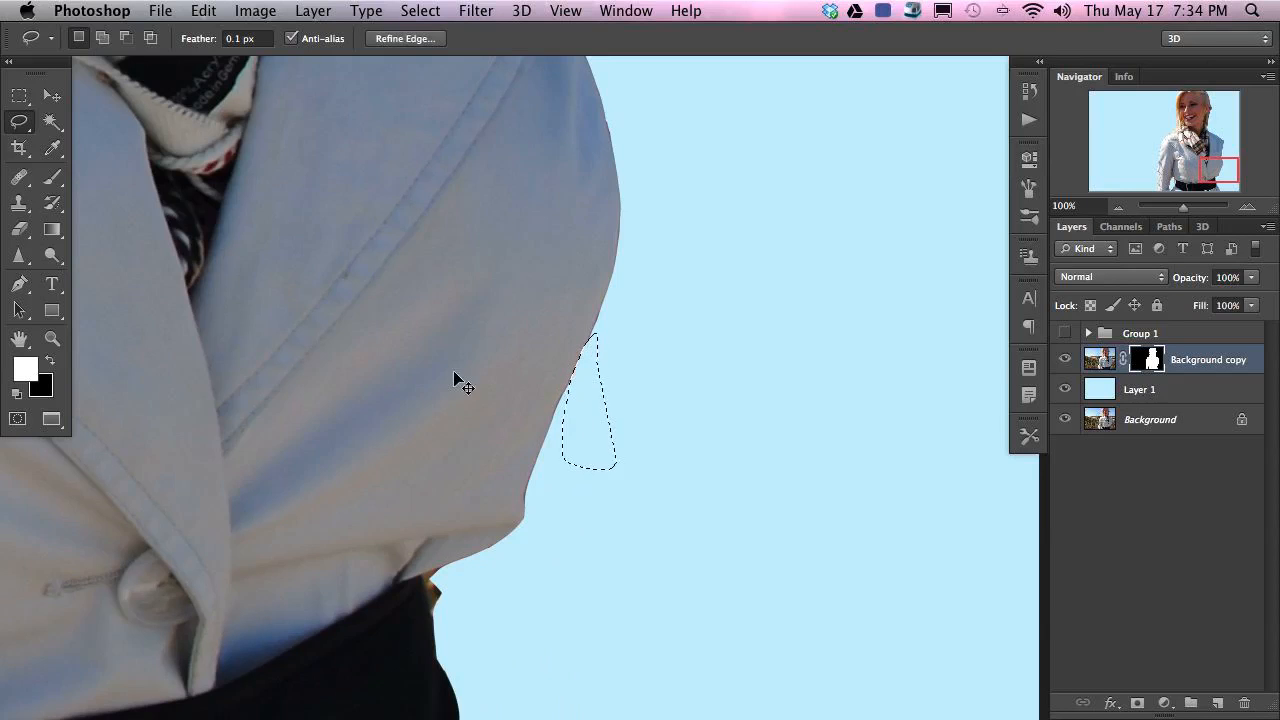
pyautogui.moveTo(489, 555)
pyautogui.mouseDown()
pyautogui.moveTo(597, 407)
pyautogui.moveTo(586, 410)
pyautogui.moveTo(629, 390)
pyautogui.moveTo(562, 412)
pyautogui.moveTo(570, 443)
pyautogui.moveTo(628, 460)
pyautogui.mouseUp()
pyautogui.press('super+BackSpace')
# - Lasso the gaps along the image's lower edge under the belt and fill them with white in the mask to restore the coat
pyautogui.moveTo(771, 571); pyautogui.dragTo(694, 184)
pyautogui.moveTo(629, 320); pyautogui.dragTo(811, 470)
pyautogui.moveTo(797, 398)
pyautogui.mouseDown()
pyautogui.moveTo(882, 434)
pyautogui.moveTo(802, 489)
pyautogui.moveTo(282, 563)
pyautogui.moveTo(71, 488)
pyautogui.moveTo(176, 316)
pyautogui.mouseUp()
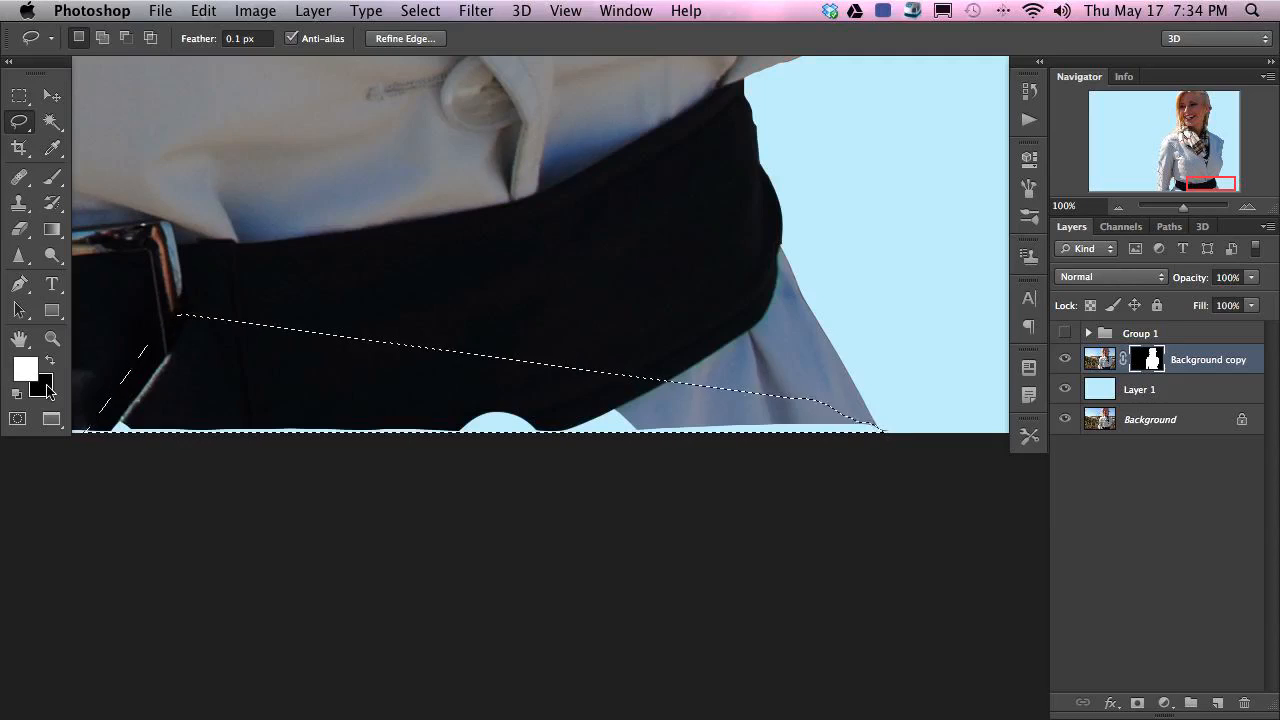
pyautogui.hscroll(-10, 450, 455)
pyautogui.scroll(1, 450, 455)
pyautogui.moveTo(318, 382)
pyautogui.mouseDown()
pyautogui.moveTo(190, 462)
pyautogui.moveTo(170, 495)
pyautogui.moveTo(975, 508)
pyautogui.moveTo(965, 275)
pyautogui.mouseUp()
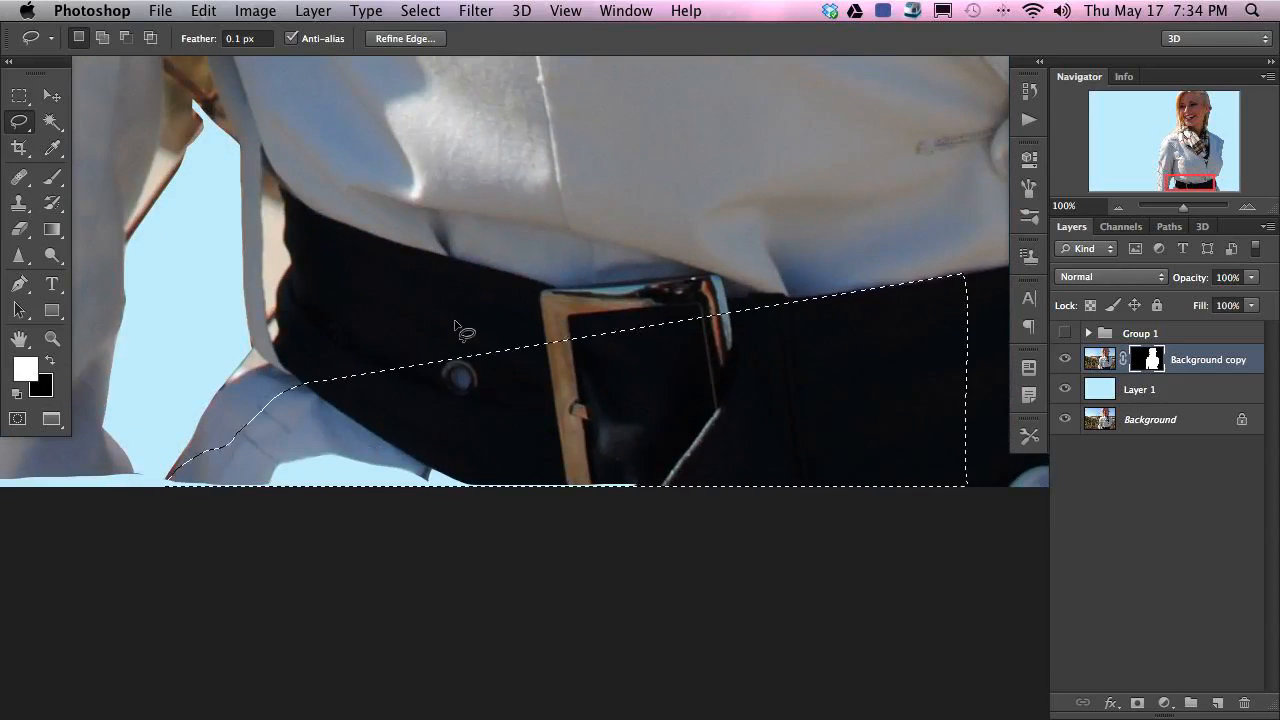
pyautogui.moveTo(375, 275); pyautogui.dragTo(595, 440)
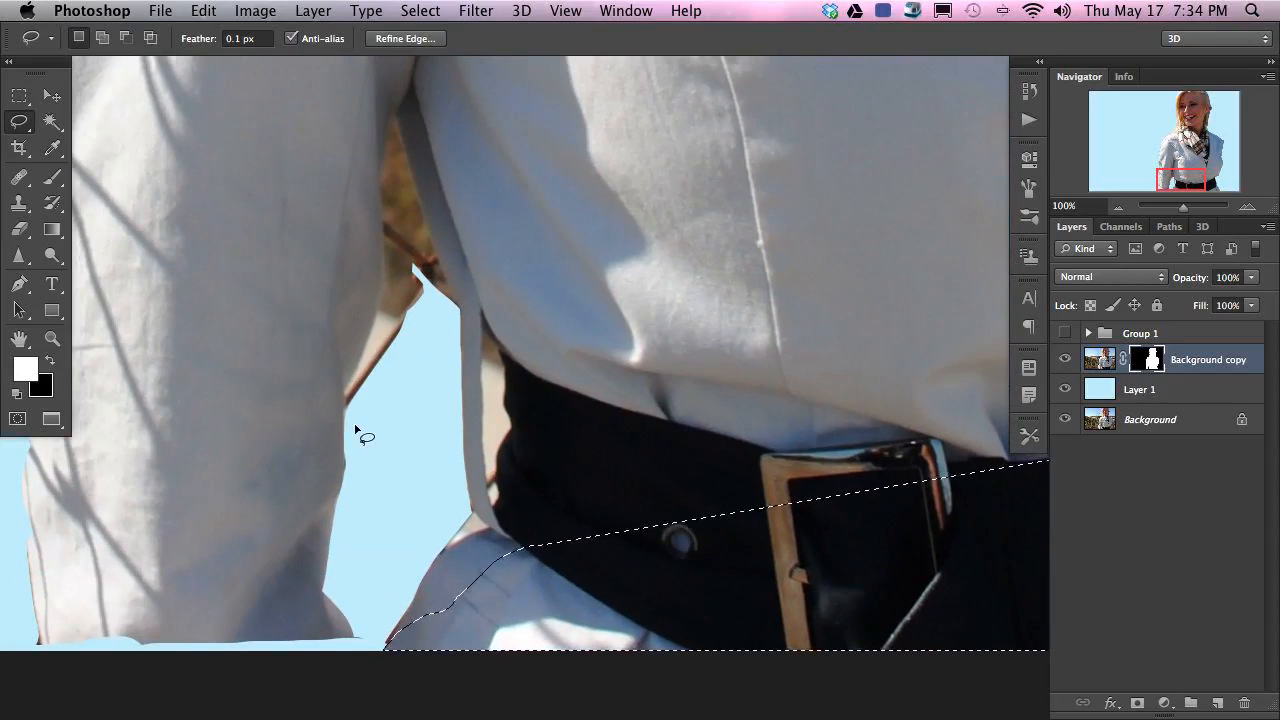
# - Lasso and mask out the background sliver between the hanging coat strap and the black belt, and deselect
pyautogui.press('super+equal')
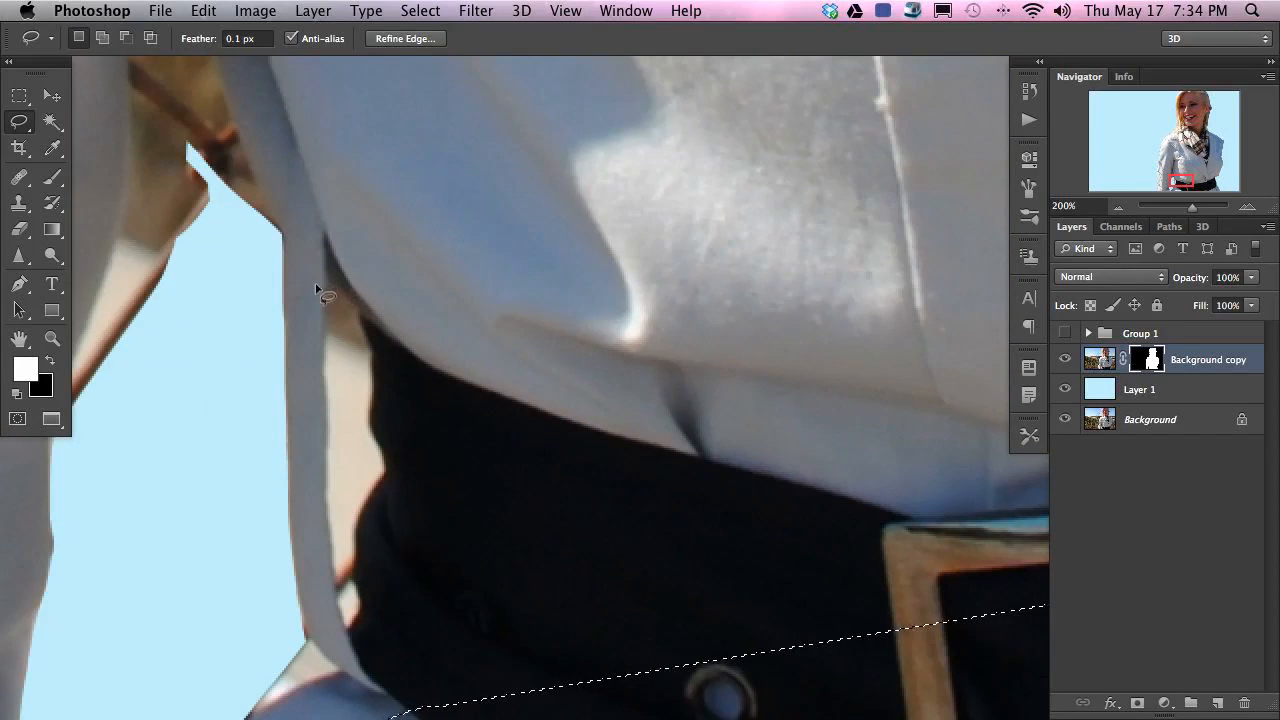
pyautogui.moveTo(330, 283)
pyautogui.mouseDown()
pyautogui.moveTo(371, 356)
pyautogui.moveTo(369, 419)
pyautogui.moveTo(387, 466)
pyautogui.moveTo(358, 511)
pyautogui.moveTo(361, 603)
pyautogui.moveTo(344, 629)
pyautogui.moveTo(318, 408)
pyautogui.moveTo(329, 281)
pyautogui.mouseUp()
pyautogui.press('super+d')
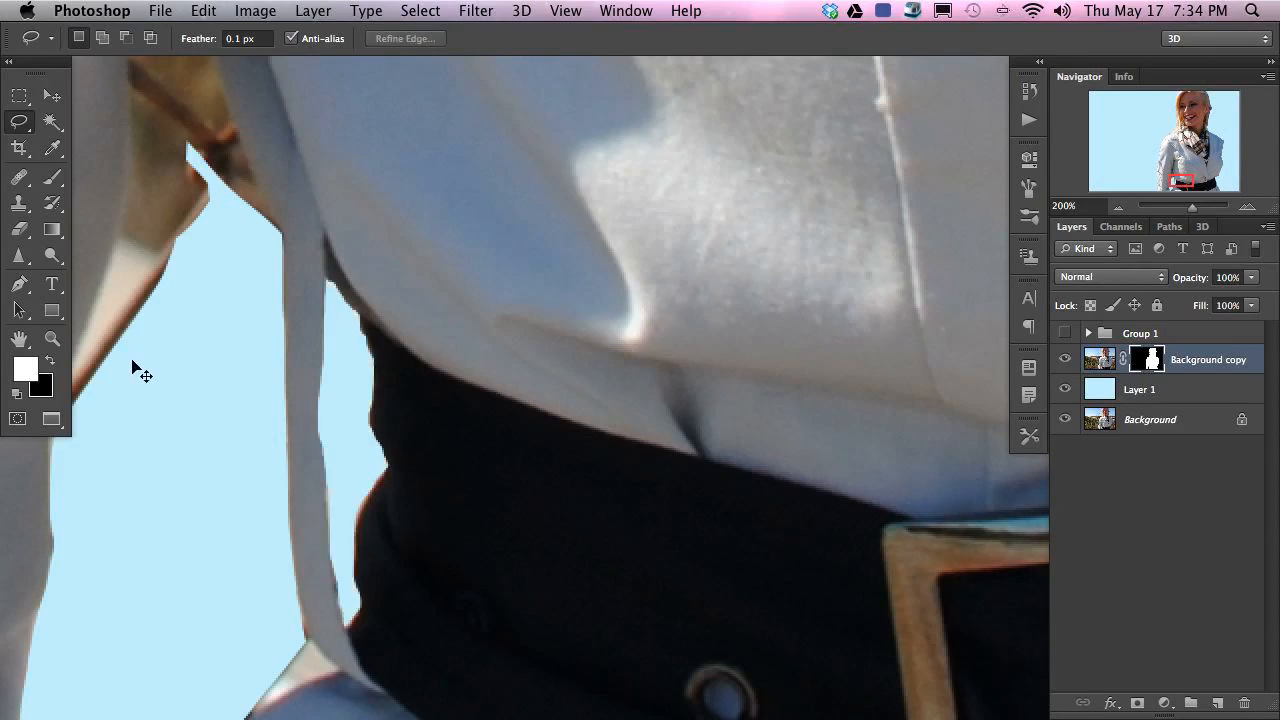
pyautogui.moveTo(170, 339); pyautogui.dragTo(469, 580)
pyautogui.moveTo(348, 704)
pyautogui.mouseDown()
pyautogui.moveTo(347, 640)
pyautogui.moveTo(409, 479)
pyautogui.moveTo(427, 337)
pyautogui.mouseUp()
pyautogui.press('super+d')
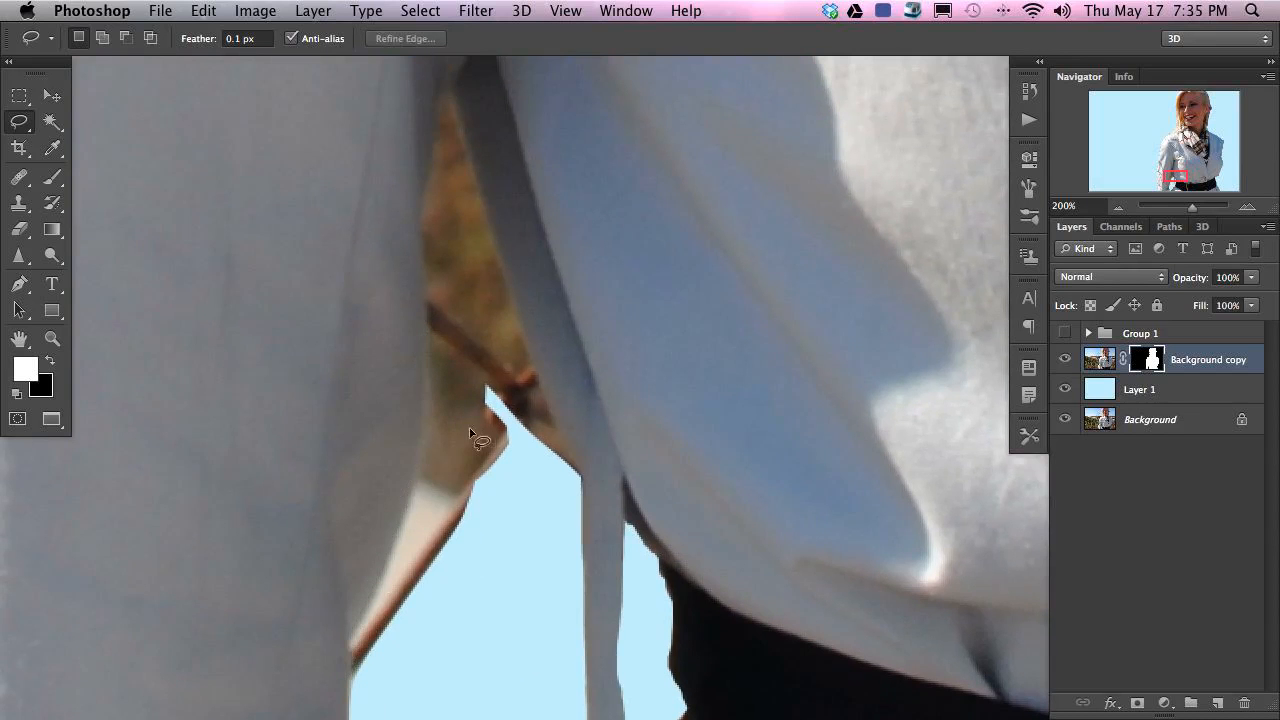
pyautogui.press('super+minus')
pyautogui.moveTo(469, 535); pyautogui.dragTo(314, 423)
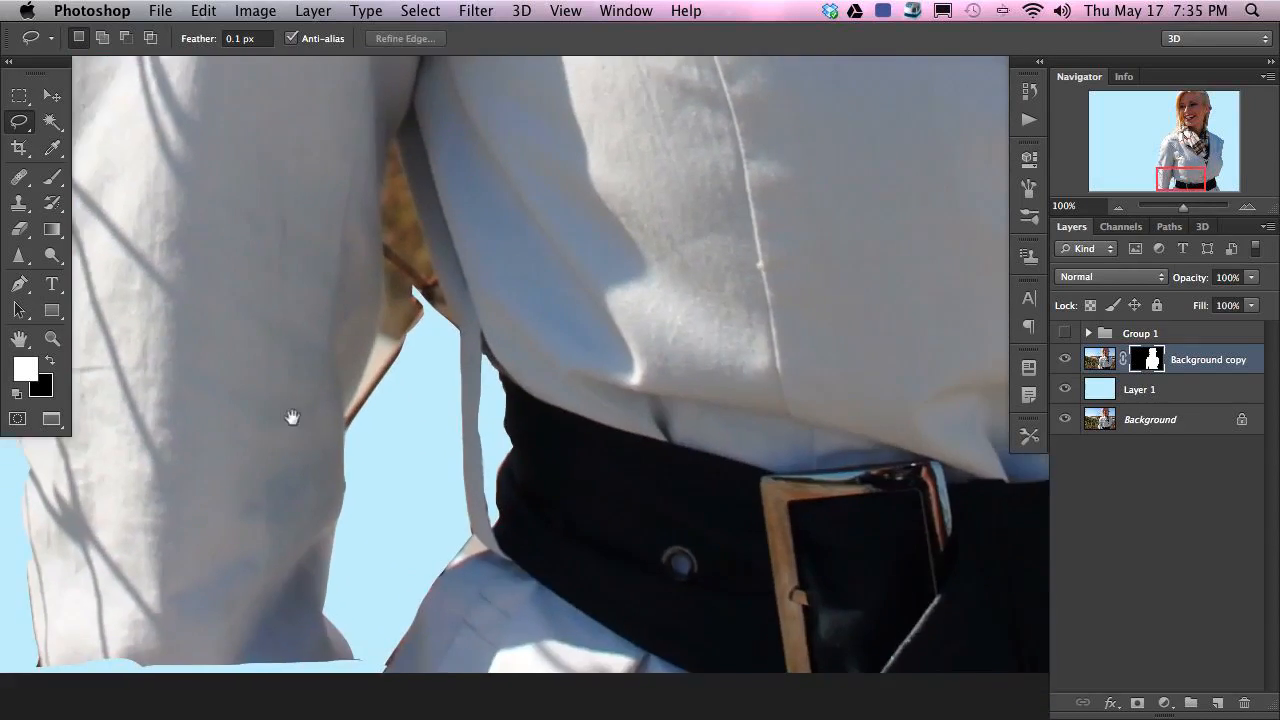
pyautogui.moveTo(317, 653); pyautogui.dragTo(379, 700)
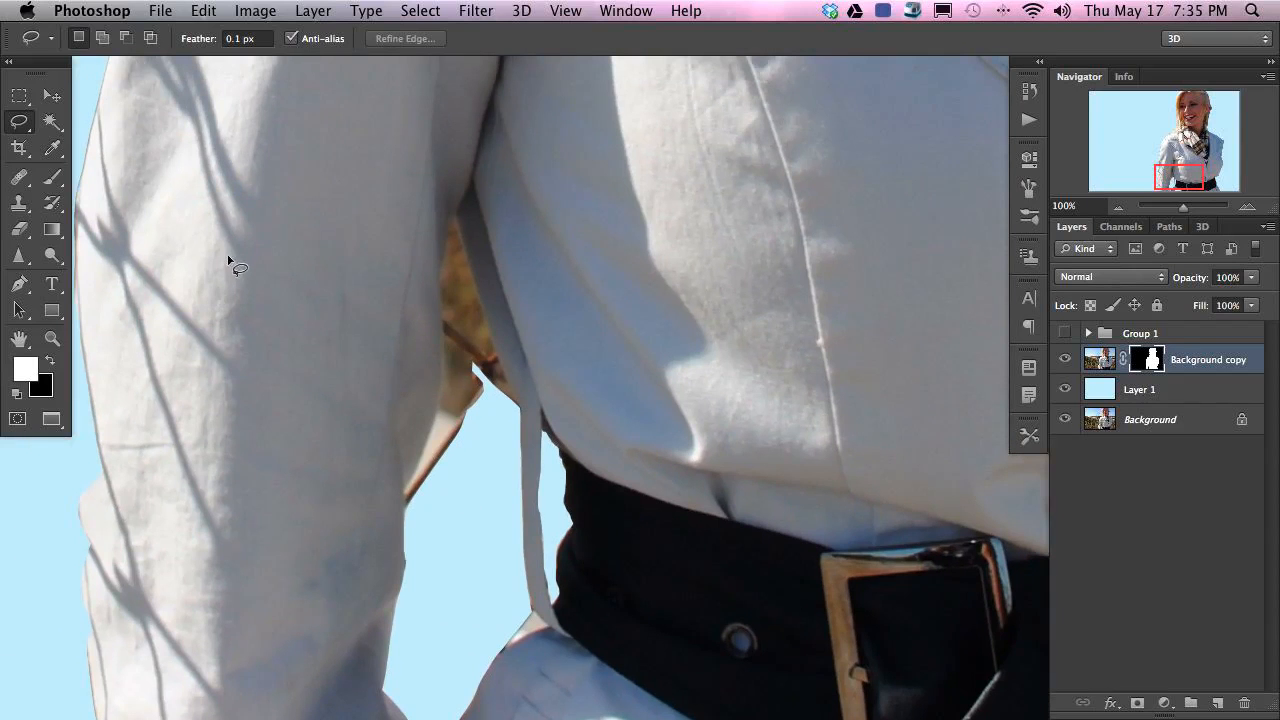
# - Try tracing the hanging strap's edge beside the leftover background gap with the Pen tool
pyautogui.press('p')
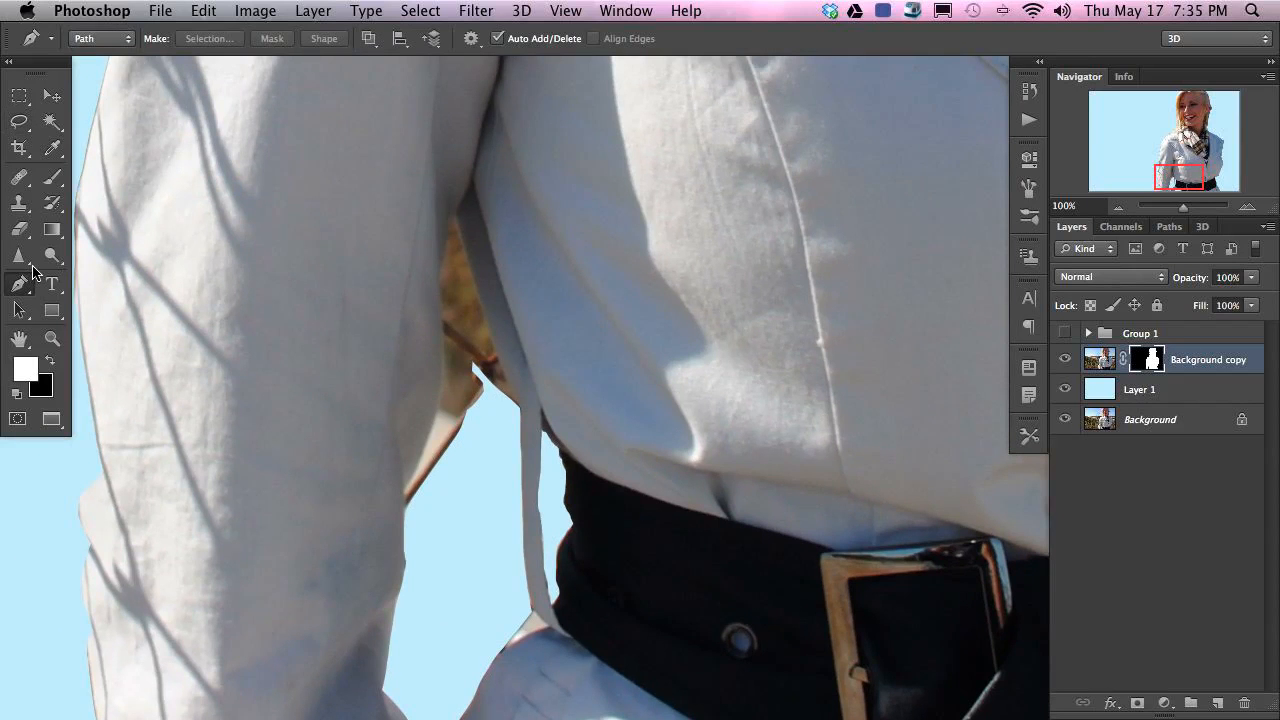
pyautogui.press('super+equal')
pyautogui.moveTo(297, 303); pyautogui.dragTo(433, 343)
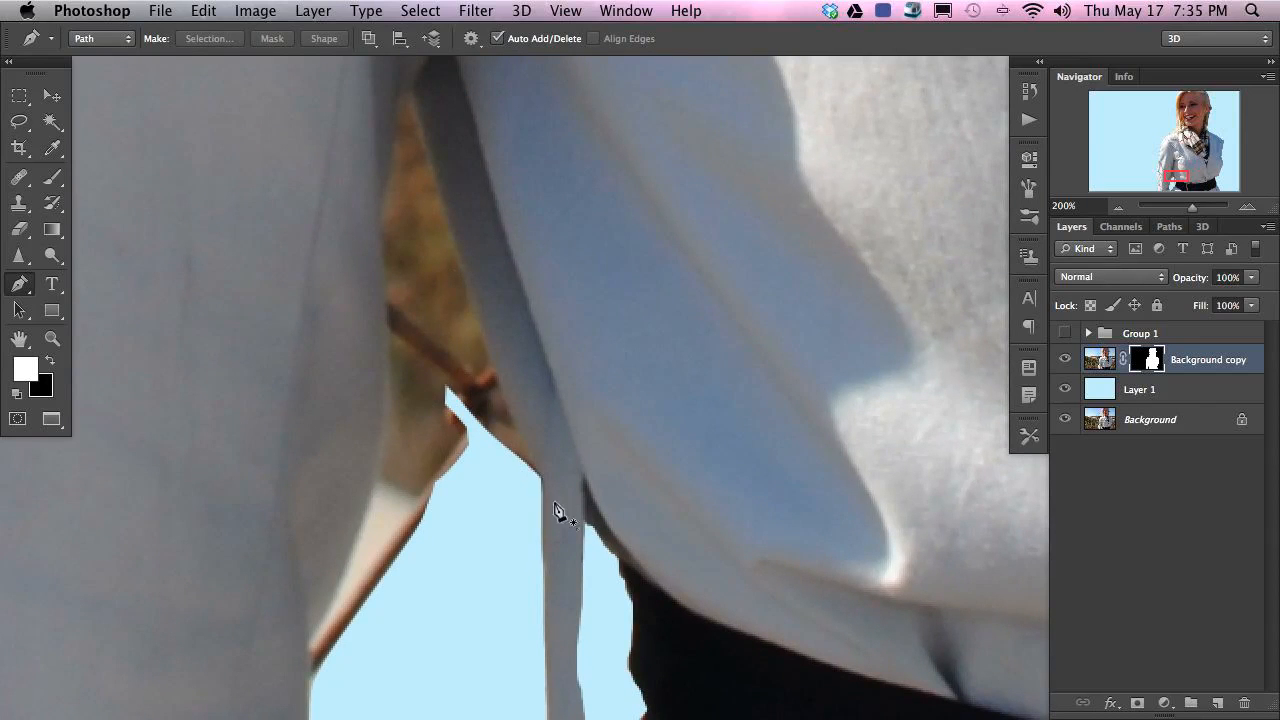
pyautogui.moveTo(489, 544); pyautogui.dragTo(532, 568)
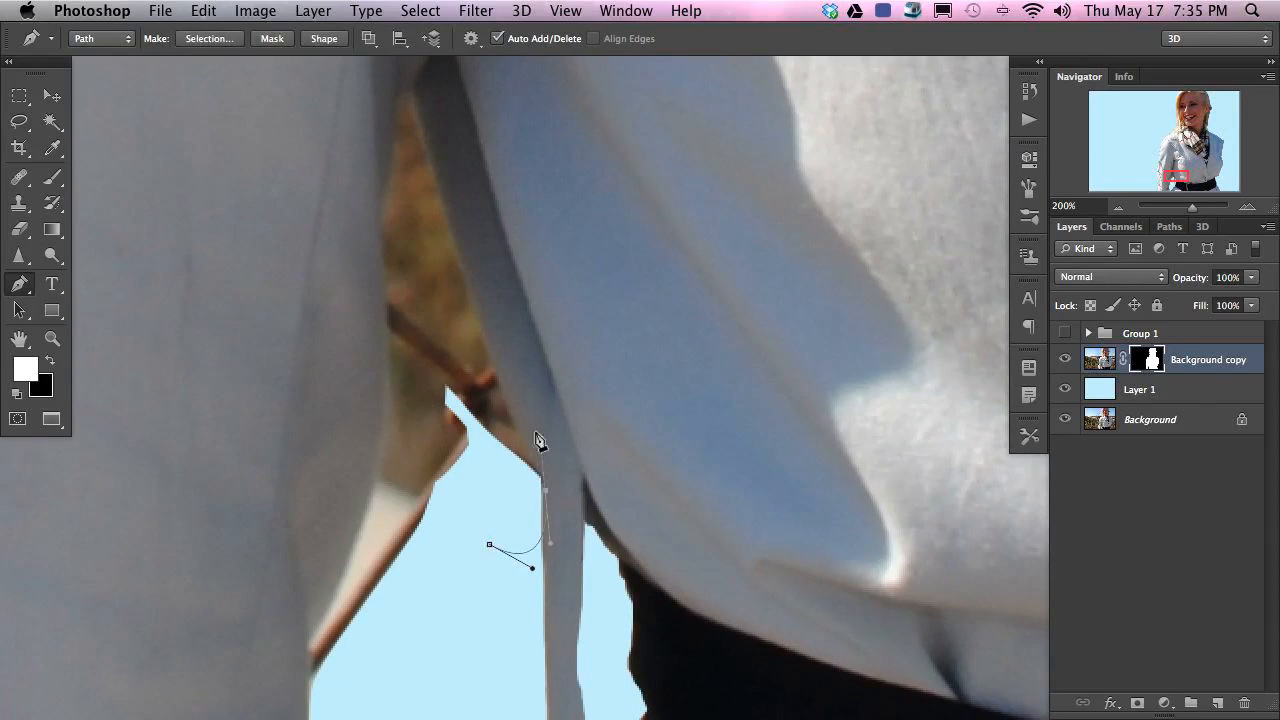
pyautogui.keyDown('super'); pyautogui.moveTo(545, 489); pyautogui.dragTo(533, 499); pyautogui.keyUp('super')
pyautogui.moveTo(538, 467); pyautogui.dragTo(542, 467)
pyautogui.click(541, 477)
pyautogui.scroll(4, 545, 400)
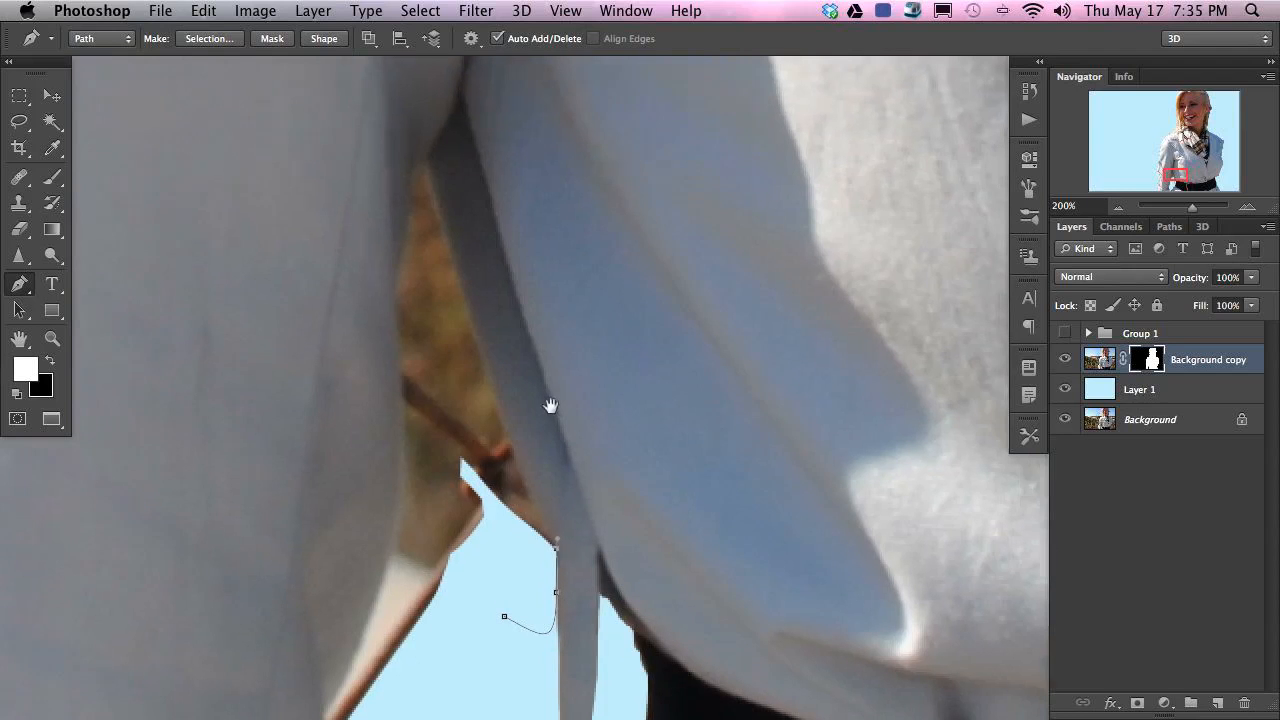
pyautogui.click(427, 176)
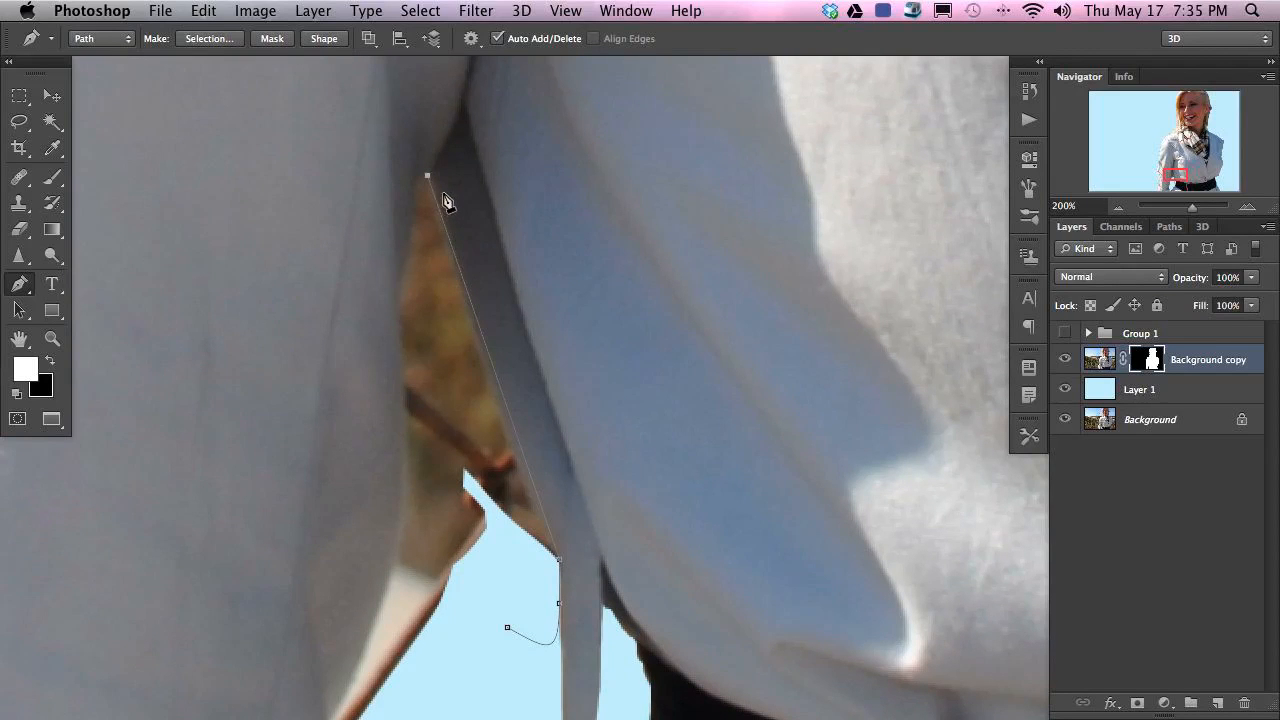
pyautogui.moveTo(389, 457); pyautogui.dragTo(425, 425)
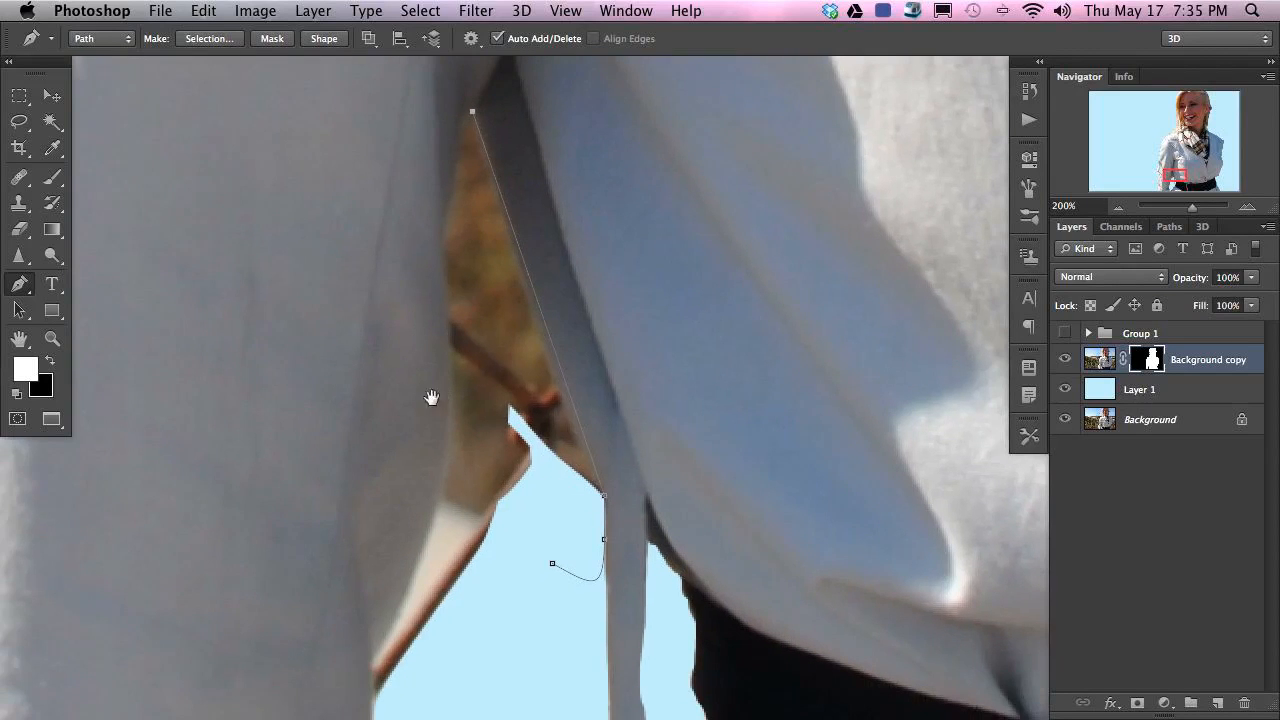
pyautogui.moveTo(472, 294); pyautogui.dragTo(420, 380)
pyautogui.hotkey('ctrl', 'z')
# - Create a new layer above the portrait and brush light-blue sample curves with circled anchor points on it
pyautogui.press('alt+shift+super+n')
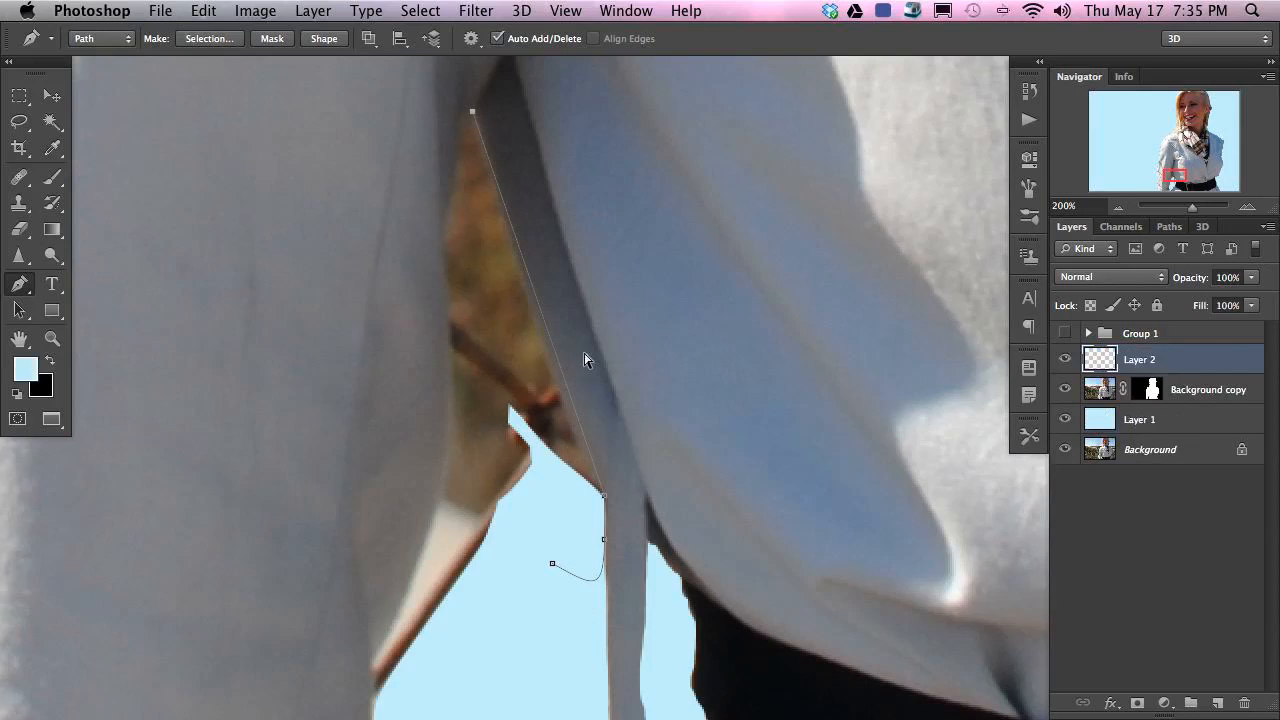
pyautogui.press('b')
pyautogui.moveTo(301, 371)
pyautogui.mouseDown()
pyautogui.moveTo(267, 382)
pyautogui.moveTo(216, 343)
pyautogui.moveTo(401, 371)
pyautogui.mouseUp()
pyautogui.press('super+z')
pyautogui.moveTo(206, 396); pyautogui.dragTo(404, 350)
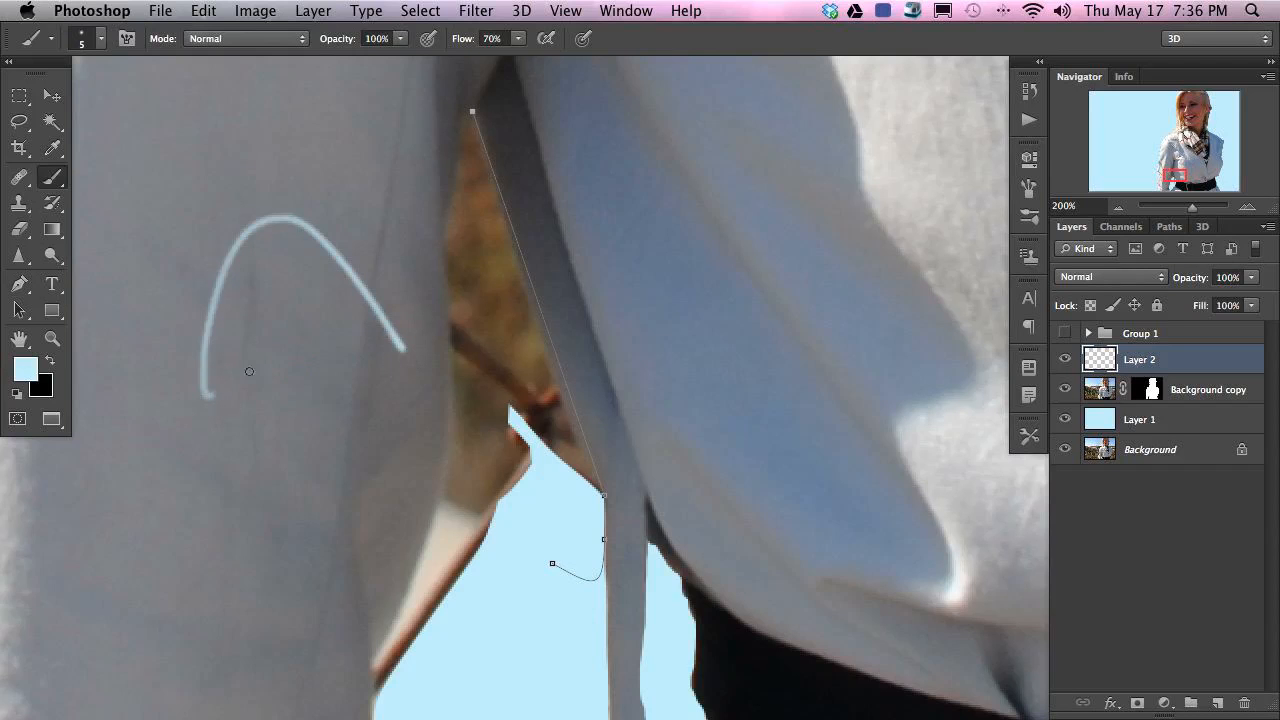
pyautogui.moveTo(248, 477)
pyautogui.mouseDown()
pyautogui.moveTo(246, 414)
pyautogui.moveTo(334, 341)
pyautogui.moveTo(380, 376)
pyautogui.moveTo(439, 470)
pyautogui.moveTo(557, 407)
pyautogui.moveTo(548, 325)
pyautogui.mouseUp()
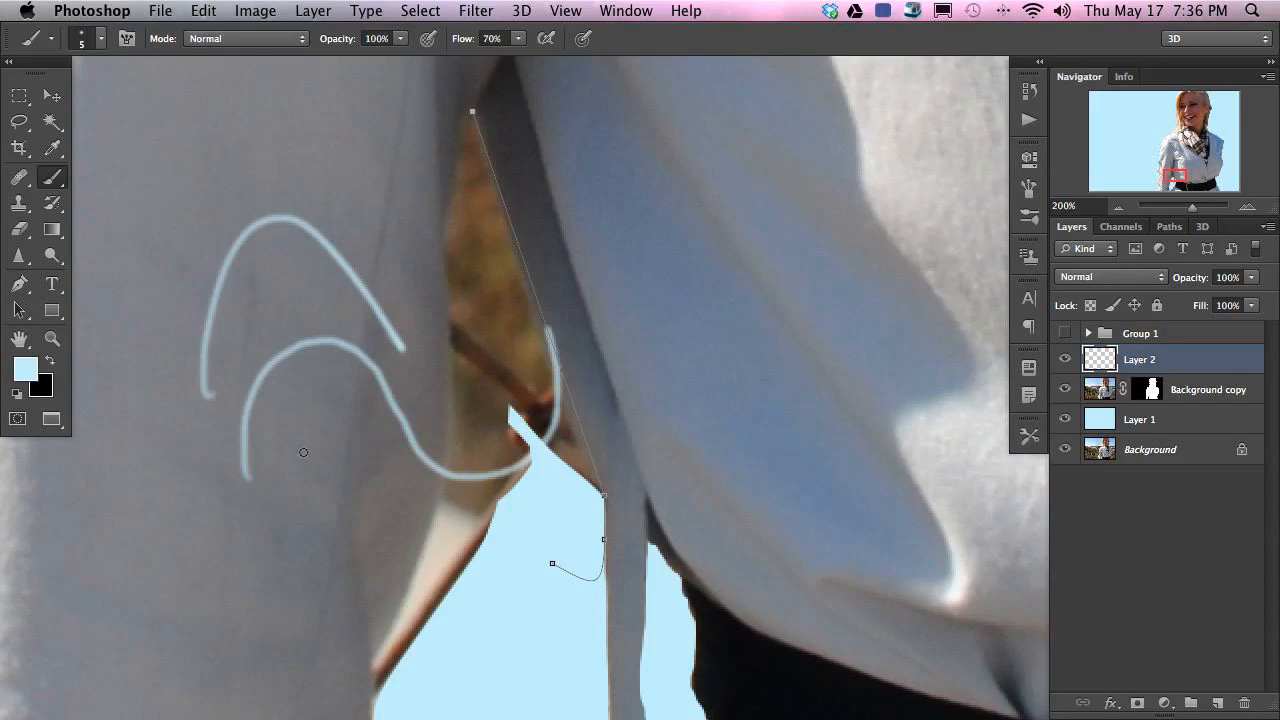
pyautogui.moveTo(240, 480)
pyautogui.mouseDown()
pyautogui.moveTo(236, 500)
pyautogui.moveTo(250, 490)
pyautogui.mouseUp()
pyautogui.moveTo(408, 411); pyautogui.dragTo(417, 415)
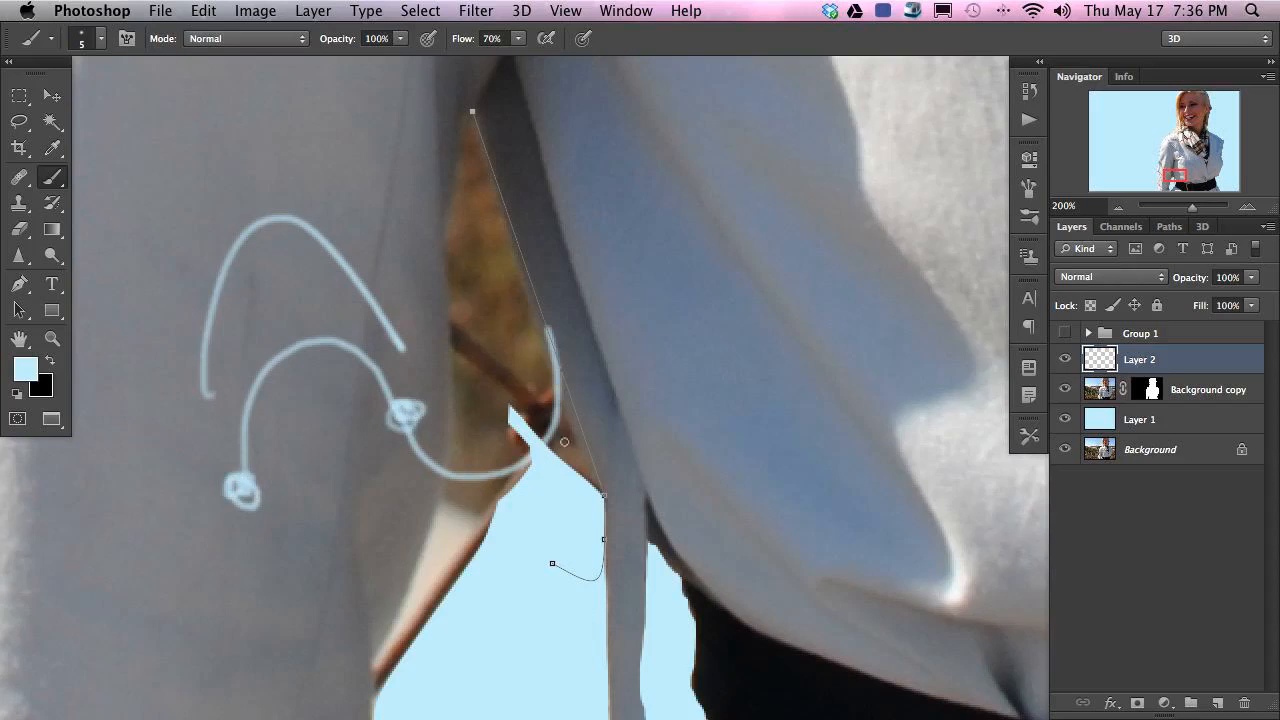
pyautogui.moveTo(557, 322); pyautogui.dragTo(535, 338)
pyautogui.moveTo(165, 325)
pyautogui.mouseDown()
pyautogui.moveTo(145, 235)
pyautogui.moveTo(298, 237)
pyautogui.mouseUp()
pyautogui.hotkey('ctrl', 'z')
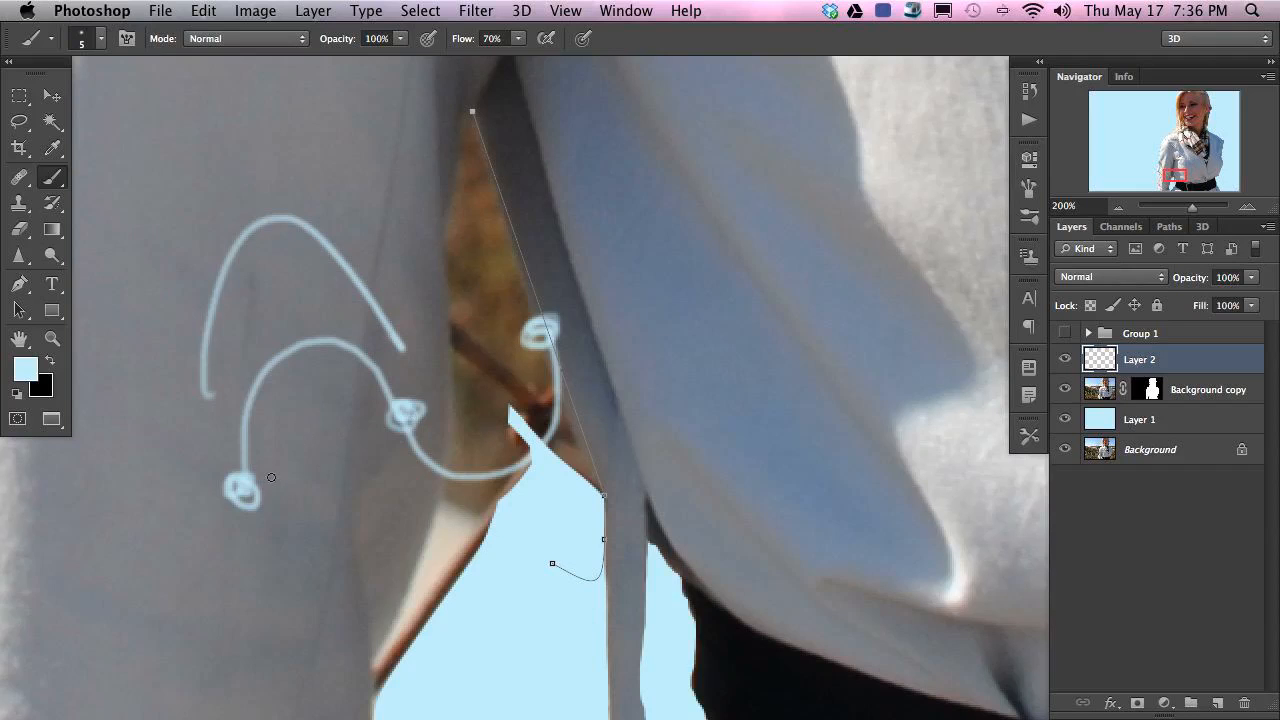
# - Brush a second arc and fill in the anchor dots on the sample sketch, and delete the sketch layer and the unfinished path
pyautogui.moveTo(231, 487)
pyautogui.mouseDown()
pyautogui.moveTo(279, 320)
pyautogui.moveTo(420, 397)
pyautogui.moveTo(441, 465)
pyautogui.mouseUp()
pyautogui.press('super+z')
pyautogui.moveTo(248, 488)
pyautogui.mouseDown()
pyautogui.moveTo(351, 330)
pyautogui.moveTo(429, 431)
pyautogui.moveTo(411, 439)
pyautogui.moveTo(409, 407)
pyautogui.moveTo(578, 362)
pyautogui.moveTo(558, 303)
pyautogui.moveTo(541, 321)
pyautogui.moveTo(573, 383)
pyautogui.moveTo(419, 406)
pyautogui.mouseUp()
pyautogui.press('super+z')
pyautogui.press('super+alt+z')
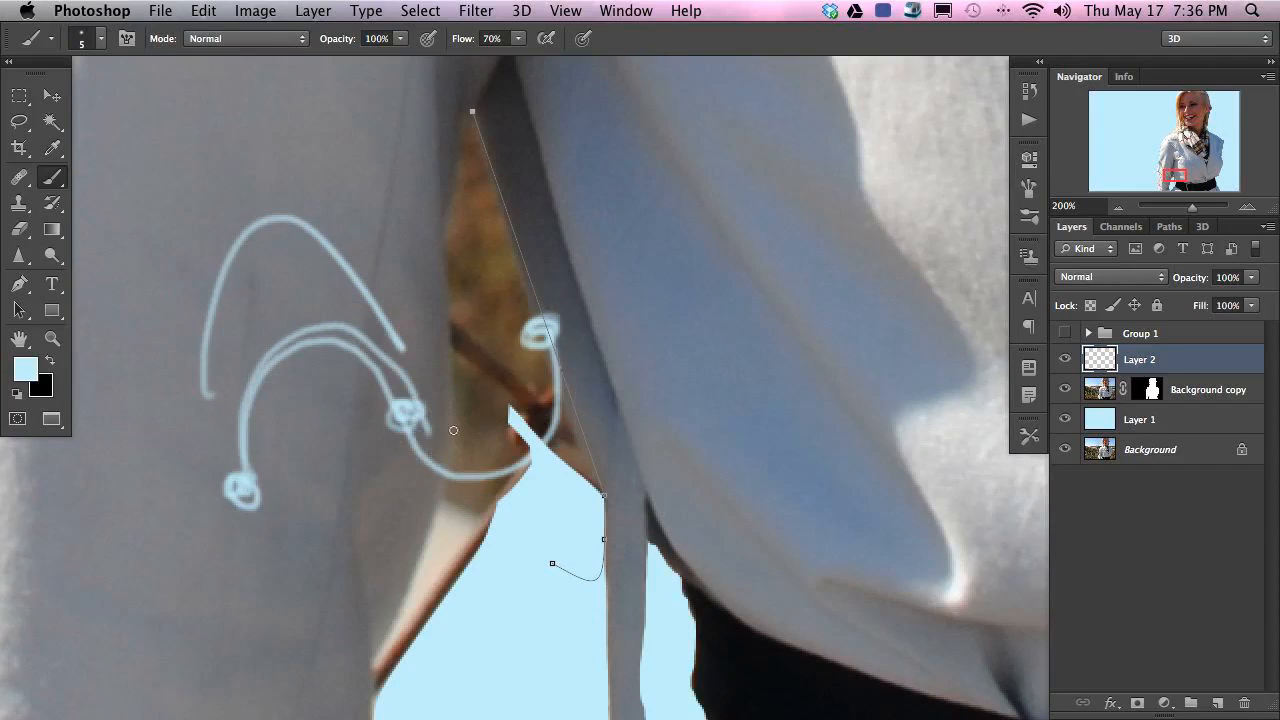
pyautogui.moveTo(239, 484)
pyautogui.mouseDown()
pyautogui.moveTo(321, 329)
pyautogui.moveTo(467, 454)
pyautogui.moveTo(541, 339)
pyautogui.mouseUp()
pyautogui.press('super+z')
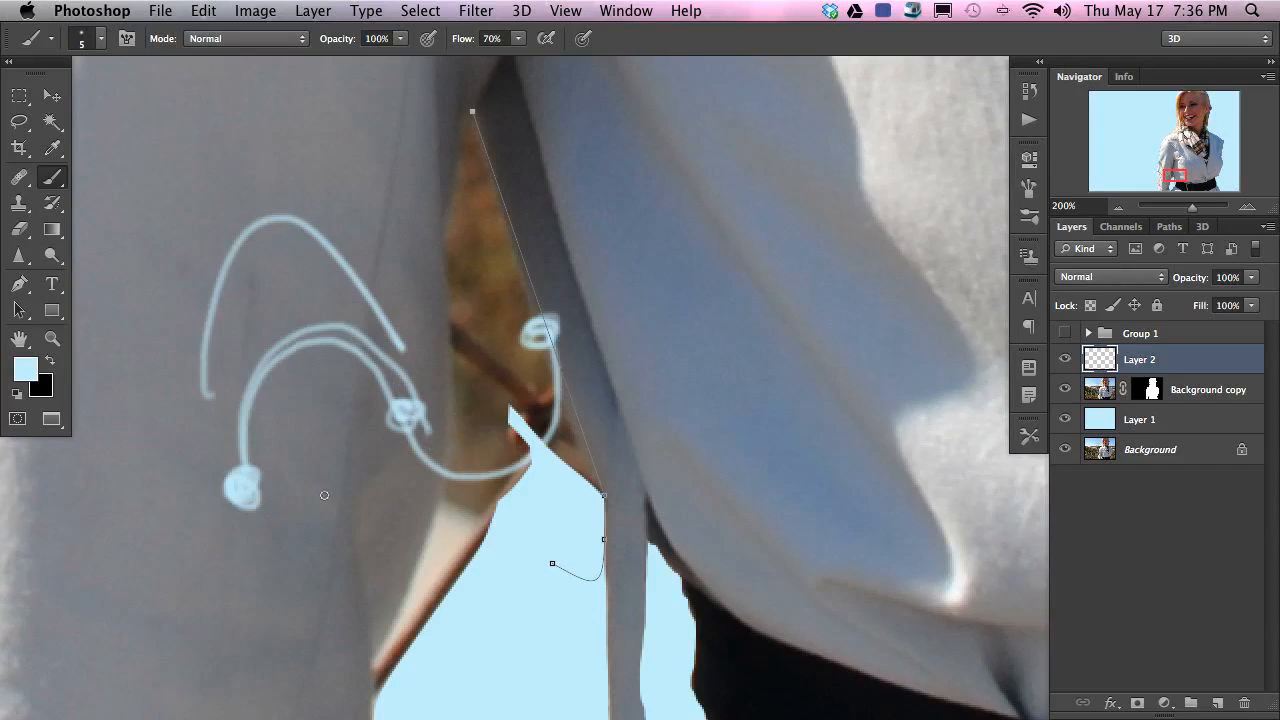
pyautogui.moveTo(409, 410); pyautogui.dragTo(421, 410)
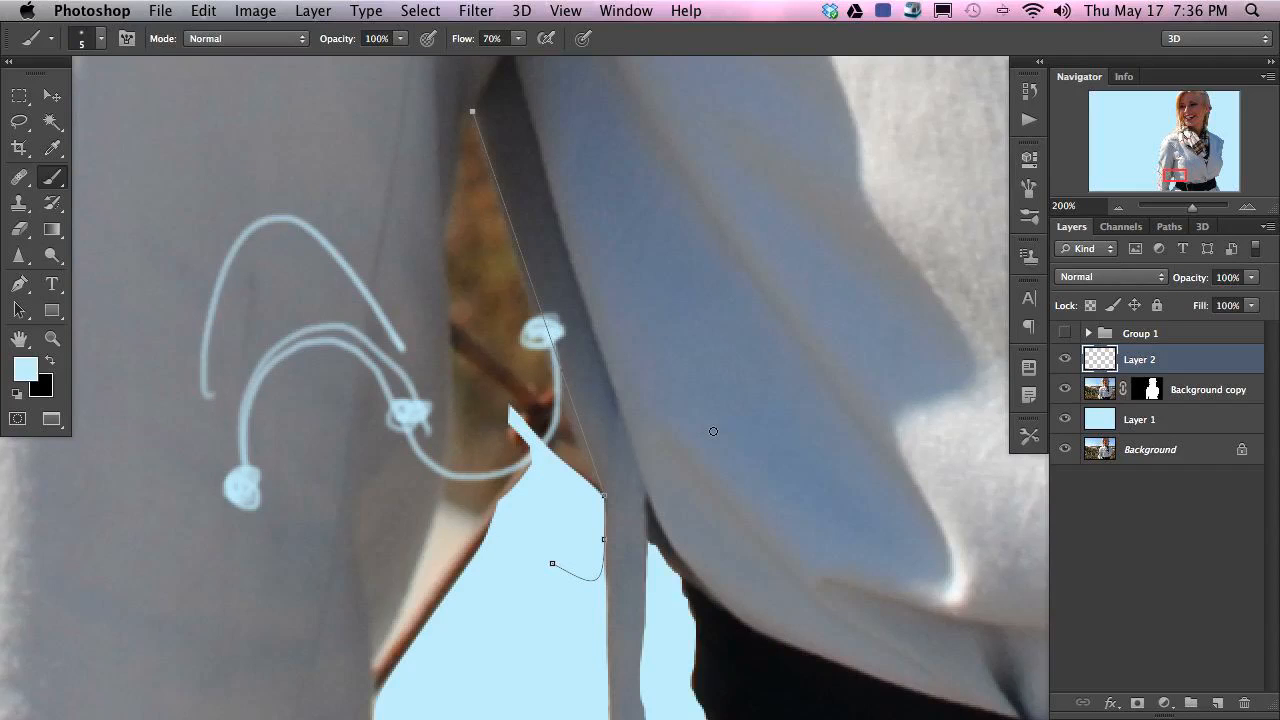
pyautogui.press('super+h')
pyautogui.press('BackSpace')
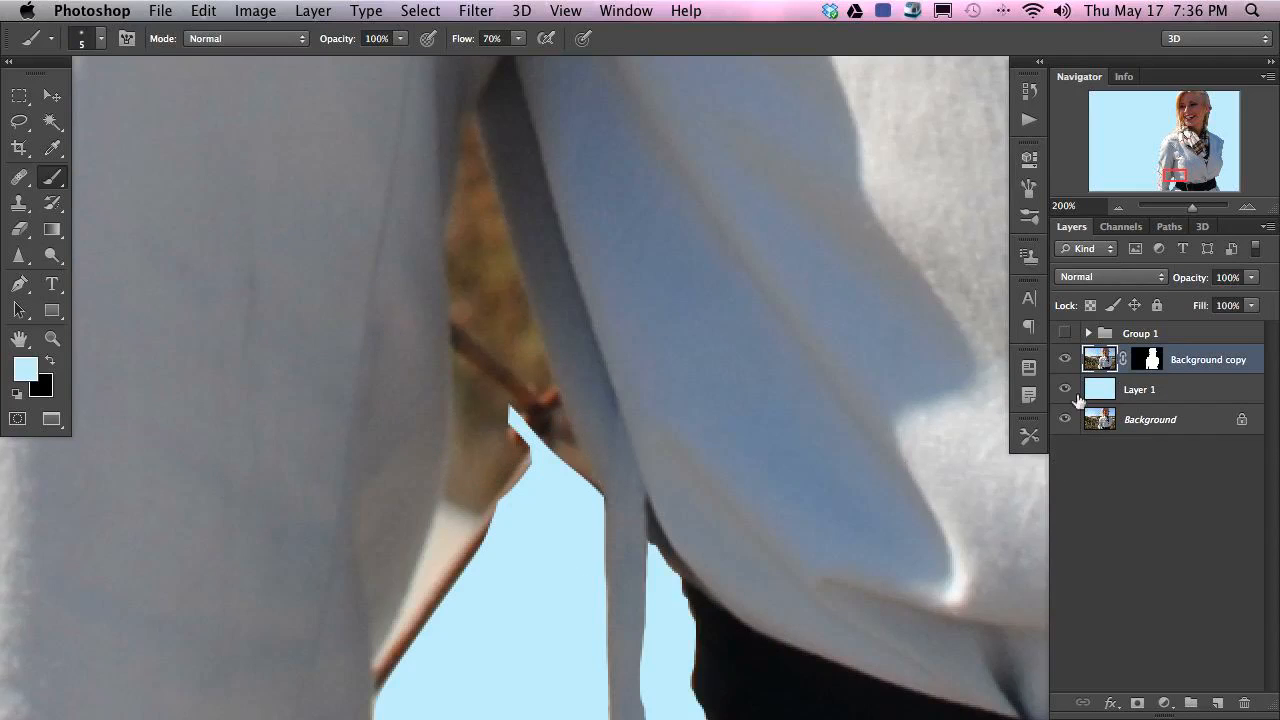
# - Trace a pen path from the strap's lower corner to the background gap's peak and down along the sleeve's edge
pyautogui.press('p')
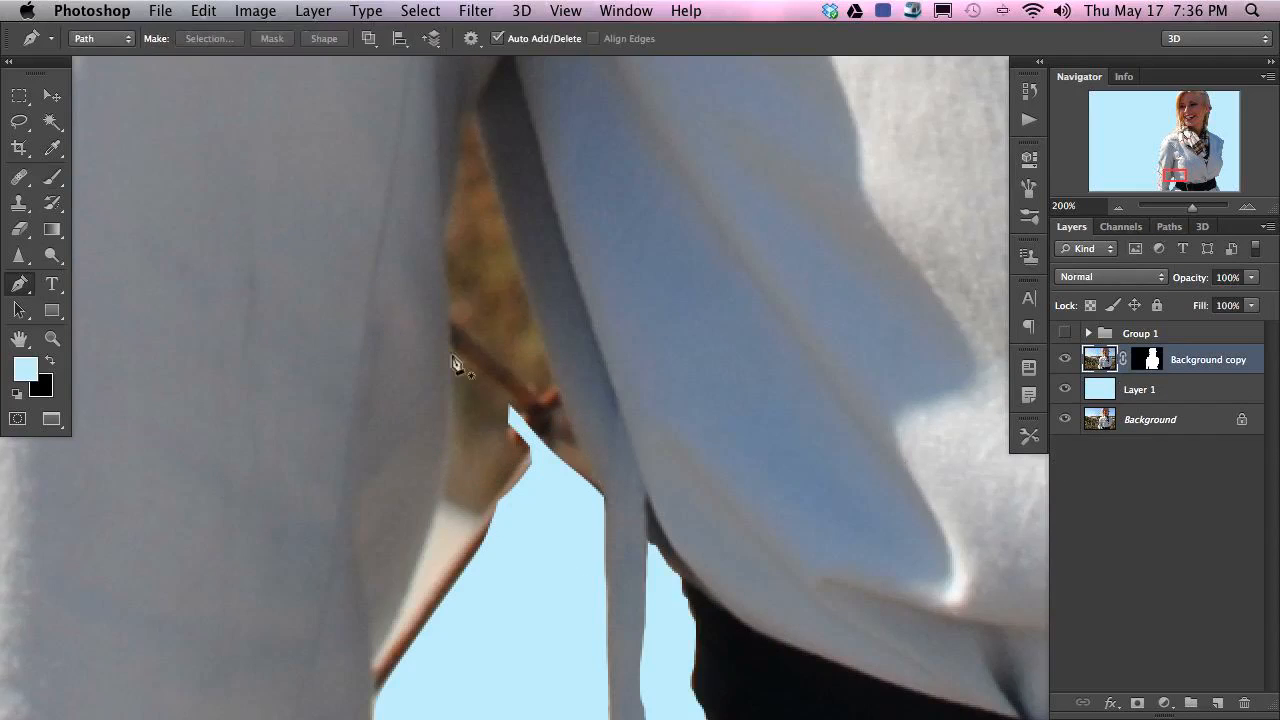
pyautogui.click(604, 498)
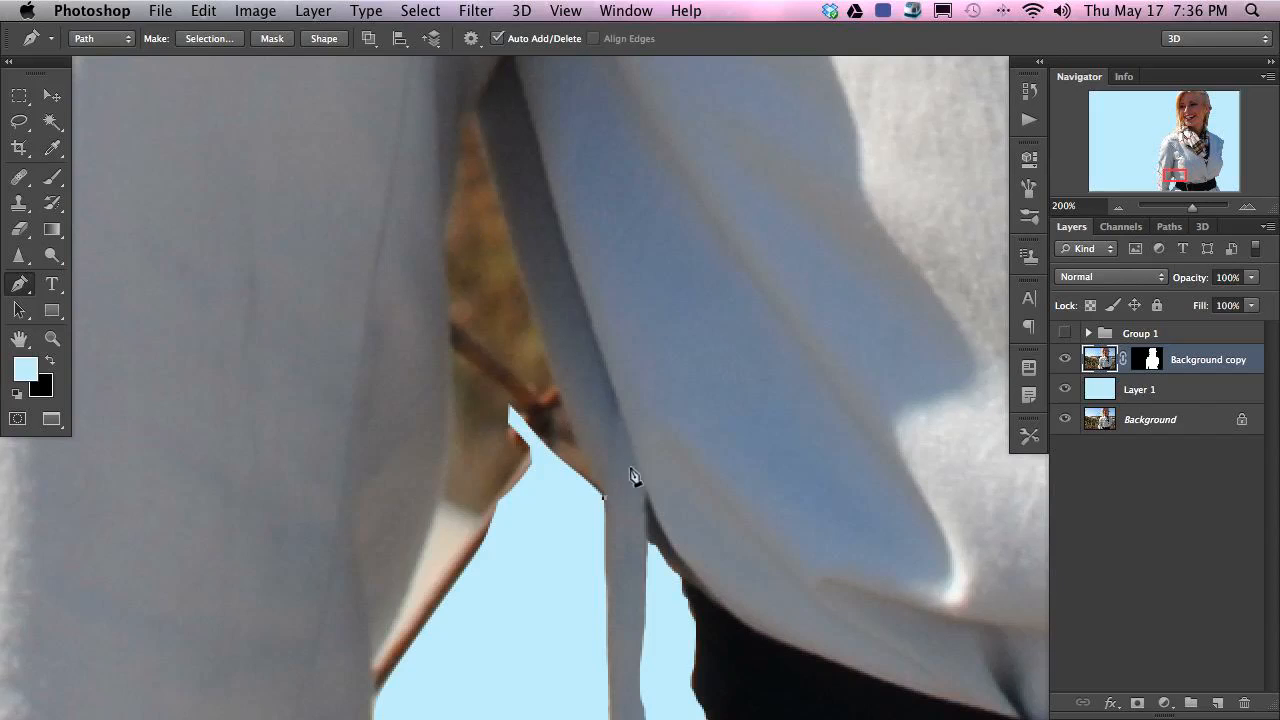
pyautogui.click(472, 110)
pyautogui.click(444, 213)
pyautogui.click(374, 662)
pyautogui.scroll(-3, 403, 666)
pyautogui.click(392, 684)
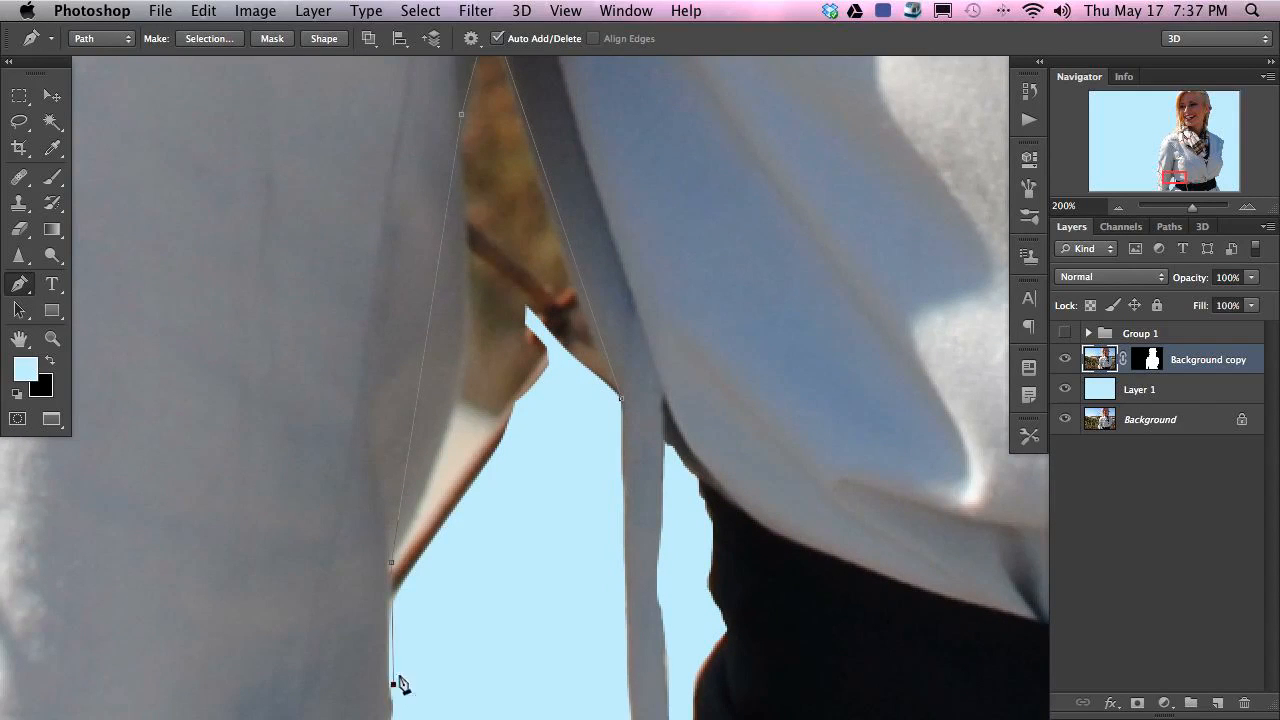
# - Reshape the path's curve handles at the upper sleeve anchor so both segments follow the sleeve's edge
pyautogui.scroll(5, 480, 440)
pyautogui.hscroll(2, 480, 440)
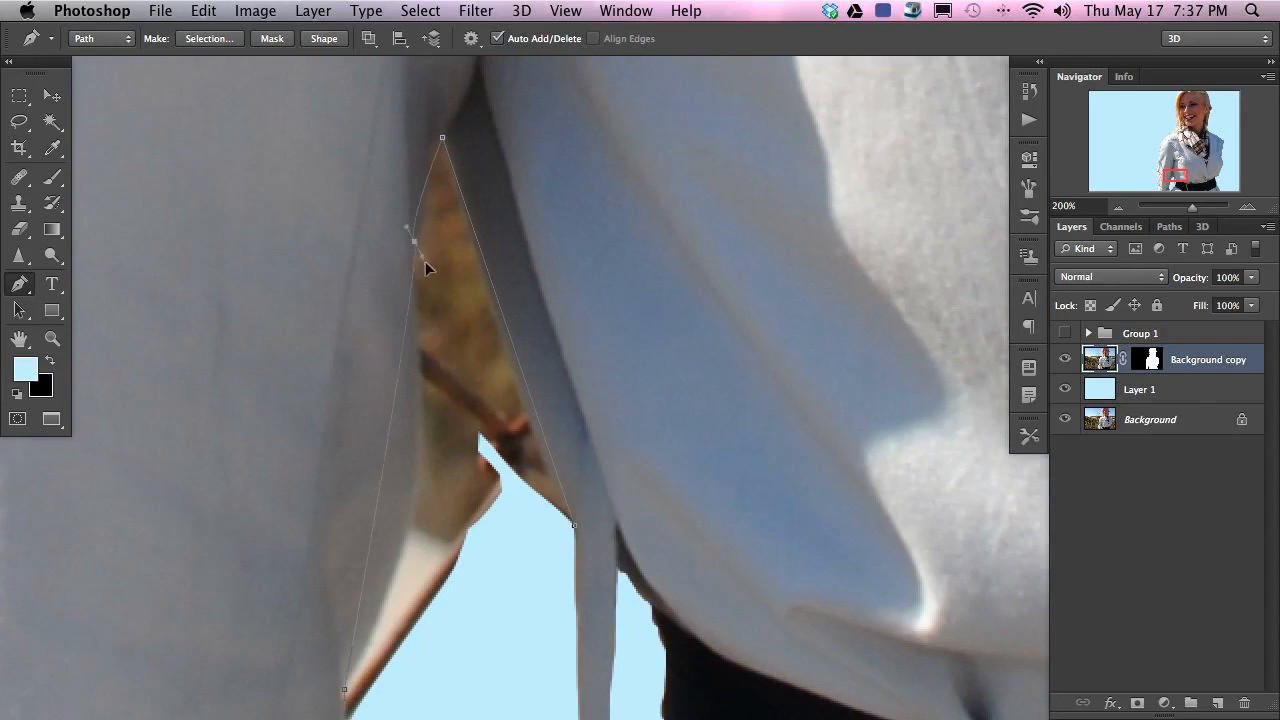
pyautogui.click(415, 242)
pyautogui.moveTo(438, 267)
pyautogui.mouseDown()
pyautogui.moveTo(425, 252)
pyautogui.moveTo(446, 283)
pyautogui.mouseUp()
pyautogui.moveTo(452, 289); pyautogui.dragTo(449, 532)
pyautogui.moveTo(386, 204); pyautogui.dragTo(438, 183)
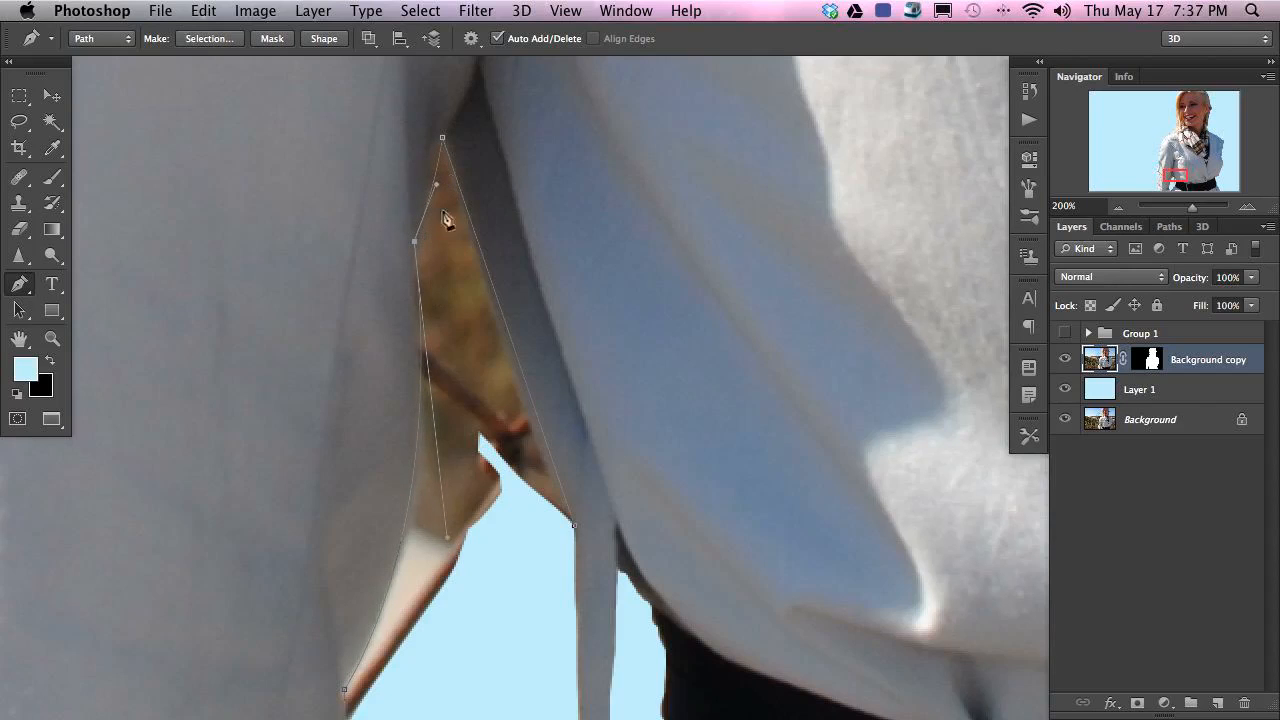
# - Adjust the path's peak anchor and its handles to fit the gap's tip, and nudge the upper sleeve anchor outward
pyautogui.moveTo(443, 140); pyautogui.dragTo(437, 128)
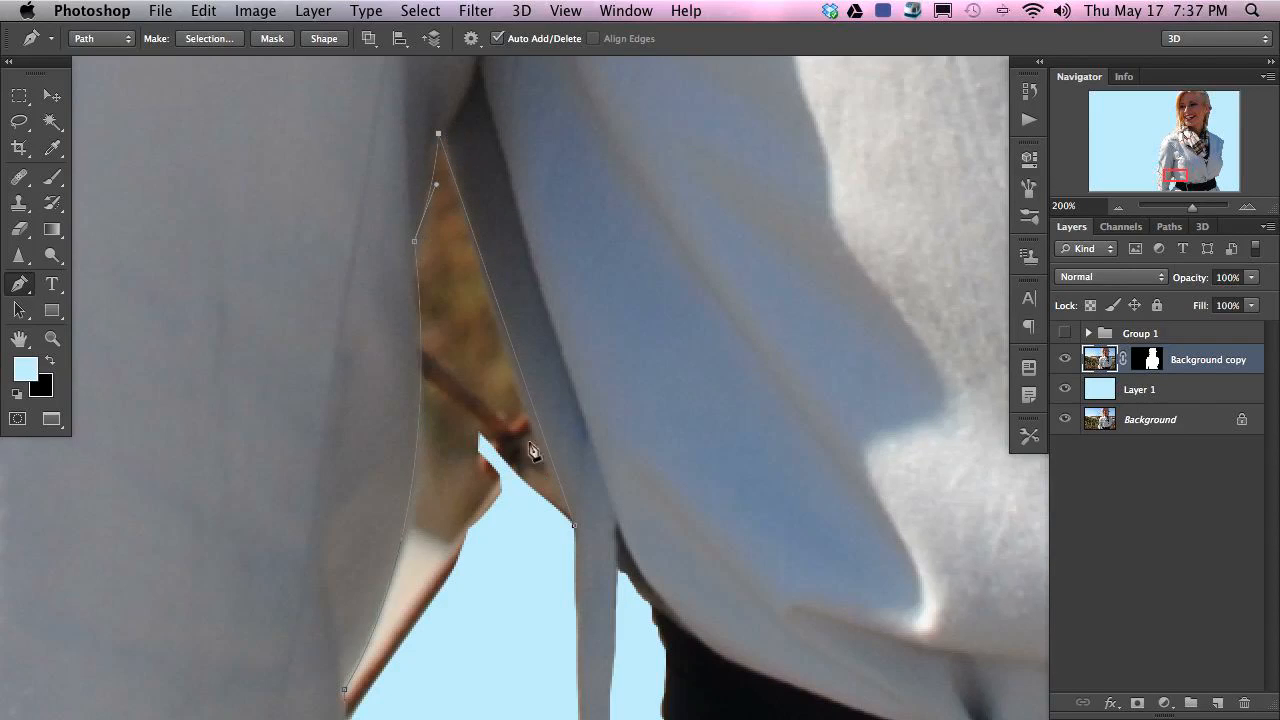
pyautogui.moveTo(440, 134); pyautogui.dragTo(488, 307)
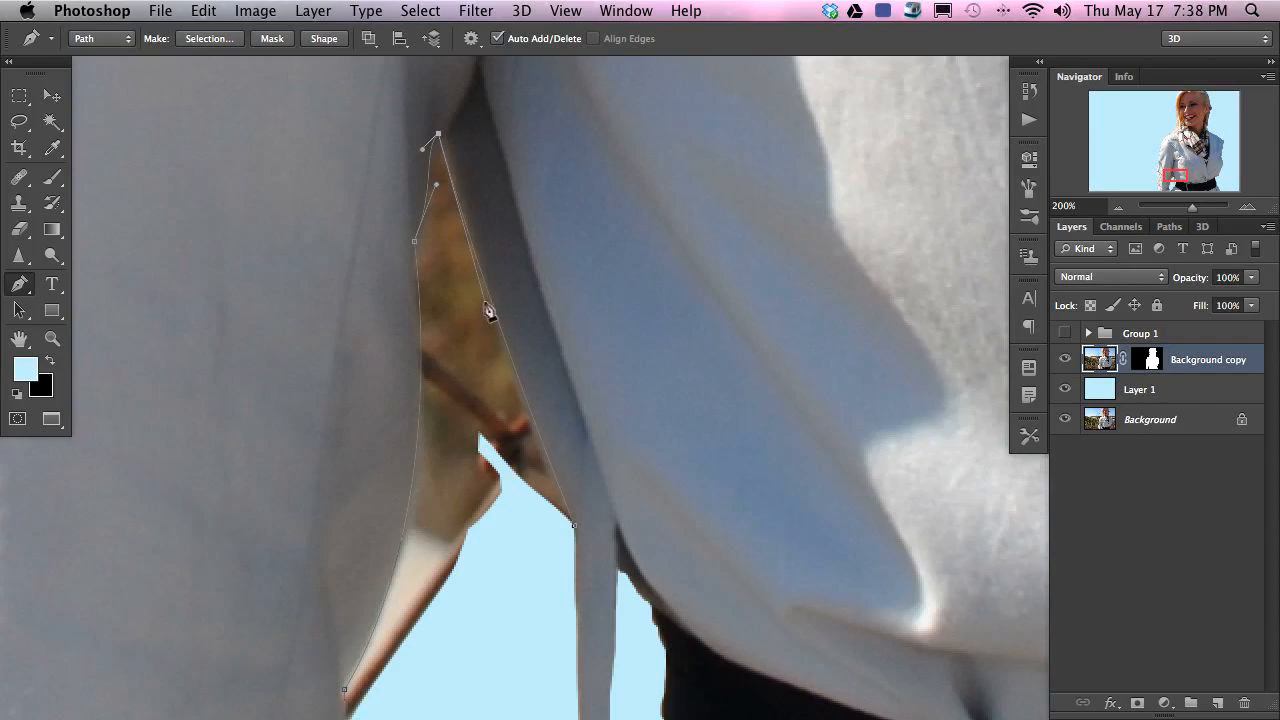
pyautogui.moveTo(441, 137); pyautogui.dragTo(446, 134)
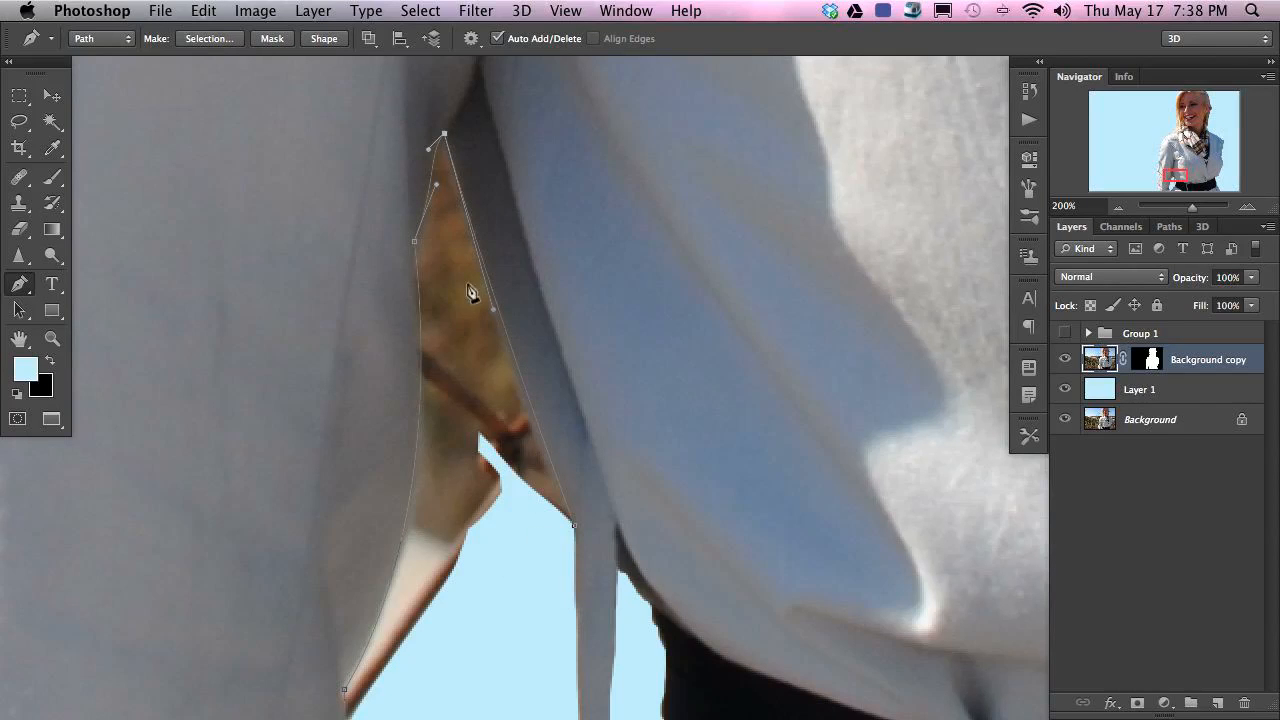
pyautogui.moveTo(476, 588); pyautogui.dragTo(472, 384)
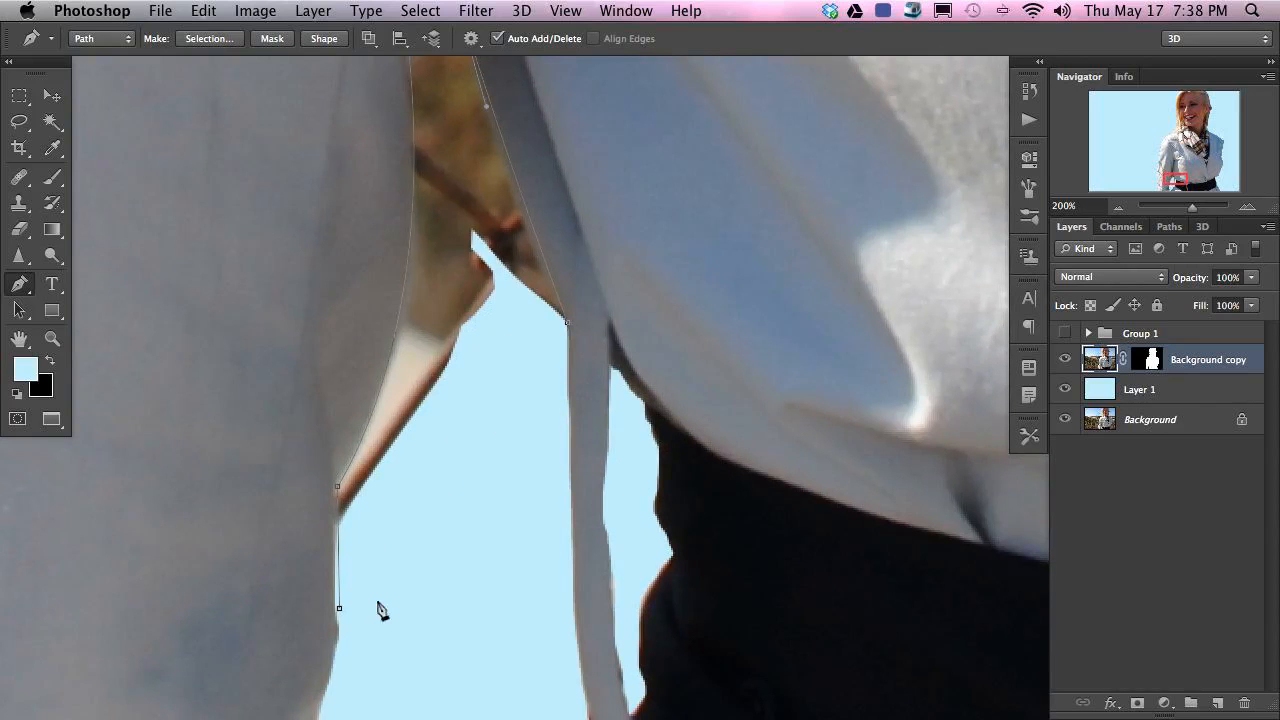
pyautogui.moveTo(450, 338); pyautogui.dragTo(479, 531)
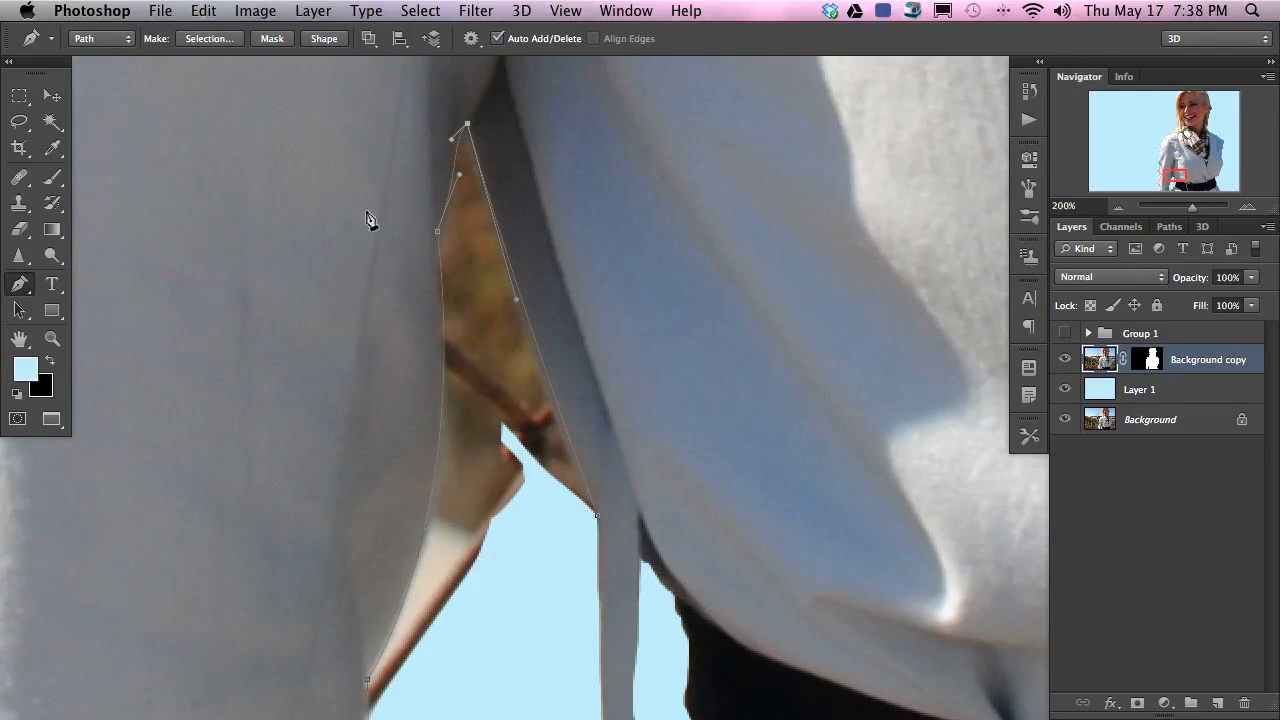
pyautogui.moveTo(438, 234); pyautogui.dragTo(434, 236)
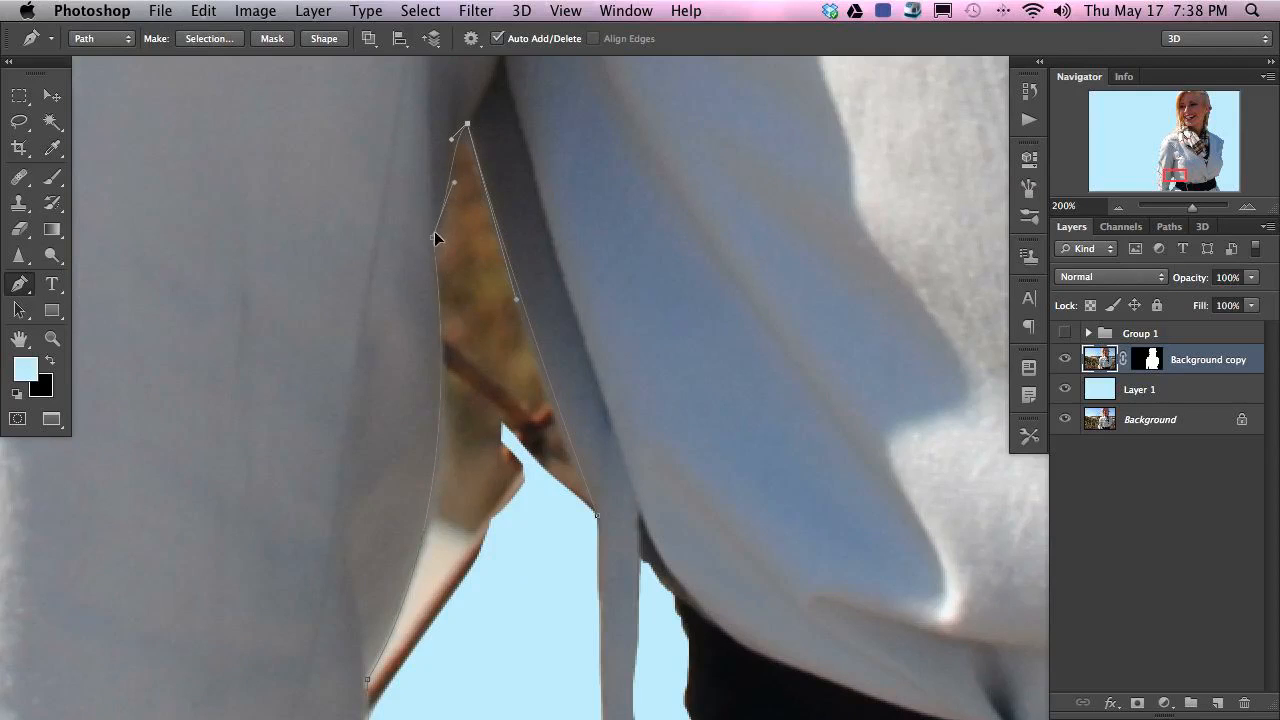
# - Add a curved anchor in the sky-blue area and close the pen path at its starting point beside the strap
pyautogui.moveTo(442, 546); pyautogui.dragTo(433, 341)
pyautogui.moveTo(394, 621); pyautogui.dragTo(414, 620)
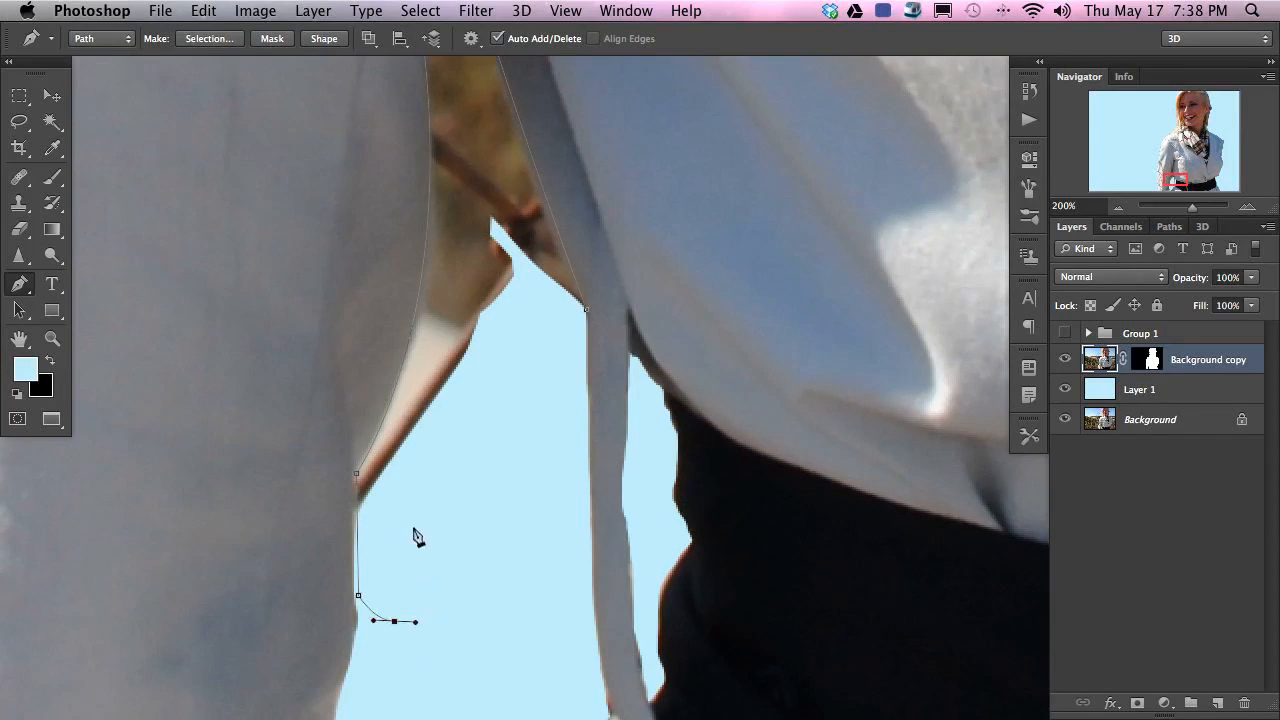
pyautogui.click(586, 310)
pyautogui.scroll(5, 520, 420)
pyautogui.scroll(-3, 450, 400)
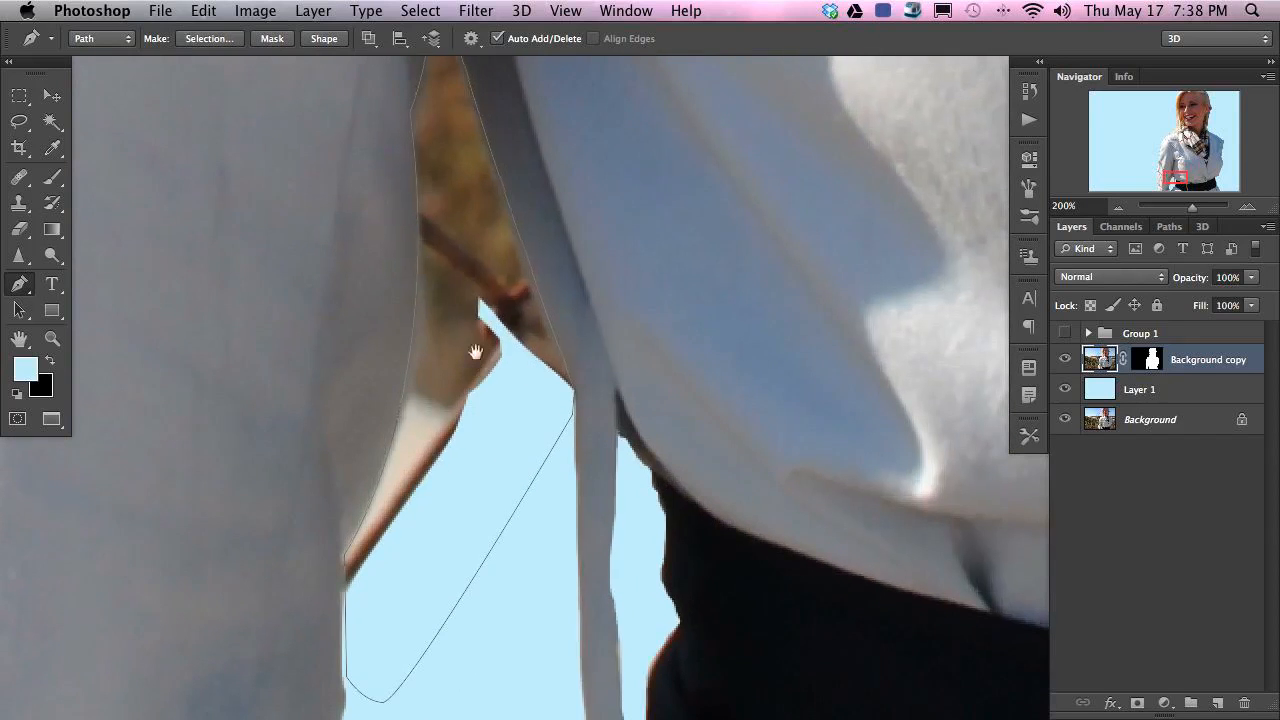
# - Convert the path to a new anti-aliased selection with feather radius 0, fill it with black in the layer mask, and deselect
pyautogui.rightClick(460, 257)
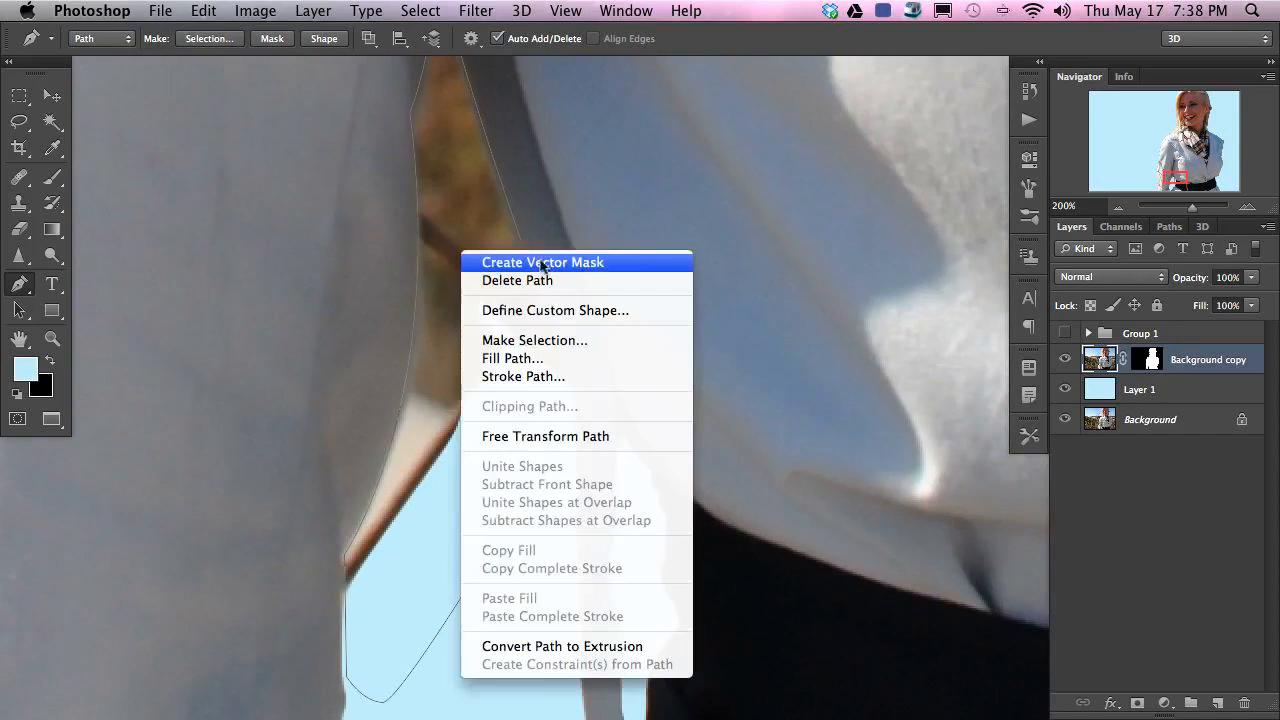
pyautogui.click(580, 342)
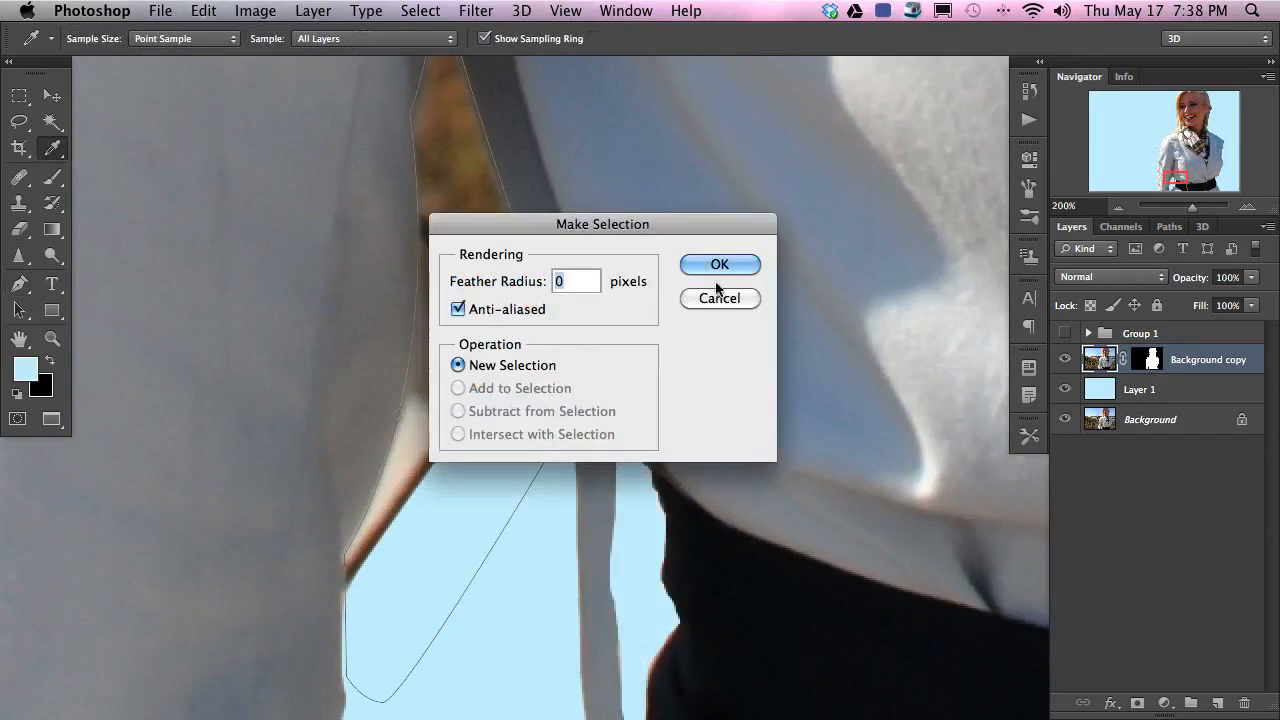
pyautogui.click(724, 266)
pyautogui.click(1145, 362)
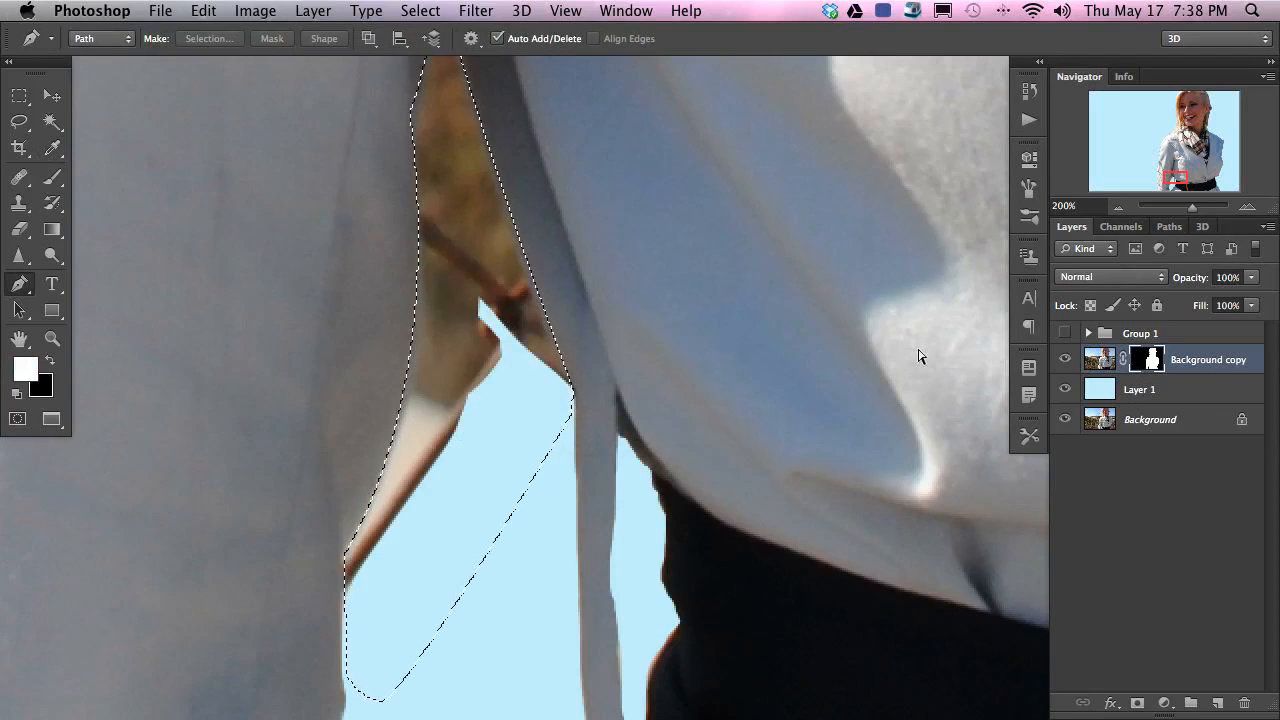
pyautogui.press('BackSpace')
pyautogui.press('super+d')
# - Lasso the clipped strip along the lower sleeve's bottom edge, fill it with white in the layer mask, and deselect
pyautogui.moveTo(589, 316); pyautogui.dragTo(618, 440)
pyautogui.press('super+minus')
pyautogui.press('super+minus')
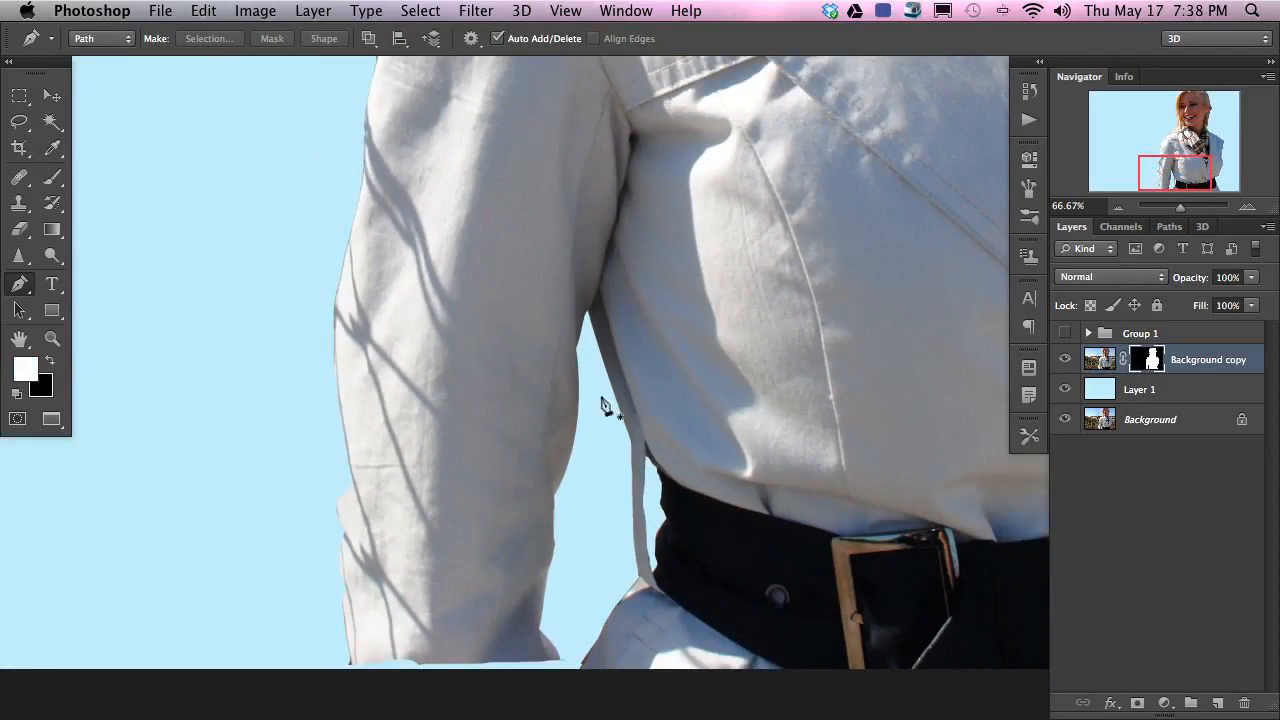
pyautogui.press('super+equal')
pyautogui.press('super+equal')
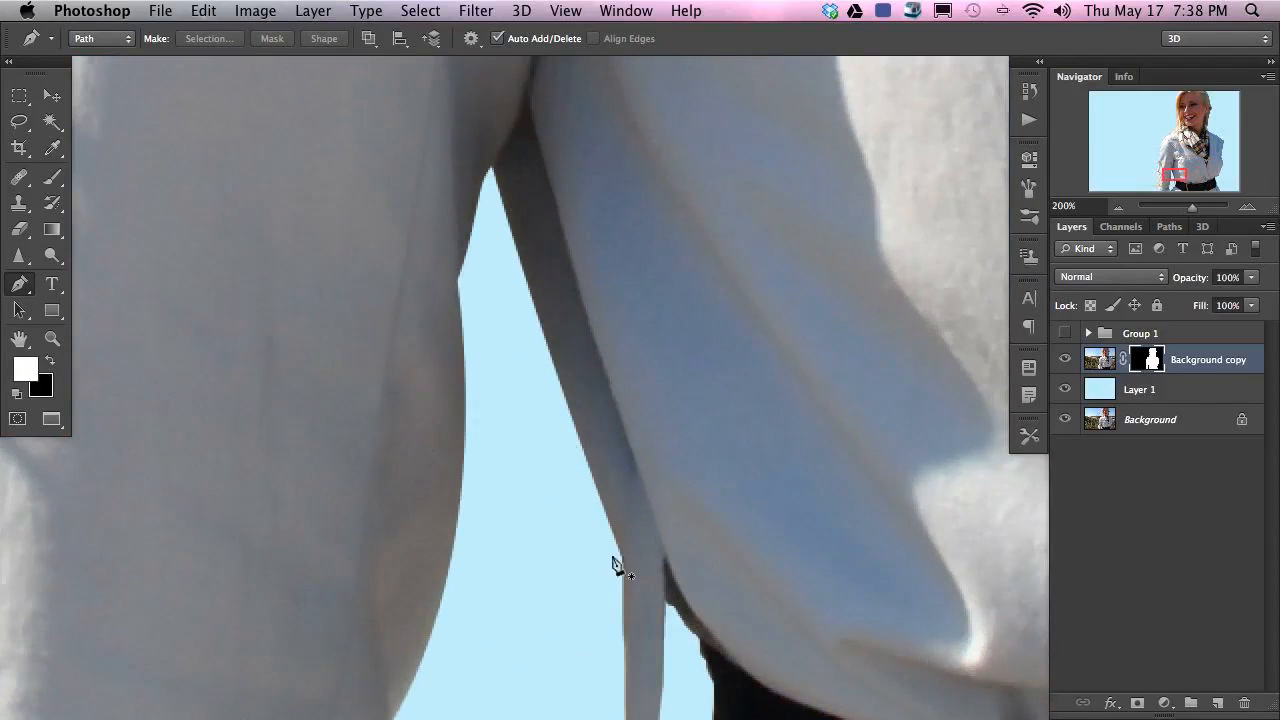
pyautogui.press('super+minus')
pyautogui.moveTo(491, 643); pyautogui.dragTo(667, 340)
pyautogui.moveTo(368, 494); pyautogui.dragTo(732, 459)
pyautogui.moveTo(460, 512); pyautogui.dragTo(580, 523)
pyautogui.press('l')
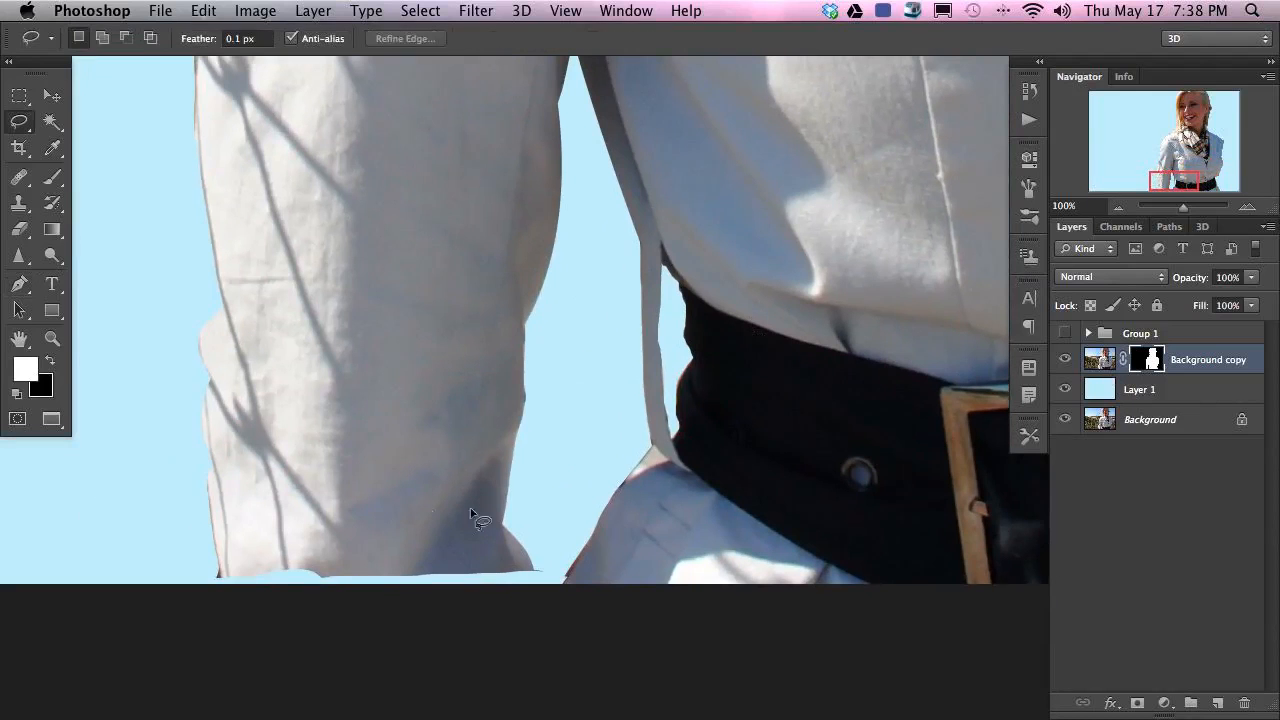
pyautogui.moveTo(230, 565)
pyautogui.mouseDown()
pyautogui.moveTo(229, 594)
pyautogui.moveTo(389, 629)
pyautogui.moveTo(549, 614)
pyautogui.moveTo(538, 577)
pyautogui.moveTo(407, 487)
pyautogui.mouseUp()
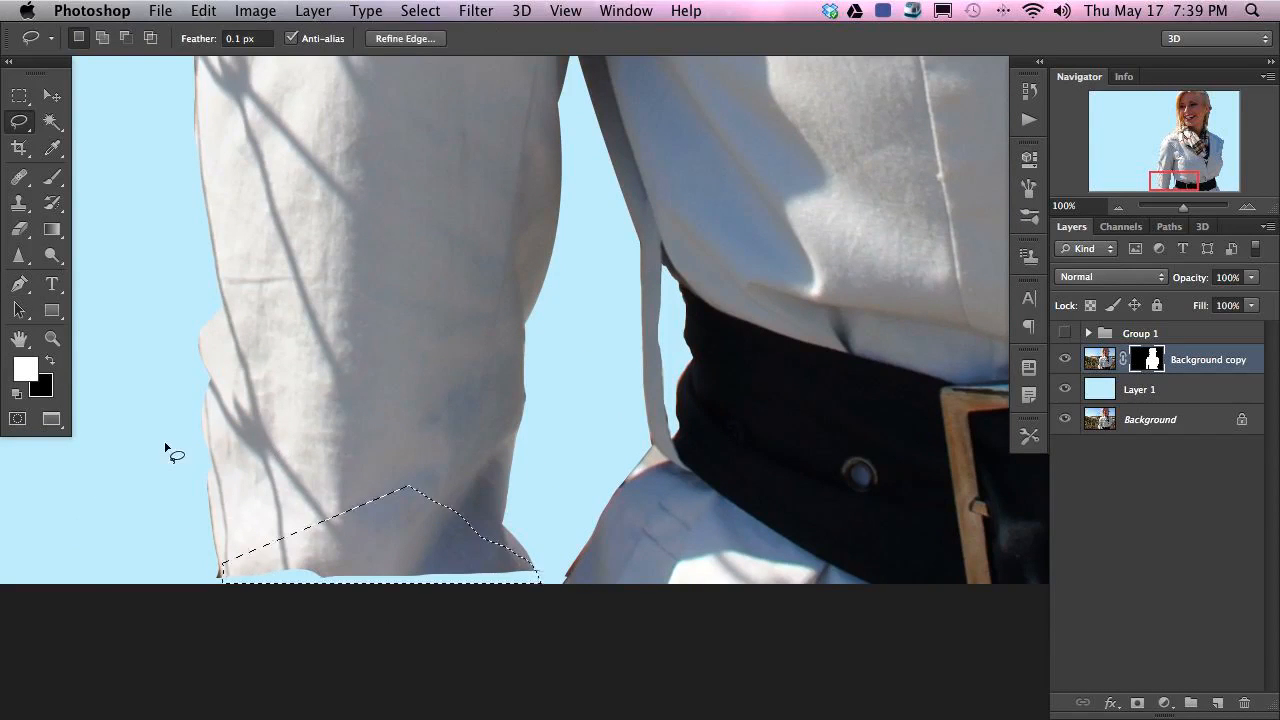
pyautogui.click(305, 448)
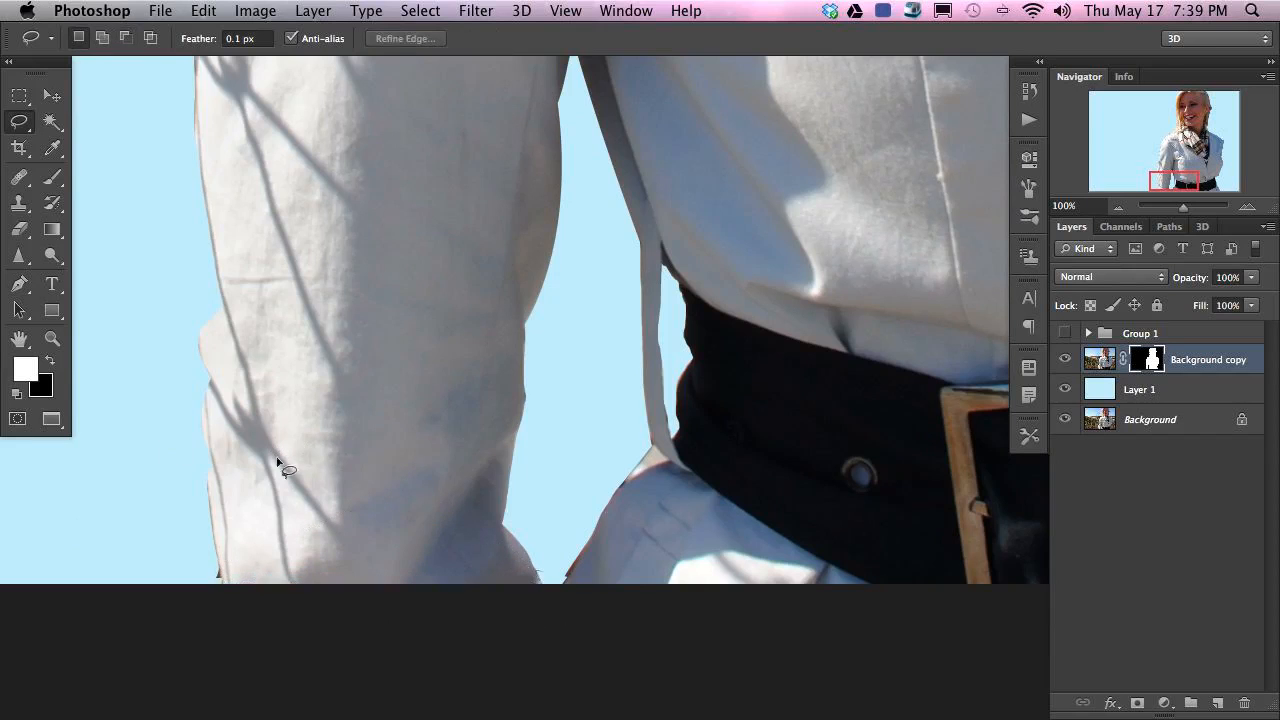
# - Compare the sleeve's outer edge with the Background copy layer mask switched off and on
pyautogui.moveTo(207, 416); pyautogui.dragTo(321, 588)
pyautogui.moveTo(407, 466)
pyautogui.mouseDown()
pyautogui.moveTo(643, 449)
pyautogui.moveTo(284, 537)
pyautogui.mouseUp()
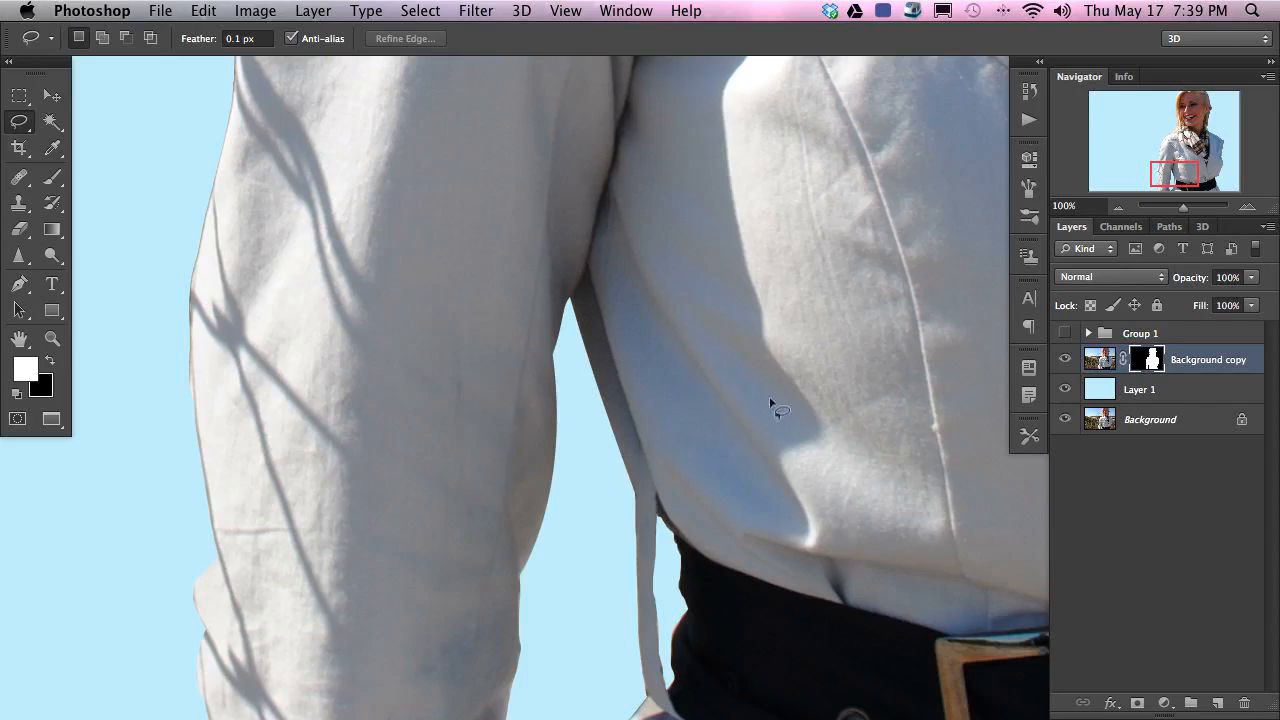
pyautogui.moveTo(251, 413); pyautogui.dragTo(426, 289)
pyautogui.moveTo(386, 343); pyautogui.dragTo(491, 403)
pyautogui.moveTo(642, 471); pyautogui.dragTo(715, 350)
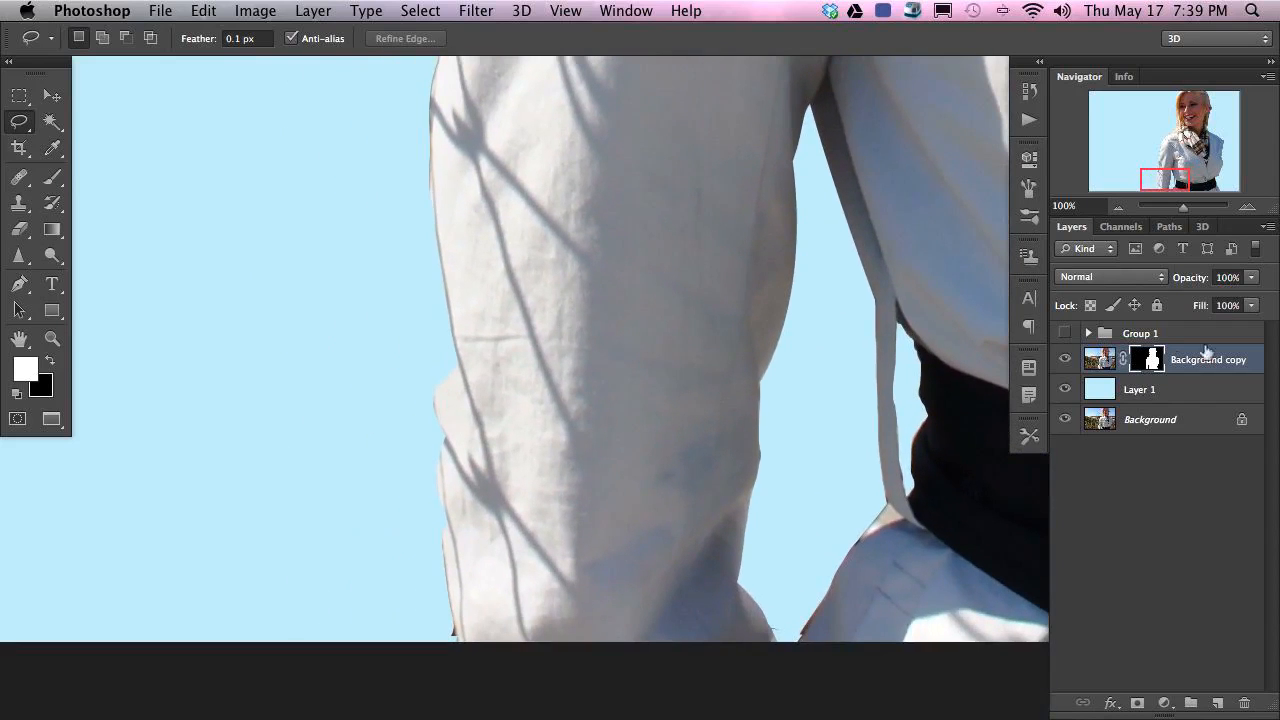
pyautogui.keyDown('shift'); pyautogui.click(1152, 364); pyautogui.keyUp('shift')
pyautogui.keyDown('shift'); pyautogui.click(1147, 366); pyautogui.keyUp('shift')
pyautogui.keyDown('shift'); pyautogui.click(1146, 367); pyautogui.keyUp('shift')
pyautogui.keyDown('shift'); pyautogui.click(1145, 366); pyautogui.keyUp('shift')
pyautogui.keyDown('shift'); pyautogui.click(1150, 362); pyautogui.keyUp('shift')
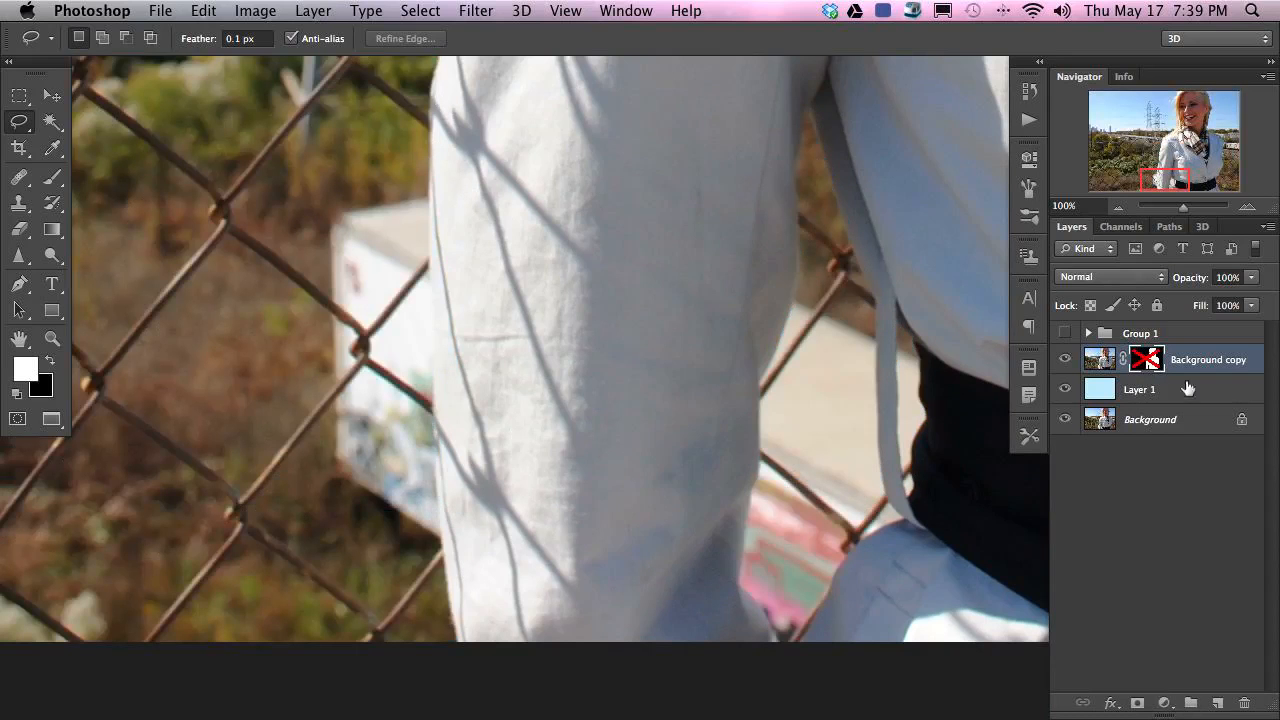
pyautogui.keyDown('shift'); pyautogui.click(1148, 364); pyautogui.keyUp('shift')
pyautogui.keyDown('shift'); pyautogui.click(1133, 364); pyautogui.keyUp('shift')
pyautogui.keyDown('shift'); pyautogui.click(1131, 364); pyautogui.keyUp('shift')
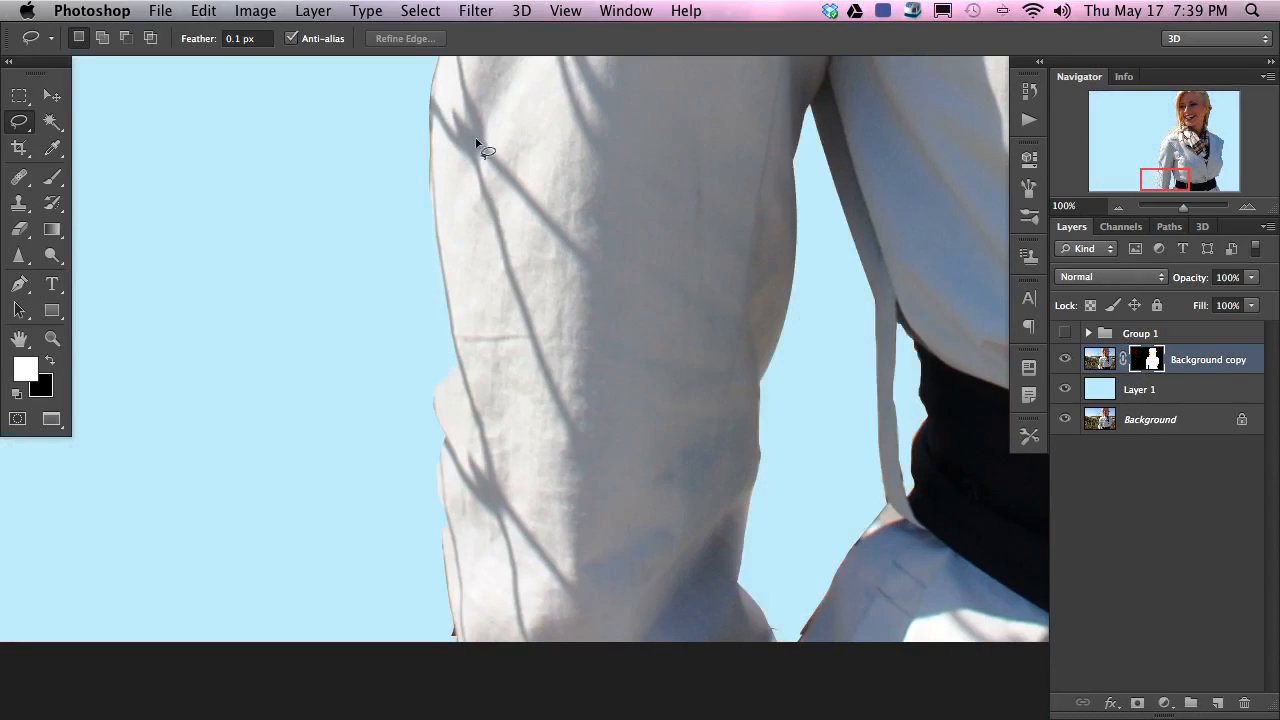
# - Draw a curved pen path along the clipped outer edge of the sleeve, from the elbow shadow to near the cuff
pyautogui.moveTo(441, 157); pyautogui.dragTo(438, 223)
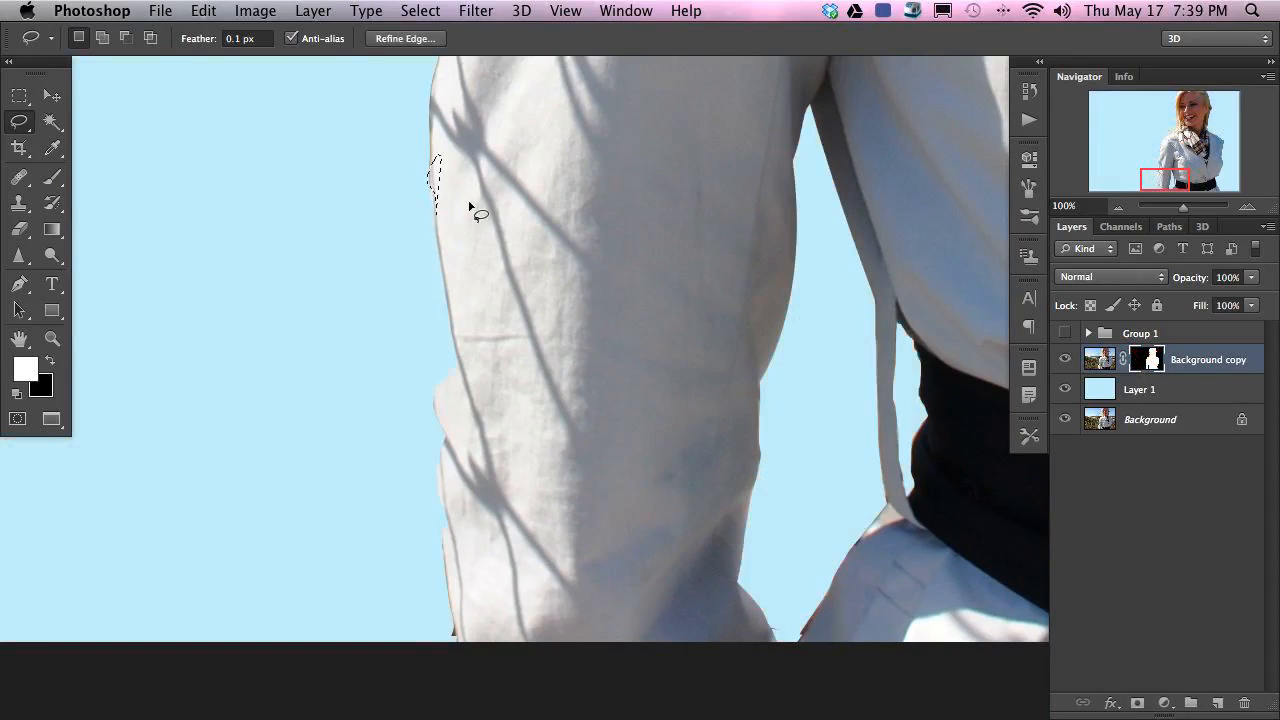
pyautogui.click(459, 218)
pyautogui.press('p')
pyautogui.moveTo(440, 125); pyautogui.dragTo(431, 198)
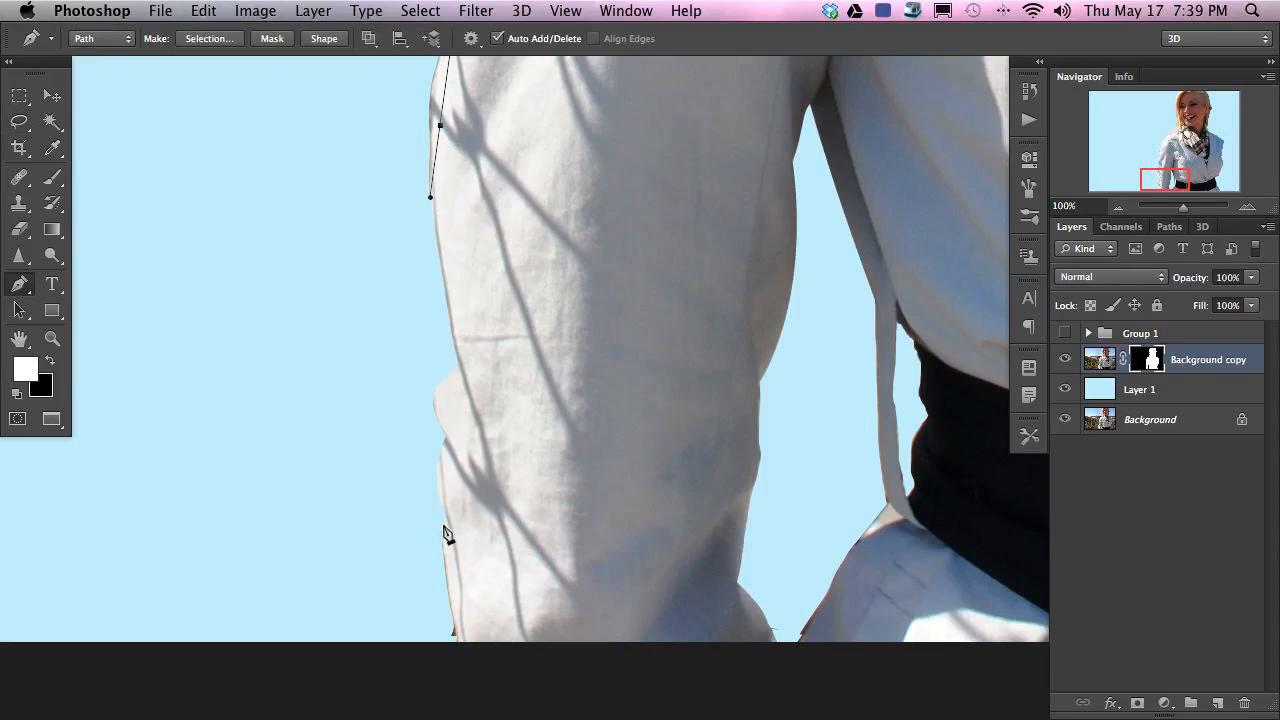
pyautogui.moveTo(443, 561); pyautogui.dragTo(458, 632)
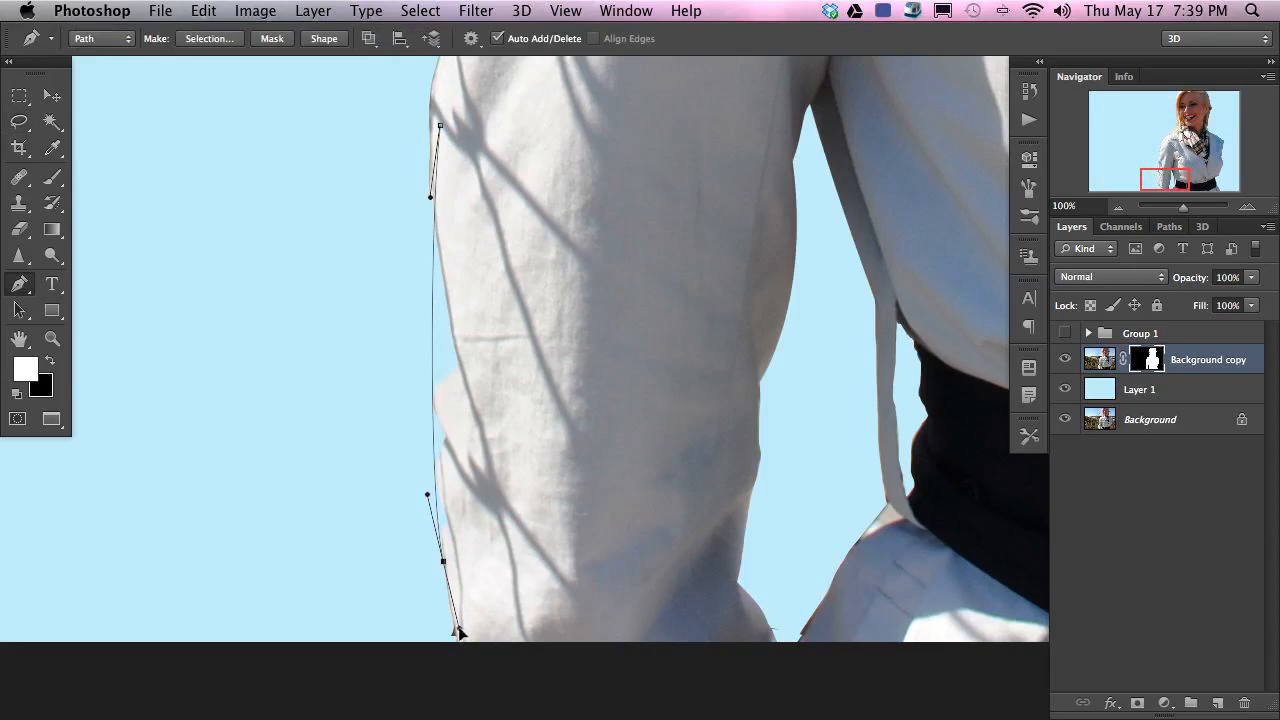
# - Close the sleeve path, convert it to a selection, fill it with white in the layer mask, and deselect
pyautogui.rightClick(516, 209)
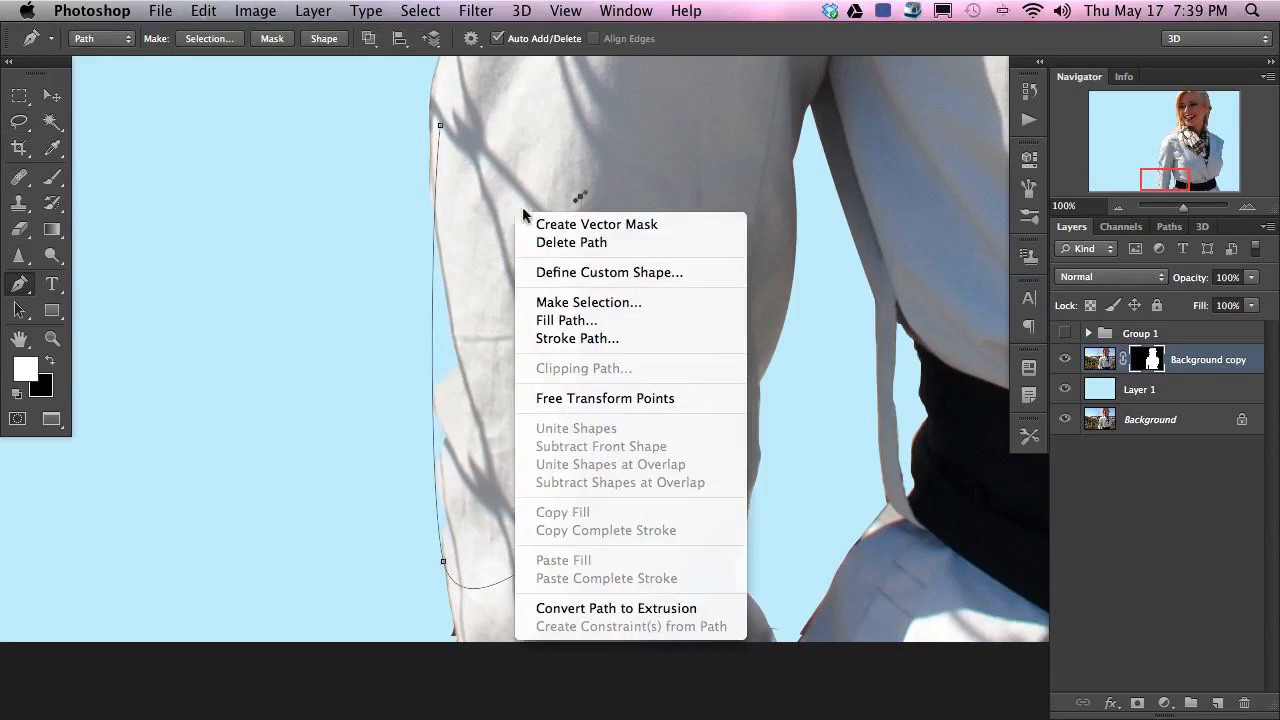
pyautogui.click(605, 311)
pyautogui.click(725, 265)
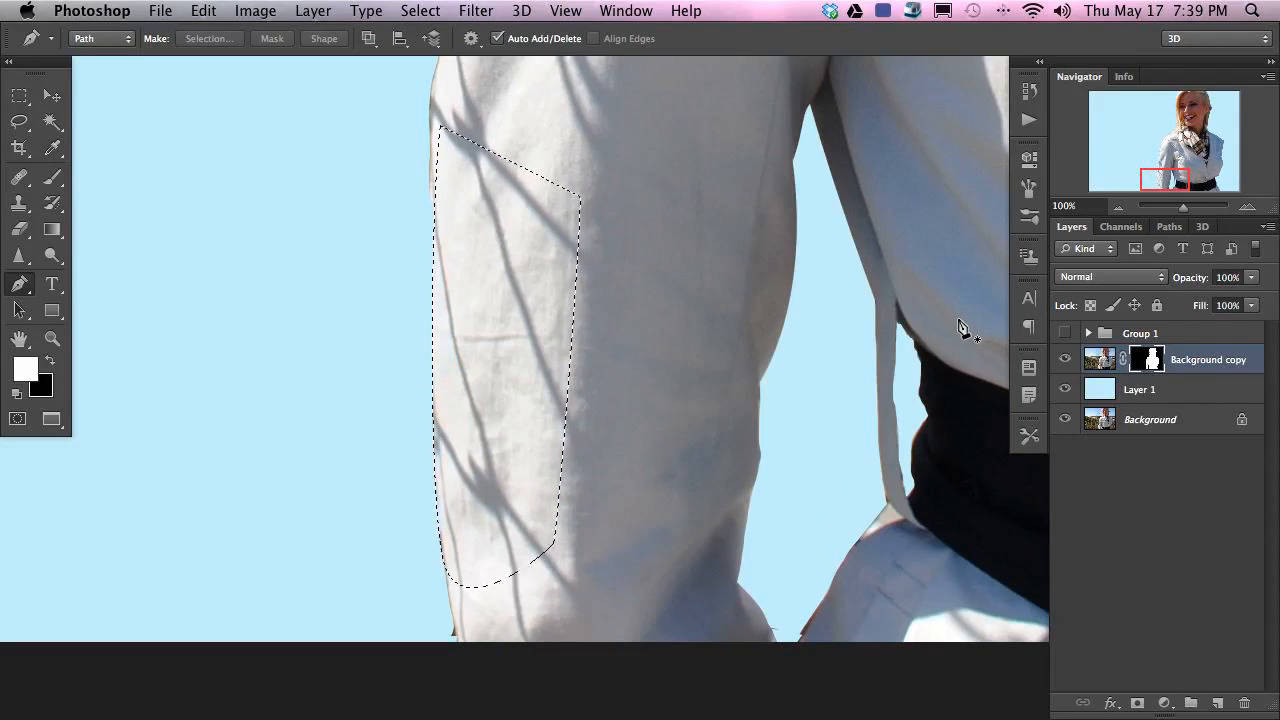
pyautogui.press('super+d')
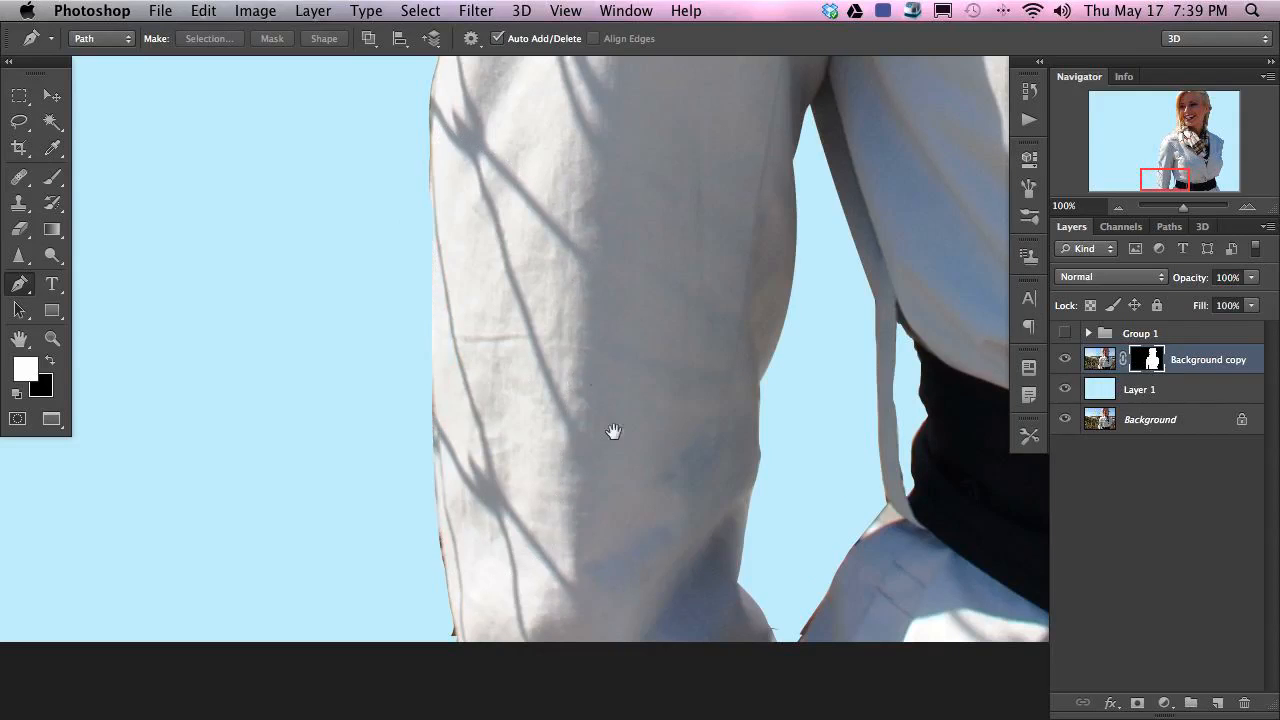
# - Lasso the clipped notch in the hair at the top of the head, fill it with white in the mask, and deselect
pyautogui.moveTo(608, 295); pyautogui.dragTo(502, 484)
pyautogui.press('super+minus')
pyautogui.press('super+minus')
pyautogui.press('super+minus')
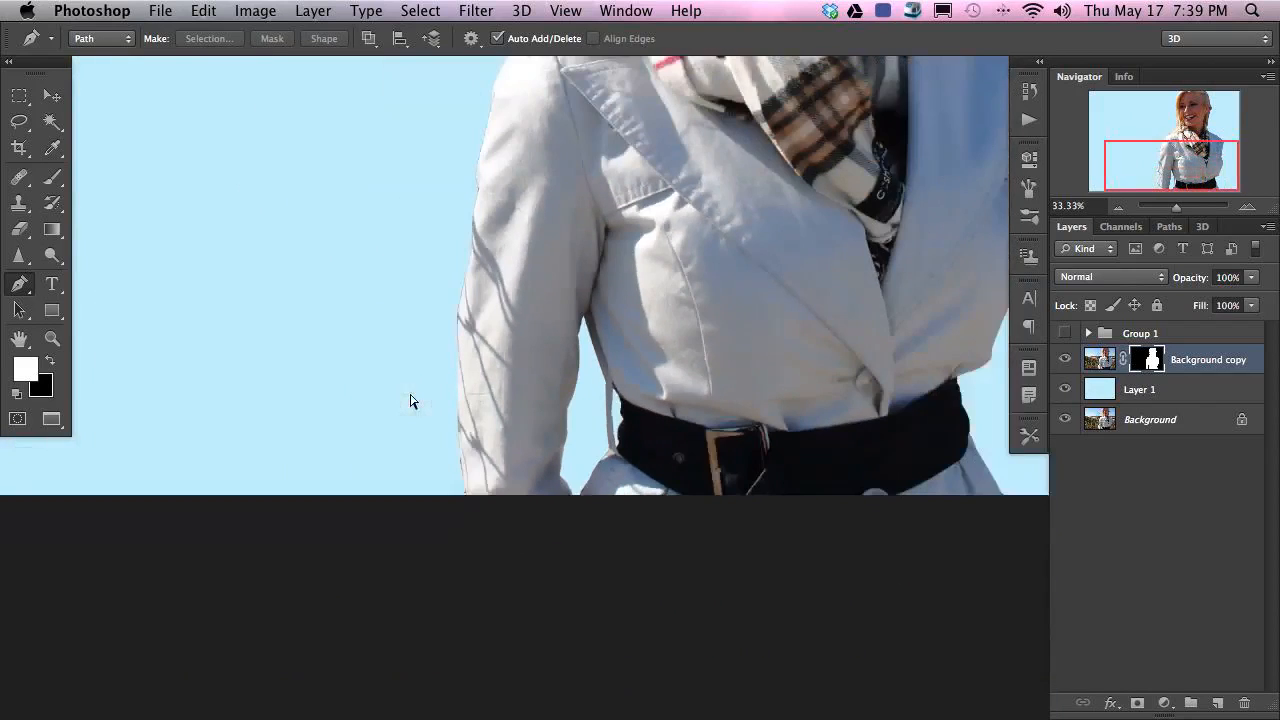
pyautogui.moveTo(640, 375); pyautogui.dragTo(543, 675)
pyautogui.moveTo(530, 385); pyautogui.dragTo(509, 635)
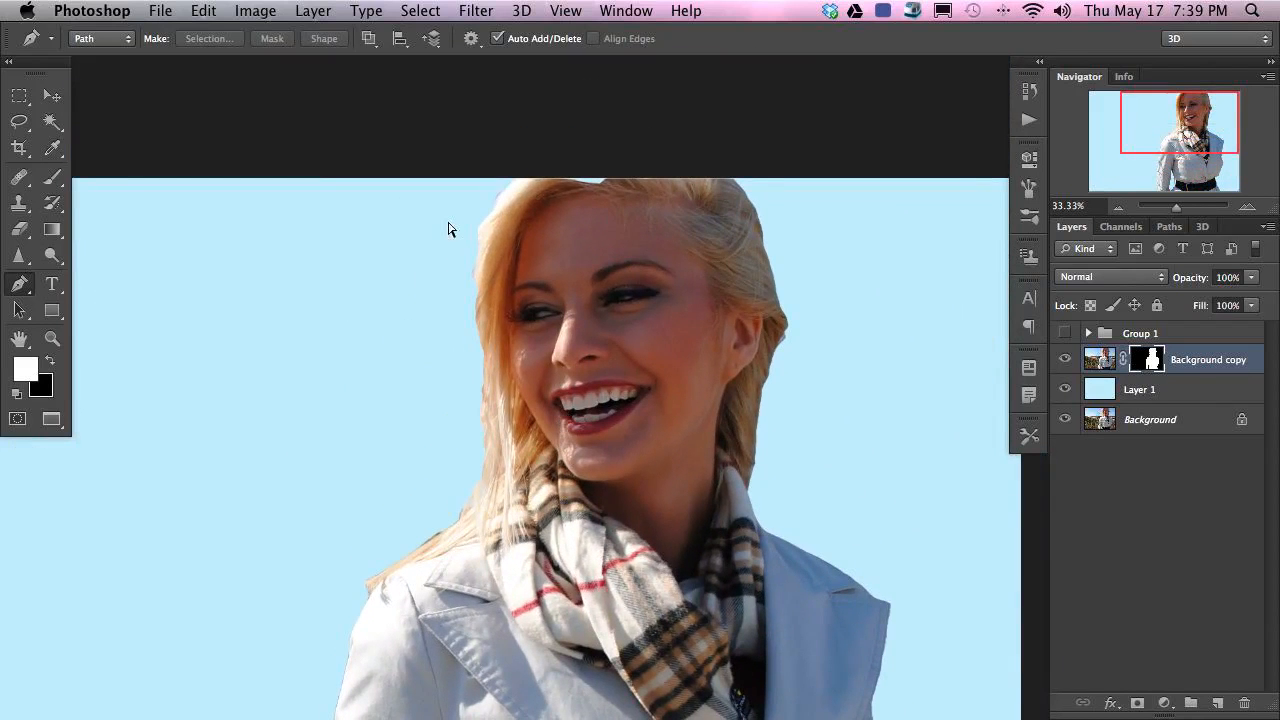
pyautogui.press('super+plus')
pyautogui.press('super+plus')
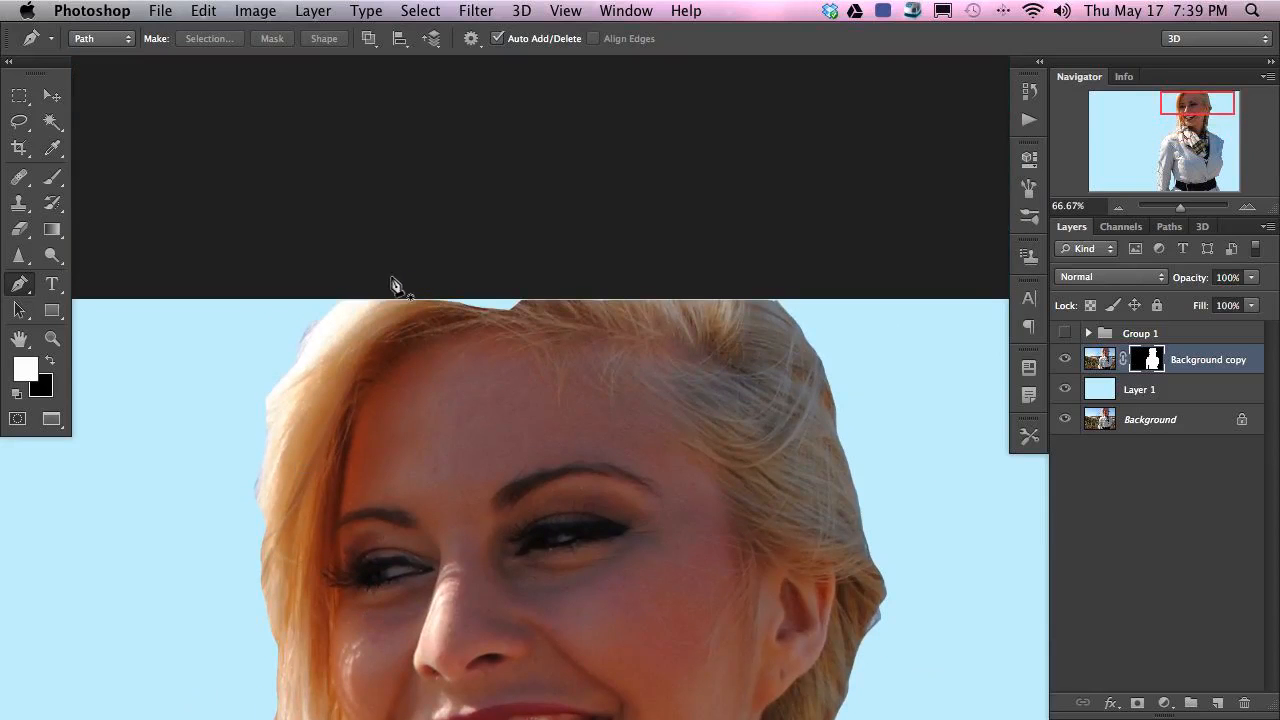
pyautogui.press('l')
pyautogui.moveTo(388, 283)
pyautogui.mouseDown()
pyautogui.moveTo(356, 293)
pyautogui.moveTo(447, 416)
pyautogui.moveTo(632, 406)
pyautogui.moveTo(710, 373)
pyautogui.moveTo(752, 337)
pyautogui.moveTo(774, 292)
pyautogui.moveTo(744, 229)
pyautogui.mouseUp()
pyautogui.press('alt')
pyautogui.hotkey('ctrl', 'd')
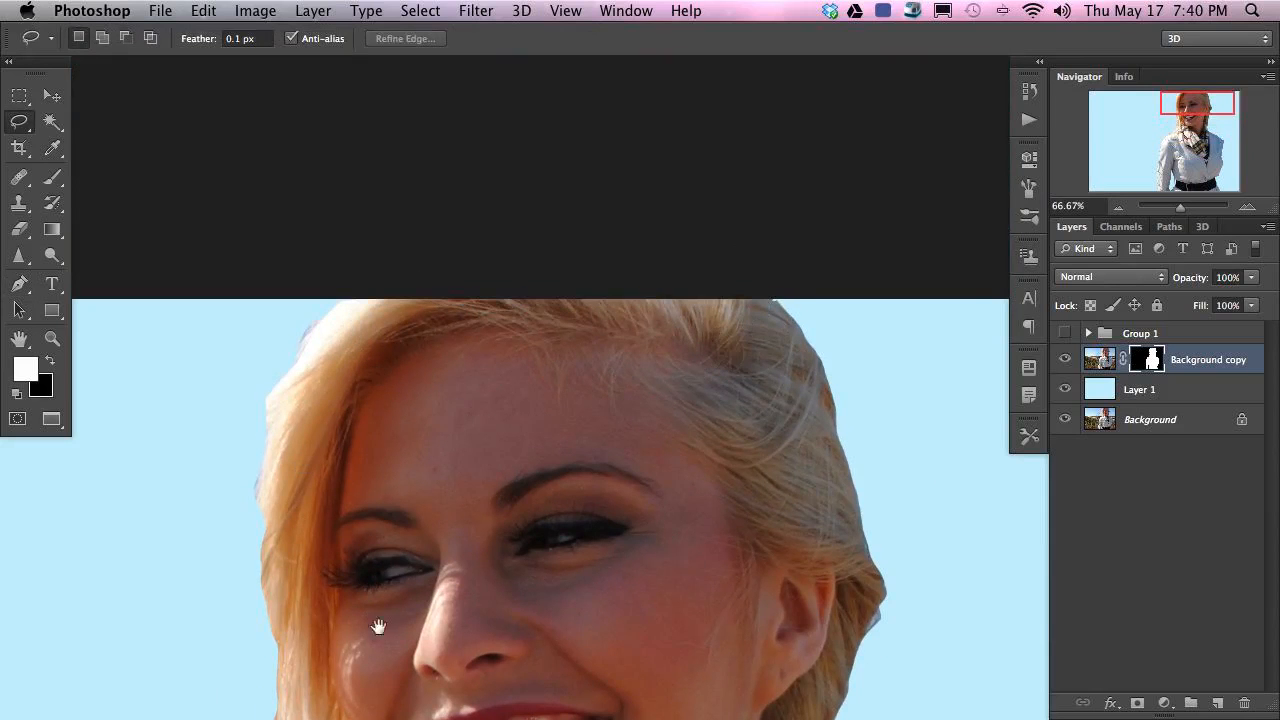
# - Examine the cutout's edges around the hair, scarf and coat collar
pyautogui.scroll(-5, 145, 508)
pyautogui.hscroll(-3, 145, 508)
pyautogui.press('super+minus')
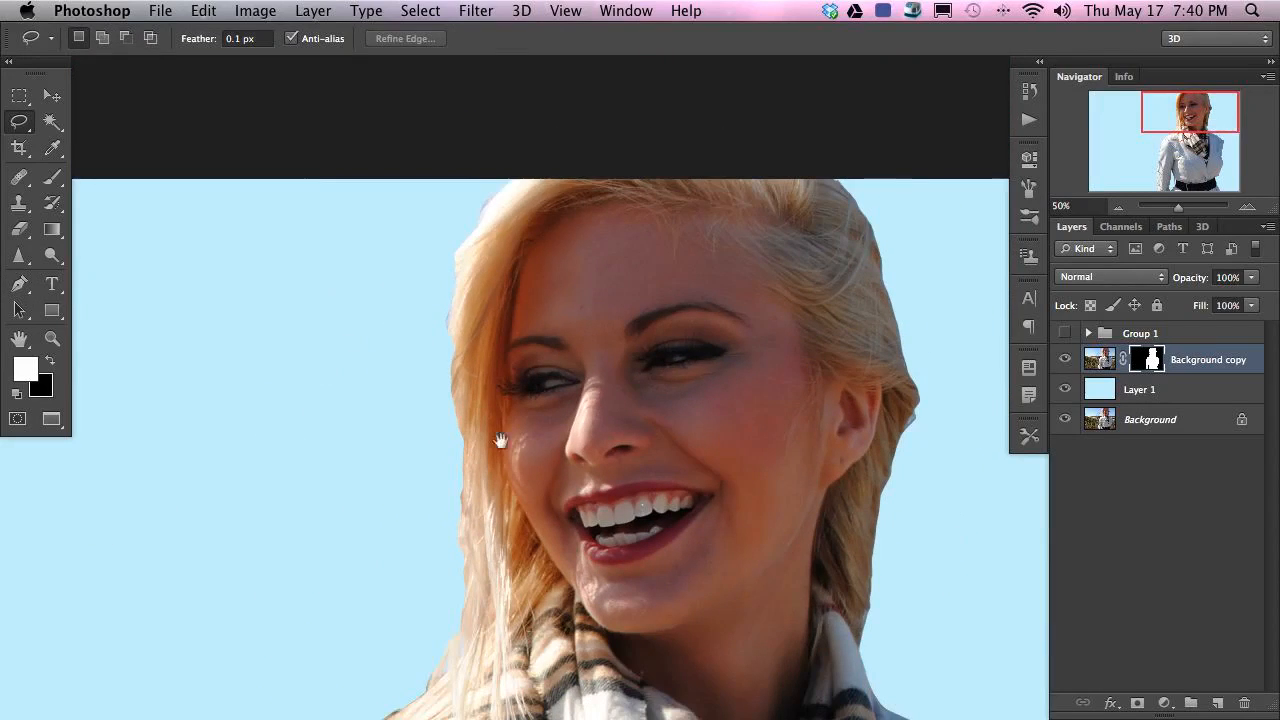
pyautogui.moveTo(522, 450); pyautogui.dragTo(413, 393)
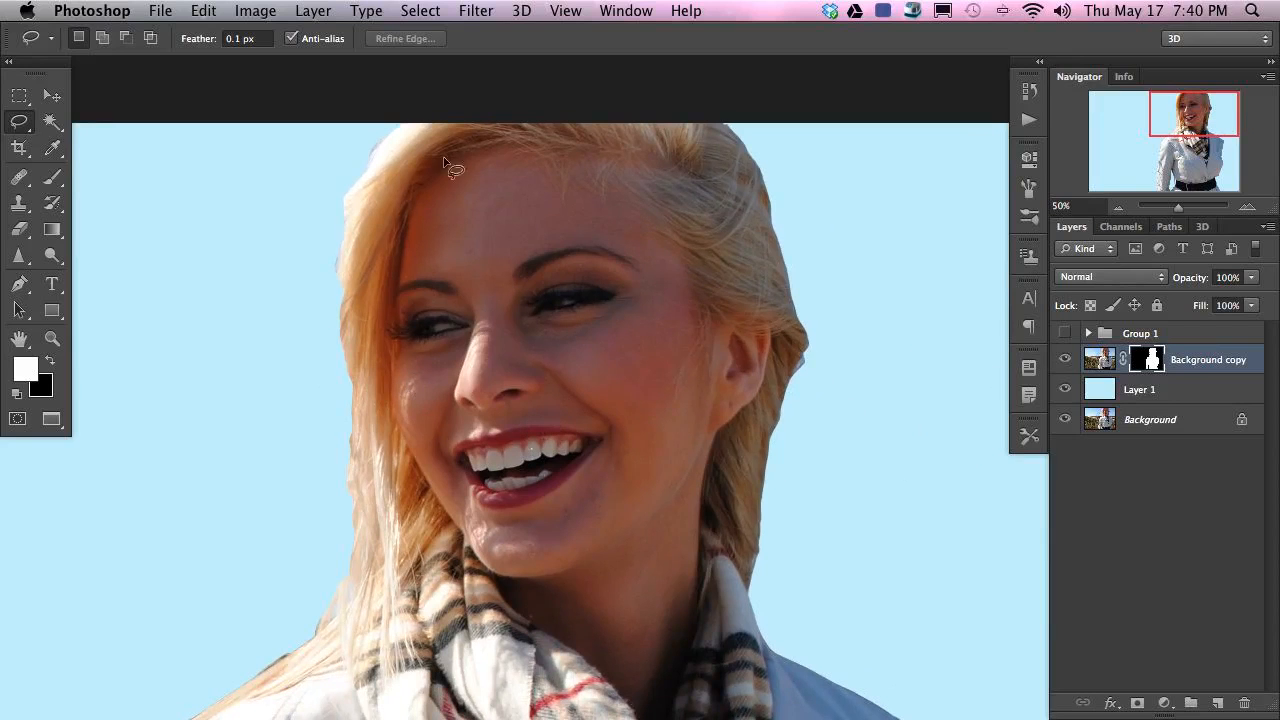
pyautogui.moveTo(672, 618); pyautogui.dragTo(654, 289)
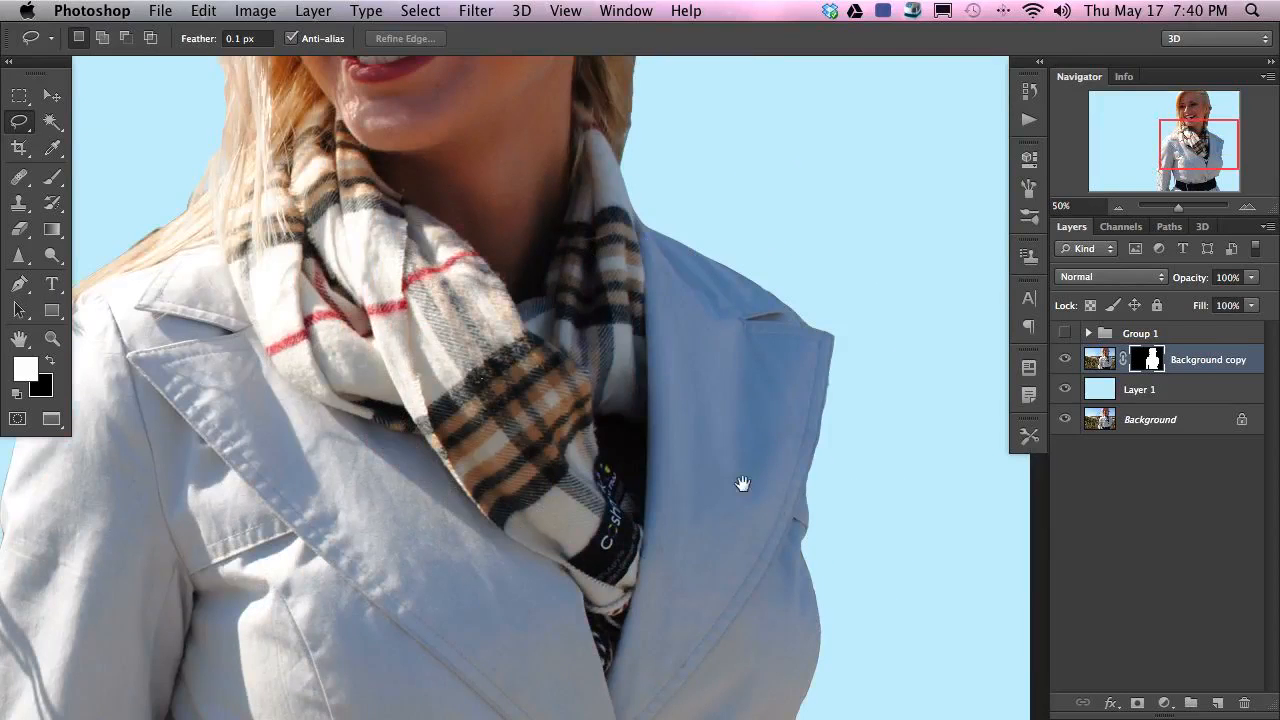
pyautogui.moveTo(494, 303); pyautogui.dragTo(564, 718)
pyautogui.moveTo(571, 577); pyautogui.dragTo(548, 553)
pyautogui.moveTo(598, 397); pyautogui.dragTo(604, 453)
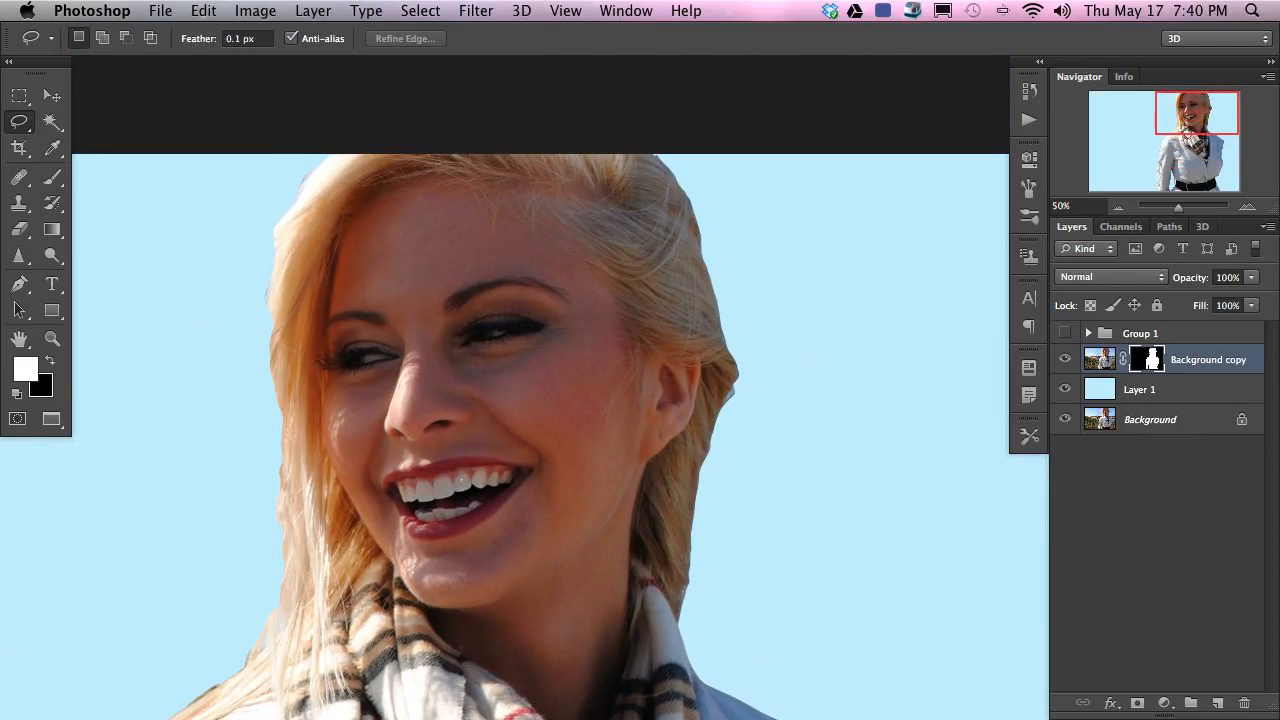
pyautogui.click(648, 682)
# - Compare the hair with and without the Background copy layer mask, leaving the mask disabled
pyautogui.keyDown('shift'); pyautogui.click(1149, 360); pyautogui.keyUp('shift')
pyautogui.keyDown('shift'); pyautogui.click(1152, 361); pyautogui.keyUp('shift')
pyautogui.keyDown('shift'); pyautogui.click(1145, 364); pyautogui.keyUp('shift')
pyautogui.keyDown('shift'); pyautogui.click(1144, 364); pyautogui.keyUp('shift')
pyautogui.keyDown('shift'); pyautogui.click(1145, 367); pyautogui.keyUp('shift')
pyautogui.keyDown('shift'); pyautogui.click(1146, 365); pyautogui.keyUp('shift')
pyautogui.keyDown('shift'); pyautogui.click(1146, 365); pyautogui.keyUp('shift')
pyautogui.keyDown('shift'); pyautogui.click(1146, 366); pyautogui.keyUp('shift')
pyautogui.keyDown('shift'); pyautogui.click(1145, 365); pyautogui.keyUp('shift')
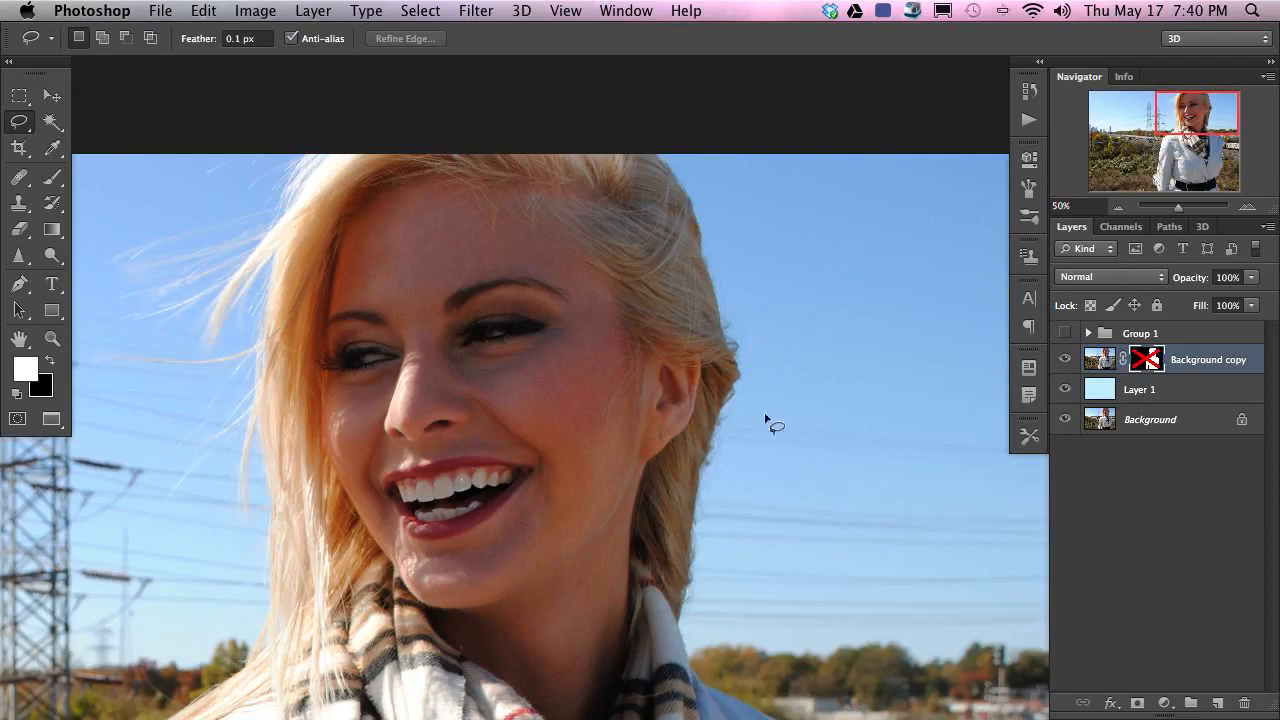
pyautogui.hscroll(3, 760, 349)
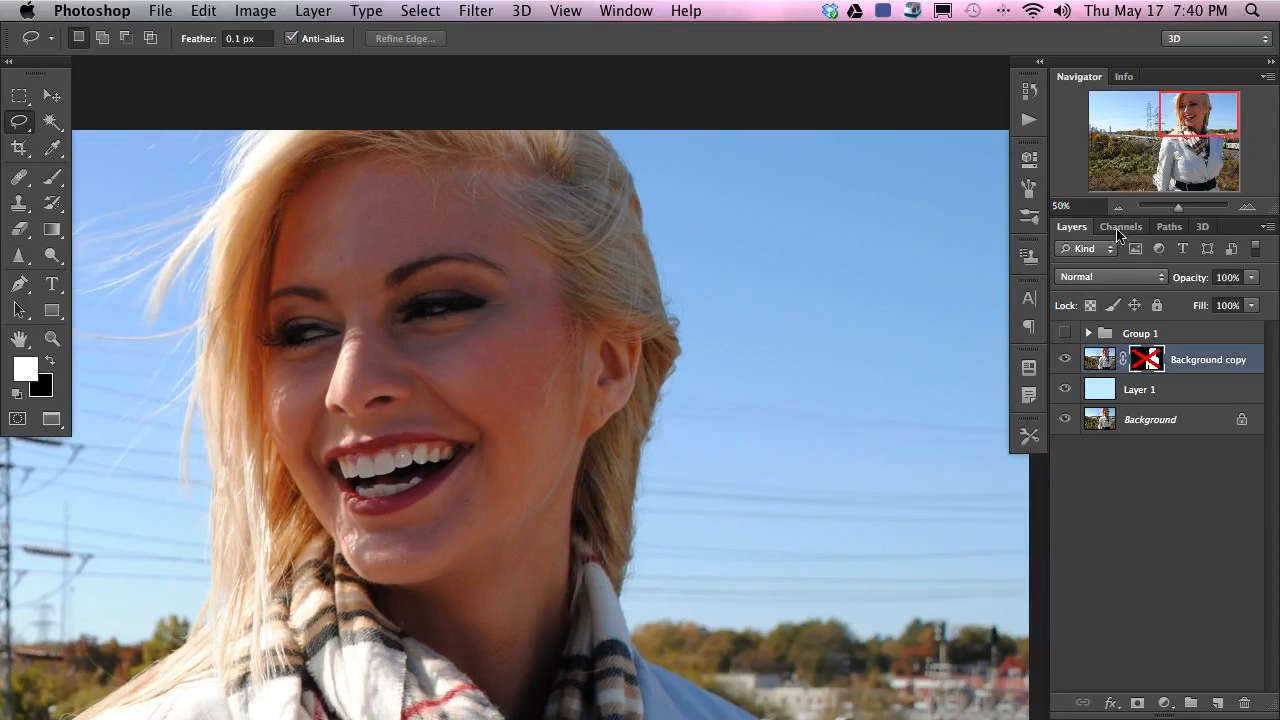
# - Compare the Red, Green and Blue channels for contrast between the hair and the sky
pyautogui.click(1120, 229)
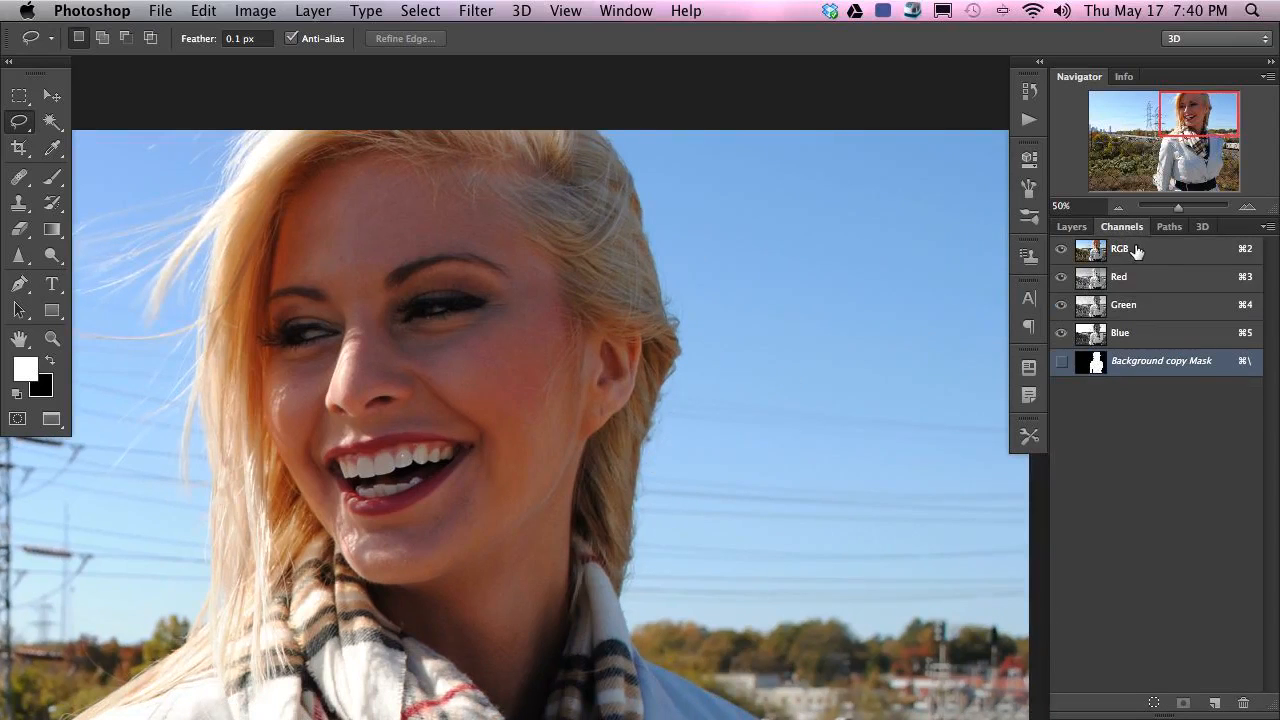
pyautogui.click(1140, 254)
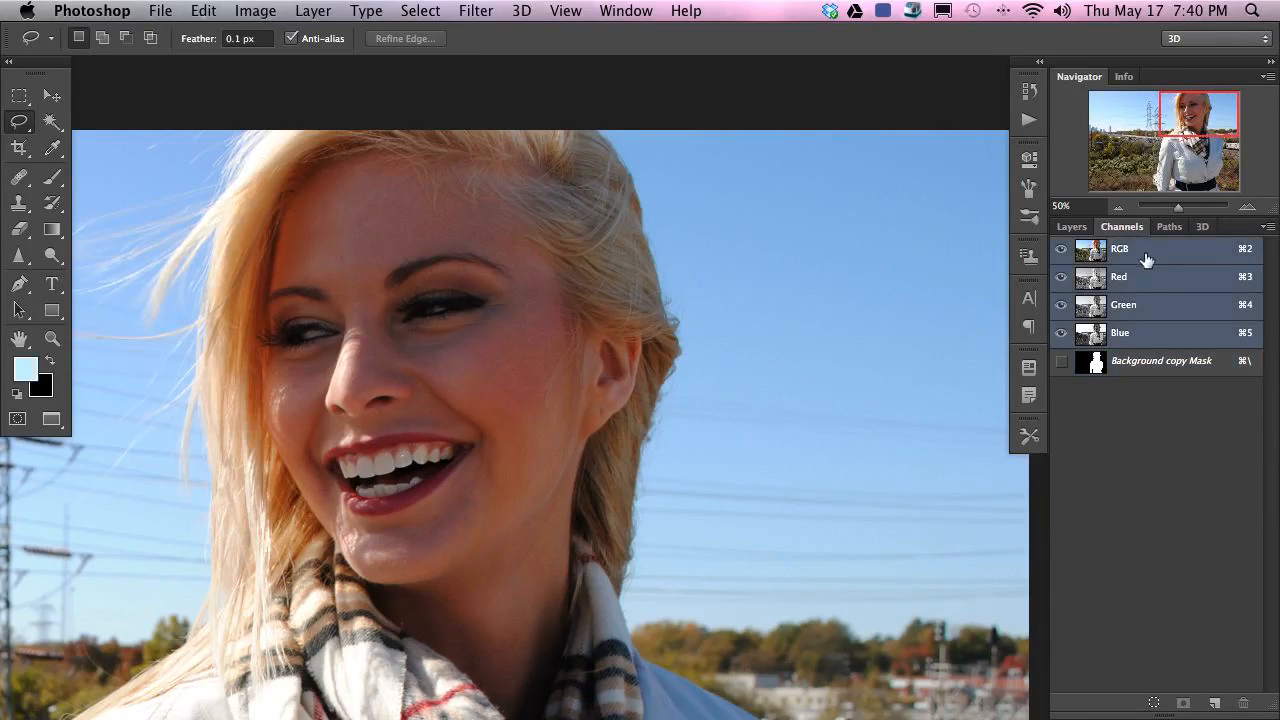
pyautogui.click(1150, 280)
pyautogui.click(1145, 308)
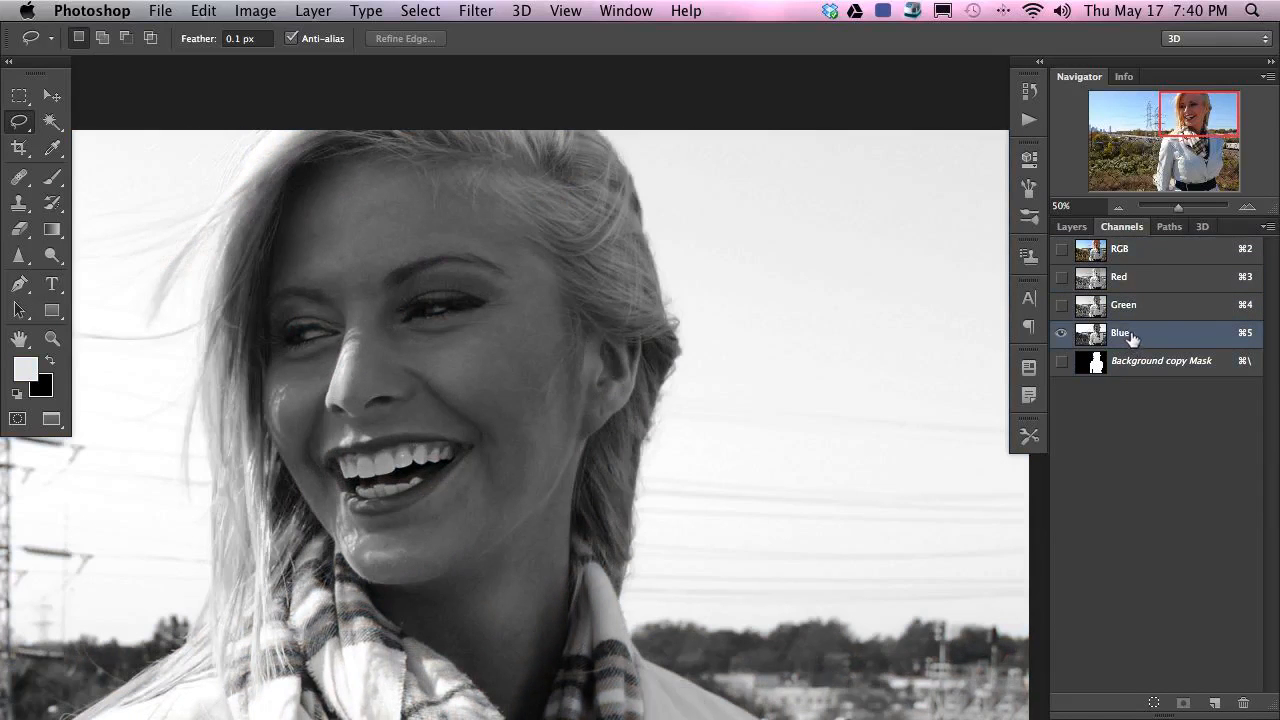
pyautogui.click(1143, 308)
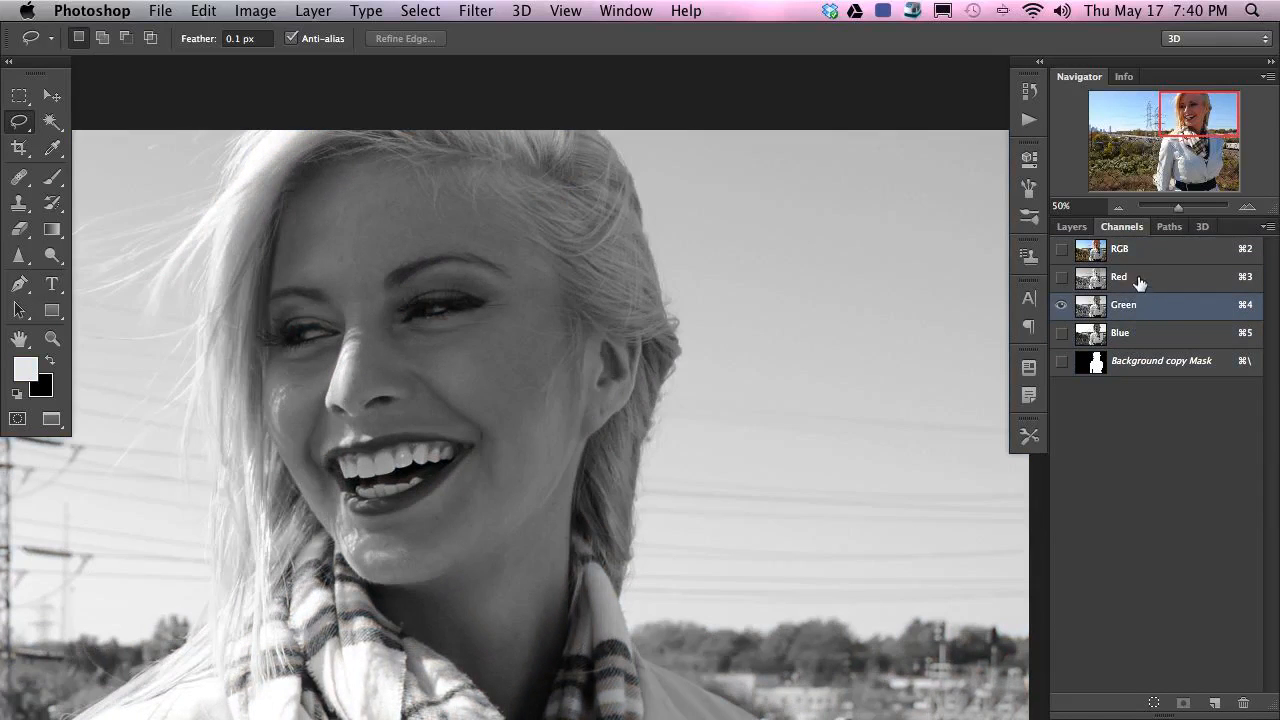
pyautogui.click(1142, 281)
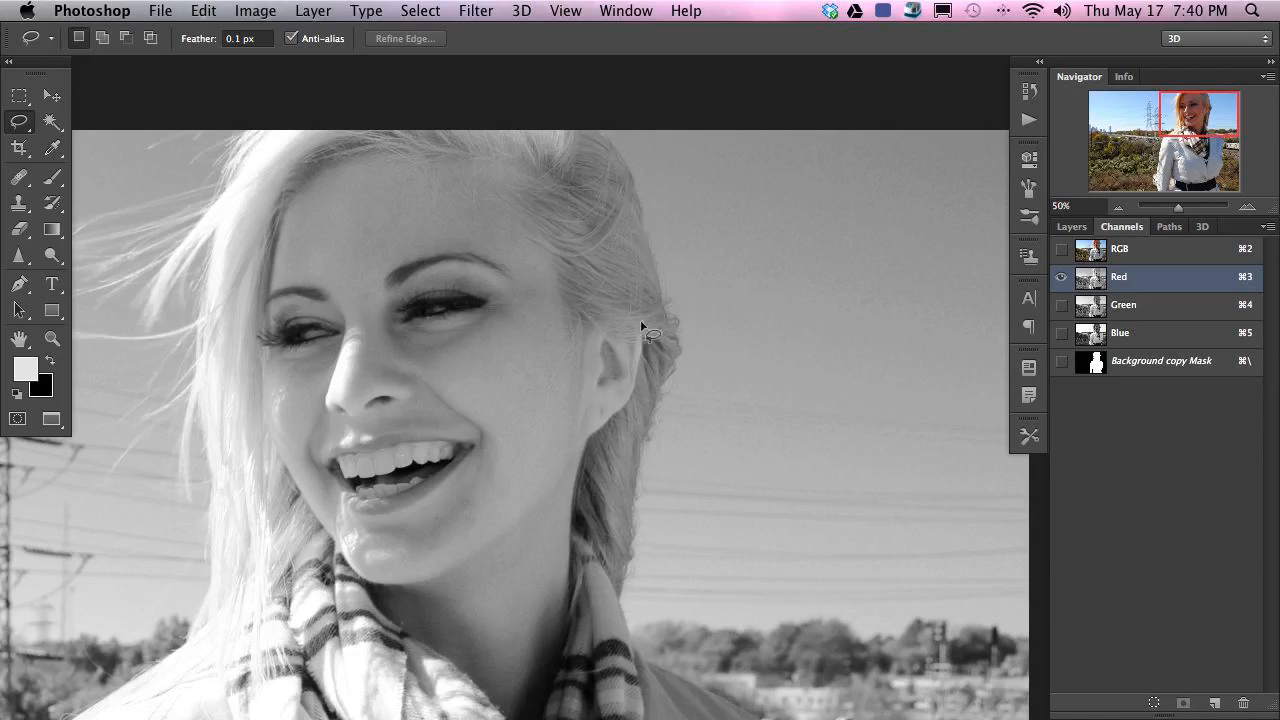
pyautogui.click(1133, 312)
pyautogui.click(1129, 334)
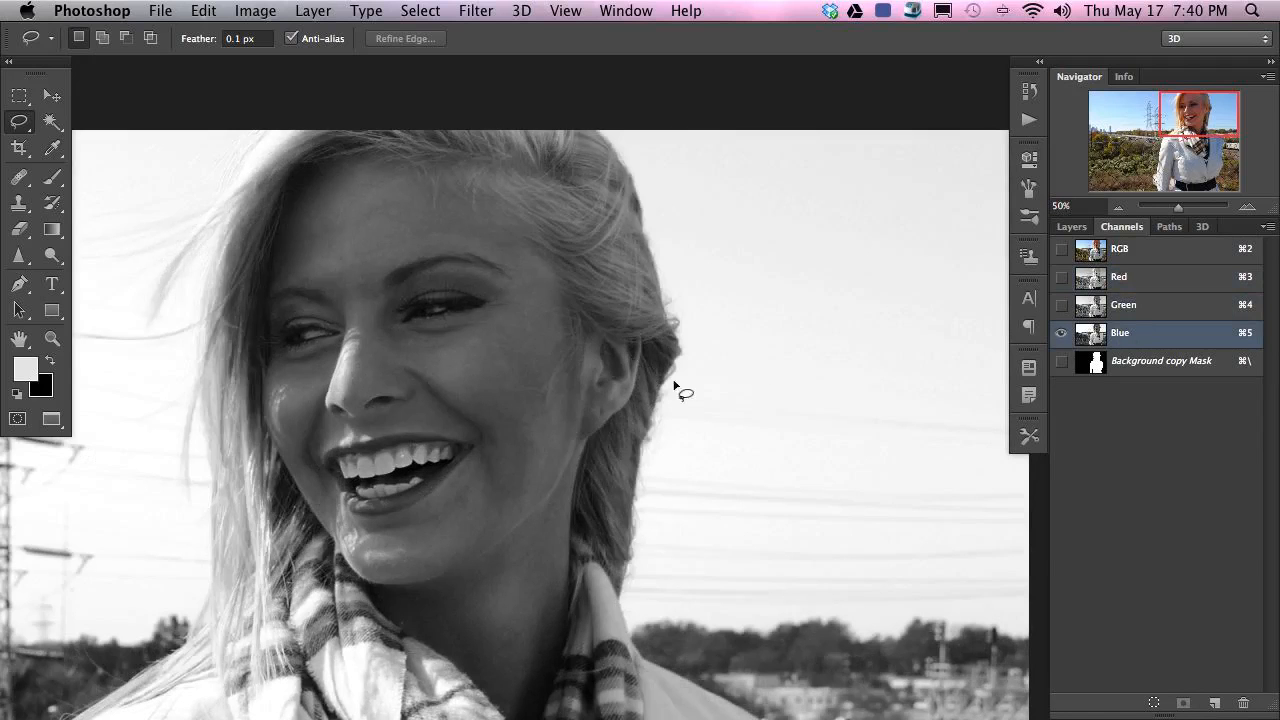
pyautogui.click(1141, 278)
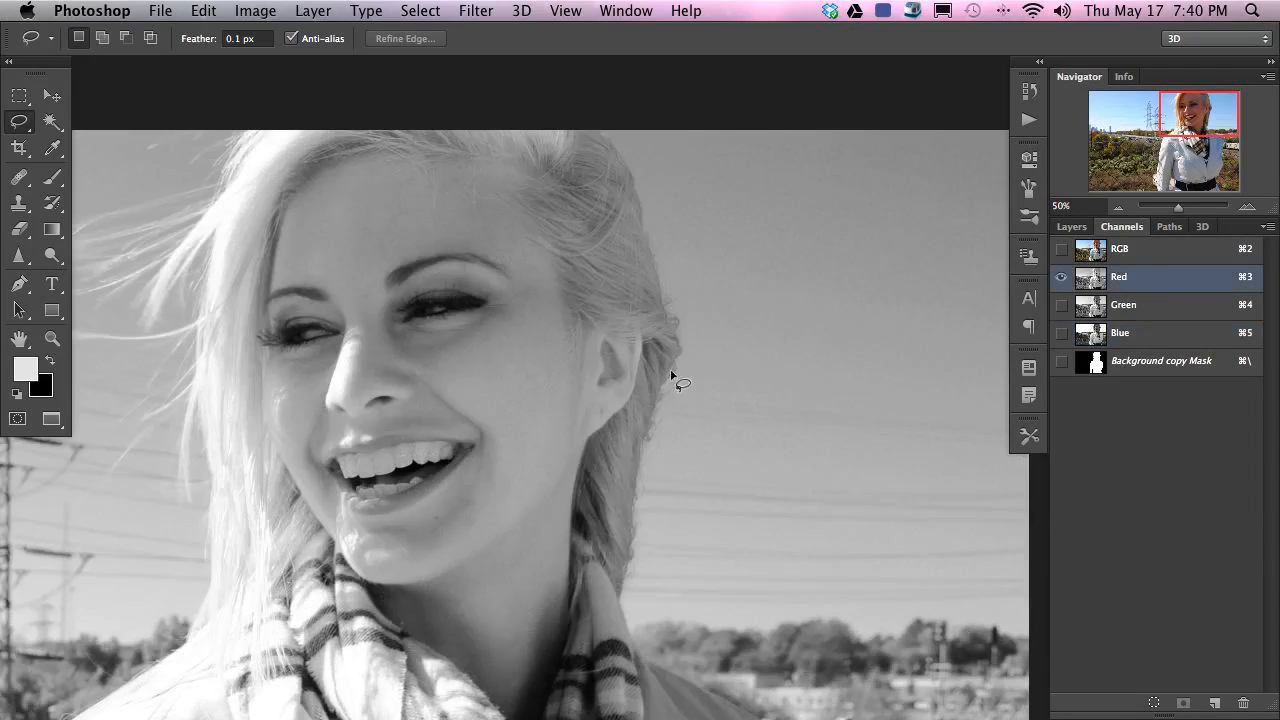
pyautogui.click(1125, 304)
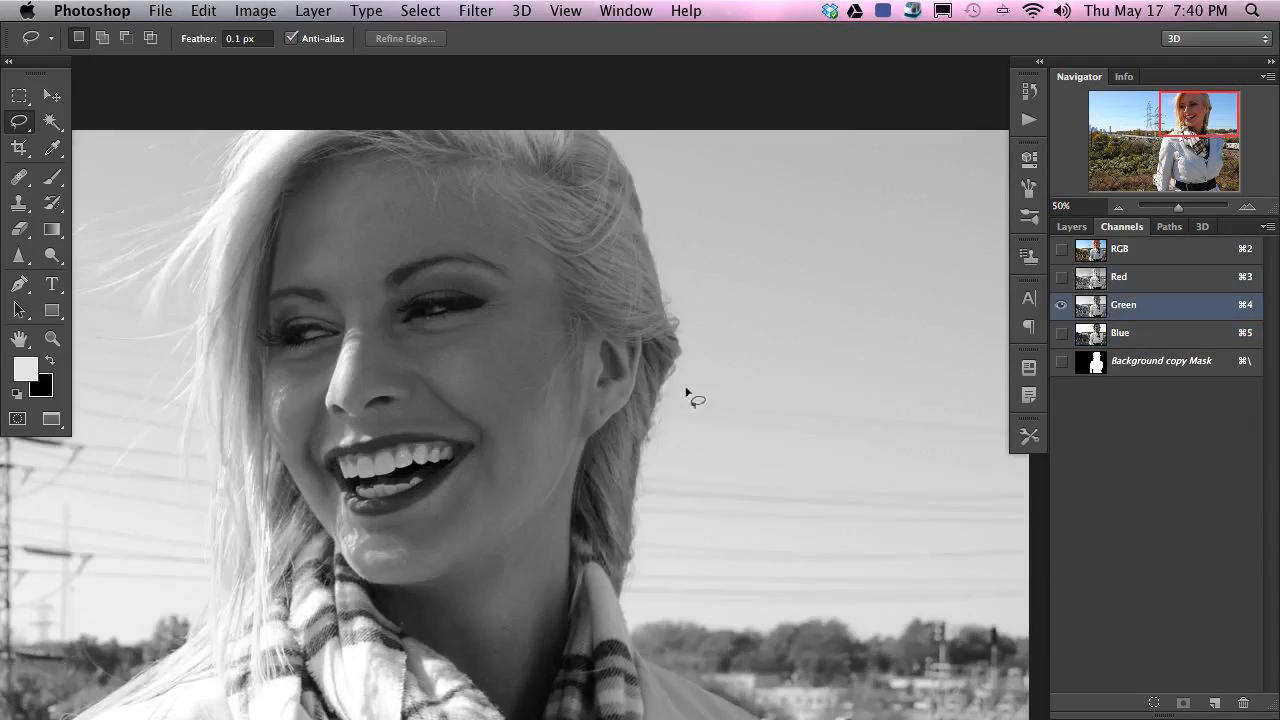
# - Duplicate the Blue channel
pyautogui.click(1147, 336)
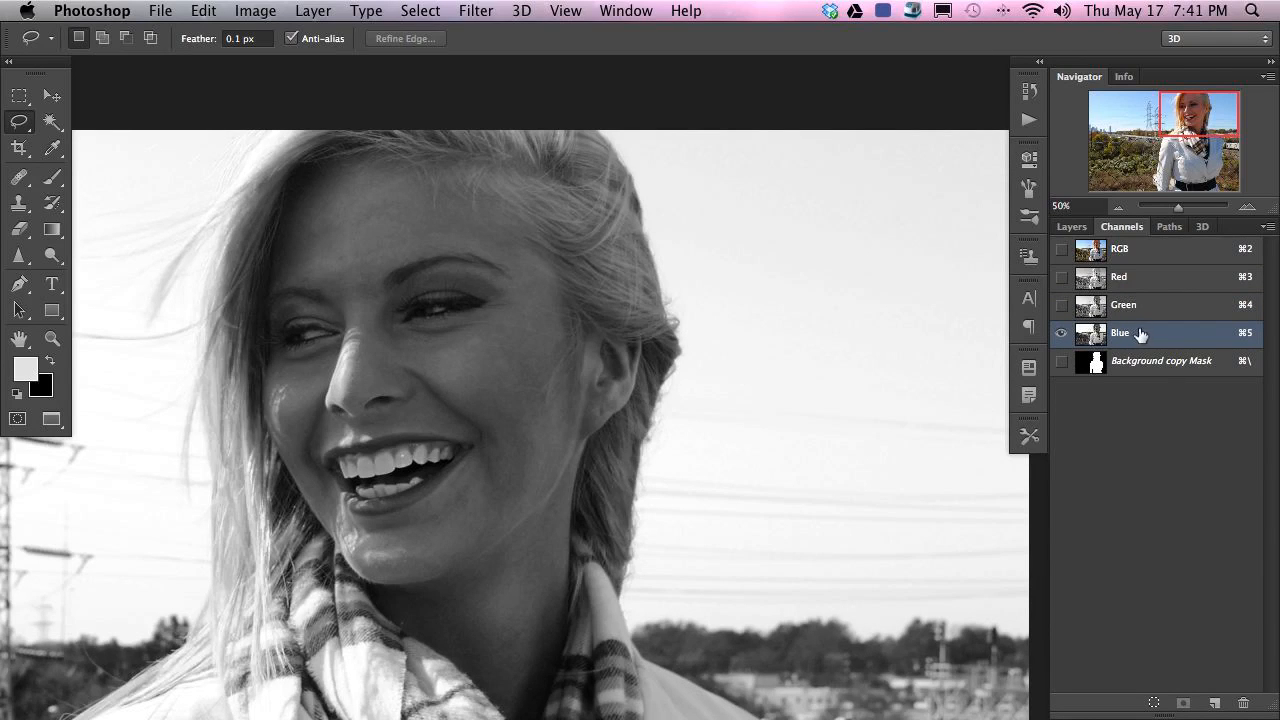
pyautogui.moveTo(1146, 338); pyautogui.dragTo(1218, 701)
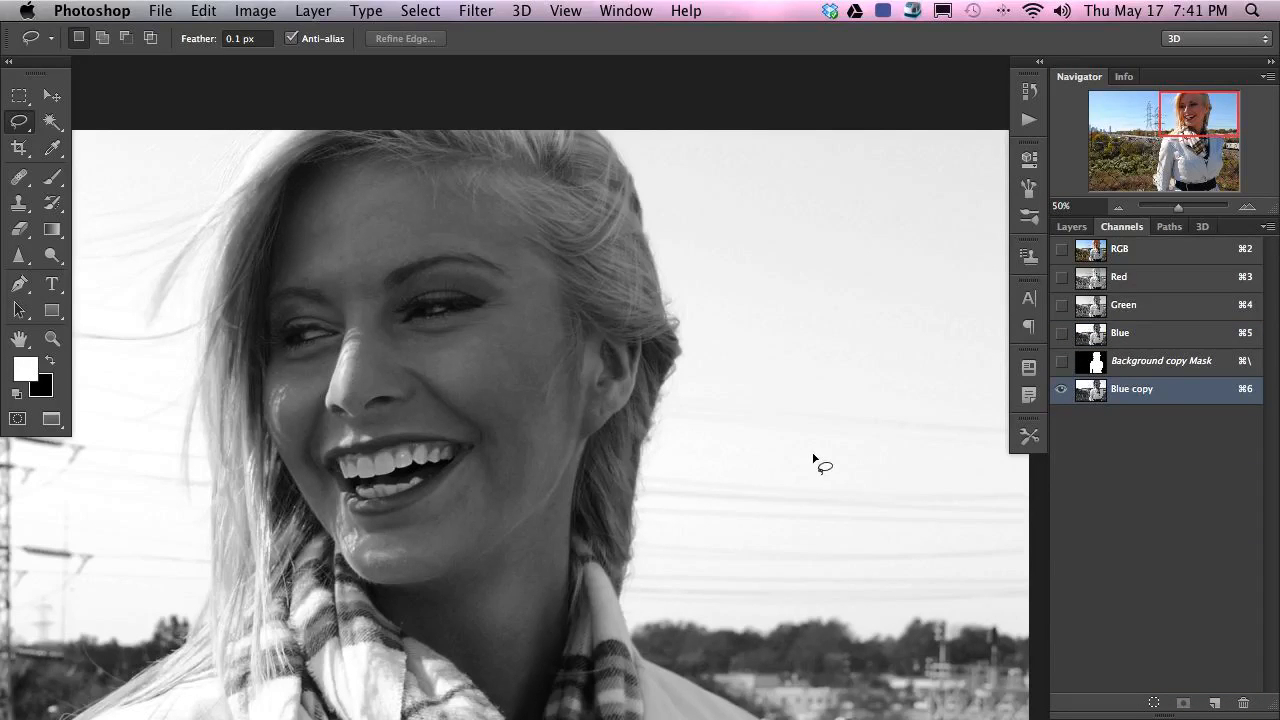
# - Darken the Blue copy channel with Levels, setting the midtone input to 0.40 and the white input to 240
pyautogui.press('super+l')
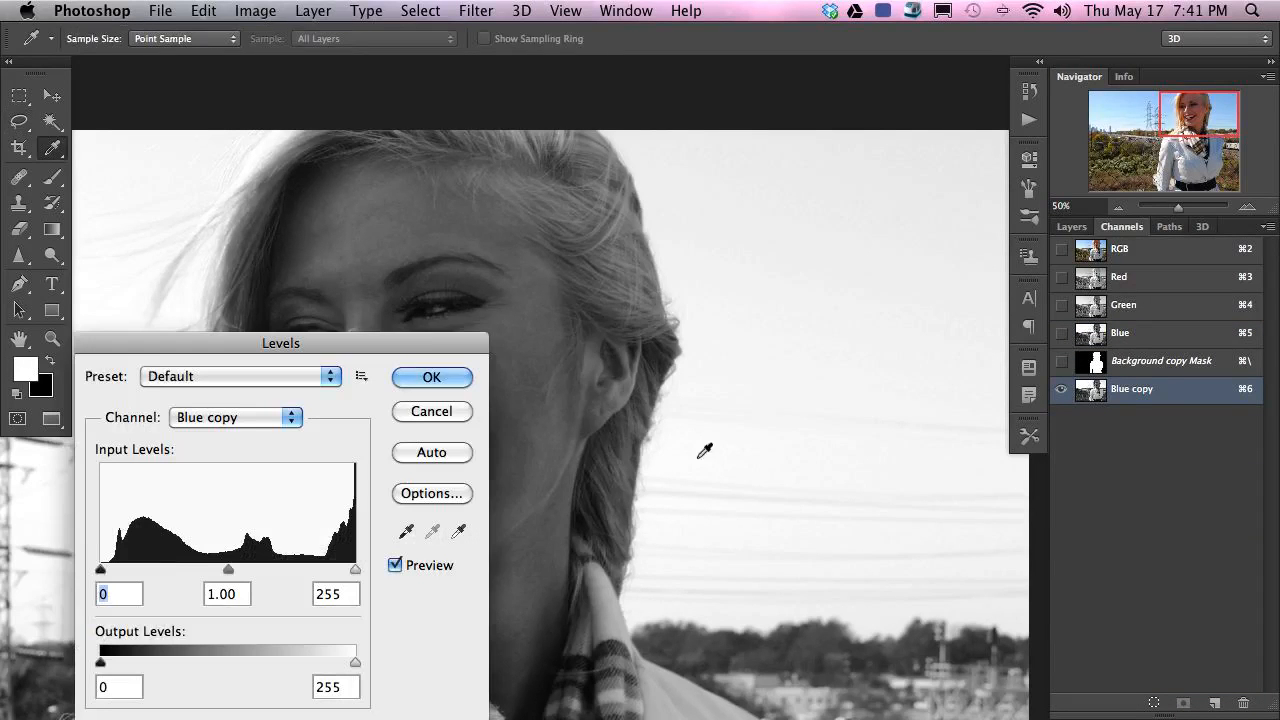
pyautogui.moveTo(658, 480); pyautogui.dragTo(760, 477)
pyautogui.moveTo(349, 350); pyautogui.dragTo(343, 224)
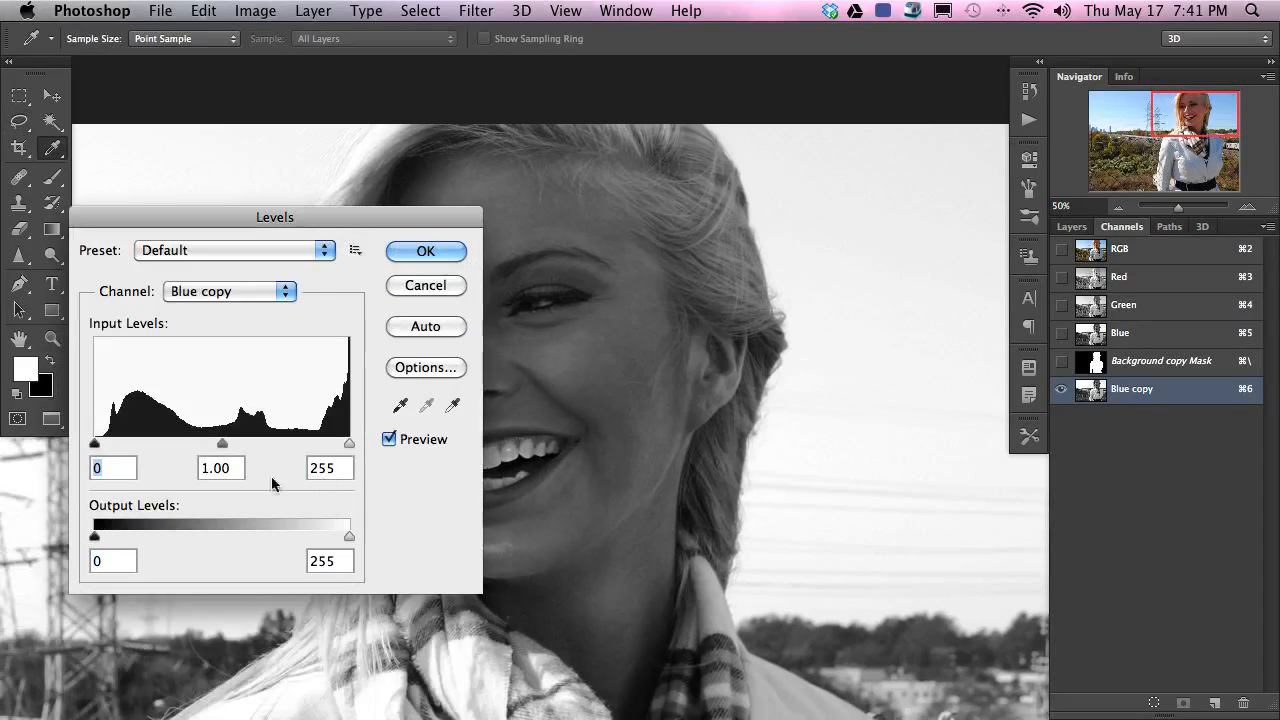
pyautogui.moveTo(224, 446); pyautogui.dragTo(287, 447)
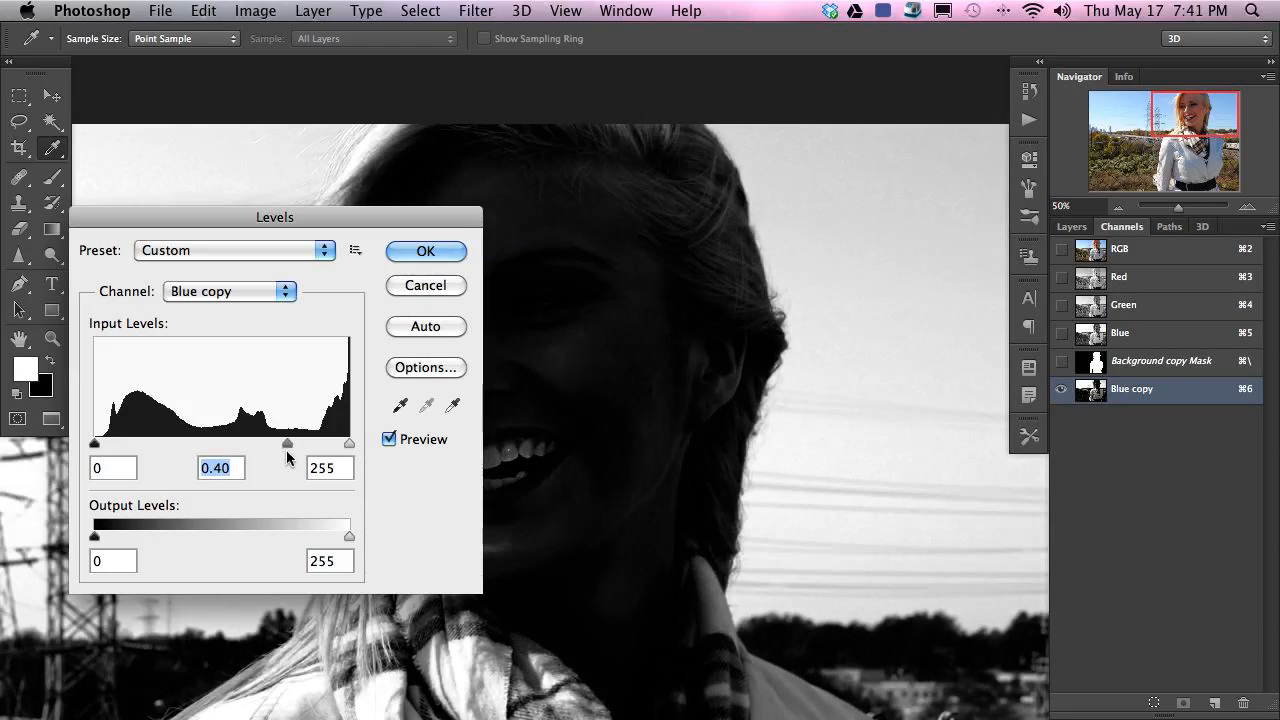
pyautogui.click(350, 445)
pyautogui.moveTo(351, 444); pyautogui.dragTo(333, 442)
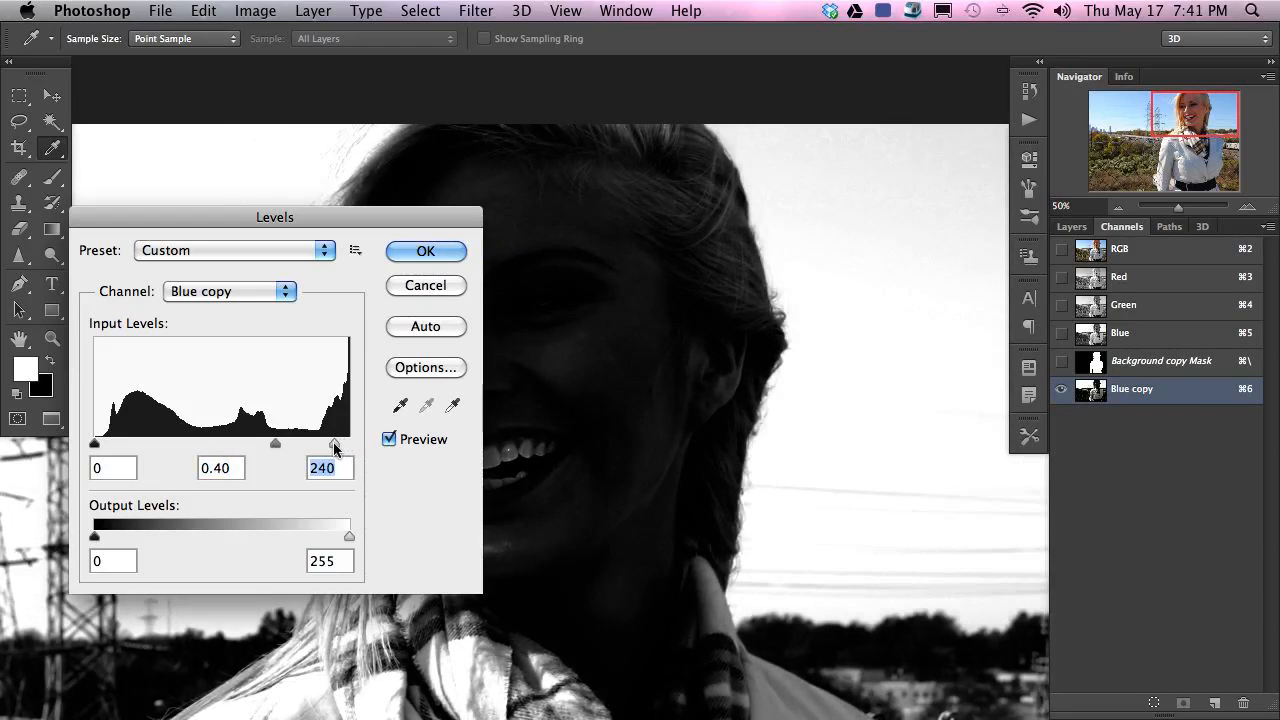
pyautogui.click(426, 251)
pyautogui.press('l')
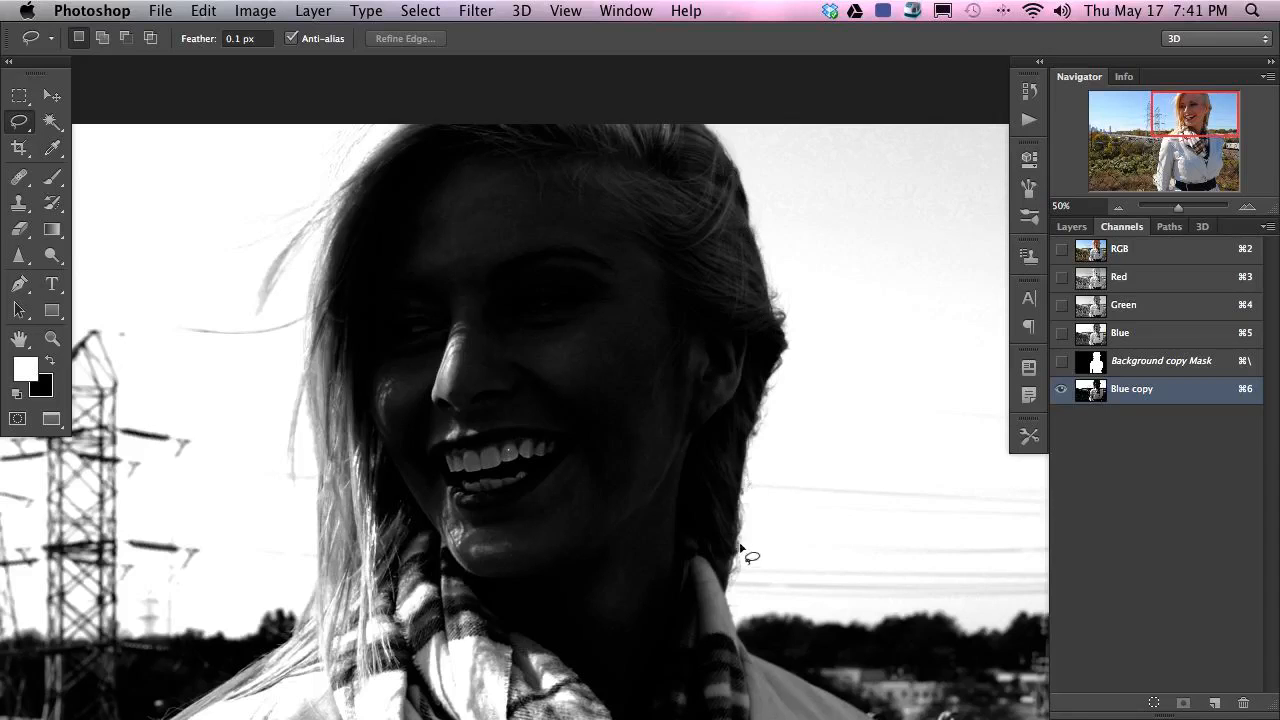
# - Load the Blue copy channel as an inverted selection and re-enable the Background copy layer mask
pyautogui.moveTo(857, 363); pyautogui.dragTo(752, 378)
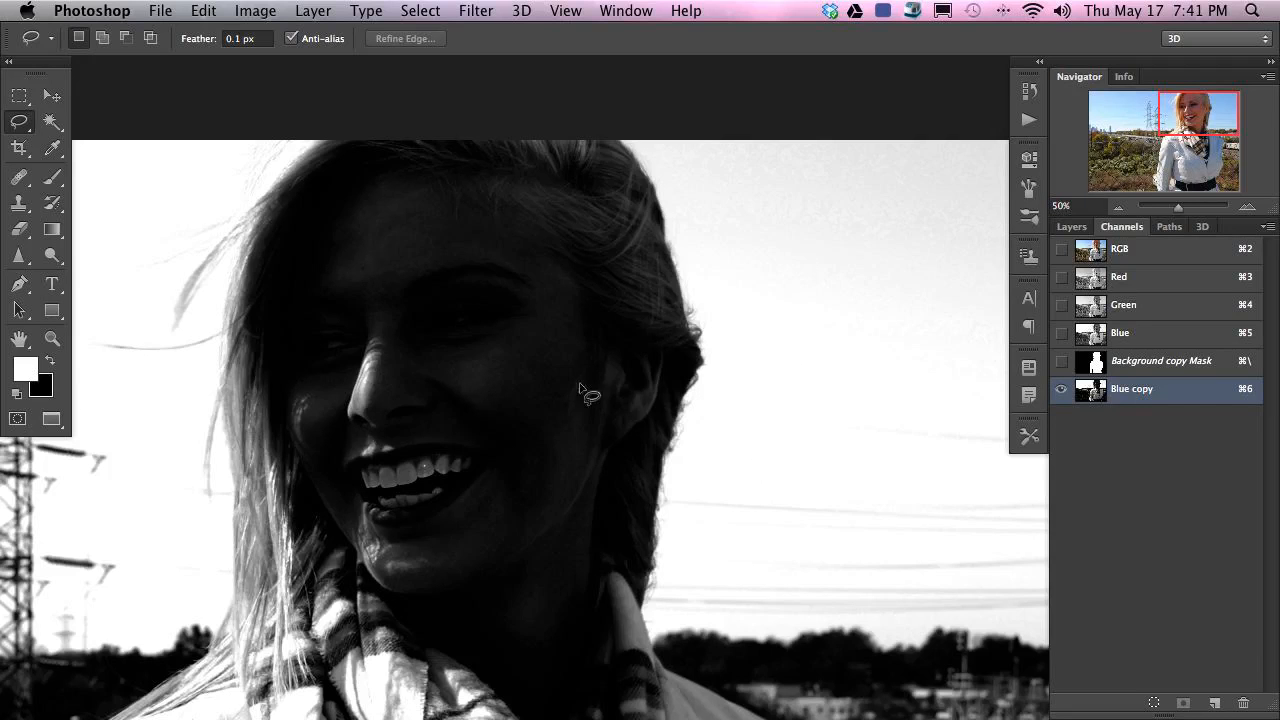
pyautogui.keyDown('super'); pyautogui.click(1092, 393); pyautogui.keyUp('super')
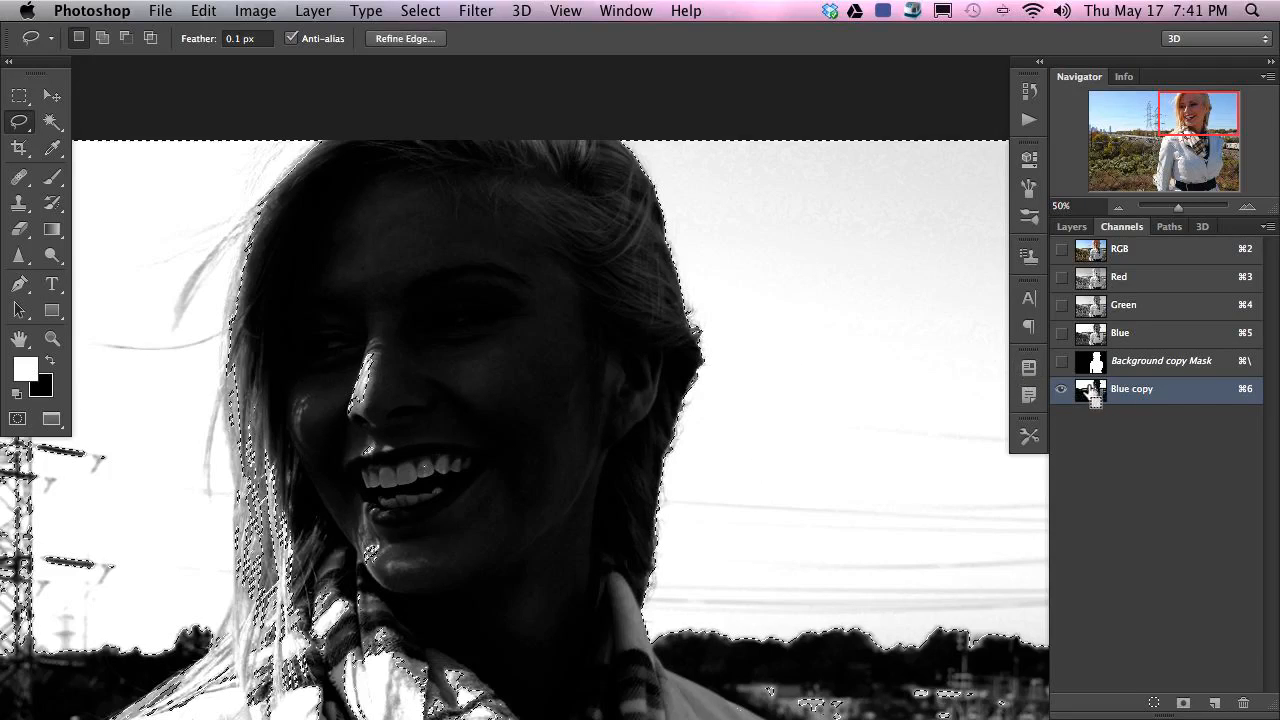
pyautogui.click(1068, 229)
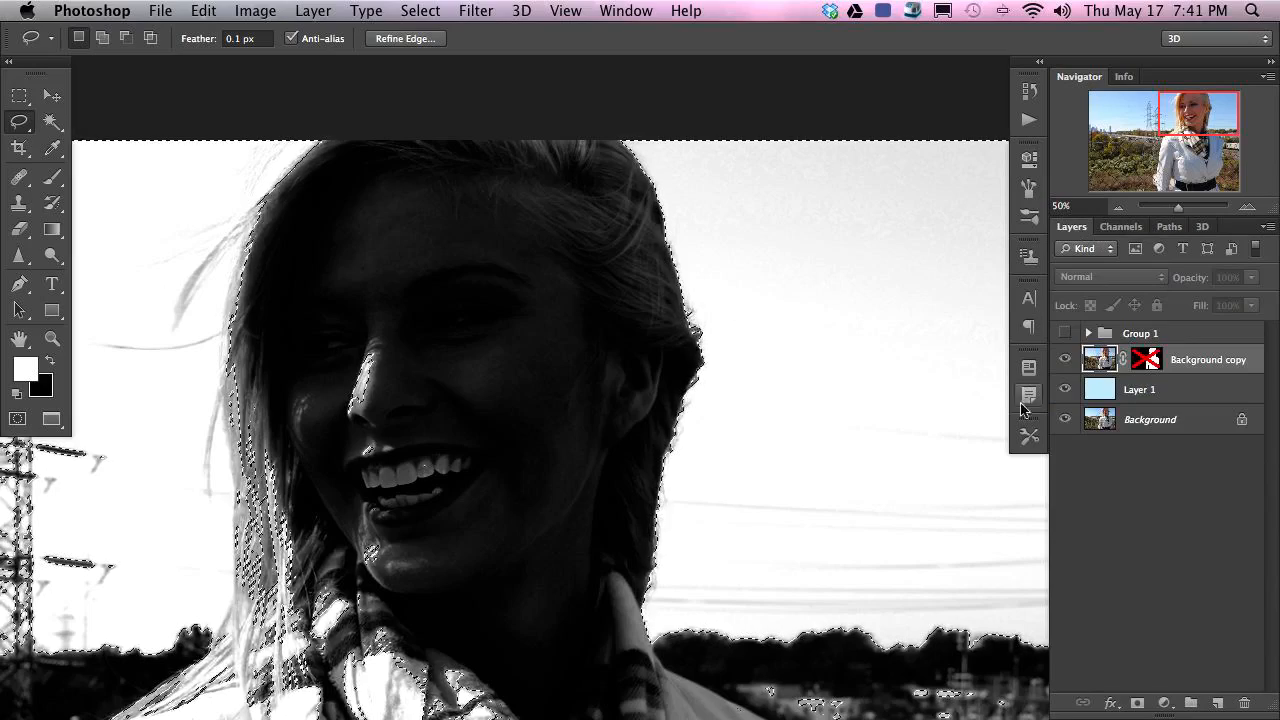
pyautogui.keyDown('shift'); pyautogui.click(1147, 360); pyautogui.keyUp('shift')
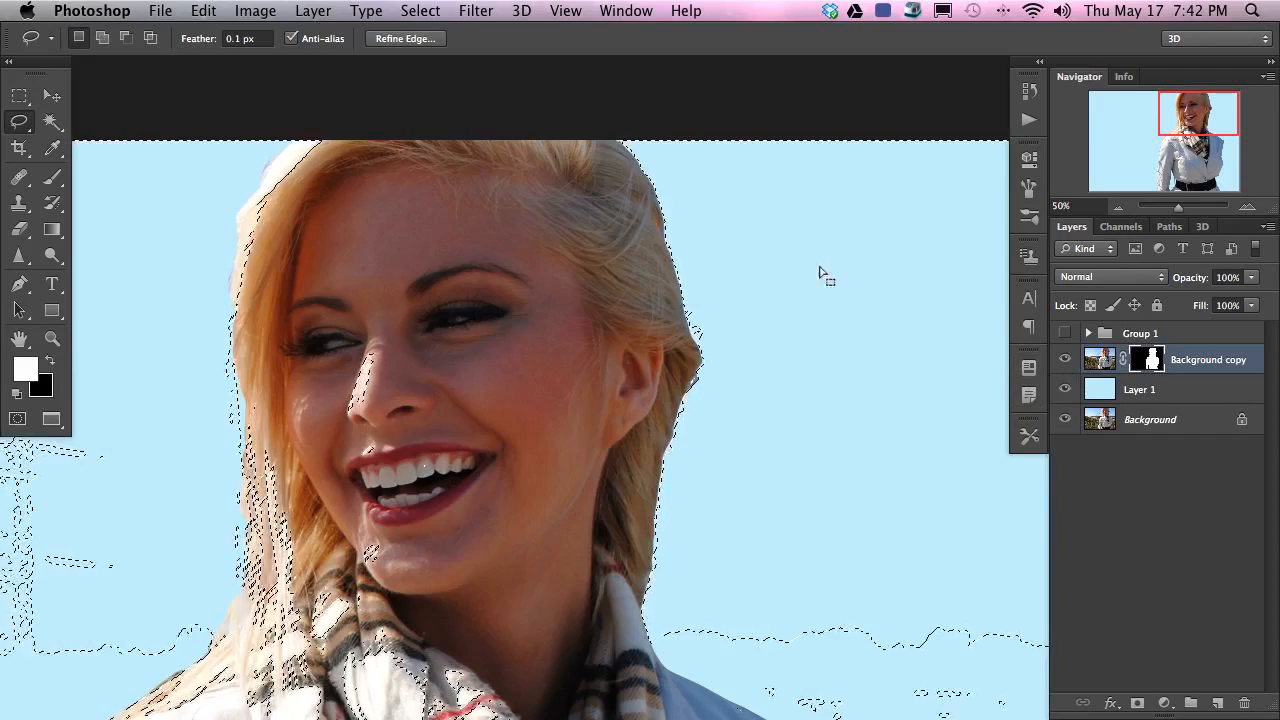
pyautogui.moveTo(836, 429); pyautogui.dragTo(794, 386)
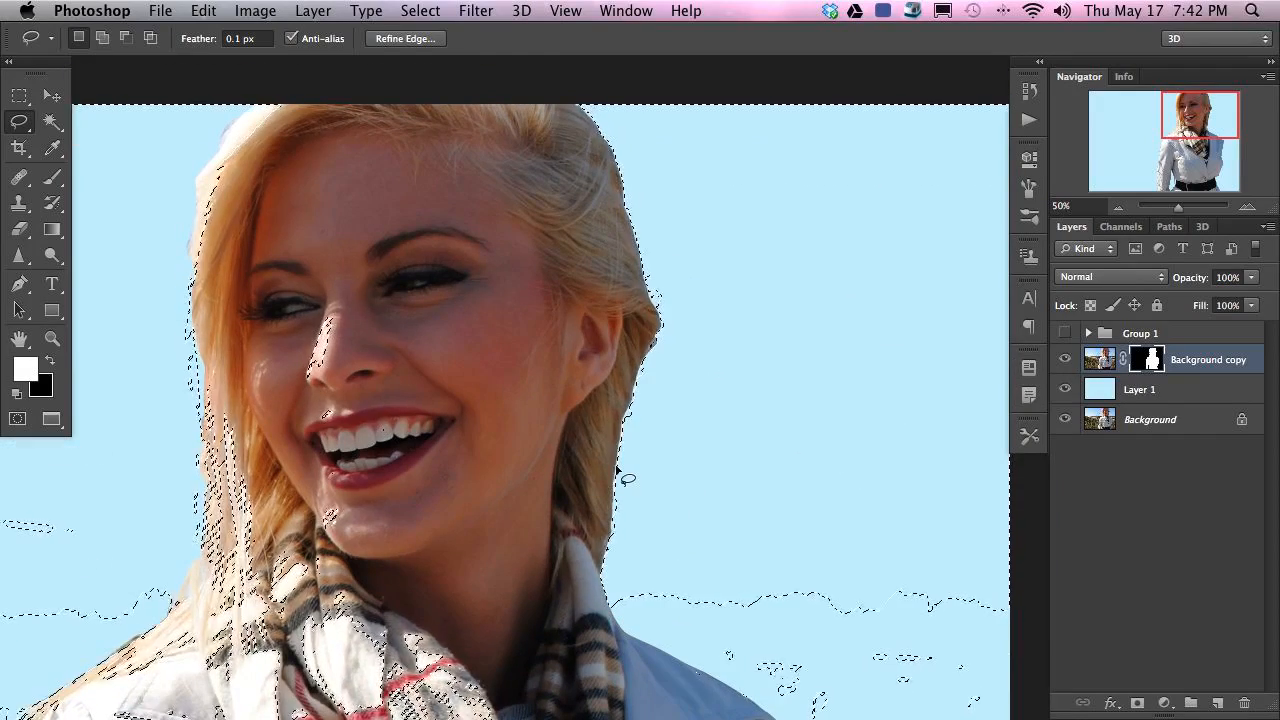
pyautogui.click(412, 12)
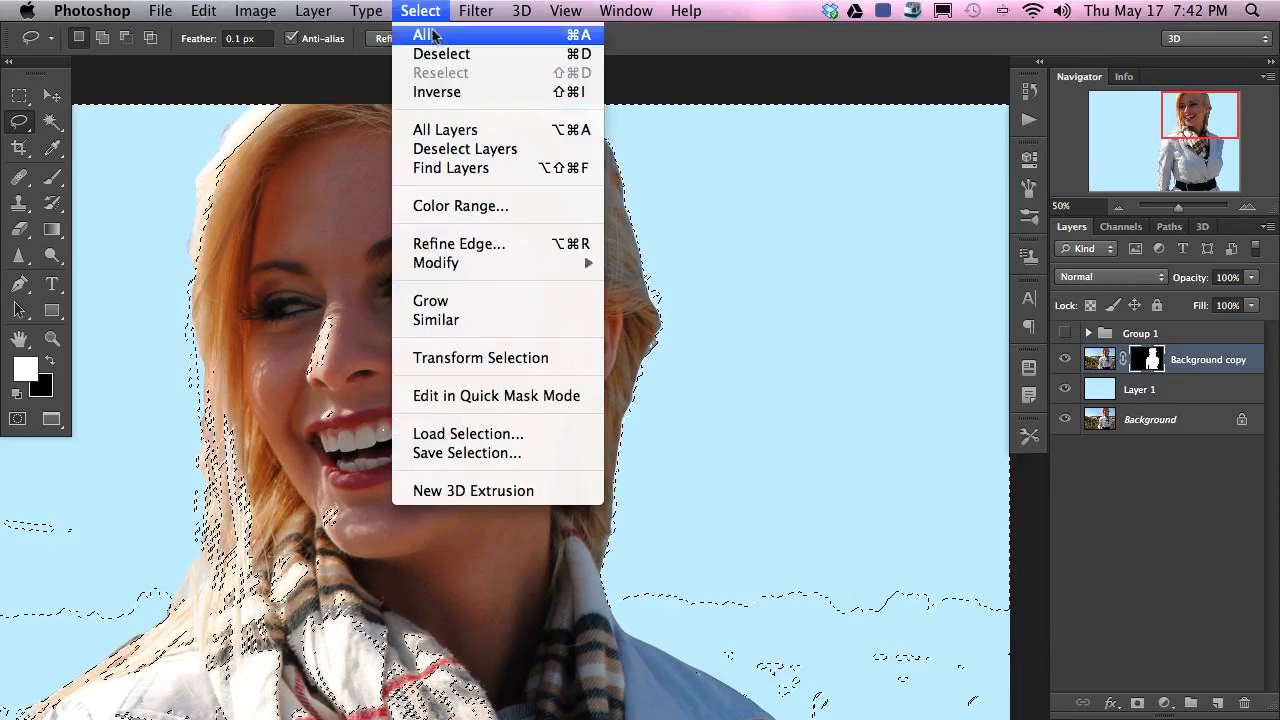
pyautogui.click(453, 96)
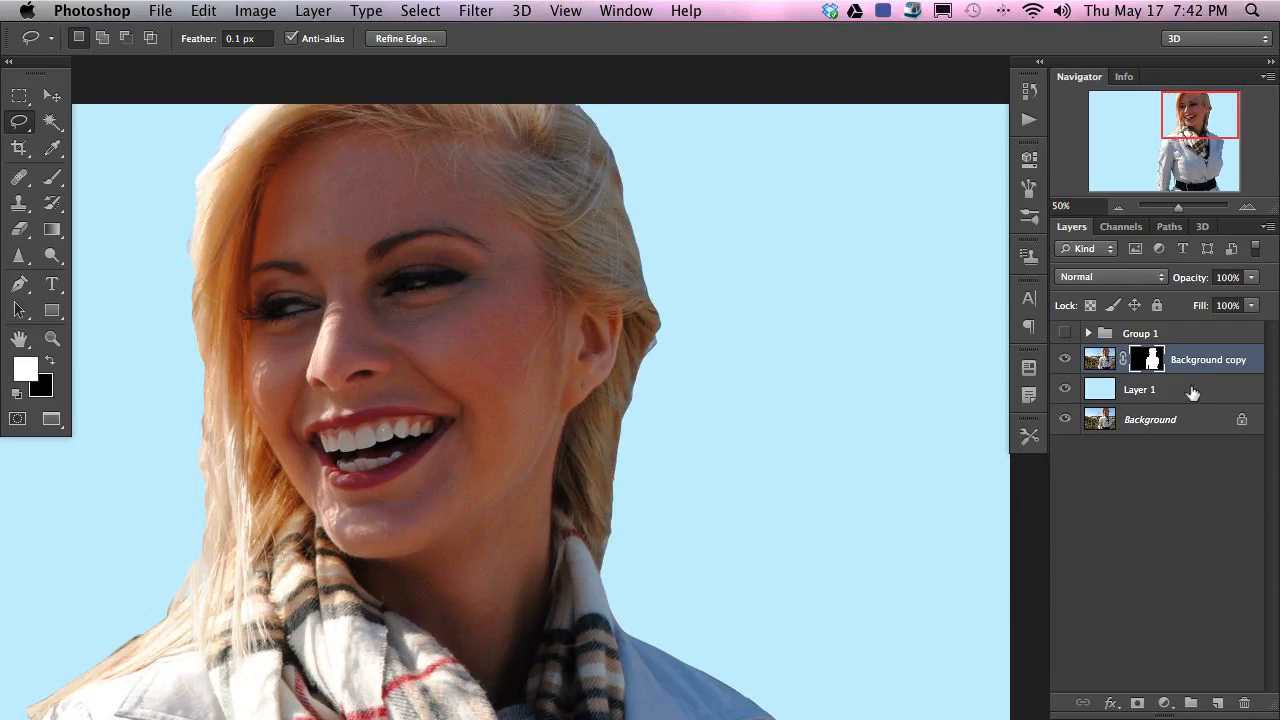
# - Paint white on the Background copy mask along the hair's right edge with a soft 113 px brush at 44% flow
pyautogui.press('b')
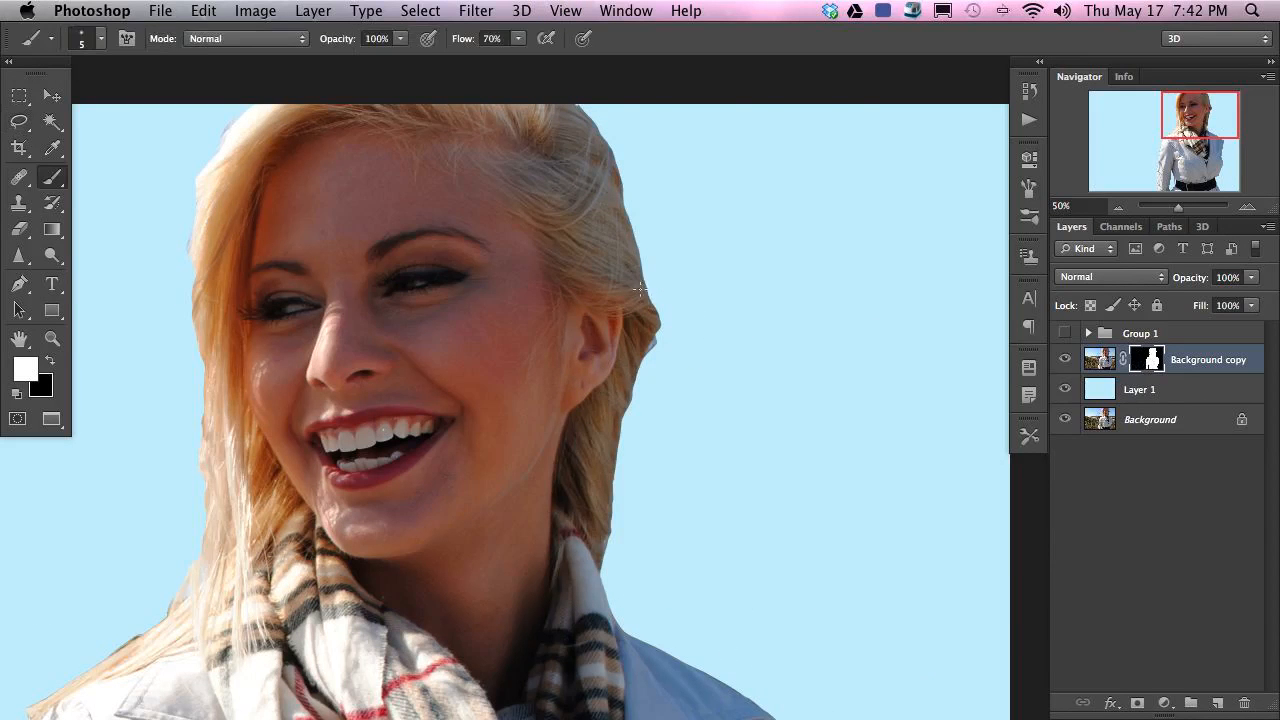
pyautogui.keyDown('ctrl'); pyautogui.keyDown('alt'); pyautogui.moveTo(636, 300); pyautogui.dragTo(663, 297); pyautogui.keyUp('alt'); pyautogui.keyUp('ctrl')
pyautogui.hotkey('shift', '4')
pyautogui.hotkey('shift', '4')
pyautogui.moveTo(633, 258)
pyautogui.mouseDown()
pyautogui.moveTo(635, 196)
pyautogui.moveTo(626, 205)
pyautogui.moveTo(600, 137)
pyautogui.moveTo(591, 177)
pyautogui.moveTo(607, 165)
pyautogui.moveTo(644, 244)
pyautogui.moveTo(648, 330)
pyautogui.moveTo(659, 314)
pyautogui.moveTo(619, 399)
pyautogui.moveTo(607, 474)
pyautogui.moveTo(618, 479)
pyautogui.moveTo(590, 499)
pyautogui.moveTo(610, 514)
pyautogui.moveTo(593, 576)
pyautogui.moveTo(608, 445)
pyautogui.moveTo(657, 307)
pyautogui.moveTo(596, 146)
pyautogui.mouseUp()
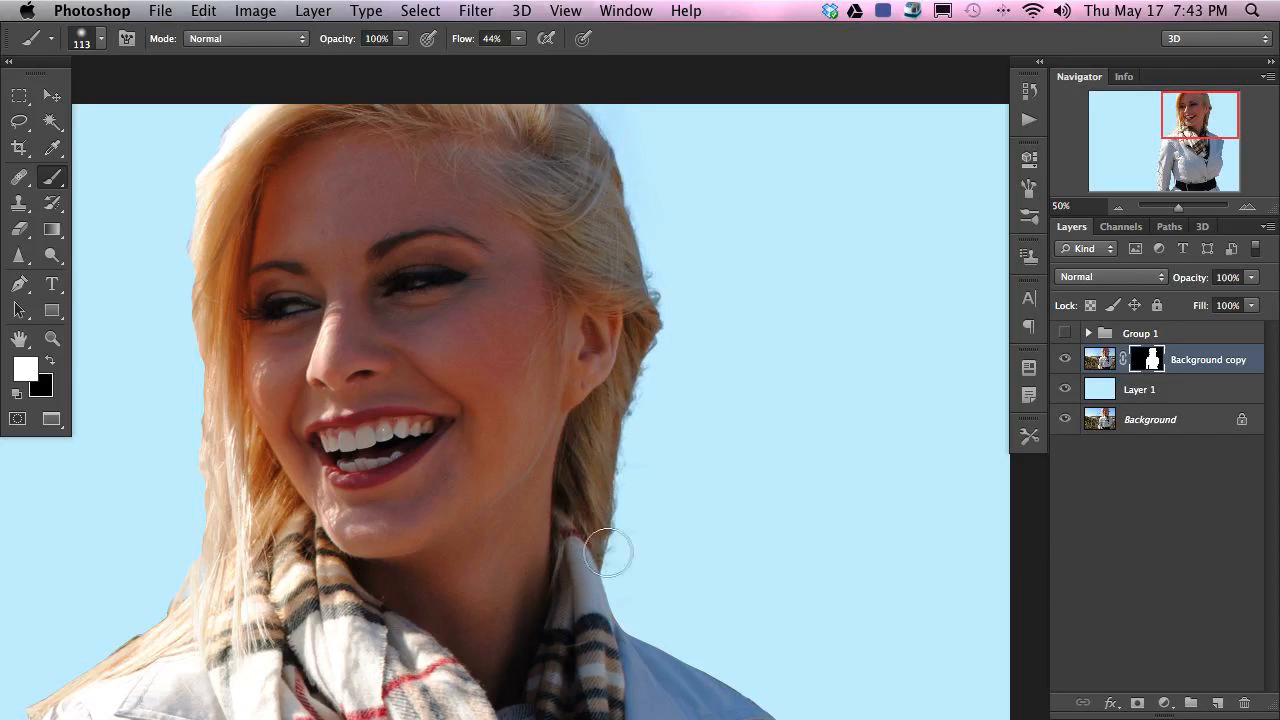
# - Check the painted hair edge by viewing the Background copy mask alone and comparing the layer with the mask on and off
pyautogui.click(1066, 361)
pyautogui.keyDown('alt'); pyautogui.click(1150, 361); pyautogui.keyUp('alt')
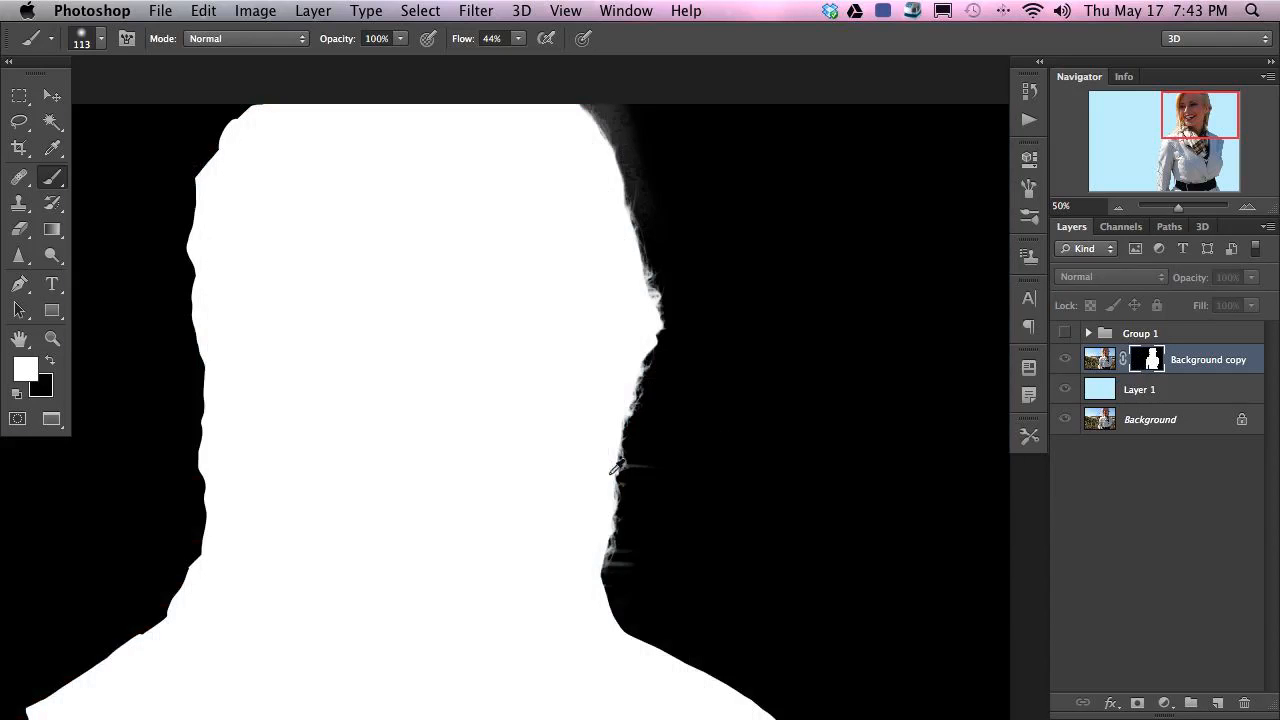
pyautogui.keyDown('alt'); pyautogui.click(1152, 362); pyautogui.keyUp('alt')
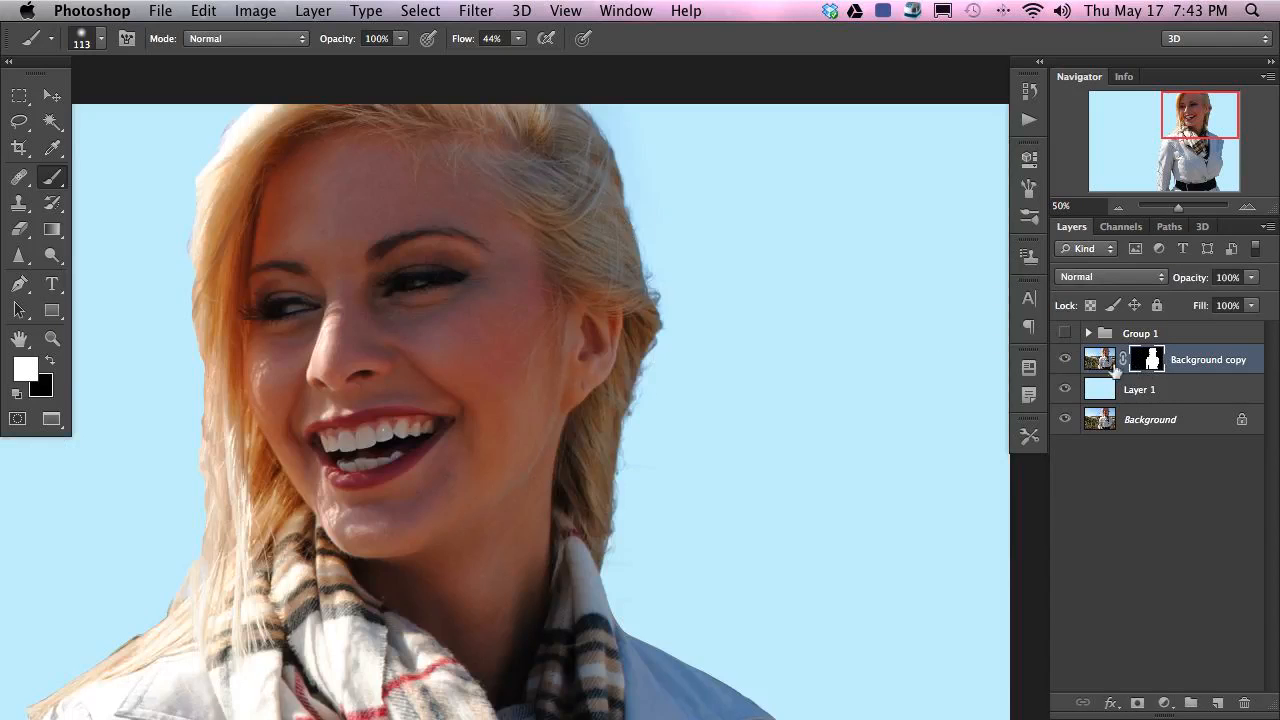
pyautogui.click(1066, 362)
pyautogui.keyDown('shift'); pyautogui.click(1150, 362); pyautogui.keyUp('shift')
pyautogui.keyDown('shift'); pyautogui.click(1150, 363); pyautogui.keyUp('shift')
pyautogui.keyDown('shift'); pyautogui.click(1149, 364); pyautogui.keyUp('shift')
pyautogui.keyDown('shift'); pyautogui.click(1148, 366); pyautogui.keyUp('shift')
pyautogui.keyDown('shift'); pyautogui.click(1147, 366); pyautogui.keyUp('shift')
pyautogui.keyDown('shift'); pyautogui.click(1145, 368); pyautogui.keyUp('shift')
pyautogui.keyDown('alt'); pyautogui.click(1152, 356); pyautogui.keyUp('alt')
pyautogui.keyDown('alt'); pyautogui.click(1146, 363); pyautogui.keyUp('alt')
# - Examine the Blue copy channel around the hair and return to the Background copy layer mask
pyautogui.click(1122, 228)
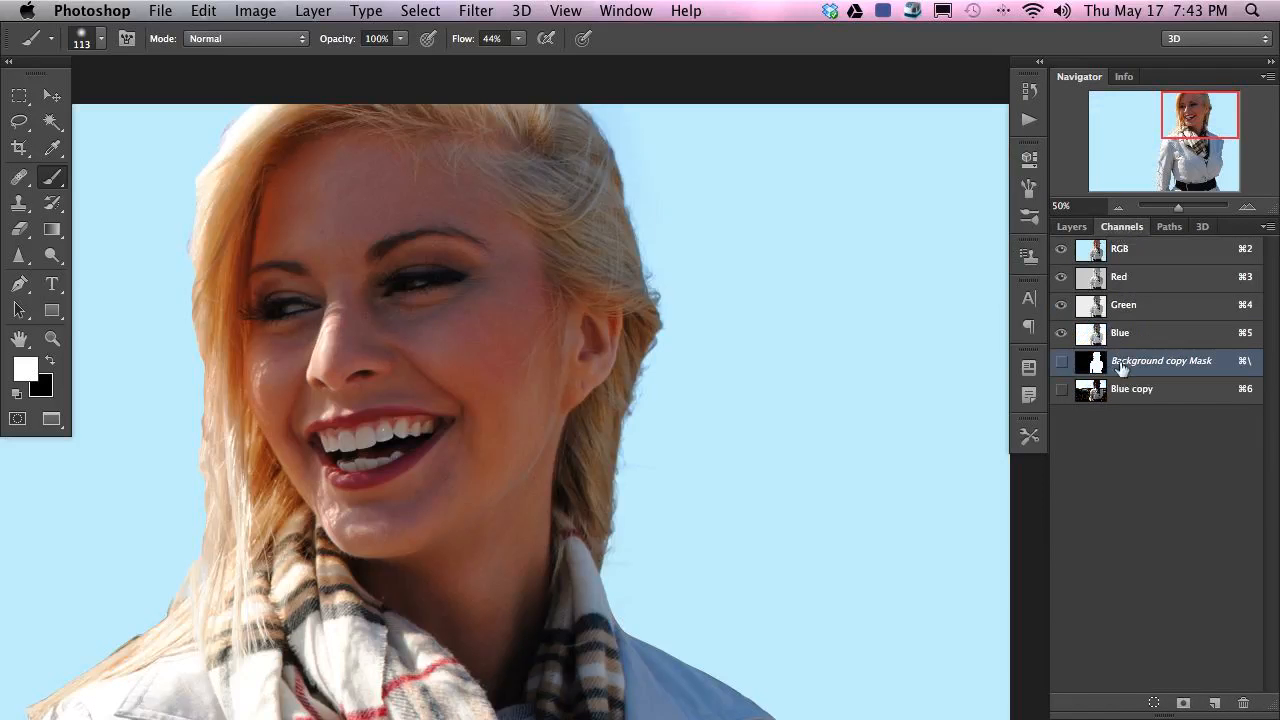
pyautogui.click(1130, 389)
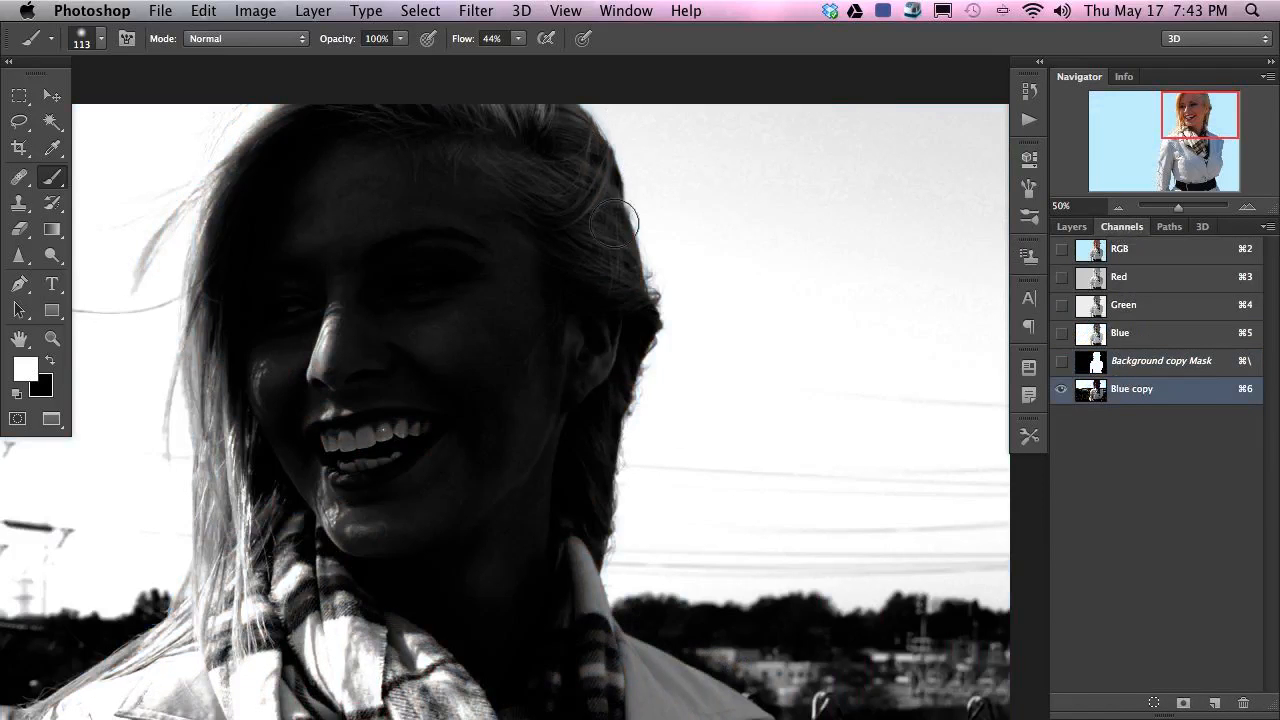
pyautogui.moveTo(278, 386)
pyautogui.mouseDown()
pyautogui.moveTo(603, 406)
pyautogui.moveTo(424, 396)
pyautogui.mouseUp()
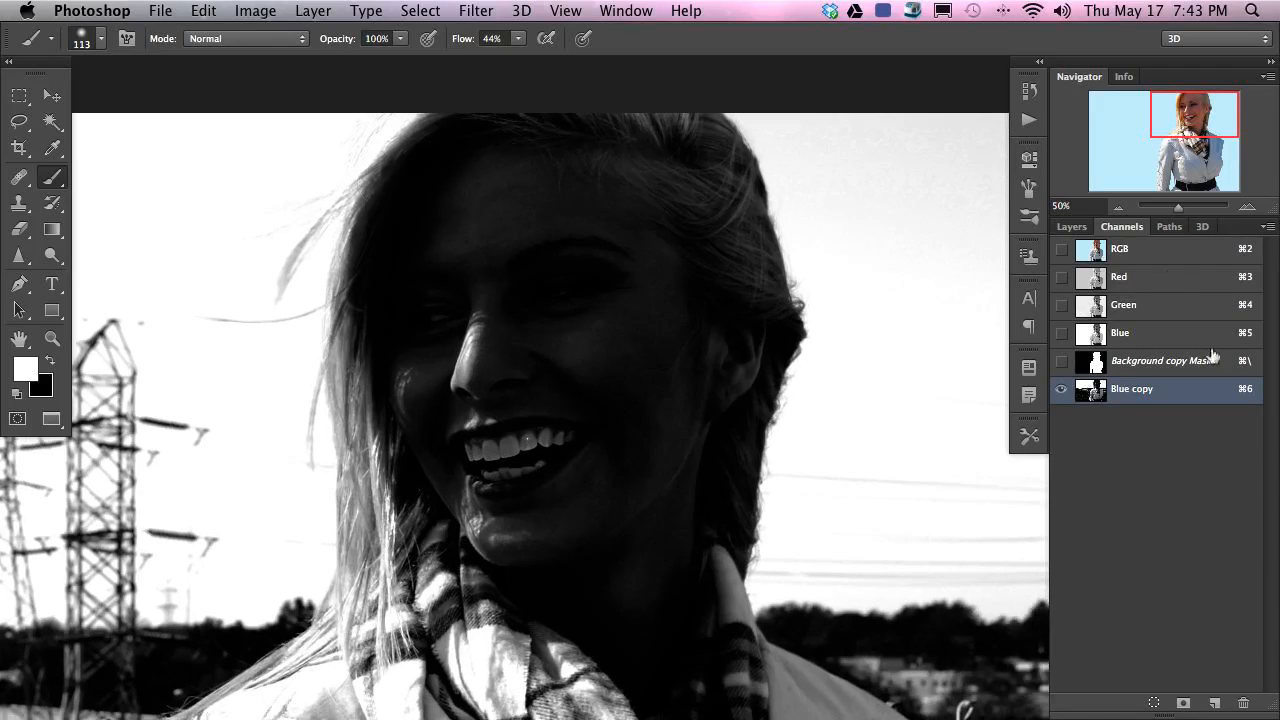
pyautogui.click(1066, 227)
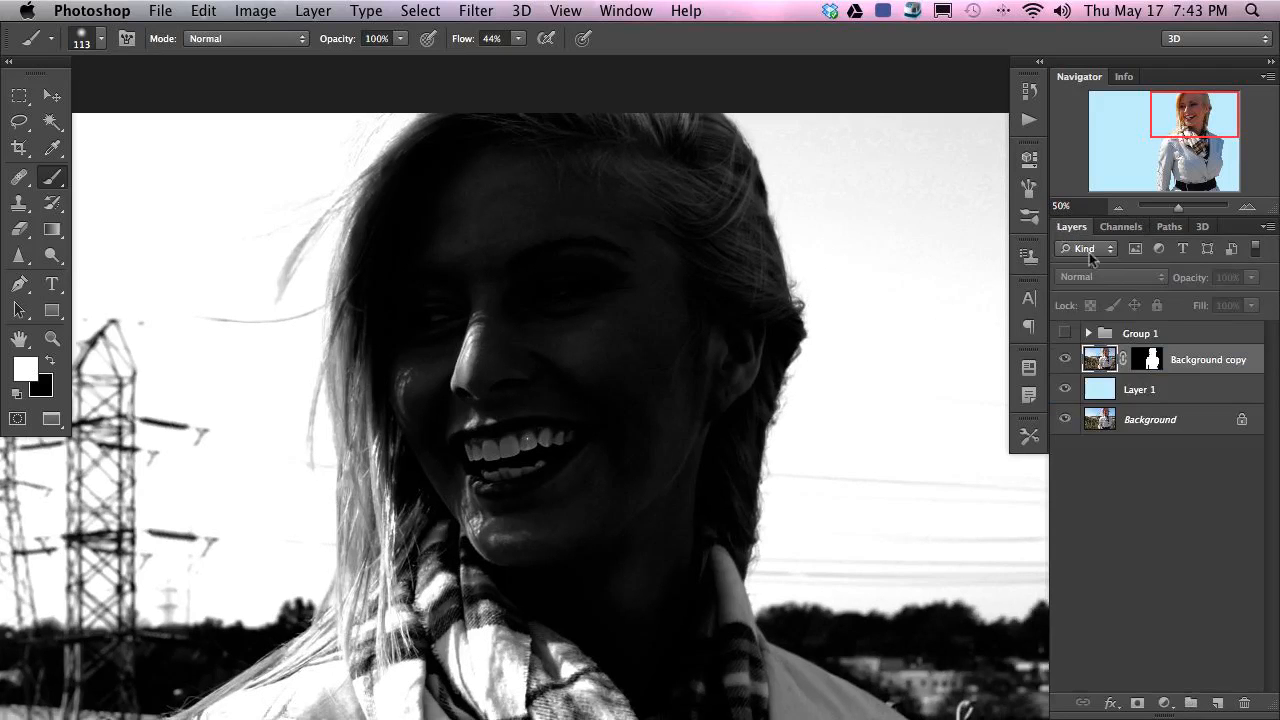
pyautogui.click(1146, 364)
pyautogui.moveTo(864, 405); pyautogui.dragTo(811, 396)
pyautogui.moveTo(665, 369); pyautogui.dragTo(576, 363)
# - Replace the current selection with one loaded from the Blue copy channel, hide its outline and make black the foreground color
pyautogui.press('super+d')
pyautogui.click(1107, 225)
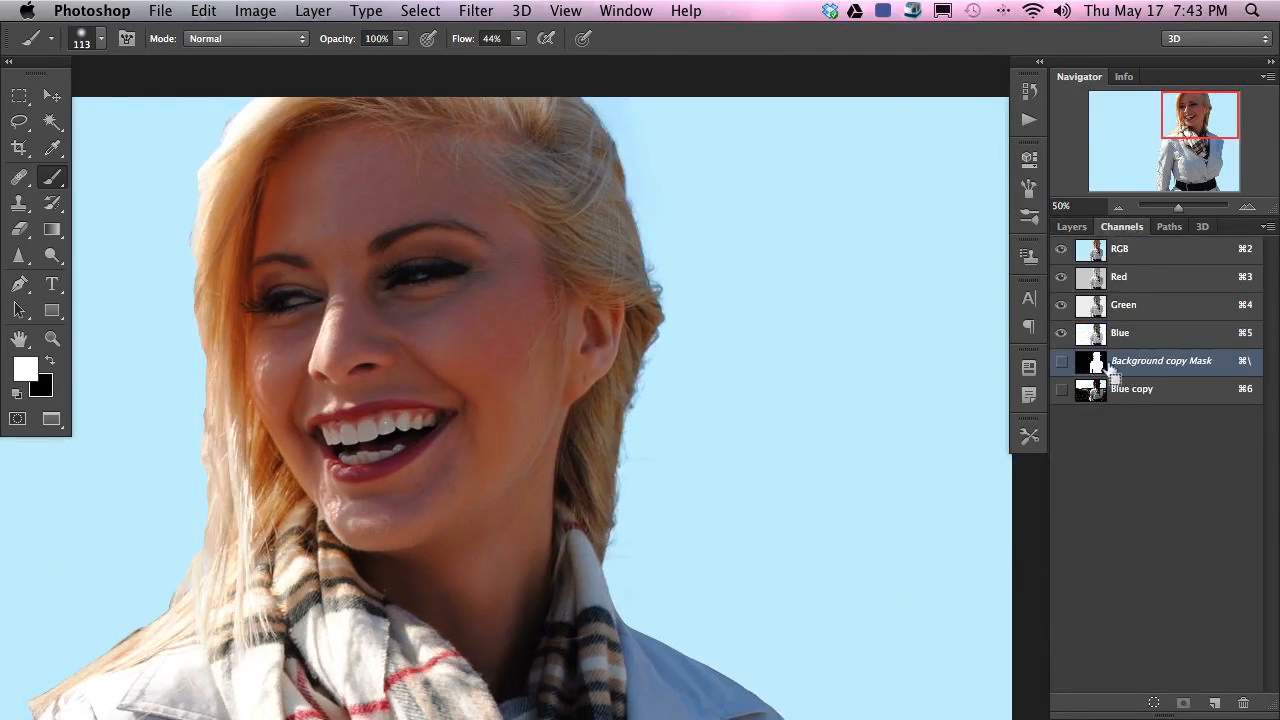
pyautogui.keyDown('super'); pyautogui.click(1100, 392); pyautogui.keyUp('super')
pyautogui.click(1071, 226)
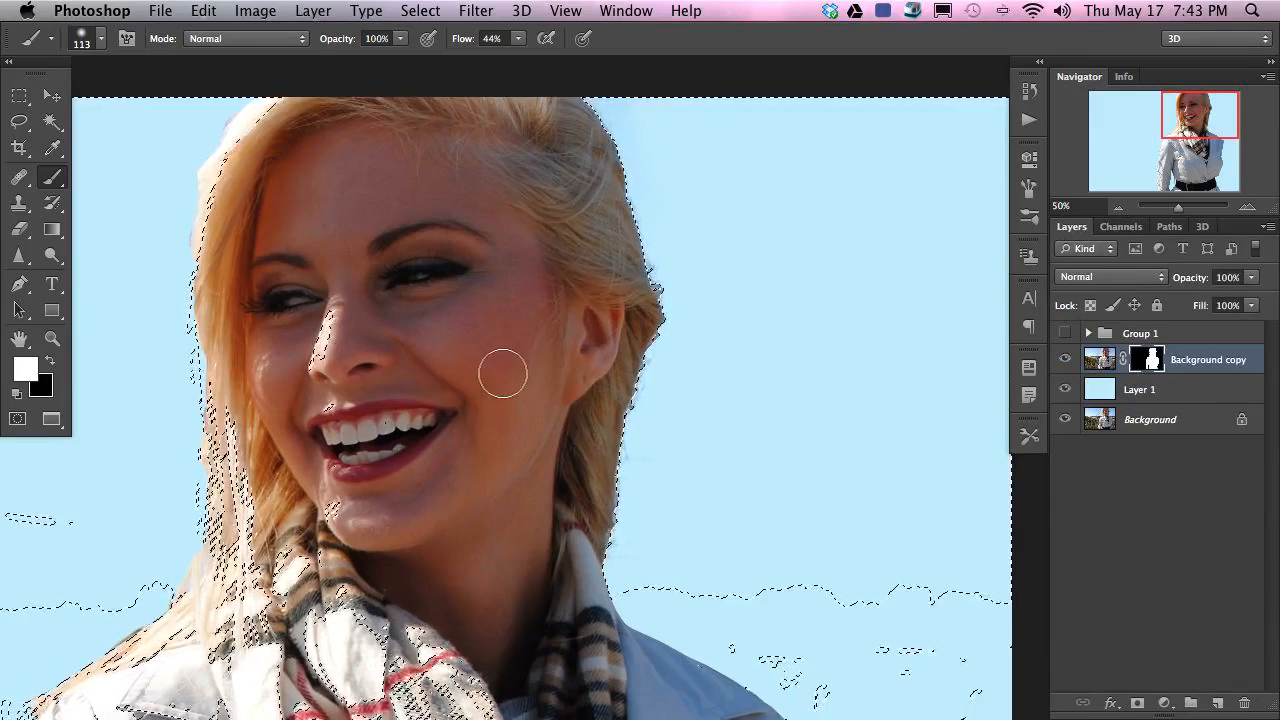
pyautogui.press('x')
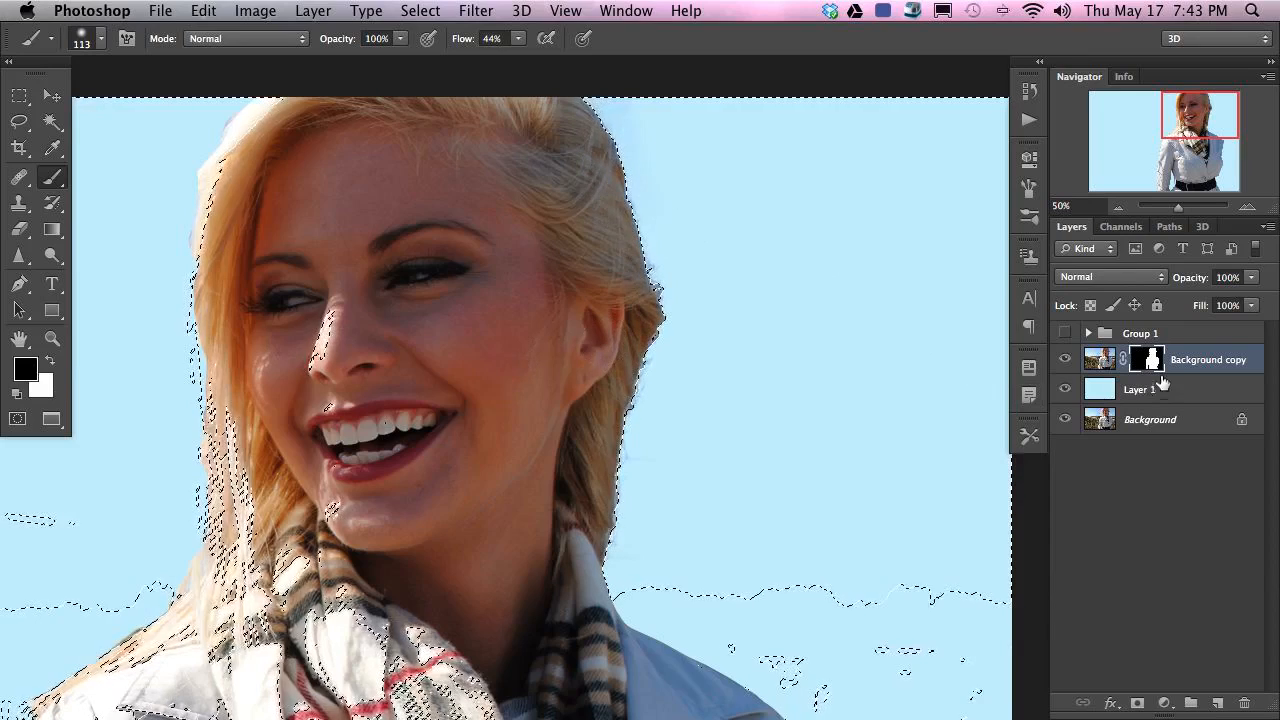
pyautogui.press('super+d')
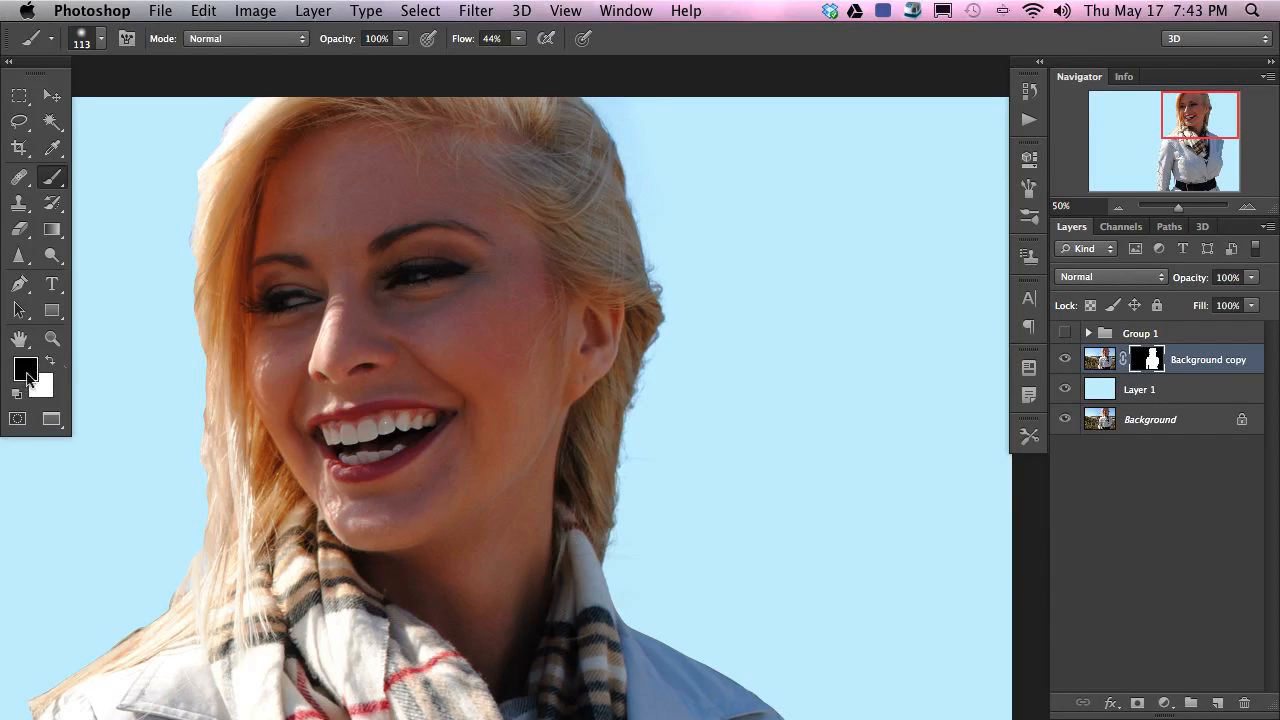
# - Paint black on the Background copy mask along the hair's right edge with a 213 px brush to remove the sky fringe
pyautogui.click(1066, 362)
pyautogui.click(1066, 362)
pyautogui.press(']')
pyautogui.press(']')
pyautogui.press(']')
pyautogui.press(']')
pyautogui.moveTo(683, 311)
pyautogui.mouseDown()
pyautogui.moveTo(674, 329)
pyautogui.moveTo(668, 245)
pyautogui.moveTo(637, 184)
pyautogui.moveTo(641, 144)
pyautogui.mouseUp()
pyautogui.moveTo(660, 439); pyautogui.dragTo(654, 534)
pyautogui.moveTo(670, 377)
pyautogui.mouseDown()
pyautogui.moveTo(652, 360)
pyautogui.moveTo(651, 149)
pyautogui.mouseUp()
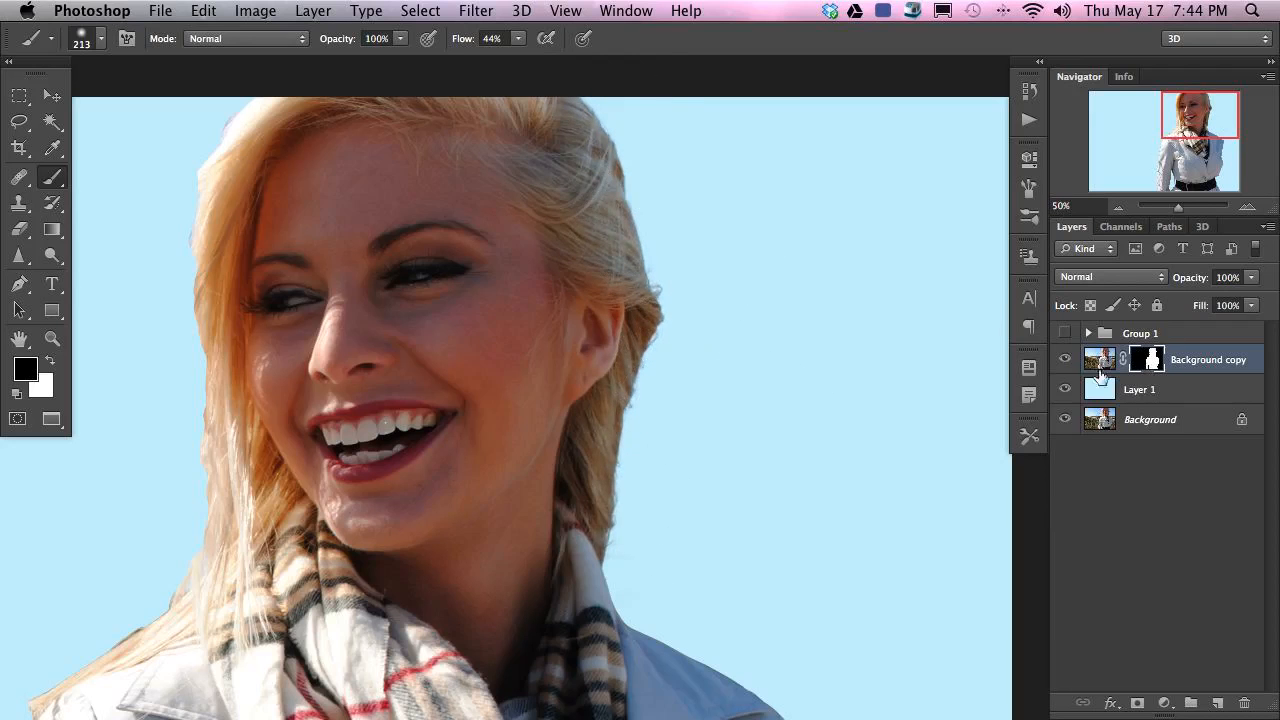
# - Inspect the cleaned hair edge in the mask alone and with the Background copy and Layer 1 visibility switched off and on
pyautogui.click(1068, 361)
pyautogui.click(1068, 361)
pyautogui.keyDown('alt'); pyautogui.click(1149, 359); pyautogui.keyUp('alt')
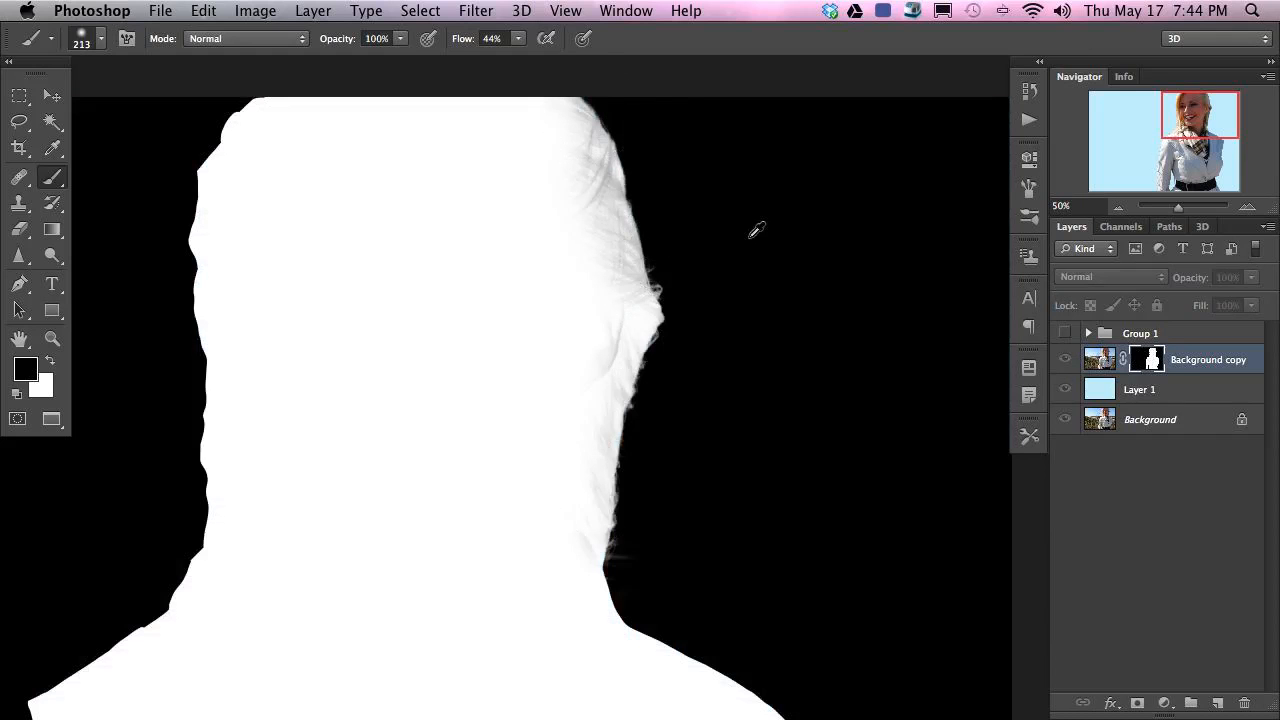
pyautogui.keyDown('alt'); pyautogui.click(1149, 359); pyautogui.keyUp('alt')
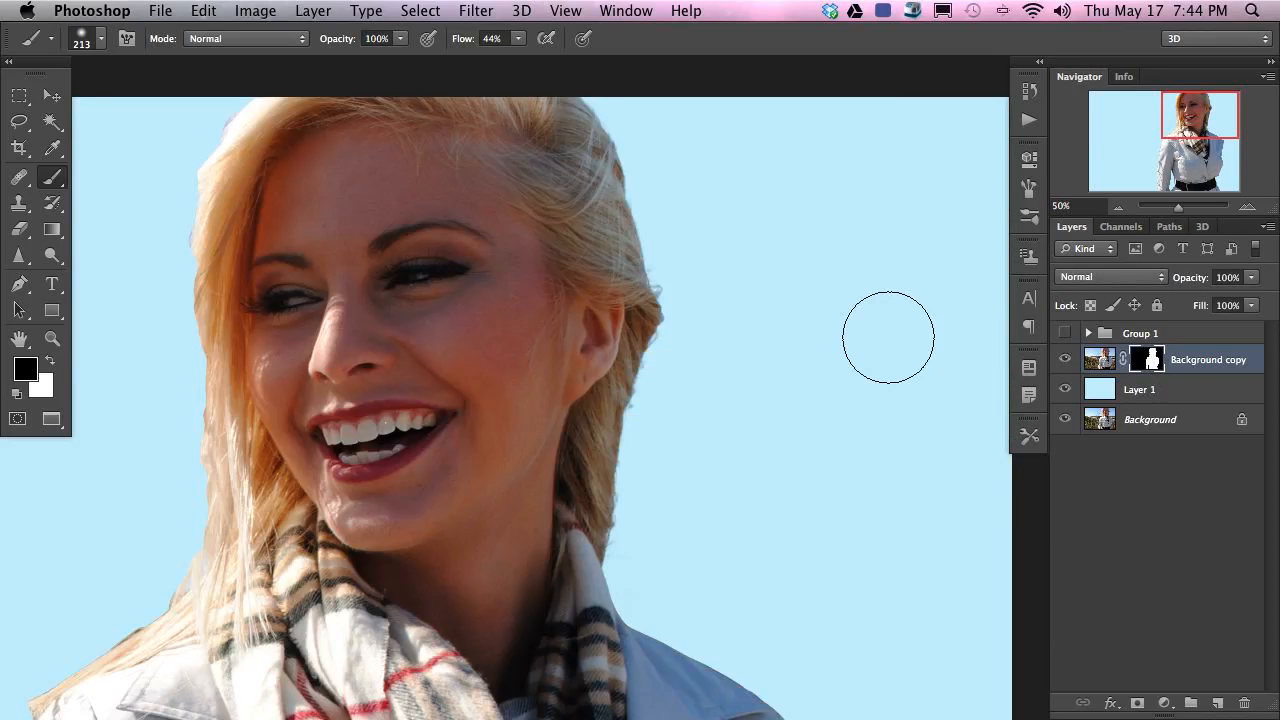
pyautogui.click(1067, 392)
pyautogui.click(1066, 393)
pyautogui.click(1065, 395)
pyautogui.click(1062, 396)
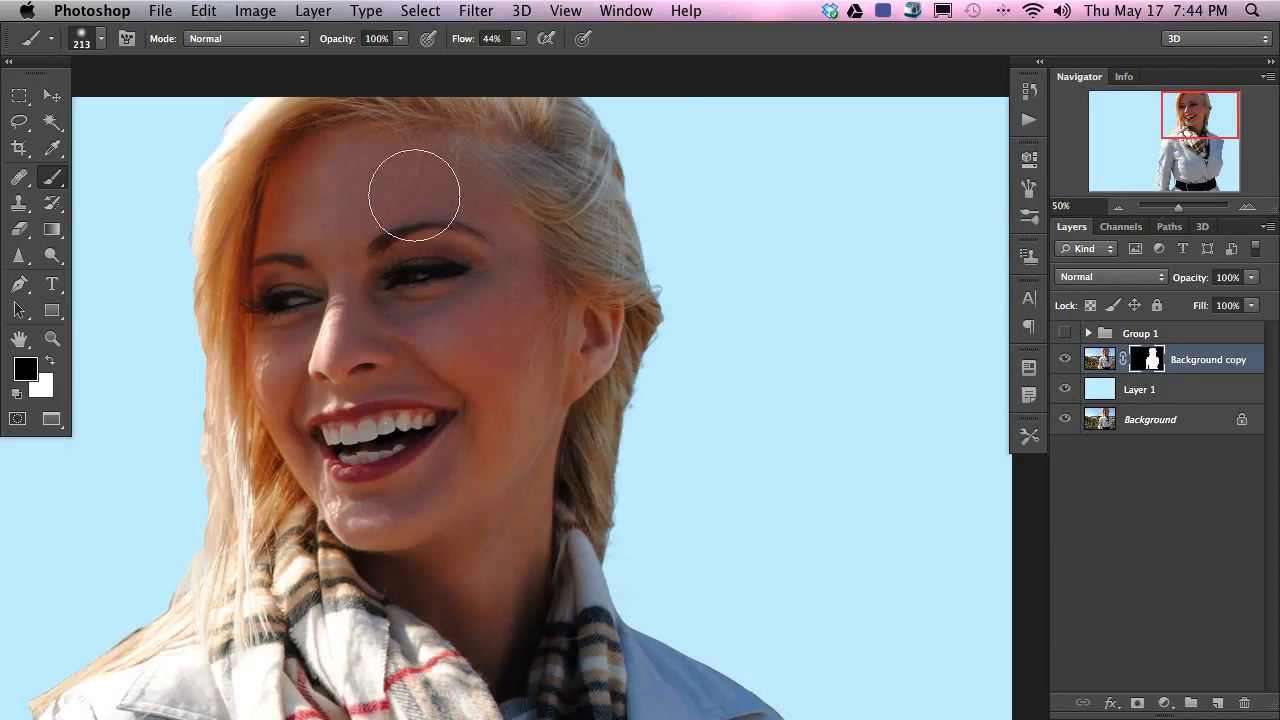
# - Disable the Background copy mask and compare the Red, Green and Blue channels for contrast around the windblown strands on the hair's left side
pyautogui.moveTo(197, 480); pyautogui.dragTo(492, 441)
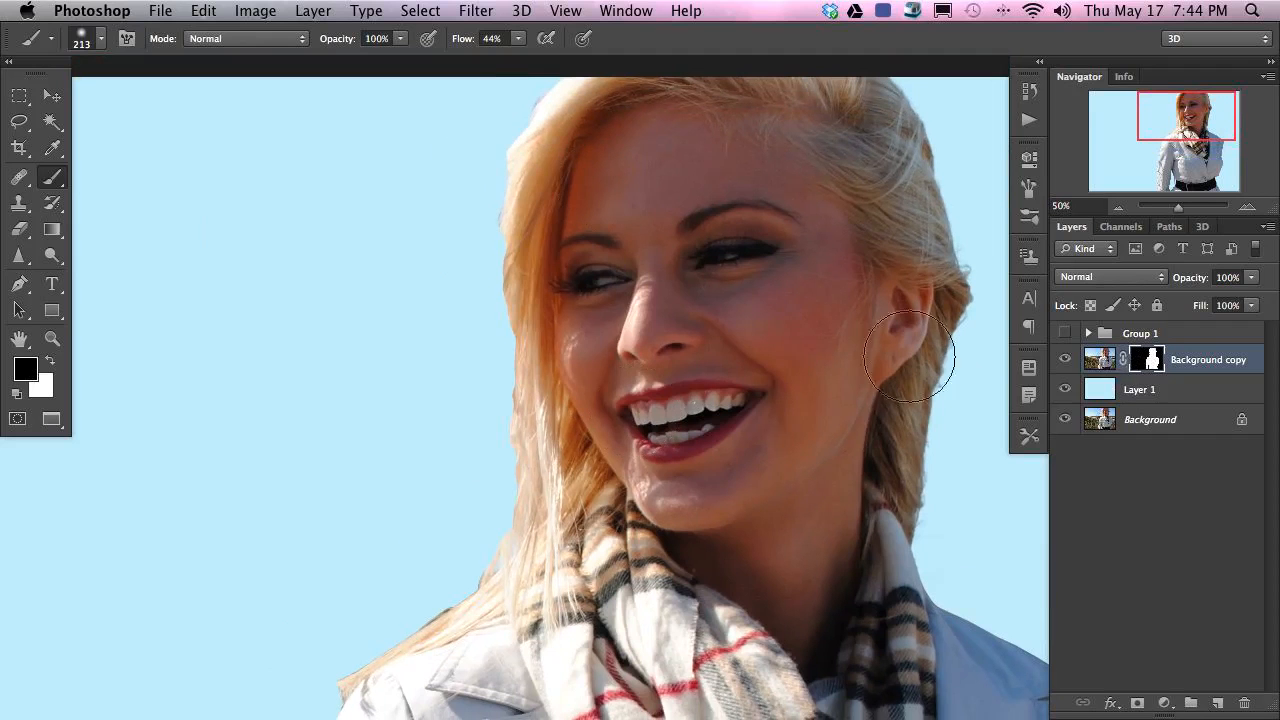
pyautogui.keyDown('shift'); pyautogui.click(1142, 358); pyautogui.keyUp('shift')
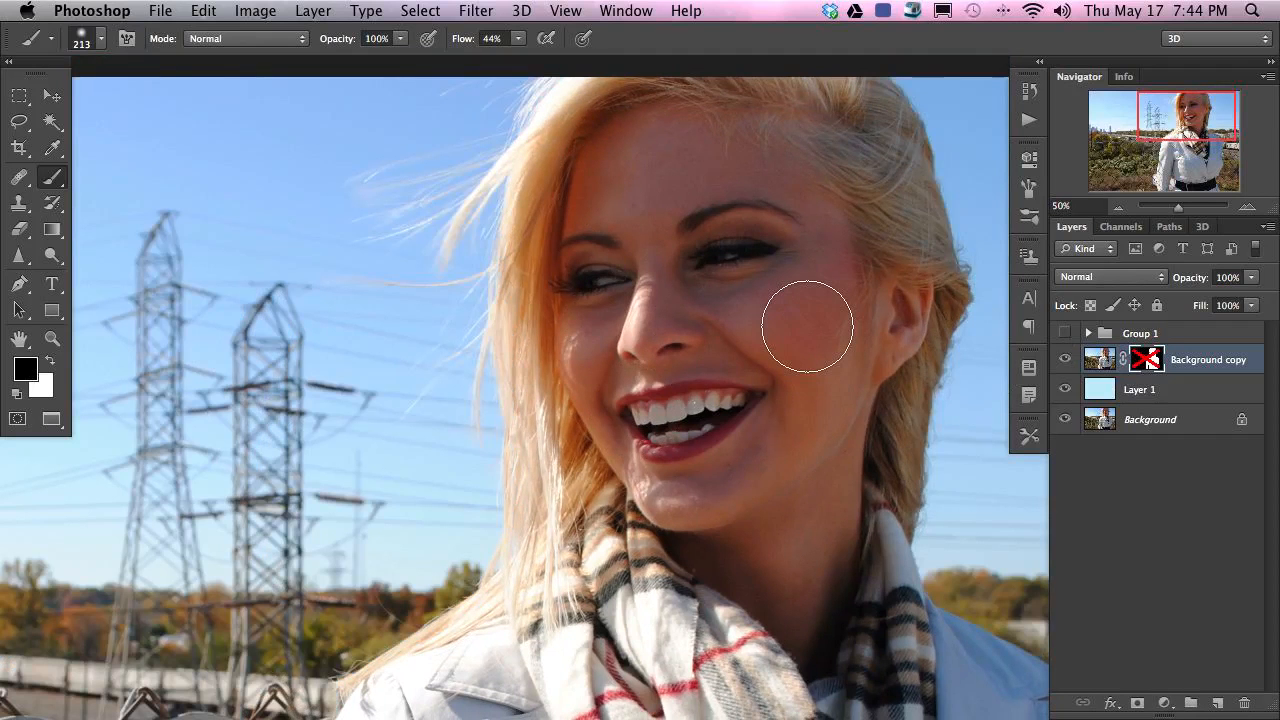
pyautogui.click(1121, 228)
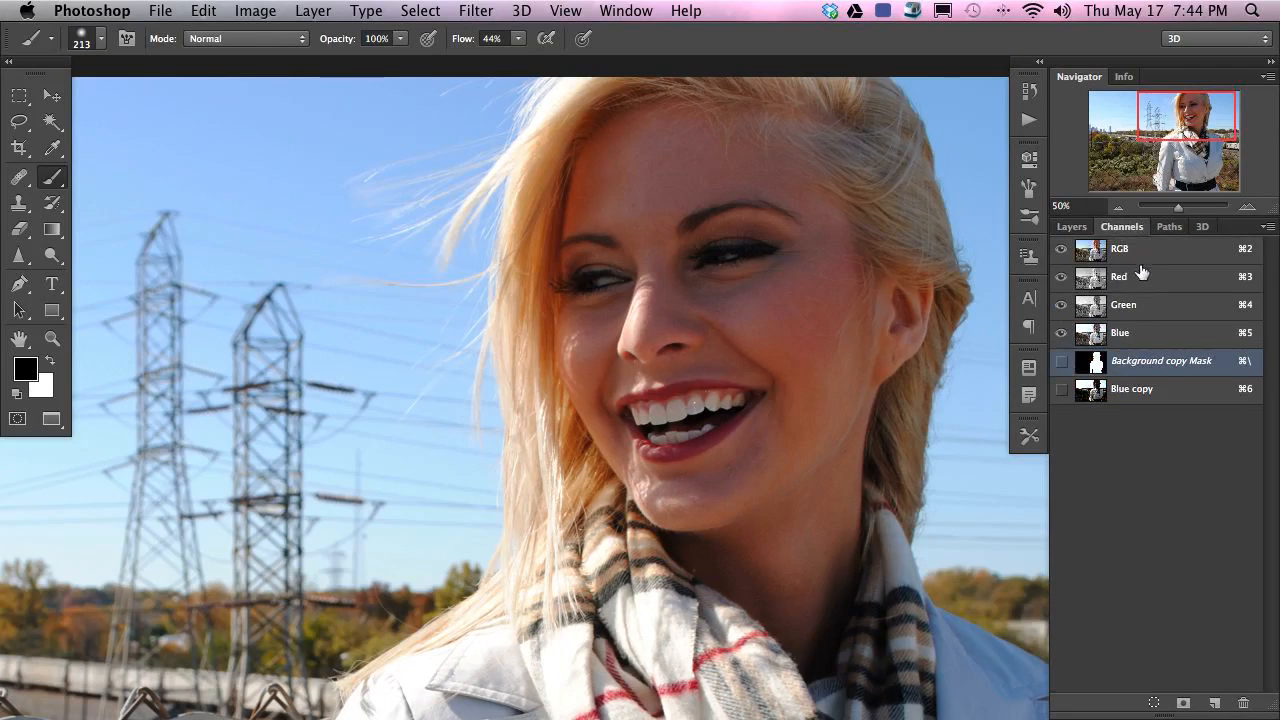
pyautogui.click(1142, 276)
pyautogui.click(1123, 249)
pyautogui.click(1145, 280)
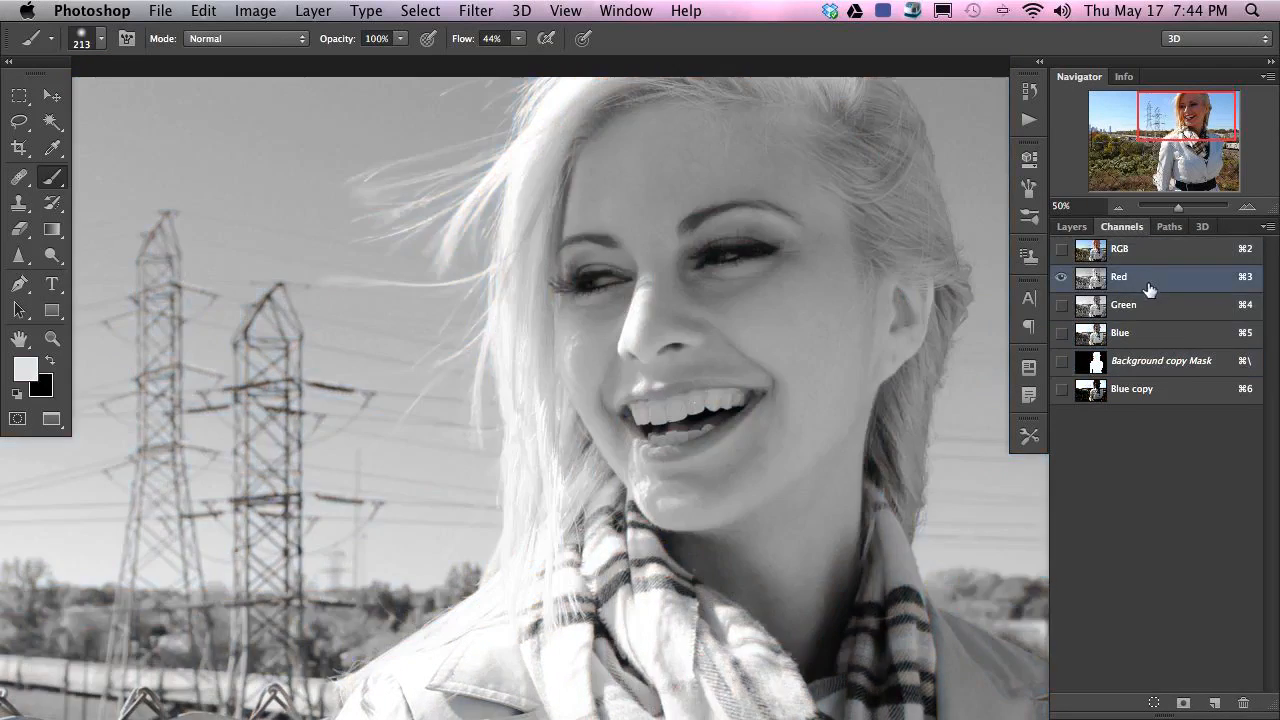
pyautogui.click(1150, 306)
pyautogui.click(1150, 330)
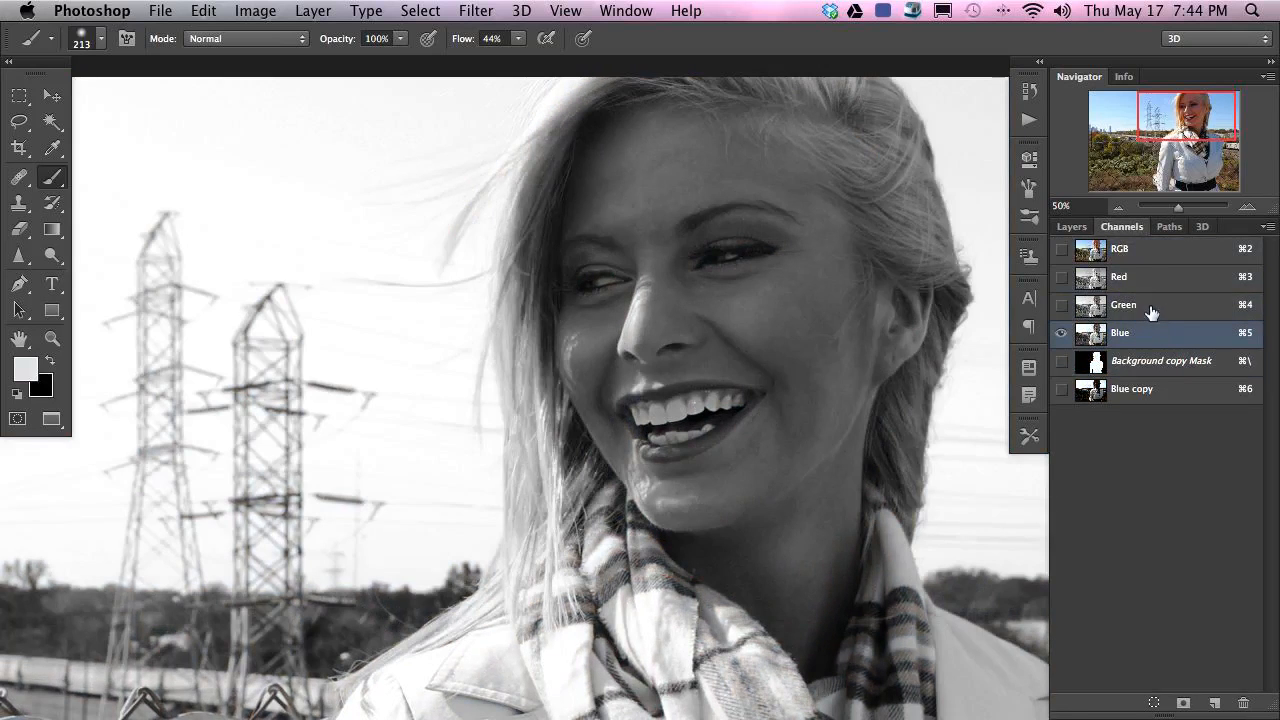
pyautogui.click(1145, 279)
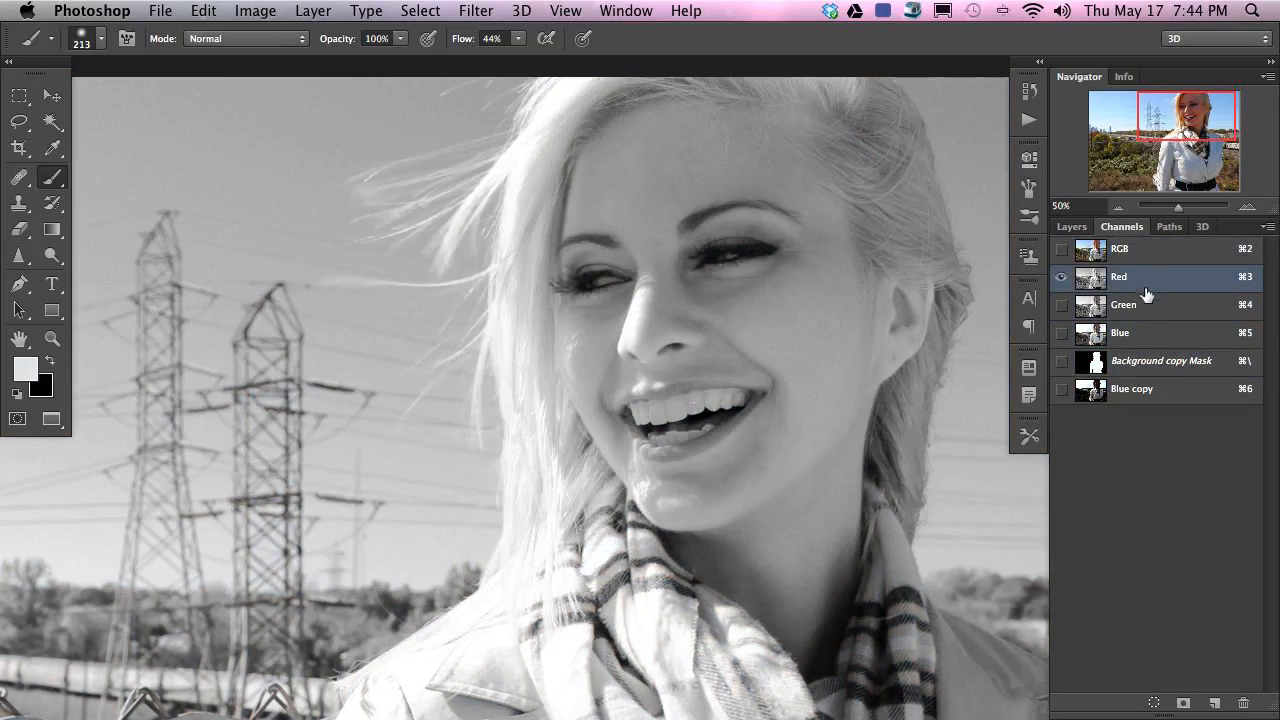
pyautogui.click(1148, 305)
pyautogui.click(1146, 333)
pyautogui.click(1140, 278)
pyautogui.click(1122, 311)
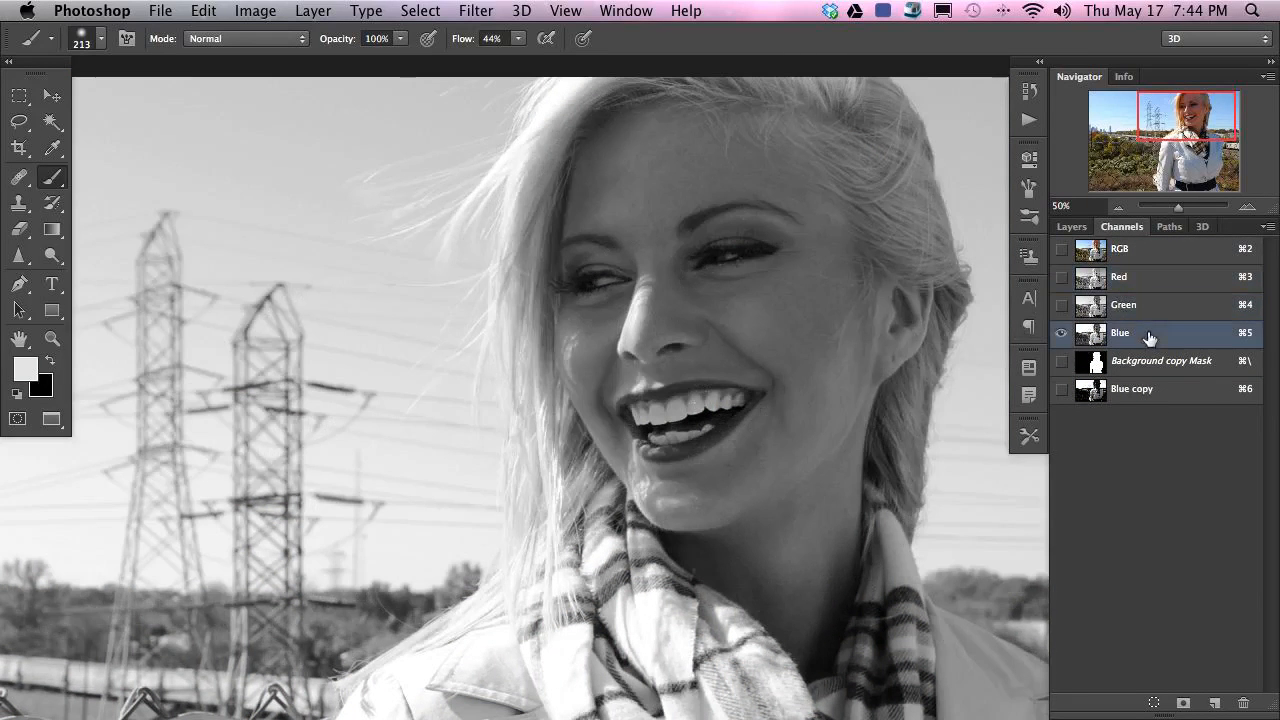
# - Duplicate the Red channel and apply Levels to the copy with midtone input 0.13 and white input 241
pyautogui.click(1148, 335)
pyautogui.click(1135, 284)
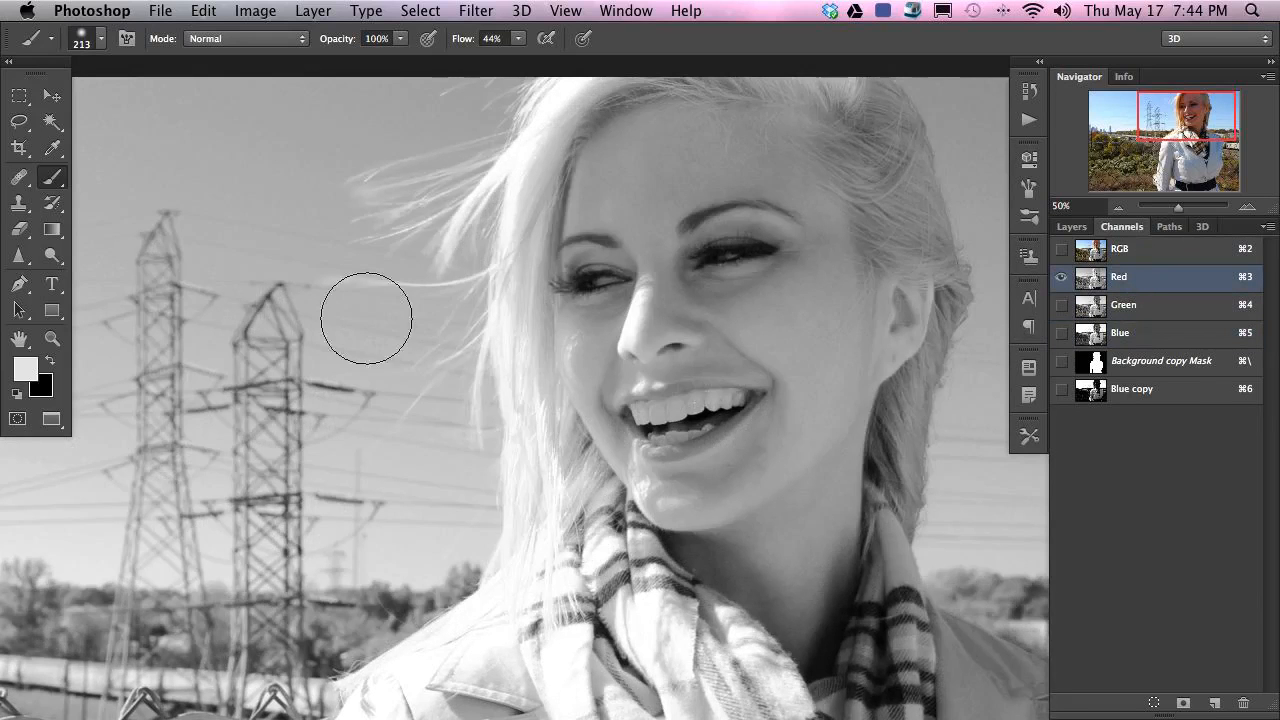
pyautogui.moveTo(1160, 280); pyautogui.dragTo(1212, 703)
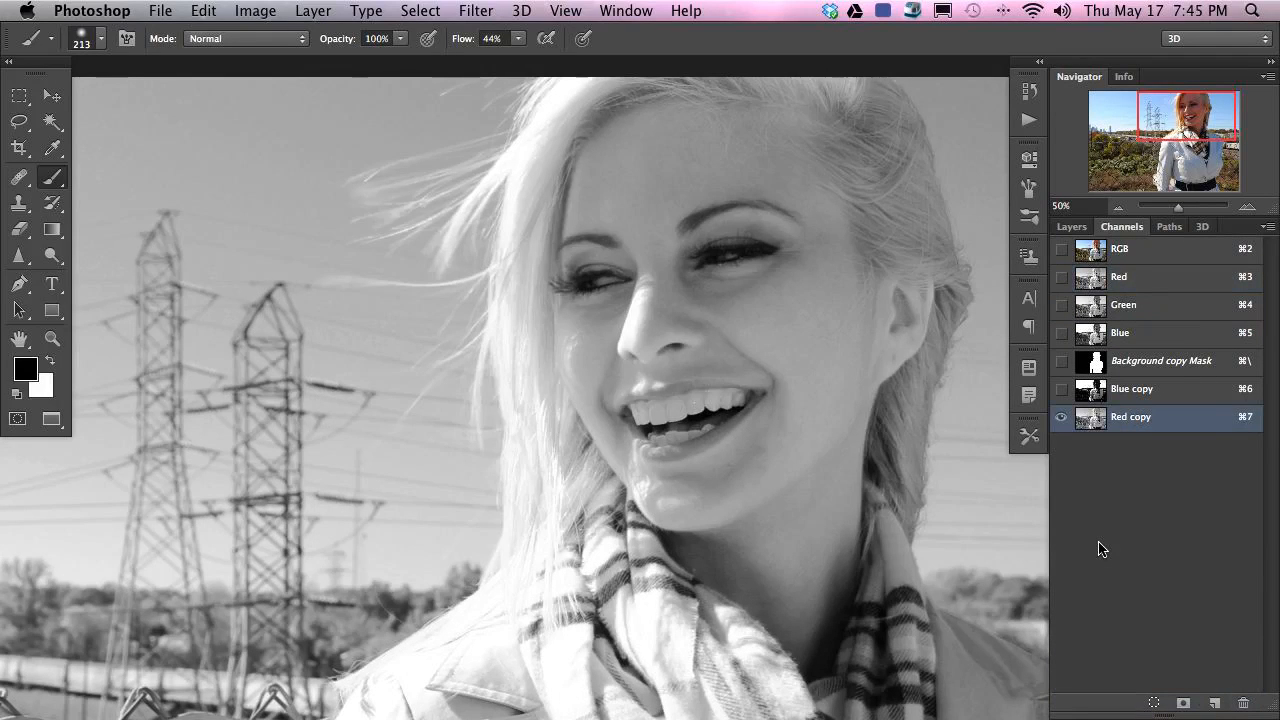
pyautogui.press('super+l')
pyautogui.moveTo(418, 226); pyautogui.dragTo(912, 203)
pyautogui.moveTo(744, 420); pyautogui.dragTo(838, 424)
pyautogui.click(945, 228)
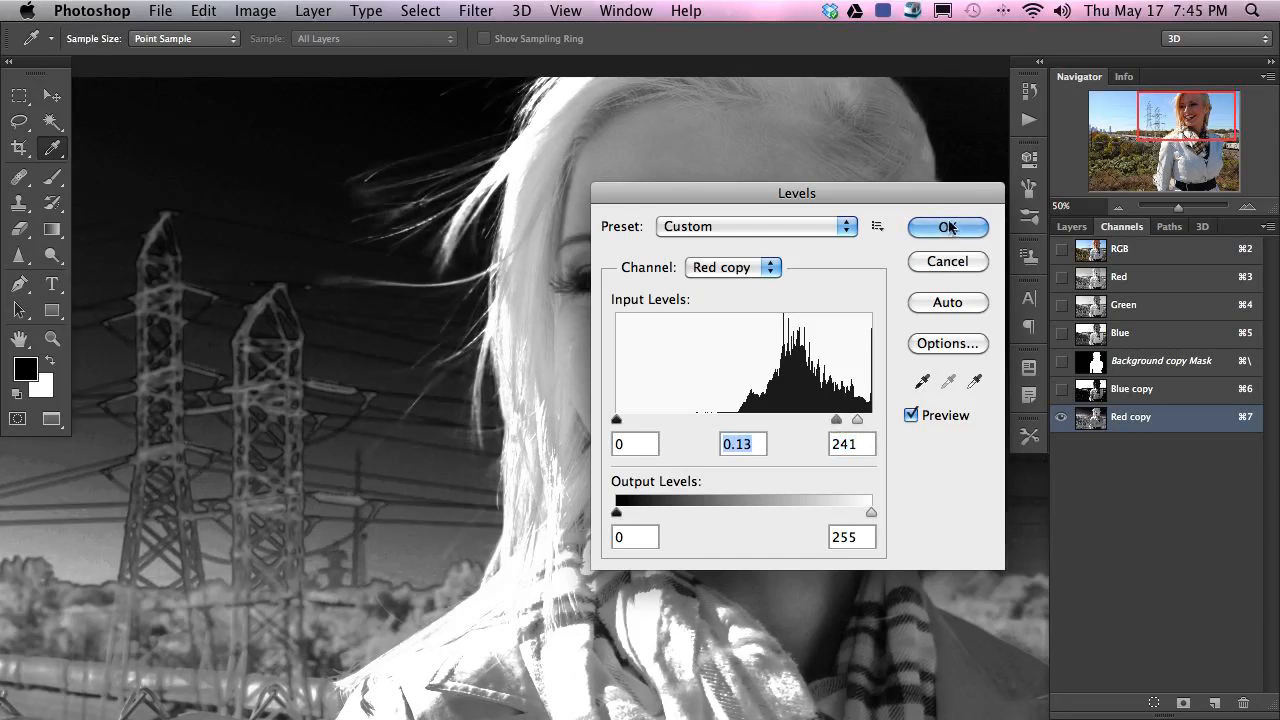
# - Load the Red copy channel as a selection, enable the Background copy mask, hide the selection outline and make white the foreground color
pyautogui.press('b')
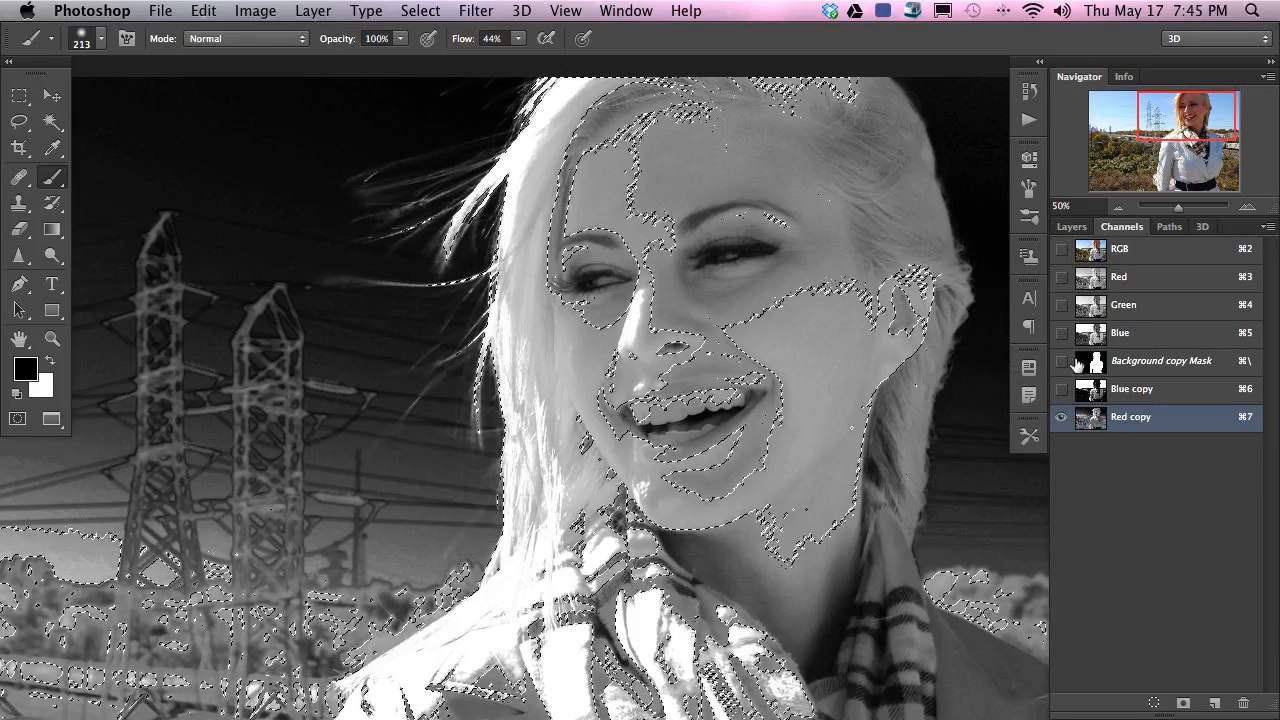
pyautogui.click(1071, 227)
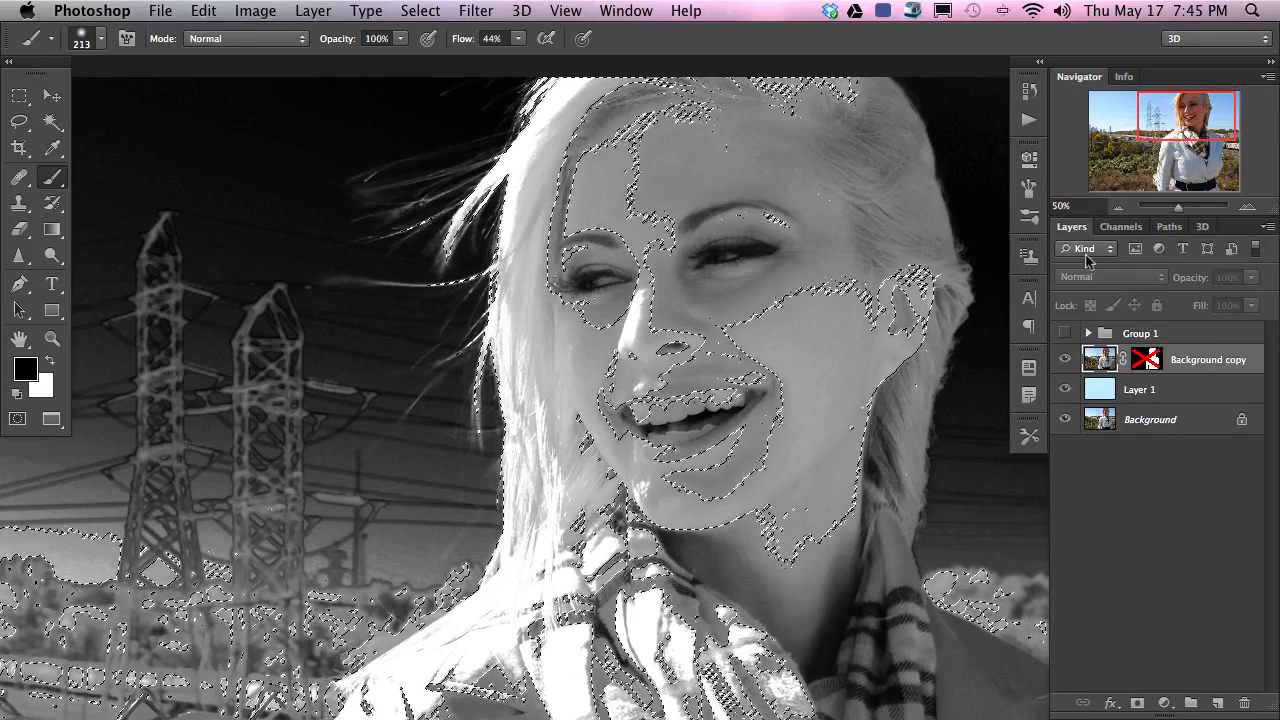
pyautogui.keyDown('shift'); pyautogui.click(1149, 361); pyautogui.keyUp('shift')
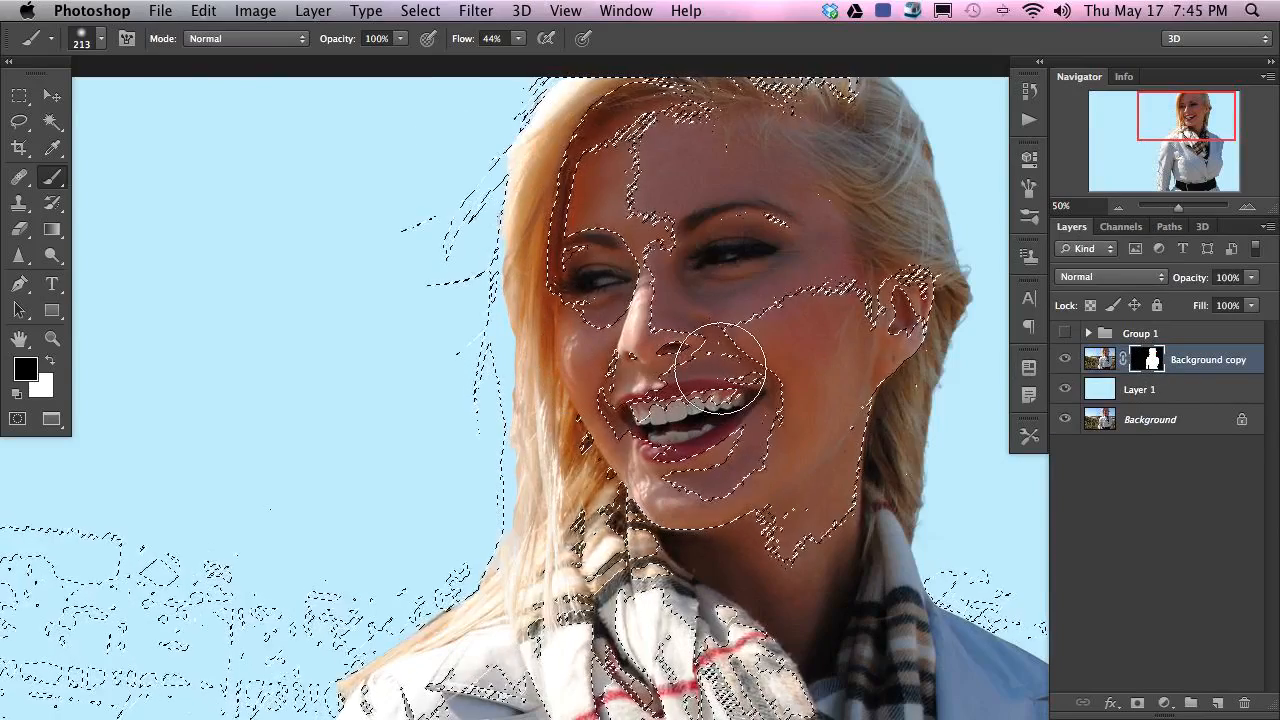
pyautogui.press('x')
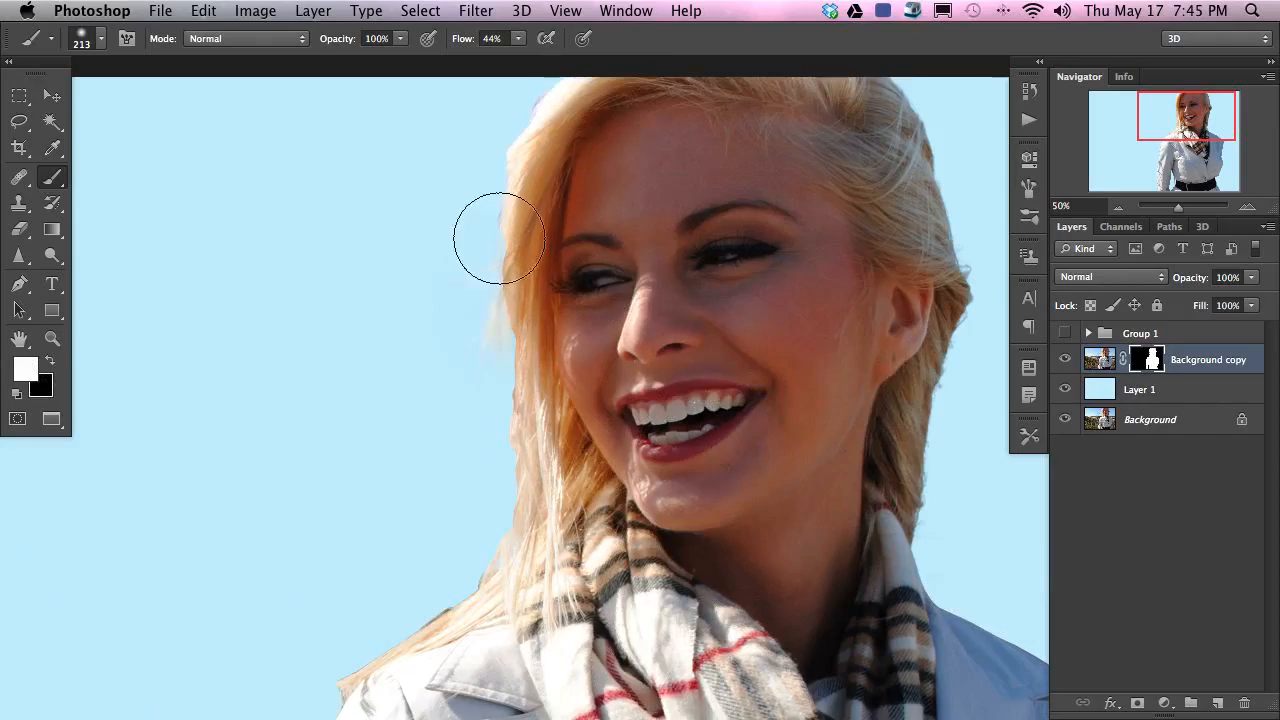
# - Try painting the left hair strands white and the tree area above the shoulder black on the mask, and undo those strokes
pyautogui.moveTo(455, 277)
pyautogui.mouseDown()
pyautogui.moveTo(485, 190)
pyautogui.moveTo(421, 256)
pyautogui.moveTo(525, 246)
pyautogui.moveTo(509, 555)
pyautogui.moveTo(456, 621)
pyautogui.moveTo(300, 715)
pyautogui.moveTo(370, 673)
pyautogui.mouseUp()
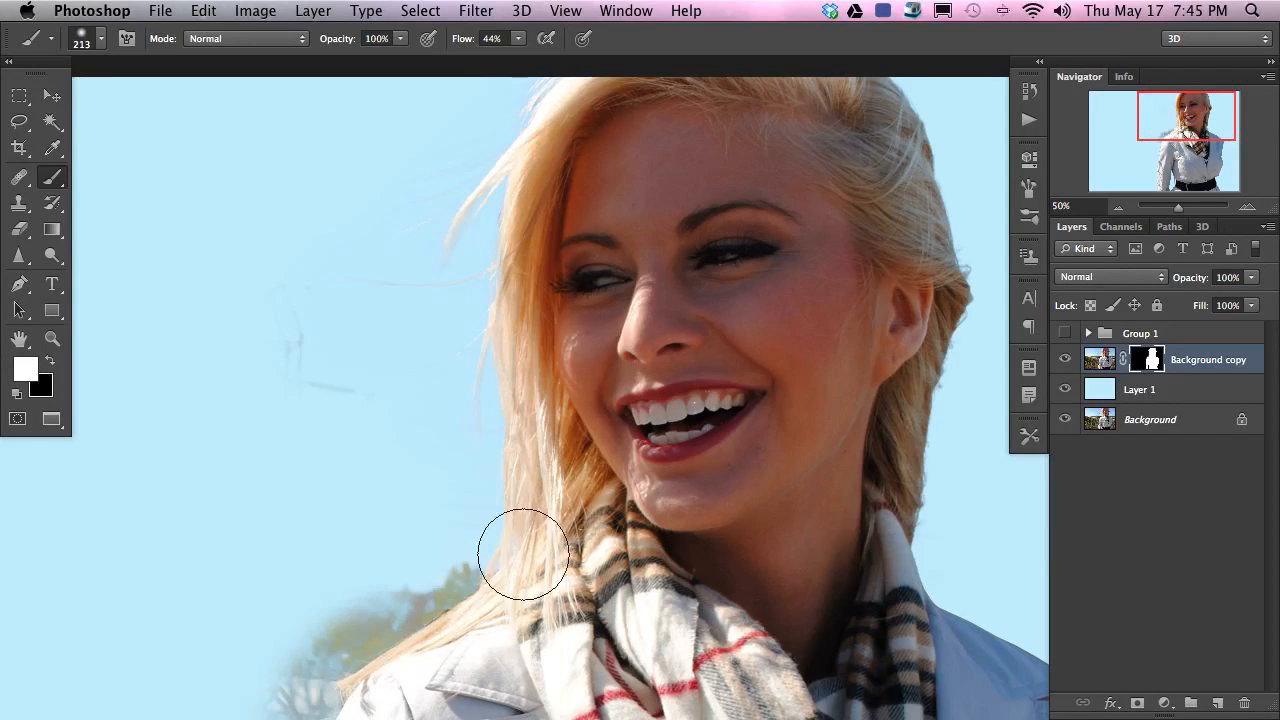
pyautogui.press('space')
pyautogui.moveTo(355, 595); pyautogui.dragTo(395, 511)
pyautogui.press('x')
pyautogui.moveTo(354, 577); pyautogui.dragTo(320, 584)
pyautogui.moveTo(370, 545)
pyautogui.mouseDown()
pyautogui.moveTo(306, 616)
pyautogui.moveTo(318, 646)
pyautogui.moveTo(384, 547)
pyautogui.moveTo(363, 614)
pyautogui.moveTo(346, 608)
pyautogui.moveTo(516, 479)
pyautogui.moveTo(326, 607)
pyautogui.moveTo(337, 575)
pyautogui.mouseUp()
pyautogui.press('super+z')
pyautogui.press('super+z')
pyautogui.press('super+alt+z')
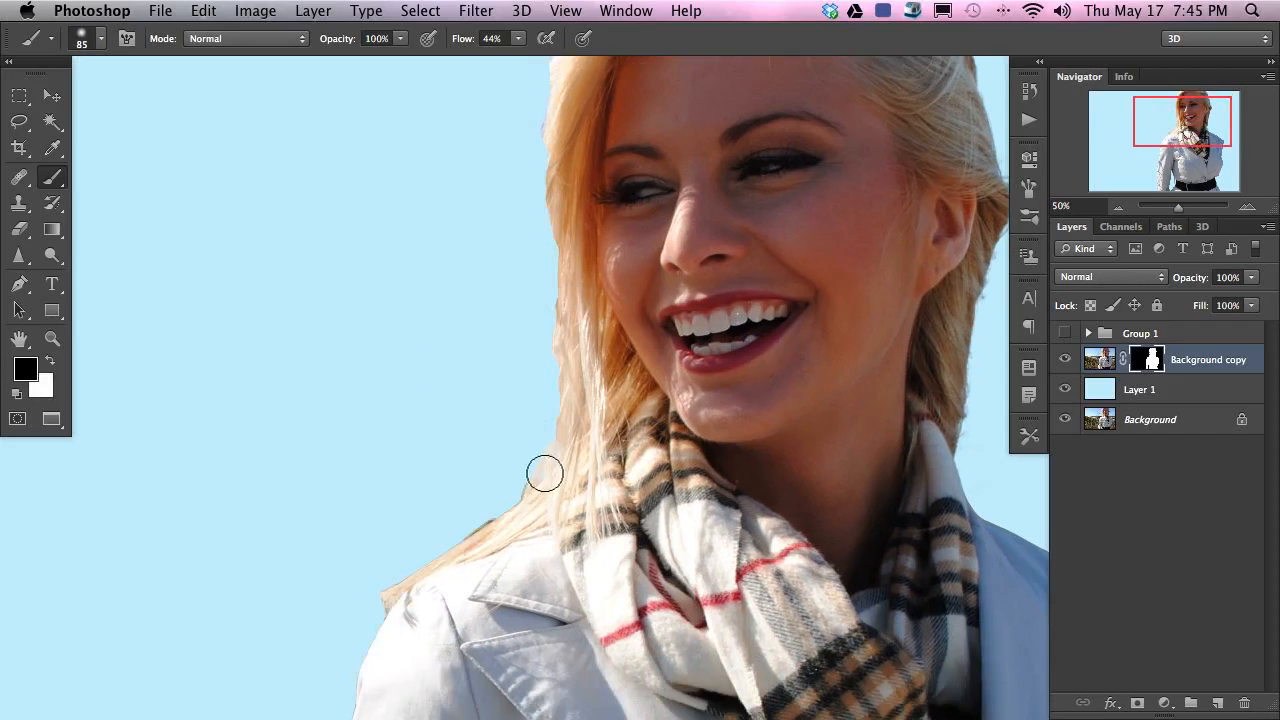
# - Paint white on the Background copy mask along the hair's left side and down to the shoulder with a 201 px brush
pyautogui.press('x')
pyautogui.moveTo(546, 279)
pyautogui.mouseDown()
pyautogui.moveTo(551, 291)
pyautogui.moveTo(543, 163)
pyautogui.mouseUp()
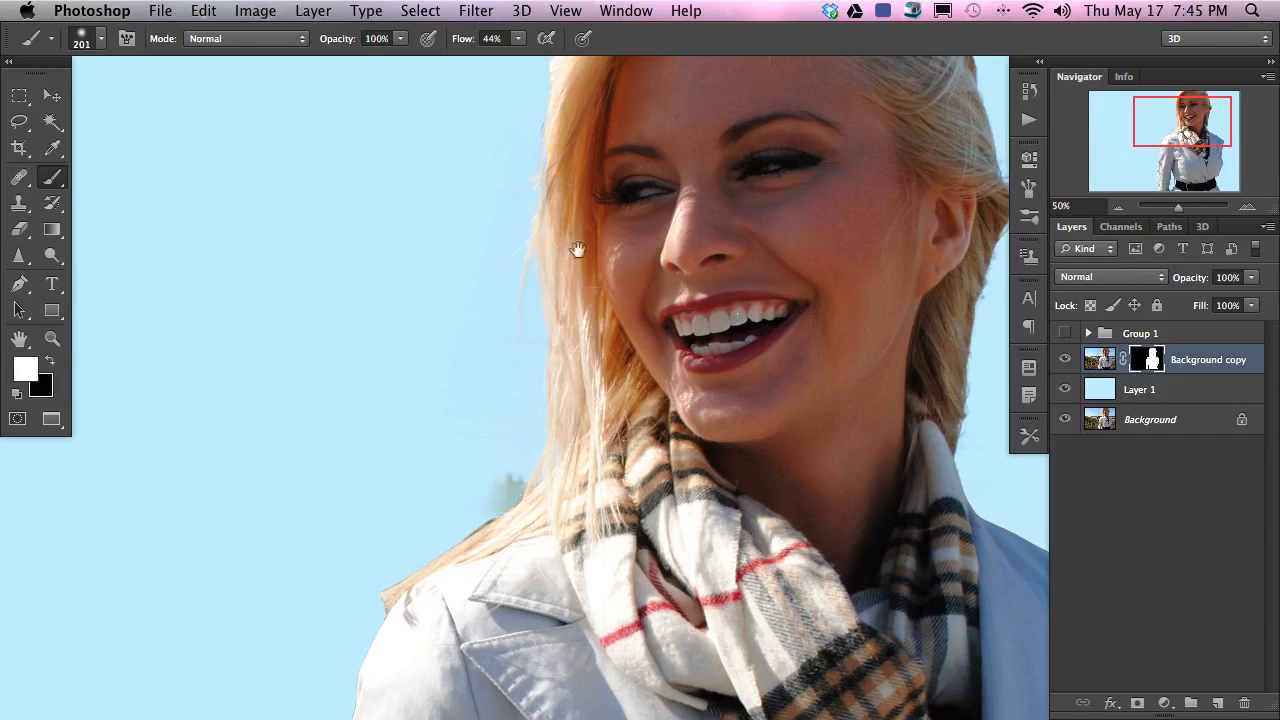
pyautogui.scroll(5, 586, 337)
pyautogui.moveTo(611, 210)
pyautogui.mouseDown()
pyautogui.moveTo(437, 358)
pyautogui.moveTo(440, 281)
pyautogui.moveTo(539, 364)
pyautogui.moveTo(517, 558)
pyautogui.mouseUp()
pyautogui.scroll(-5, 517, 558)
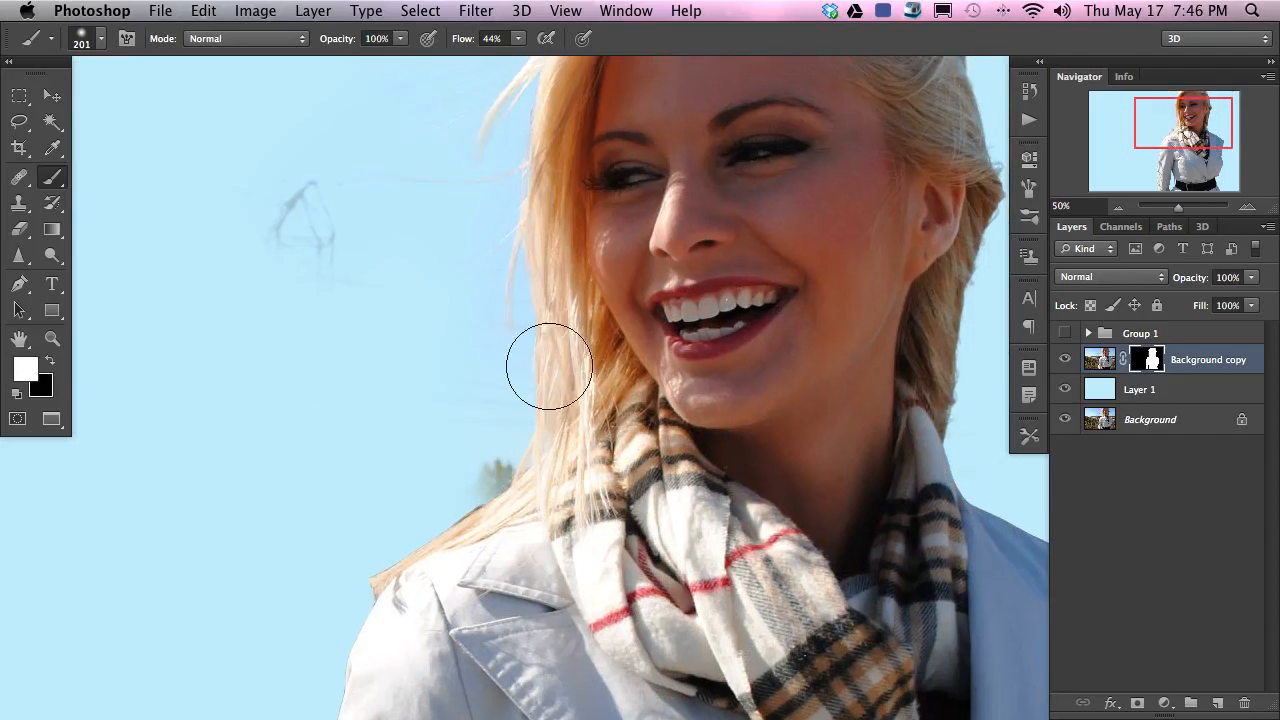
pyautogui.scroll(3, 500, 380)
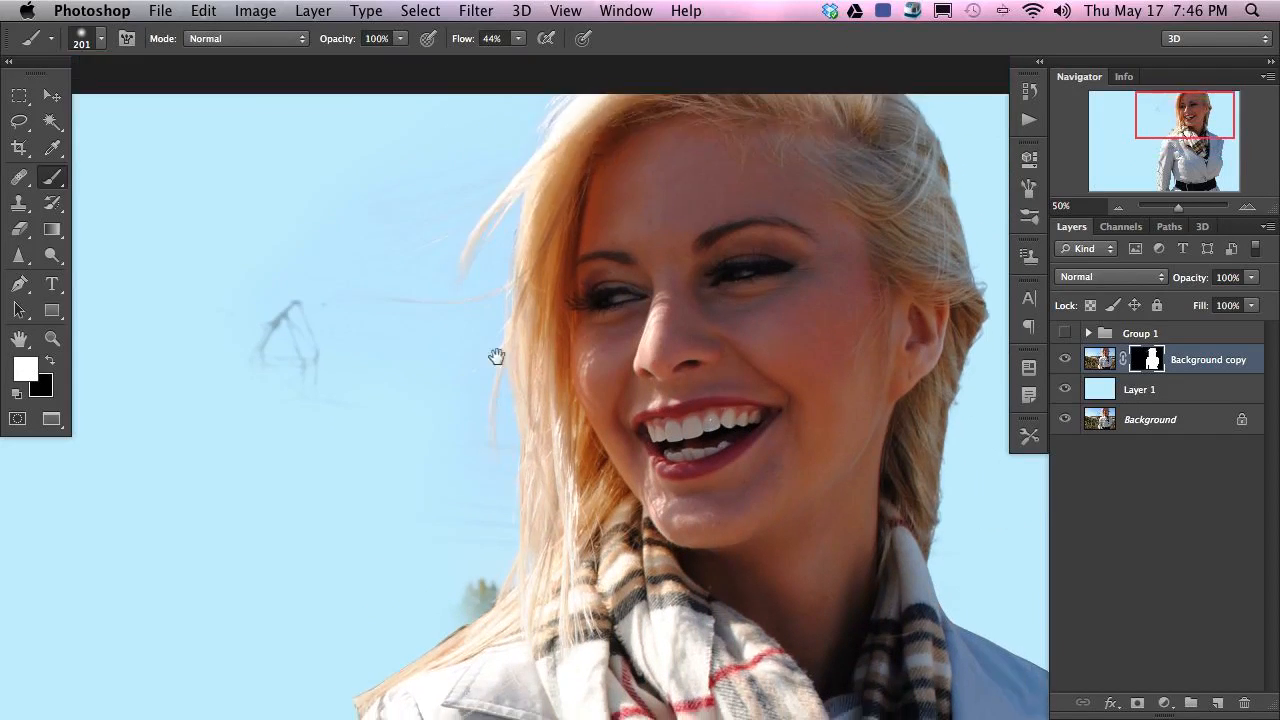
pyautogui.moveTo(511, 620)
pyautogui.mouseDown()
pyautogui.moveTo(409, 683)
pyautogui.moveTo(419, 660)
pyautogui.mouseUp()
pyautogui.moveTo(406, 603); pyautogui.dragTo(447, 561)
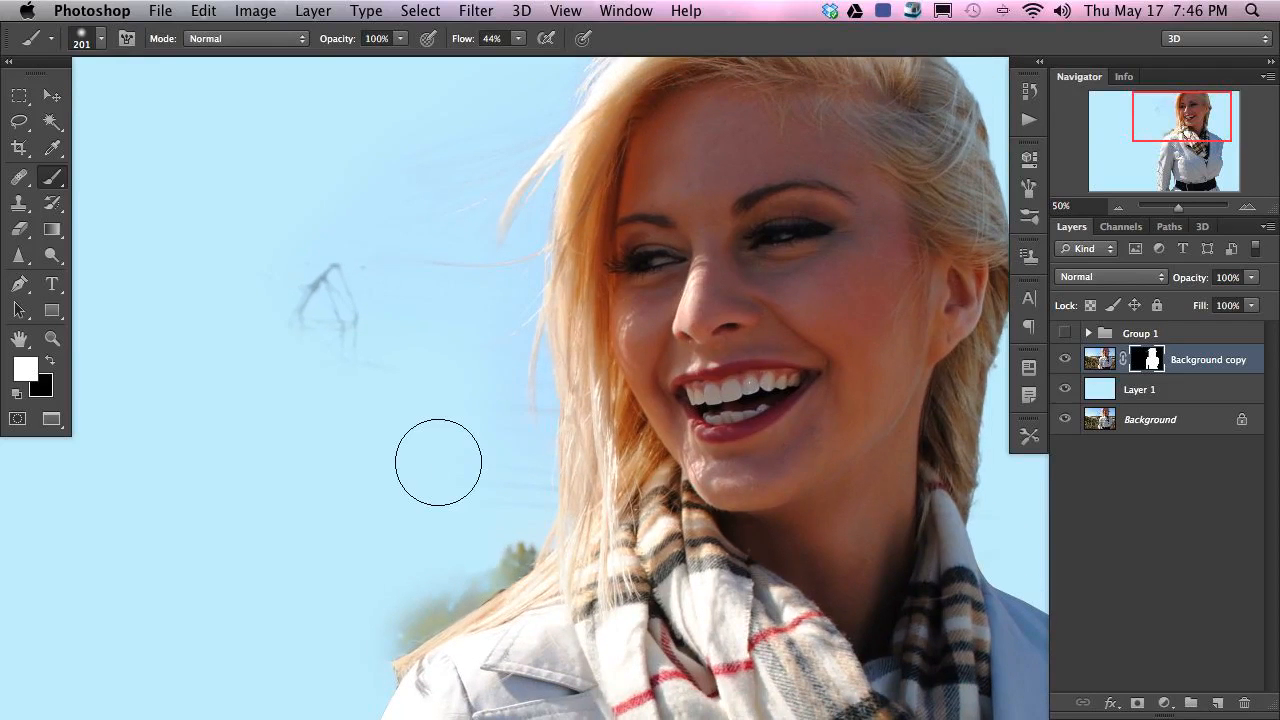
# - Invert the selection, hide its outline and paint black on the mask over the pylon and tree remnants left of the hair
pyautogui.click(430, 10)
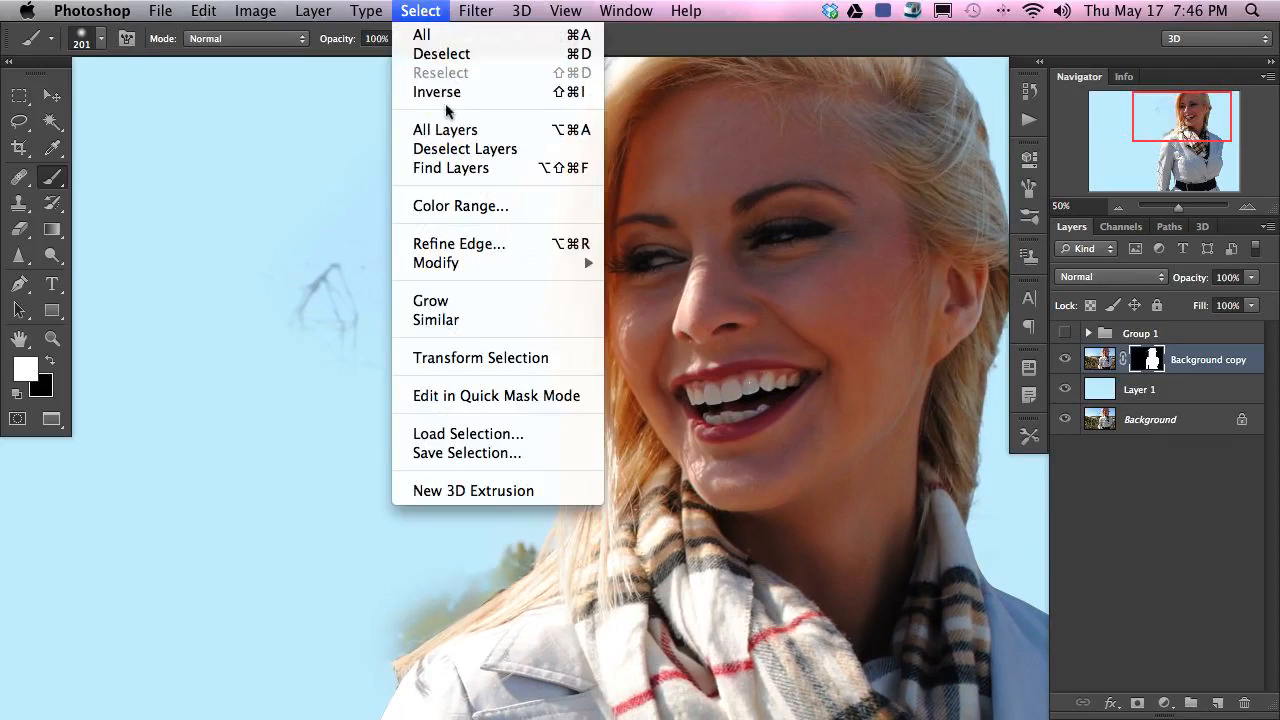
pyautogui.click(459, 91)
pyautogui.press('super+h')
pyautogui.press('x')
pyautogui.moveTo(374, 397); pyautogui.dragTo(271, 409)
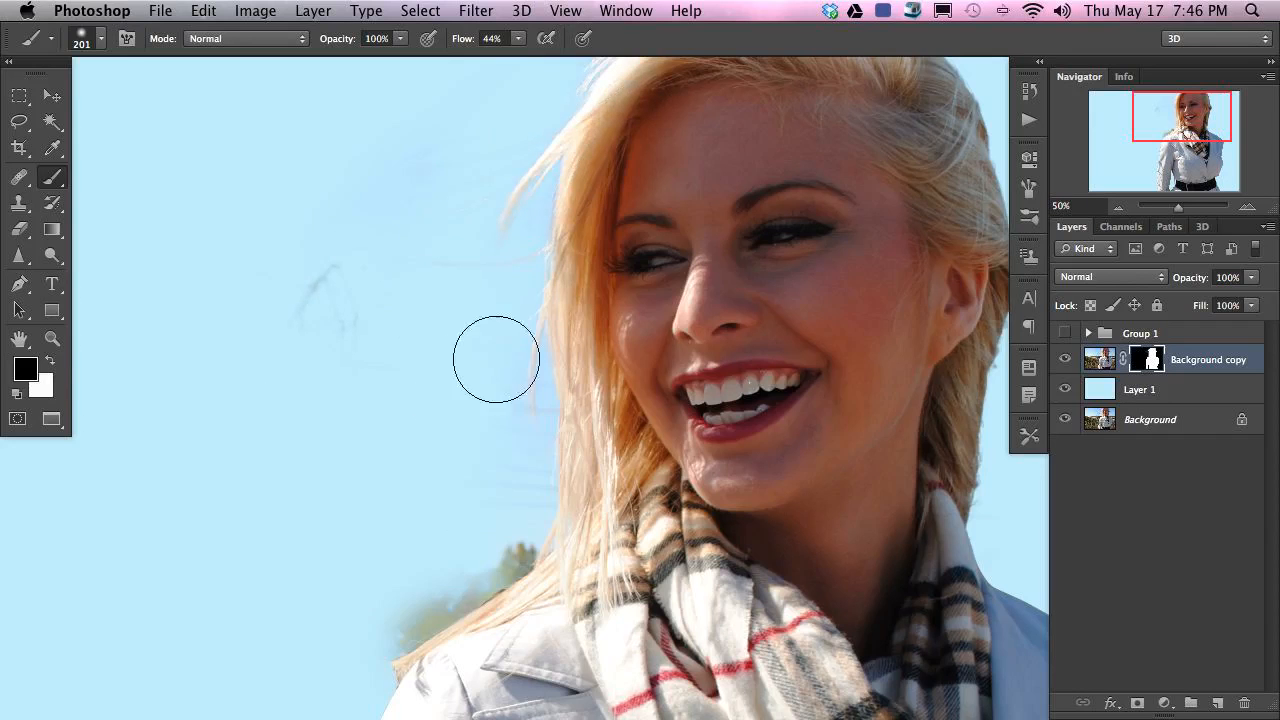
pyautogui.moveTo(477, 557)
pyautogui.mouseDown()
pyautogui.moveTo(389, 612)
pyautogui.moveTo(476, 562)
pyautogui.moveTo(390, 645)
pyautogui.moveTo(502, 564)
pyautogui.moveTo(399, 633)
pyautogui.mouseUp()
# - Display the Background copy mask alone and paint the pylon and sky remnants black, reducing the brush to about 25 px and its flow to 20%
pyautogui.moveTo(1146, 360); pyautogui.dragTo(1153, 356)
pyautogui.keyDown('alt'); pyautogui.click(1154, 360); pyautogui.keyUp('alt')
pyautogui.moveTo(684, 458); pyautogui.dragTo(633, 511)
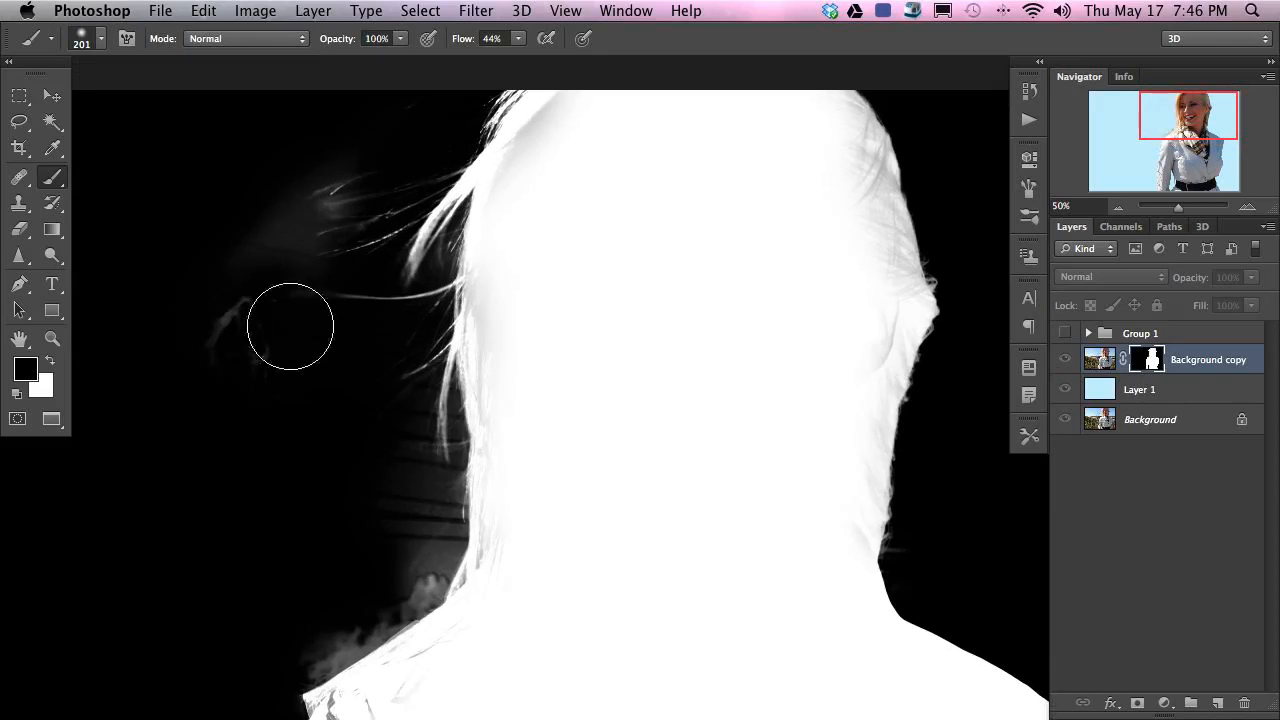
pyautogui.moveTo(241, 304); pyautogui.dragTo(236, 302)
pyautogui.keyDown('ctrl'); pyautogui.keyDown('alt'); pyautogui.moveTo(234, 380); pyautogui.dragTo(200, 378); pyautogui.keyUp('alt'); pyautogui.keyUp('ctrl')
pyautogui.moveTo(219, 316)
pyautogui.mouseDown()
pyautogui.moveTo(187, 368)
pyautogui.moveTo(239, 329)
pyautogui.moveTo(223, 345)
pyautogui.moveTo(253, 362)
pyautogui.moveTo(238, 399)
pyautogui.moveTo(239, 309)
pyautogui.mouseUp()
pyautogui.hotkey('shift', '2')
pyautogui.moveTo(260, 217)
pyautogui.mouseDown()
pyautogui.moveTo(326, 210)
pyautogui.moveTo(249, 232)
pyautogui.moveTo(325, 215)
pyautogui.mouseUp()
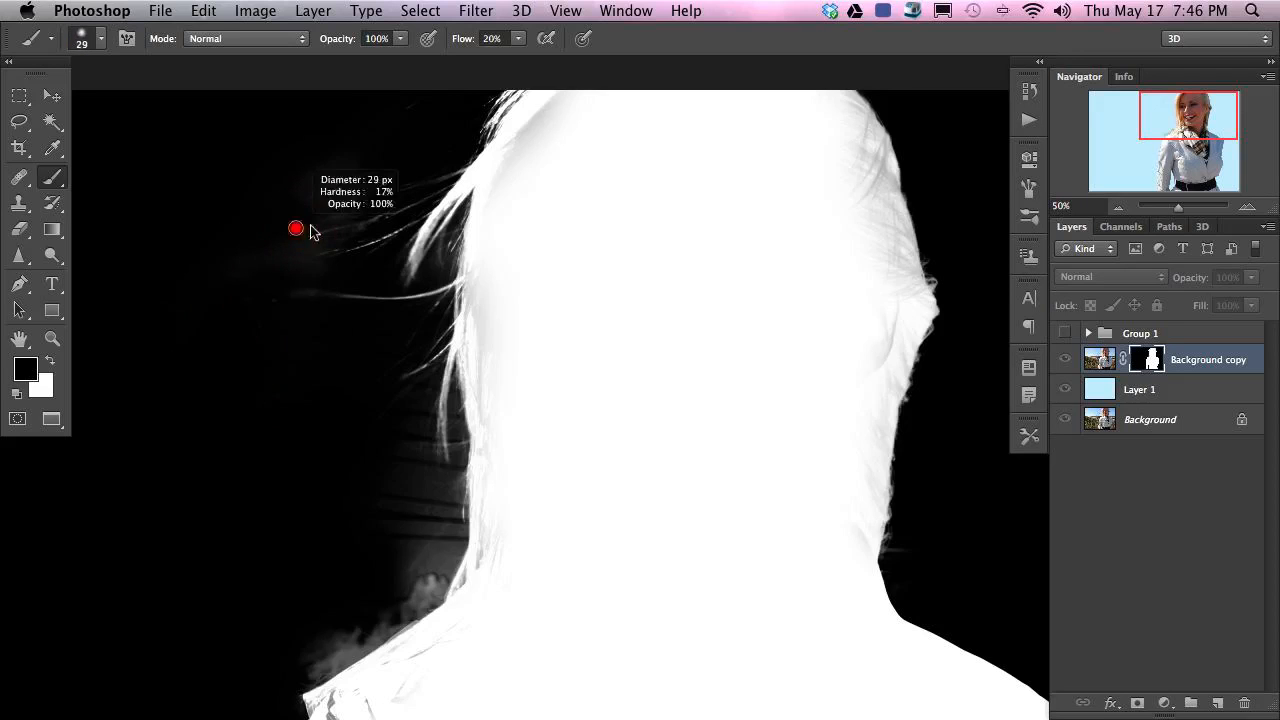
pyautogui.keyDown('ctrl'); pyautogui.keyDown('alt'); pyautogui.moveTo(319, 194); pyautogui.dragTo(281, 217); pyautogui.keyUp('alt'); pyautogui.keyUp('ctrl')
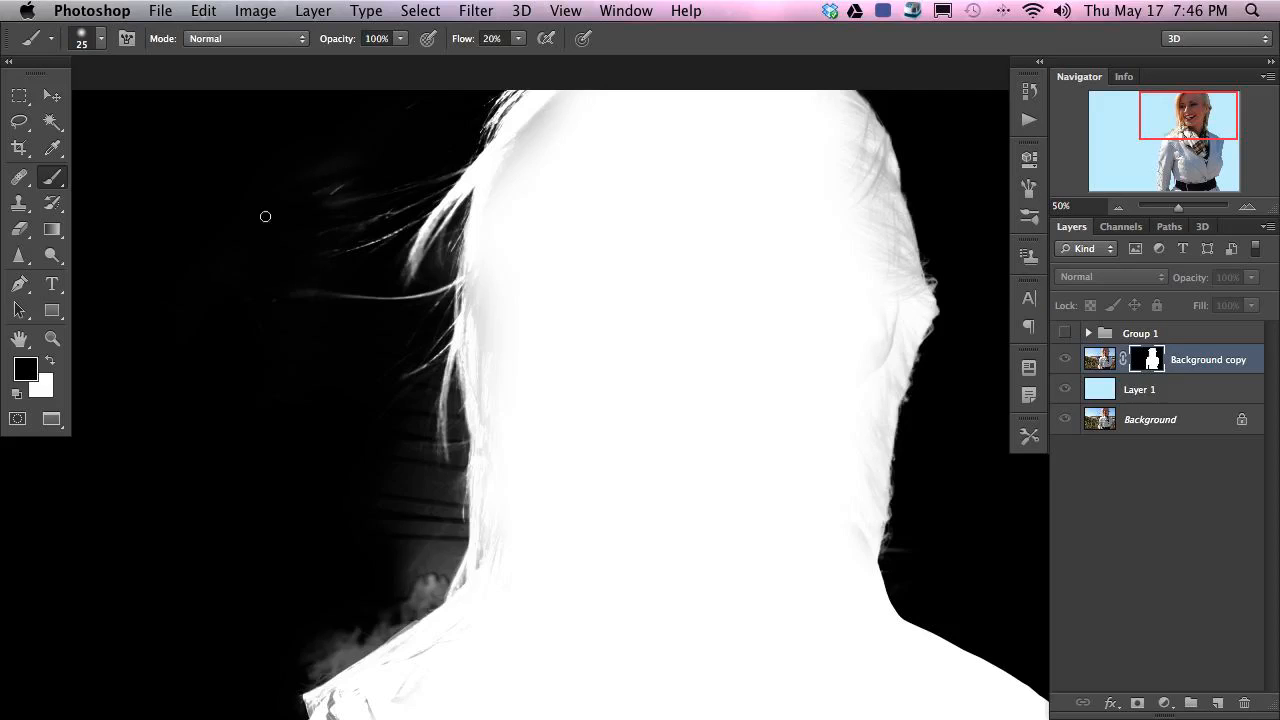
# - Paint the power-line and tree remnants beside the neck and shoulder black with a 28 px brush, and return to the image view
pyautogui.moveTo(347, 478)
pyautogui.keyDown('ctrl'); pyautogui.keyDown('alt'); pyautogui.mouseDown()
pyautogui.moveTo(320, 484)
pyautogui.moveTo(383, 488)
pyautogui.moveTo(361, 488)
pyautogui.mouseUp(); pyautogui.keyUp('alt'); pyautogui.keyUp('ctrl')
pyautogui.moveTo(448, 486)
pyautogui.mouseDown()
pyautogui.moveTo(453, 560)
pyautogui.moveTo(455, 534)
pyautogui.moveTo(391, 607)
pyautogui.moveTo(422, 543)
pyautogui.mouseUp()
pyautogui.moveTo(340, 637)
pyautogui.keyDown('ctrl'); pyautogui.keyDown('alt'); pyautogui.mouseDown()
pyautogui.moveTo(335, 652)
pyautogui.moveTo(400, 628)
pyautogui.moveTo(460, 552)
pyautogui.mouseUp(); pyautogui.keyUp('alt'); pyautogui.keyUp('ctrl')
pyautogui.moveTo(427, 593); pyautogui.dragTo(323, 664)
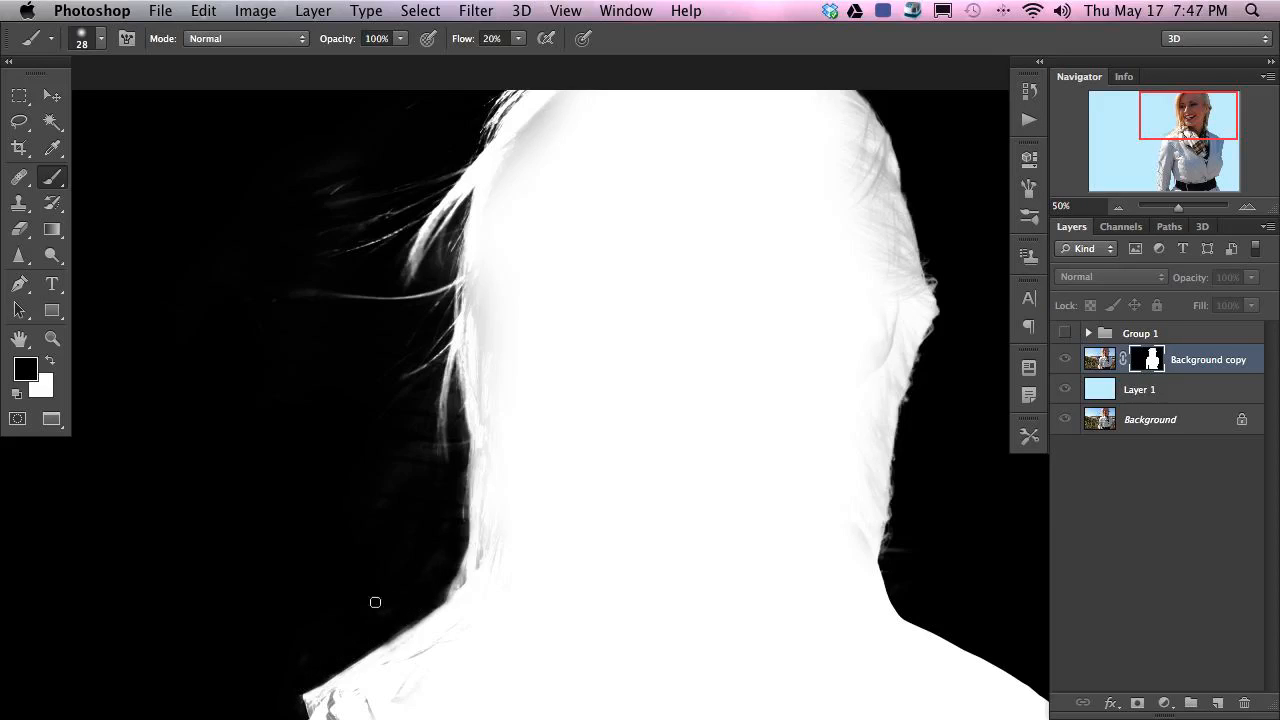
pyautogui.moveTo(318, 614); pyautogui.dragTo(415, 575)
pyautogui.keyDown('alt'); pyautogui.click(1145, 362); pyautogui.keyUp('alt')
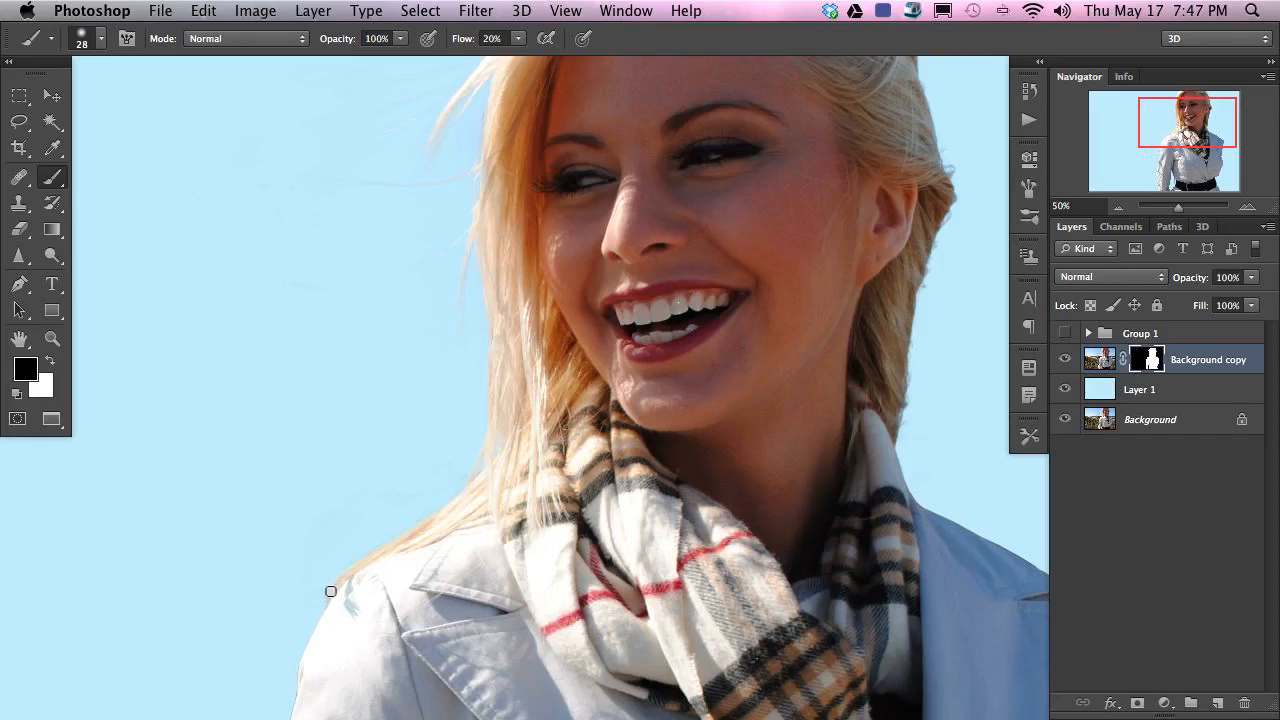
# - Switch the Background copy mask off and on repeatedly to compare the extracted left-side hair strands with the original photo
pyautogui.moveTo(529, 514); pyautogui.dragTo(537, 569)
pyautogui.keyDown('shift'); pyautogui.click(1150, 359); pyautogui.keyUp('shift')
pyautogui.keyDown('shift'); pyautogui.click(1150, 360); pyautogui.keyUp('shift')
pyautogui.keyDown('shift'); pyautogui.click(1149, 361); pyautogui.keyUp('shift')
pyautogui.keyDown('shift'); pyautogui.click(1149, 361); pyautogui.keyUp('shift')
pyautogui.keyDown('shift'); pyautogui.click(1148, 362); pyautogui.keyUp('shift')
pyautogui.keyDown('shift'); pyautogui.click(1148, 362); pyautogui.keyUp('shift')
pyautogui.keyDown('shift'); pyautogui.click(1148, 362); pyautogui.keyUp('shift')
pyautogui.keyDown('shift'); pyautogui.click(1147, 363); pyautogui.keyUp('shift')
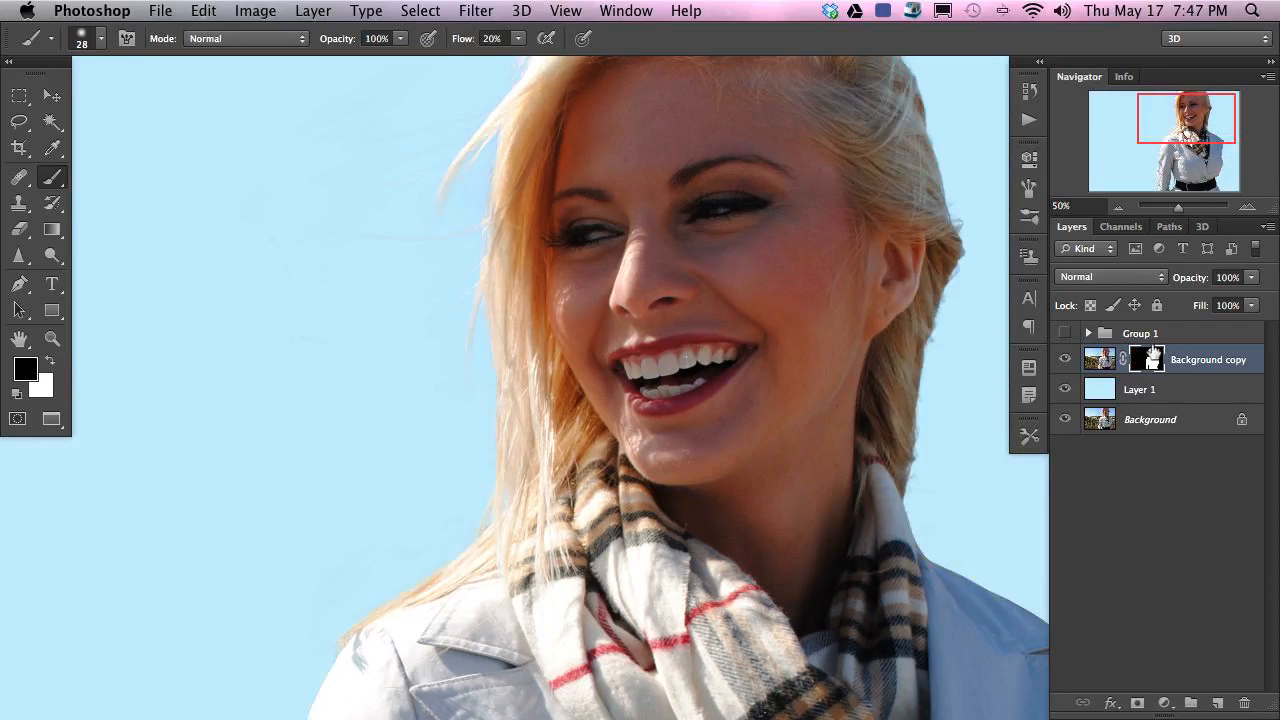
pyautogui.keyDown('shift'); pyautogui.click(1148, 362); pyautogui.keyUp('shift')
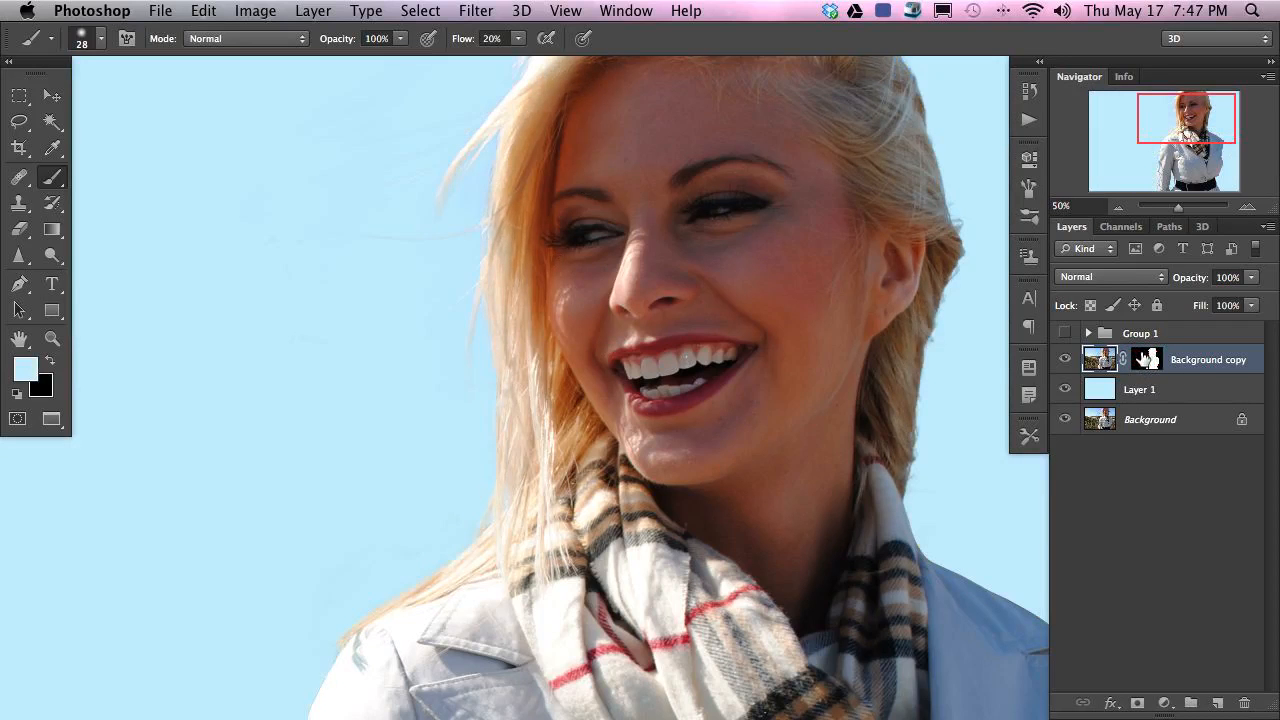
# - Examine the coat and the whole cutout, switching Layer 1 and Background copy visibility off and on
pyautogui.moveTo(666, 409); pyautogui.dragTo(589, 32)
pyautogui.moveTo(497, 555); pyautogui.dragTo(604, 420)
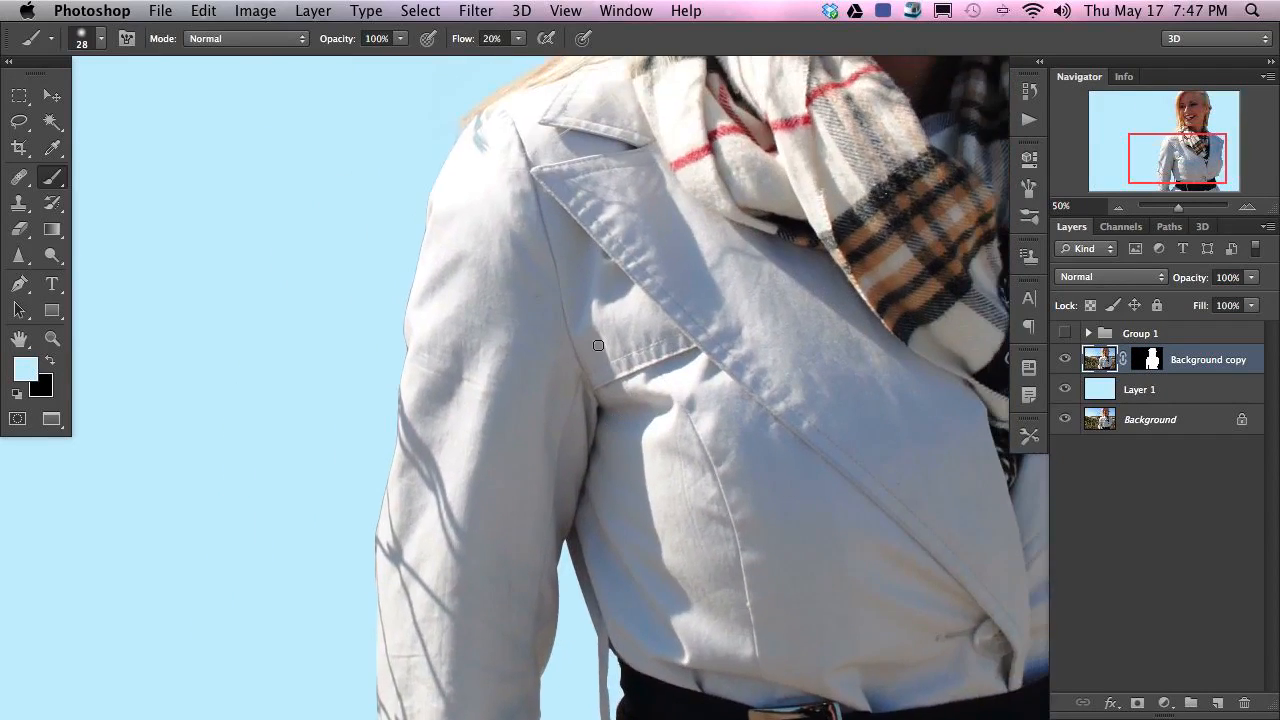
pyautogui.press('super+minus')
pyautogui.press('super+minus')
pyautogui.press('super+minus')
pyautogui.press('super+minus')
pyautogui.moveTo(670, 300); pyautogui.dragTo(541, 289)
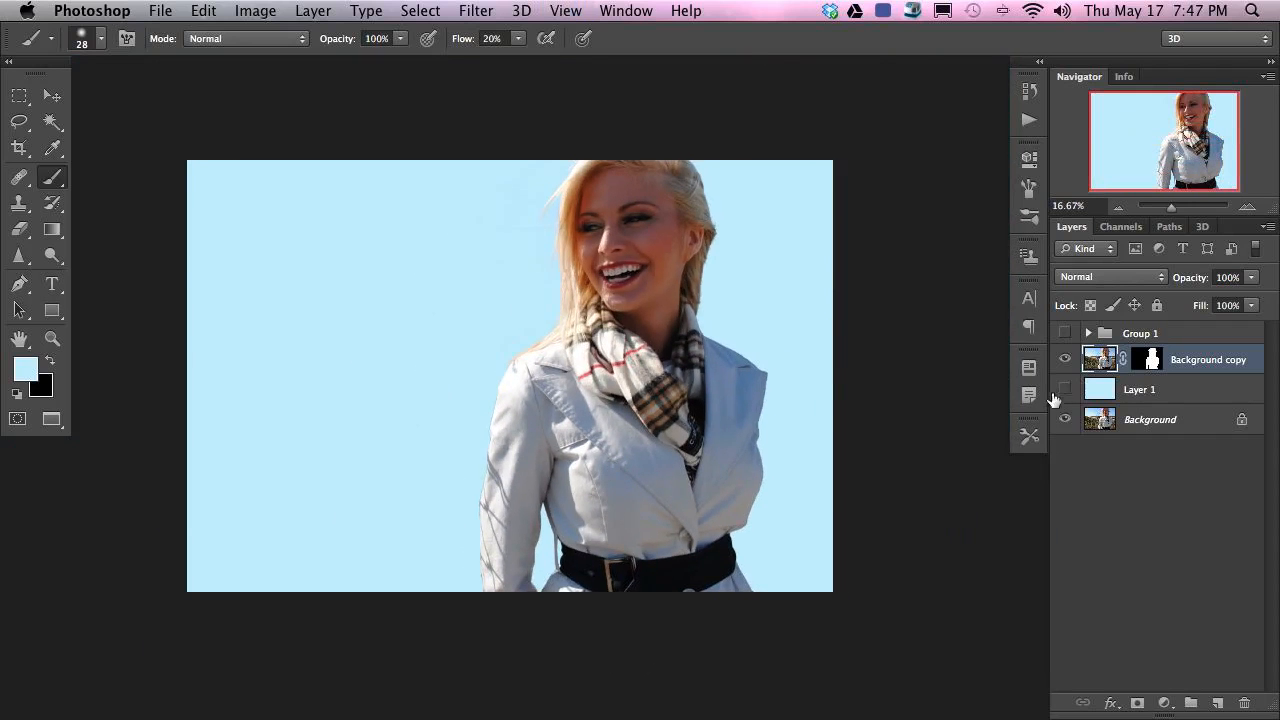
pyautogui.click(1064, 389)
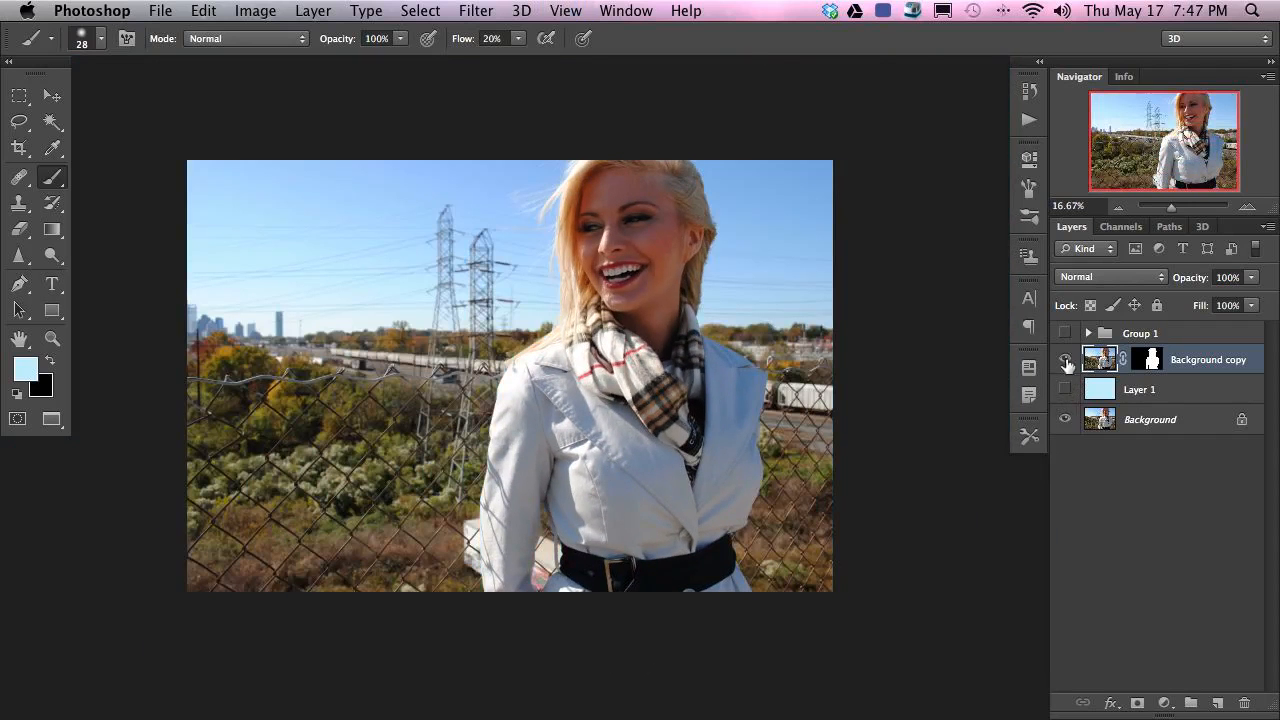
pyautogui.click(1066, 360)
pyautogui.click(1065, 361)
pyautogui.click(1065, 389)
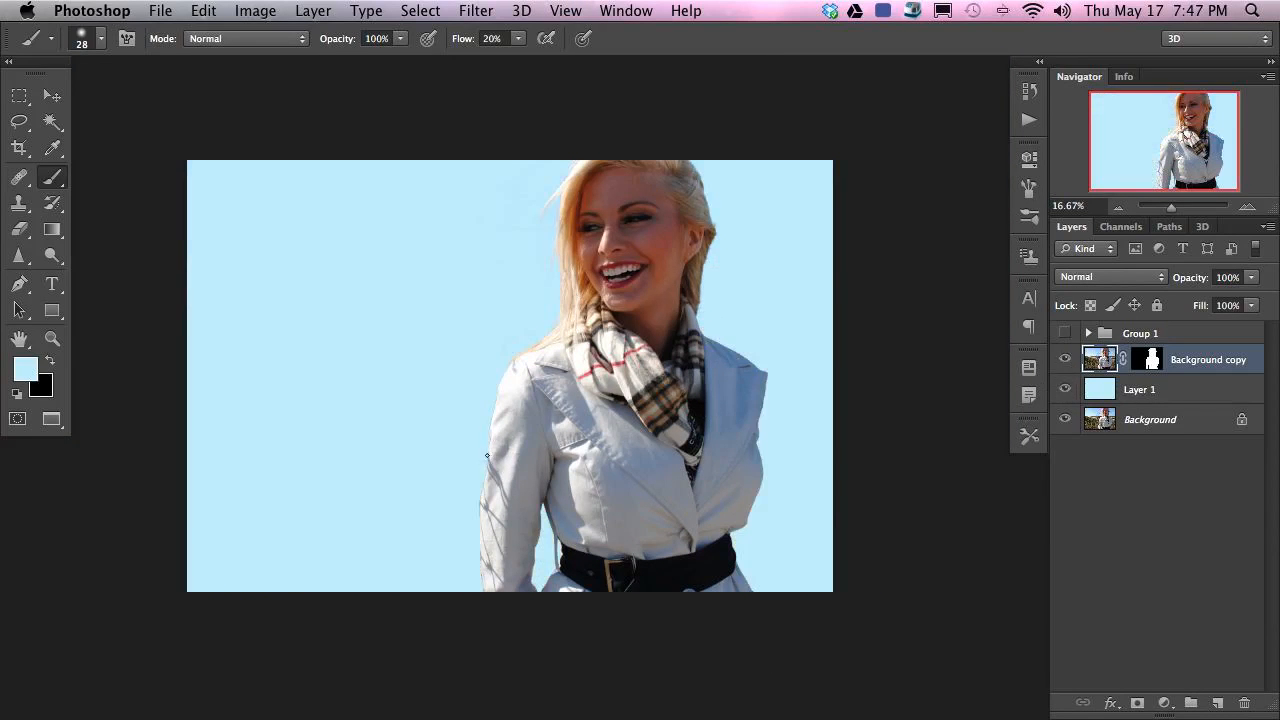
# - Target the Background copy mask at the coat sleeve's outer edge at 100% zoom, with black as the foreground color
pyautogui.press('super+plus')
pyautogui.press('super+plus')
pyautogui.press('super+plus')
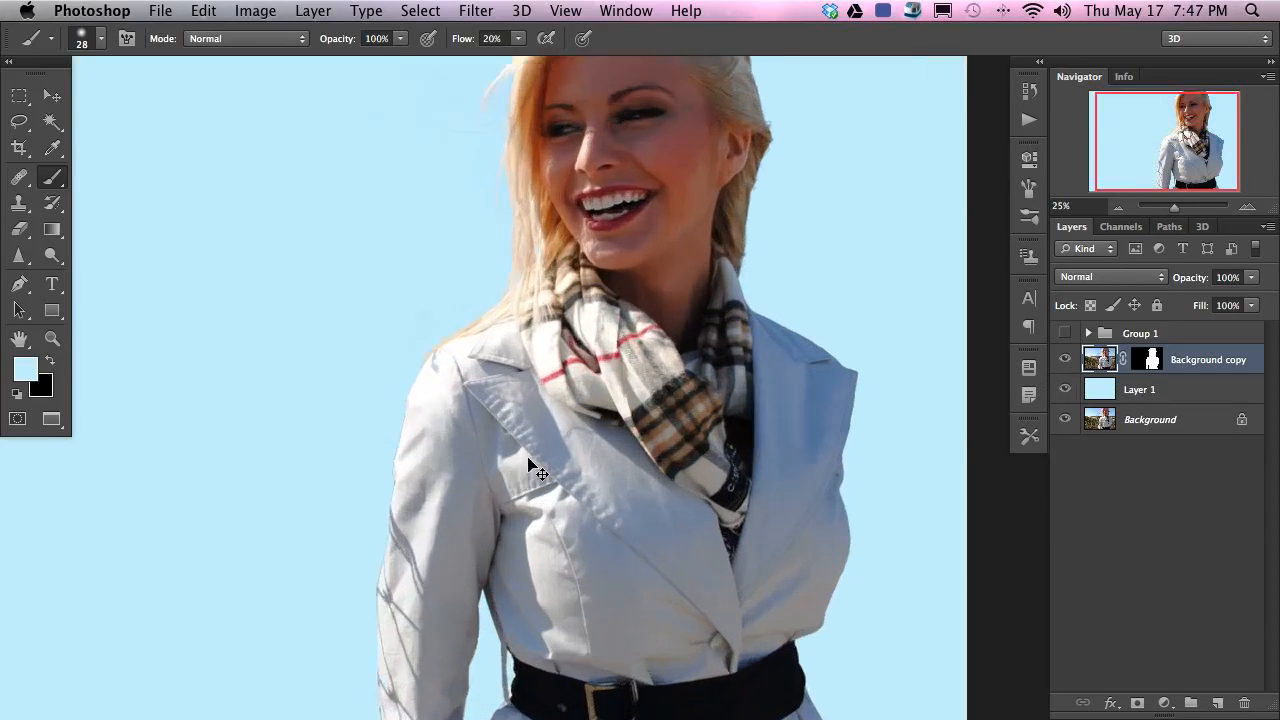
pyautogui.moveTo(363, 535); pyautogui.dragTo(471, 314)
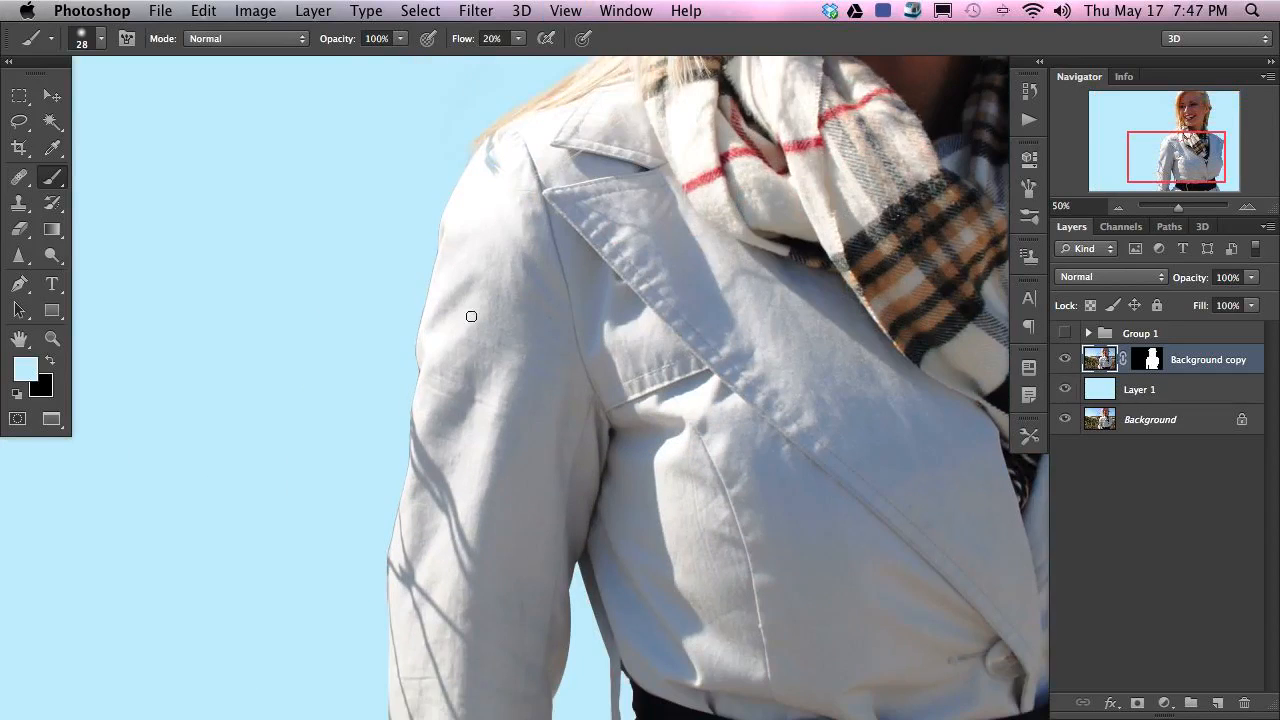
pyautogui.press('super+plus')
pyautogui.press('super+plus')
pyautogui.moveTo(270, 327); pyautogui.dragTo(418, 484)
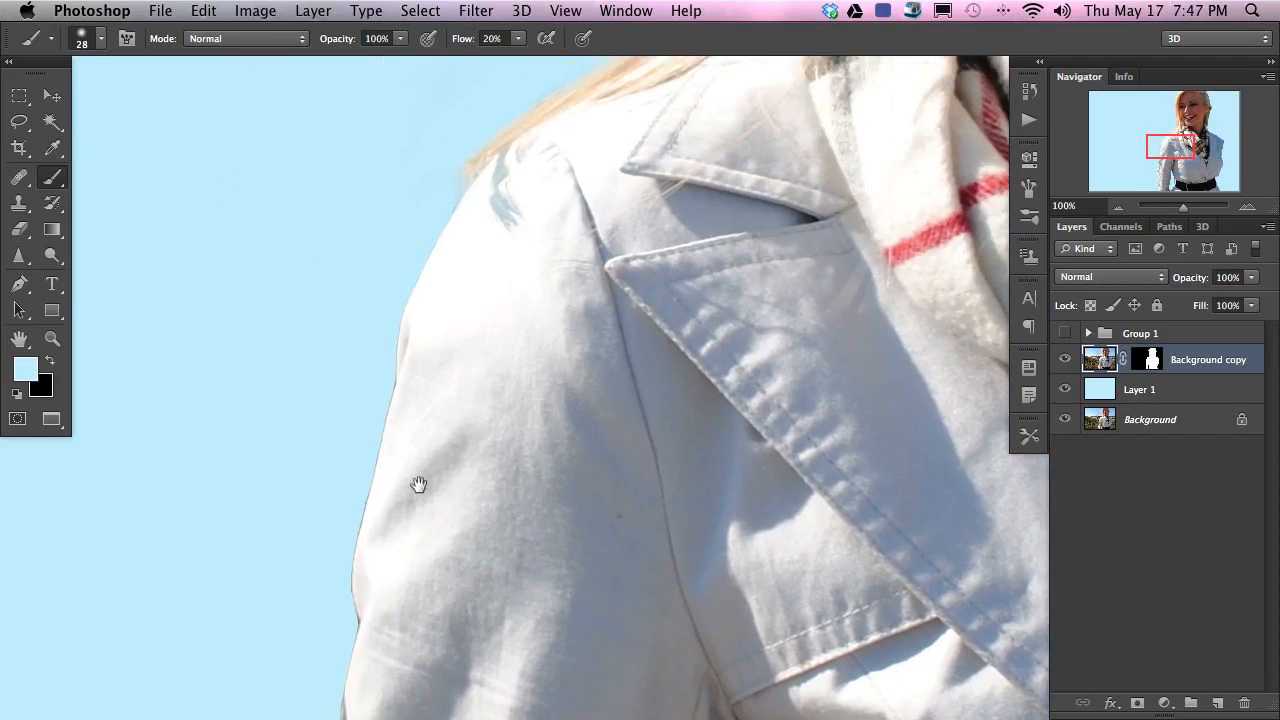
pyautogui.click(1151, 360)
pyautogui.press('x')
pyautogui.moveTo(336, 562); pyautogui.dragTo(461, 417)
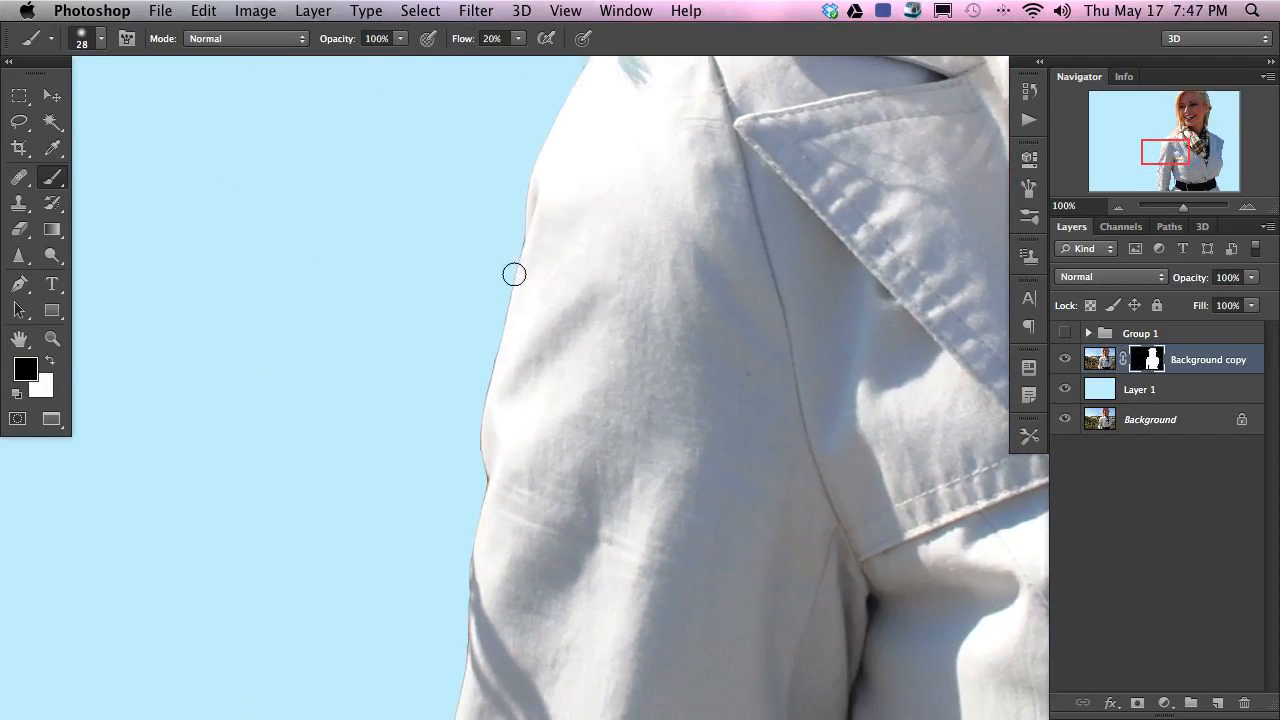
pyautogui.moveTo(501, 493); pyautogui.dragTo(581, 556)
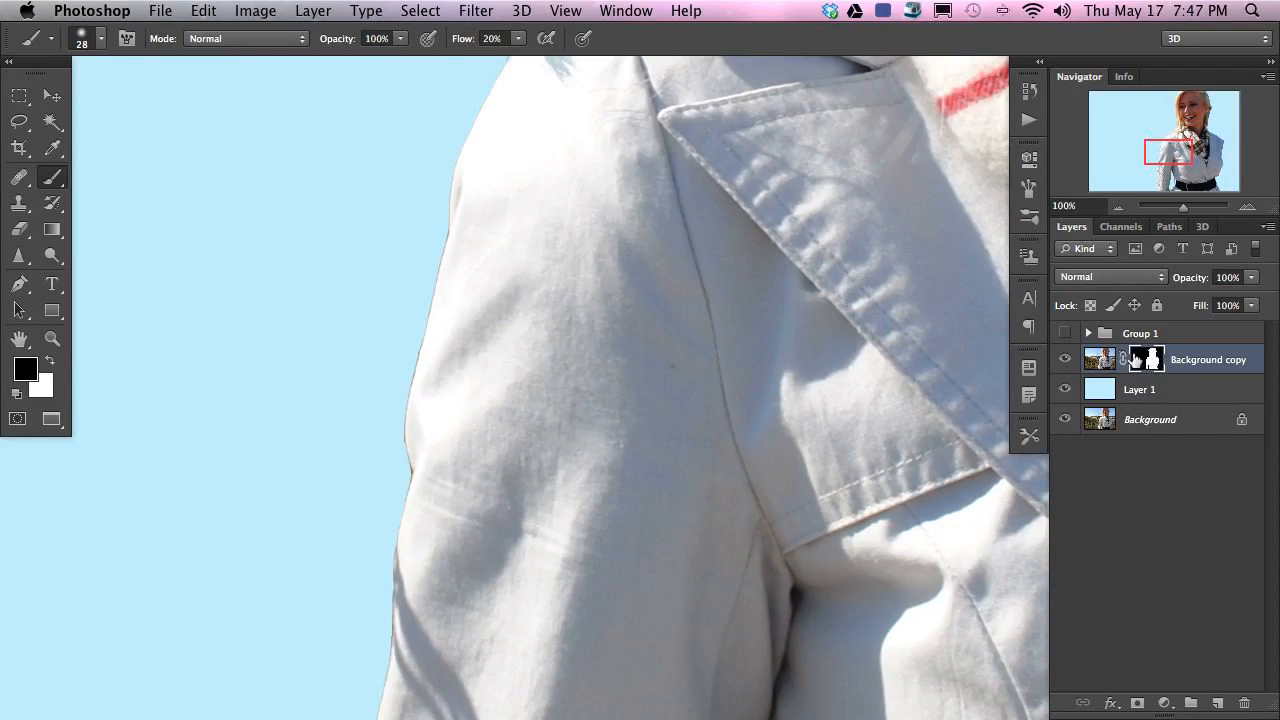
# - Open Refine Mask for the Background copy mask and set Smooth, Feather, Contrast and Shift Edge to 0
pyautogui.click(416, 12)
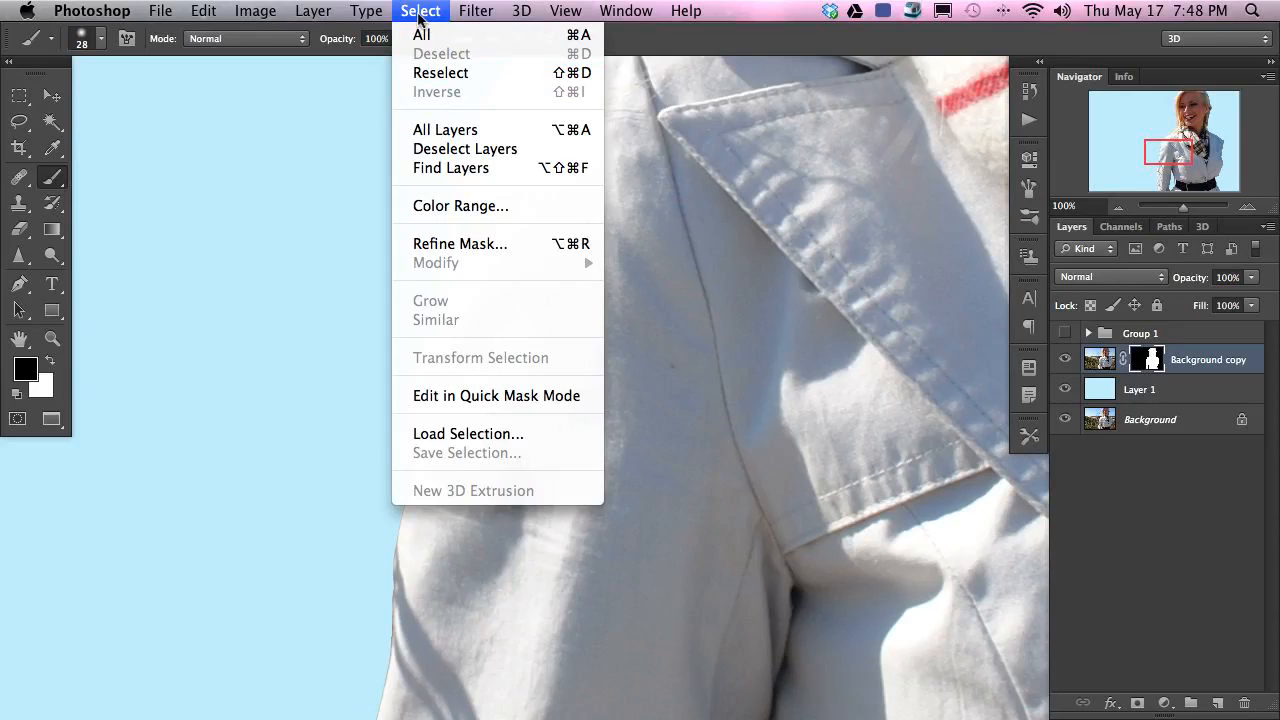
pyautogui.click(497, 243)
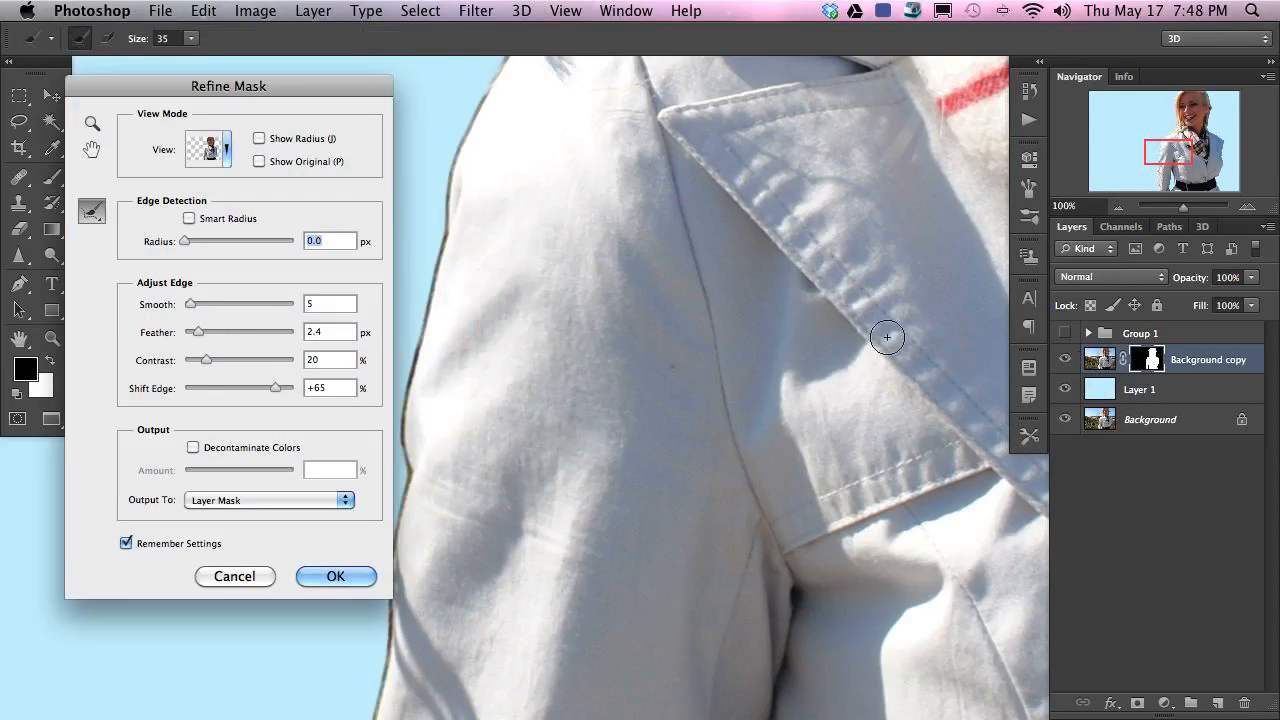
pyautogui.moveTo(190, 304); pyautogui.dragTo(180, 305)
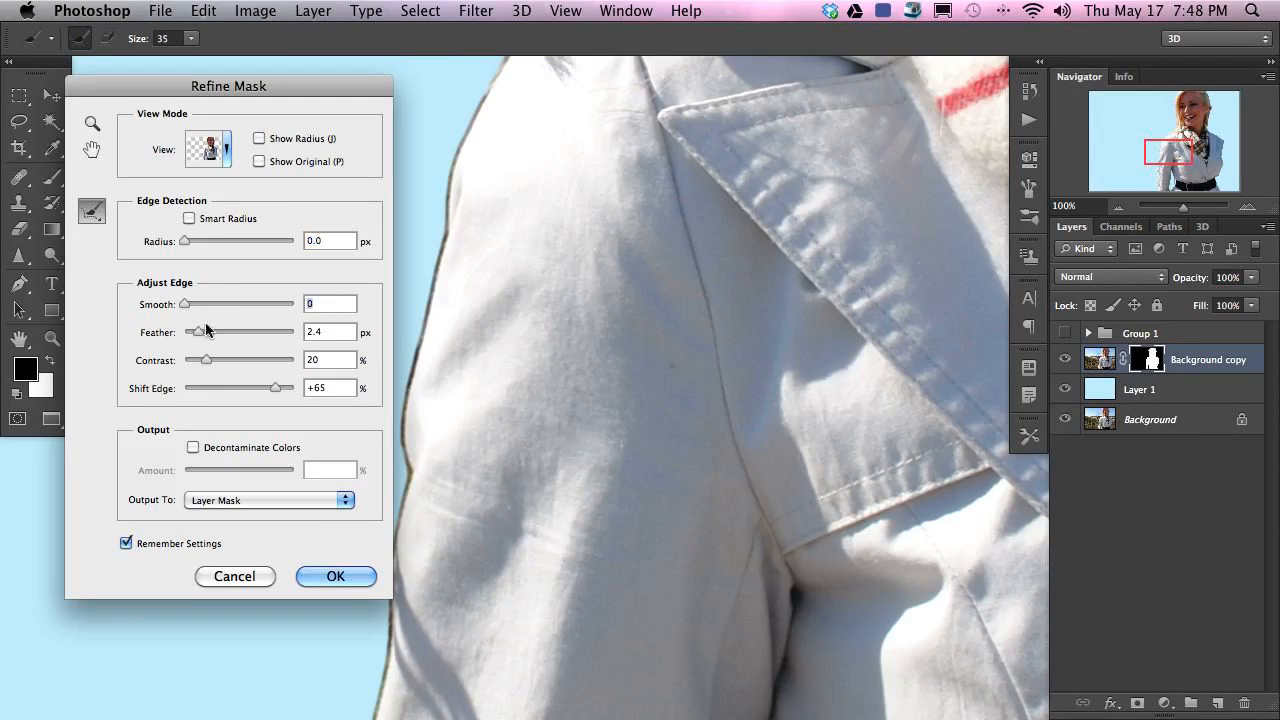
pyautogui.moveTo(329, 328); pyautogui.dragTo(298, 395)
pyautogui.write('000')
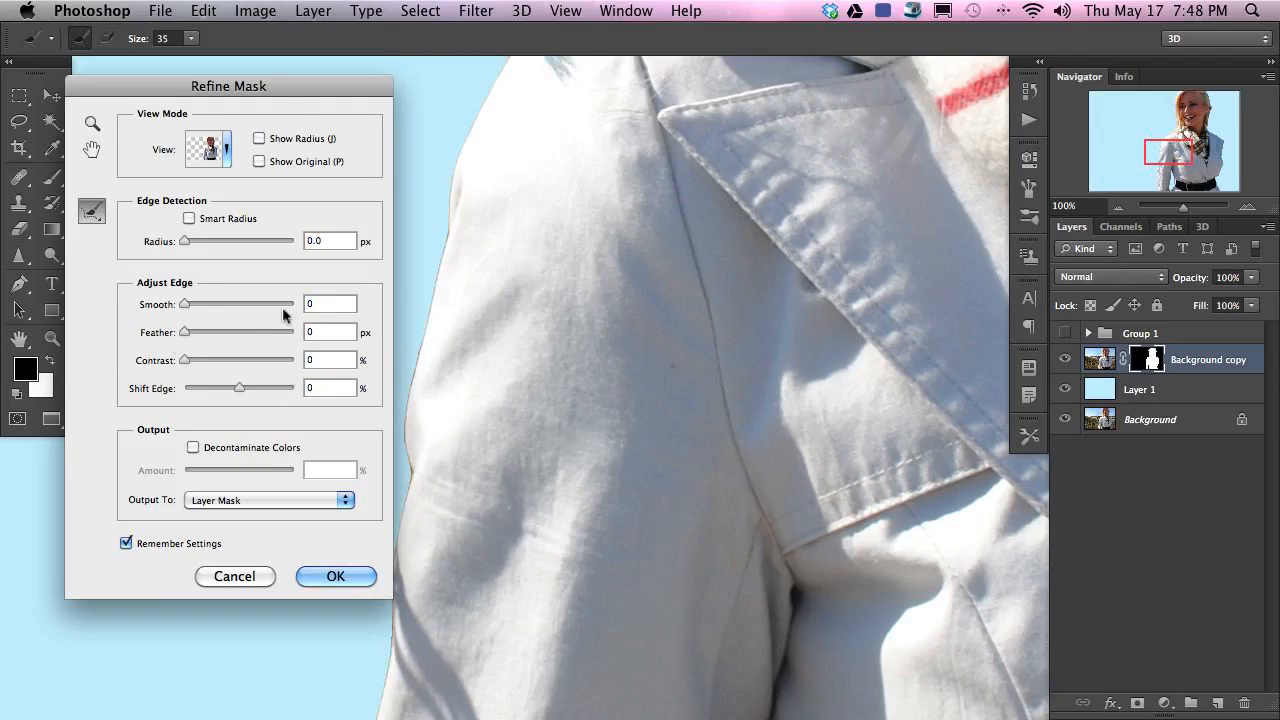
# - Try a 1.0 px Feather in Refine Mask with Shift Edge at +49%, -22% and -100% on the coat edge
pyautogui.moveTo(292, 86); pyautogui.dragTo(265, 83)
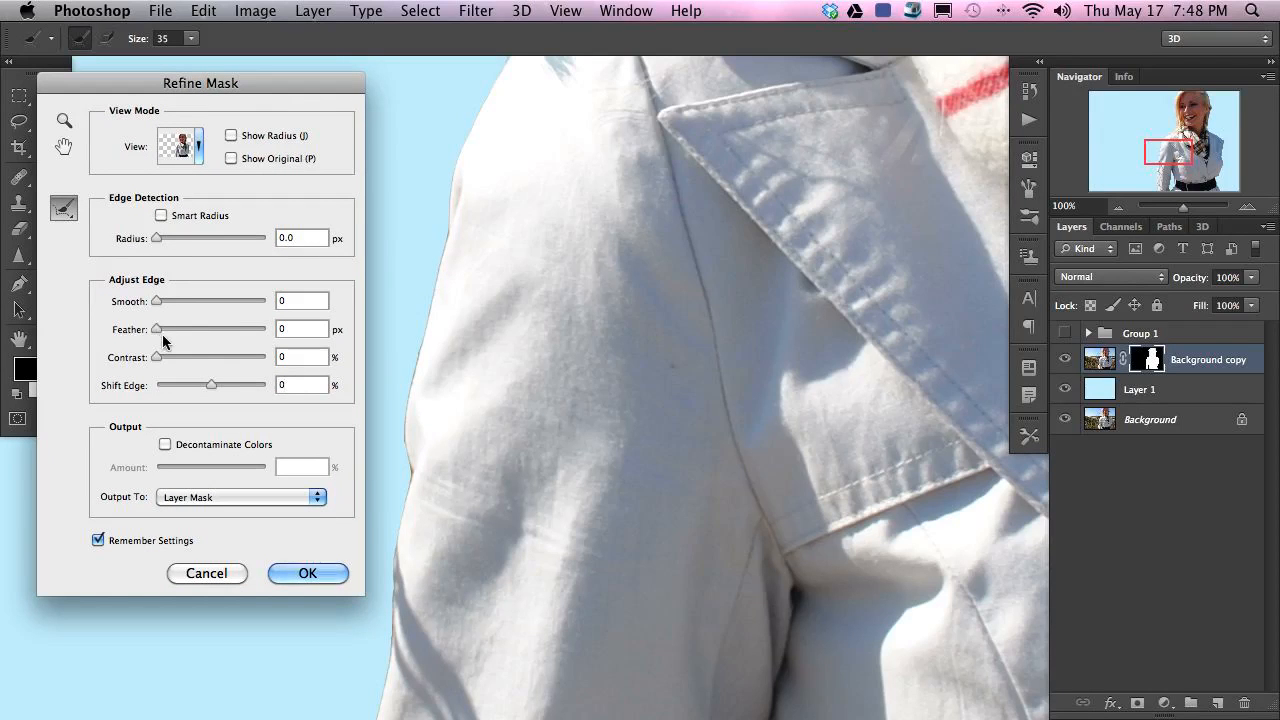
pyautogui.moveTo(157, 329); pyautogui.dragTo(161, 329)
pyautogui.click(240, 385)
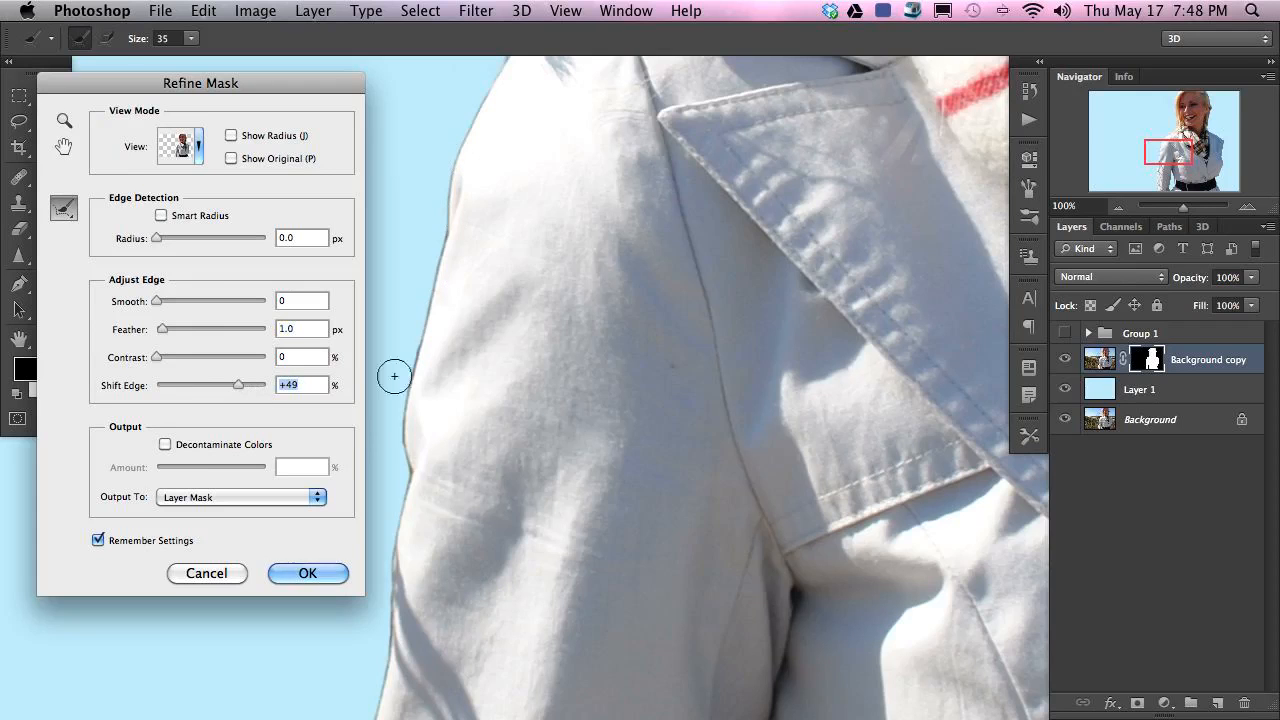
pyautogui.click(197, 388)
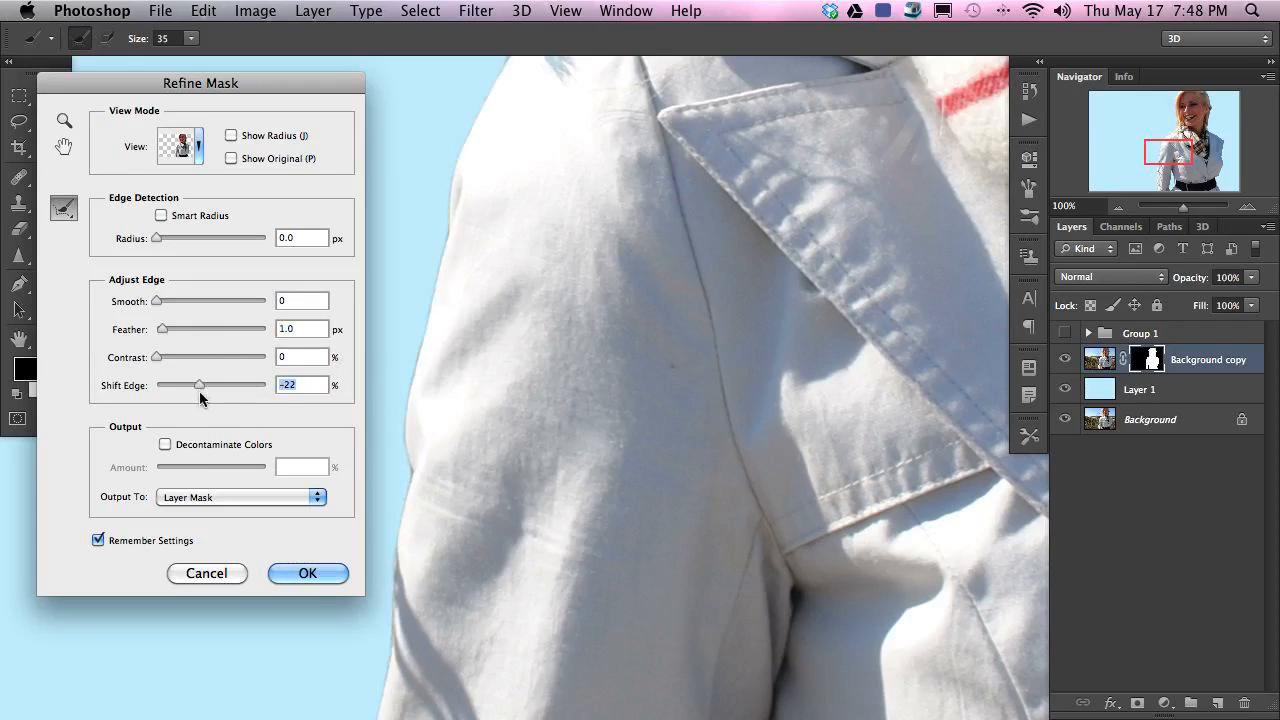
pyautogui.moveTo(184, 385); pyautogui.dragTo(160, 392)
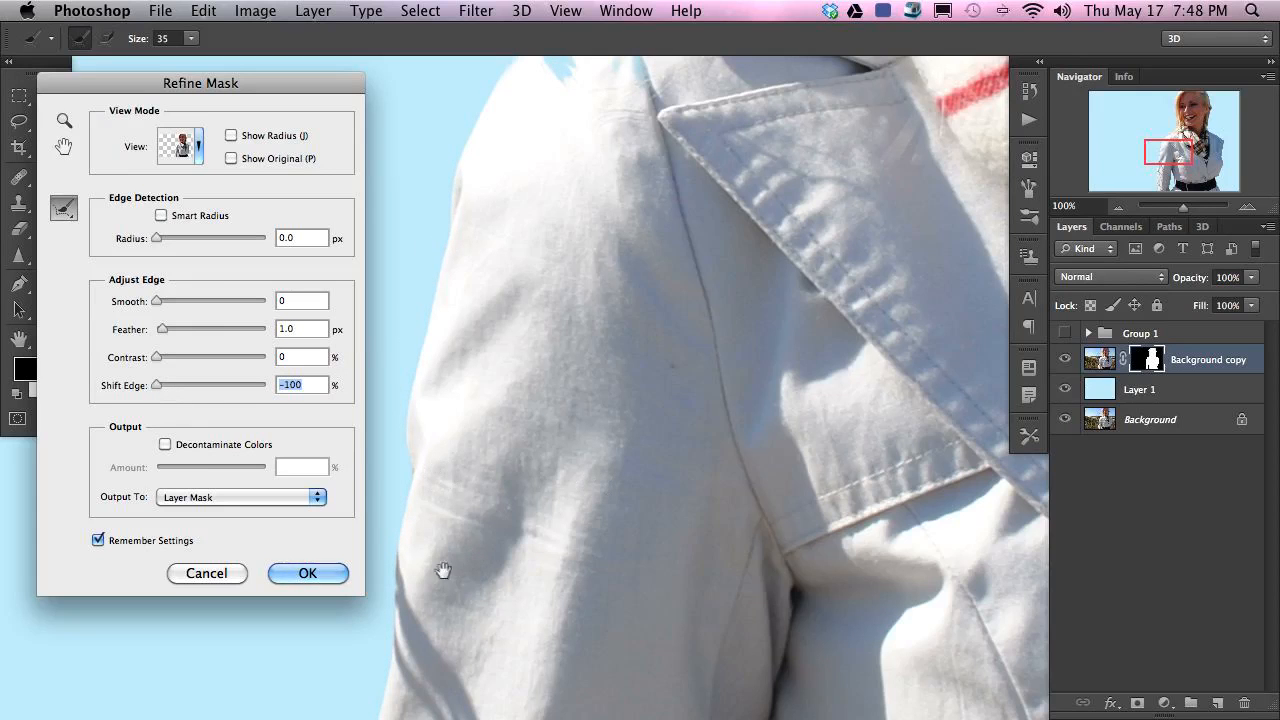
# - Inspect the scarf, hair and shoulder edges in the Refine Mask preview, and dismiss the dialog without applying it
pyautogui.press('space')
pyautogui.moveTo(525, 535)
pyautogui.mouseDown()
pyautogui.moveTo(606, 414)
pyautogui.moveTo(497, 309)
pyautogui.moveTo(284, 305)
pyautogui.moveTo(654, 306)
pyautogui.moveTo(637, 234)
pyautogui.moveTo(560, 520)
pyautogui.moveTo(528, 475)
pyautogui.mouseUp()
pyautogui.moveTo(404, 462)
pyautogui.mouseDown()
pyautogui.moveTo(720, 483)
pyautogui.moveTo(514, 443)
pyautogui.moveTo(555, 515)
pyautogui.mouseUp()
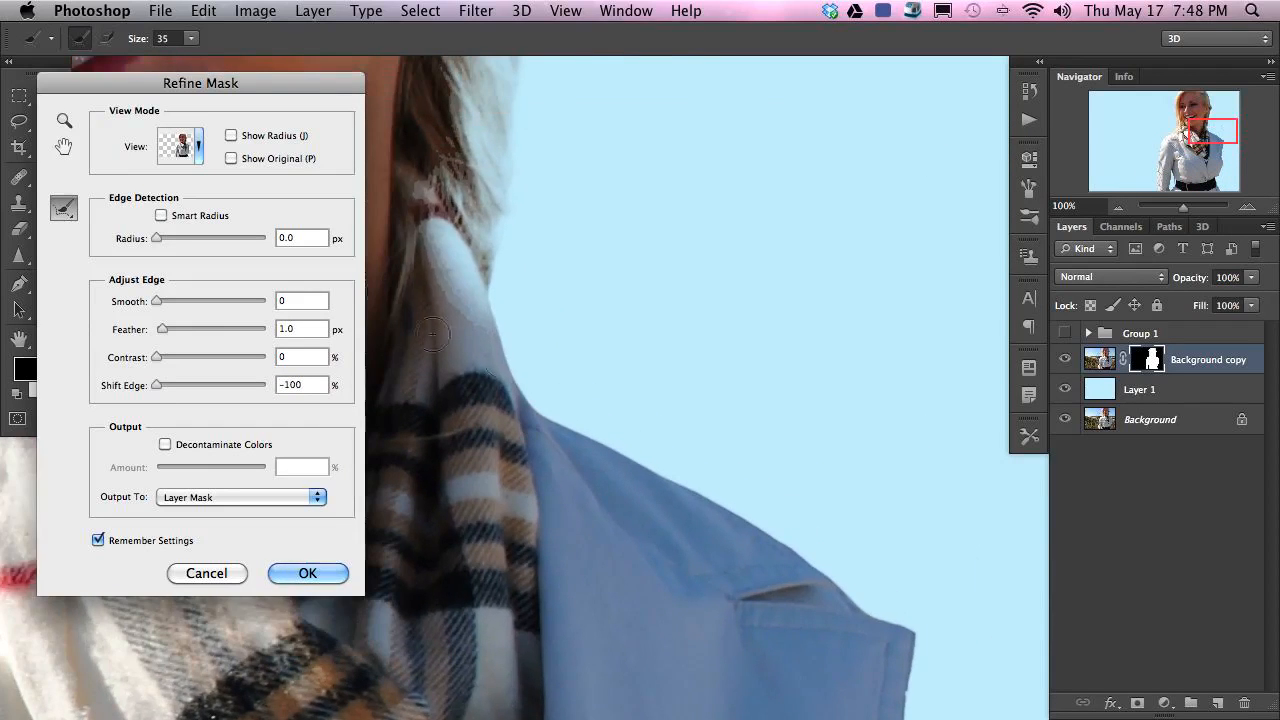
pyautogui.moveTo(437, 225); pyautogui.dragTo(517, 573)
pyautogui.moveTo(531, 463); pyautogui.dragTo(523, 583)
pyautogui.moveTo(530, 320); pyautogui.dragTo(493, 516)
pyautogui.moveTo(562, 368); pyautogui.dragTo(731, 479)
pyautogui.moveTo(418, 446); pyautogui.dragTo(741, 487)
pyautogui.moveTo(744, 426); pyautogui.dragTo(717, 623)
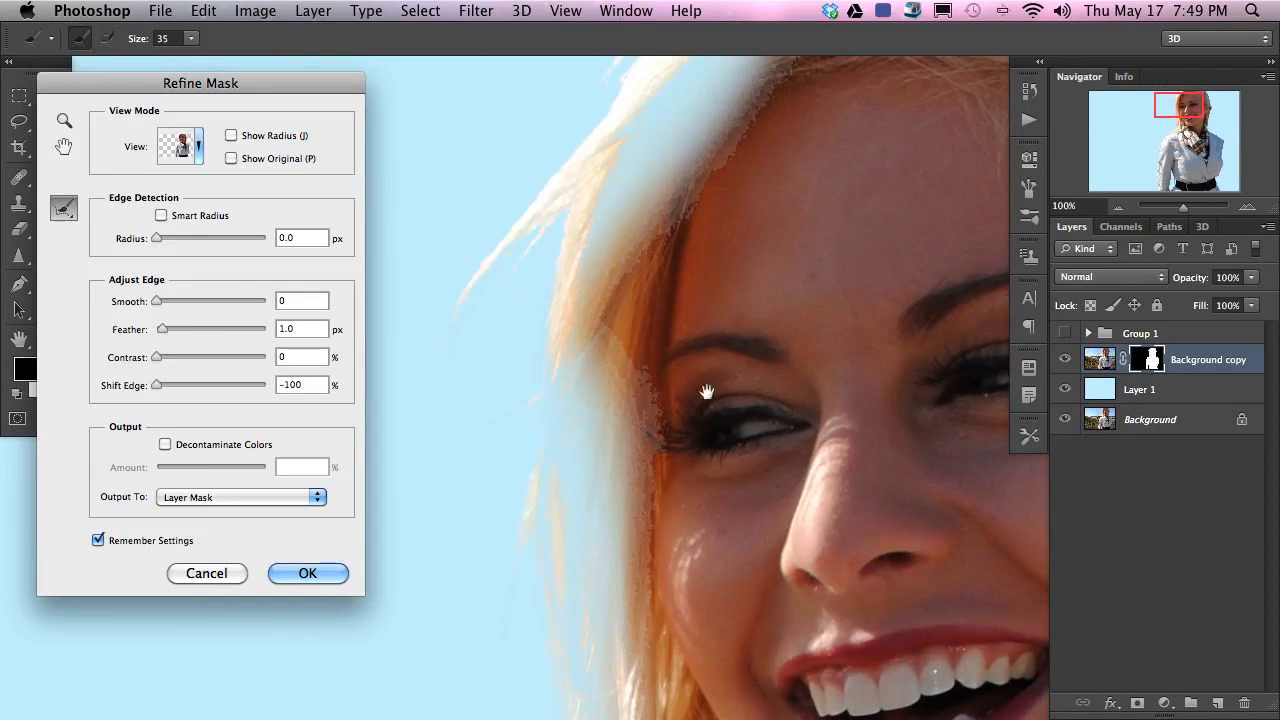
pyautogui.moveTo(706, 497); pyautogui.dragTo(530, 506)
pyautogui.moveTo(368, 489); pyautogui.dragTo(686, 331)
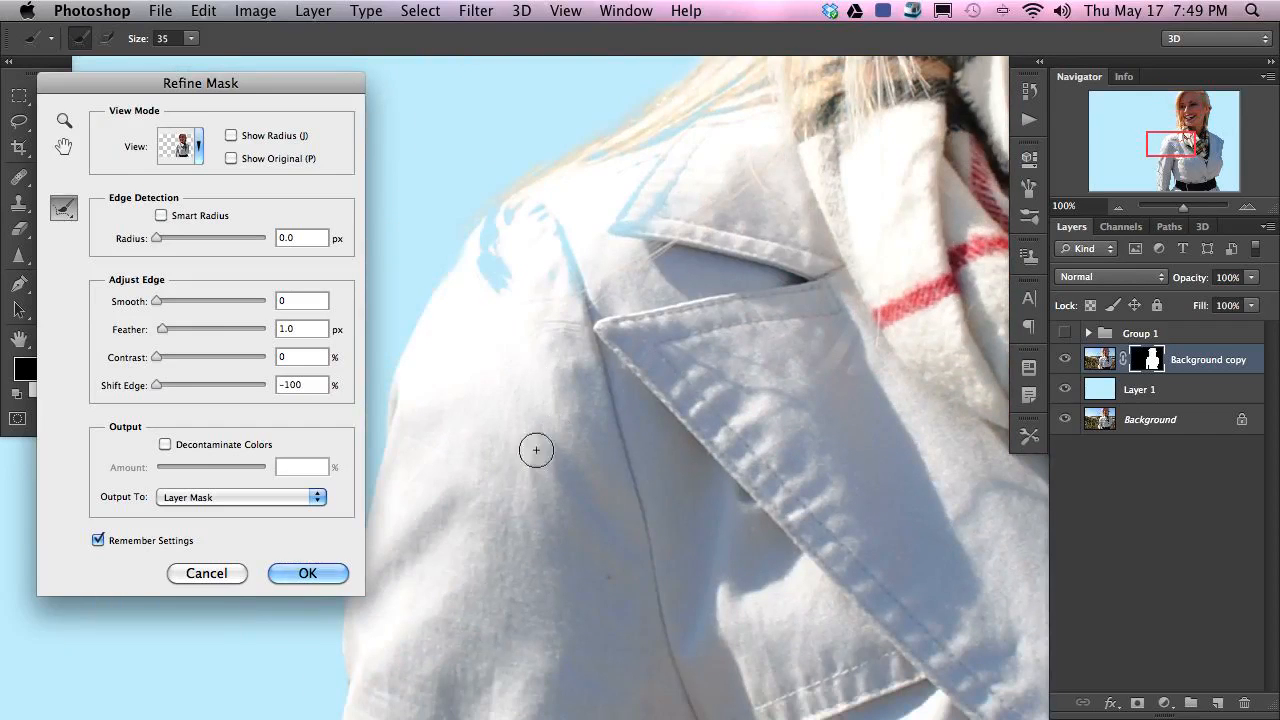
pyautogui.click(220, 574)
# - Try a rectangular marquee selection around the coat sleeve's outer edge at 50% zoom, and deselect it
pyautogui.press('b')
pyautogui.moveTo(663, 339)
pyautogui.mouseDown()
pyautogui.moveTo(560, 506)
pyautogui.moveTo(480, 566)
pyautogui.moveTo(531, 486)
pyautogui.moveTo(430, 661)
pyautogui.moveTo(286, 360)
pyautogui.moveTo(369, 444)
pyautogui.mouseUp()
pyautogui.press('super+minus')
pyautogui.press('super+minus')
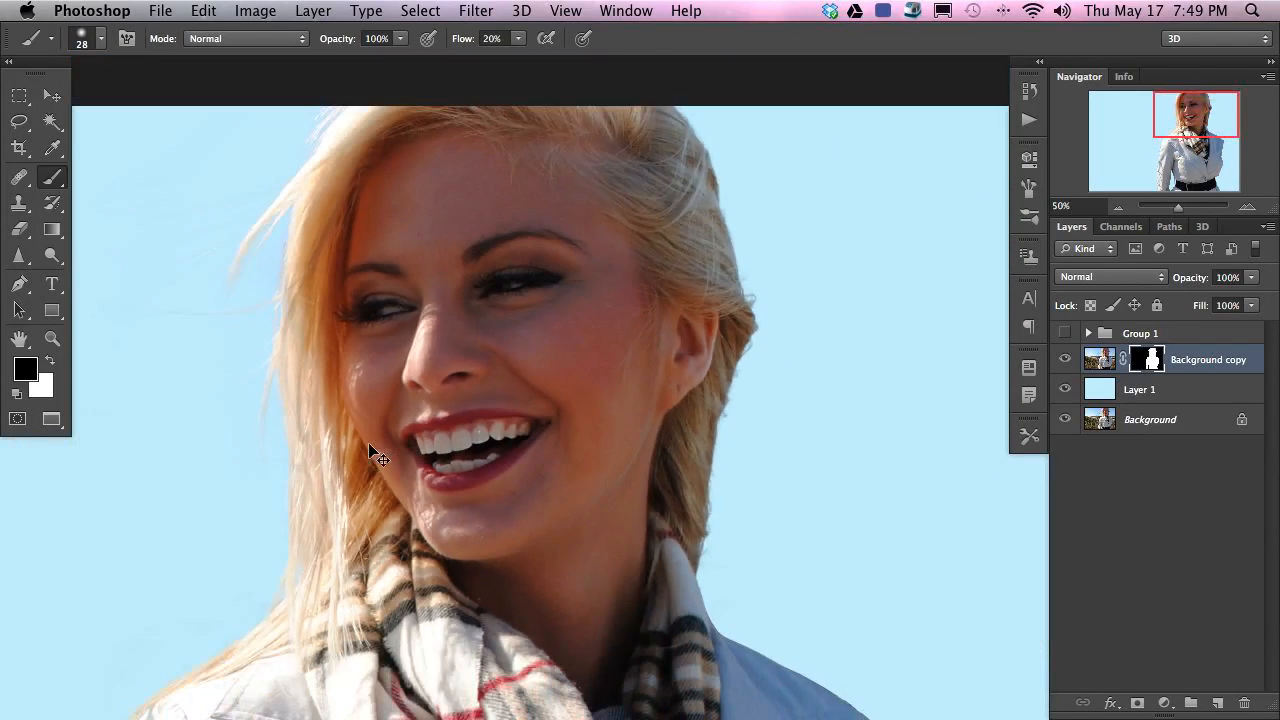
pyautogui.moveTo(511, 567); pyautogui.dragTo(667, 212)
pyautogui.moveTo(403, 489); pyautogui.dragTo(486, 374)
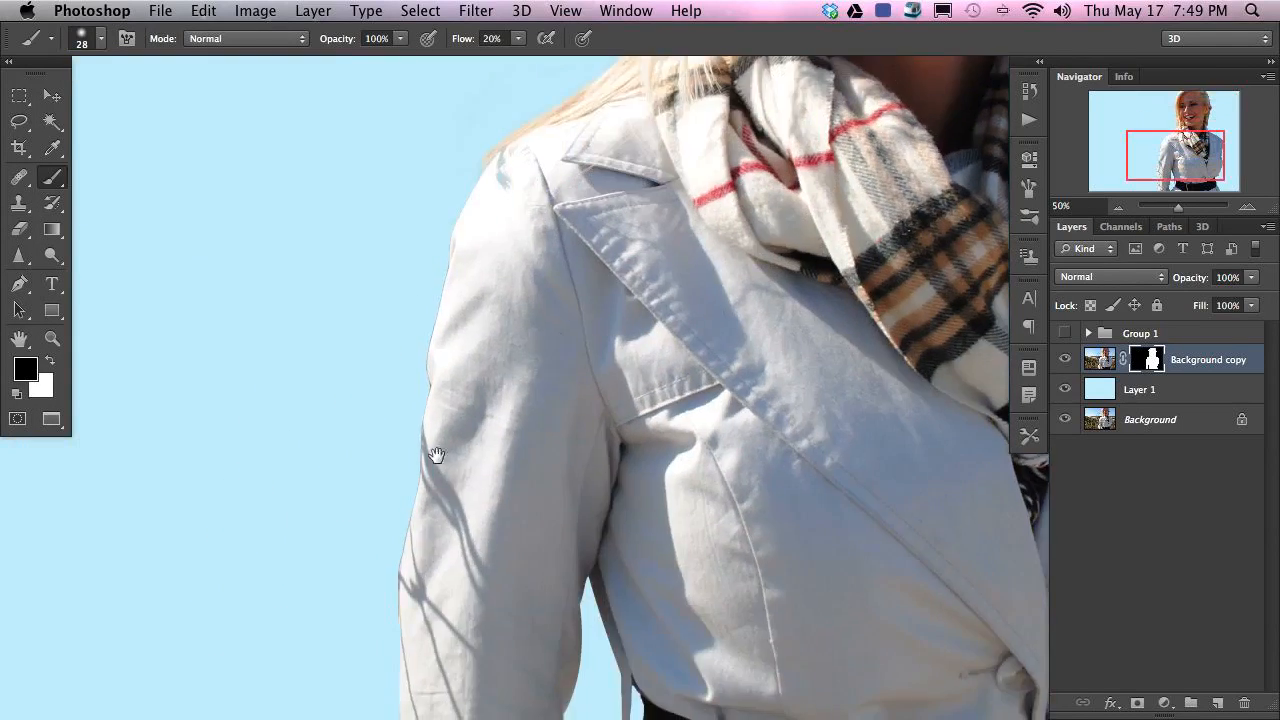
pyautogui.moveTo(466, 489)
pyautogui.mouseDown()
pyautogui.moveTo(409, 426)
pyautogui.moveTo(387, 266)
pyautogui.moveTo(385, 411)
pyautogui.mouseUp()
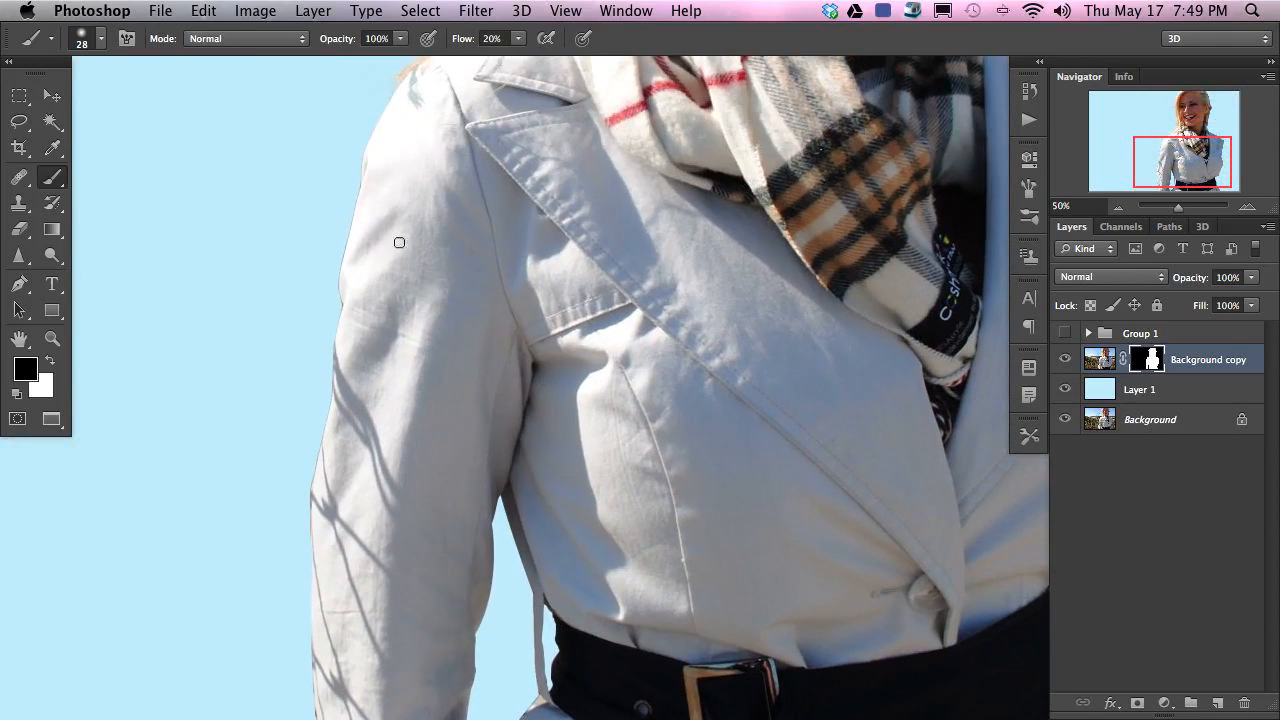
pyautogui.press('m')
pyautogui.moveTo(275, 192); pyautogui.dragTo(485, 536)
pyautogui.click(421, 10)
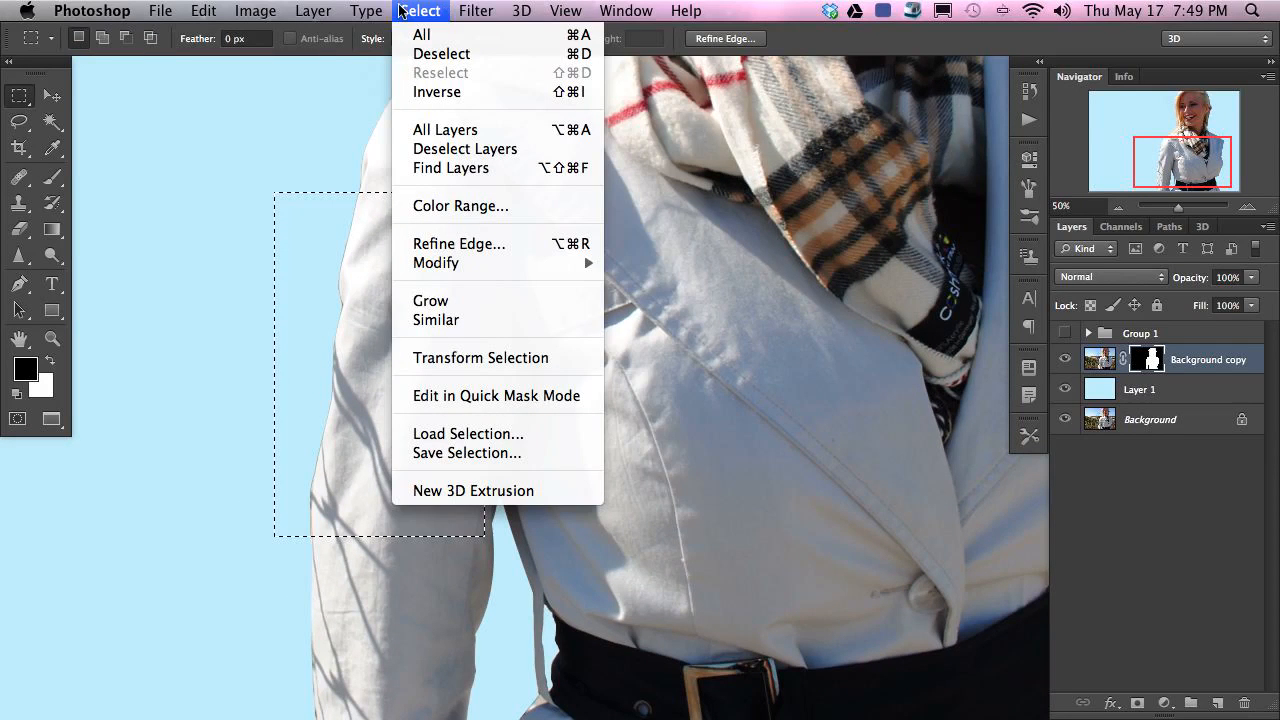
pyautogui.click(1197, 542)
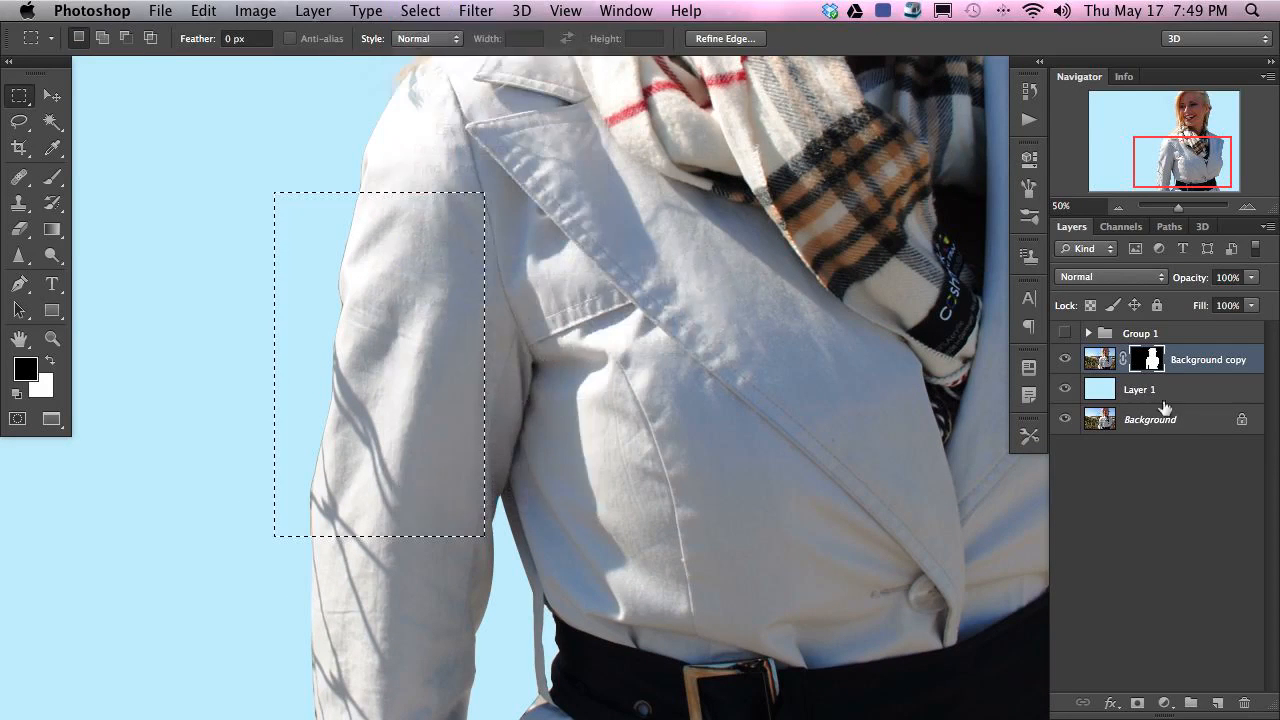
pyautogui.click(737, 414)
# - Load the Background copy mask as a selection and open Refine Edge for it
pyautogui.moveTo(647, 342); pyautogui.dragTo(549, 719)
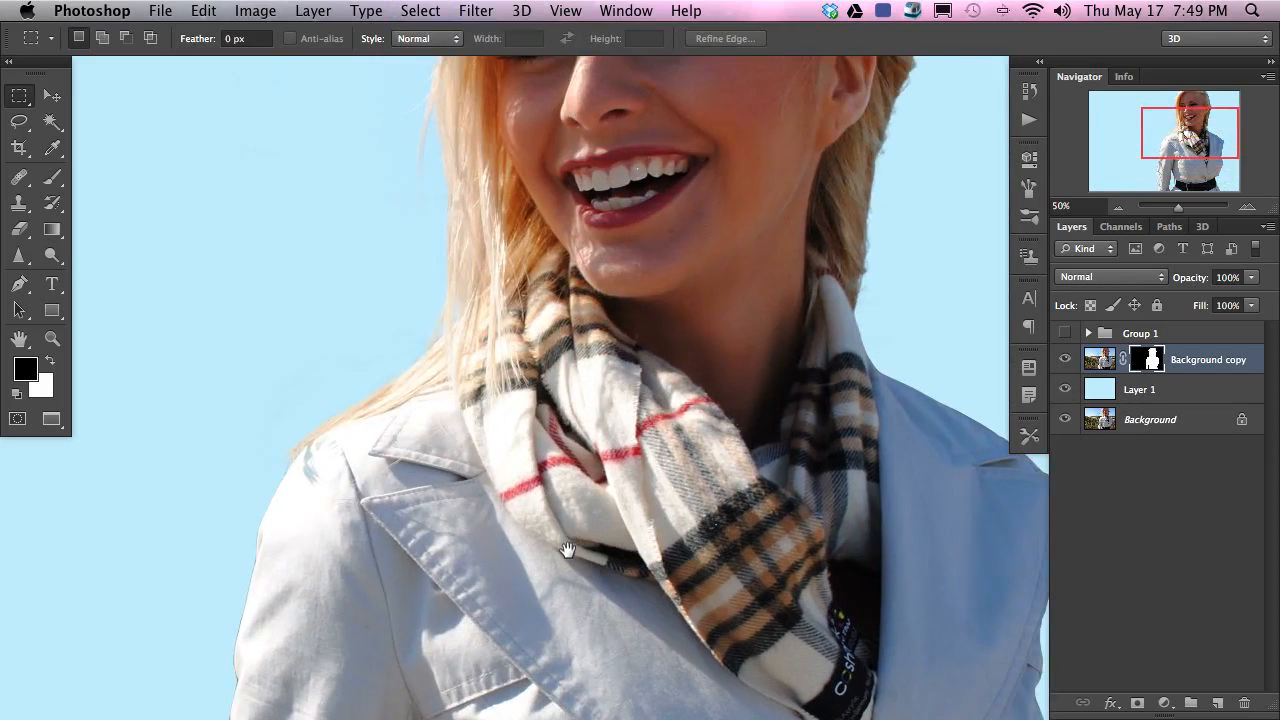
pyautogui.moveTo(610, 474); pyautogui.dragTo(496, 578)
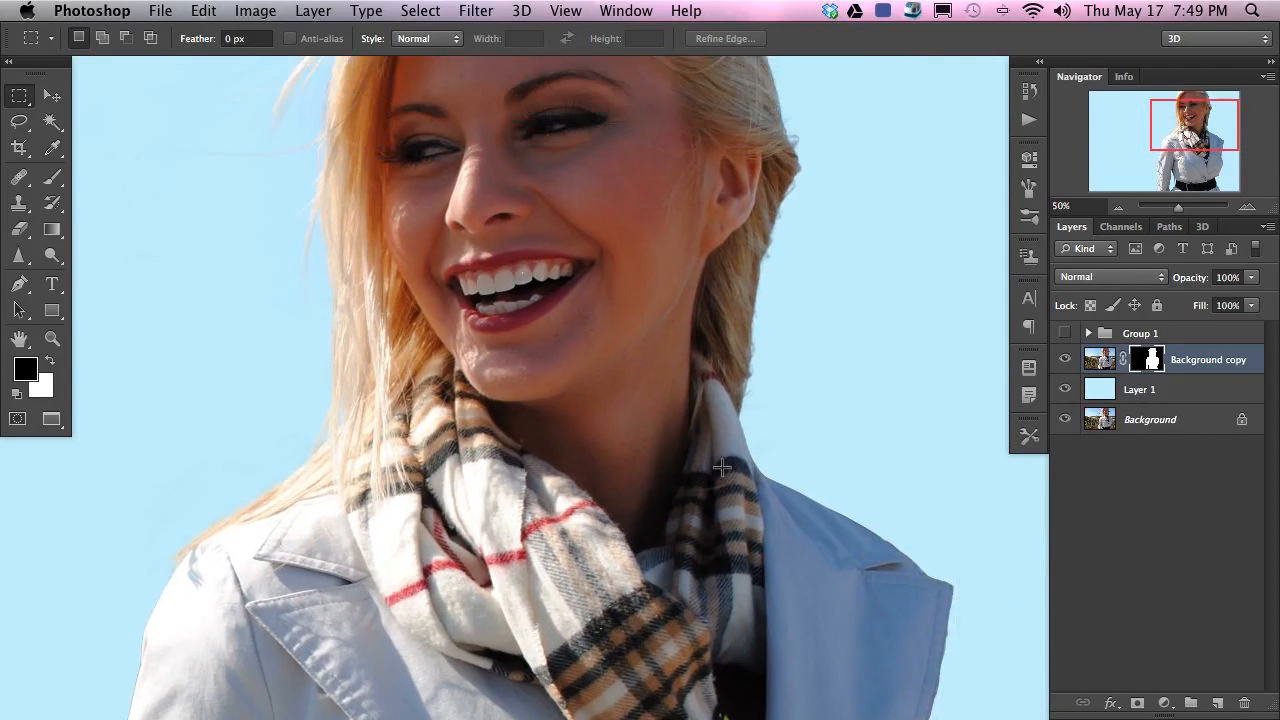
pyautogui.keyDown('super'); pyautogui.click(1147, 362); pyautogui.keyUp('super')
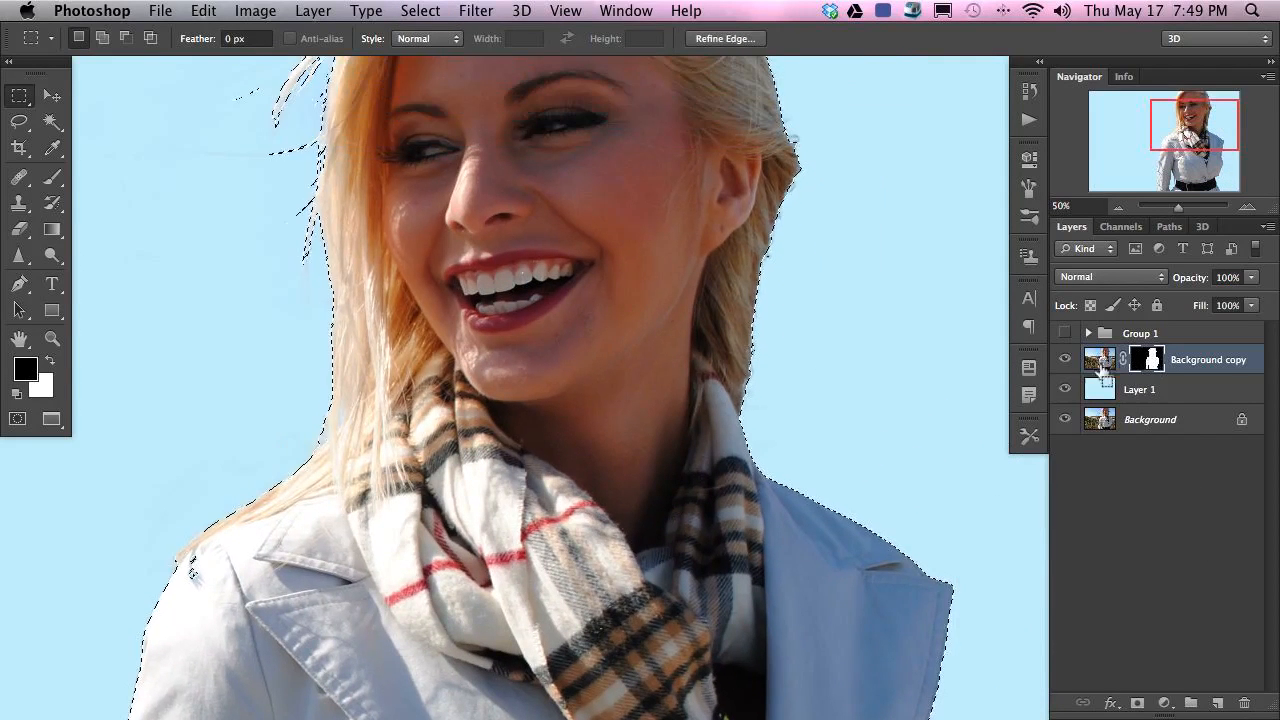
pyautogui.click(422, 11)
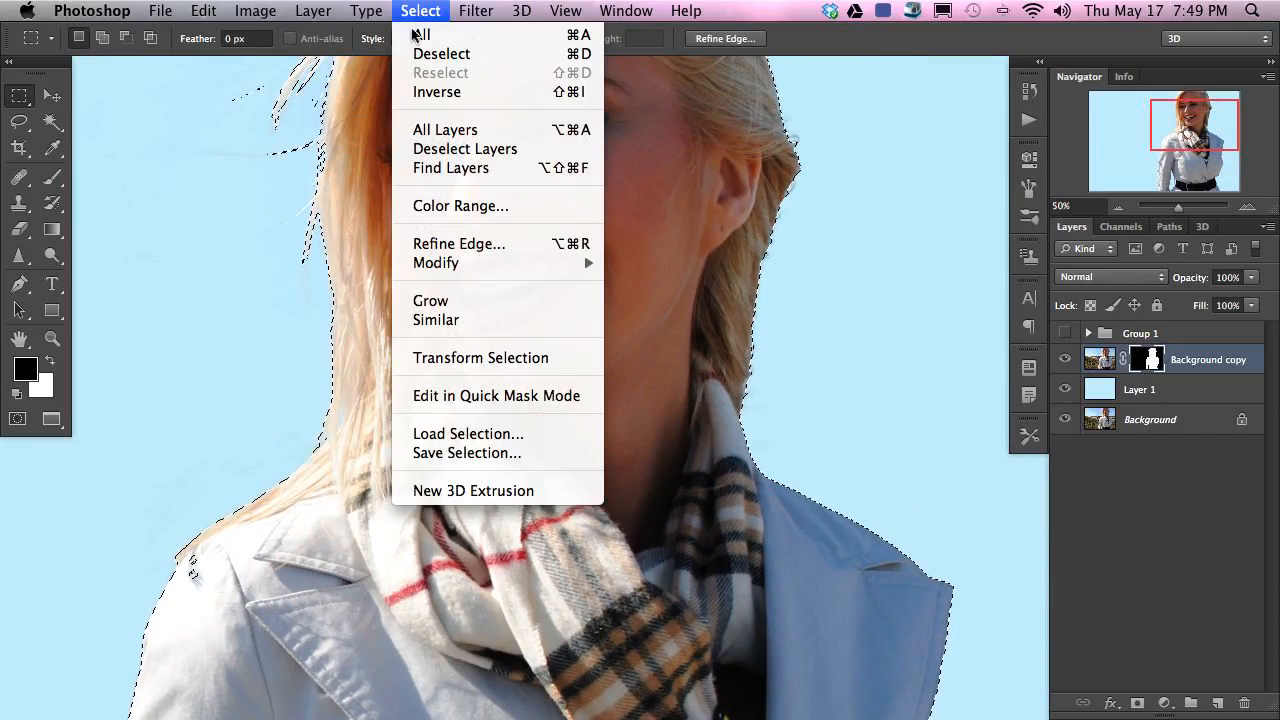
pyautogui.click(459, 244)
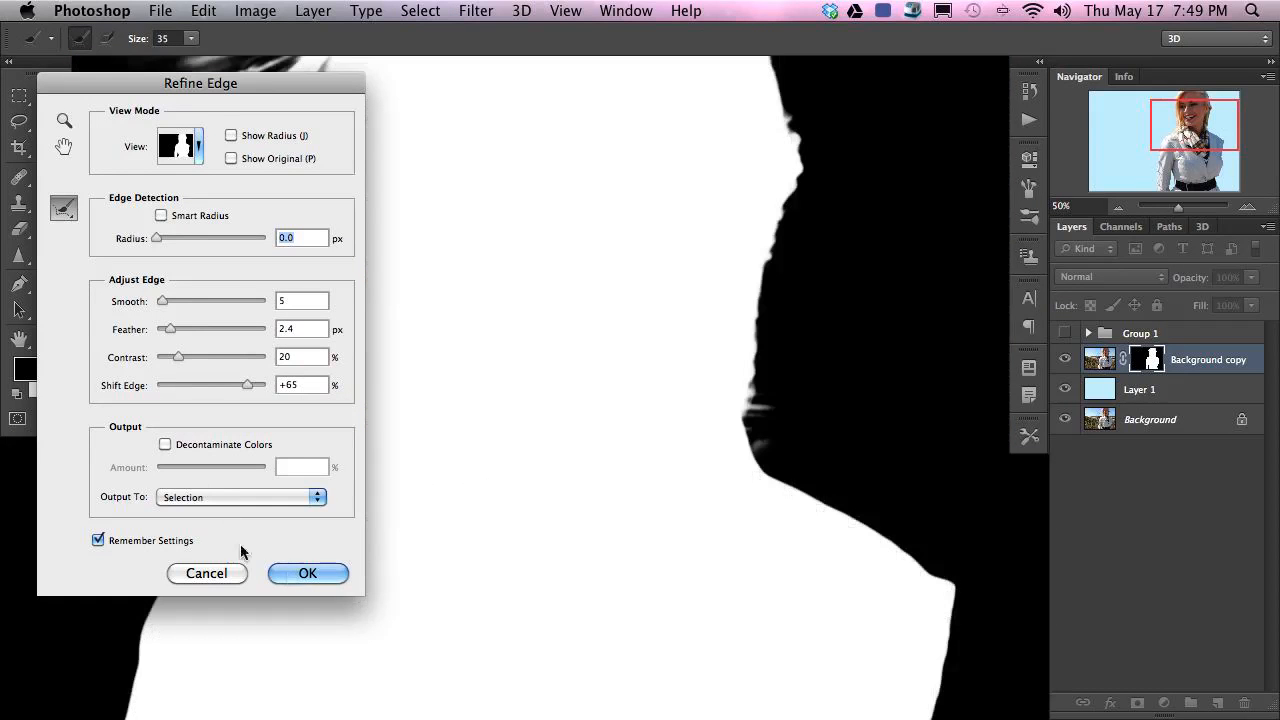
# - Preview the cutout over the underlying layers in Refine Edge, try Shift Edge at +11%, and cancel the dialog
pyautogui.click(224, 496)
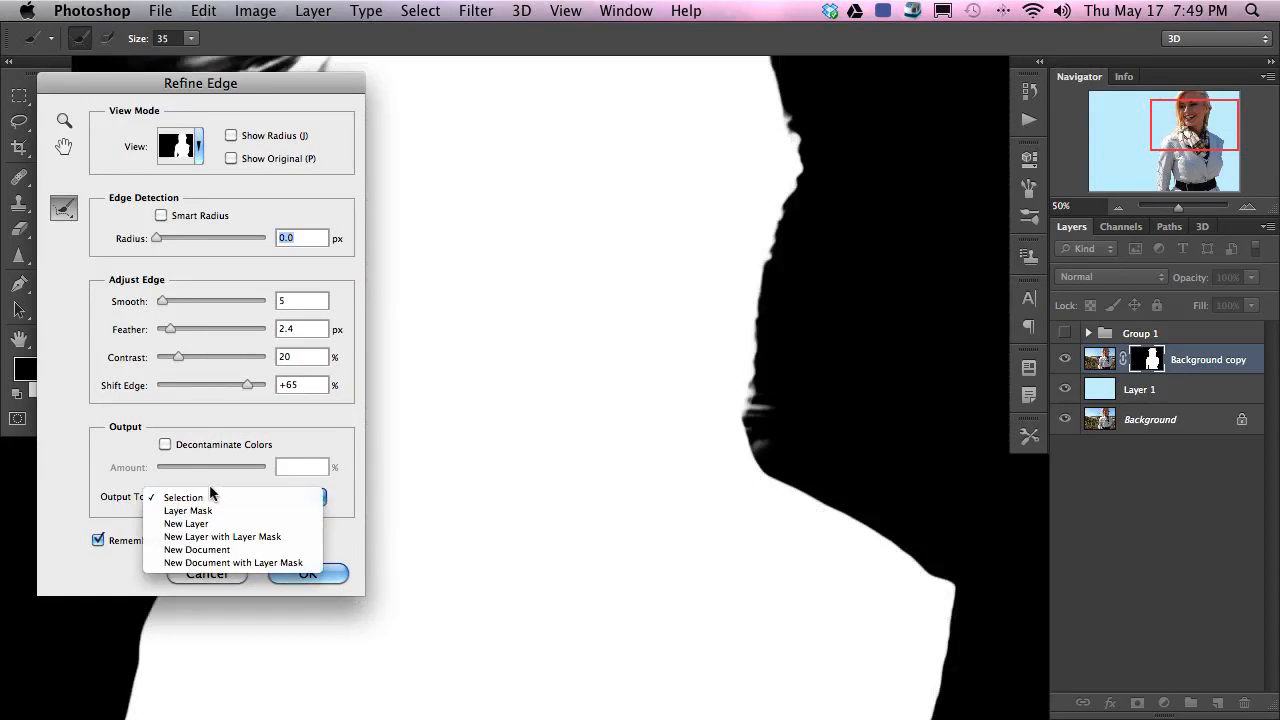
pyautogui.click(211, 485)
pyautogui.click(198, 148)
pyautogui.click(165, 392)
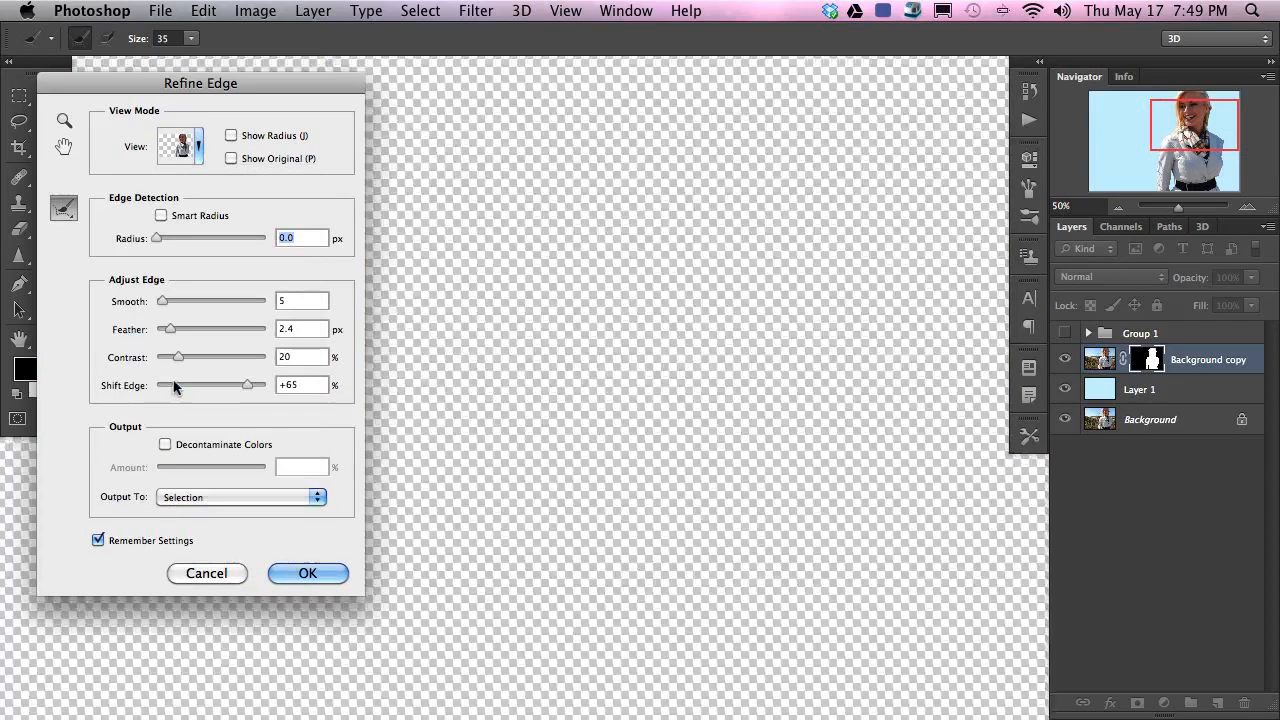
pyautogui.moveTo(212, 386)
pyautogui.mouseDown()
pyautogui.moveTo(180, 383)
pyautogui.moveTo(226, 386)
pyautogui.mouseUp()
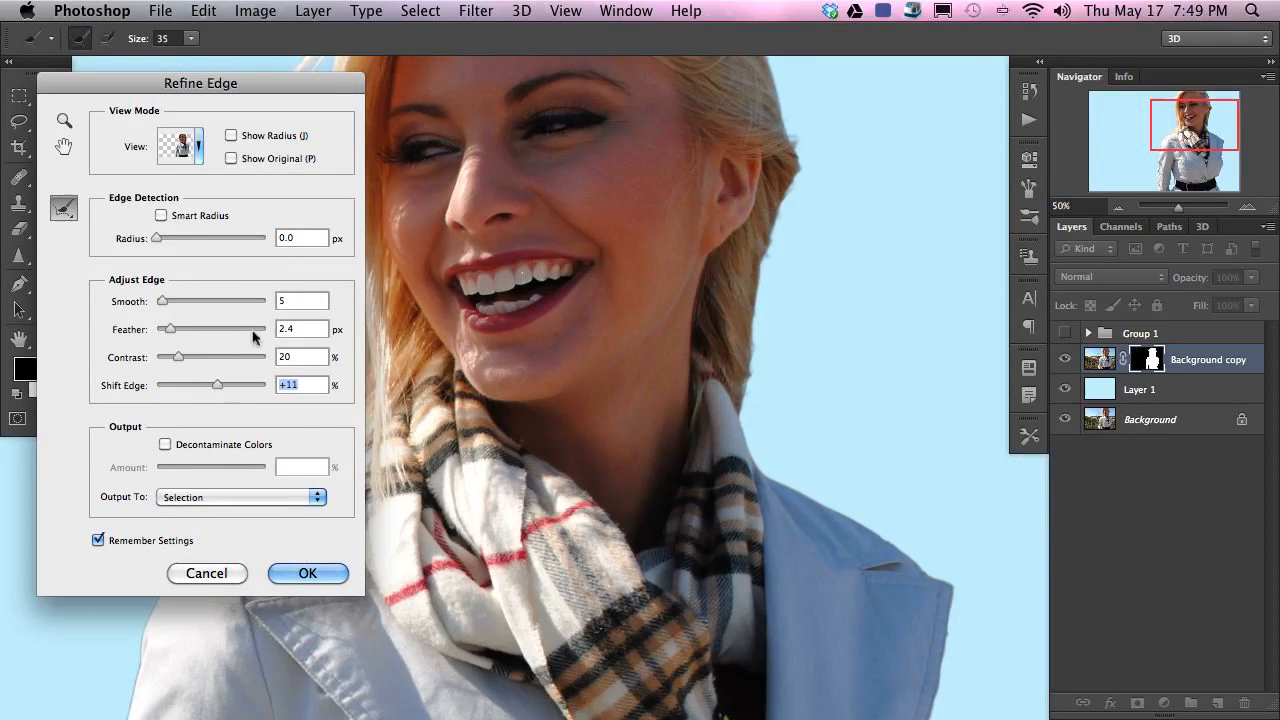
pyautogui.click(222, 576)
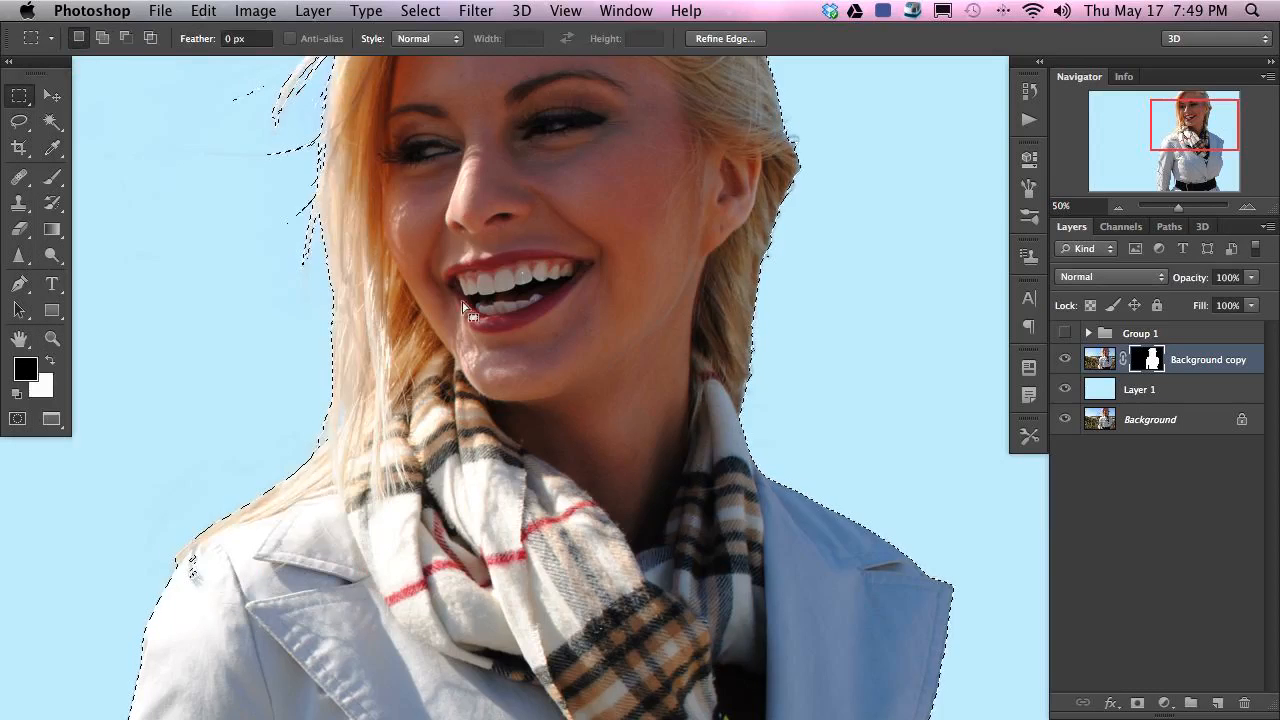
# - Subtract the head and upper hair from the loaded selection, keeping only the coat and lower scarf selected
pyautogui.moveTo(455, 270); pyautogui.dragTo(472, 400)
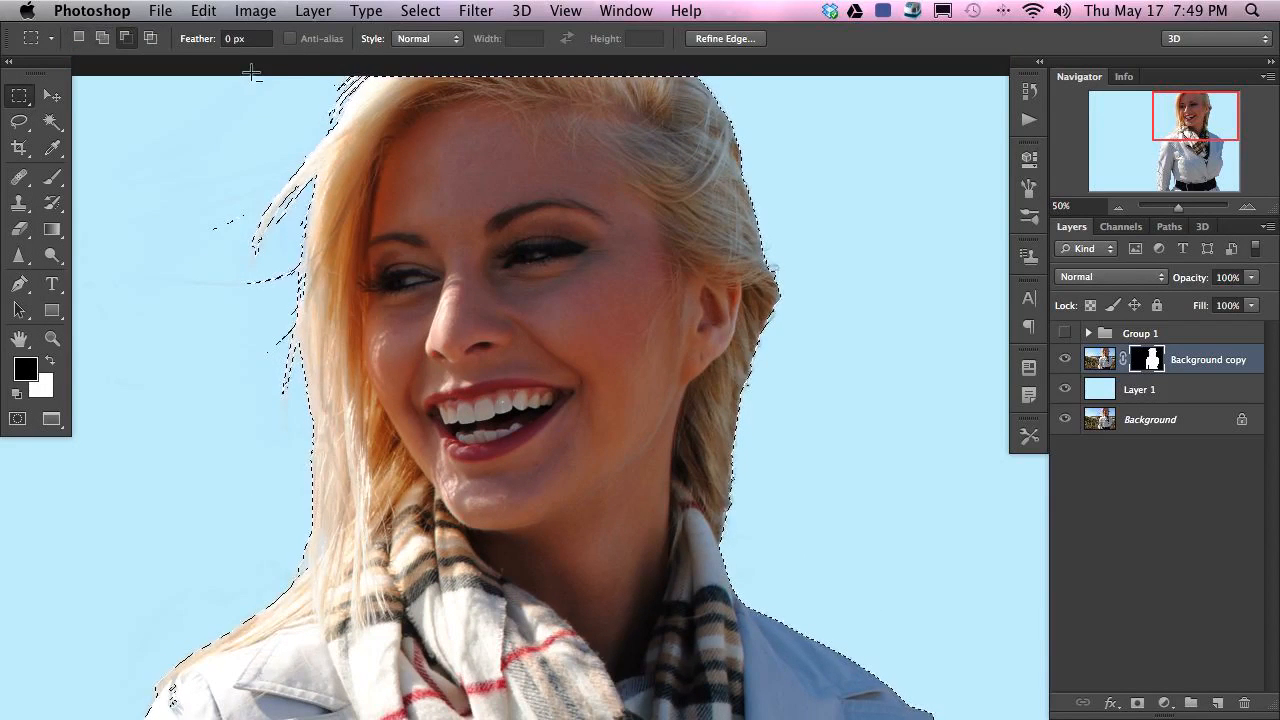
pyautogui.moveTo(248, 72)
pyautogui.mouseDown()
pyautogui.moveTo(475, 270)
pyautogui.moveTo(875, 468)
pyautogui.mouseUp()
pyautogui.moveTo(189, 358); pyautogui.dragTo(884, 577)
pyautogui.moveTo(200, 171); pyautogui.dragTo(660, 388)
pyautogui.moveTo(271, 500); pyautogui.dragTo(850, 588)
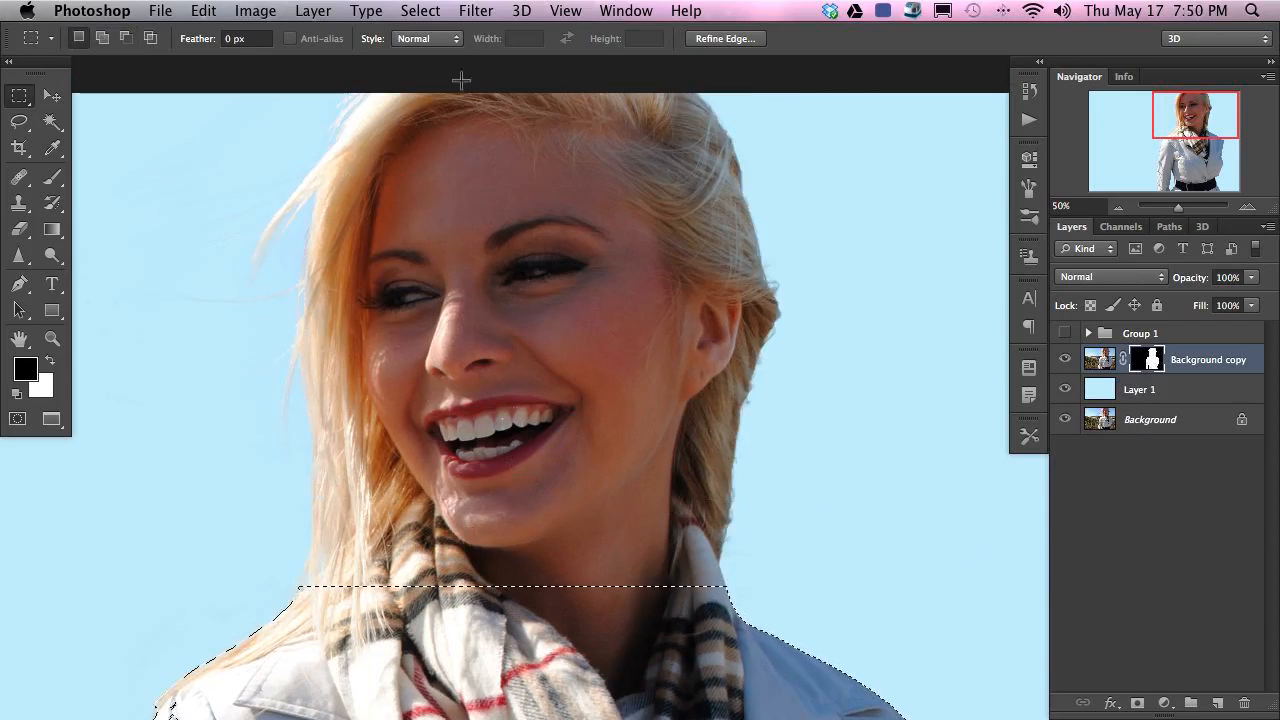
# - Open Refine Edge for the coat selection, cancel it without changes, and drop the selection
pyautogui.click(424, 12)
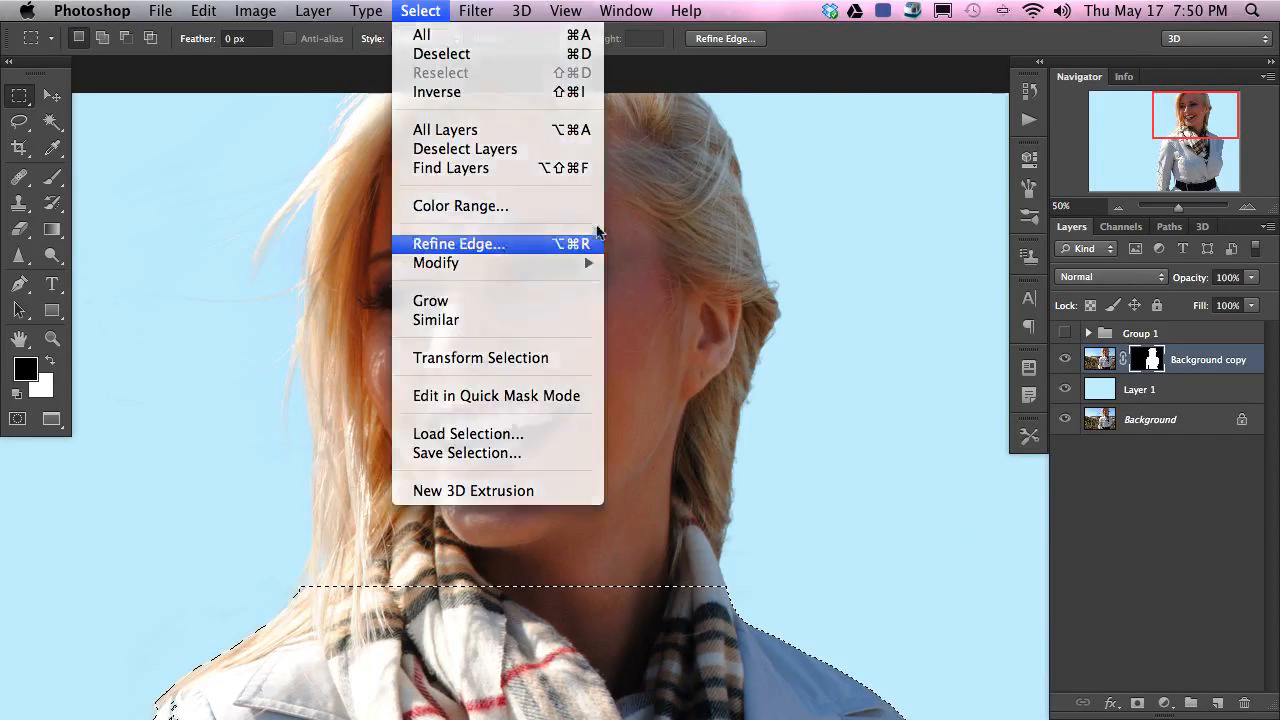
pyautogui.click(519, 237)
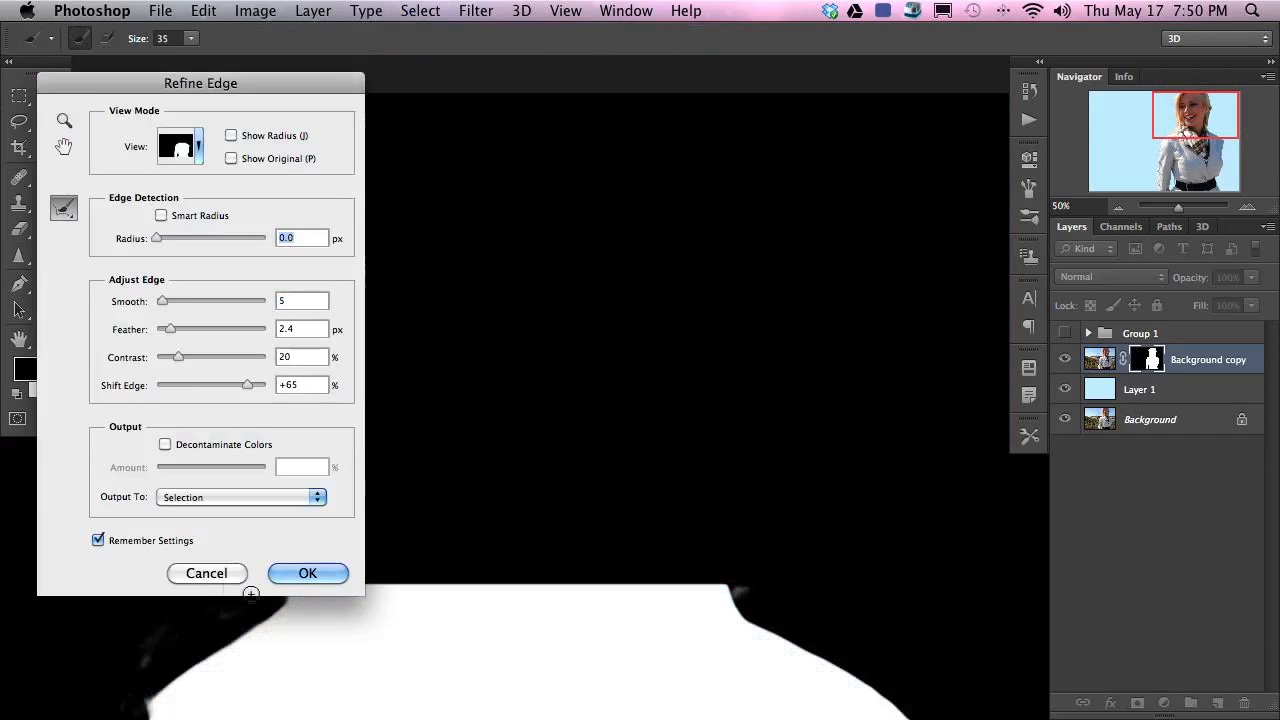
pyautogui.click(227, 572)
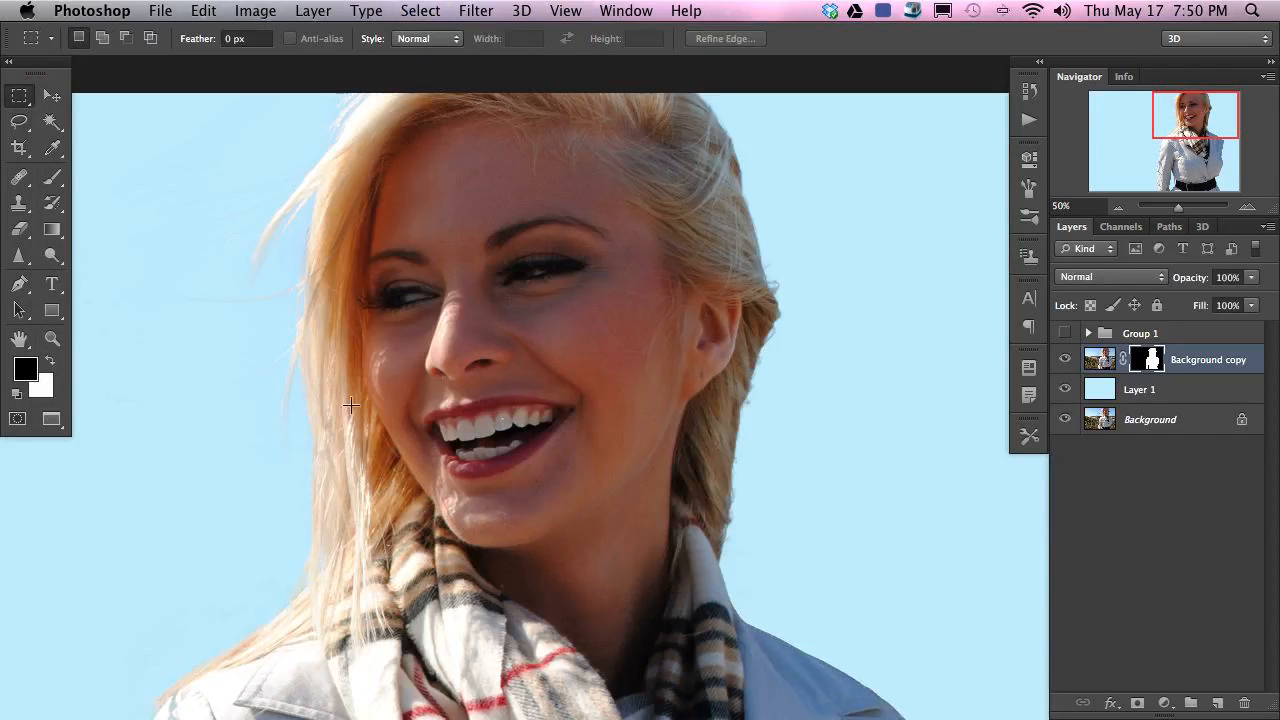
# - Examine the cutout's edges around the coat shoulder, scarf, sleeve and loose hair strands at up to 100% zoom
pyautogui.scroll(-10, 379, 404)
pyautogui.scroll(3, 506, 366)
pyautogui.scroll(5, 368, 618)
pyautogui.scroll(-5, 550, 306)
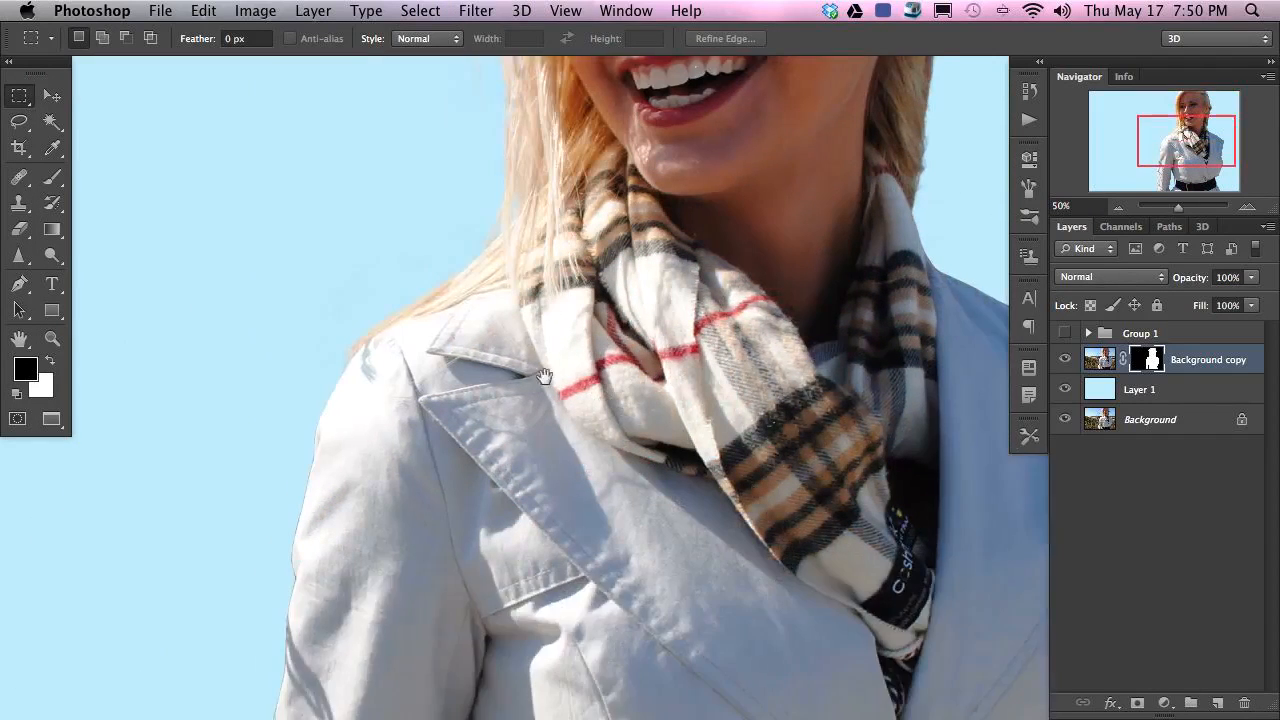
pyautogui.moveTo(550, 306); pyautogui.dragTo(456, 420)
pyautogui.moveTo(711, 445); pyautogui.dragTo(733, 417)
pyautogui.scroll(1, 447, 347)
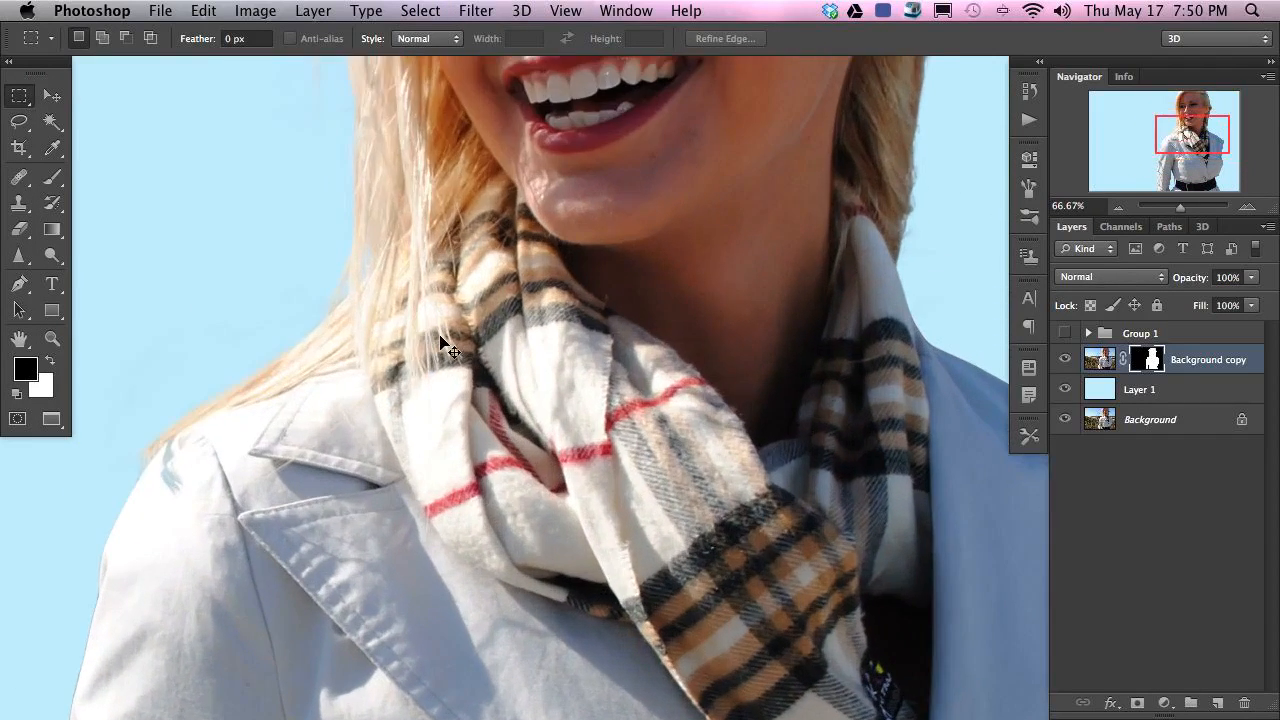
pyautogui.press('super+plus')
pyautogui.moveTo(274, 459); pyautogui.dragTo(852, 135)
pyautogui.moveTo(464, 391); pyautogui.dragTo(477, 289)
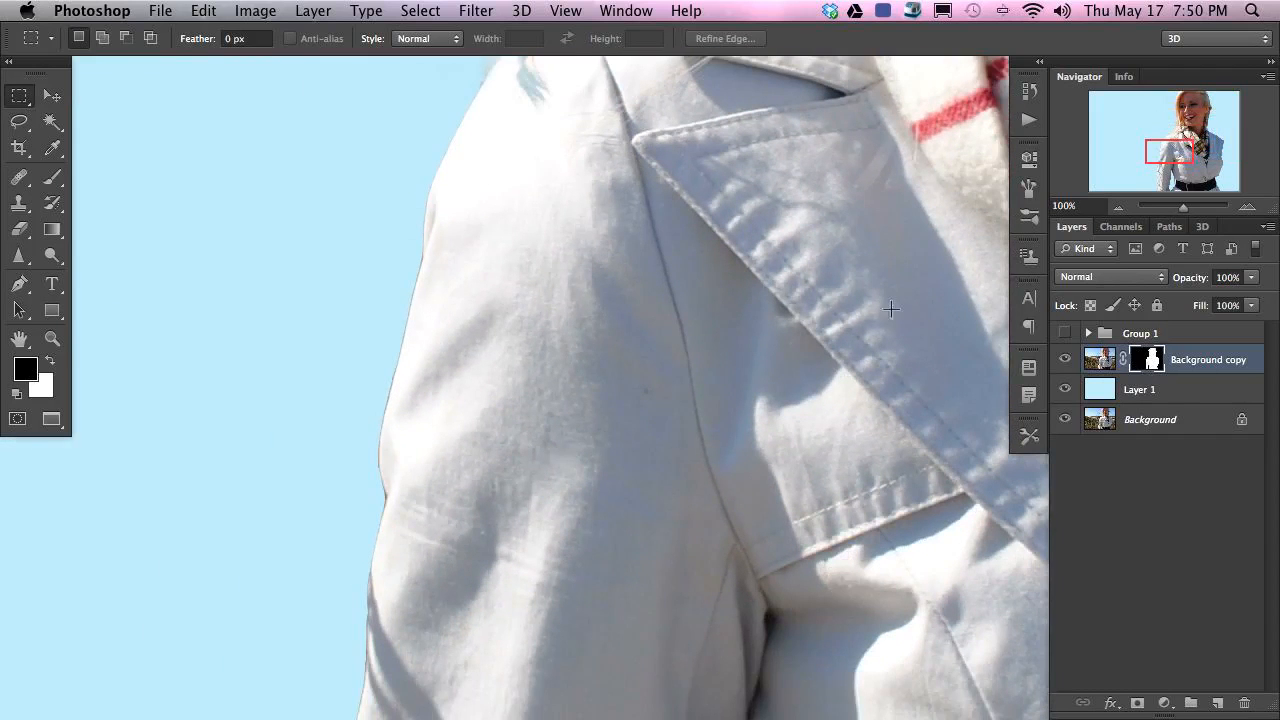
pyautogui.moveTo(797, 181); pyautogui.dragTo(535, 423)
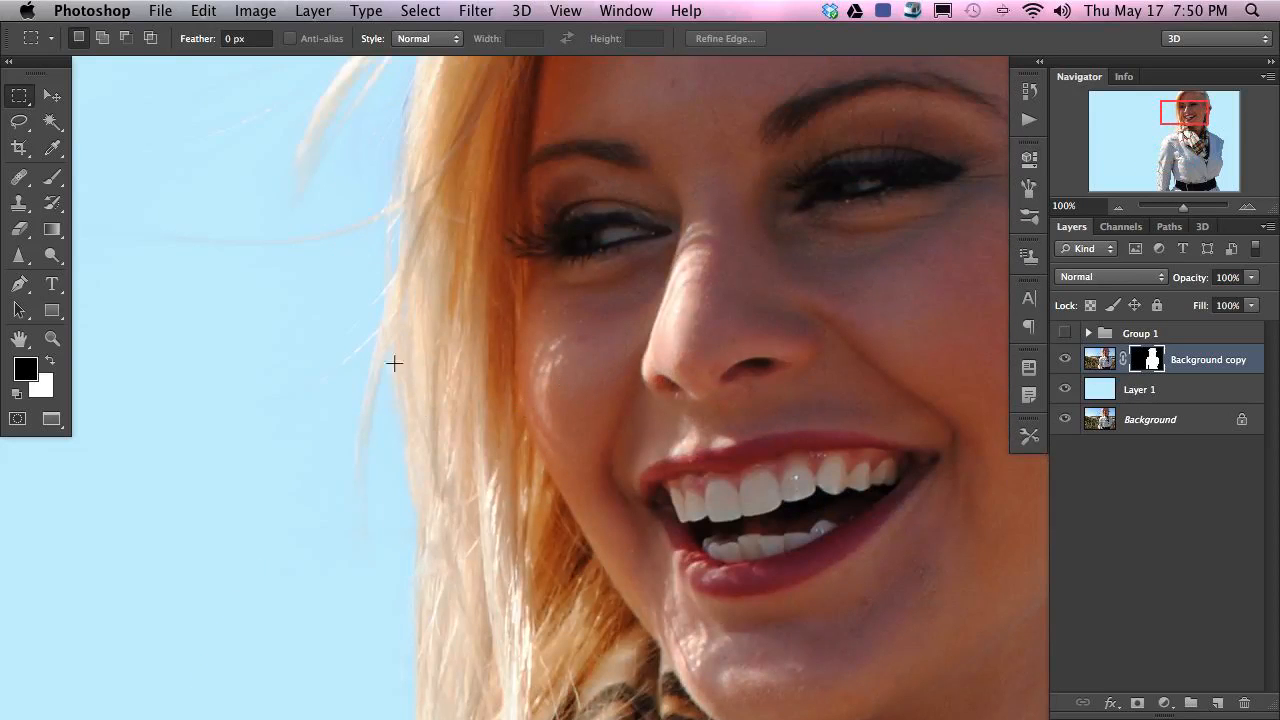
# - Apply Refine Mask to the Background copy mask with Smooth 5, Feather 2.4 px, Contrast 20% and Shift Edge 0%
pyautogui.moveTo(440, 640); pyautogui.dragTo(491, 407)
pyautogui.click(420, 10)
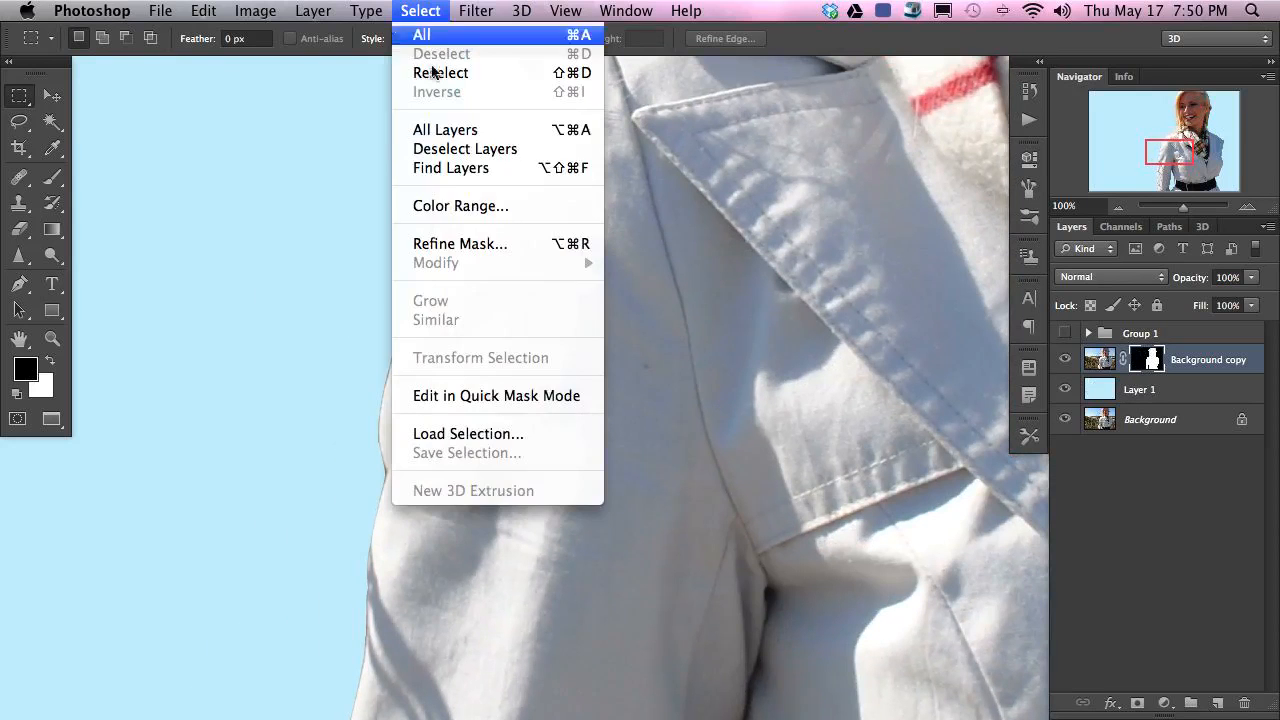
pyautogui.click(553, 243)
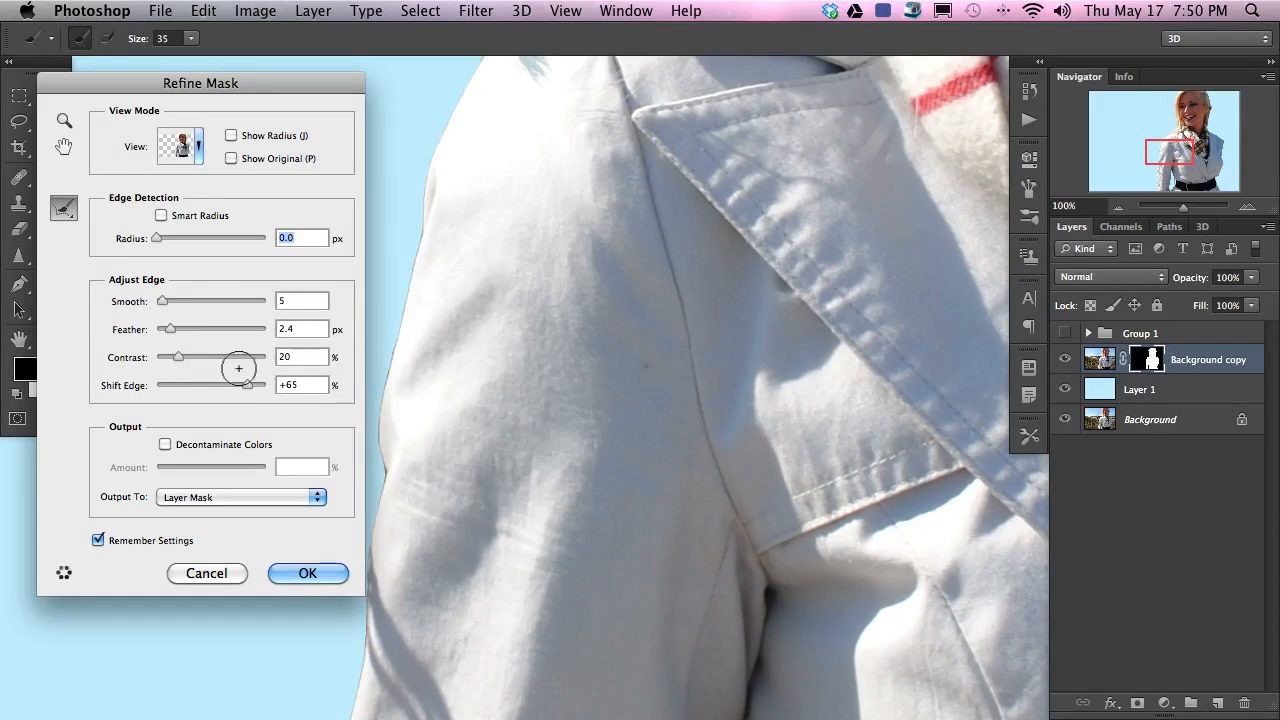
pyautogui.doubleClick(297, 383)
pyautogui.write('0')
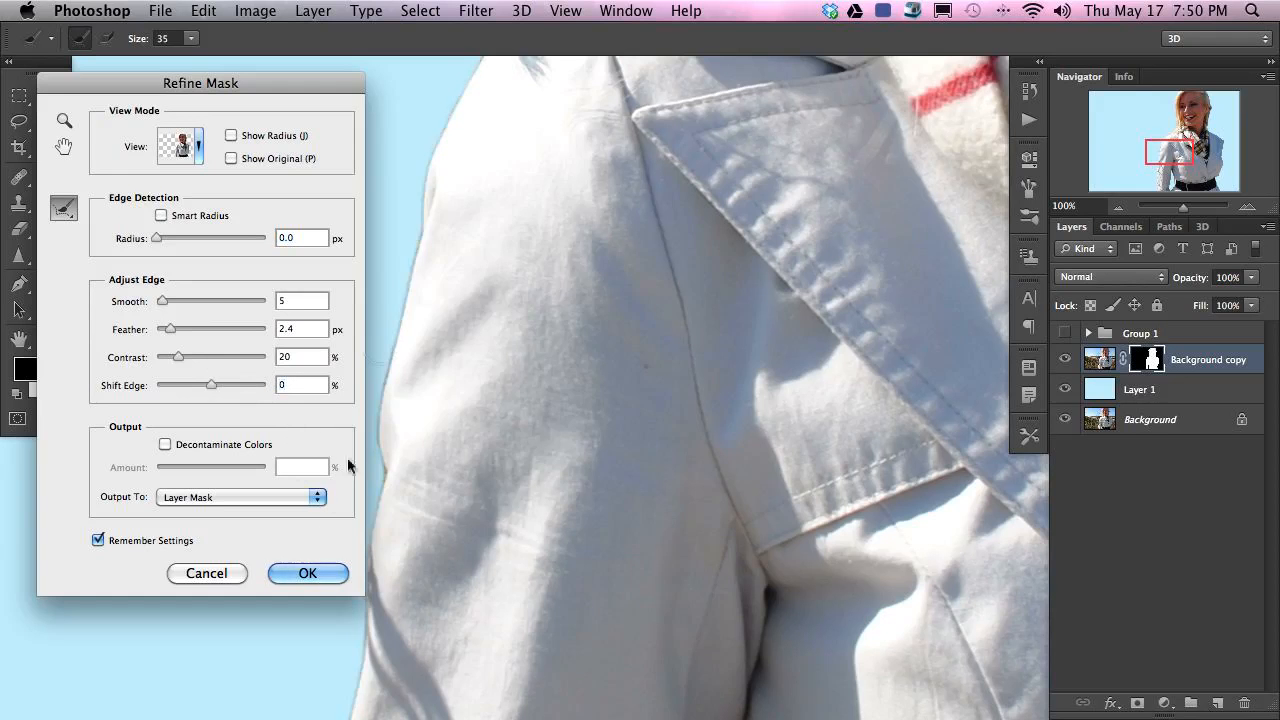
pyautogui.click(308, 573)
# - Check the refined mask edges along the hair, scarf, coat shoulder and sleeve
pyautogui.moveTo(797, 177); pyautogui.dragTo(601, 582)
pyautogui.scroll(-15, 500, 278)
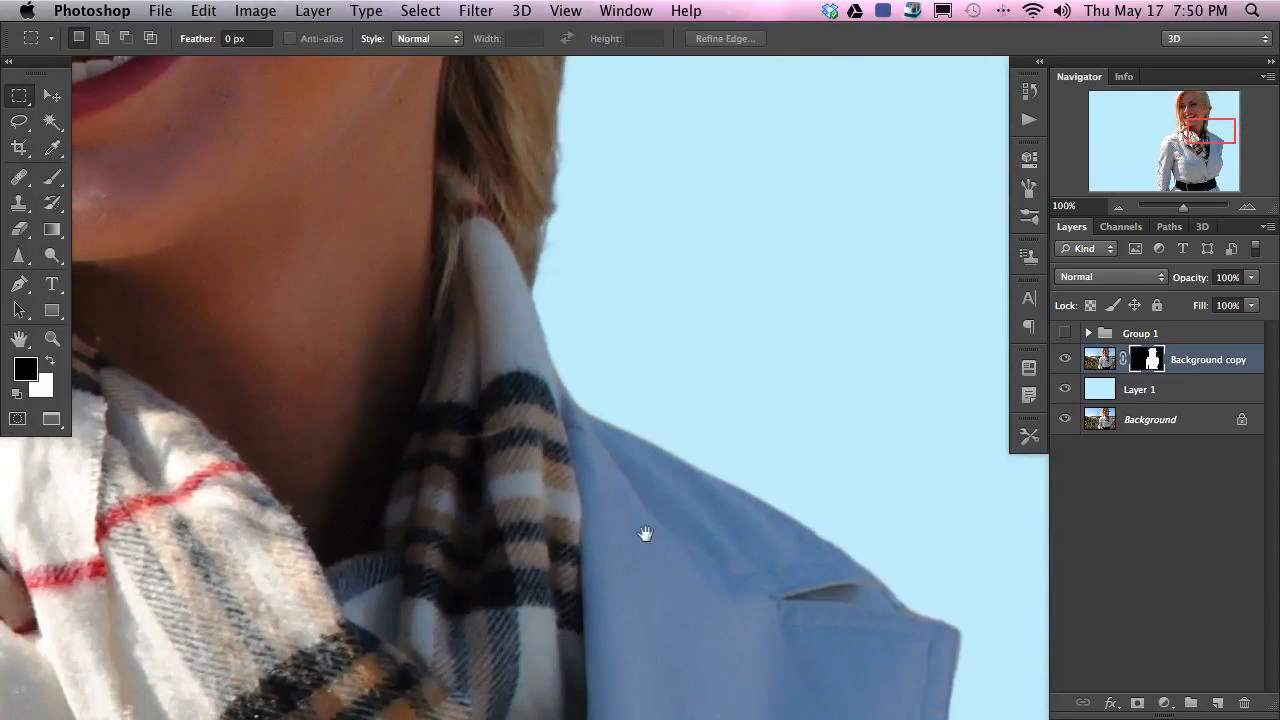
pyautogui.scroll(-15, 373, 547)
pyautogui.hscroll(-5, 373, 547)
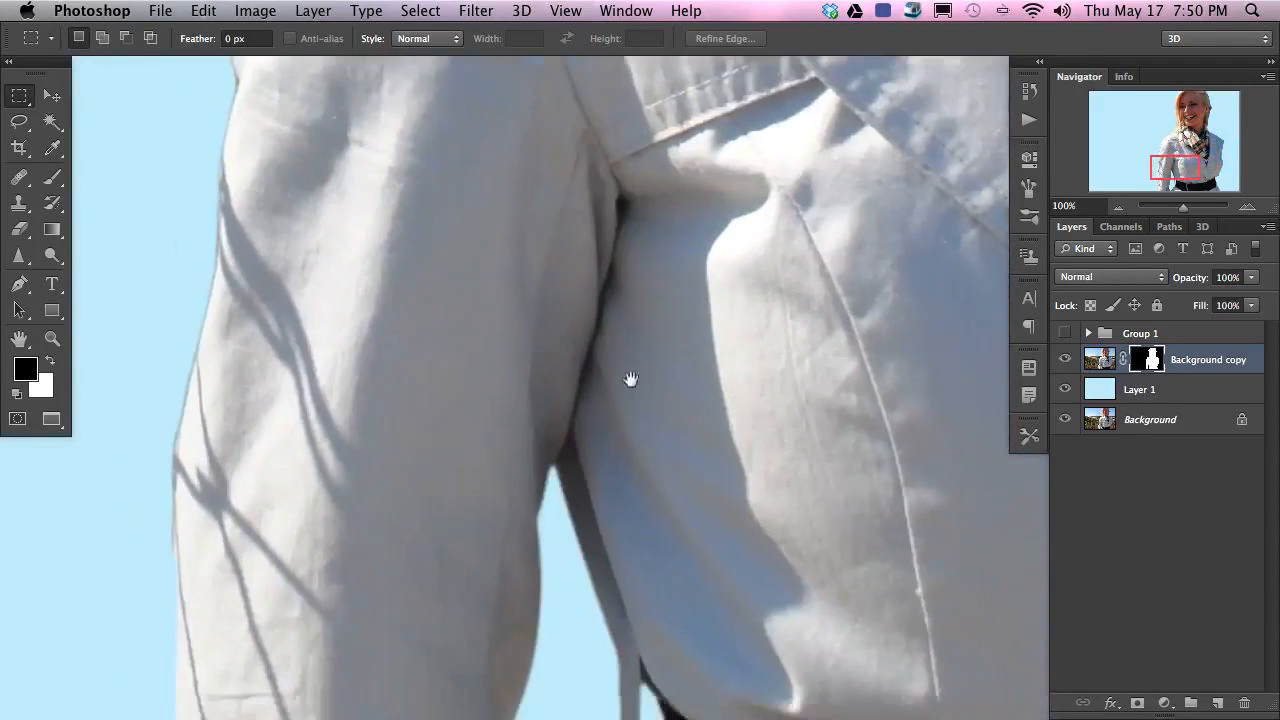
# - Examine the cutout's edges around the coat, belt and sleeve at up to 100% zoom
pyautogui.hotkey('ctrl', '-')
pyautogui.hotkey('ctrl', '-')
pyautogui.hotkey('ctrl', '-')
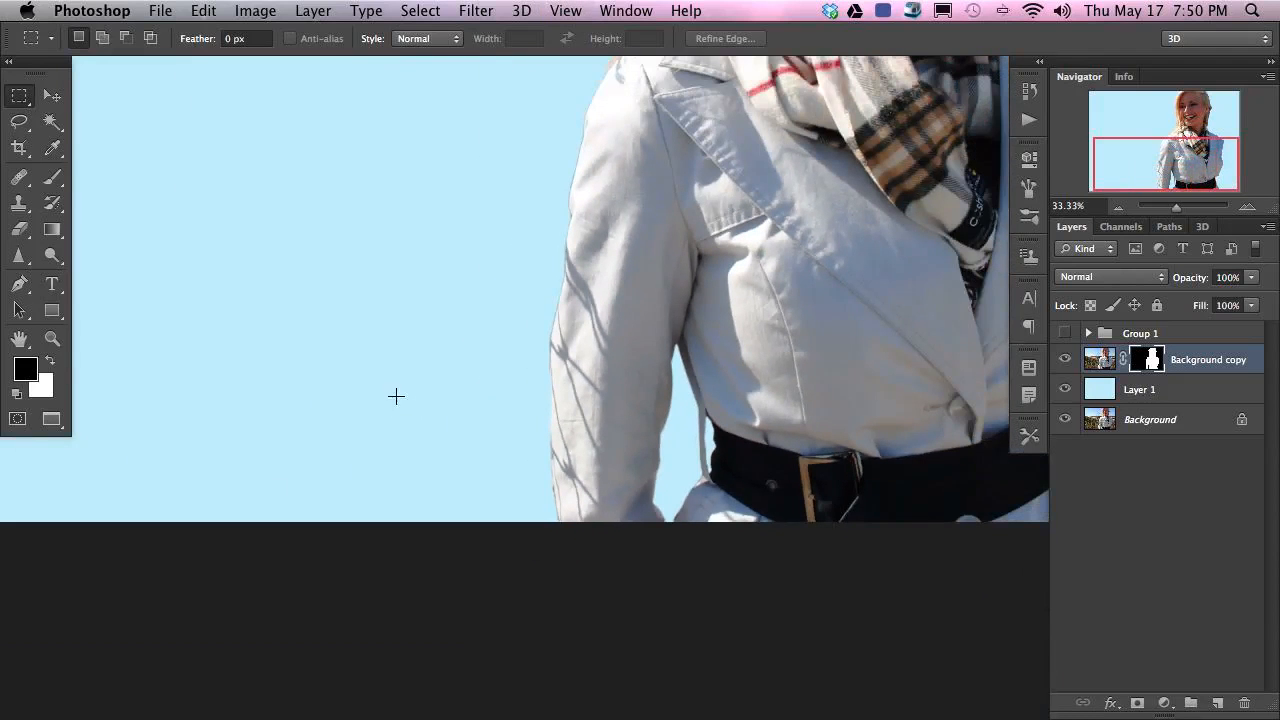
pyautogui.click(1068, 360)
pyautogui.click(1068, 360)
pyautogui.moveTo(927, 290); pyautogui.dragTo(532, 647)
pyautogui.moveTo(426, 572); pyautogui.dragTo(502, 595)
pyautogui.scroll(-10, 501, 595)
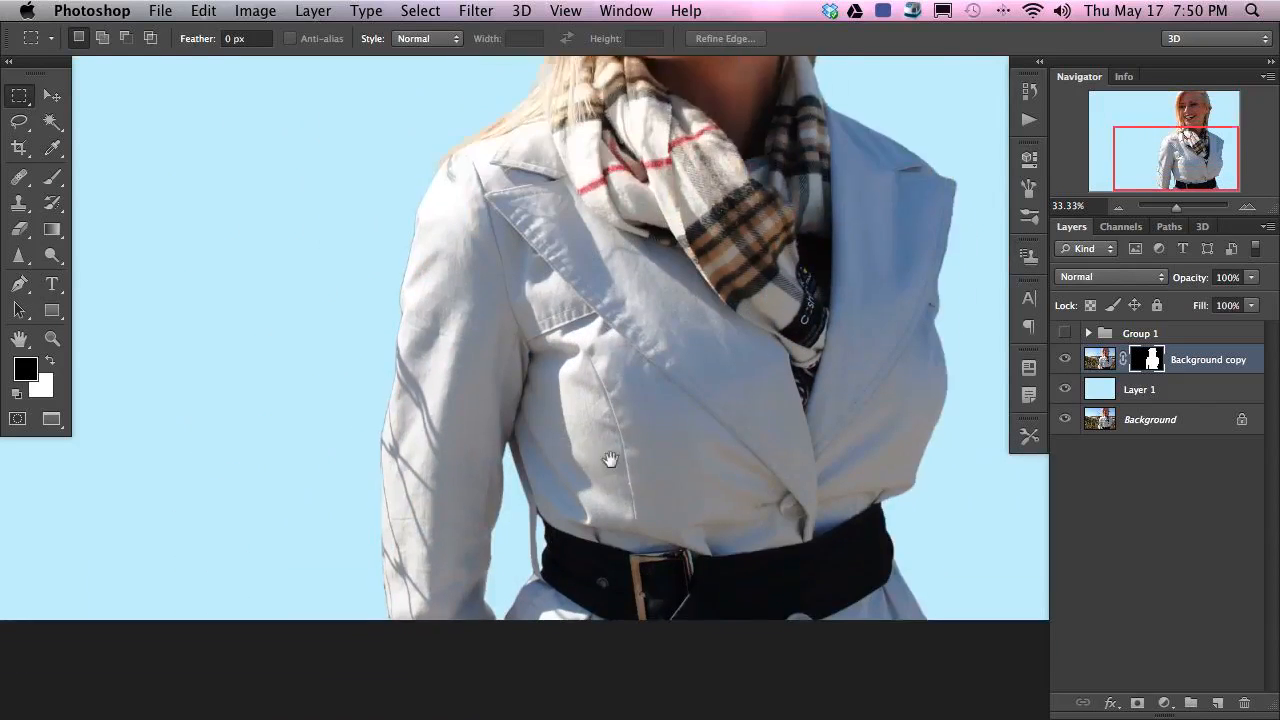
pyautogui.press('super+equal')
pyautogui.press('super+equal')
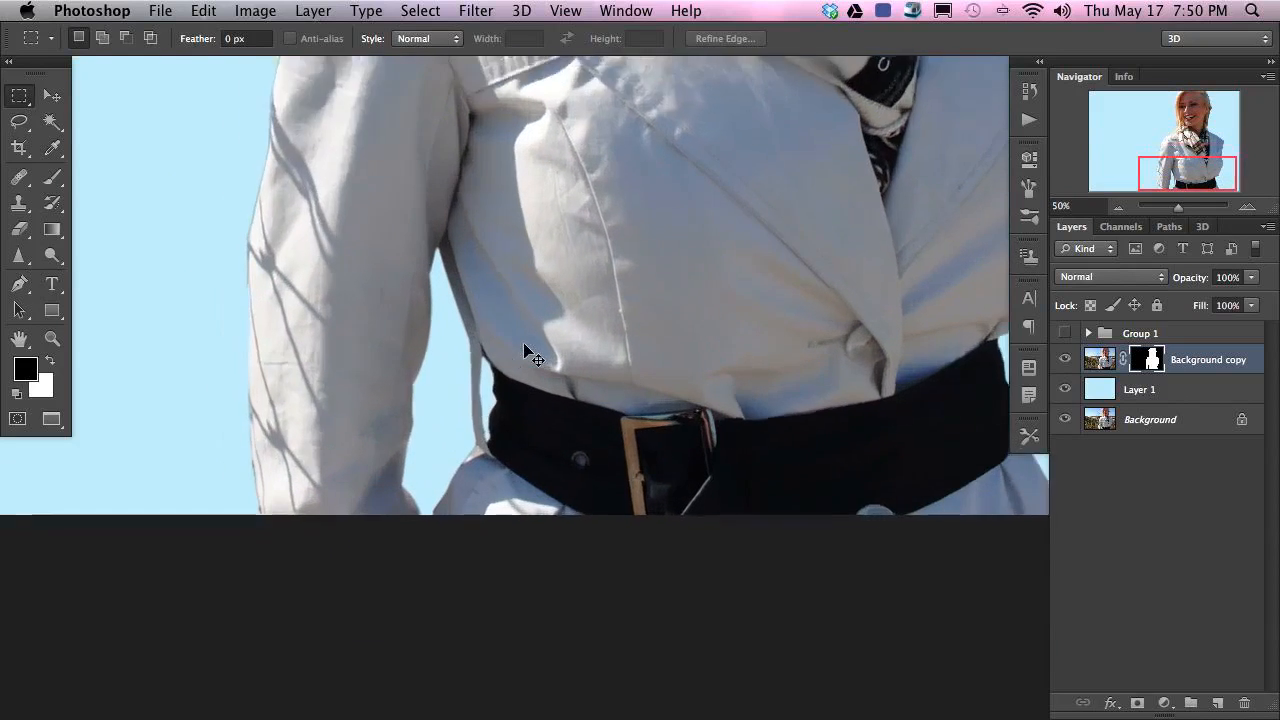
pyautogui.press('super+equal')
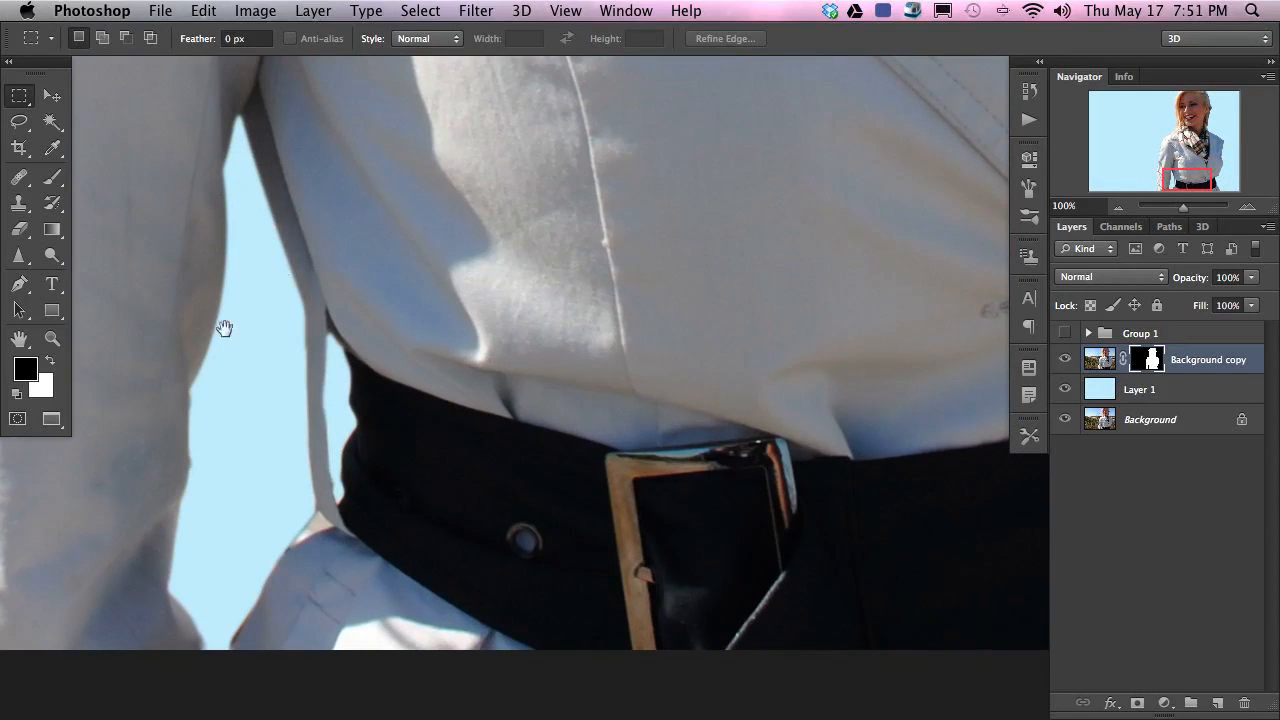
pyautogui.moveTo(206, 428); pyautogui.dragTo(663, 537)
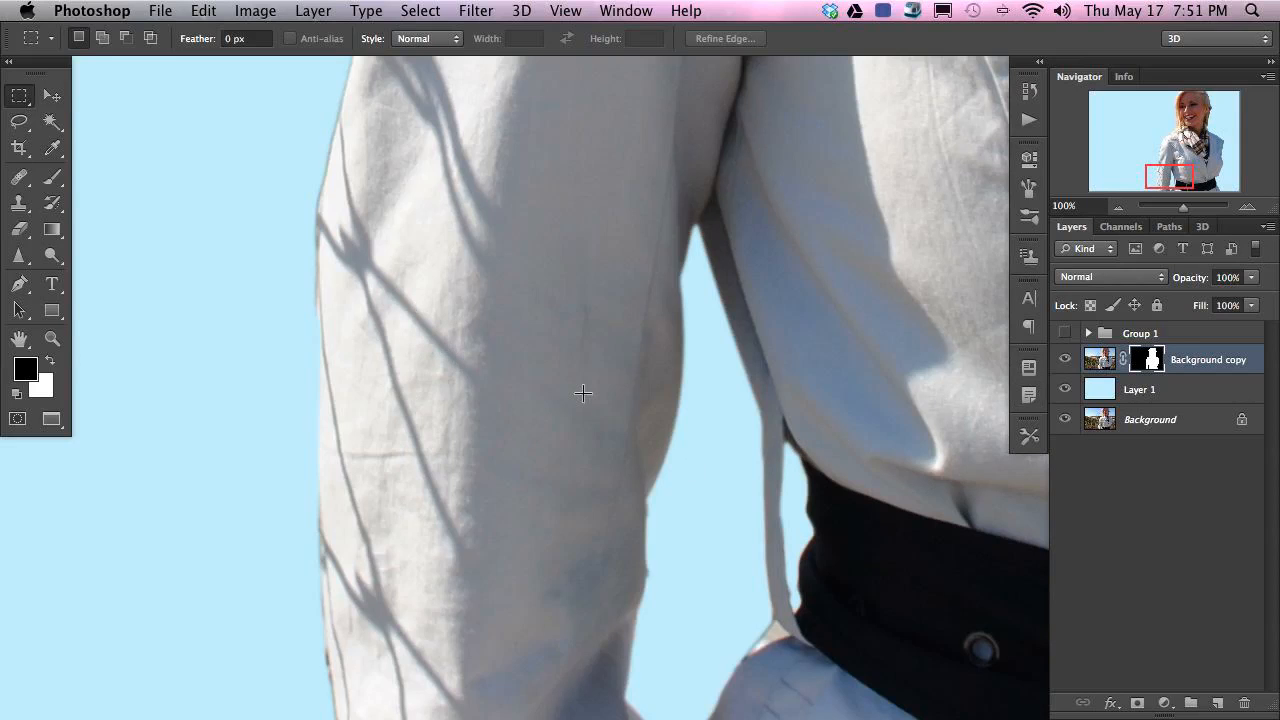
# - Paint loose light-pink brush strokes across the coat sleeve on a new layer above Background copy
pyautogui.hotkey('ctrl', '-')
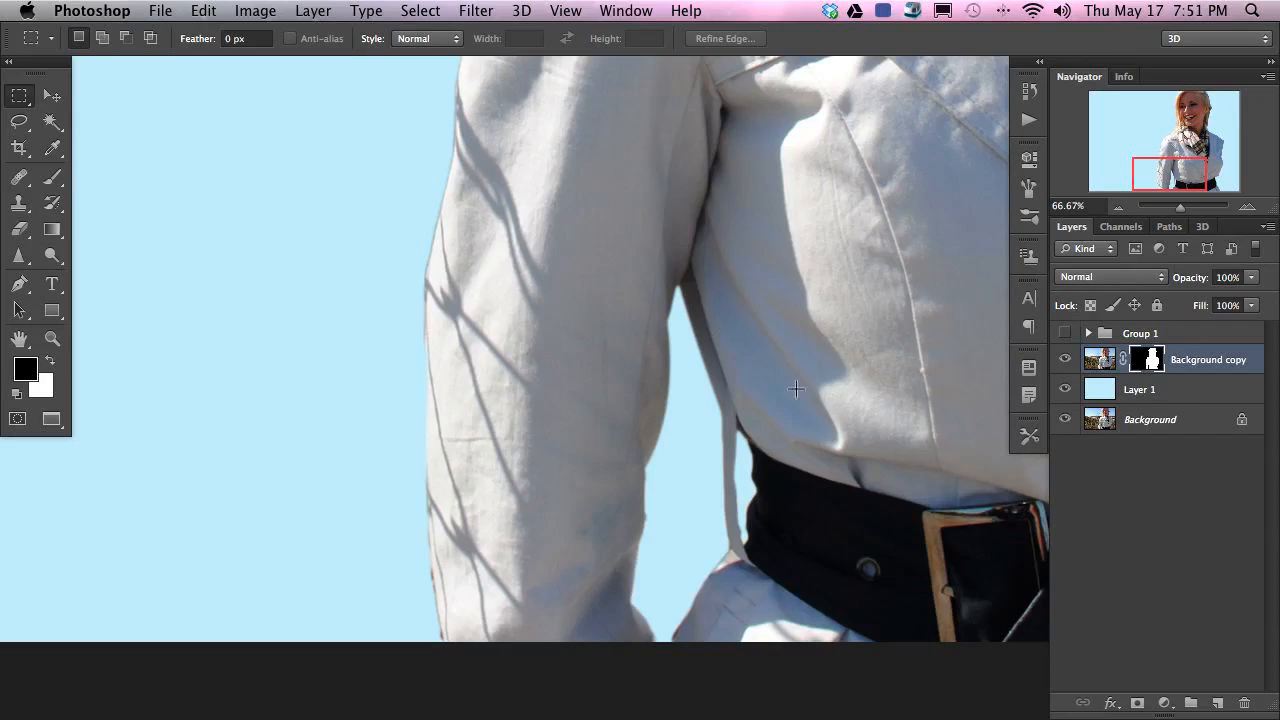
pyautogui.press('super+alt+shift+n')
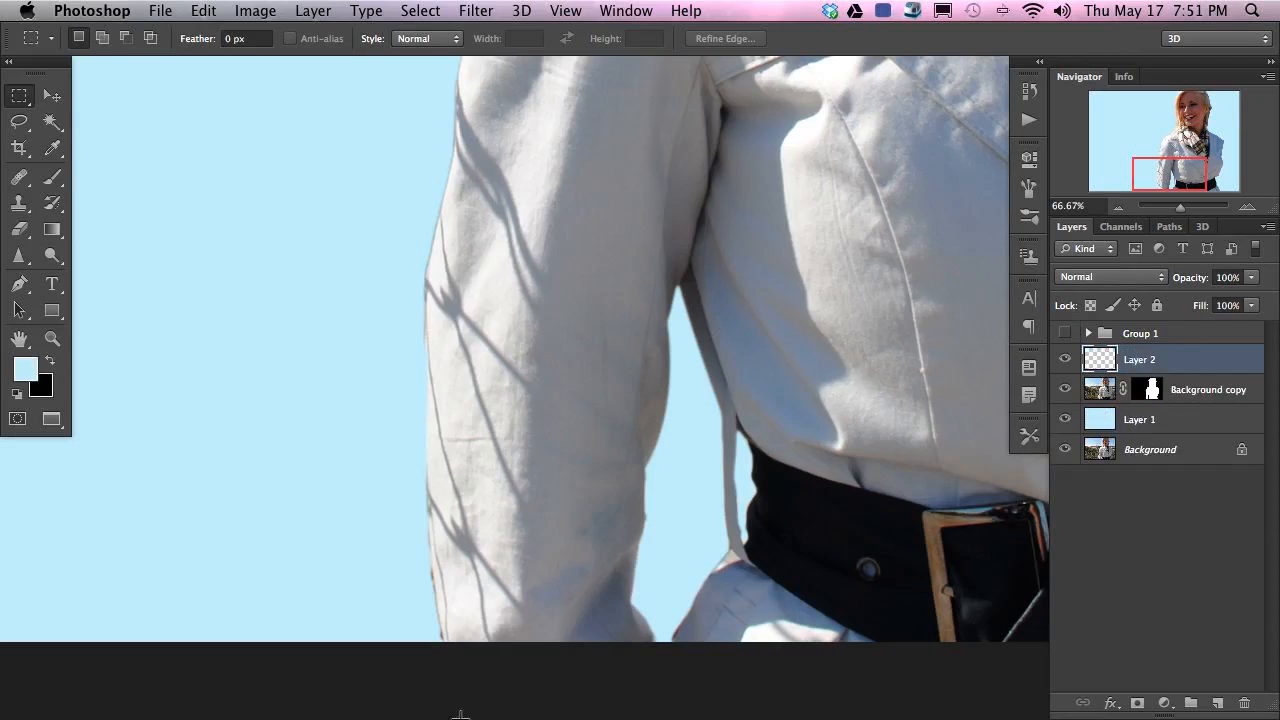
pyautogui.press('b')
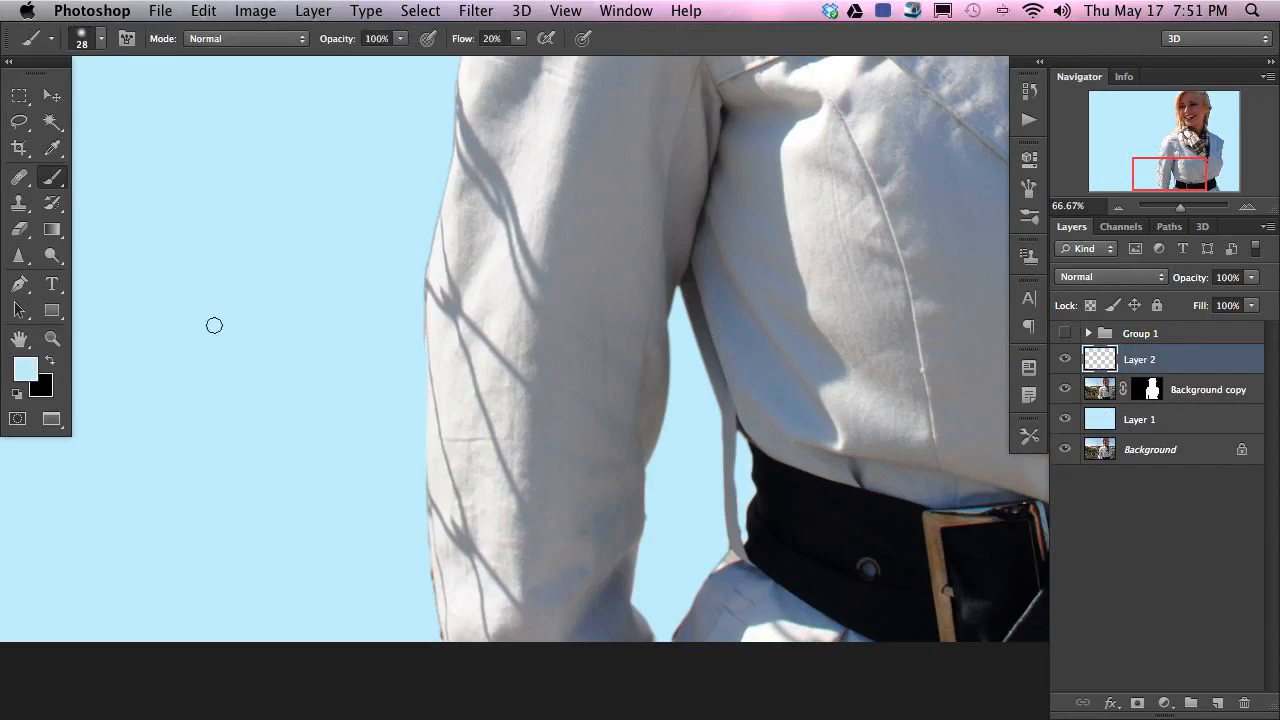
pyautogui.click(25, 370)
pyautogui.click(820, 401)
pyautogui.click(979, 350)
pyautogui.moveTo(236, 342)
pyautogui.mouseDown()
pyautogui.moveTo(514, 294)
pyautogui.moveTo(651, 349)
pyautogui.moveTo(301, 443)
pyautogui.moveTo(397, 489)
pyautogui.moveTo(789, 446)
pyautogui.moveTo(180, 351)
pyautogui.moveTo(794, 203)
pyautogui.moveTo(343, 214)
pyautogui.moveTo(794, 189)
pyautogui.mouseUp()
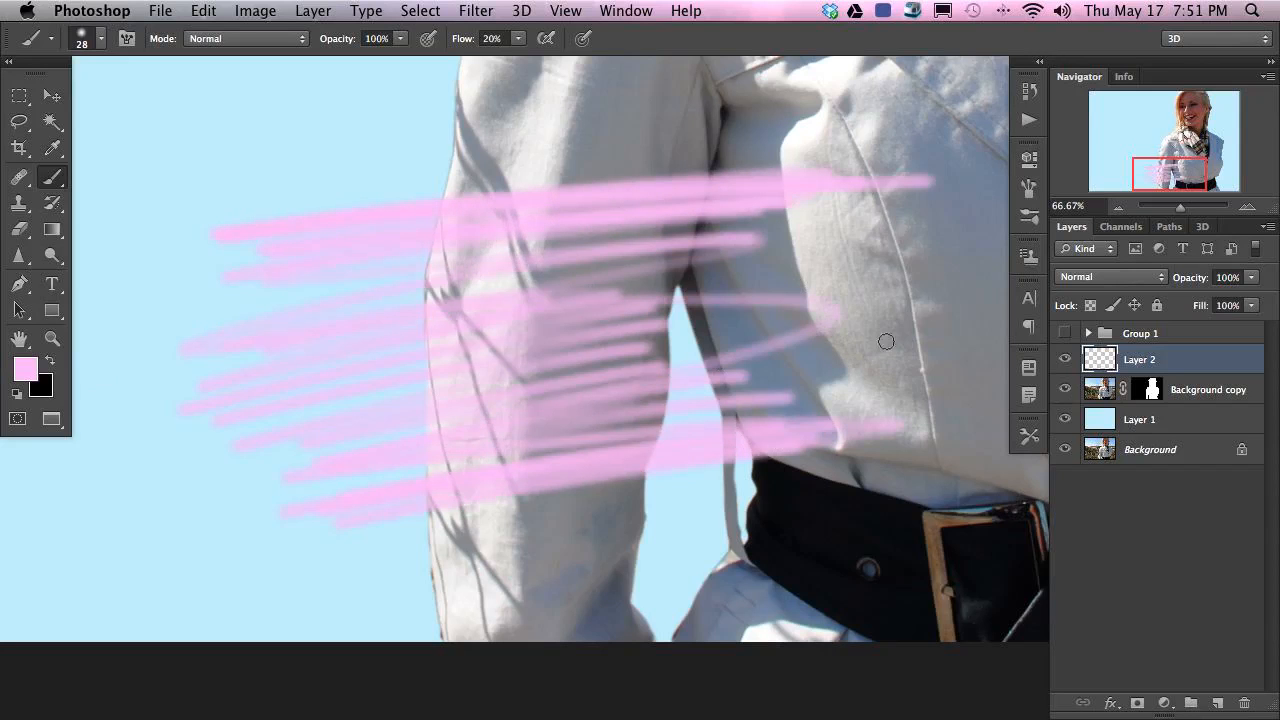
# - Compare the image with and without the pink strokes, and clip their layer to Background copy
pyautogui.click(1064, 359)
pyautogui.click(1064, 359)
pyautogui.rightClick(1172, 362)
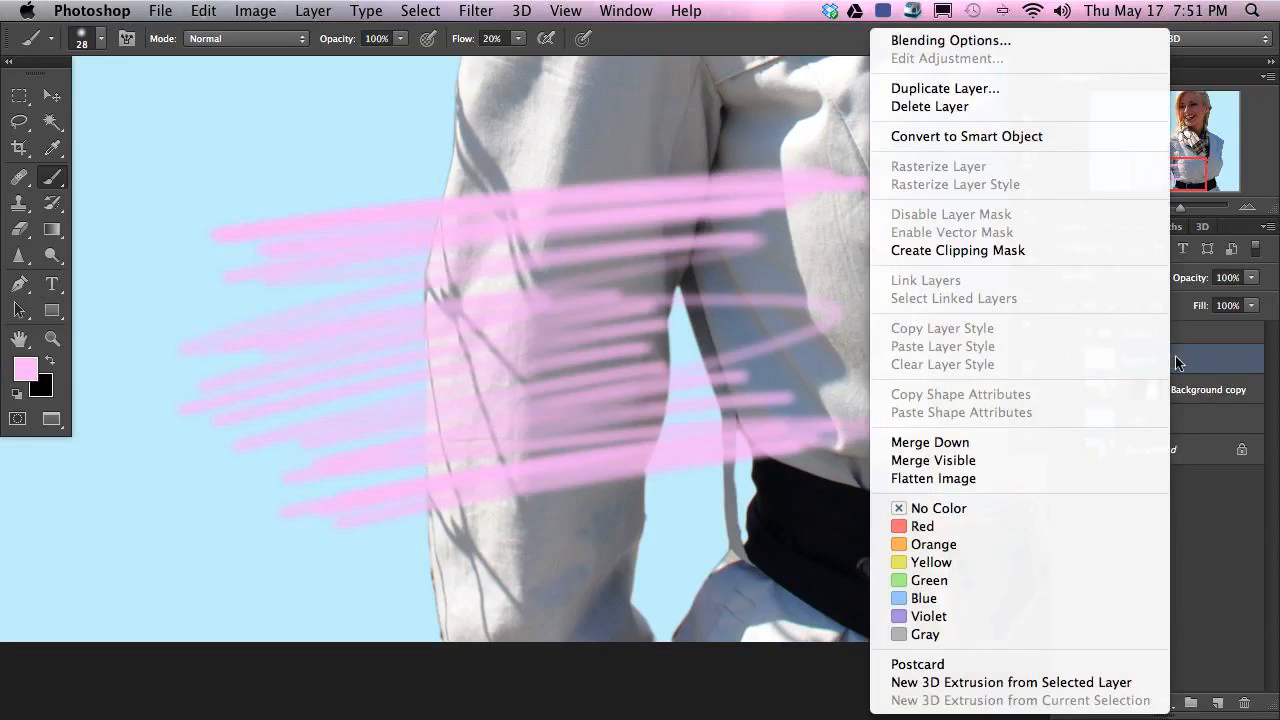
pyautogui.click(1035, 253)
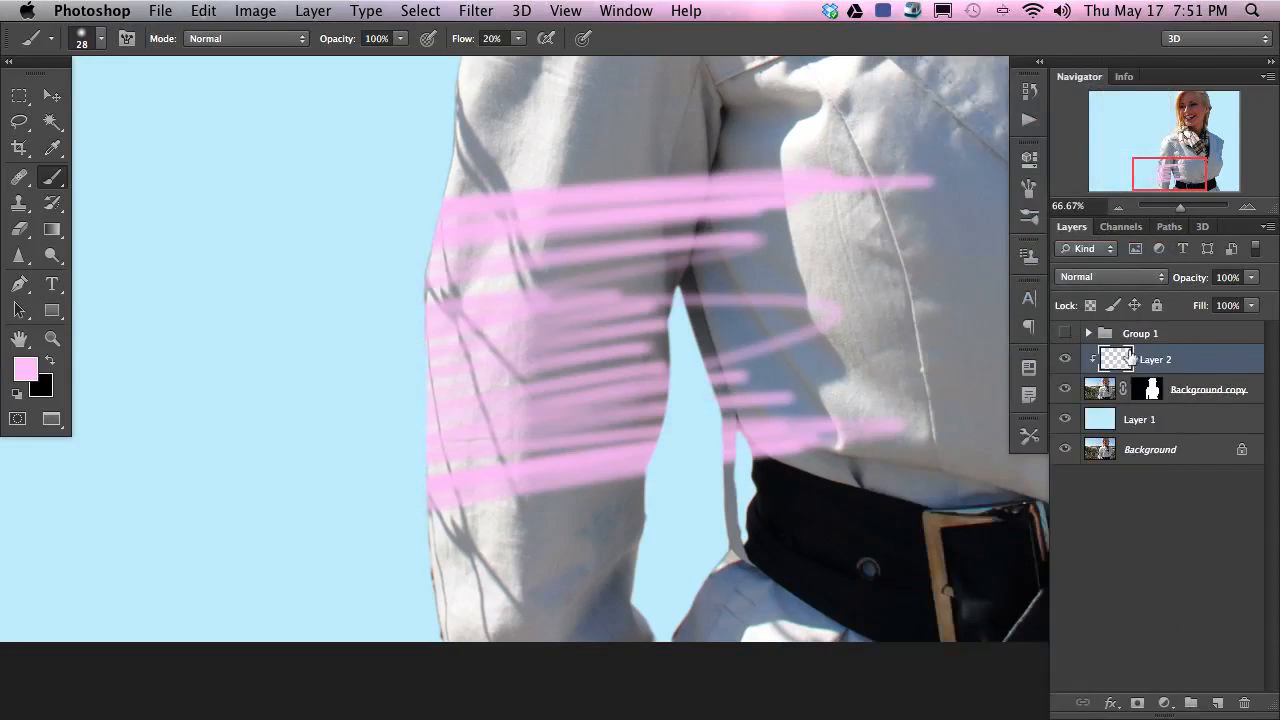
# - Shift the clipped pink strokes across the sleeve and delete their layer
pyautogui.press('v')
pyautogui.moveTo(587, 361)
pyautogui.mouseDown()
pyautogui.moveTo(636, 367)
pyautogui.moveTo(829, 586)
pyautogui.moveTo(423, 486)
pyautogui.moveTo(607, 237)
pyautogui.moveTo(685, 346)
pyautogui.moveTo(655, 498)
pyautogui.moveTo(740, 453)
pyautogui.moveTo(646, 430)
pyautogui.moveTo(599, 520)
pyautogui.moveTo(622, 431)
pyautogui.moveTo(722, 418)
pyautogui.moveTo(709, 380)
pyautogui.moveTo(643, 357)
pyautogui.moveTo(563, 414)
pyautogui.moveTo(603, 486)
pyautogui.moveTo(682, 456)
pyautogui.moveTo(706, 440)
pyautogui.moveTo(483, 449)
pyautogui.moveTo(400, 505)
pyautogui.moveTo(682, 362)
pyautogui.moveTo(611, 397)
pyautogui.mouseUp()
pyautogui.press('Delete')
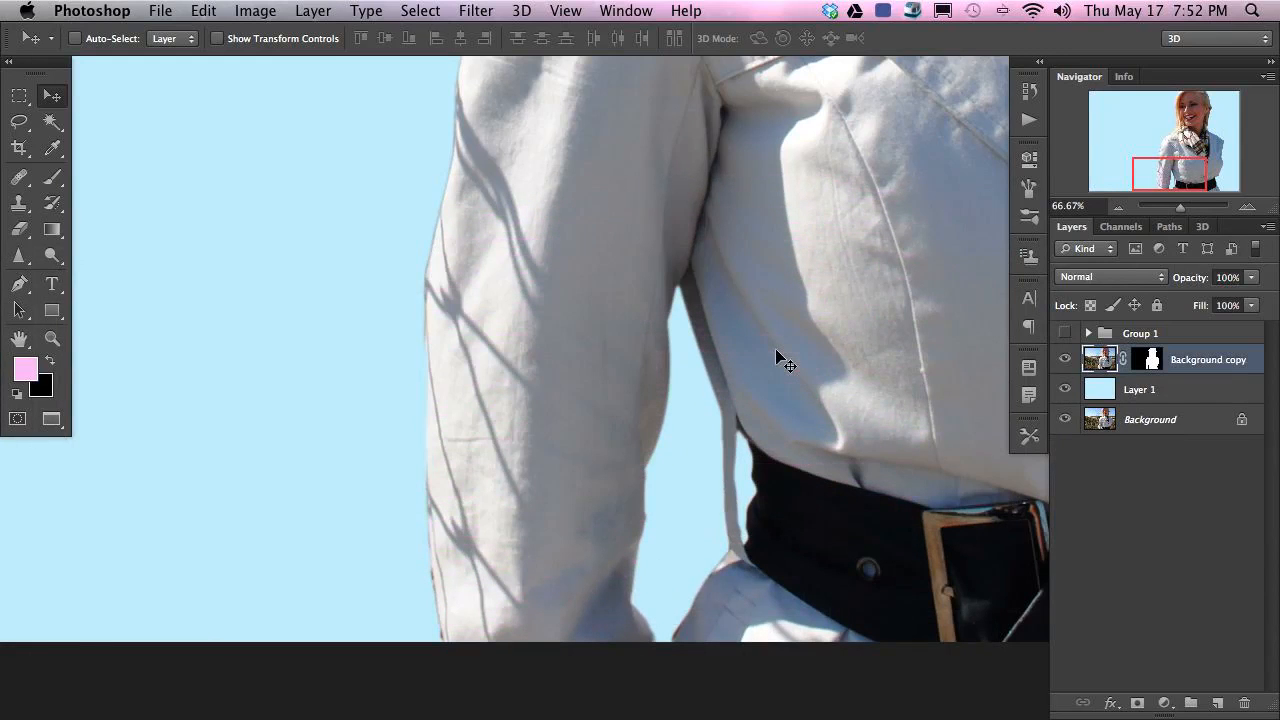
# - Add a new layer clipped to Background copy and ready the Brush at the outer sleeve edge
pyautogui.hotkey('ctrl', 'shift', 'alt', 'n')
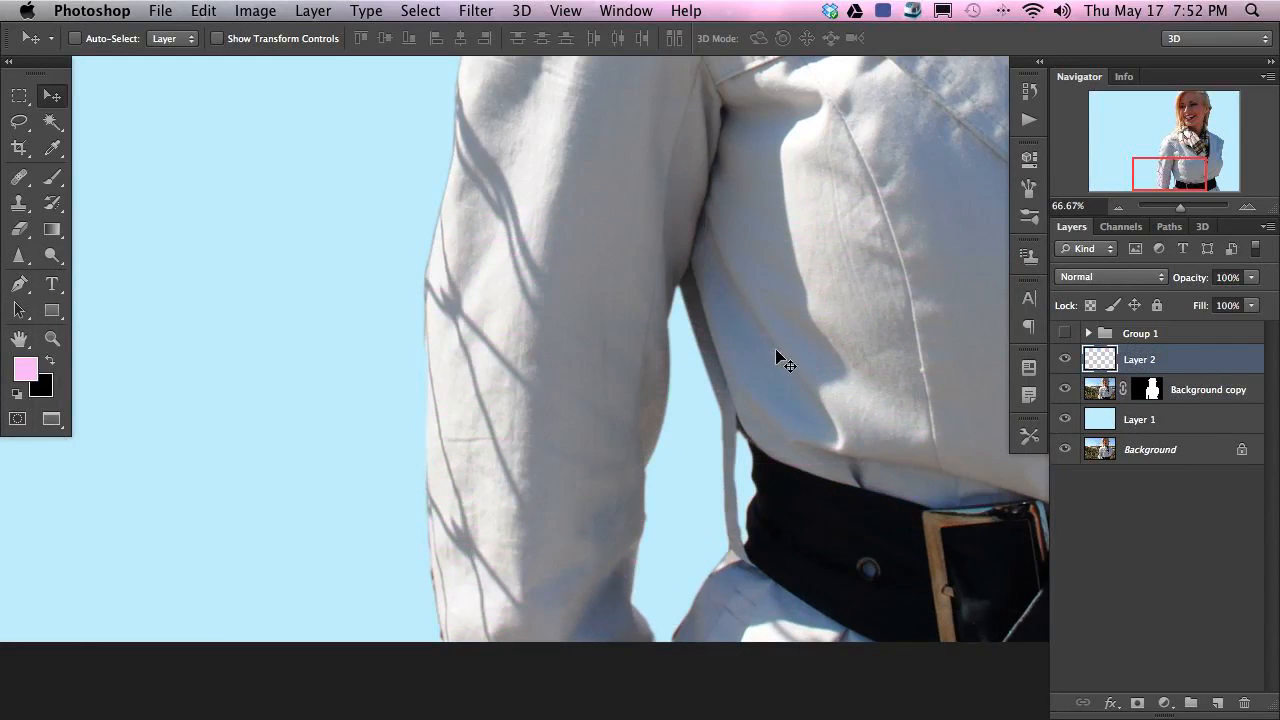
pyautogui.hotkey('ctrl', 'alt', 'g')
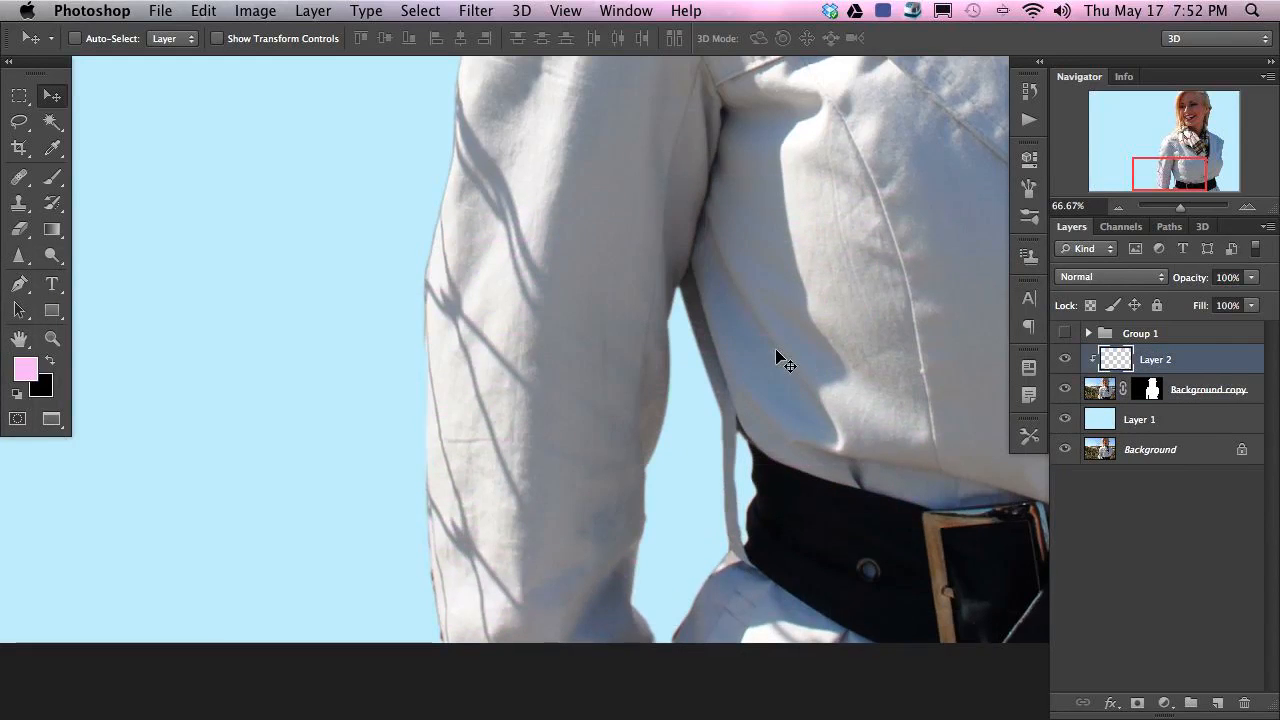
pyautogui.hotkey('ctrl', '+')
pyautogui.hotkey('ctrl', '+')
pyautogui.press('b')
pyautogui.moveTo(403, 266)
pyautogui.mouseDown()
pyautogui.moveTo(605, 442)
pyautogui.moveTo(614, 425)
pyautogui.mouseUp()
pyautogui.moveTo(490, 294); pyautogui.dragTo(502, 405)
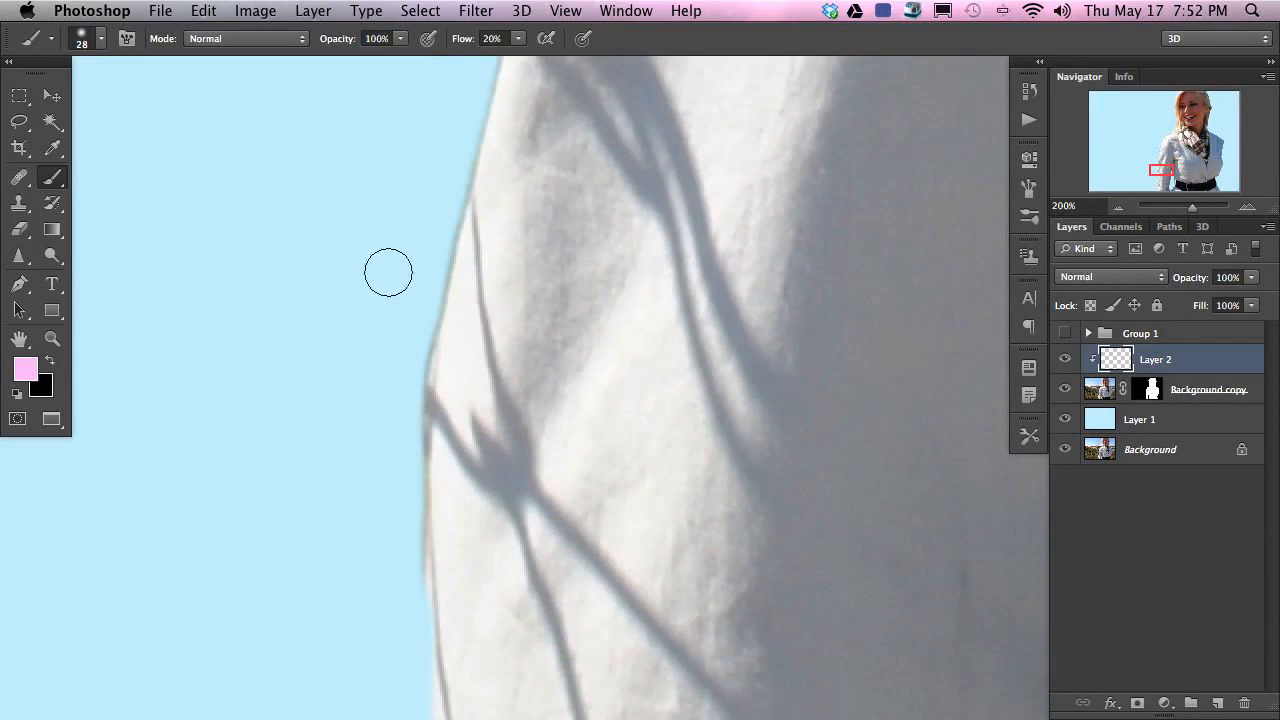
pyautogui.hotkey('ctrl', '-')
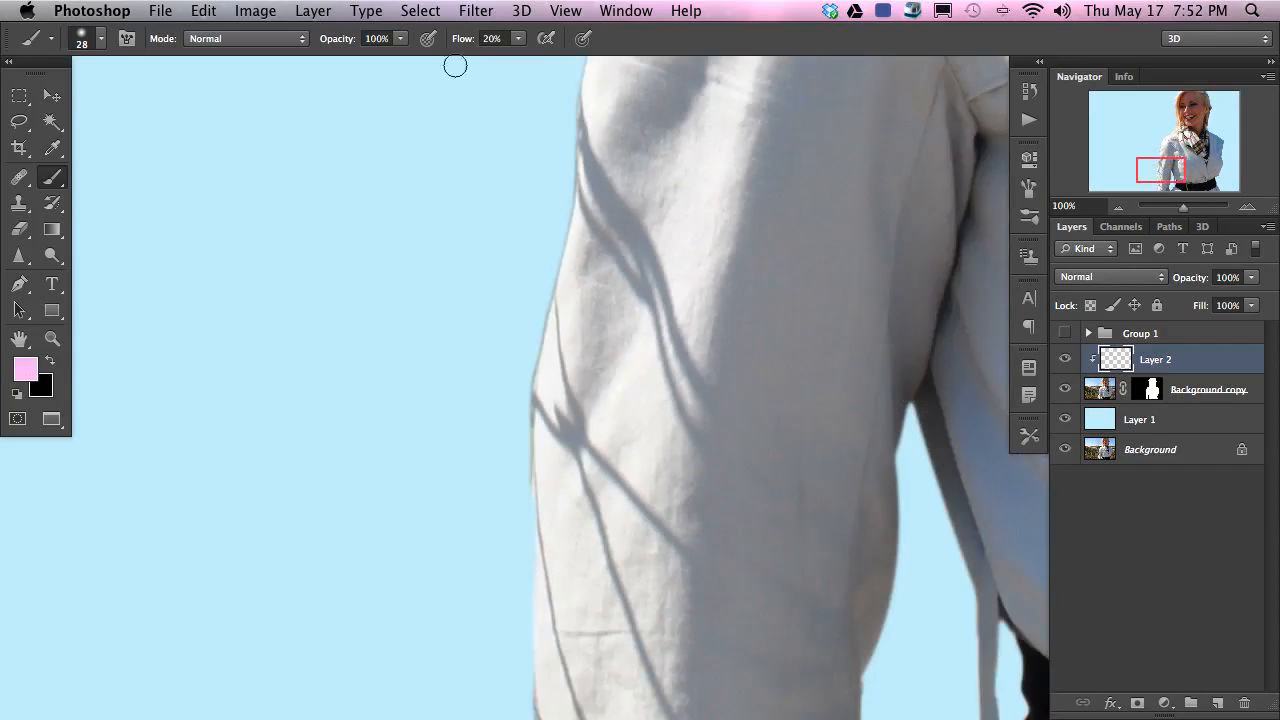
# - Paint over the dark fringe along the outer sleeve edge with coat colors sampled from the adjacent fabric
pyautogui.keyDown('alt'); pyautogui.click(553, 335); pyautogui.keyUp('alt')
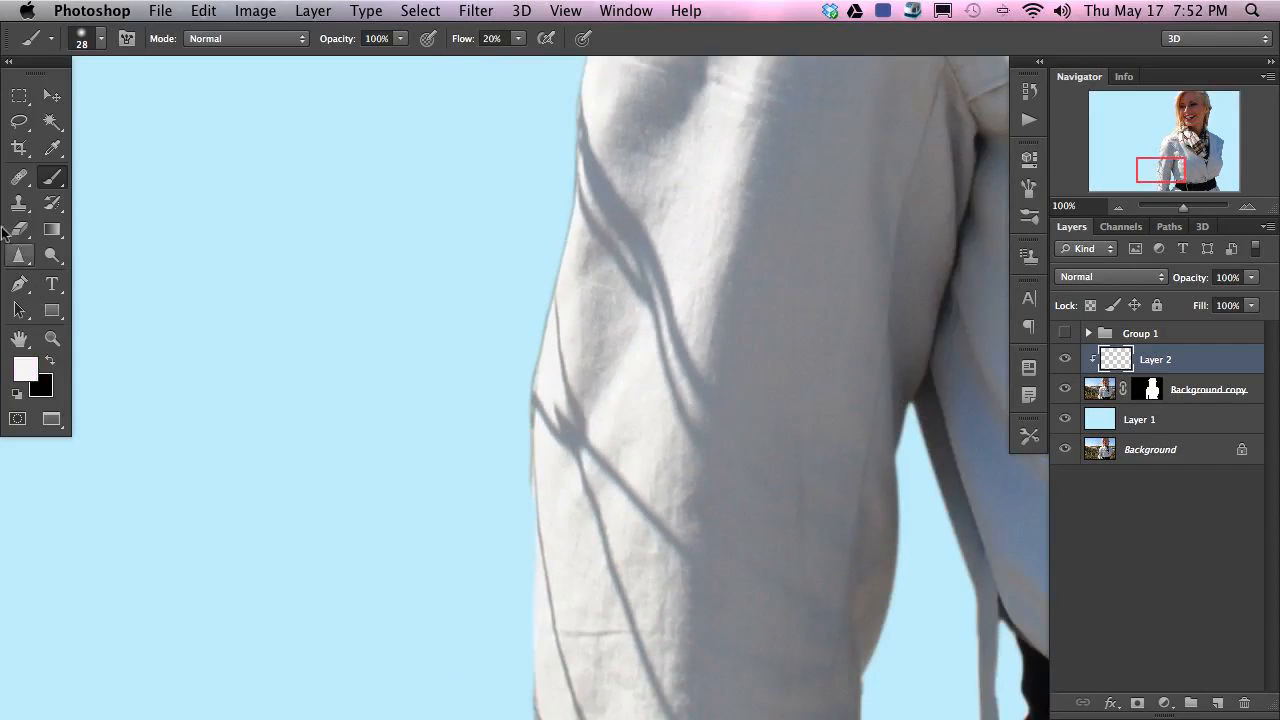
pyautogui.keyDown('alt'); pyautogui.click(552, 349); pyautogui.keyUp('alt')
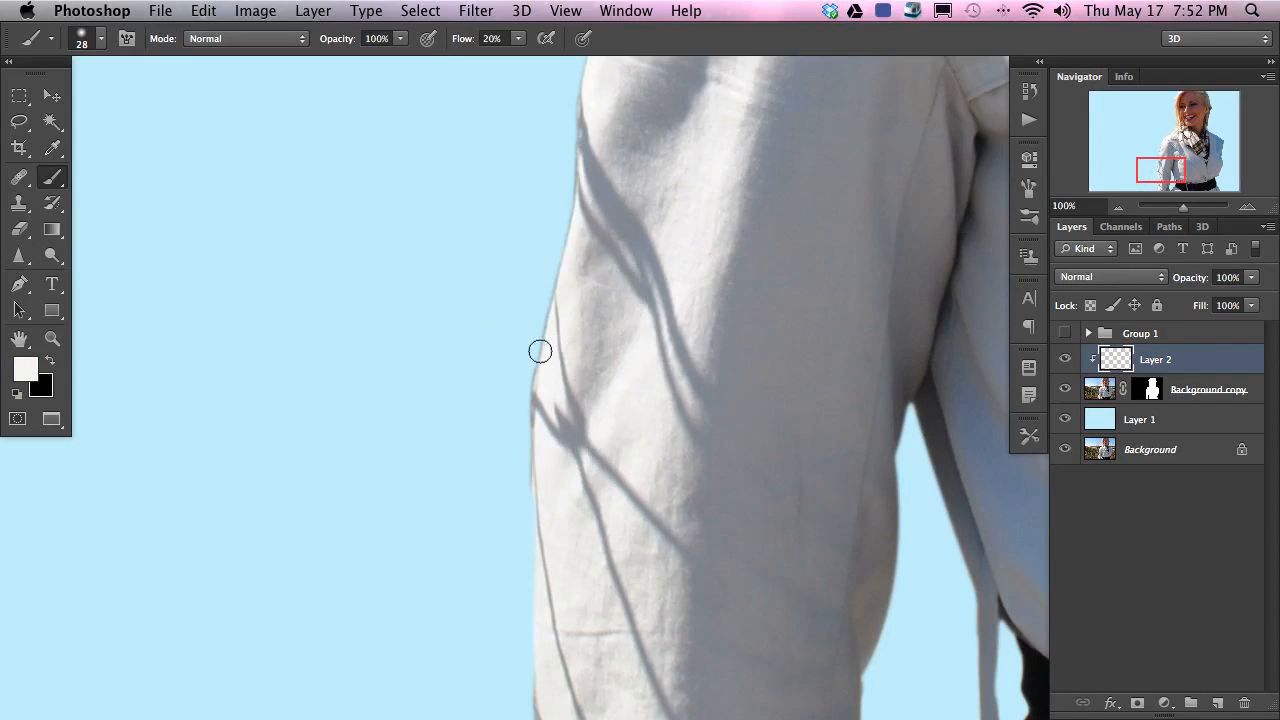
pyautogui.keyDown('alt'); pyautogui.click(548, 370); pyautogui.keyUp('alt')
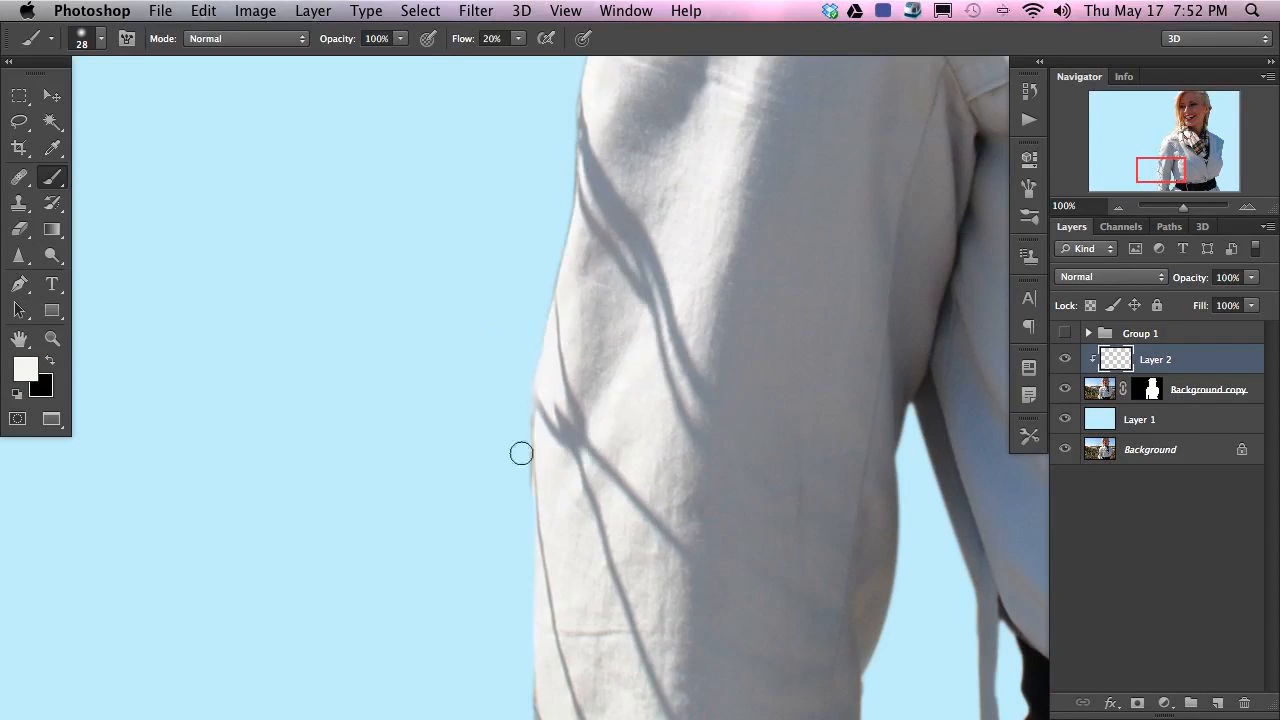
pyautogui.keyDown('alt'); pyautogui.click(557, 432); pyautogui.keyUp('alt')
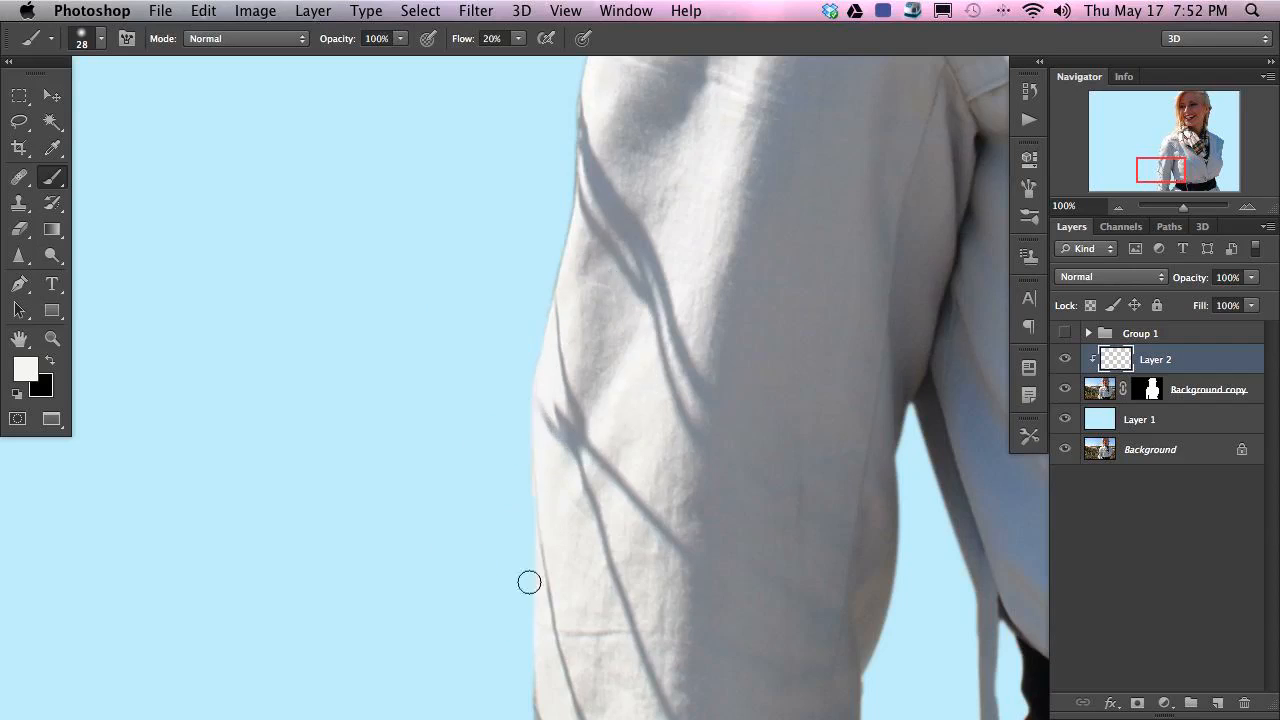
pyautogui.keyDown('alt'); pyautogui.click(546, 335); pyautogui.keyUp('alt')
pyautogui.moveTo(552, 304); pyautogui.dragTo(554, 260)
pyautogui.keyDown('alt'); pyautogui.click(575, 211); pyautogui.keyUp('alt')
pyautogui.moveTo(574, 176)
pyautogui.mouseDown()
pyautogui.moveTo(570, 231)
pyautogui.moveTo(575, 79)
pyautogui.mouseUp()
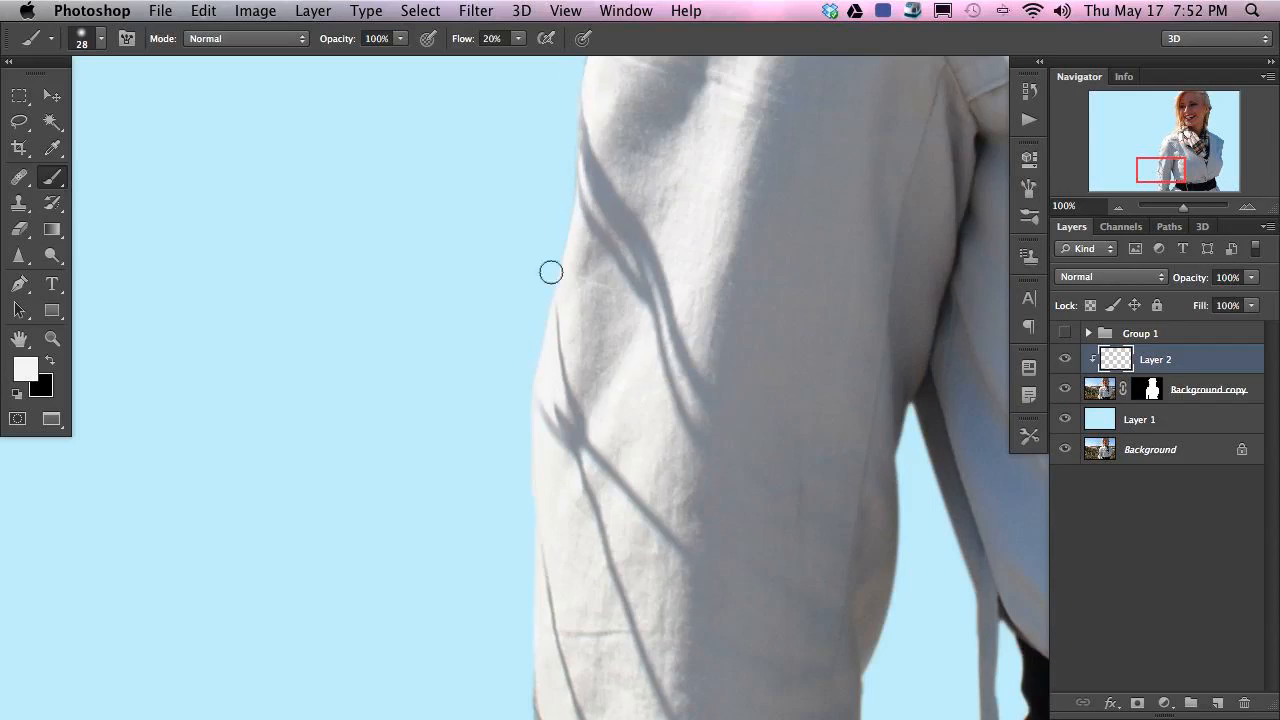
# - Release Layer 2's clipping mask to inspect the paint beyond the sleeve edge, and clip it to Background copy again
pyautogui.moveTo(489, 580)
pyautogui.mouseDown()
pyautogui.moveTo(448, 446)
pyautogui.moveTo(426, 440)
pyautogui.mouseUp()
pyautogui.press('alt+super+g')
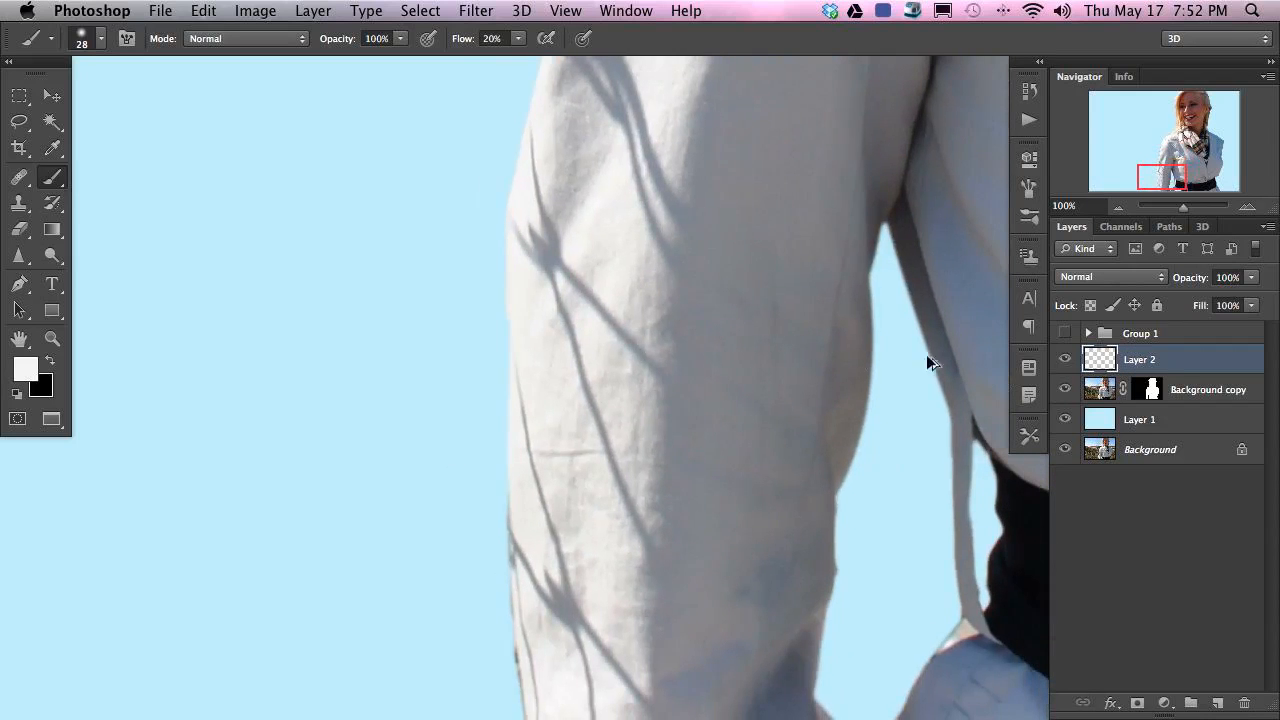
pyautogui.moveTo(551, 271)
pyautogui.mouseDown()
pyautogui.moveTo(575, 466)
pyautogui.moveTo(571, 456)
pyautogui.mouseUp()
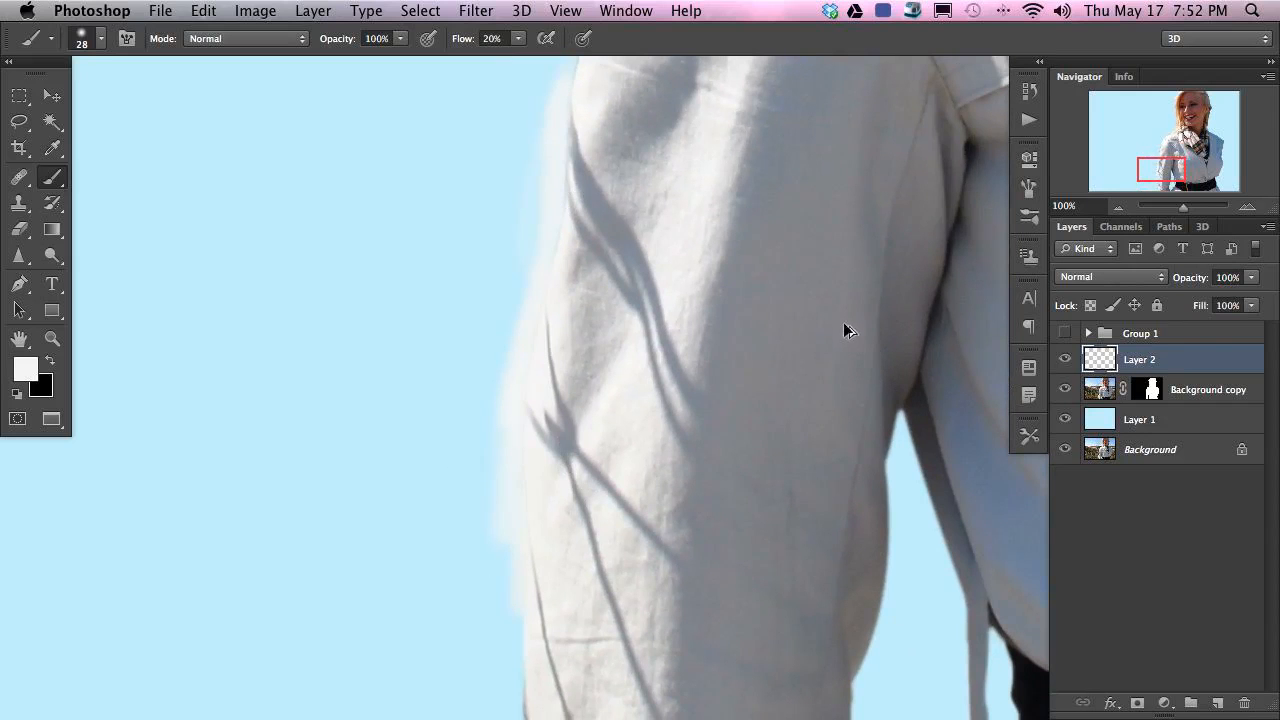
pyautogui.press('alt+super+g')
# - Cover the dark fringe along the lower sleeve and the upper arm up to the shoulder with sampled coat colors
pyautogui.scroll(-5, 534, 409)
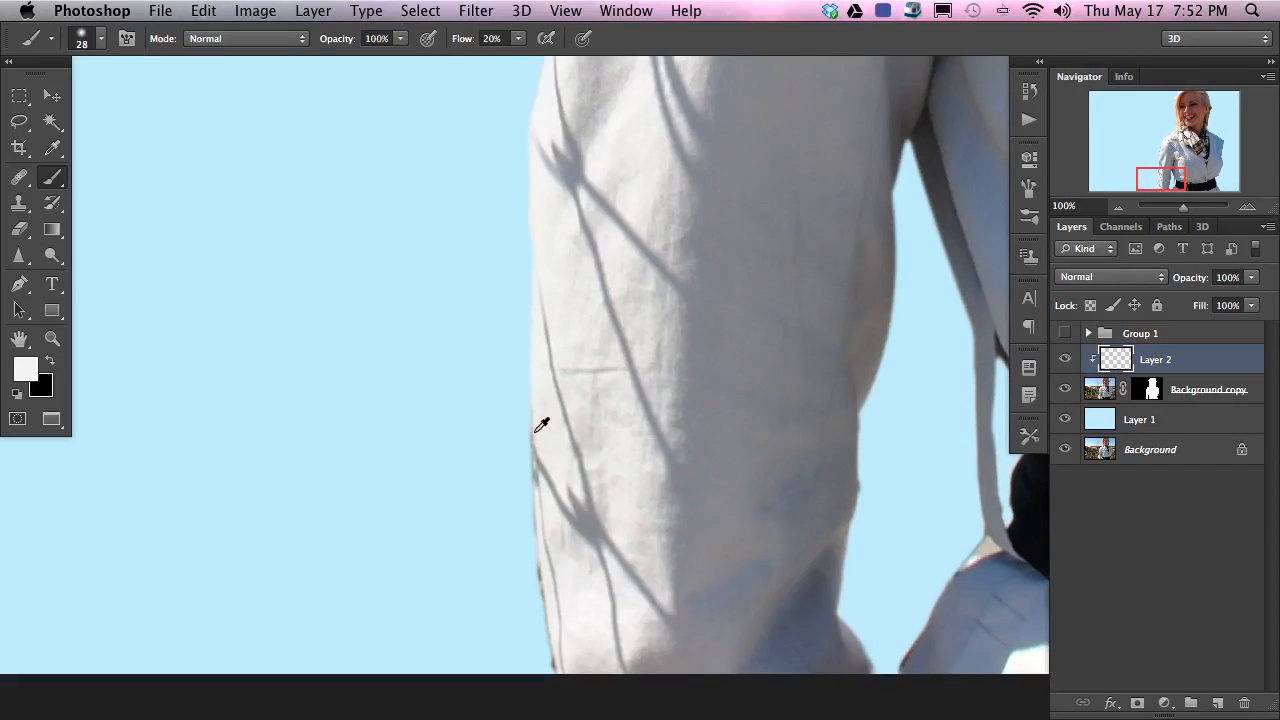
pyautogui.keyDown('alt'); pyautogui.click(537, 420); pyautogui.keyUp('alt')
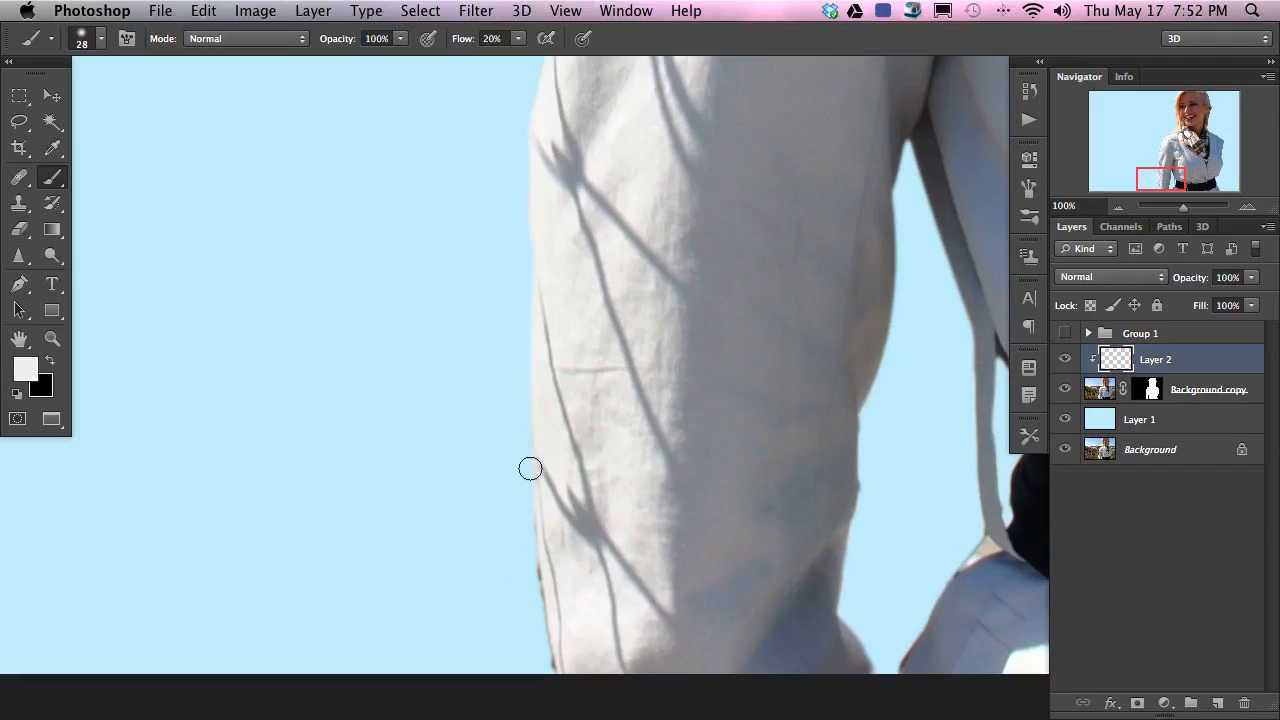
pyautogui.keyDown('alt'); pyautogui.click(538, 570); pyautogui.keyUp('alt')
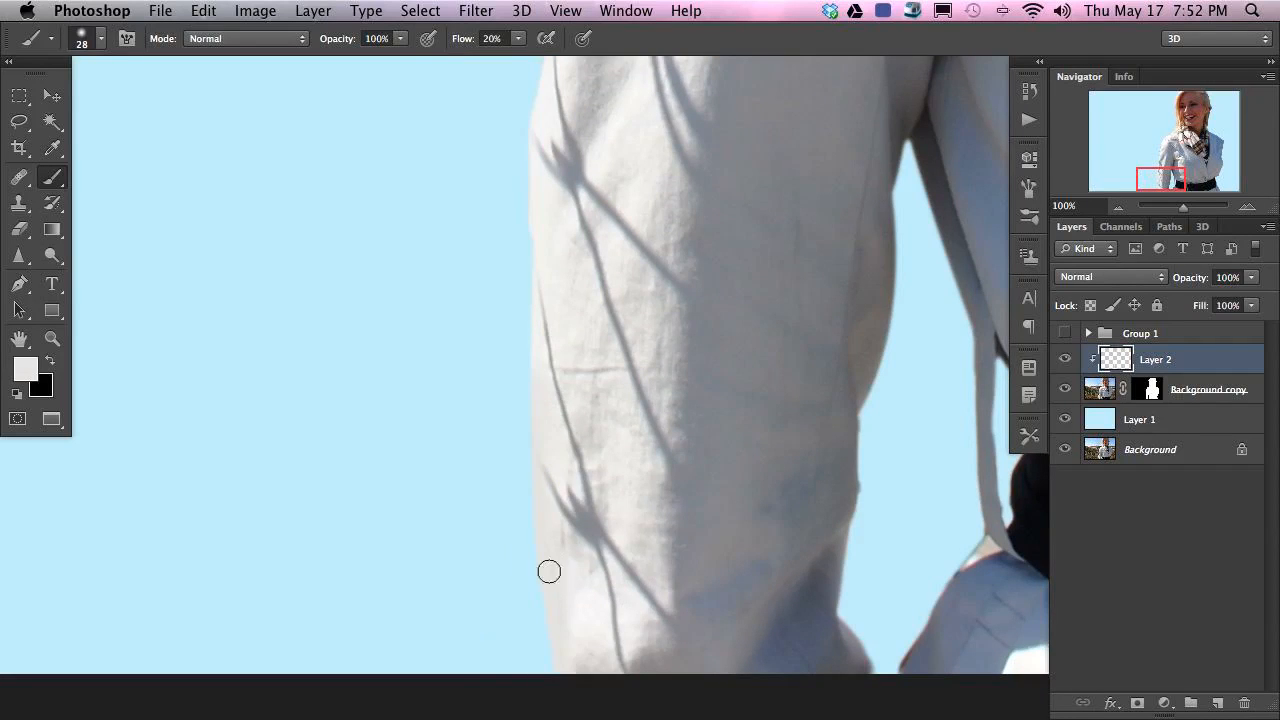
pyautogui.scroll(10, 529, 457)
pyautogui.keyDown('alt'); pyautogui.click(523, 492); pyautogui.keyUp('alt')
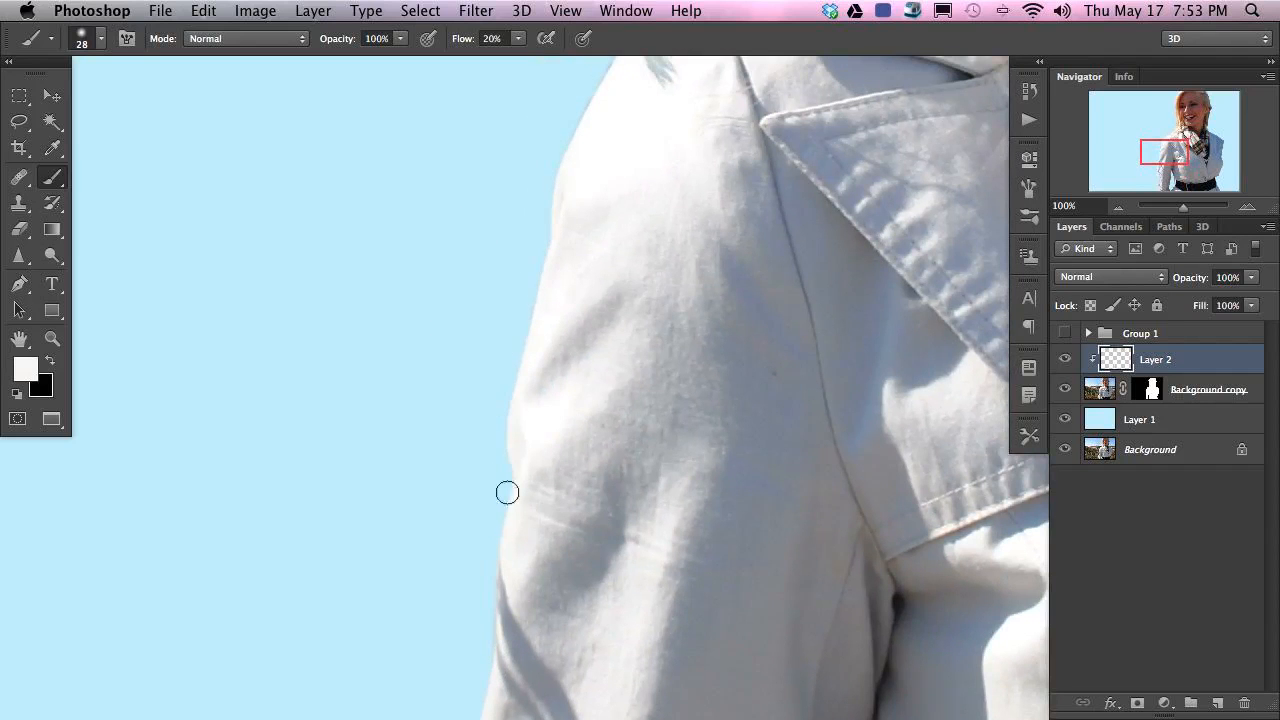
pyautogui.moveTo(560, 229); pyautogui.dragTo(532, 425)
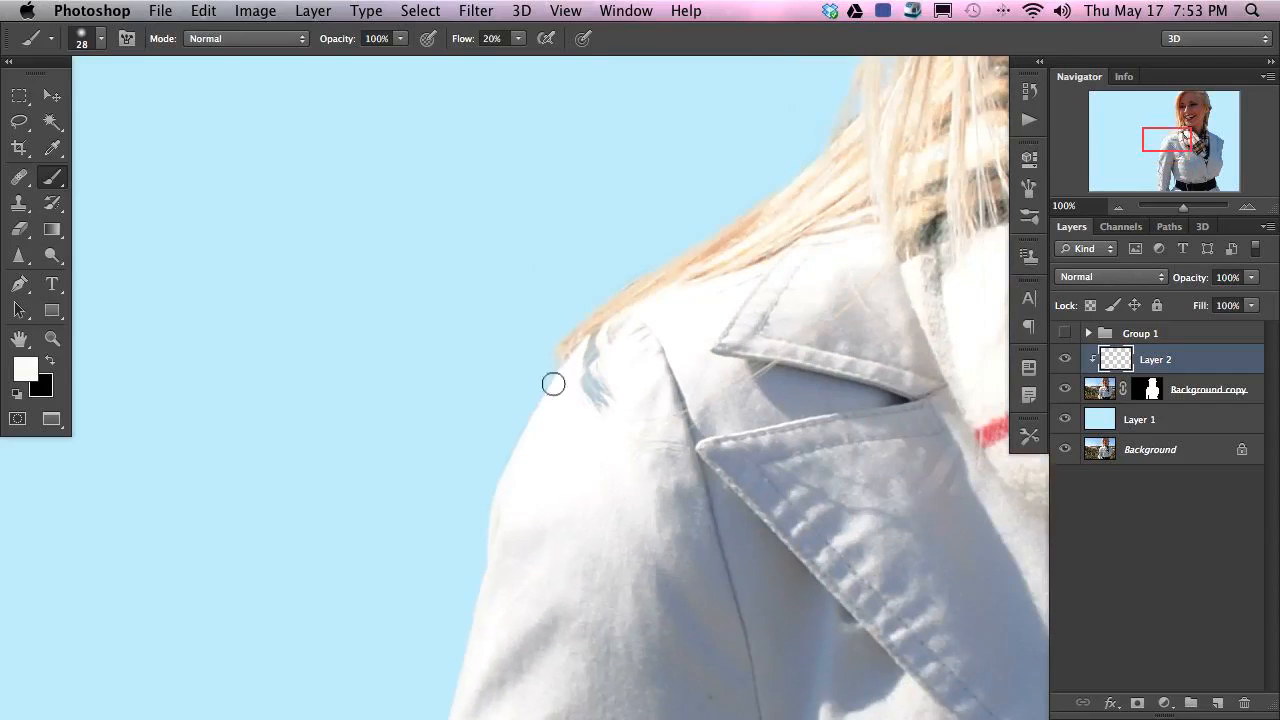
# - Restore the coat shoulder below the hair by painting white at 40% flow on the Background copy mask
pyautogui.click(1066, 391)
pyautogui.click(1066, 391)
pyautogui.keyDown('shift'); pyautogui.click(1150, 390); pyautogui.keyUp('shift')
pyautogui.keyDown('shift'); pyautogui.click(1147, 390); pyautogui.keyUp('shift')
pyautogui.click(1150, 390)
pyautogui.press('x')
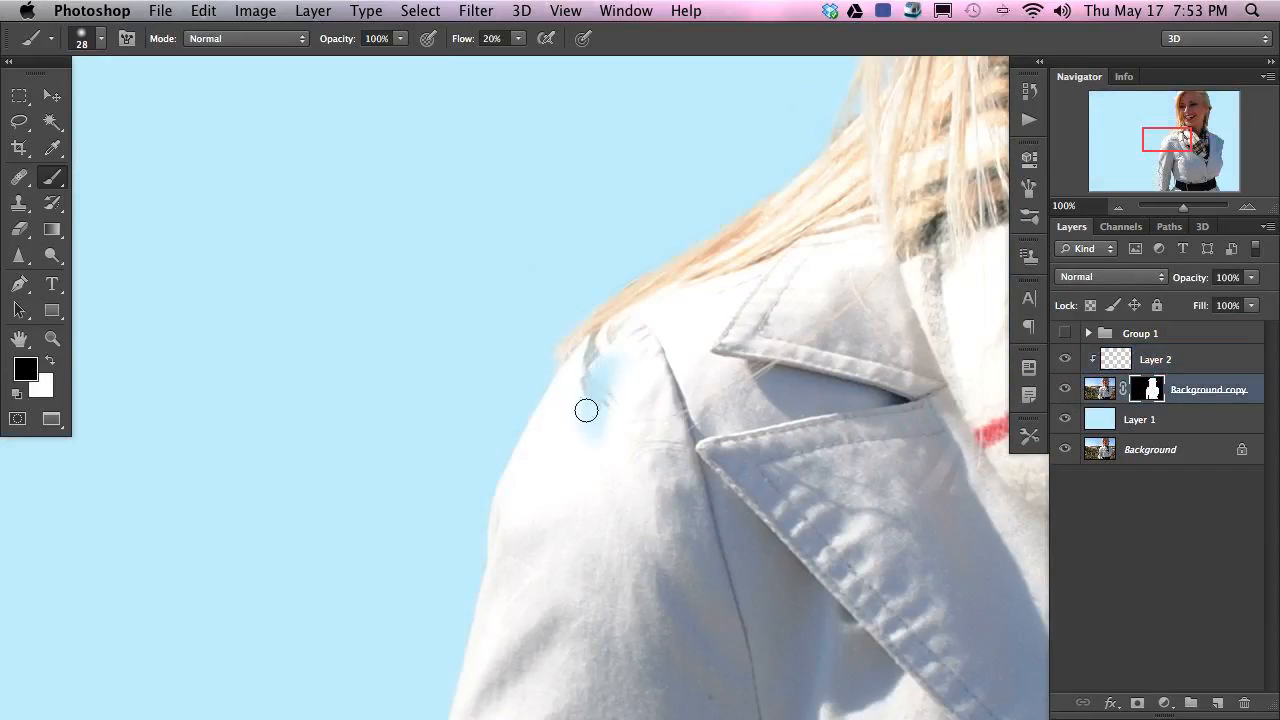
pyautogui.press('x')
pyautogui.hotkey('shift', '4')
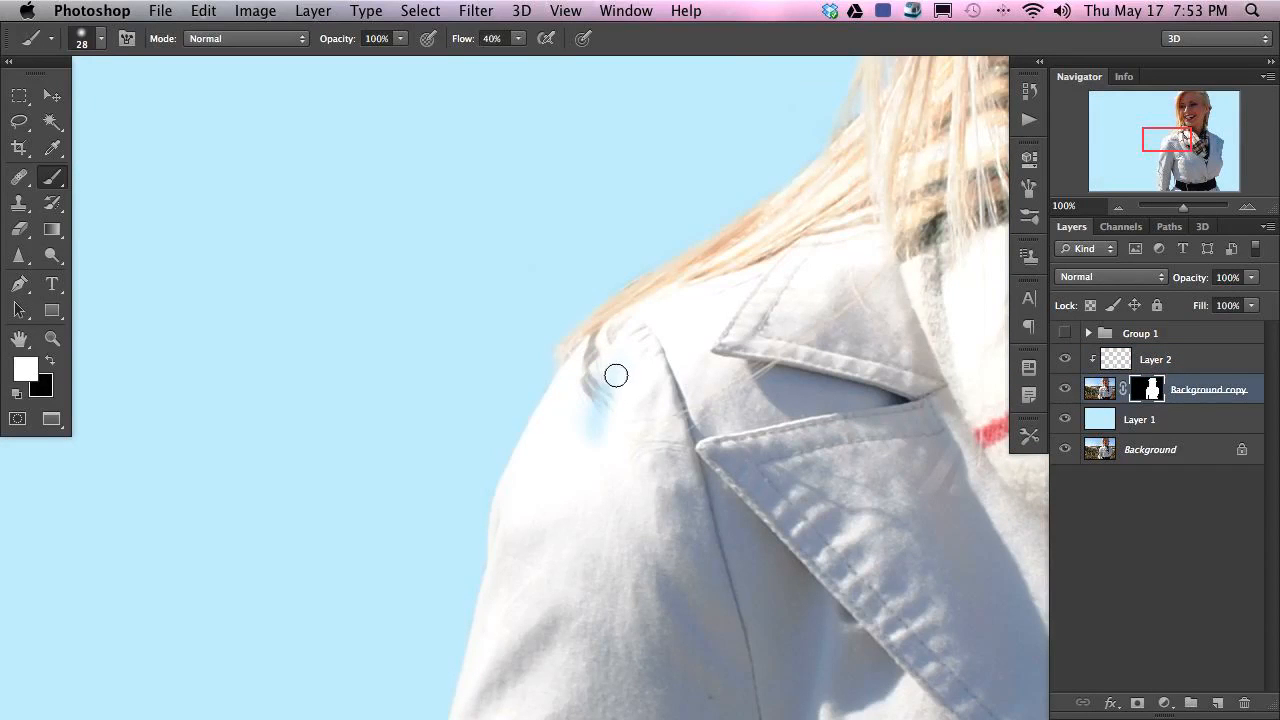
pyautogui.moveTo(583, 393)
pyautogui.mouseDown()
pyautogui.moveTo(627, 332)
pyautogui.moveTo(593, 413)
pyautogui.moveTo(594, 463)
pyautogui.moveTo(657, 323)
pyautogui.moveTo(604, 438)
pyautogui.moveTo(647, 485)
pyautogui.mouseUp()
# - Paint sampled blue coat tones on Layer 2 over the fringe along the shaded shoulder and lapel corner
pyautogui.click(1139, 364)
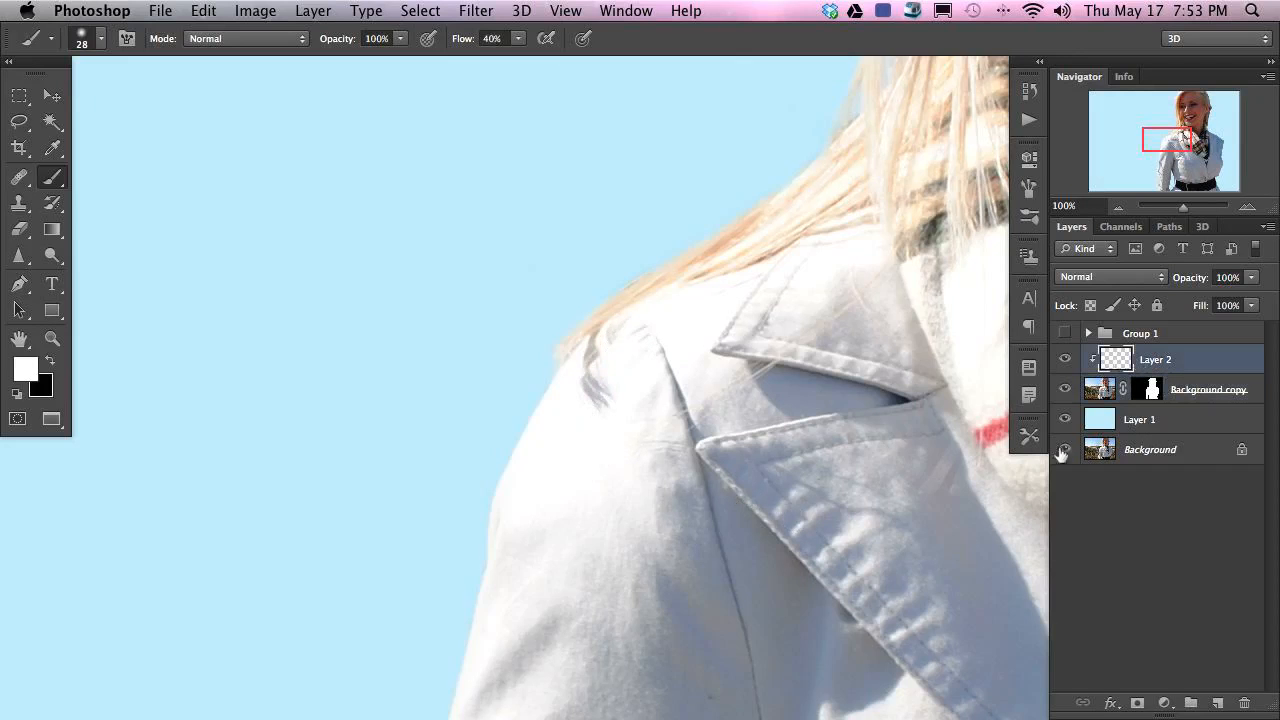
pyautogui.moveTo(823, 503); pyautogui.dragTo(463, 471)
pyautogui.moveTo(726, 486)
pyautogui.mouseDown()
pyautogui.moveTo(677, 517)
pyautogui.moveTo(538, 487)
pyautogui.moveTo(589, 571)
pyautogui.mouseUp()
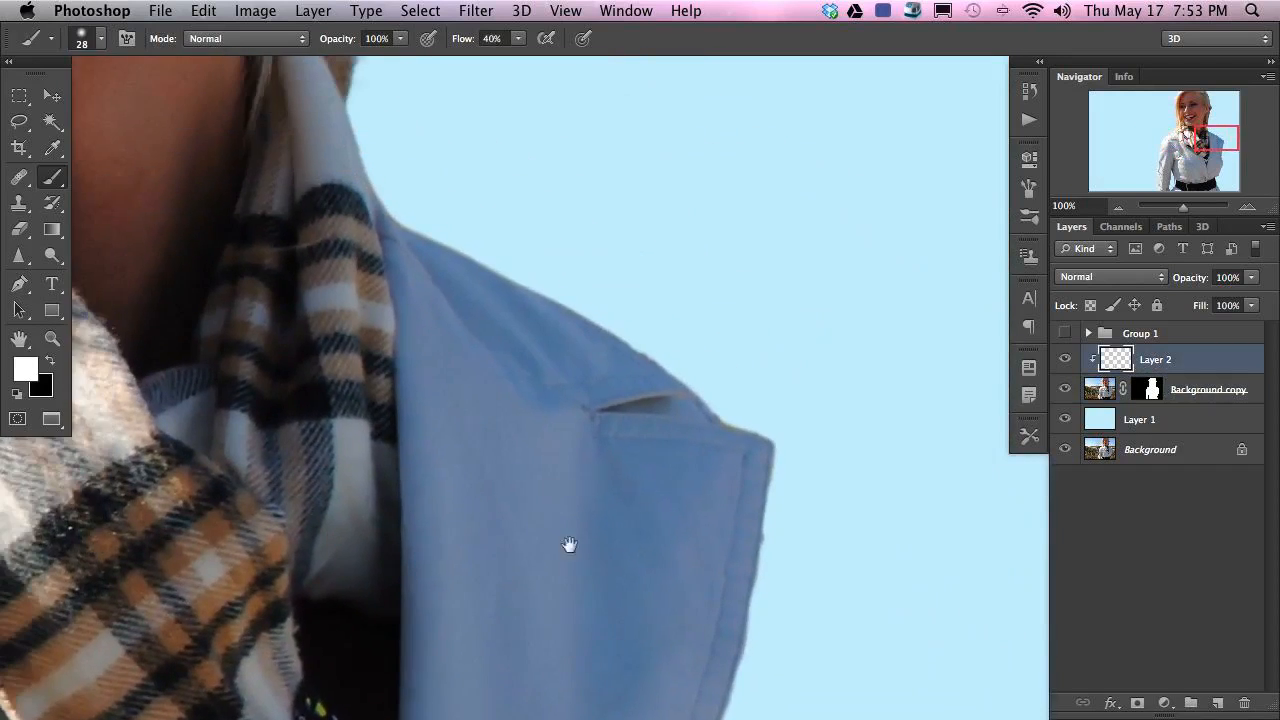
pyautogui.keyDown('alt'); pyautogui.click(508, 270); pyautogui.keyUp('alt')
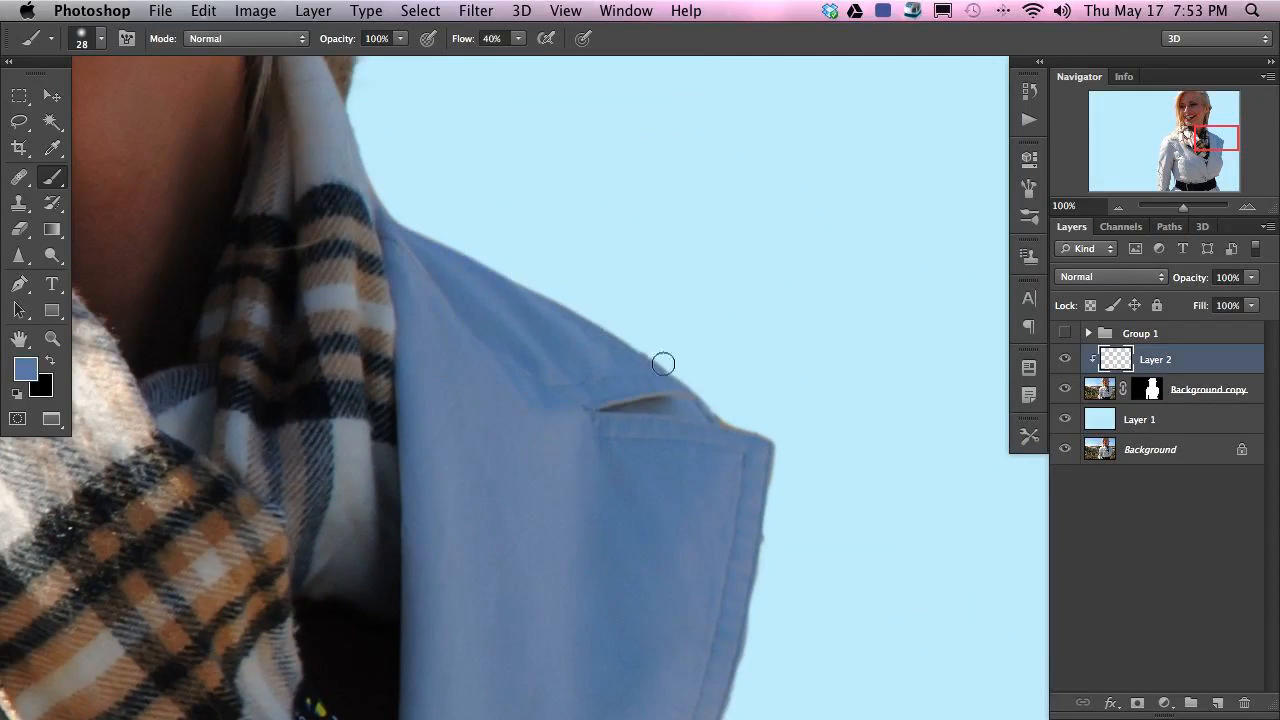
pyautogui.moveTo(694, 387)
pyautogui.mouseDown()
pyautogui.moveTo(738, 424)
pyautogui.moveTo(786, 434)
pyautogui.mouseUp()
pyautogui.keyDown('alt'); pyautogui.click(724, 439); pyautogui.keyUp('alt')
pyautogui.keyDown('alt'); pyautogui.click(750, 566); pyautogui.keyUp('alt')
# - Cover the fringe along the lapel's outer edge and the fold below it with sampled blue coat tones on Layer 2
pyautogui.scroll(-5, 776, 411)
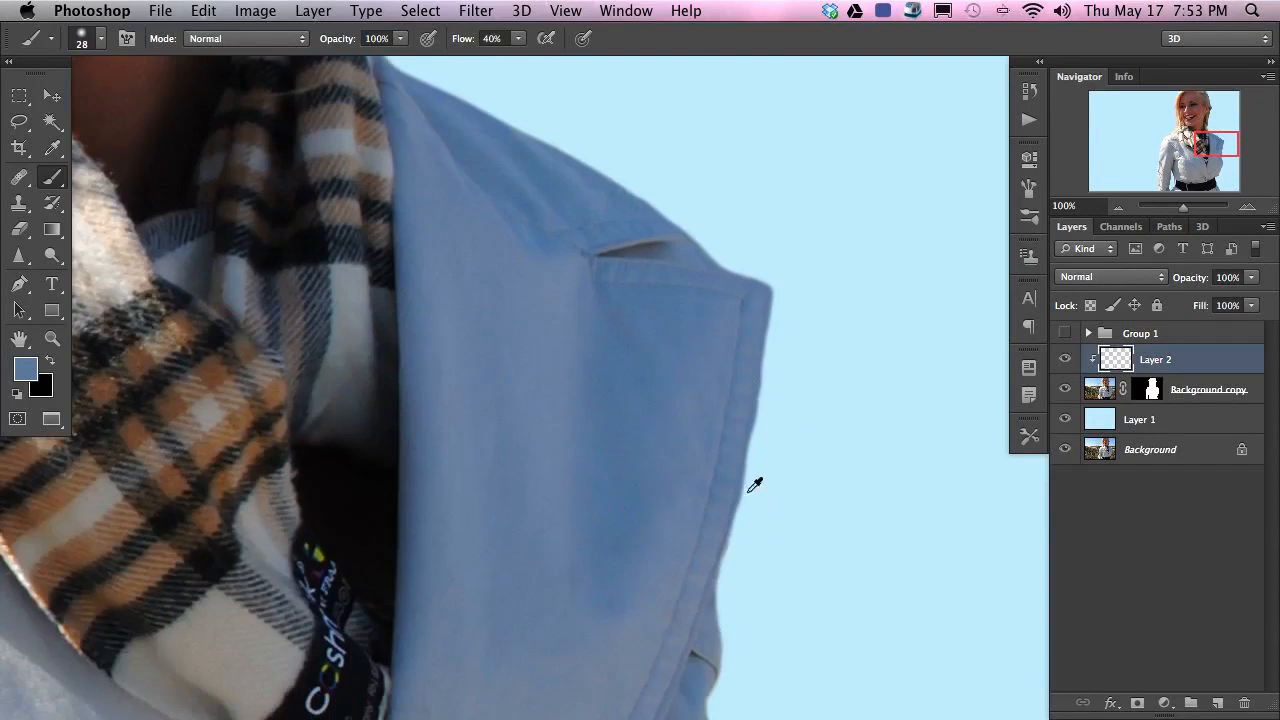
pyautogui.scroll(-3, 751, 507)
pyautogui.keyDown('alt'); pyautogui.click(750, 413); pyautogui.keyUp('alt')
pyautogui.keyDown('alt'); pyautogui.click(753, 406); pyautogui.keyUp('alt')
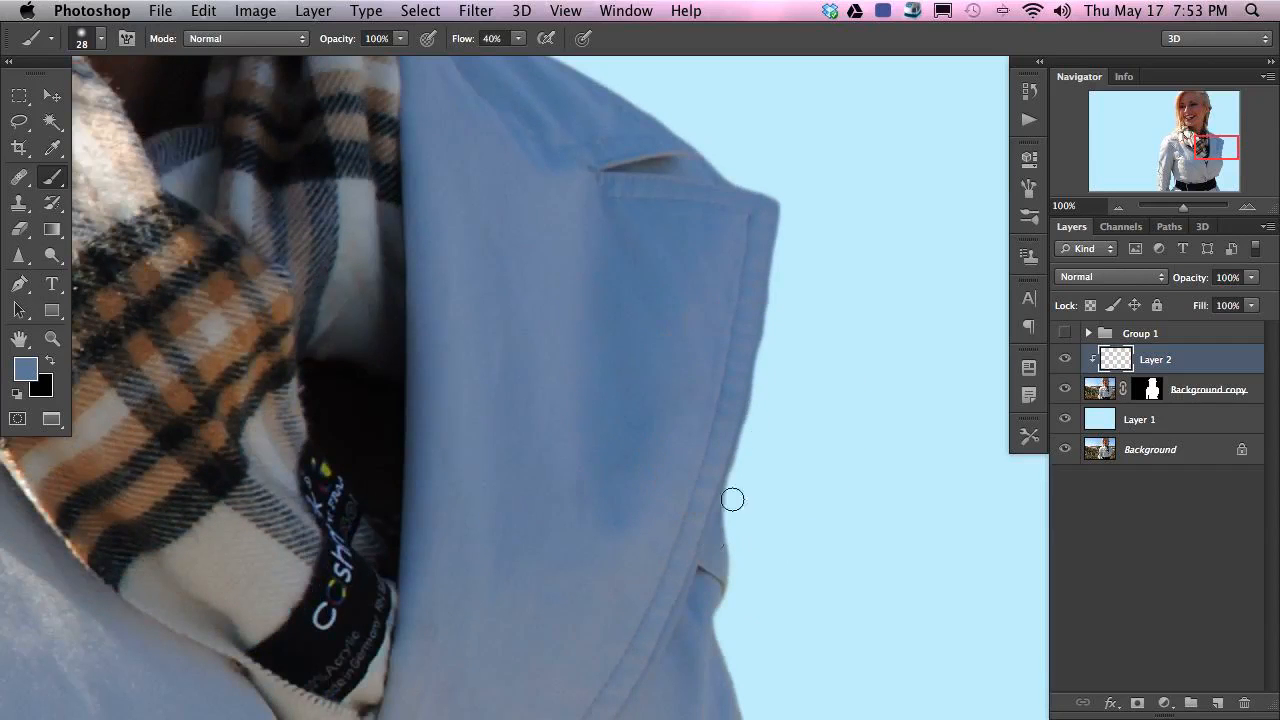
pyautogui.keyDown('alt'); pyautogui.click(727, 546); pyautogui.keyUp('alt')
pyautogui.scroll(-5, 727, 624)
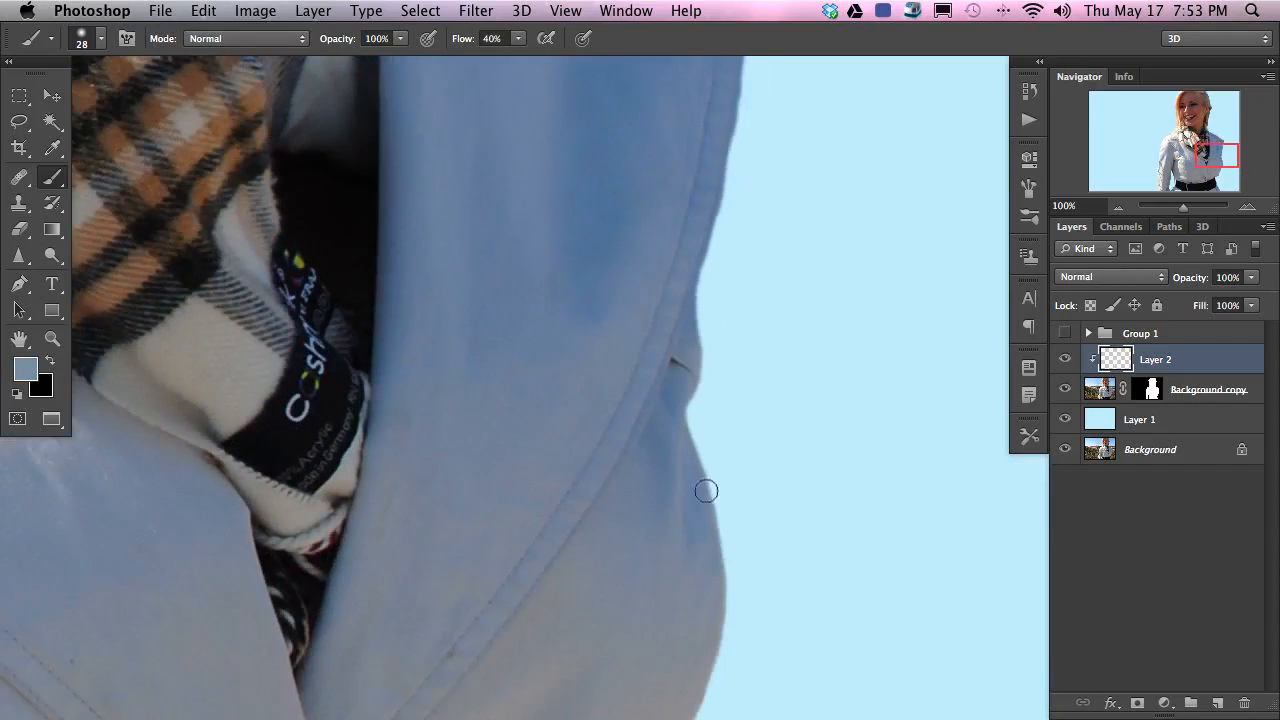
# - Paint sampled grey-blue coat tones over the fringe along the coat's shaded side, from the bust down to the waist
pyautogui.keyDown('alt'); pyautogui.click(704, 449); pyautogui.keyUp('alt')
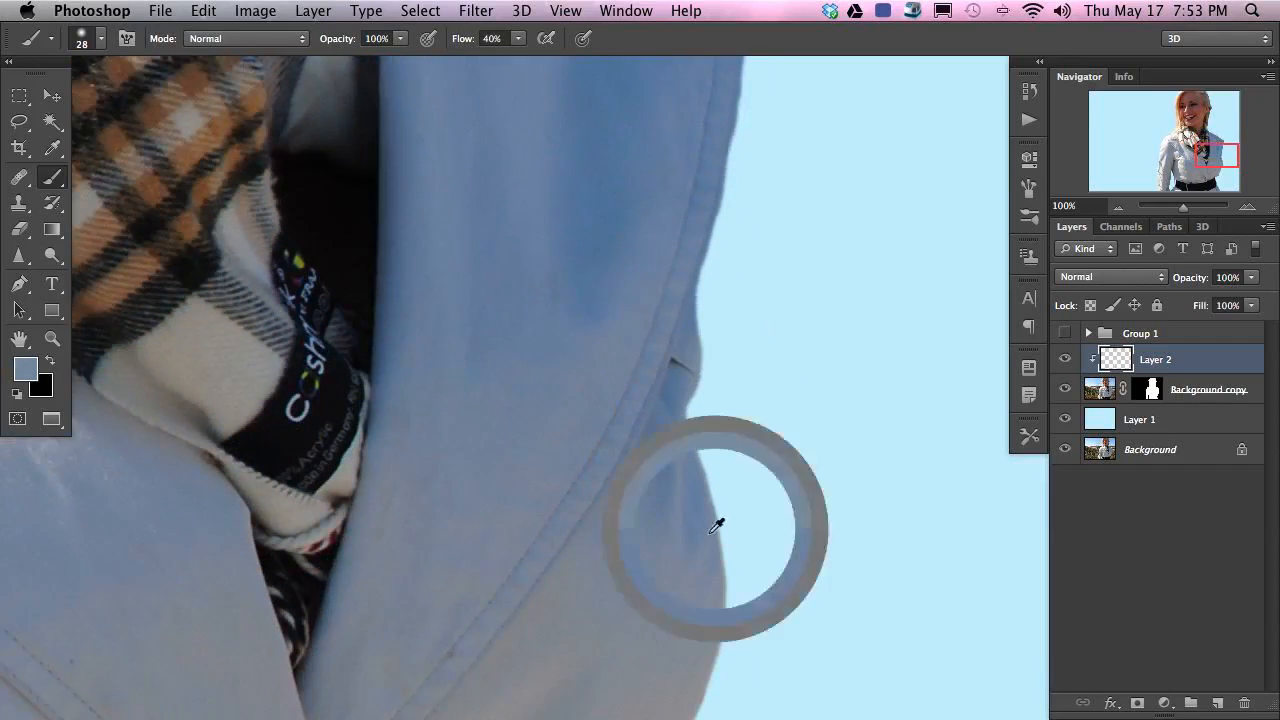
pyautogui.scroll(-5, 700, 543)
pyautogui.keyDown('alt'); pyautogui.click(677, 463); pyautogui.keyUp('alt')
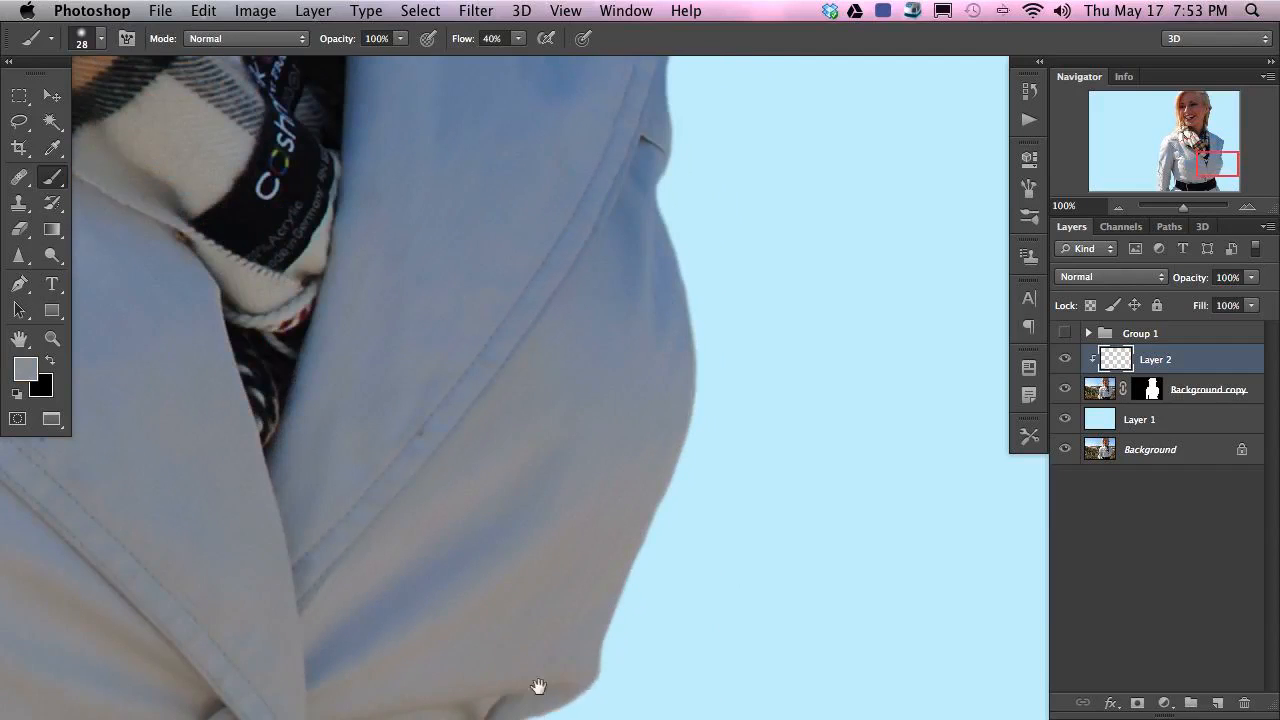
pyautogui.moveTo(585, 681); pyautogui.dragTo(680, 427)
pyautogui.keyDown('alt'); pyautogui.click(598, 488); pyautogui.keyUp('alt')
# - Clean the belt's outer edge with sampled black and the flared coat hem beneath it with sampled blue-grey
pyautogui.scroll(-5, 677, 586)
pyautogui.hscroll(3, 677, 586)
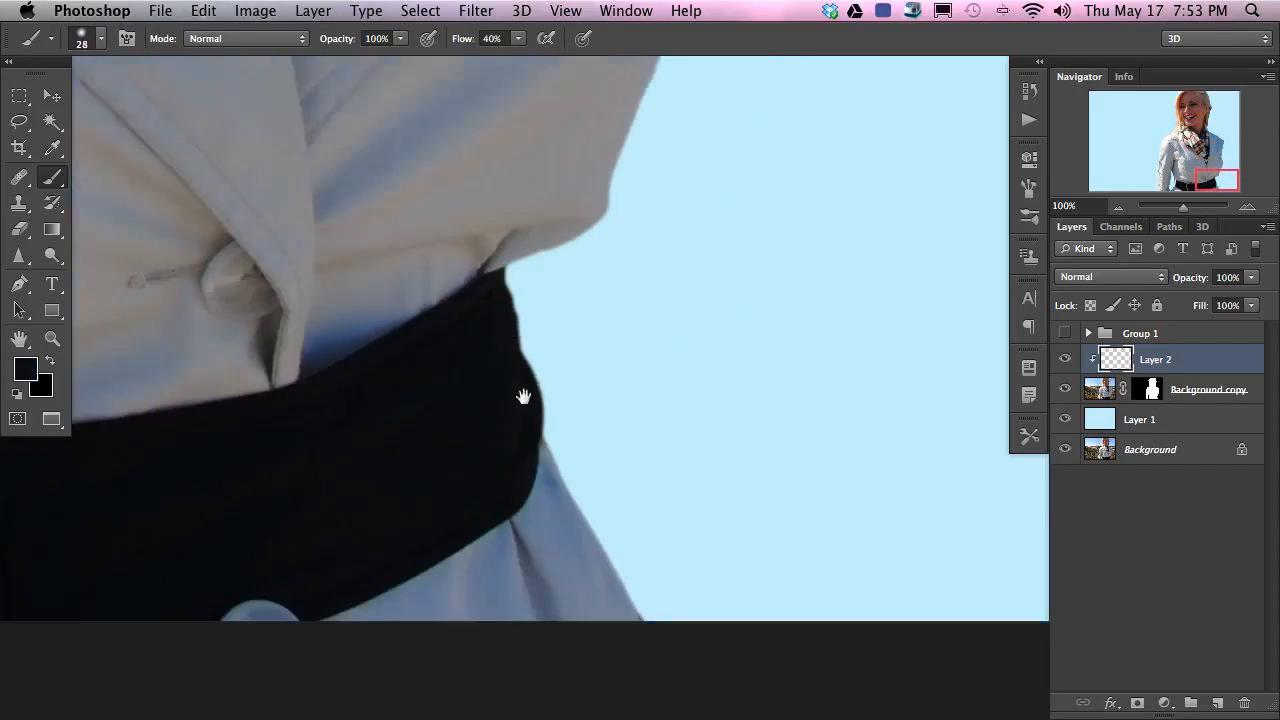
pyautogui.keyDown('alt'); pyautogui.click(587, 537); pyautogui.keyUp('alt')
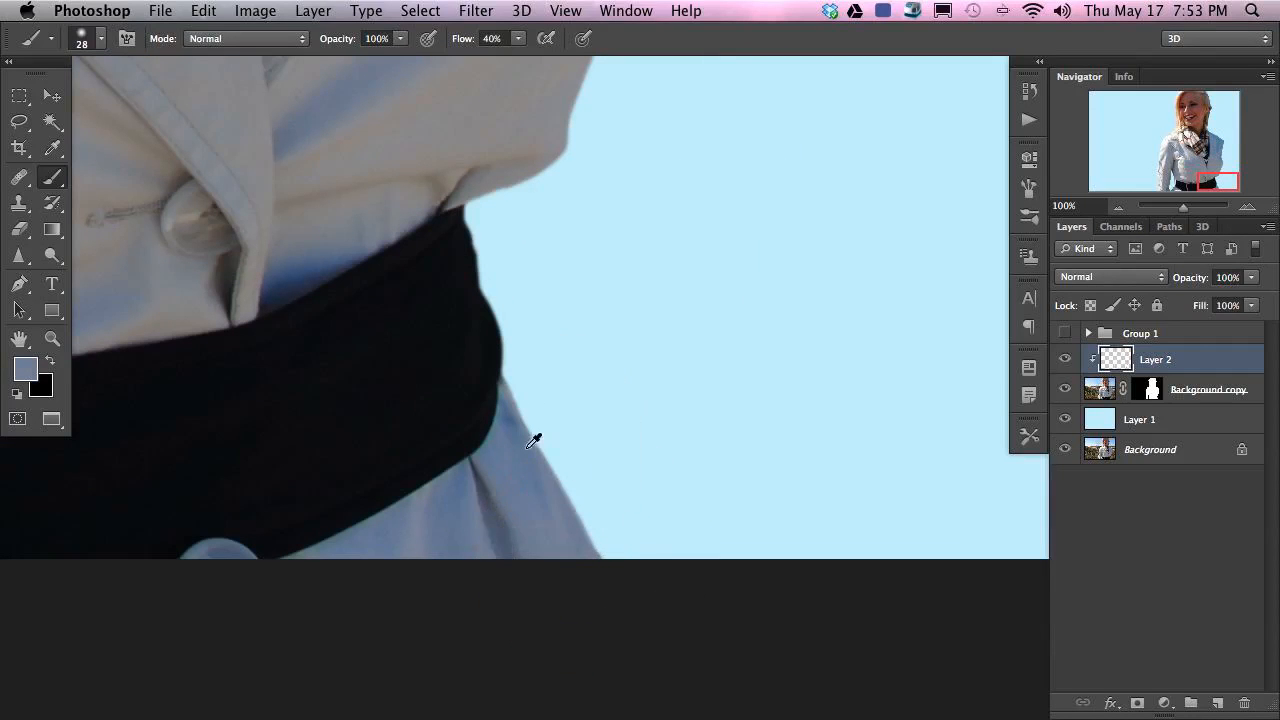
# - Retouch the thin strap and the coat corner between the sleeve and the belt with sampled coat greys
pyautogui.hscroll(-10, 288, 379)
pyautogui.scroll(-2, 288, 379)
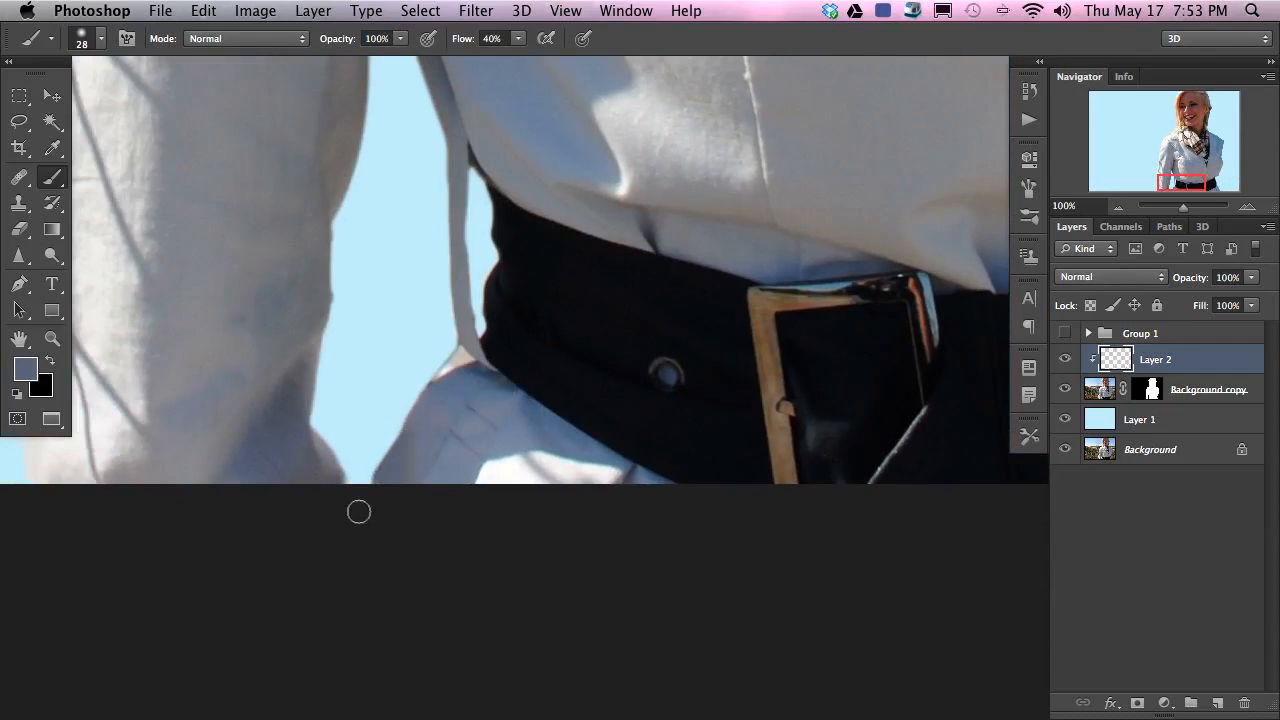
pyautogui.keyDown('alt'); pyautogui.click(418, 403); pyautogui.keyUp('alt')
pyautogui.keyDown('alt'); pyautogui.click(460, 352); pyautogui.keyUp('alt')
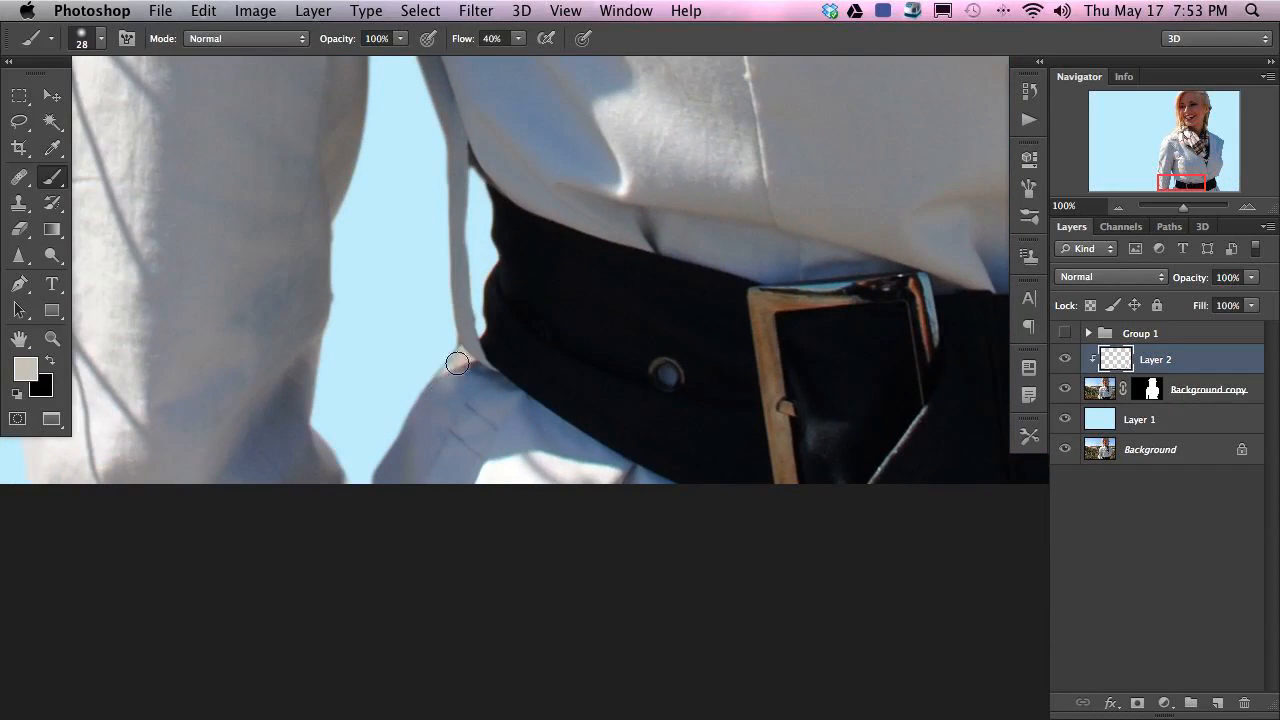
pyautogui.keyDown('alt'); pyautogui.click(462, 336); pyautogui.keyUp('alt')
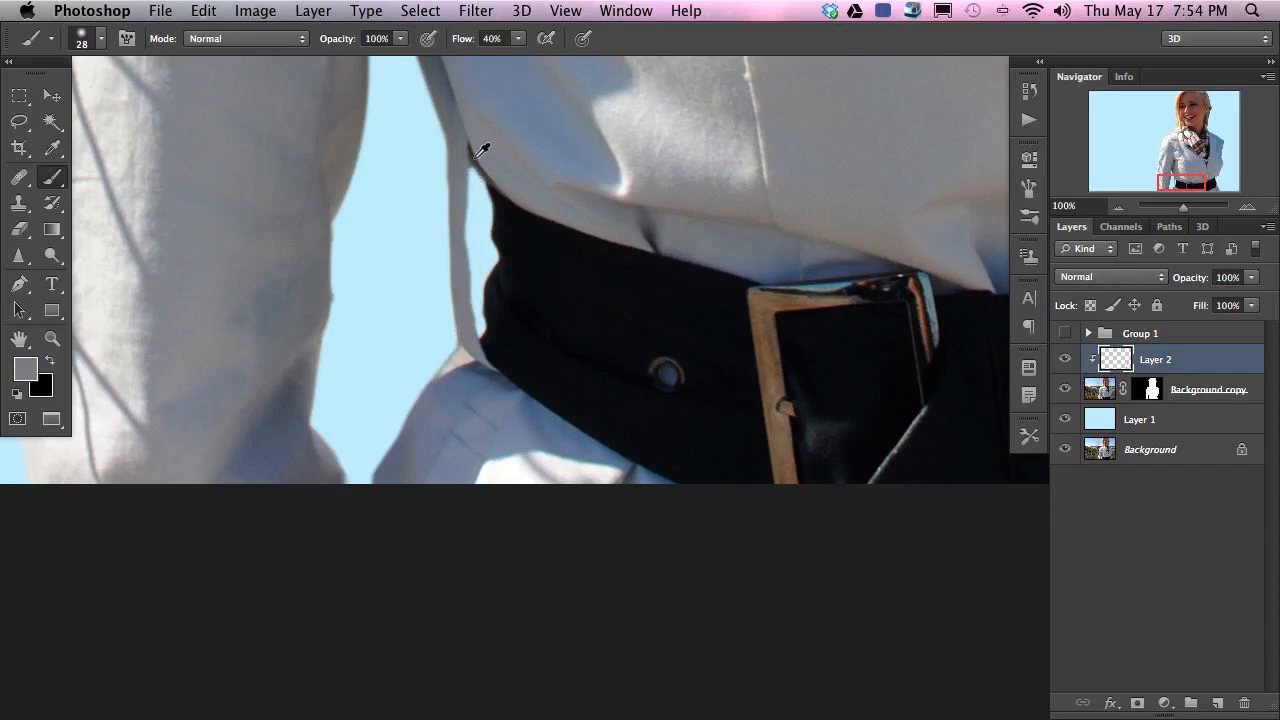
pyautogui.moveTo(487, 163)
pyautogui.mouseDown()
pyautogui.moveTo(500, 171)
pyautogui.moveTo(484, 177)
pyautogui.mouseUp()
# - Cover the fringe along the sleeve's inner edge down to the cuff with sampled tones on Layer 2
pyautogui.keyDown('alt'); pyautogui.click(332, 288); pyautogui.keyUp('alt')
pyautogui.keyDown('alt'); pyautogui.click(337, 252); pyautogui.keyUp('alt')
pyautogui.moveTo(321, 311)
pyautogui.mouseDown()
pyautogui.moveTo(336, 290)
pyautogui.moveTo(335, 229)
pyautogui.moveTo(335, 259)
pyautogui.mouseUp()
pyautogui.keyDown('alt'); pyautogui.click(328, 246); pyautogui.keyUp('alt')
pyautogui.keyDown('alt'); pyautogui.click(337, 440); pyautogui.keyUp('alt')
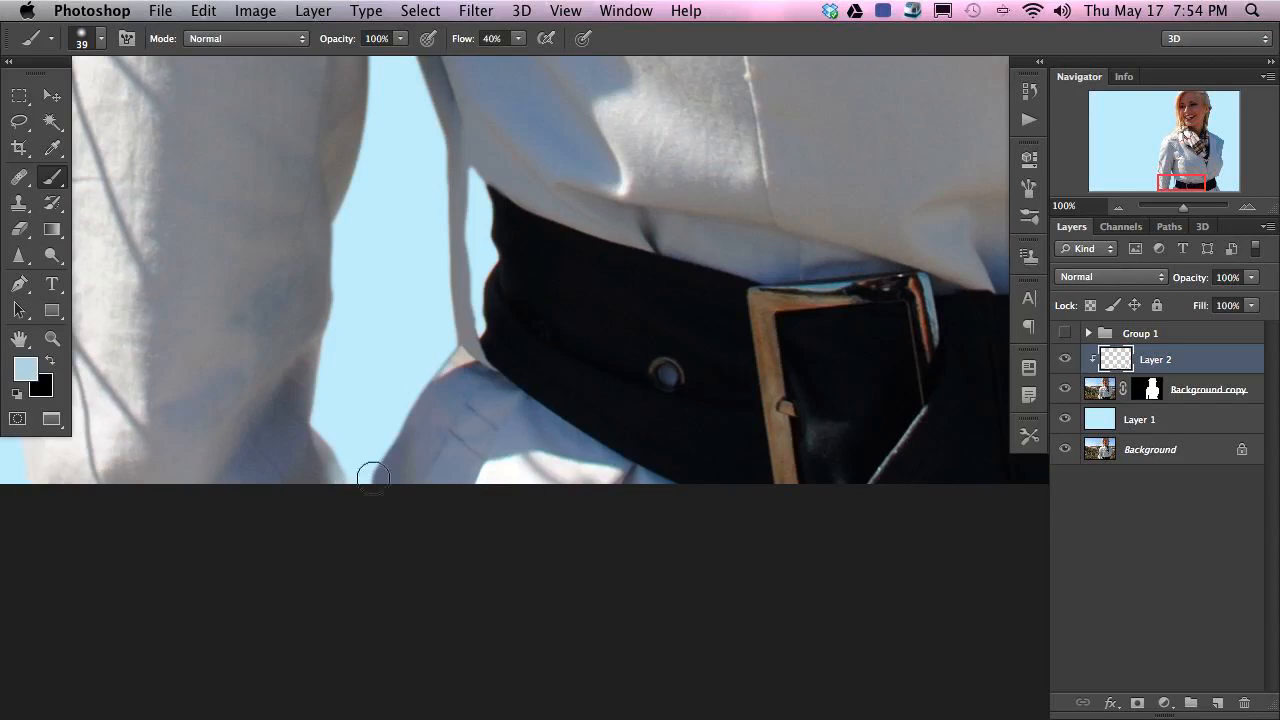
pyautogui.keyDown('alt'); pyautogui.click(336, 468); pyautogui.keyUp('alt')
# - Touch up the blonde hair edge beside the face with a sampled cream tone on Layer 2
pyautogui.moveTo(360, 323); pyautogui.dragTo(715, 145)
pyautogui.moveTo(483, 146); pyautogui.dragTo(403, 637)
pyautogui.moveTo(464, 311); pyautogui.dragTo(400, 640)
pyautogui.moveTo(560, 150); pyautogui.dragTo(485, 636)
pyautogui.moveTo(495, 194)
pyautogui.mouseDown()
pyautogui.moveTo(537, 360)
pyautogui.moveTo(671, 250)
pyautogui.mouseUp()
pyautogui.keyDown('alt'); pyautogui.click(496, 208); pyautogui.keyUp('alt')
pyautogui.moveTo(439, 421)
pyautogui.mouseDown()
pyautogui.moveTo(432, 631)
pyautogui.moveTo(500, 461)
pyautogui.mouseUp()
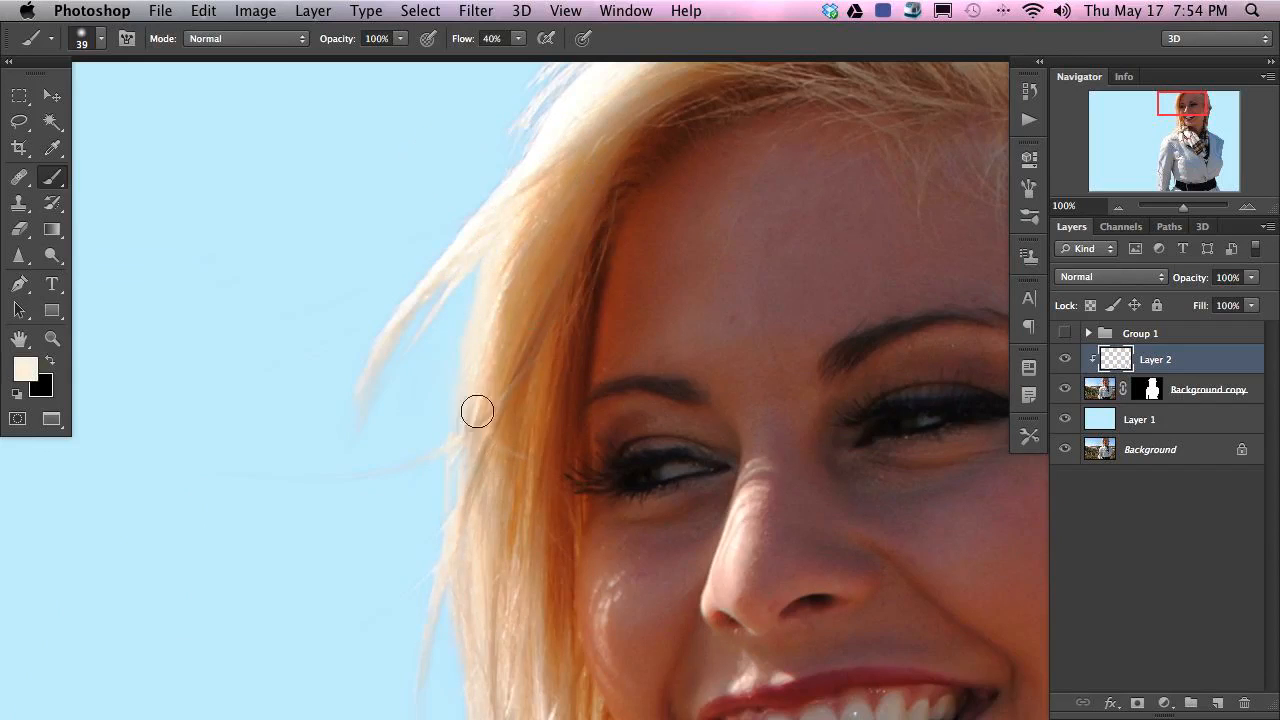
# - Inspect the cutout edges around the top of the hair and along the outer sleeve
pyautogui.scroll(5, 434, 270)
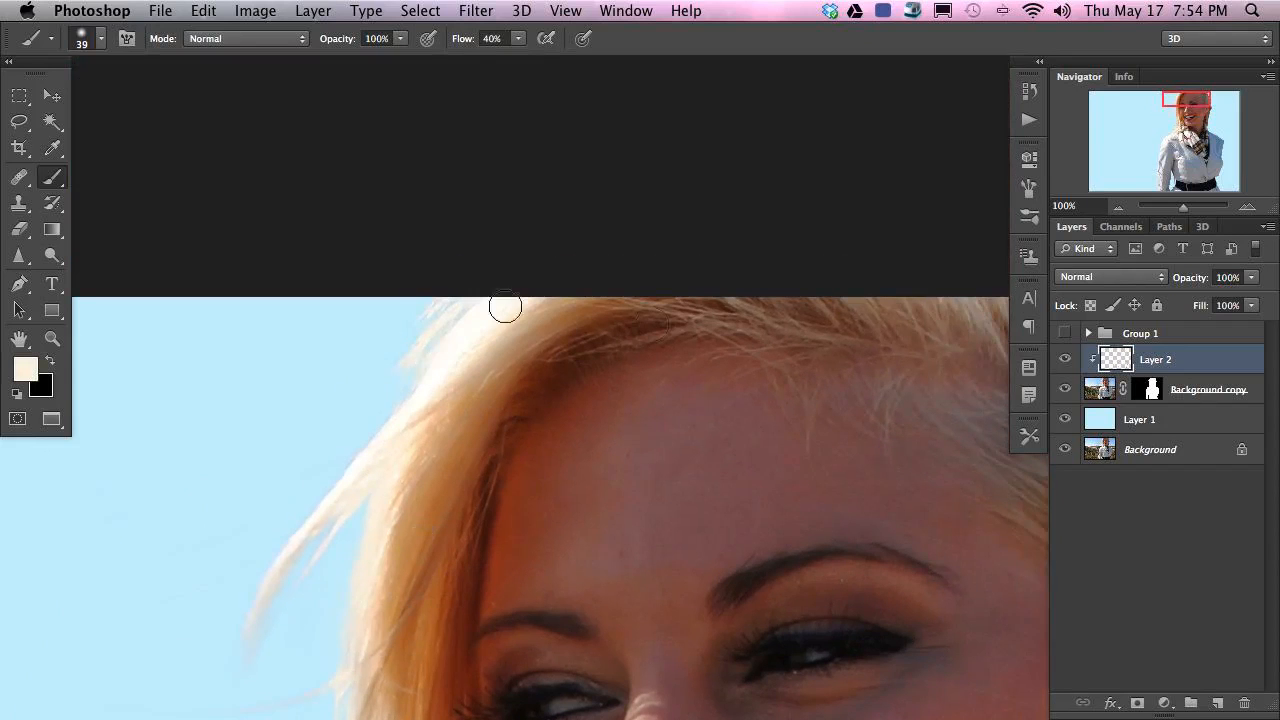
pyautogui.hscroll(10, 491, 306)
pyautogui.scroll(-4, 517, 397)
pyautogui.moveTo(325, 580); pyautogui.dragTo(520, 250)
pyautogui.moveTo(210, 605); pyautogui.dragTo(490, 225)
pyautogui.moveTo(200, 630); pyautogui.dragTo(510, 215)
pyautogui.scroll(-3, 418, 313)
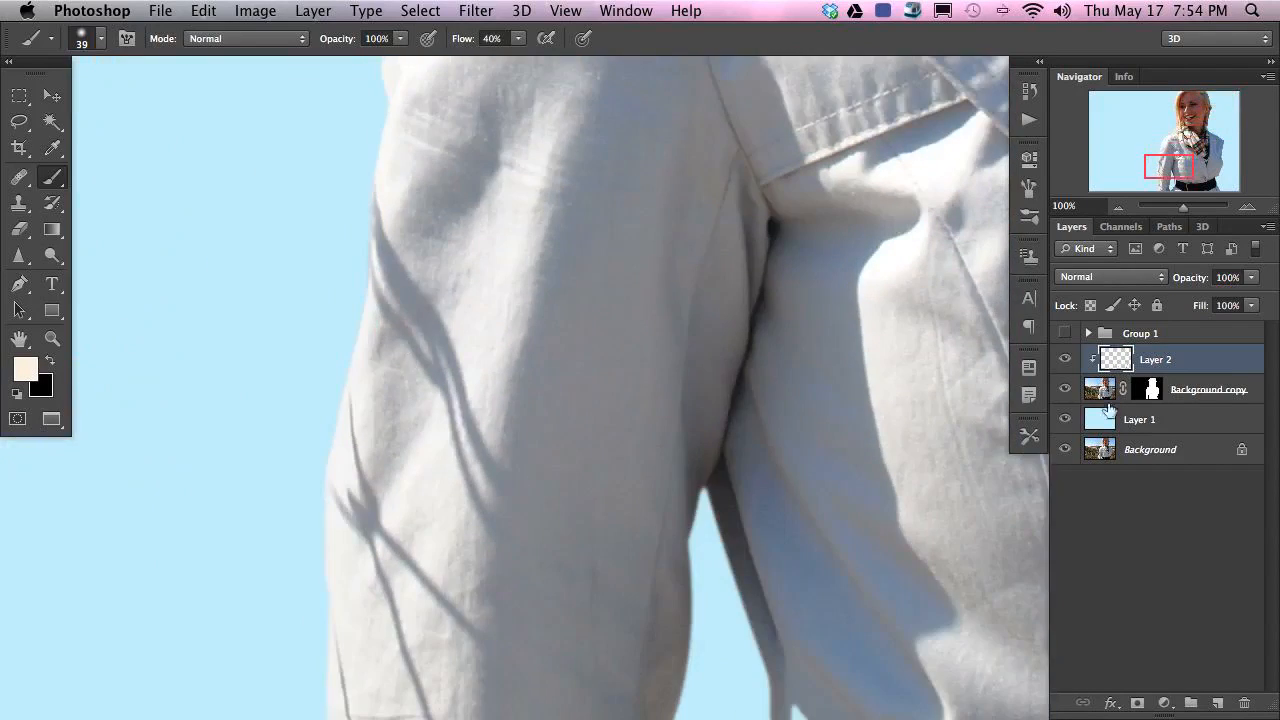
# - Switch Layer 2's visibility off and on repeatedly to compare the coat edges with and without the painted corrections
pyautogui.click(1065, 357)
pyautogui.click(1065, 357)
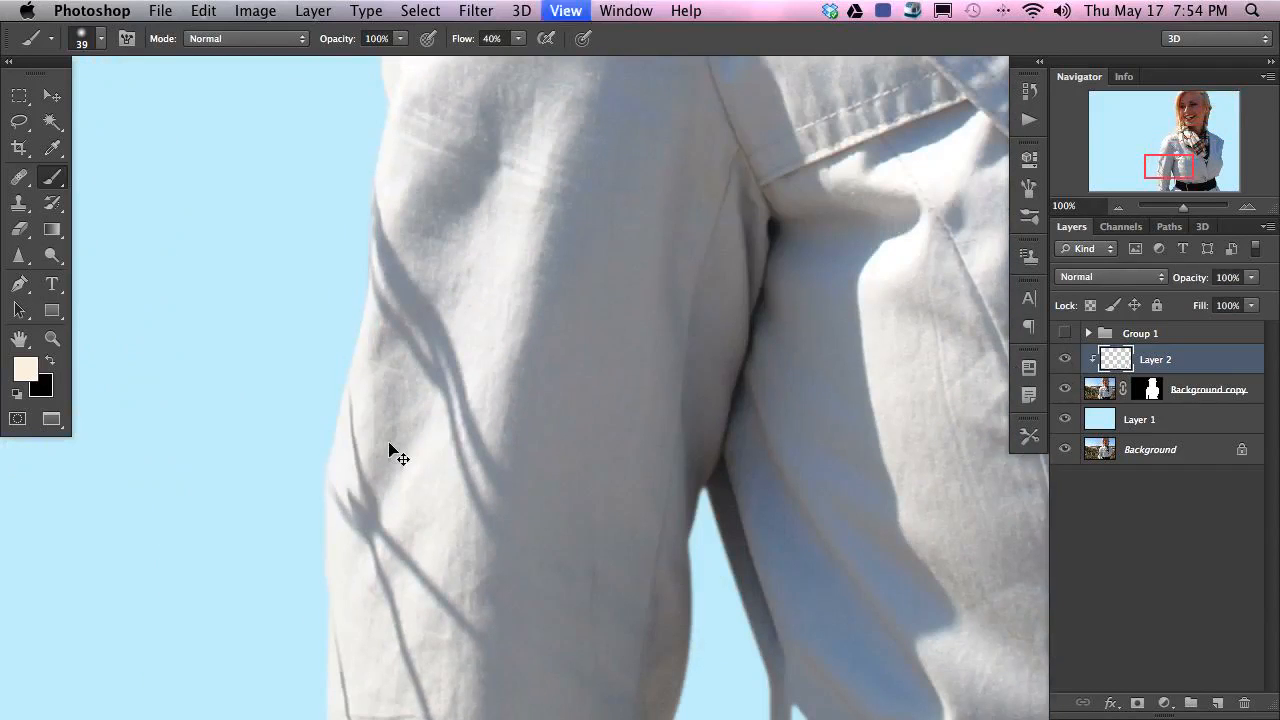
pyautogui.press('super+minus')
pyautogui.click(1065, 360)
pyautogui.click(1065, 360)
pyautogui.click(1065, 360)
pyautogui.click(1065, 360)
pyautogui.click(1066, 362)
pyautogui.click(1064, 366)
pyautogui.click(1062, 366)
pyautogui.click(1061, 387)
pyautogui.click(1060, 386)
pyautogui.click(1063, 364)
pyautogui.click(1062, 370)
pyautogui.click(1065, 366)
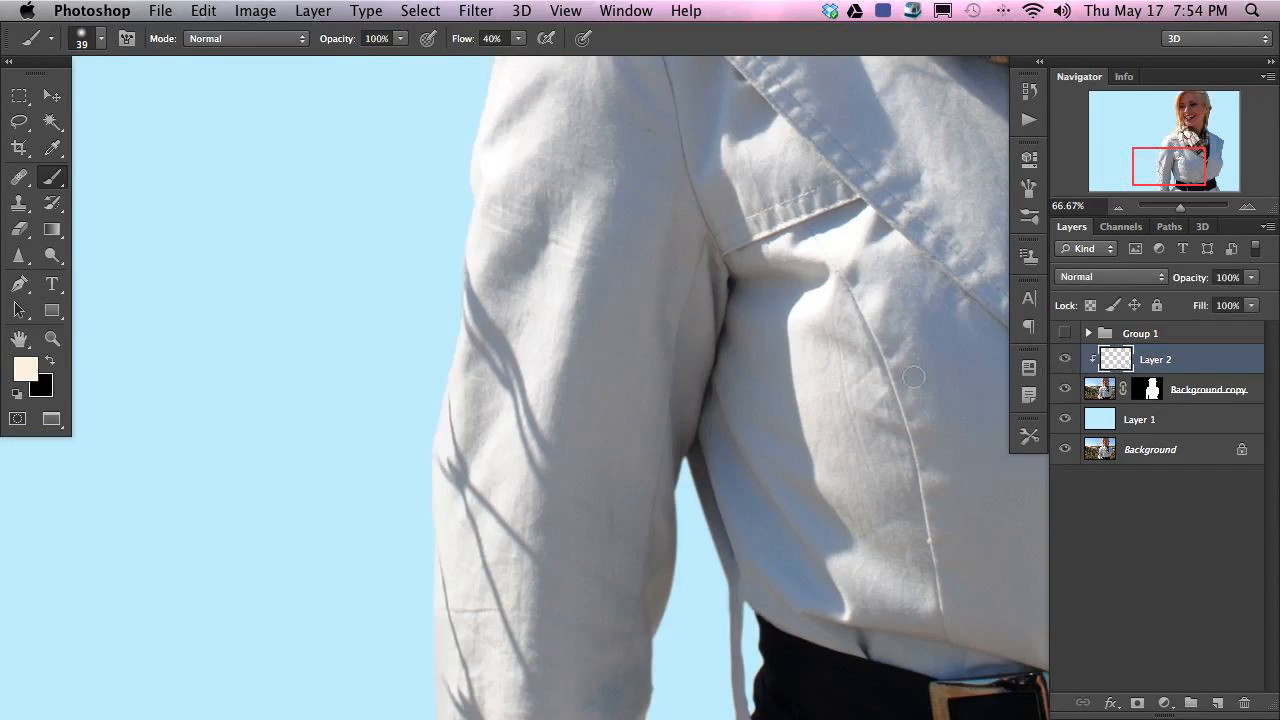
# - Add a new layer above Layer 2 and clip it to the Background copy cutout
pyautogui.moveTo(491, 537); pyautogui.dragTo(470, 423)
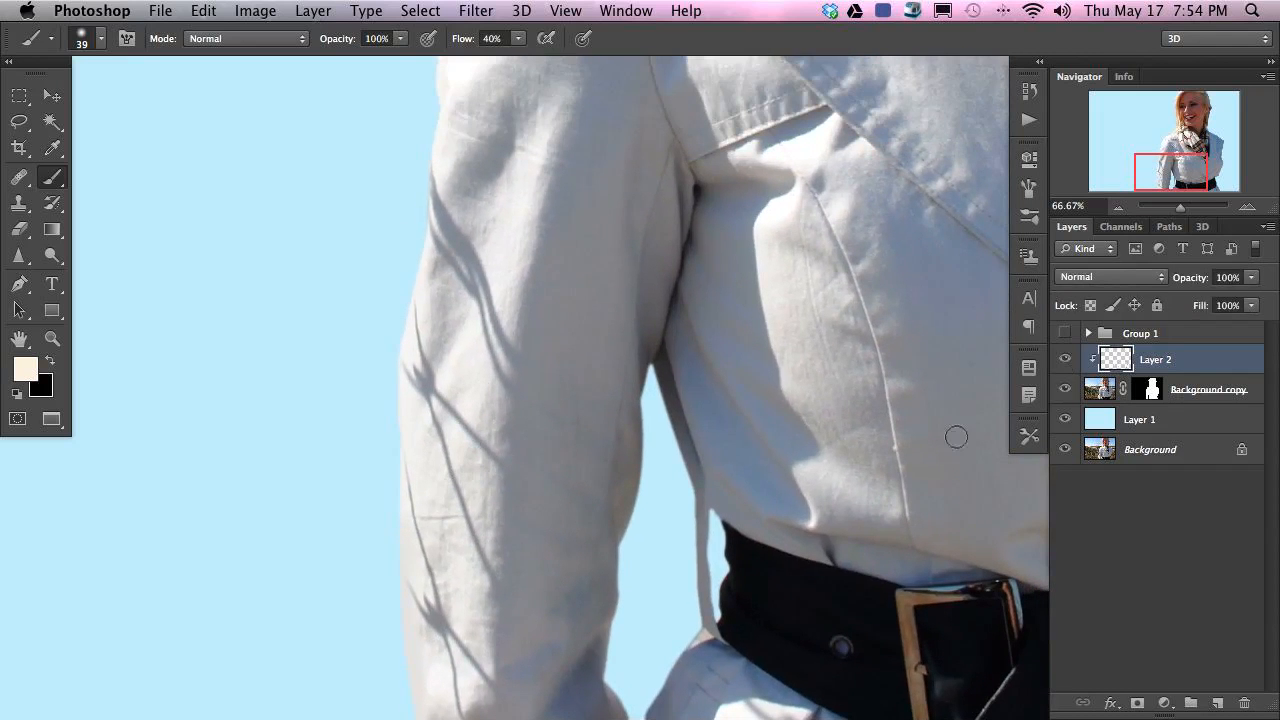
pyautogui.press('super+alt+shift+n')
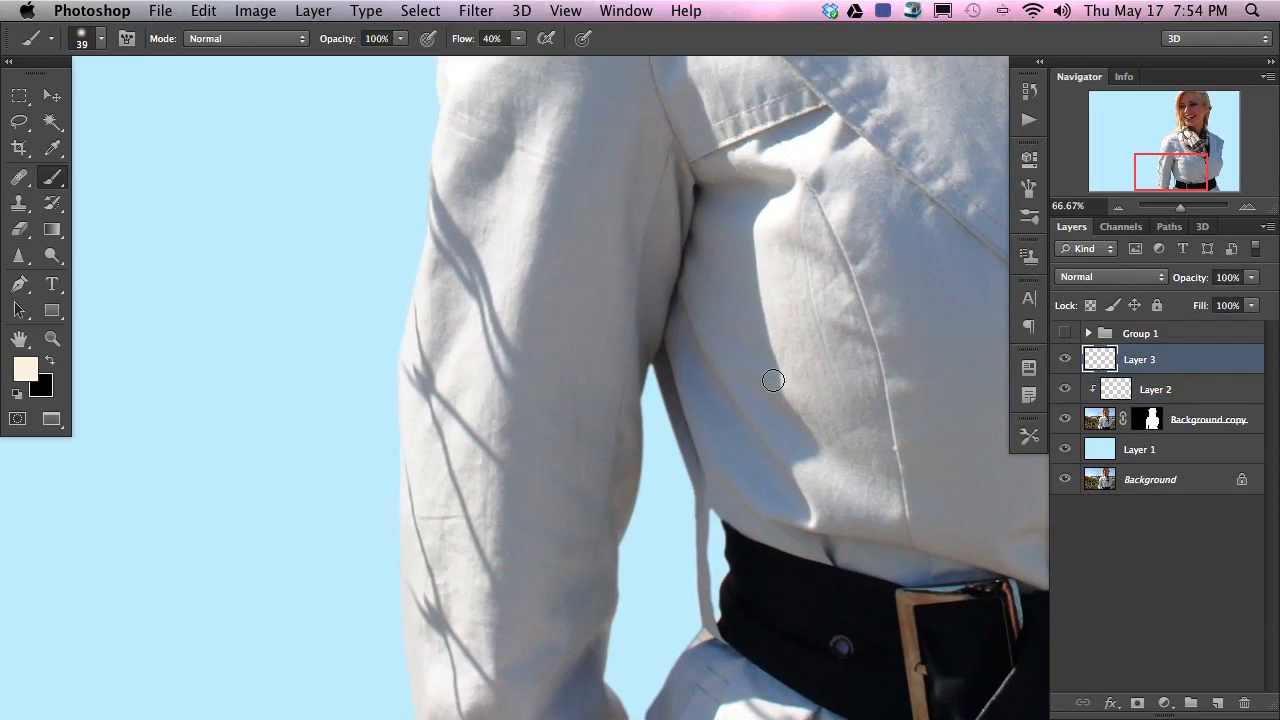
pyautogui.press('super+alt+g')
# - Paint sampled light coat tones on Layer 3 over the long diagonal shadow in the middle of the sleeve
pyautogui.keyDown('alt'); pyautogui.click(490, 271); pyautogui.keyUp('alt')
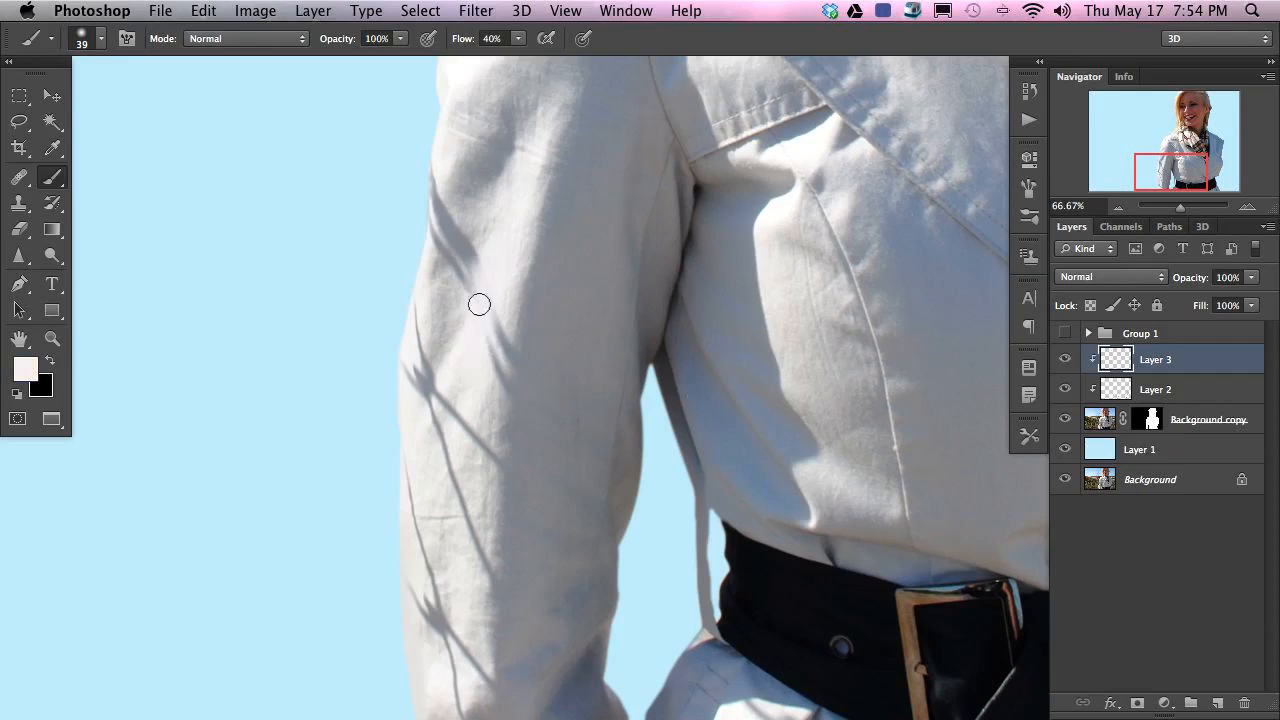
pyautogui.keyDown('alt'); pyautogui.click(487, 385); pyautogui.keyUp('alt')
pyautogui.keyDown('alt'); pyautogui.click(480, 378); pyautogui.keyUp('alt')
pyautogui.moveTo(501, 285)
pyautogui.mouseDown()
pyautogui.moveTo(505, 330)
pyautogui.moveTo(498, 386)
pyautogui.mouseUp()
pyautogui.keyDown('alt'); pyautogui.click(486, 437); pyautogui.keyUp('alt')
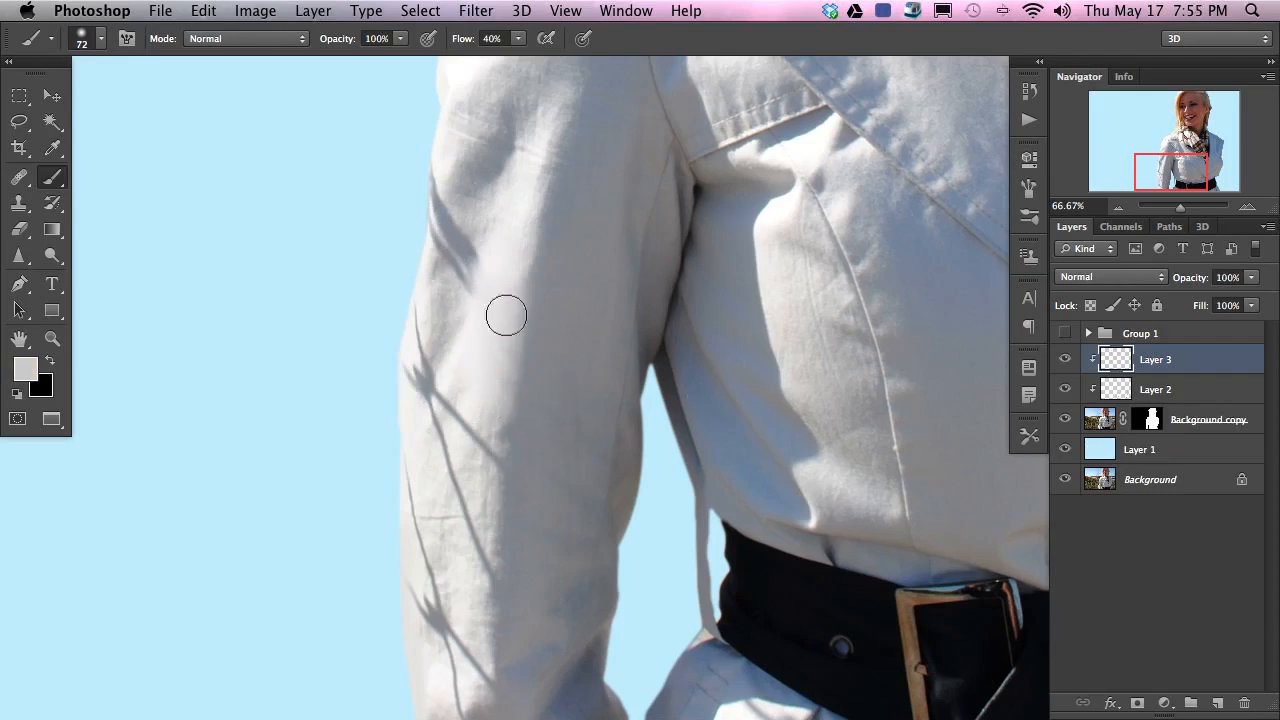
# - Cover the diagonal shadow streaks between the elbow and forearm with sampled light grey using a 72-pixel brush
pyautogui.keyDown('alt'); pyautogui.click(506, 400); pyautogui.keyUp('alt')
pyautogui.keyDown('alt'); pyautogui.click(516, 369); pyautogui.keyUp('alt')
pyautogui.keyDown('alt'); pyautogui.click(479, 470); pyautogui.keyUp('alt')
pyautogui.moveTo(457, 410)
pyautogui.mouseDown()
pyautogui.moveTo(463, 428)
pyautogui.moveTo(475, 383)
pyautogui.mouseUp()
pyautogui.keyDown('alt'); pyautogui.click(462, 475); pyautogui.keyUp('alt')
pyautogui.moveTo(470, 482); pyautogui.dragTo(469, 473)
pyautogui.keyDown('alt'); pyautogui.click(465, 543); pyautogui.keyUp('alt')
pyautogui.keyDown('alt'); pyautogui.click(500, 528); pyautogui.keyUp('alt')
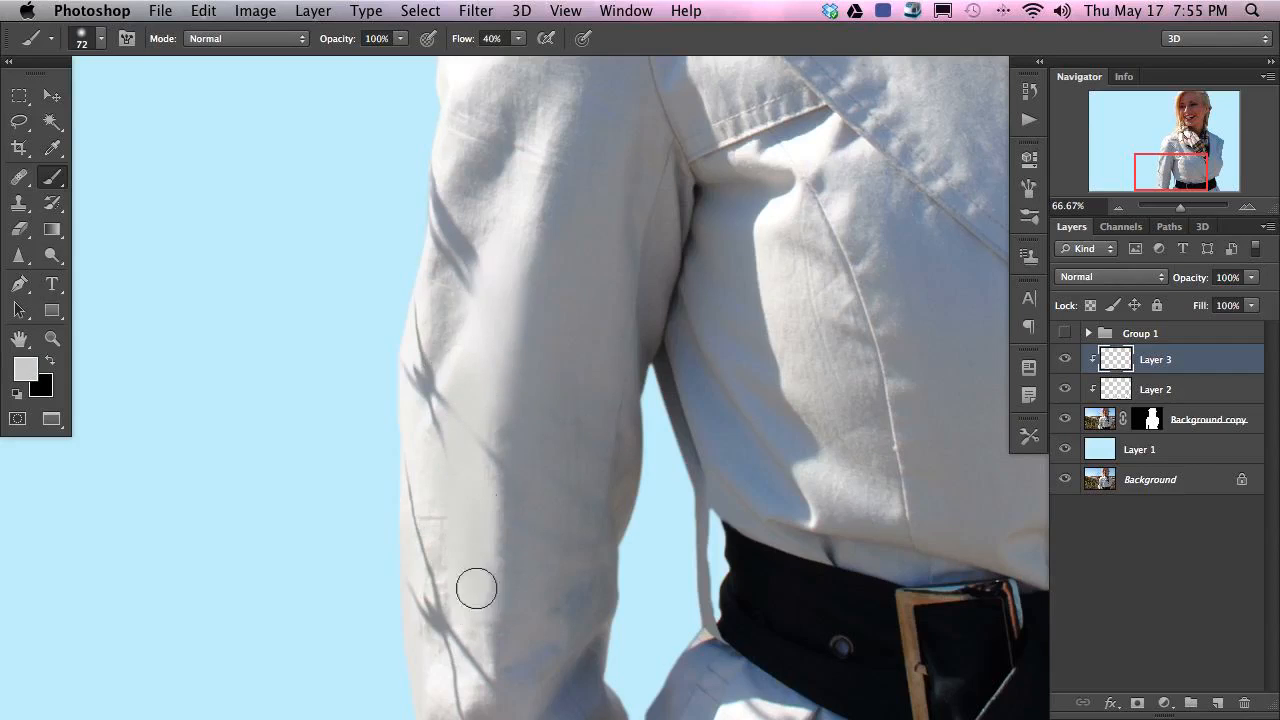
# - Blend the painted strip down the forearm with freshly sampled coat tones on Layer 3
pyautogui.moveTo(485, 447)
pyautogui.mouseDown()
pyautogui.moveTo(472, 513)
pyautogui.moveTo(527, 403)
pyautogui.moveTo(507, 622)
pyautogui.moveTo(539, 349)
pyautogui.moveTo(500, 665)
pyautogui.mouseUp()
pyautogui.keyDown('alt'); pyautogui.click(528, 471); pyautogui.keyUp('alt')
pyautogui.keyDown('alt'); pyautogui.click(478, 620); pyautogui.keyUp('alt')
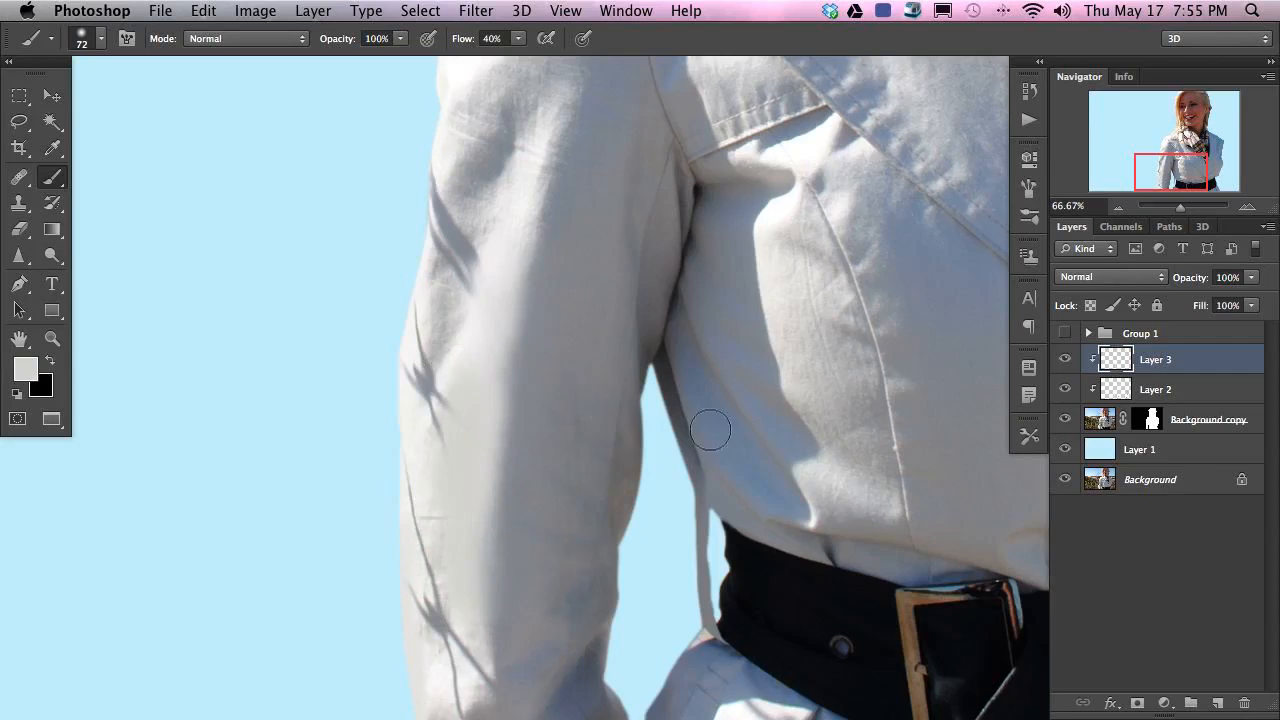
pyautogui.press('v')
pyautogui.moveTo(520, 530)
pyautogui.mouseDown()
pyautogui.moveTo(449, 506)
pyautogui.moveTo(845, 492)
pyautogui.moveTo(885, 390)
pyautogui.moveTo(522, 308)
pyautogui.mouseUp()
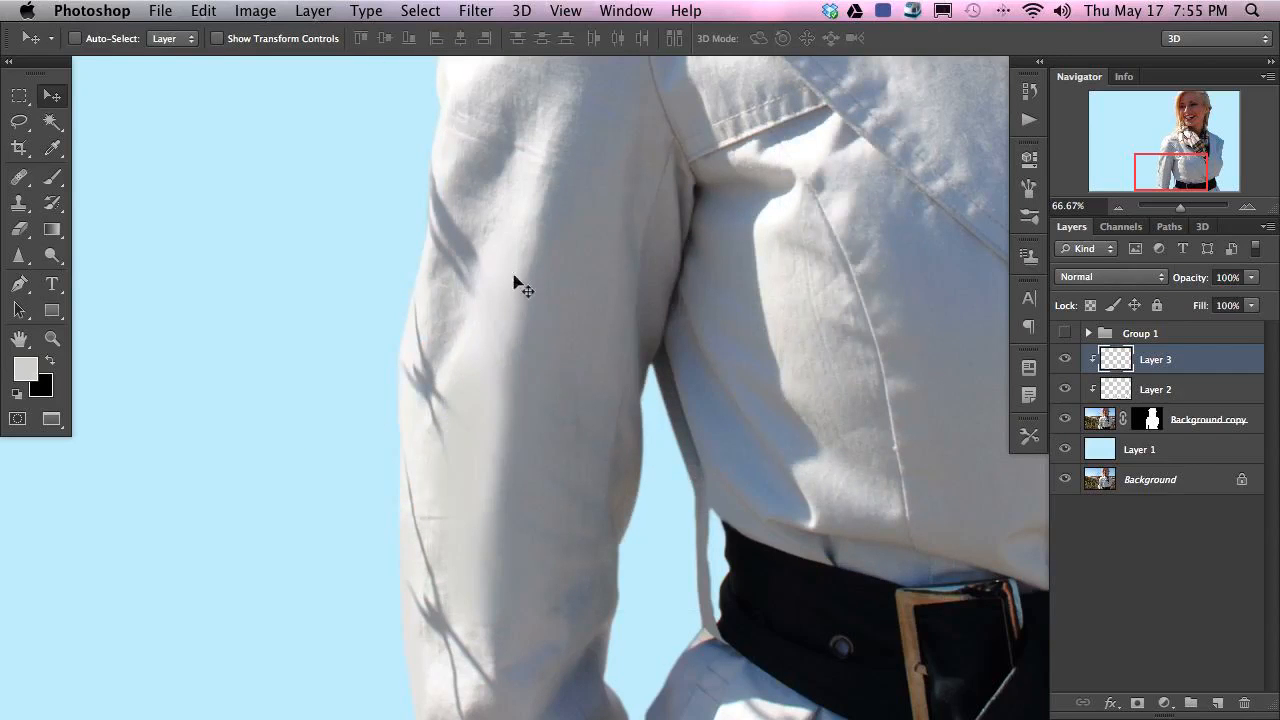
# - Paint out the dark shadow streak on the upper outer sleeve with sampled neighboring coat tones
pyautogui.press('b')
pyautogui.keyDown('alt'); pyautogui.click(475, 236); pyautogui.keyUp('alt')
pyautogui.moveTo(463, 246)
pyautogui.mouseDown()
pyautogui.moveTo(448, 345)
pyautogui.moveTo(483, 260)
pyautogui.mouseUp()
pyautogui.keyDown('alt'); pyautogui.click(467, 281); pyautogui.keyUp('alt')
pyautogui.keyDown('alt'); pyautogui.click(476, 305); pyautogui.keyUp('alt')
pyautogui.keyDown('alt'); pyautogui.click(458, 213); pyautogui.keyUp('alt')
pyautogui.moveTo(451, 216); pyautogui.dragTo(439, 224)
pyautogui.keyDown('alt'); pyautogui.click(457, 211); pyautogui.keyUp('alt')
# - Refine the upper sleeve's outer edge with small brushes, blending sampled shadow greys into the lighter fabric
pyautogui.keyDown('alt'); pyautogui.click(435, 170); pyautogui.keyUp('alt')
pyautogui.keyDown('alt'); pyautogui.click(446, 124); pyautogui.keyUp('alt')
pyautogui.keyDown('alt'); pyautogui.click(458, 190); pyautogui.keyUp('alt')
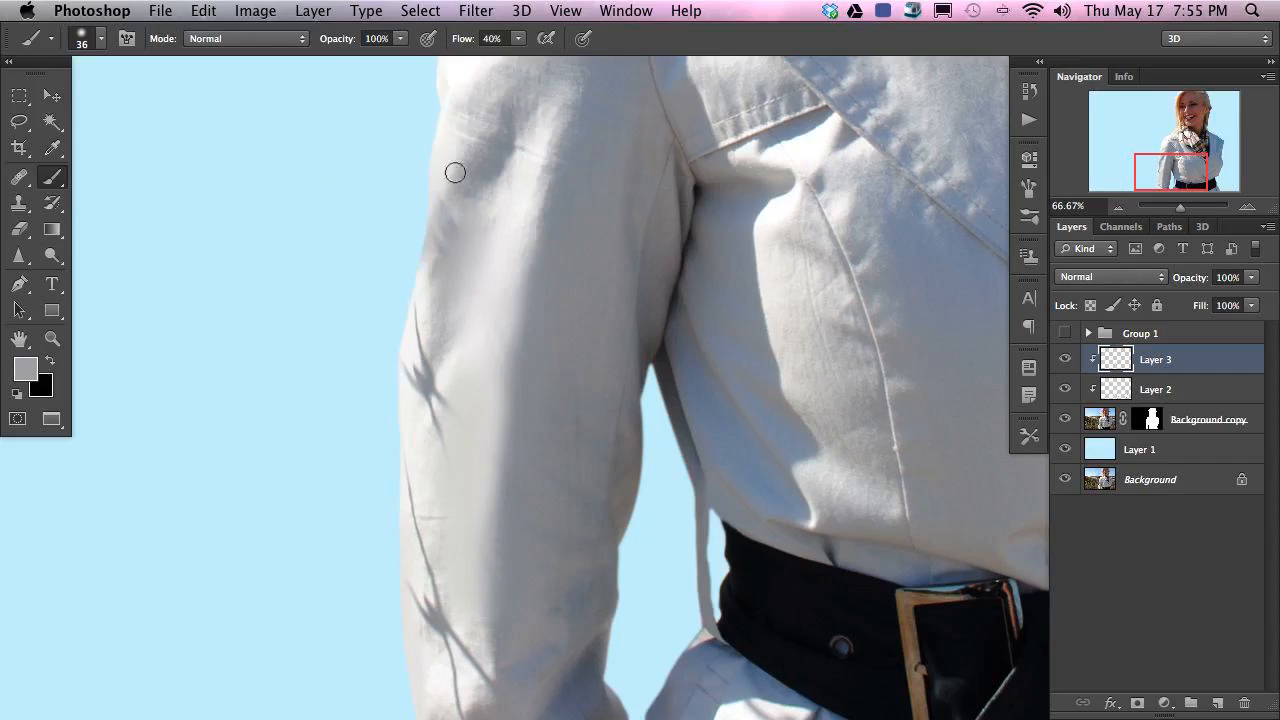
pyautogui.moveTo(437, 207); pyautogui.dragTo(447, 244)
pyautogui.keyDown('alt'); pyautogui.click(456, 201); pyautogui.keyUp('alt')
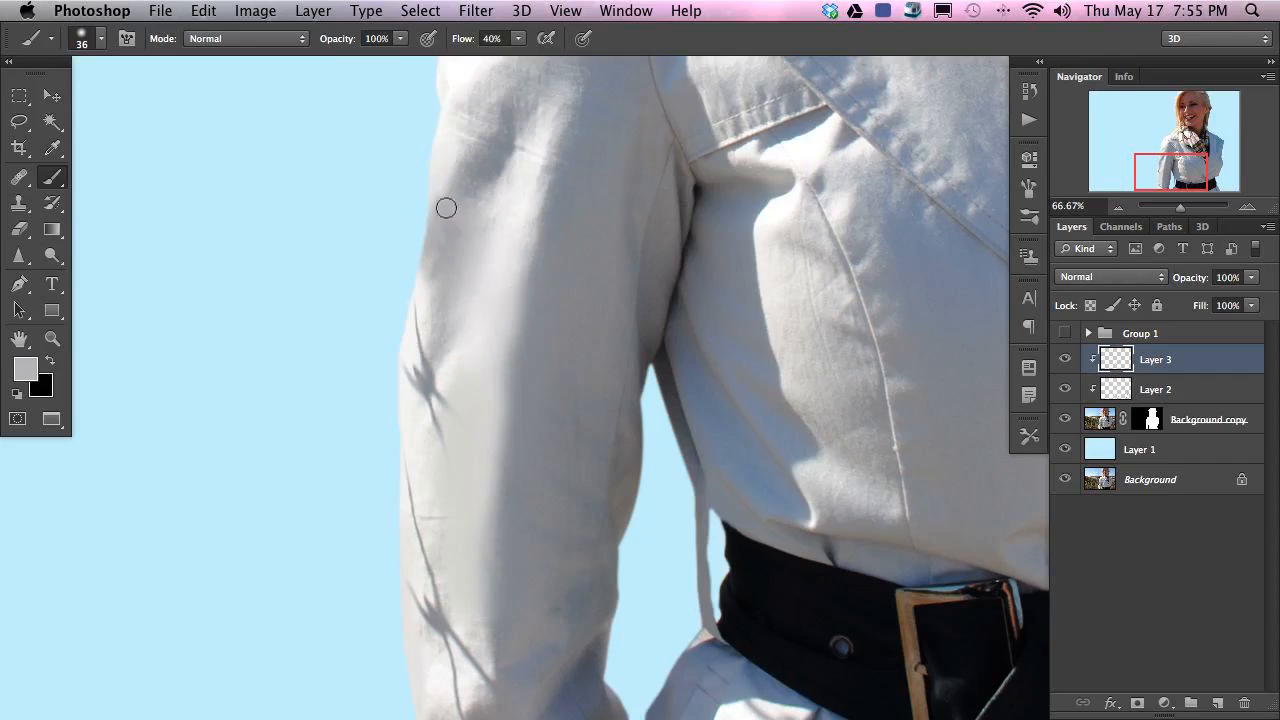
pyautogui.keyDown('alt'); pyautogui.click(451, 181); pyautogui.keyUp('alt')
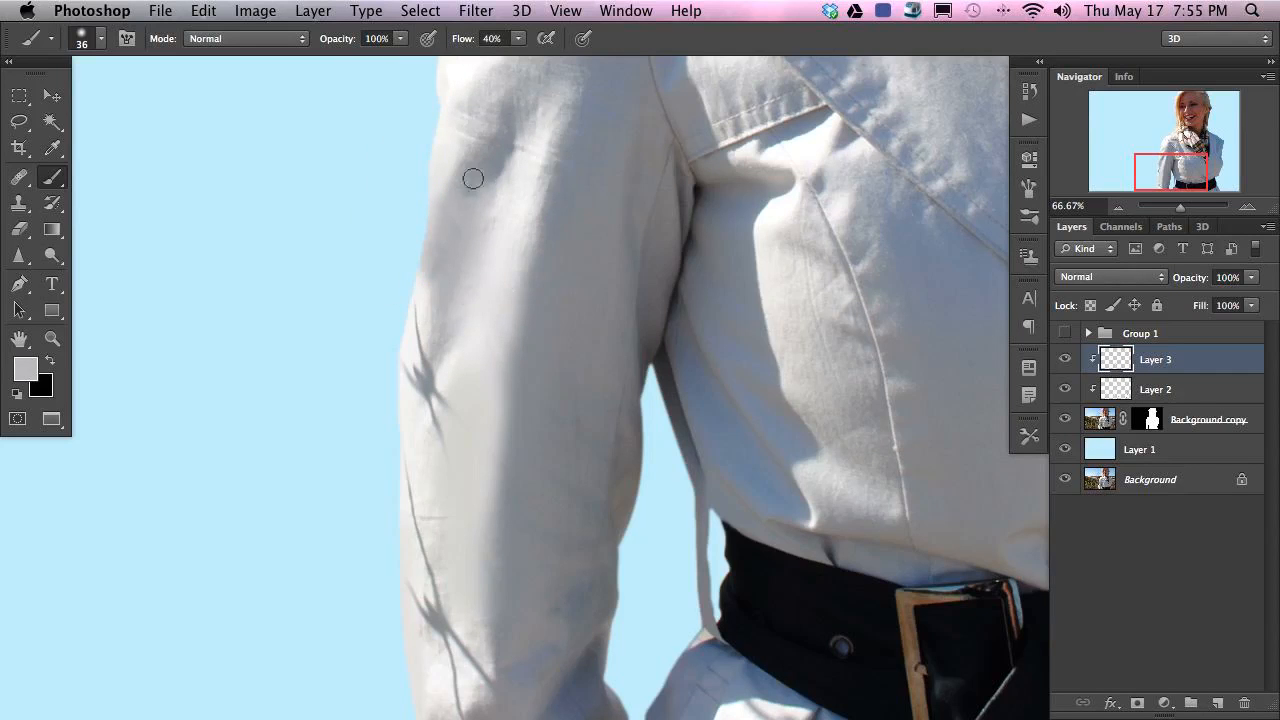
pyautogui.keyDown('alt'); pyautogui.click(474, 236); pyautogui.keyUp('alt')
pyautogui.keyDown('alt'); pyautogui.click(480, 218); pyautogui.keyUp('alt')
pyautogui.moveTo(472, 244); pyautogui.dragTo(467, 247)
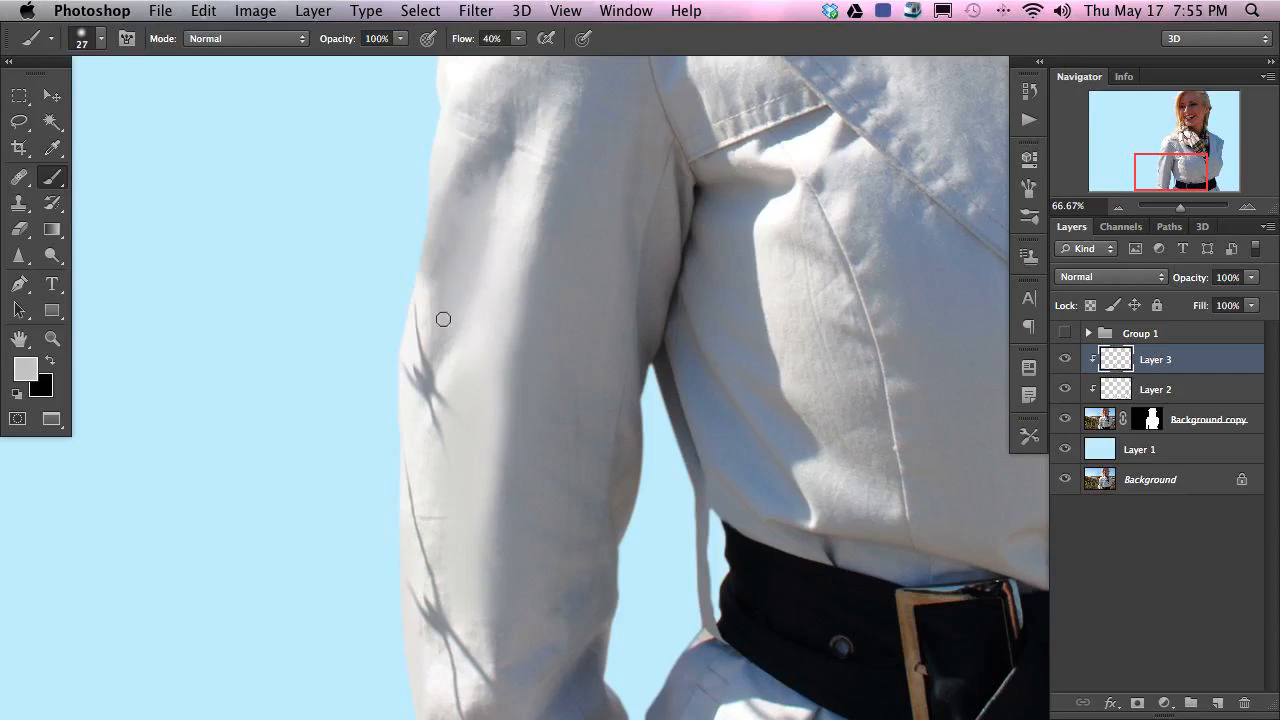
# - Smooth the transition between the light and shaded fabric down the middle of the sleeve with sampled greys
pyautogui.keyDown('alt'); pyautogui.click(479, 177); pyautogui.keyUp('alt')
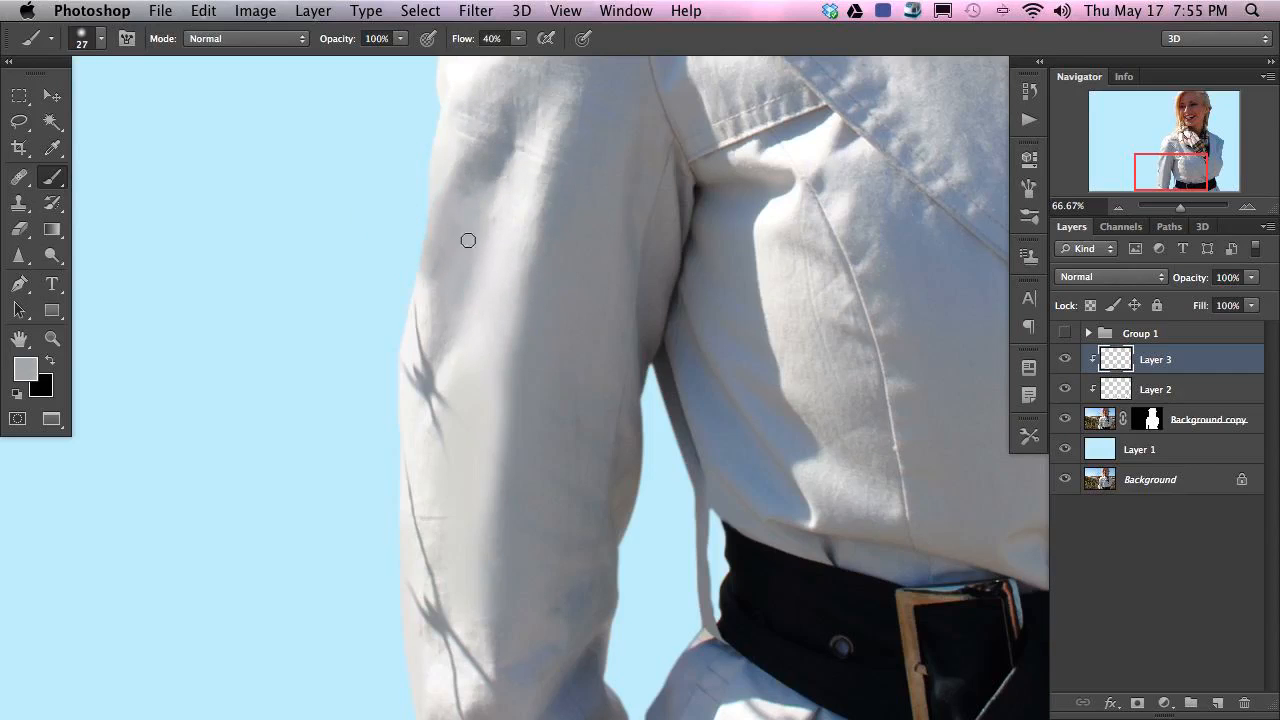
pyautogui.moveTo(509, 336); pyautogui.dragTo(514, 337)
pyautogui.keyDown('alt'); pyautogui.click(531, 290); pyautogui.keyUp('alt')
pyautogui.keyDown('alt'); pyautogui.click(528, 396); pyautogui.keyUp('alt')
pyautogui.moveTo(497, 458)
pyautogui.mouseDown()
pyautogui.moveTo(497, 566)
pyautogui.moveTo(507, 493)
pyautogui.mouseUp()
pyautogui.keyDown('alt'); pyautogui.click(479, 607); pyautogui.keyUp('alt')
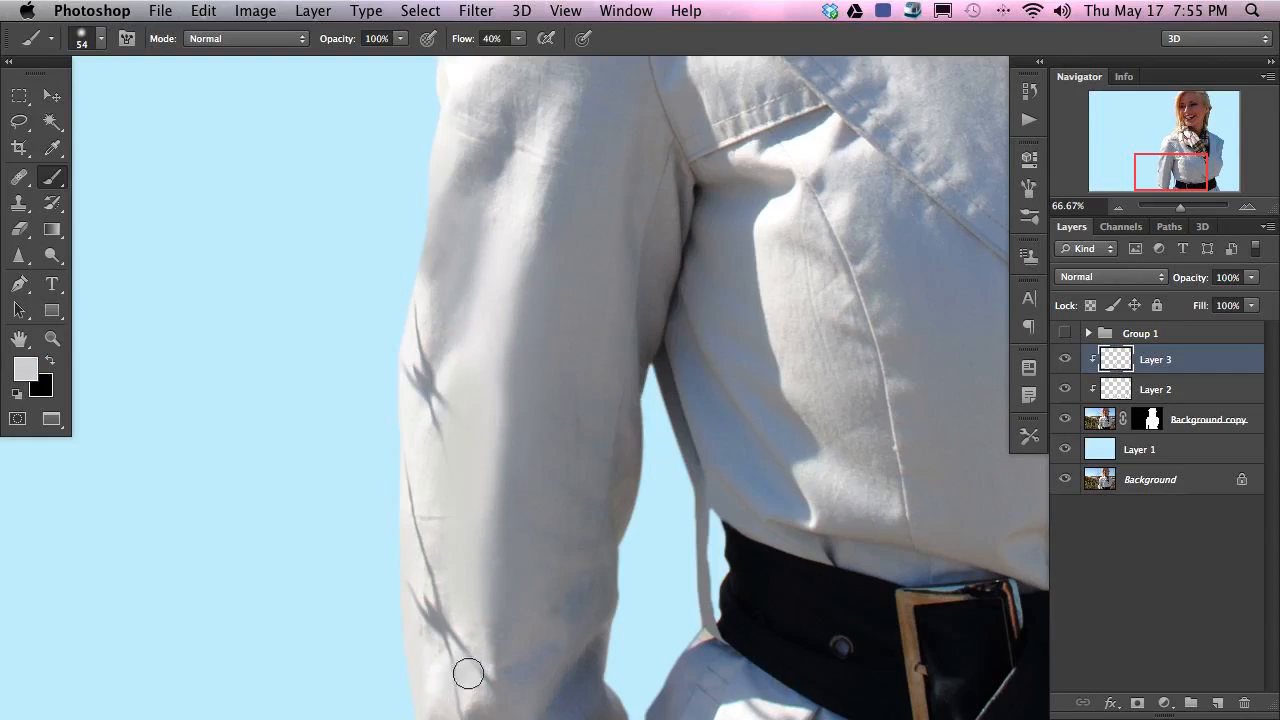
# - Cover the branching shadow along the outer forearm with sampled light coat tones on Layer 3
pyautogui.keyDown('alt'); pyautogui.click(445, 662); pyautogui.keyUp('alt')
pyautogui.moveTo(452, 660)
pyautogui.mouseDown()
pyautogui.moveTo(437, 691)
pyautogui.moveTo(448, 680)
pyautogui.mouseUp()
pyautogui.keyDown('alt'); pyautogui.click(457, 615); pyautogui.keyUp('alt')
pyautogui.moveTo(443, 597)
pyautogui.mouseDown()
pyautogui.moveTo(417, 582)
pyautogui.moveTo(411, 624)
pyautogui.moveTo(403, 480)
pyautogui.mouseUp()
pyautogui.keyDown('alt'); pyautogui.click(408, 561); pyautogui.keyUp('alt')
pyautogui.keyDown('alt'); pyautogui.click(431, 522); pyautogui.keyUp('alt')
pyautogui.keyDown('alt'); pyautogui.click(463, 644); pyautogui.keyUp('alt')
pyautogui.moveTo(448, 682); pyautogui.dragTo(446, 588)
# - Paint out the remaining shadow strokes near the lower end of the sleeve with sampled coat greys
pyautogui.keyDown('alt'); pyautogui.click(473, 662); pyautogui.keyUp('alt')
pyautogui.moveTo(486, 688)
pyautogui.mouseDown()
pyautogui.moveTo(488, 647)
pyautogui.moveTo(460, 708)
pyautogui.mouseUp()
pyautogui.keyDown('alt'); pyautogui.click(480, 645); pyautogui.keyUp('alt')
pyautogui.moveTo(463, 636); pyautogui.dragTo(460, 616)
pyautogui.keyDown('alt'); pyautogui.click(515, 679); pyautogui.keyUp('alt')
pyautogui.moveTo(492, 681); pyautogui.dragTo(501, 641)
# - Cover the branching shadow at the elbow's outer edge with sampled light fabric tones
pyautogui.keyDown('alt'); pyautogui.click(430, 535); pyautogui.keyUp('alt')
pyautogui.keyDown('alt'); pyautogui.click(431, 415); pyautogui.keyUp('alt')
pyautogui.moveTo(409, 386)
pyautogui.mouseDown()
pyautogui.moveTo(413, 474)
pyautogui.moveTo(458, 500)
pyautogui.mouseUp()
pyautogui.keyDown('alt'); pyautogui.click(417, 400); pyautogui.keyUp('alt')
pyautogui.moveTo(428, 398)
pyautogui.mouseDown()
pyautogui.moveTo(416, 328)
pyautogui.moveTo(400, 365)
pyautogui.mouseUp()
pyautogui.keyDown('alt'); pyautogui.click(424, 312); pyautogui.keyUp('alt')
pyautogui.moveTo(420, 312); pyautogui.dragTo(417, 337)
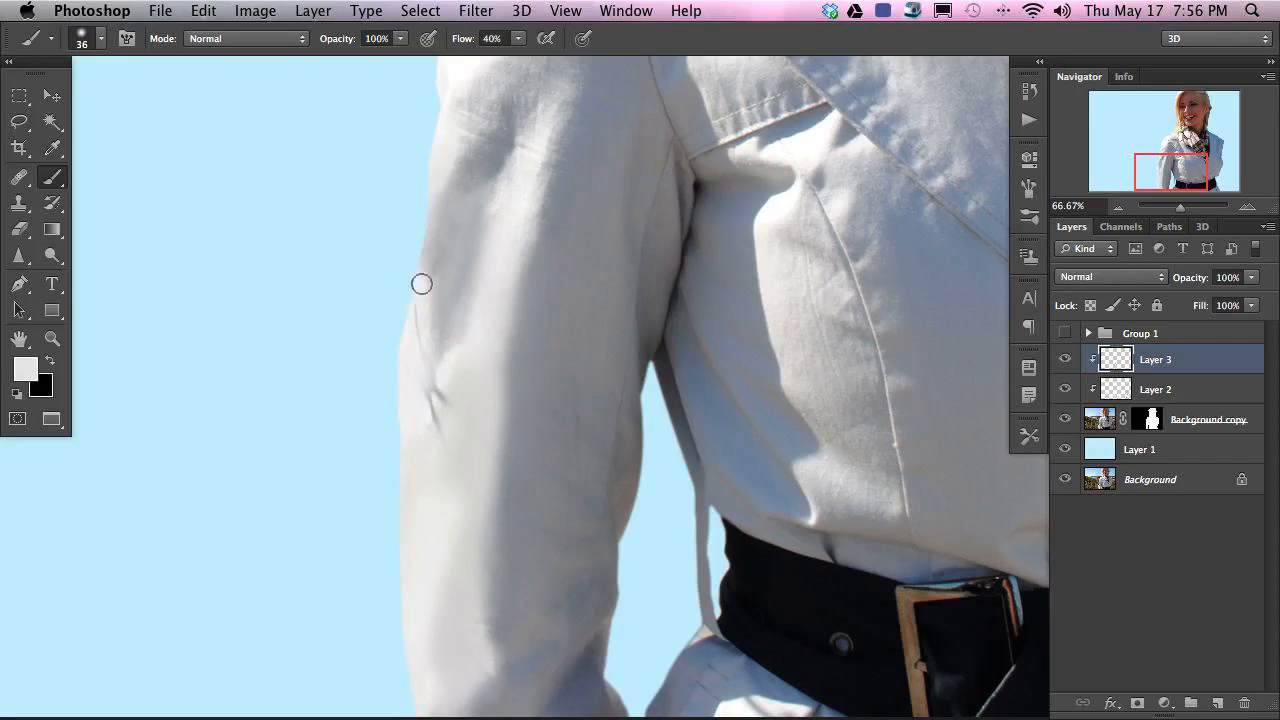
# - Remove the last thin shadow lines above and inside the elbow by painting sampled fabric colors over them
pyautogui.moveTo(428, 261)
pyautogui.mouseDown()
pyautogui.moveTo(433, 217)
pyautogui.moveTo(443, 232)
pyautogui.mouseUp()
pyautogui.keyDown('alt'); pyautogui.click(439, 314); pyautogui.keyUp('alt')
pyautogui.keyDown('alt'); pyautogui.click(427, 317); pyautogui.keyUp('alt')
pyautogui.keyDown('alt'); pyautogui.click(420, 319); pyautogui.keyUp('alt')
pyautogui.moveTo(414, 320); pyautogui.dragTo(440, 318)
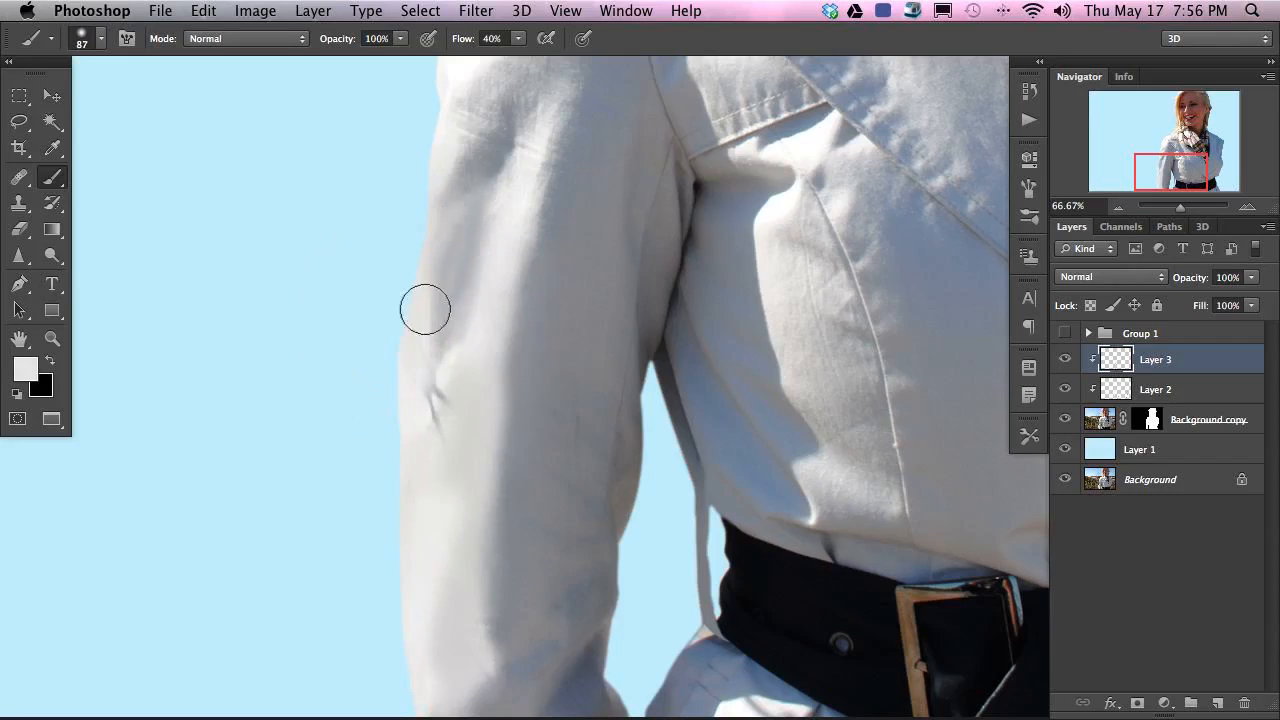
pyautogui.moveTo(420, 391)
pyautogui.mouseDown()
pyautogui.moveTo(405, 391)
pyautogui.moveTo(426, 440)
pyautogui.moveTo(431, 425)
pyautogui.mouseUp()
pyautogui.keyDown('alt'); pyautogui.click(440, 379); pyautogui.keyUp('alt')
pyautogui.keyDown('alt'); pyautogui.click(470, 386); pyautogui.keyUp('alt')
pyautogui.keyDown('alt'); pyautogui.click(423, 337); pyautogui.keyUp('alt')
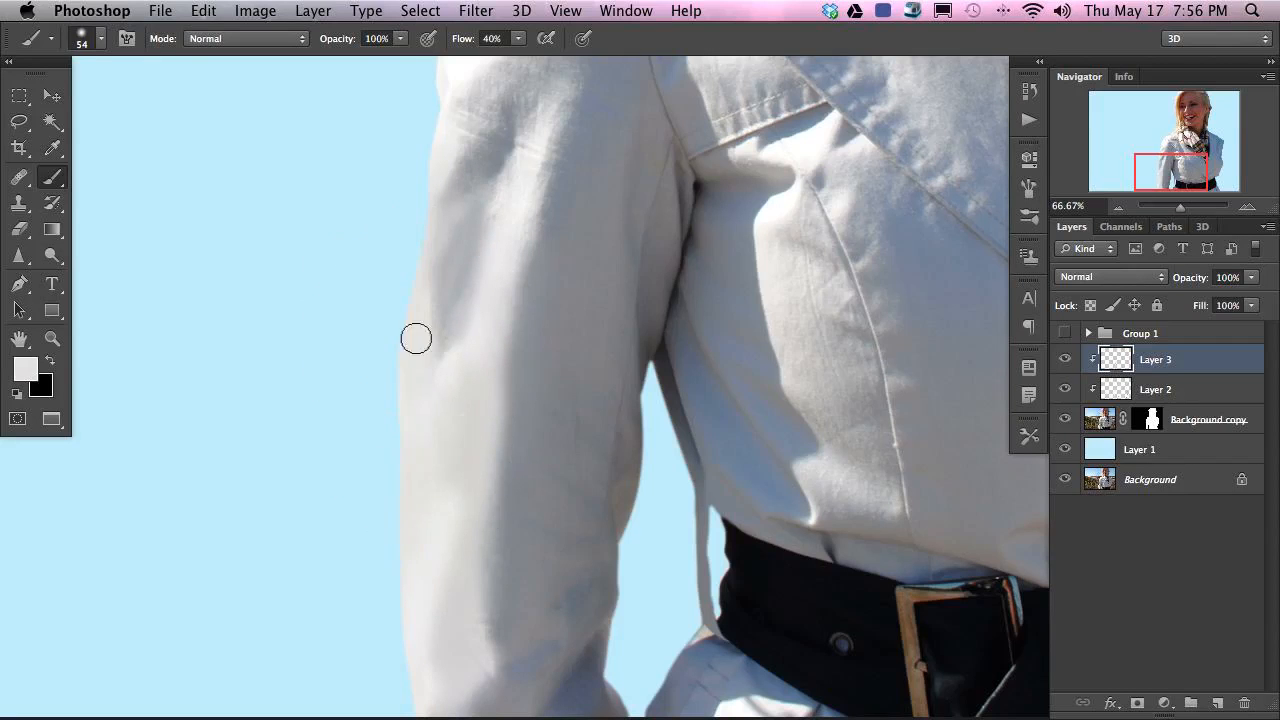
# - Even out the outer sleeve from the elbow to the cuff with broader strokes of sampled light grey
pyautogui.keyDown('alt'); pyautogui.click(471, 277); pyautogui.keyUp('alt')
pyautogui.keyDown('alt'); pyautogui.click(462, 307); pyautogui.keyUp('alt')
pyautogui.moveTo(433, 328); pyautogui.dragTo(470, 308)
pyautogui.keyDown('alt'); pyautogui.click(466, 284); pyautogui.keyUp('alt')
pyautogui.moveTo(430, 506); pyautogui.dragTo(432, 692)
pyautogui.keyDown('alt'); pyautogui.click(423, 407); pyautogui.keyUp('alt')
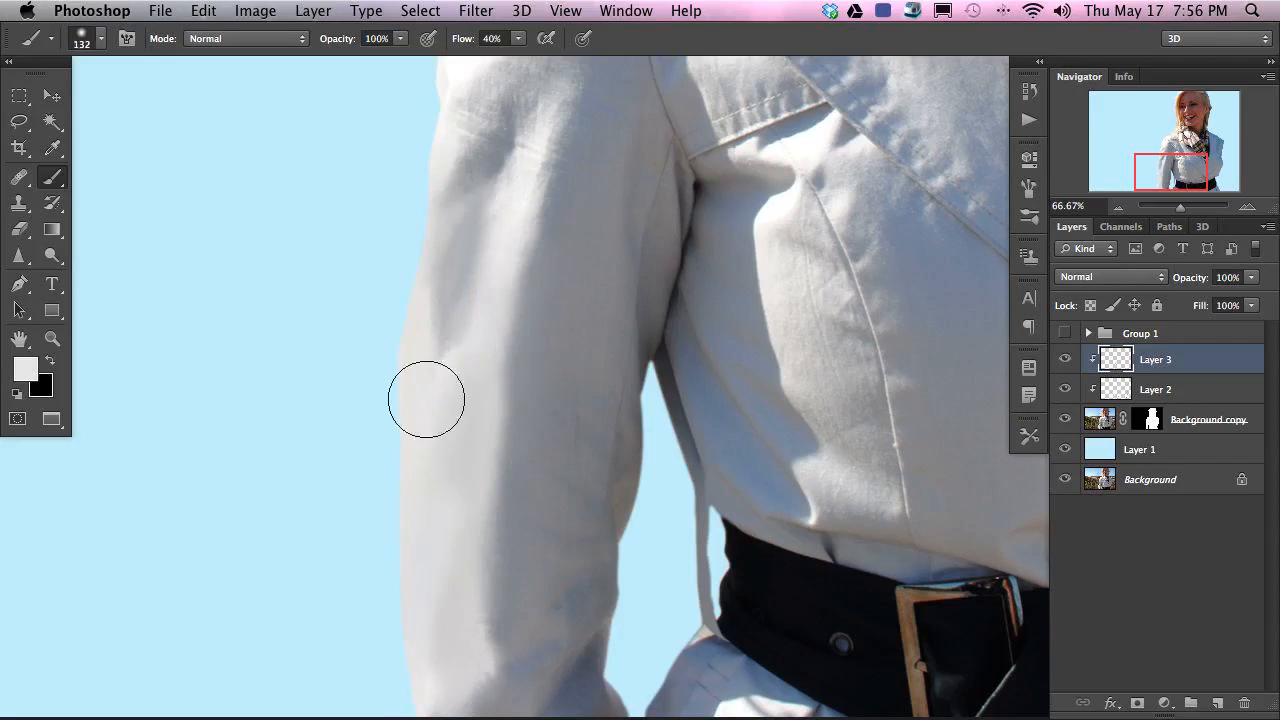
# - Shade the inner half of the sleeve with sampled grey using a 132-pixel brush, redoing the first stroke
pyautogui.keyDown('alt'); pyautogui.click(528, 352); pyautogui.keyUp('alt')
pyautogui.moveTo(528, 352); pyautogui.dragTo(539, 603)
pyautogui.press('super+z')
pyautogui.moveTo(526, 371); pyautogui.dragTo(545, 600)
pyautogui.moveTo(585, 457); pyautogui.dragTo(605, 560)
# - Blend the uneven patches around the elbow and forearm with smaller brushes and sampled coat tones, then view the whole image
pyautogui.press('super+minus')
pyautogui.press('super+minus')
pyautogui.press('super+minus')
pyautogui.press('super+minus')
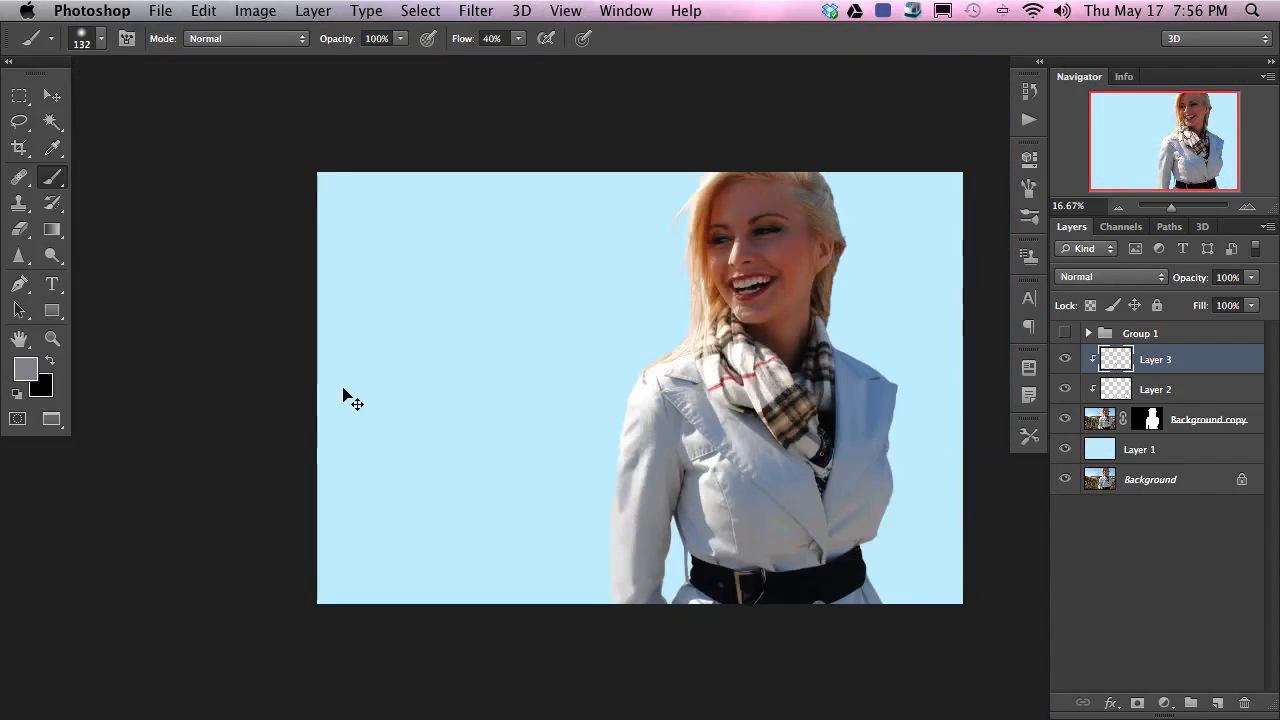
pyautogui.press('super+minus')
pyautogui.press('super+equal')
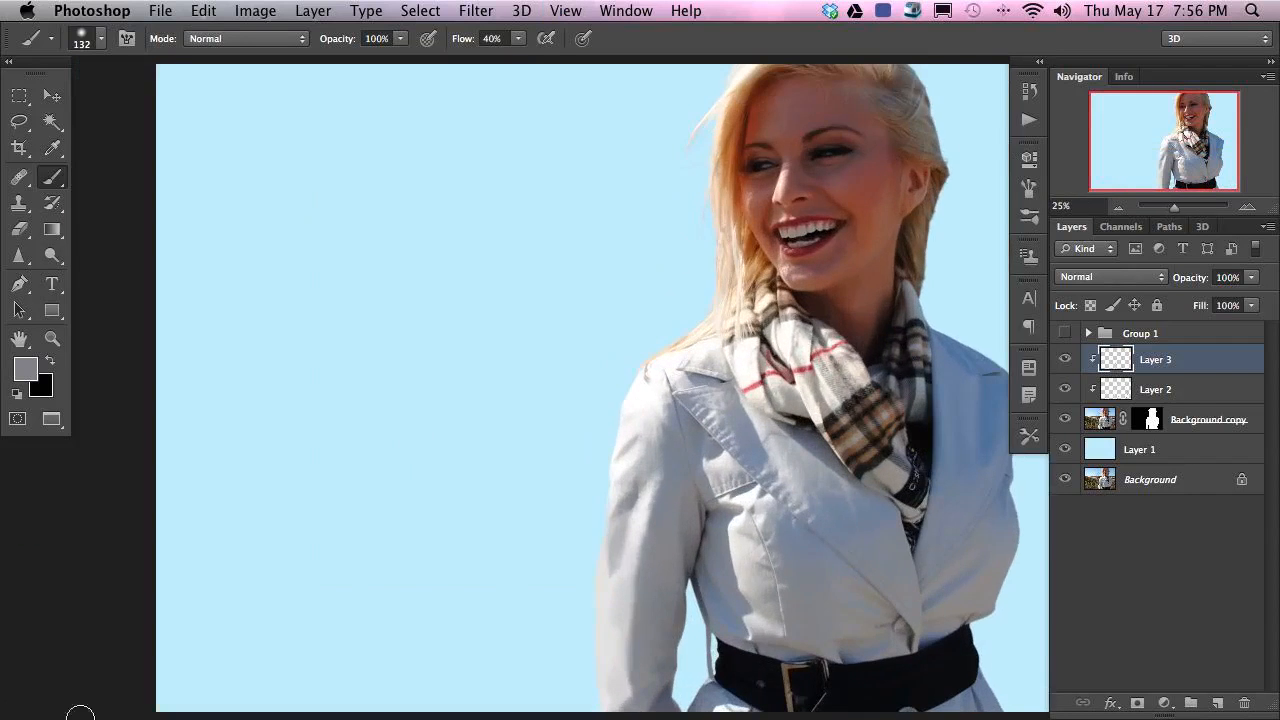
pyautogui.keyDown('alt'); pyautogui.click(615, 572); pyautogui.keyUp('alt')
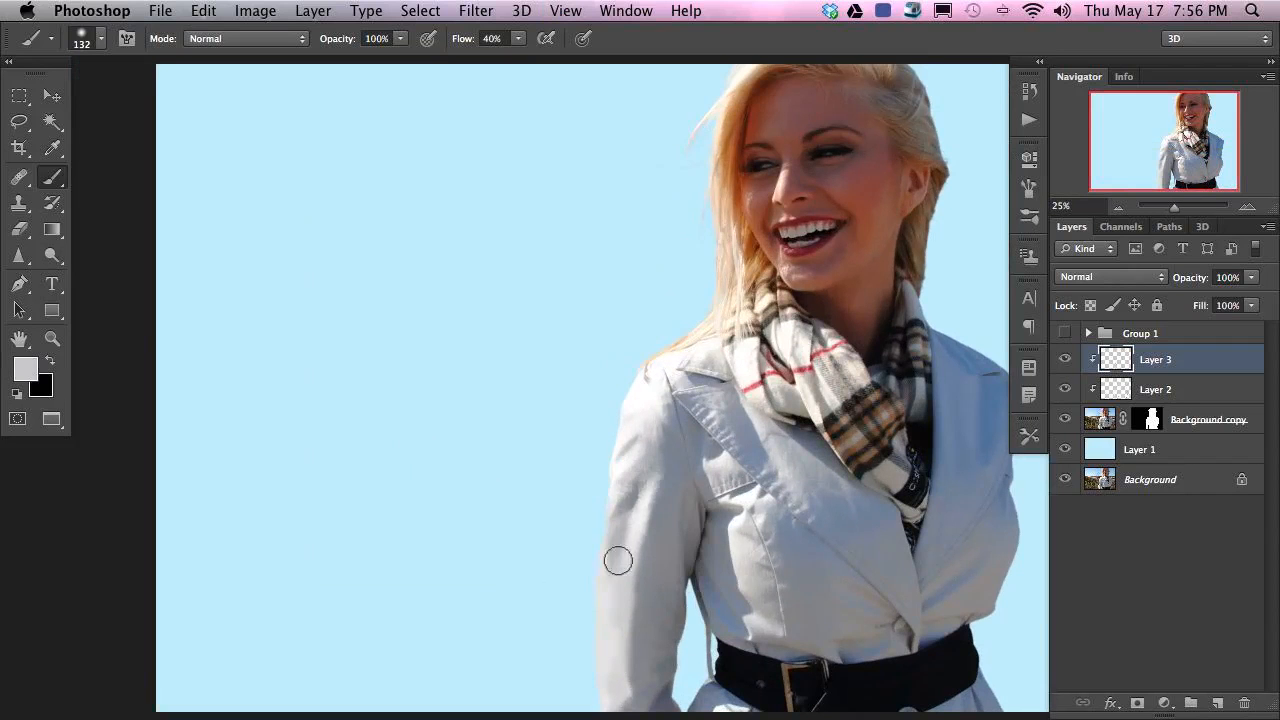
pyautogui.moveTo(631, 569); pyautogui.dragTo(613, 564)
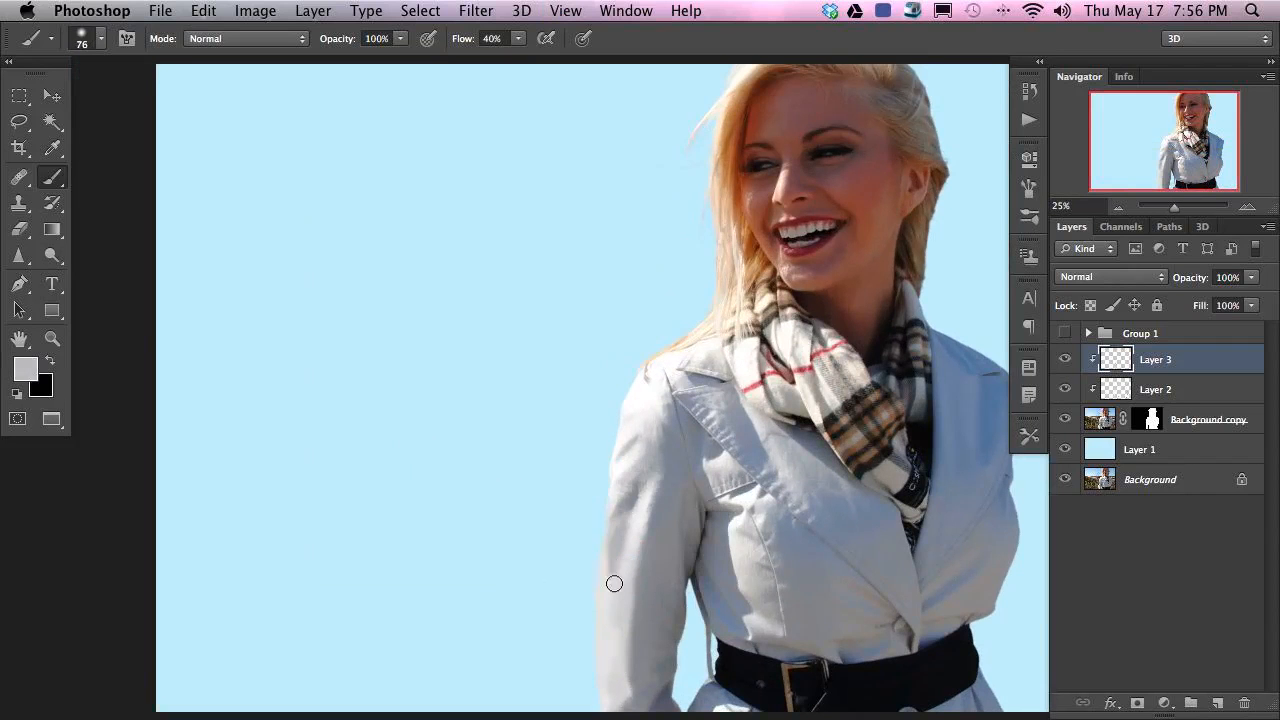
pyautogui.keyDown('alt'); pyautogui.click(607, 565); pyautogui.keyUp('alt')
pyautogui.keyDown('alt'); pyautogui.click(648, 592); pyautogui.keyUp('alt')
pyautogui.moveTo(642, 601); pyautogui.dragTo(636, 604)
pyautogui.keyDown('alt'); pyautogui.click(629, 576); pyautogui.keyUp('alt')
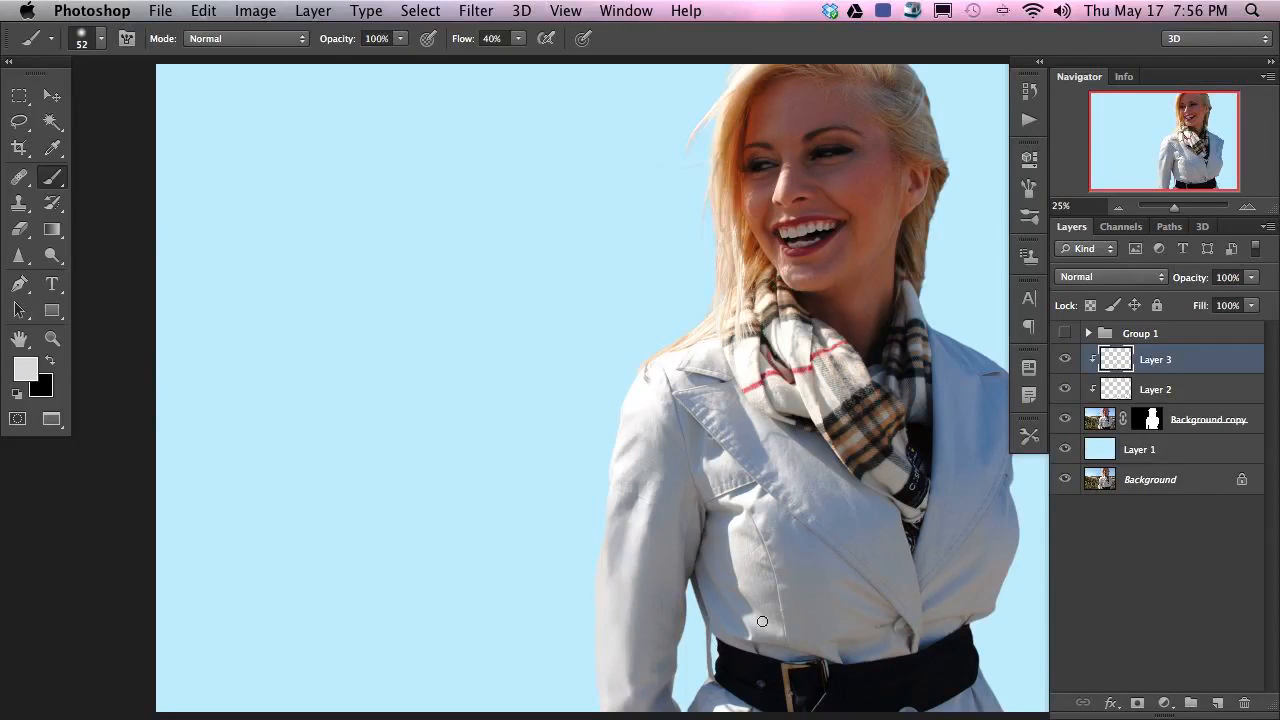
pyautogui.press('super+minus')
pyautogui.press('super+minus')
pyautogui.press('super+minus')
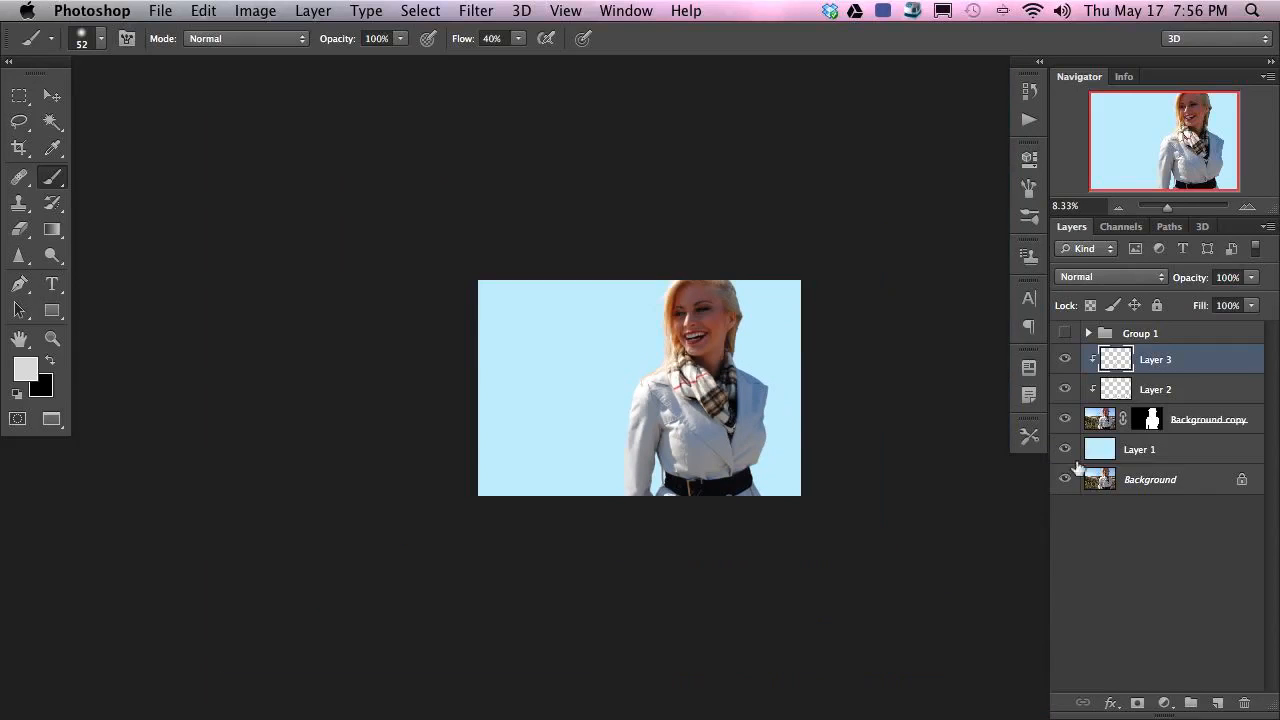
# - Turn Layer 3's visibility off and on repeatedly to compare the jacket before and after its retouching
pyautogui.click(1064, 360)
pyautogui.click(1066, 361)
pyautogui.click(1066, 361)
pyautogui.click(1064, 362)
pyautogui.click(1064, 362)
pyautogui.click(1064, 362)
pyautogui.click(1064, 362)
pyautogui.click(1063, 363)
# - Examine the jacket's sleeve, chest and belt area up close for places where the fabric texture looks too smooth
pyautogui.press('super+equal')
pyautogui.press('super+equal')
pyautogui.press('super+equal')
pyautogui.press('super+equal')
pyautogui.press('super+equal')
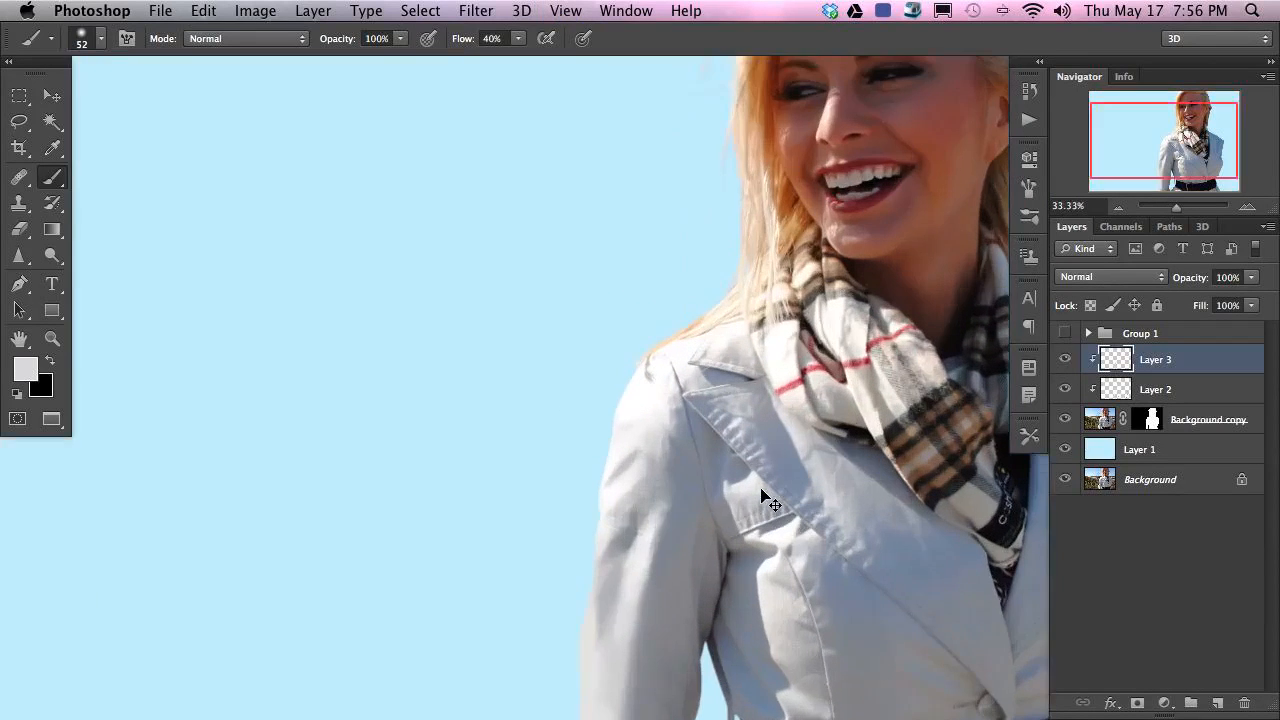
pyautogui.moveTo(761, 489); pyautogui.dragTo(403, 386)
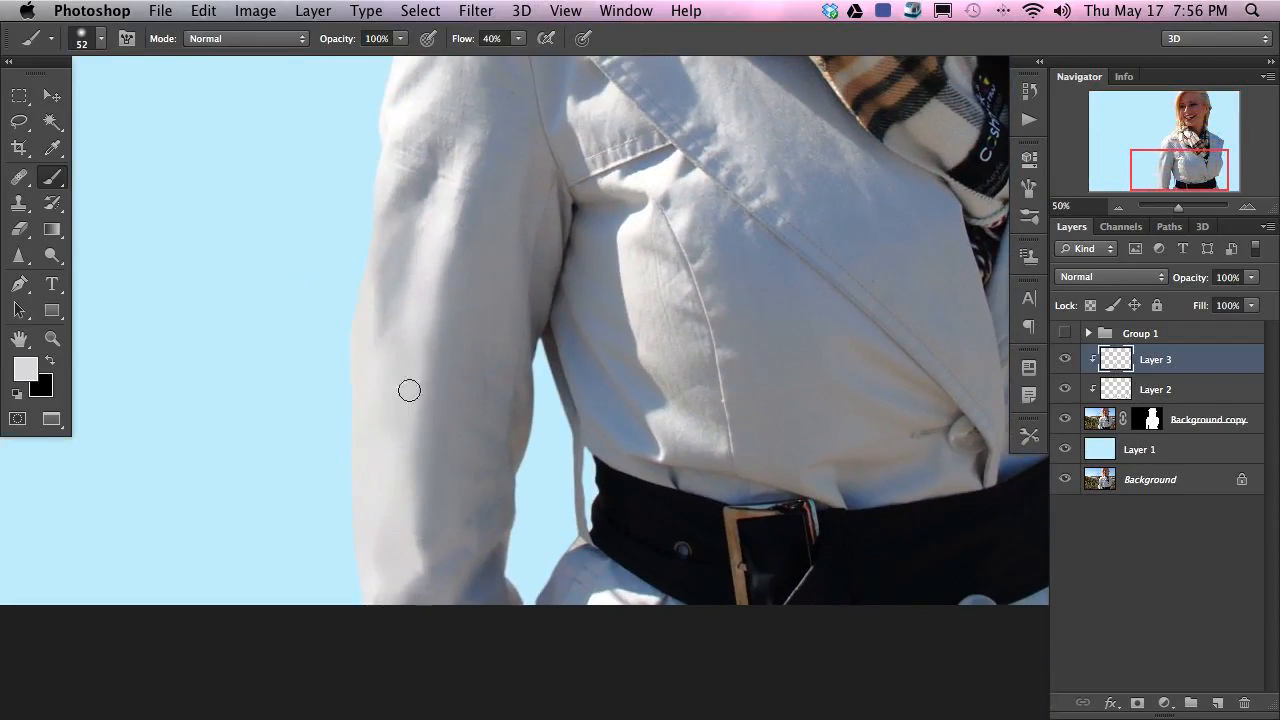
pyautogui.moveTo(571, 420); pyautogui.dragTo(374, 523)
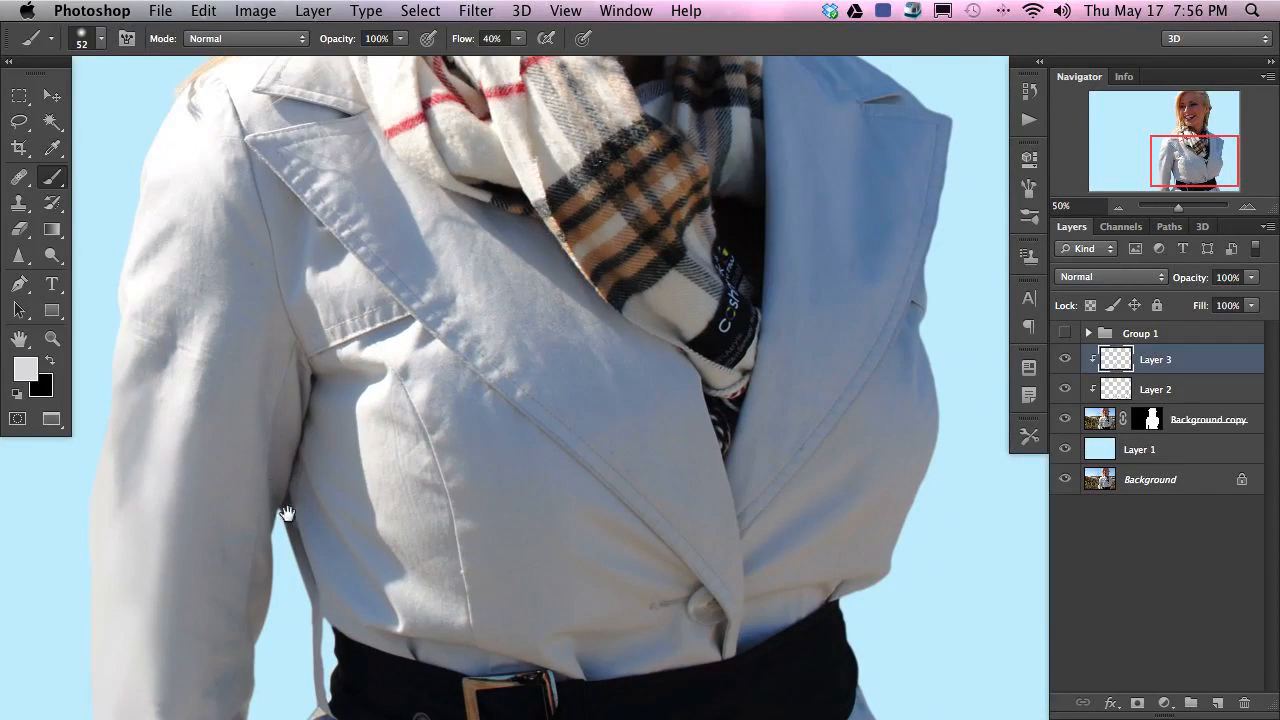
pyautogui.moveTo(233, 527); pyautogui.dragTo(315, 354)
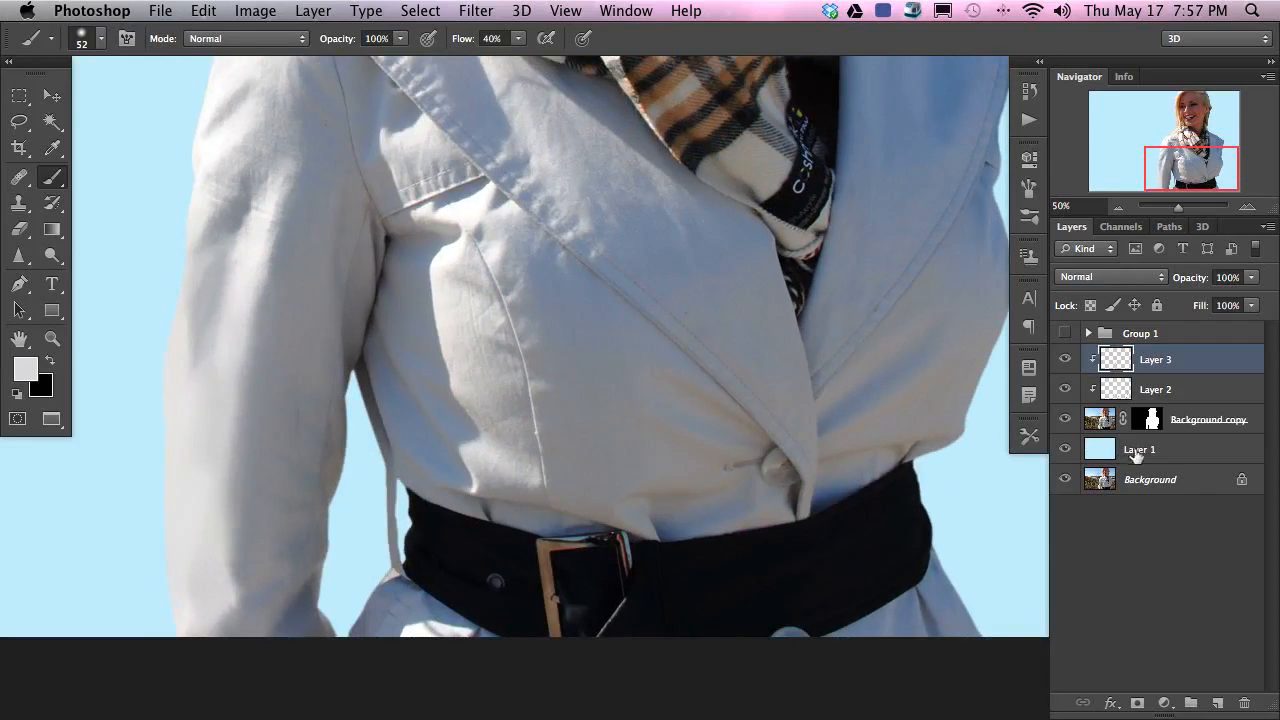
# - Try cloning jacket fabric on Layer 3 with the Clone Stamp, and undo the stroke
pyautogui.press('s')
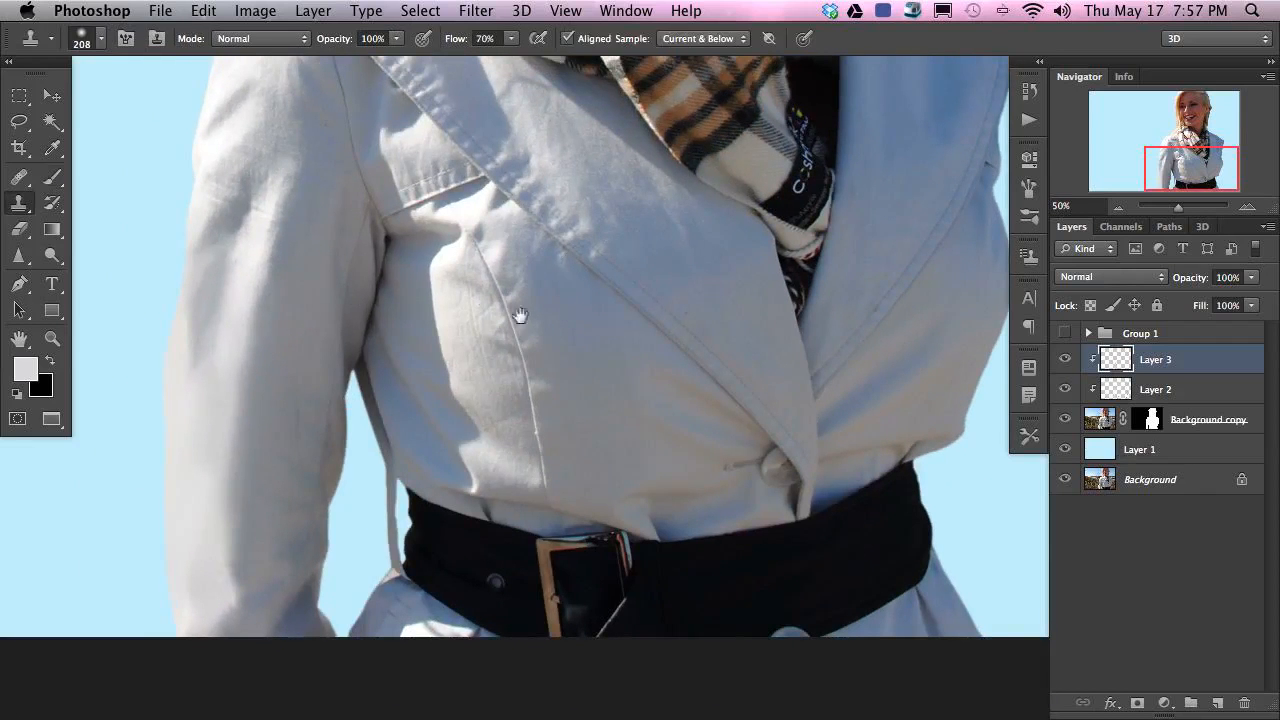
pyautogui.hscroll(-5, 583, 303)
pyautogui.scroll(2, 583, 303)
pyautogui.keyDown('alt'); pyautogui.click(864, 347); pyautogui.keyUp('alt')
pyautogui.moveTo(296, 255)
pyautogui.mouseDown()
pyautogui.moveTo(338, 318)
pyautogui.moveTo(282, 350)
pyautogui.moveTo(340, 322)
pyautogui.mouseUp()
pyautogui.hotkey('ctrl', 'z')
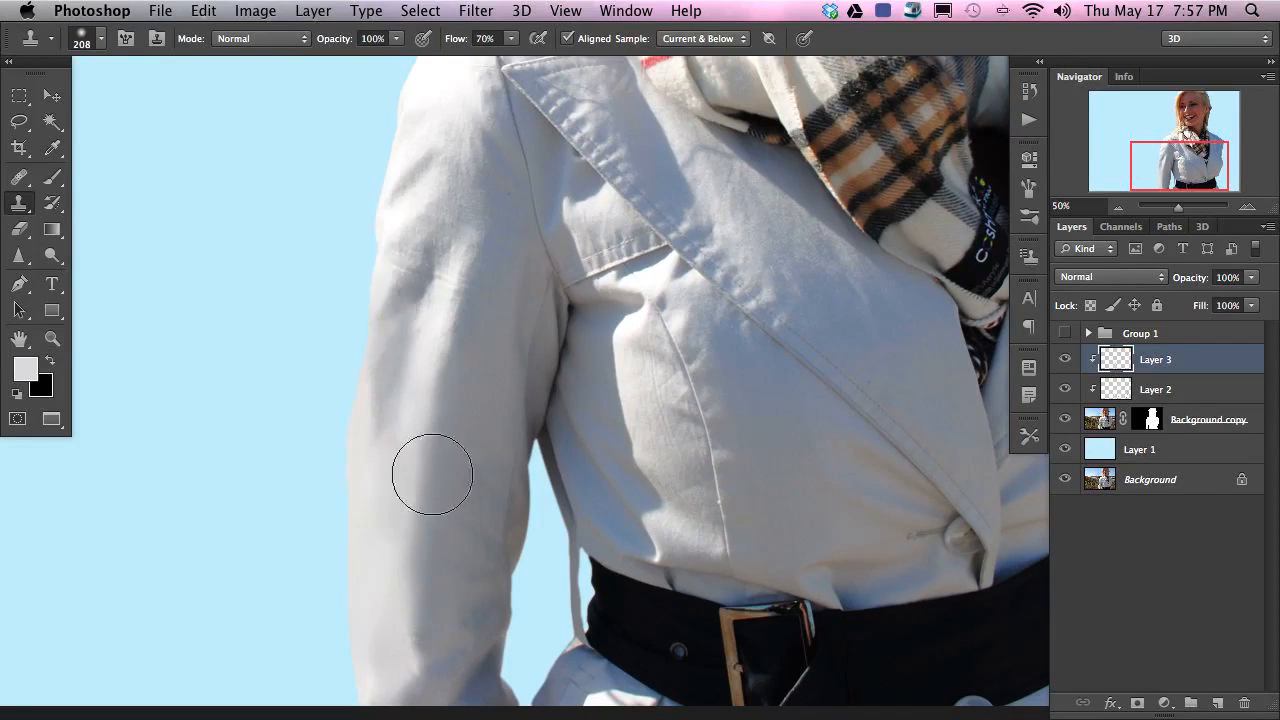
# - Clone the jacket front onto a new layer, move the patch over the sleeve area and desaturate it
pyautogui.hotkey('ctrl', 'alt', 'shift', 'n')
pyautogui.moveTo(403, 371)
pyautogui.mouseDown()
pyautogui.moveTo(246, 394)
pyautogui.moveTo(234, 243)
pyautogui.moveTo(80, 265)
pyautogui.moveTo(329, 243)
pyautogui.moveTo(314, 466)
pyautogui.moveTo(486, 429)
pyautogui.moveTo(312, 326)
pyautogui.moveTo(143, 434)
pyautogui.moveTo(157, 251)
pyautogui.moveTo(251, 177)
pyautogui.moveTo(313, 394)
pyautogui.mouseUp()
pyautogui.press('v')
pyautogui.moveTo(318, 464)
pyautogui.mouseDown()
pyautogui.moveTo(623, 397)
pyautogui.moveTo(443, 504)
pyautogui.moveTo(546, 489)
pyautogui.moveTo(377, 375)
pyautogui.mouseUp()
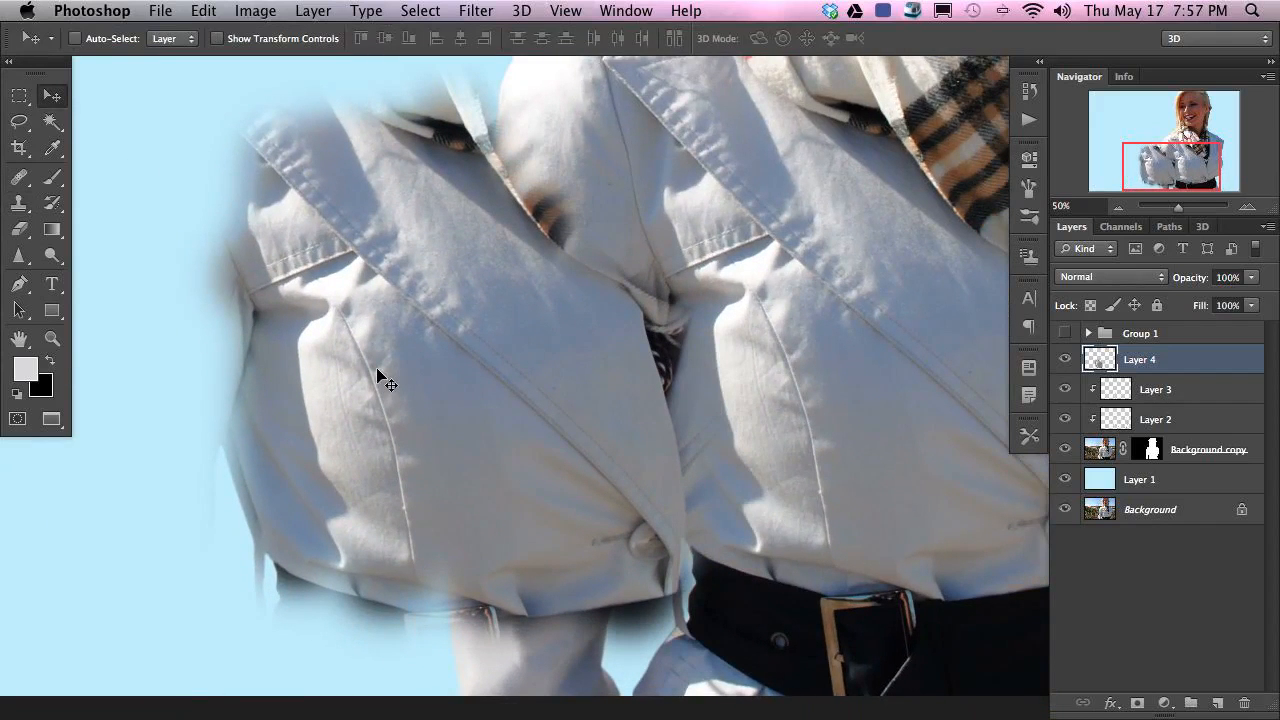
pyautogui.moveTo(513, 353); pyautogui.dragTo(514, 263)
# - Apply a High Pass filter with a radius of 3.9 pixels to the cloned jacket patch
pyautogui.click(476, 11)
pyautogui.moveTo(555, 395)
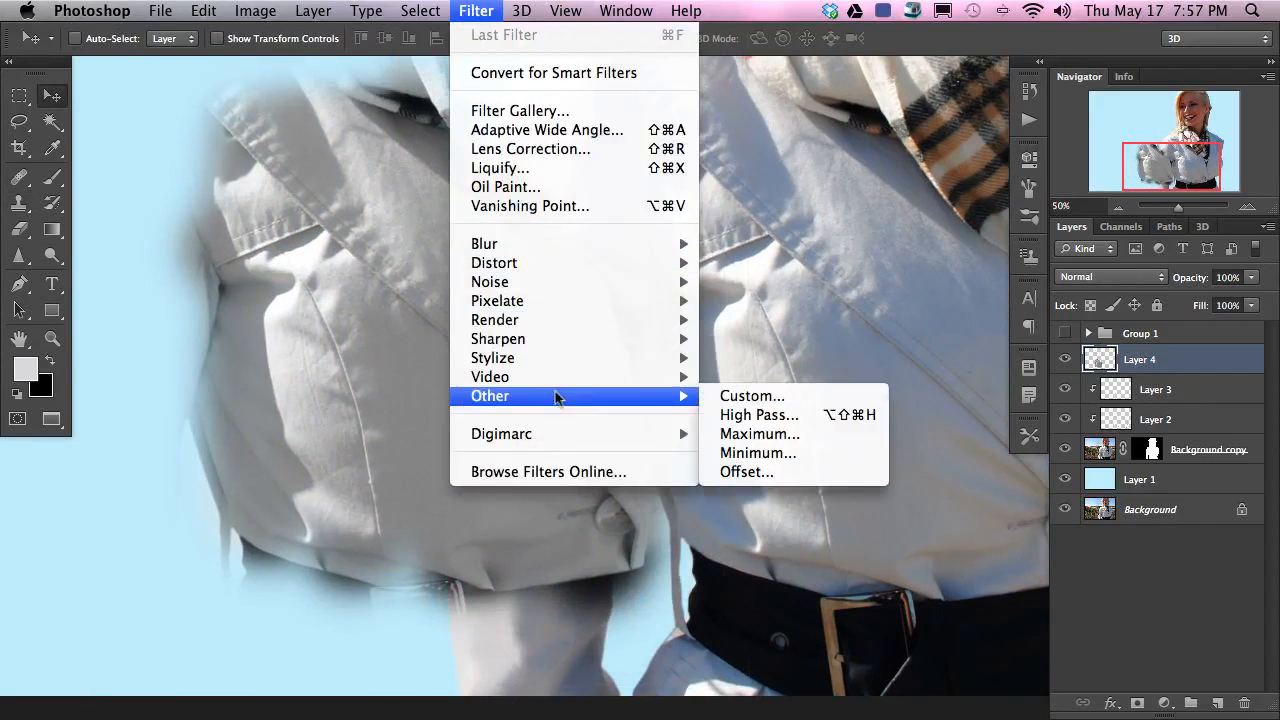
pyautogui.click(790, 416)
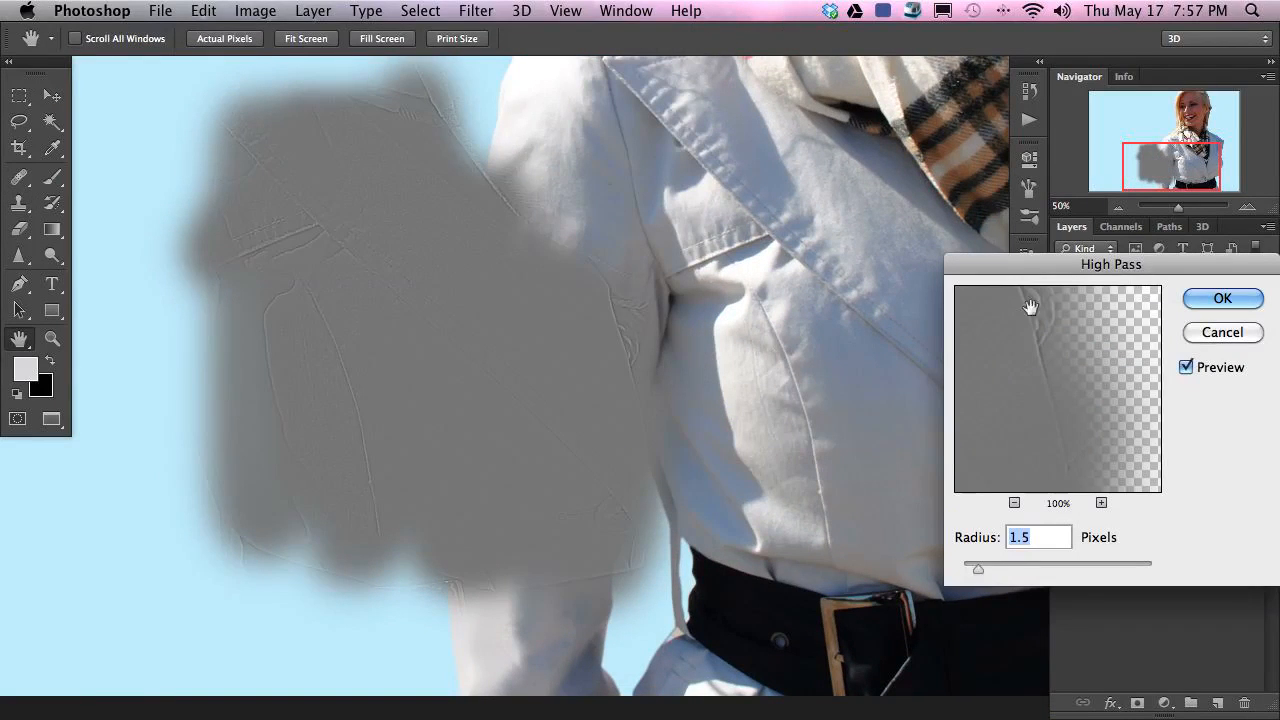
pyautogui.moveTo(1012, 264); pyautogui.dragTo(699, 225)
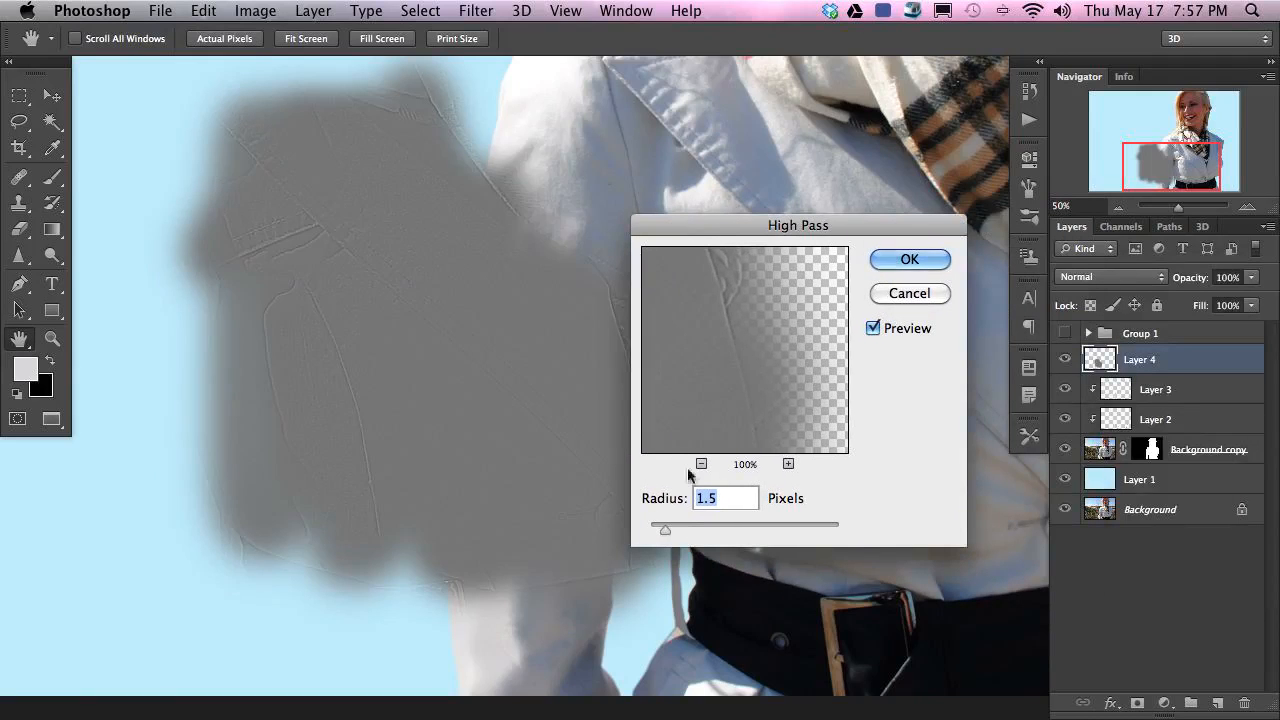
pyautogui.moveTo(673, 526)
pyautogui.mouseDown()
pyautogui.moveTo(786, 524)
pyautogui.moveTo(646, 530)
pyautogui.moveTo(681, 538)
pyautogui.mouseUp()
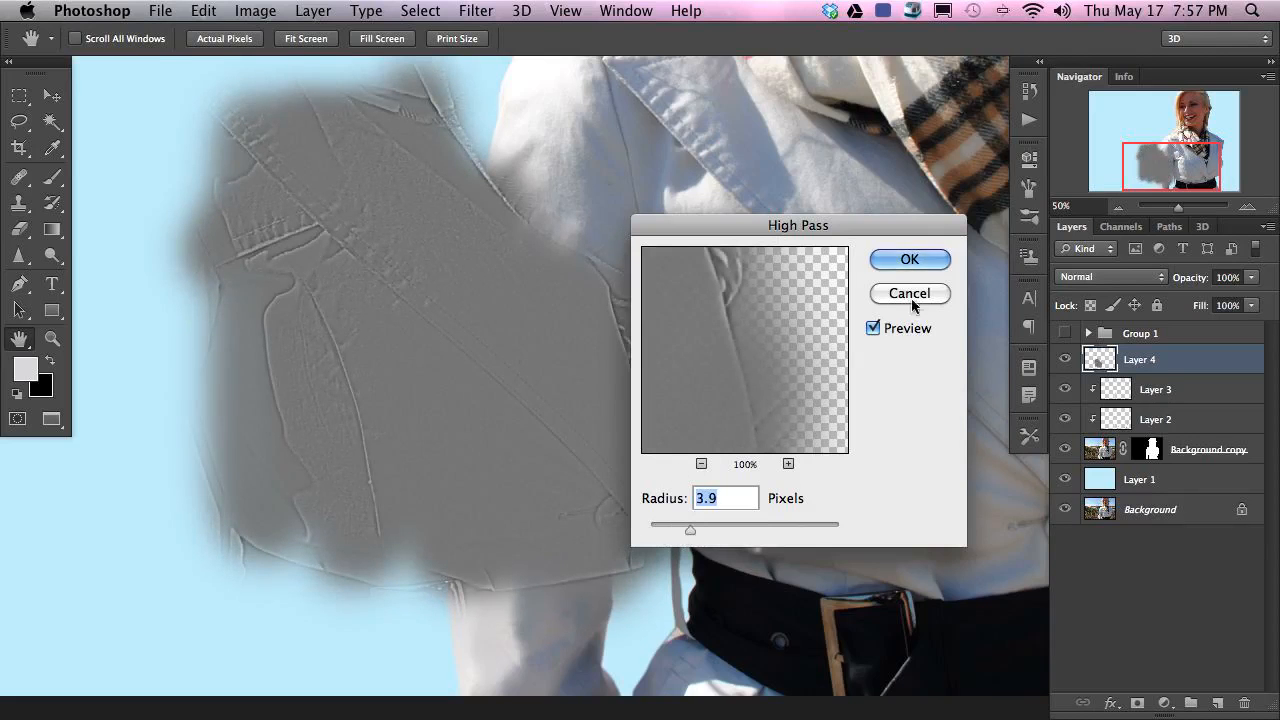
pyautogui.click(925, 259)
# - Set the high-pass patch's blending mode to Overlay and position it over the sleeve
pyautogui.moveTo(477, 400); pyautogui.dragTo(388, 436)
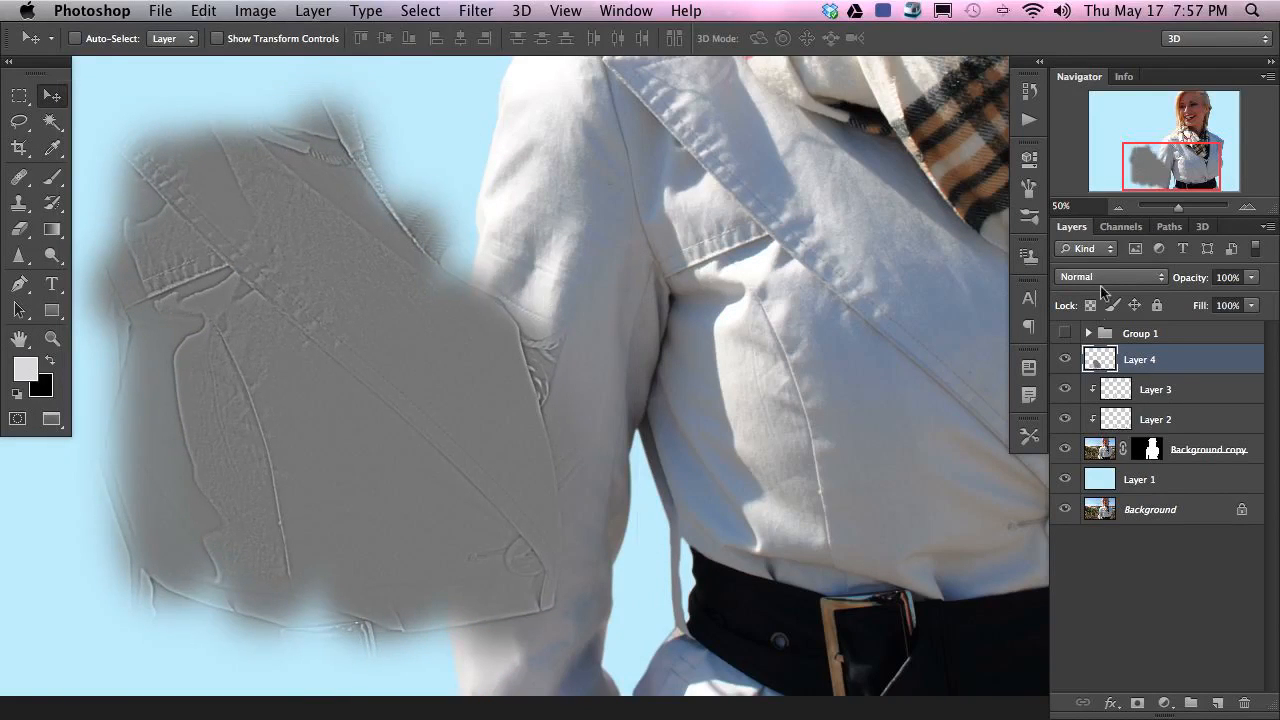
pyautogui.click(1086, 281)
pyautogui.click(1083, 469)
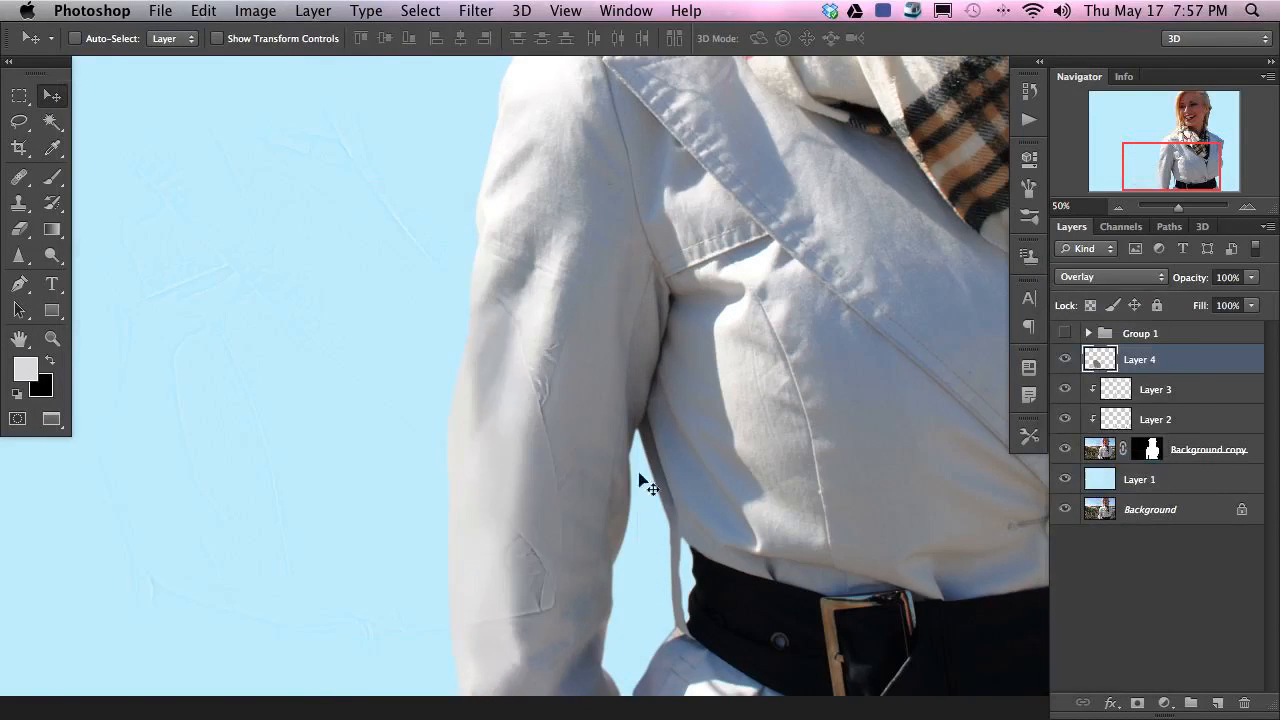
pyautogui.moveTo(320, 423); pyautogui.dragTo(610, 403)
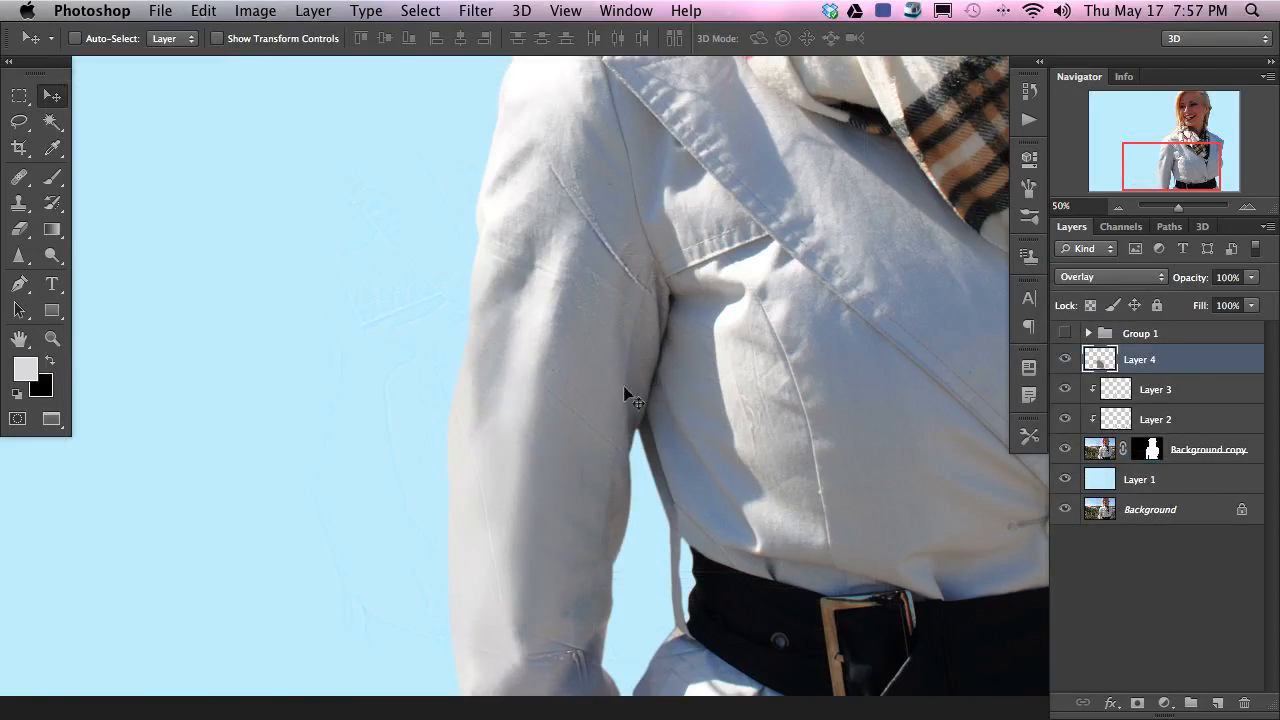
# - Try rotating and moving the overlaid texture patch to fit the sleeve, and delete its layer
pyautogui.press('super+t')
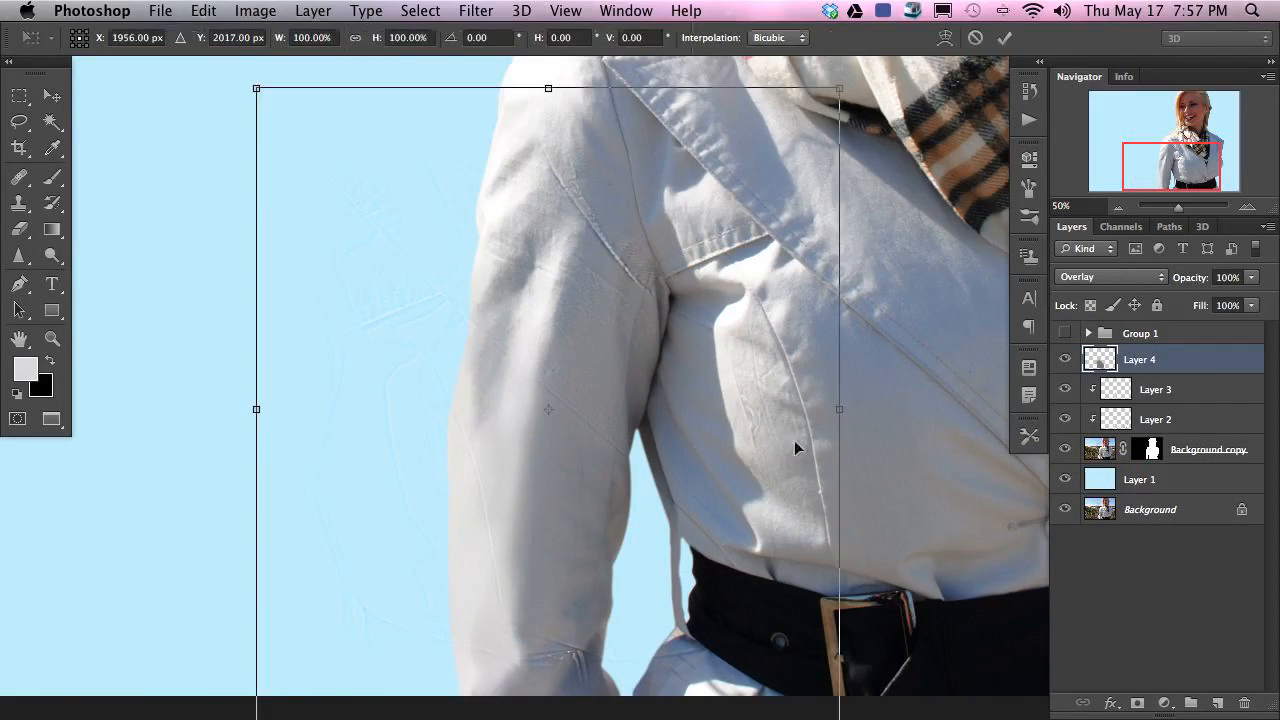
pyautogui.moveTo(863, 426); pyautogui.dragTo(645, 560)
pyautogui.moveTo(655, 446); pyautogui.dragTo(523, 308)
pyautogui.press('Return')
pyautogui.press('Delete')
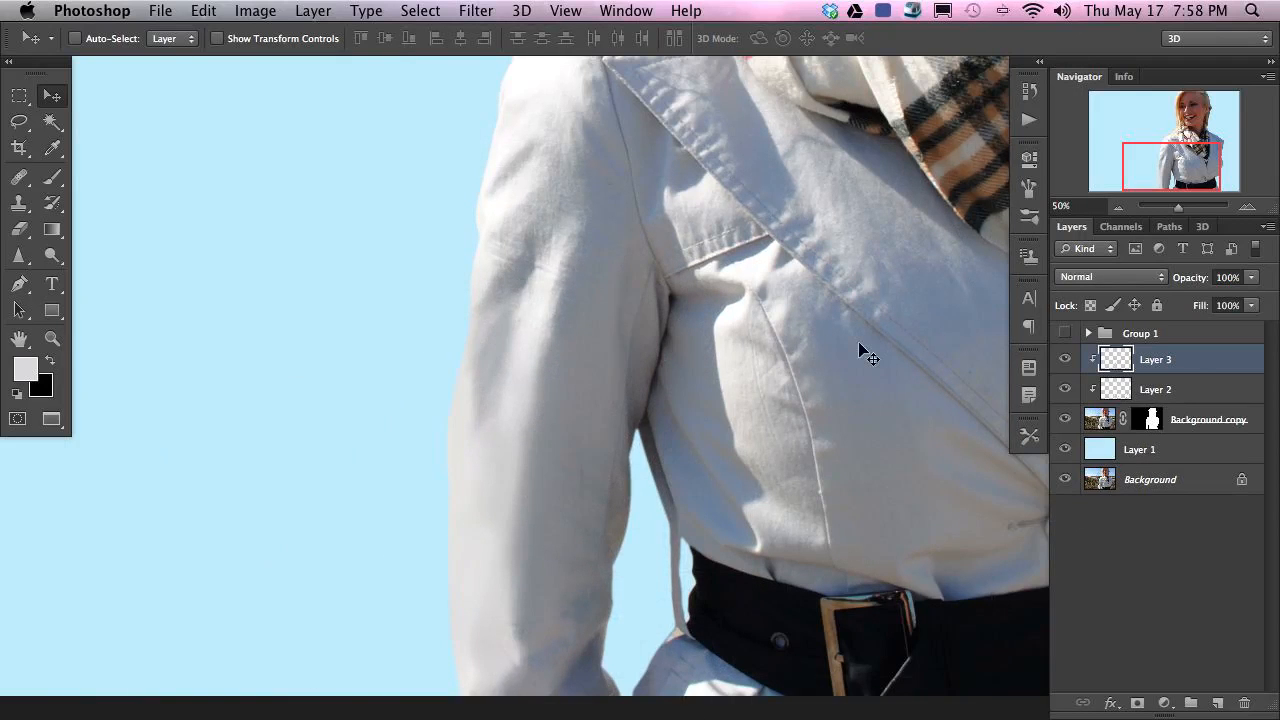
# - On a new layer above Layer 3, select a rectangle over the sleeve and chest and fill it with 50% Gray
pyautogui.press('m')
pyautogui.press('super+z')
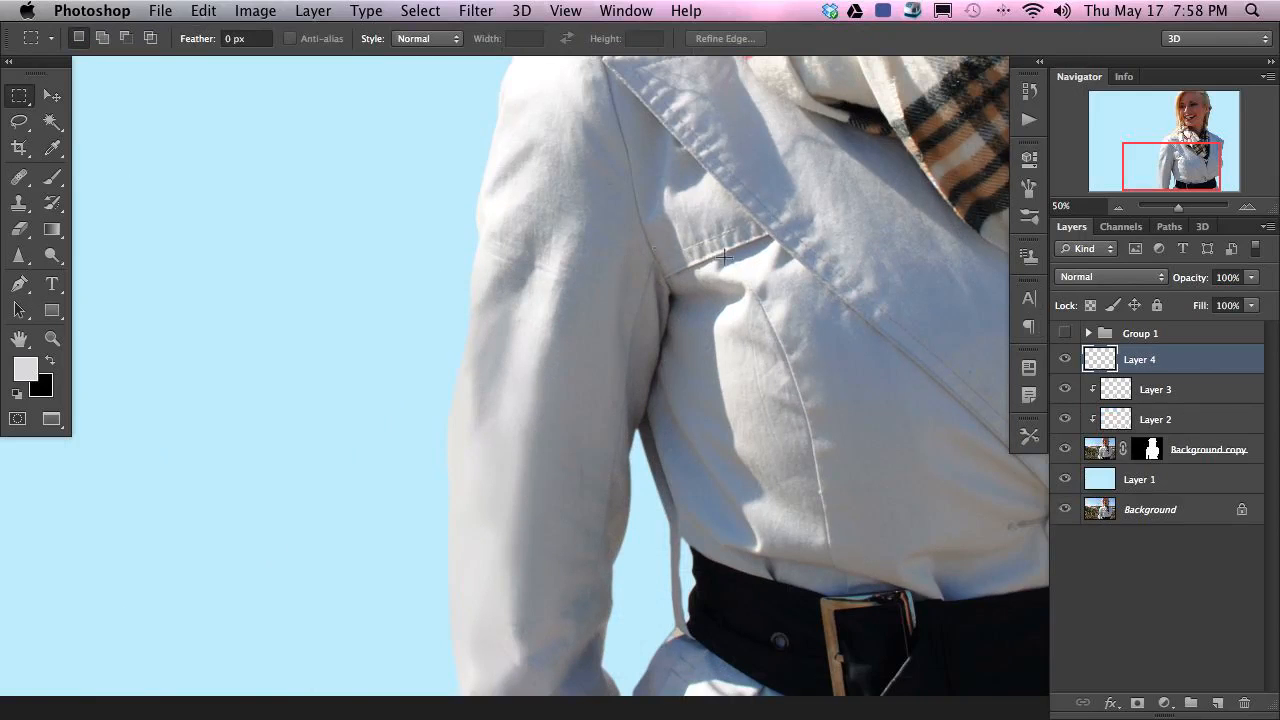
pyautogui.moveTo(780, 395); pyautogui.dragTo(543, 389)
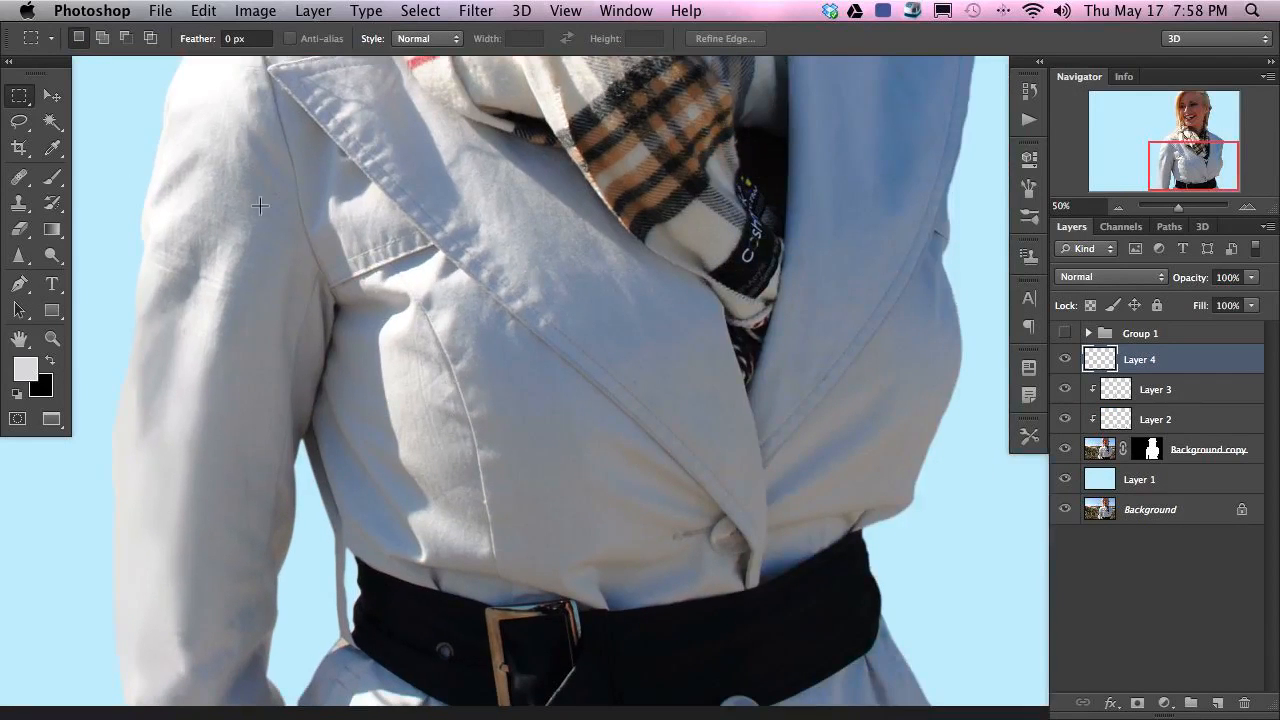
pyautogui.moveTo(306, 200); pyautogui.dragTo(568, 362)
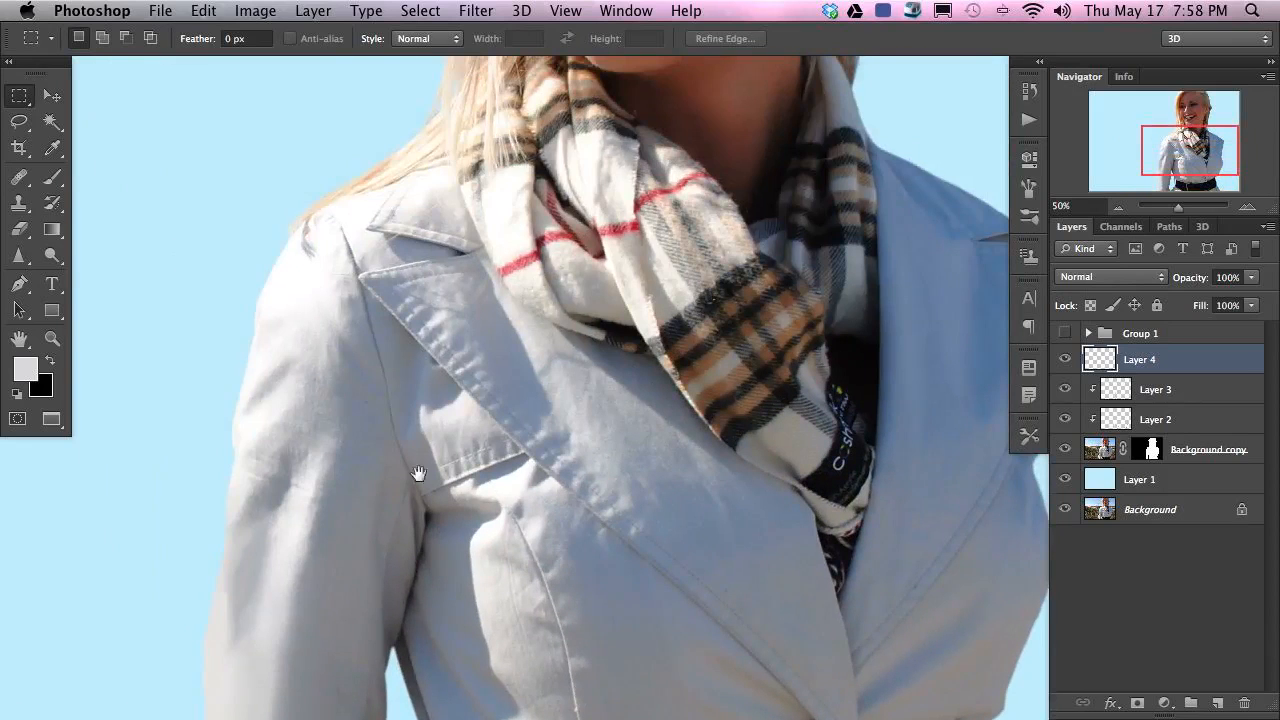
pyautogui.moveTo(740, 581); pyautogui.dragTo(540, 391)
pyautogui.moveTo(363, 482); pyautogui.dragTo(585, 471)
pyautogui.moveTo(193, 191); pyautogui.dragTo(706, 657)
pyautogui.hotkey('shift', 'F5')
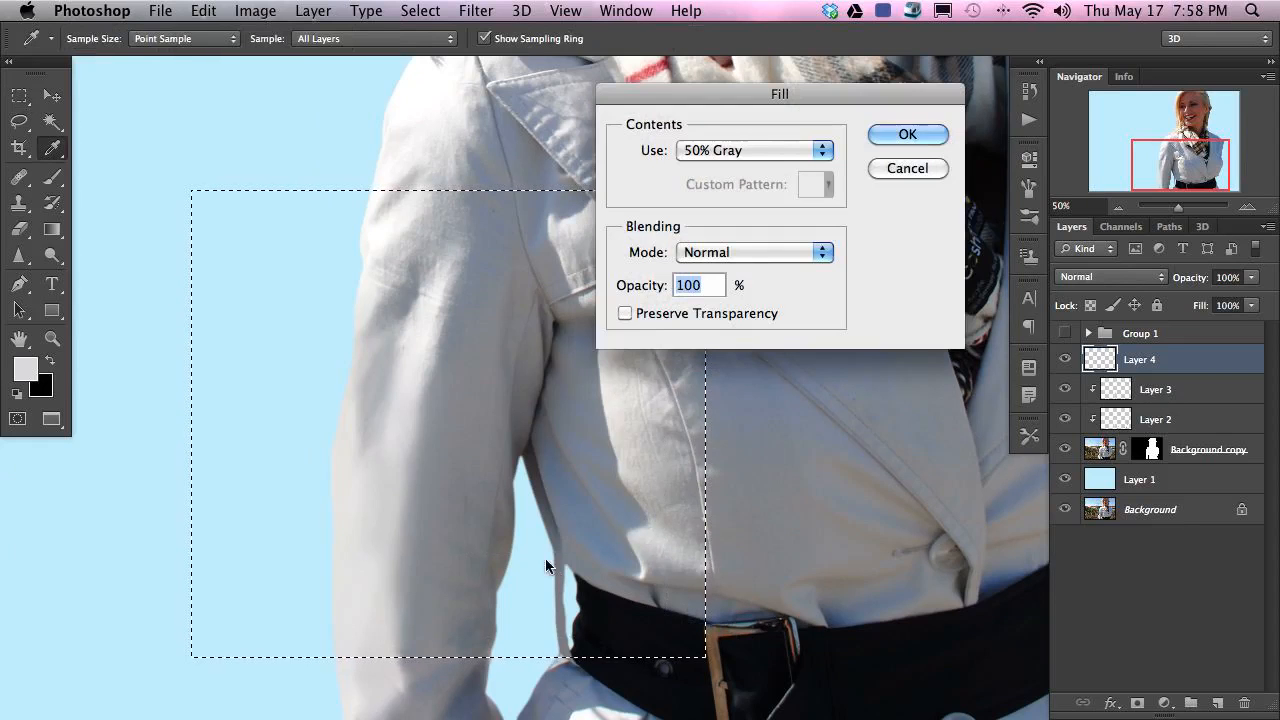
pyautogui.press('Return')
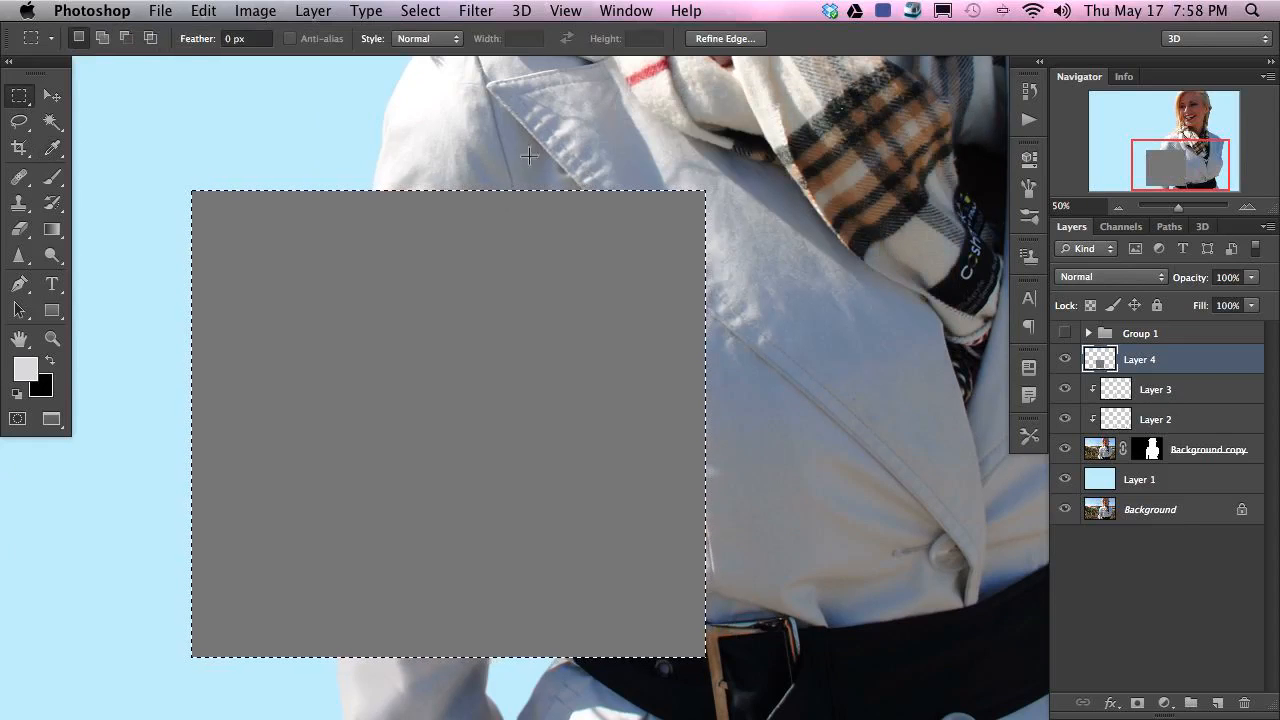
# - Add noise to the gray rectangle and set its layer's blending mode to Soft Light
pyautogui.click(476, 11)
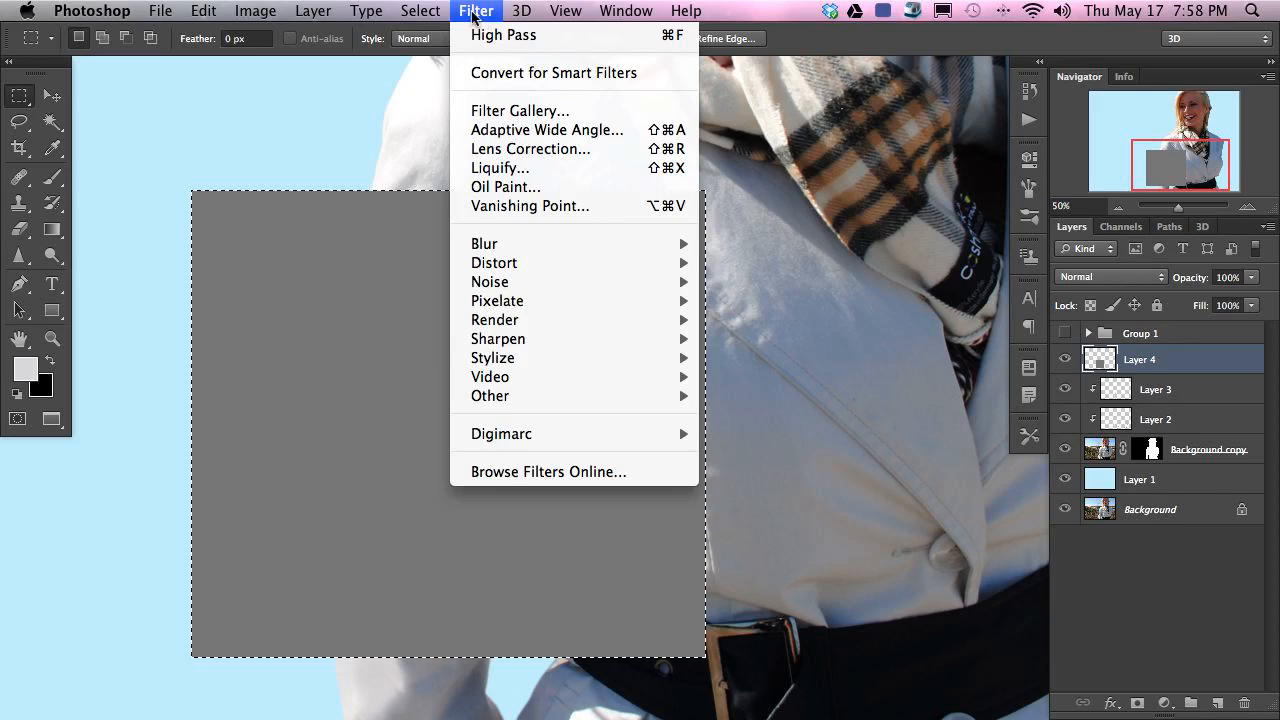
pyautogui.moveTo(528, 284)
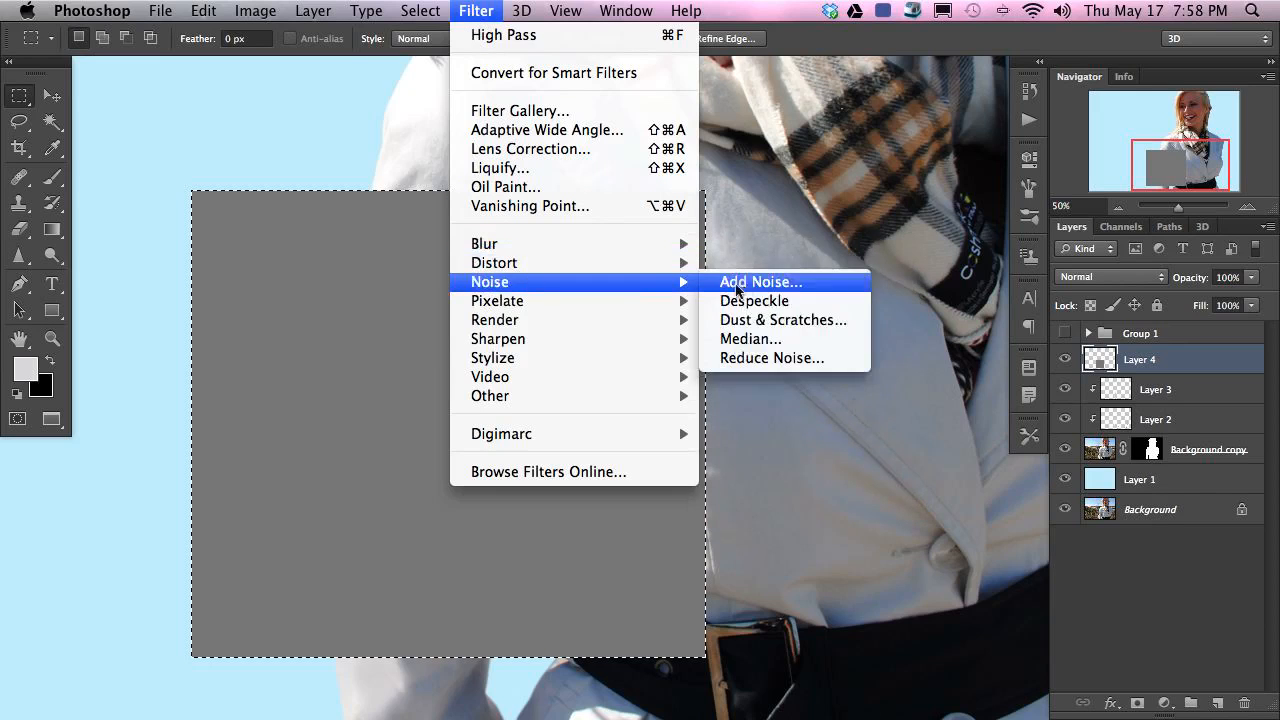
pyautogui.click(727, 285)
pyautogui.moveTo(409, 512); pyautogui.dragTo(436, 514)
pyautogui.click(640, 250)
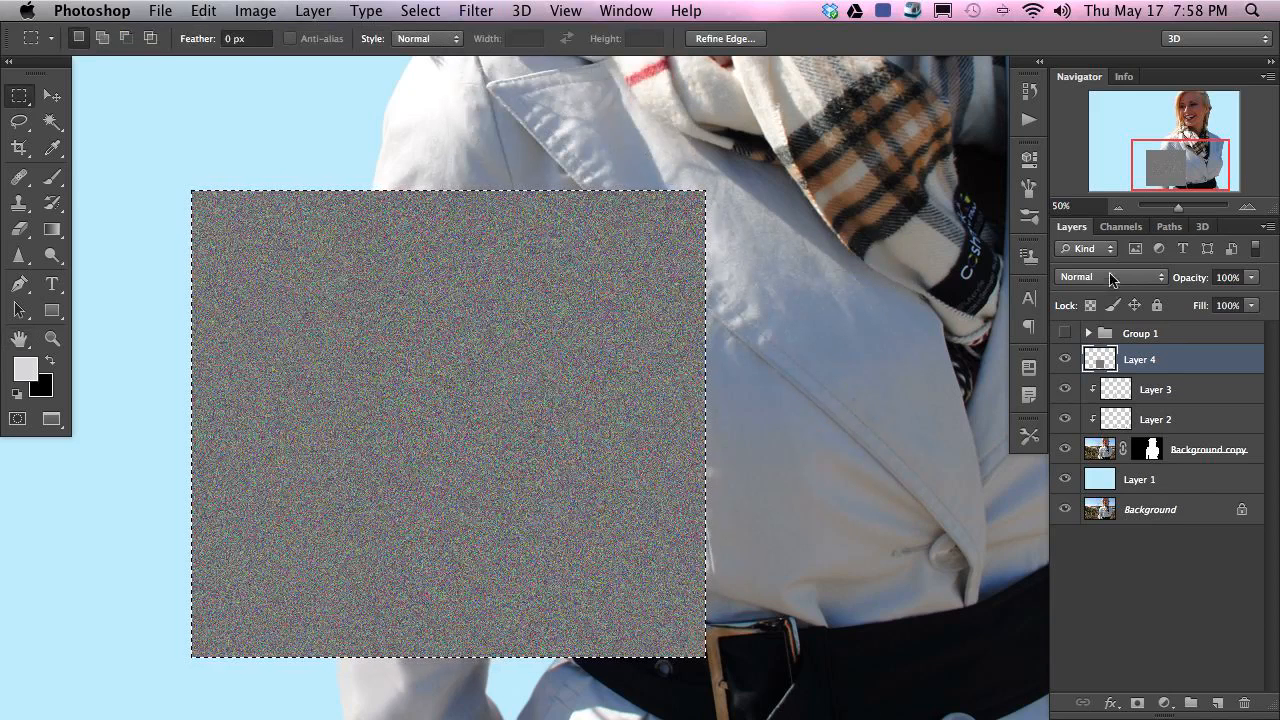
pyautogui.click(1106, 277)
pyautogui.click(1100, 486)
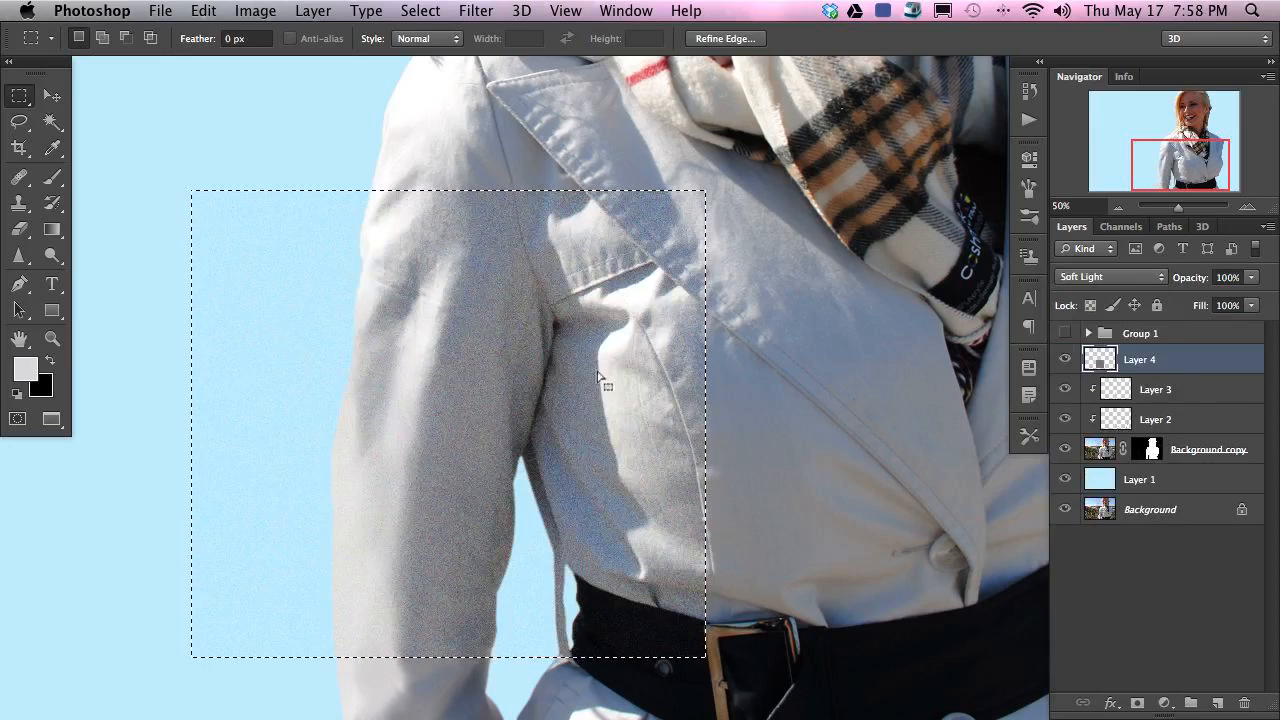
# - Deselect the rectangle and move the noise texture down to cover the lower sleeve and jacket front
pyautogui.moveTo(594, 407); pyautogui.dragTo(560, 603)
pyautogui.press('super+d')
pyautogui.press('v')
pyautogui.moveTo(553, 605); pyautogui.dragTo(542, 483)
pyautogui.moveTo(558, 470)
pyautogui.mouseDown()
pyautogui.moveTo(551, 488)
pyautogui.moveTo(551, 451)
pyautogui.mouseUp()
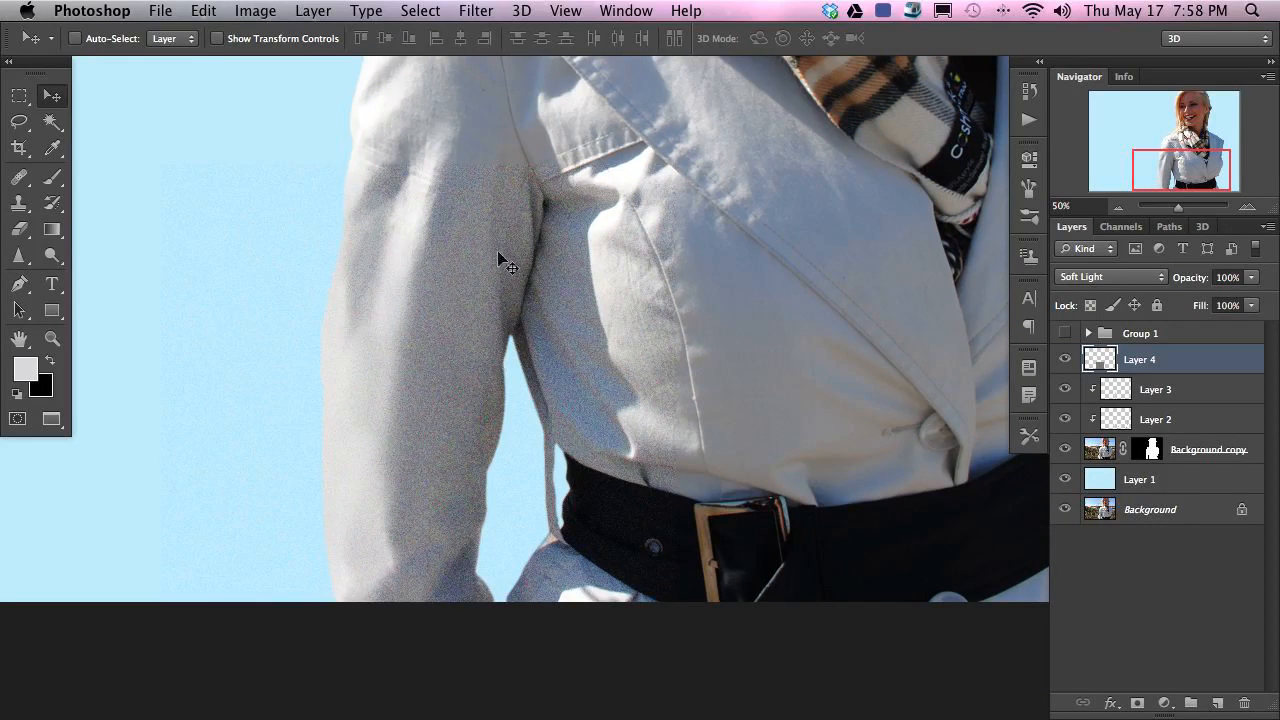
# - Reduce the noise layer's saturation to -70 with Hue/Saturation
pyautogui.press('i')
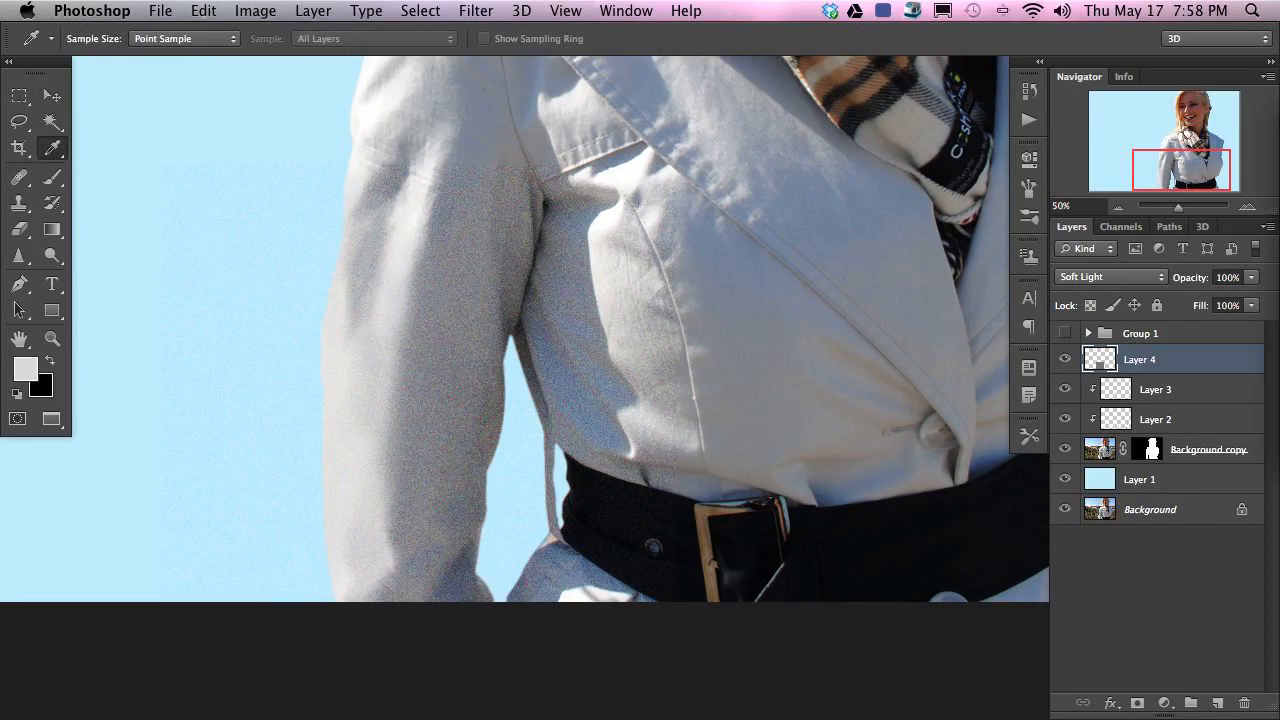
pyautogui.press('super+u')
pyautogui.moveTo(736, 322); pyautogui.dragTo(713, 325)
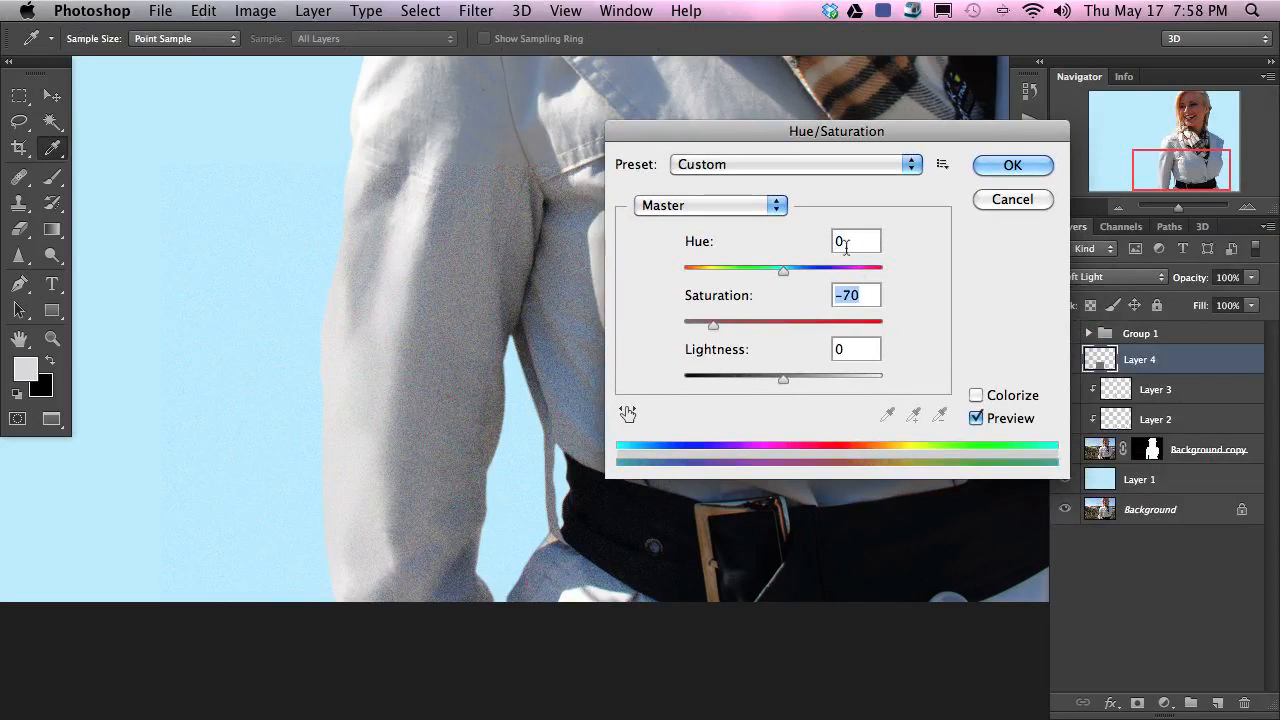
pyautogui.click(1012, 165)
pyautogui.press('v')
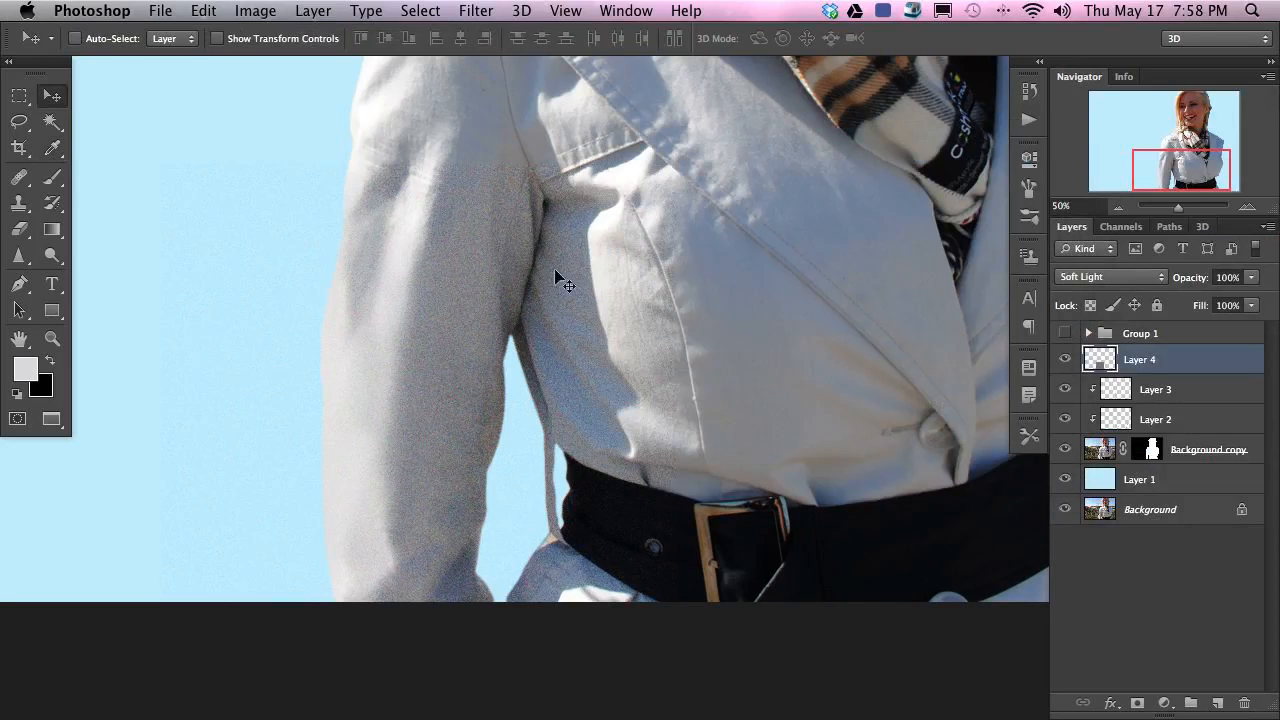
# - Apply the Emboss filter to the noise layer with a 135° angle, 1 pixel height and 100% amount
pyautogui.click(477, 12)
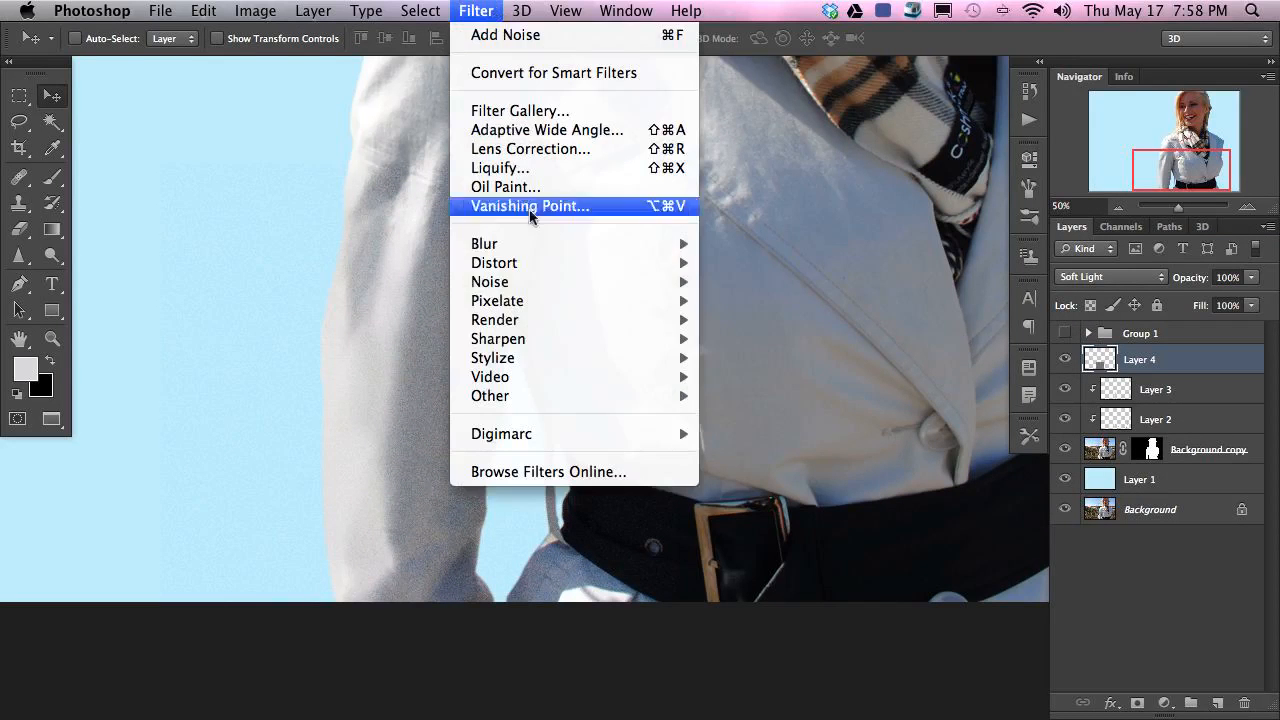
pyautogui.moveTo(557, 360)
pyautogui.click(760, 377)
pyautogui.moveTo(658, 134); pyautogui.dragTo(791, 119)
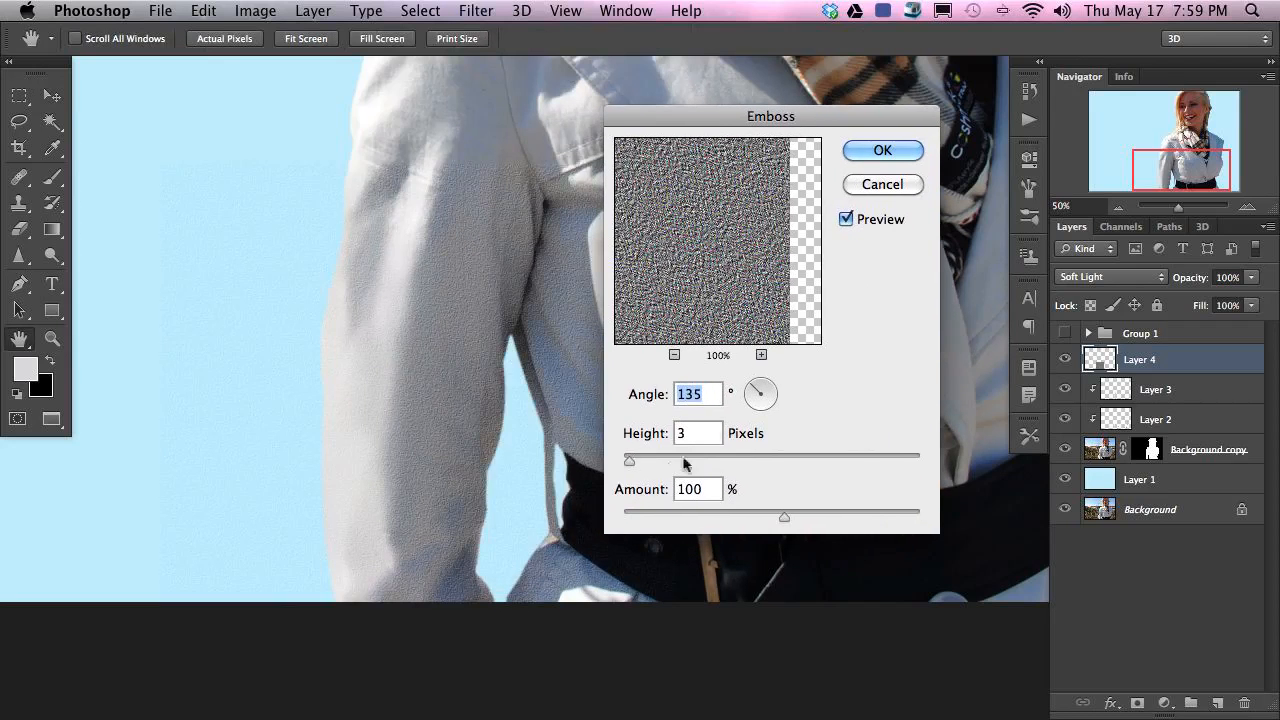
pyautogui.moveTo(631, 457); pyautogui.dragTo(624, 458)
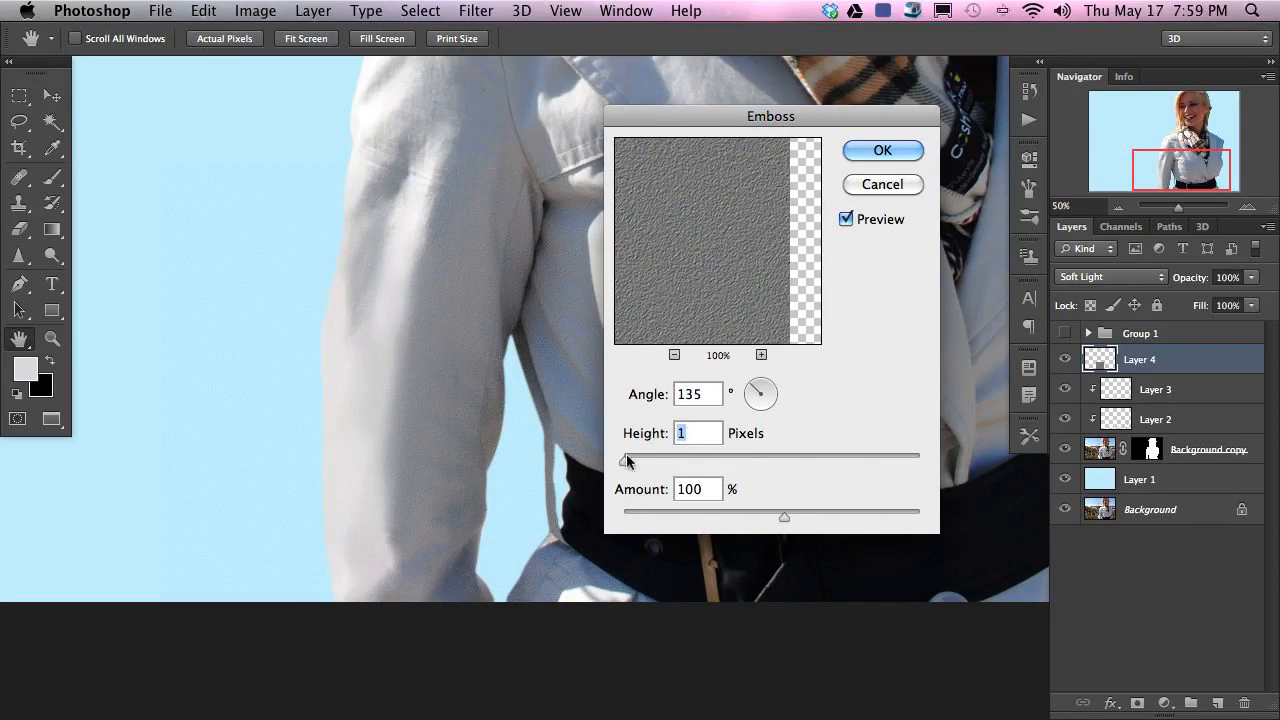
pyautogui.click(882, 150)
pyautogui.press('v')
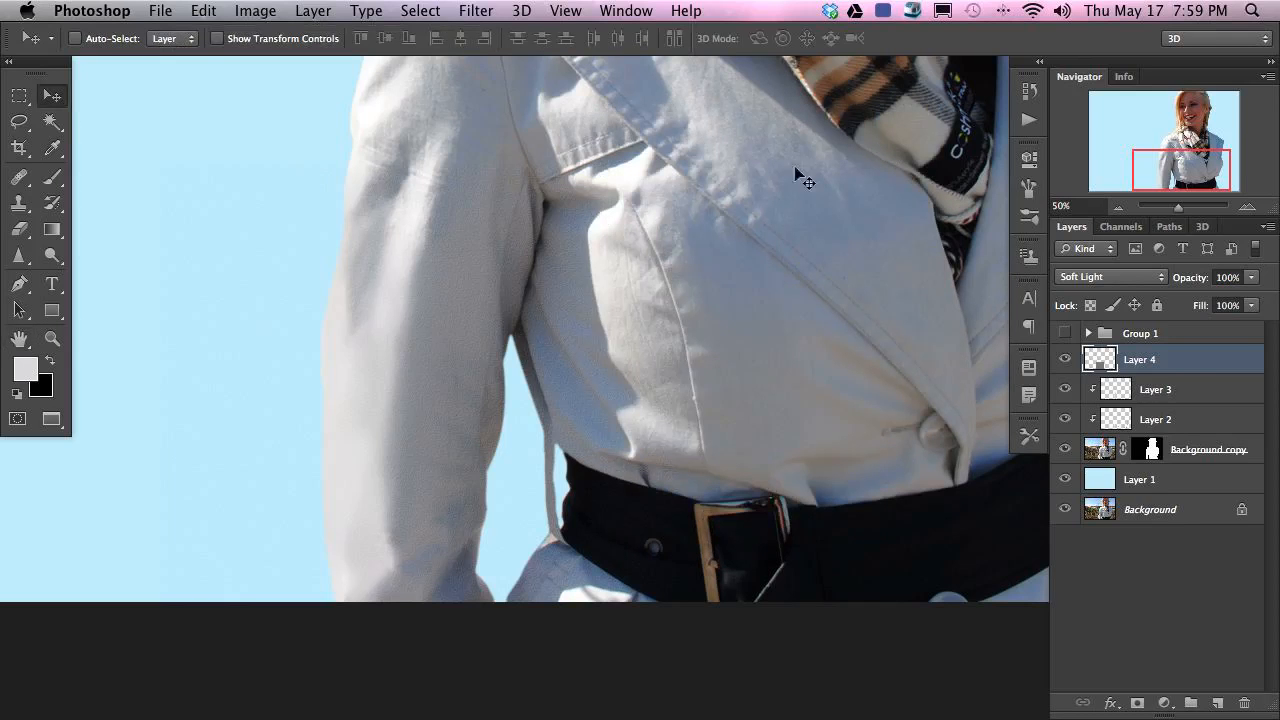
# - Clip Layer 4 to the layers below and toggle its visibility to compare the jacket with and without the texture
pyautogui.keyDown('alt'); pyautogui.click(1088, 372); pyautogui.keyUp('alt')
pyautogui.click(1063, 360)
pyautogui.click(1063, 360)
pyautogui.click(1063, 360)
pyautogui.click(1063, 360)
pyautogui.click(1063, 360)
pyautogui.click(1063, 361)
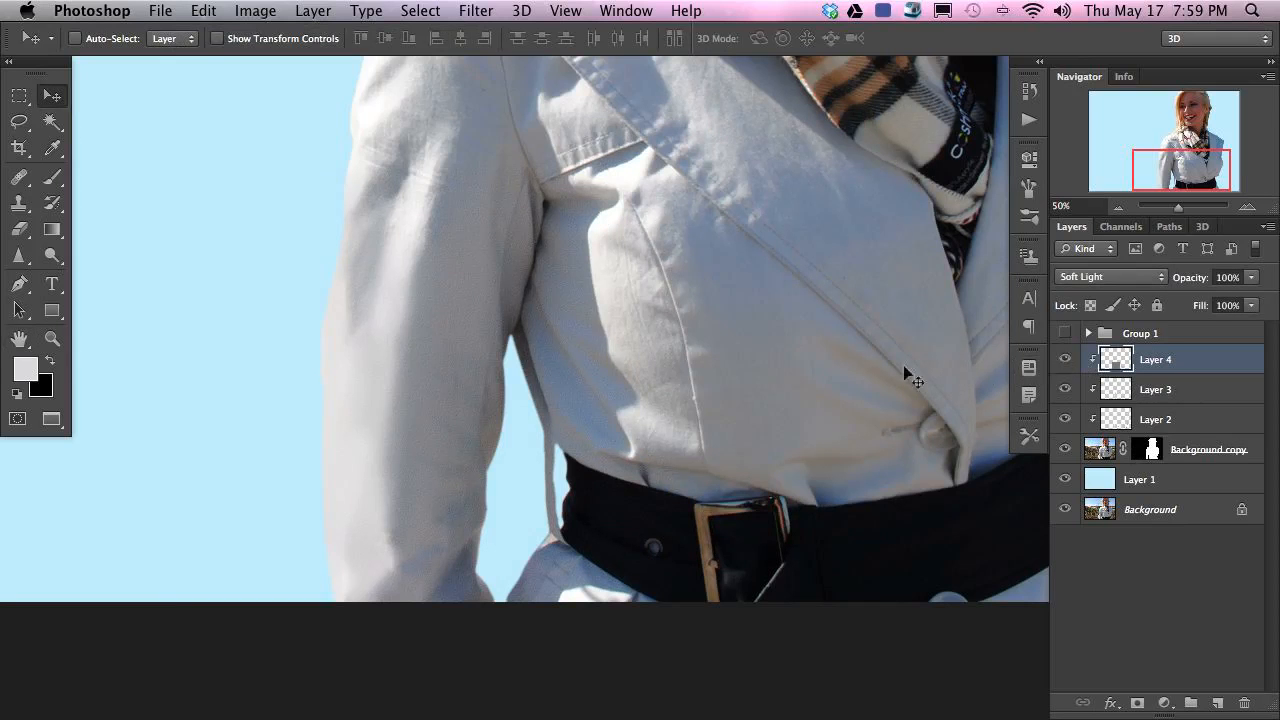
# - Adjust the clipped noise texture over the sleeve and jacket front with Free Transform
pyautogui.press('super+t')
pyautogui.moveTo(663, 163); pyautogui.dragTo(735, 197)
pyautogui.press('Return')
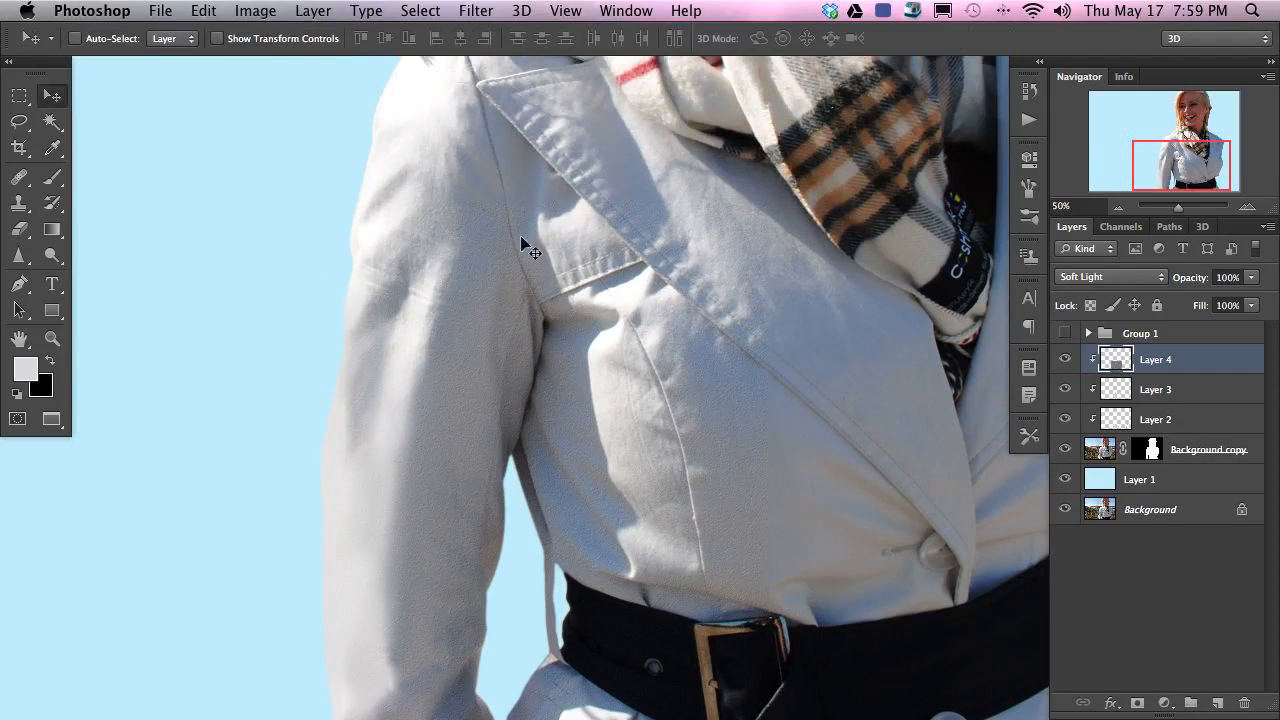
# - Lower the opacity of Layer 4, the fabric noise texture on the jacket, to 72%
pyautogui.moveTo(673, 447); pyautogui.dragTo(701, 365)
pyautogui.moveTo(613, 428)
pyautogui.mouseDown()
pyautogui.moveTo(607, 442)
pyautogui.moveTo(599, 432)
pyautogui.mouseUp()
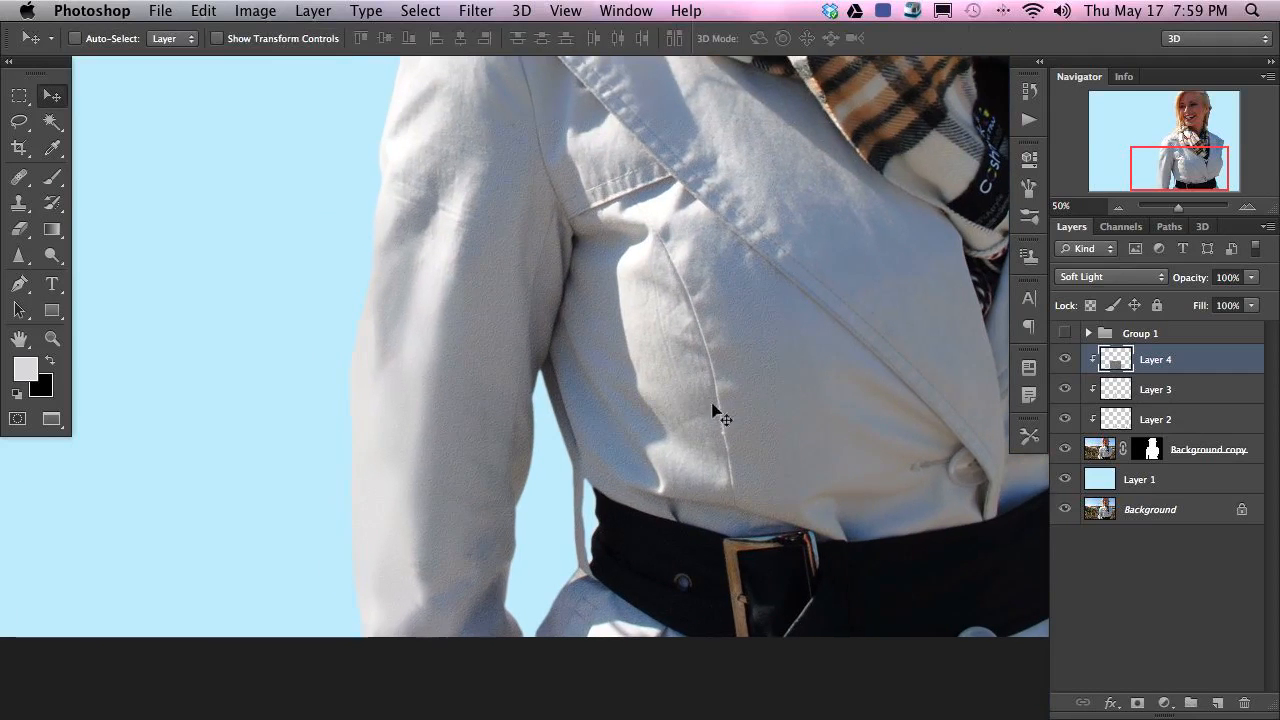
pyautogui.moveTo(1200, 283); pyautogui.dragTo(1177, 283)
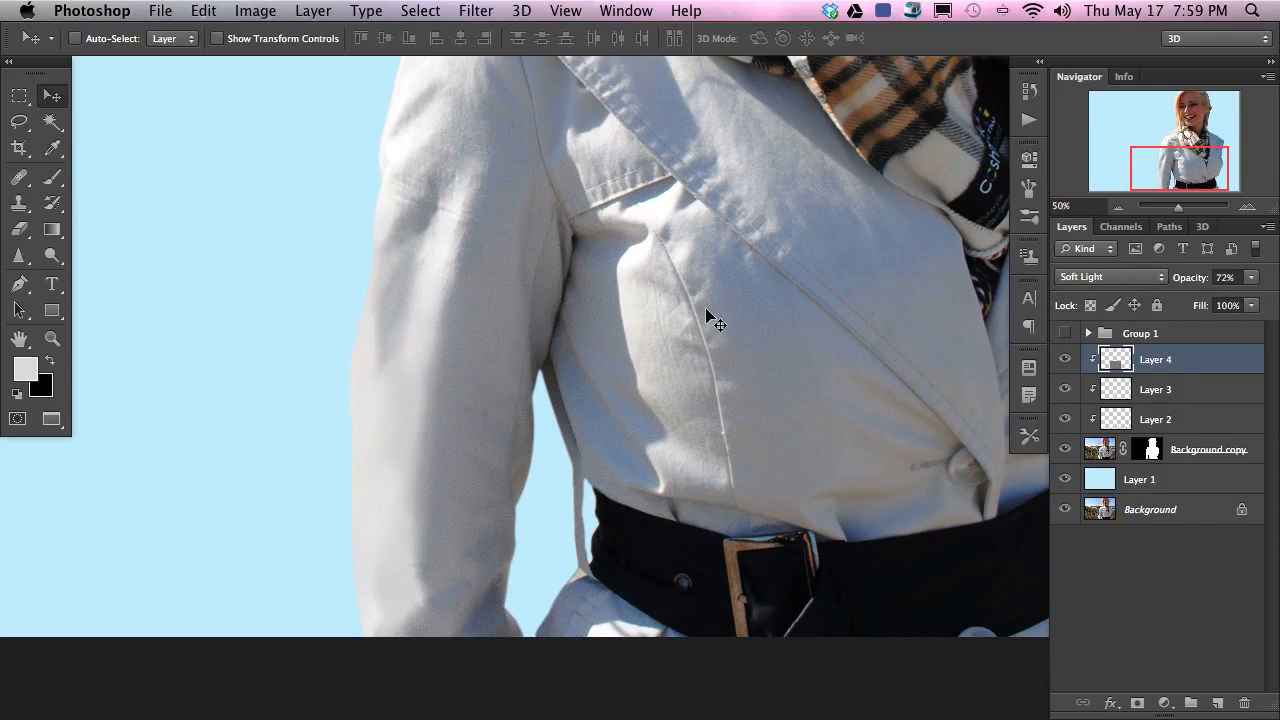
# - Add a black mask to Layer 4 and paint white at 20% flow to reveal the texture on the retouched sleeve
pyautogui.press('super+shift+m')
pyautogui.press('b')
pyautogui.moveTo(443, 436)
pyautogui.mouseDown()
pyautogui.moveTo(486, 430)
pyautogui.moveTo(457, 655)
pyautogui.moveTo(391, 424)
pyautogui.moveTo(421, 595)
pyautogui.moveTo(397, 596)
pyautogui.moveTo(397, 346)
pyautogui.moveTo(369, 357)
pyautogui.moveTo(414, 443)
pyautogui.moveTo(404, 322)
pyautogui.mouseUp()
pyautogui.hotkey('shift', '2')
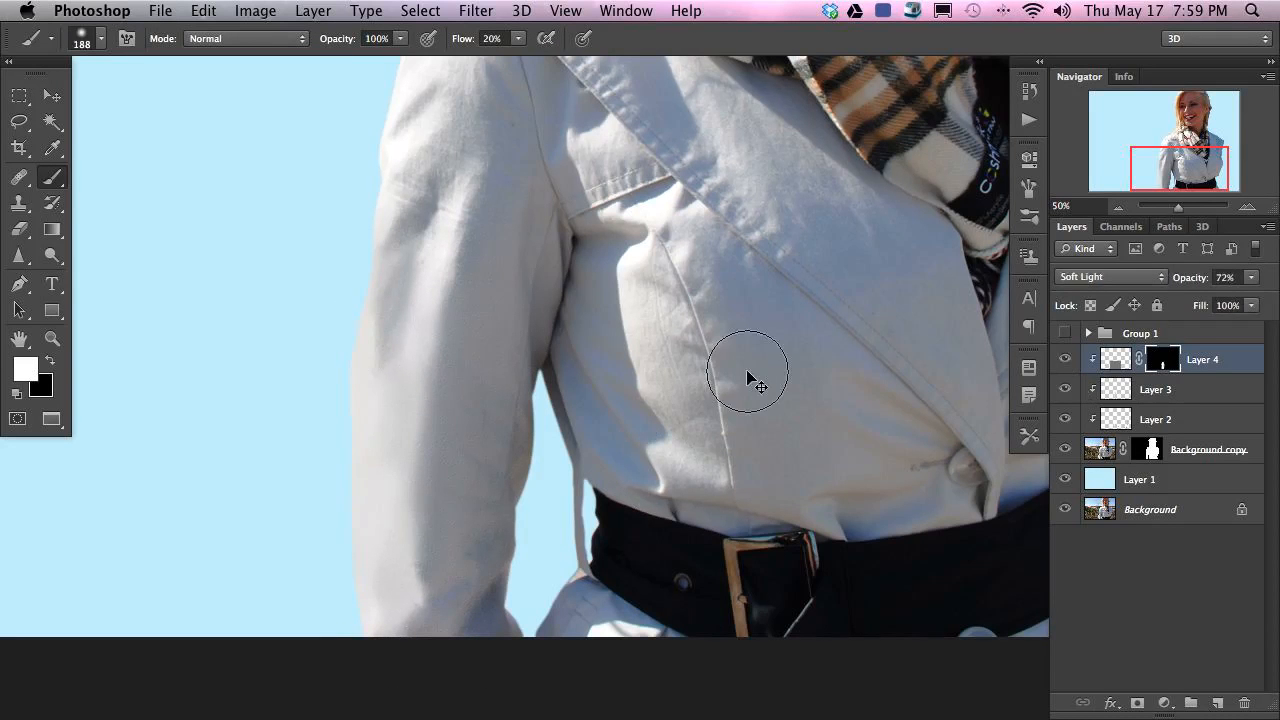
# - Soften the noise texture on Layer 4 with a Gaussian Blur of 1.0 pixel radius
pyautogui.press('super+equal')
pyautogui.press('super+equal')
pyautogui.press('super+equal')
pyautogui.moveTo(520, 526); pyautogui.dragTo(952, 456)
pyautogui.click(1120, 362)
pyautogui.press('super+alt+f')
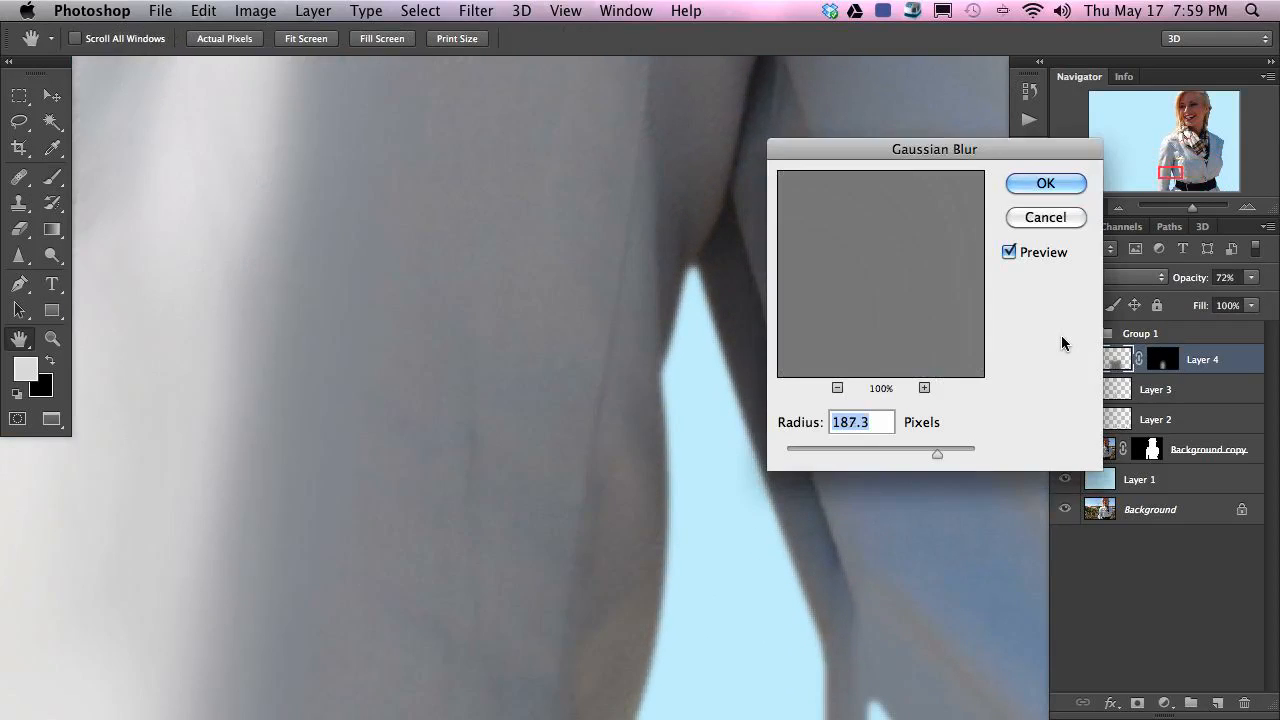
pyautogui.moveTo(937, 453); pyautogui.dragTo(799, 451)
pyautogui.press('Down')
pyautogui.press('Down')
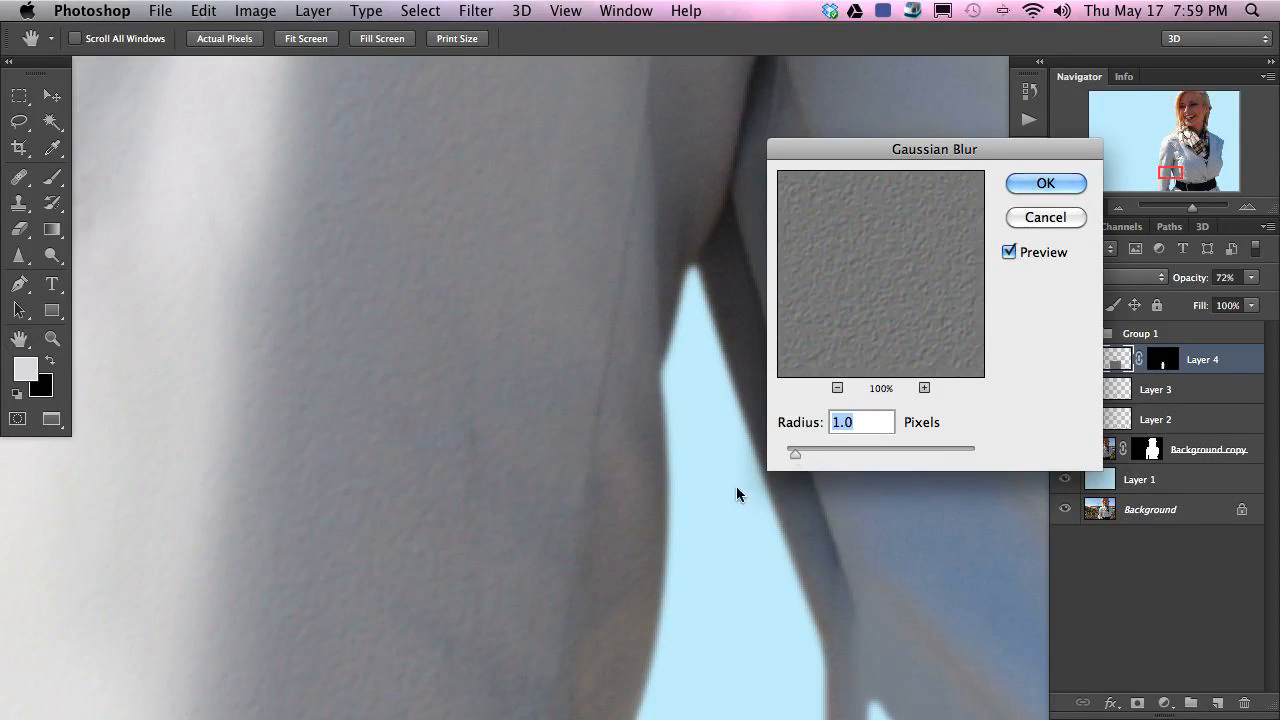
pyautogui.press('Return')
# - Reduce the opacity of Layer 4 to 60%
pyautogui.press('b')
pyautogui.hscroll(2, 523, 463)
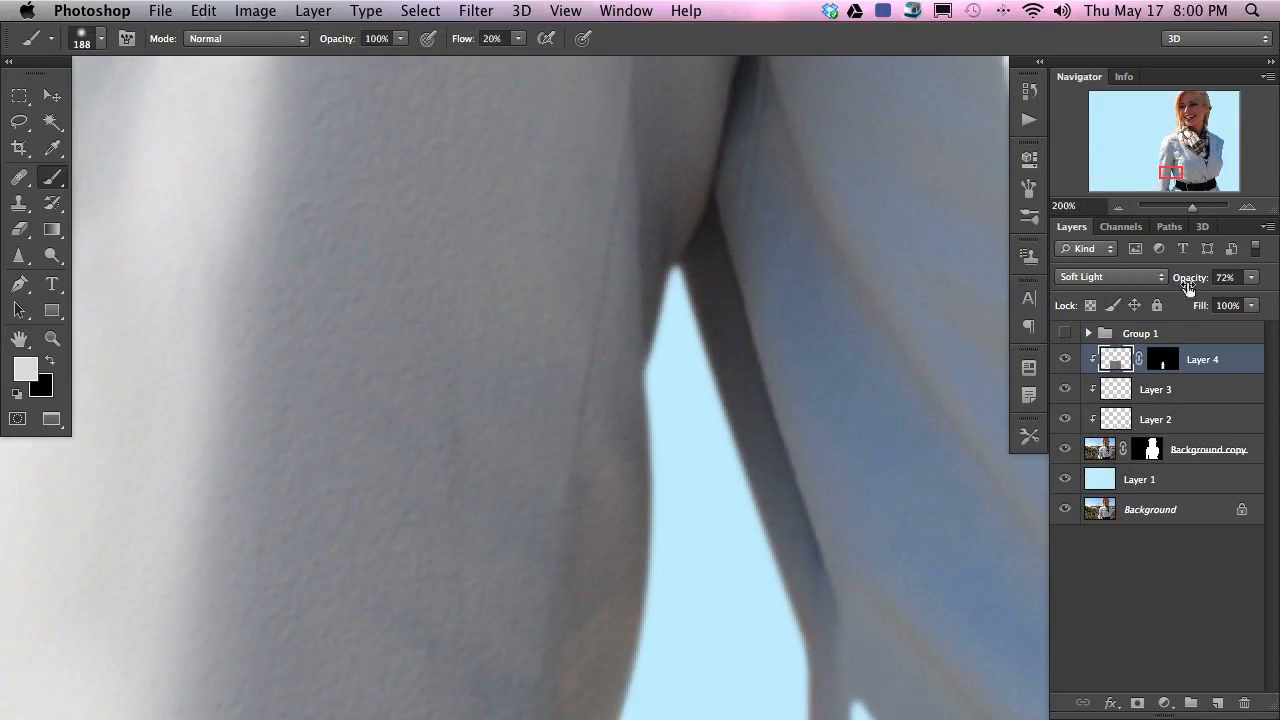
pyautogui.moveTo(1194, 282); pyautogui.dragTo(1190, 285)
# - Hide Layers 2, 3 and 4 and show them again one by one to compare the sleeve before and after retouching
pyautogui.click(1066, 419)
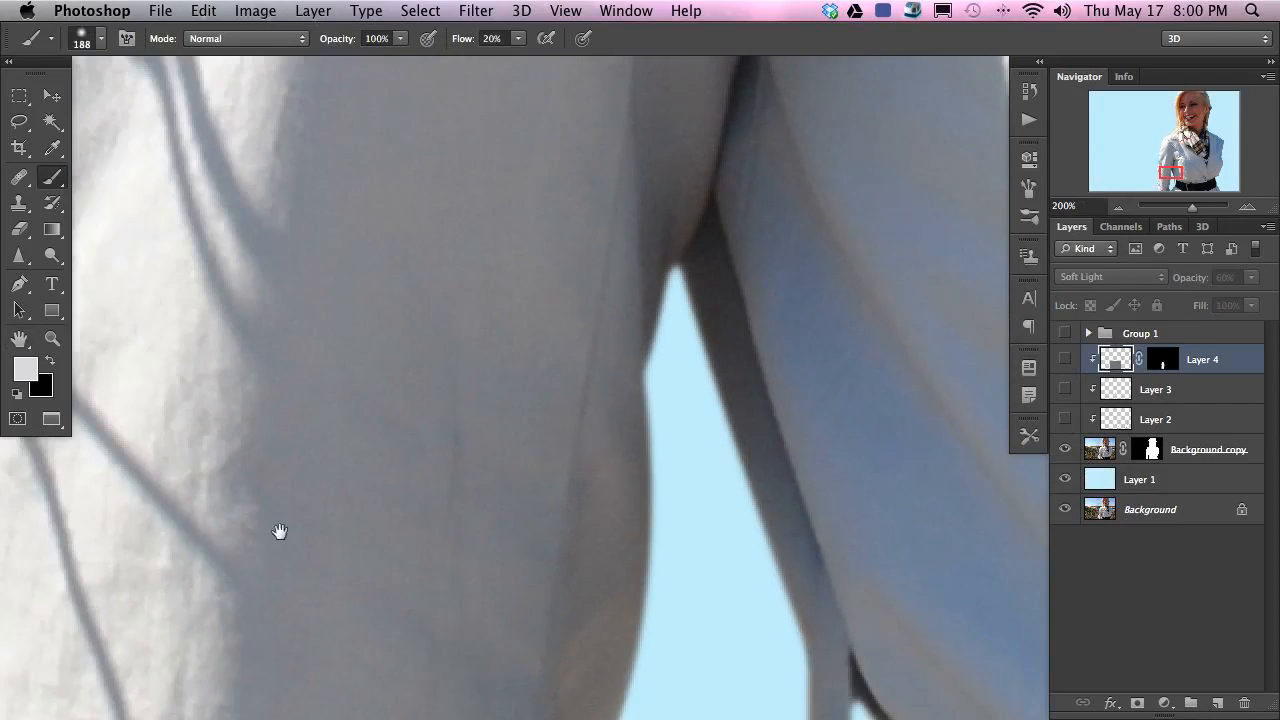
pyautogui.moveTo(278, 523); pyautogui.dragTo(594, 483)
pyautogui.click(314, 266)
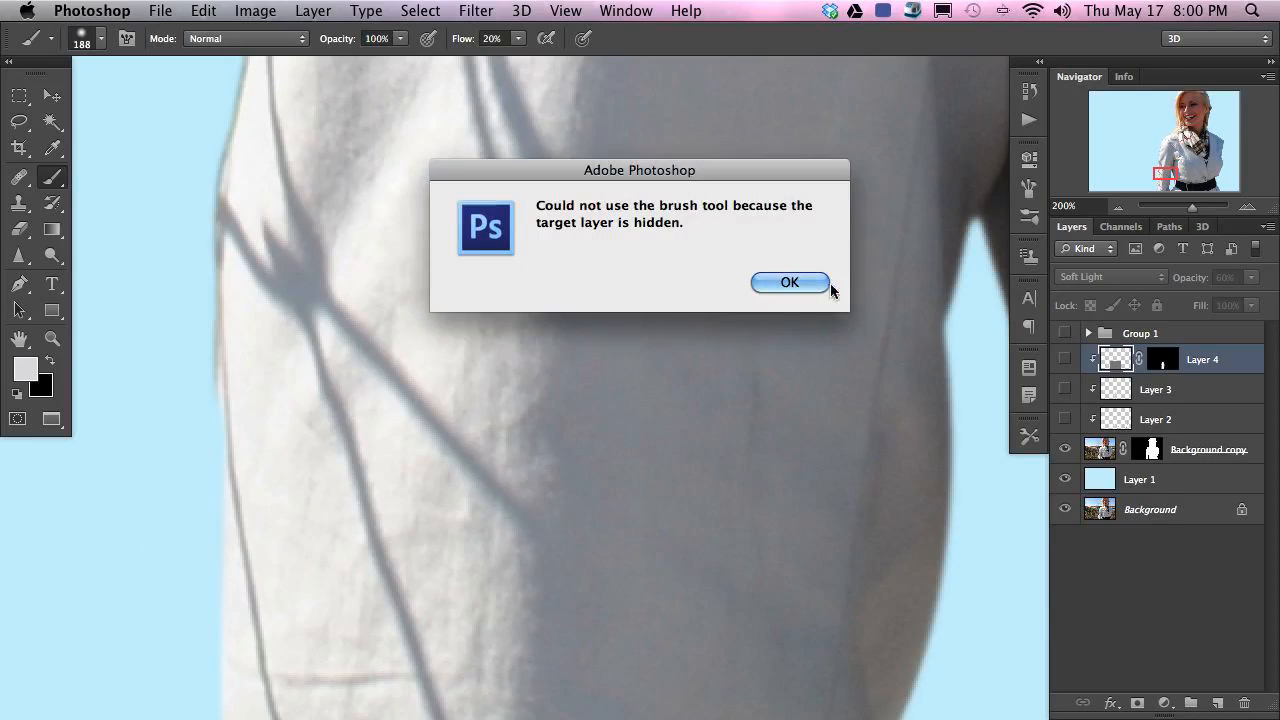
pyautogui.click(784, 282)
pyautogui.click(1065, 419)
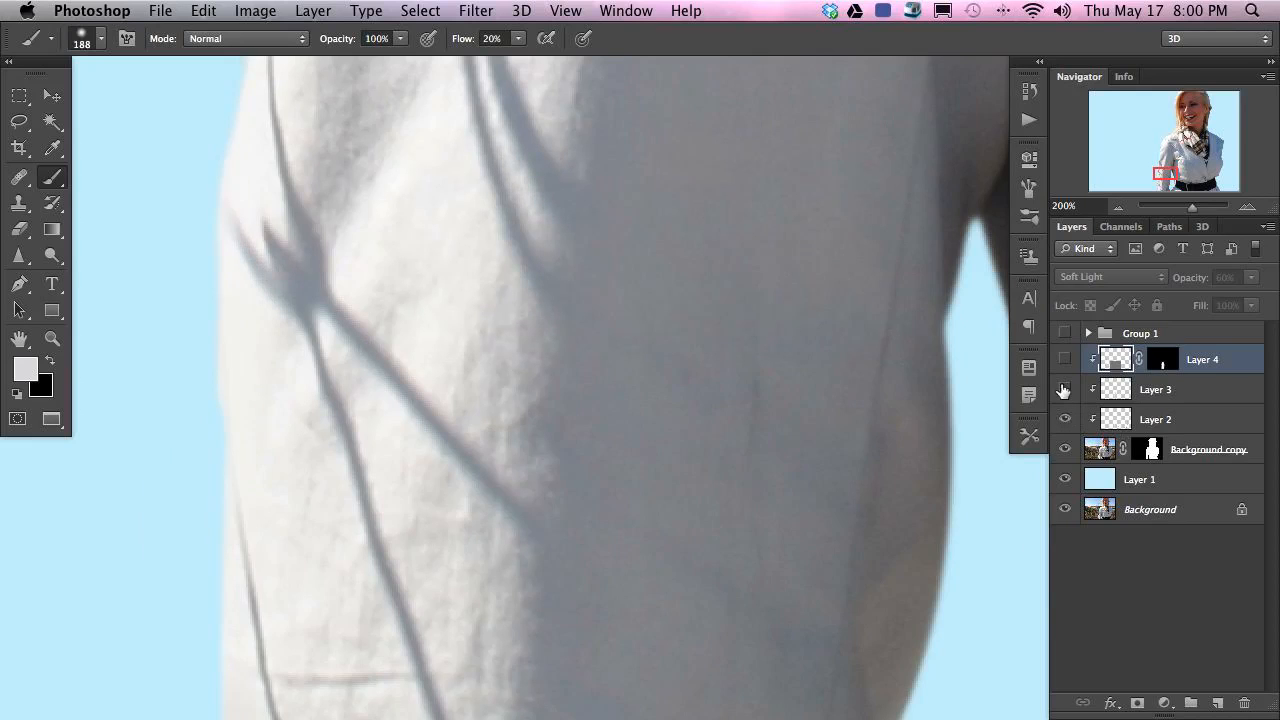
pyautogui.click(1064, 390)
pyautogui.click(1064, 390)
pyautogui.click(1064, 390)
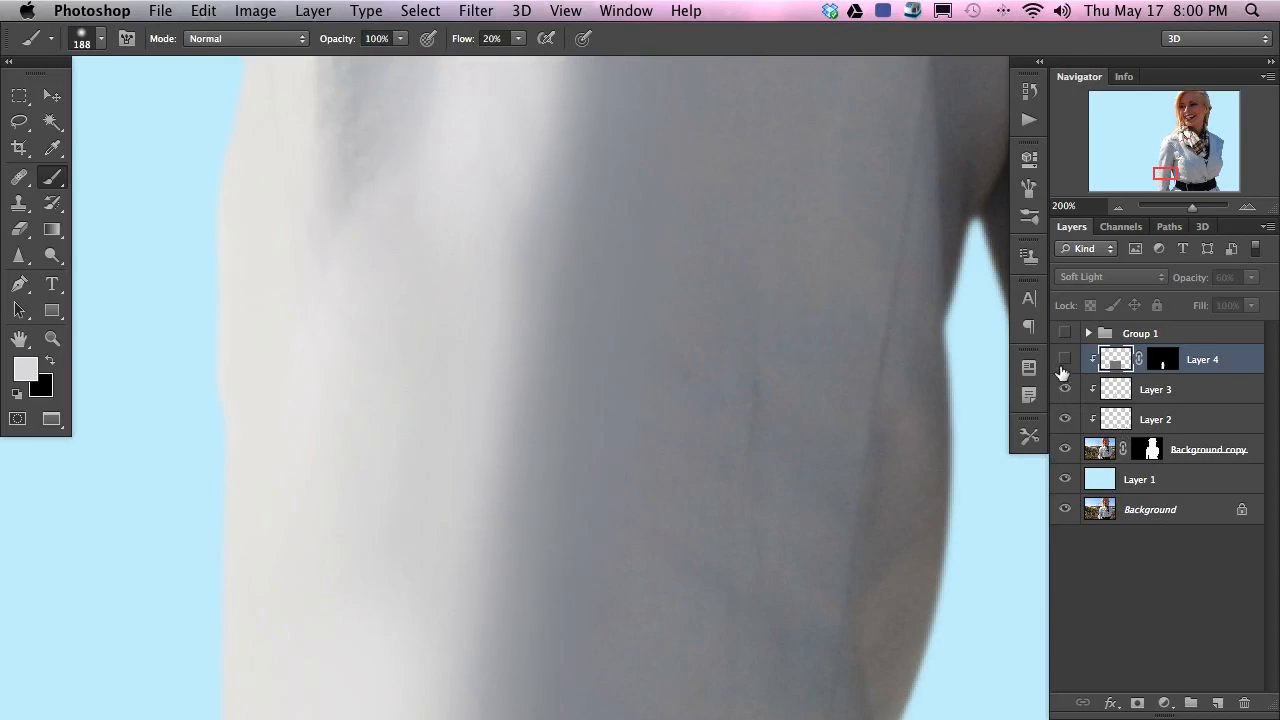
pyautogui.click(1065, 360)
pyautogui.click(1067, 359)
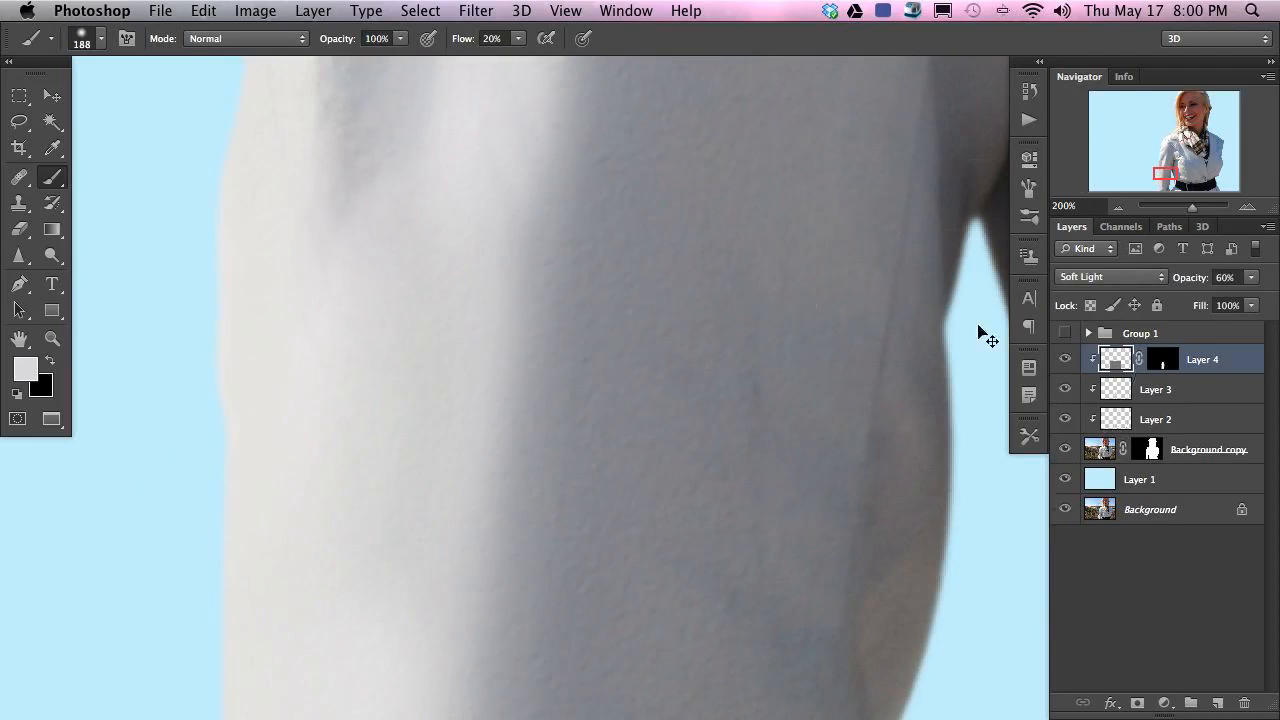
# - Compare the whole retouched portrait with the original photo by showing the Background layer alone and restoring all layers
pyautogui.press('super+minus')
pyautogui.press('super+minus')
pyautogui.press('super+minus')
pyautogui.press('super+minus')
pyautogui.press('super+minus')
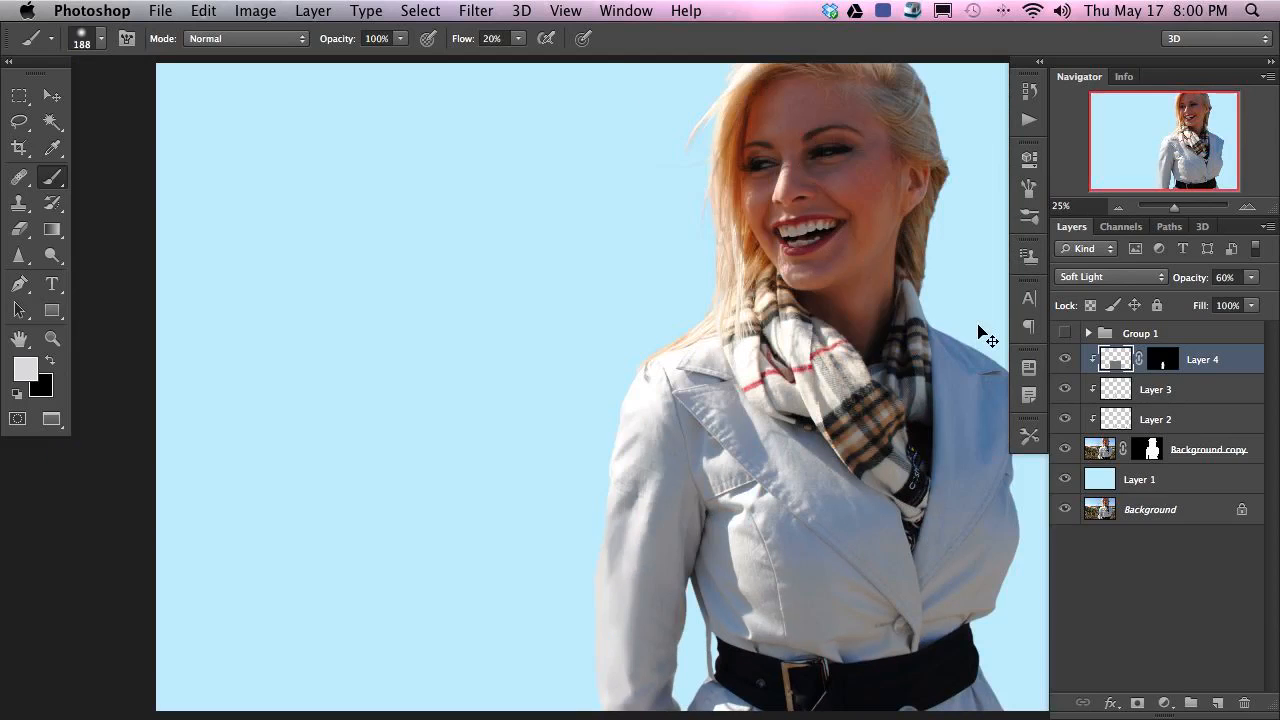
pyautogui.moveTo(707, 374); pyautogui.dragTo(518, 356)
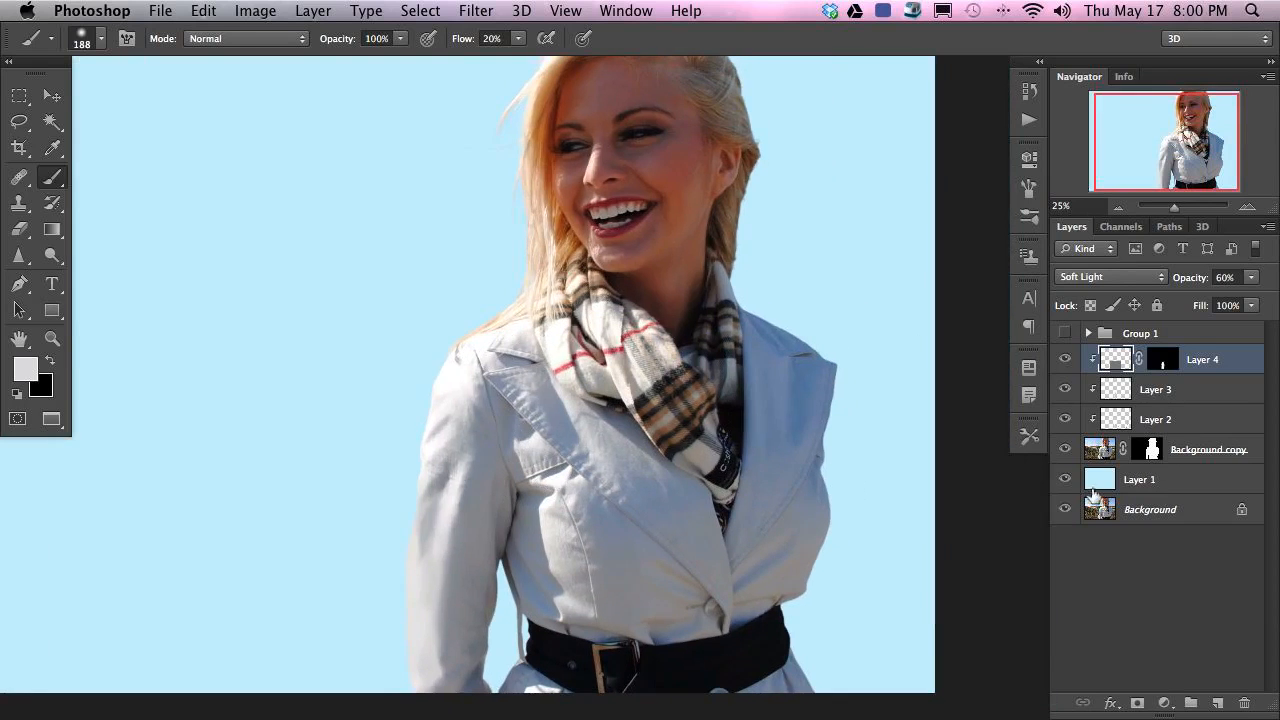
pyautogui.keyDown('alt'); pyautogui.click(1065, 511); pyautogui.keyUp('alt')
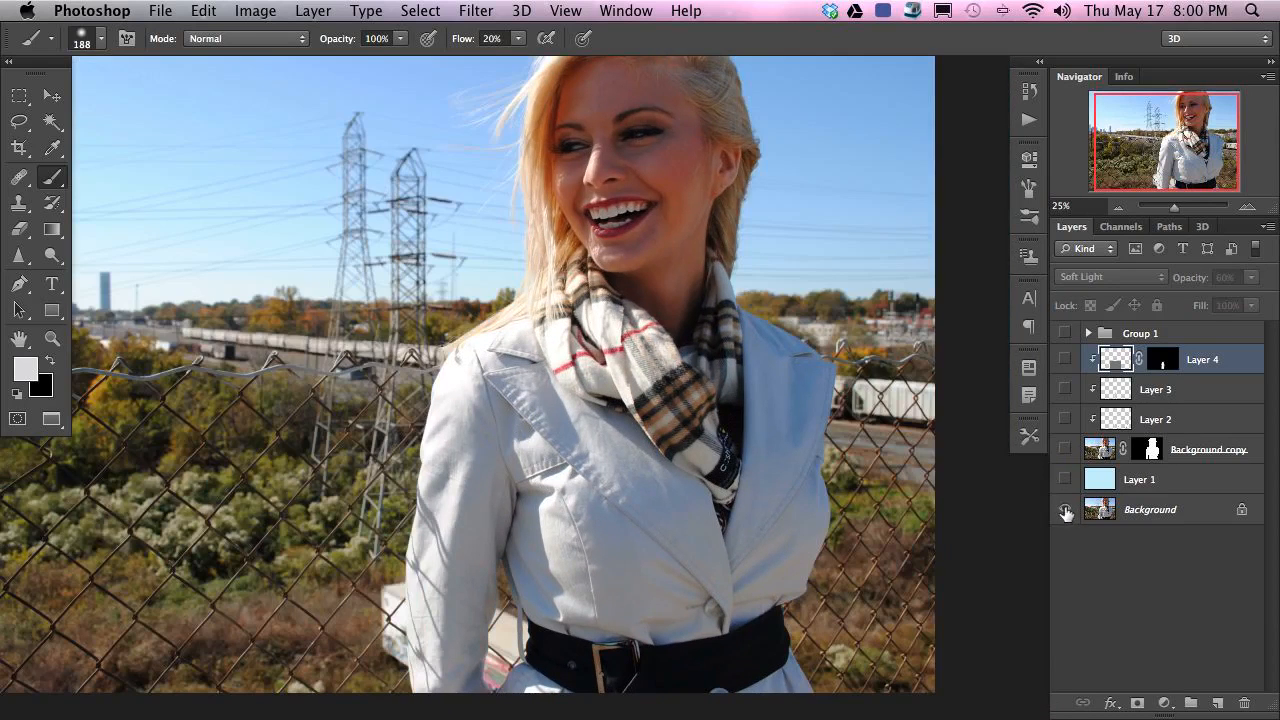
pyautogui.keyDown('alt'); pyautogui.click(1065, 511); pyautogui.keyUp('alt')
pyautogui.keyDown('alt'); pyautogui.click(1065, 511); pyautogui.keyUp('alt')
pyautogui.keyDown('alt'); pyautogui.click(1064, 512); pyautogui.keyUp('alt')
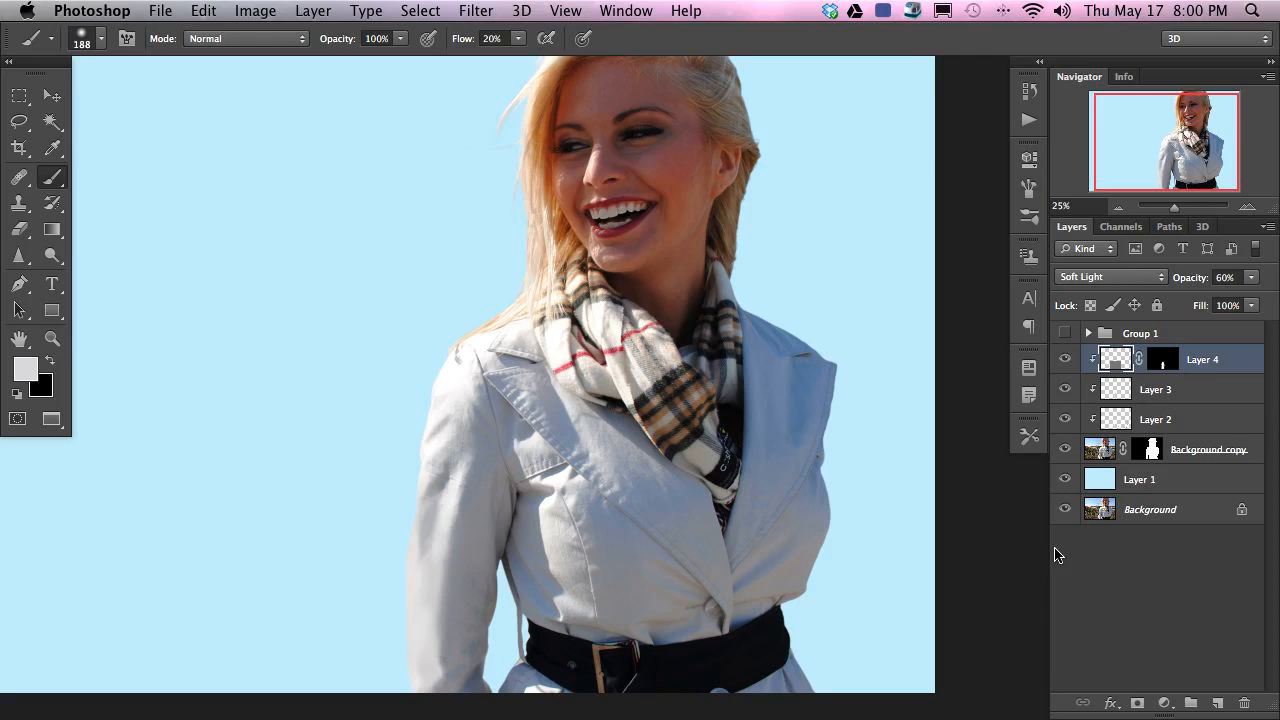
# - Merge a copy of all visible layers into a new layer above Layer 4 and desaturate it
pyautogui.press('super+plus')
pyautogui.press('super+plus')
pyautogui.moveTo(454, 298)
pyautogui.mouseDown()
pyautogui.moveTo(389, 649)
pyautogui.moveTo(359, 718)
pyautogui.mouseUp()
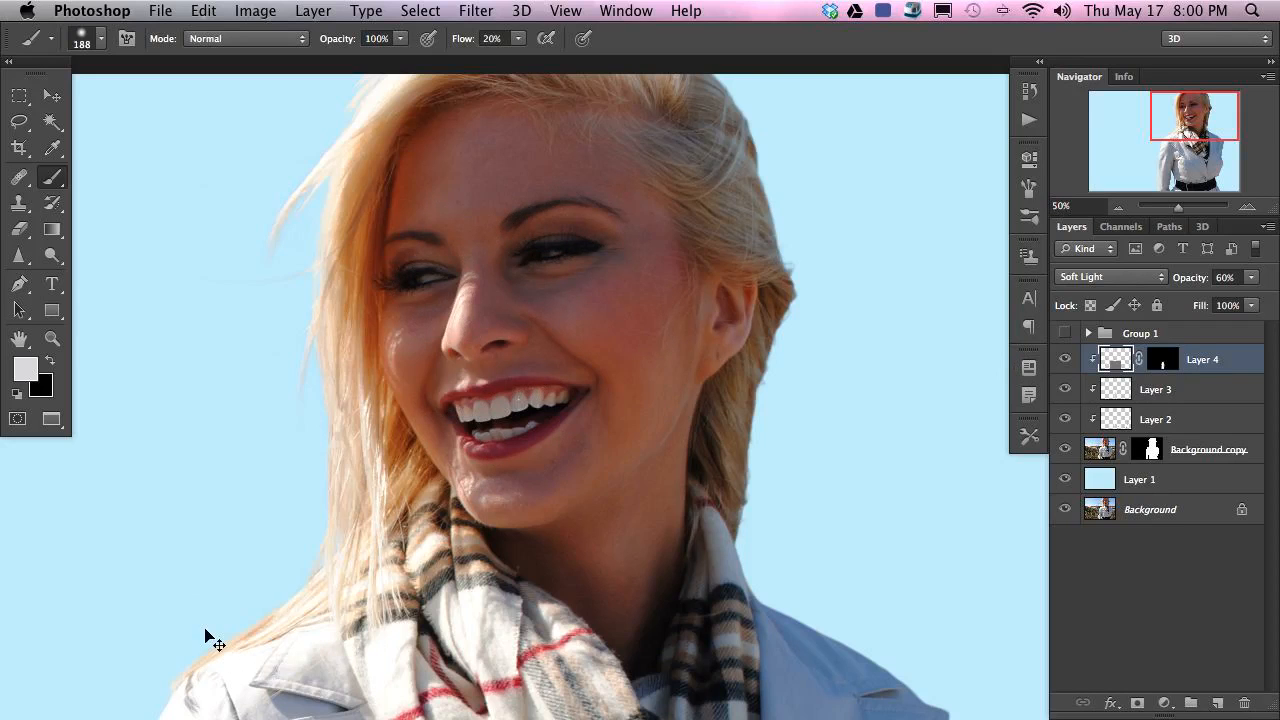
pyautogui.press('alt+shift+super+n')
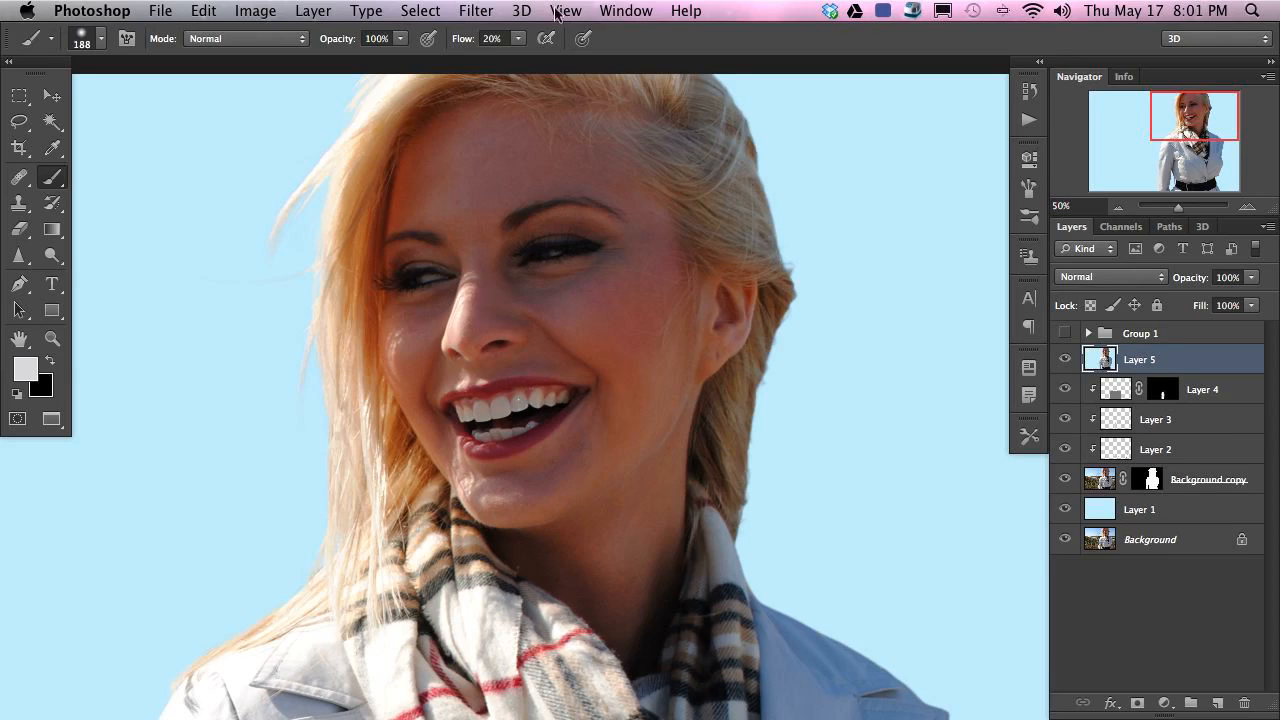
pyautogui.press('shift+super+u')
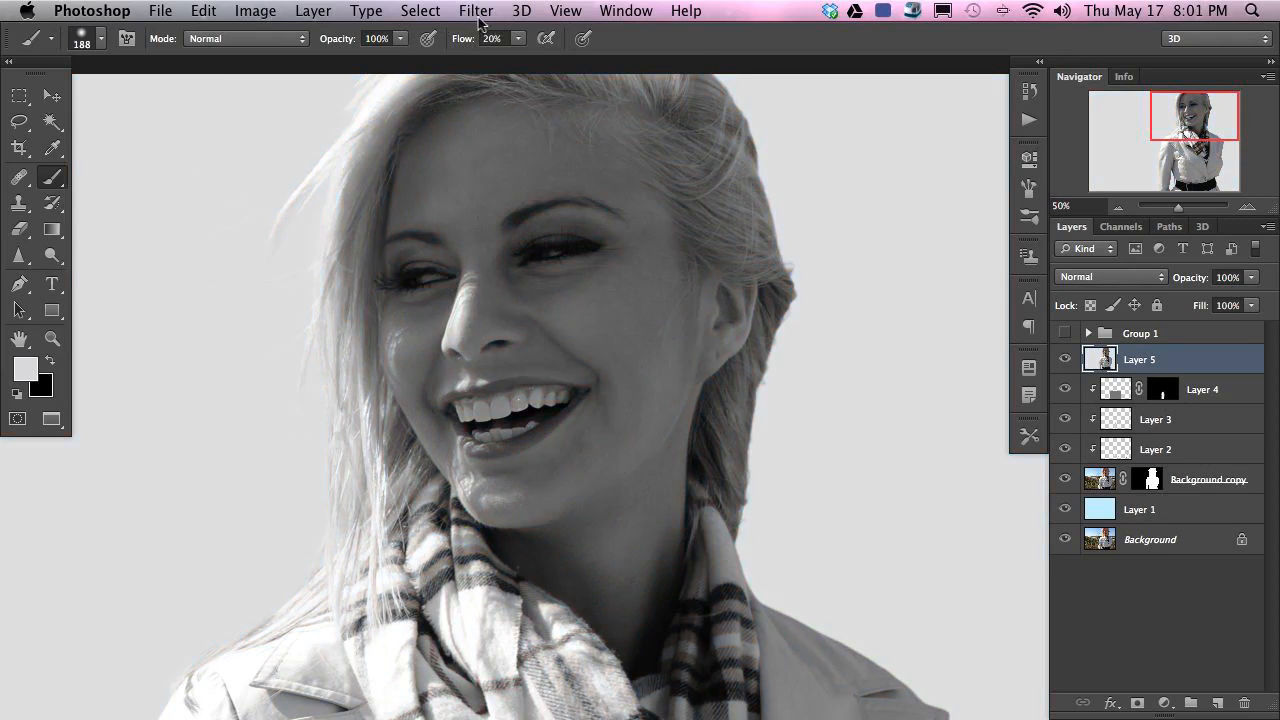
# - Apply the High Pass filter to the desaturated layer with a small radius and set its blend mode to Linear Light
pyautogui.click(480, 12)
pyautogui.moveTo(543, 396)
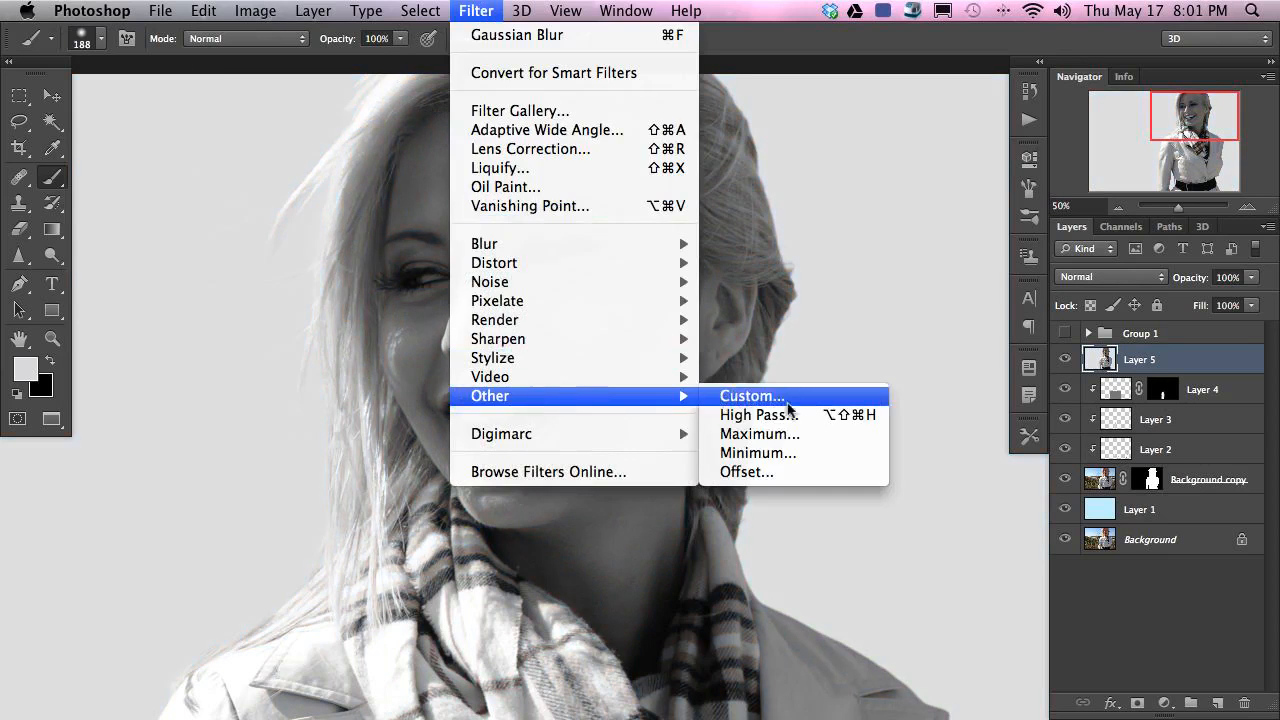
pyautogui.click(745, 414)
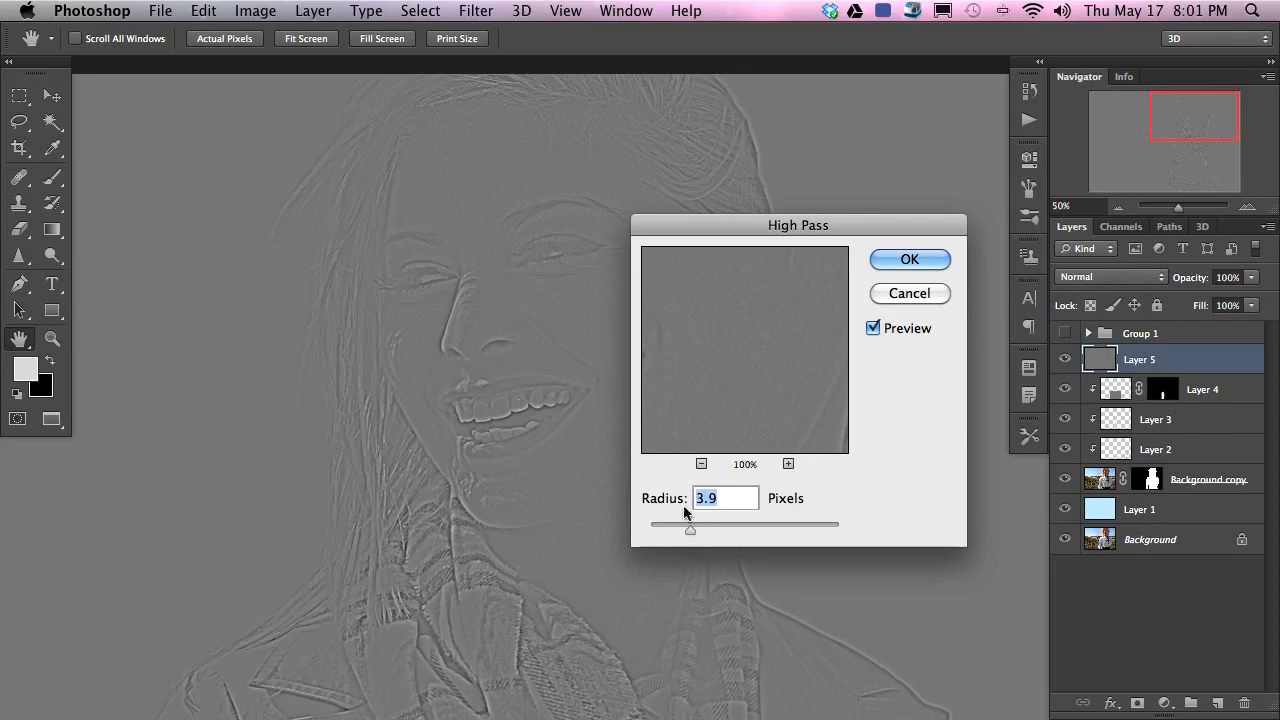
pyautogui.moveTo(676, 532); pyautogui.dragTo(677, 535)
pyautogui.click(889, 256)
pyautogui.press('b')
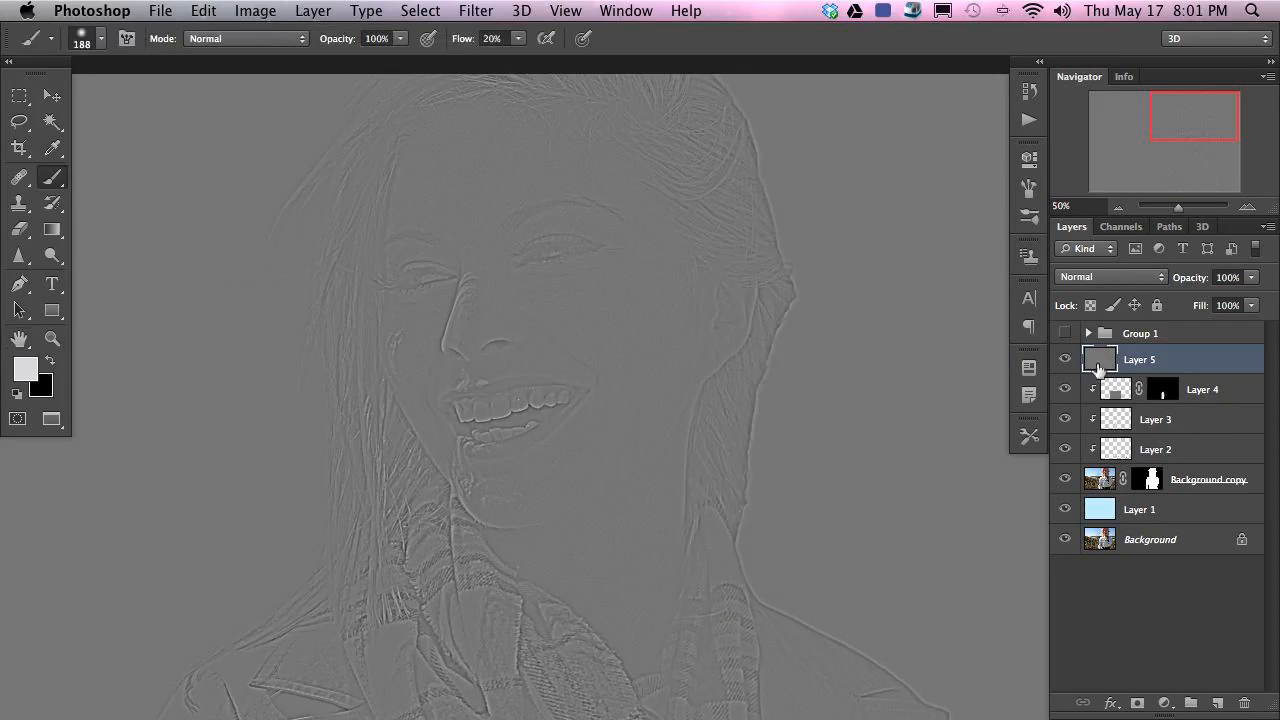
pyautogui.click(1143, 277)
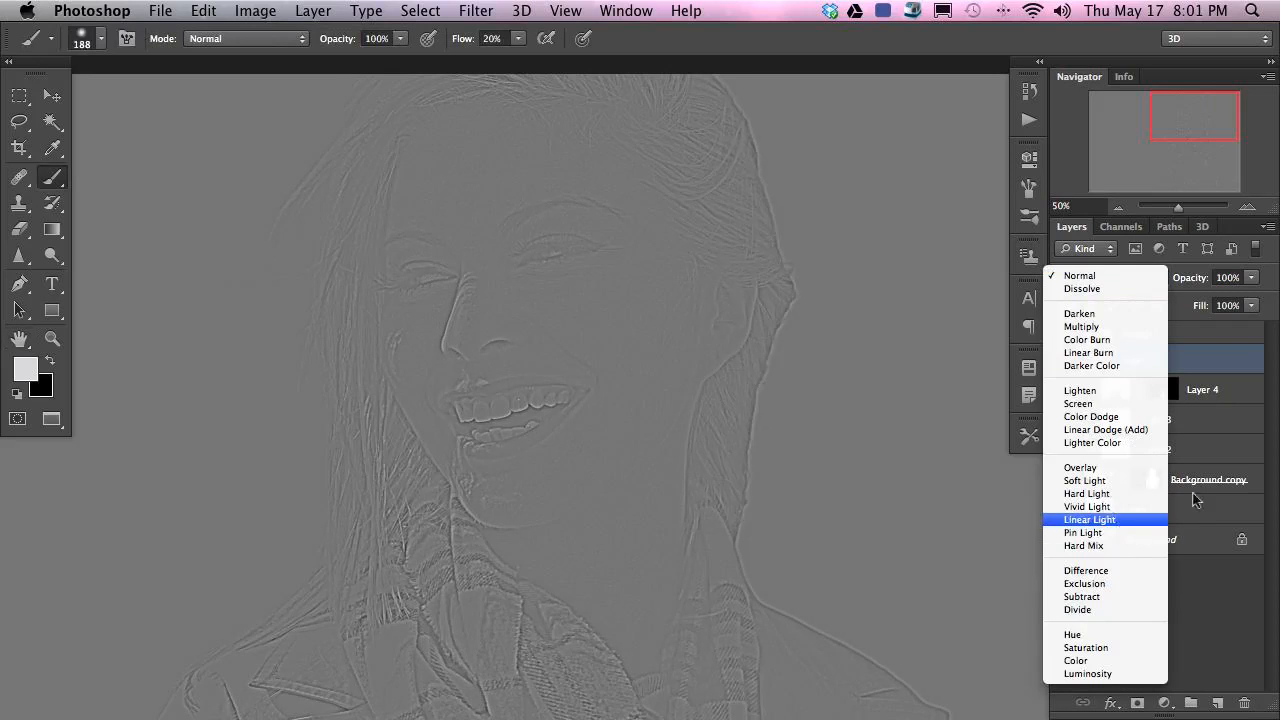
pyautogui.click(1105, 519)
# - Toggle the visibility of Layer 5 to compare the portrait with and without the High Pass sharpening
pyautogui.click(1064, 360)
pyautogui.click(1064, 361)
pyautogui.click(1064, 361)
pyautogui.click(1064, 362)
pyautogui.click(1064, 364)
pyautogui.click(1064, 363)
pyautogui.click(1064, 363)
pyautogui.click(1065, 364)
pyautogui.click(1066, 364)
pyautogui.click(1069, 365)
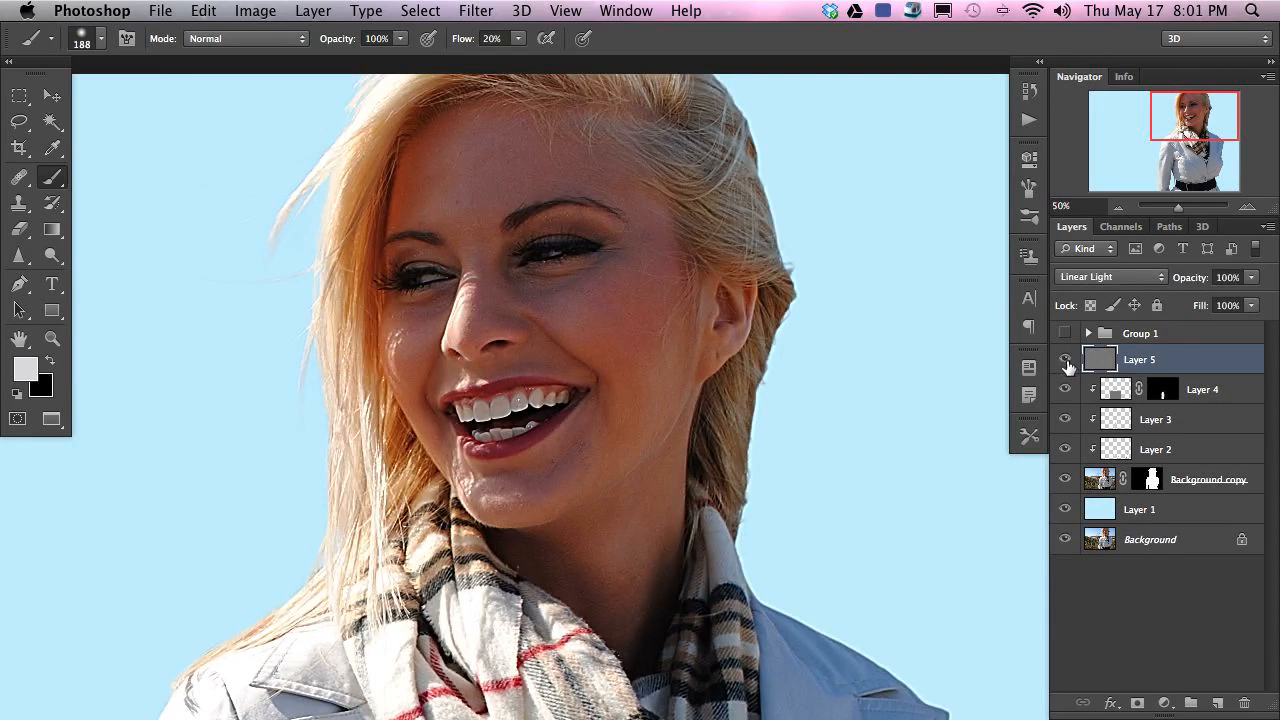
pyautogui.click(1065, 364)
pyautogui.click(1065, 364)
# - Add a new empty layer between Layer 4 and the High Pass layer, and hide the High Pass layer
pyautogui.moveTo(1226, 394); pyautogui.dragTo(1117, 360)
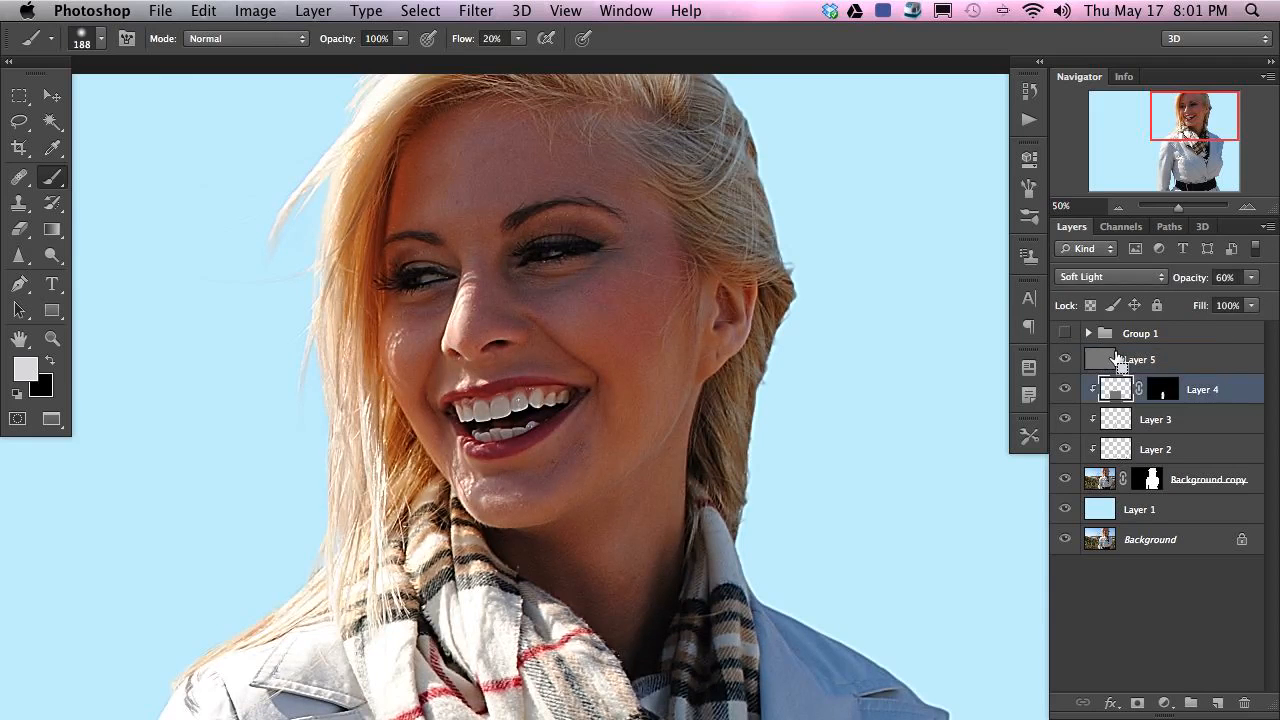
pyautogui.press('super+alt+shift+n')
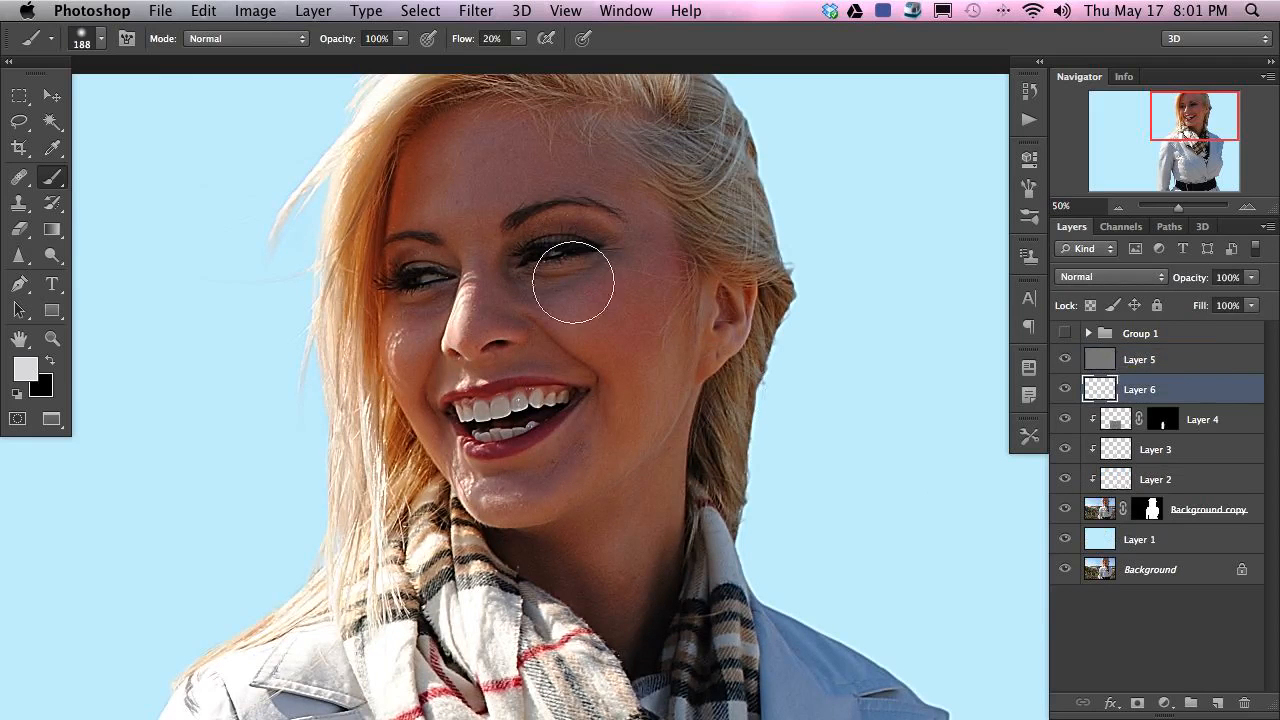
pyautogui.click(1065, 360)
# - Smooth the skin around both eyes on Layer 6 with sampled skin tones, using a 92-pixel brush at 10% flow
pyautogui.keyDown('alt'); pyautogui.click(554, 300); pyautogui.keyUp('alt')
pyautogui.keyDown('ctrl'); pyautogui.keyDown('alt'); pyautogui.moveTo(544, 296); pyautogui.dragTo(583, 286); pyautogui.keyUp('alt'); pyautogui.keyUp('ctrl')
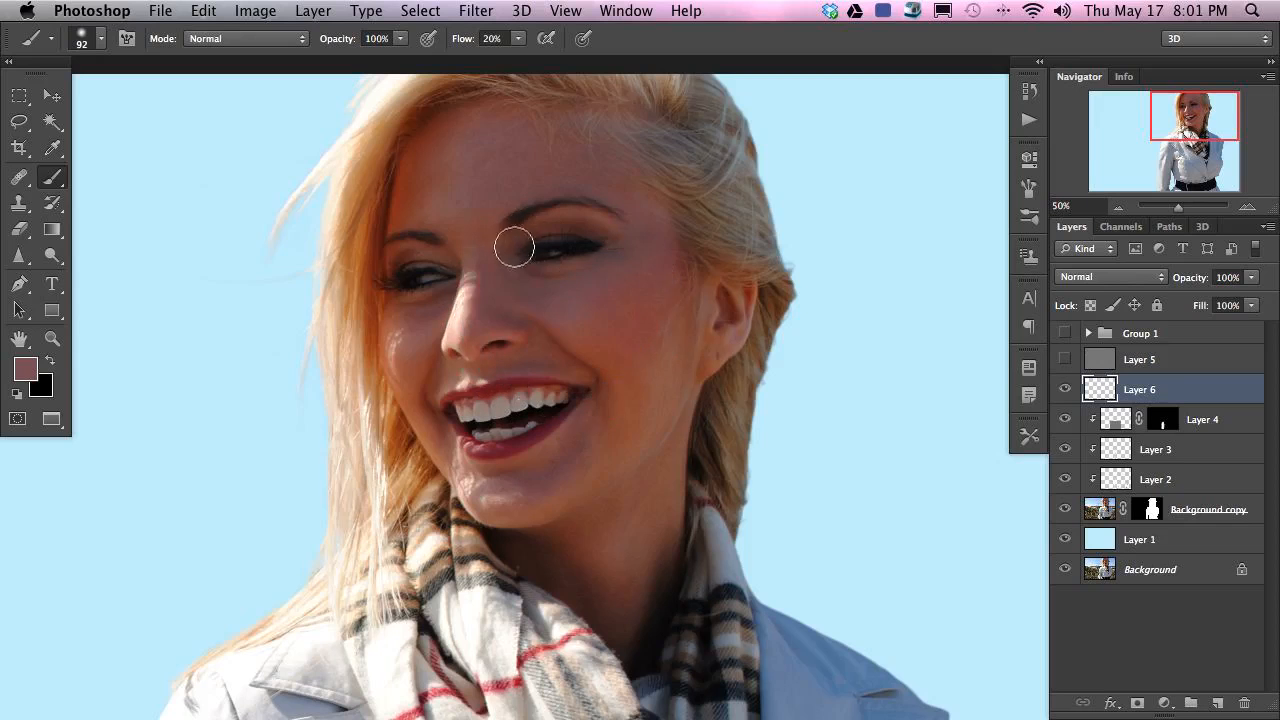
pyautogui.keyDown('alt'); pyautogui.click(530, 220); pyautogui.keyUp('alt')
pyautogui.hotkey('shift', '1')
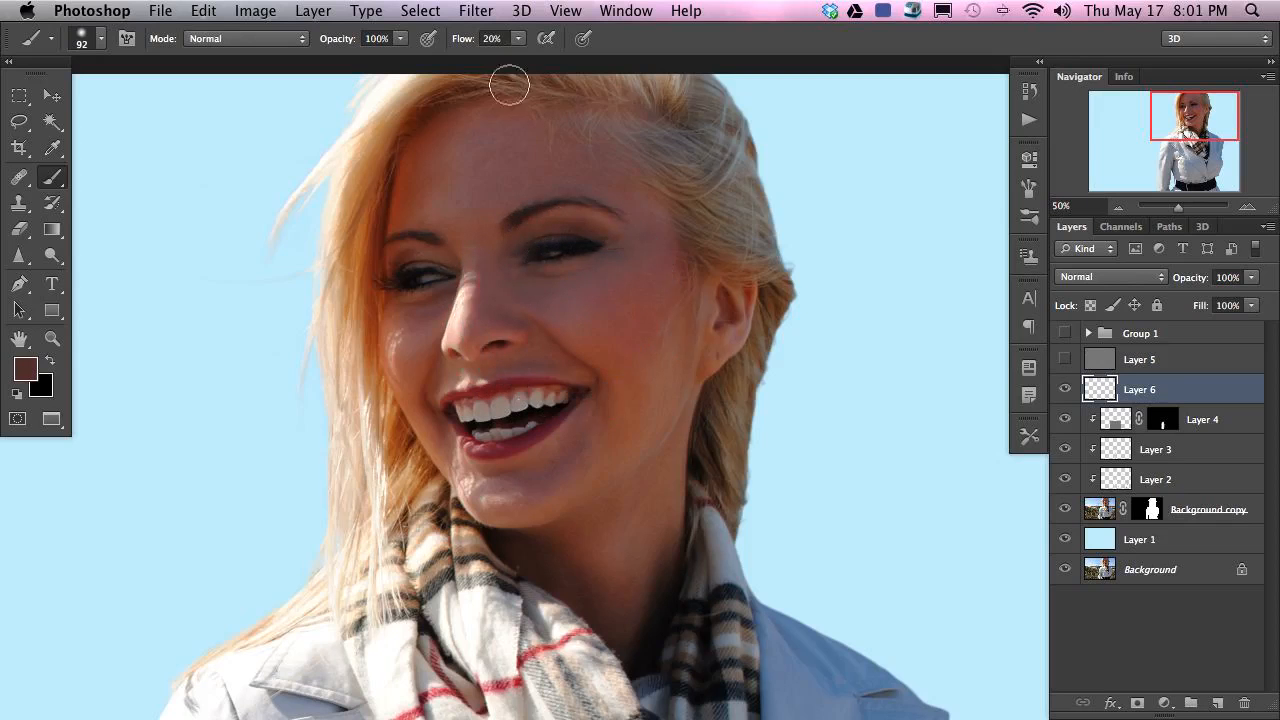
pyautogui.keyDown('alt'); pyautogui.click(433, 317); pyautogui.keyUp('alt')
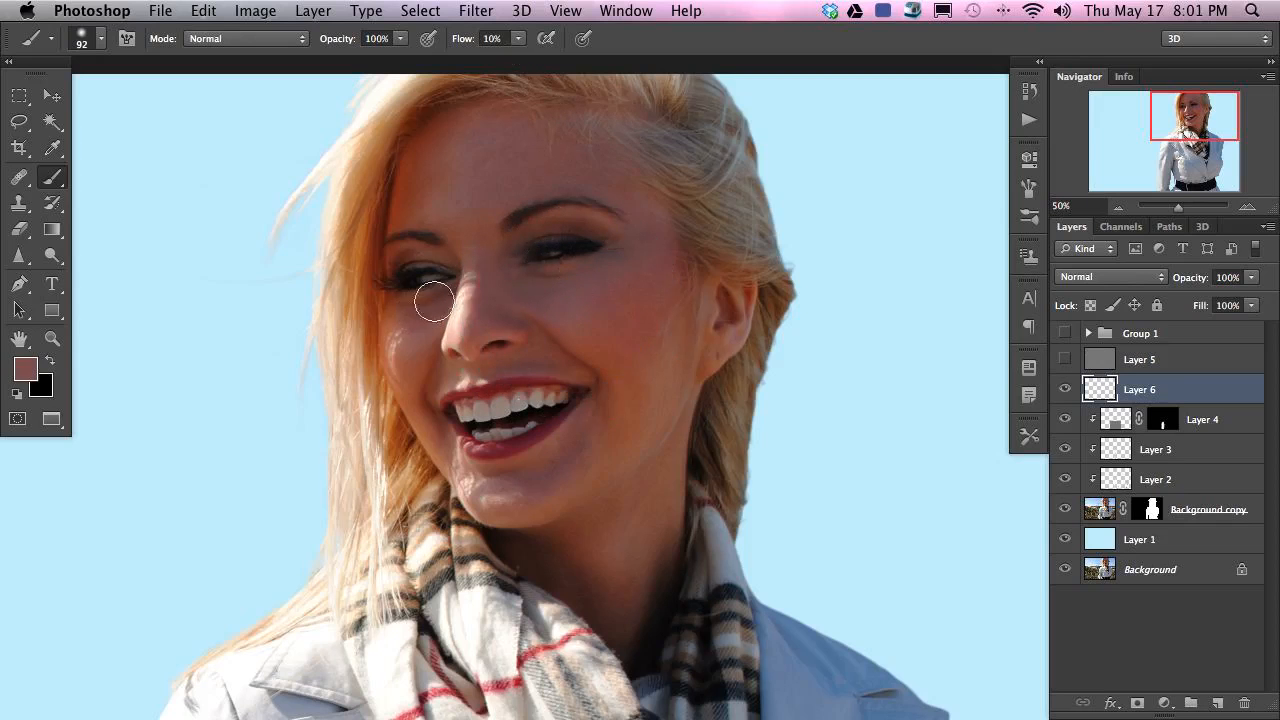
pyautogui.keyDown('ctrl'); pyautogui.keyDown('alt'); pyautogui.moveTo(430, 306); pyautogui.dragTo(424, 305); pyautogui.keyUp('alt'); pyautogui.keyUp('ctrl')
pyautogui.keyDown('alt'); pyautogui.click(427, 305); pyautogui.keyUp('alt')
pyautogui.keyDown('alt'); pyautogui.click(433, 317); pyautogui.keyUp('alt')
# - Even out the forehead with sampled skin tones, using a 152-pixel brush at 10% flow
pyautogui.press('super+minus')
pyautogui.keyDown('ctrl'); pyautogui.keyDown('alt'); pyautogui.moveTo(503, 254); pyautogui.dragTo(530, 254); pyautogui.keyUp('alt'); pyautogui.keyUp('ctrl')
pyautogui.keyDown('alt'); pyautogui.click(494, 250); pyautogui.keyUp('alt')
pyautogui.keyDown('alt'); pyautogui.click(529, 220); pyautogui.keyUp('alt')
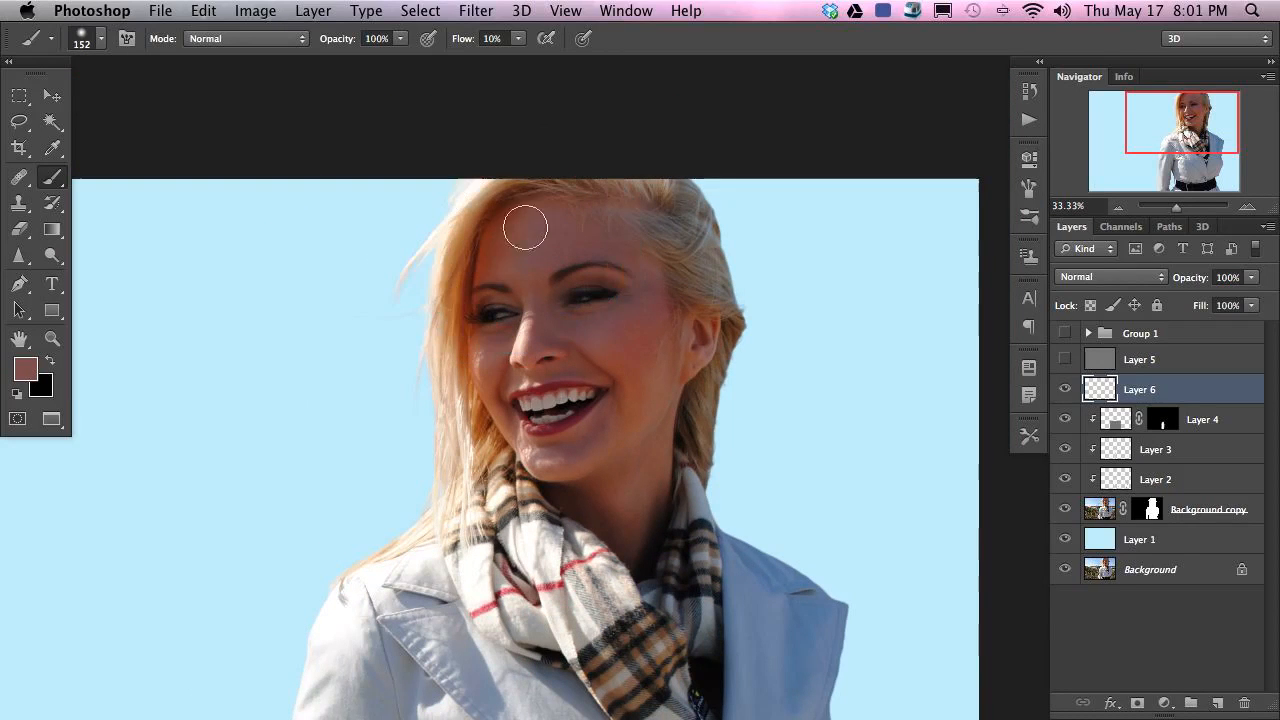
pyautogui.keyDown('alt'); pyautogui.click(524, 248); pyautogui.keyUp('alt')
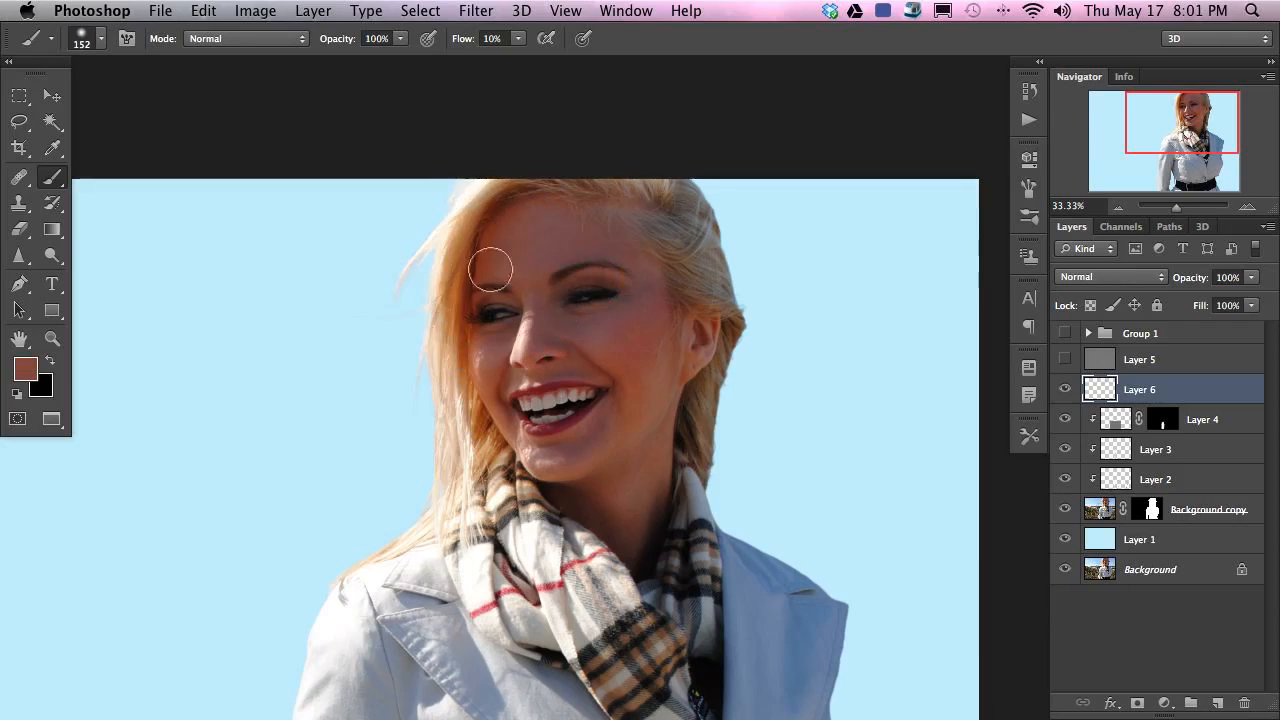
pyautogui.keyDown('alt'); pyautogui.click(547, 270); pyautogui.keyUp('alt')
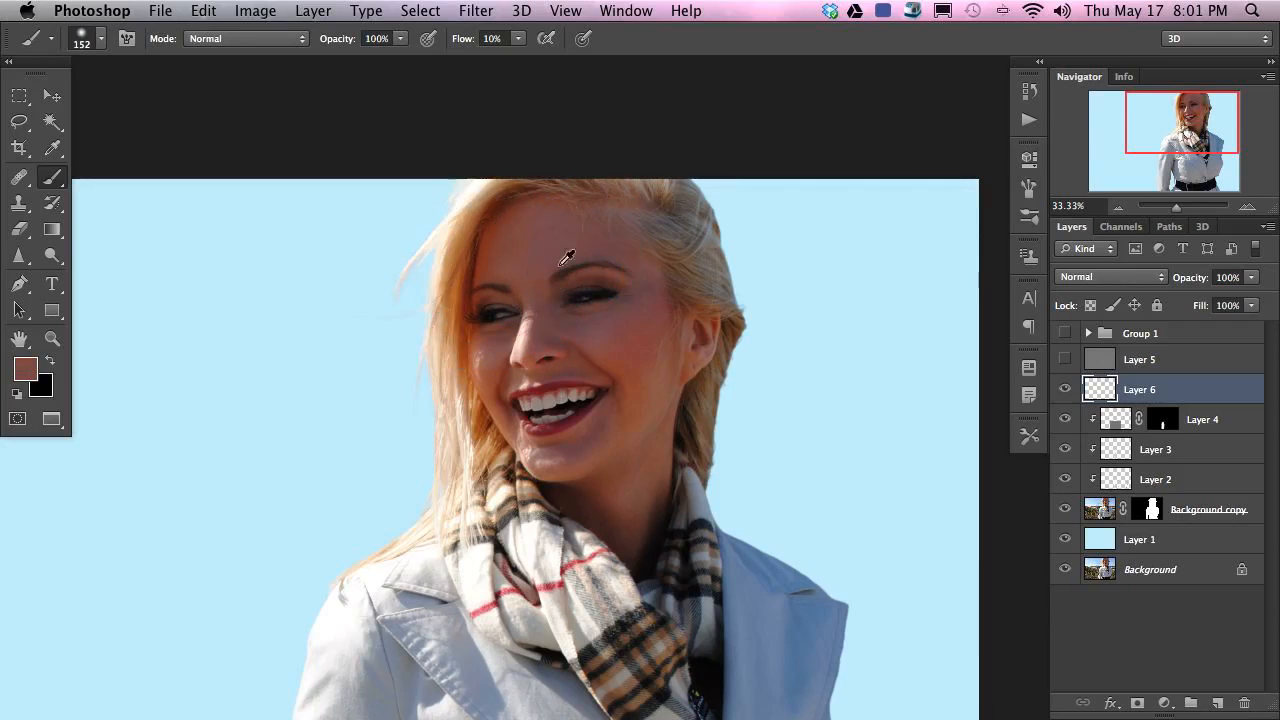
pyautogui.keyDown('alt'); pyautogui.click(592, 239); pyautogui.keyUp('alt')
# - Smooth the cheeks and the area between the eyebrows with locally sampled skin tones, using a 110-pixel brush
pyautogui.keyDown('alt'); pyautogui.click(606, 326); pyautogui.keyUp('alt')
pyautogui.keyDown('alt'); pyautogui.click(589, 330); pyautogui.keyUp('alt')
pyautogui.keyDown('alt'); pyautogui.click(669, 384); pyautogui.keyUp('alt')
pyautogui.moveTo(643, 407); pyautogui.dragTo(652, 396)
pyautogui.moveTo(603, 331)
pyautogui.mouseDown()
pyautogui.moveTo(537, 297)
pyautogui.moveTo(552, 329)
pyautogui.mouseUp()
pyautogui.keyDown('alt'); pyautogui.click(597, 326); pyautogui.keyUp('alt')
pyautogui.keyDown('alt'); pyautogui.click(580, 360); pyautogui.keyUp('alt')
pyautogui.keyDown('alt'); pyautogui.click(484, 354); pyautogui.keyUp('alt')
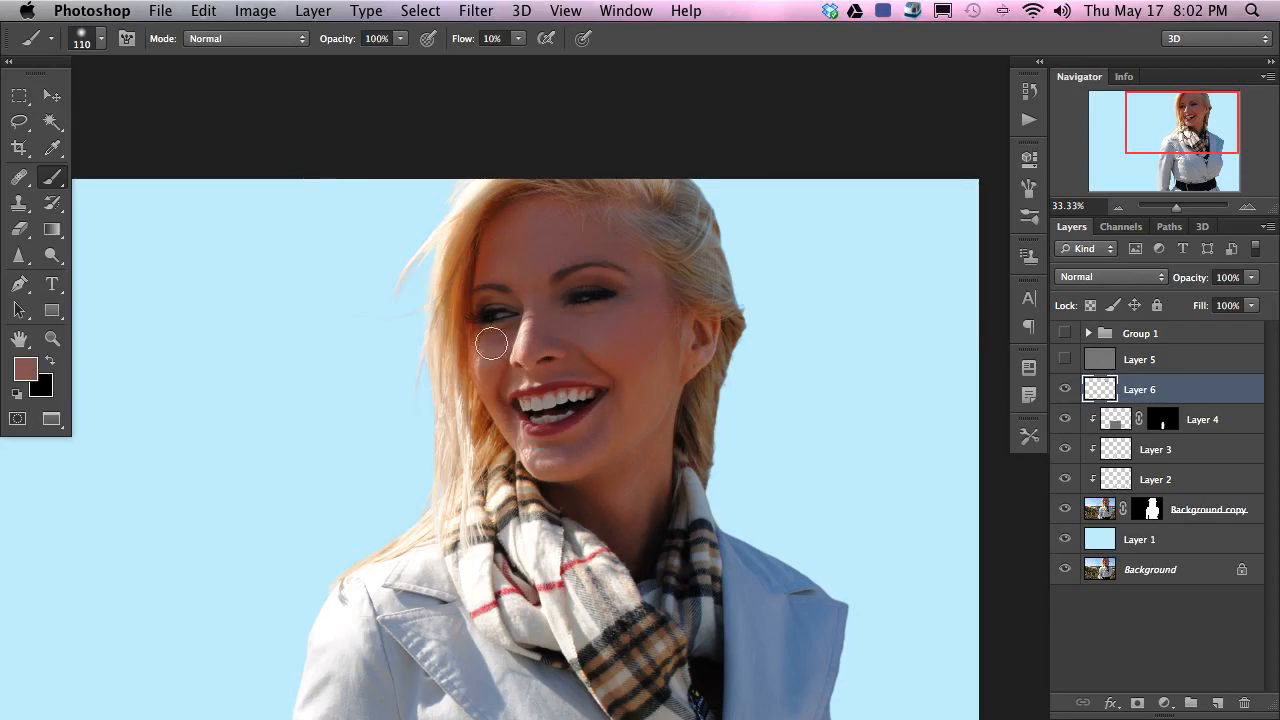
pyautogui.keyDown('alt'); pyautogui.click(545, 292); pyautogui.keyUp('alt')
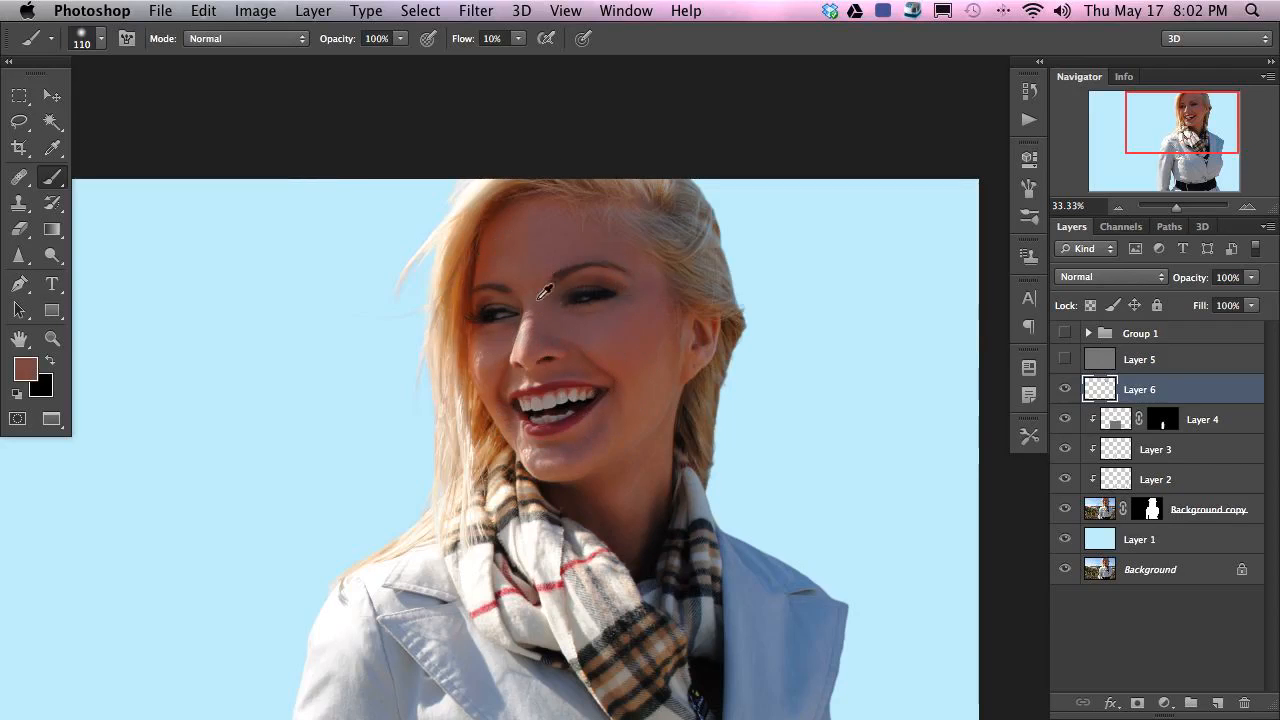
# - Blend the skin on the chin and beside the mouth with sampled skin tones at 10% flow
pyautogui.keyDown('alt'); pyautogui.click(565, 451); pyautogui.keyUp('alt')
pyautogui.keyDown('alt'); pyautogui.click(600, 428); pyautogui.keyUp('alt')
pyautogui.keyDown('alt'); pyautogui.click(602, 418); pyautogui.keyUp('alt')
pyautogui.keyDown('alt'); pyautogui.click(614, 428); pyautogui.keyUp('alt')
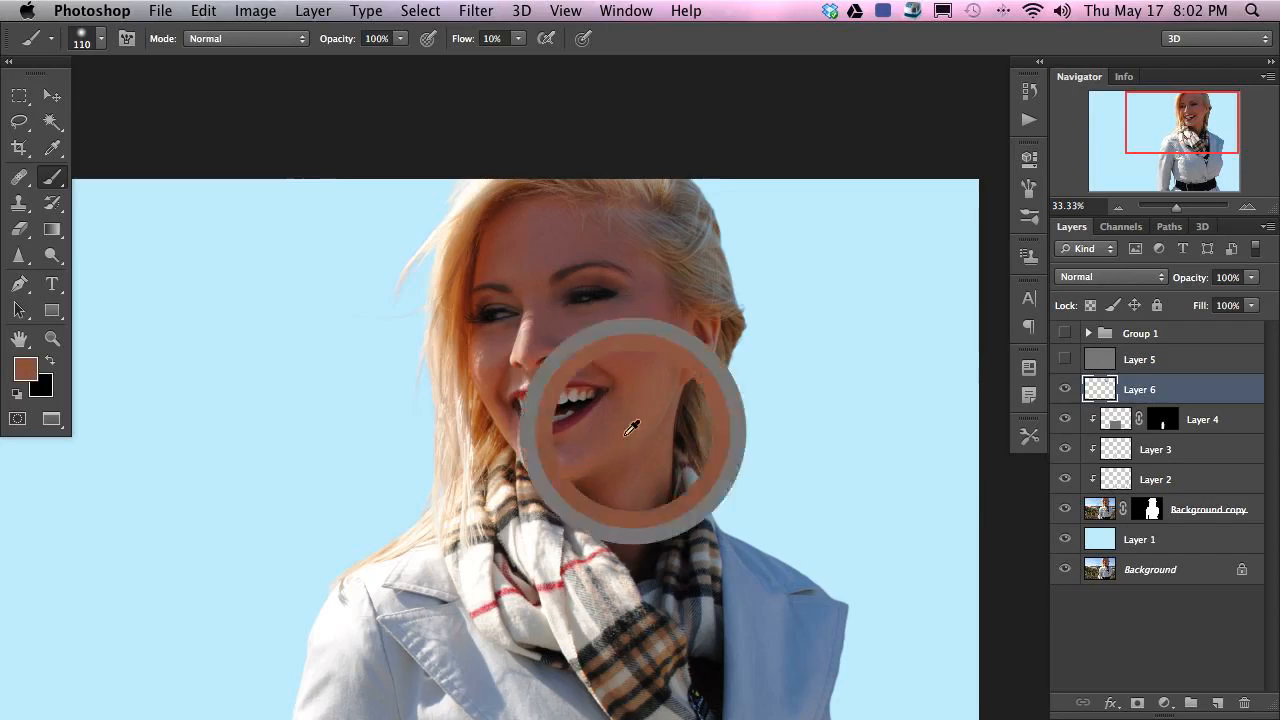
# - Even out the jawline and neck above the scarf with sampled skin tones, using a 176-pixel brush
pyautogui.keyDown('alt'); pyautogui.click(630, 476); pyautogui.keyUp('alt')
pyautogui.moveTo(617, 517)
pyautogui.mouseDown()
pyautogui.moveTo(646, 509)
pyautogui.moveTo(577, 503)
pyautogui.mouseUp()
pyautogui.keyDown('alt'); pyautogui.click(617, 497); pyautogui.keyUp('alt')
pyautogui.keyDown('alt'); pyautogui.click(651, 496); pyautogui.keyUp('alt')
pyautogui.moveTo(652, 468); pyautogui.dragTo(625, 505)
pyautogui.keyDown('alt'); pyautogui.click(625, 507); pyautogui.keyUp('alt')
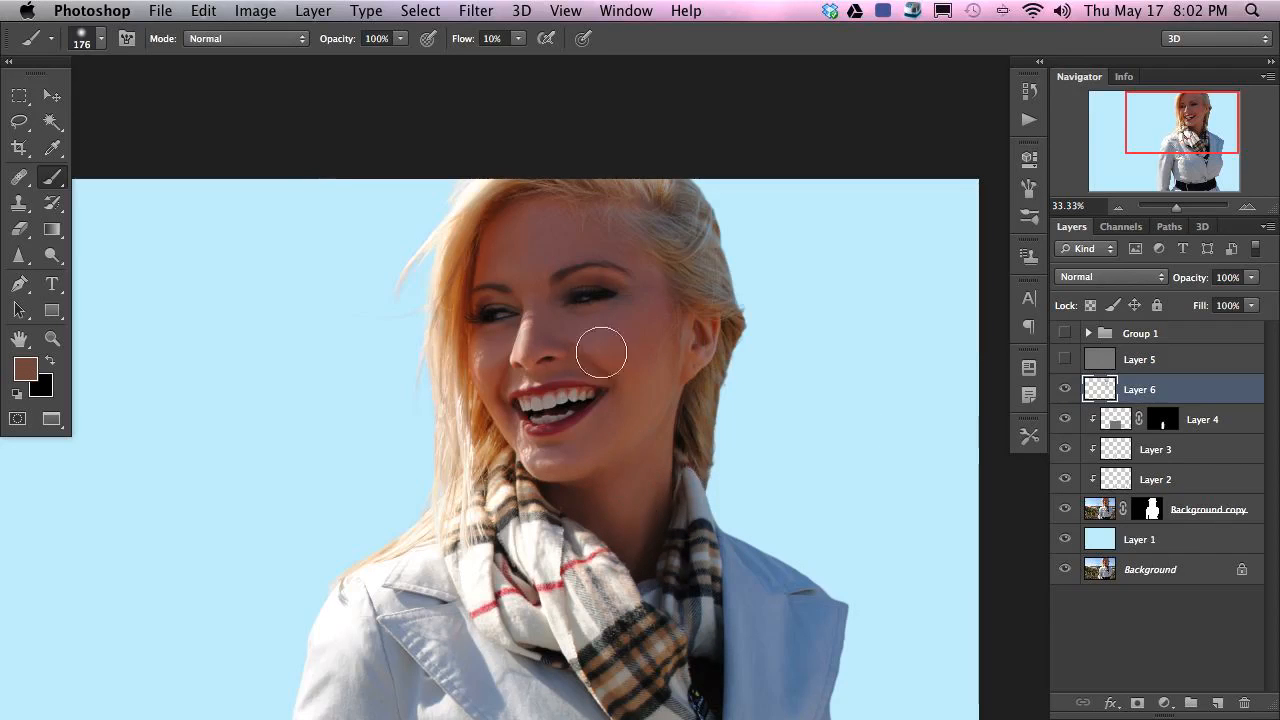
# - Erase excess skin-tone paint around the eye and nose on Layer 6 with a 102-pixel eraser at 10% flow
pyautogui.click(1065, 392)
pyautogui.click(1065, 392)
pyautogui.click(1065, 392)
pyautogui.click(1065, 392)
pyautogui.click(1065, 392)
pyautogui.click(1065, 397)
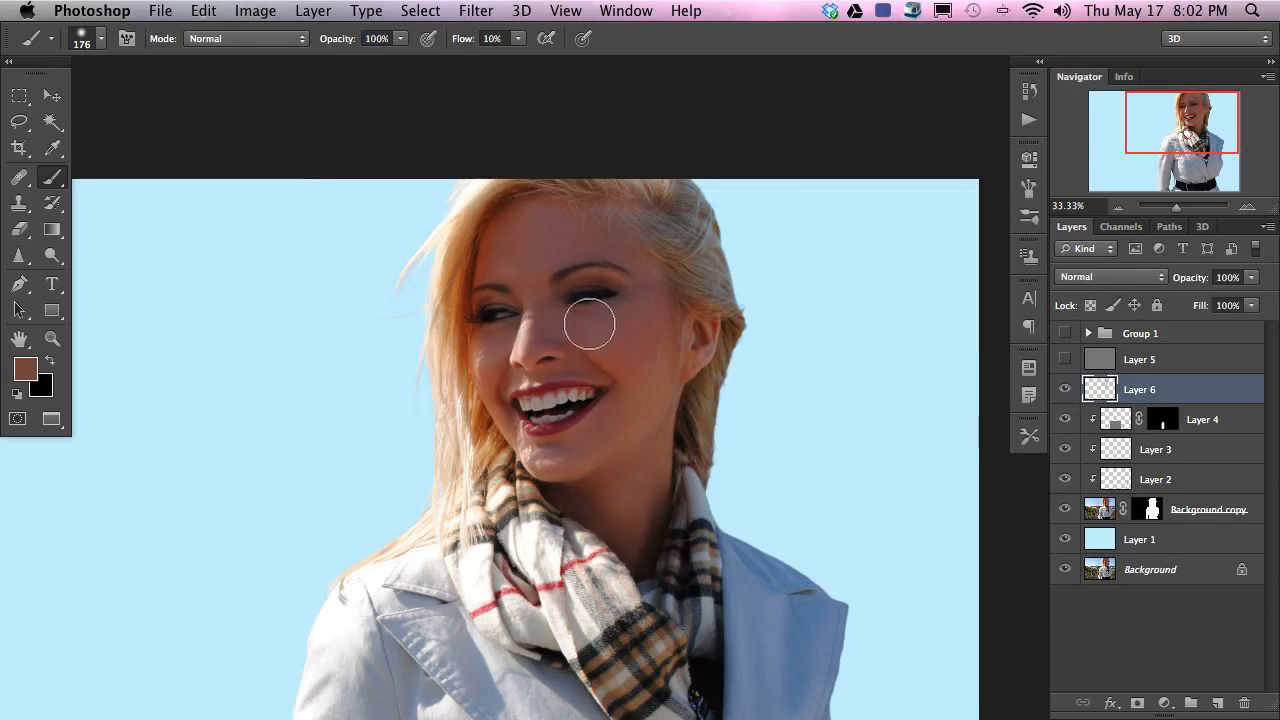
pyautogui.press('e')
pyautogui.moveTo(570, 335); pyautogui.dragTo(515, 332)
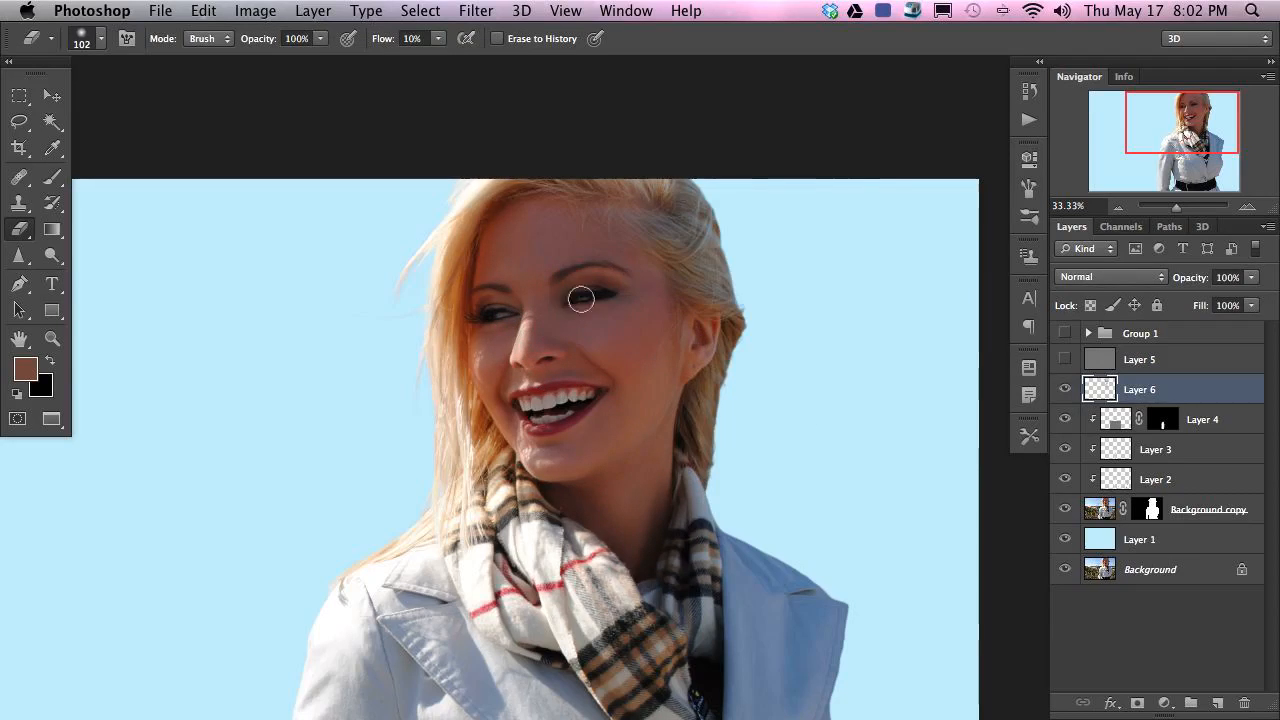
# - Soften the painted skin beside the nose on Layer 6 with a 270-pixel eraser, comparing the face before and after
pyautogui.click(1063, 391)
pyautogui.click(1063, 391)
pyautogui.click(1063, 391)
pyautogui.click(1063, 391)
pyautogui.click(1063, 391)
pyautogui.click(1063, 391)
pyautogui.moveTo(565, 332)
pyautogui.mouseDown()
pyautogui.moveTo(590, 332)
pyautogui.moveTo(536, 308)
pyautogui.moveTo(570, 330)
pyautogui.mouseUp()
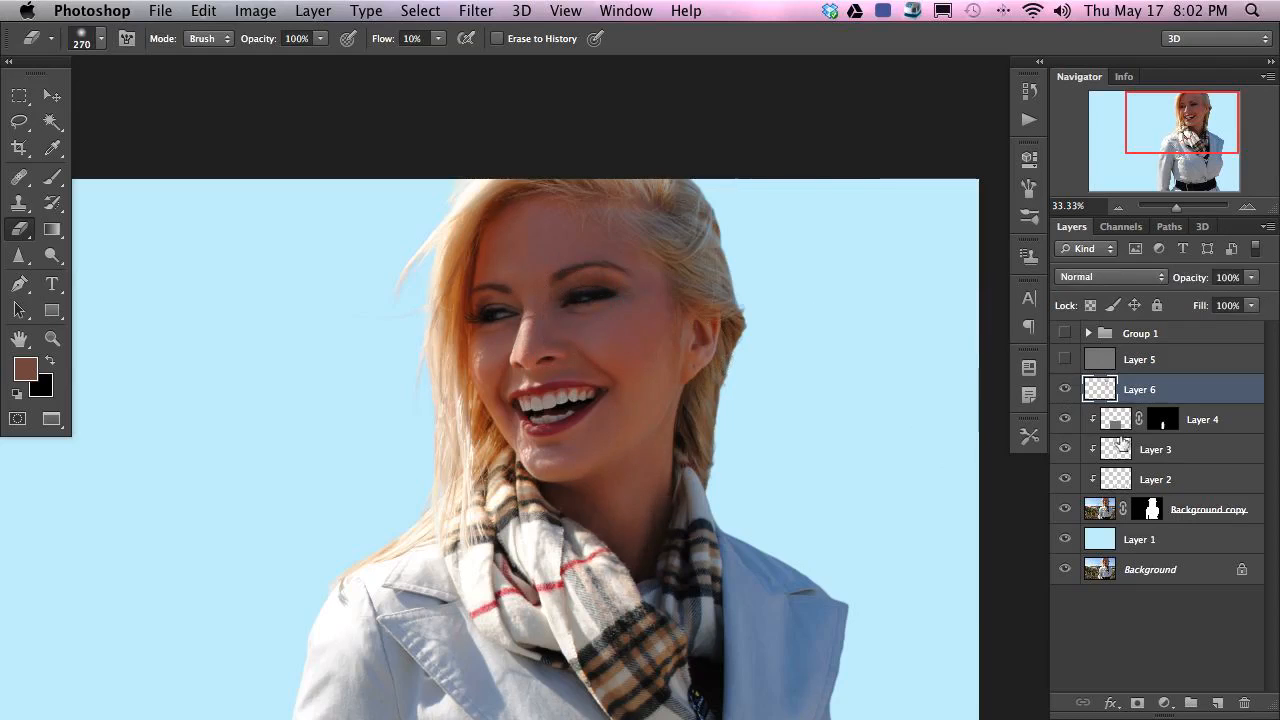
pyautogui.click(1064, 391)
pyautogui.click(1064, 391)
pyautogui.click(1064, 391)
pyautogui.click(1064, 391)
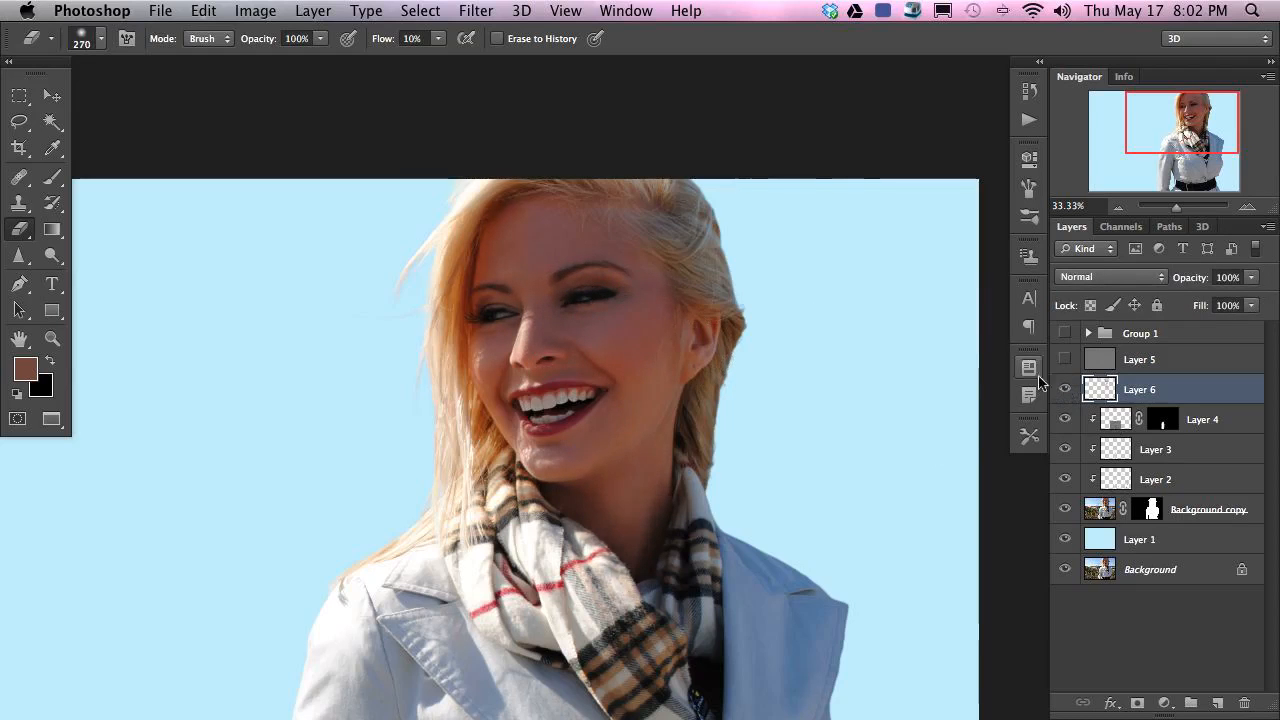
# - Show the Linear Light sharpening layer, Layer 5, and clip it to Layer 6
pyautogui.click(1066, 364)
pyautogui.click(1090, 366)
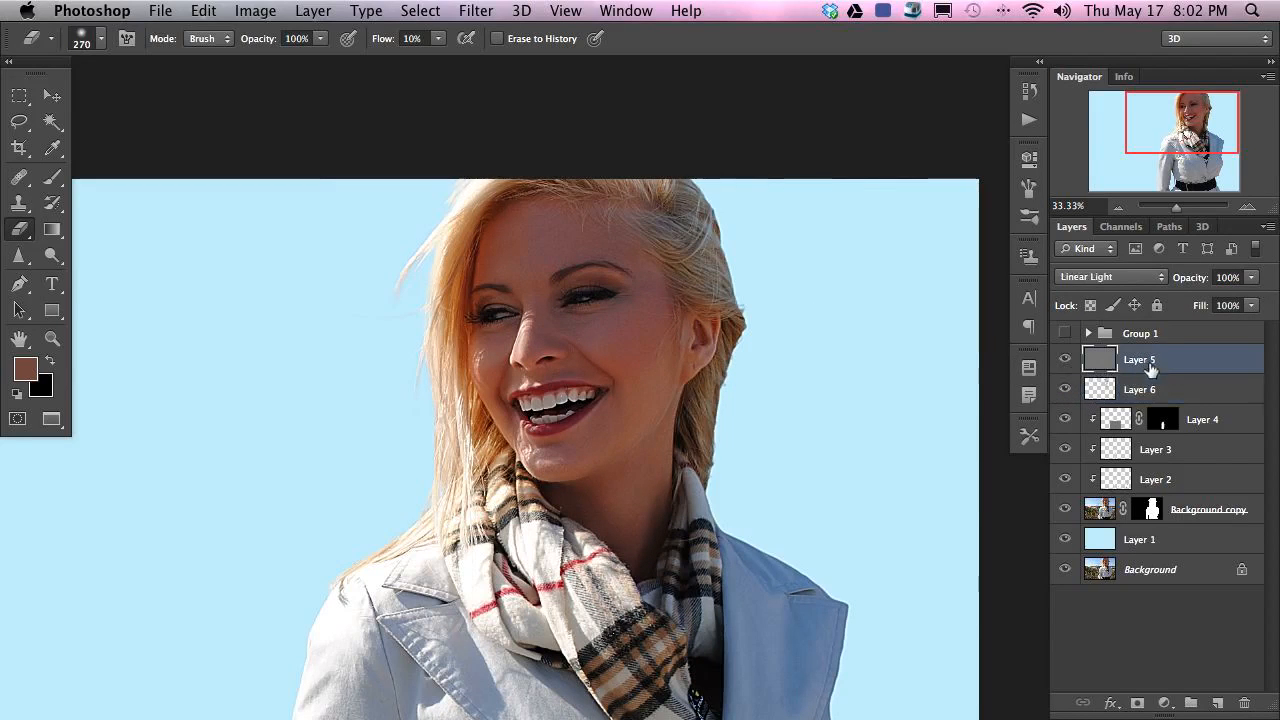
pyautogui.keyDown('alt'); pyautogui.click(1083, 373); pyautogui.keyUp('alt')
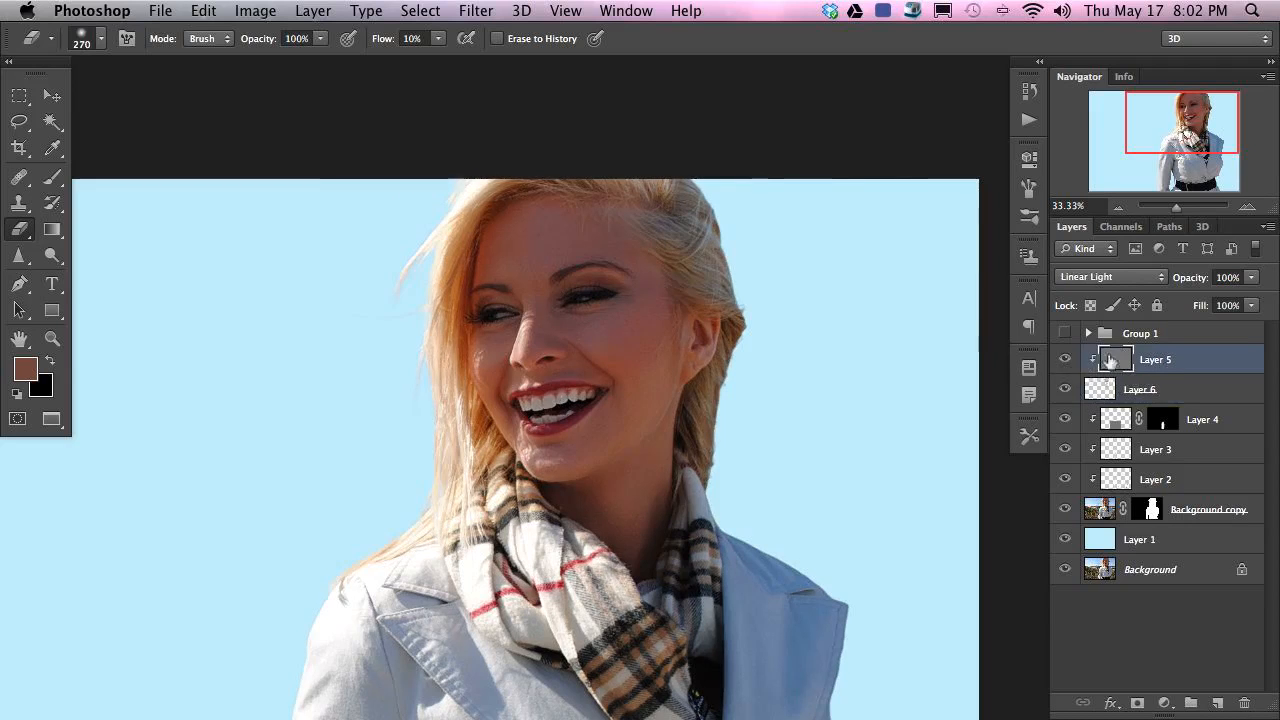
pyautogui.click(1064, 364)
pyautogui.click(1064, 362)
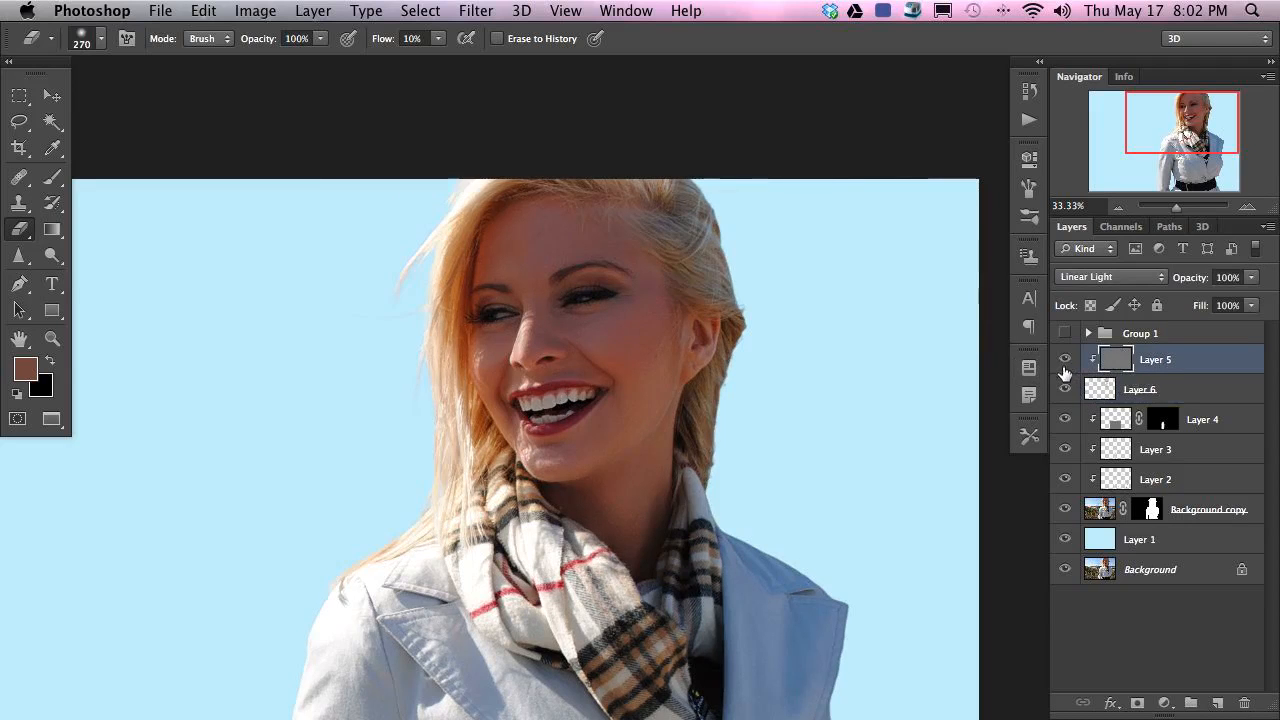
# - Examine the face close up with Layer 5 and Layer 6 alternately shown and hidden
pyautogui.click(1064, 391)
pyautogui.click(1064, 391)
pyautogui.click(1065, 389)
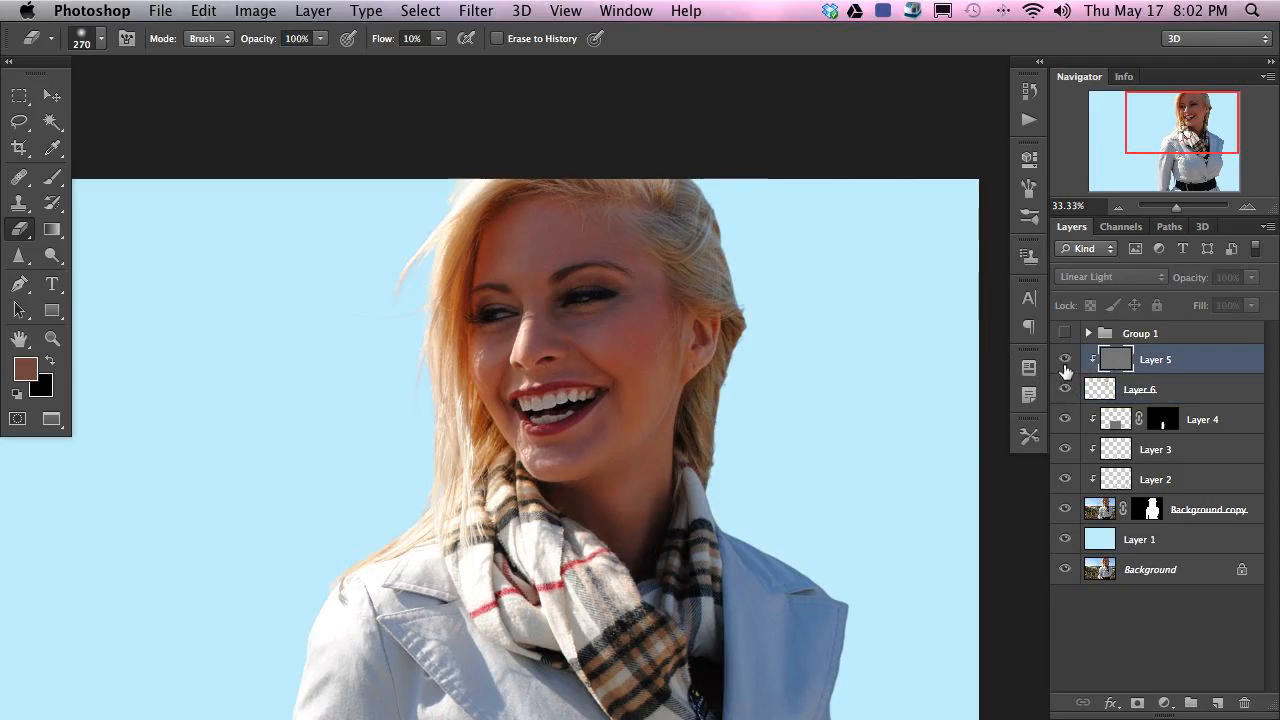
pyautogui.click(1064, 362)
pyautogui.press('super+plus')
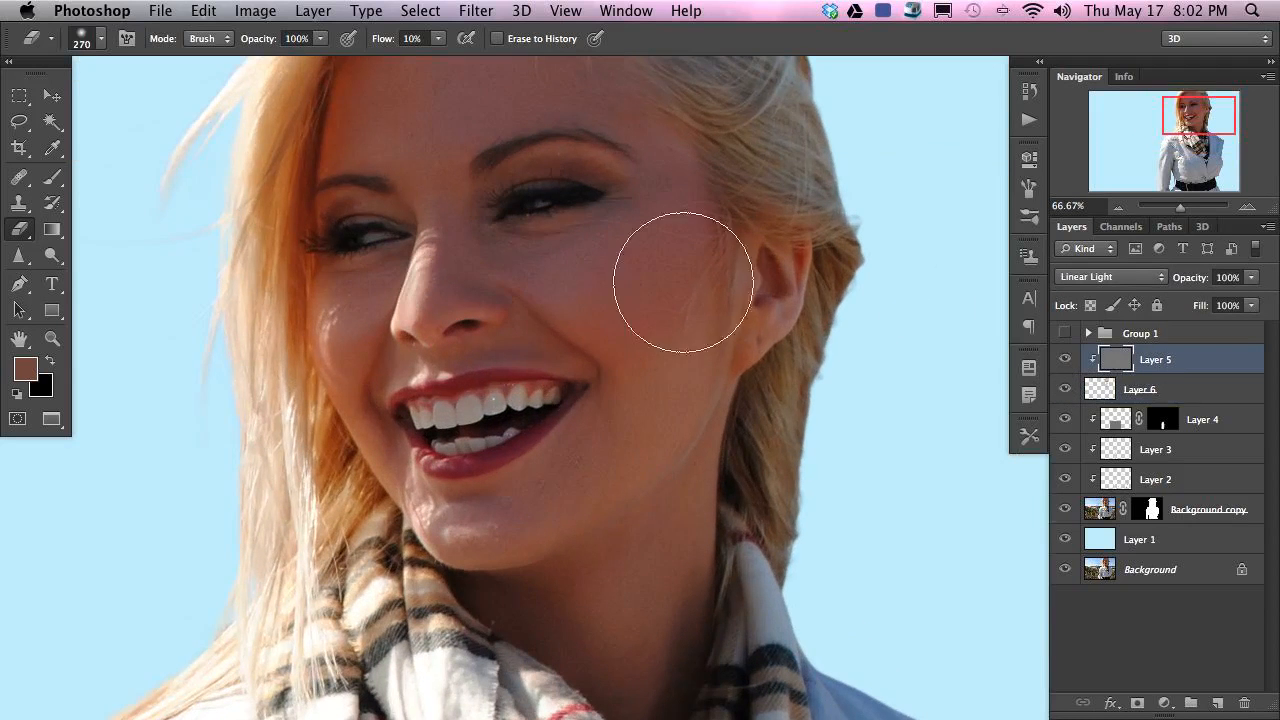
pyautogui.click(1064, 361)
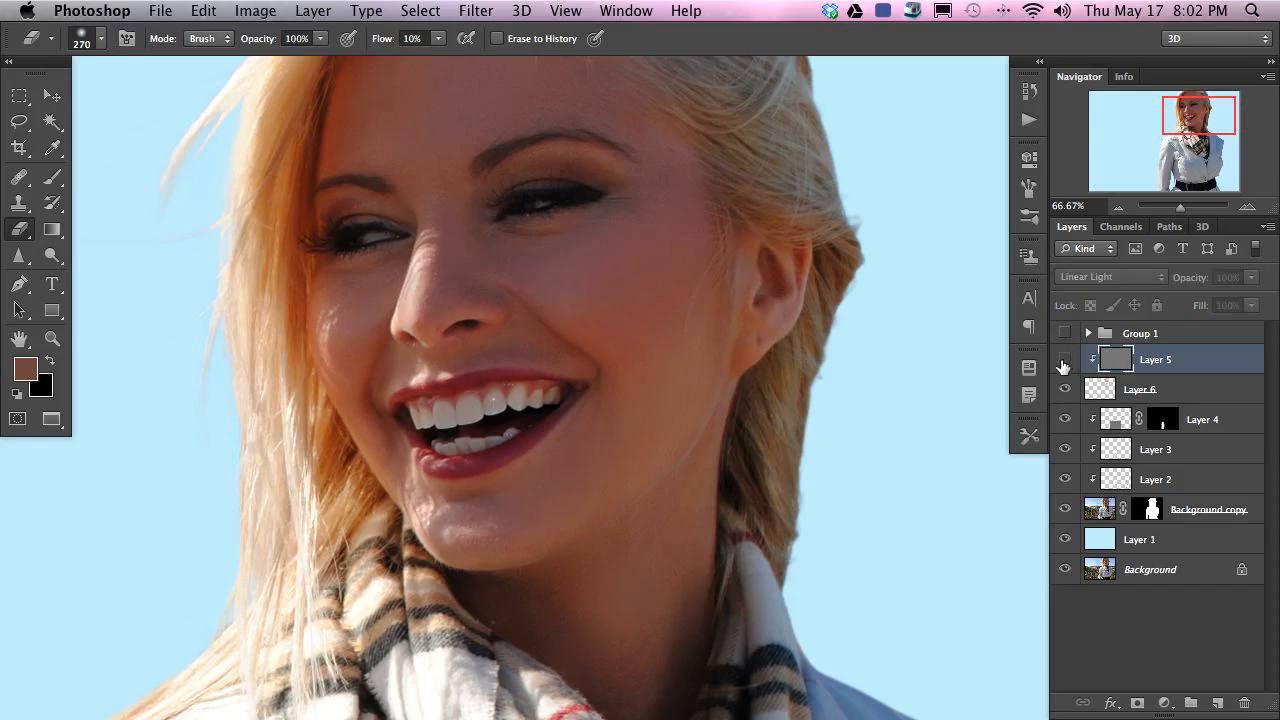
pyautogui.click(1064, 390)
pyautogui.click(1064, 390)
pyautogui.click(1064, 390)
pyautogui.click(1064, 390)
pyautogui.click(1063, 390)
pyautogui.click(1063, 390)
pyautogui.click(1065, 360)
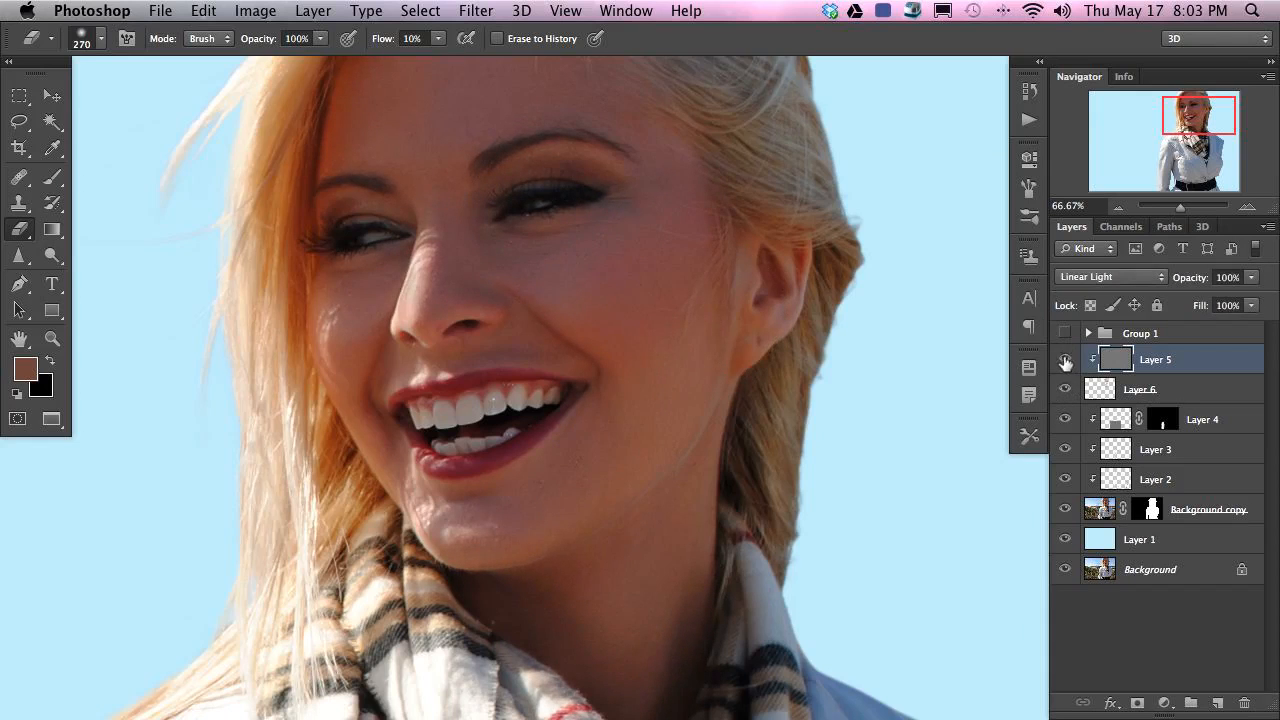
# - Lower the opacity of Layer 5 to 62% and compare the face with and without it
pyautogui.moveTo(1186, 279); pyautogui.dragTo(1183, 283)
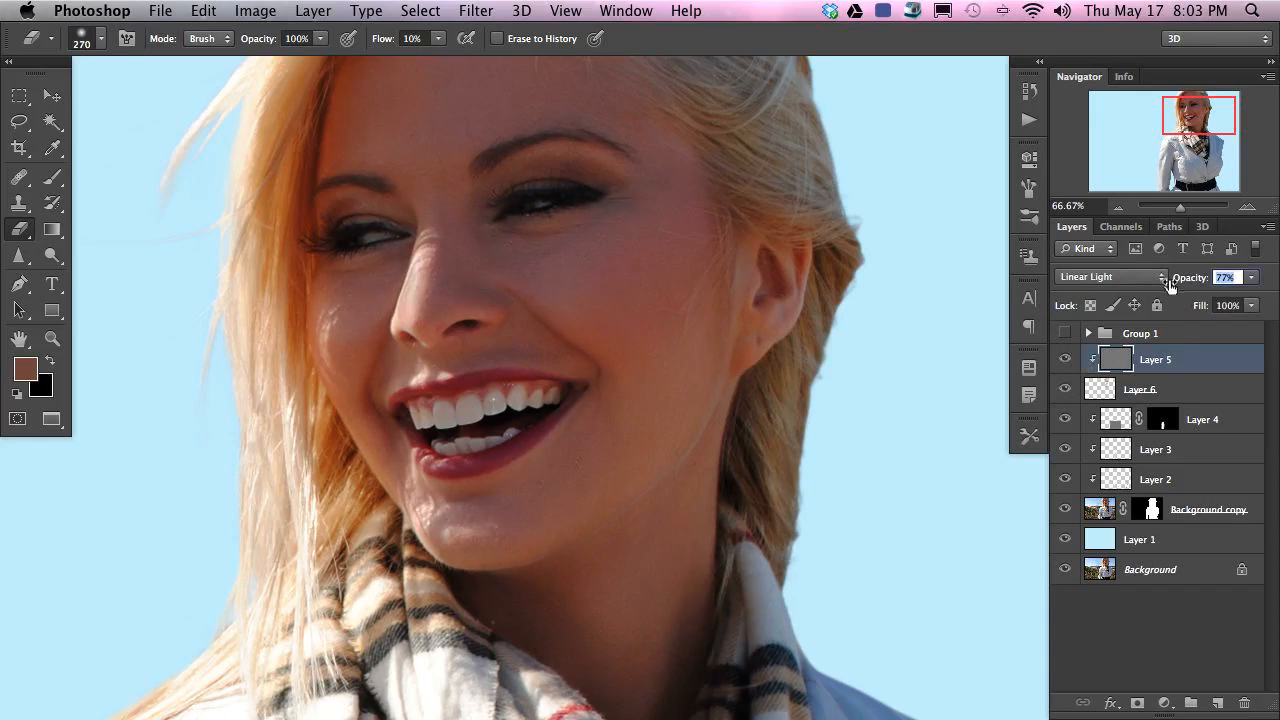
pyautogui.click(1065, 361)
pyautogui.click(1065, 361)
pyautogui.click(1065, 361)
pyautogui.click(1065, 361)
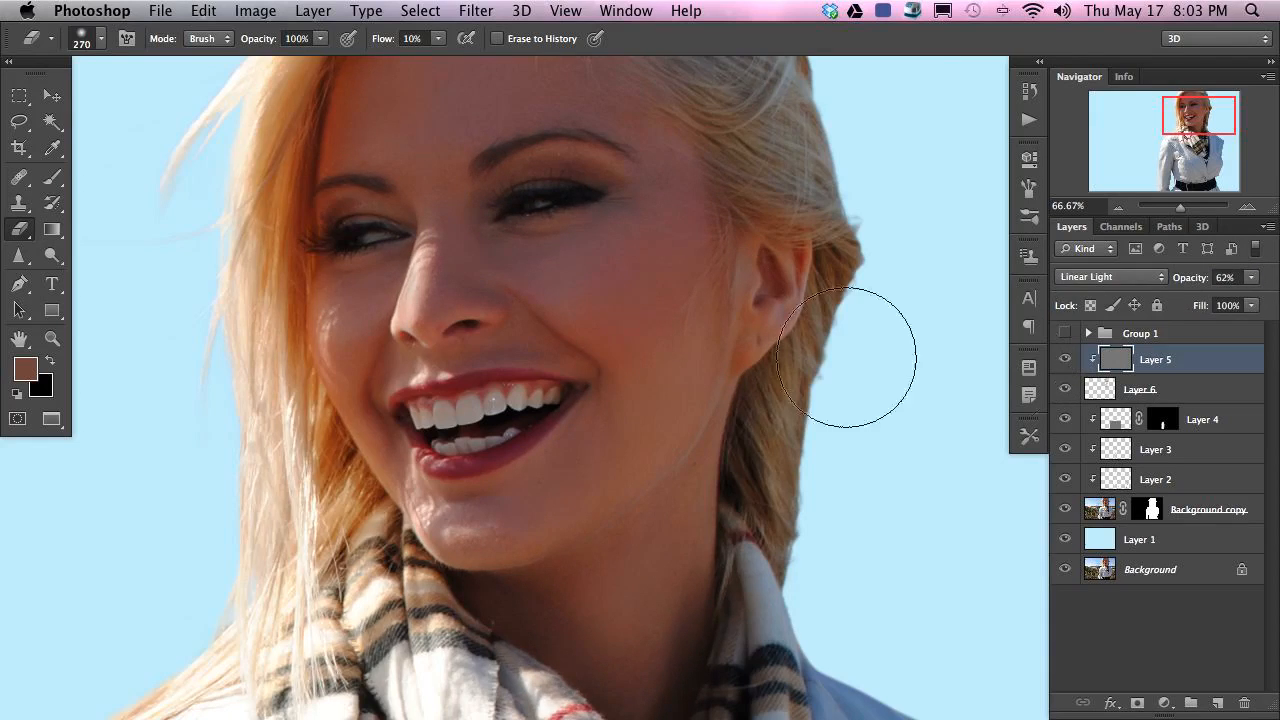
# - Check the combined effect of the skin-smoothing layer and the reduced sharpening layer by toggling each one's visibility
pyautogui.click(1065, 390)
pyautogui.click(1070, 389)
pyautogui.click(1069, 390)
pyautogui.click(1069, 390)
pyautogui.click(1069, 390)
pyautogui.click(1066, 390)
pyautogui.click(1064, 359)
pyautogui.click(1064, 359)
pyautogui.click(1064, 359)
pyautogui.click(1064, 359)
pyautogui.click(1064, 359)
pyautogui.click(1064, 359)
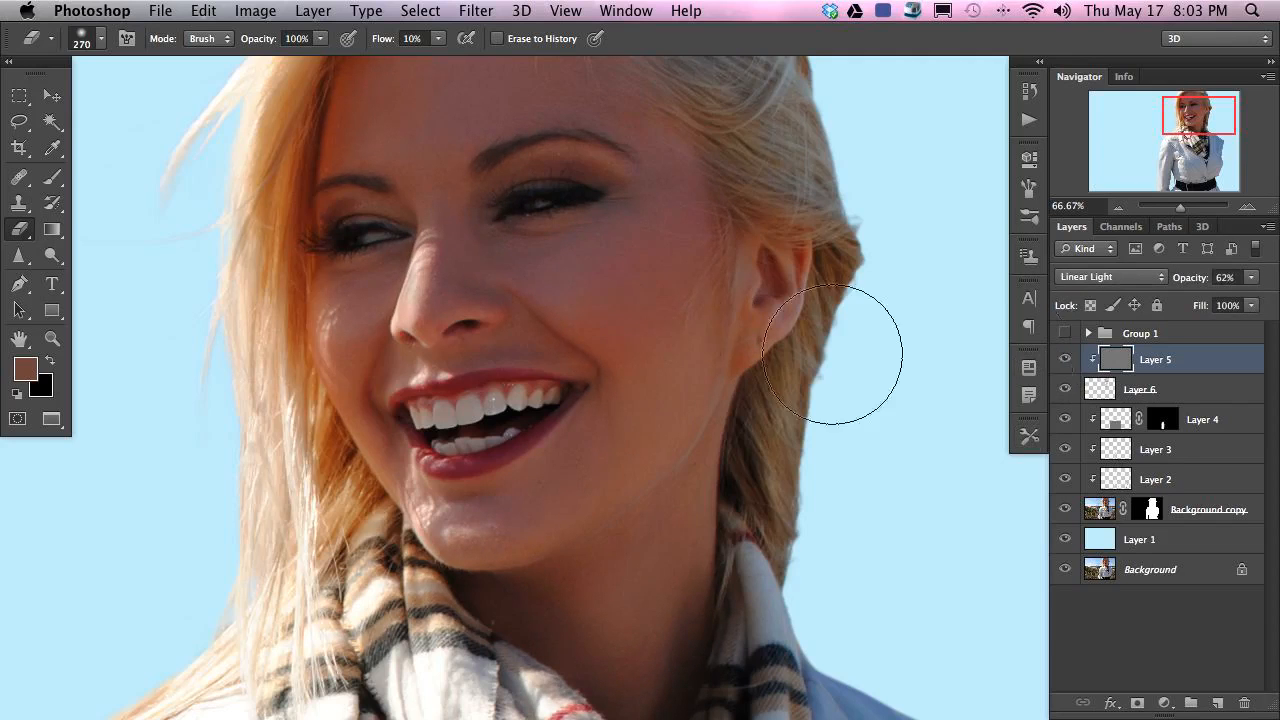
# - Group all layers from Layer 5 down to Background copy and check the group by toggling its visibility
pyautogui.press('super+minus')
pyautogui.press('super+minus')
pyautogui.press('super+minus')
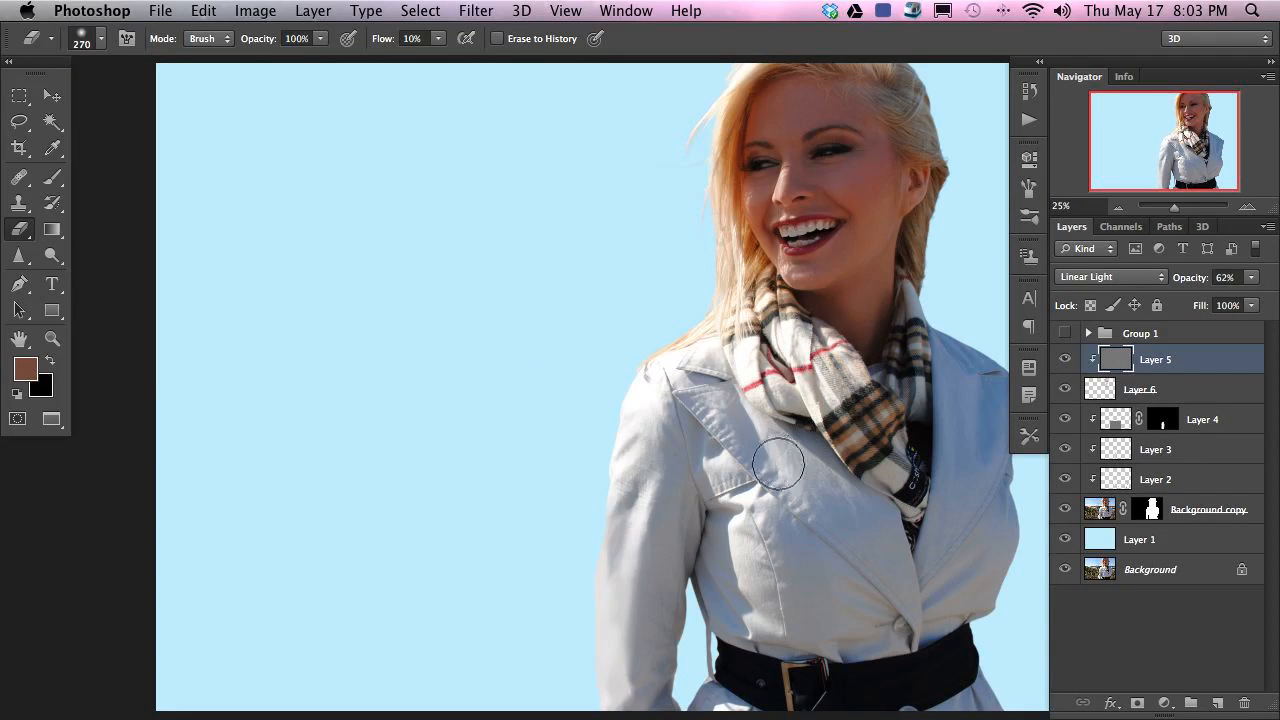
pyautogui.hscroll(5, 779, 460)
pyautogui.keyDown('shift'); pyautogui.click(1197, 395); pyautogui.keyUp('shift')
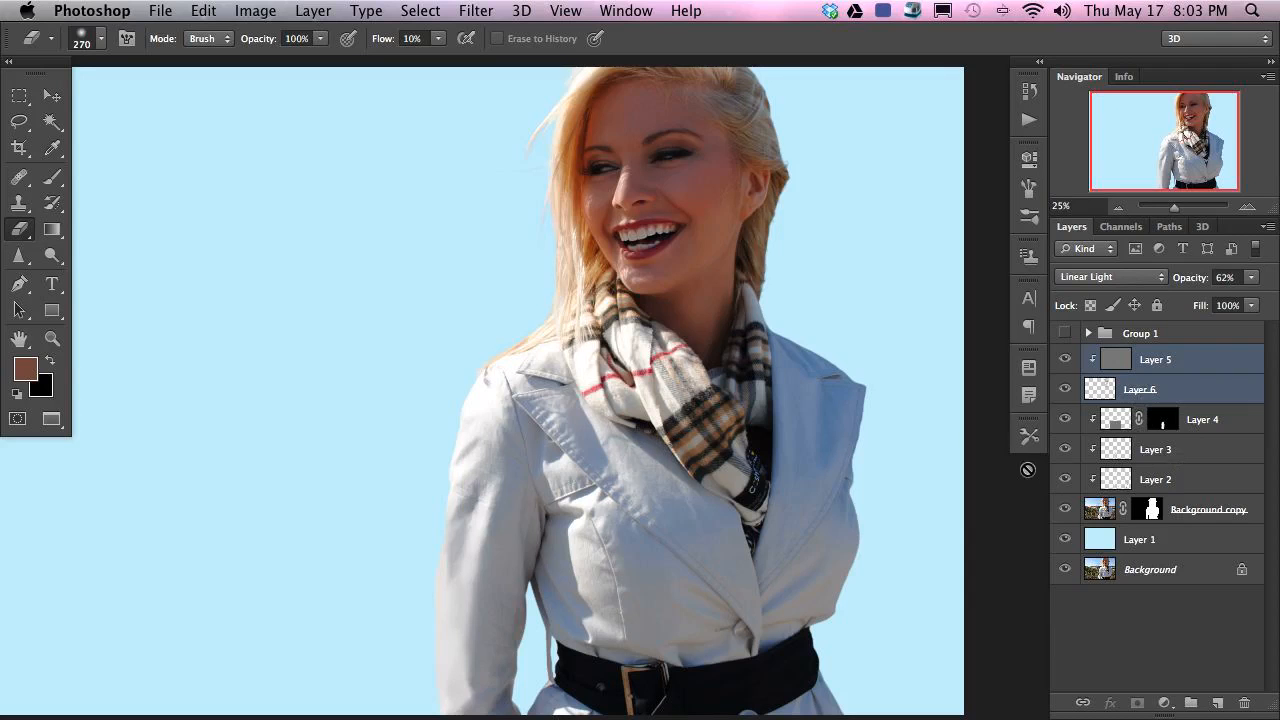
pyautogui.keyDown('shift'); pyautogui.click(1215, 510); pyautogui.keyUp('shift')
pyautogui.press('super+g')
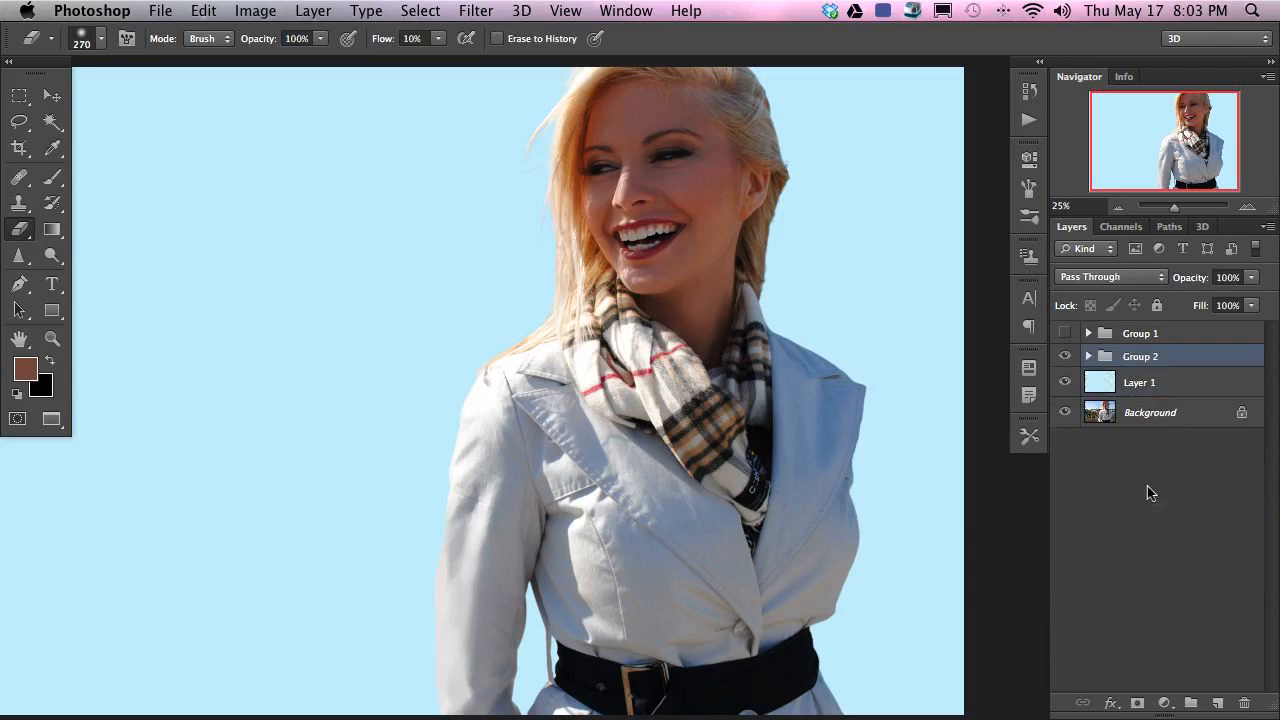
pyautogui.click(1065, 357)
pyautogui.click(1063, 358)
pyautogui.click(1063, 359)
pyautogui.click(1063, 359)
# - Expand Group 2, release Layers 5 and 6 from their clipping masks, and hide Layer 5 to compare the face
pyautogui.click(1089, 357)
pyautogui.click(1178, 418)
pyautogui.keyDown('alt'); pyautogui.click(1137, 418); pyautogui.keyUp('alt')
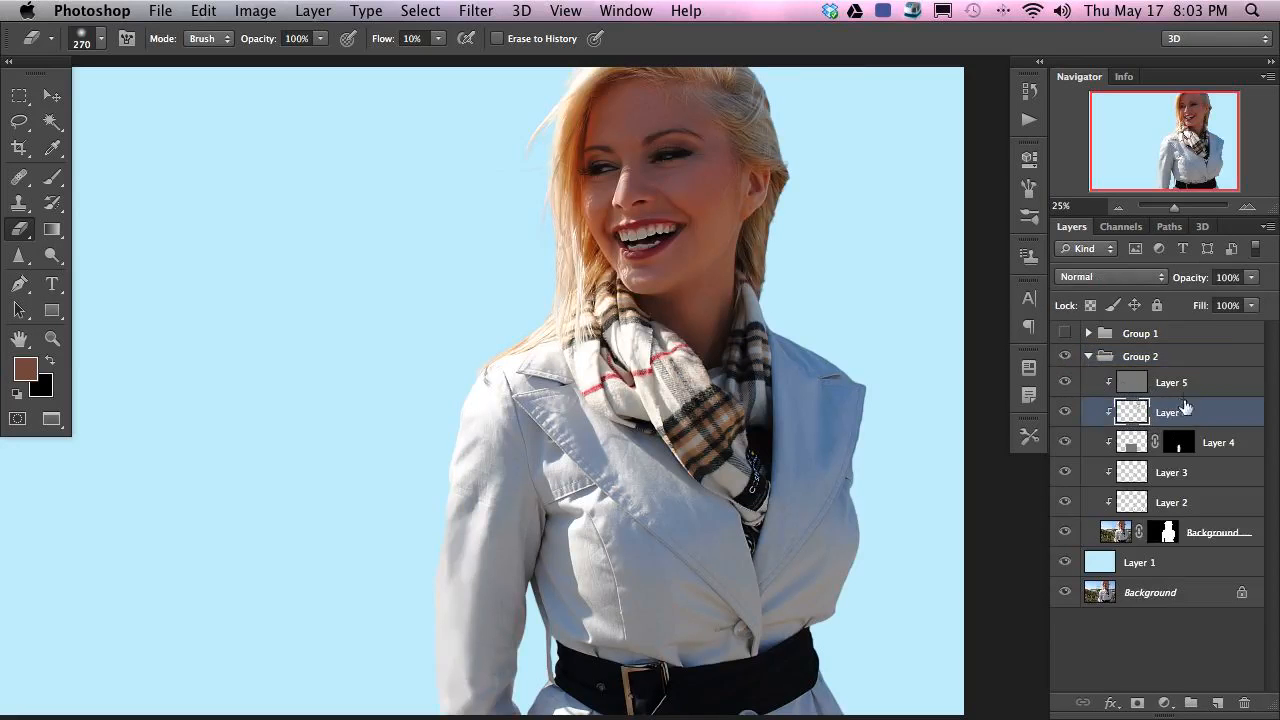
pyautogui.keyDown('alt'); pyautogui.click(1140, 395); pyautogui.keyUp('alt')
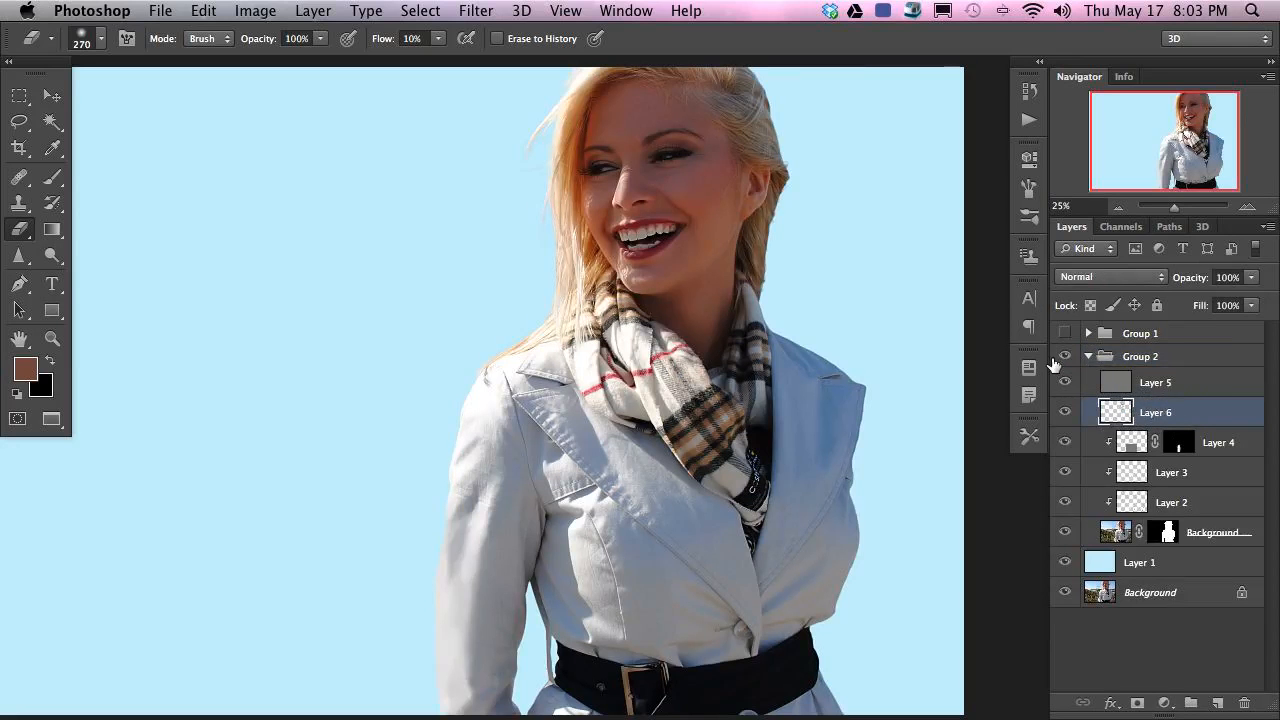
pyautogui.press('super+plus')
pyautogui.press('super+plus')
pyautogui.press('super+plus')
pyautogui.moveTo(749, 274); pyautogui.dragTo(717, 612)
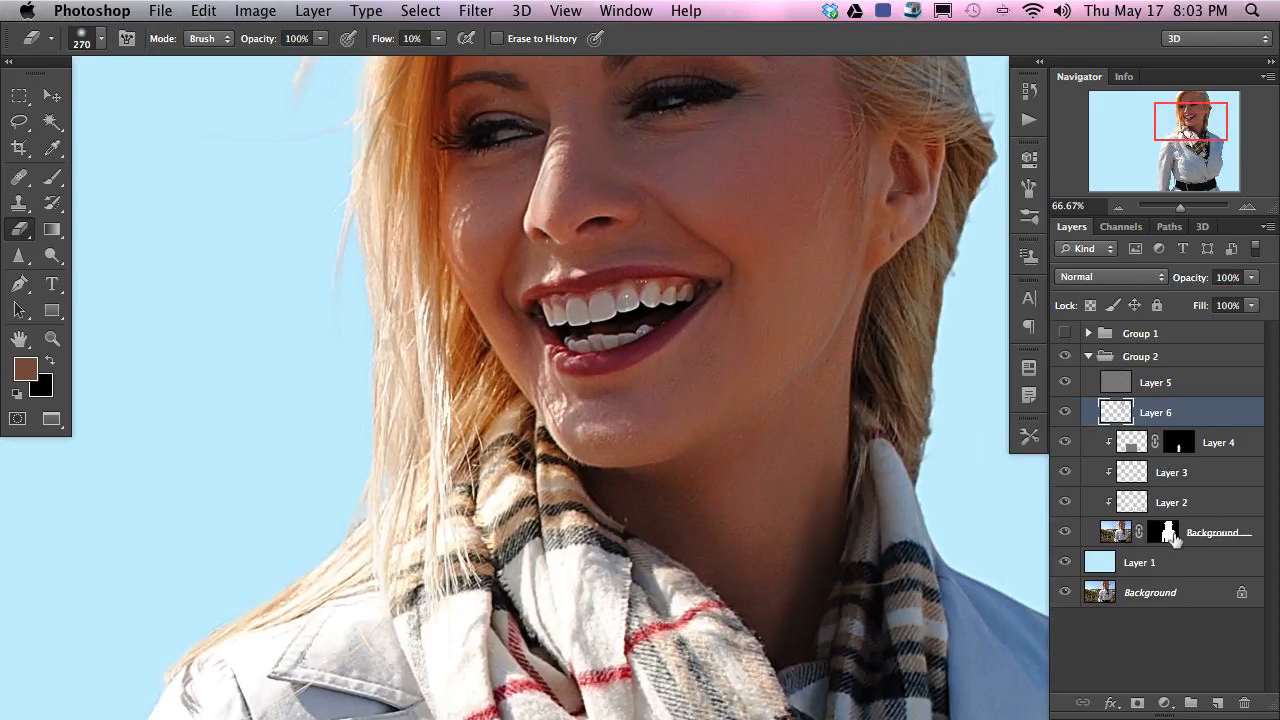
pyautogui.click(1065, 383)
pyautogui.hscroll(3, 877, 420)
pyautogui.scroll(2, 877, 420)
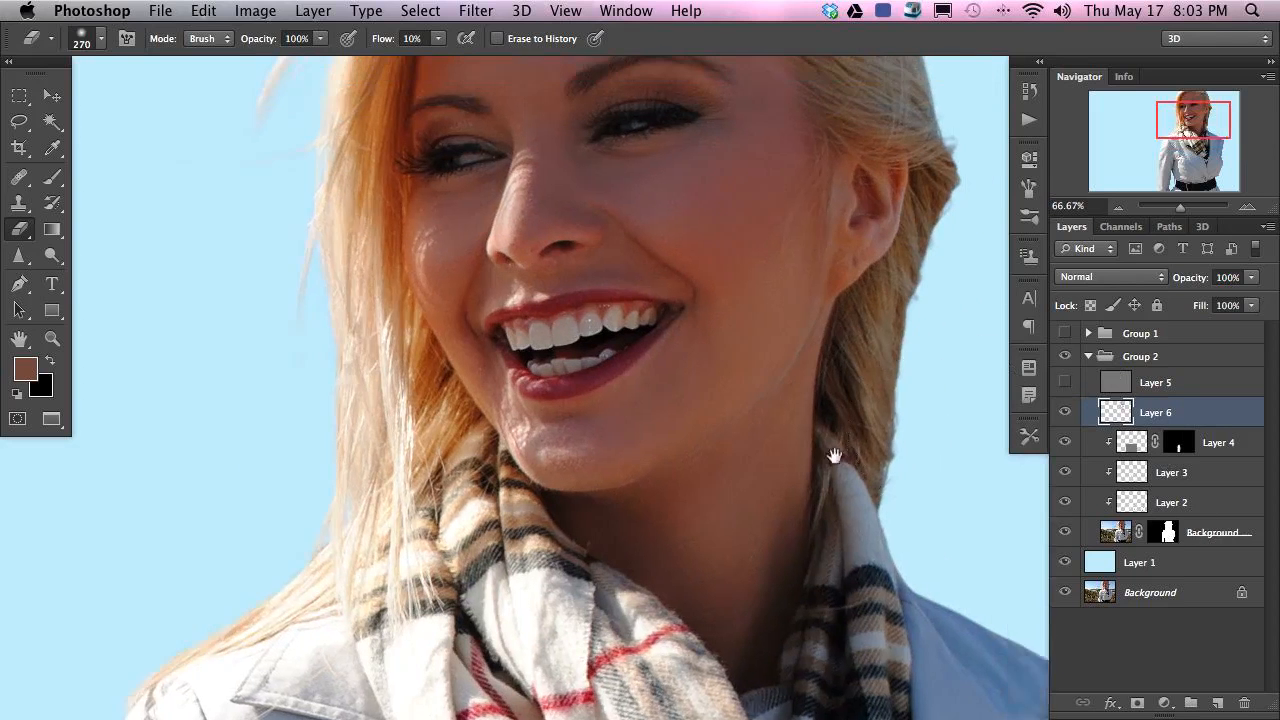
# - Show Layer 5 again and clip it to Layer 6 inside Group 2
pyautogui.click(1065, 412)
pyautogui.click(1066, 384)
pyautogui.click(1147, 388)
pyautogui.keyDown('alt'); pyautogui.click(1134, 393); pyautogui.keyUp('alt')
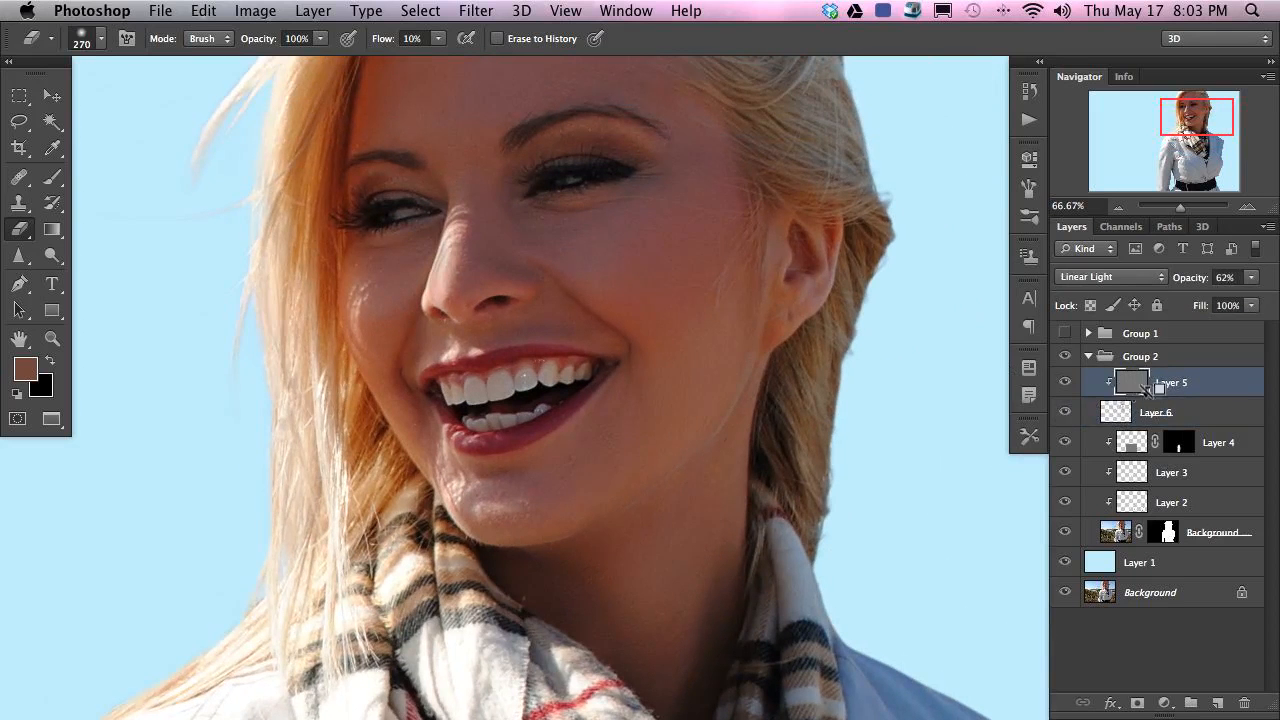
pyautogui.click(1066, 413)
pyautogui.click(1066, 413)
# - Clip Layer 6 to the layers beneath it in Group 2, compare the sharpening, and hide Layer 5
pyautogui.click(1148, 416)
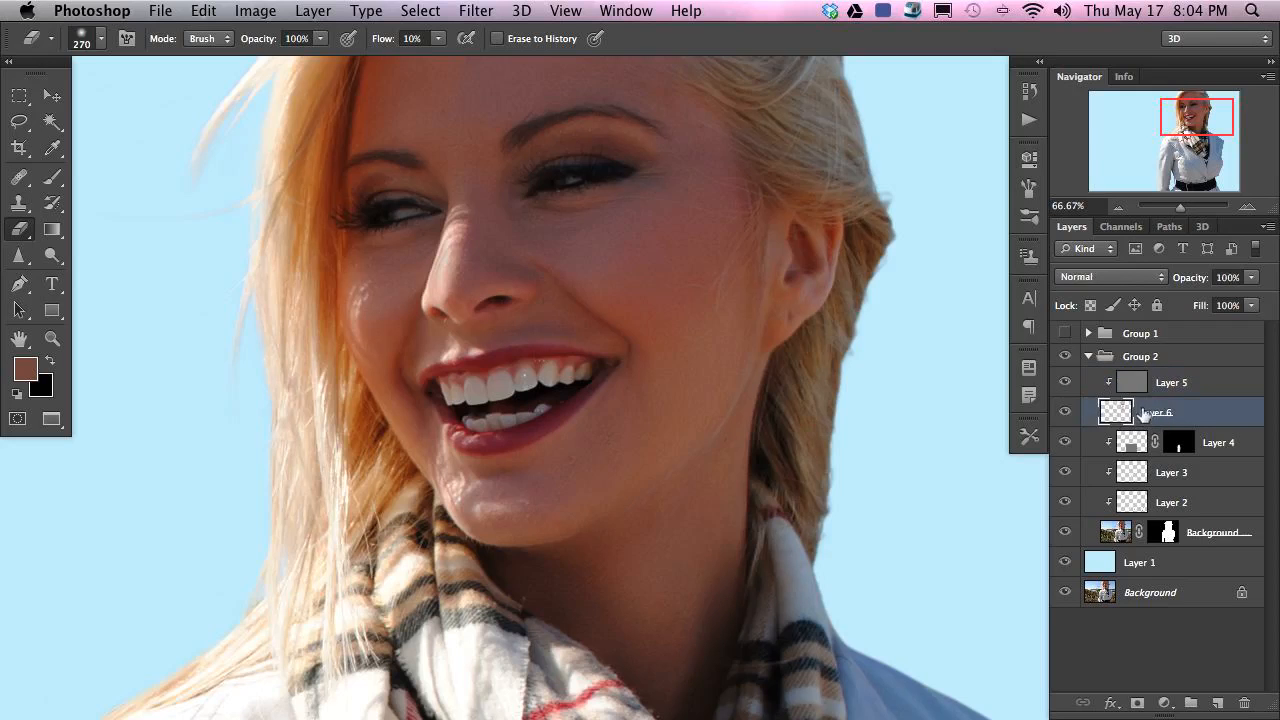
pyautogui.press('super+alt+g')
pyautogui.click(1064, 384)
pyautogui.click(1064, 384)
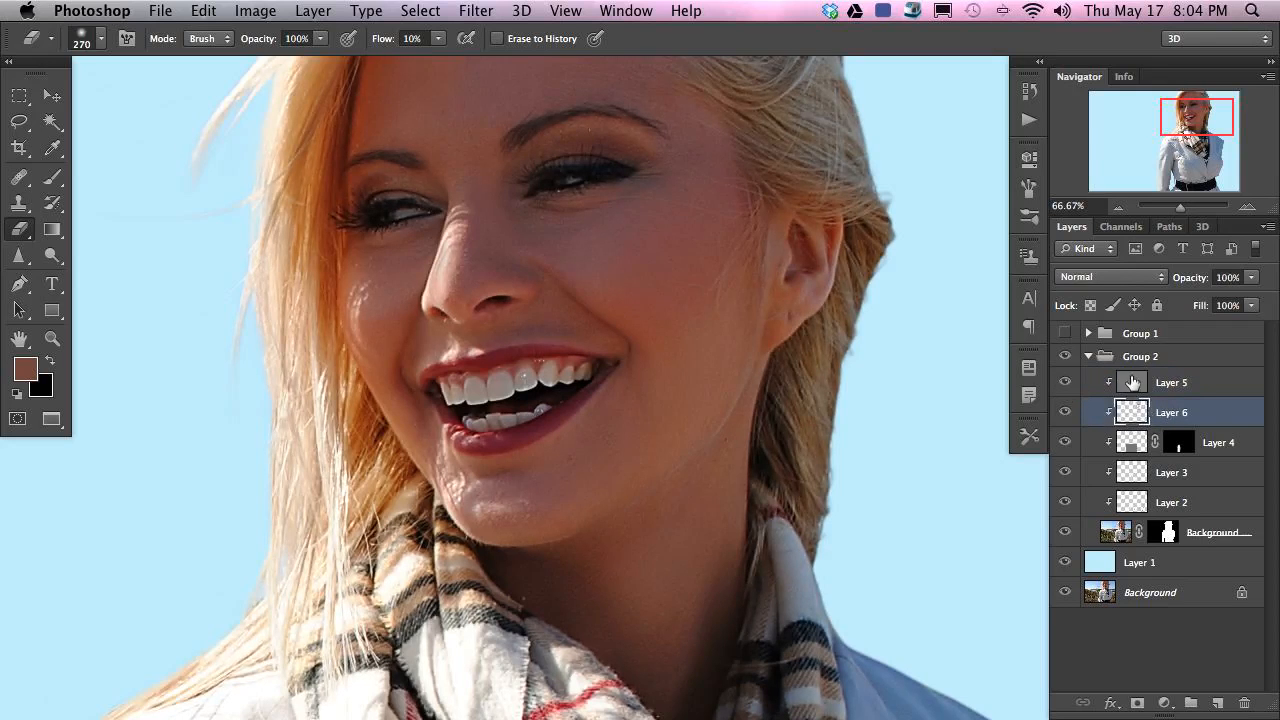
pyautogui.click(1062, 384)
pyautogui.click(1130, 386)
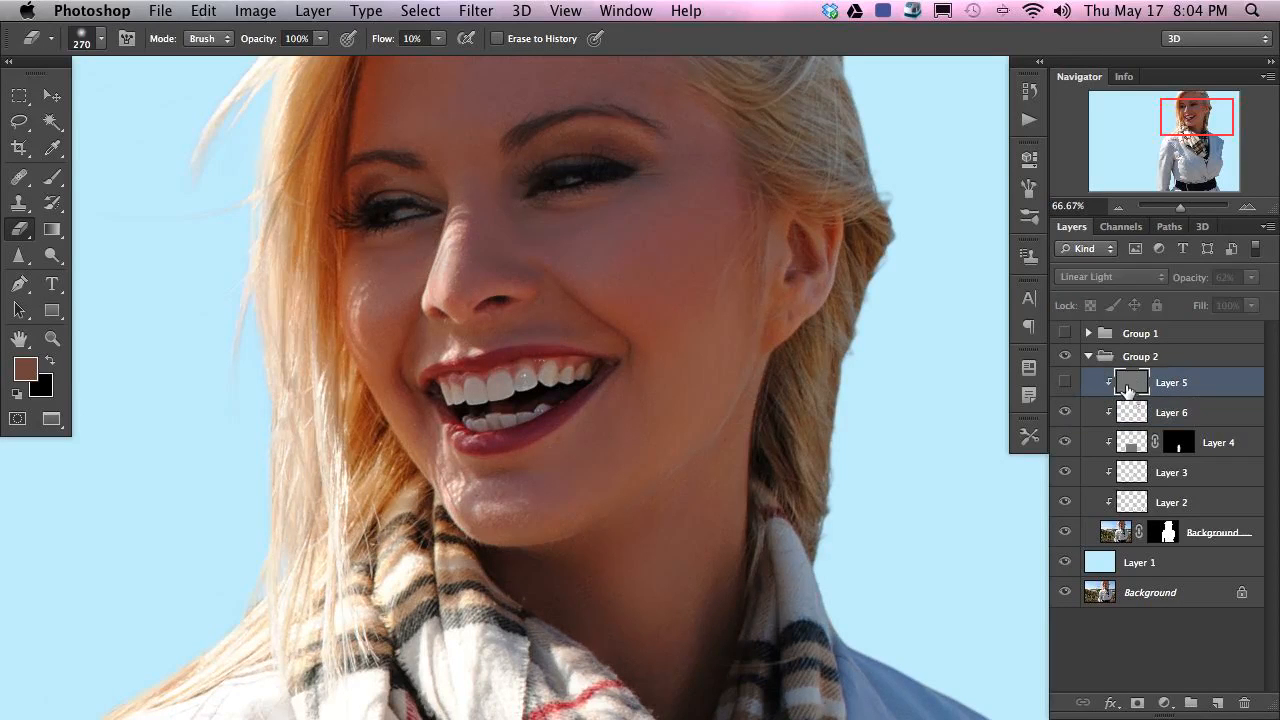
# - Load Layer 6's painted areas as a selection, add it as a mask on the visible Layer 5, and inspect the mask
pyautogui.click(1064, 384)
pyautogui.click(1064, 384)
pyautogui.click(1064, 412)
pyautogui.click(1064, 412)
pyautogui.click(1064, 412)
pyautogui.click(1064, 412)
pyautogui.keyDown('ctrl'); pyautogui.click(1130, 412); pyautogui.keyUp('ctrl')
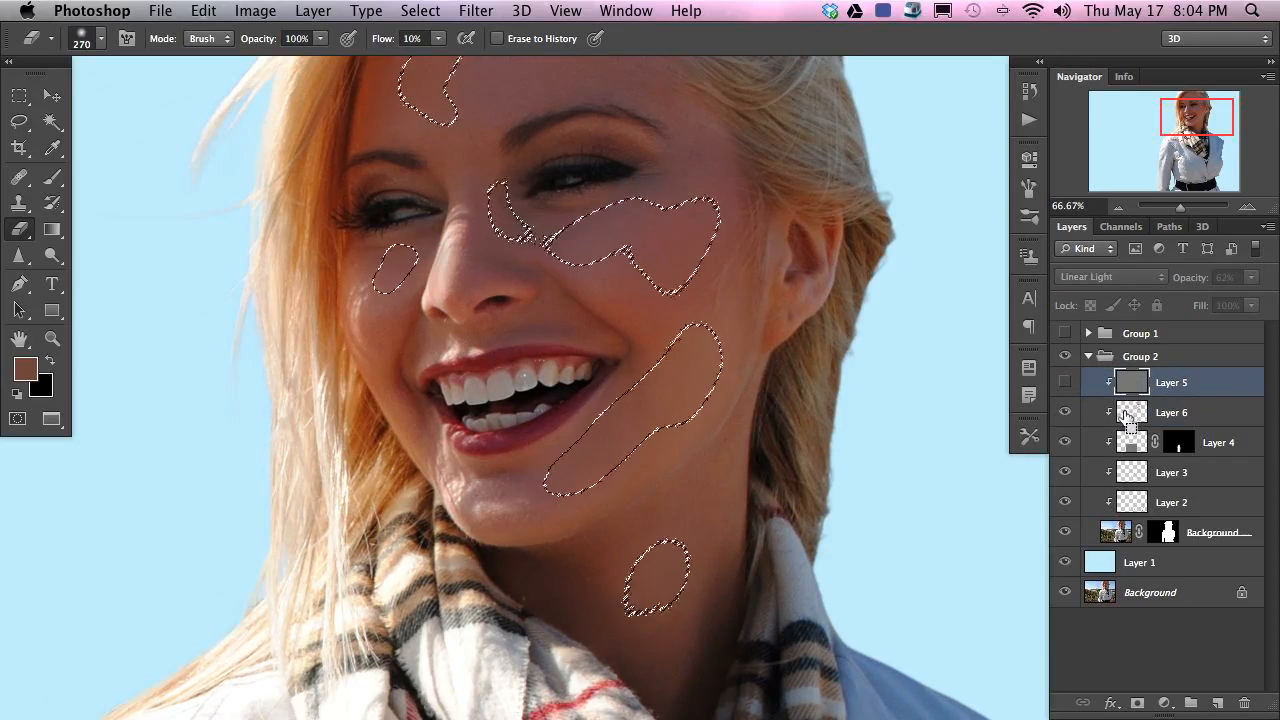
pyautogui.click(1064, 382)
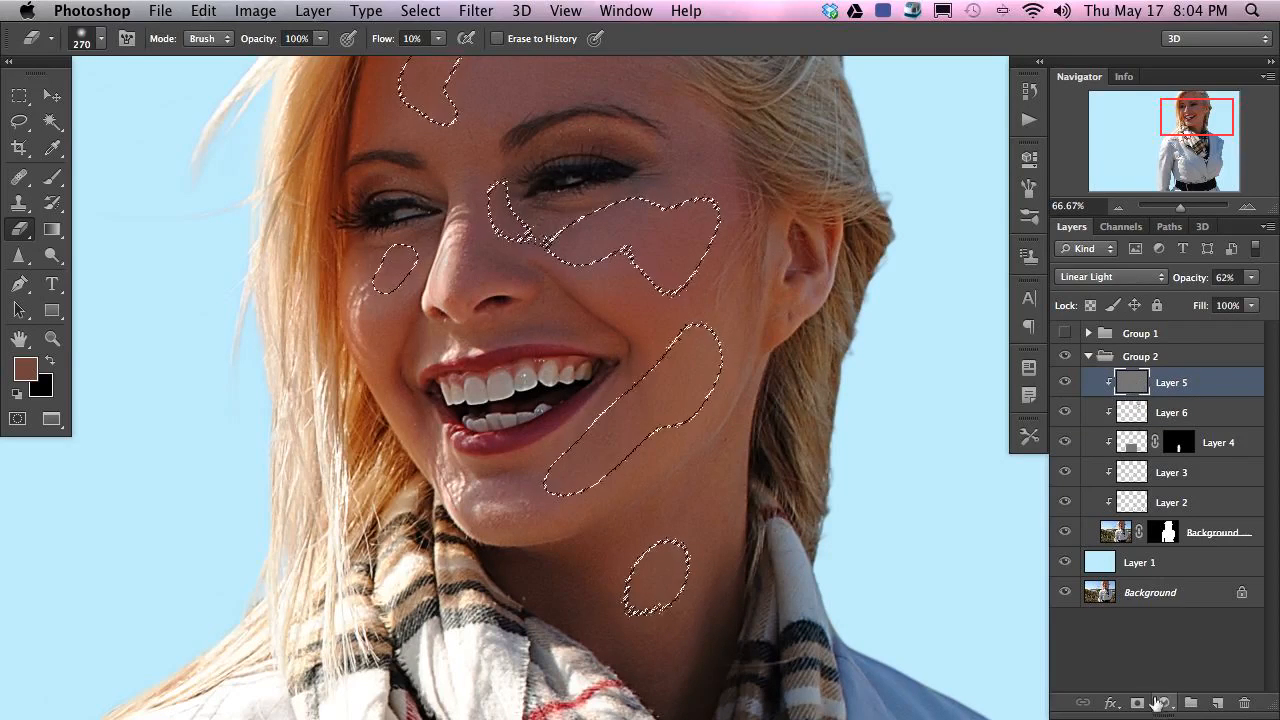
pyautogui.click(1143, 704)
pyautogui.keyDown('alt'); pyautogui.click(1184, 384); pyautogui.keyUp('alt')
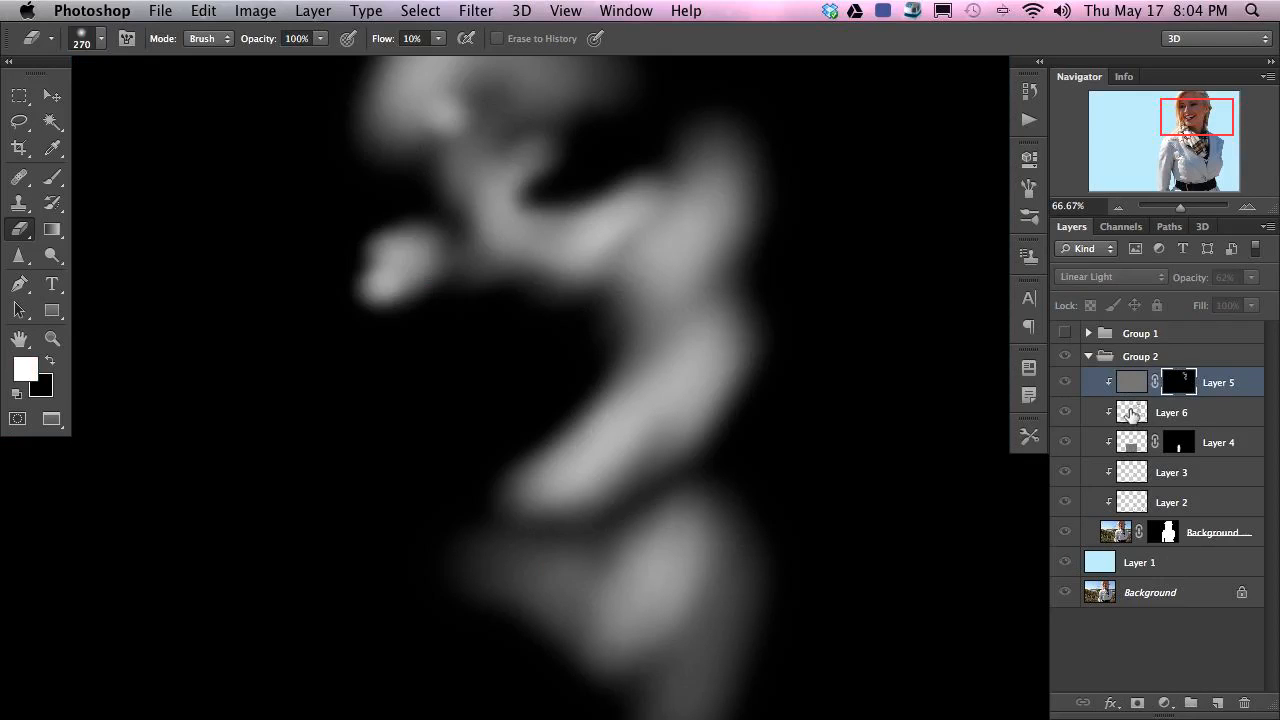
pyautogui.keyDown('alt'); pyautogui.click(1182, 382); pyautogui.keyUp('alt')
# - Compare the skin texture with the masked Layer 5 and the painted Layer 6 shown and hidden
pyautogui.click(1064, 384)
pyautogui.click(1064, 384)
pyautogui.click(1064, 384)
pyautogui.click(1064, 384)
pyautogui.click(1065, 412)
pyautogui.click(1065, 413)
pyautogui.click(1064, 413)
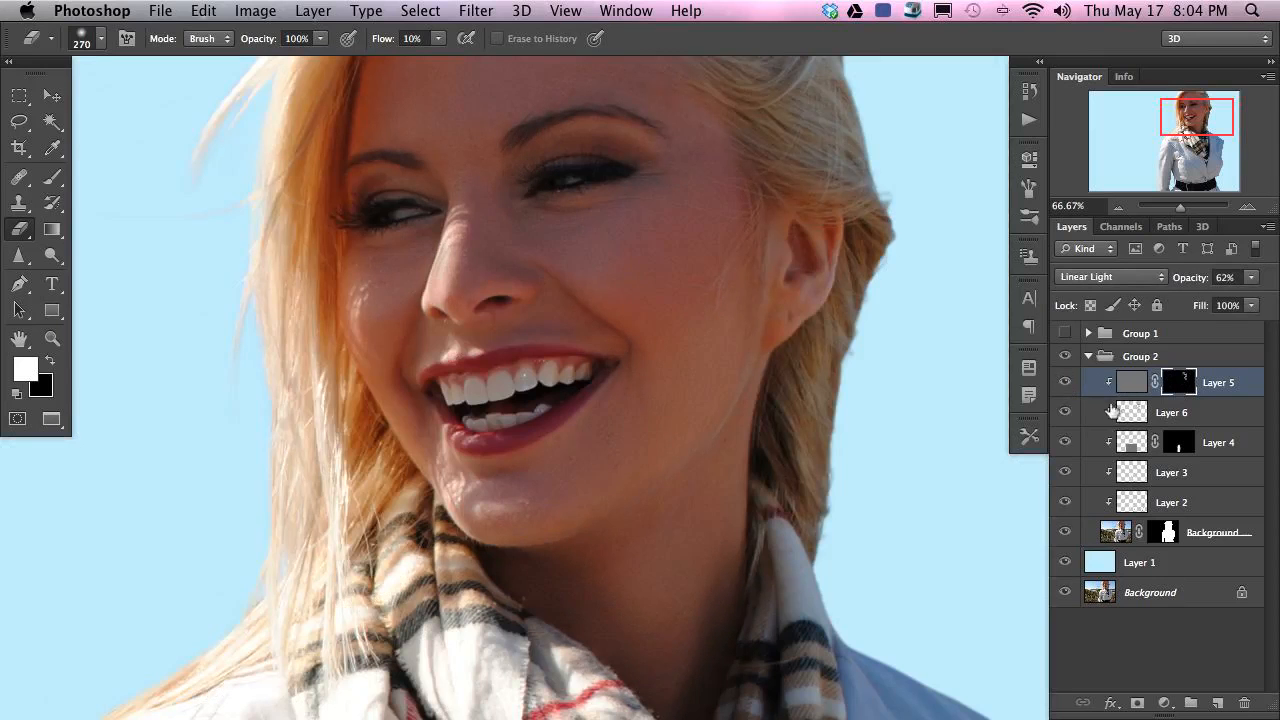
pyautogui.moveTo(1064, 386)
pyautogui.mouseDown()
pyautogui.moveTo(1070, 506)
pyautogui.moveTo(1064, 398)
pyautogui.mouseUp()
pyautogui.click(1066, 505)
# - Add a new empty layer directly above Layer 1
pyautogui.press('super+minus')
pyautogui.press('super+minus')
pyautogui.press('super+minus')
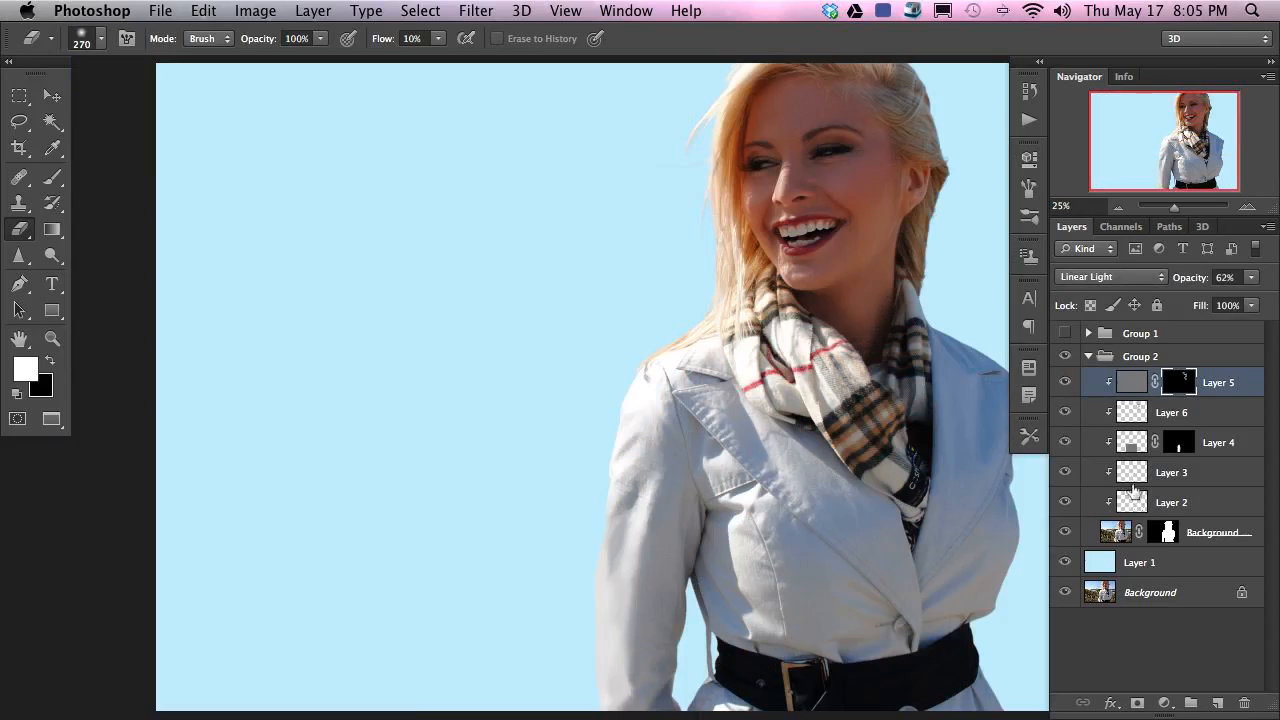
pyautogui.click(1145, 562)
pyautogui.press('super+alt+shift+n')
# - Paint loose strokes behind the woman in black sampled from her belt, using a 176-pixel brush at 10% flow
pyautogui.press('b')
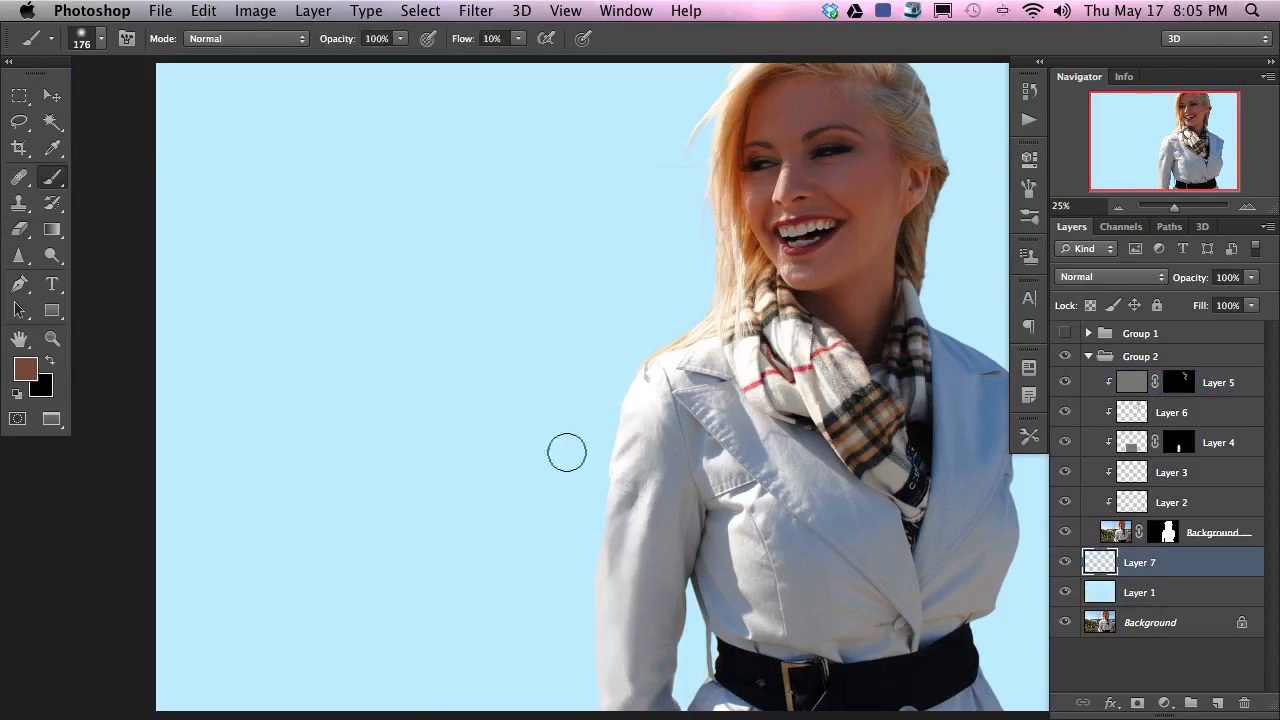
pyautogui.keyDown('alt'); pyautogui.click(855, 677); pyautogui.keyUp('alt')
pyautogui.moveTo(412, 520)
pyautogui.mouseDown()
pyautogui.moveTo(745, 426)
pyautogui.moveTo(796, 428)
pyautogui.moveTo(738, 611)
pyautogui.moveTo(608, 666)
pyautogui.moveTo(591, 609)
pyautogui.moveTo(690, 668)
pyautogui.moveTo(944, 578)
pyautogui.moveTo(810, 551)
pyautogui.moveTo(605, 401)
pyautogui.moveTo(540, 200)
pyautogui.moveTo(1100, 155)
pyautogui.moveTo(560, 150)
pyautogui.moveTo(600, 300)
pyautogui.moveTo(580, 350)
pyautogui.moveTo(620, 395)
pyautogui.mouseUp()
pyautogui.moveTo(722, 459); pyautogui.dragTo(592, 485)
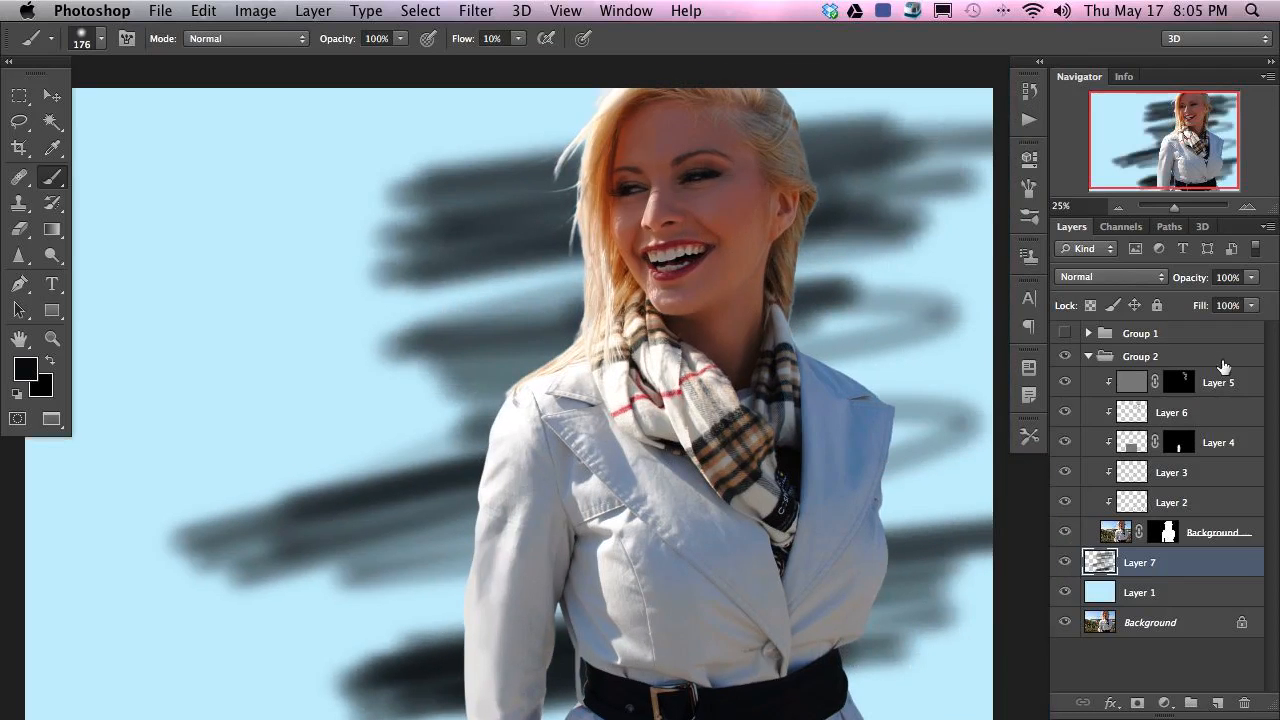
# - Add a Curves adjustment layer above Layer 5 inside Group 2
pyautogui.click(1220, 362)
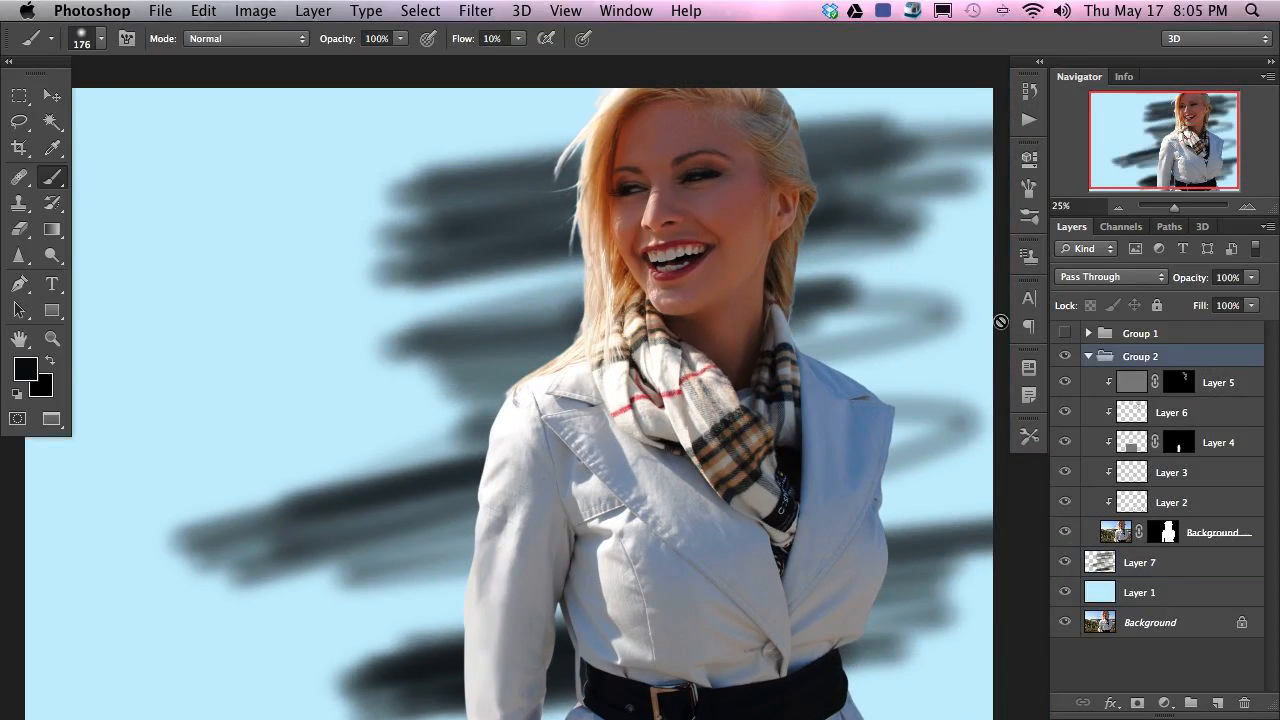
pyautogui.click(1229, 376)
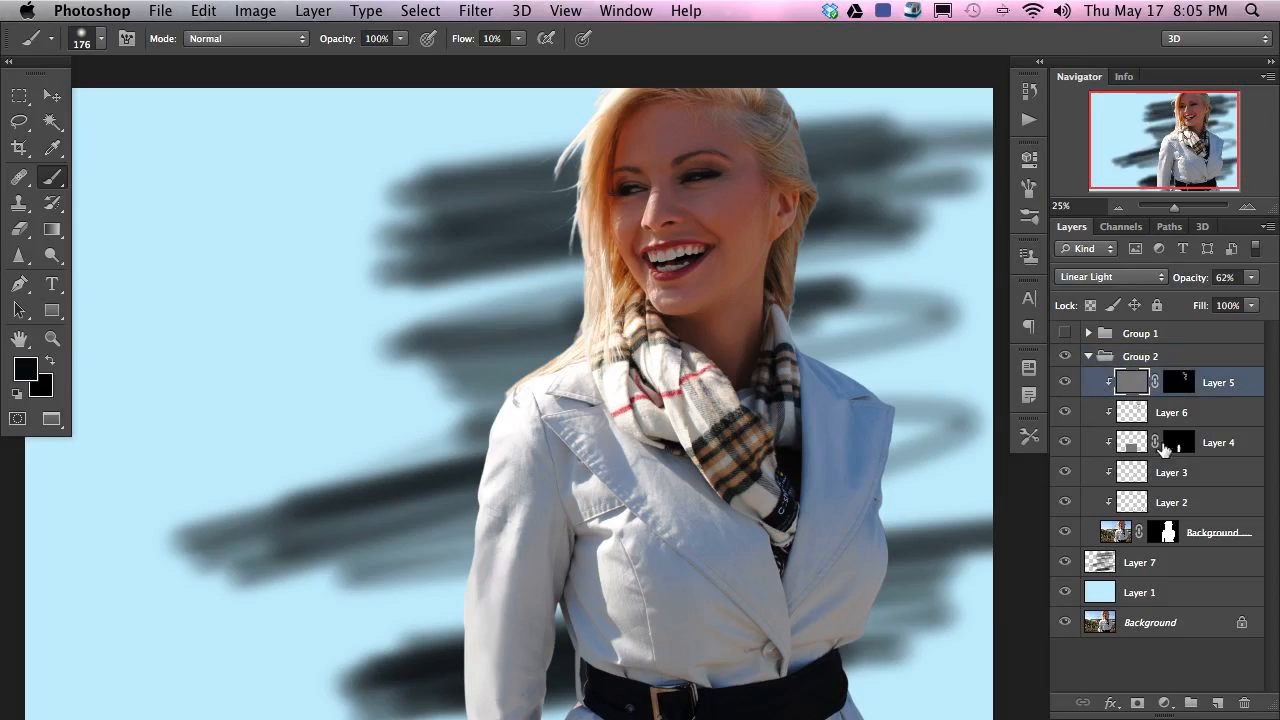
pyautogui.click(1164, 703)
pyautogui.click(1177, 474)
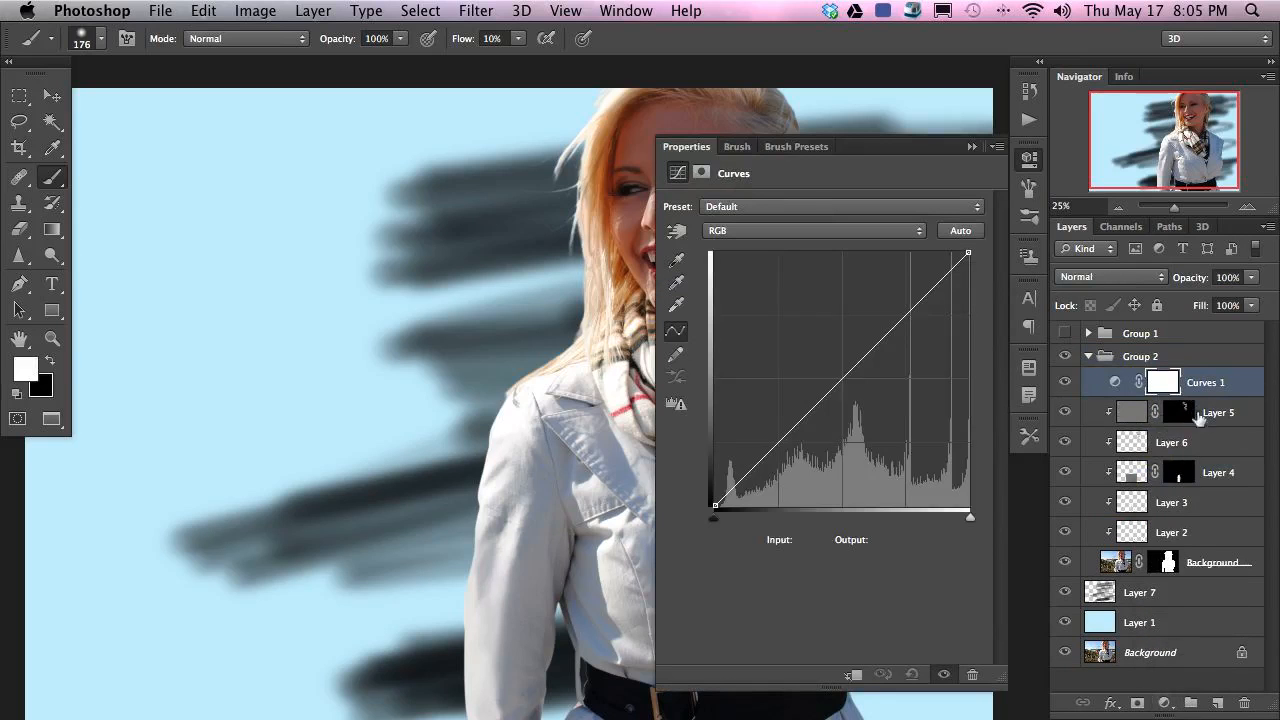
# - Clip the Curves adjustment to the layers beneath it and lower the green curve to output 102 at input 143
pyautogui.press('super+alt+g')
pyautogui.click(797, 231)
pyautogui.click(789, 256)
pyautogui.moveTo(851, 371); pyautogui.dragTo(856, 405)
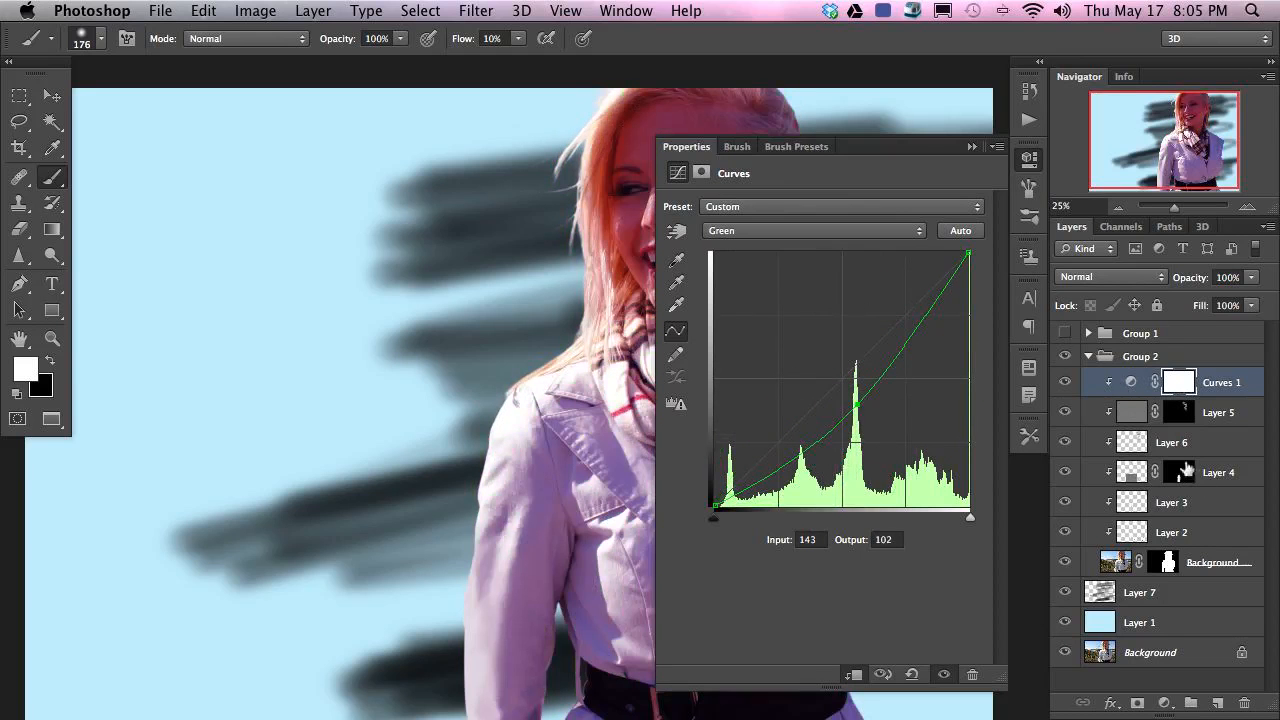
# - Undo the Curves adjustment, the dark background strokes and the layer they were painted on
pyautogui.press('alt+super+z')
pyautogui.press('alt+super+z')
pyautogui.press('alt+super+z')
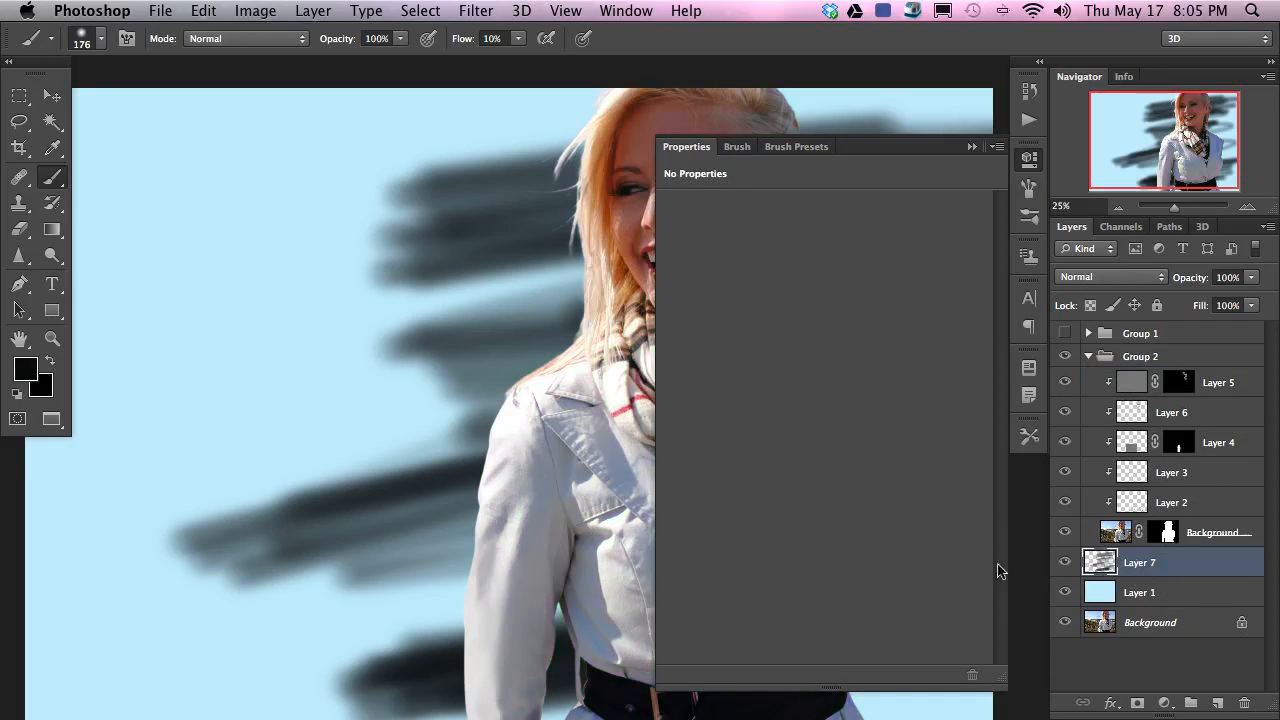
pyautogui.press('alt+super+z')
pyautogui.press('alt+super+z')
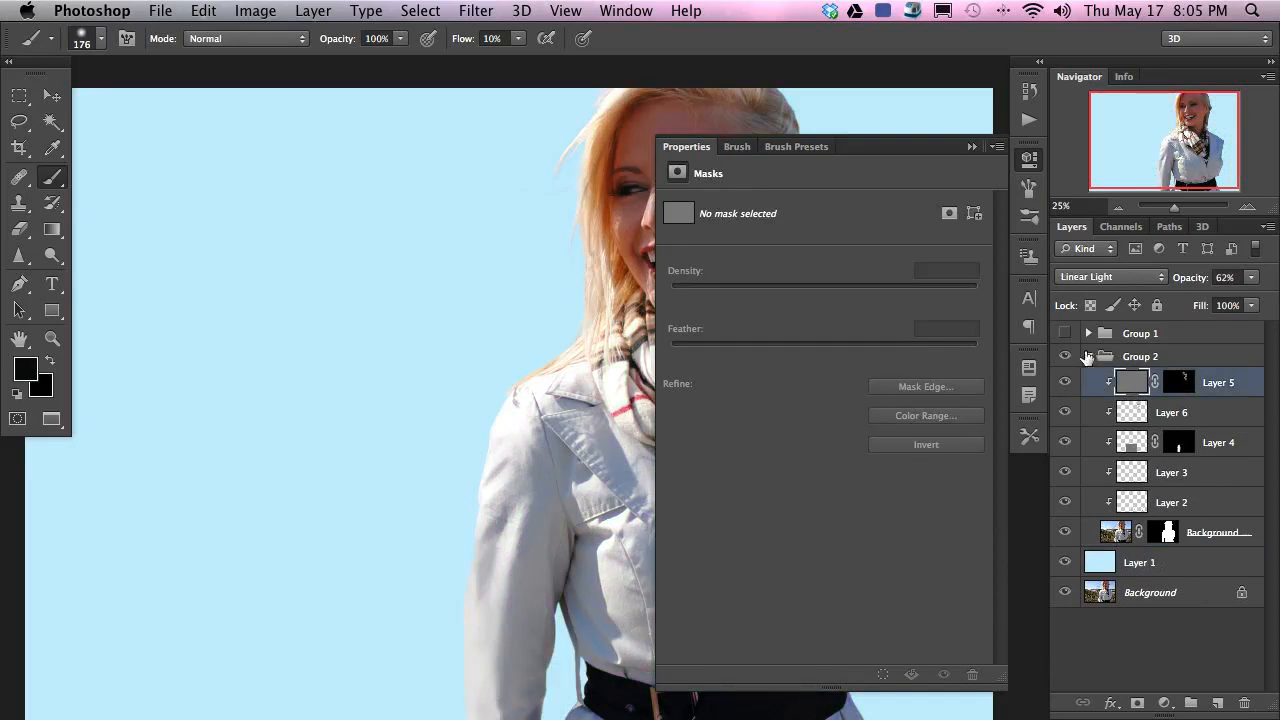
# - Close the adjustment properties and collapse Group 2
pyautogui.click(1030, 161)
pyautogui.moveTo(722, 526); pyautogui.dragTo(710, 436)
pyautogui.press('super+minus')
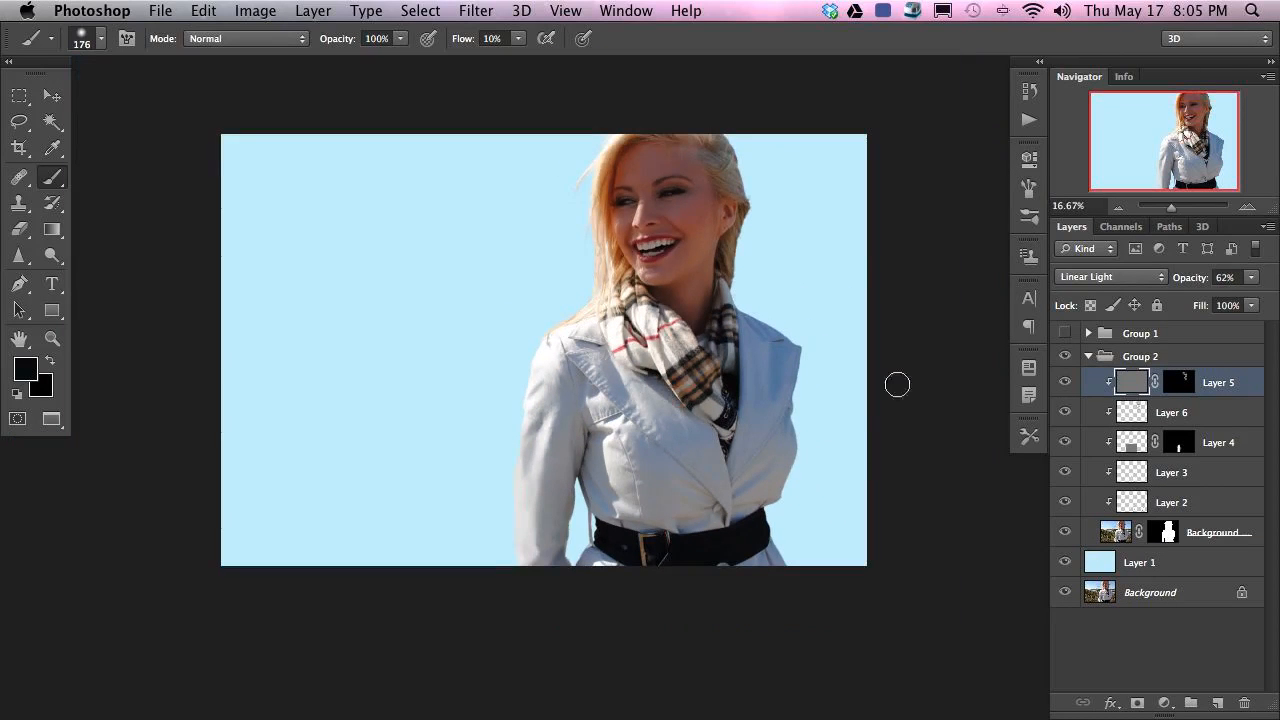
pyautogui.click(1085, 358)
pyautogui.click(1088, 356)
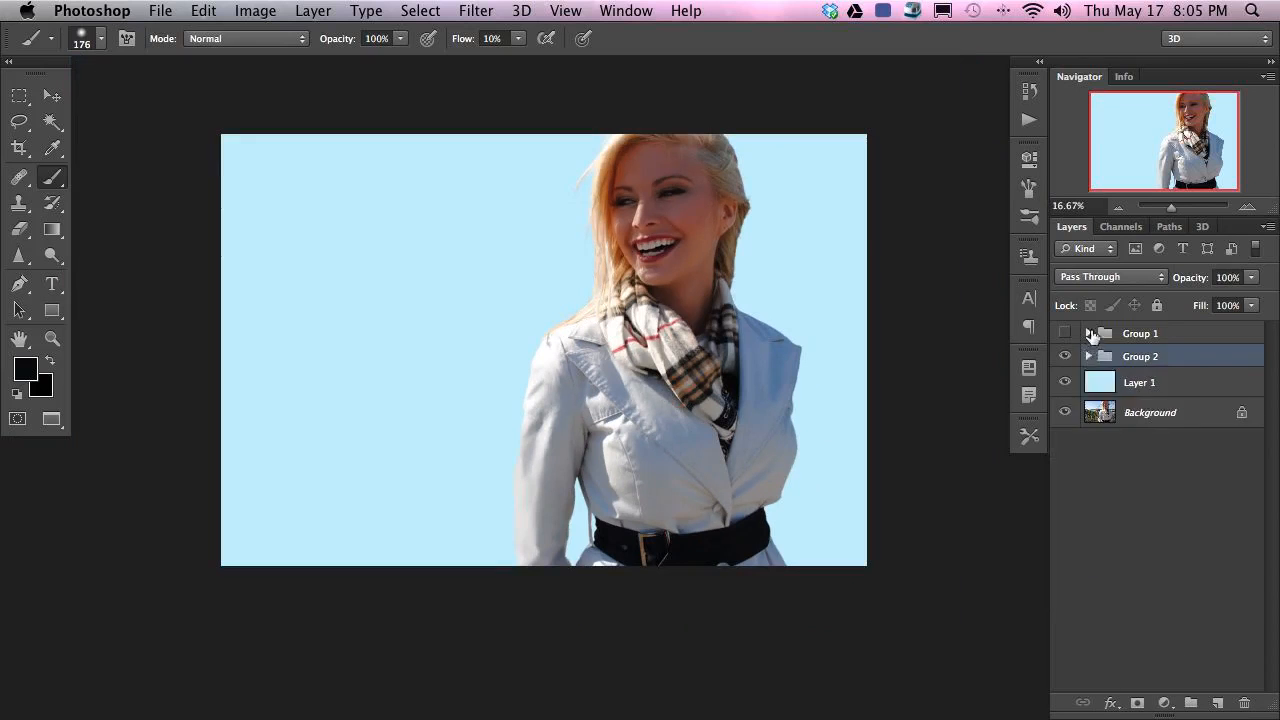
# - Move the sunset image IMG_5210.jpg out of Group 1 to directly above Layer 1, and hide Group 1
pyautogui.click(1089, 334)
pyautogui.click(1170, 420)
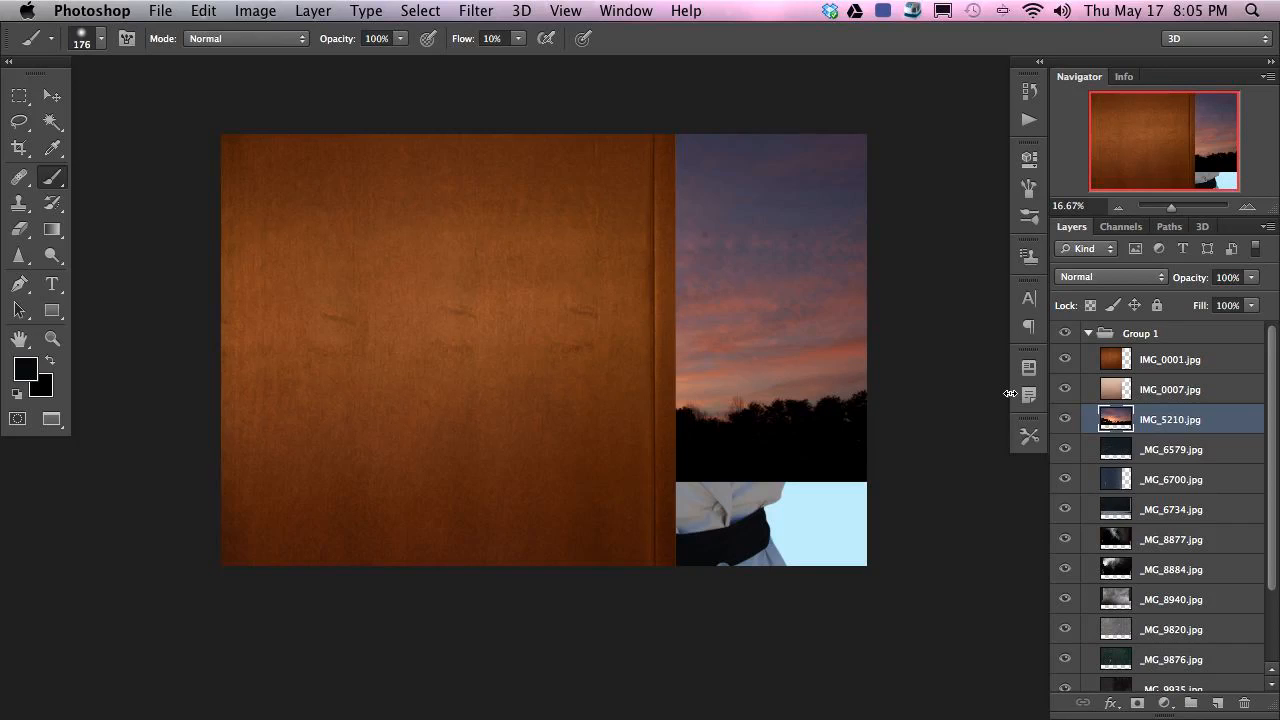
pyautogui.press('super+shift+bracketleft')
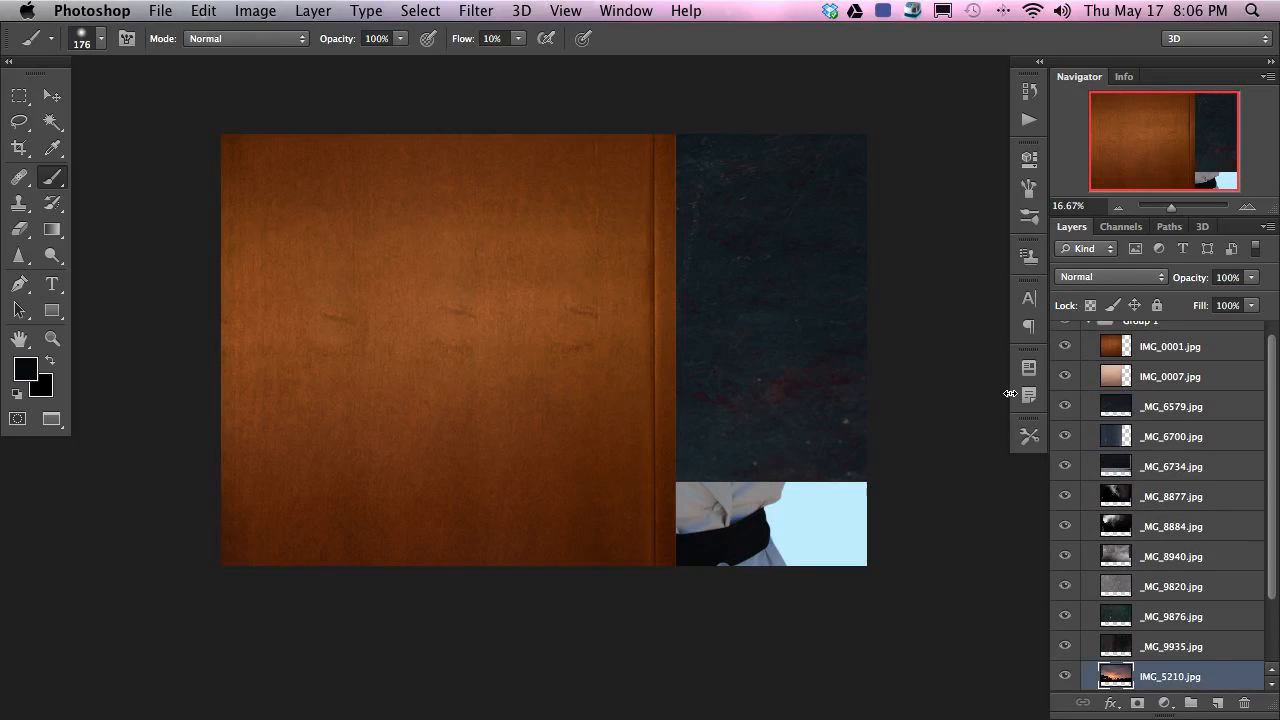
pyautogui.press('super+shift+bracketleft')
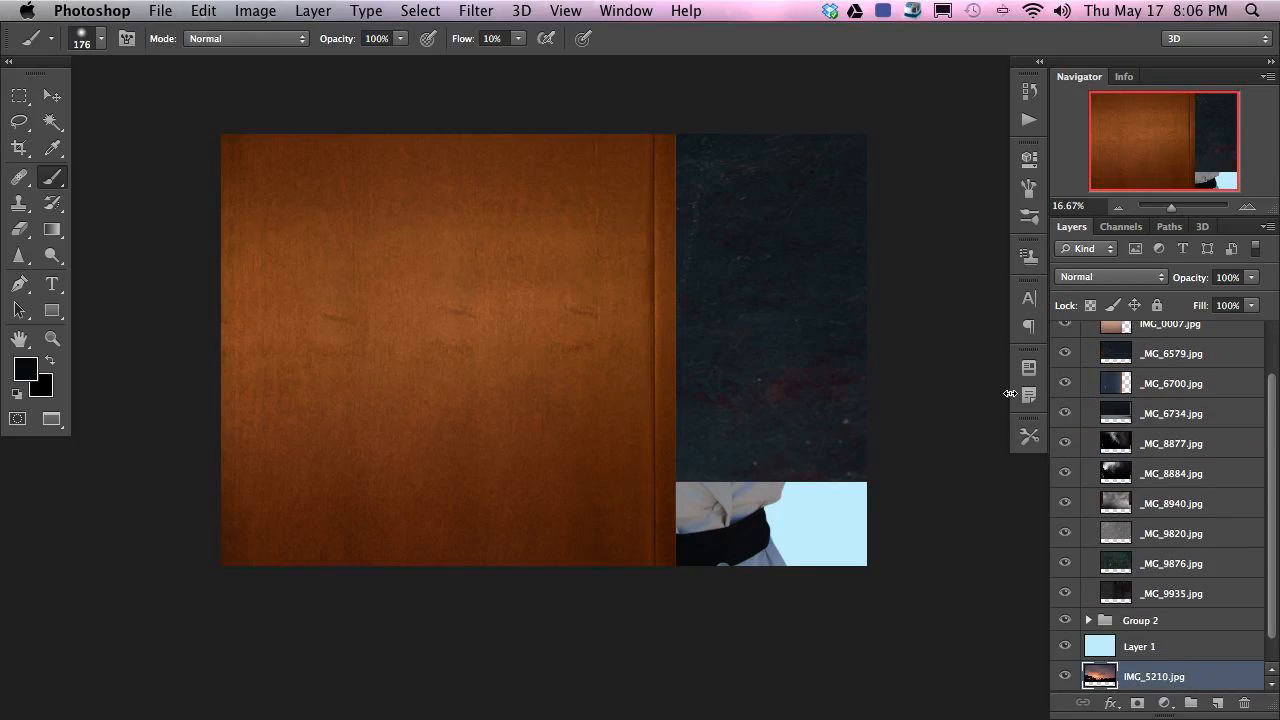
pyautogui.scroll(3, 1270, 388)
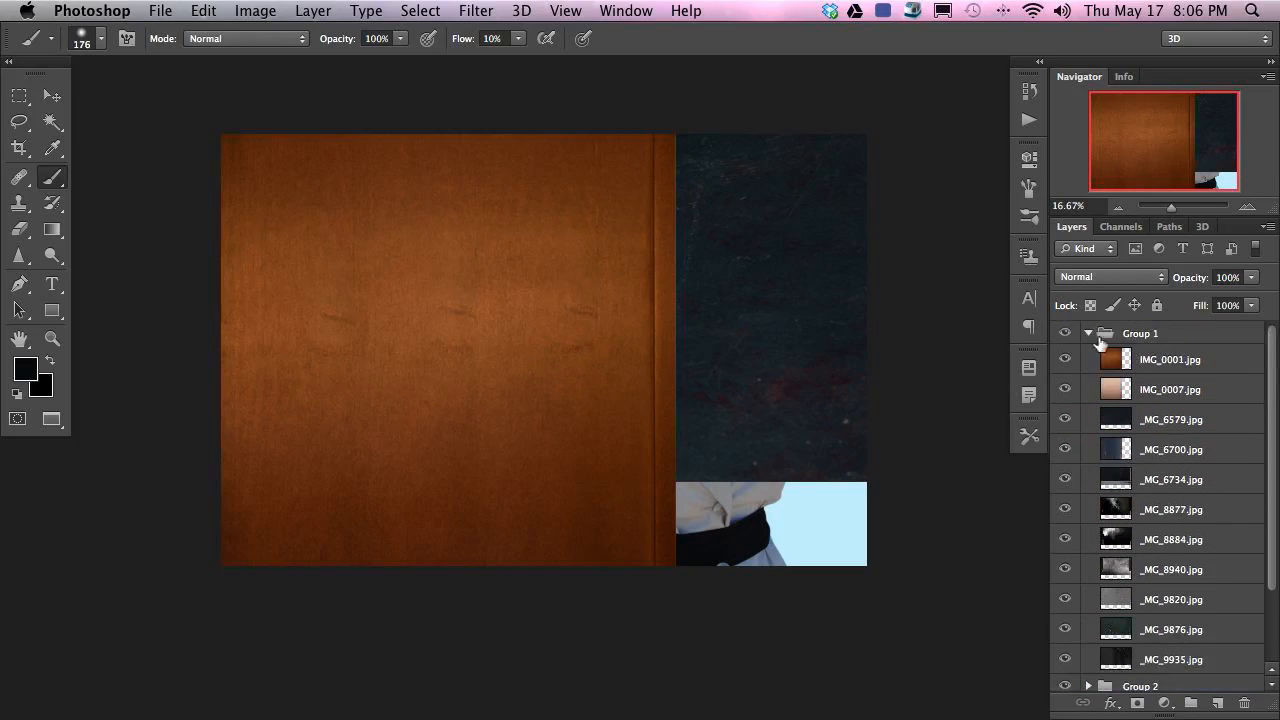
pyautogui.click(1064, 333)
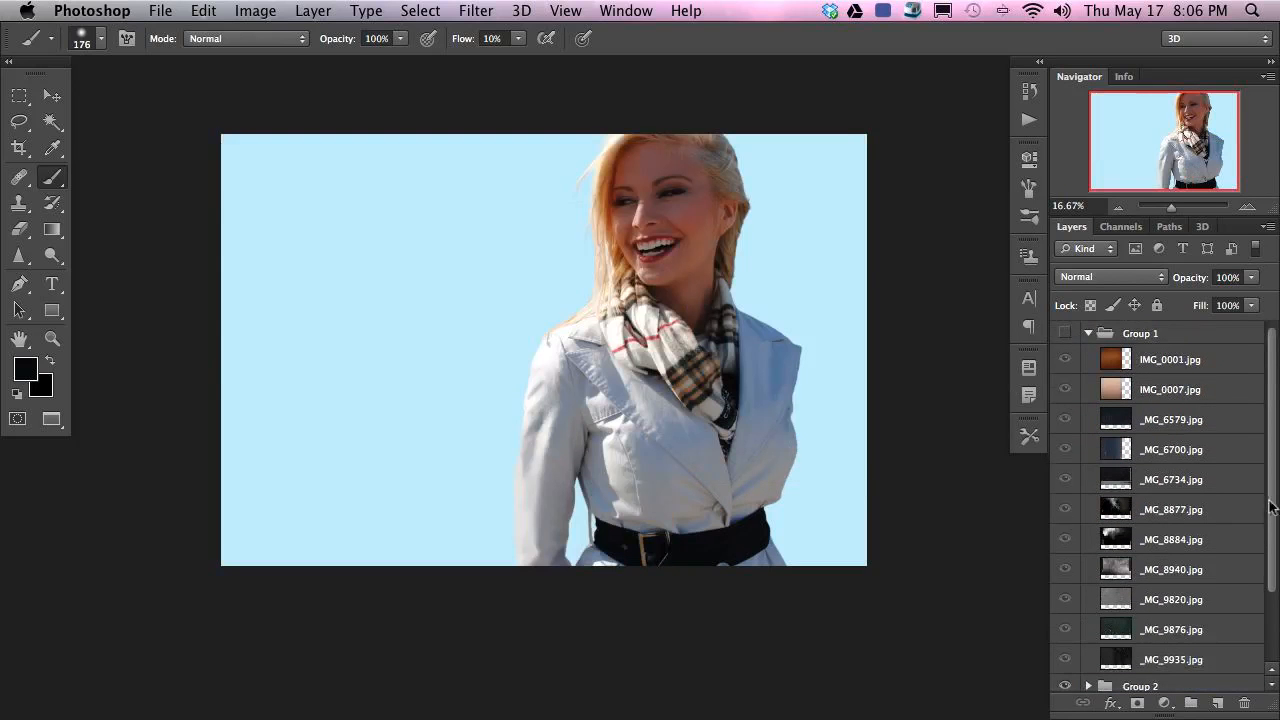
pyautogui.moveTo(1268, 506); pyautogui.dragTo(1270, 614)
pyautogui.press('super+bracketright')
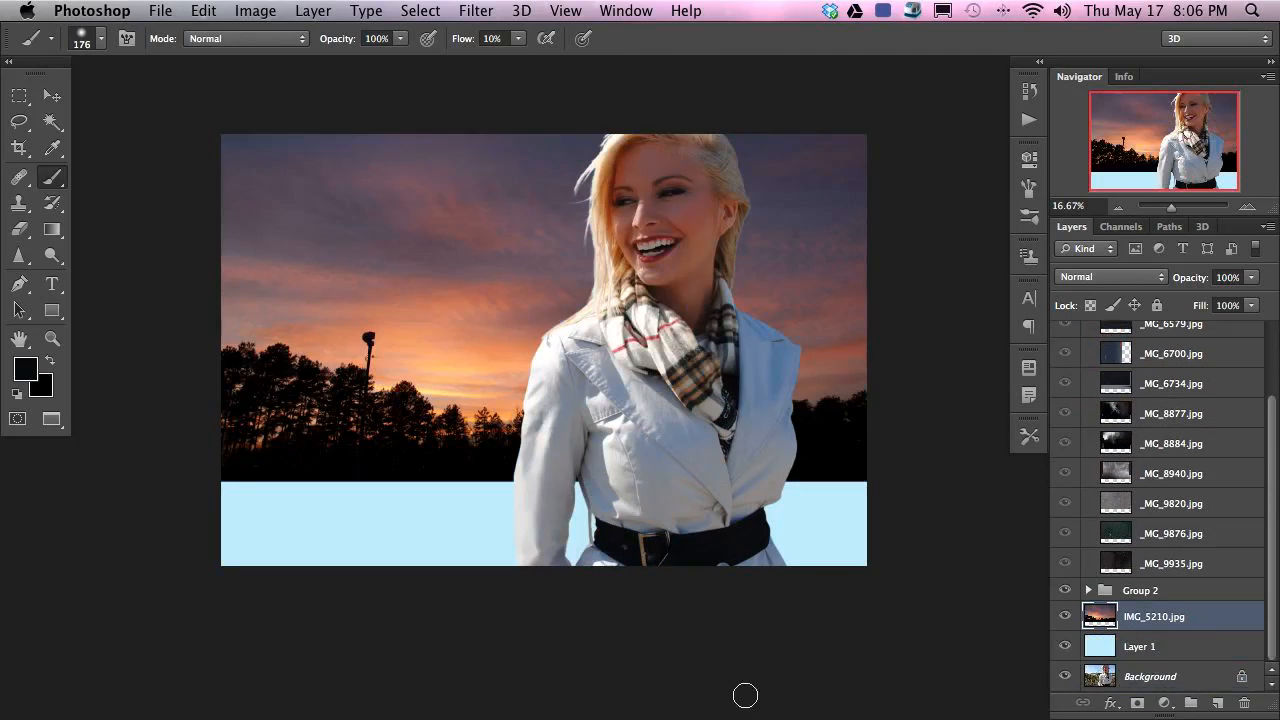
# - Shift the sunset image down to cover the blue strip, and scale it to 96.84% width and 94.69% height
pyautogui.press('v')
pyautogui.moveTo(456, 334)
pyautogui.mouseDown()
pyautogui.moveTo(494, 398)
pyautogui.moveTo(447, 453)
pyautogui.moveTo(430, 432)
pyautogui.moveTo(423, 507)
pyautogui.moveTo(429, 471)
pyautogui.moveTo(421, 484)
pyautogui.moveTo(450, 477)
pyautogui.moveTo(478, 501)
pyautogui.moveTo(465, 460)
pyautogui.mouseUp()
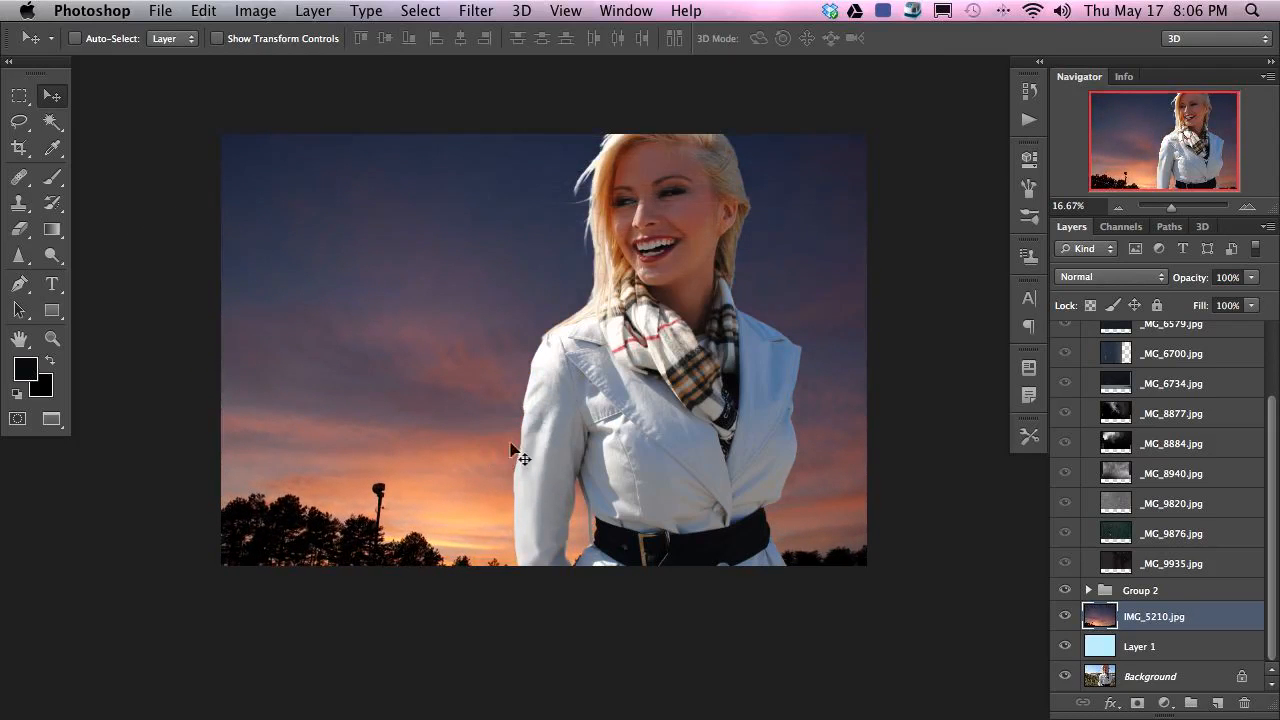
pyautogui.hotkey('ctrl', 't')
pyautogui.moveTo(160, 108); pyautogui.dragTo(214, 130)
pyautogui.moveTo(950, 640); pyautogui.dragTo(980, 627)
pyautogui.moveTo(895, 605); pyautogui.dragTo(787, 600)
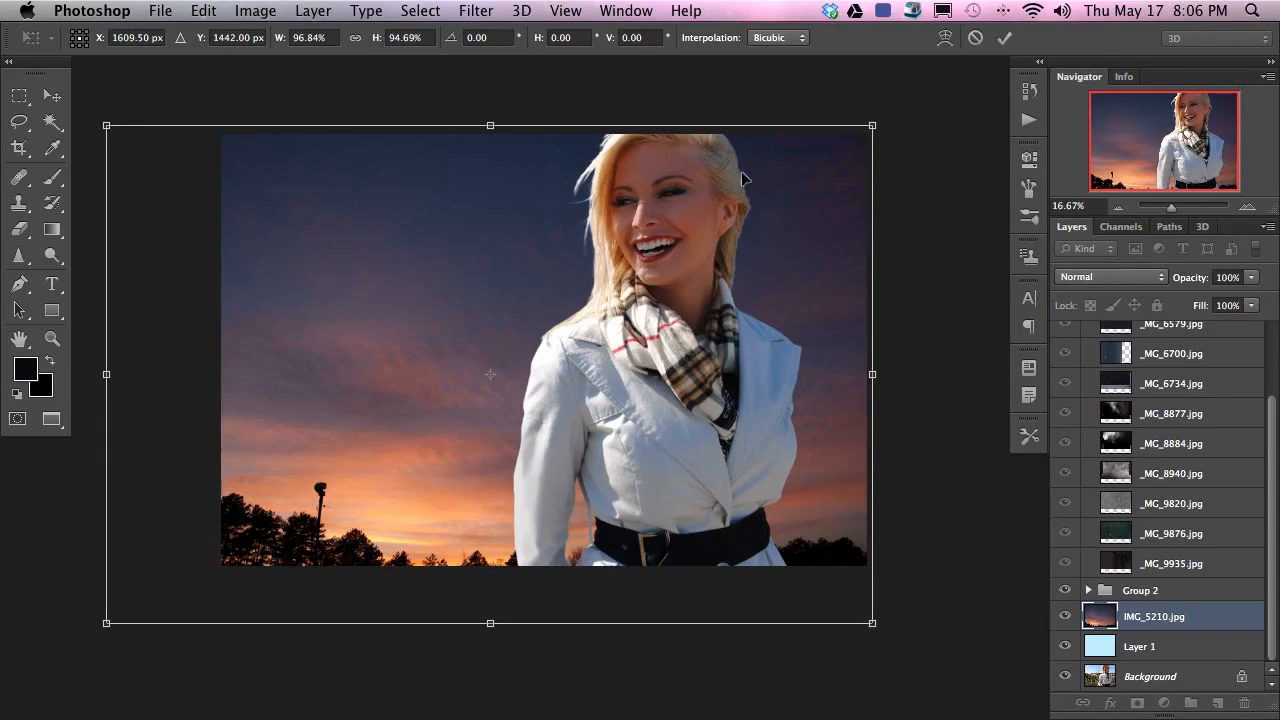
pyautogui.press('Return')
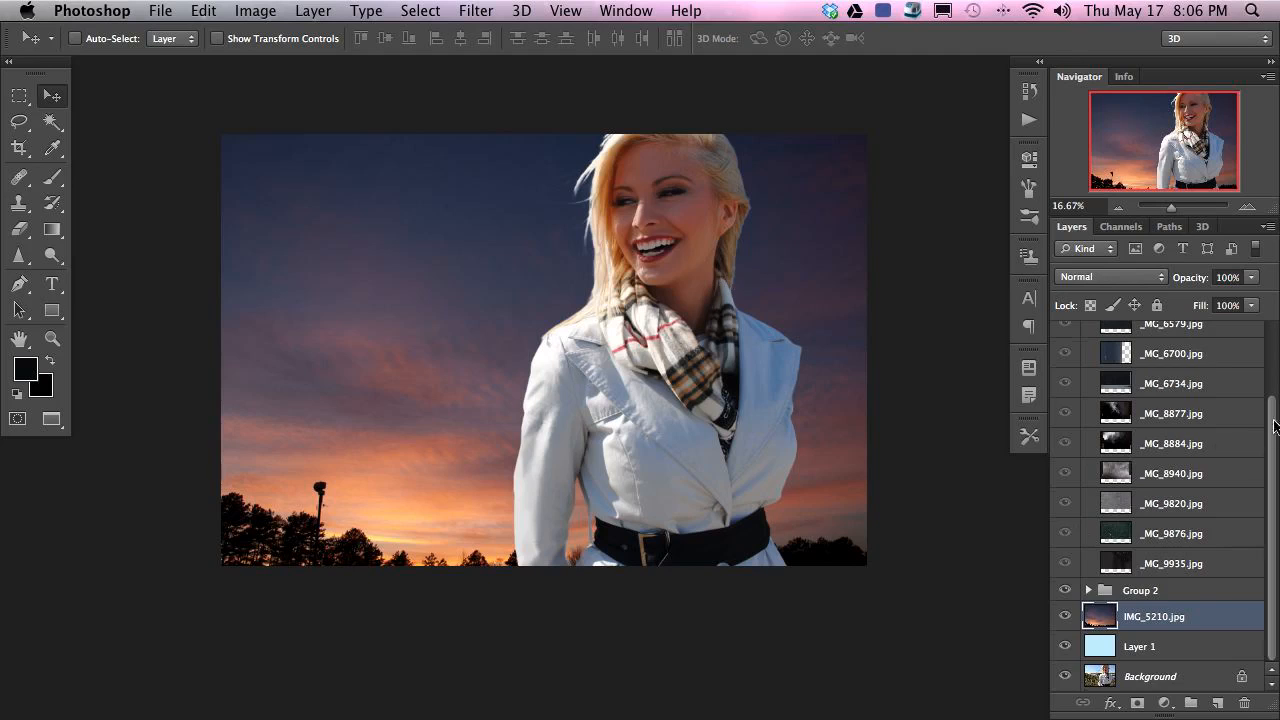
# - Collapse Group 1 and add a monochrome Channel Mixer adjustment layer above it
pyautogui.moveTo(1273, 425); pyautogui.dragTo(1260, 330)
pyautogui.click(1089, 333)
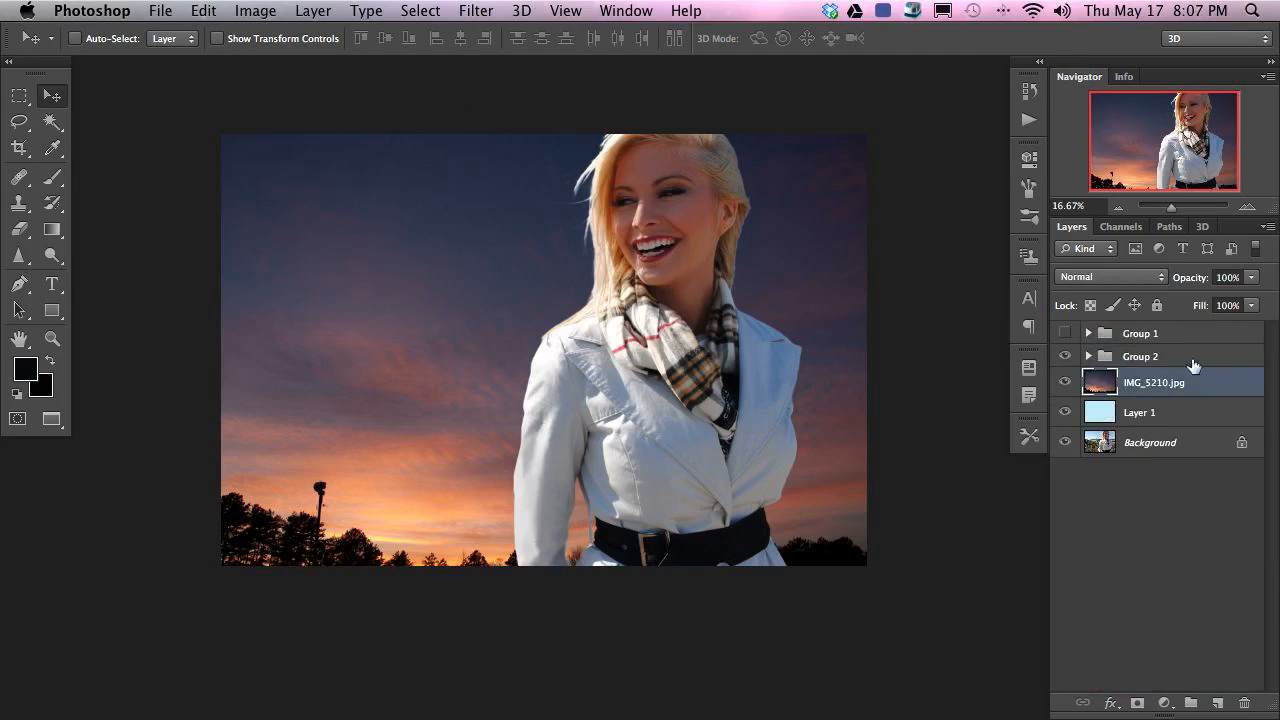
pyautogui.click(1170, 335)
pyautogui.click(1164, 703)
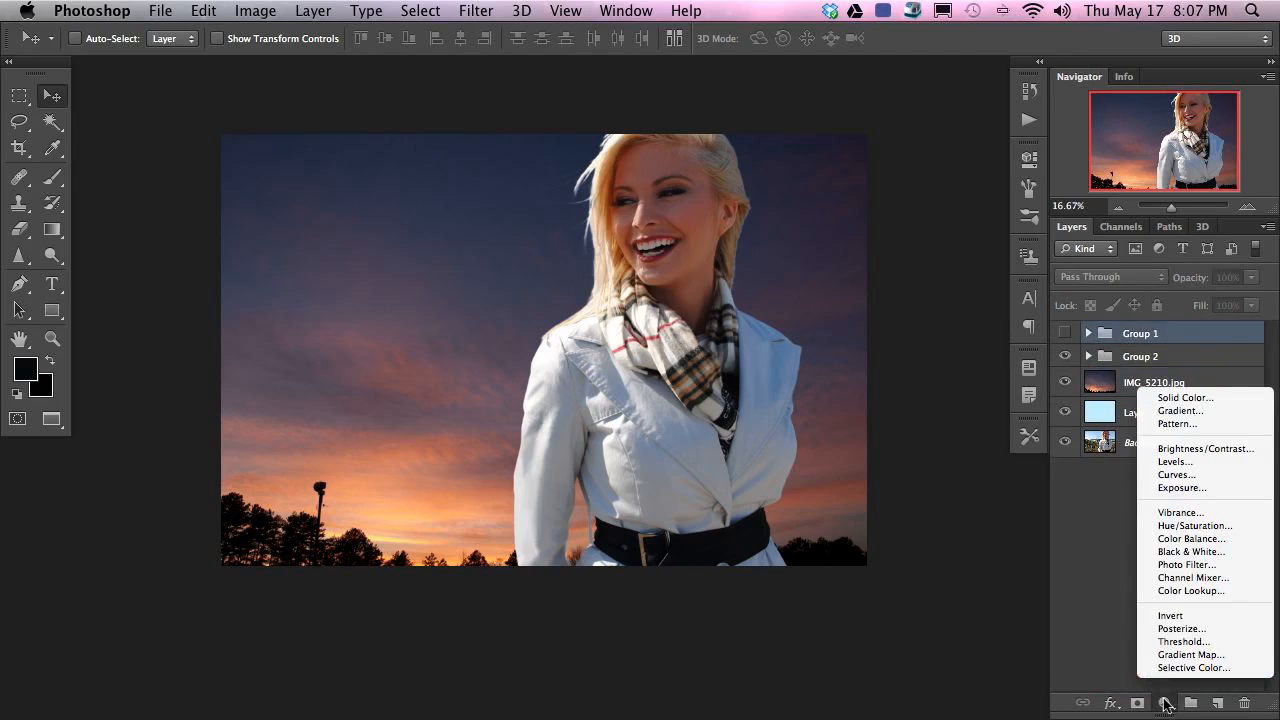
pyautogui.click(1195, 578)
pyautogui.click(671, 260)
pyautogui.click(1029, 160)
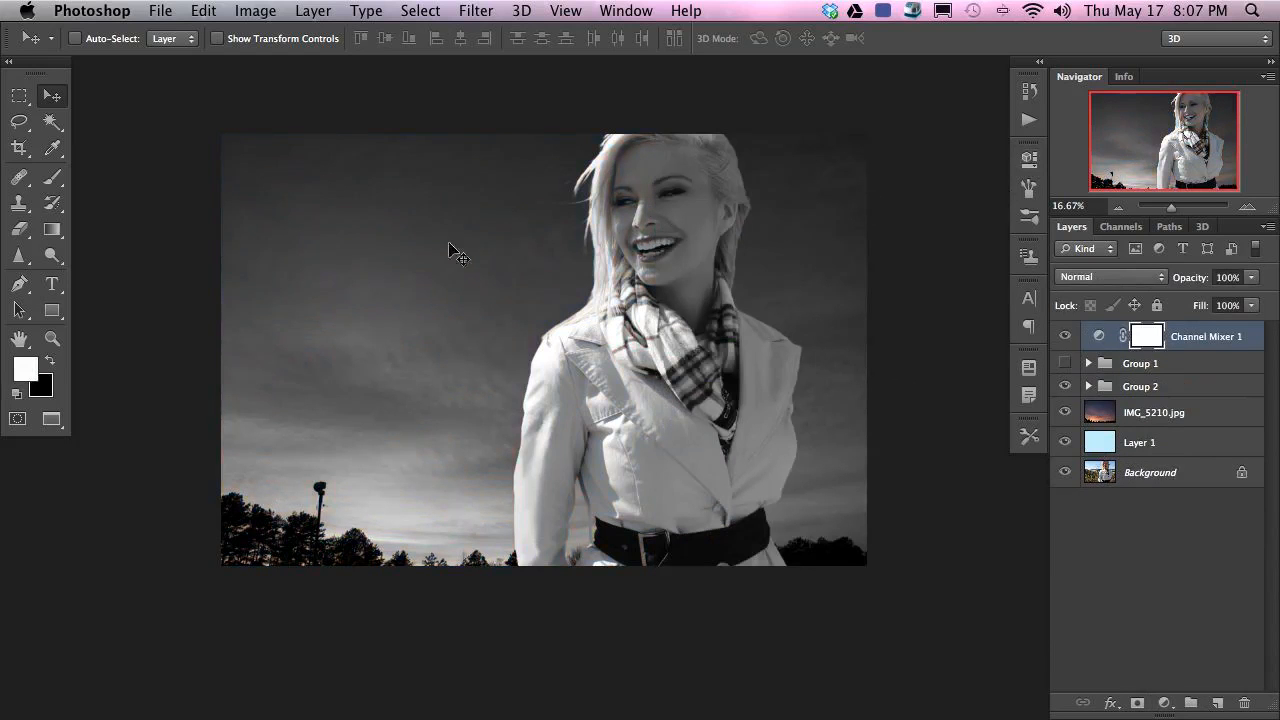
# - Delete the light-blue Layer 1, and hide the sunset image and the Channel Mixer layer
pyautogui.click(1183, 442)
pyautogui.click(1065, 412)
pyautogui.click(1065, 442)
pyautogui.click(1065, 442)
pyautogui.click(1064, 336)
pyautogui.click(1066, 442)
pyautogui.click(1066, 442)
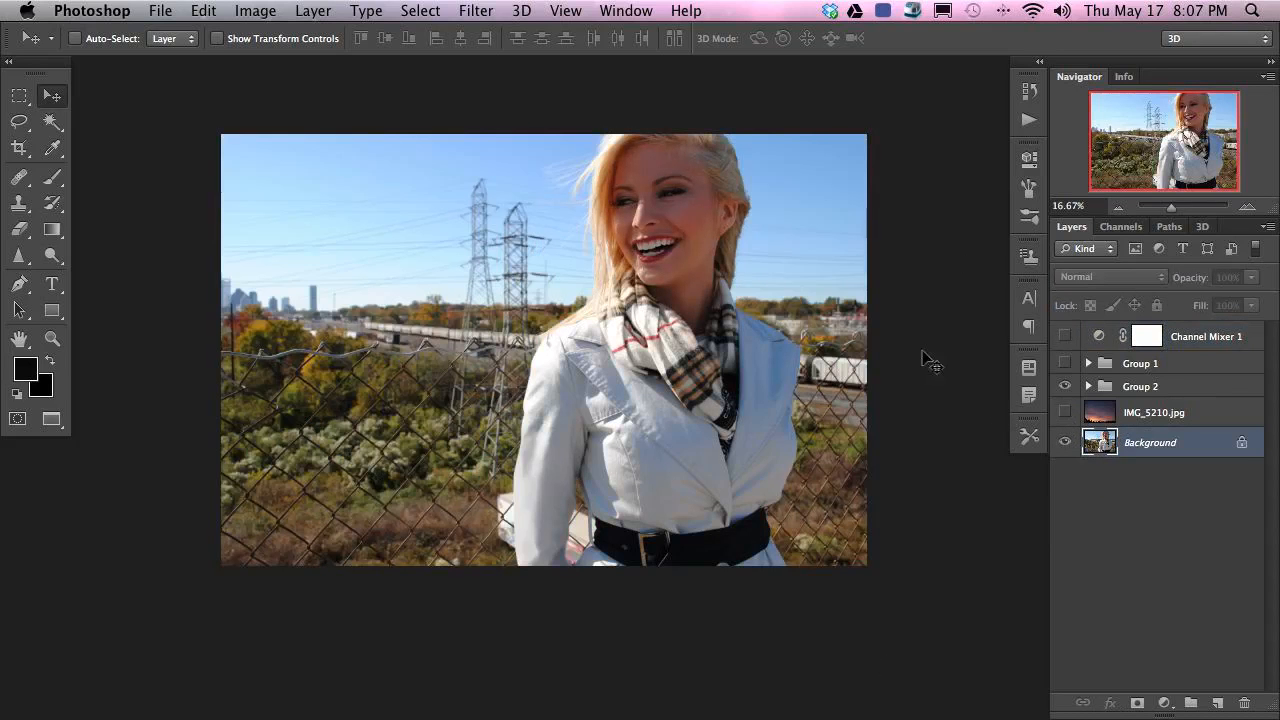
# - Compare the woman in colour against the sunset and the original background by toggling IMG_5210.jpg's visibility
pyautogui.click(1063, 412)
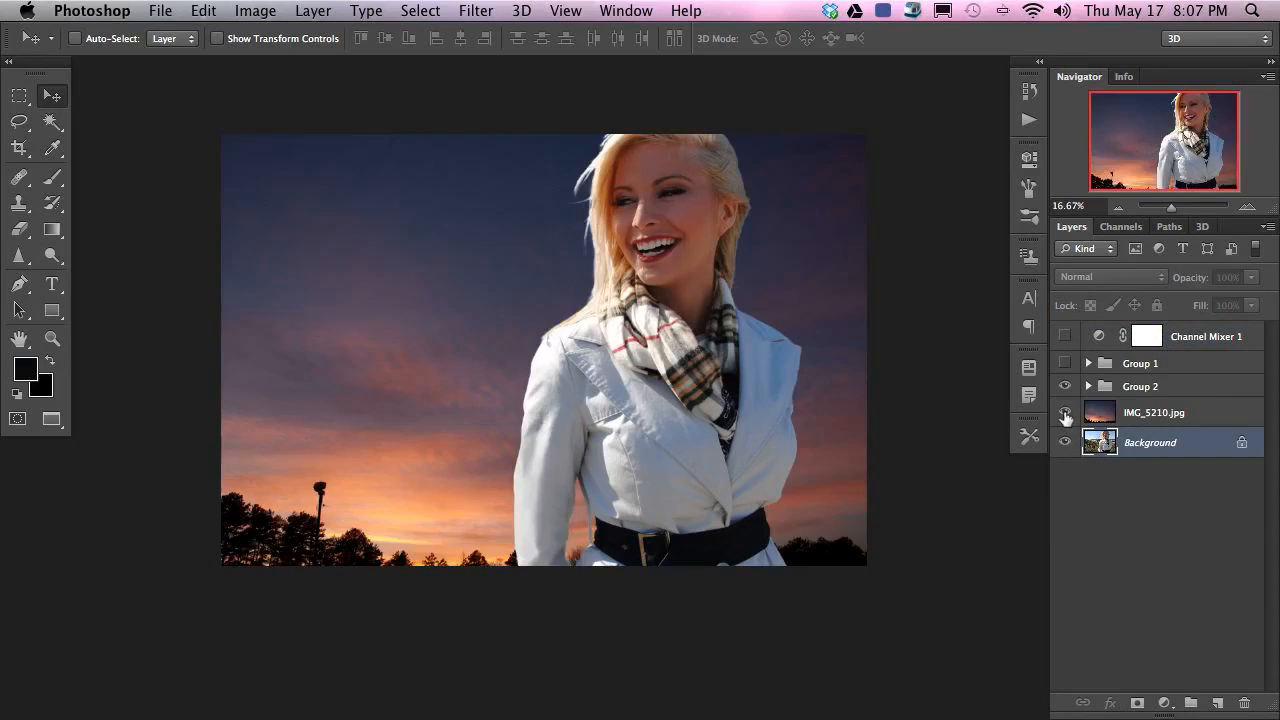
pyautogui.click(1063, 412)
pyautogui.click(1063, 412)
pyautogui.click(1063, 412)
pyautogui.click(1062, 413)
pyautogui.click(1062, 413)
pyautogui.click(1059, 420)
pyautogui.click(1059, 420)
pyautogui.click(1059, 421)
pyautogui.click(1064, 418)
pyautogui.click(1063, 421)
pyautogui.click(1066, 414)
pyautogui.click(1064, 418)
pyautogui.click(1064, 418)
pyautogui.click(1064, 418)
pyautogui.click(1064, 418)
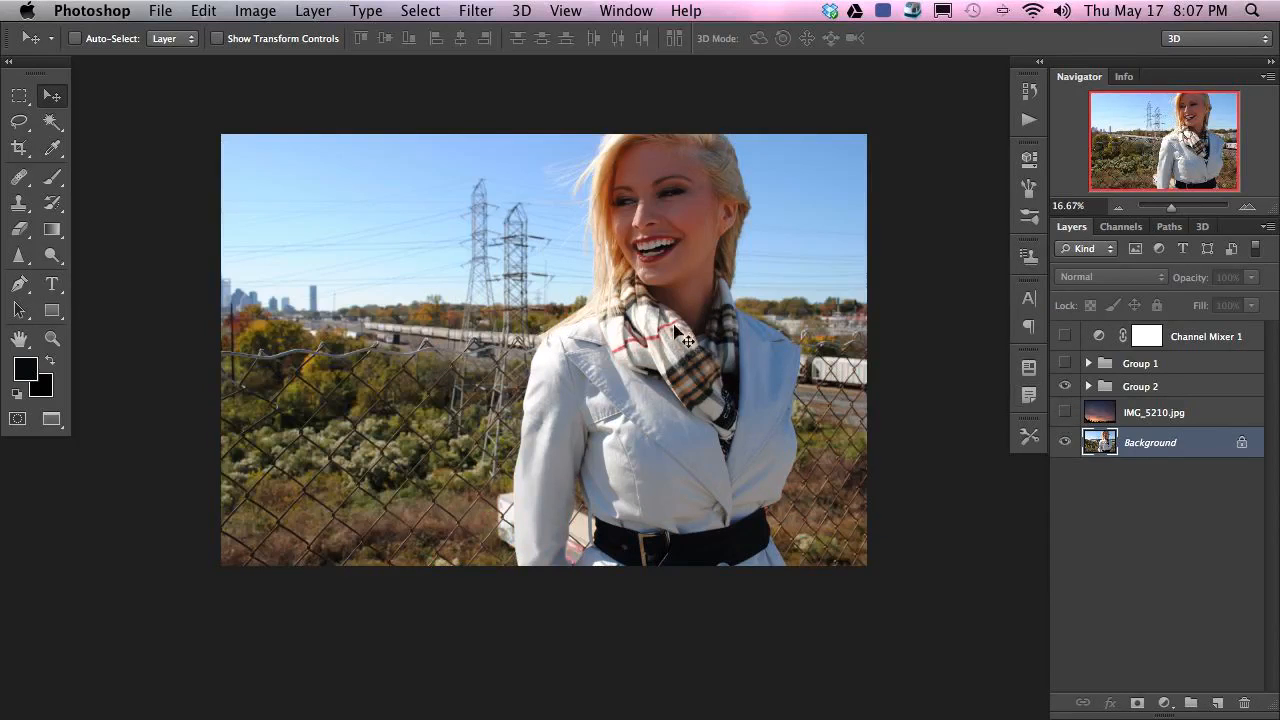
# - Show the Channel Mixer layer and compare the sunset with the original background in monochrome
pyautogui.click(1066, 336)
pyautogui.click(1066, 412)
pyautogui.click(1066, 412)
pyautogui.click(1066, 412)
pyautogui.click(1064, 411)
pyautogui.click(1062, 411)
pyautogui.click(1061, 411)
pyautogui.click(1061, 411)
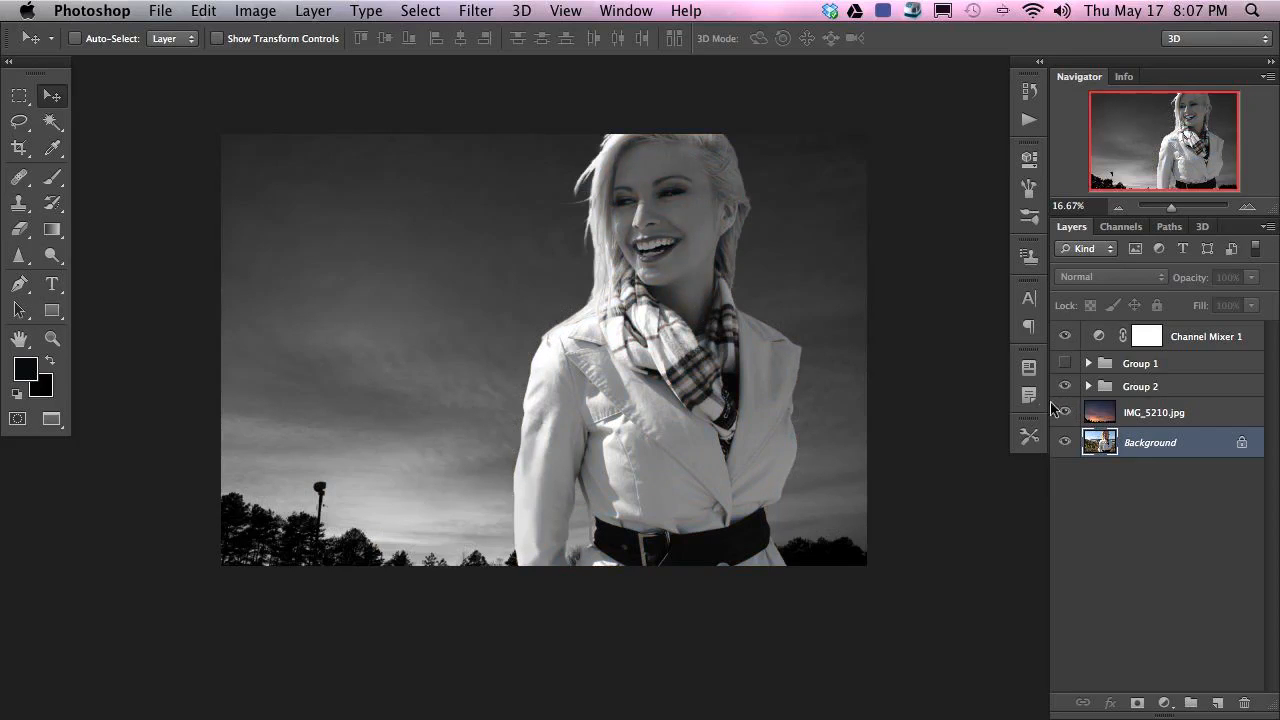
pyautogui.click(1064, 416)
pyautogui.click(1064, 416)
pyautogui.click(1152, 416)
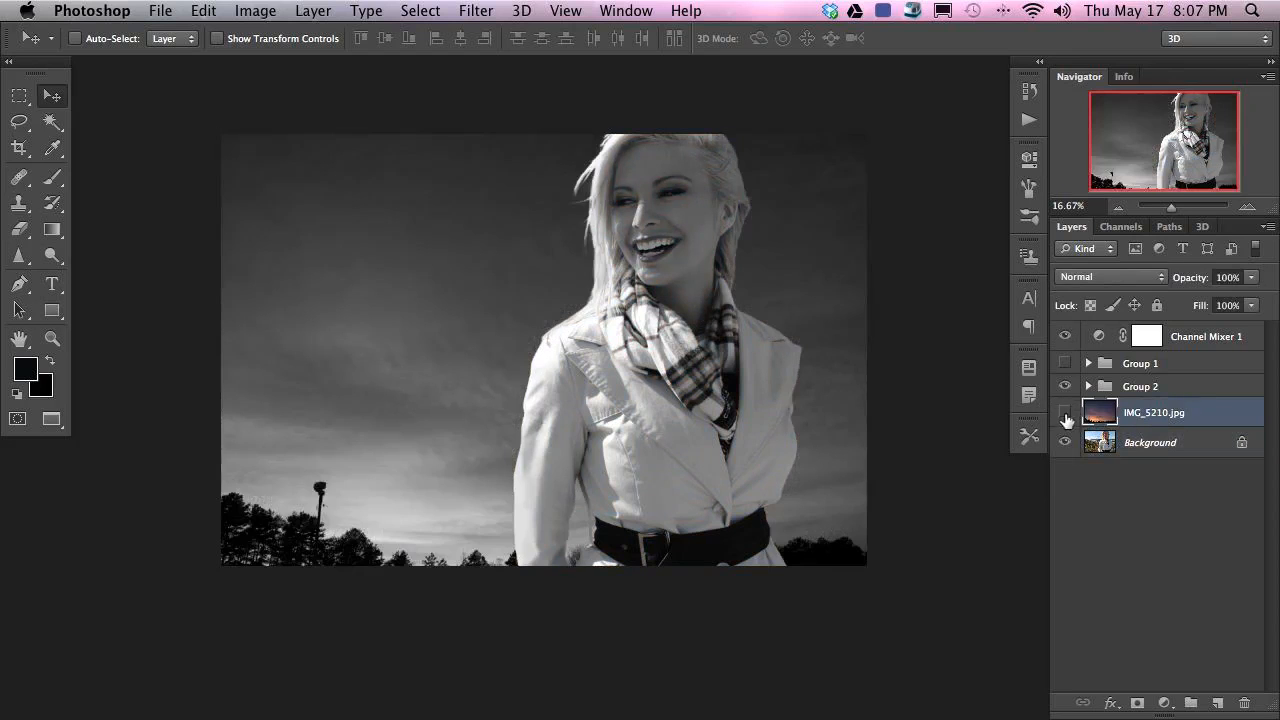
pyautogui.click(1065, 413)
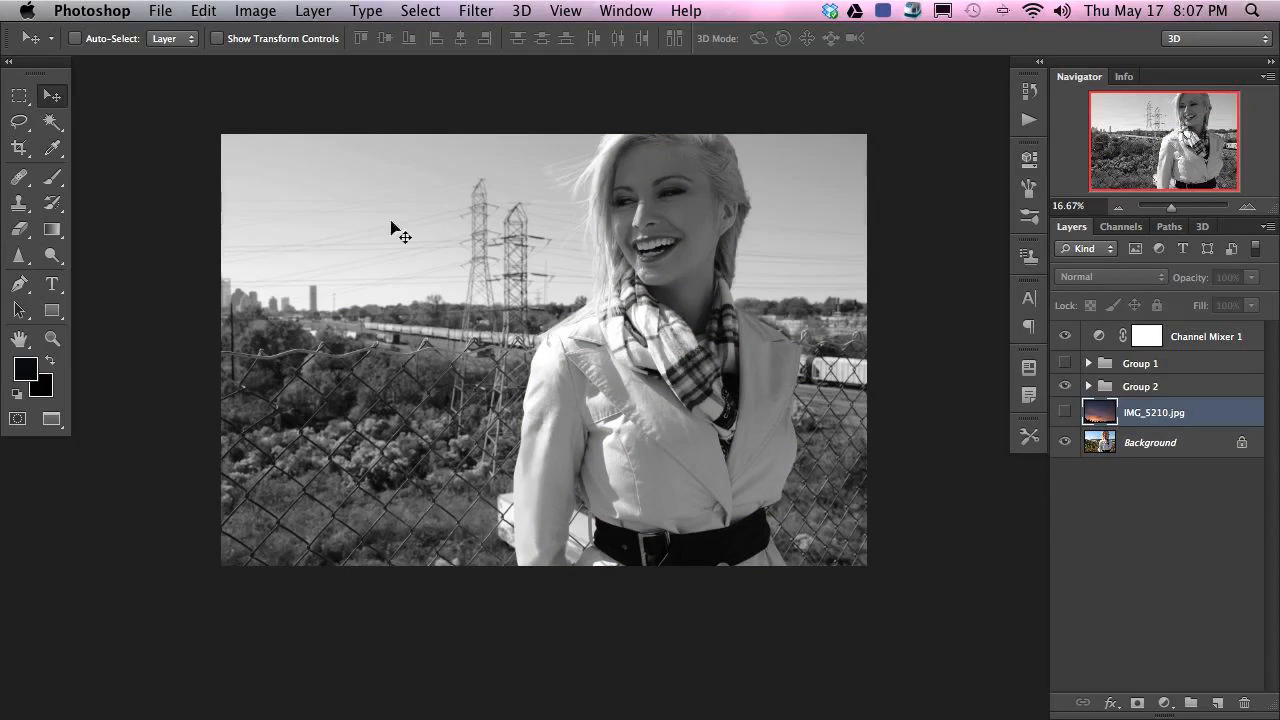
pyautogui.click(1064, 414)
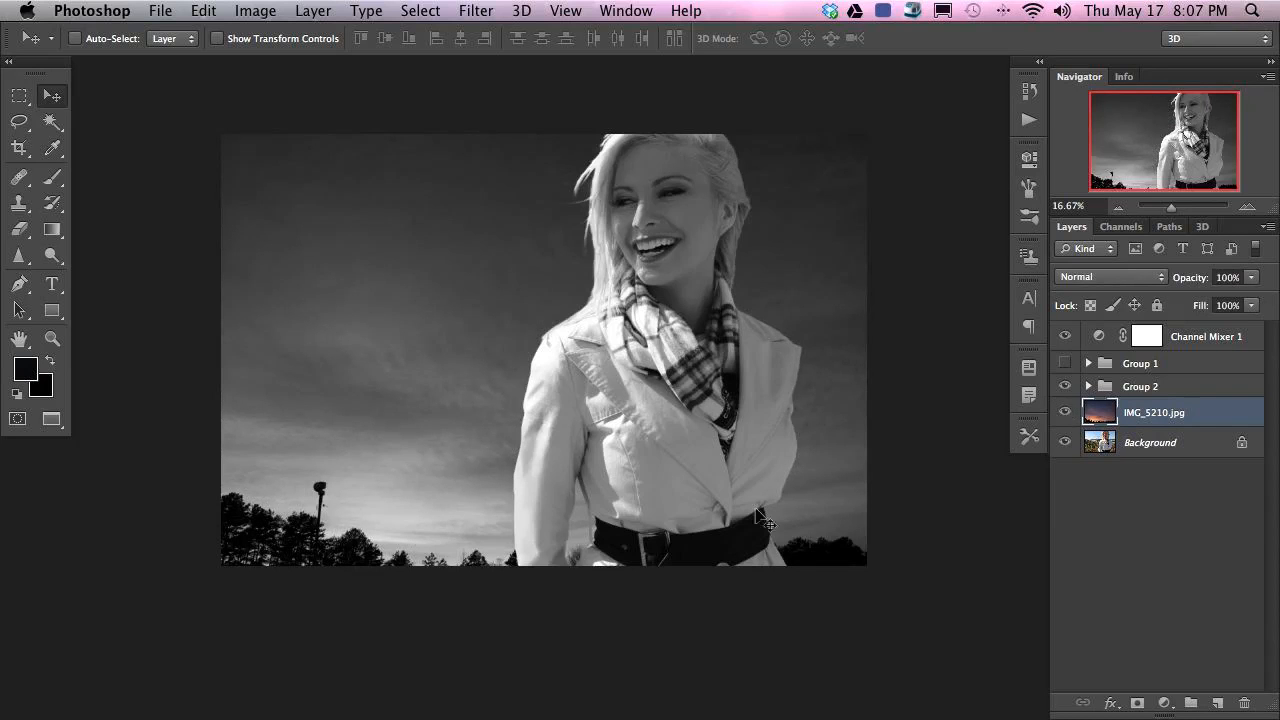
pyautogui.click(1064, 412)
pyautogui.click(1064, 412)
# - Add a Curves adjustment clipped to IMG_5210.jpg and brighten the sunset with a point at input 143, output 244
pyautogui.click(1163, 704)
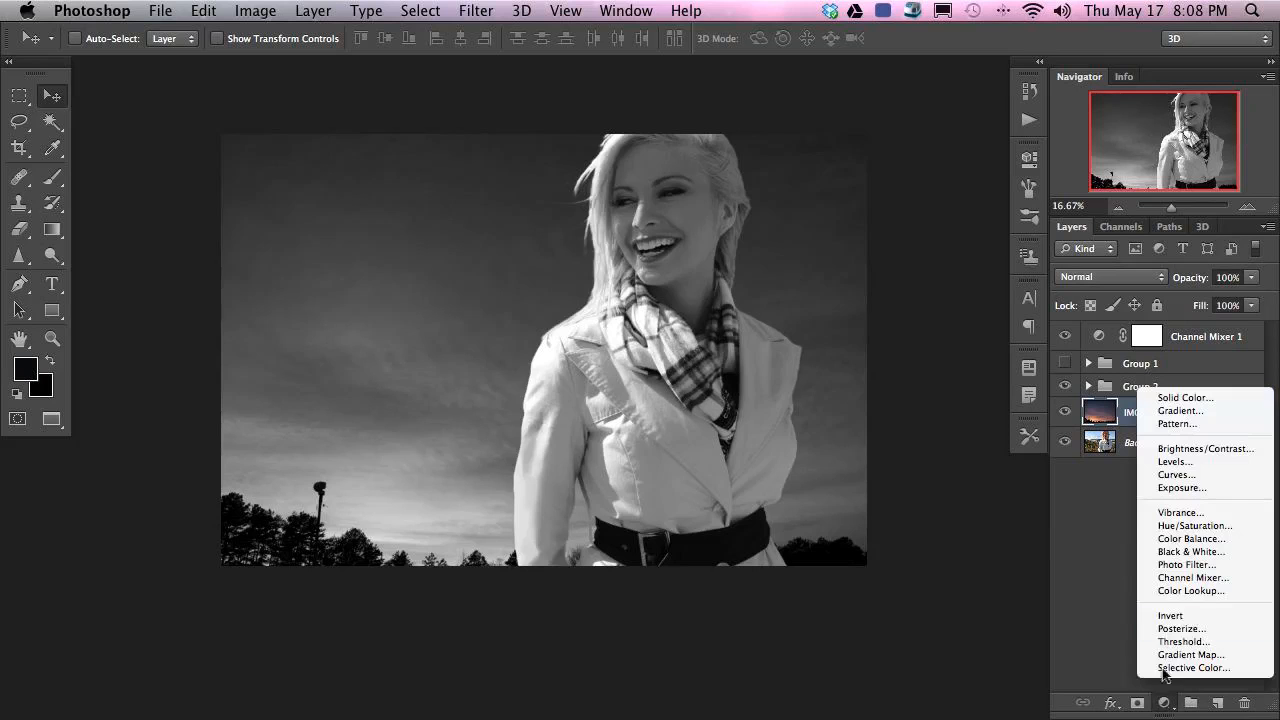
pyautogui.click(1207, 478)
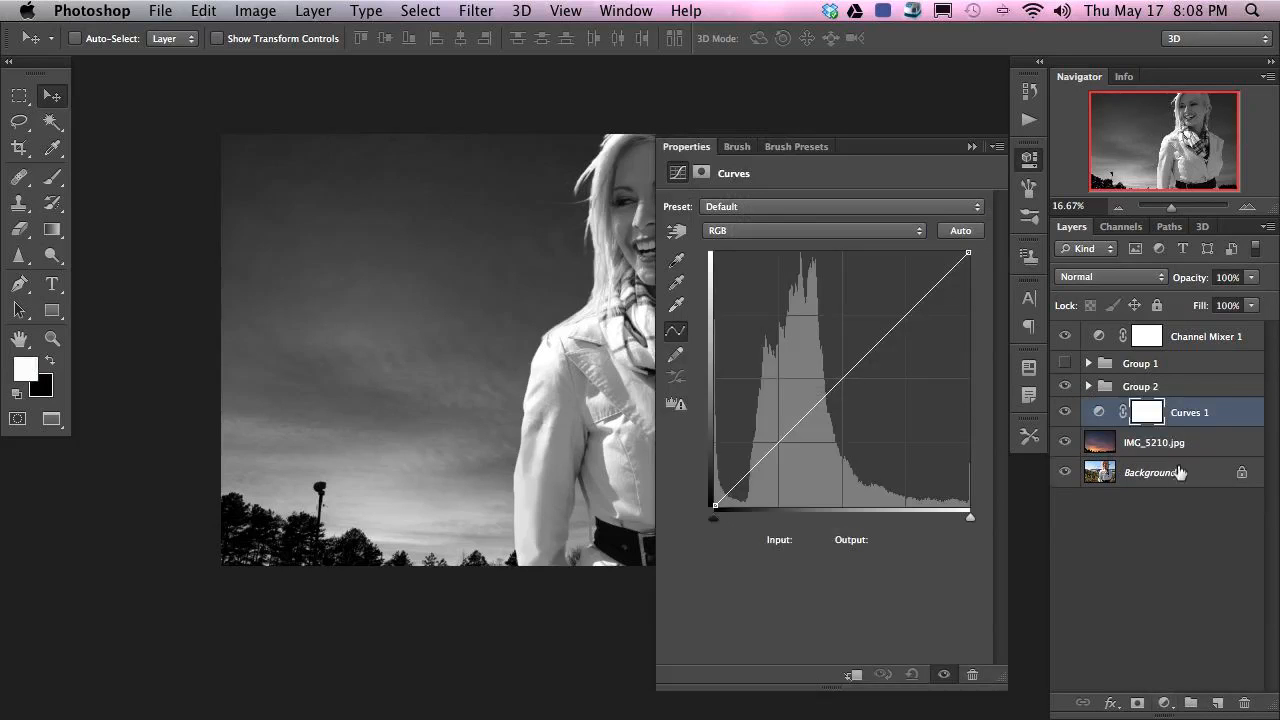
pyautogui.press('super+alt+g')
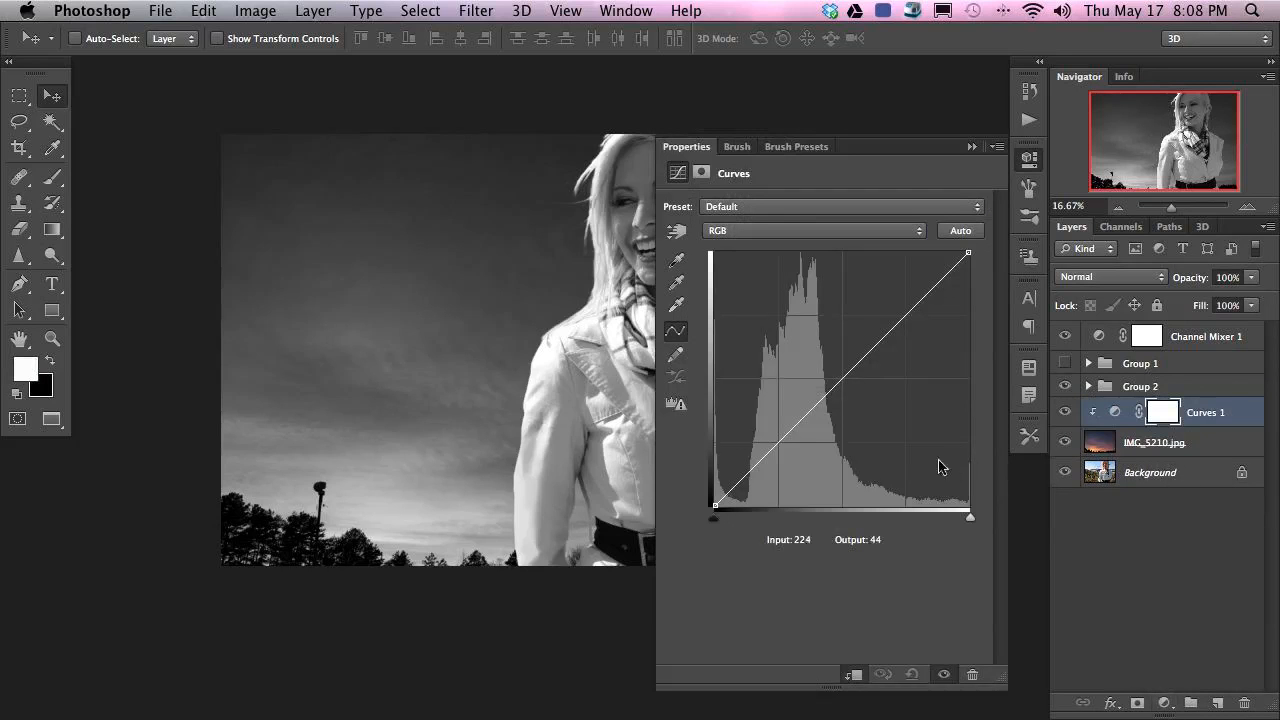
pyautogui.moveTo(597, 297); pyautogui.dragTo(447, 282)
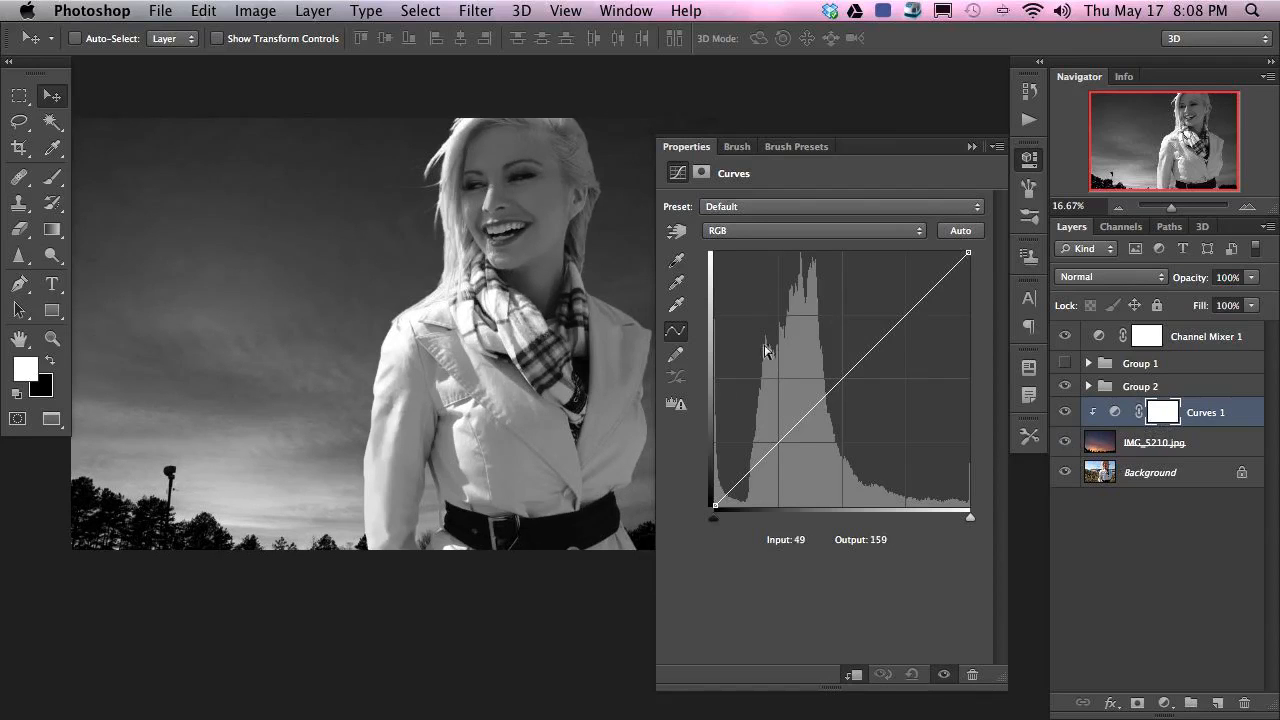
pyautogui.moveTo(883, 337); pyautogui.dragTo(857, 263)
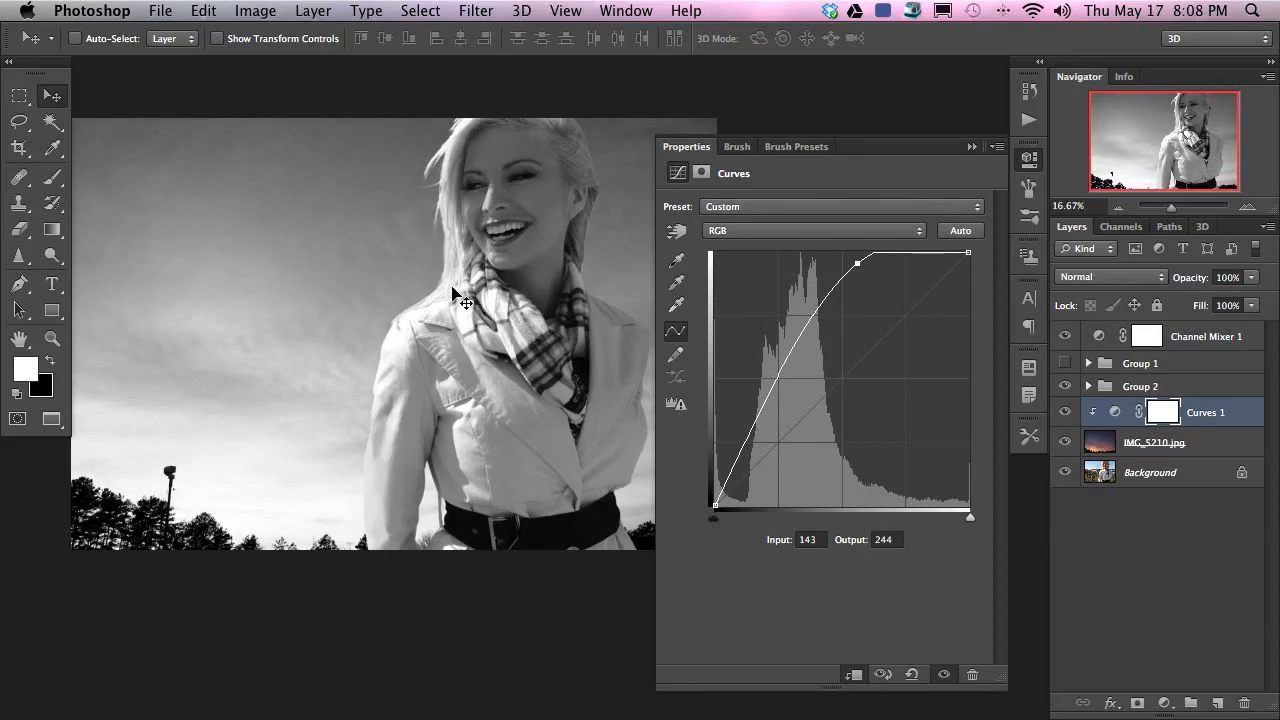
# - Compare the brightness of the lightened monochrome sunset with the original background
pyautogui.click(1065, 443)
pyautogui.click(1066, 445)
pyautogui.click(1065, 445)
pyautogui.click(1065, 445)
pyautogui.click(1064, 446)
pyautogui.click(1064, 446)
pyautogui.click(1063, 448)
pyautogui.click(1063, 448)
pyautogui.click(1064, 448)
pyautogui.click(1064, 448)
# - Move the sunset's Curves point to input 80, output 171, checking its brightness against the original background
pyautogui.moveTo(857, 263); pyautogui.dragTo(801, 337)
pyautogui.click(1065, 444)
pyautogui.click(1065, 444)
pyautogui.click(1065, 444)
pyautogui.click(1064, 445)
pyautogui.click(1064, 445)
pyautogui.click(1064, 444)
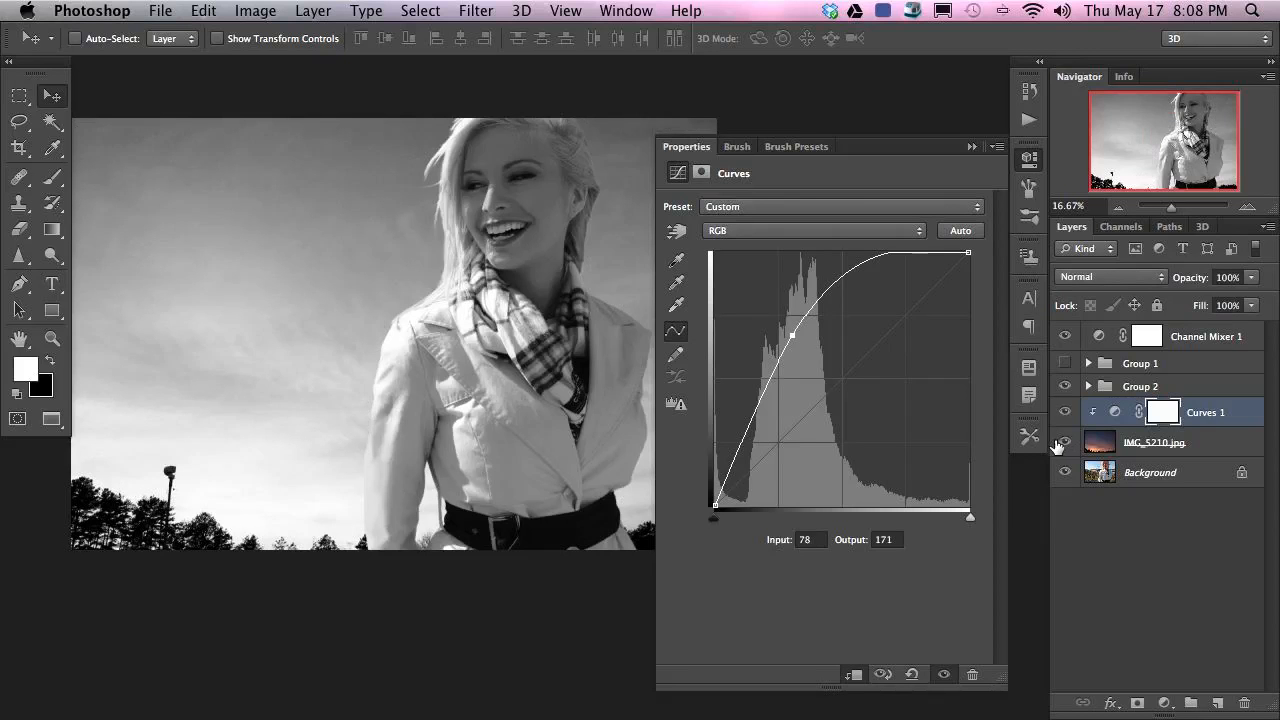
pyautogui.moveTo(793, 334); pyautogui.dragTo(794, 336)
# - Compare the monochrome sunset with its Curves adjustment shown and hidden
pyautogui.click(1062, 413)
pyautogui.click(1062, 413)
pyautogui.click(1062, 413)
pyautogui.click(1062, 413)
pyautogui.click(1060, 416)
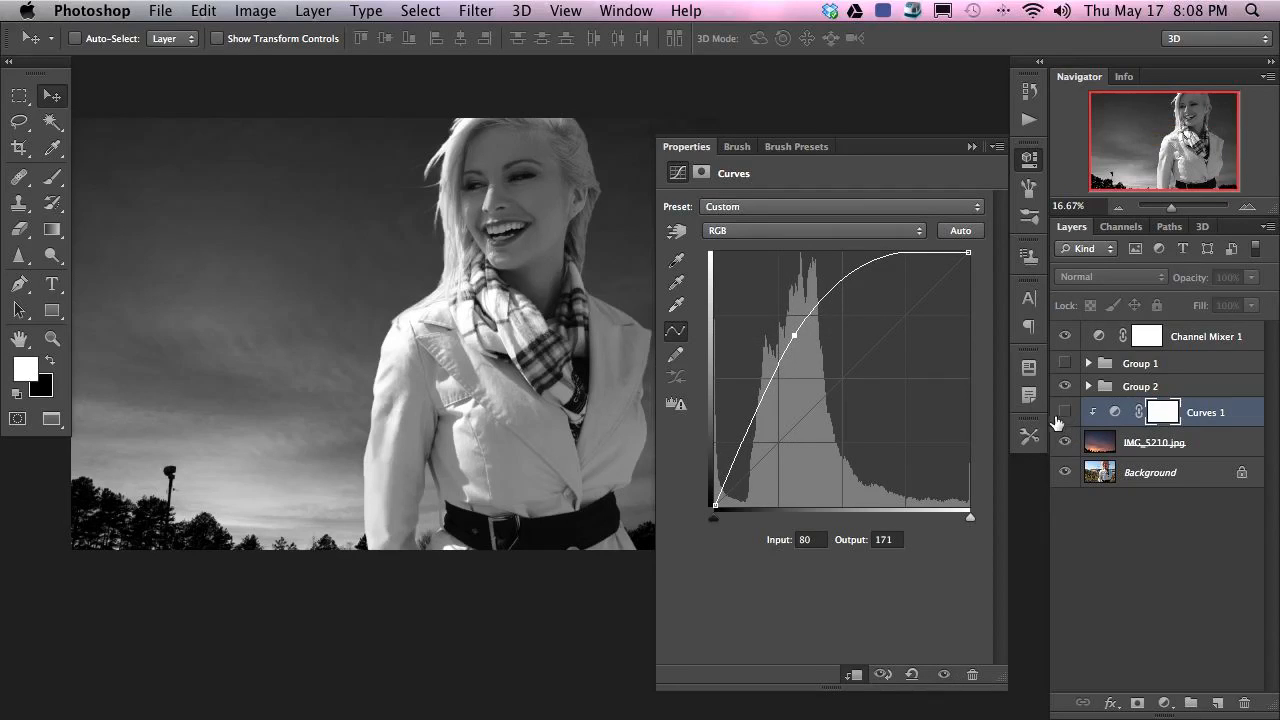
pyautogui.click(1064, 414)
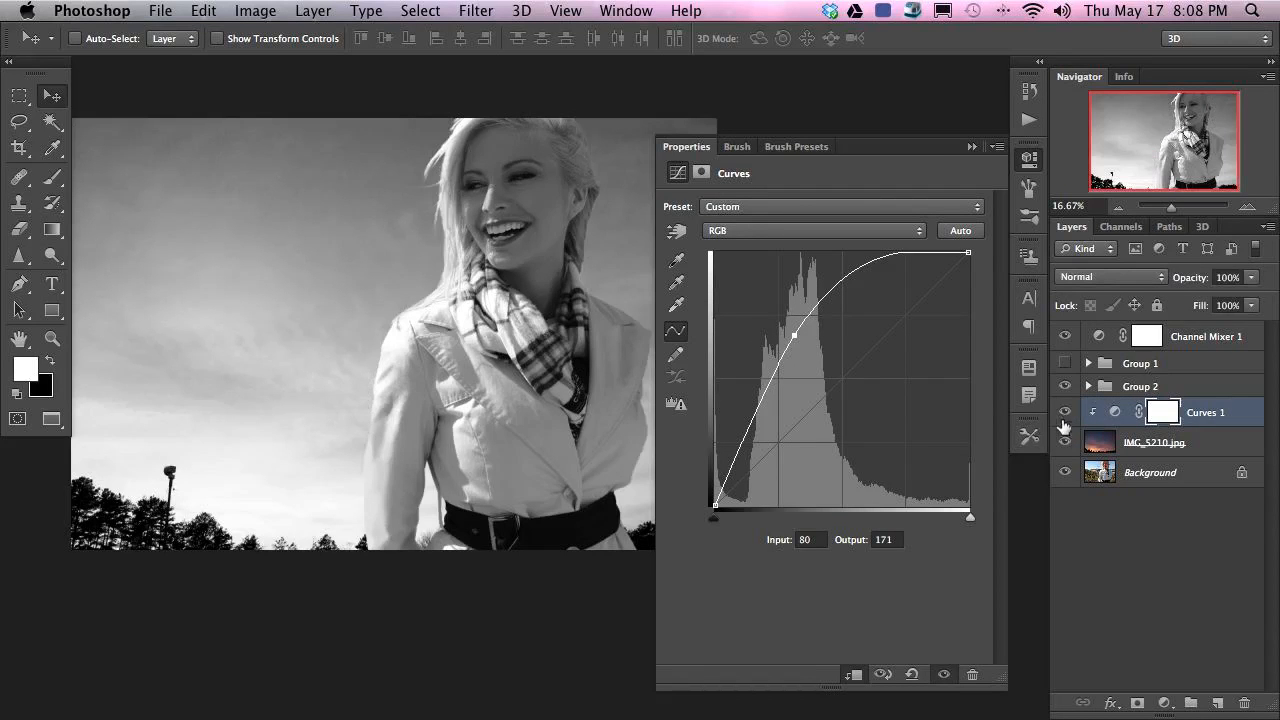
# - Hide the Channel Mixer layer and compare the brightened colour sunset with the original background
pyautogui.click(1065, 336)
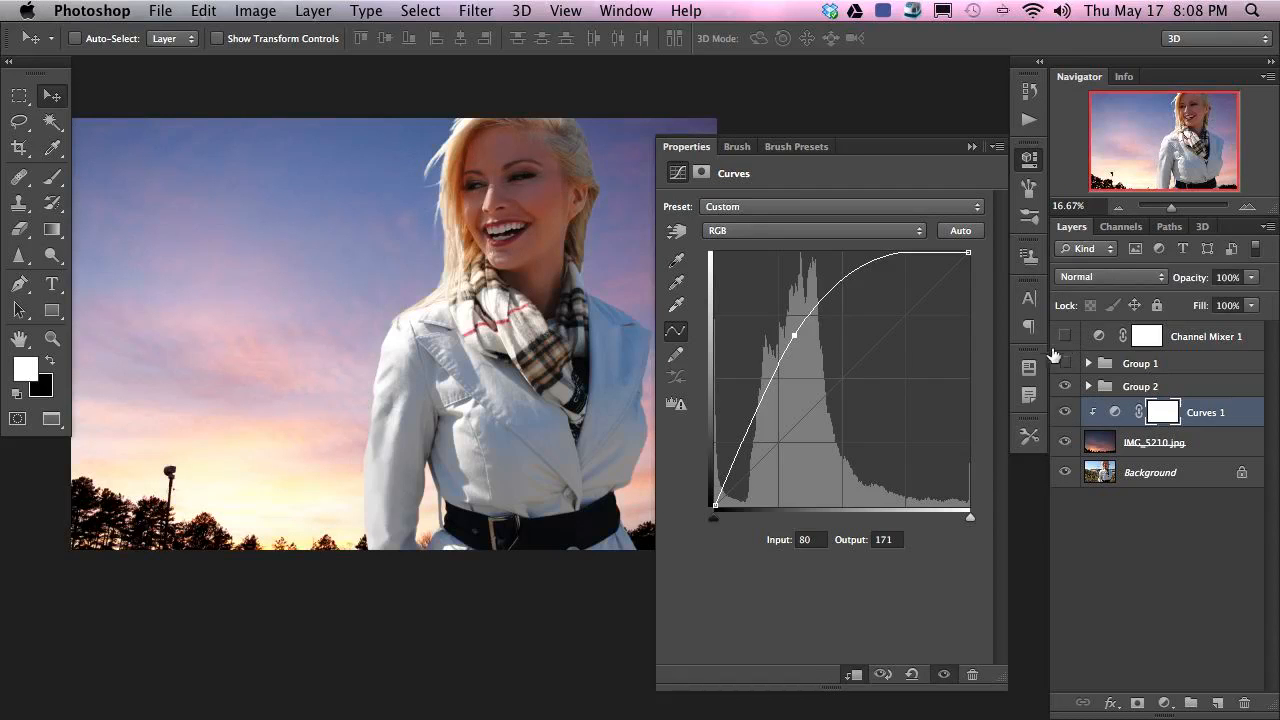
pyautogui.click(1064, 442)
pyautogui.click(1064, 442)
# - Check the colour sunset with and without its Curves adjustment, and set the curve point to input 76, output 158
pyautogui.click(1065, 413)
pyautogui.click(1066, 416)
pyautogui.click(1065, 416)
pyautogui.click(1064, 416)
pyautogui.moveTo(797, 339)
pyautogui.mouseDown()
pyautogui.moveTo(772, 356)
pyautogui.moveTo(802, 367)
pyautogui.moveTo(795, 359)
pyautogui.mouseUp()
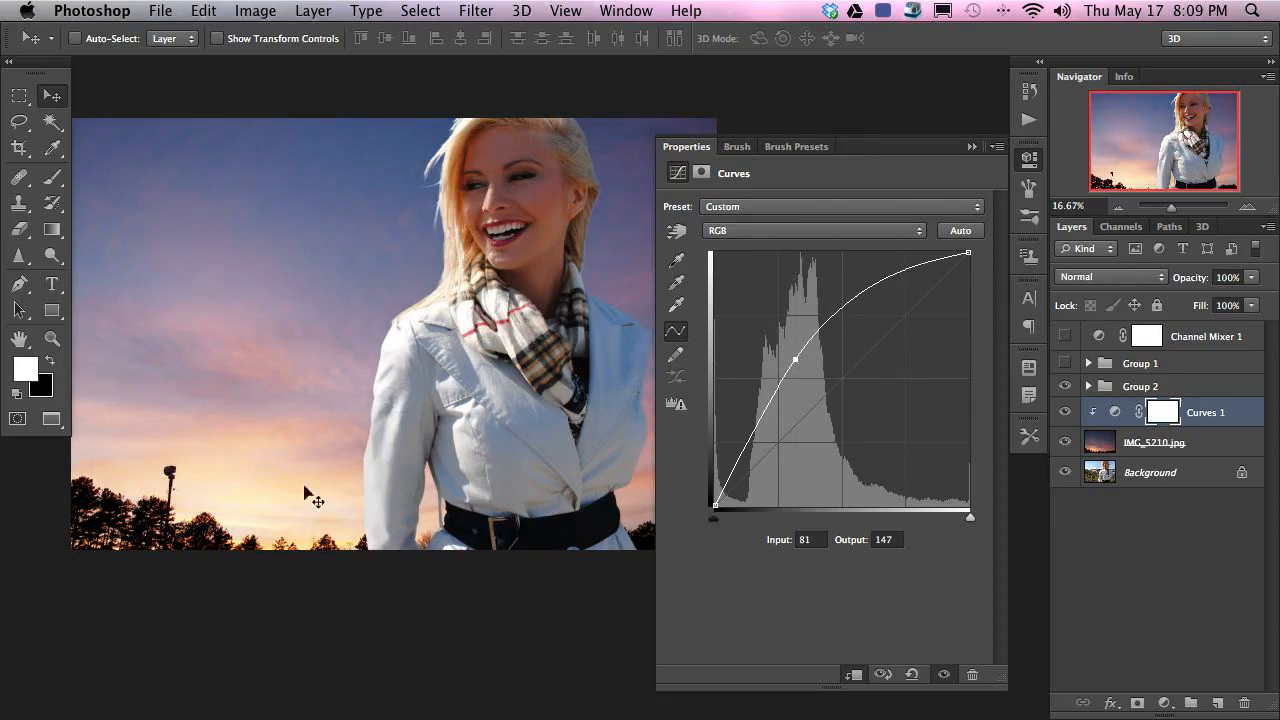
pyautogui.moveTo(796, 354)
pyautogui.mouseDown()
pyautogui.moveTo(779, 326)
pyautogui.moveTo(794, 366)
pyautogui.moveTo(780, 337)
pyautogui.moveTo(796, 344)
pyautogui.mouseUp()
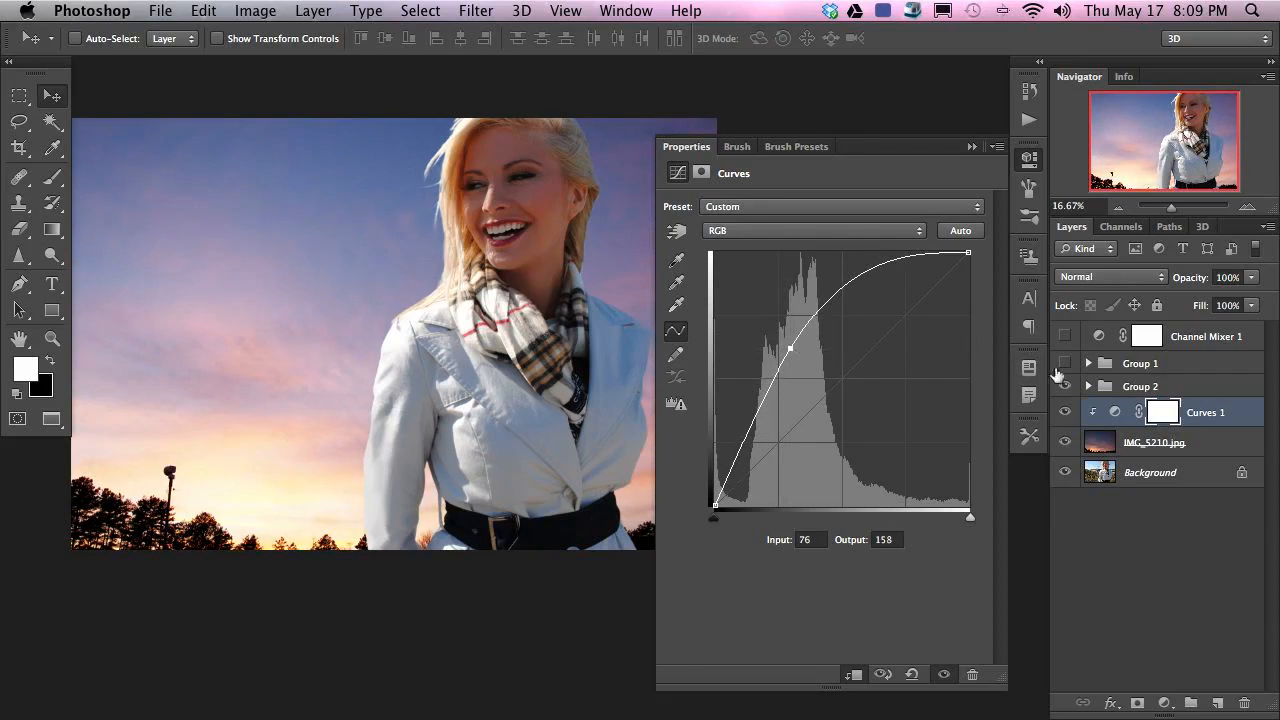
# - Show the Channel Mixer layer and compare the monochrome sunset's brightness with the original background
pyautogui.click(1065, 337)
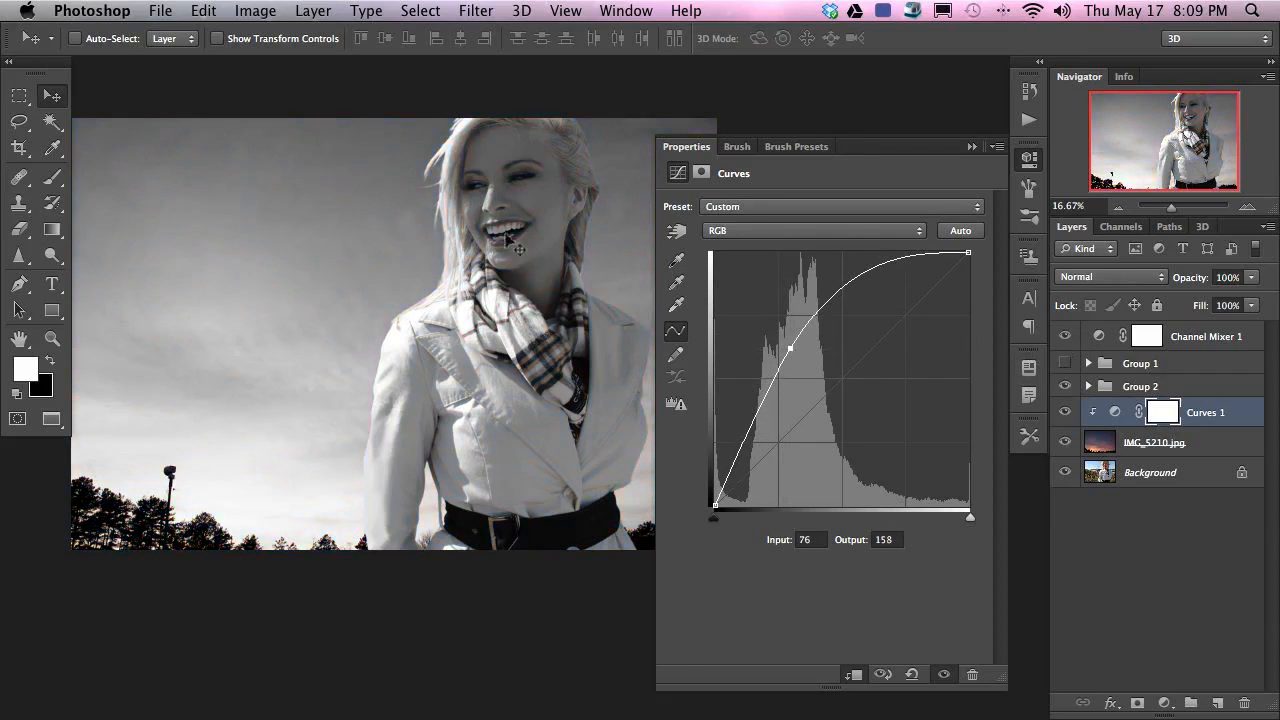
pyautogui.click(1066, 441)
pyautogui.click(1066, 441)
pyautogui.click(1066, 441)
pyautogui.click(1066, 441)
# - Add a second Curves adjustment clipped to the sunset, with a point at input 110, output 163, and invert its mask to black
pyautogui.click(1165, 706)
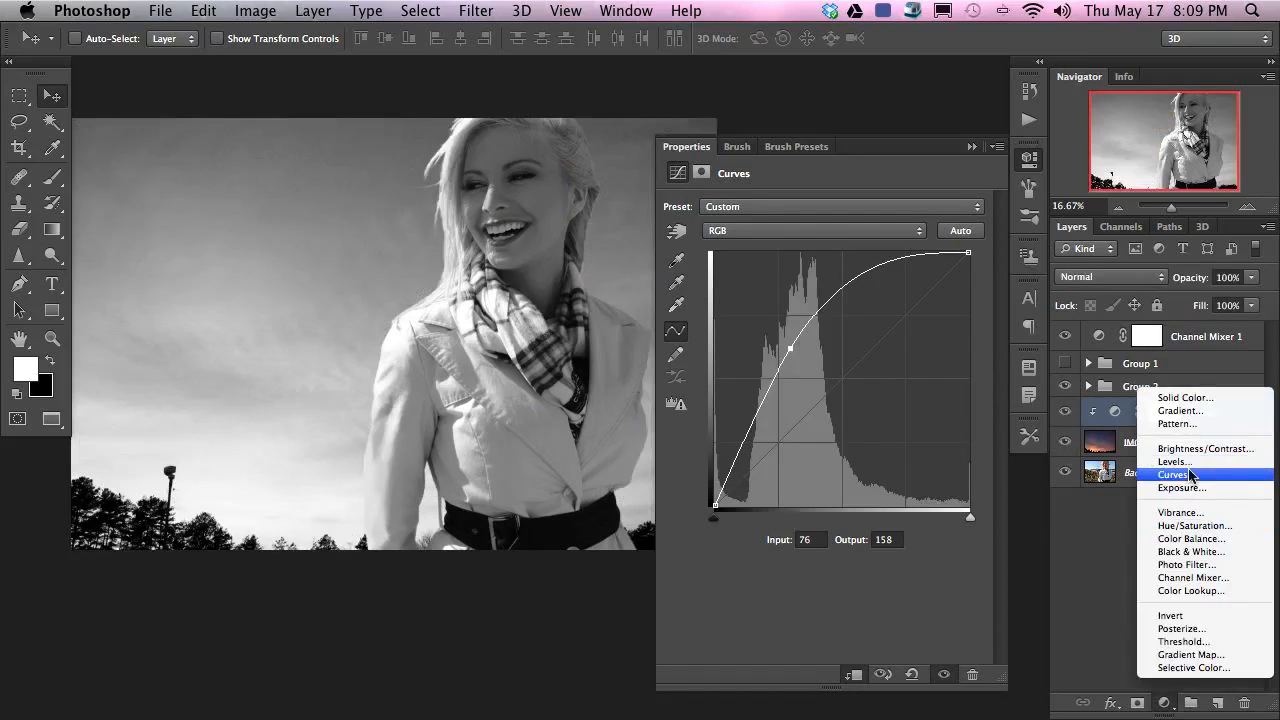
pyautogui.click(1233, 474)
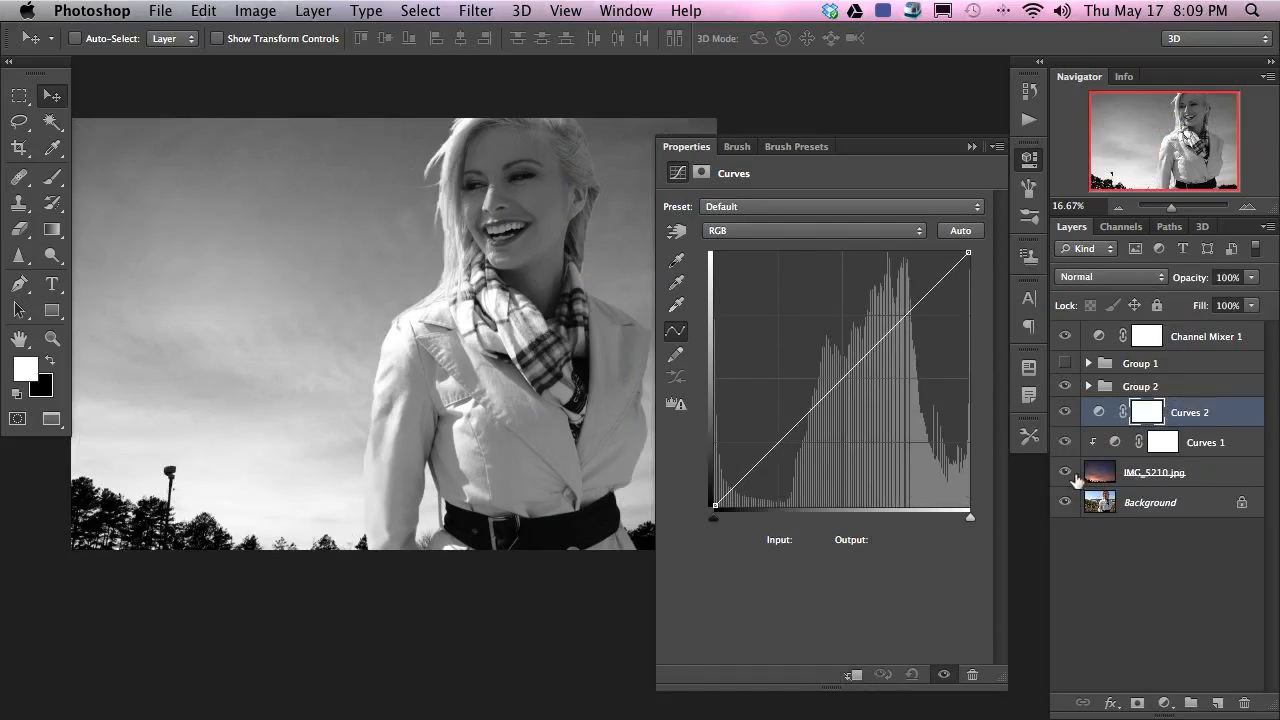
pyautogui.press('super+alt+g')
pyautogui.moveTo(827, 394); pyautogui.dragTo(824, 342)
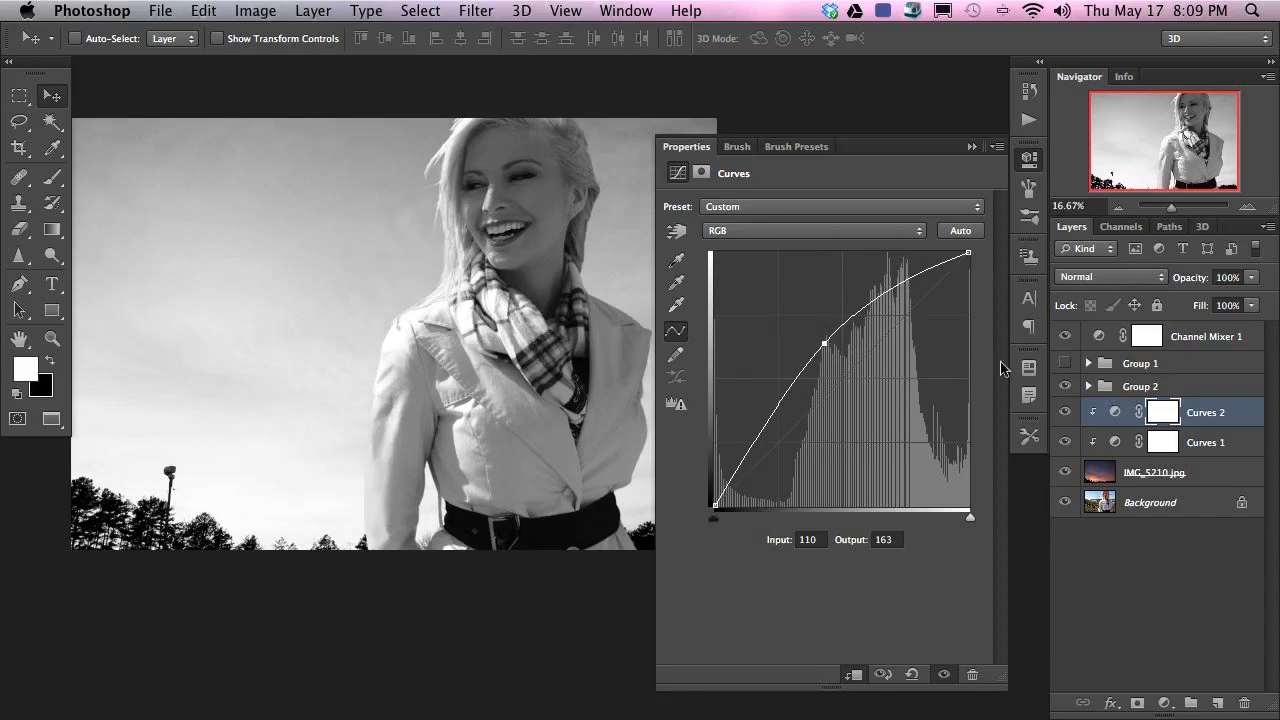
pyautogui.hotkey('ctrl', 'i')
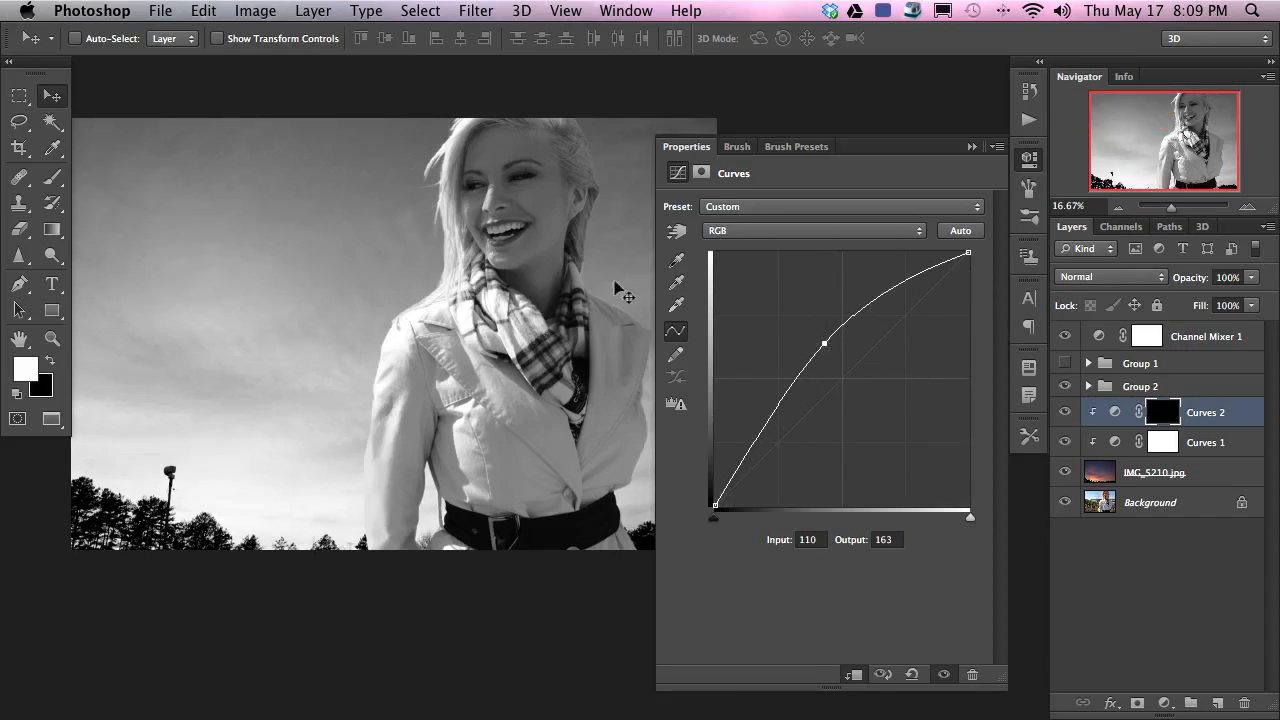
# - Paint the second Curves mask white across the upper sky with a 2288 px soft brush at 10% flow
pyautogui.click(1030, 160)
pyautogui.moveTo(456, 350); pyautogui.dragTo(632, 371)
pyautogui.press('b')
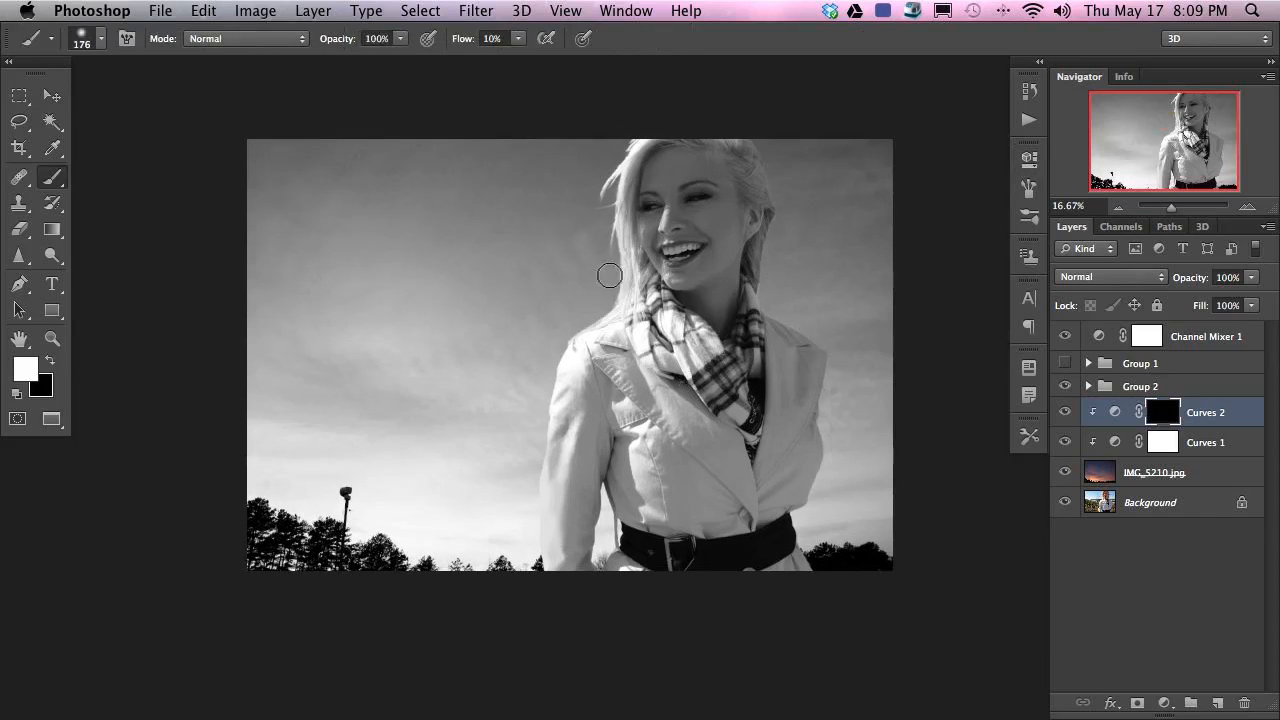
pyautogui.moveTo(432, 292)
pyautogui.mouseDown()
pyautogui.moveTo(517, 302)
pyautogui.moveTo(662, 287)
pyautogui.mouseUp()
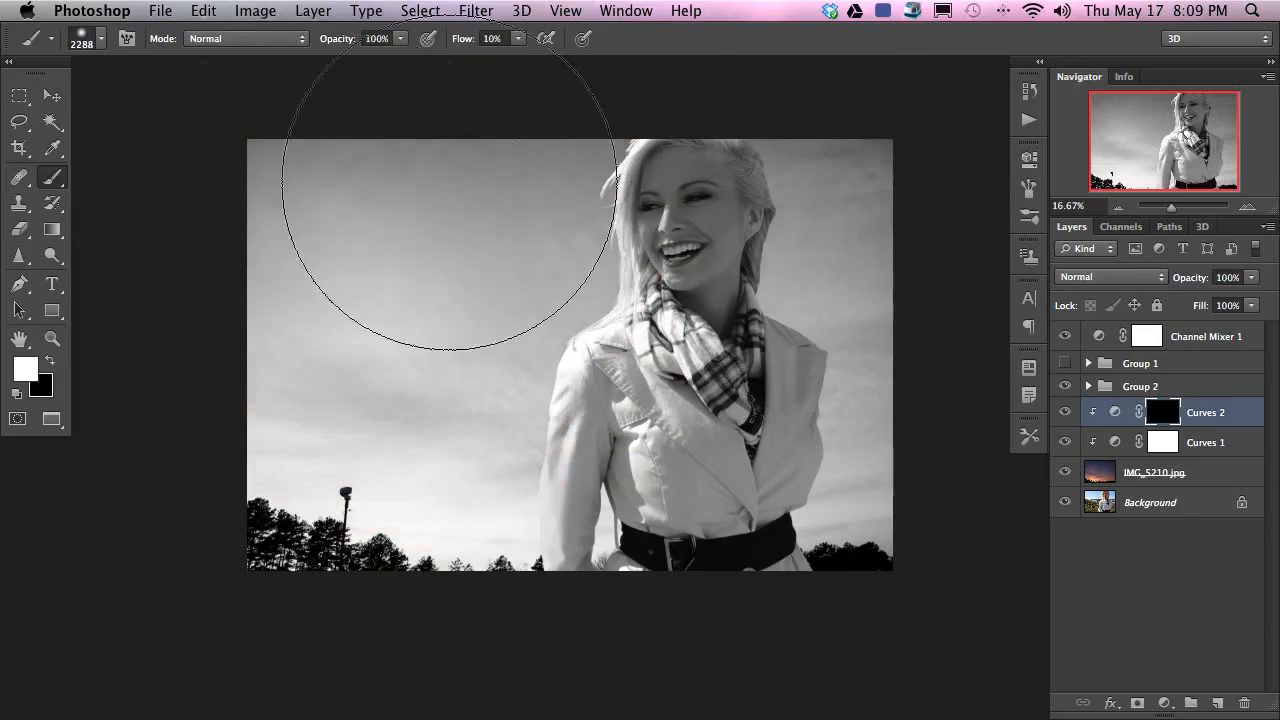
pyautogui.moveTo(323, 206); pyautogui.dragTo(877, 266)
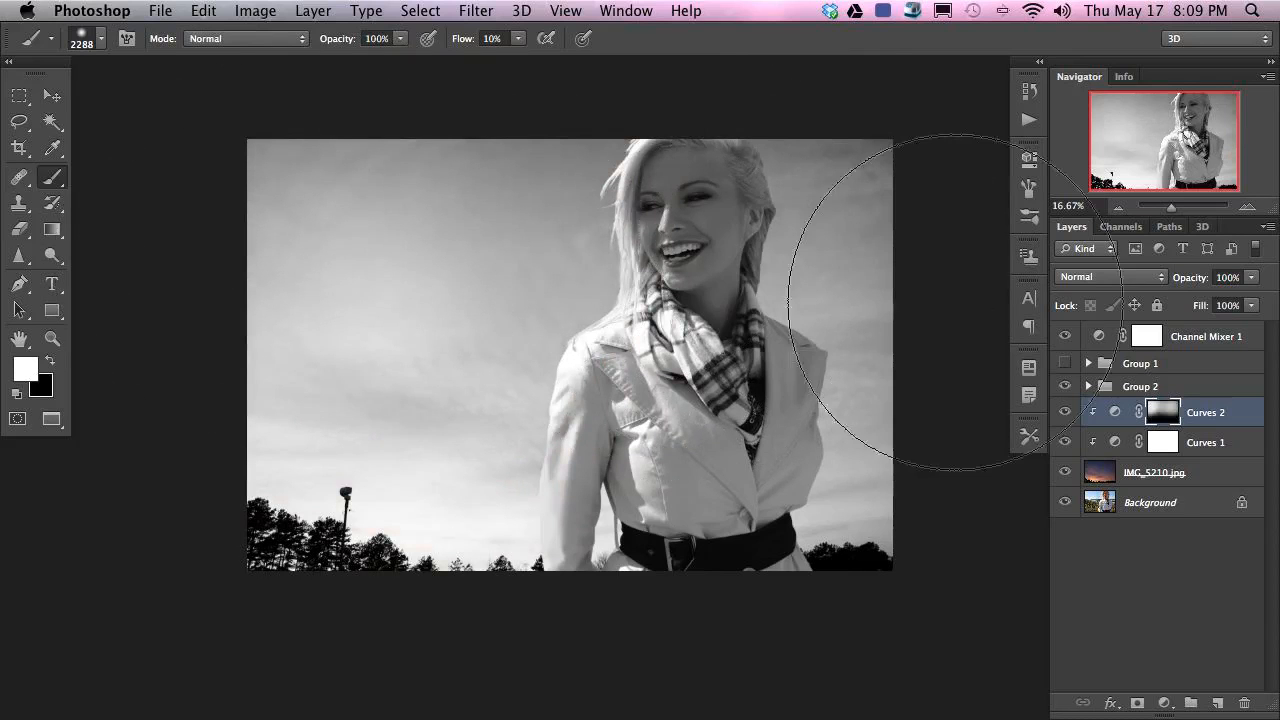
# - Compare the monochrome sky with the masked second Curves adjustment shown and hidden
pyautogui.click(1064, 420)
pyautogui.click(1064, 420)
pyautogui.click(1064, 420)
pyautogui.click(1064, 421)
pyautogui.click(1064, 422)
pyautogui.click(1064, 424)
# - Compare the brightness of the adjusted monochrome sunset with the original background by hiding and showing the sunset layer
pyautogui.click(1065, 473)
pyautogui.click(1065, 473)
pyautogui.click(1066, 474)
pyautogui.click(1066, 474)
pyautogui.click(1065, 474)
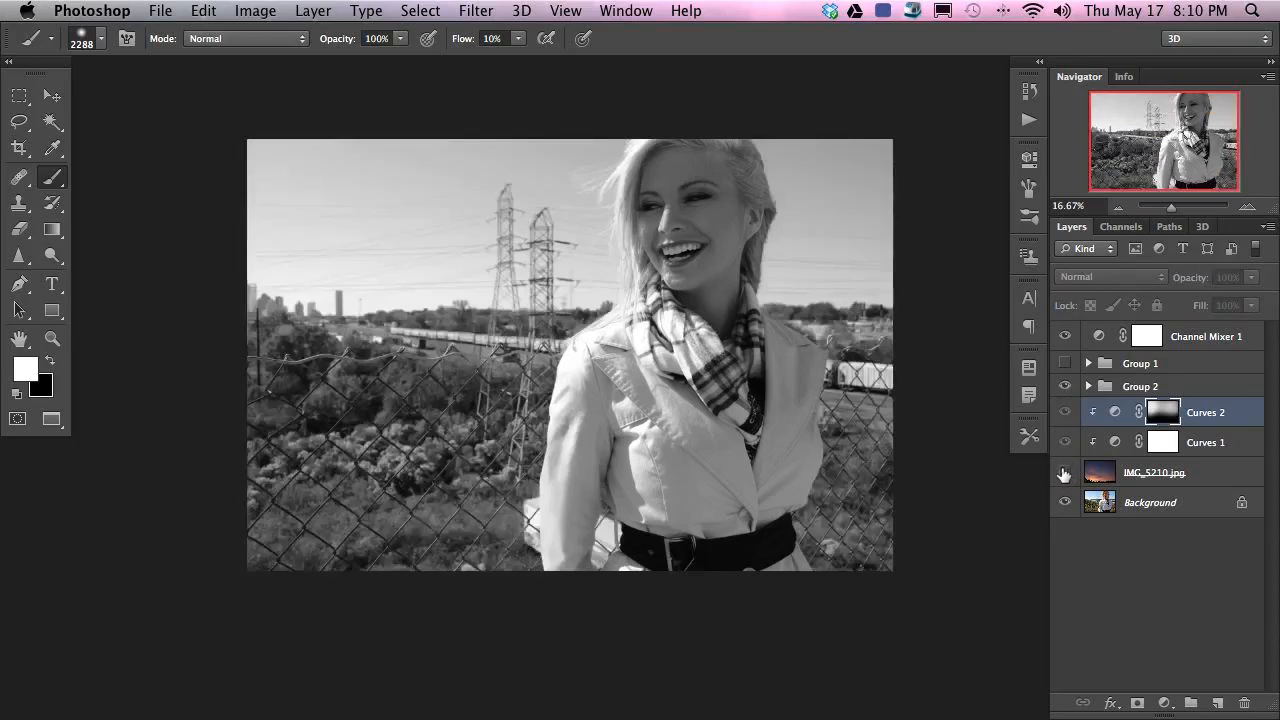
pyautogui.click(1063, 475)
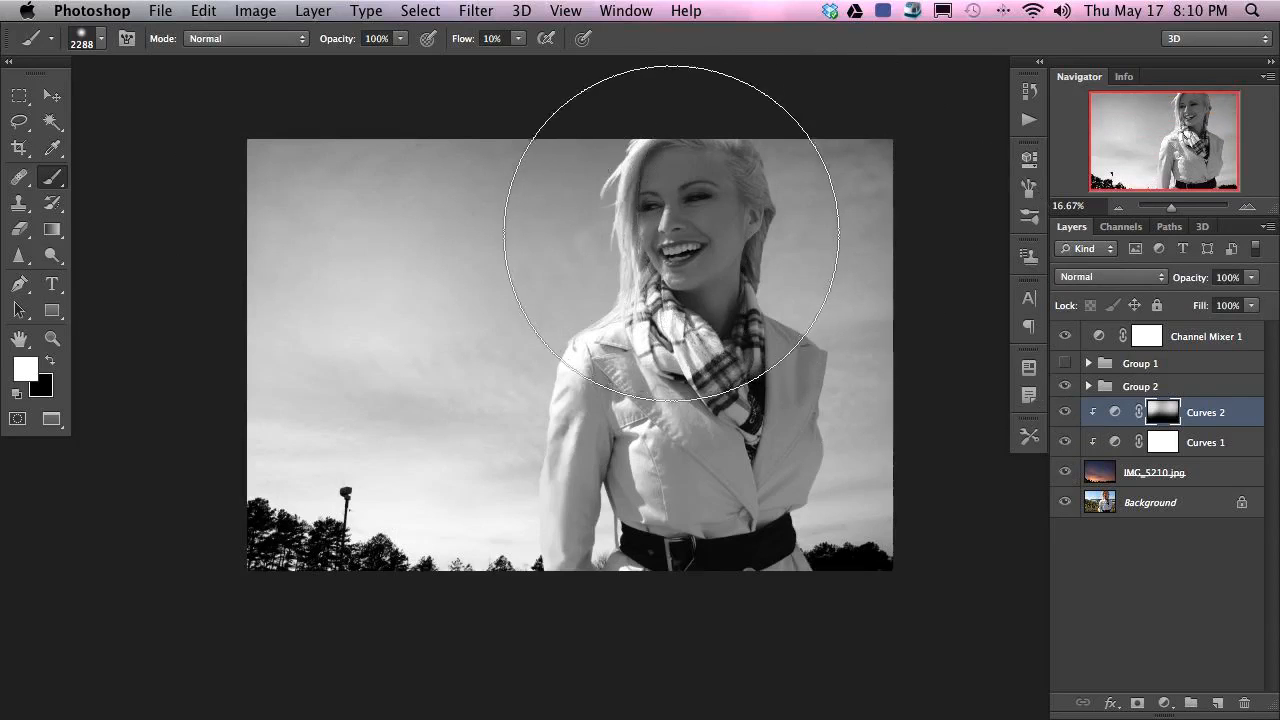
pyautogui.click(1065, 474)
pyautogui.click(1065, 474)
pyautogui.click(1065, 474)
pyautogui.click(1065, 474)
# - Hide the Channel Mixer layer and check the colour sunset with and without its first Curves adjustment
pyautogui.click(1065, 336)
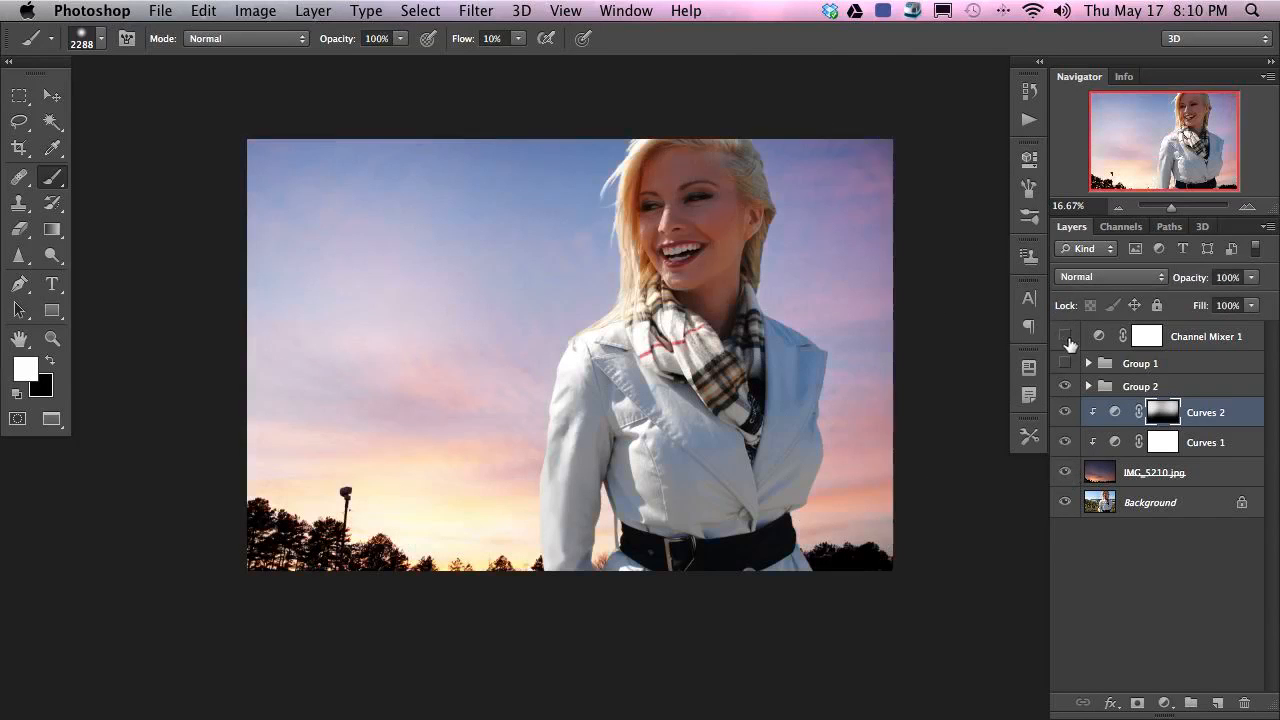
pyautogui.click(1065, 443)
pyautogui.click(1065, 443)
pyautogui.click(1112, 447)
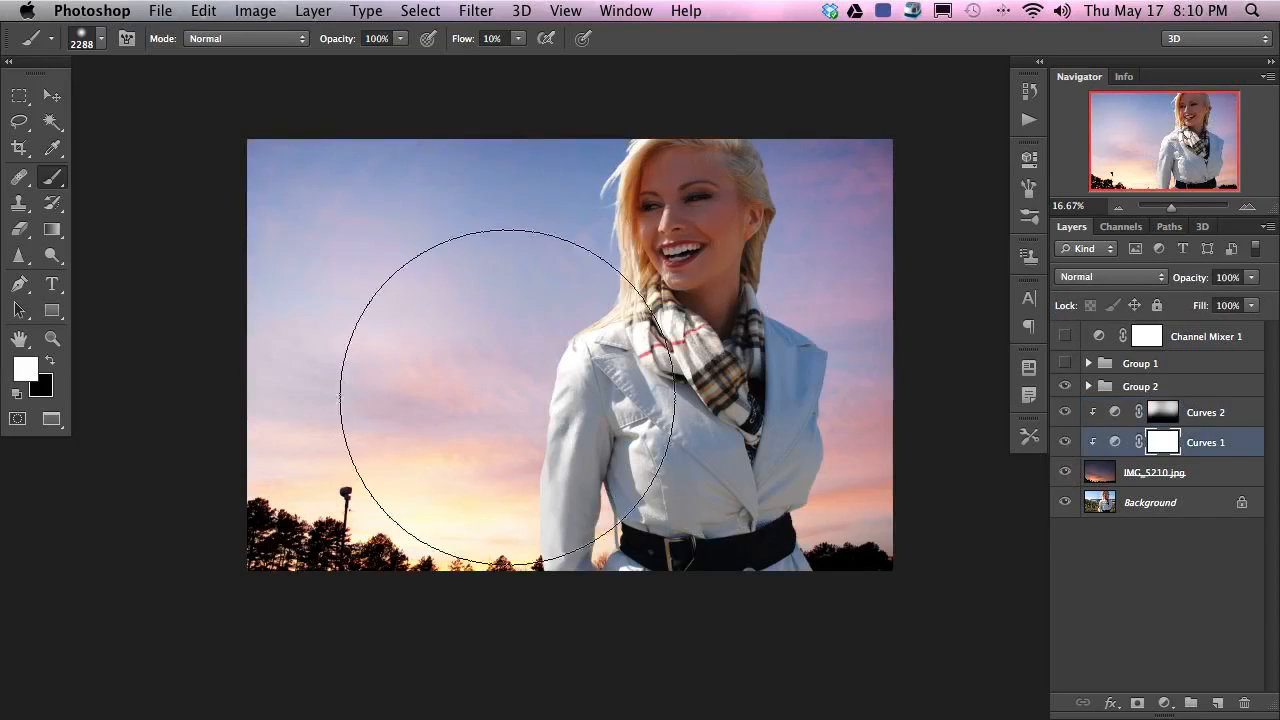
# - Compare the colour sky with the second Curves adjustment shown and hidden
pyautogui.click(1065, 412)
pyautogui.click(1065, 412)
pyautogui.click(1065, 412)
pyautogui.click(1065, 412)
pyautogui.click(1065, 416)
pyautogui.click(1065, 416)
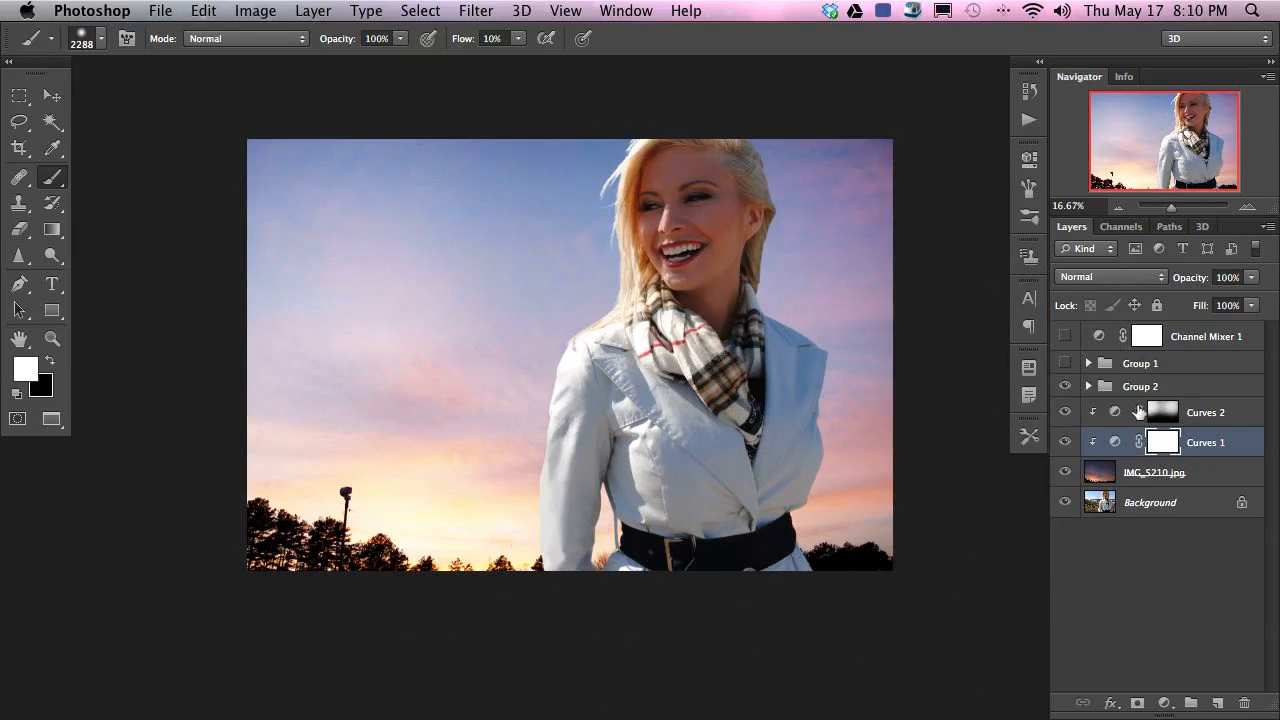
pyautogui.click(1065, 412)
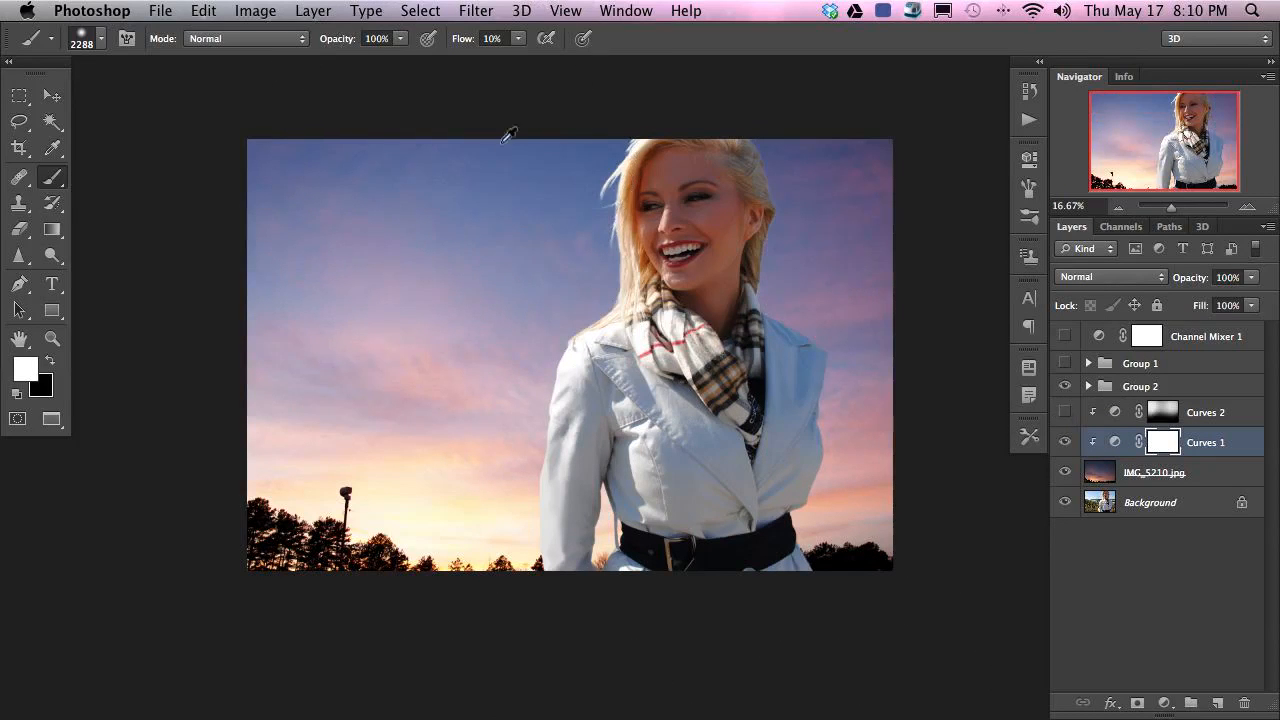
pyautogui.click(1065, 412)
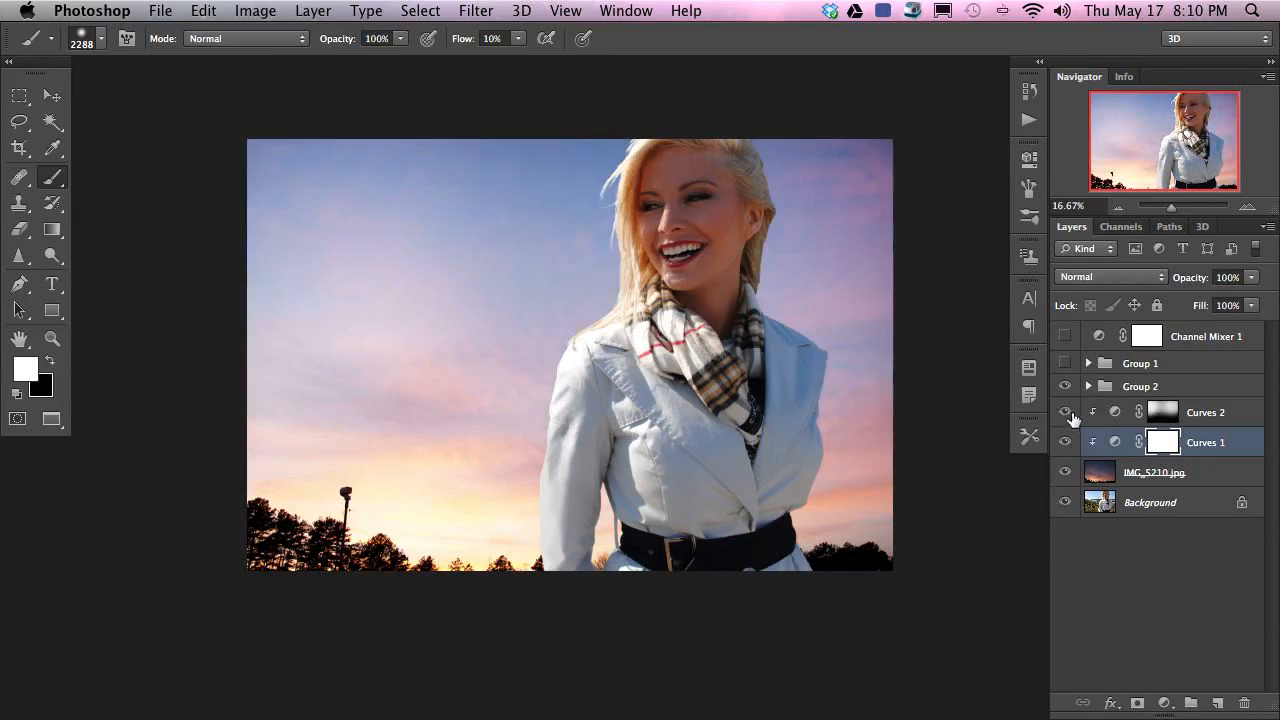
pyautogui.click(1065, 412)
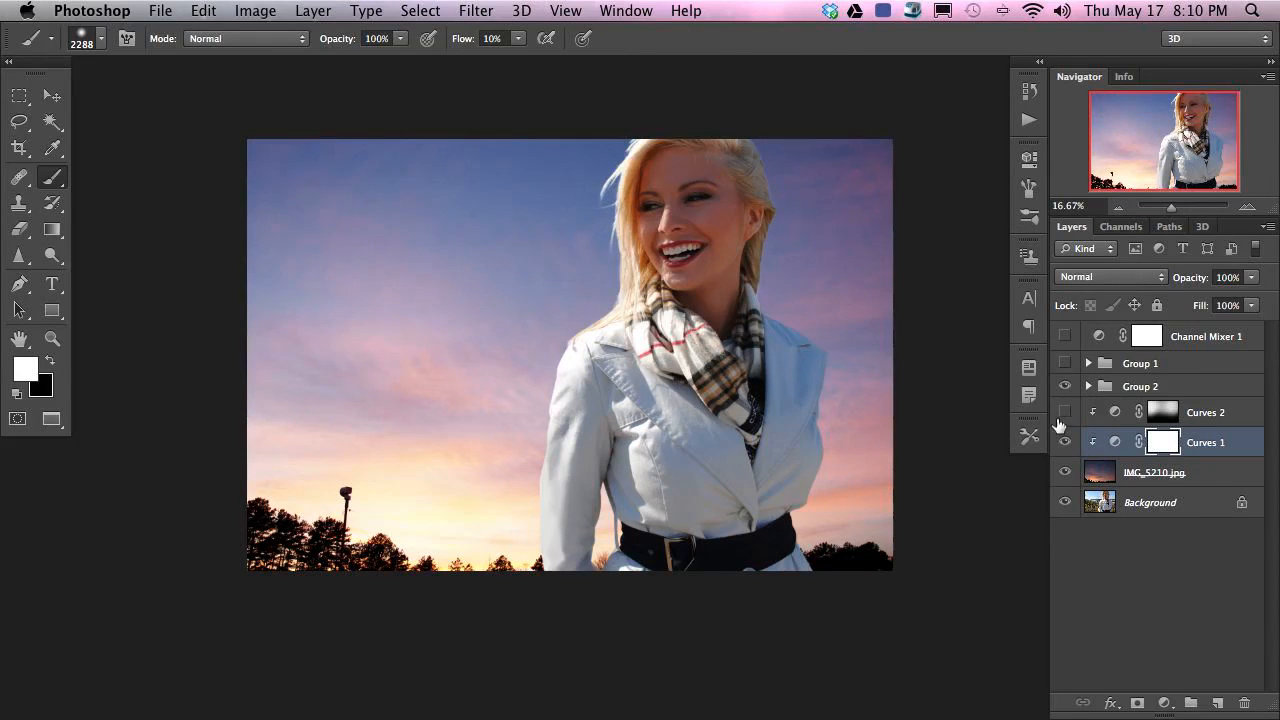
pyautogui.click(1065, 412)
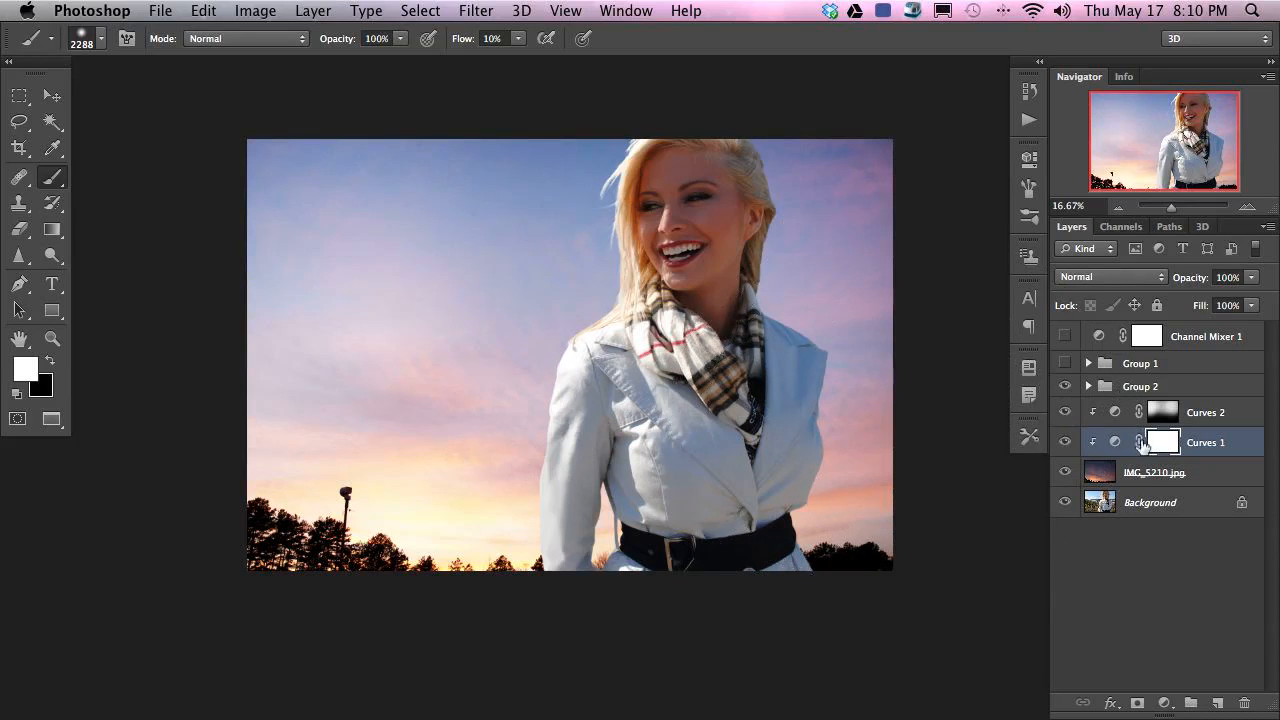
# - Compare the sunset with both Curves adjustments hidden and shown, and recheck the result in monochrome
pyautogui.moveTo(1062, 414); pyautogui.dragTo(1062, 444)
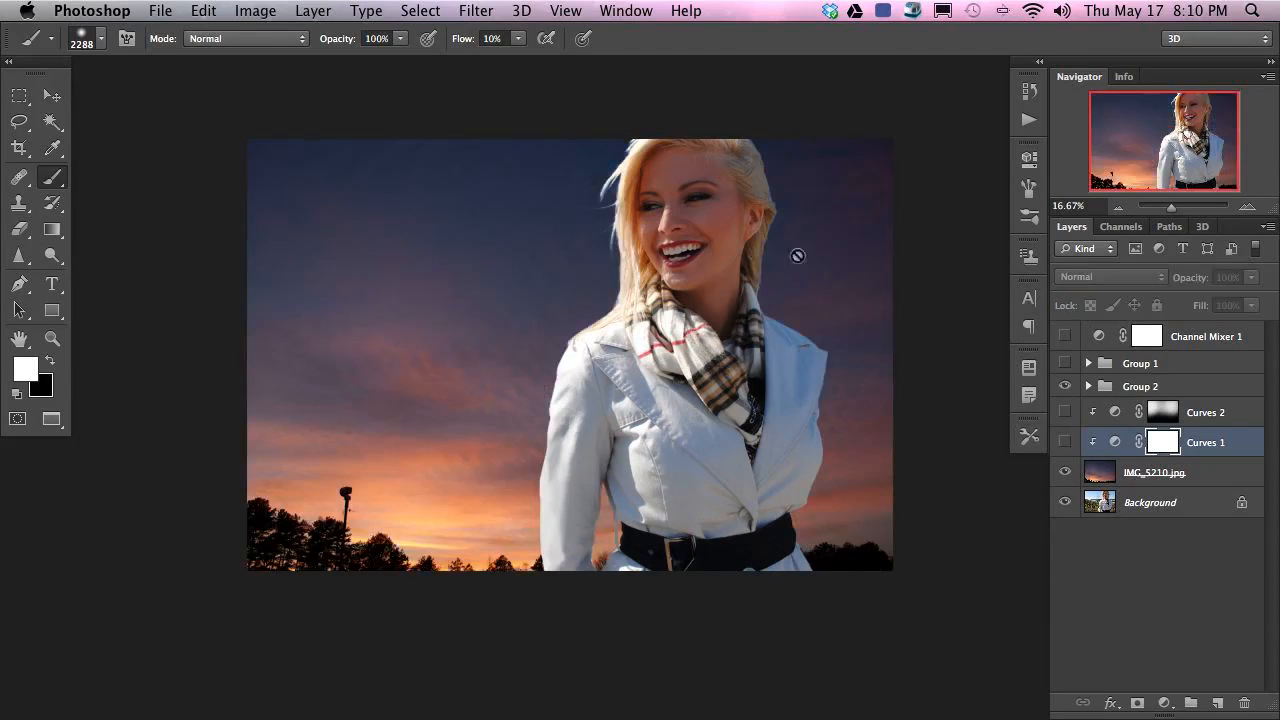
pyautogui.moveTo(1064, 414); pyautogui.dragTo(1064, 450)
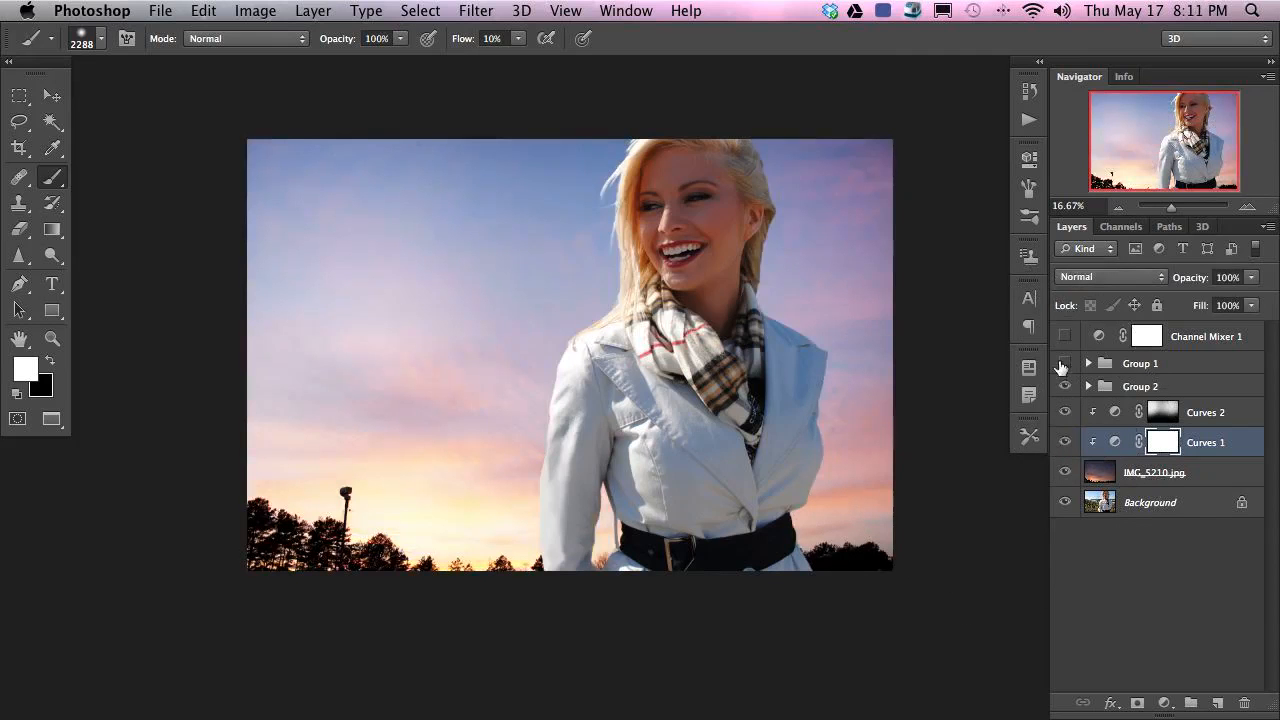
pyautogui.click(1069, 338)
pyautogui.click(1066, 338)
# - Add a new layer clipped above the second Curves adjustment and set the brush to 356 px with 20% flow
pyautogui.click(1183, 420)
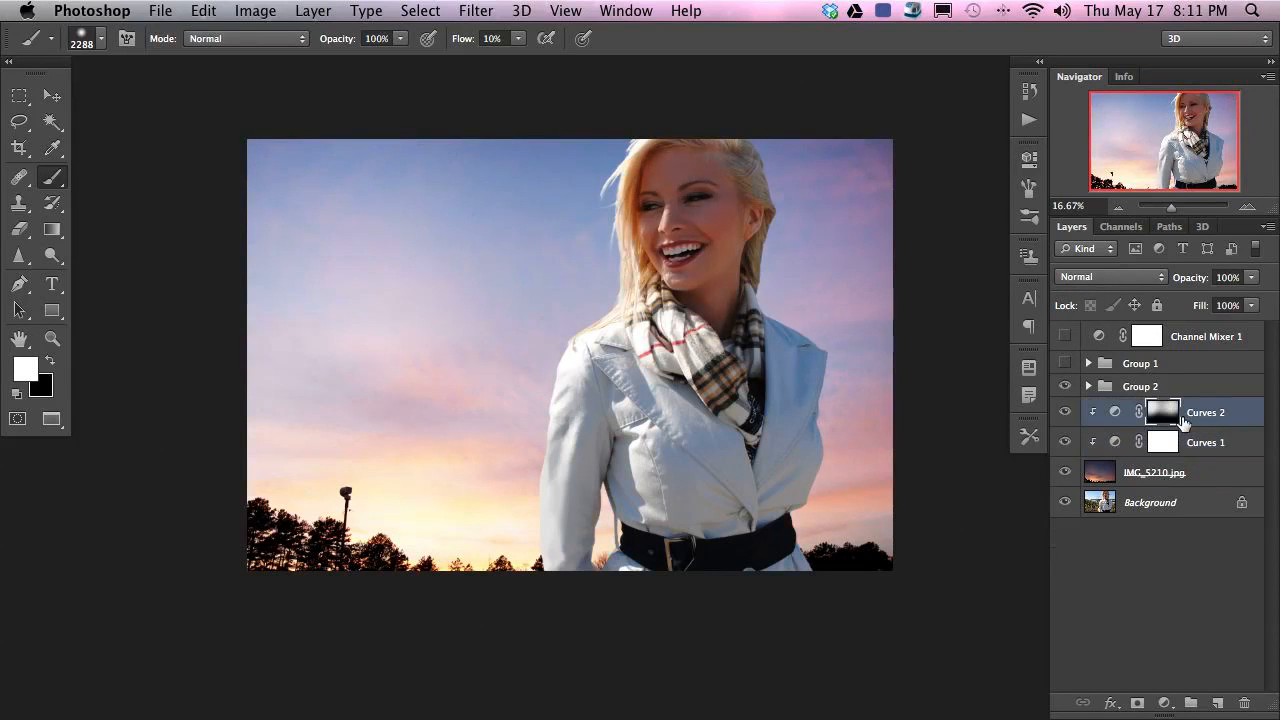
pyautogui.hotkey('ctrl', 'shift', 'alt', 'n')
pyautogui.press('x')
pyautogui.hotkey('ctrl', 'alt', 'g')
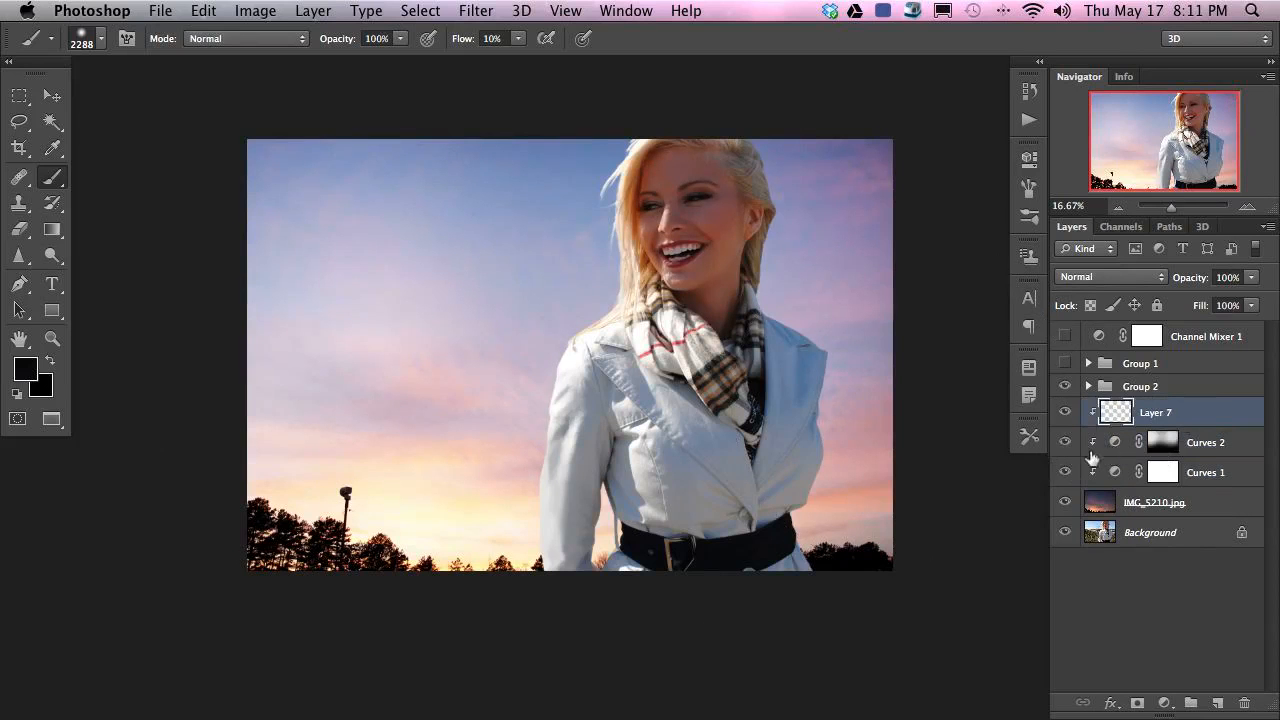
pyautogui.moveTo(587, 477); pyautogui.dragTo(434, 504)
pyautogui.hotkey('shift', '2')
# - Paint out the low trees on both sides of the woman using sky colours sampled next to them
pyautogui.keyDown('alt'); pyautogui.click(870, 540); pyautogui.keyUp('alt')
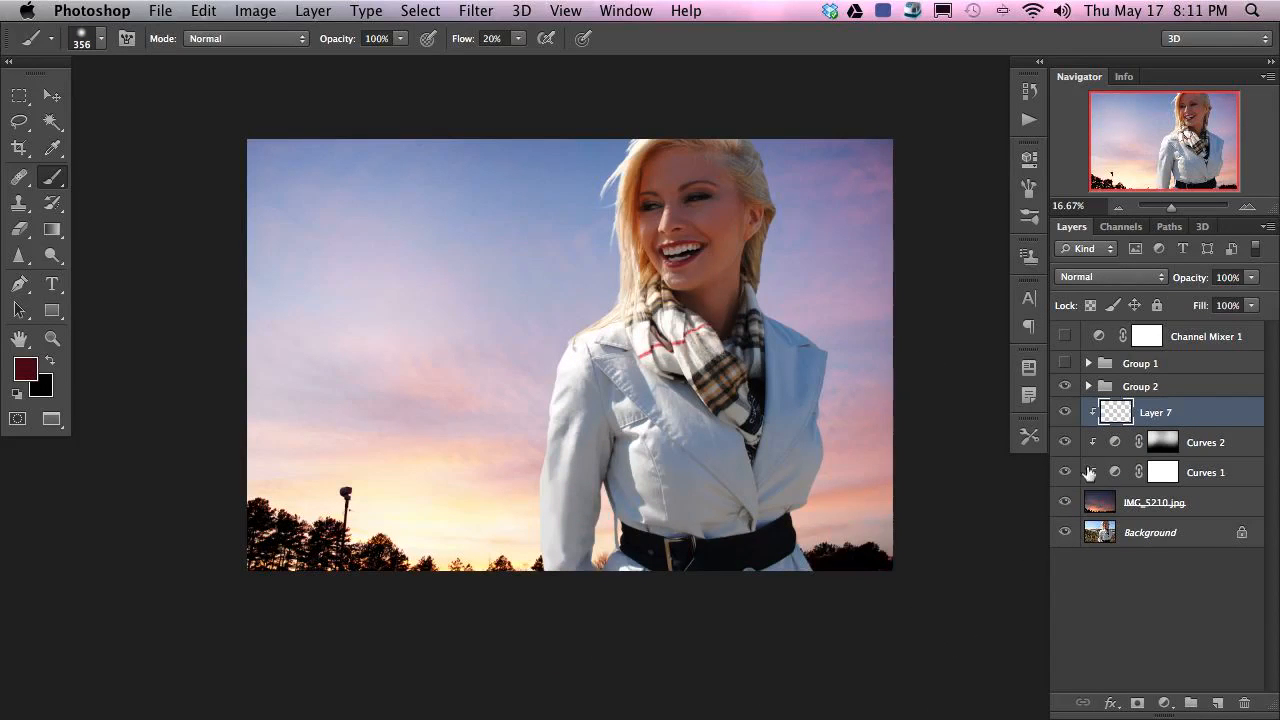
pyautogui.keyDown('alt'); pyautogui.click(888, 526); pyautogui.keyUp('alt')
pyautogui.moveTo(878, 540)
pyautogui.mouseDown()
pyautogui.moveTo(777, 558)
pyautogui.moveTo(879, 542)
pyautogui.moveTo(787, 570)
pyautogui.moveTo(820, 545)
pyautogui.mouseUp()
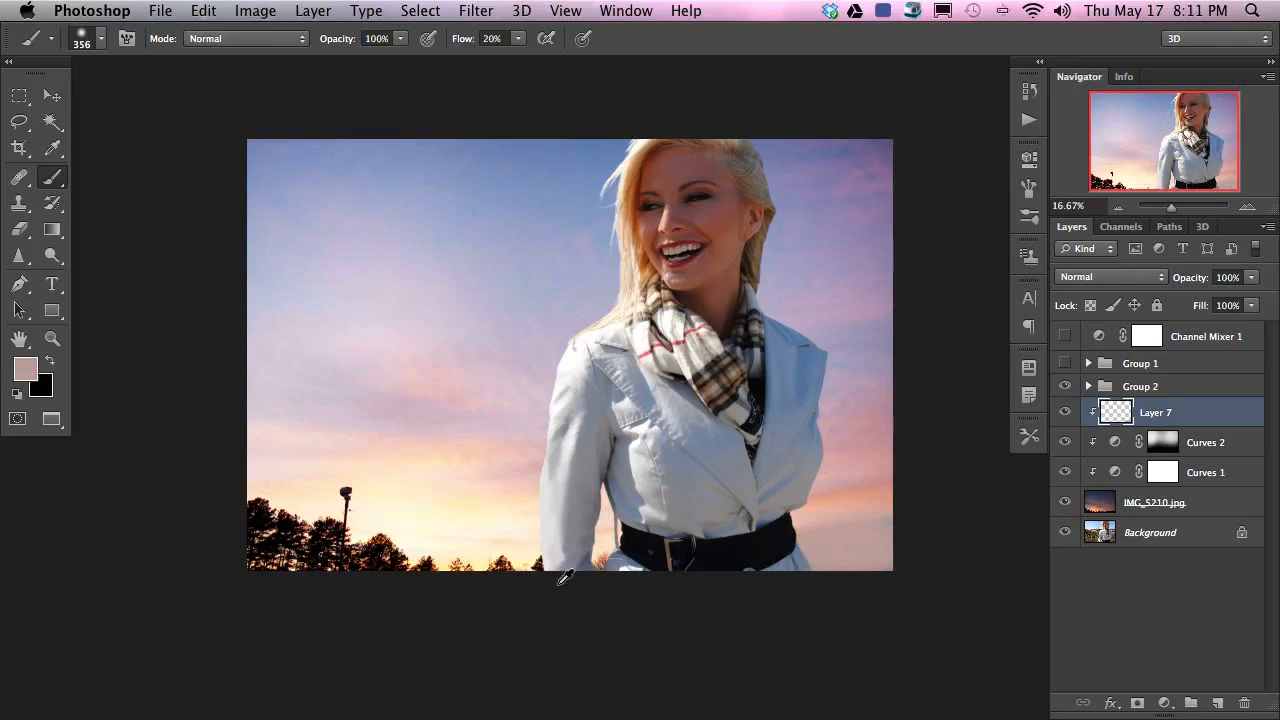
pyautogui.keyDown('alt'); pyautogui.click(520, 560); pyautogui.keyUp('alt')
pyautogui.moveTo(550, 557)
pyautogui.mouseDown()
pyautogui.moveTo(437, 580)
pyautogui.moveTo(488, 576)
pyautogui.mouseUp()
pyautogui.keyDown('alt'); pyautogui.click(861, 493); pyautogui.keyUp('alt')
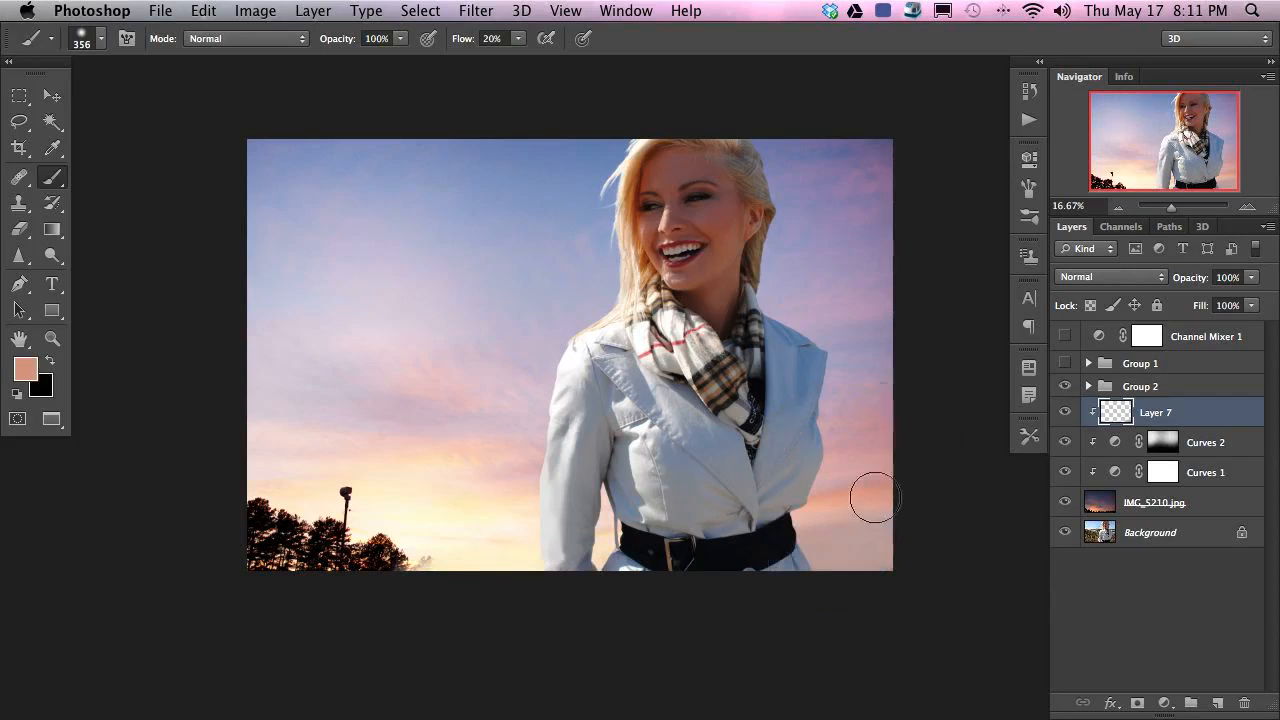
pyautogui.moveTo(831, 550); pyautogui.dragTo(785, 568)
pyautogui.keyDown('alt'); pyautogui.click(863, 523); pyautogui.keyUp('alt')
pyautogui.moveTo(829, 566); pyautogui.dragTo(777, 554)
pyautogui.press('super+shift+alt+n')
pyautogui.press('s')
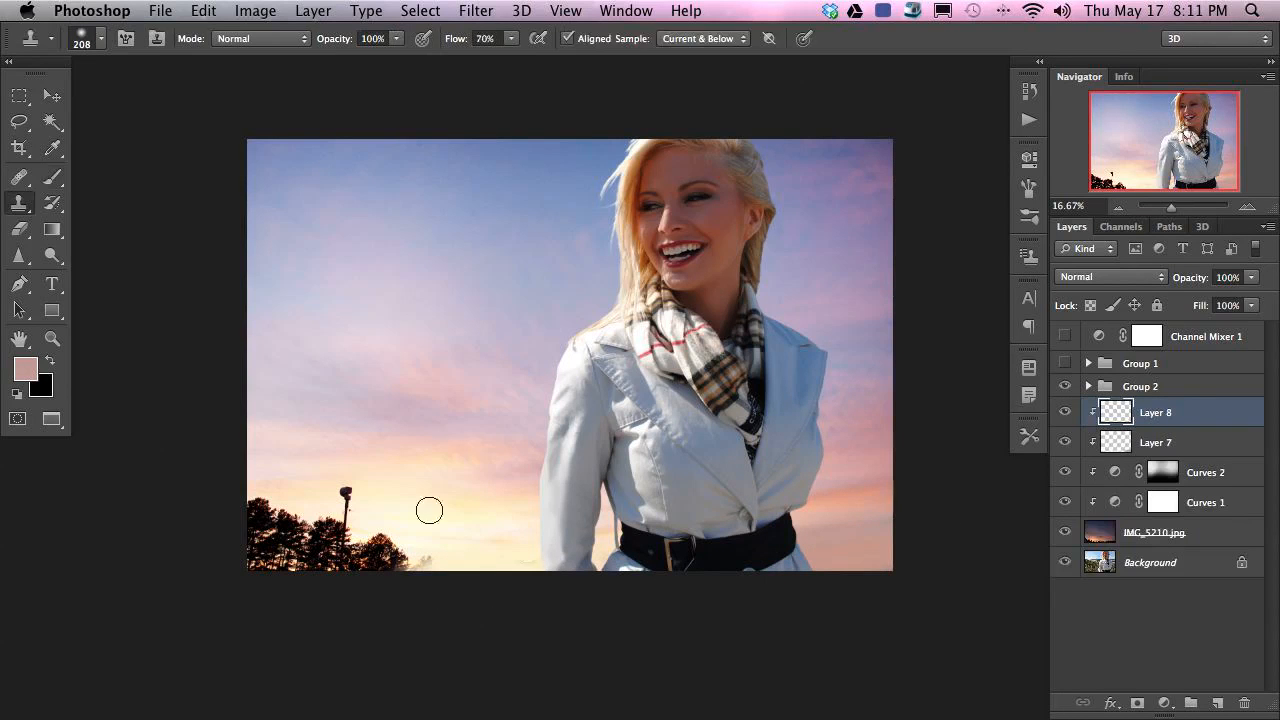
pyautogui.keyDown('alt'); pyautogui.click(433, 475); pyautogui.keyUp('alt')
pyautogui.moveTo(355, 502)
pyautogui.mouseDown()
pyautogui.moveTo(316, 517)
pyautogui.moveTo(328, 526)
pyautogui.moveTo(248, 509)
pyautogui.moveTo(332, 527)
pyautogui.moveTo(268, 508)
pyautogui.mouseUp()
pyautogui.moveTo(288, 498)
pyautogui.mouseDown()
pyautogui.moveTo(262, 511)
pyautogui.moveTo(392, 549)
pyautogui.moveTo(390, 536)
pyautogui.moveTo(374, 557)
pyautogui.moveTo(250, 562)
pyautogui.mouseUp()
pyautogui.keyDown('alt'); pyautogui.click(416, 522); pyautogui.keyUp('alt')
pyautogui.keyDown('alt'); pyautogui.click(418, 520); pyautogui.keyUp('alt')
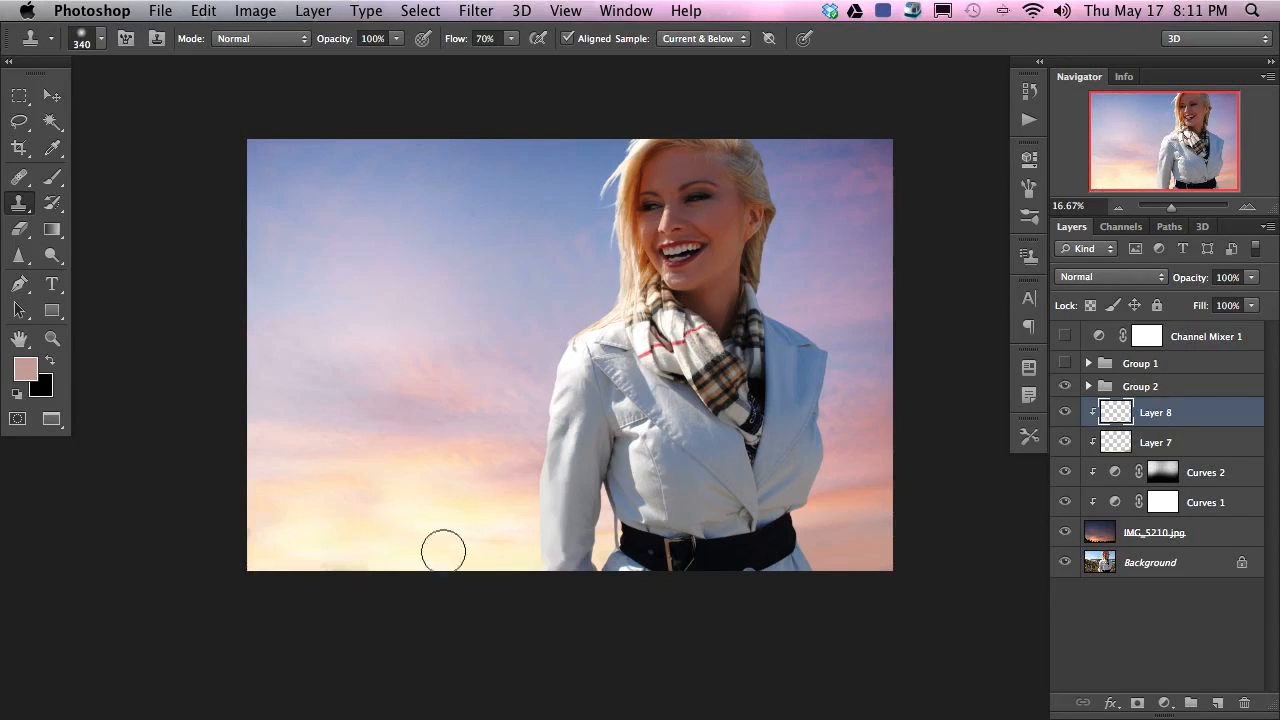
pyautogui.keyDown('alt'); pyautogui.click(416, 488); pyautogui.keyUp('alt')
pyautogui.moveTo(384, 490); pyautogui.dragTo(351, 486)
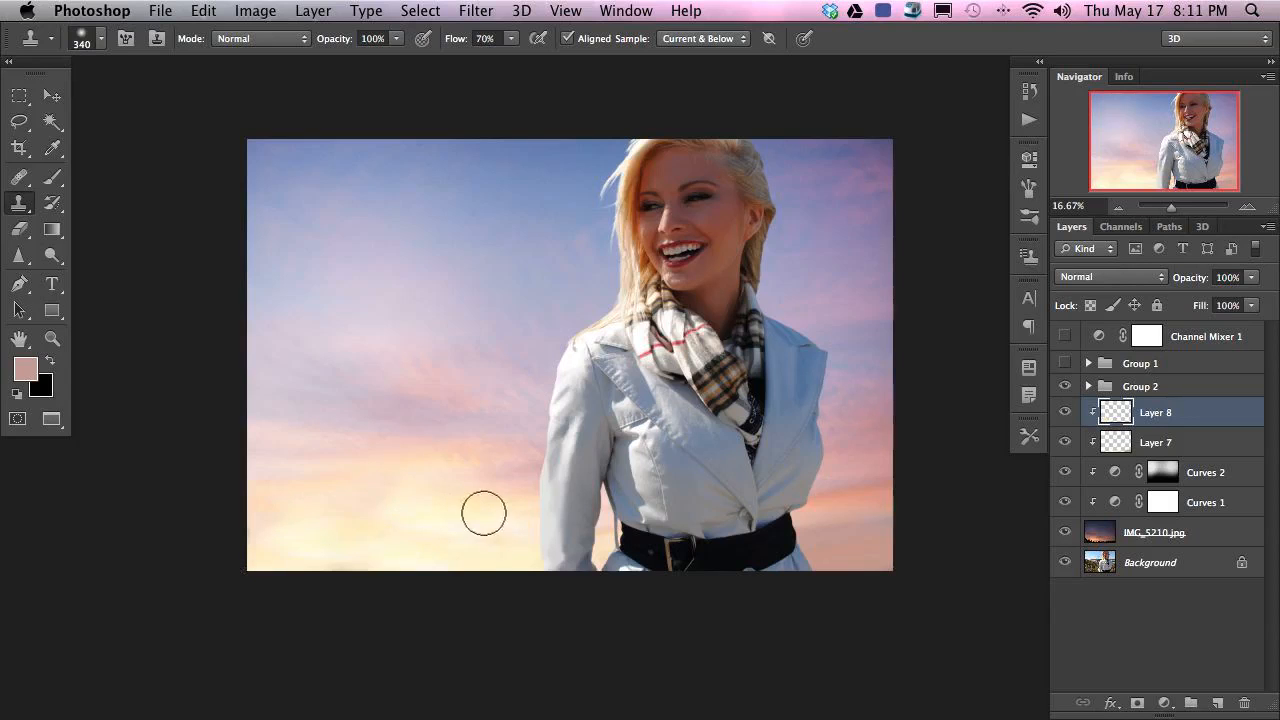
pyautogui.press('BackSpace')
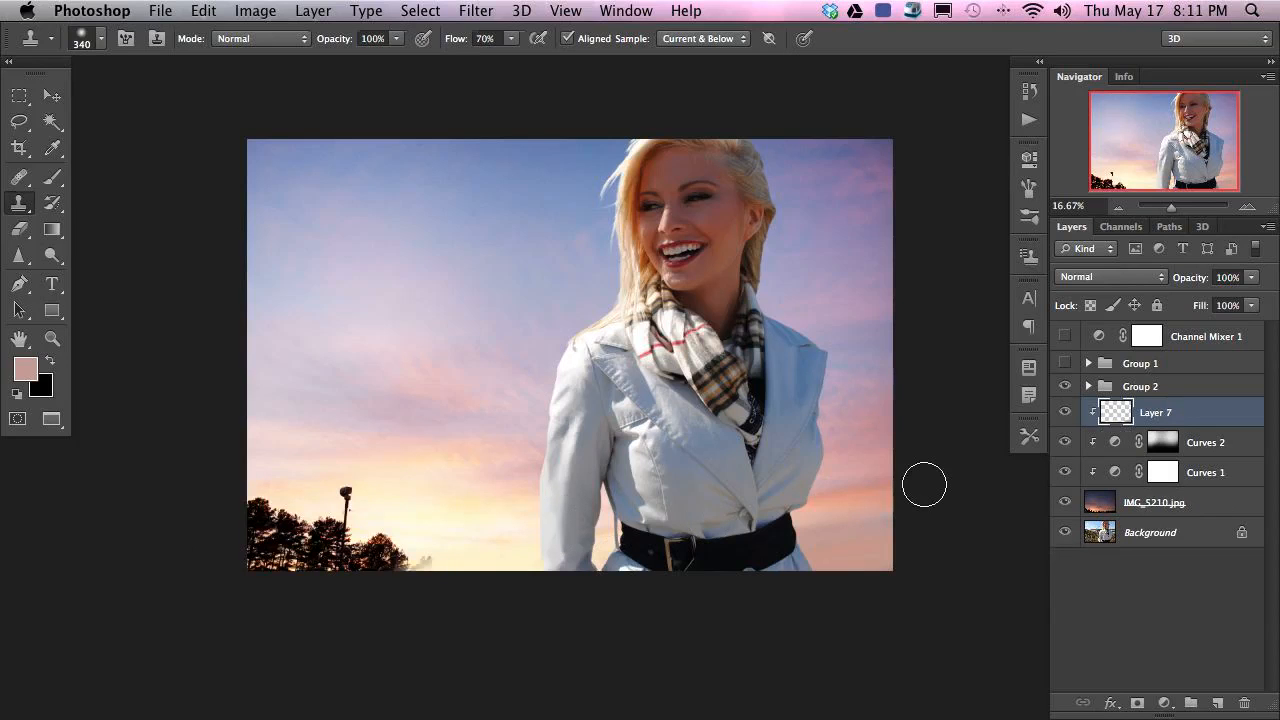
# - Paint over the remaining tree cluster and light pole at the sunset's lower left with sampled pale sky colours
pyautogui.press('b')
pyautogui.keyDown('alt'); pyautogui.click(374, 524); pyautogui.keyUp('alt')
pyautogui.moveTo(365, 540)
pyautogui.mouseDown()
pyautogui.moveTo(250, 548)
pyautogui.moveTo(307, 530)
pyautogui.moveTo(255, 522)
pyautogui.moveTo(287, 502)
pyautogui.moveTo(231, 510)
pyautogui.mouseUp()
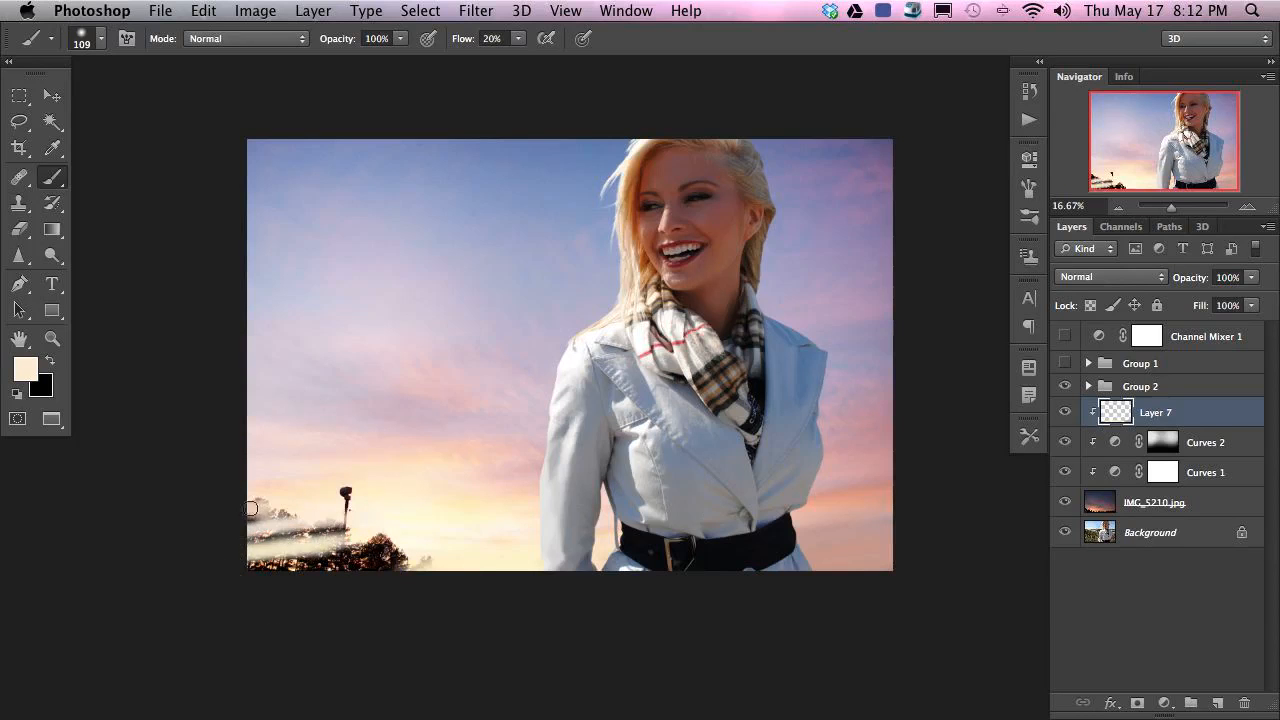
pyautogui.moveTo(307, 528); pyautogui.dragTo(238, 542)
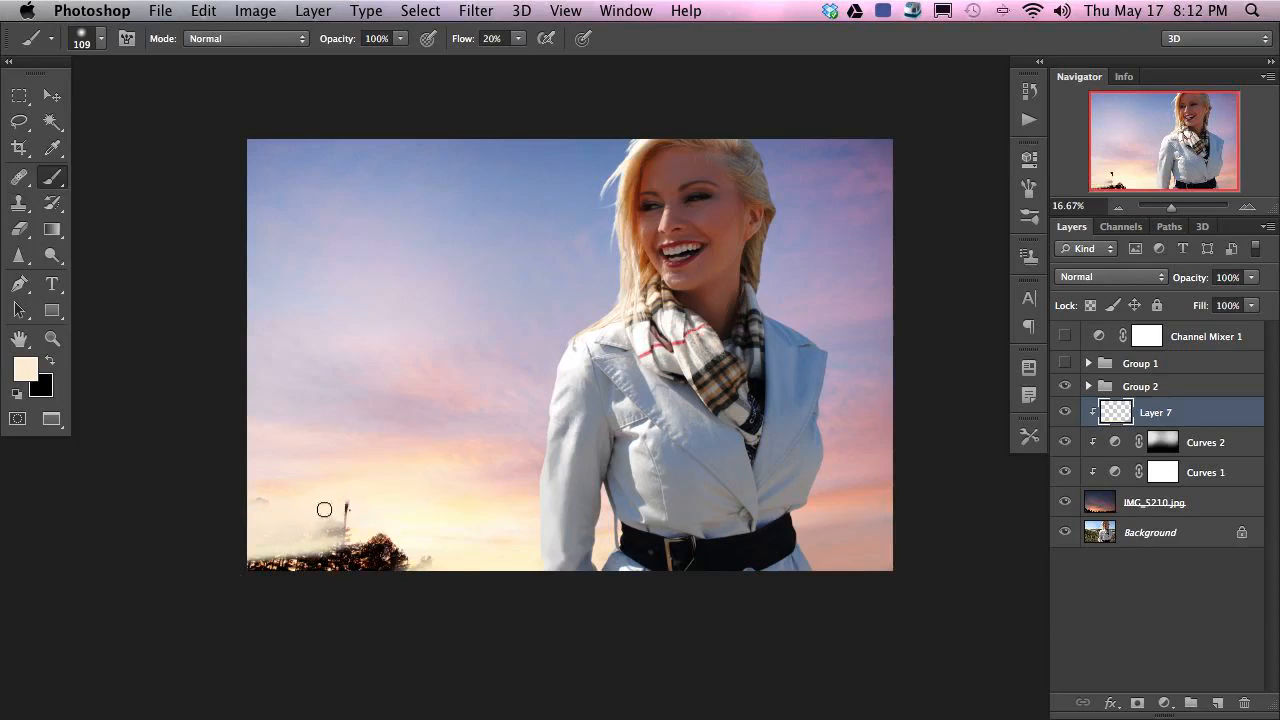
pyautogui.moveTo(356, 527)
pyautogui.mouseDown()
pyautogui.moveTo(208, 566)
pyautogui.moveTo(313, 536)
pyautogui.moveTo(282, 532)
pyautogui.mouseUp()
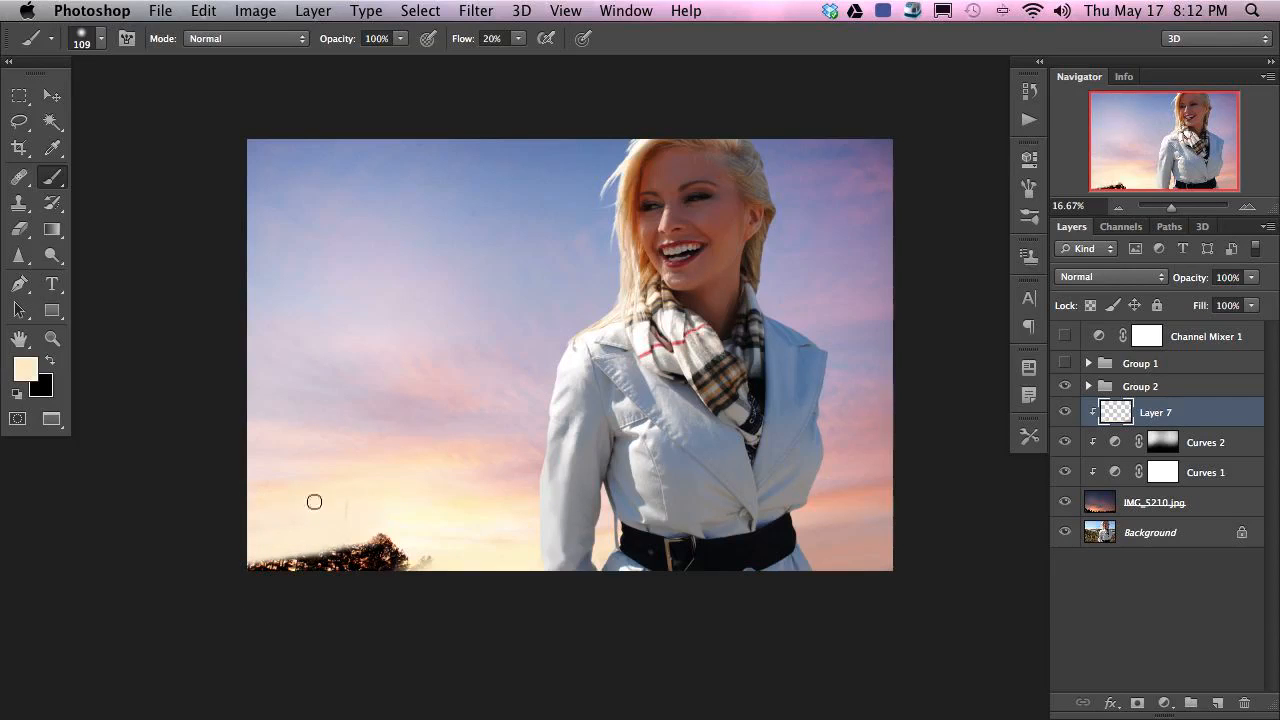
pyautogui.moveTo(232, 556)
pyautogui.mouseDown()
pyautogui.moveTo(433, 535)
pyautogui.moveTo(311, 544)
pyautogui.moveTo(385, 547)
pyautogui.moveTo(424, 572)
pyautogui.moveTo(265, 575)
pyautogui.moveTo(351, 561)
pyautogui.moveTo(248, 577)
pyautogui.moveTo(423, 561)
pyautogui.moveTo(235, 573)
pyautogui.moveTo(360, 563)
pyautogui.mouseUp()
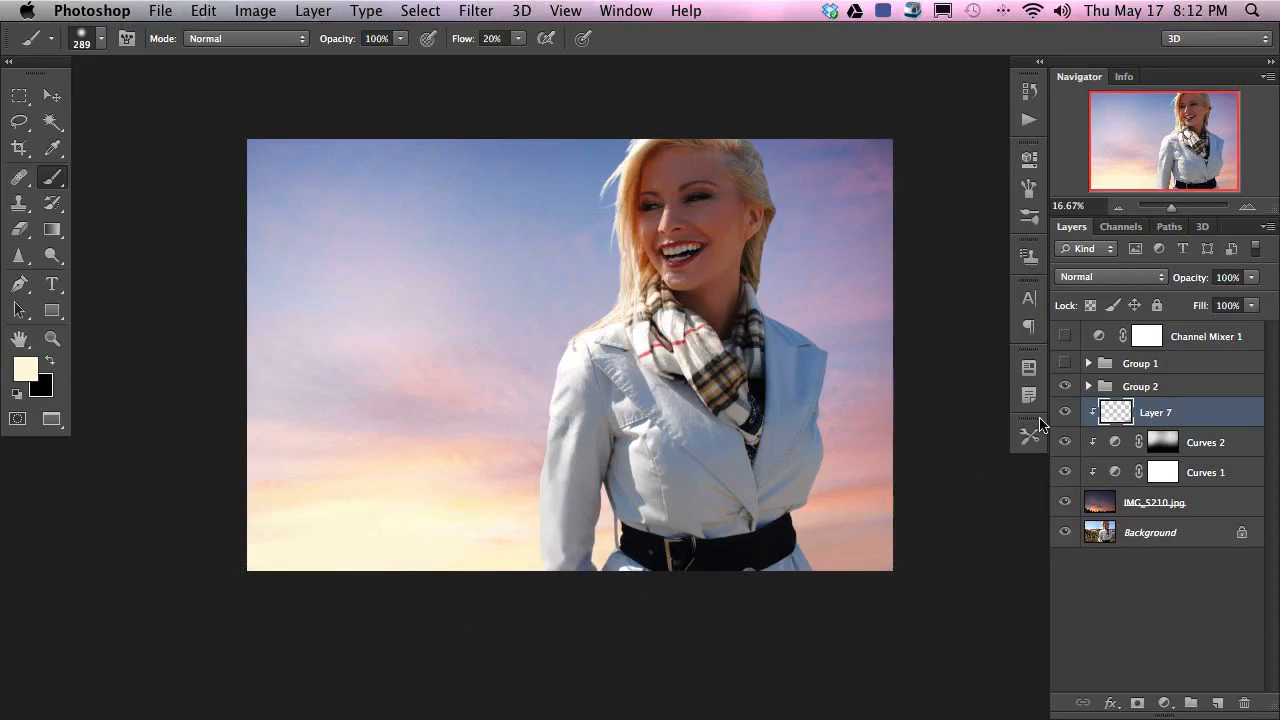
# - Add another clipped layer above the painted sky layer and choose the 27 px spatter brush
pyautogui.press('super+alt+shift+n')
pyautogui.press('super+alt+g')
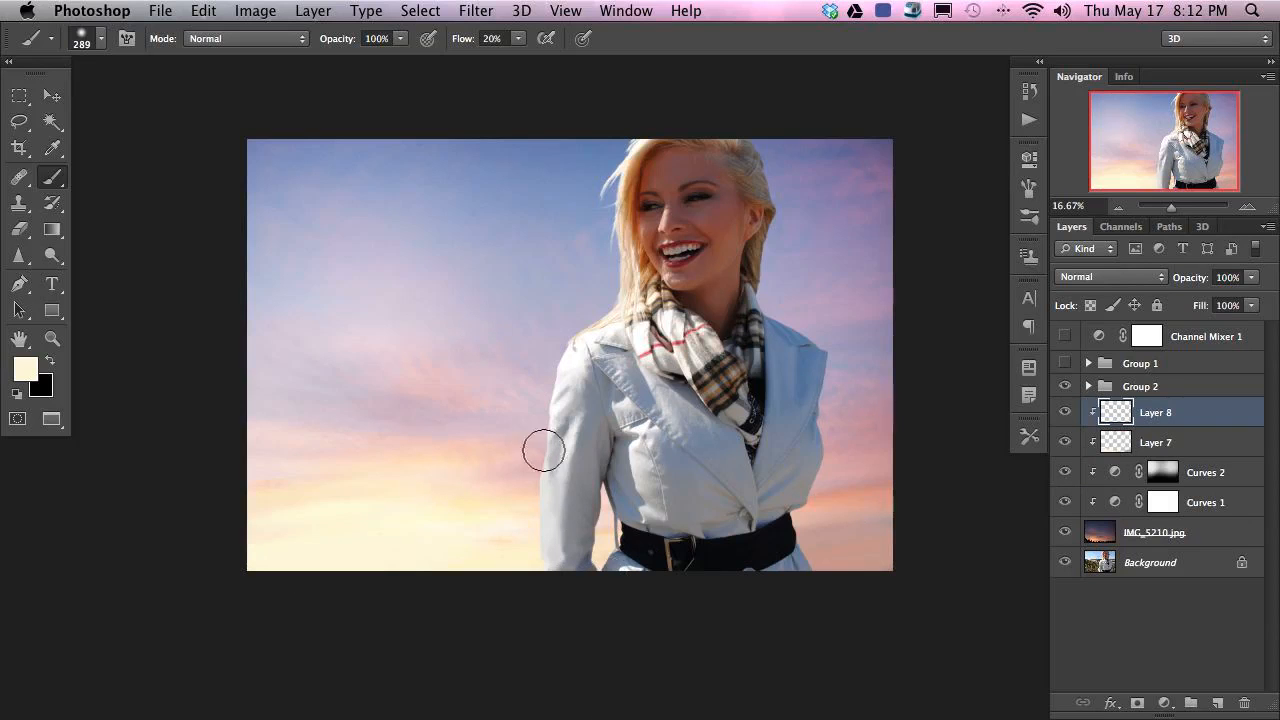
pyautogui.rightClick(468, 377)
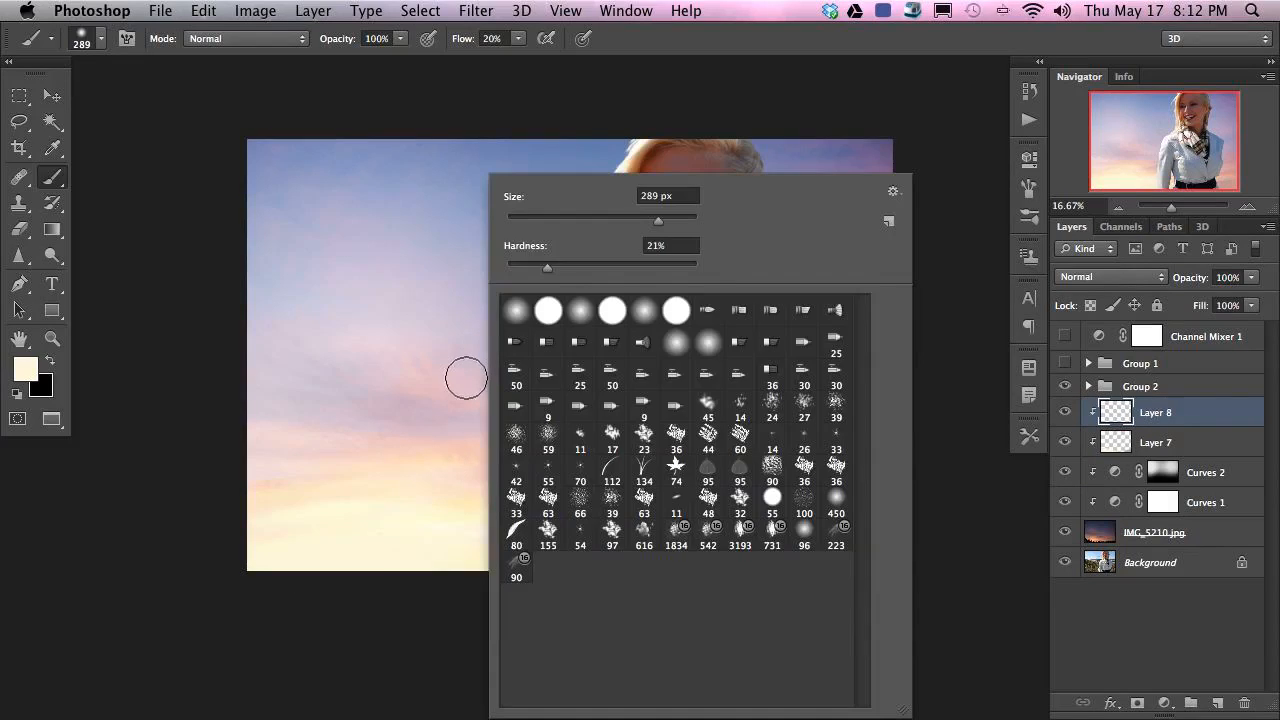
pyautogui.click(805, 405)
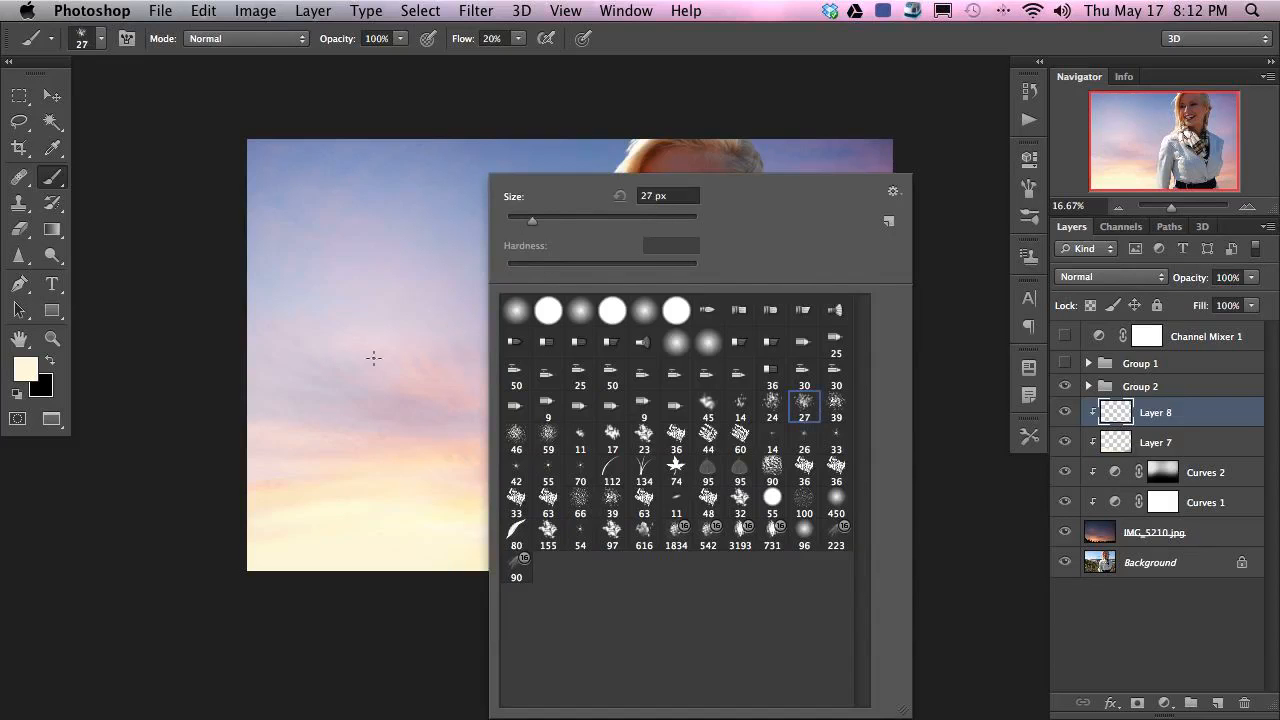
# - Try painting pale clouds in the sky beside the woman with the spatter brush
pyautogui.click(364, 407)
pyautogui.moveTo(397, 503); pyautogui.dragTo(484, 477)
pyautogui.press('super+z')
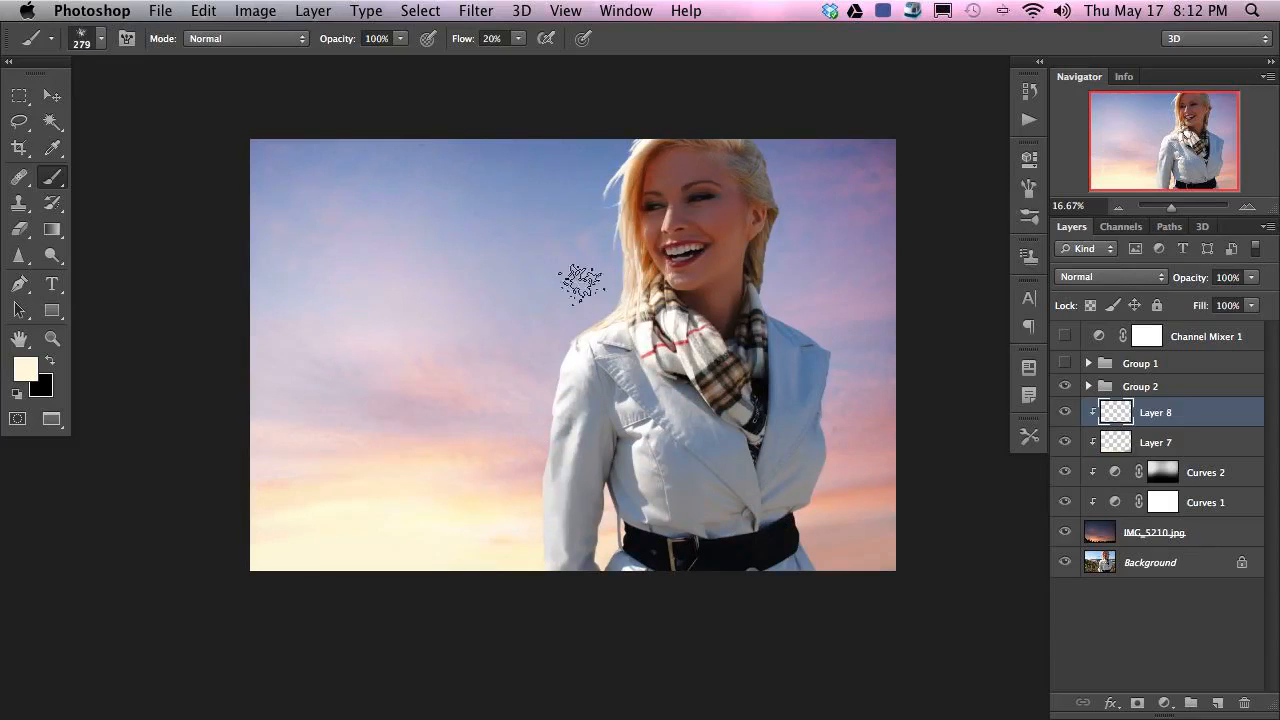
pyautogui.rightClick(505, 258)
pyautogui.click(821, 409)
pyautogui.moveTo(503, 329)
pyautogui.mouseDown()
pyautogui.moveTo(474, 370)
pyautogui.moveTo(486, 374)
pyautogui.mouseUp()
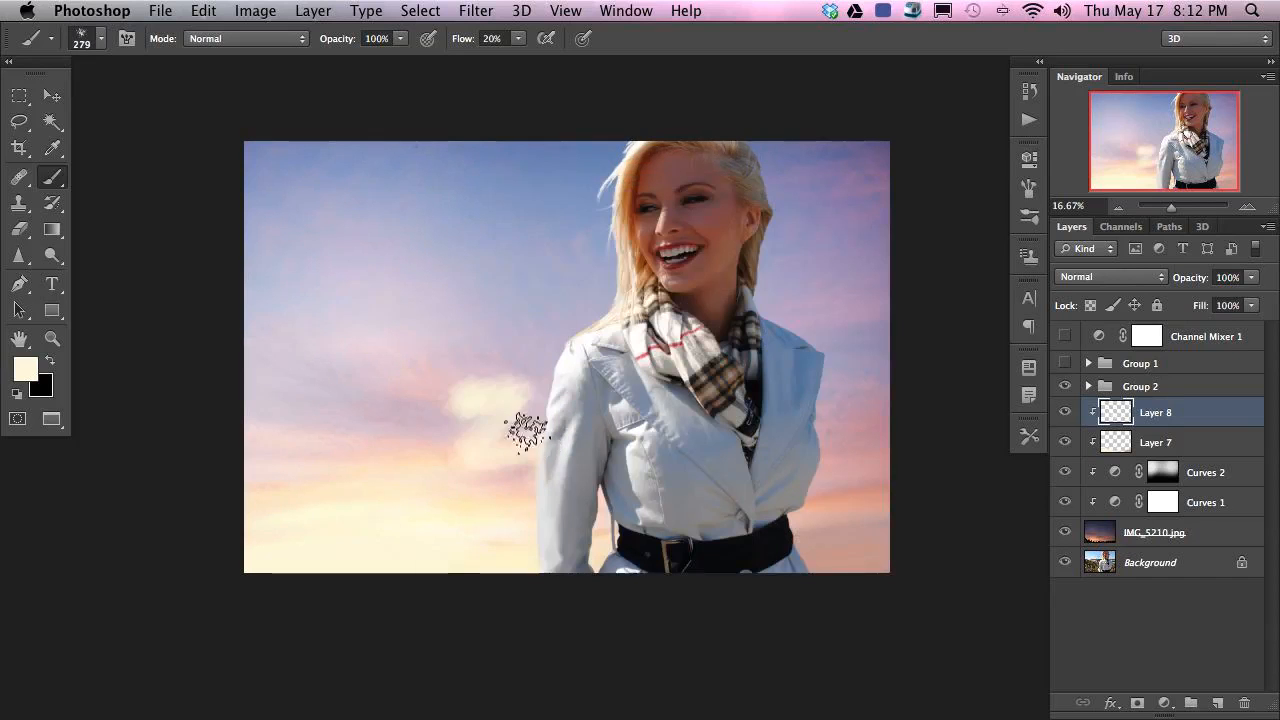
# - Add another layer clipped above the painted sky layers and give the spatter brush 94% scatter and 67% spacing
pyautogui.press('alt+shift+super+n')
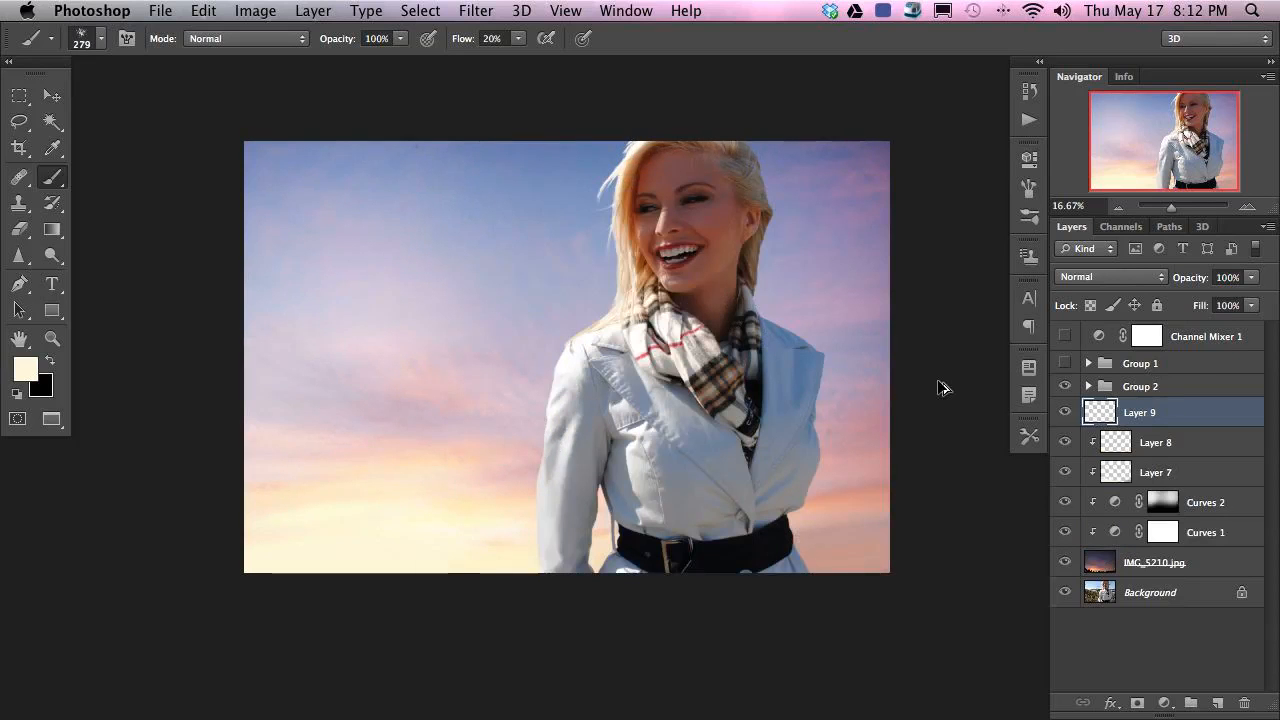
pyautogui.click(1029, 216)
pyautogui.click(1029, 186)
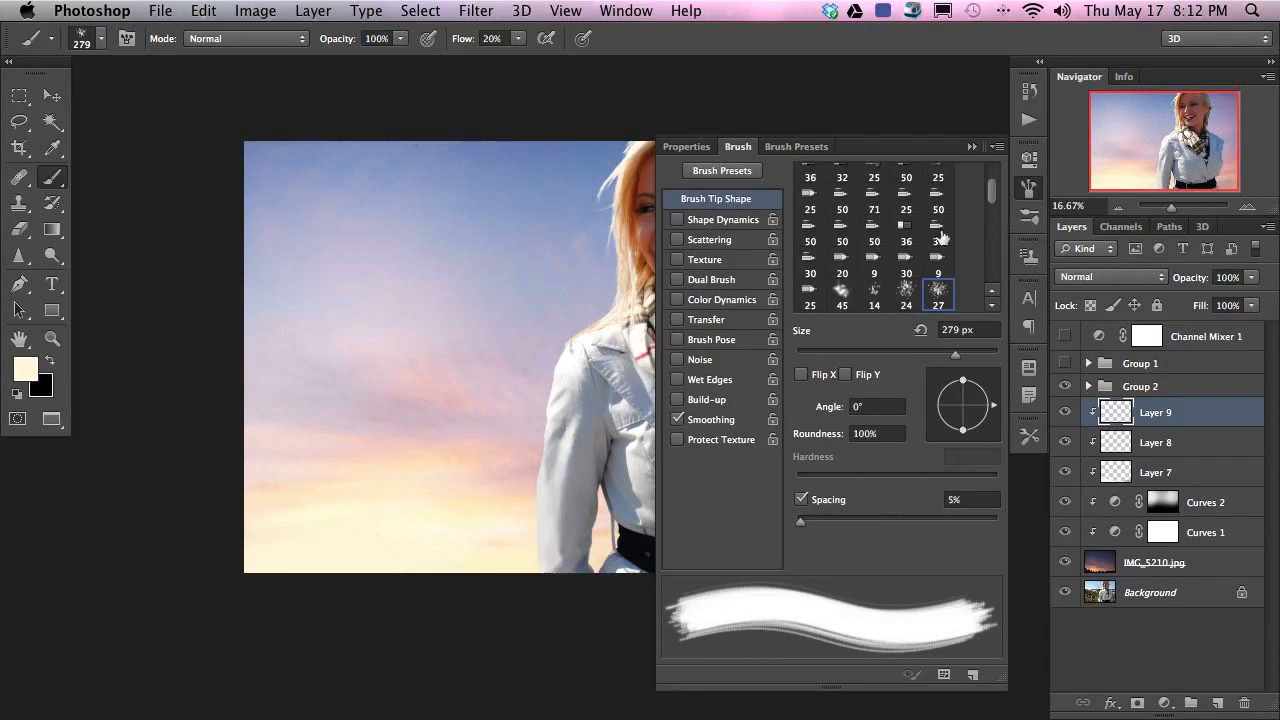
pyautogui.click(707, 240)
pyautogui.moveTo(825, 192); pyautogui.dragTo(813, 193)
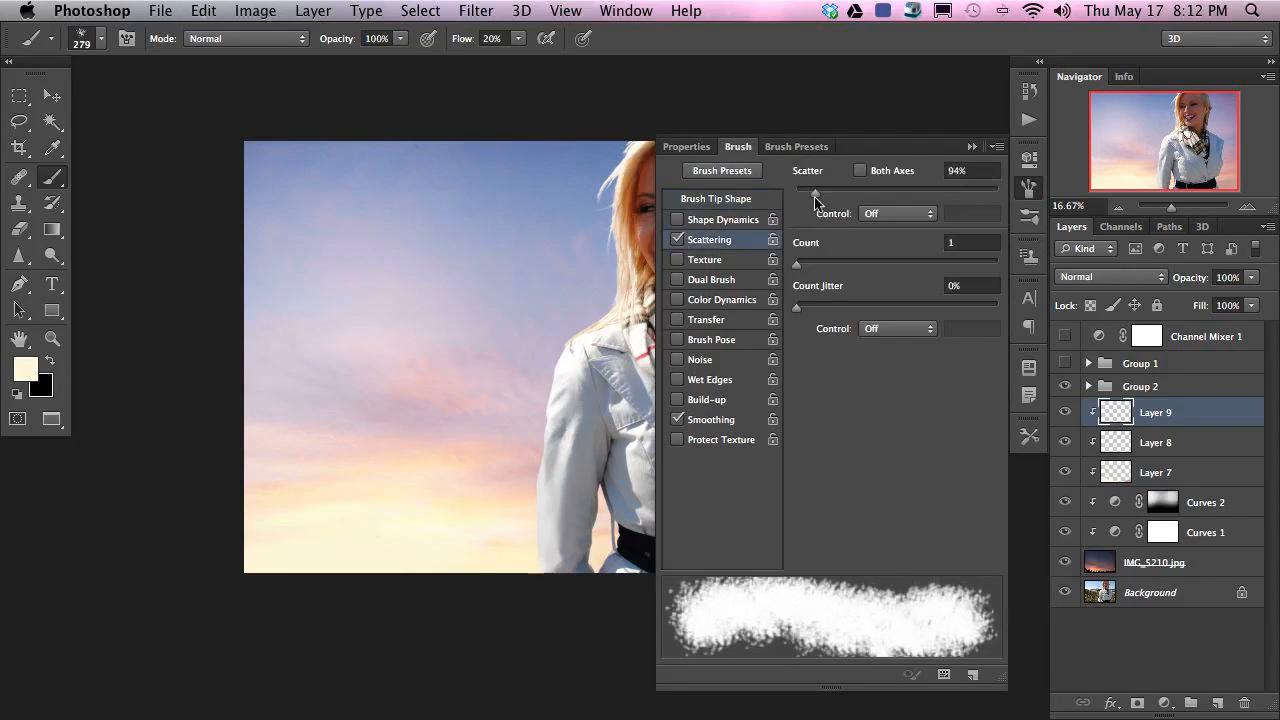
pyautogui.click(740, 199)
pyautogui.moveTo(816, 518); pyautogui.dragTo(863, 511)
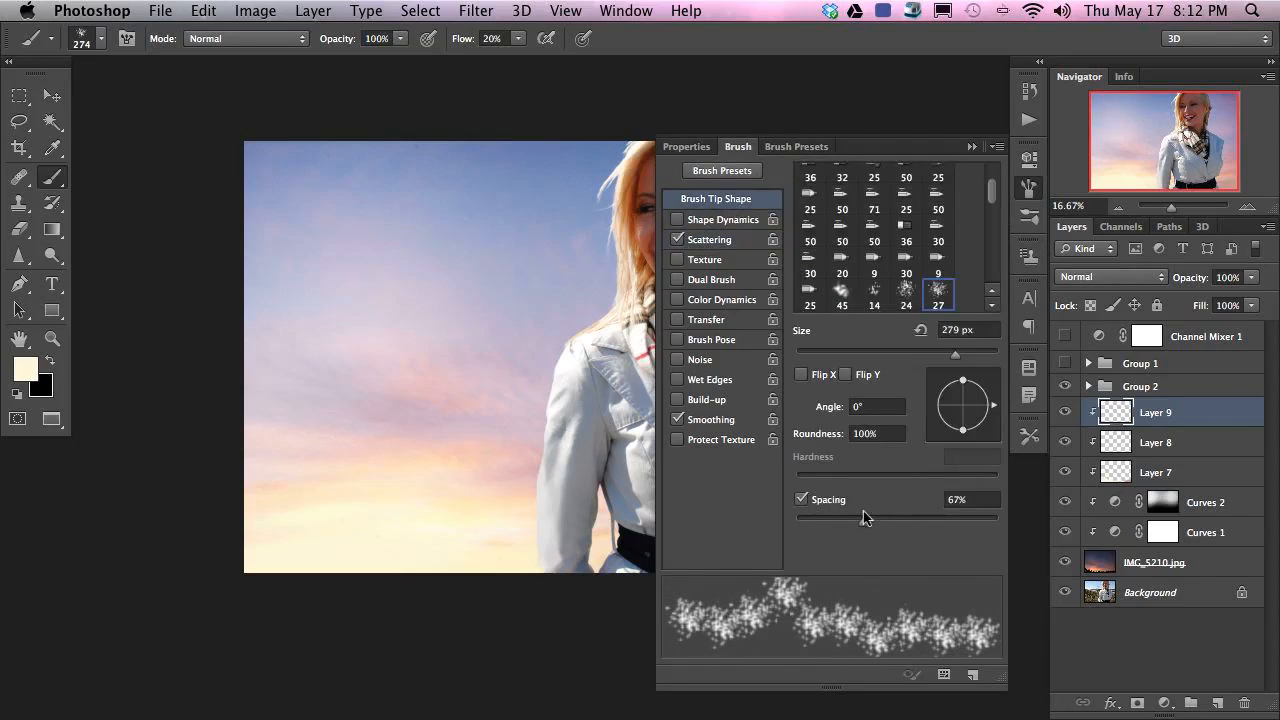
# - Enable Transfer with pen-pressure flow, and Shape Dynamics with 49% size jitter and 37% minimum diameter, for the brush
pyautogui.click(750, 318)
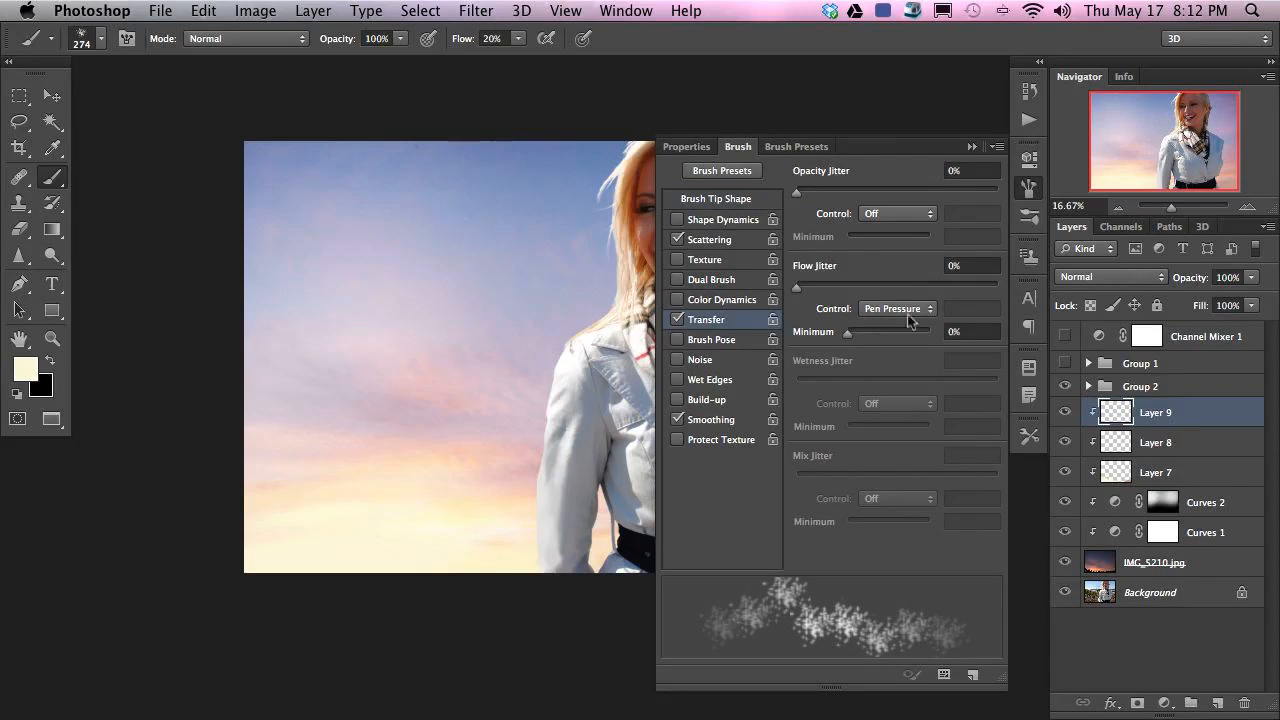
pyautogui.click(703, 221)
pyautogui.moveTo(818, 193); pyautogui.dragTo(895, 193)
pyautogui.moveTo(863, 260); pyautogui.dragTo(870, 259)
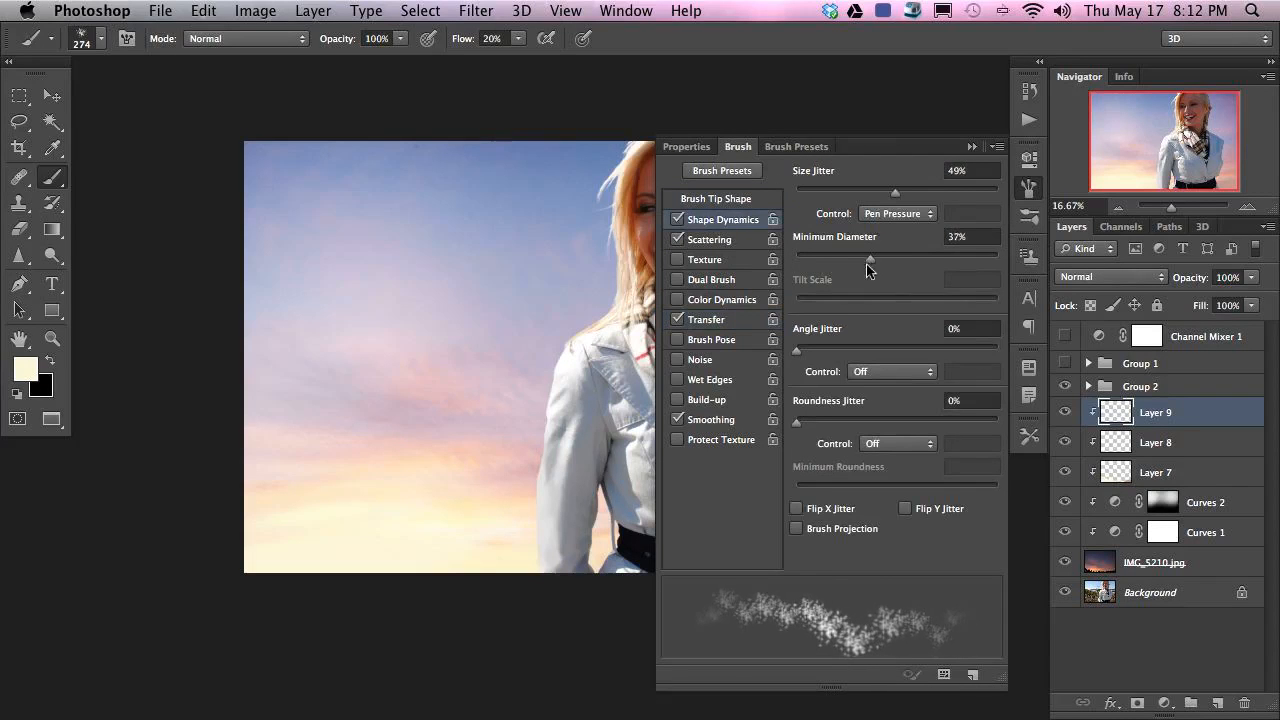
# - Try painting soft pale clouds in the sky beside the woman using sampled colours
pyautogui.keyDown('alt'); pyautogui.click(466, 432); pyautogui.keyUp('alt')
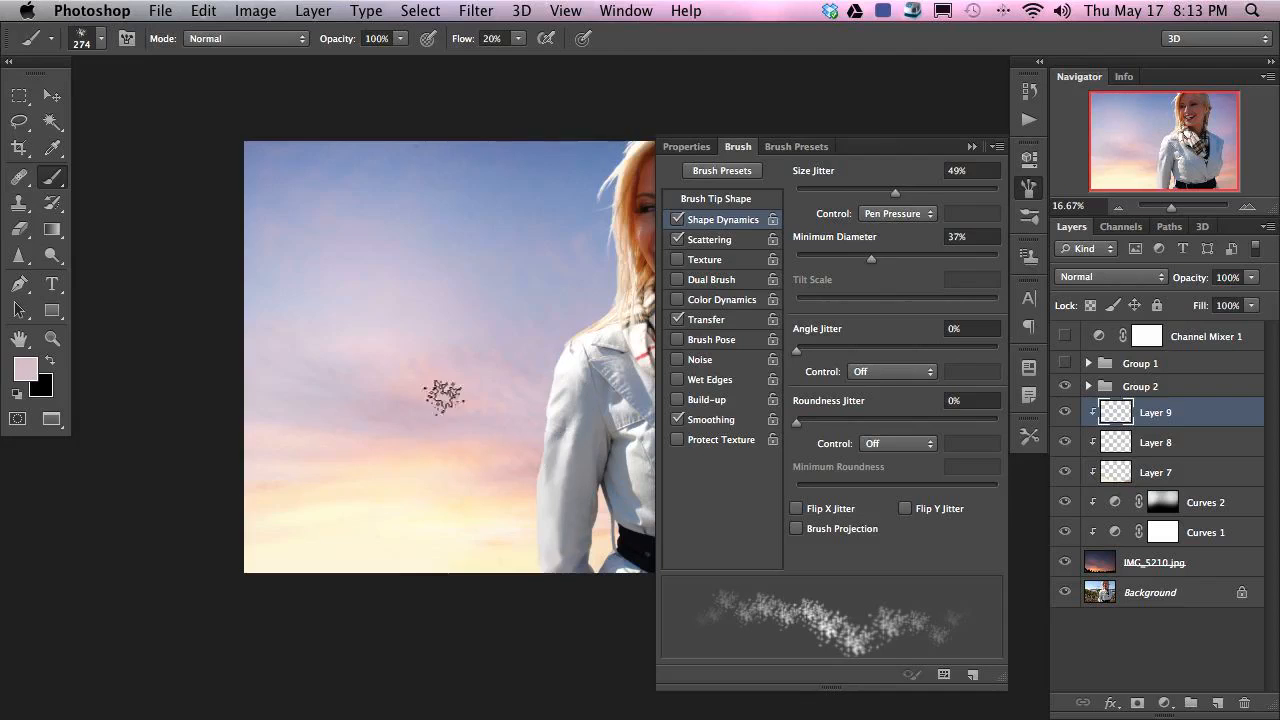
pyautogui.hscroll(2, 420, 370)
pyautogui.keyDown('alt'); pyautogui.click(566, 362); pyautogui.keyUp('alt')
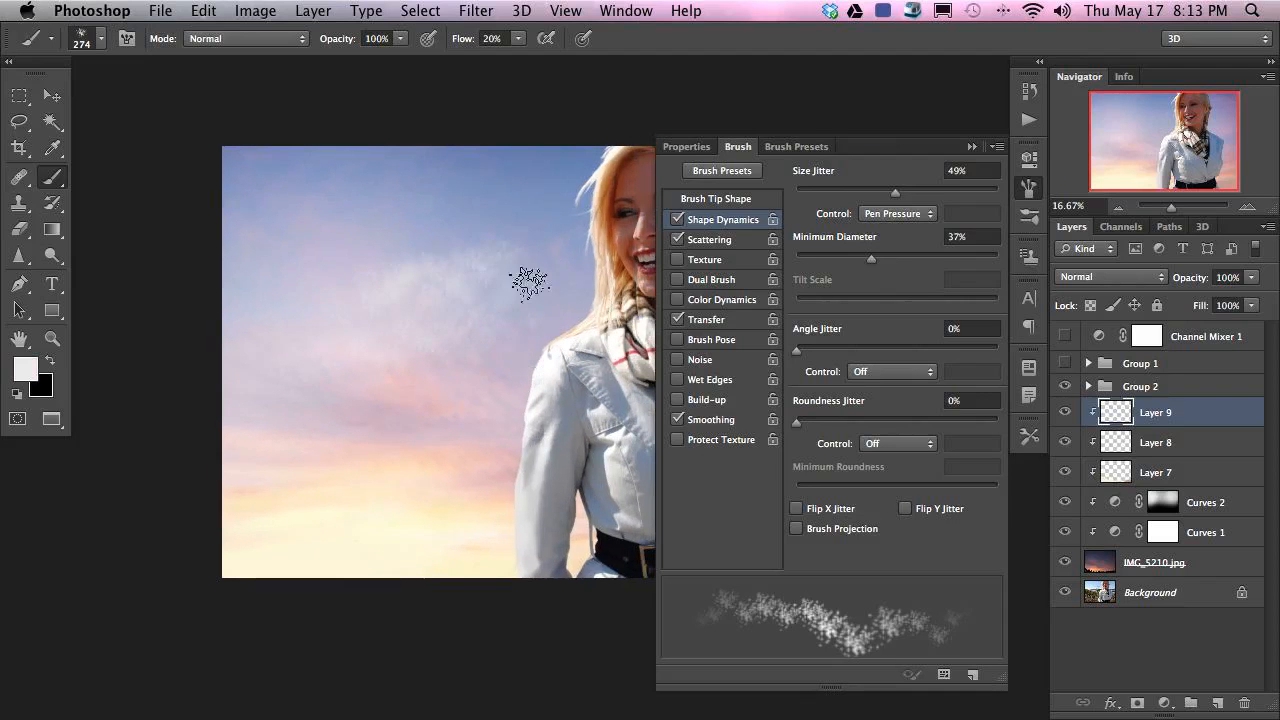
# - Set the brush's minimum diameter to 18% and flow to 50%, and paint sampled-colour cloud texture along the sunset's lower left
pyautogui.moveTo(839, 254); pyautogui.dragTo(832, 257)
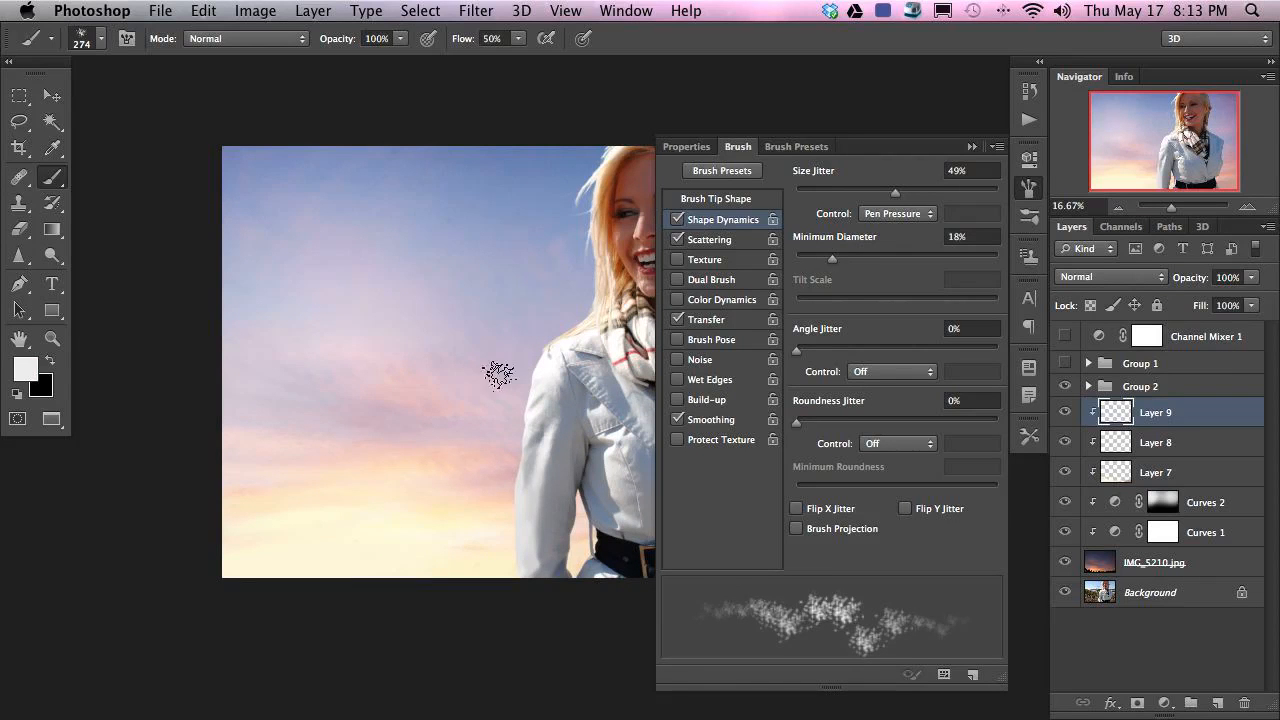
pyautogui.hotkey('shift', '5')
pyautogui.keyDown('alt'); pyautogui.click(448, 440); pyautogui.keyUp('alt')
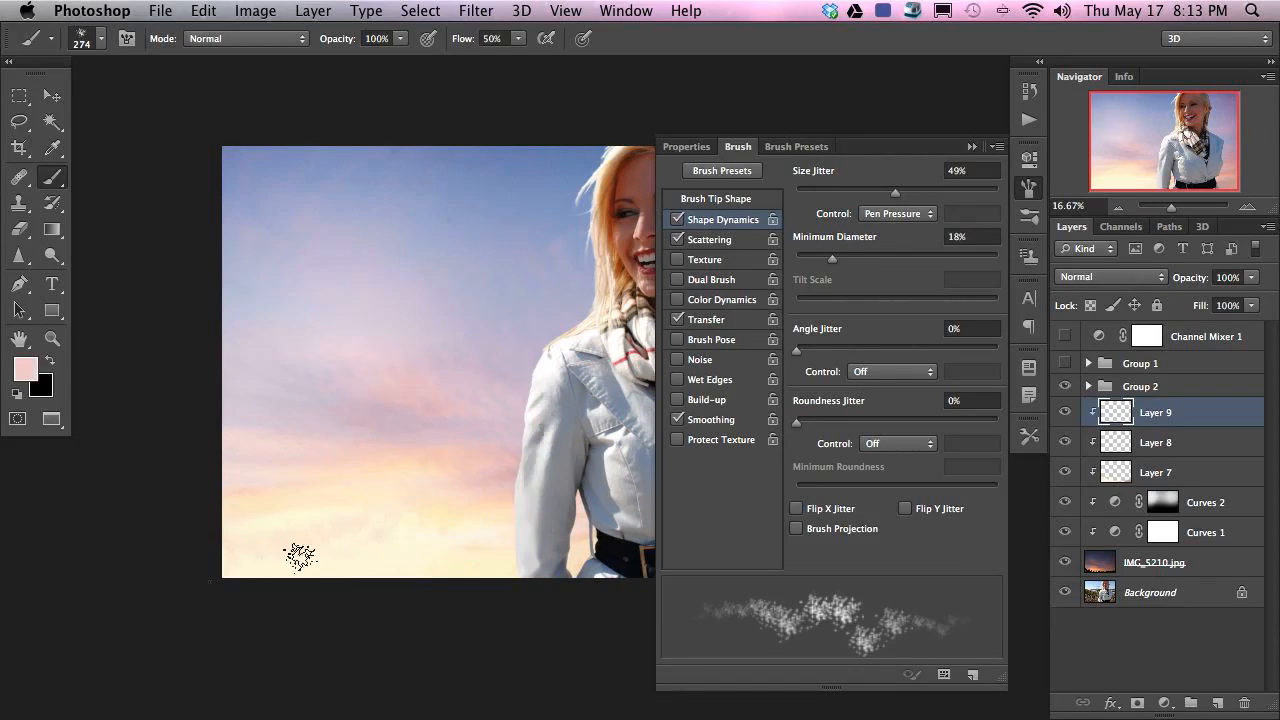
pyautogui.keyDown('alt'); pyautogui.click(460, 506); pyautogui.keyUp('alt')
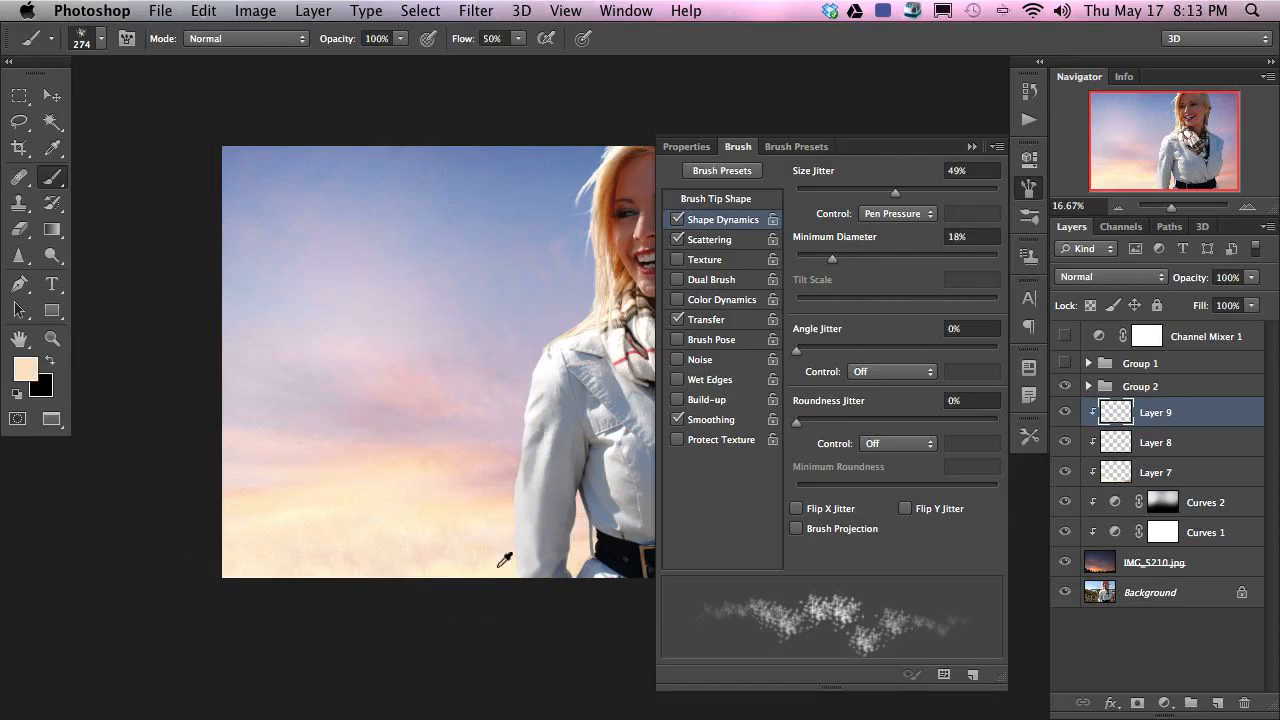
pyautogui.keyDown('alt'); pyautogui.click(531, 491); pyautogui.keyUp('alt')
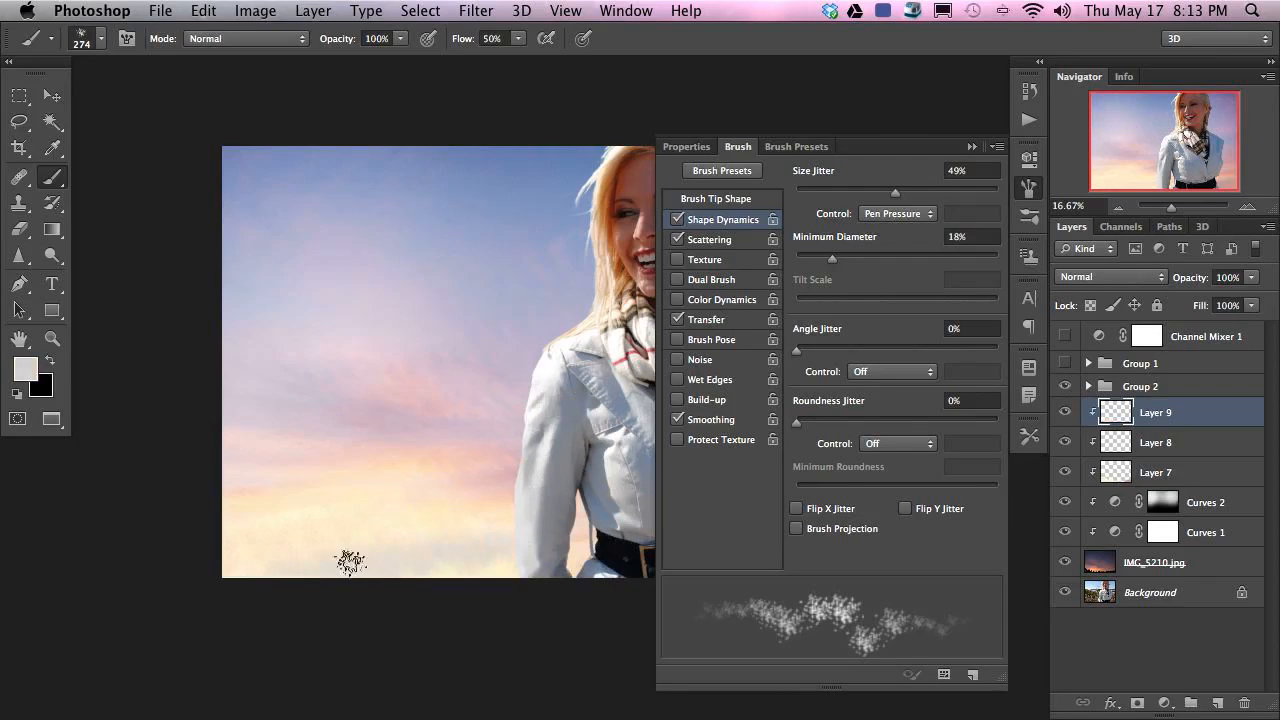
pyautogui.press('d')
pyautogui.press('x')
pyautogui.keyDown('alt'); pyautogui.click(415, 497); pyautogui.keyUp('alt')
pyautogui.moveTo(378, 529); pyautogui.dragTo(373, 528)
pyautogui.keyDown('alt'); pyautogui.click(372, 540); pyautogui.keyUp('alt')
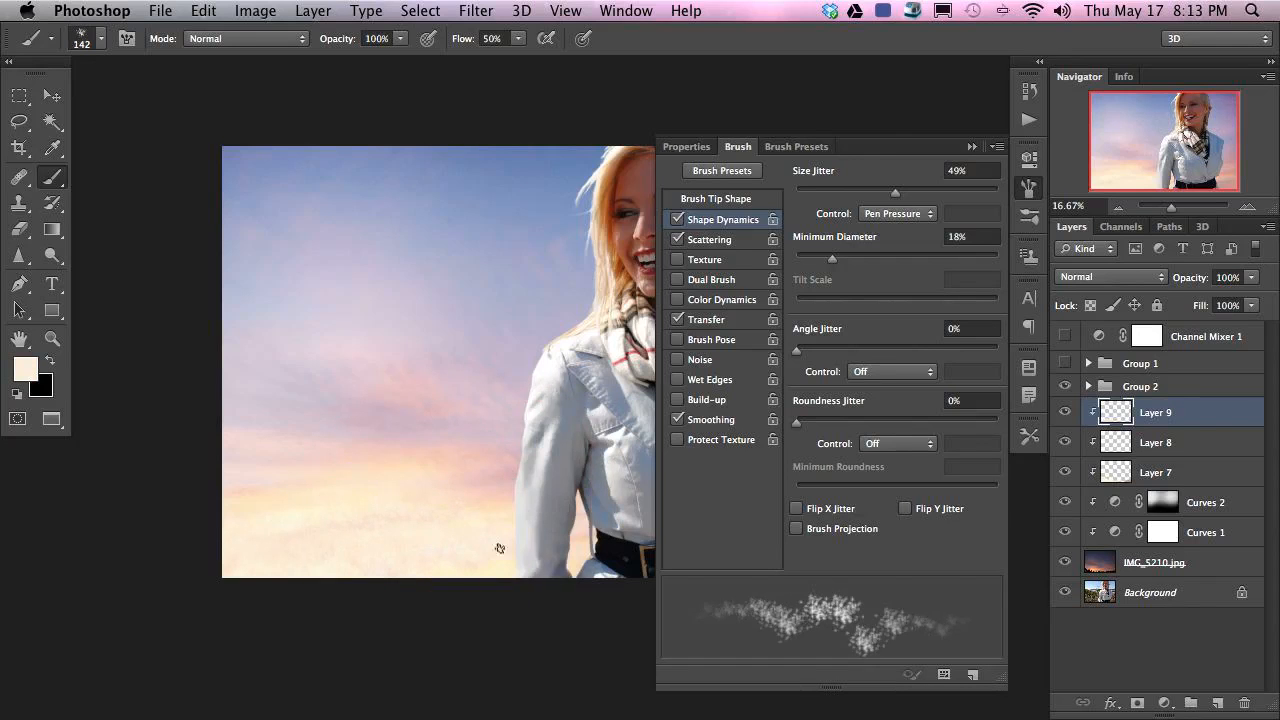
# - Paint cloud texture into the low sky on both sides of the woman with colours sampled from the sunset
pyautogui.hscroll(10, 379, 585)
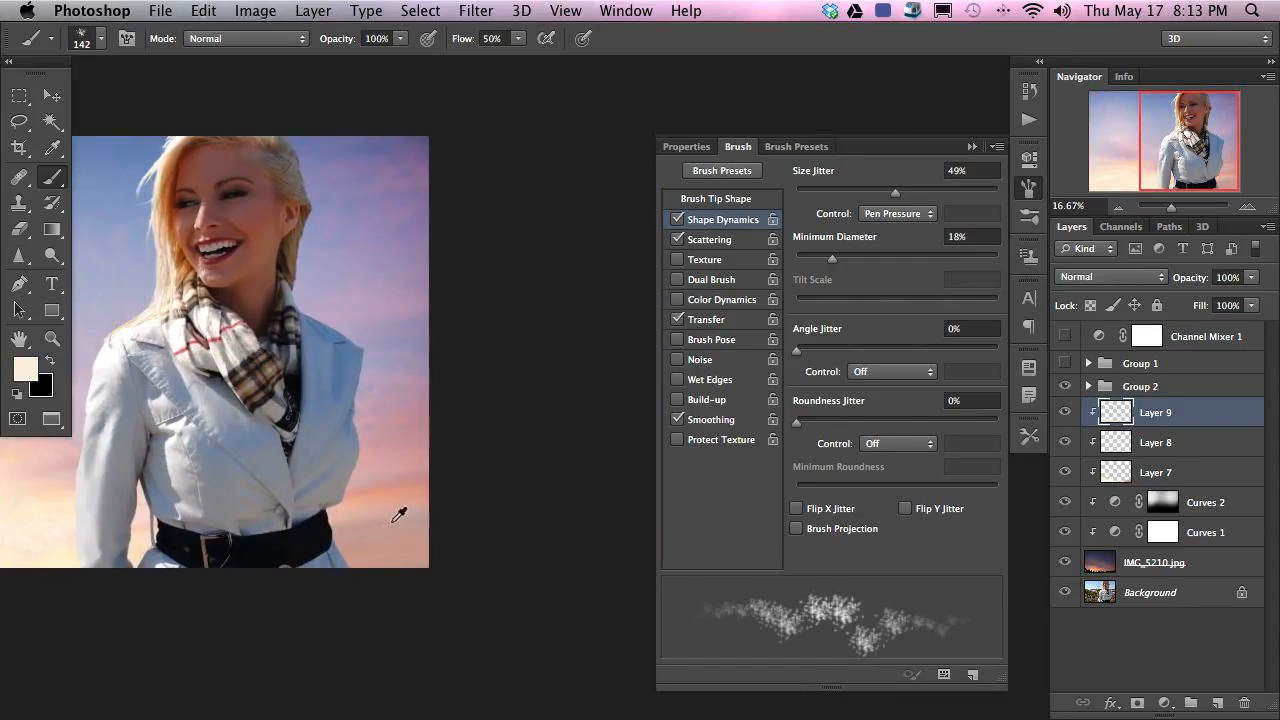
pyautogui.keyDown('alt'); pyautogui.click(421, 418); pyautogui.keyUp('alt')
pyautogui.moveTo(380, 548); pyautogui.dragTo(417, 551)
pyautogui.moveTo(421, 548); pyautogui.dragTo(393, 557)
pyautogui.keyDown('alt'); pyautogui.click(400, 505); pyautogui.keyUp('alt')
pyautogui.keyDown('alt'); pyautogui.click(389, 500); pyautogui.keyUp('alt')
pyautogui.moveTo(407, 512); pyautogui.dragTo(334, 521)
pyautogui.keyDown('alt'); pyautogui.click(4, 566); pyautogui.keyUp('alt')
pyautogui.moveTo(102, 568); pyautogui.dragTo(160, 566)
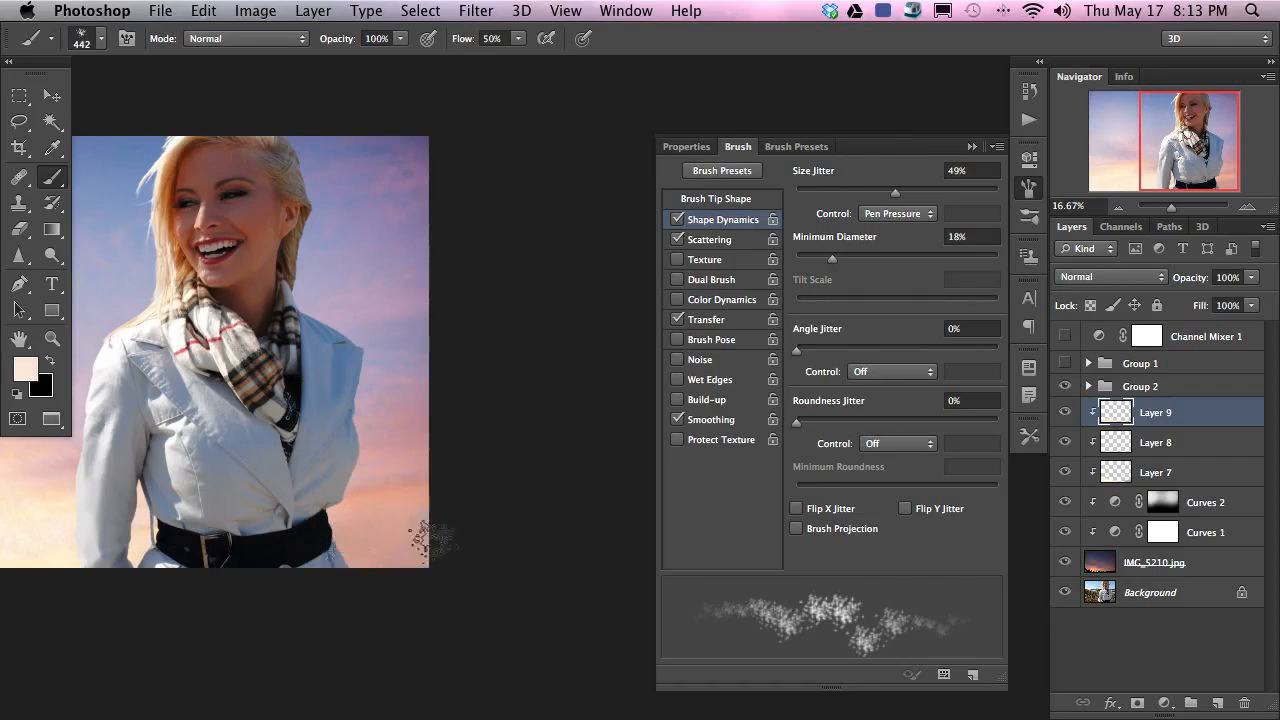
pyautogui.keyDown('alt'); pyautogui.click(410, 526); pyautogui.keyUp('alt')
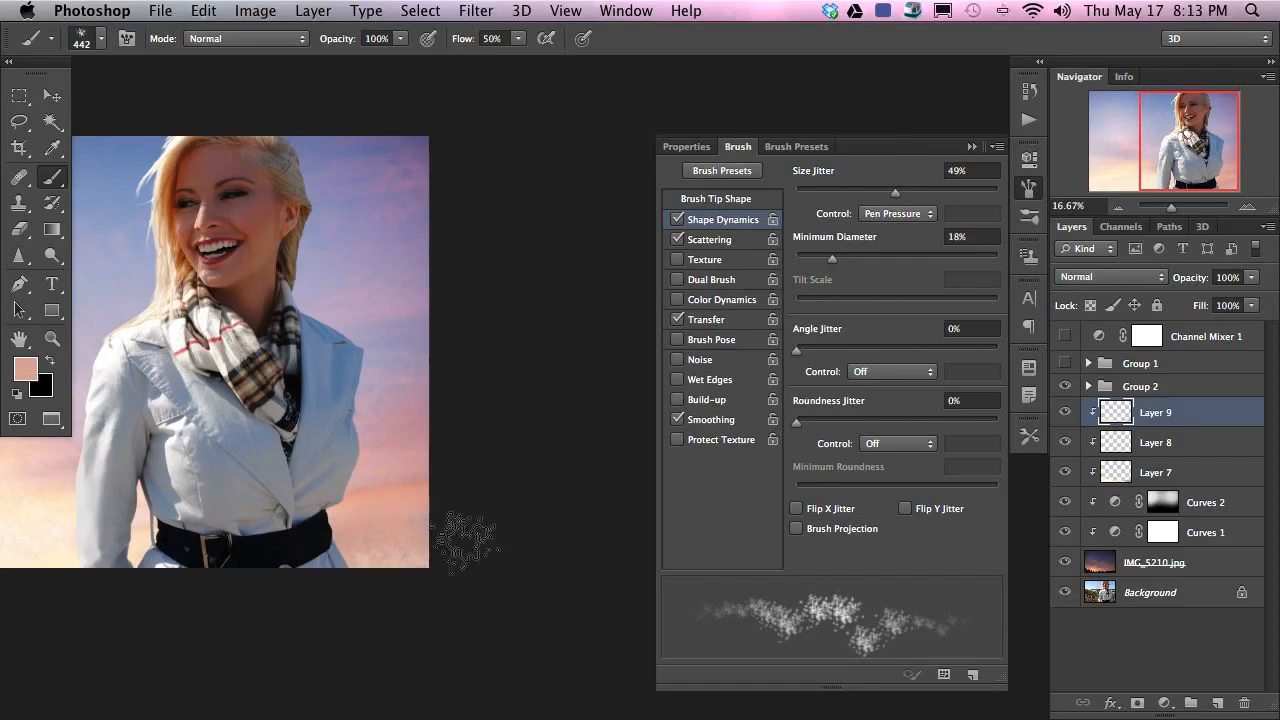
# - Save the customised spatter brush as a new preset named Cloud
pyautogui.moveTo(300, 626); pyautogui.dragTo(543, 591)
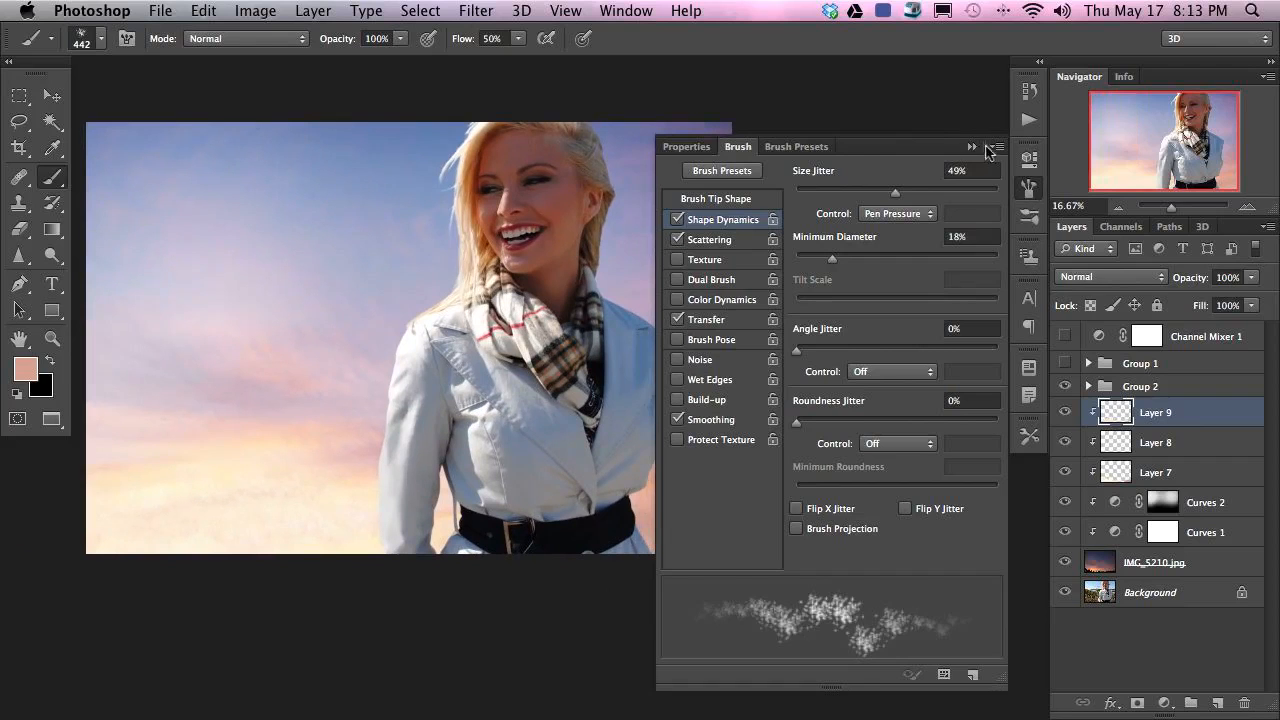
pyautogui.click(997, 147)
pyautogui.click(1030, 160)
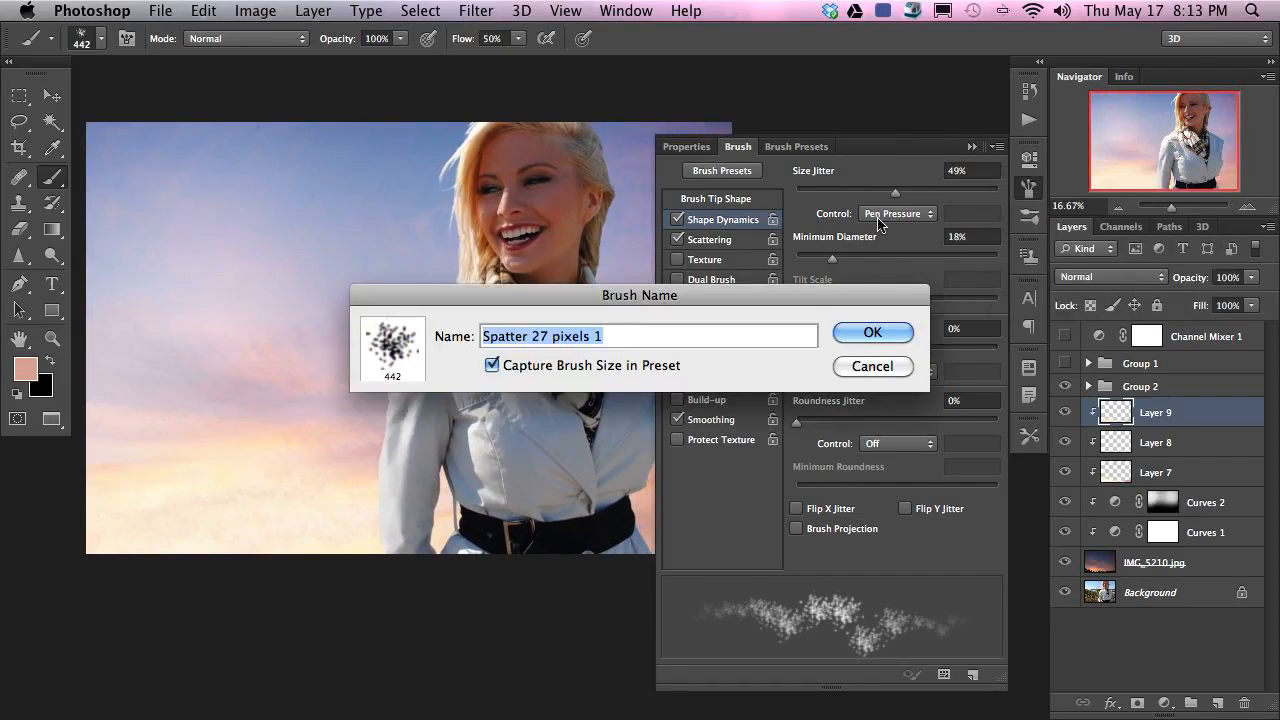
pyautogui.write('Cloud')
pyautogui.press('Return')
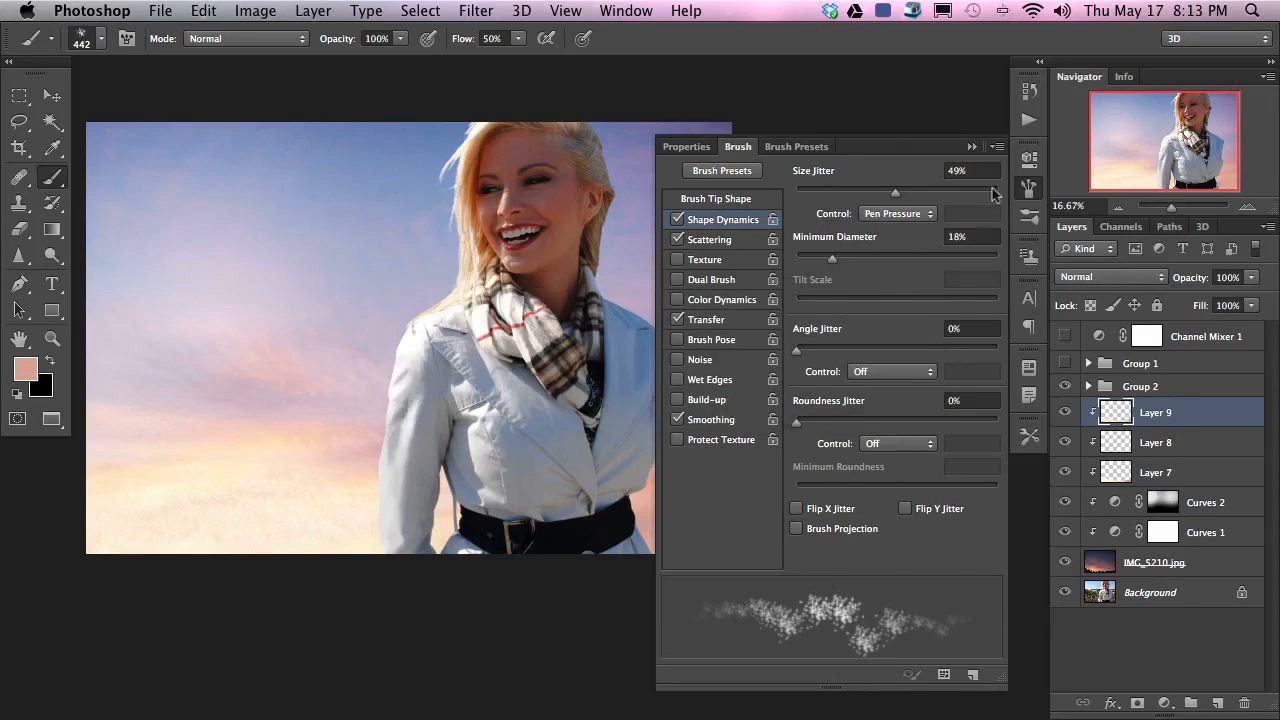
pyautogui.click(1028, 190)
# - Compare the sky with and without the cloud texture layer and apply a 9.7-pixel Gaussian Blur to that layer
pyautogui.press('super+plus')
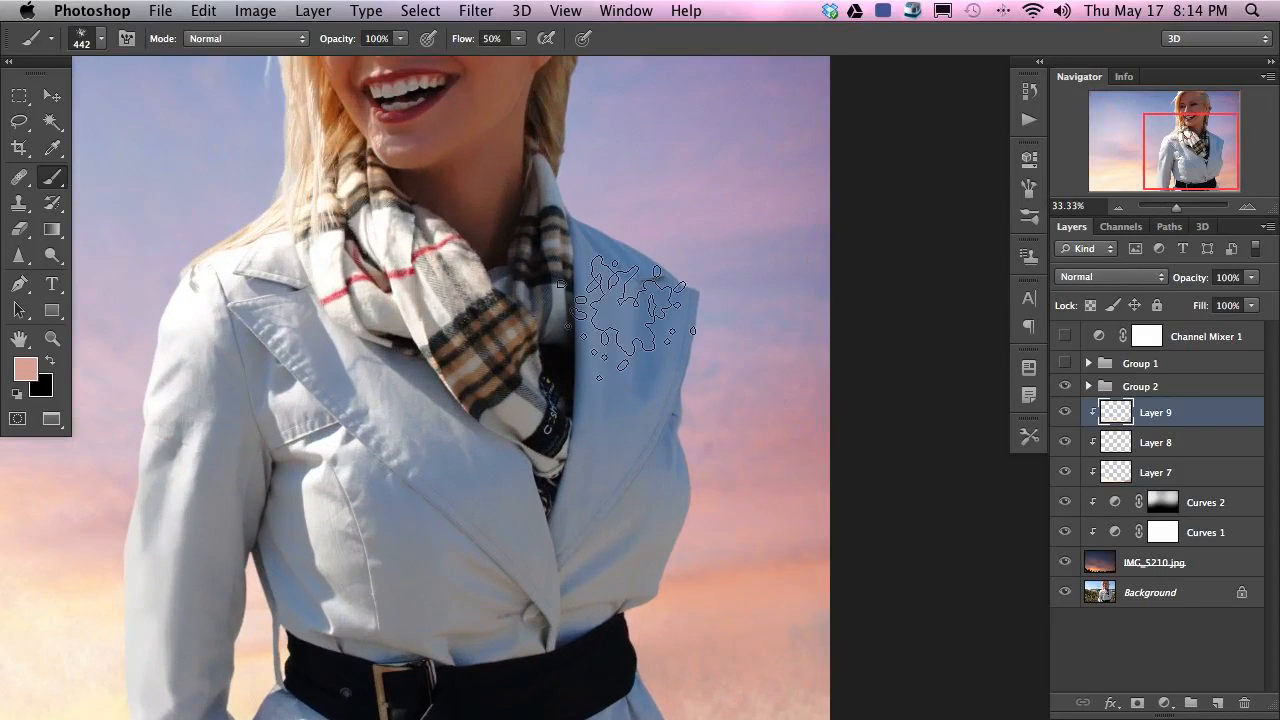
pyautogui.moveTo(777, 611); pyautogui.dragTo(909, 397)
pyautogui.moveTo(615, 437); pyautogui.dragTo(921, 368)
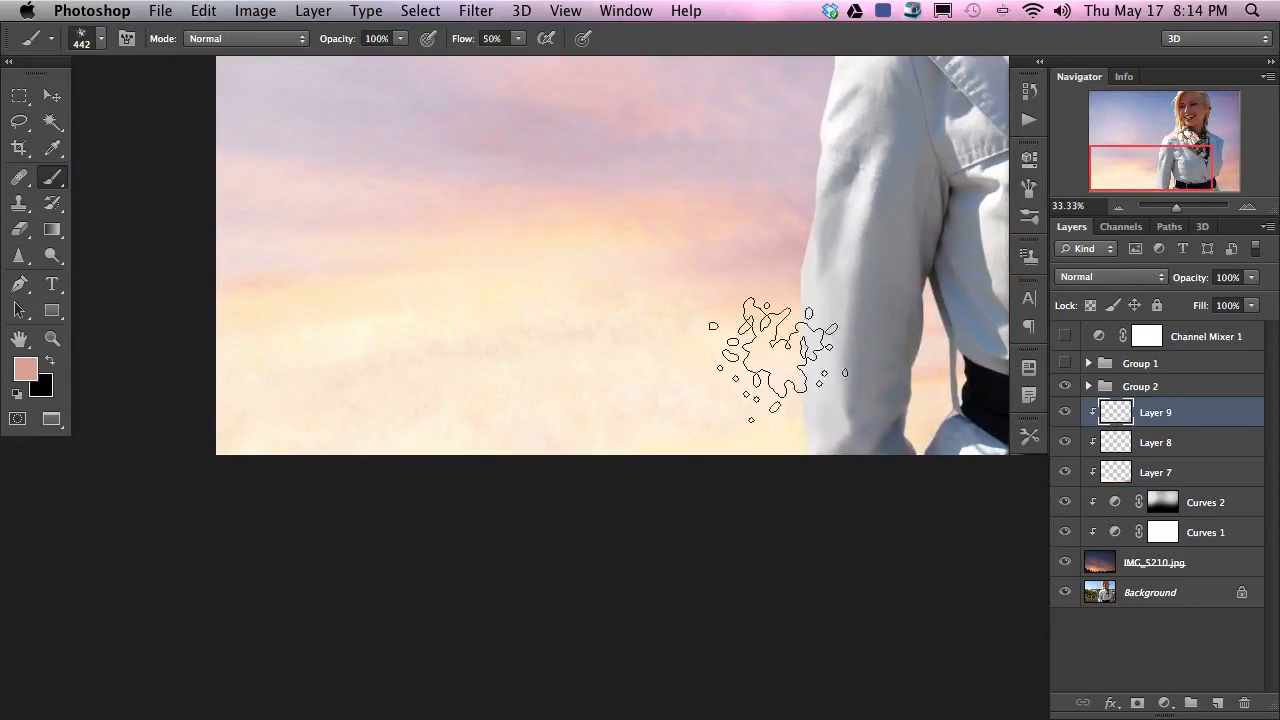
pyautogui.moveTo(786, 400); pyautogui.dragTo(771, 480)
pyautogui.click(1065, 413)
pyautogui.click(1065, 413)
pyautogui.press('super+alt+f')
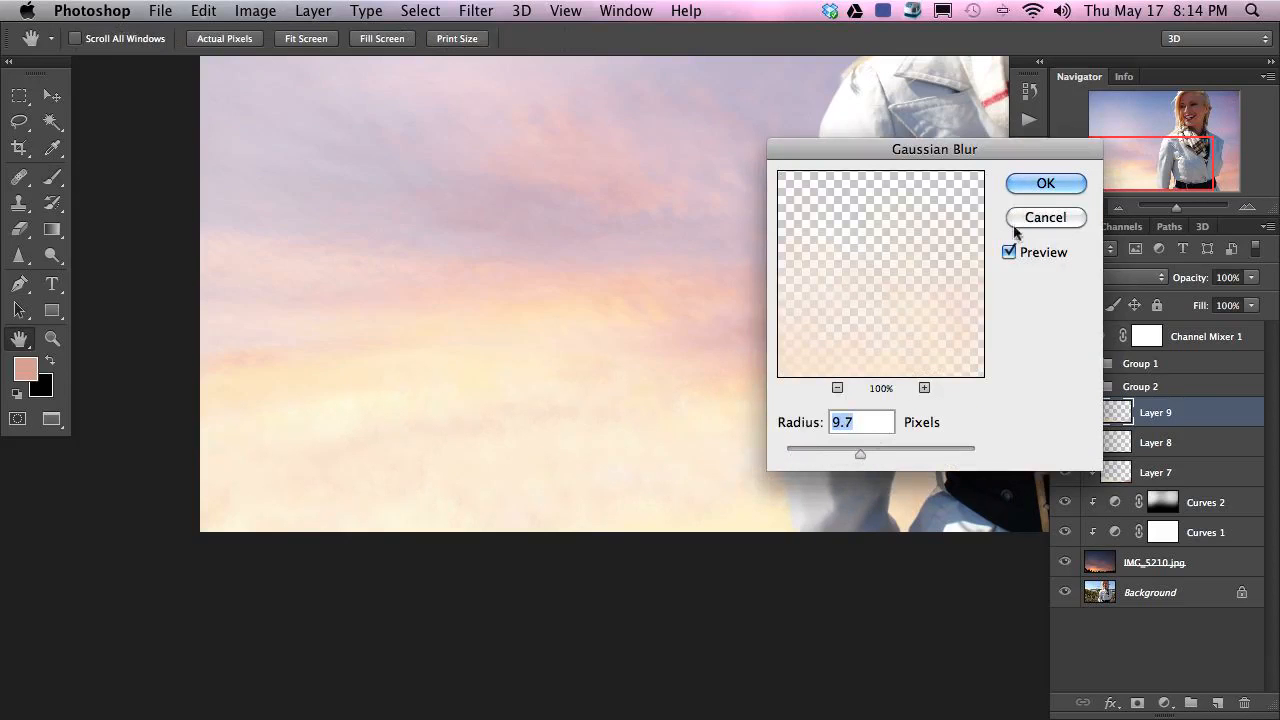
pyautogui.click(1046, 186)
pyautogui.press('b')
# - Examine the blurred sky texture across the composite and the hair edges beside the woman's face
pyautogui.moveTo(838, 490); pyautogui.dragTo(607, 508)
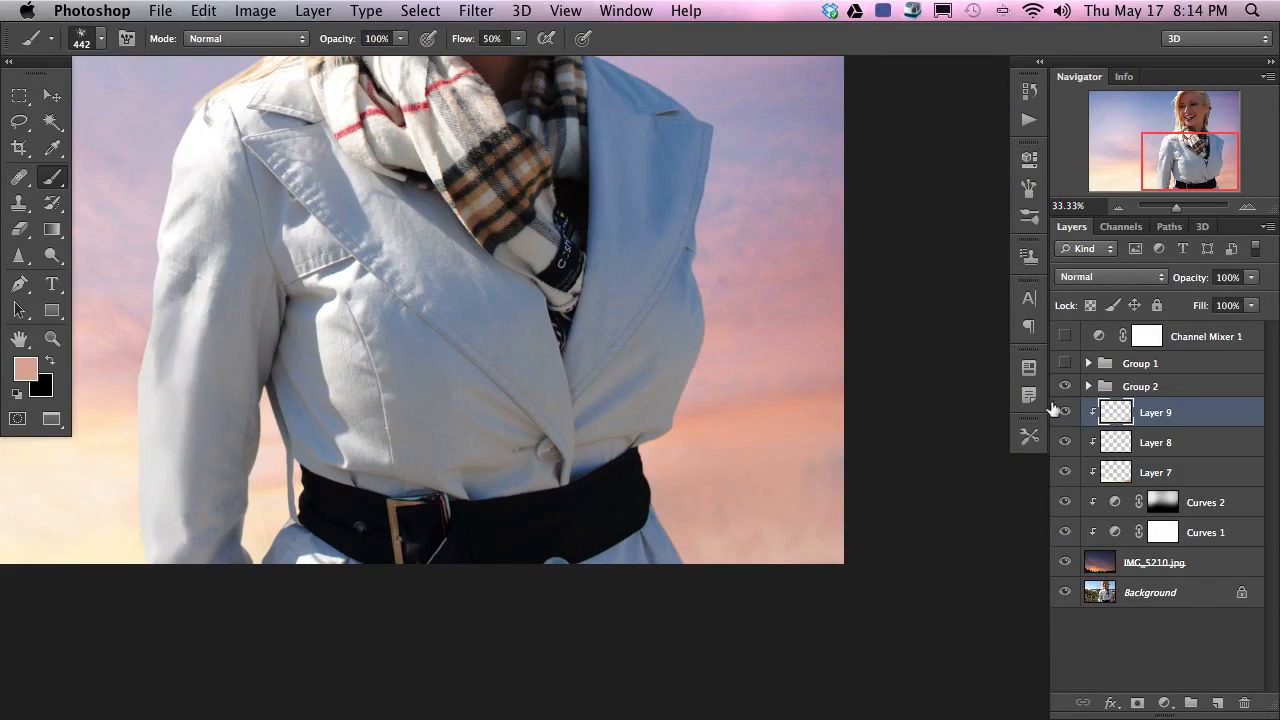
pyautogui.press('super+minus')
pyautogui.press('super+minus')
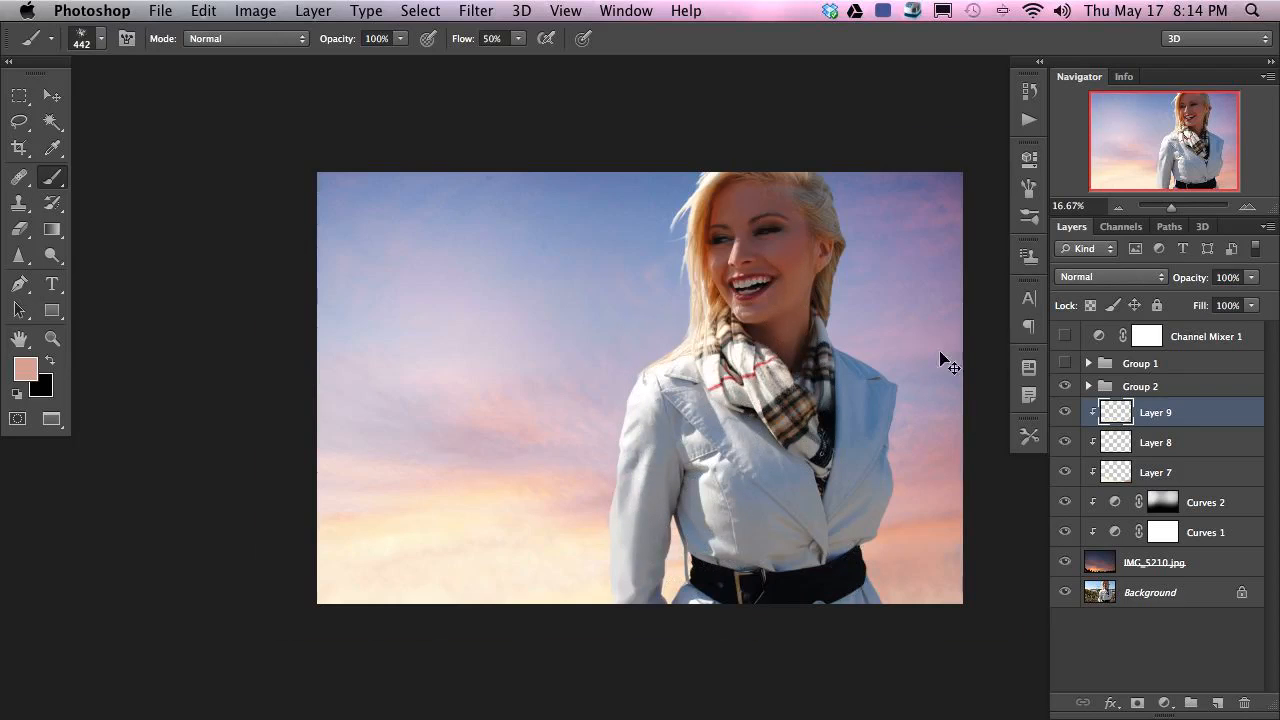
pyautogui.press('super+equal')
pyautogui.press('super+minus')
pyautogui.press('super+equal')
pyautogui.moveTo(743, 471); pyautogui.dragTo(680, 645)
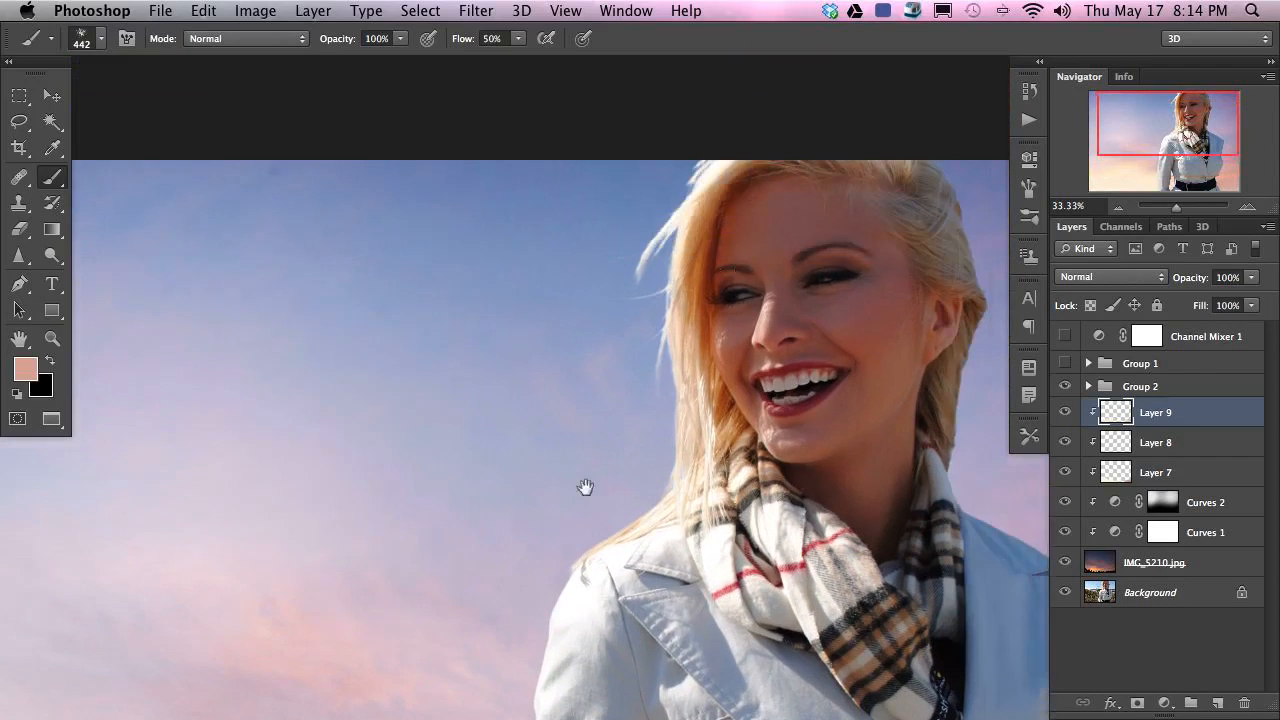
pyautogui.press('super+d')
pyautogui.press('super+equal')
pyautogui.moveTo(543, 372); pyautogui.dragTo(511, 385)
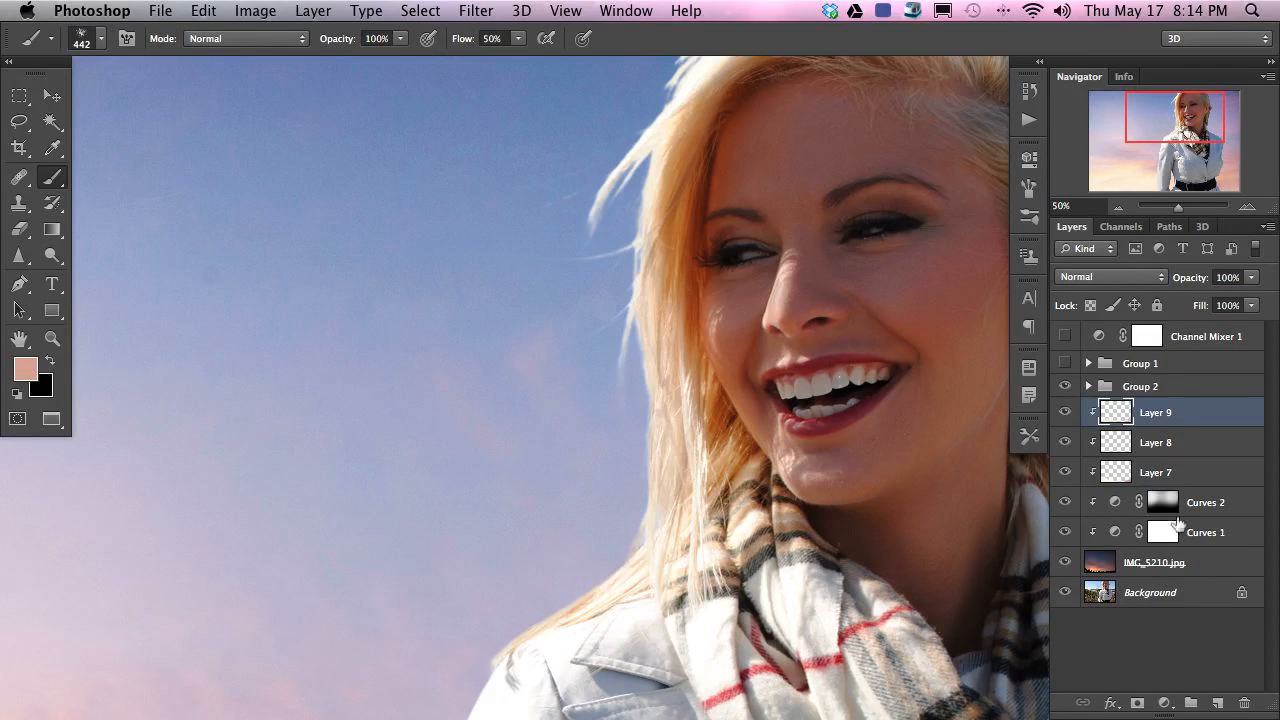
# - Group the sunset image with its Curves adjustments and paint layers, and hide the group to reveal the original background
pyautogui.keyDown('shift'); pyautogui.click(1220, 564); pyautogui.keyUp('shift')
pyautogui.press('super+g')
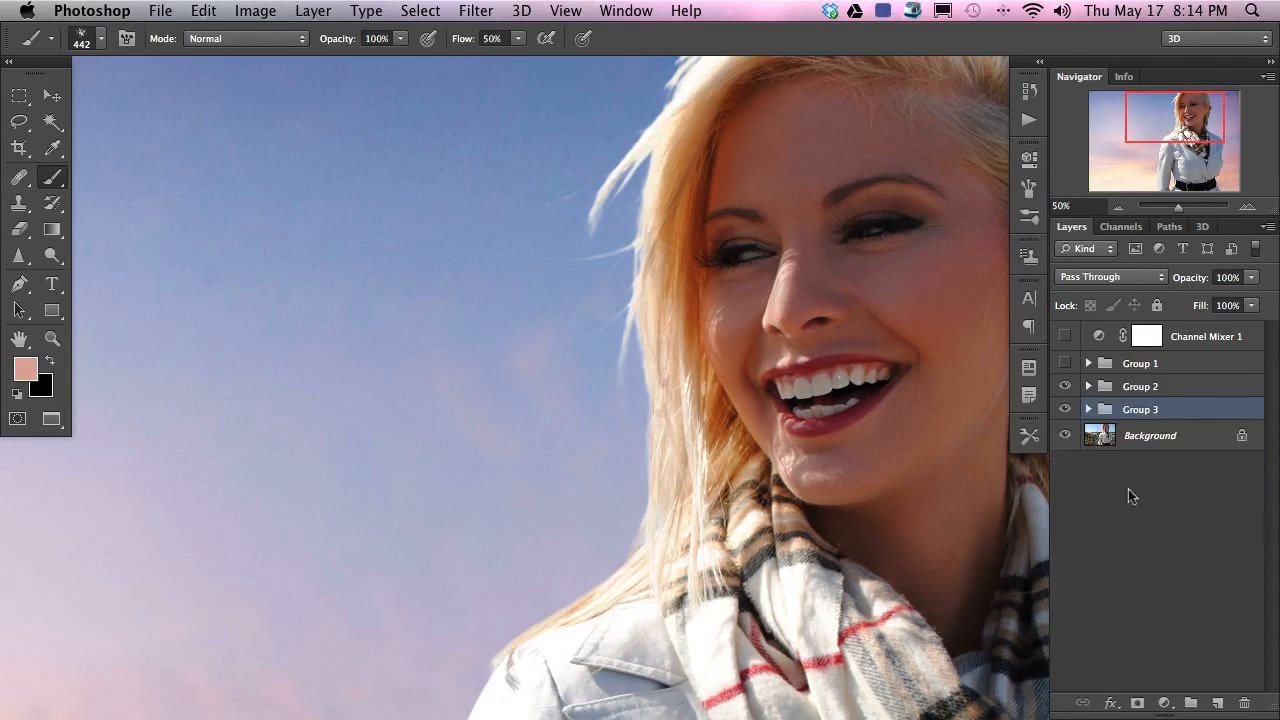
pyautogui.click(1063, 412)
pyautogui.click(1063, 412)
pyautogui.click(1063, 412)
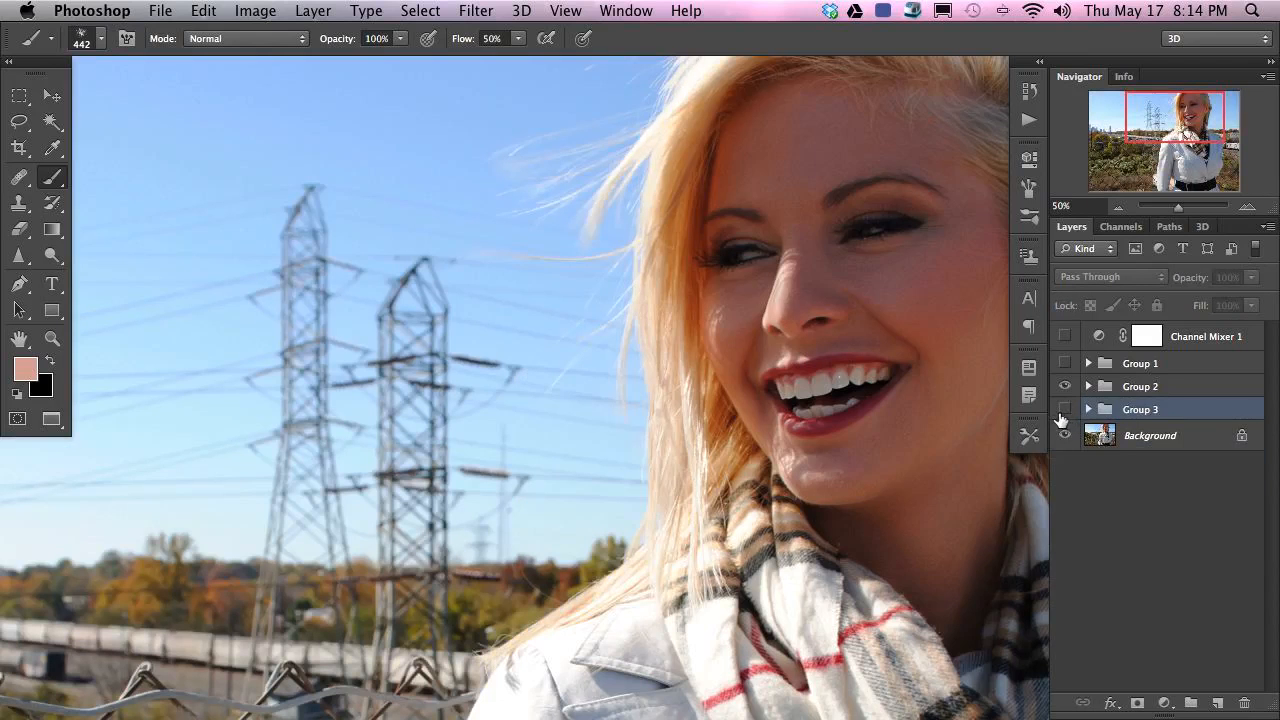
pyautogui.click(1065, 410)
pyautogui.click(1065, 412)
# - Select the woman's blonde flyaway hair tones with Color Range, using sampled colours and a fuzziness of 125
pyautogui.click(420, 10)
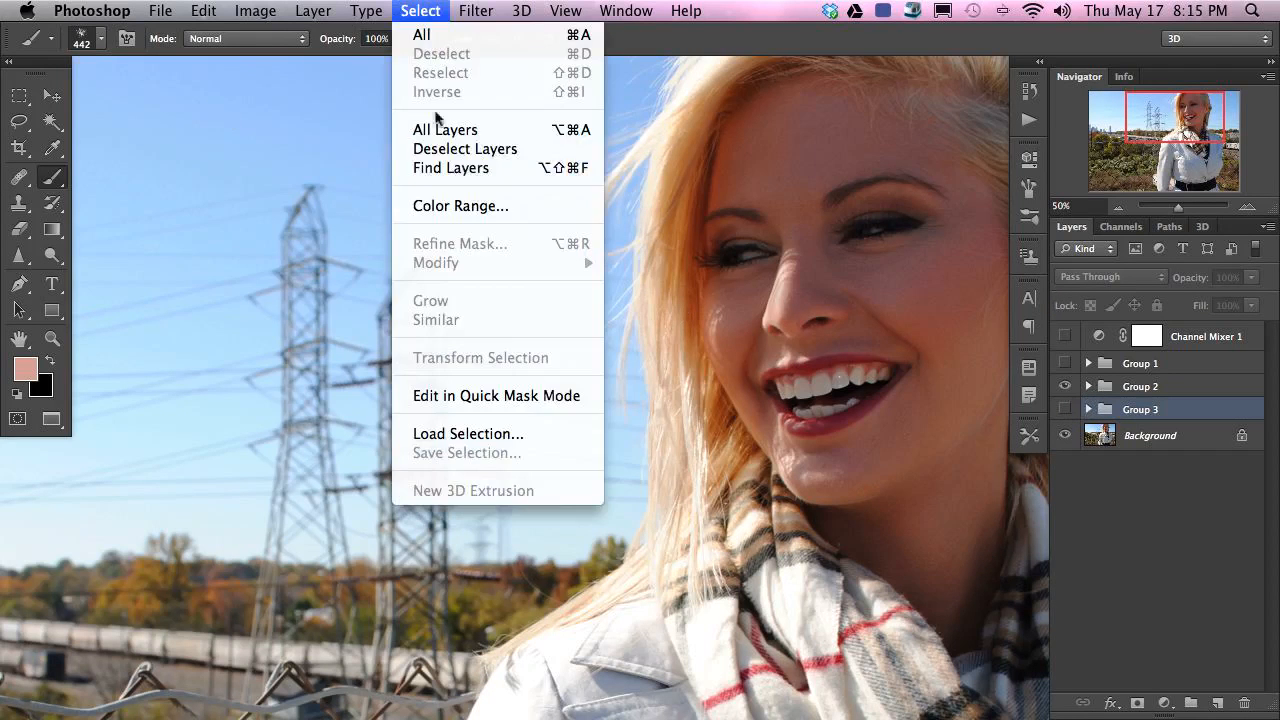
pyautogui.click(470, 205)
pyautogui.click(690, 103)
pyautogui.click(699, 98)
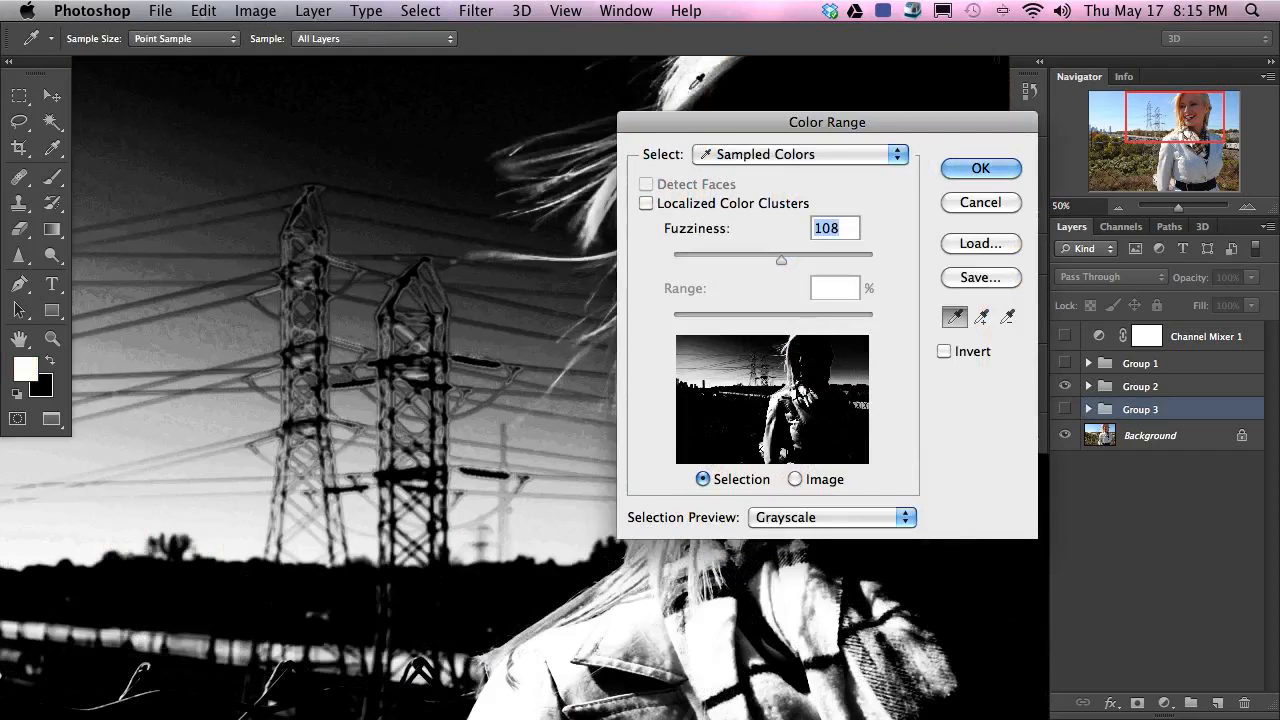
pyautogui.click(609, 196)
pyautogui.click(604, 196)
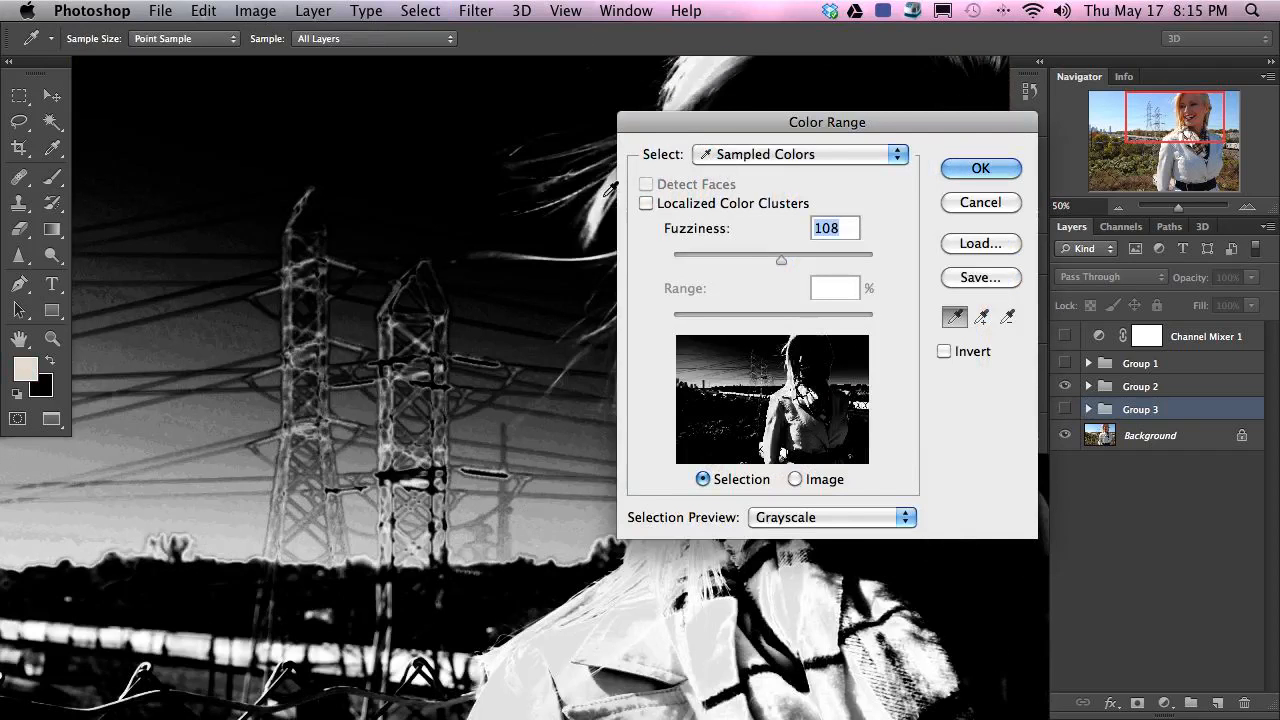
pyautogui.moveTo(789, 254); pyautogui.dragTo(798, 257)
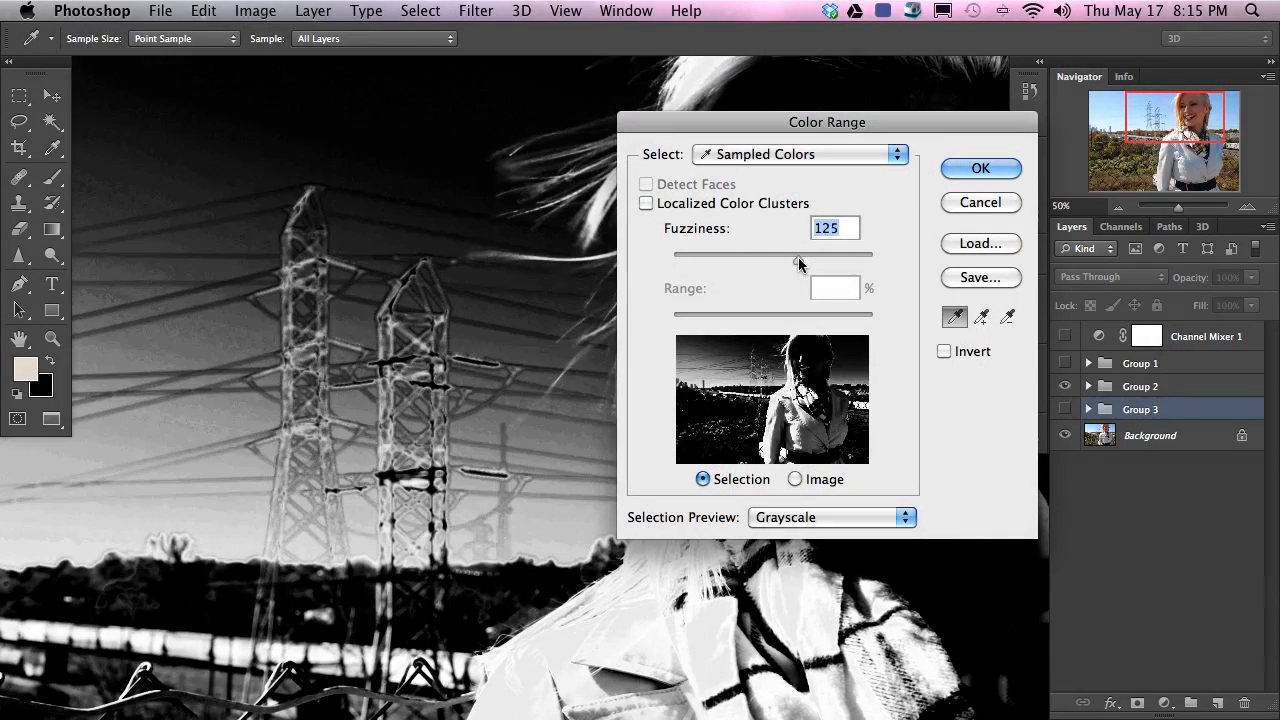
pyautogui.click(943, 166)
pyautogui.press('b')
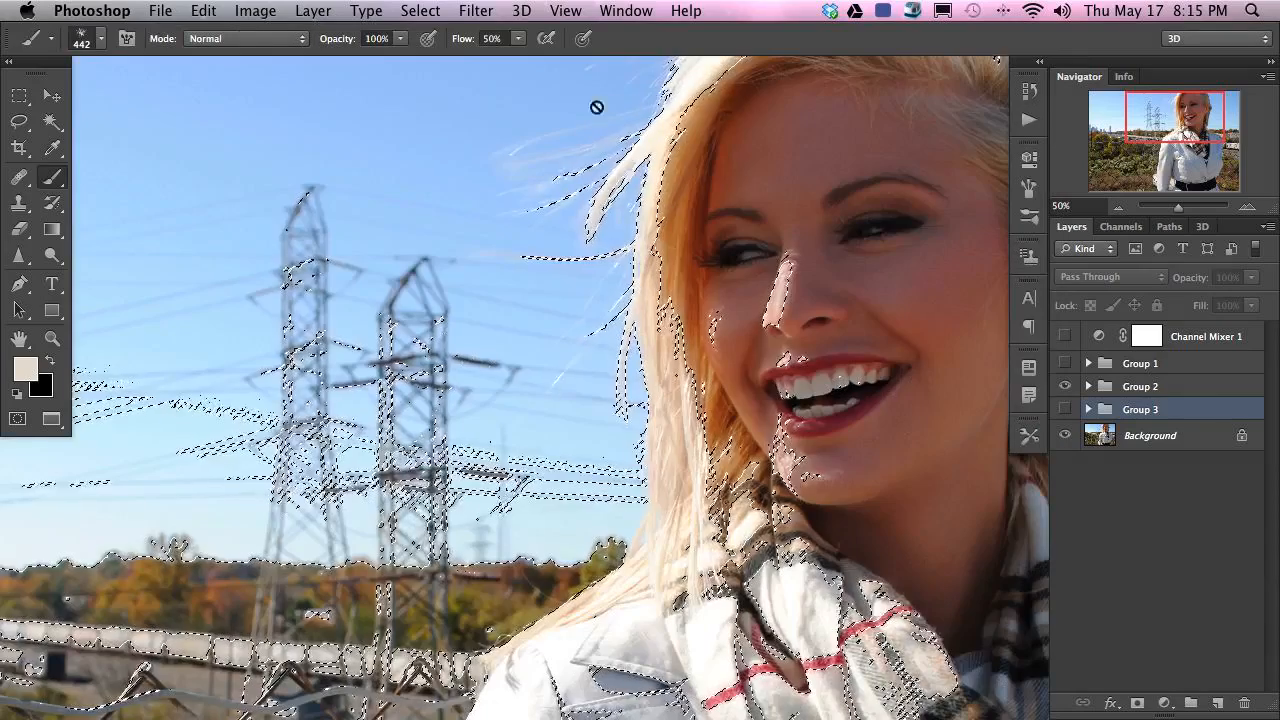
# - Show the sunset group and paint the selected flyaway hair back in white on the woman's layer mask, using a 250-pixel brush at 20% flow
pyautogui.click(1064, 409)
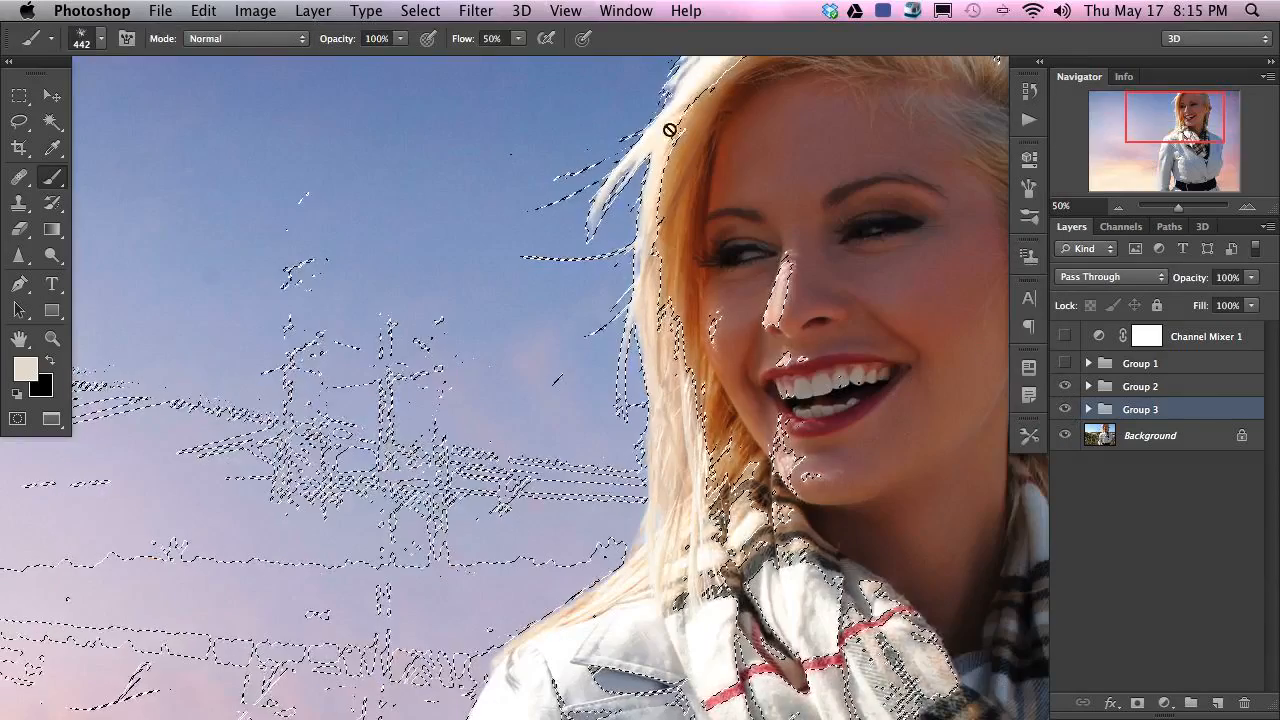
pyautogui.click(1089, 386)
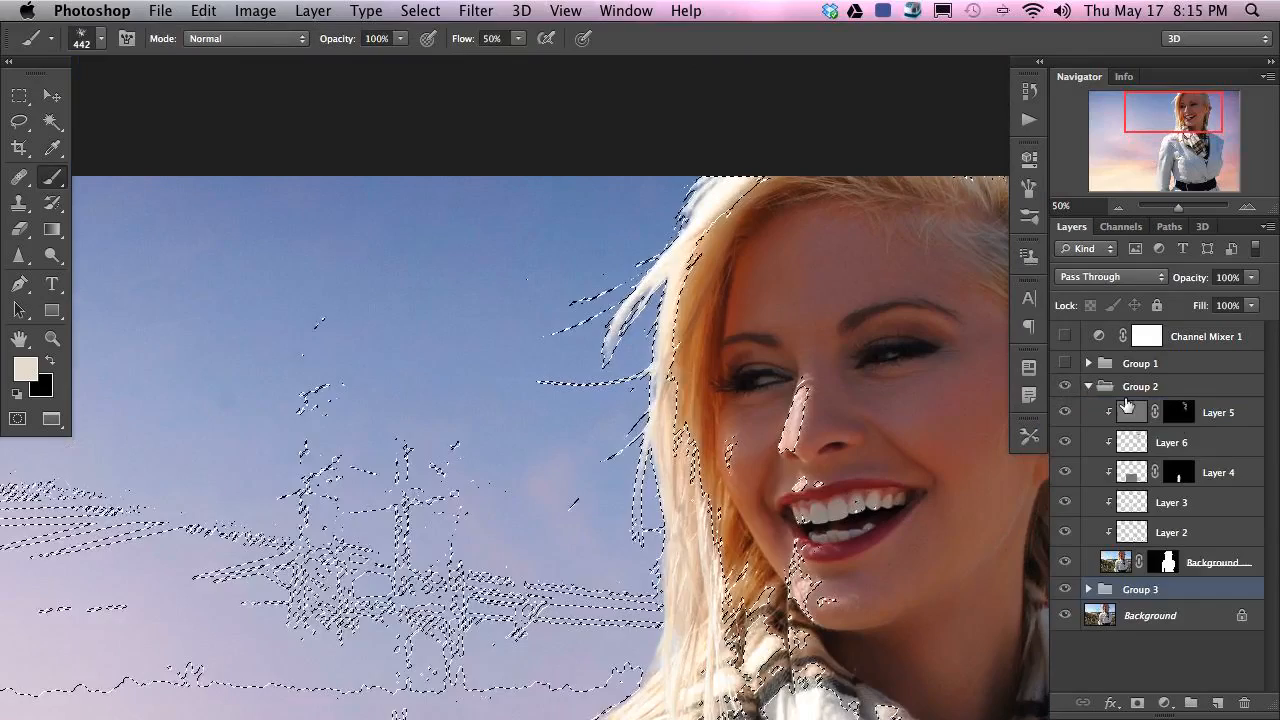
pyautogui.click(1165, 562)
pyautogui.rightClick(522, 318)
pyautogui.click(808, 506)
pyautogui.moveTo(249, 460); pyautogui.dragTo(250, 457)
pyautogui.moveTo(611, 314); pyautogui.dragTo(566, 308)
pyautogui.hotkey('shift', '2')
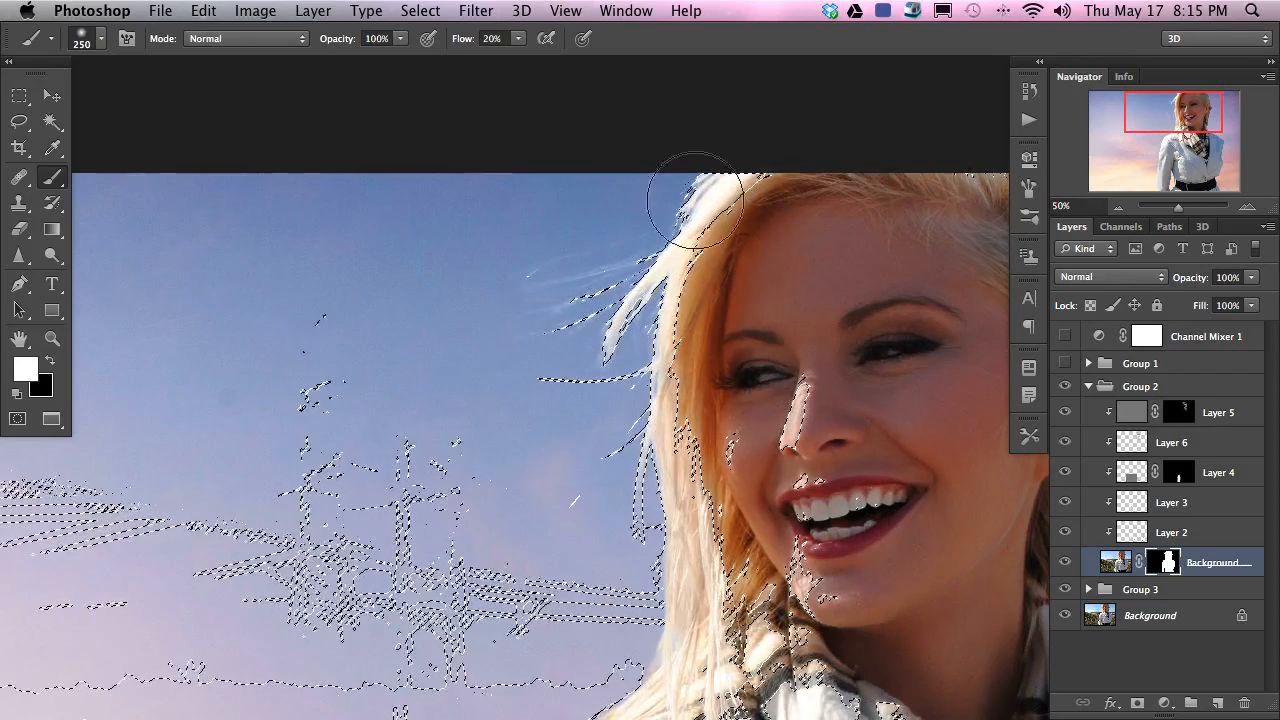
pyautogui.press('super+d')
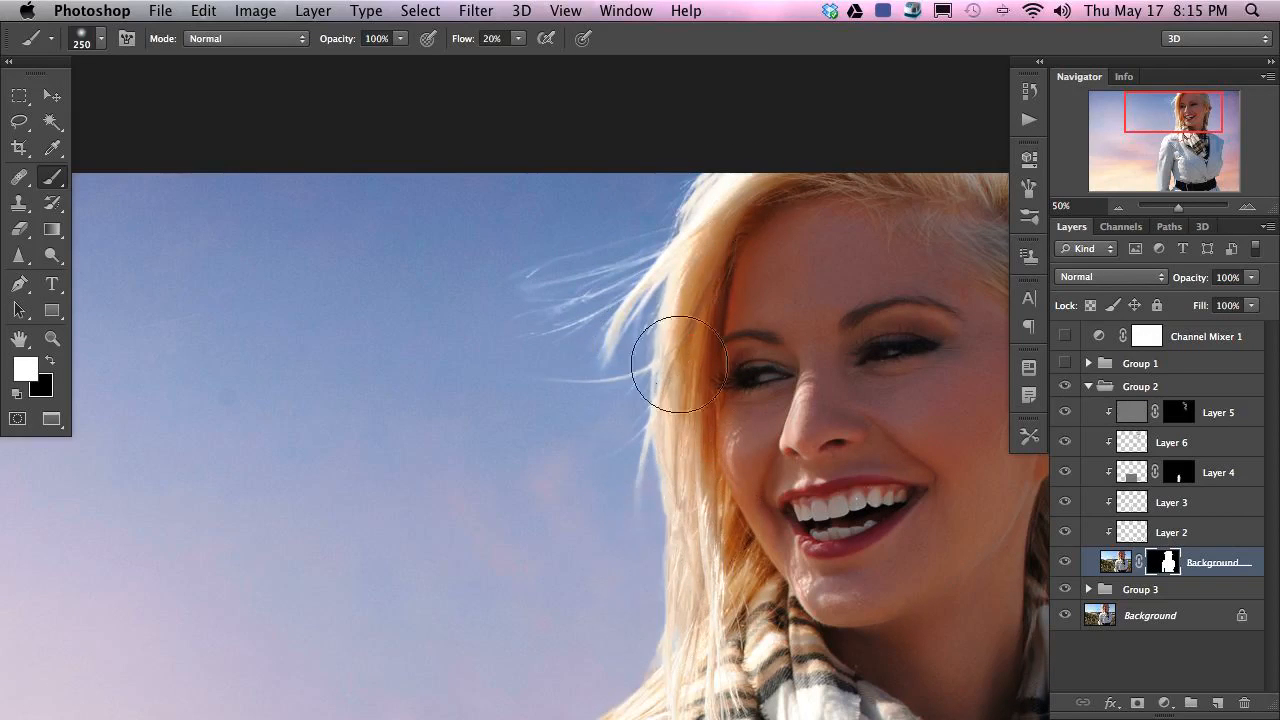
# - Inspect the woman's layer mask on its own and hide the sunset group to reveal the original sky
pyautogui.keyDown('alt'); pyautogui.click(1160, 563); pyautogui.keyUp('alt')
pyautogui.keyDown('alt'); pyautogui.click(1160, 563); pyautogui.keyUp('alt')
pyautogui.moveTo(576, 475)
pyautogui.mouseDown()
pyautogui.moveTo(576, 443)
pyautogui.moveTo(554, 455)
pyautogui.mouseUp()
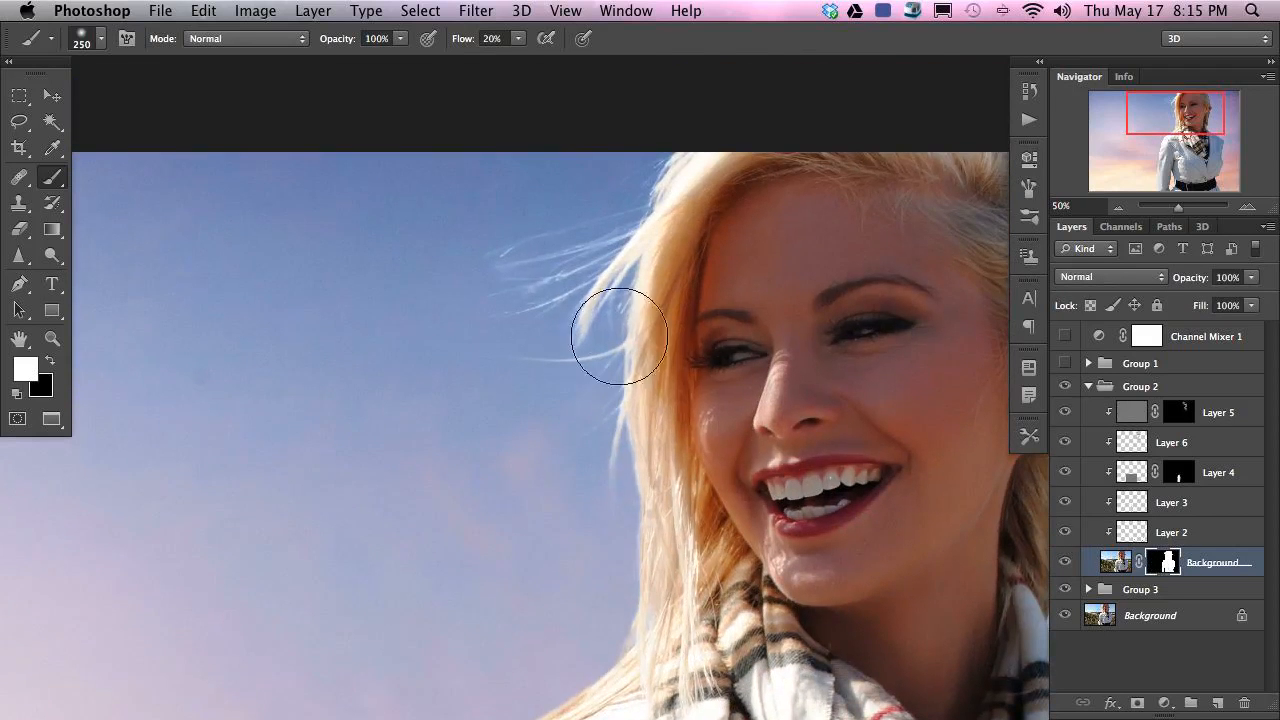
pyautogui.click(1064, 589)
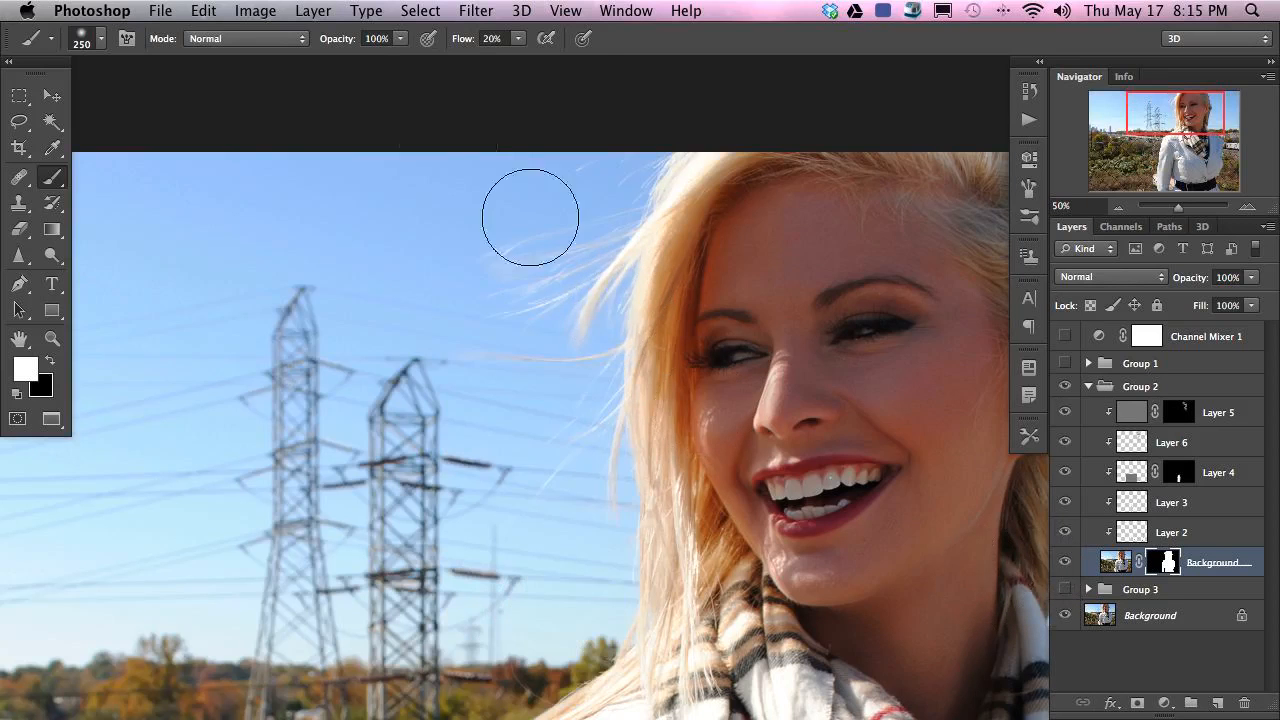
pyautogui.click(421, 11)
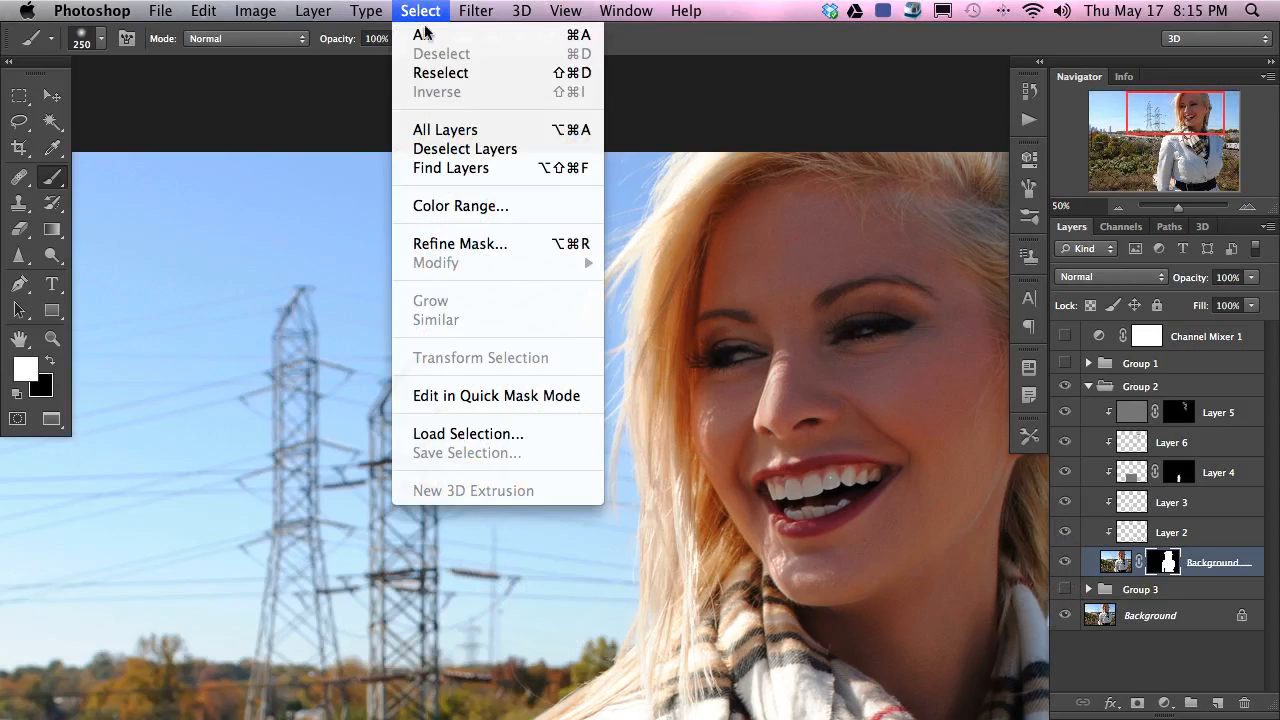
pyautogui.click(478, 244)
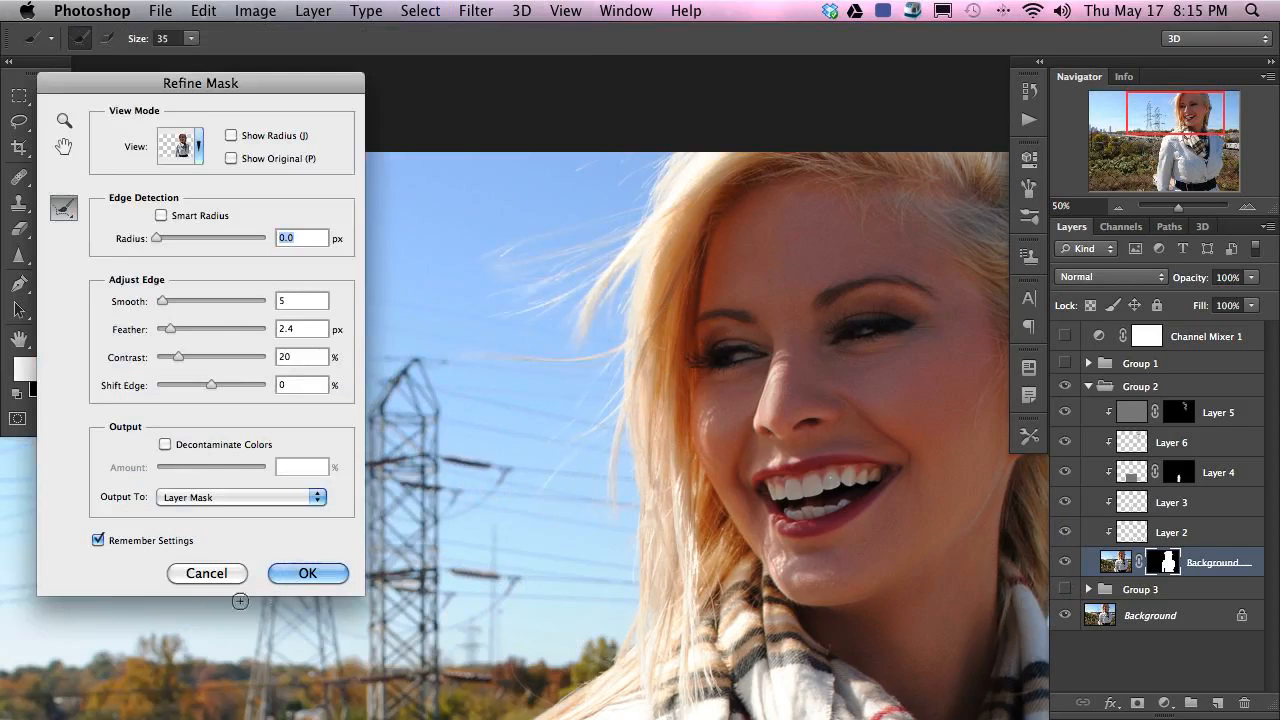
pyautogui.click(220, 575)
# - Try to select the blonde hair tones with Color Range while the woman's layer mask is active
pyautogui.click(443, 10)
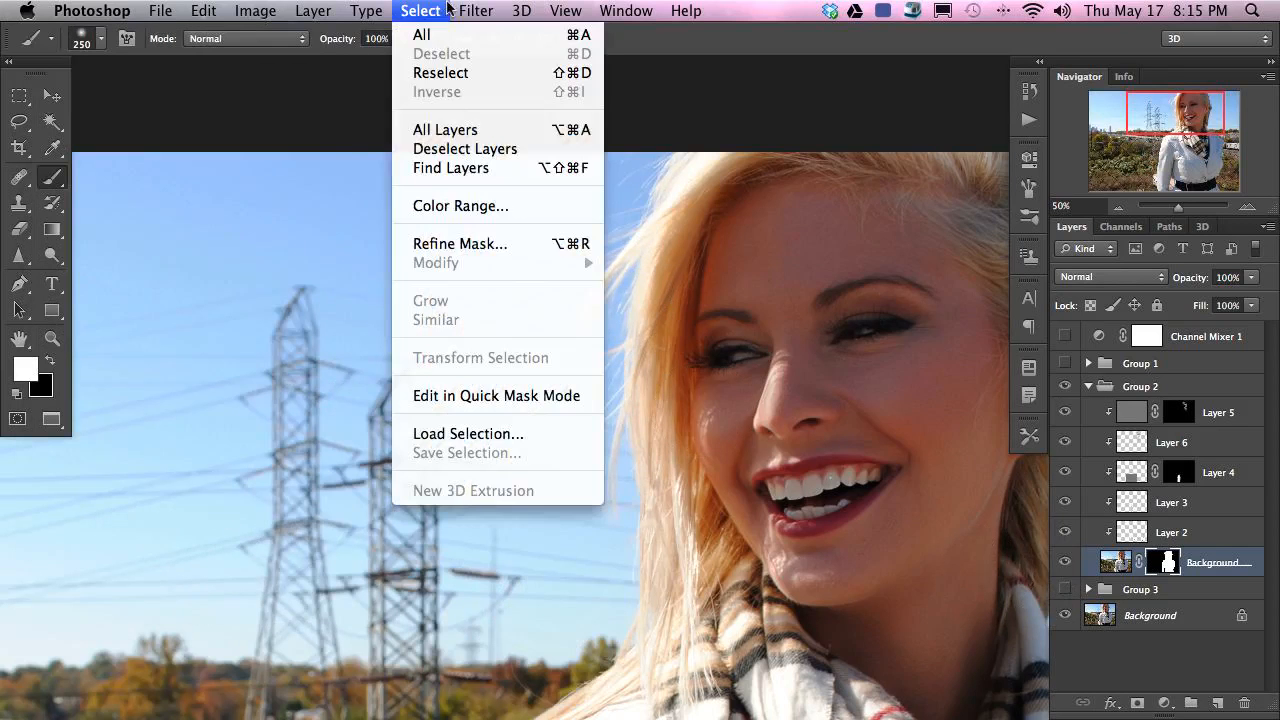
pyautogui.click(490, 205)
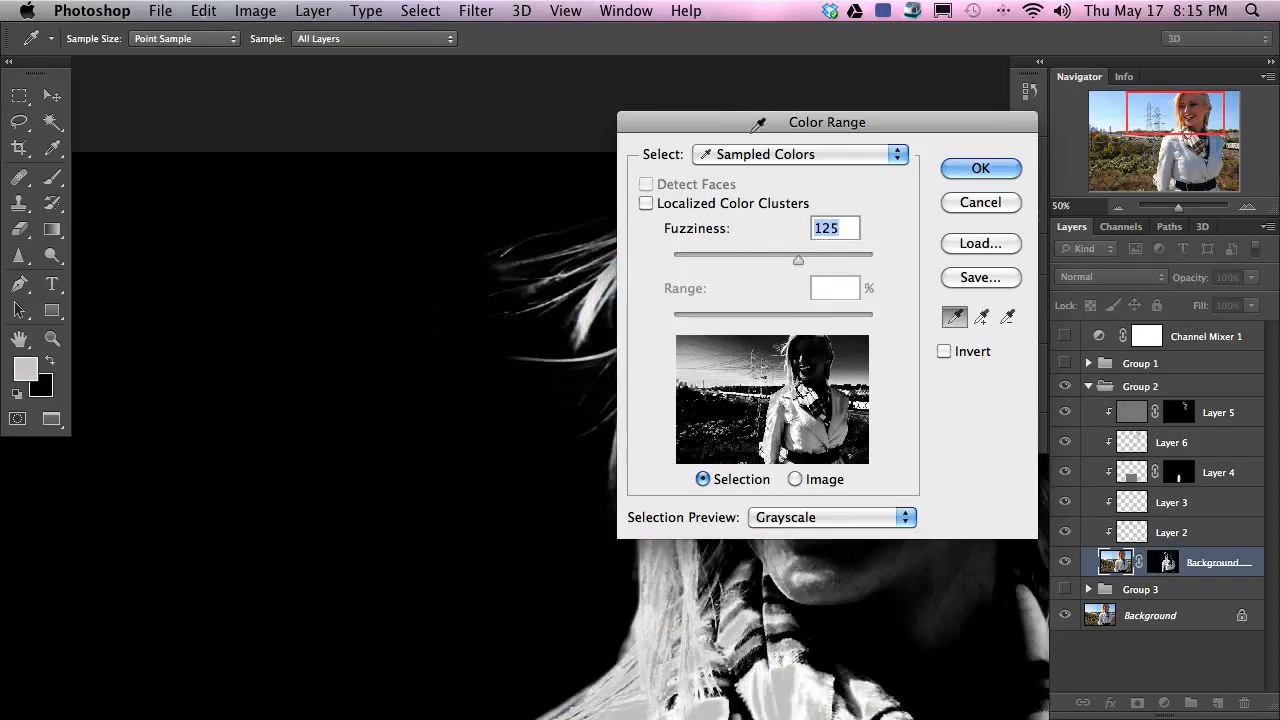
pyautogui.moveTo(731, 127); pyautogui.dragTo(149, 196)
pyautogui.click(650, 543)
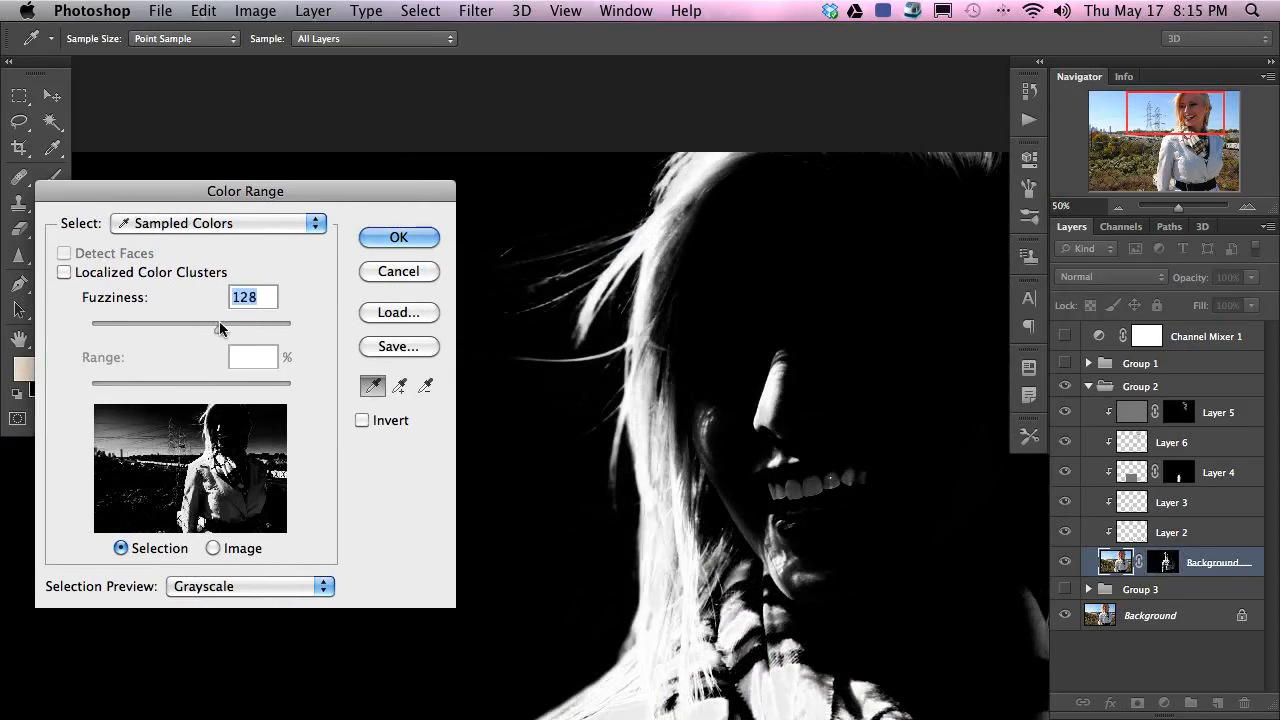
pyautogui.moveTo(218, 328); pyautogui.dragTo(283, 328)
pyautogui.press('Return')
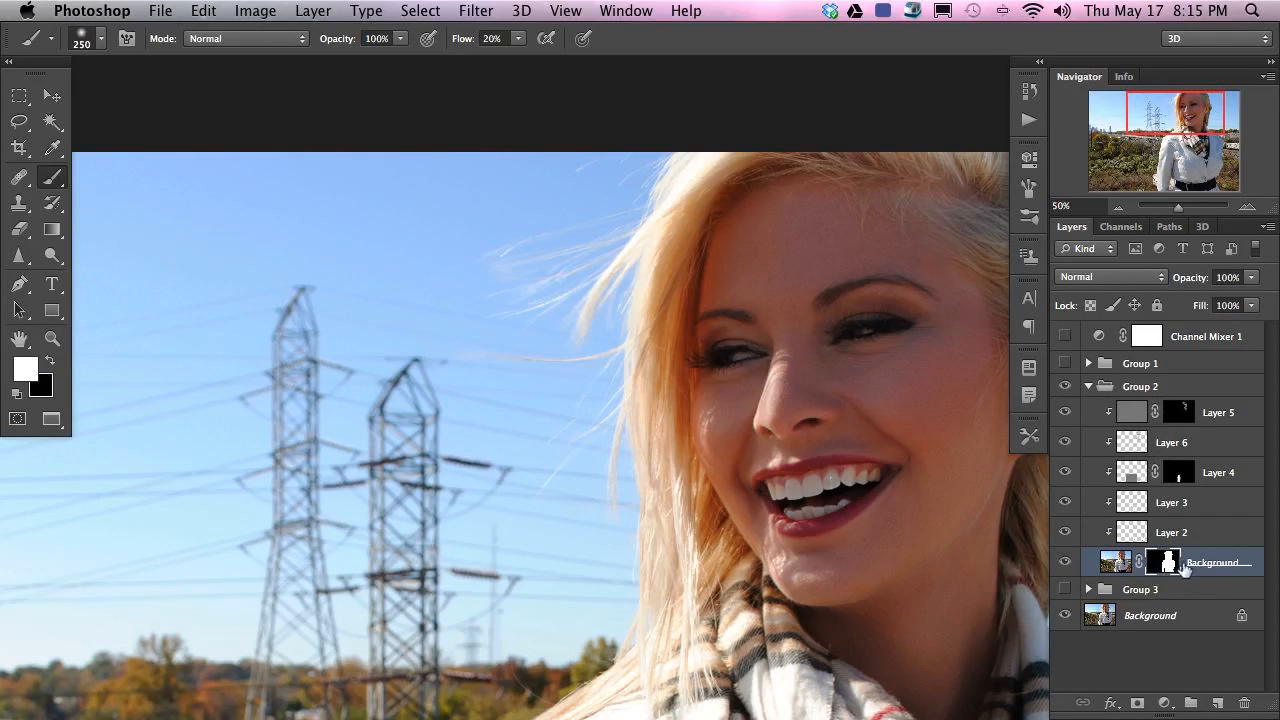
# - Add an empty layer at the top of Group 2 and select the blonde hair tones with Color Range at a fuzziness of 112
pyautogui.click(1166, 387)
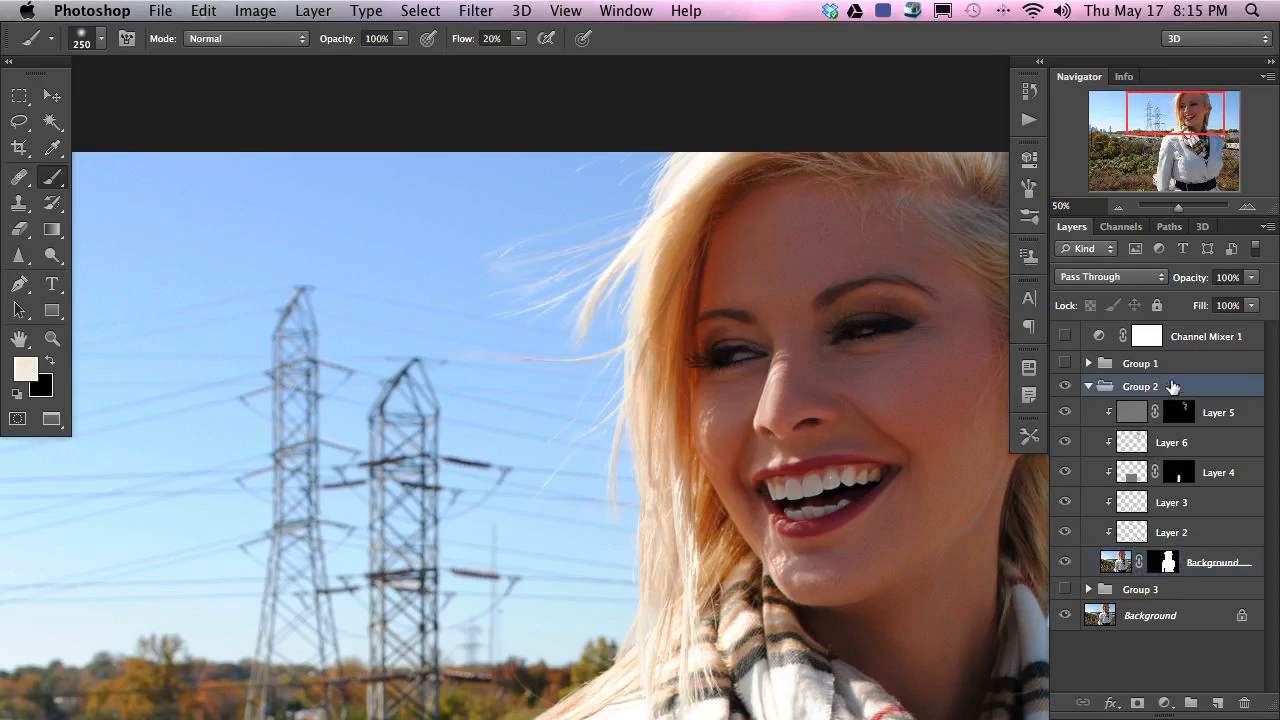
pyautogui.click(1217, 704)
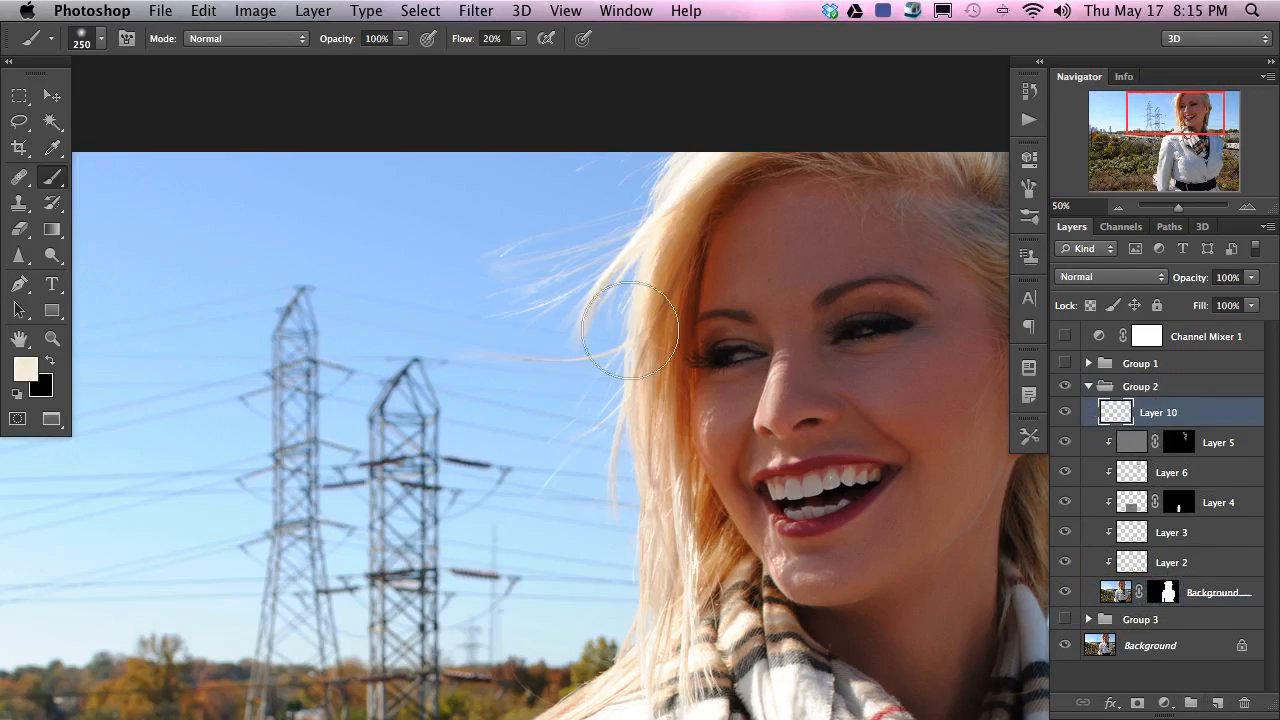
pyautogui.click(420, 10)
pyautogui.click(464, 208)
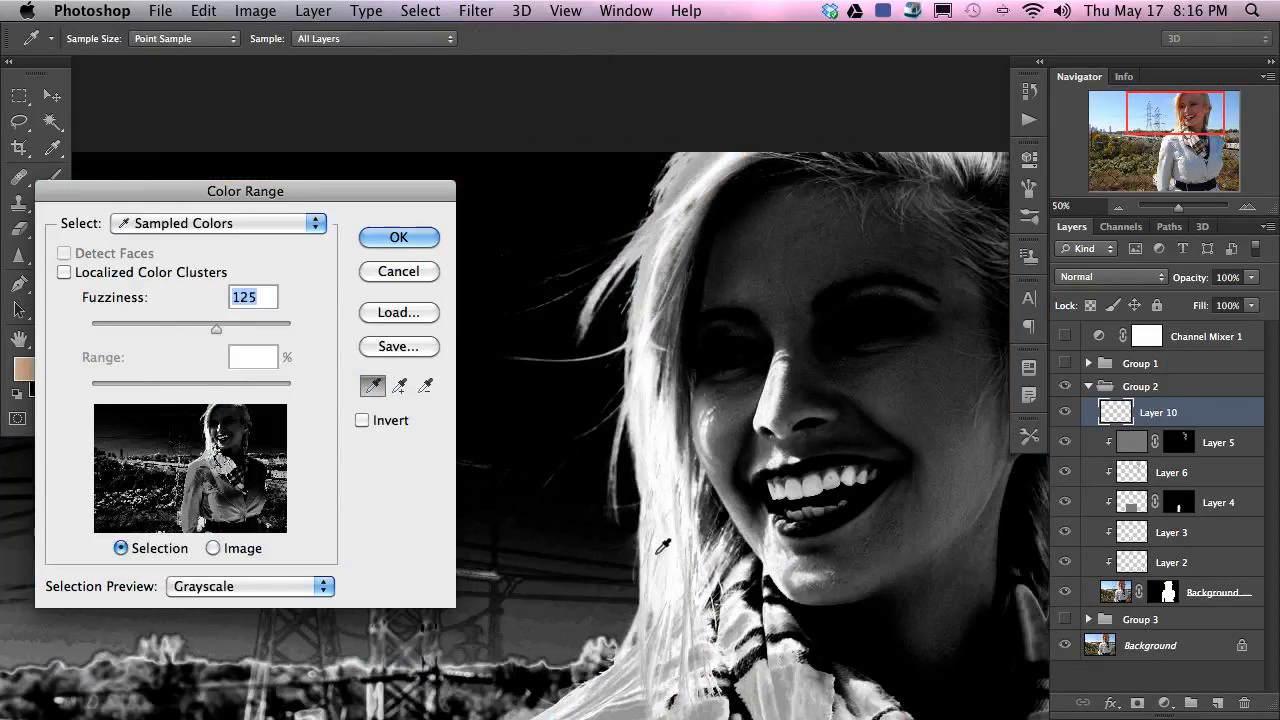
pyautogui.click(655, 553)
pyautogui.moveTo(210, 328)
pyautogui.mouseDown()
pyautogui.moveTo(180, 326)
pyautogui.moveTo(206, 319)
pyautogui.mouseUp()
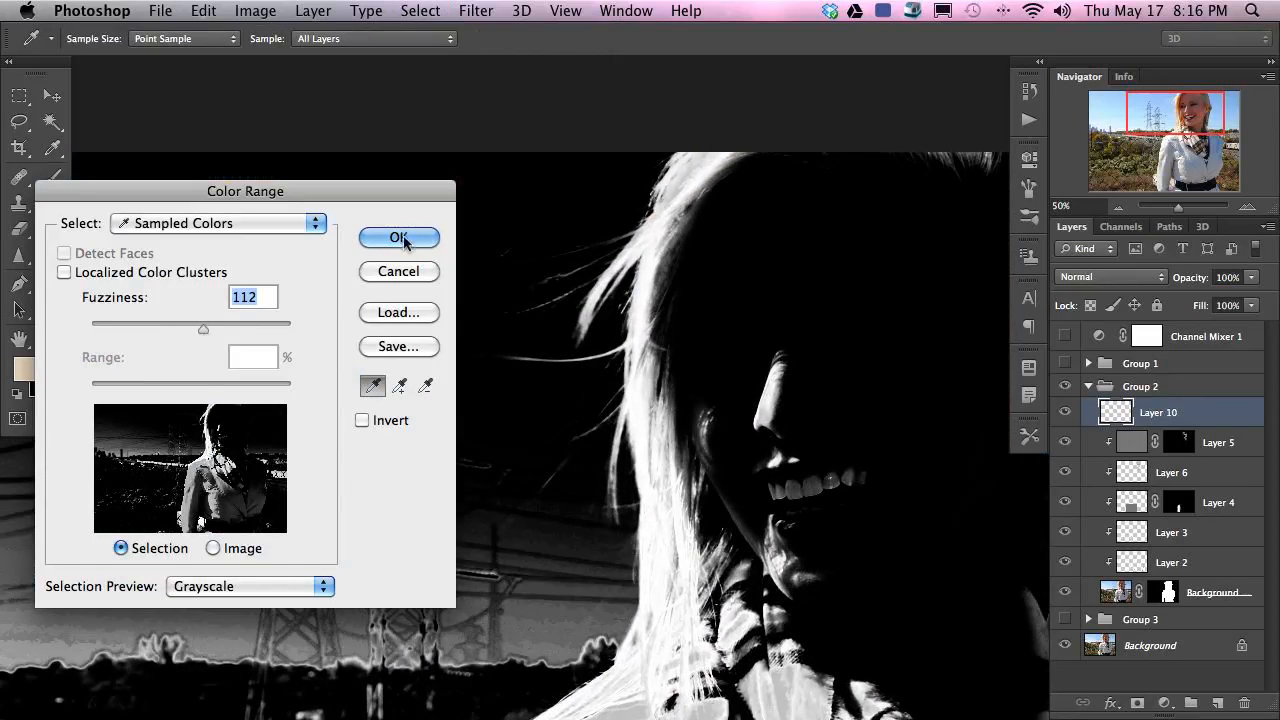
pyautogui.press('Return')
pyautogui.press('b')
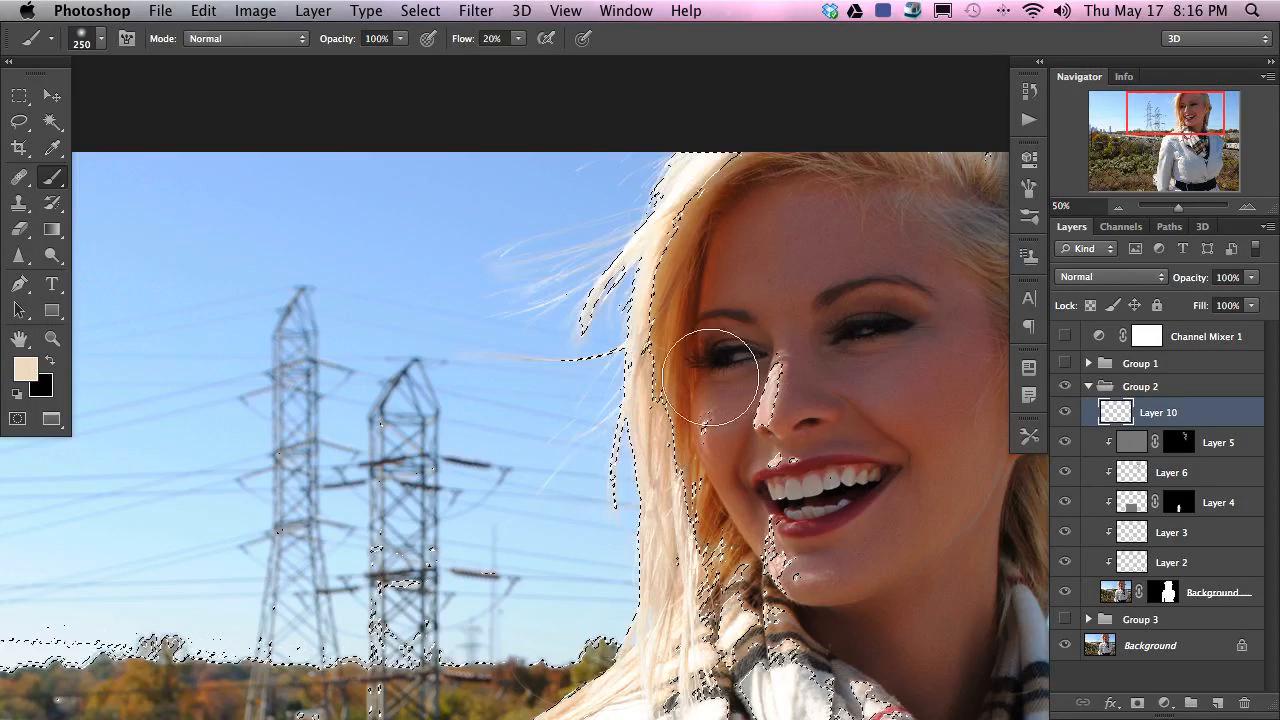
# - Show the sunset group, paint white through the hair selection on the woman's layer mask beside her face, and deselect
pyautogui.click(1065, 620)
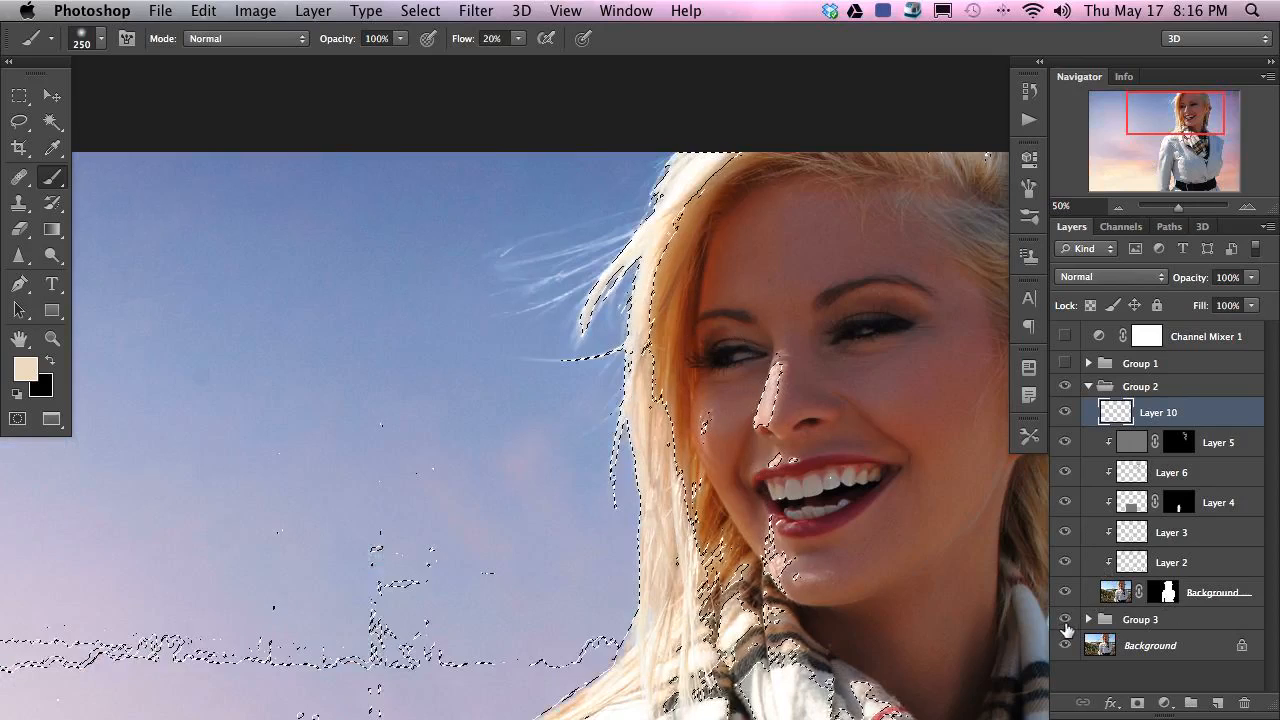
pyautogui.click(1165, 592)
pyautogui.moveTo(592, 470)
pyautogui.mouseDown()
pyautogui.moveTo(612, 430)
pyautogui.moveTo(607, 456)
pyautogui.moveTo(623, 358)
pyautogui.moveTo(634, 368)
pyautogui.mouseUp()
pyautogui.press('super+d')
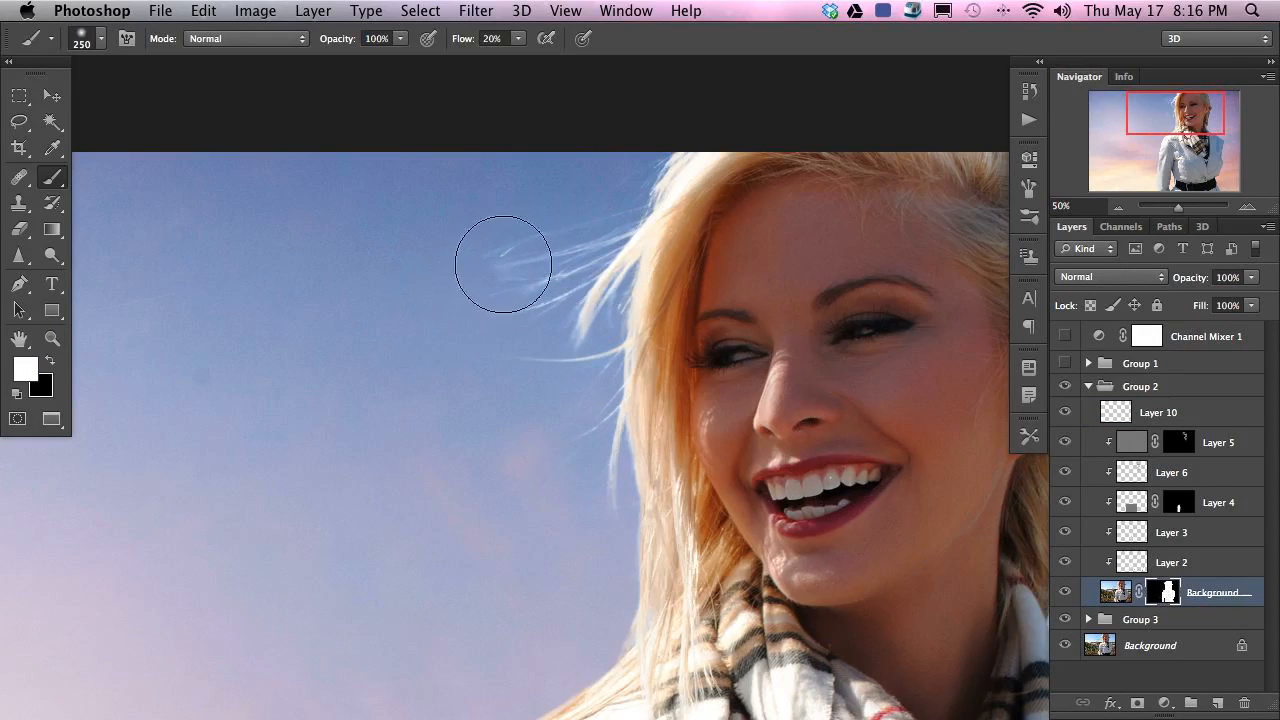
# - Set up a black 426-pixel brush with 10% flow for the woman's layer mask
pyautogui.press('x')
pyautogui.moveTo(446, 320); pyautogui.dragTo(481, 313)
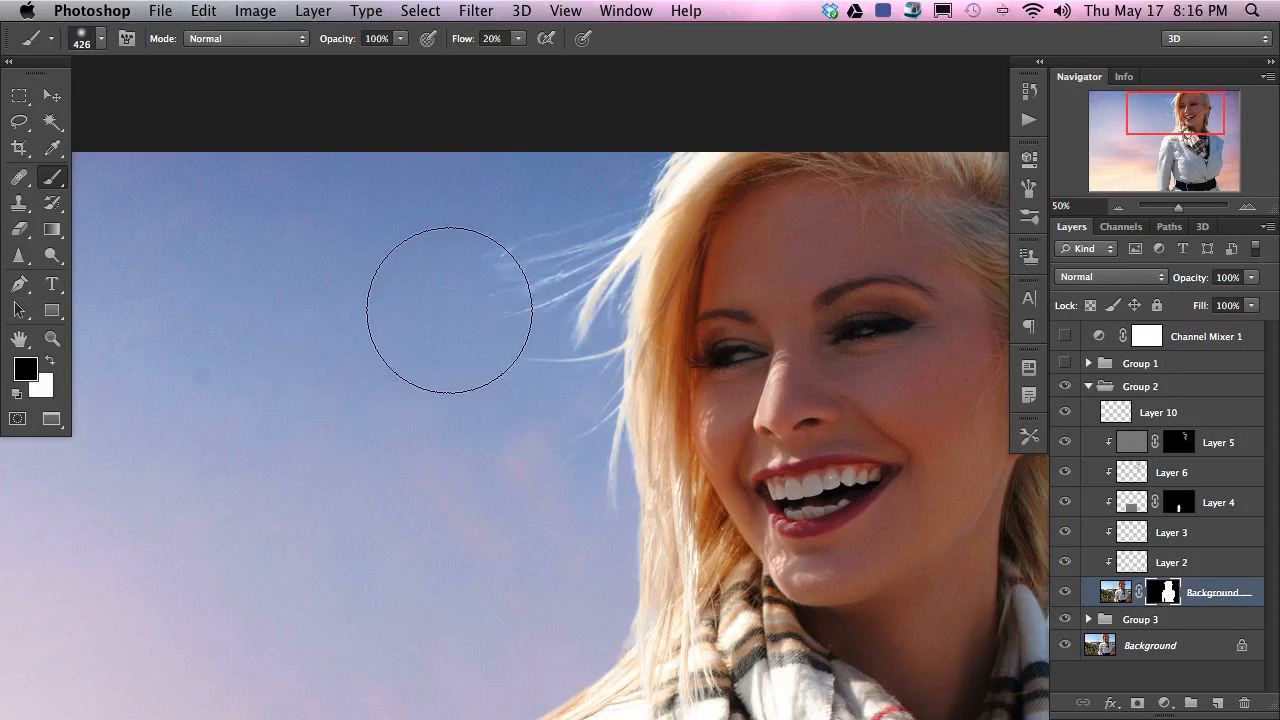
pyautogui.hotkey('shift', '1')
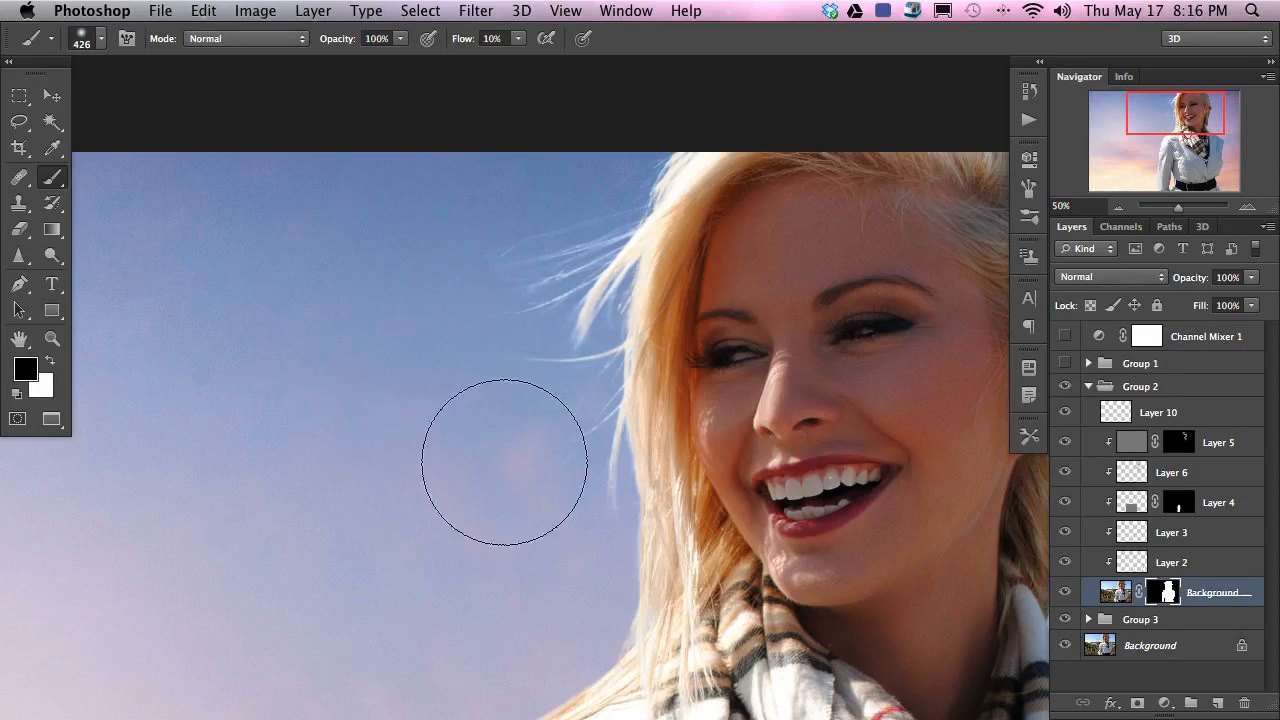
# - Examine the woman's hair edges and the whole composite against the sunset sky
pyautogui.moveTo(471, 557); pyautogui.dragTo(274, 500)
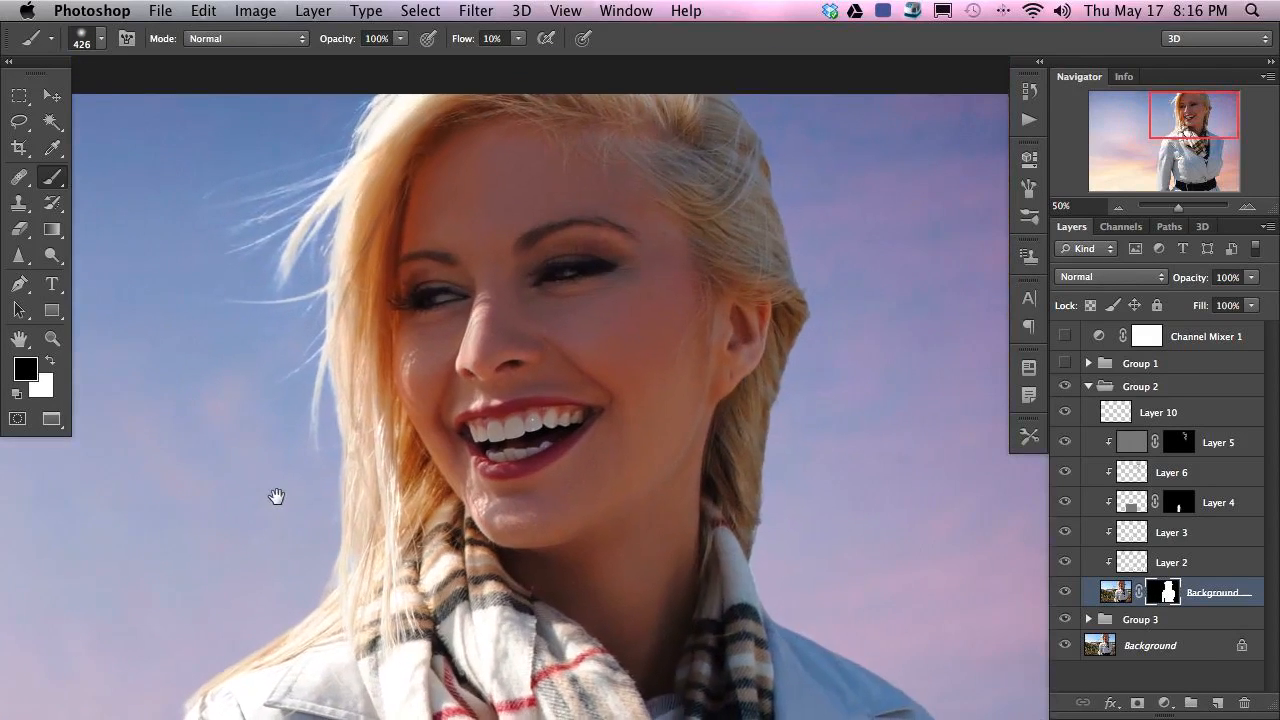
pyautogui.press('super+minus')
pyautogui.press('super+minus')
pyautogui.press('super+minus')
pyautogui.press('super+equal')
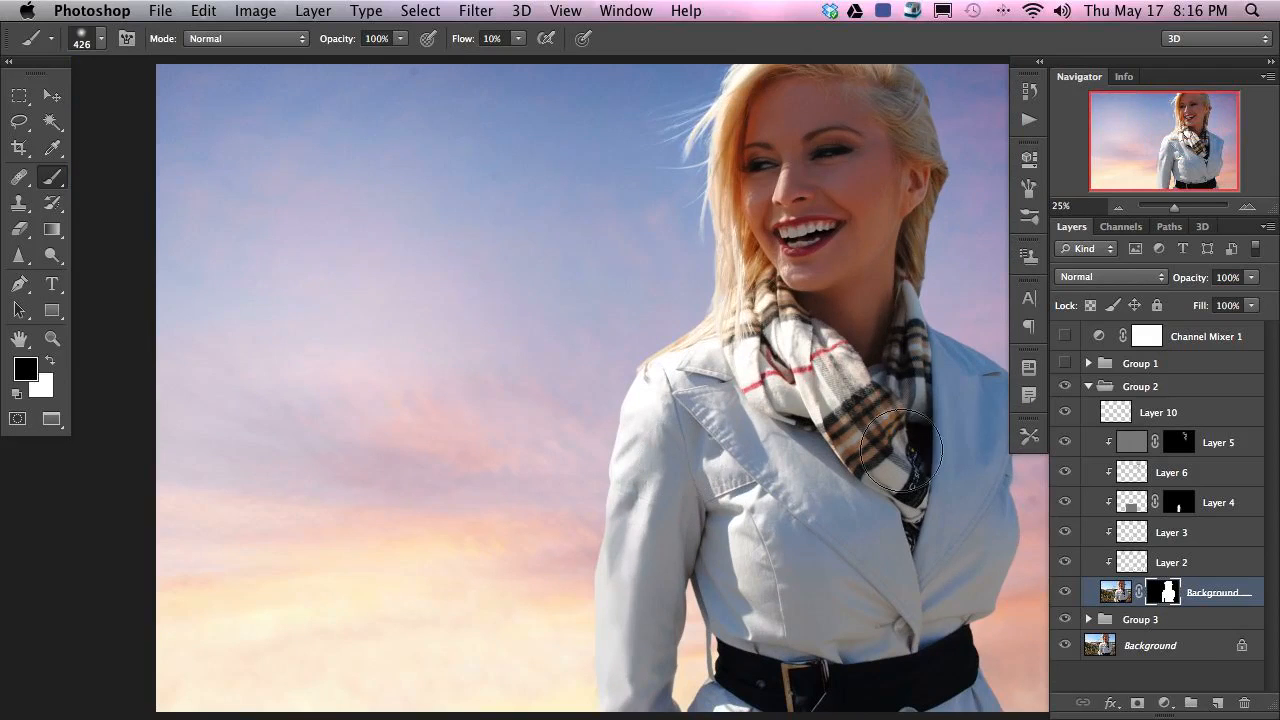
pyautogui.press('super+minus')
pyautogui.moveTo(759, 491); pyautogui.dragTo(695, 495)
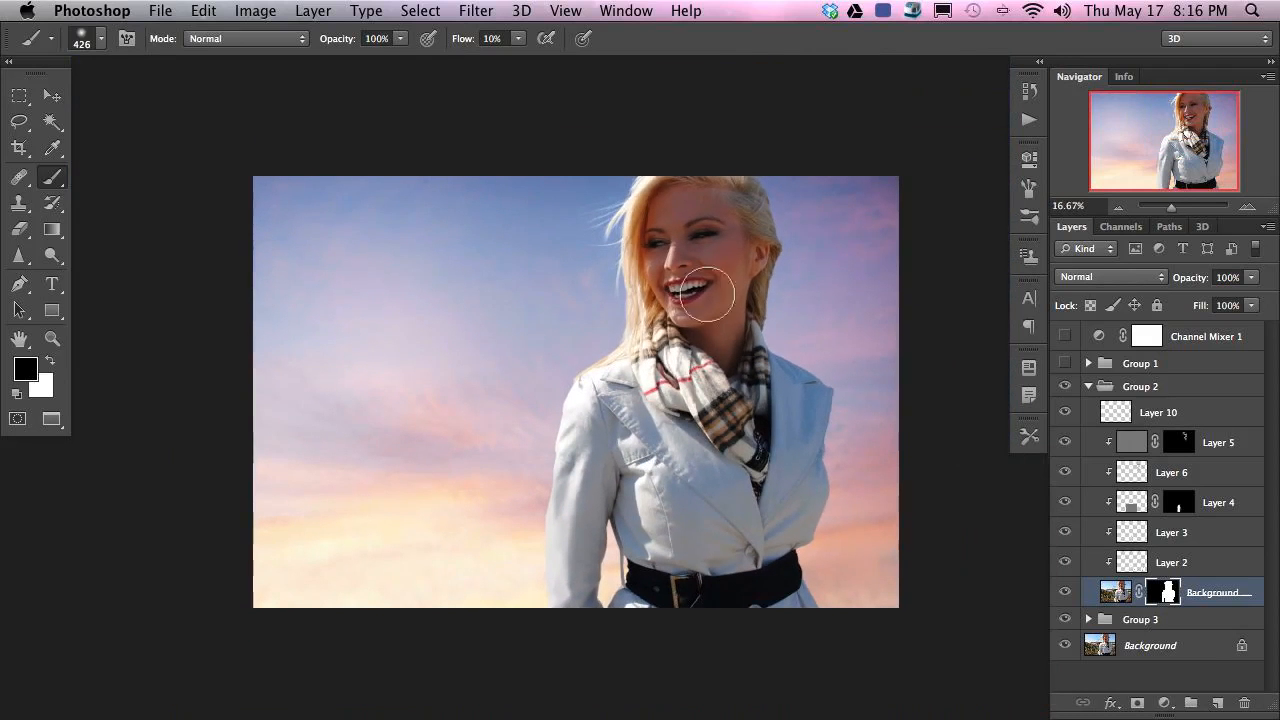
# - Delete the empty Layer 10 and turn on the Channel Mixer 1 adjustment to judge the composite in grayscale
pyautogui.click(1165, 419)
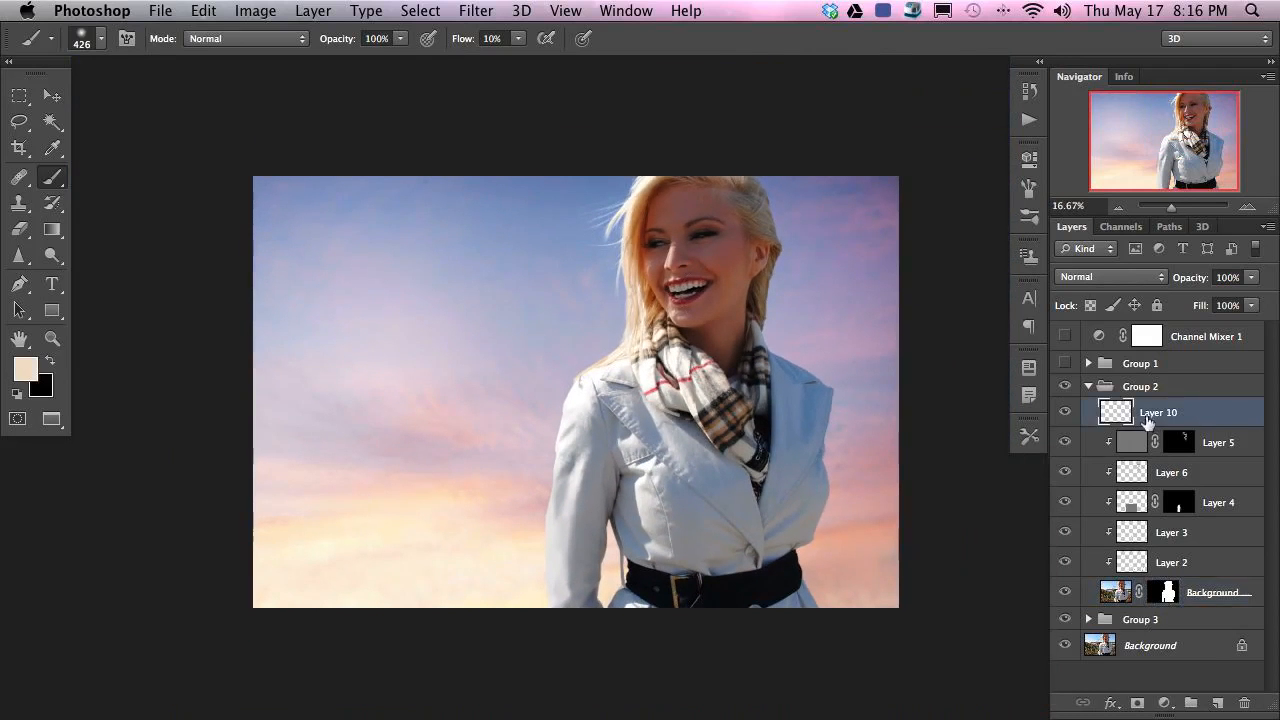
pyautogui.press('BackSpace')
pyautogui.click(1064, 336)
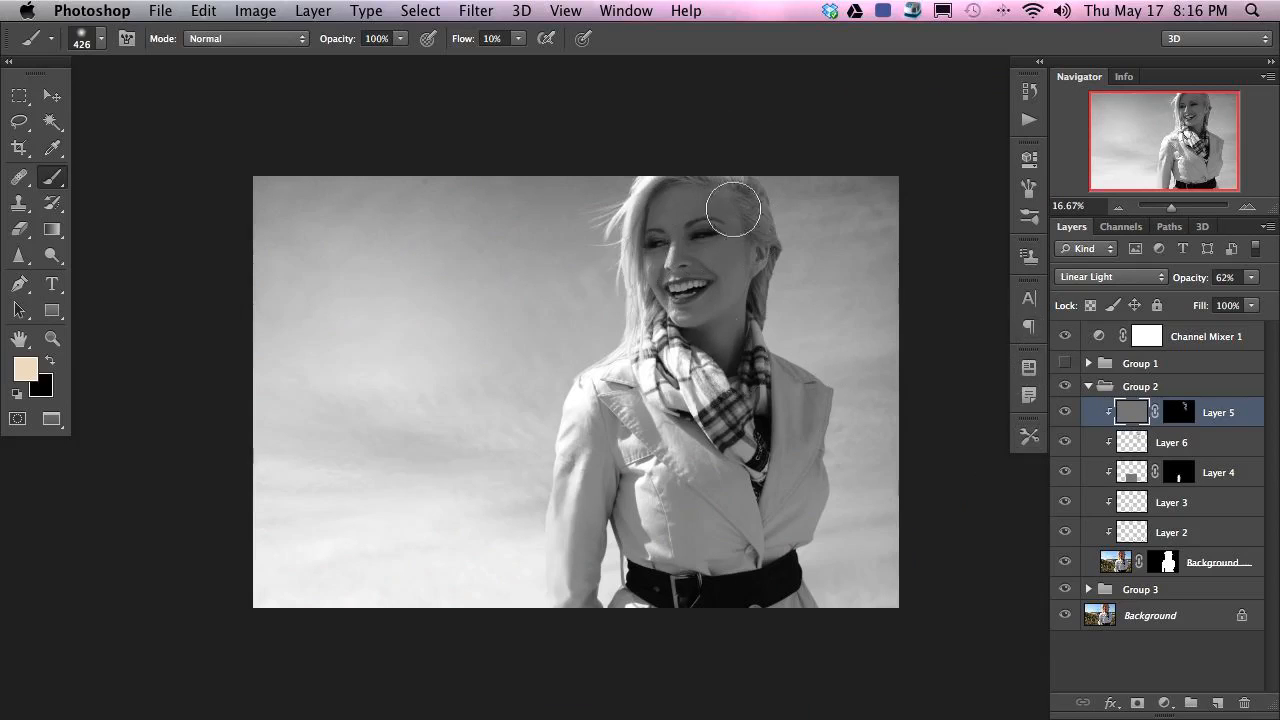
# - Add a Curves adjustment clipped to the woman's layers and brighten the midtones from input 110 to output 163
pyautogui.click(1162, 703)
pyautogui.click(1200, 481)
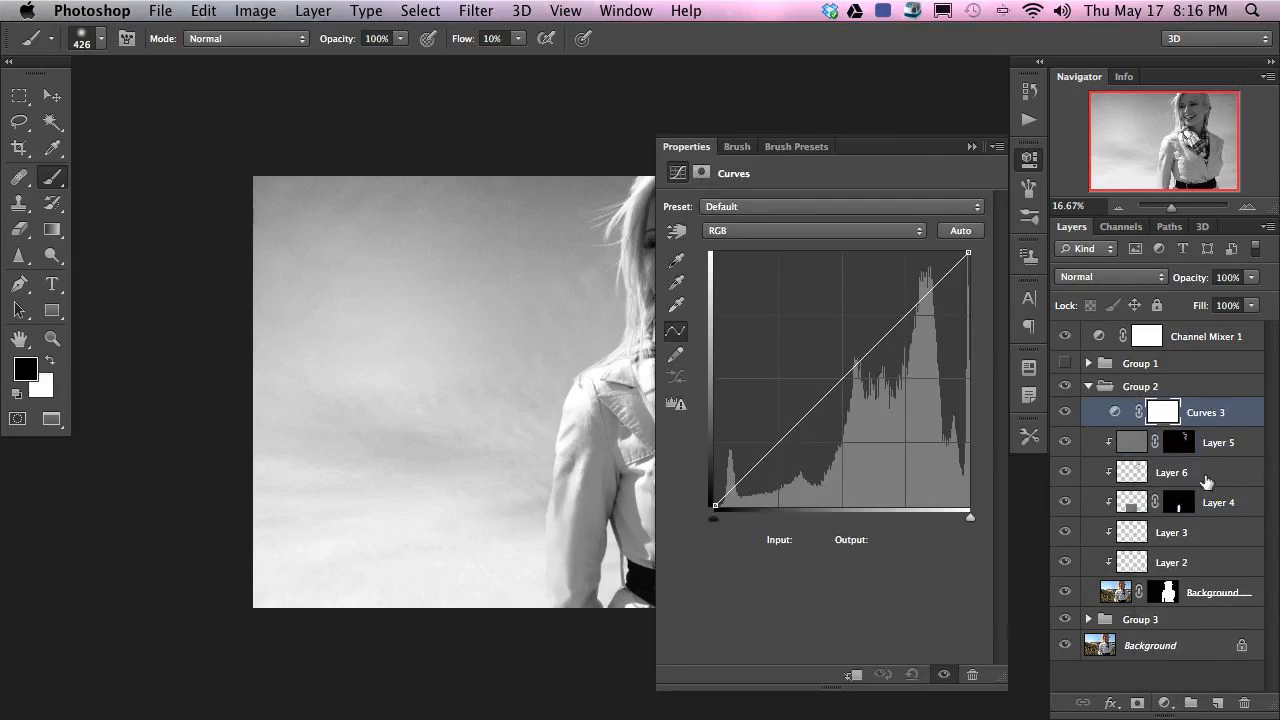
pyautogui.press('super+alt+g')
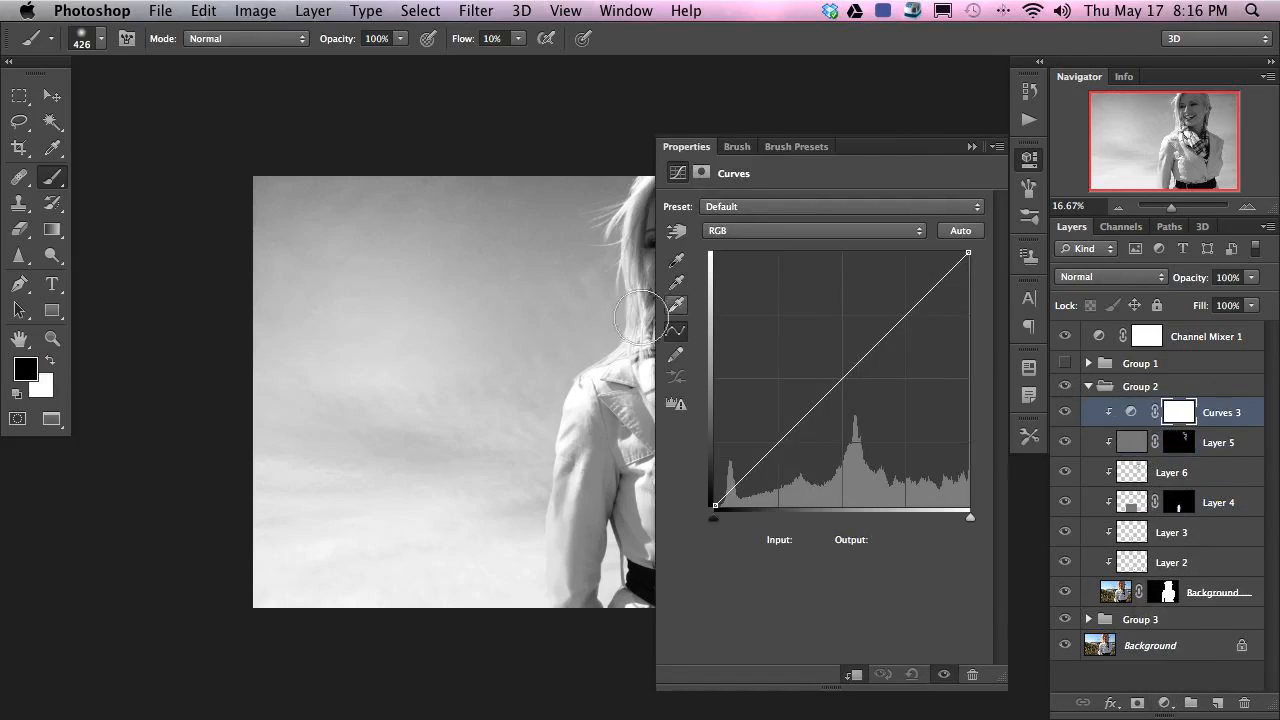
pyautogui.moveTo(590, 368); pyautogui.dragTo(427, 365)
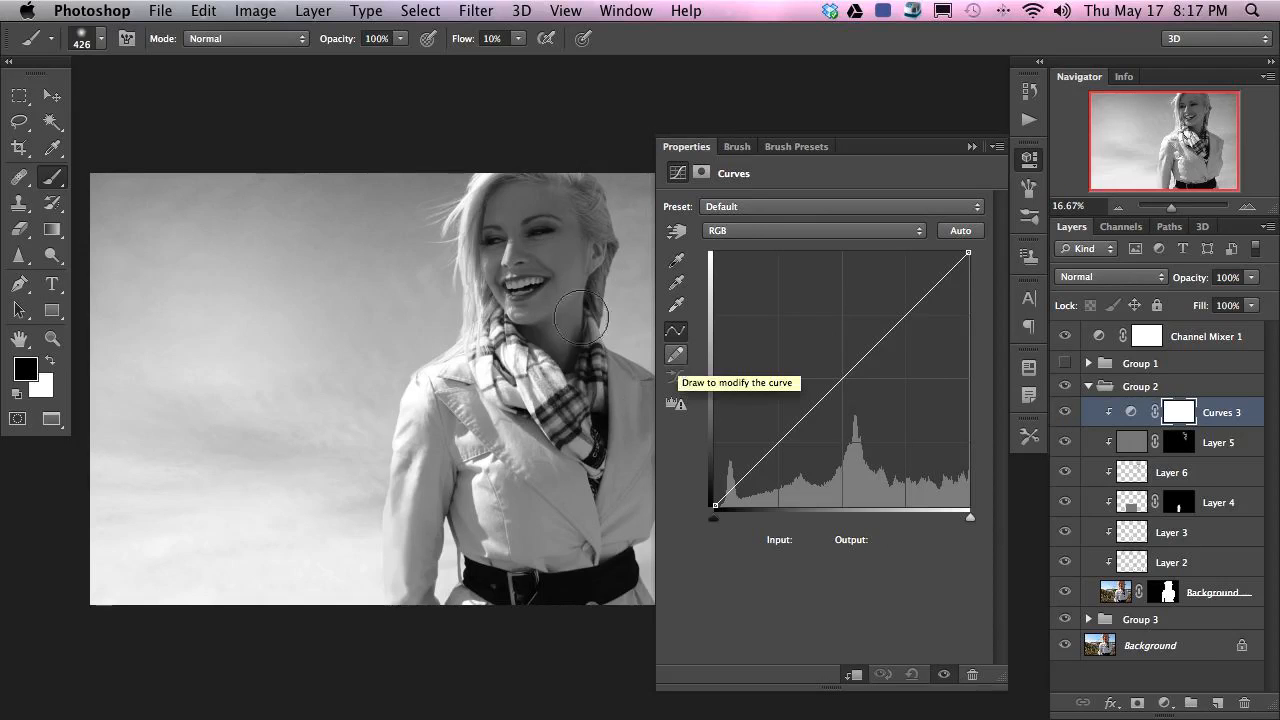
pyautogui.moveTo(857, 366); pyautogui.dragTo(824, 343)
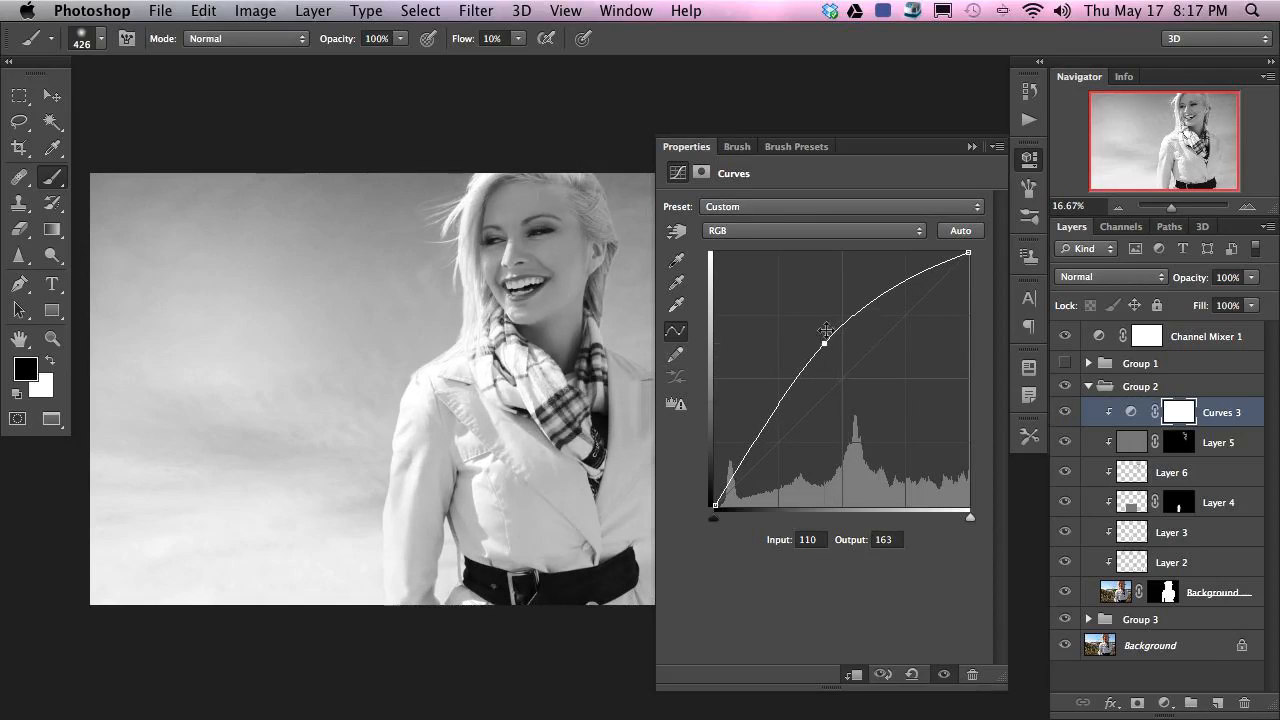
# - Invert the Curves mask and paint the brightening onto the woman's face, scarf and coat with a white 654-pixel brush at 10% flow
pyautogui.press('super+i')
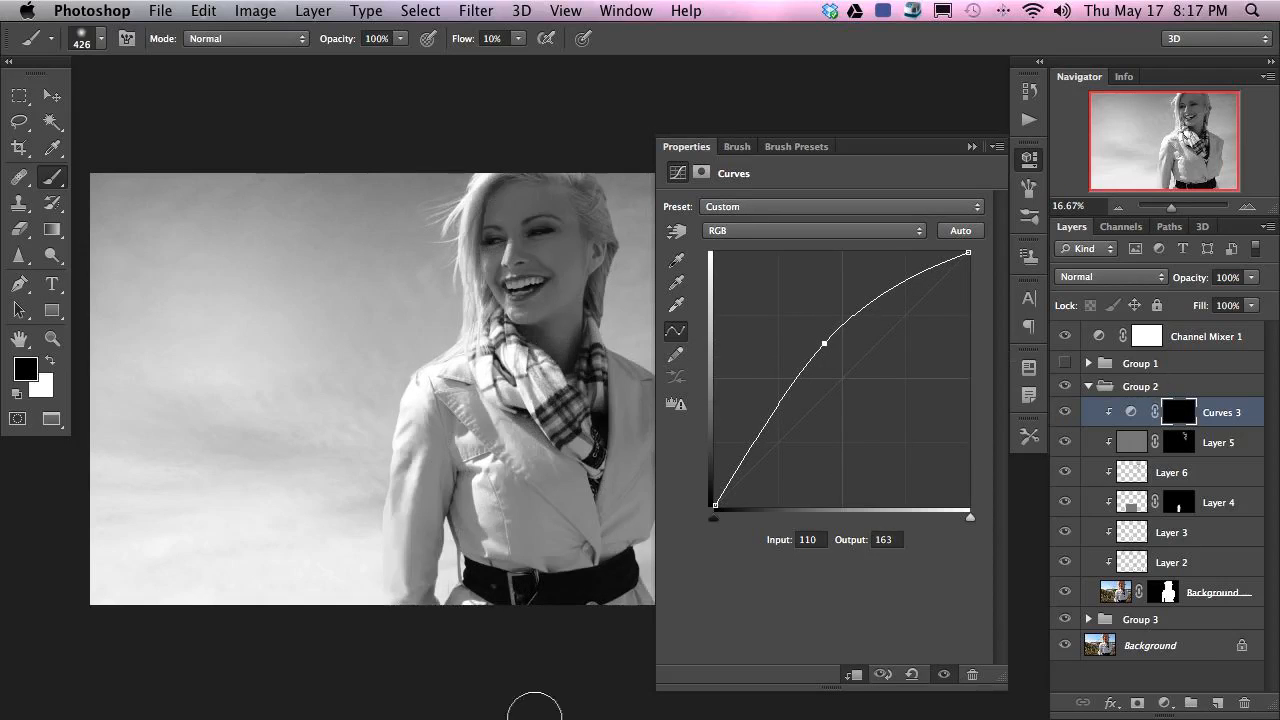
pyautogui.moveTo(541, 259); pyautogui.dragTo(571, 260)
pyautogui.click(1029, 161)
pyautogui.moveTo(521, 315); pyautogui.dragTo(569, 323)
pyautogui.press('x')
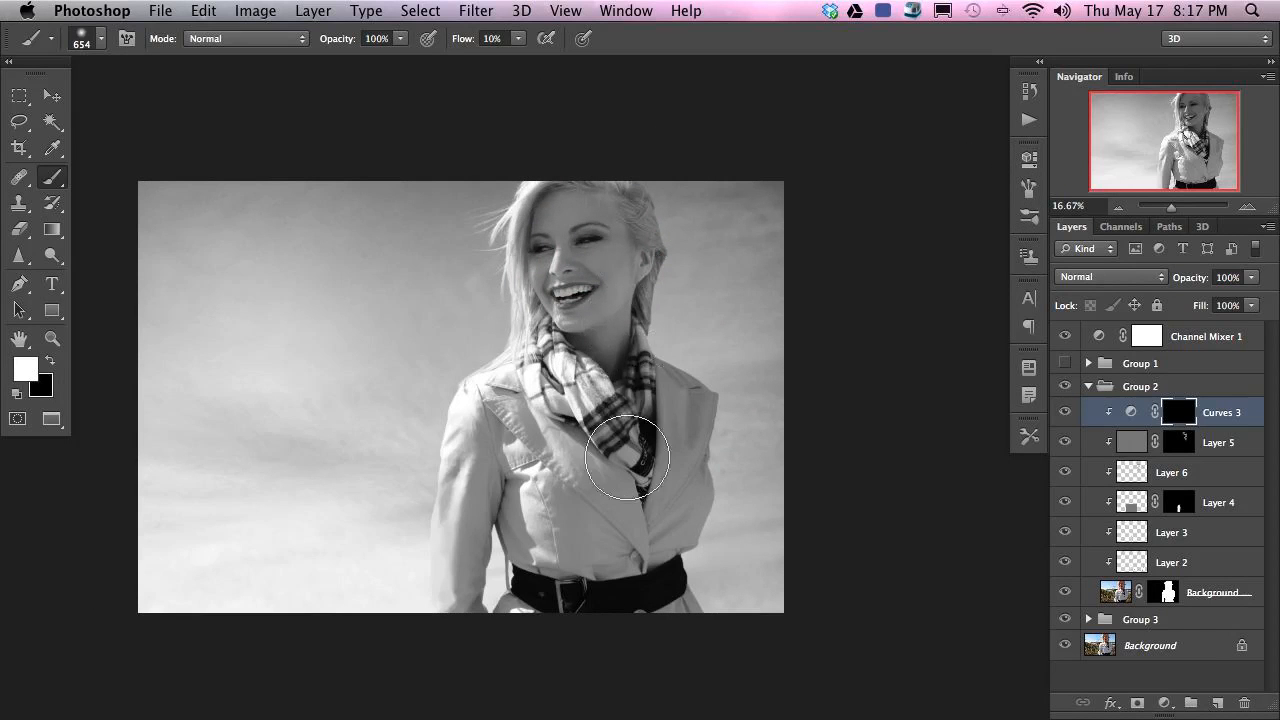
pyautogui.moveTo(687, 454)
pyautogui.mouseDown()
pyautogui.moveTo(625, 505)
pyautogui.moveTo(628, 559)
pyautogui.moveTo(698, 490)
pyautogui.mouseUp()
pyautogui.moveTo(555, 250)
pyautogui.mouseDown()
pyautogui.moveTo(560, 202)
pyautogui.moveTo(522, 272)
pyautogui.moveTo(539, 335)
pyautogui.moveTo(554, 232)
pyautogui.moveTo(517, 278)
pyautogui.mouseUp()
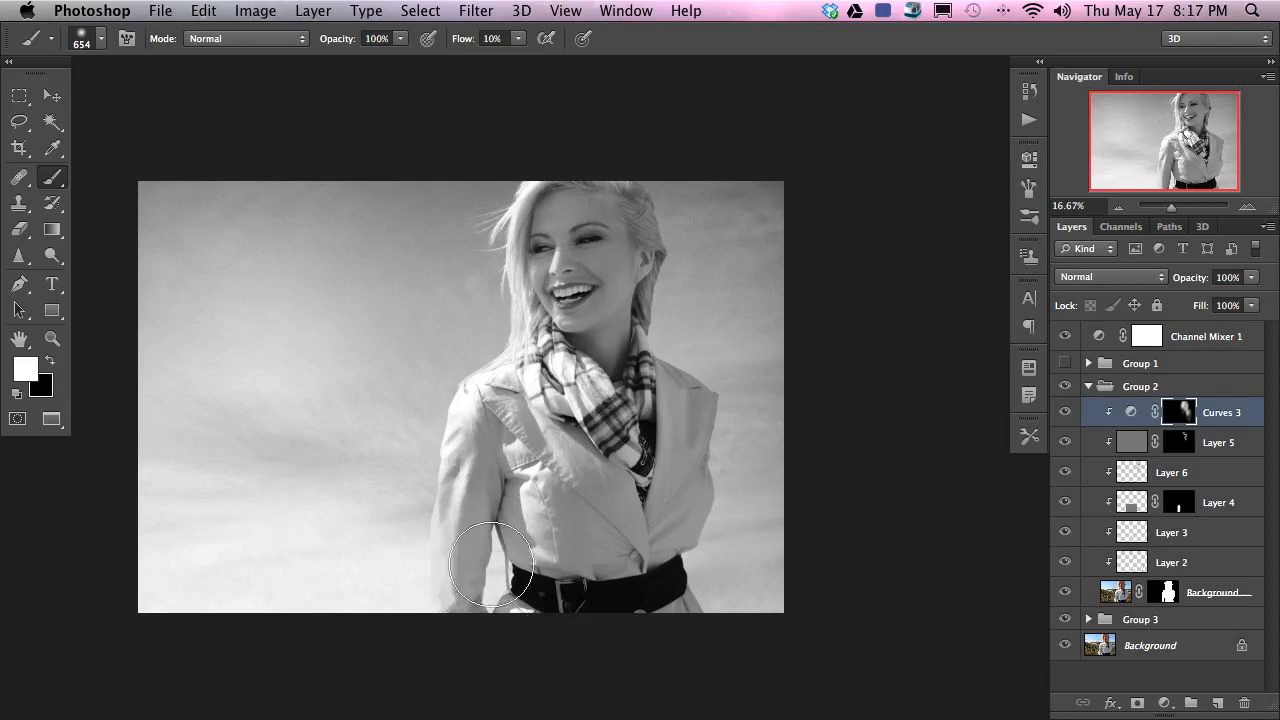
pyautogui.moveTo(716, 354)
pyautogui.mouseDown()
pyautogui.moveTo(711, 441)
pyautogui.moveTo(683, 538)
pyautogui.moveTo(704, 496)
pyautogui.moveTo(681, 535)
pyautogui.moveTo(707, 620)
pyautogui.moveTo(648, 612)
pyautogui.mouseUp()
pyautogui.moveTo(572, 523)
pyautogui.mouseDown()
pyautogui.moveTo(662, 331)
pyautogui.moveTo(653, 303)
pyautogui.moveTo(622, 385)
pyautogui.mouseUp()
pyautogui.moveTo(620, 285)
pyautogui.mouseDown()
pyautogui.moveTo(560, 228)
pyautogui.moveTo(517, 157)
pyautogui.moveTo(530, 225)
pyautogui.moveTo(662, 450)
pyautogui.moveTo(625, 325)
pyautogui.mouseUp()
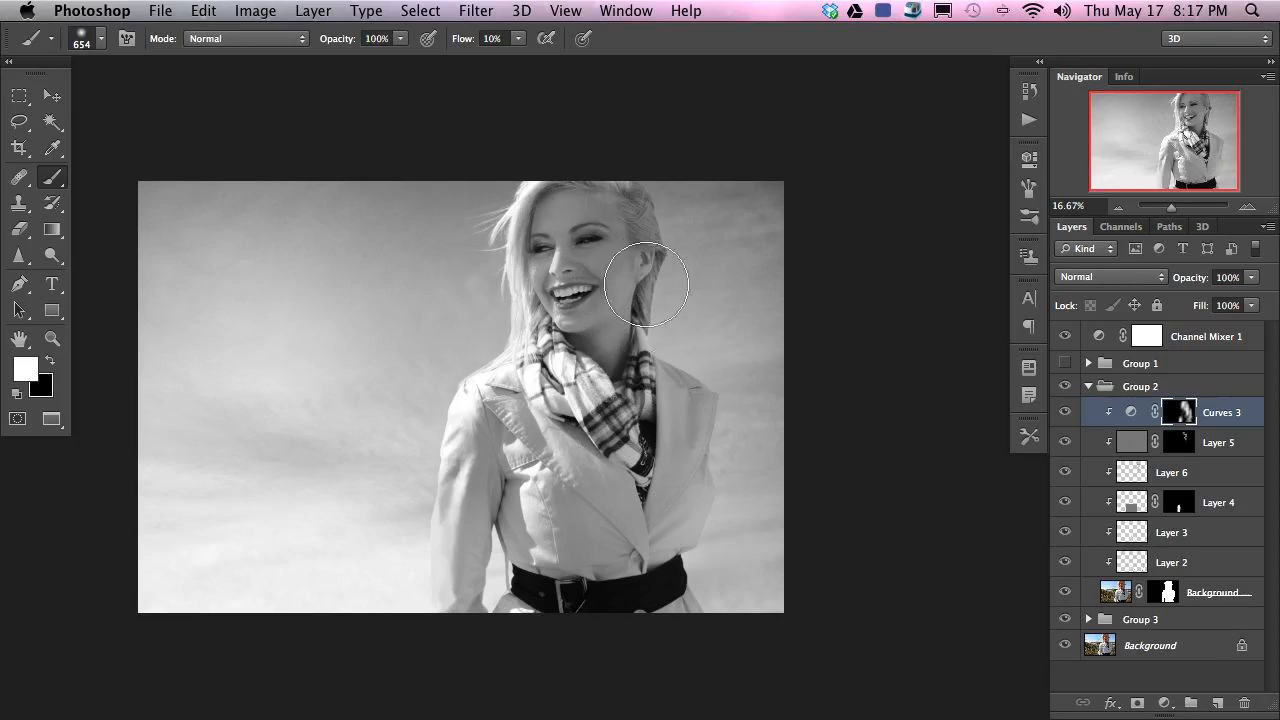
# - Compare the woman's brightness with and without the clipped Curves adjustment
pyautogui.click(1064, 412)
pyautogui.click(1064, 412)
pyautogui.click(1064, 413)
pyautogui.click(1064, 413)
pyautogui.click(1064, 413)
pyautogui.click(1064, 413)
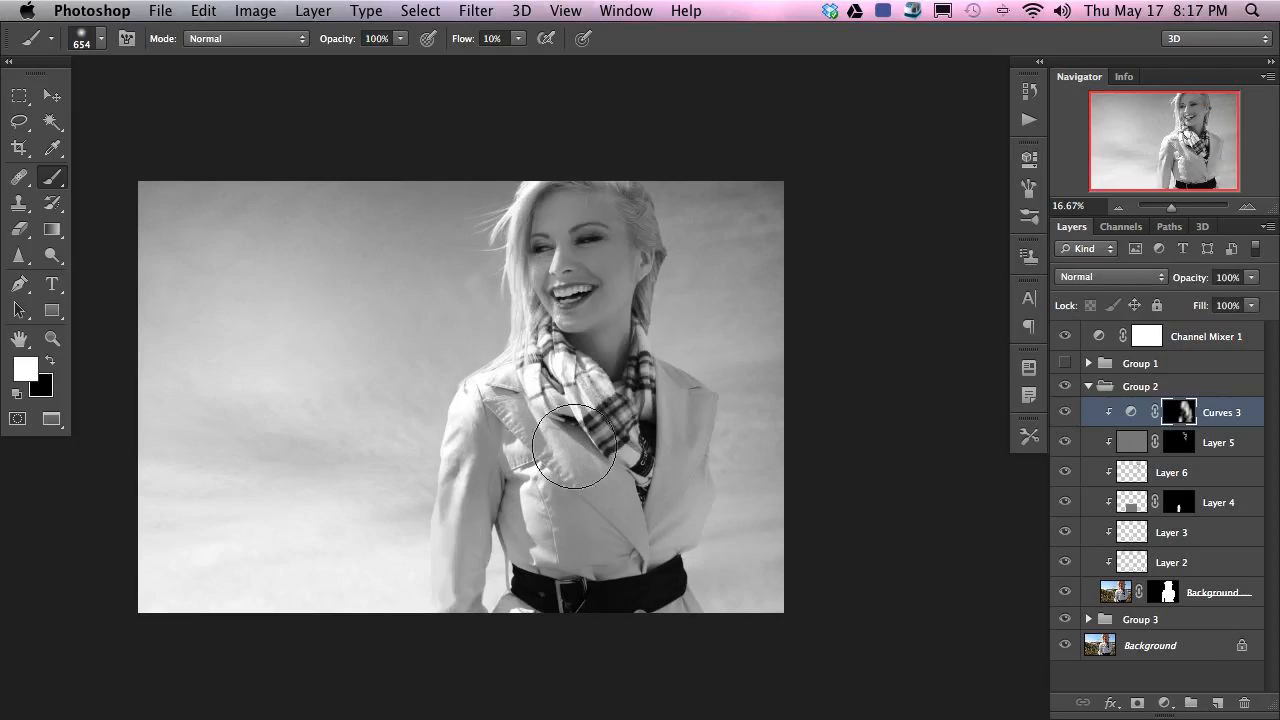
# - Compare the effect of Curves 3 in grayscale, and with Channel Mixer 1 hidden in full color
pyautogui.click(1066, 413)
pyautogui.click(1066, 413)
pyautogui.click(1066, 413)
pyautogui.click(1066, 413)
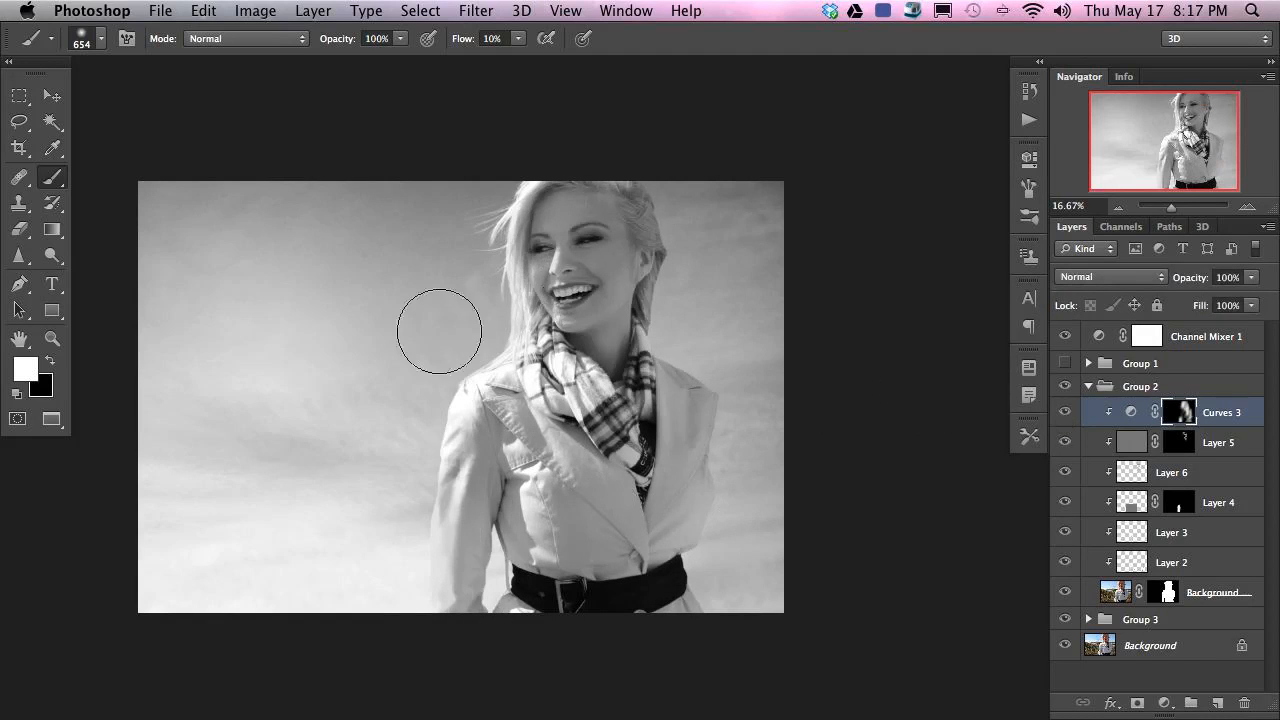
pyautogui.click(1064, 337)
pyautogui.click(1066, 413)
pyautogui.click(1066, 413)
pyautogui.click(1066, 413)
pyautogui.click(1066, 413)
pyautogui.click(1066, 413)
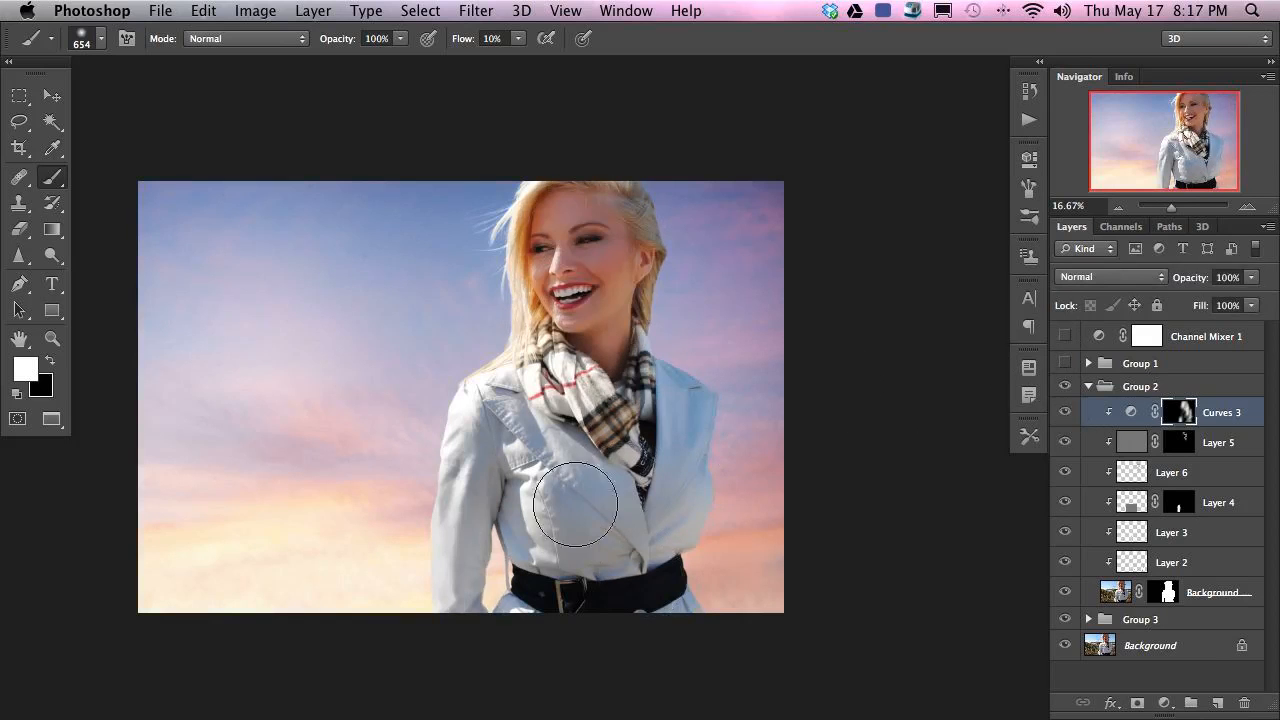
# - Recheck the Curves 3 brightening in grayscale, then hide Channel Mixer 1 and check it in color
pyautogui.click(1066, 338)
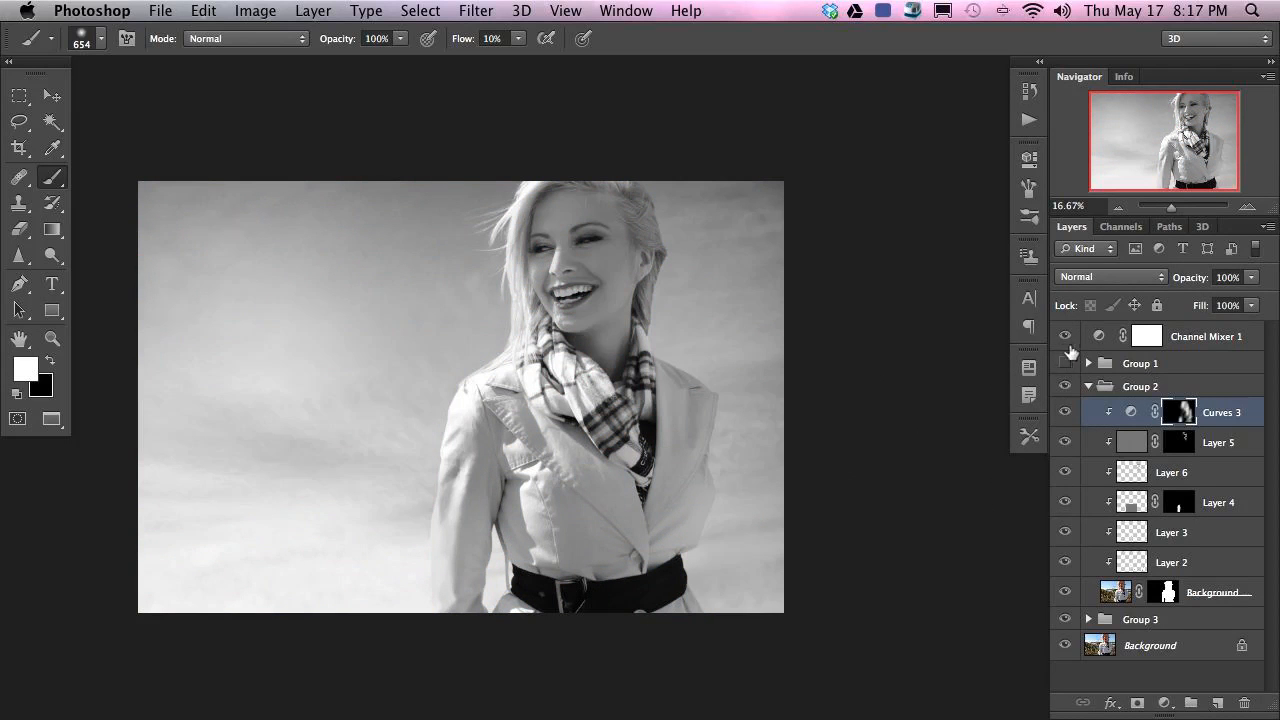
pyautogui.click(1066, 413)
pyautogui.click(1066, 413)
pyautogui.click(1066, 413)
pyautogui.click(1066, 413)
pyautogui.click(1064, 336)
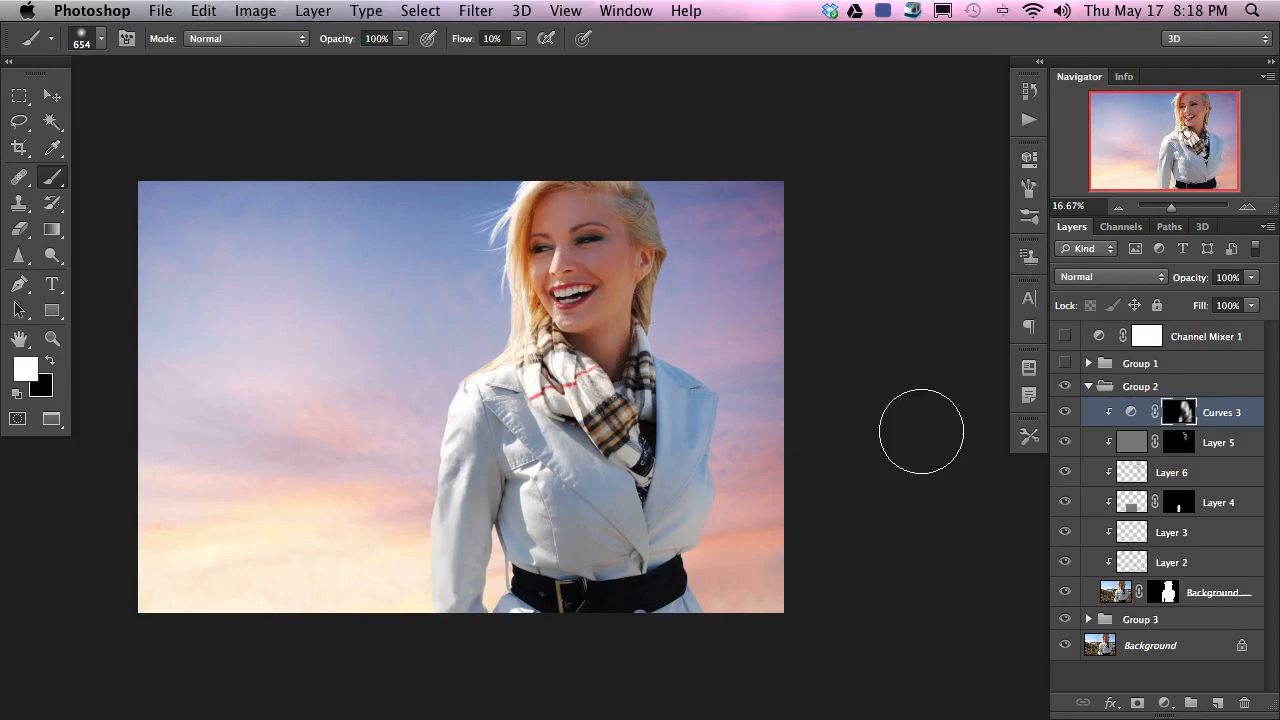
pyautogui.click(1065, 411)
pyautogui.click(1065, 411)
# - Add a new layer, choose orange e08619, and try circling the bright lower sky with a 50-pixel brush at 60% flow
pyautogui.click(1217, 703)
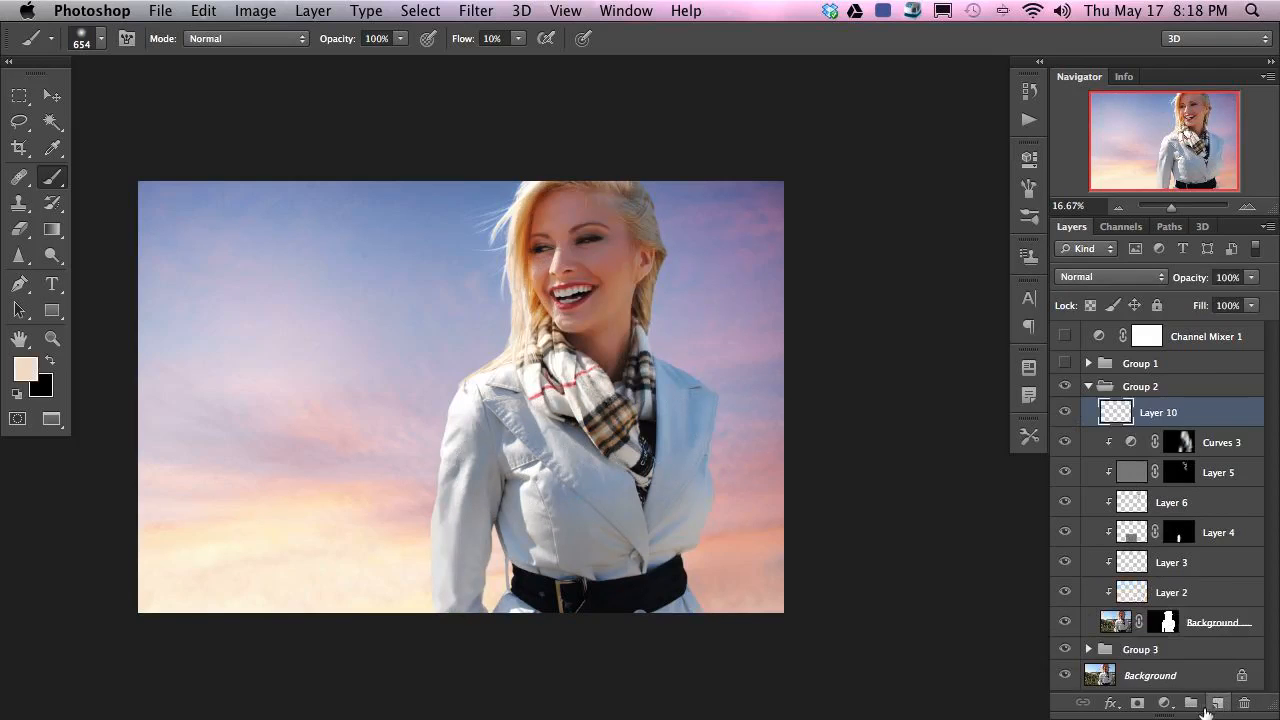
pyautogui.click(26, 368)
pyautogui.click(767, 392)
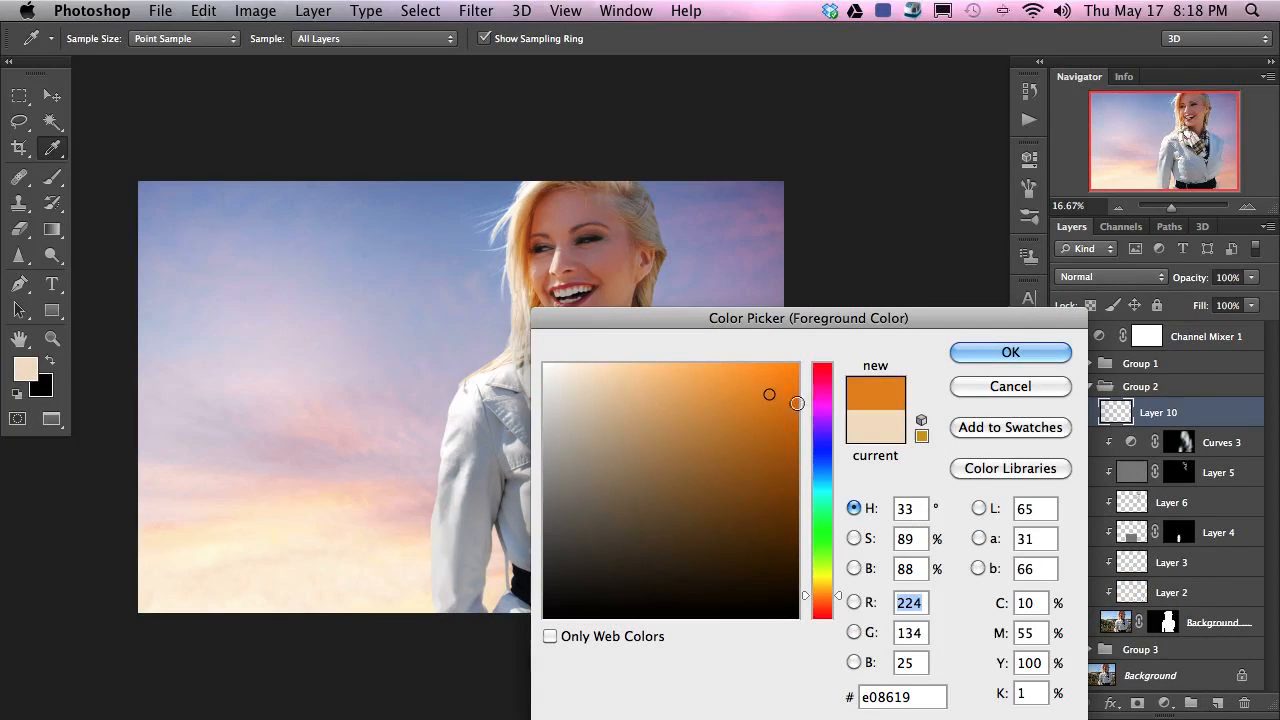
pyautogui.click(1022, 353)
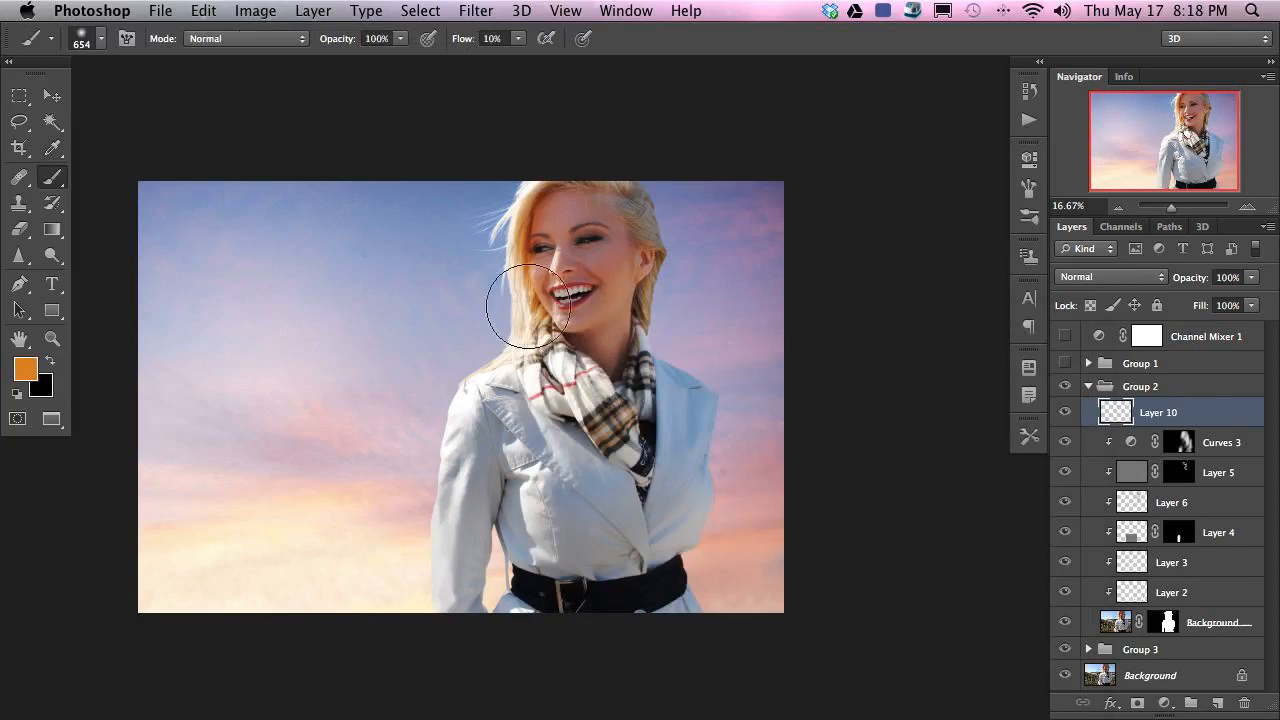
pyautogui.moveTo(314, 383); pyautogui.dragTo(263, 390)
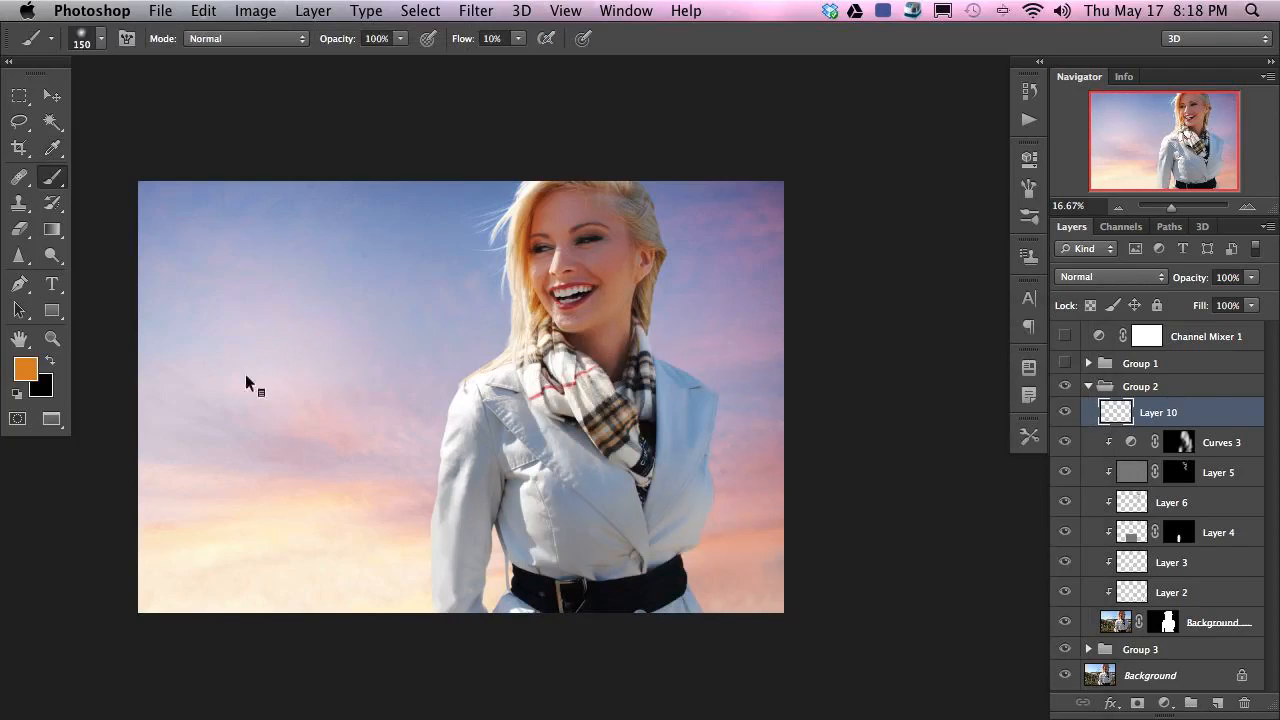
pyautogui.moveTo(348, 431); pyautogui.dragTo(353, 438)
pyautogui.moveTo(232, 520); pyautogui.dragTo(282, 548)
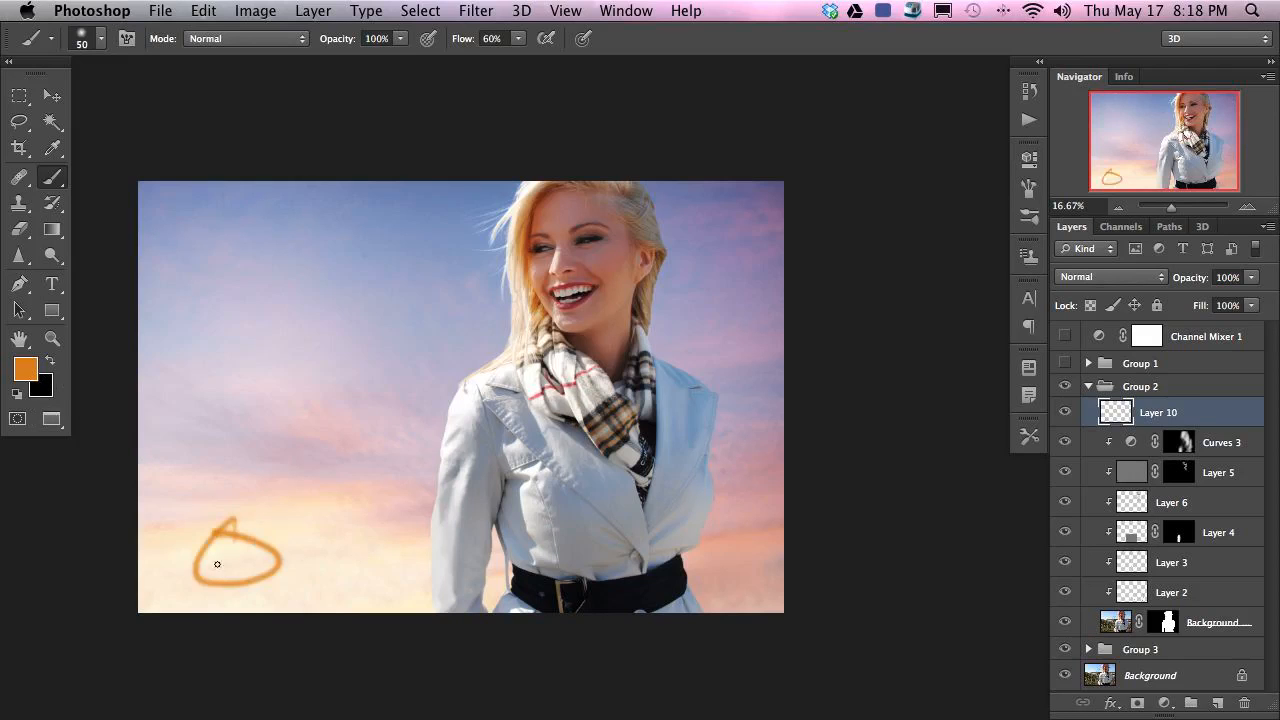
pyautogui.press('super+z')
# - Mark the sky's color zones and the coat's lit areas with orange circles, connecting lines and arrows
pyautogui.moveTo(232, 524)
pyautogui.mouseDown()
pyautogui.moveTo(205, 575)
pyautogui.moveTo(266, 565)
pyautogui.mouseUp()
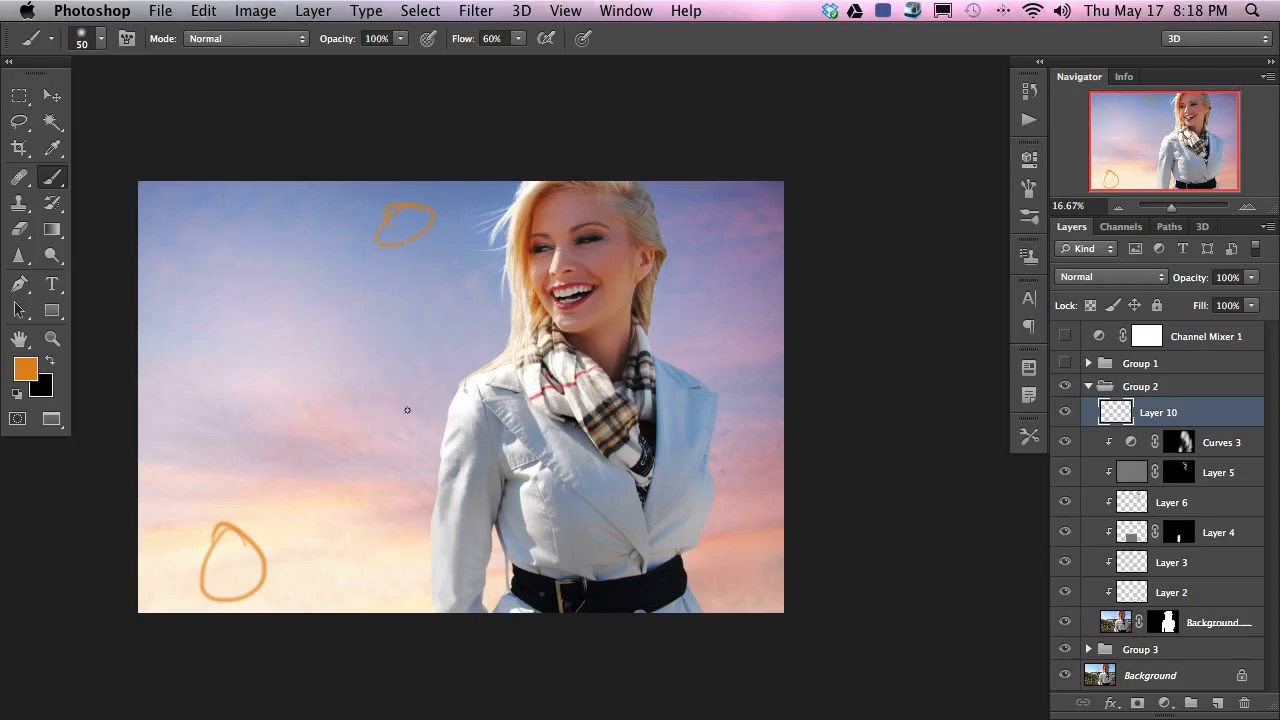
pyautogui.moveTo(366, 420)
pyautogui.mouseDown()
pyautogui.moveTo(300, 438)
pyautogui.moveTo(340, 422)
pyautogui.mouseUp()
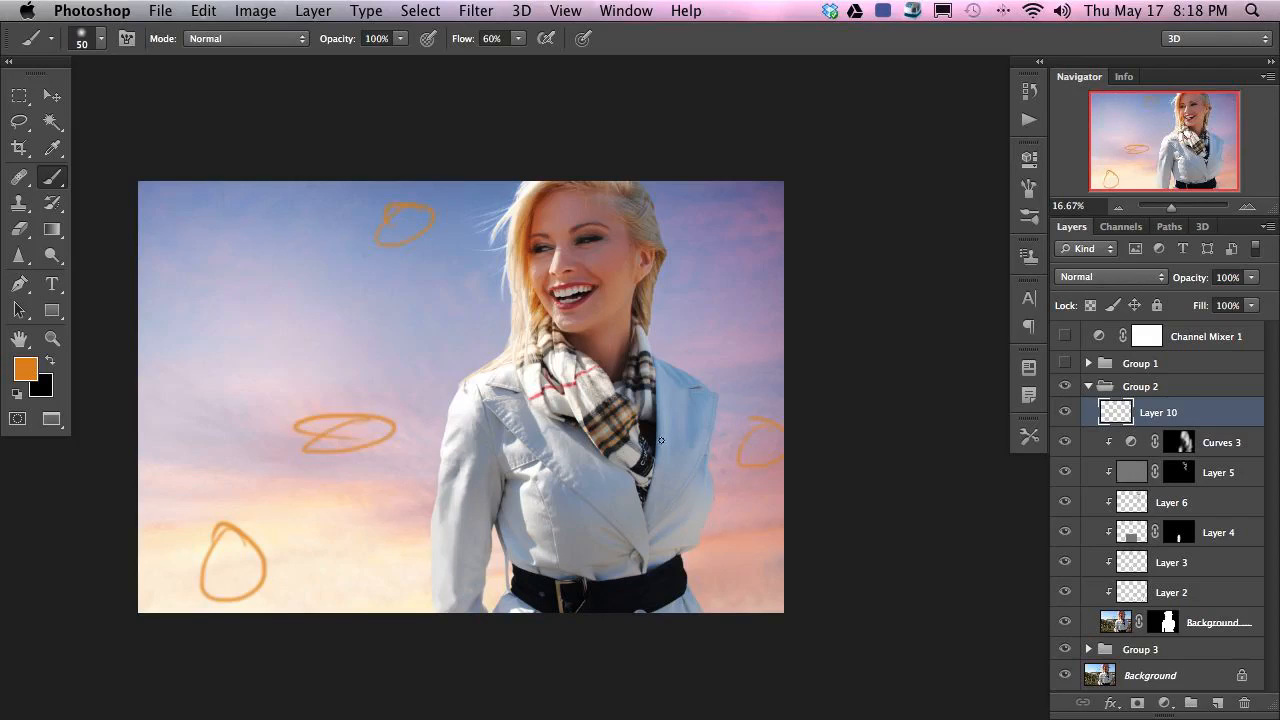
pyautogui.moveTo(271, 548)
pyautogui.mouseDown()
pyautogui.moveTo(440, 200)
pyautogui.moveTo(290, 520)
pyautogui.mouseUp()
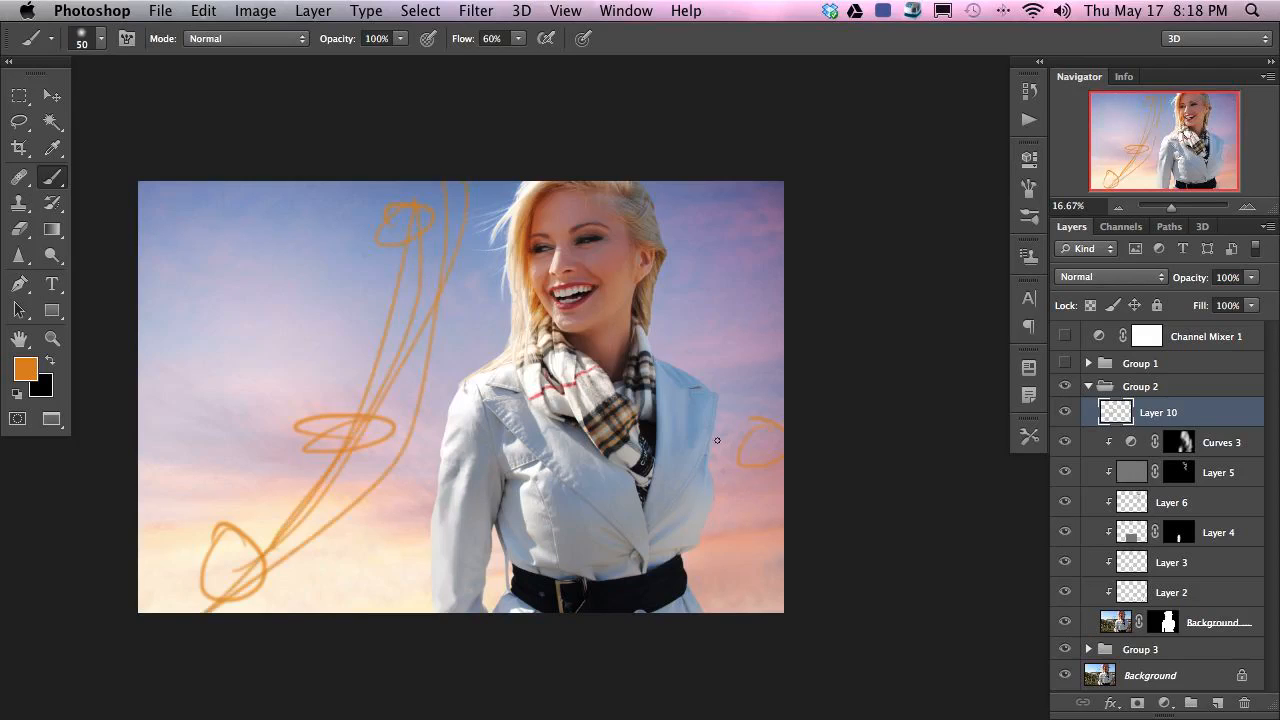
pyautogui.moveTo(695, 390)
pyautogui.mouseDown()
pyautogui.moveTo(727, 434)
pyautogui.moveTo(704, 370)
pyautogui.moveTo(688, 417)
pyautogui.mouseUp()
pyautogui.moveTo(698, 519)
pyautogui.mouseDown()
pyautogui.moveTo(694, 558)
pyautogui.moveTo(751, 593)
pyautogui.mouseUp()
pyautogui.moveTo(732, 536); pyautogui.dragTo(733, 611)
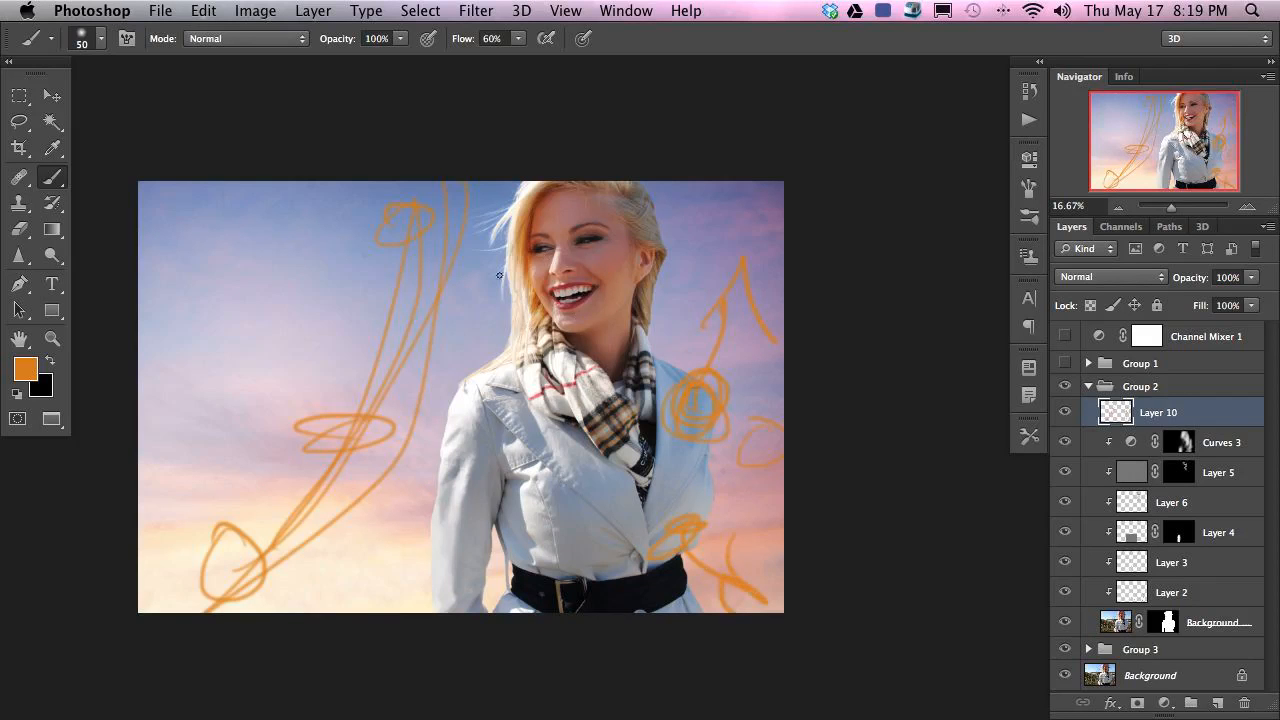
# - Scribble more orange marks over the sky and the woman, then remove the annotation layer
pyautogui.moveTo(208, 518)
pyautogui.mouseDown()
pyautogui.moveTo(200, 565)
pyautogui.moveTo(309, 567)
pyautogui.moveTo(300, 540)
pyautogui.moveTo(250, 525)
pyautogui.mouseUp()
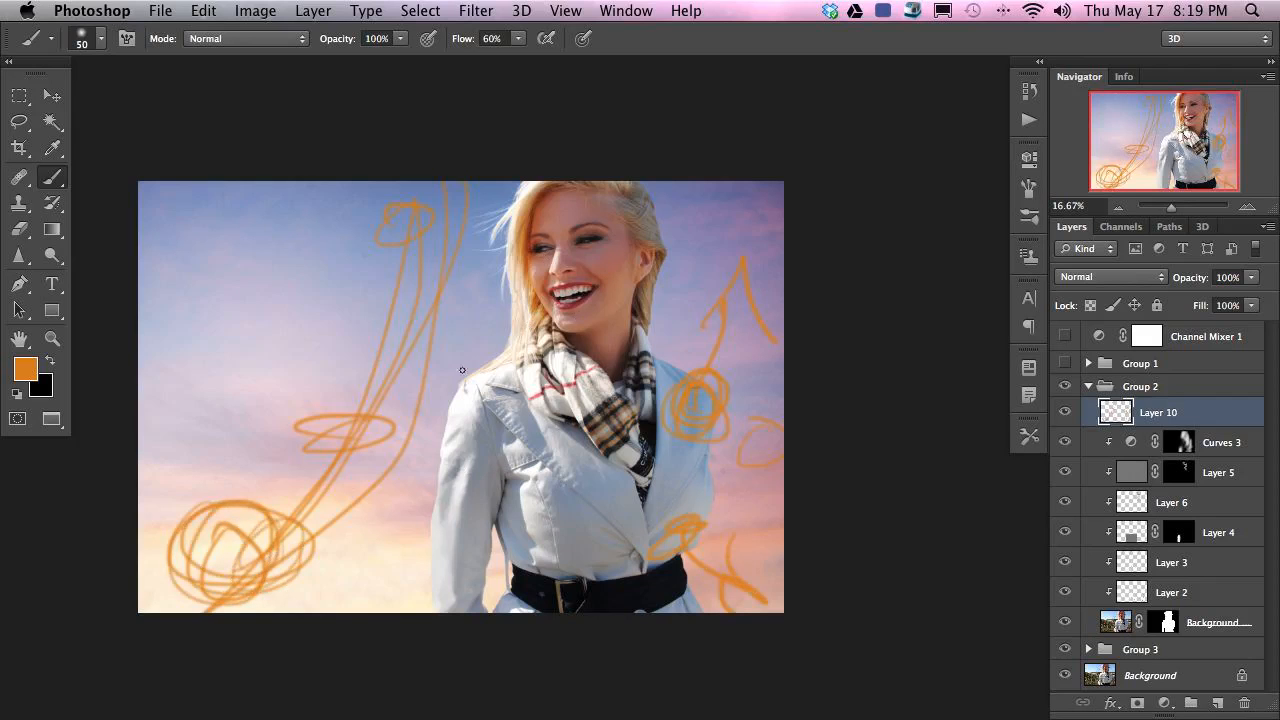
pyautogui.moveTo(345, 429)
pyautogui.mouseDown()
pyautogui.moveTo(339, 390)
pyautogui.moveTo(272, 400)
pyautogui.mouseUp()
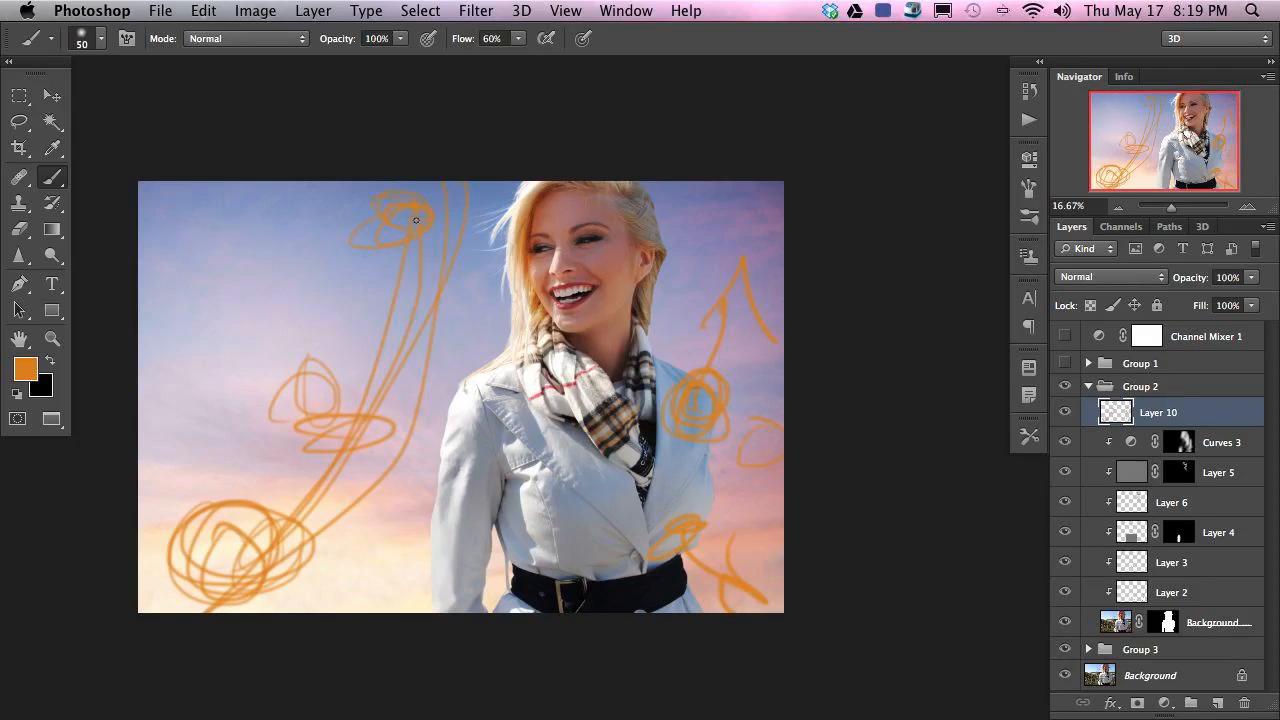
pyautogui.moveTo(406, 447)
pyautogui.mouseDown()
pyautogui.moveTo(530, 515)
pyautogui.moveTo(515, 305)
pyautogui.moveTo(516, 518)
pyautogui.mouseUp()
pyautogui.moveTo(473, 342)
pyautogui.mouseDown()
pyautogui.moveTo(398, 600)
pyautogui.moveTo(374, 580)
pyautogui.moveTo(374, 543)
pyautogui.moveTo(440, 520)
pyautogui.moveTo(510, 345)
pyautogui.mouseUp()
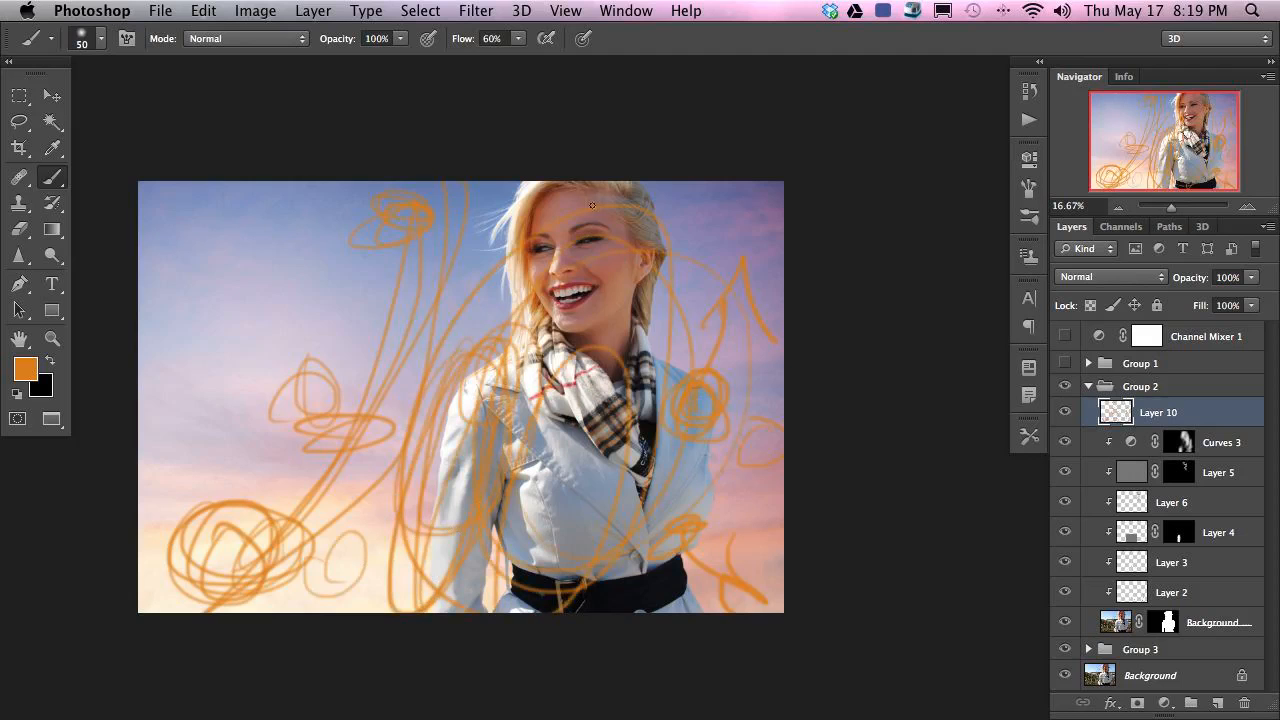
pyautogui.moveTo(351, 270)
pyautogui.mouseDown()
pyautogui.moveTo(155, 312)
pyautogui.moveTo(344, 344)
pyautogui.mouseUp()
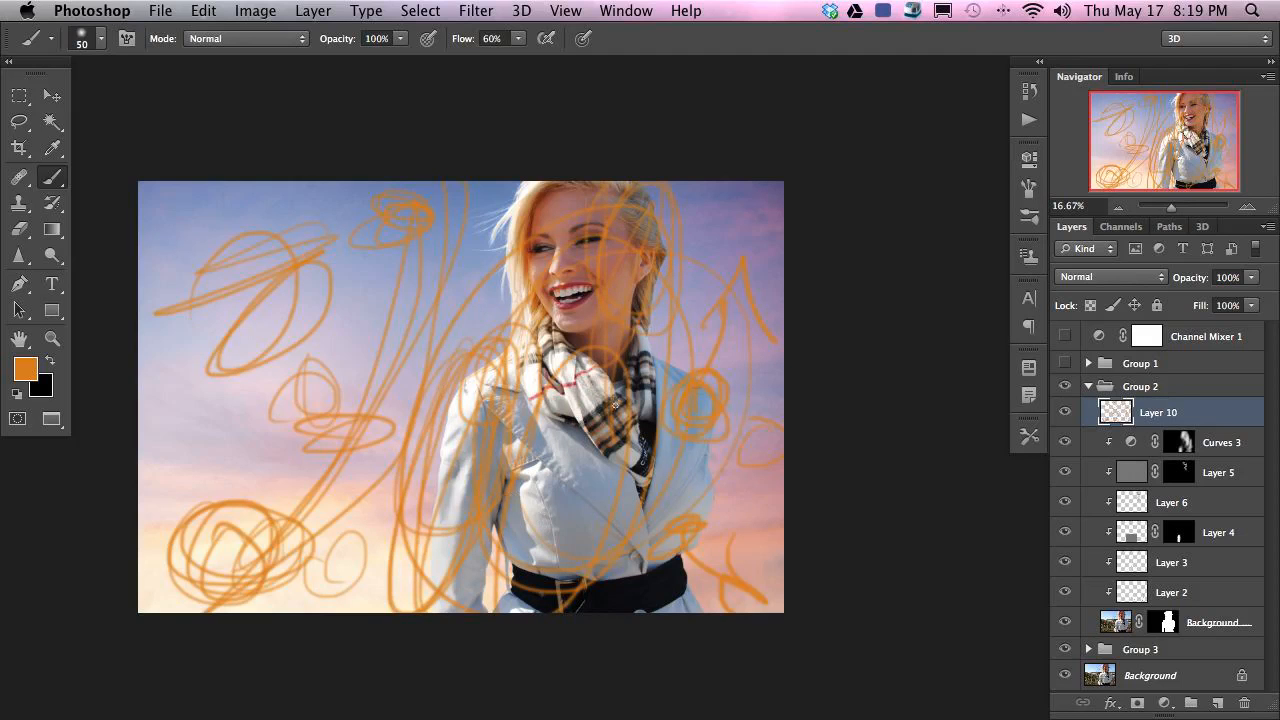
pyautogui.moveTo(299, 347)
pyautogui.mouseDown()
pyautogui.moveTo(440, 445)
pyautogui.moveTo(330, 490)
pyautogui.moveTo(640, 455)
pyautogui.mouseUp()
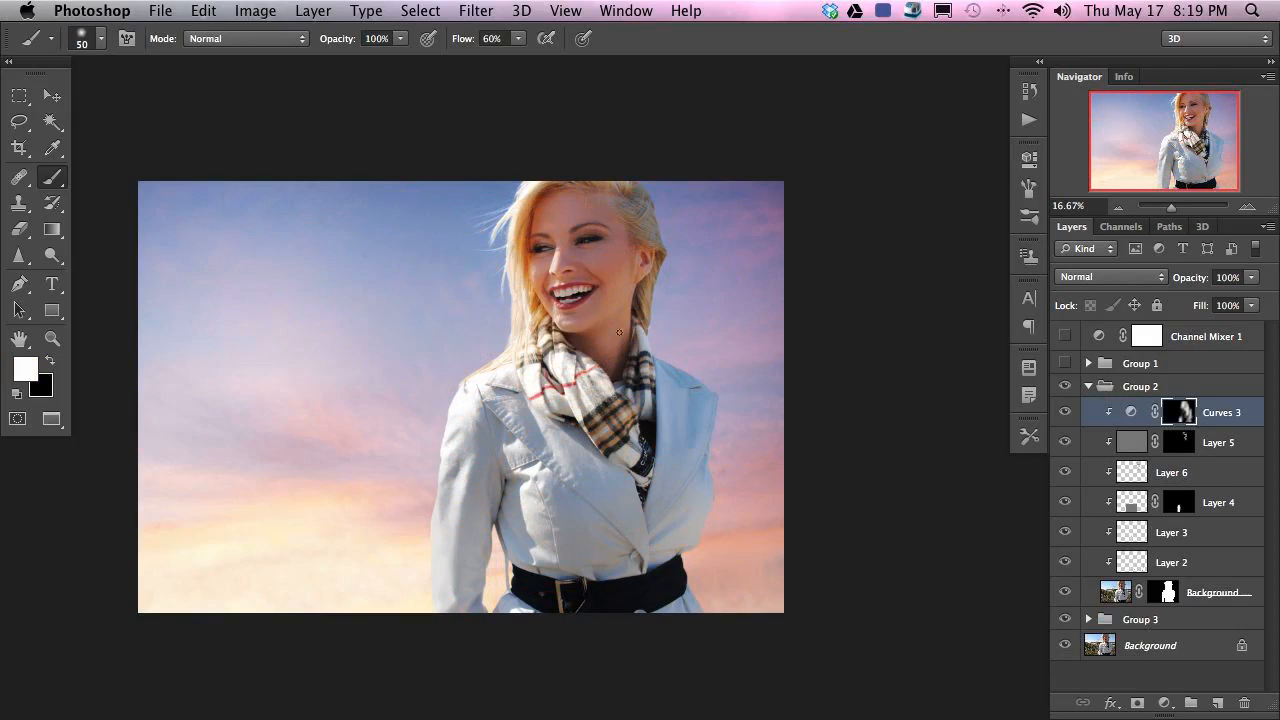
# - Add a new Curves adjustment above Curves 3 and clip it to the woman's layers
pyautogui.click(1064, 414)
pyautogui.click(1064, 418)
pyautogui.click(1165, 706)
pyautogui.click(1178, 480)
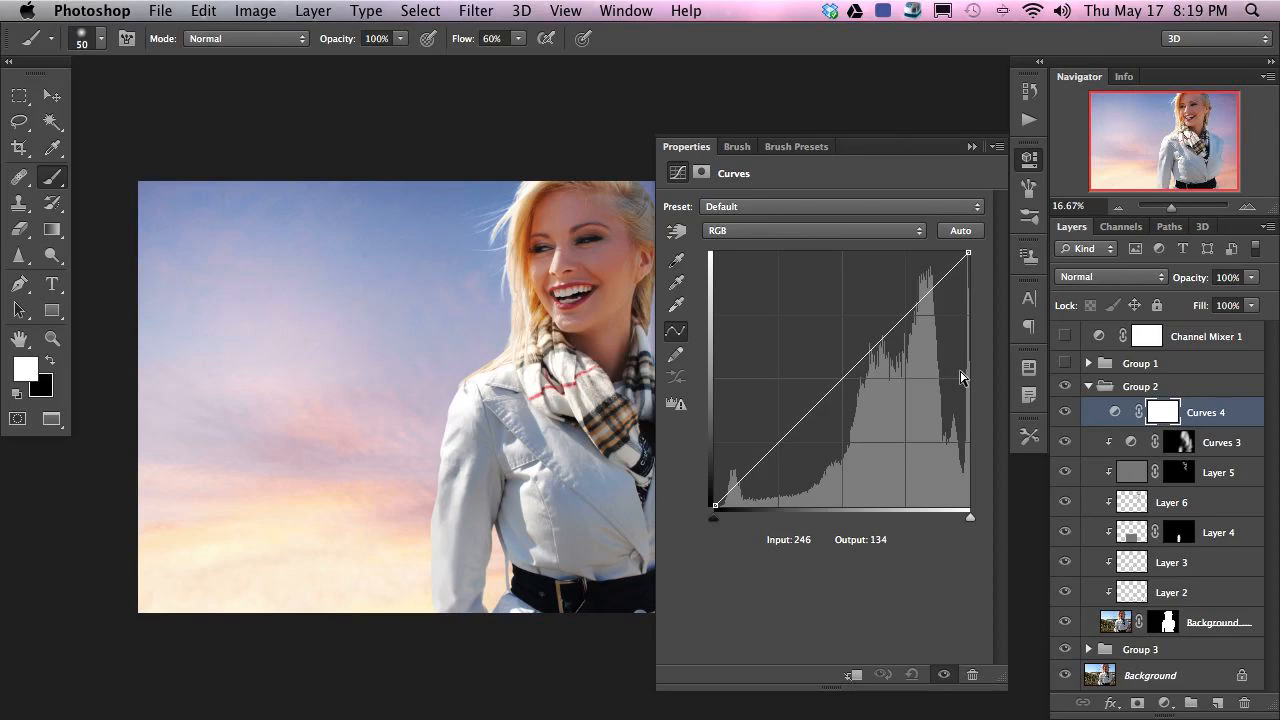
pyautogui.press('super+alt+g')
pyautogui.hscroll(5, 507, 342)
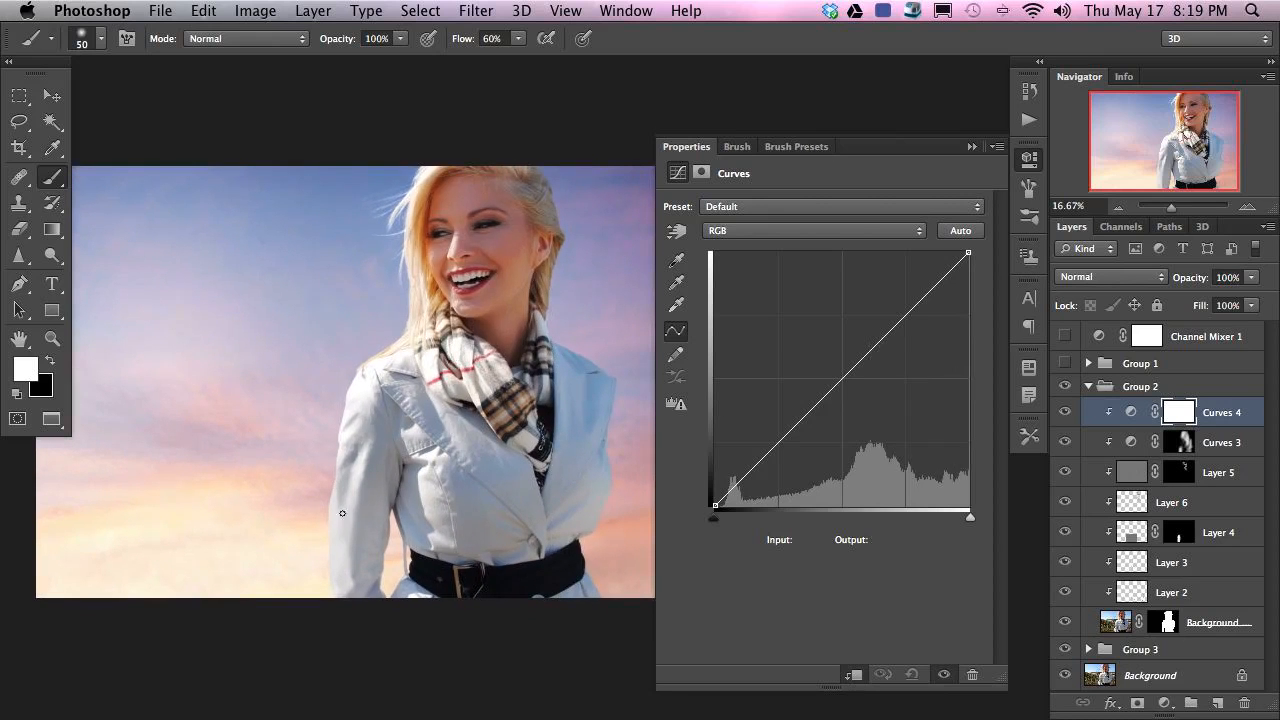
# - Try lowering the blue channel's white point to output 114 and adjusting the green channel's white point
pyautogui.click(764, 231)
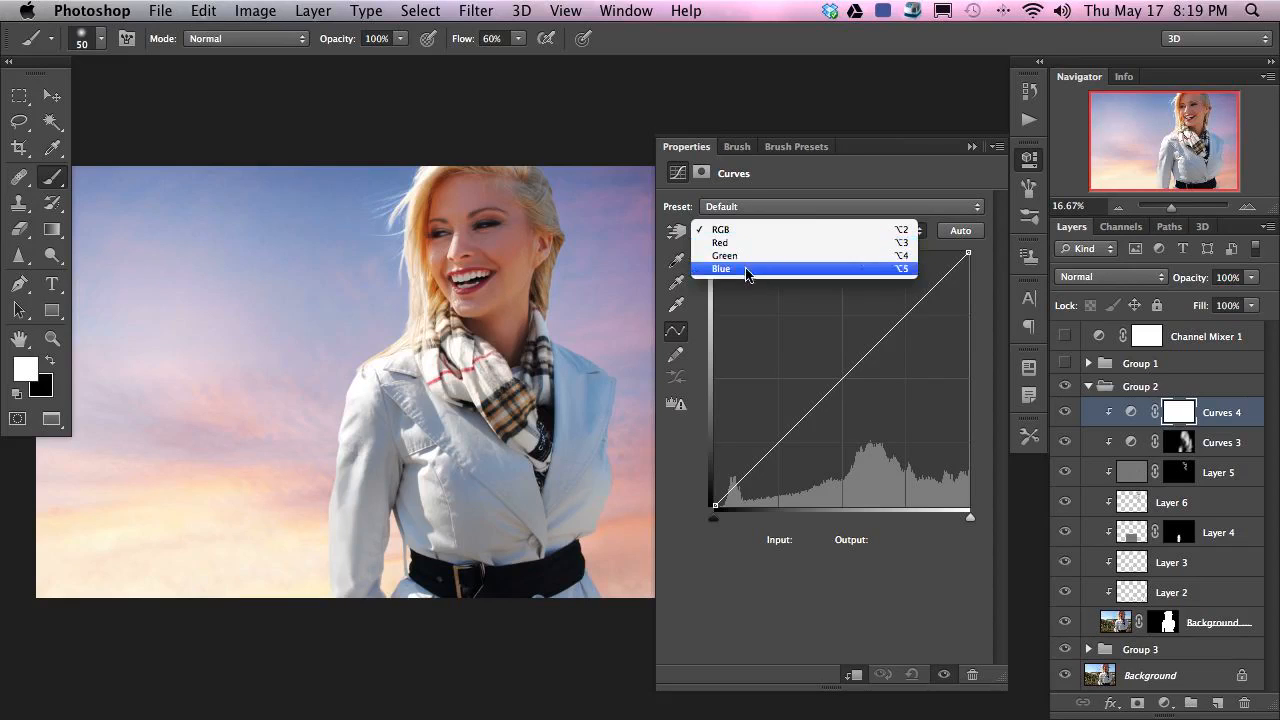
pyautogui.click(748, 268)
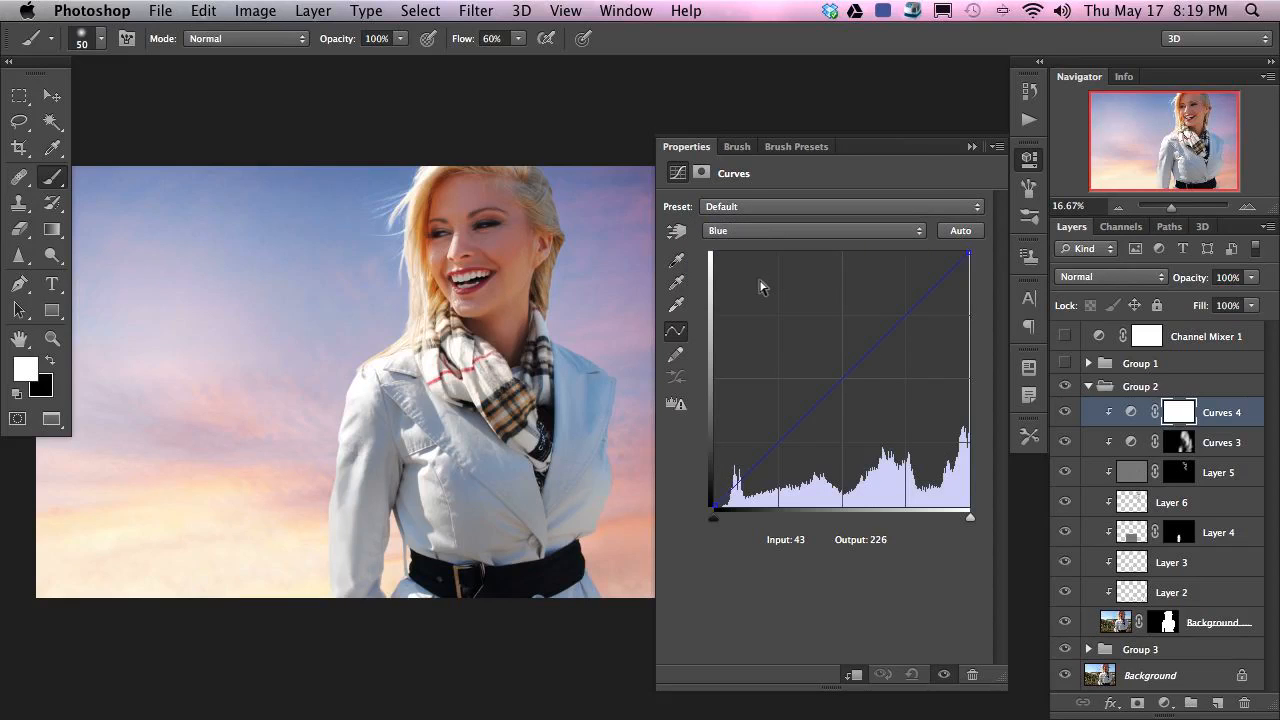
pyautogui.moveTo(969, 254); pyautogui.dragTo(1068, 395)
pyautogui.click(866, 231)
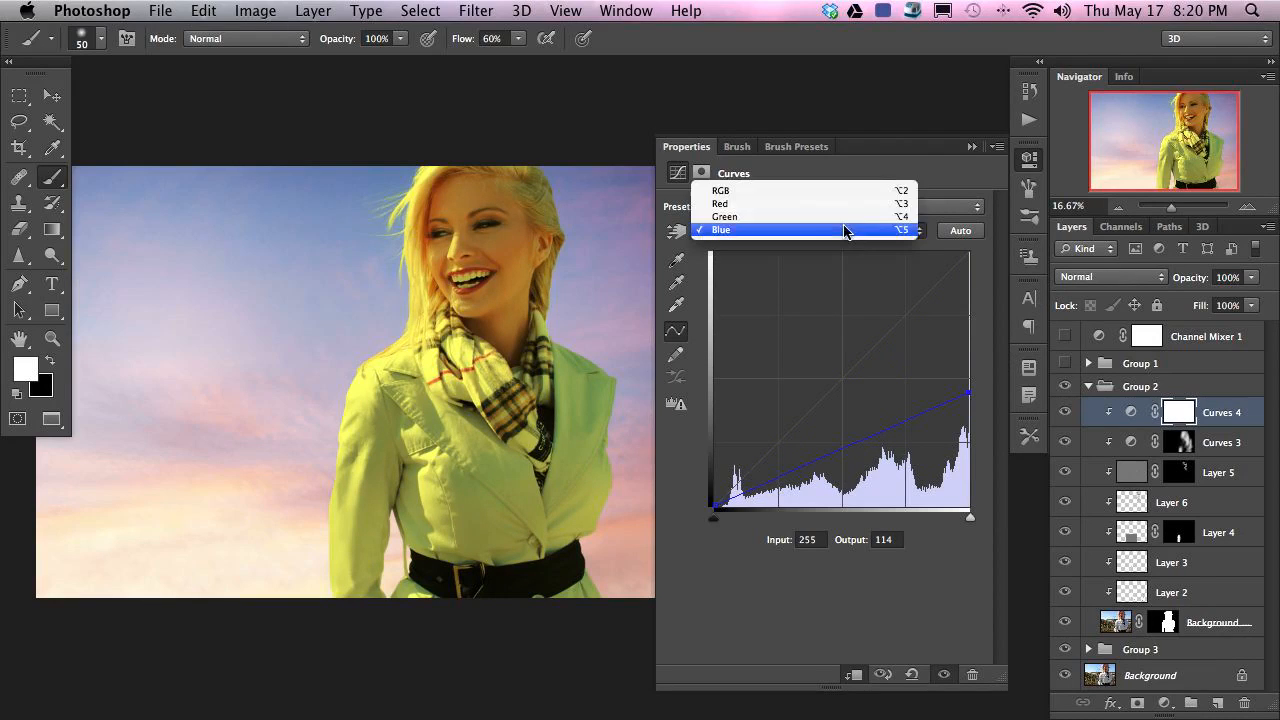
pyautogui.click(724, 216)
pyautogui.moveTo(968, 253)
pyautogui.mouseDown()
pyautogui.moveTo(1028, 388)
pyautogui.moveTo(1044, 354)
pyautogui.moveTo(1050, 398)
pyautogui.moveTo(1050, 352)
pyautogui.moveTo(990, 240)
pyautogui.moveTo(999, 372)
pyautogui.moveTo(968, 254)
pyautogui.moveTo(987, 342)
pyautogui.moveTo(990, 253)
pyautogui.mouseUp()
pyautogui.click(860, 233)
pyautogui.click(863, 222)
pyautogui.click(837, 231)
pyautogui.click(837, 244)
# - Lower the white point of the blue channel to output 230 and of the green channel to 243 in Curves 4
pyautogui.click(905, 231)
pyautogui.click(908, 247)
pyautogui.moveTo(969, 390); pyautogui.dragTo(1021, 272)
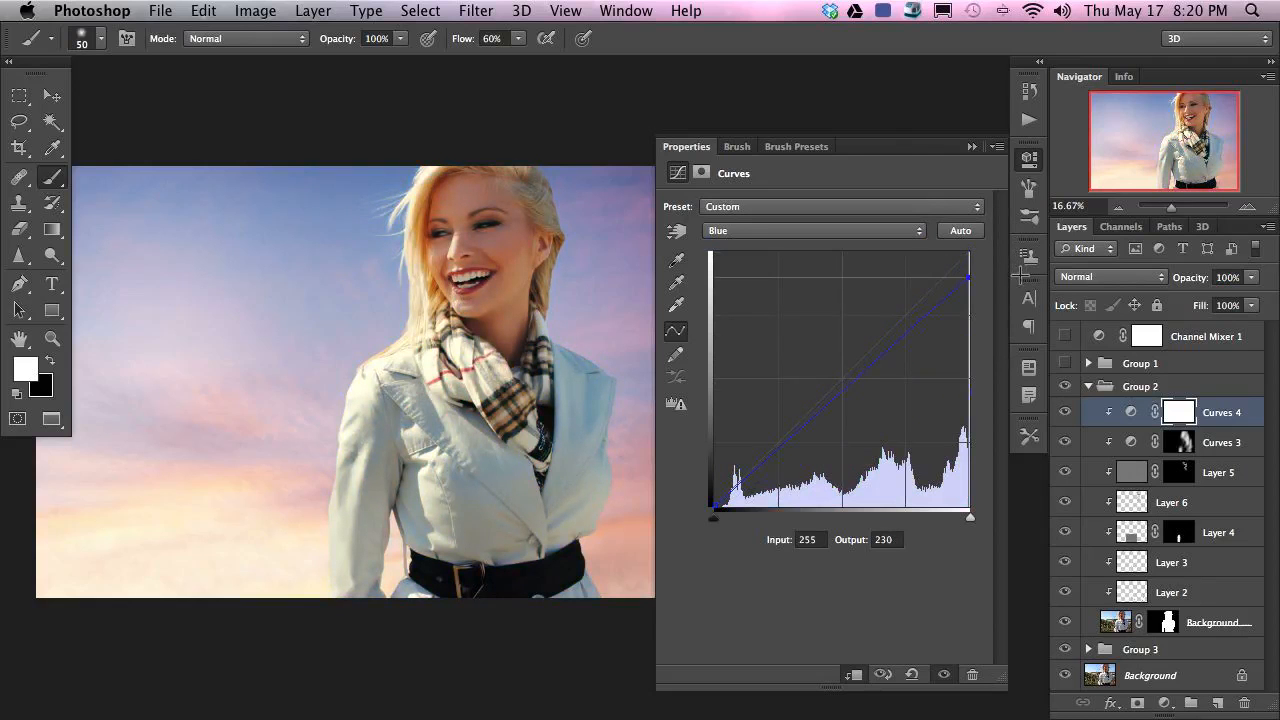
pyautogui.click(890, 231)
pyautogui.click(900, 215)
pyautogui.moveTo(970, 259); pyautogui.dragTo(998, 274)
# - Fine-tune the blue channel's white point in Curves 4 and return to the green channel
pyautogui.click(894, 232)
pyautogui.click(894, 244)
pyautogui.moveTo(974, 273); pyautogui.dragTo(972, 267)
pyautogui.click(886, 235)
pyautogui.click(888, 217)
# - Compare the woman's color with and without the Curves 4 warming
pyautogui.click(1063, 411)
pyautogui.click(1063, 411)
pyautogui.click(1063, 411)
pyautogui.click(1063, 411)
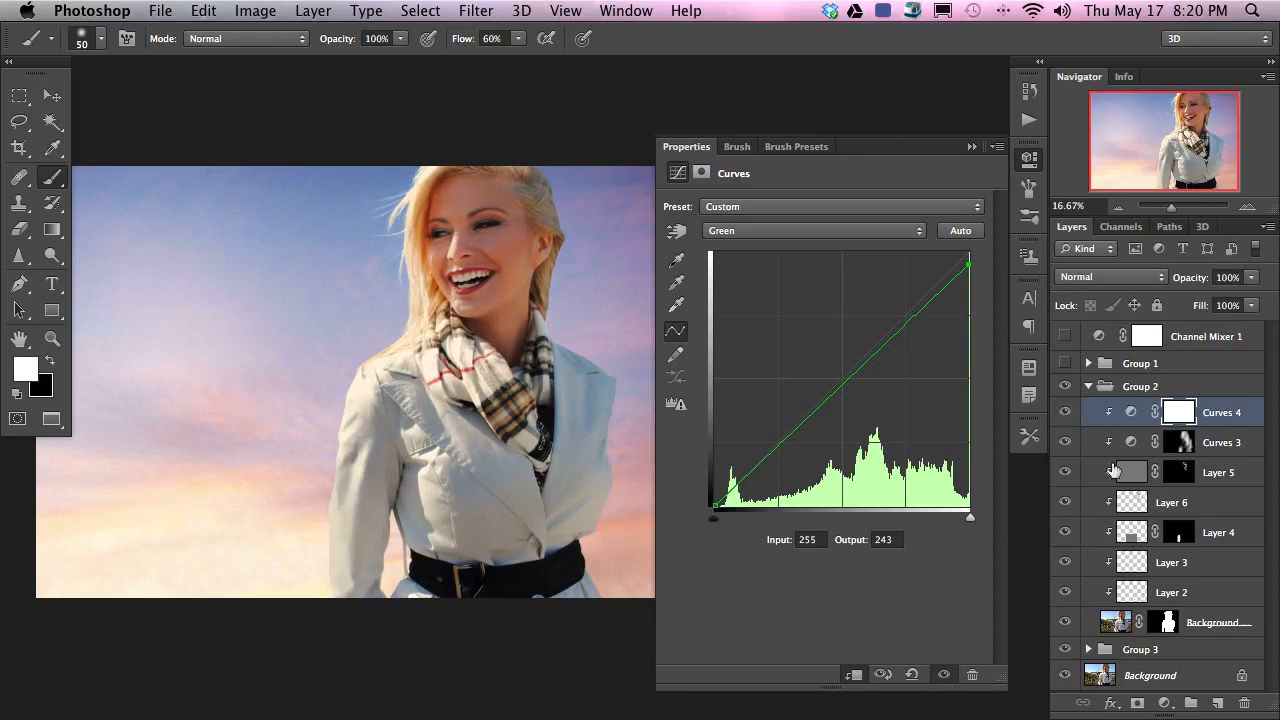
pyautogui.click(1065, 413)
pyautogui.click(1065, 413)
pyautogui.click(1065, 413)
pyautogui.click(1065, 413)
pyautogui.click(1065, 413)
pyautogui.click(1065, 413)
# - Lower the green channel's white point to output 240 and compare the woman with Curves 4 on and off
pyautogui.moveTo(970, 265)
pyautogui.mouseDown()
pyautogui.moveTo(982, 265)
pyautogui.moveTo(972, 271)
pyautogui.mouseUp()
pyautogui.click(1066, 411)
pyautogui.click(1066, 411)
pyautogui.click(1066, 411)
pyautogui.click(1066, 411)
pyautogui.click(1066, 411)
pyautogui.click(1066, 411)
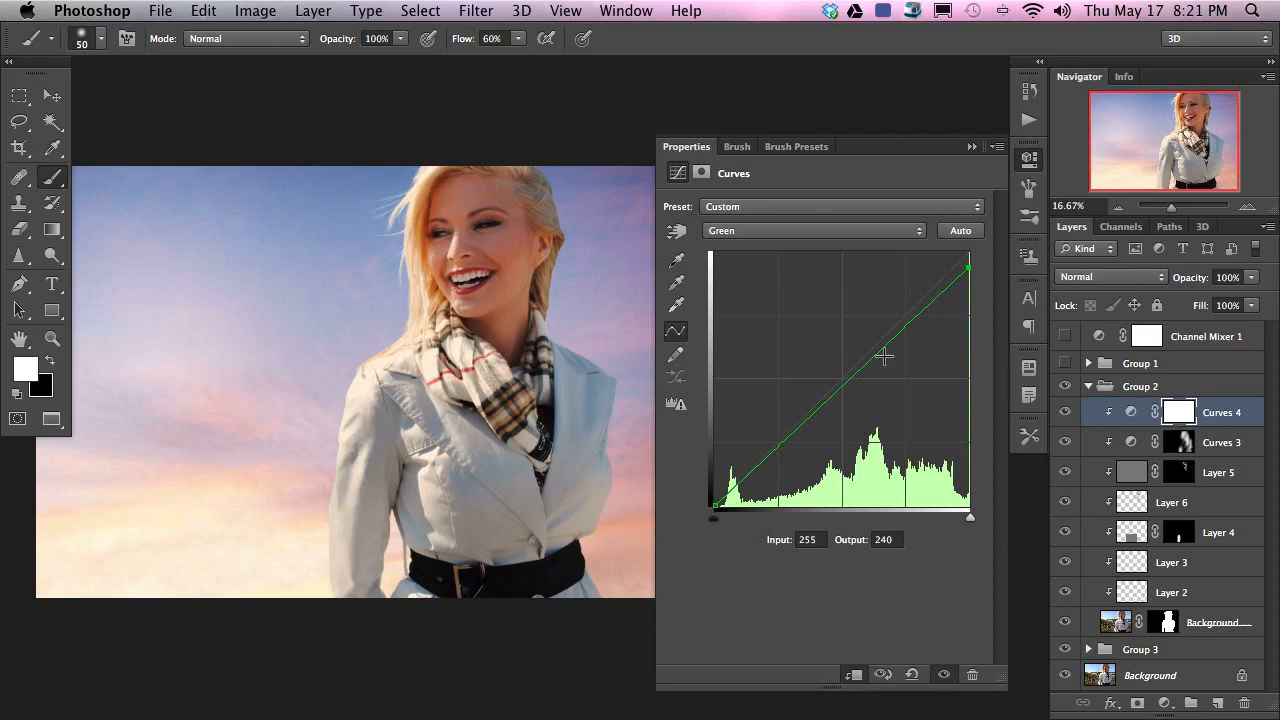
pyautogui.click(1066, 411)
pyautogui.click(1066, 411)
pyautogui.click(1071, 416)
pyautogui.click(1068, 418)
pyautogui.click(1065, 420)
pyautogui.click(1065, 421)
pyautogui.click(1065, 421)
pyautogui.click(1066, 421)
pyautogui.click(1066, 422)
pyautogui.click(1067, 422)
# - Try the blue channel's black point and the red channel's white point in Curves 4, then return to RGB
pyautogui.click(845, 231)
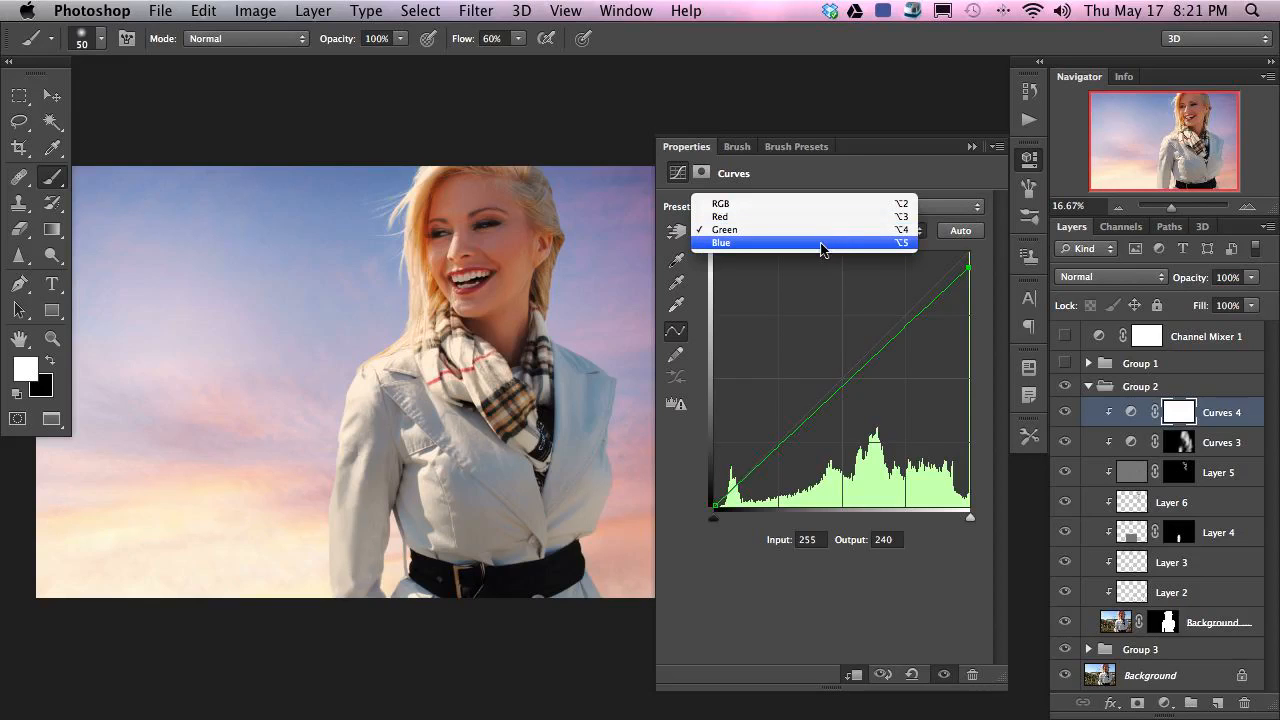
pyautogui.click(825, 243)
pyautogui.moveTo(714, 503); pyautogui.dragTo(632, 578)
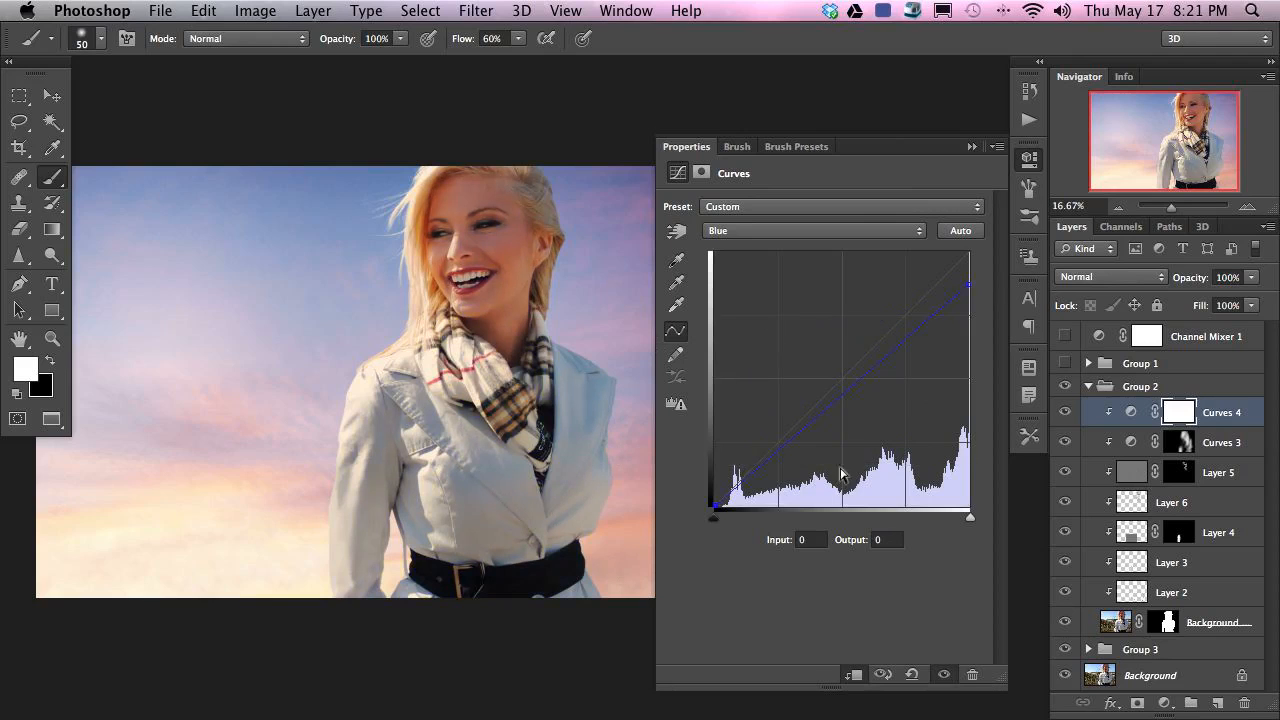
pyautogui.click(770, 231)
pyautogui.click(765, 197)
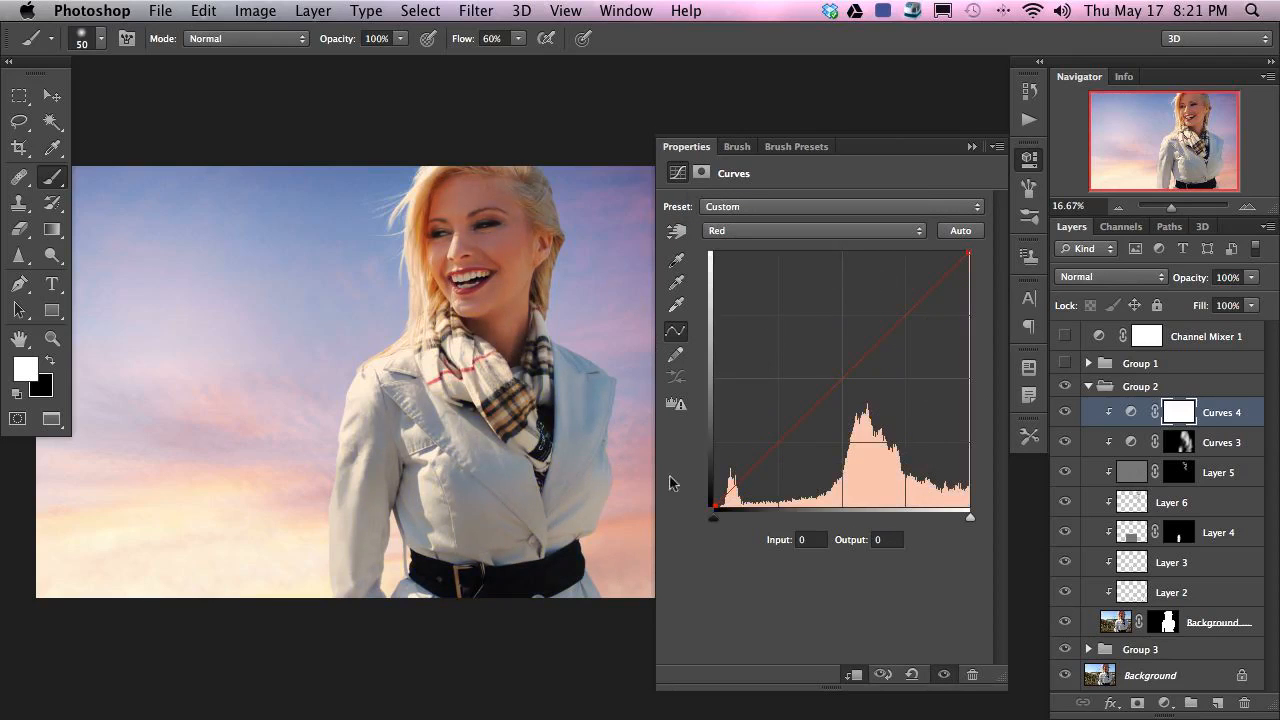
pyautogui.click(970, 251)
pyautogui.moveTo(972, 251); pyautogui.dragTo(871, 231)
pyautogui.click(871, 231)
pyautogui.click(850, 214)
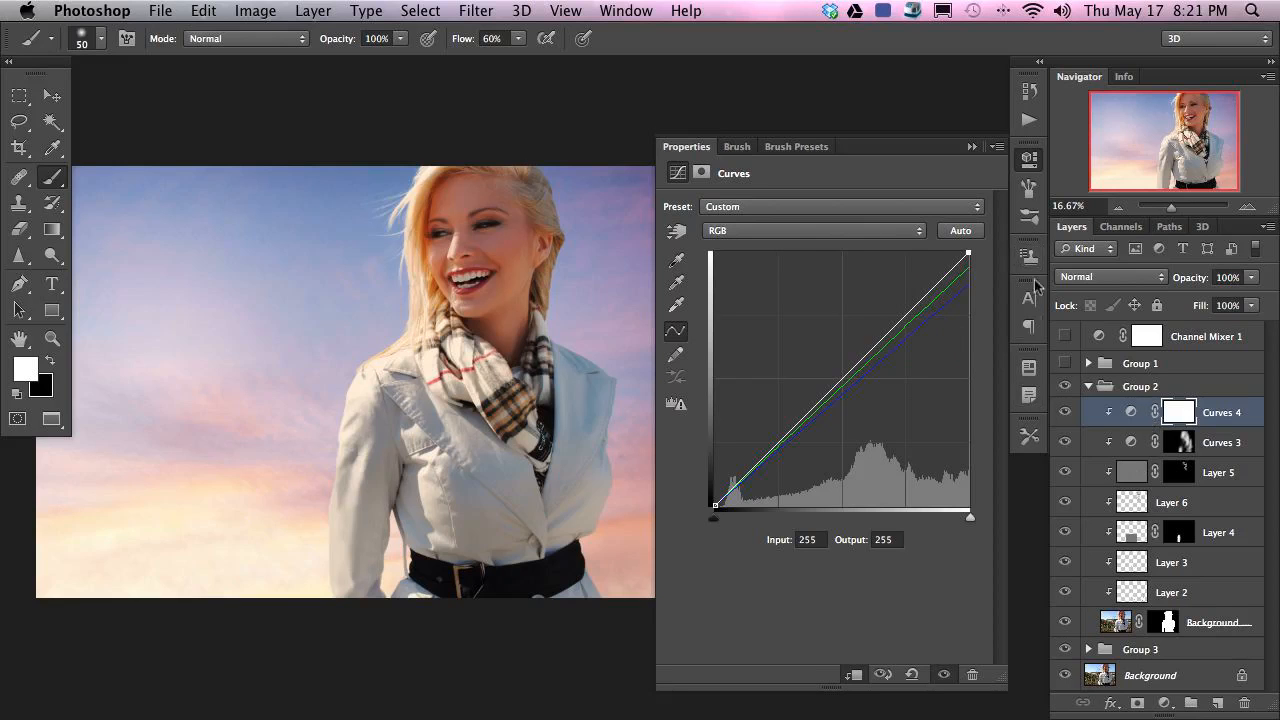
# - Add an unclipped Curves adjustment above Curves 4 and move its RGB white point to input 202, output 255
pyautogui.click(1164, 703)
pyautogui.click(1205, 474)
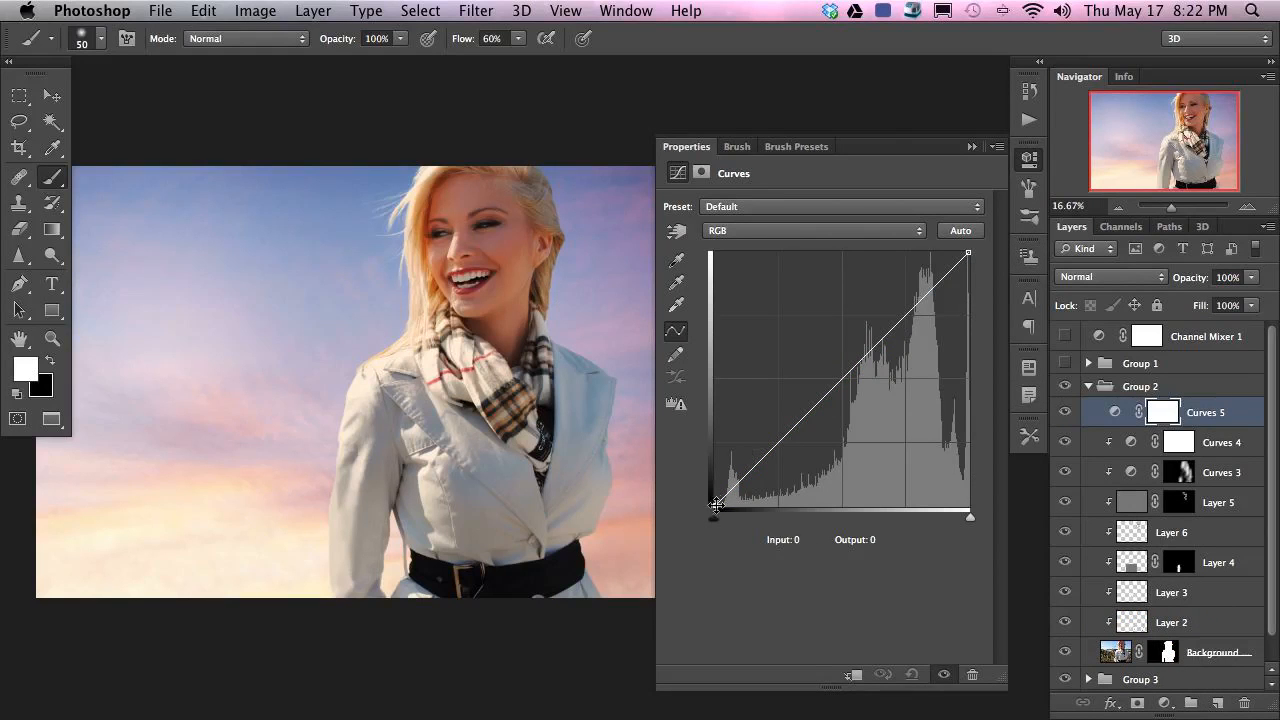
pyautogui.moveTo(975, 252)
pyautogui.mouseDown()
pyautogui.moveTo(980, 264)
pyautogui.moveTo(988, 230)
pyautogui.moveTo(1020, 467)
pyautogui.moveTo(965, 260)
pyautogui.mouseUp()
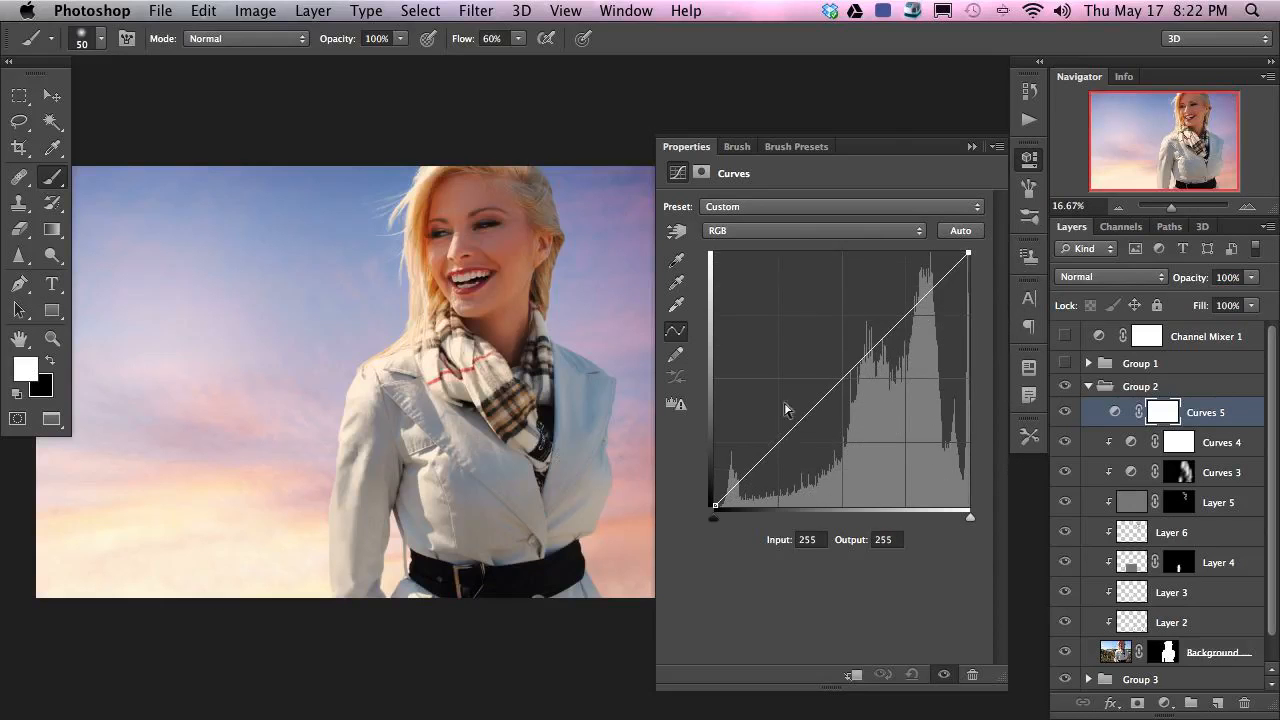
pyautogui.click(714, 505)
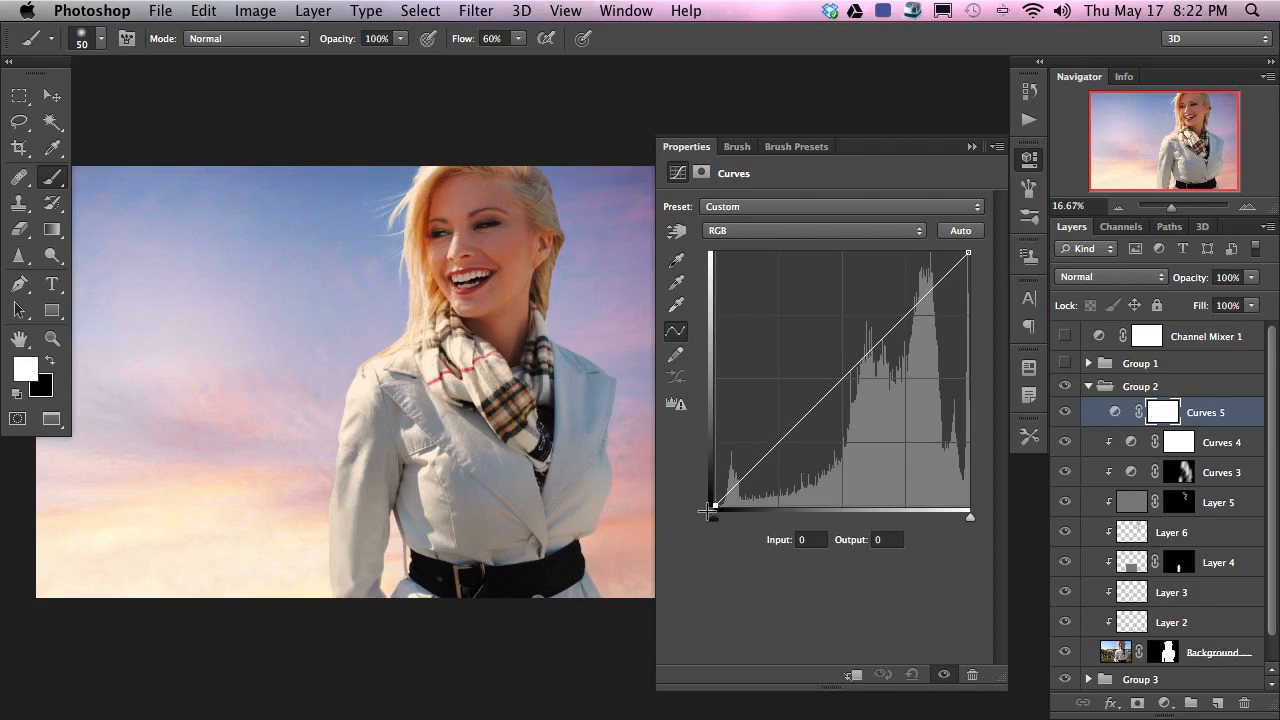
pyautogui.moveTo(707, 511)
pyautogui.mouseDown()
pyautogui.moveTo(690, 362)
pyautogui.moveTo(708, 231)
pyautogui.moveTo(684, 312)
pyautogui.moveTo(714, 505)
pyautogui.mouseUp()
pyautogui.moveTo(968, 251); pyautogui.dragTo(955, 207)
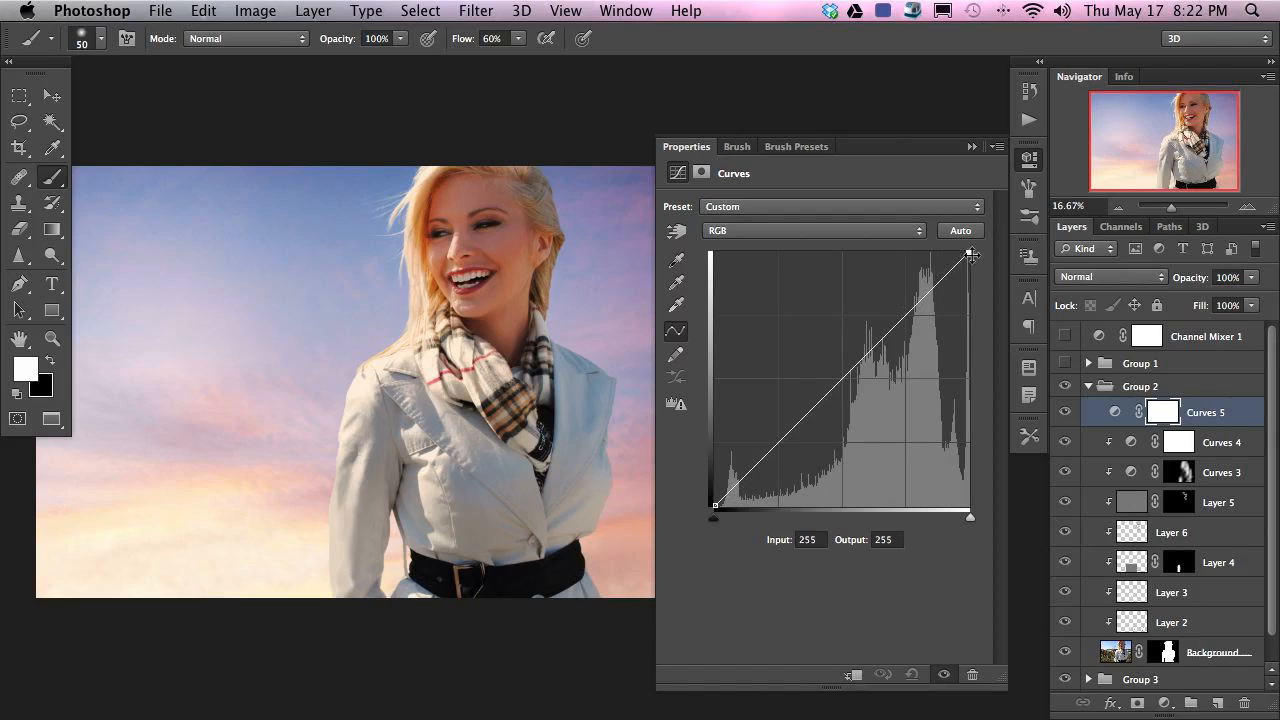
pyautogui.moveTo(971, 252); pyautogui.dragTo(916, 253)
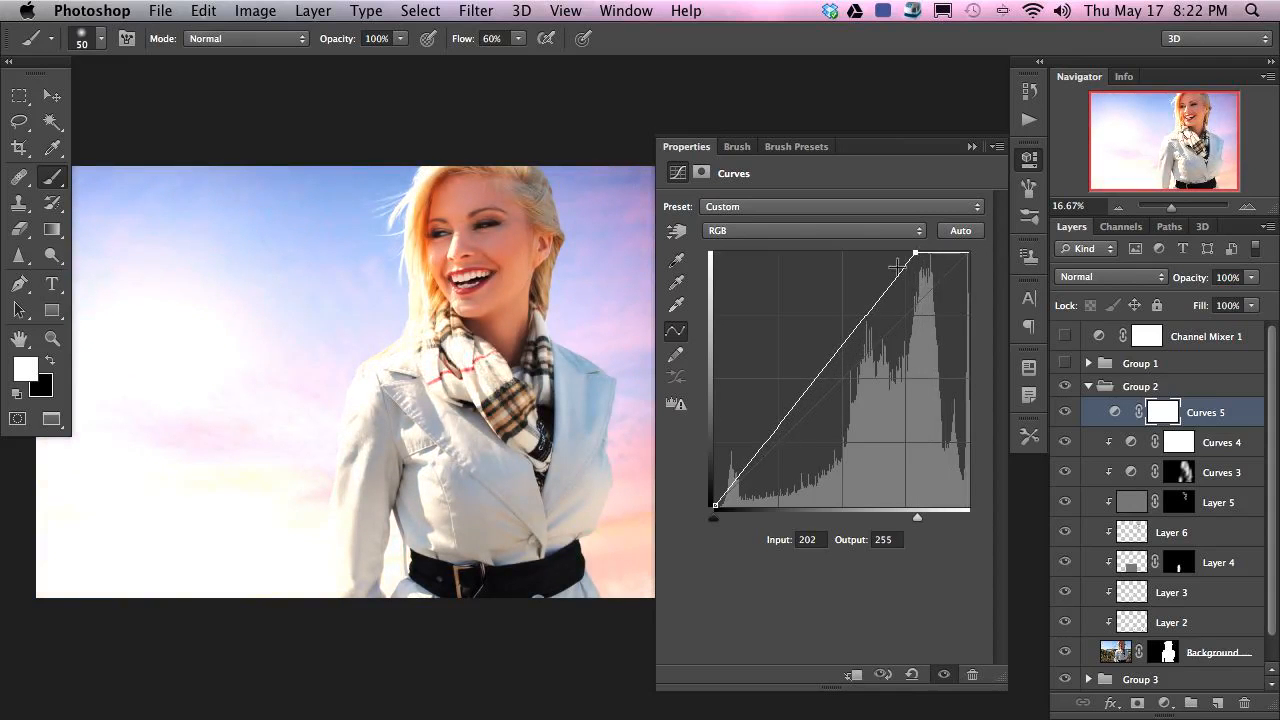
# - Return the Curves 5 RGB white point to 255 and try moving the red channel's white and black points
pyautogui.moveTo(916, 253); pyautogui.dragTo(968, 253)
pyautogui.moveTo(721, 503)
pyautogui.mouseDown()
pyautogui.moveTo(876, 516)
pyautogui.moveTo(713, 515)
pyautogui.moveTo(737, 517)
pyautogui.moveTo(671, 488)
pyautogui.moveTo(705, 400)
pyautogui.moveTo(714, 516)
pyautogui.moveTo(803, 530)
pyautogui.moveTo(850, 515)
pyautogui.moveTo(706, 520)
pyautogui.mouseUp()
pyautogui.click(757, 234)
pyautogui.click(724, 243)
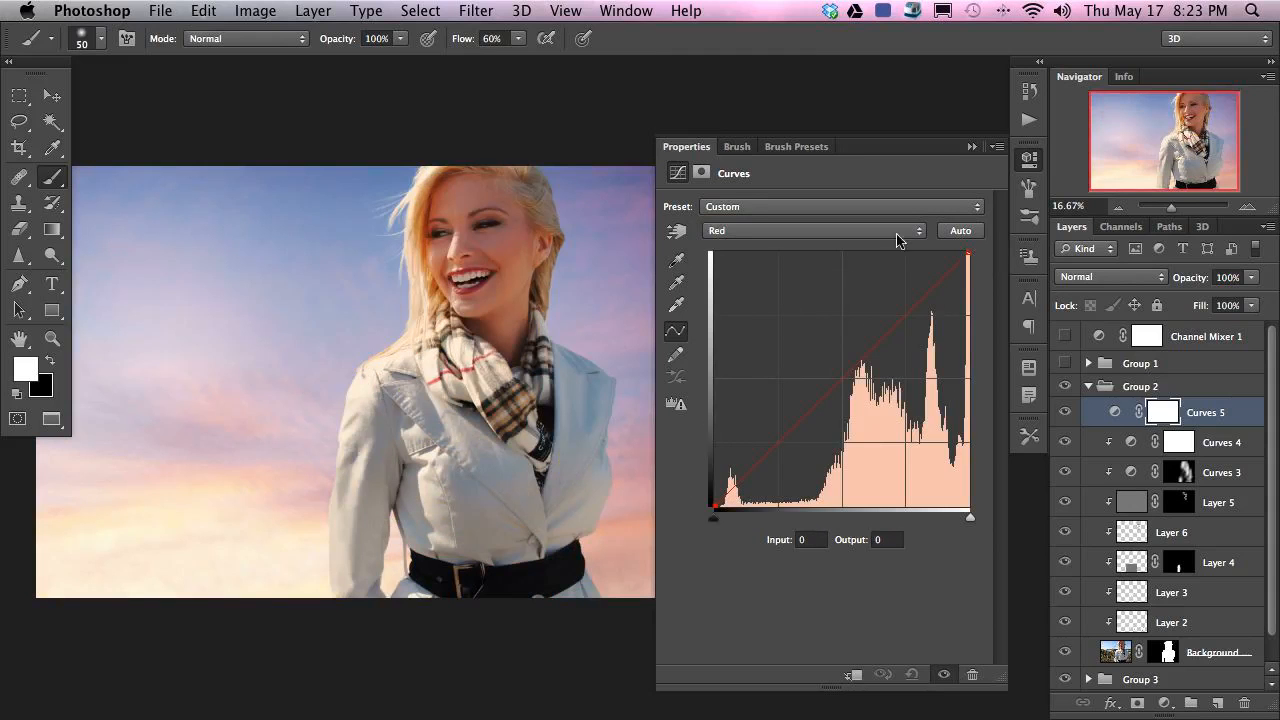
pyautogui.moveTo(966, 251); pyautogui.dragTo(1000, 231)
pyautogui.moveTo(714, 500)
pyautogui.mouseDown()
pyautogui.moveTo(714, 317)
pyautogui.moveTo(714, 505)
pyautogui.mouseUp()
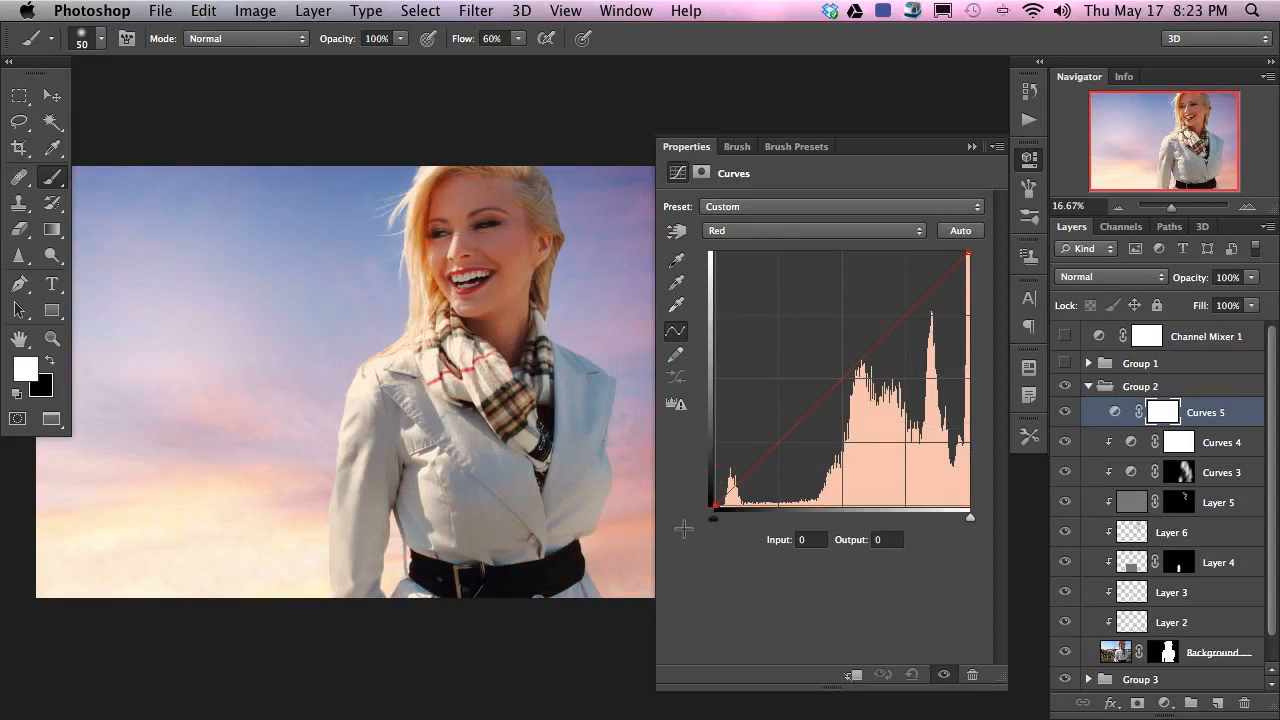
pyautogui.moveTo(968, 254); pyautogui.dragTo(1000, 243)
pyautogui.moveTo(716, 504); pyautogui.dragTo(675, 514)
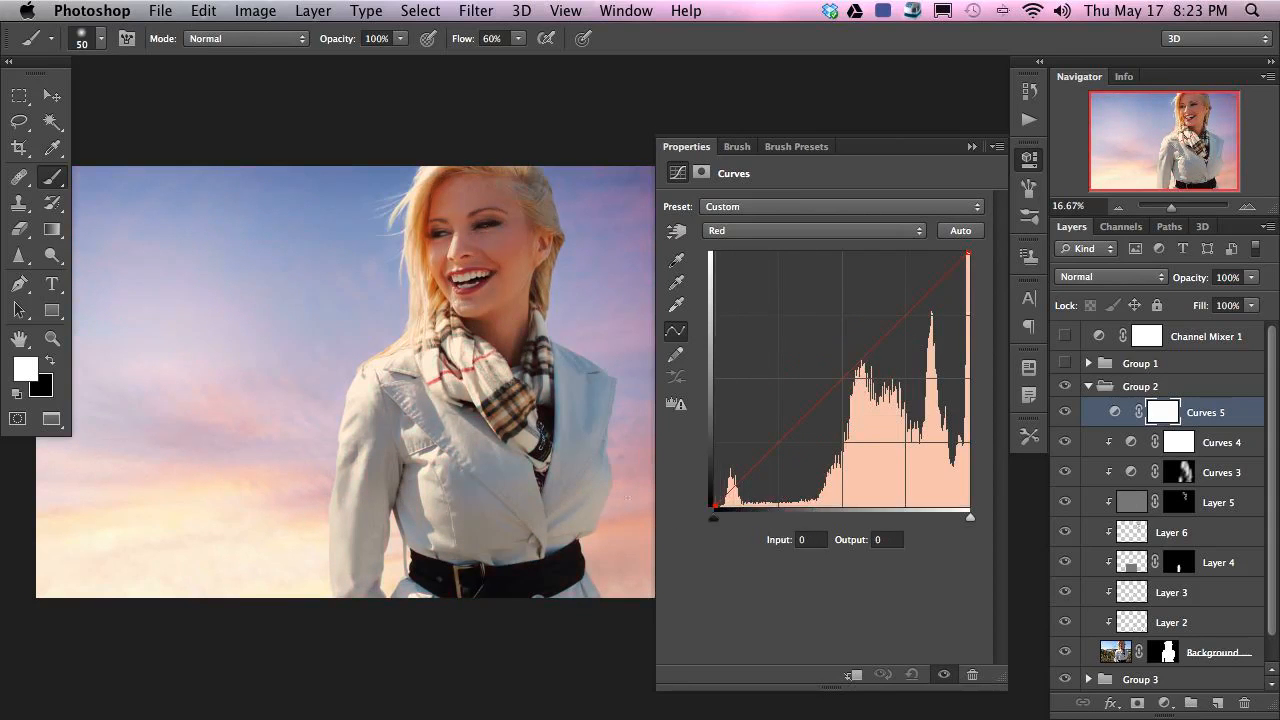
# - Try the green channel's white and black points in Curves 5, then delete the Curves 5 layer
pyautogui.click(752, 232)
pyautogui.click(754, 246)
pyautogui.moveTo(968, 256)
pyautogui.mouseDown()
pyautogui.moveTo(966, 296)
pyautogui.moveTo(978, 297)
pyautogui.moveTo(975, 232)
pyautogui.mouseUp()
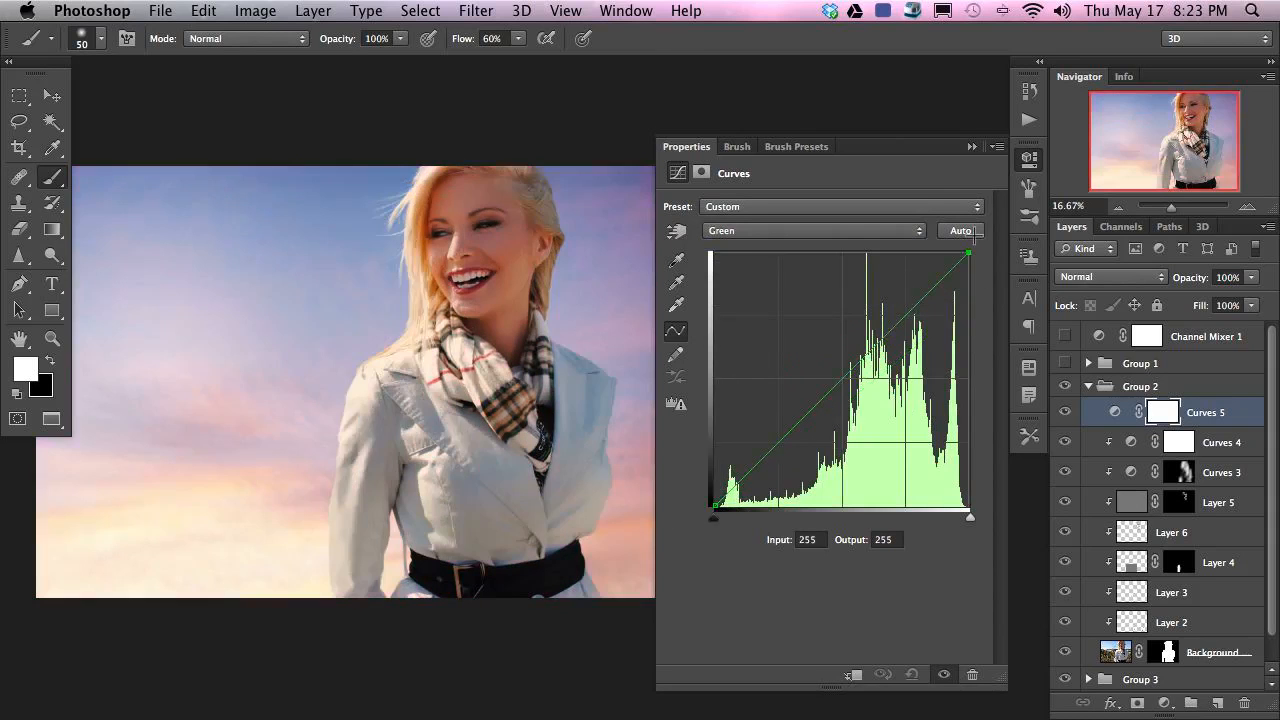
pyautogui.moveTo(712, 511); pyautogui.dragTo(684, 508)
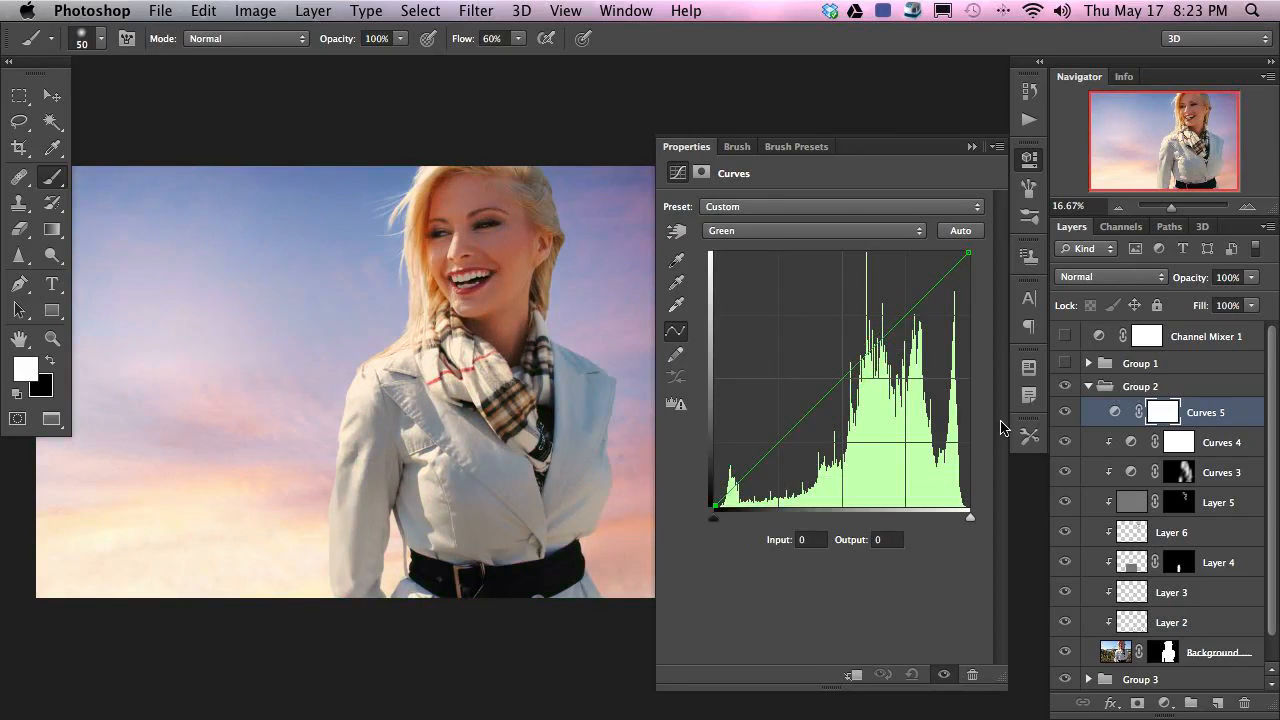
pyautogui.moveTo(1245, 412); pyautogui.dragTo(1244, 703)
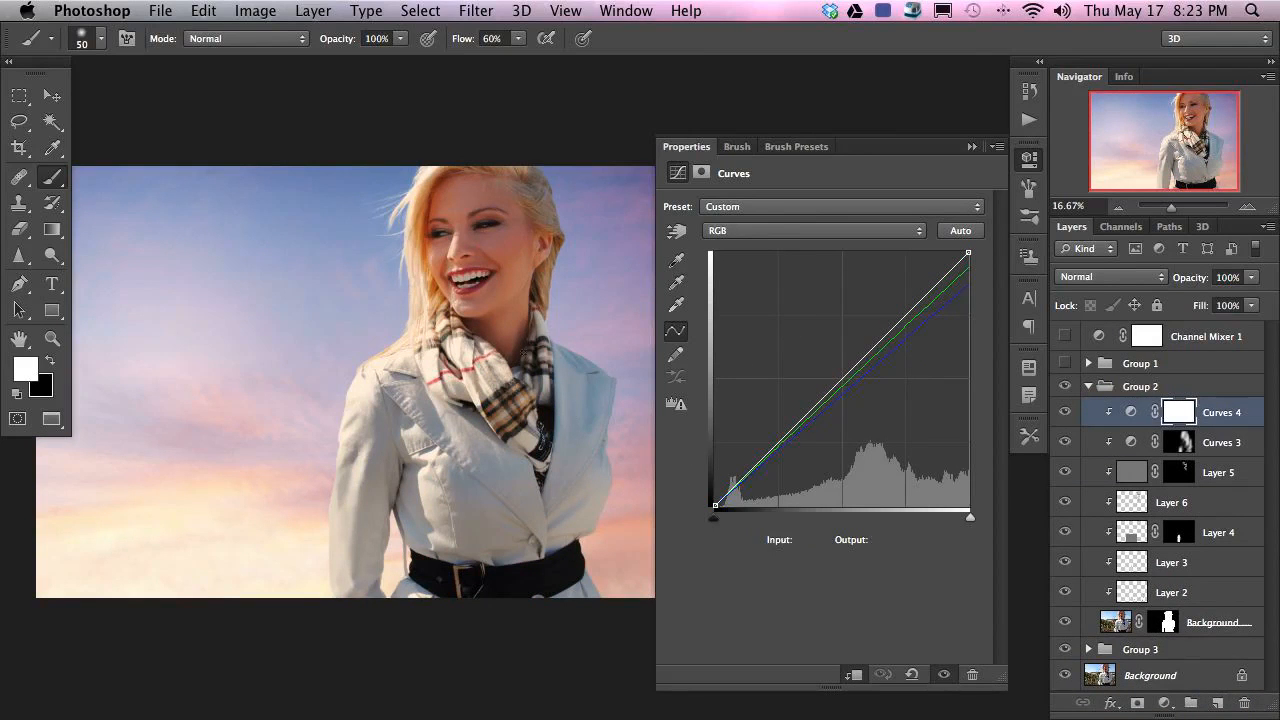
# - Raise the output of the blue channel's black point in the Curves 4 adjustment
pyautogui.click(755, 236)
pyautogui.click(762, 271)
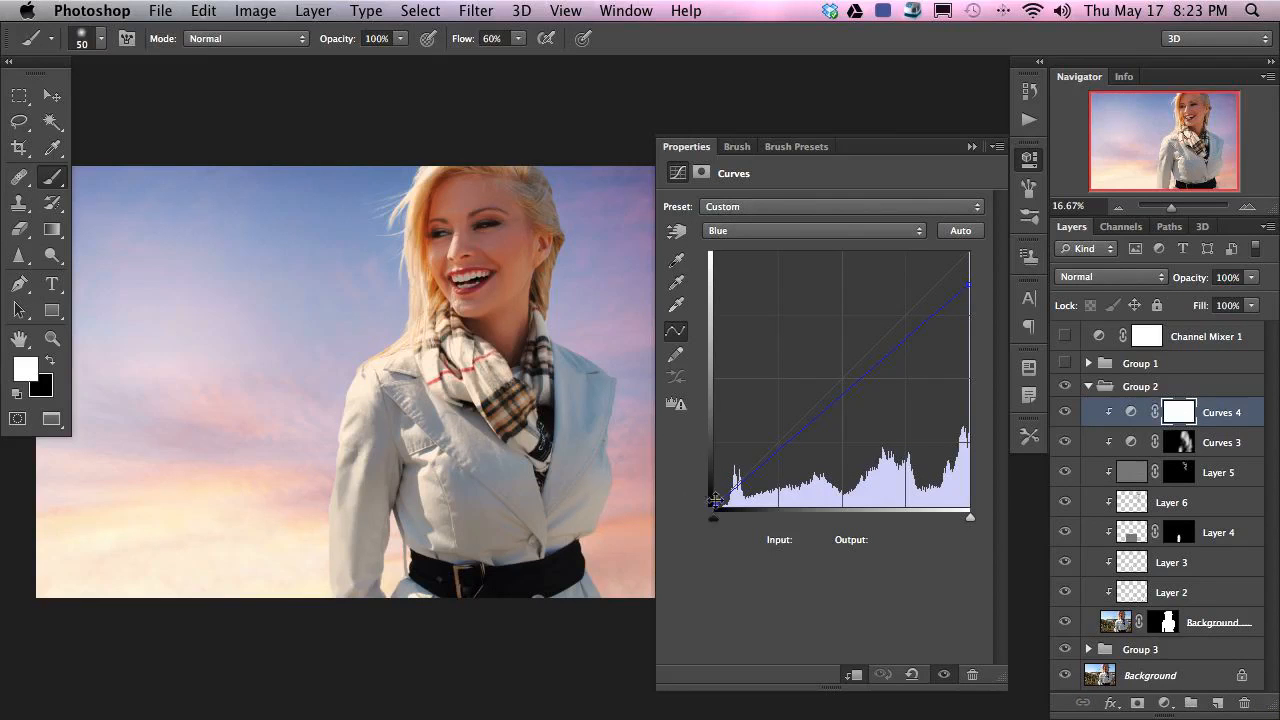
pyautogui.moveTo(712, 507)
pyautogui.mouseDown()
pyautogui.moveTo(705, 489)
pyautogui.moveTo(692, 495)
pyautogui.mouseUp()
pyautogui.moveTo(691, 520); pyautogui.dragTo(691, 484)
# - Try the green channel's black point in Curves 4, then raise the red channel's black point to output 23
pyautogui.click(731, 230)
pyautogui.click(737, 210)
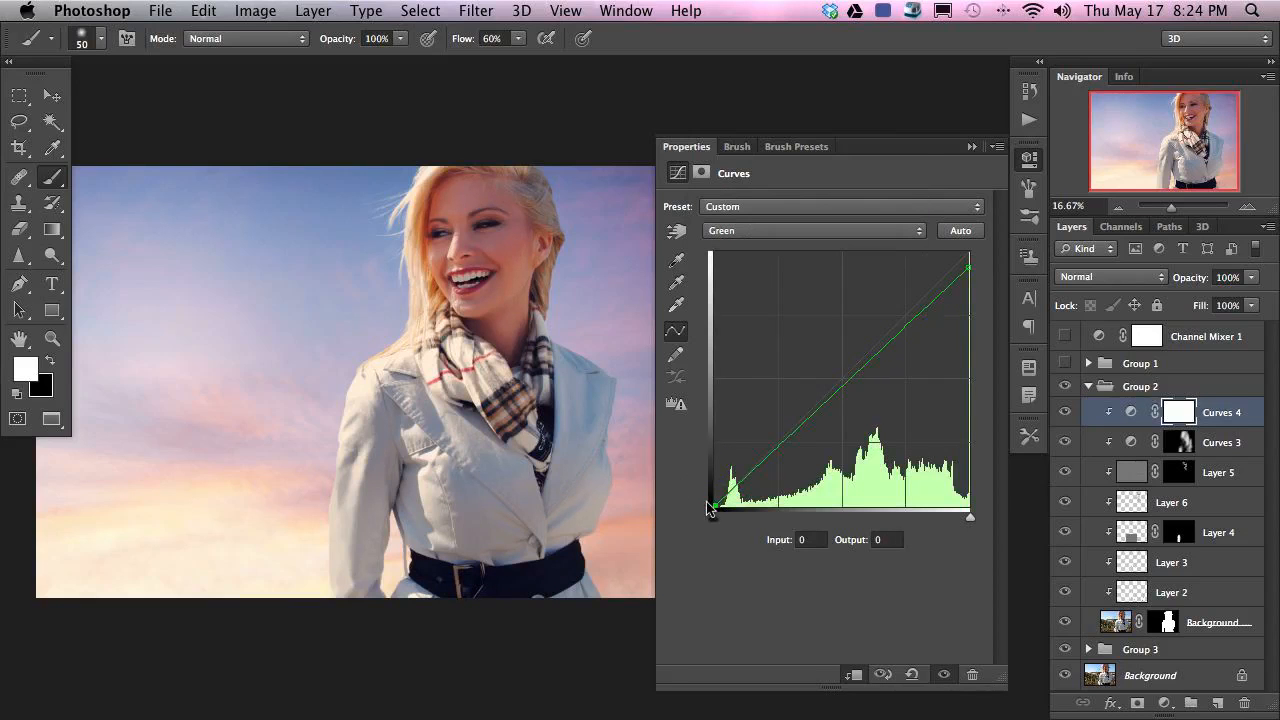
pyautogui.moveTo(716, 503); pyautogui.dragTo(682, 505)
pyautogui.click(725, 231)
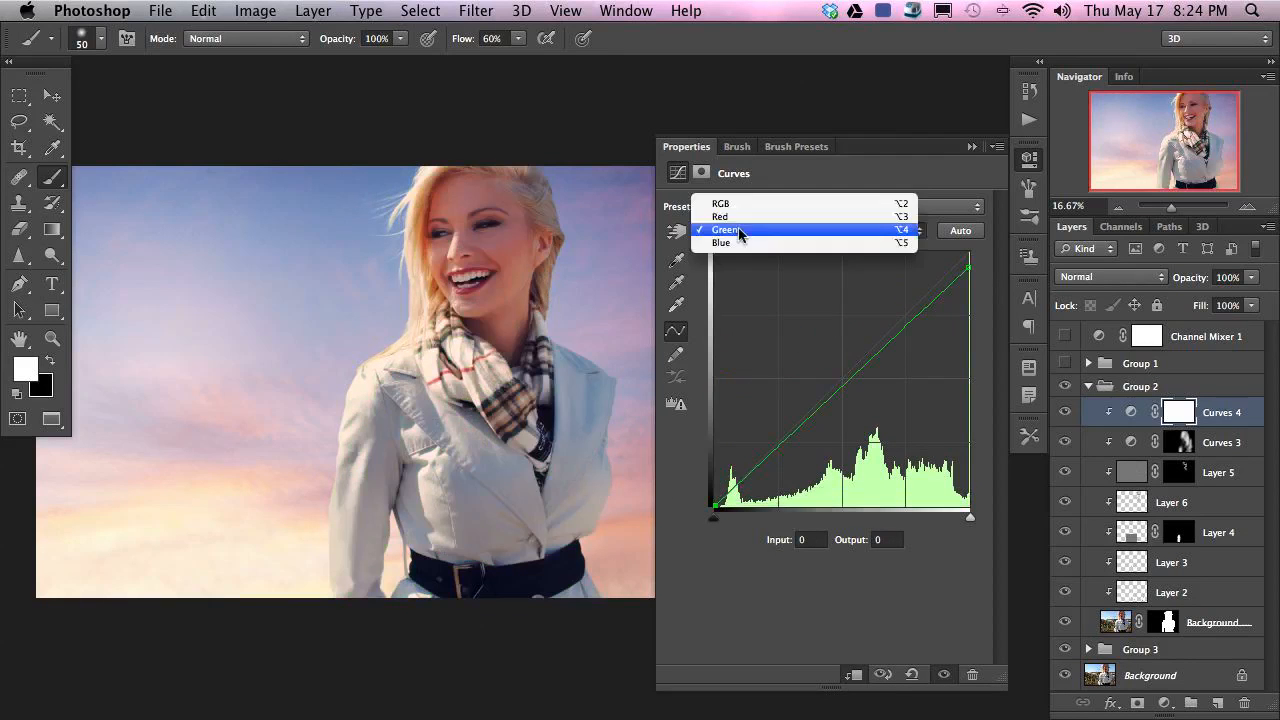
pyautogui.click(739, 217)
pyautogui.moveTo(713, 503); pyautogui.dragTo(682, 483)
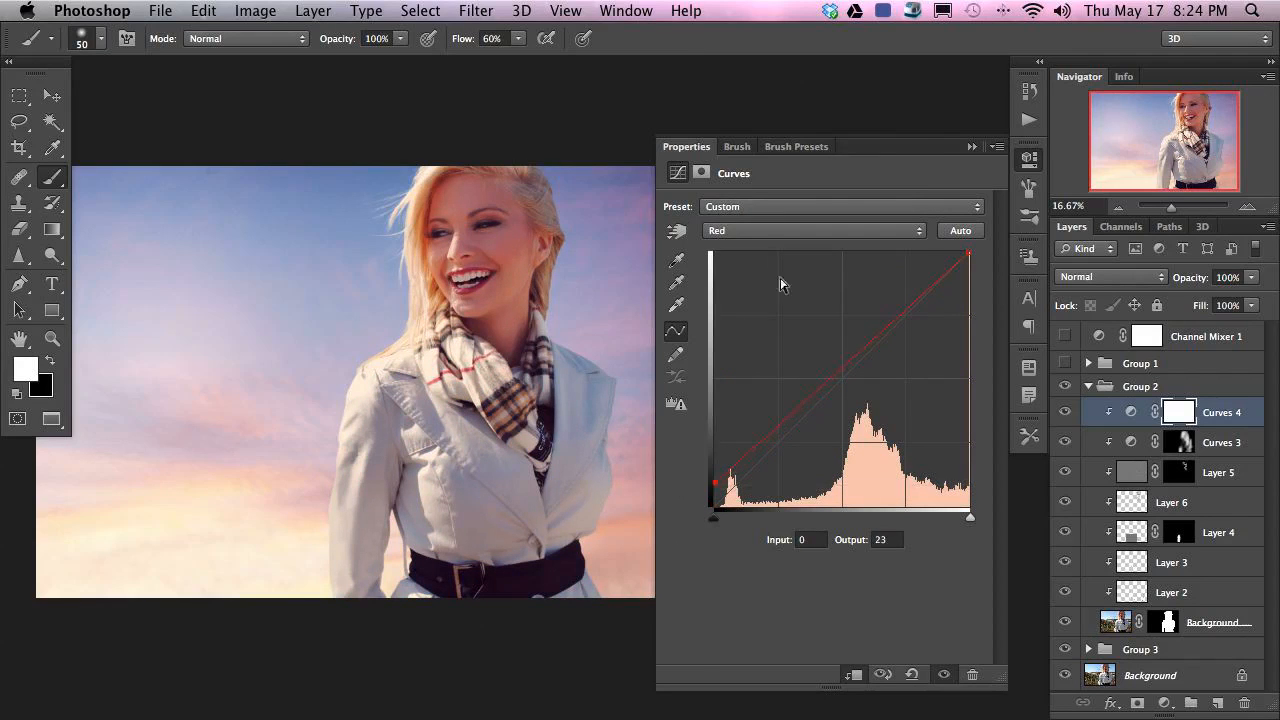
# - Refine the Curves 4 black points to output 27 in the blue channel and output 15 in the red channel
pyautogui.click(757, 230)
pyautogui.click(750, 256)
pyautogui.moveTo(716, 488)
pyautogui.mouseDown()
pyautogui.moveTo(705, 470)
pyautogui.moveTo(705, 500)
pyautogui.moveTo(705, 484)
pyautogui.mouseUp()
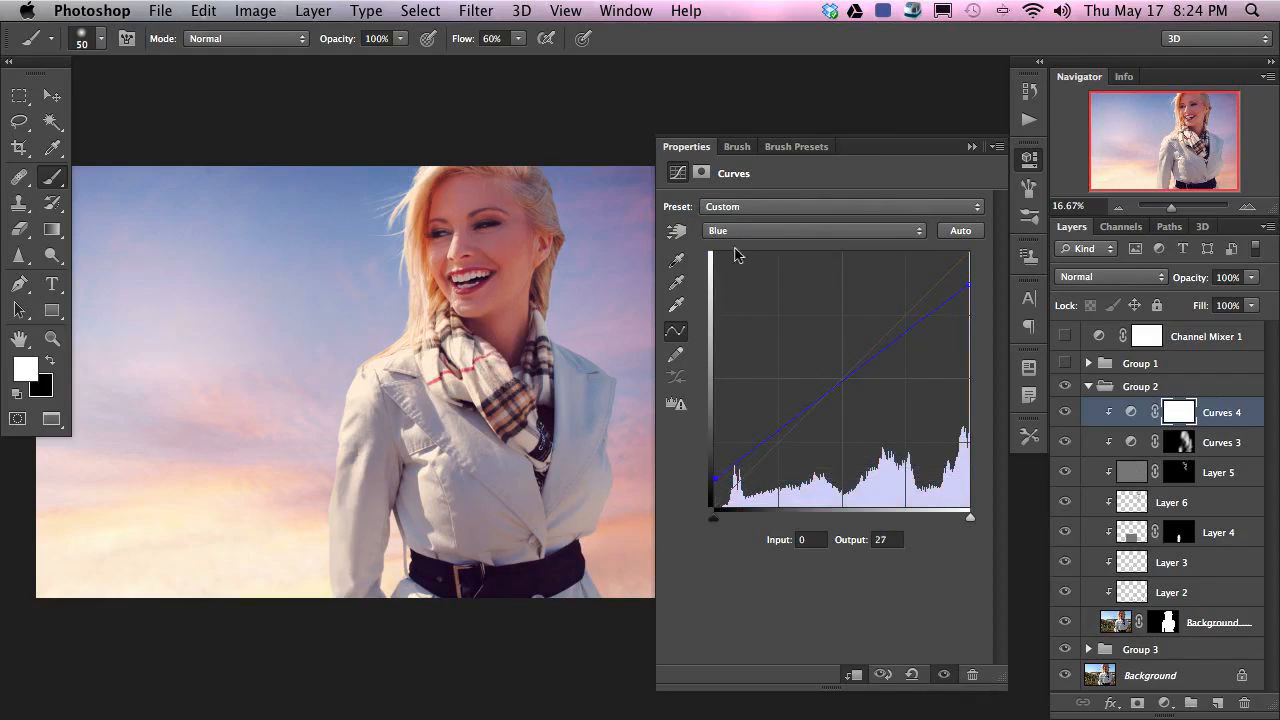
pyautogui.click(737, 230)
pyautogui.click(737, 210)
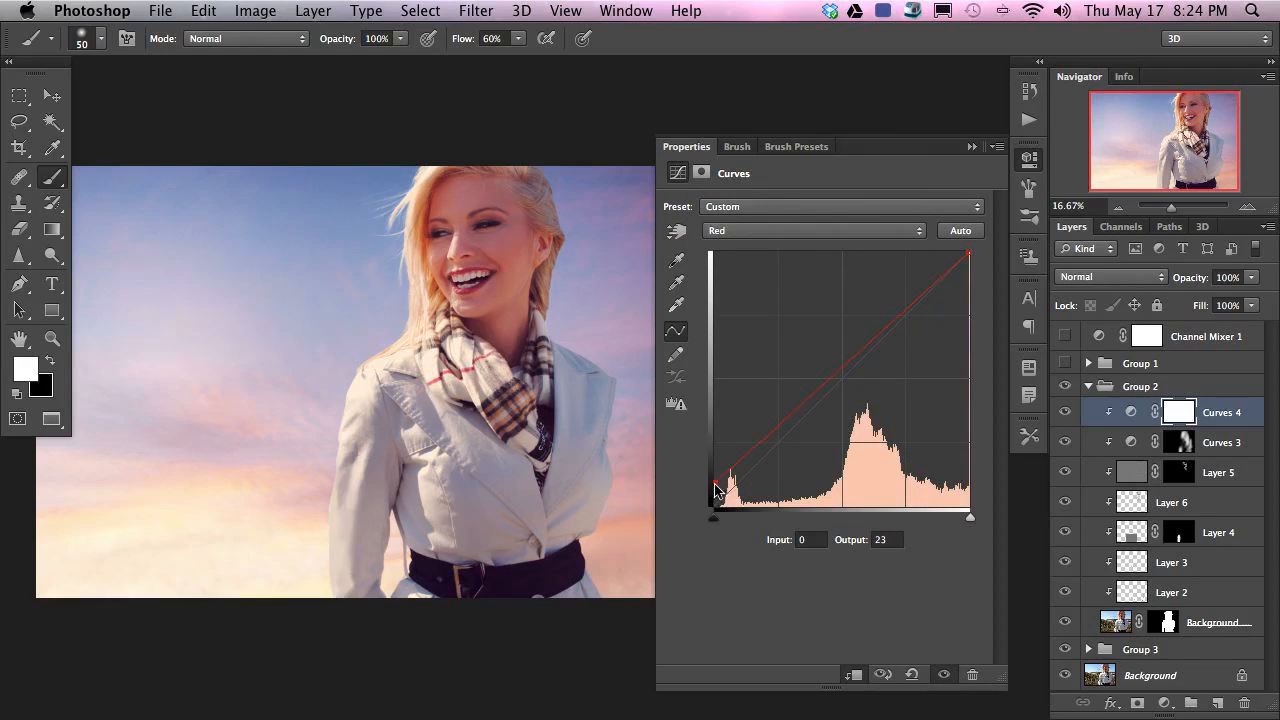
pyautogui.moveTo(714, 482); pyautogui.dragTo(700, 490)
# - Compare the woman's shadows and overall color against the sky with Curves 4 on and off
pyautogui.click(1065, 416)
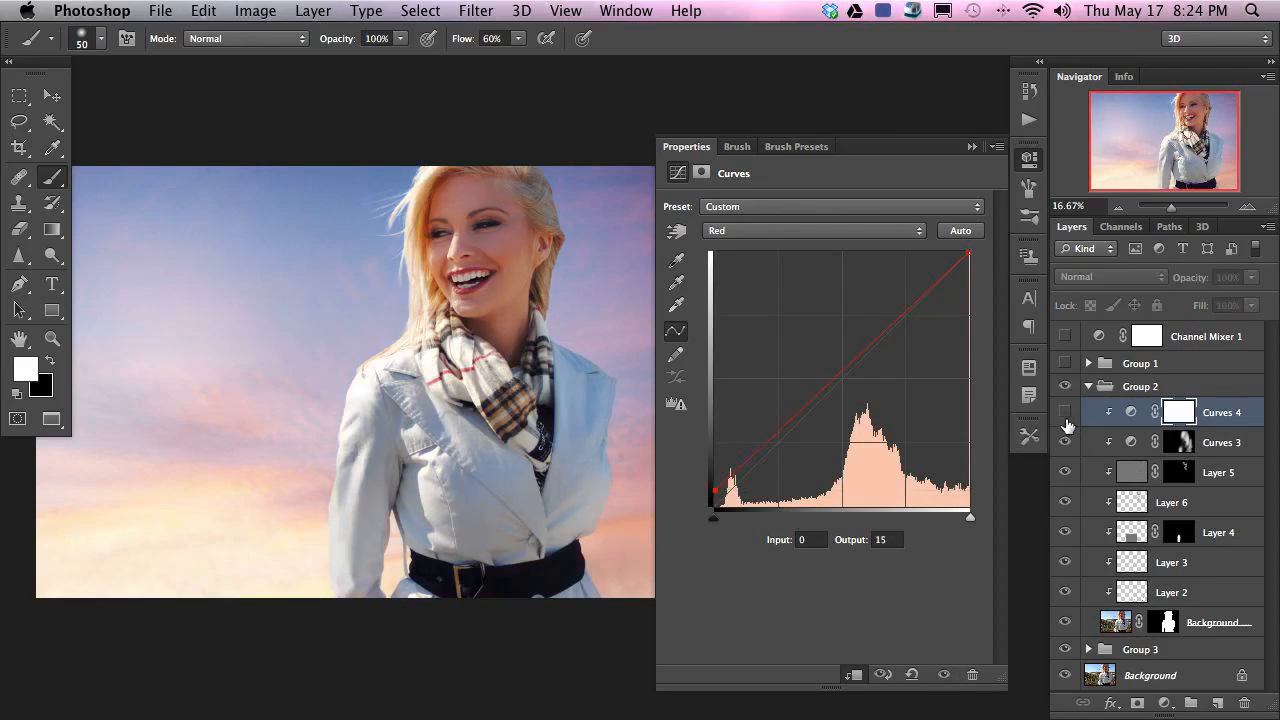
pyautogui.click(1068, 418)
pyautogui.click(1066, 418)
pyautogui.click(1065, 417)
pyautogui.click(1064, 417)
pyautogui.click(1065, 420)
pyautogui.click(1065, 421)
pyautogui.click(1065, 422)
pyautogui.click(1066, 423)
pyautogui.click(1065, 424)
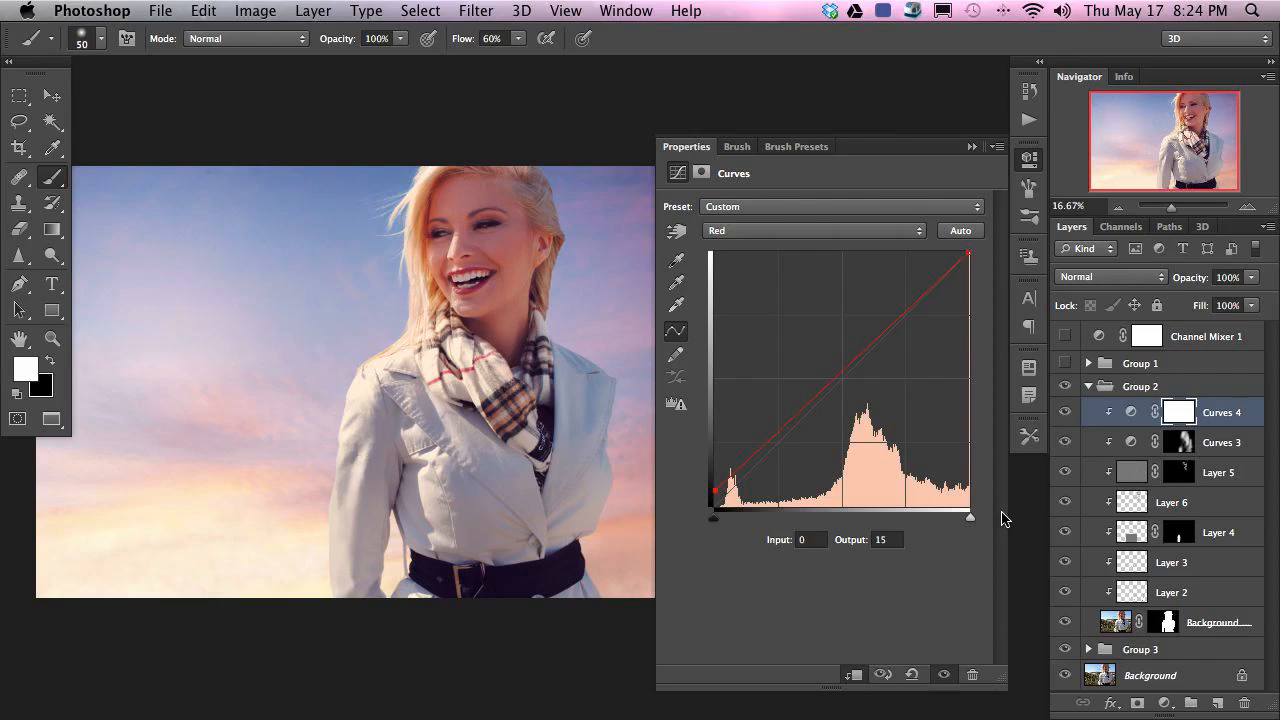
pyautogui.click(1066, 413)
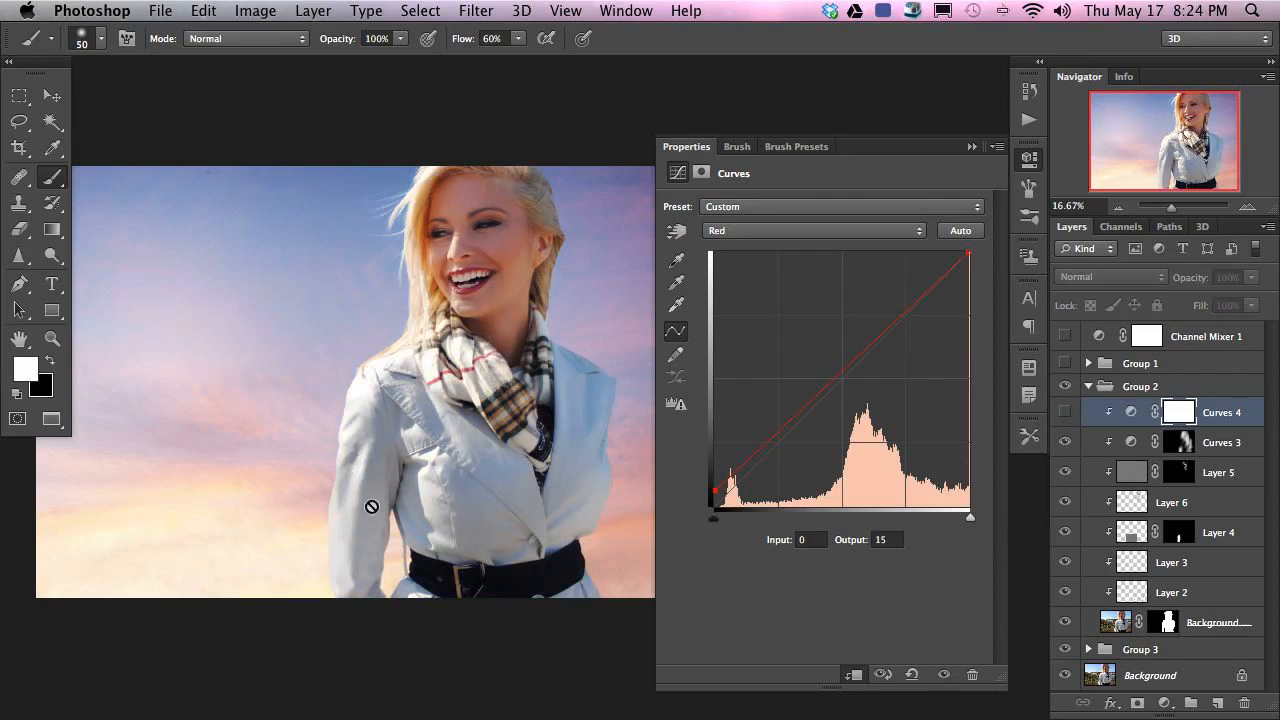
pyautogui.click(1065, 413)
pyautogui.click(1065, 413)
pyautogui.click(1065, 413)
pyautogui.click(1065, 413)
pyautogui.click(1065, 413)
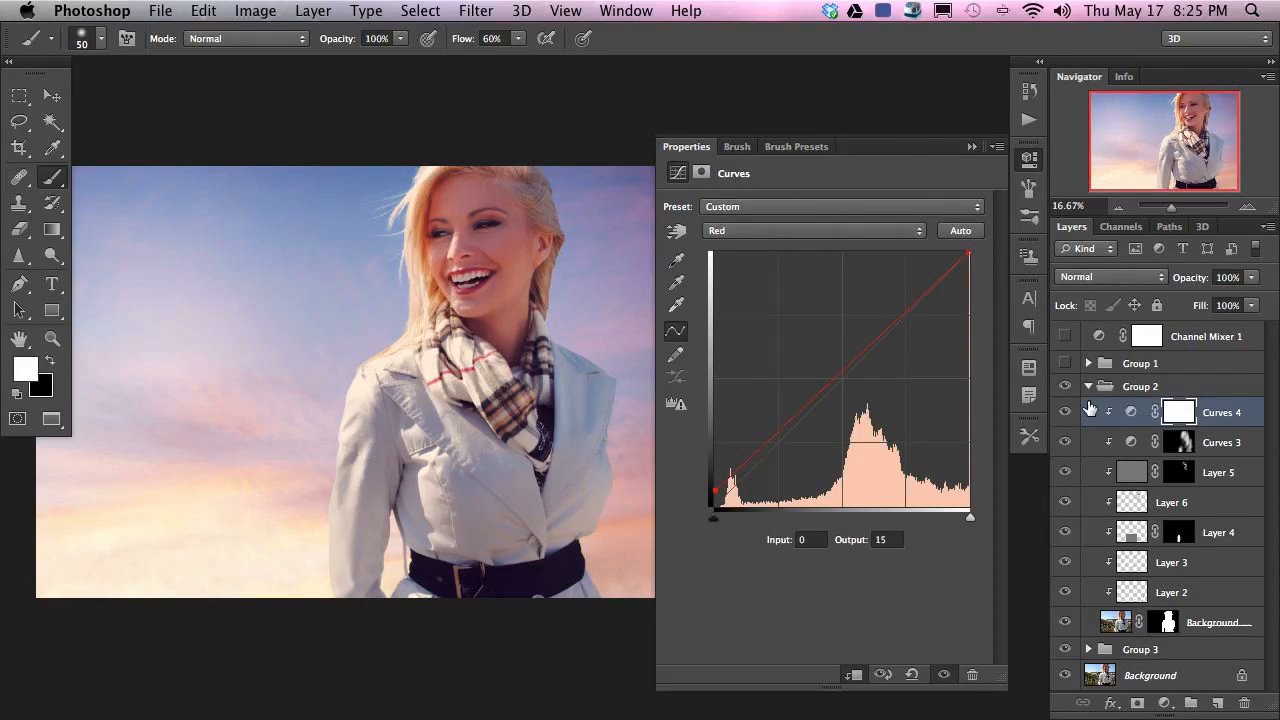
# - Add a new clipped layer above Curves 4 and paint peach and cream tones sampled from the sunset over the woman
pyautogui.press('alt+shift+super+n')
pyautogui.press('super+alt+g')
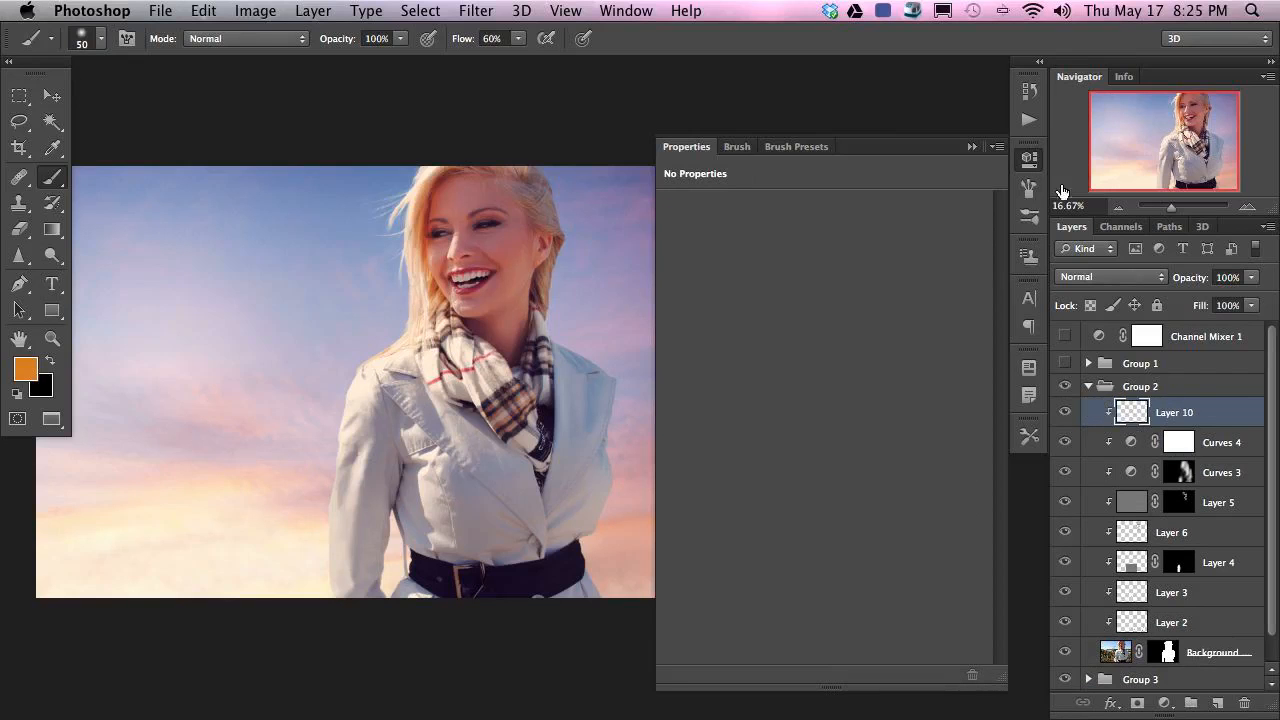
pyautogui.click(1035, 168)
pyautogui.moveTo(400, 509)
pyautogui.mouseDown()
pyautogui.moveTo(491, 523)
pyautogui.moveTo(520, 491)
pyautogui.moveTo(463, 451)
pyautogui.moveTo(474, 478)
pyautogui.mouseUp()
pyautogui.keyDown('alt'); pyautogui.click(447, 524); pyautogui.keyUp('alt')
pyautogui.moveTo(516, 597)
pyautogui.mouseDown()
pyautogui.moveTo(550, 622)
pyautogui.moveTo(638, 386)
pyautogui.moveTo(722, 465)
pyautogui.moveTo(682, 431)
pyautogui.moveTo(588, 488)
pyautogui.moveTo(712, 151)
pyautogui.moveTo(618, 246)
pyautogui.moveTo(754, 145)
pyautogui.moveTo(625, 415)
pyautogui.moveTo(744, 290)
pyautogui.moveTo(646, 540)
pyautogui.moveTo(704, 538)
pyautogui.moveTo(868, 325)
pyautogui.moveTo(723, 551)
pyautogui.mouseUp()
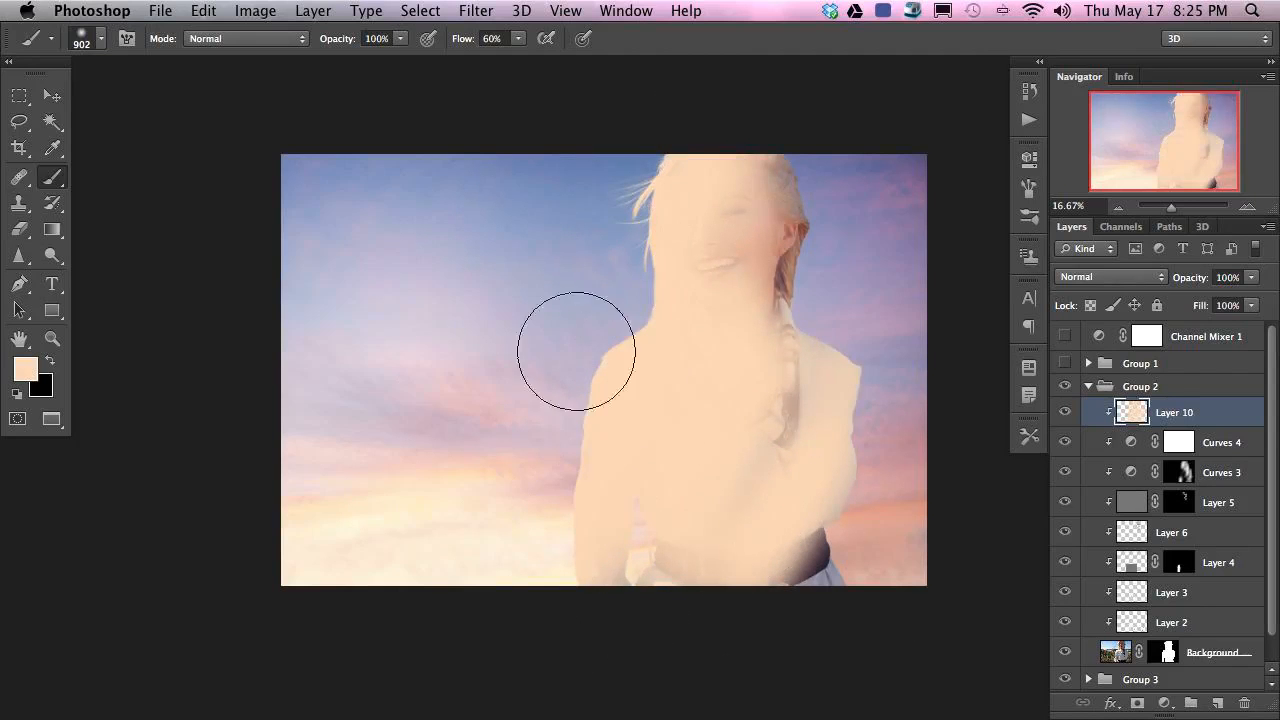
pyautogui.keyDown('alt'); pyautogui.click(447, 565); pyautogui.keyUp('alt')
pyautogui.moveTo(562, 410)
pyautogui.mouseDown()
pyautogui.moveTo(551, 617)
pyautogui.moveTo(643, 587)
pyautogui.mouseUp()
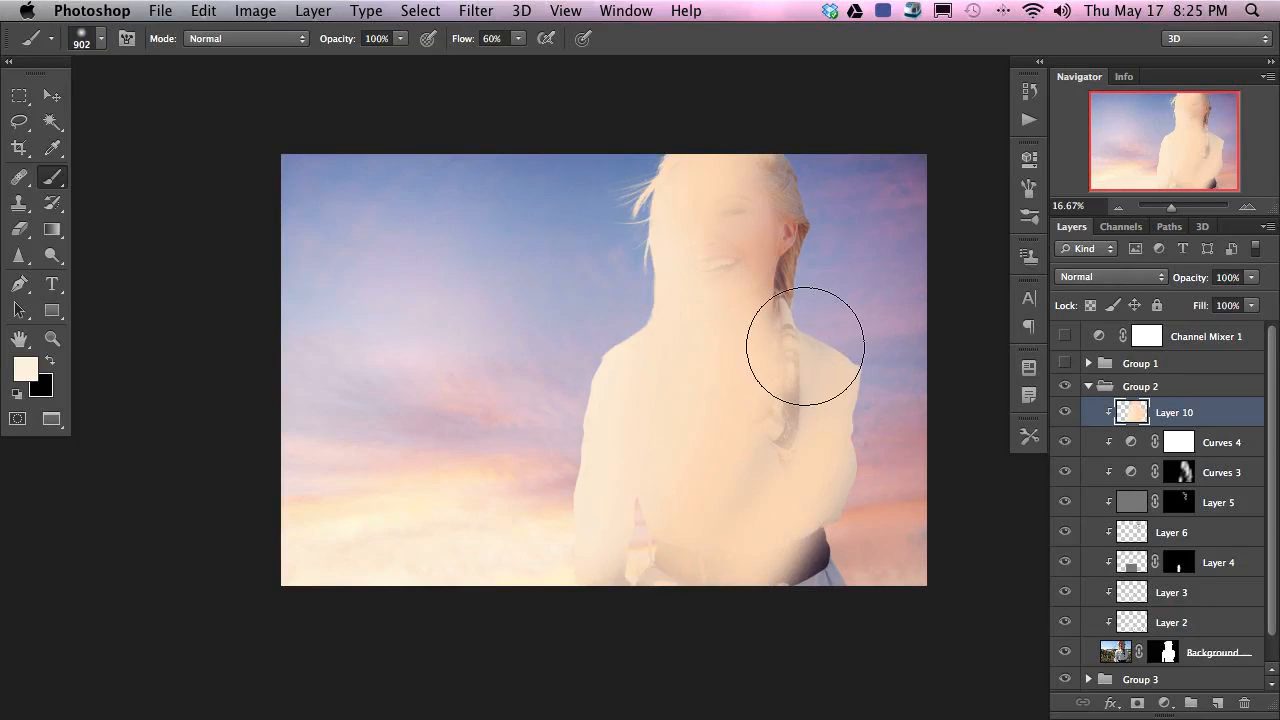
# - Set the painted Layer 10 to Soft Light blending and compare the woman with and without it
pyautogui.click(1064, 413)
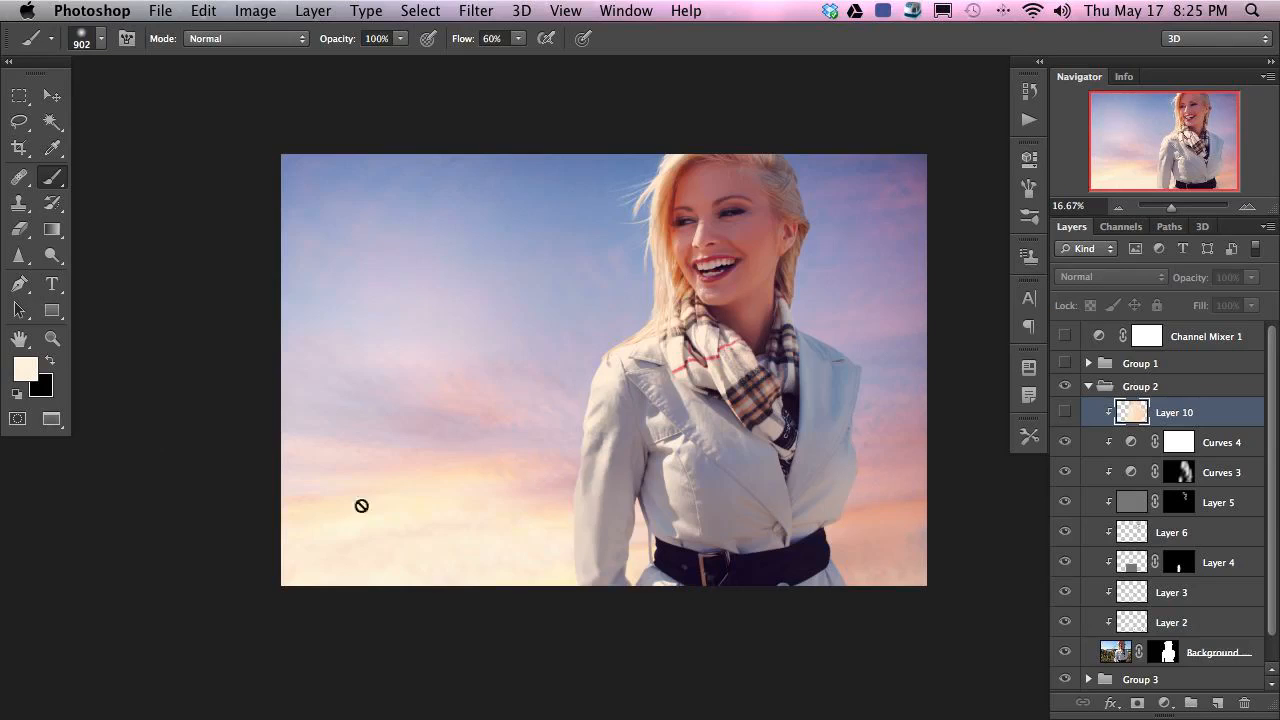
pyautogui.click(1064, 413)
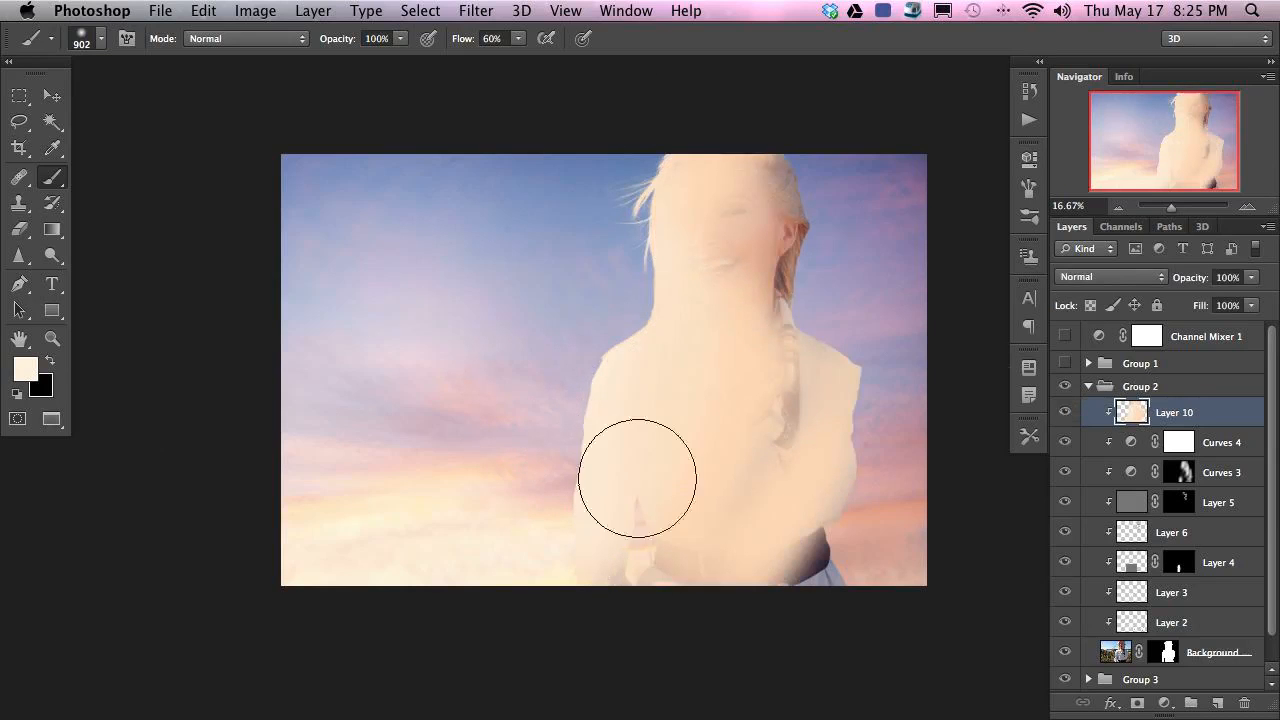
pyautogui.click(1100, 280)
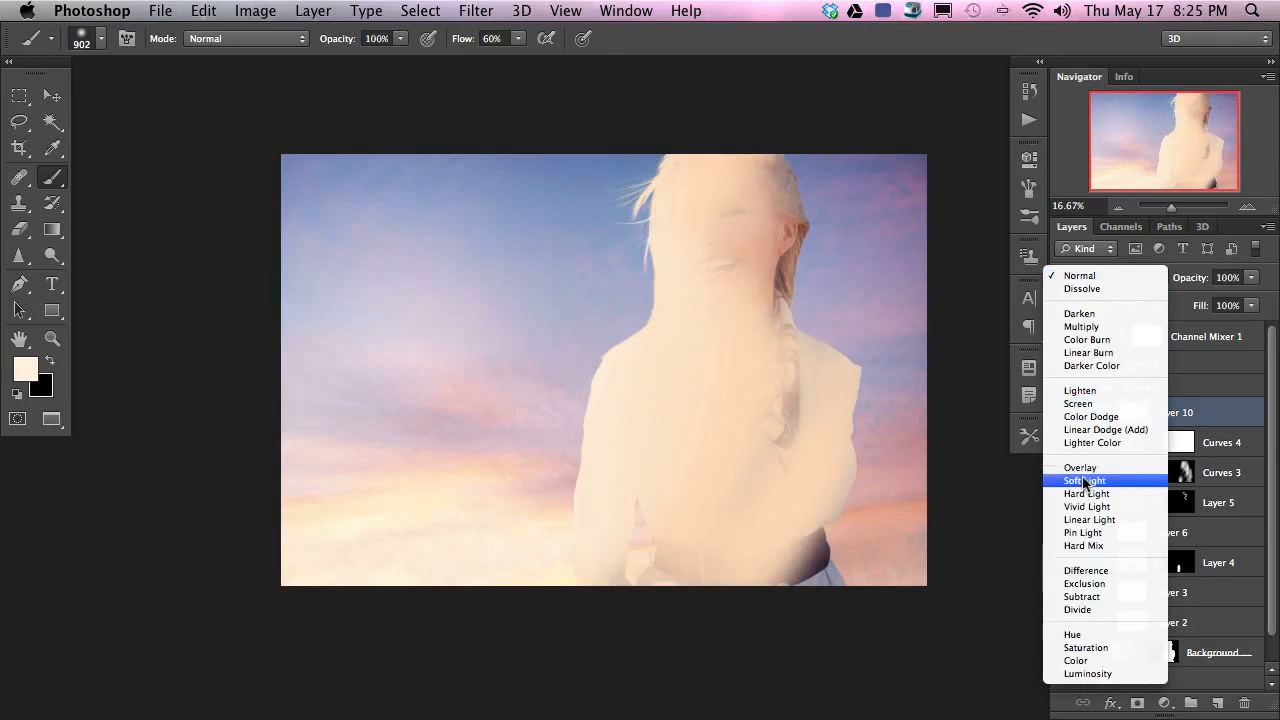
pyautogui.click(1086, 483)
pyautogui.click(1064, 413)
pyautogui.click(1066, 415)
pyautogui.click(1066, 415)
pyautogui.click(1064, 415)
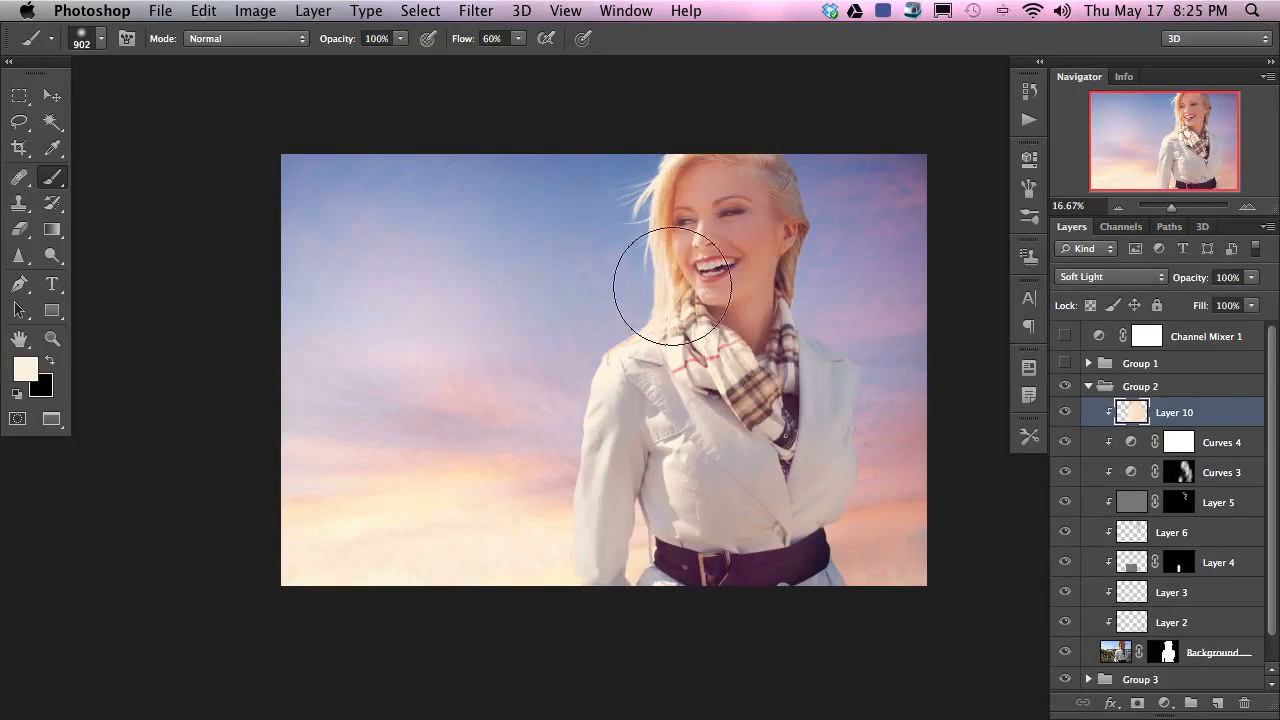
pyautogui.click(1066, 413)
pyautogui.click(1064, 414)
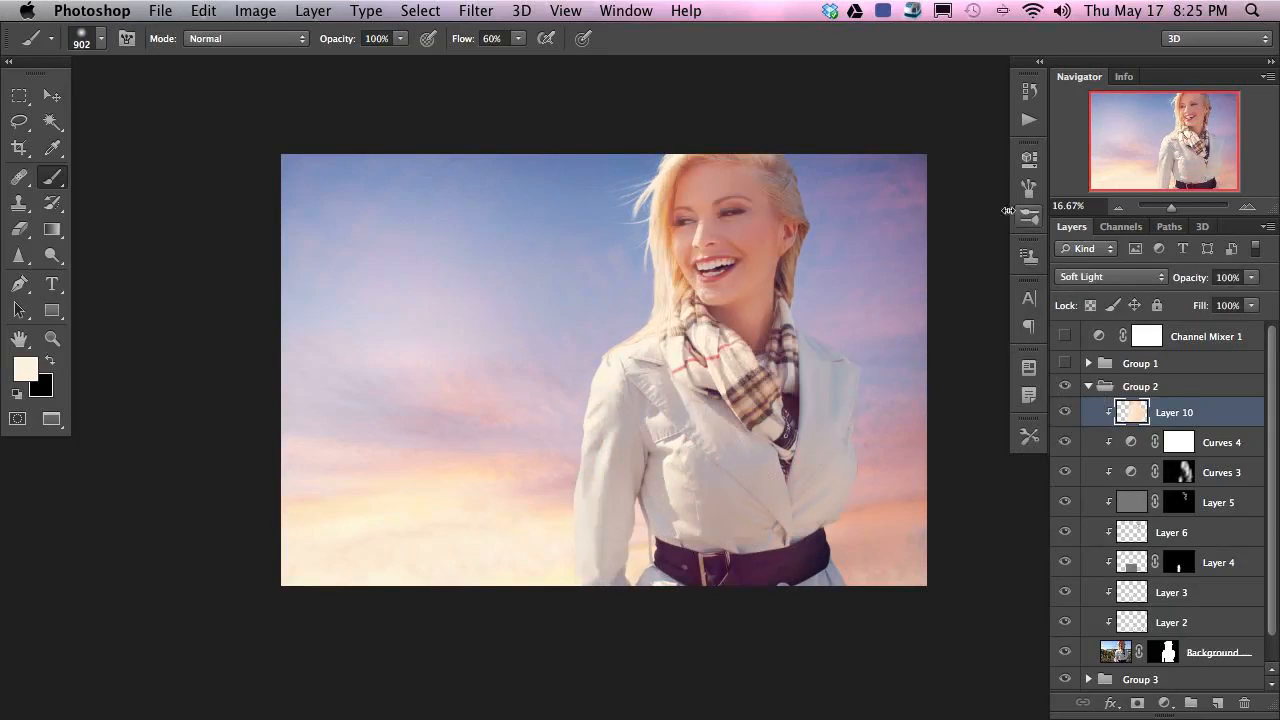
# - In Layer 10's blending options, split the Blend If Underlying Layer black point to 0 / 255
pyautogui.doubleClick(1233, 414)
pyautogui.moveTo(656, 455); pyautogui.dragTo(732, 453)
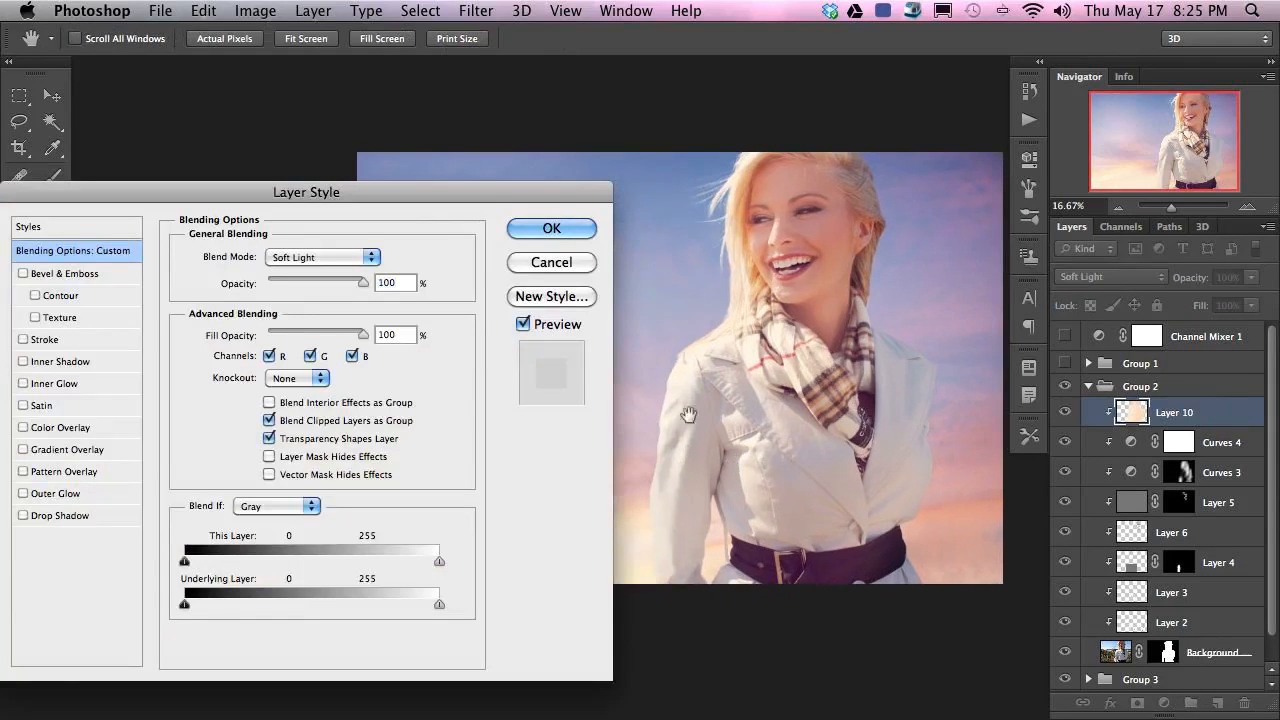
pyautogui.moveTo(453, 191); pyautogui.dragTo(307, 92)
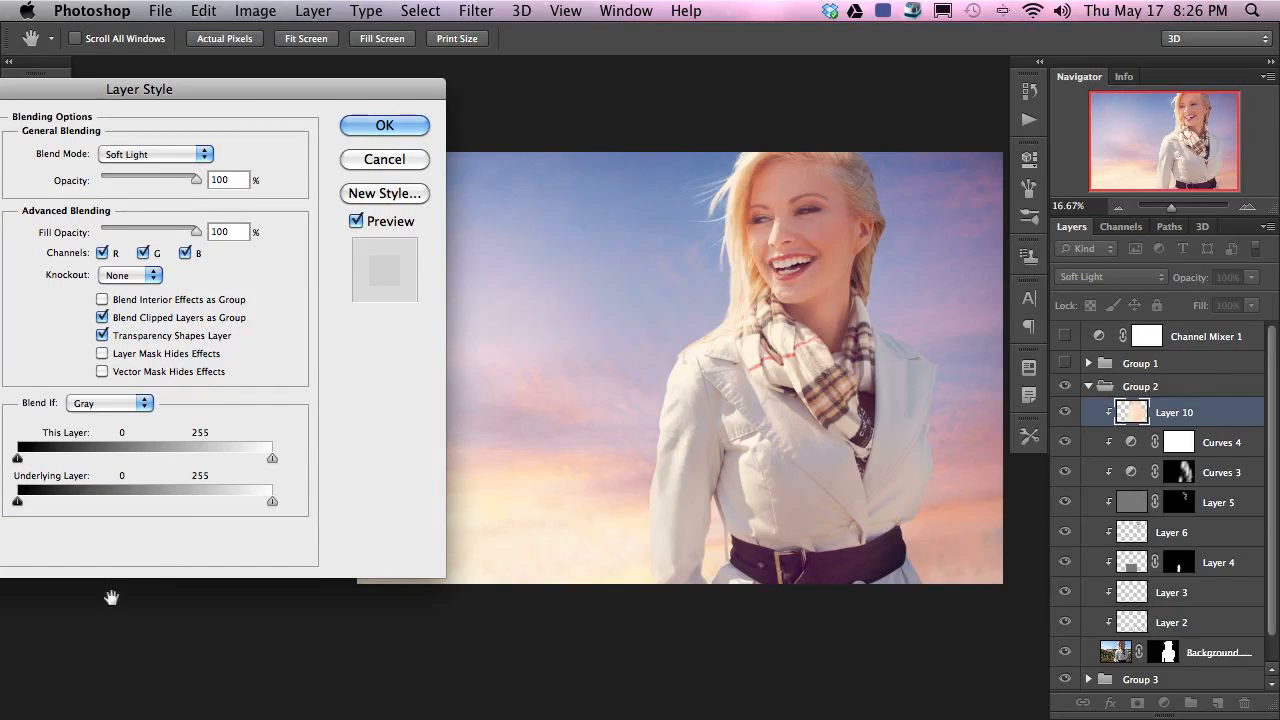
pyautogui.press('alt')
pyautogui.moveTo(26, 505); pyautogui.dragTo(275, 504)
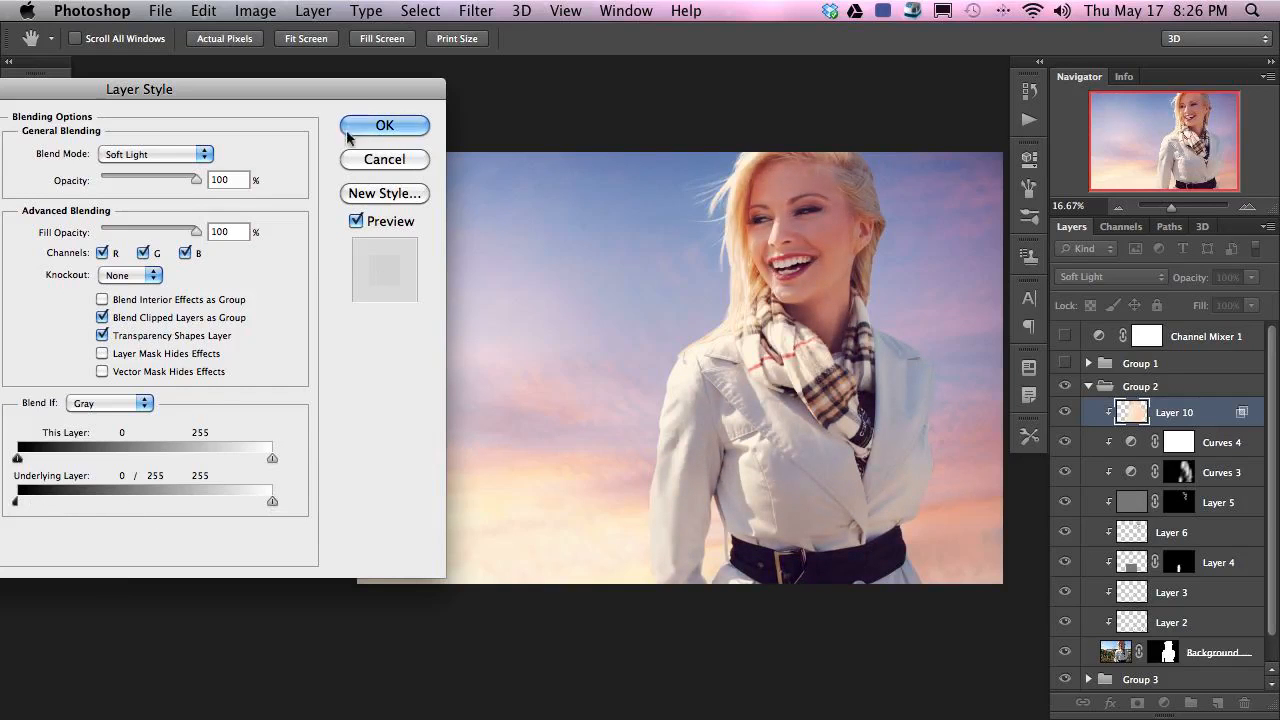
pyautogui.click(378, 125)
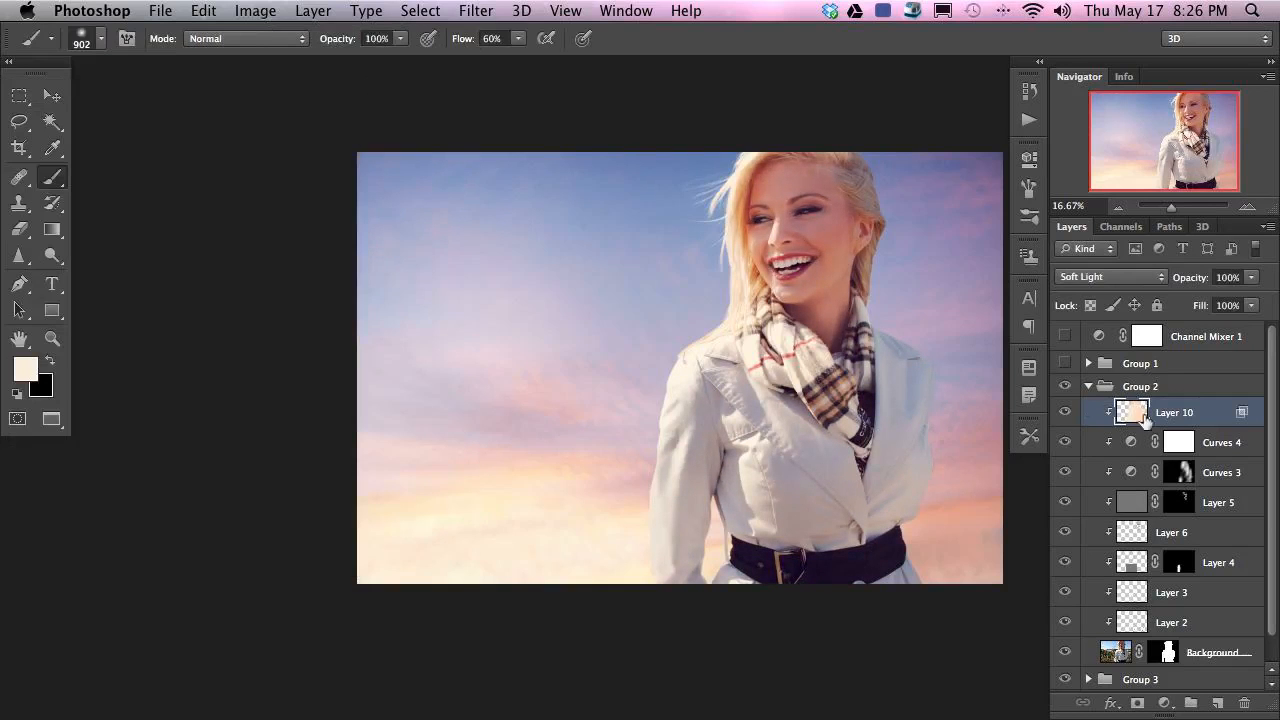
# - Compare the woman's highlights and shadows with the Soft Light Layer 10 on and off
pyautogui.click(1064, 414)
pyautogui.click(1062, 416)
pyautogui.click(1062, 416)
pyautogui.click(1062, 416)
pyautogui.click(1062, 416)
pyautogui.click(1062, 416)
pyautogui.click(1062, 416)
pyautogui.click(1062, 416)
pyautogui.moveTo(840, 445); pyautogui.dragTo(728, 440)
pyautogui.click(1064, 412)
pyautogui.click(1064, 412)
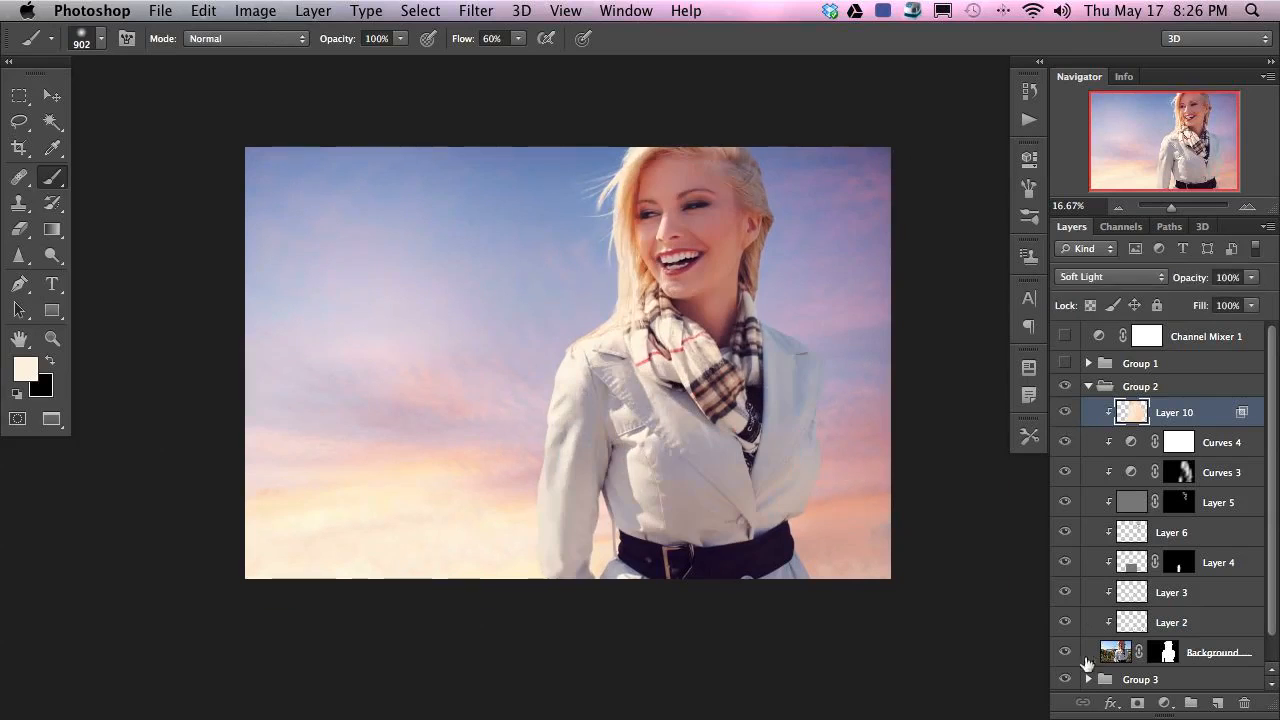
# - Check the sky with the woman's layer hidden, then compare Layer 10 on and off against it
pyautogui.click(1065, 652)
pyautogui.click(1065, 652)
pyautogui.click(1065, 414)
pyautogui.click(1065, 414)
pyautogui.click(1065, 414)
pyautogui.click(1065, 414)
pyautogui.click(1065, 413)
pyautogui.click(1065, 413)
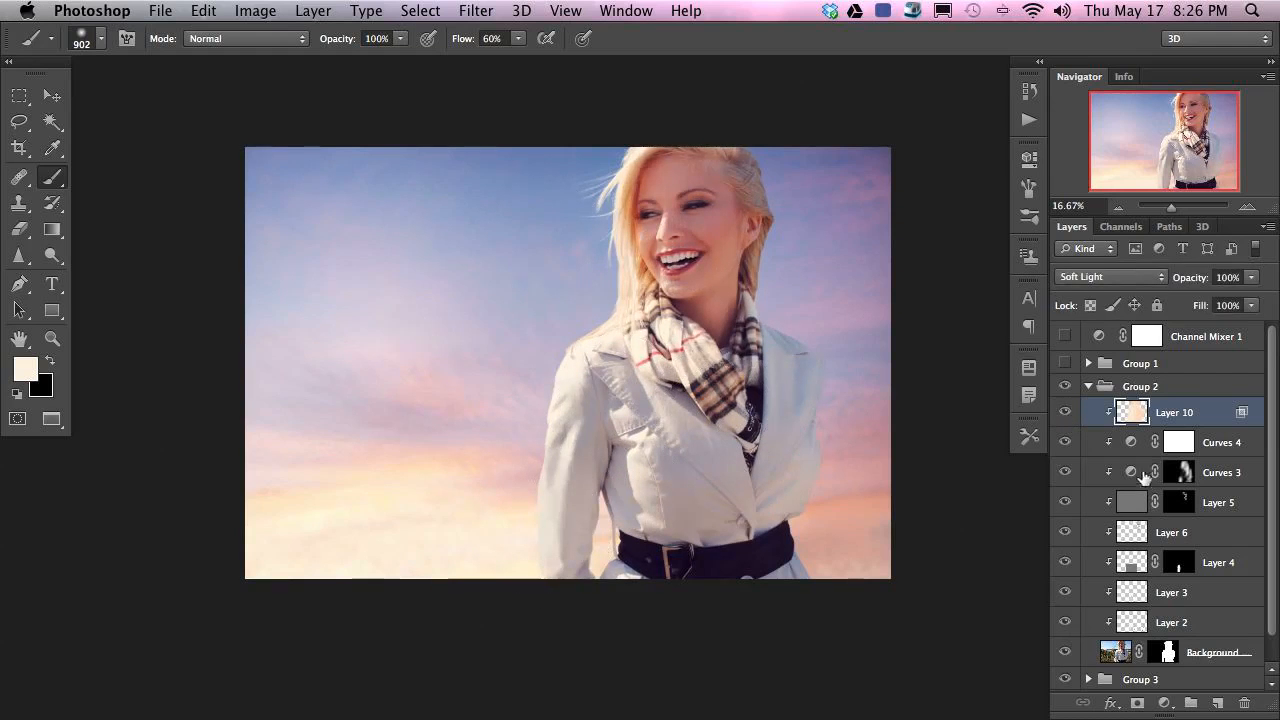
# - Add a new clipped layer above Layer 10 and softly paint a cream haze over the woman's sky-facing sleeve, hair and belt edge
pyautogui.press('alt+shift+super+n')
pyautogui.press('alt+super+g')
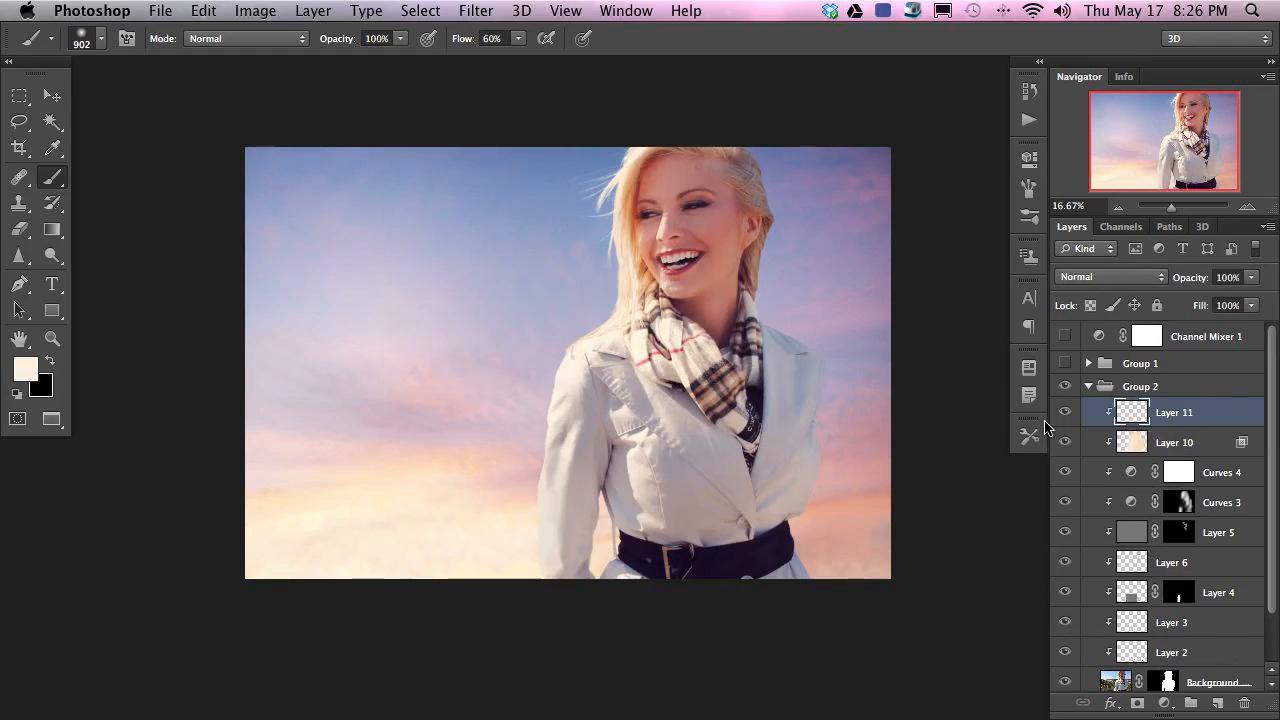
pyautogui.moveTo(543, 423)
pyautogui.mouseDown()
pyautogui.moveTo(617, 594)
pyautogui.moveTo(519, 463)
pyautogui.mouseUp()
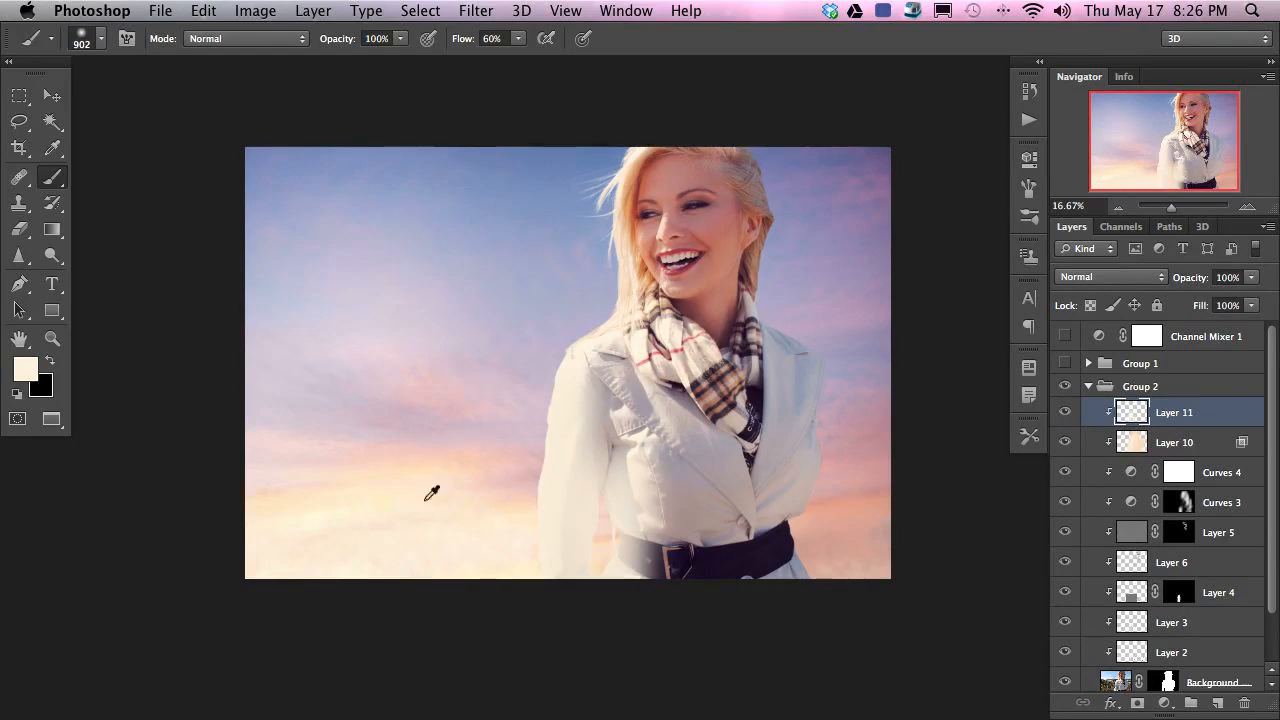
pyautogui.moveTo(614, 372)
pyautogui.mouseDown()
pyautogui.moveTo(665, 297)
pyautogui.moveTo(606, 331)
pyautogui.moveTo(585, 285)
pyautogui.mouseUp()
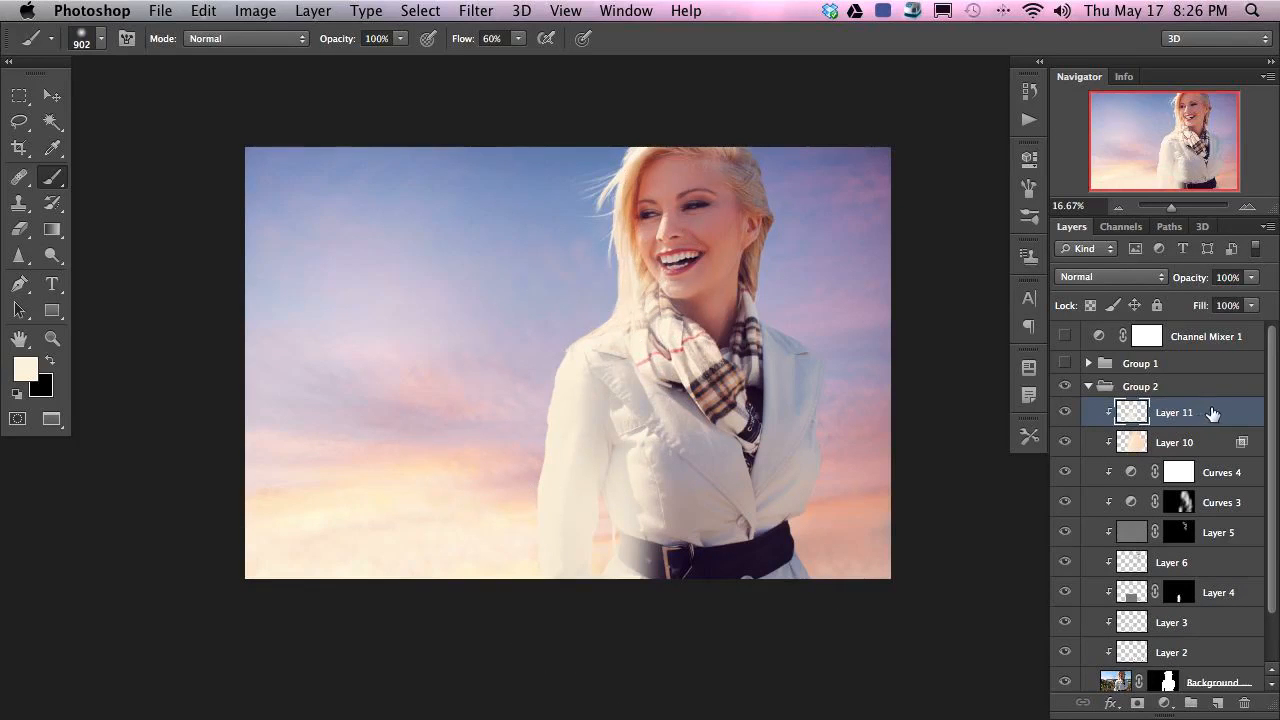
# - Compare the woman with the haze on Layer 11 on and off, and check the sky behind her
pyautogui.click(1063, 414)
pyautogui.click(1063, 414)
pyautogui.click(1063, 414)
pyautogui.click(1063, 414)
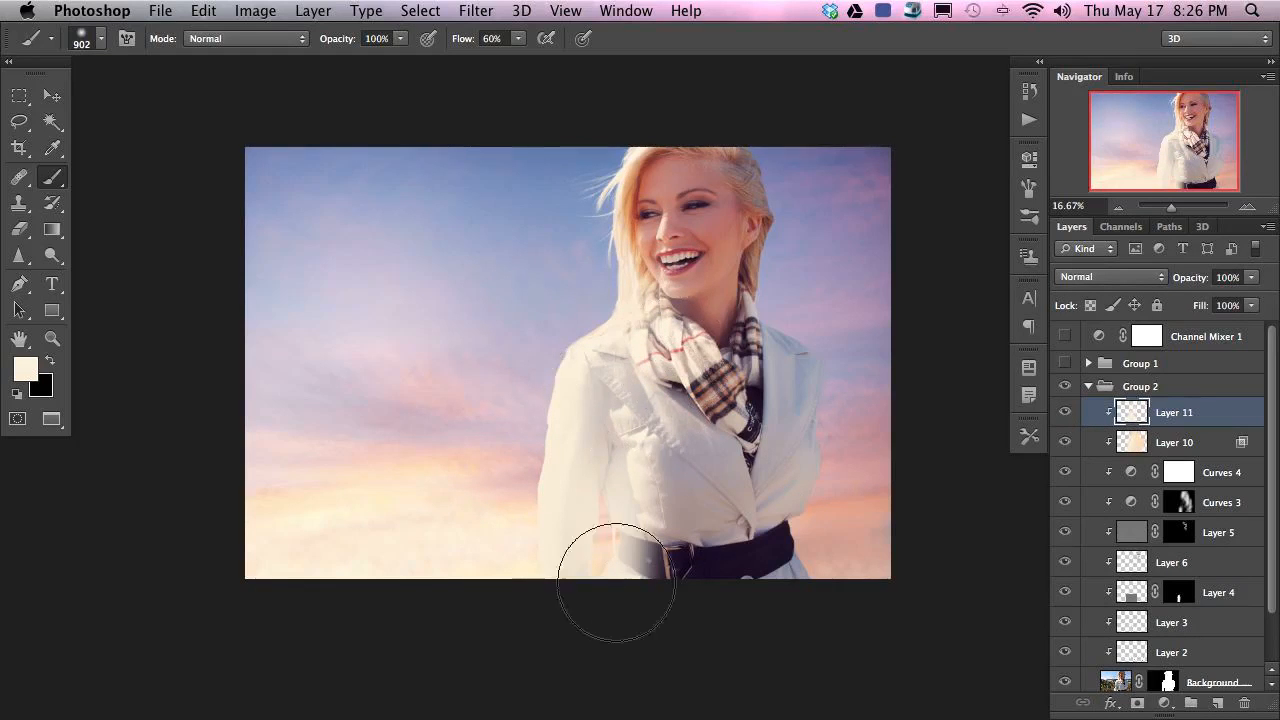
pyautogui.click(1064, 684)
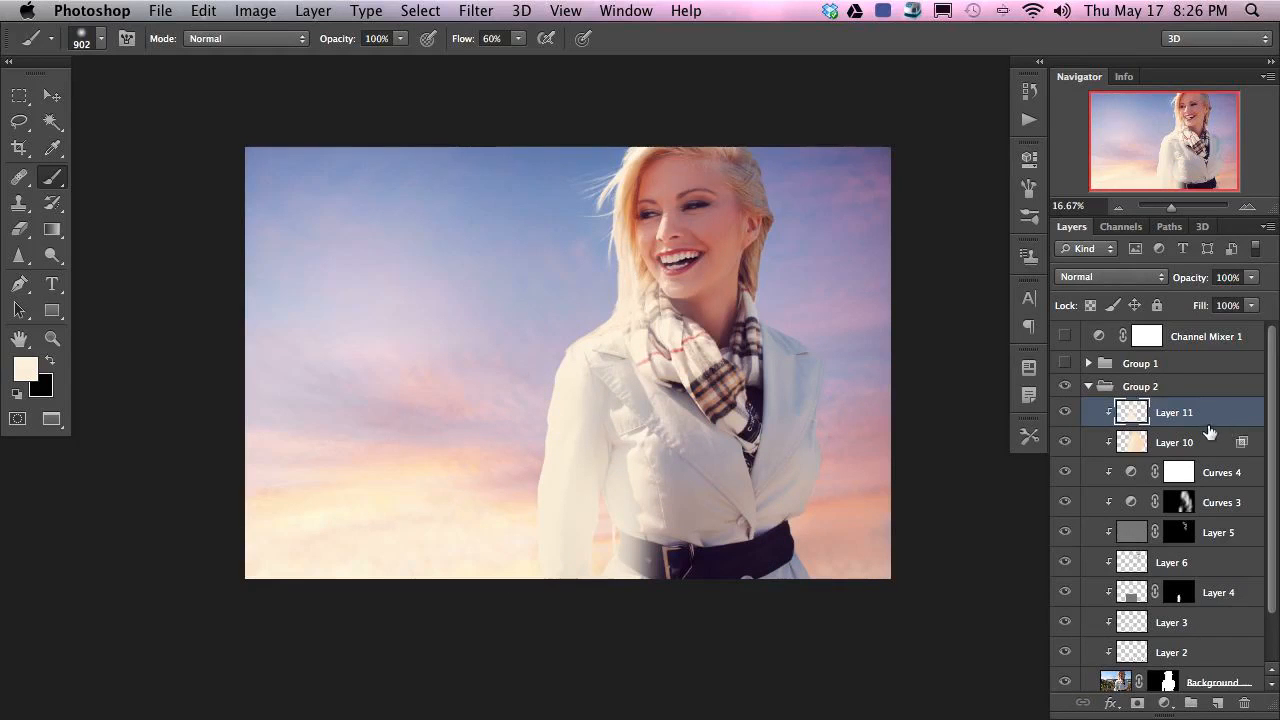
# - Change Layer 11's blend mode to Soft Light so the cream haze mixes into the coat
pyautogui.click(1110, 277)
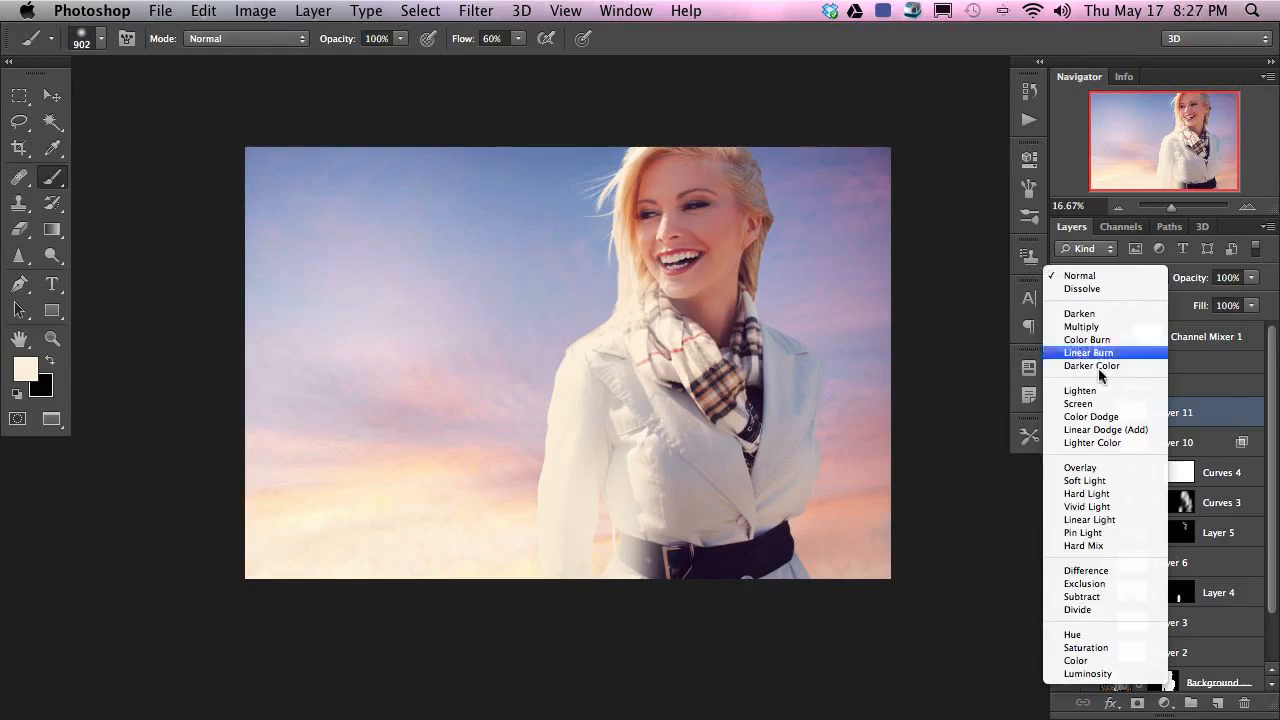
pyautogui.click(1117, 483)
pyautogui.click(1068, 412)
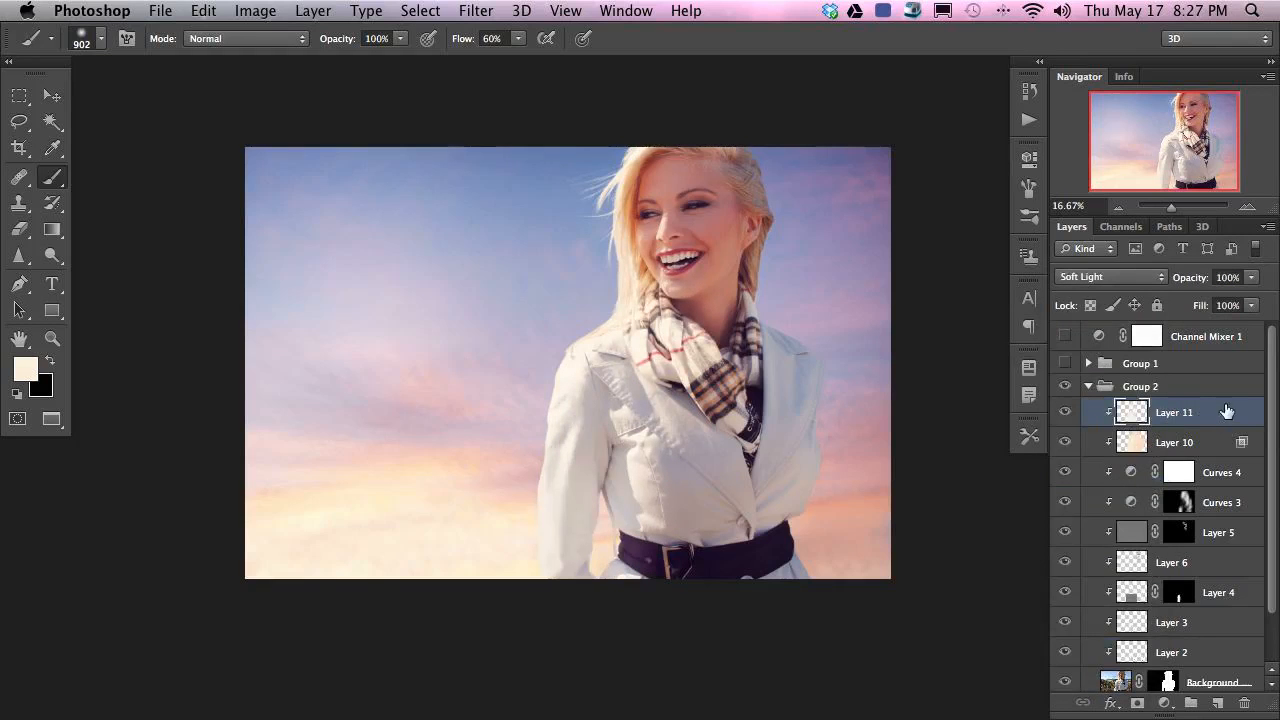
# - Split the underlying-layer shadow slider in Layer 11's Blend If settings to fade the haze out of dark tones
pyautogui.doubleClick(1224, 411)
pyautogui.moveTo(183, 501); pyautogui.dragTo(203, 501)
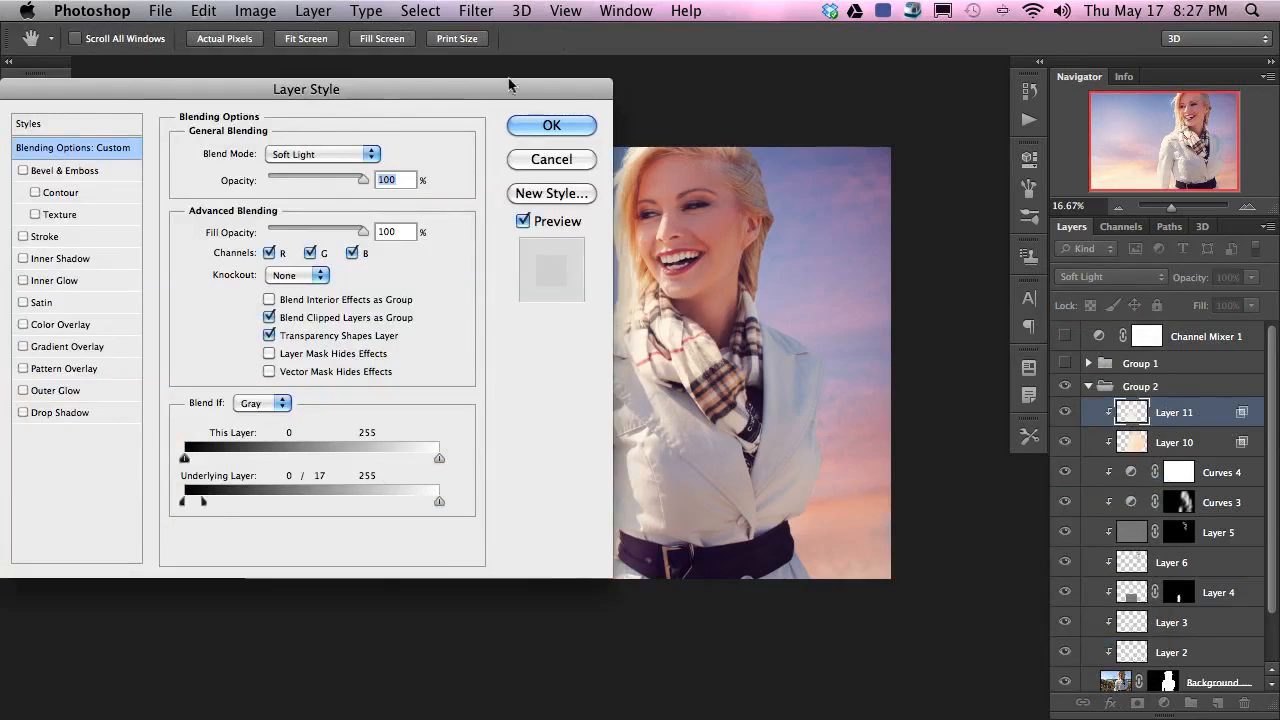
pyautogui.moveTo(487, 90); pyautogui.dragTo(303, 97)
pyautogui.press('alt')
pyautogui.moveTo(19, 508); pyautogui.dragTo(225, 510)
pyautogui.click(405, 133)
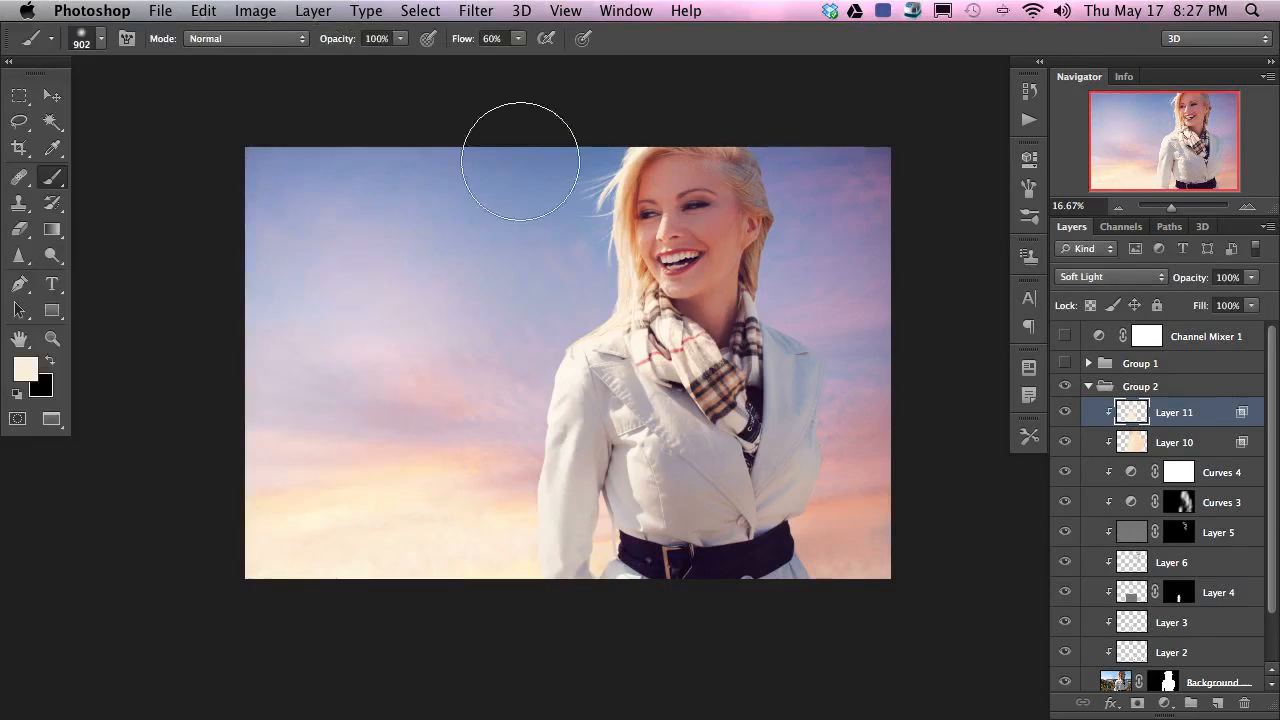
# - Compare the woman with the haze layers, Layer 11 and Layer 10, on and off
pyautogui.click(1063, 414)
pyautogui.click(1063, 414)
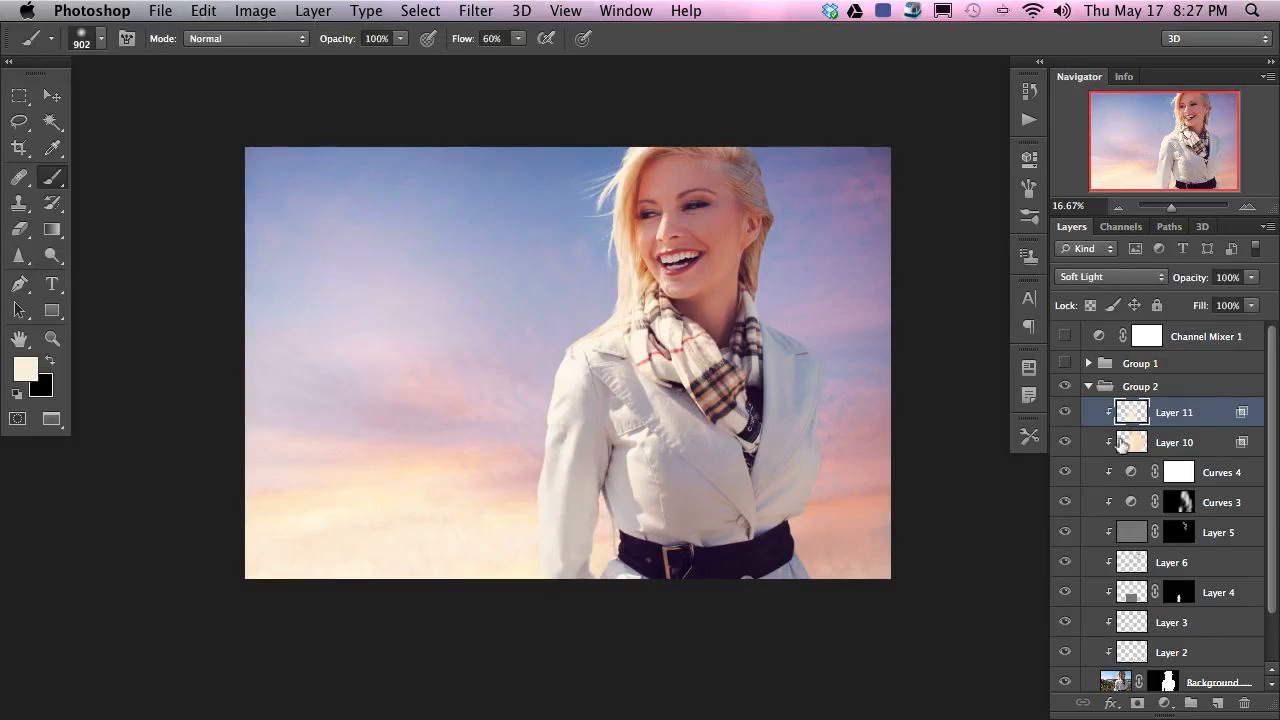
pyautogui.click(1064, 442)
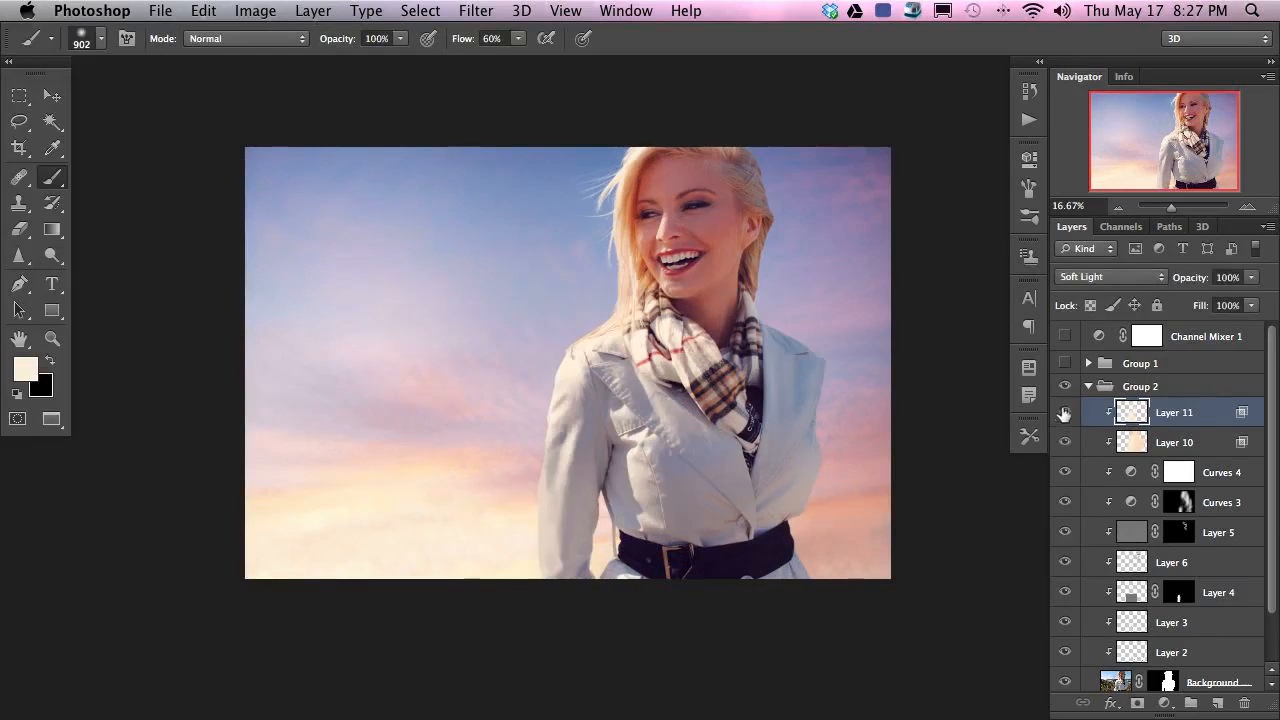
pyautogui.click(1064, 412)
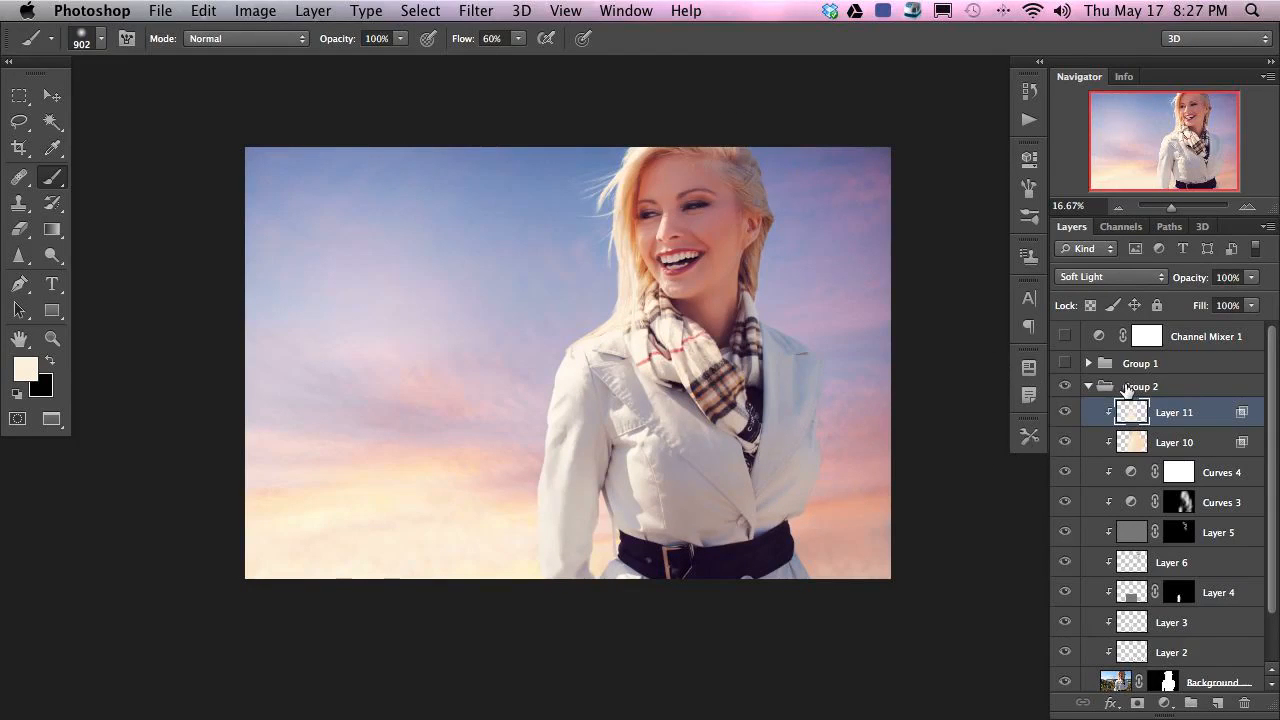
# - Add a new clipped layer above Layer 11 and paint sampled sky color over the coat's front and right side down to the belt
pyautogui.hotkey('ctrl', 'alt', 'shift', 'n')
pyautogui.hotkey('ctrl', 'alt', 'g')
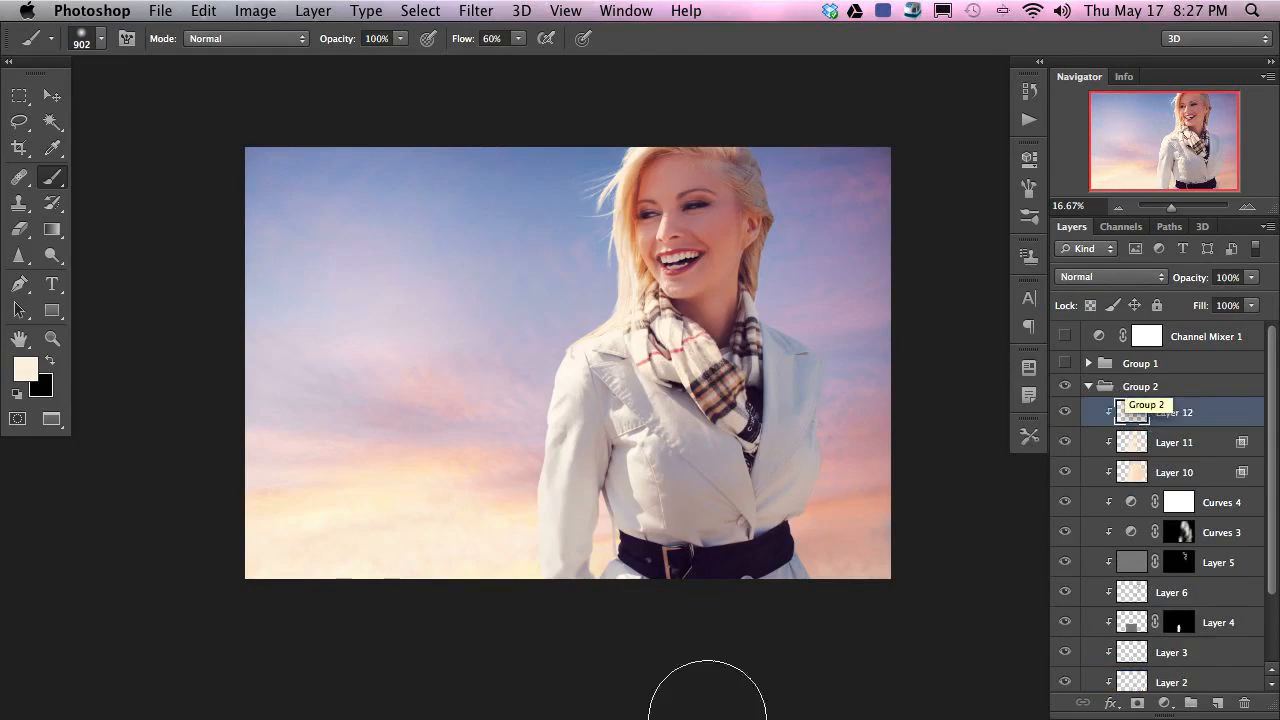
pyautogui.keyDown('alt'); pyautogui.click(772, 156); pyautogui.keyUp('alt')
pyautogui.moveTo(772, 156)
pyautogui.mouseDown()
pyautogui.moveTo(757, 100)
pyautogui.moveTo(663, 134)
pyautogui.moveTo(700, 280)
pyautogui.moveTo(857, 298)
pyautogui.mouseUp()
pyautogui.keyDown('alt'); pyautogui.click(857, 298); pyautogui.keyUp('alt')
pyautogui.moveTo(614, 366)
pyautogui.mouseDown()
pyautogui.moveTo(754, 453)
pyautogui.moveTo(818, 422)
pyautogui.moveTo(808, 471)
pyautogui.moveTo(799, 461)
pyautogui.moveTo(808, 502)
pyautogui.mouseUp()
pyautogui.keyDown('alt'); pyautogui.click(845, 528); pyautogui.keyUp('alt')
pyautogui.moveTo(843, 409)
pyautogui.mouseDown()
pyautogui.moveTo(789, 499)
pyautogui.moveTo(802, 546)
pyautogui.moveTo(832, 542)
pyautogui.moveTo(781, 580)
pyautogui.mouseUp()
# - Resample nearby lavender, pink and orange sky tones and paint them over the coat's shoulder, lapel and right edge on Layer 12
pyautogui.keyDown('alt'); pyautogui.click(834, 271); pyautogui.keyUp('alt')
pyautogui.moveTo(735, 363)
pyautogui.mouseDown()
pyautogui.moveTo(777, 409)
pyautogui.moveTo(763, 449)
pyautogui.moveTo(808, 356)
pyautogui.mouseUp()
pyautogui.keyDown('alt'); pyautogui.click(853, 459); pyautogui.keyUp('alt')
pyautogui.moveTo(791, 509); pyautogui.dragTo(825, 391)
pyautogui.keyDown('alt'); pyautogui.click(833, 437); pyautogui.keyUp('alt')
pyautogui.moveTo(797, 442)
pyautogui.mouseDown()
pyautogui.moveTo(740, 484)
pyautogui.moveTo(791, 424)
pyautogui.mouseUp()
pyautogui.keyDown('alt'); pyautogui.click(858, 480); pyautogui.keyUp('alt')
pyautogui.moveTo(798, 337); pyautogui.dragTo(780, 346)
pyautogui.keyDown('alt'); pyautogui.click(848, 334); pyautogui.keyUp('alt')
pyautogui.moveTo(686, 423)
pyautogui.mouseDown()
pyautogui.moveTo(802, 425)
pyautogui.moveTo(820, 389)
pyautogui.moveTo(815, 433)
pyautogui.moveTo(828, 354)
pyautogui.mouseUp()
pyautogui.keyDown('alt'); pyautogui.click(853, 347); pyautogui.keyUp('alt')
pyautogui.keyDown('alt'); pyautogui.click(840, 337); pyautogui.keyUp('alt')
# - Paint sampled sky tones over the woman's face and hair and around the belt buckle on Layer 12
pyautogui.keyDown('alt'); pyautogui.click(825, 251); pyautogui.keyUp('alt')
pyautogui.moveTo(755, 248); pyautogui.dragTo(720, 209)
pyautogui.keyDown('alt'); pyautogui.click(618, 526); pyautogui.keyUp('alt')
pyautogui.moveTo(646, 552); pyautogui.dragTo(658, 573)
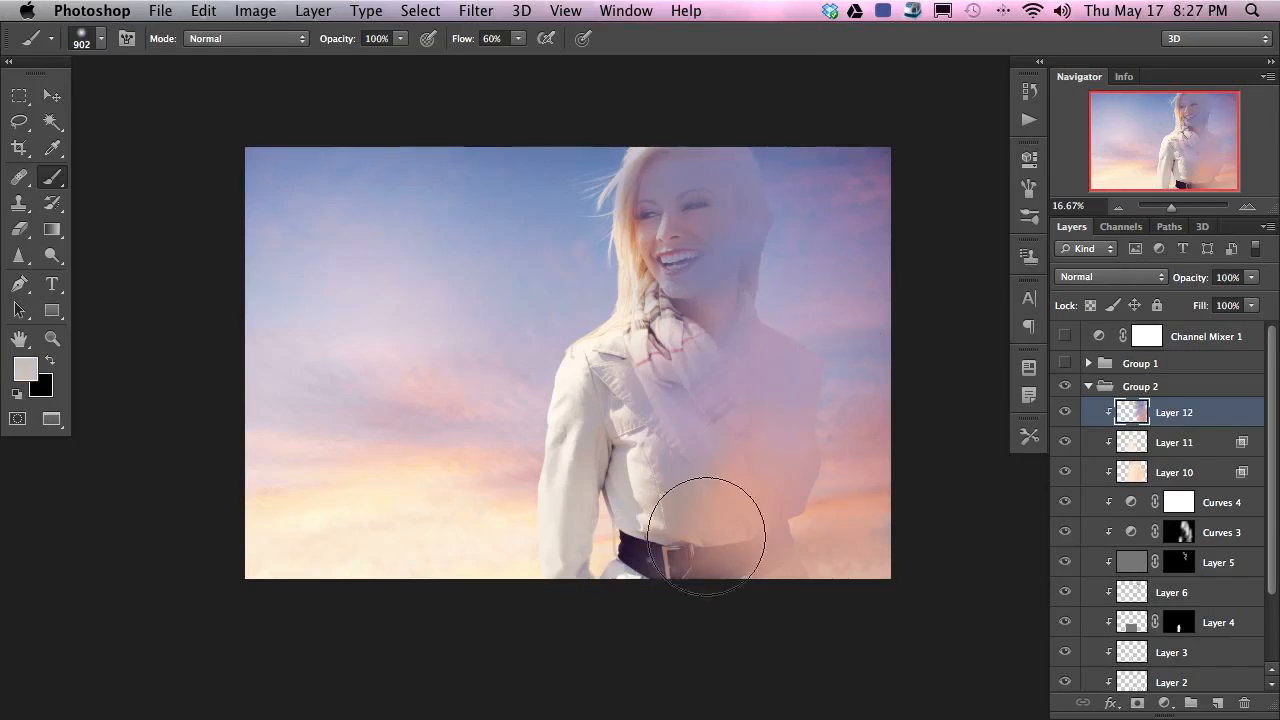
pyautogui.keyDown('alt'); pyautogui.click(782, 218); pyautogui.keyUp('alt')
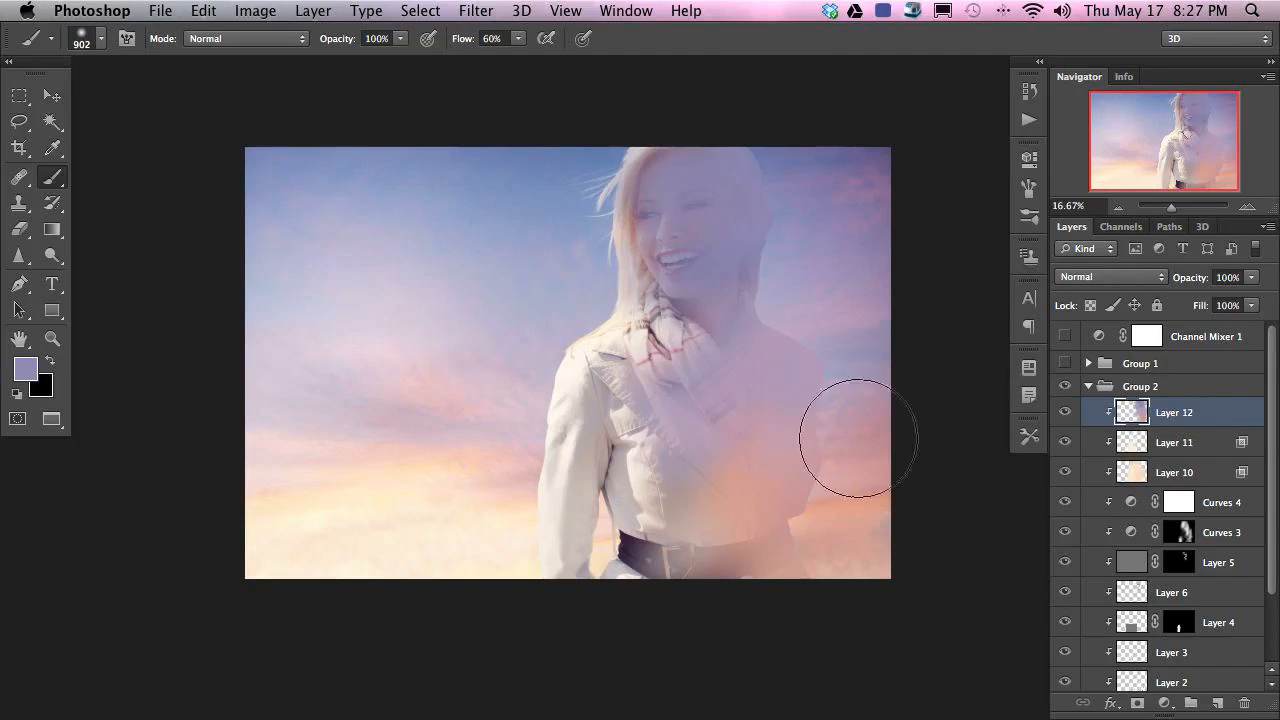
# - Set Layer 12's blend mode to Soft Light and compare the woman with it on and off
pyautogui.click(1110, 277)
pyautogui.click(1128, 480)
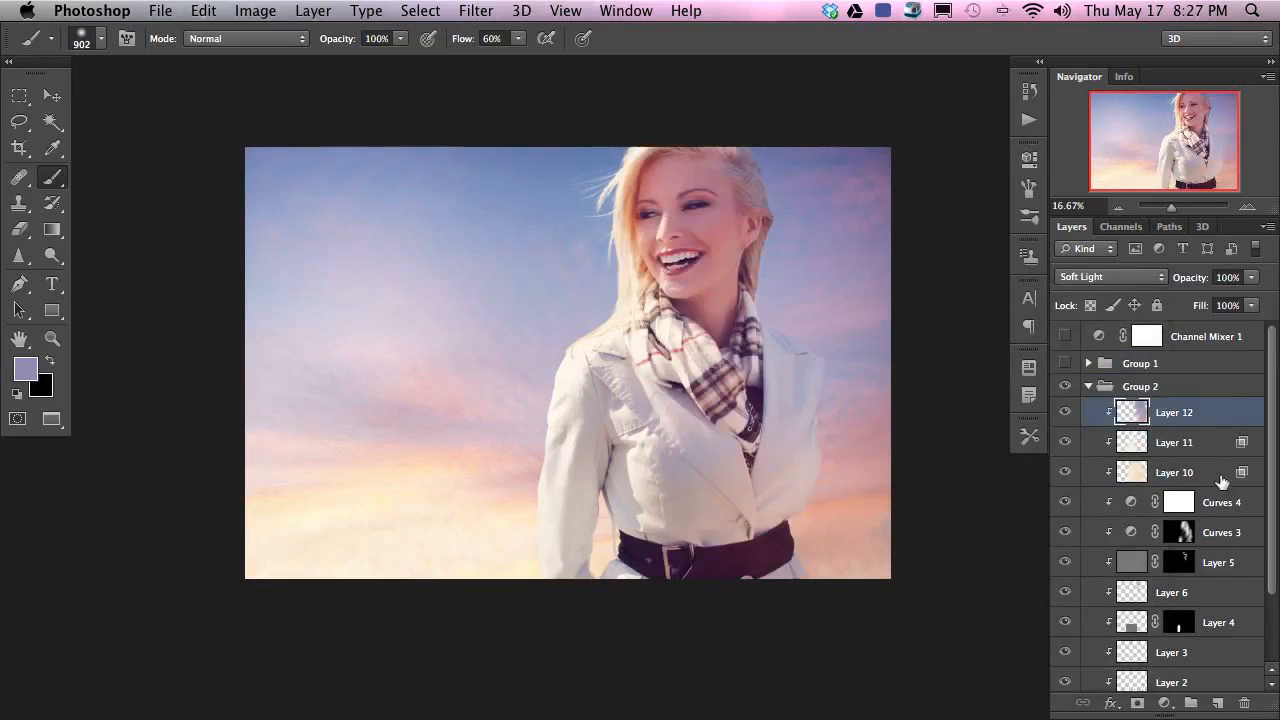
pyautogui.click(1066, 413)
pyautogui.click(1066, 413)
pyautogui.click(1066, 413)
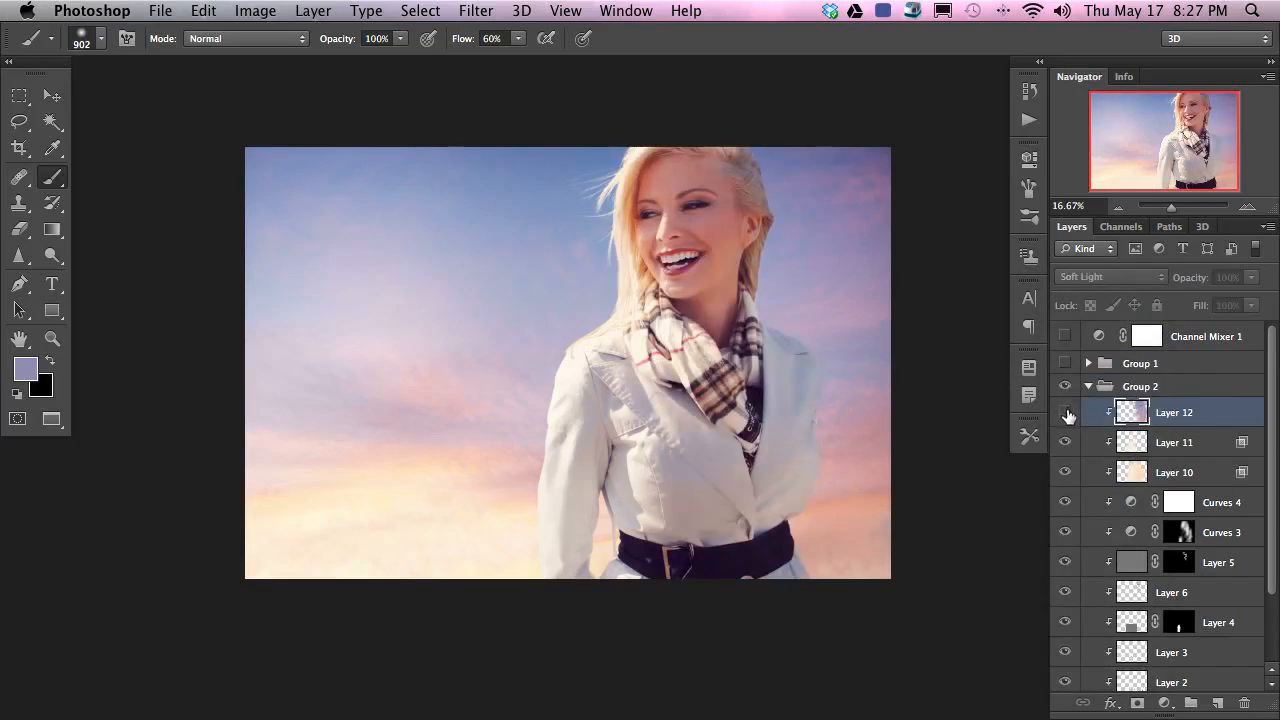
pyautogui.click(1066, 413)
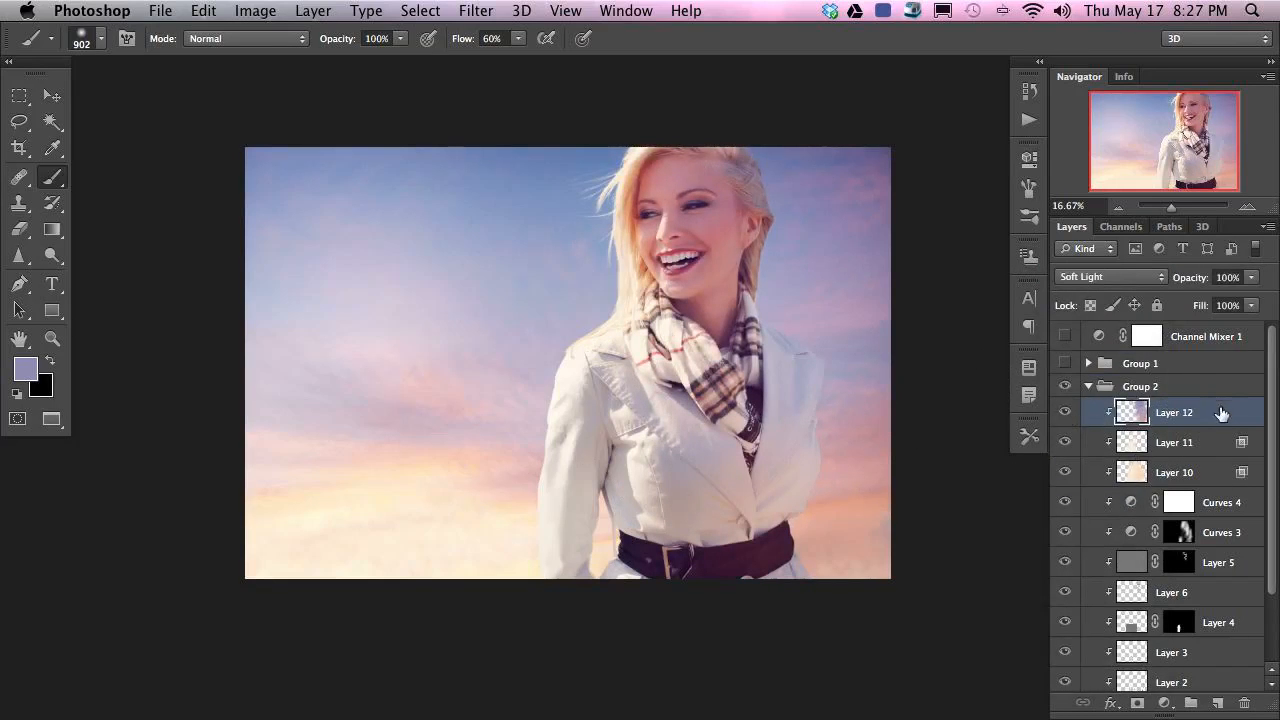
# - Lower Layer 12's opacity to 71% in its blending options
pyautogui.doubleClick(1222, 414)
pyautogui.moveTo(441, 508)
pyautogui.mouseDown()
pyautogui.moveTo(190, 514)
pyautogui.moveTo(440, 508)
pyautogui.mouseUp()
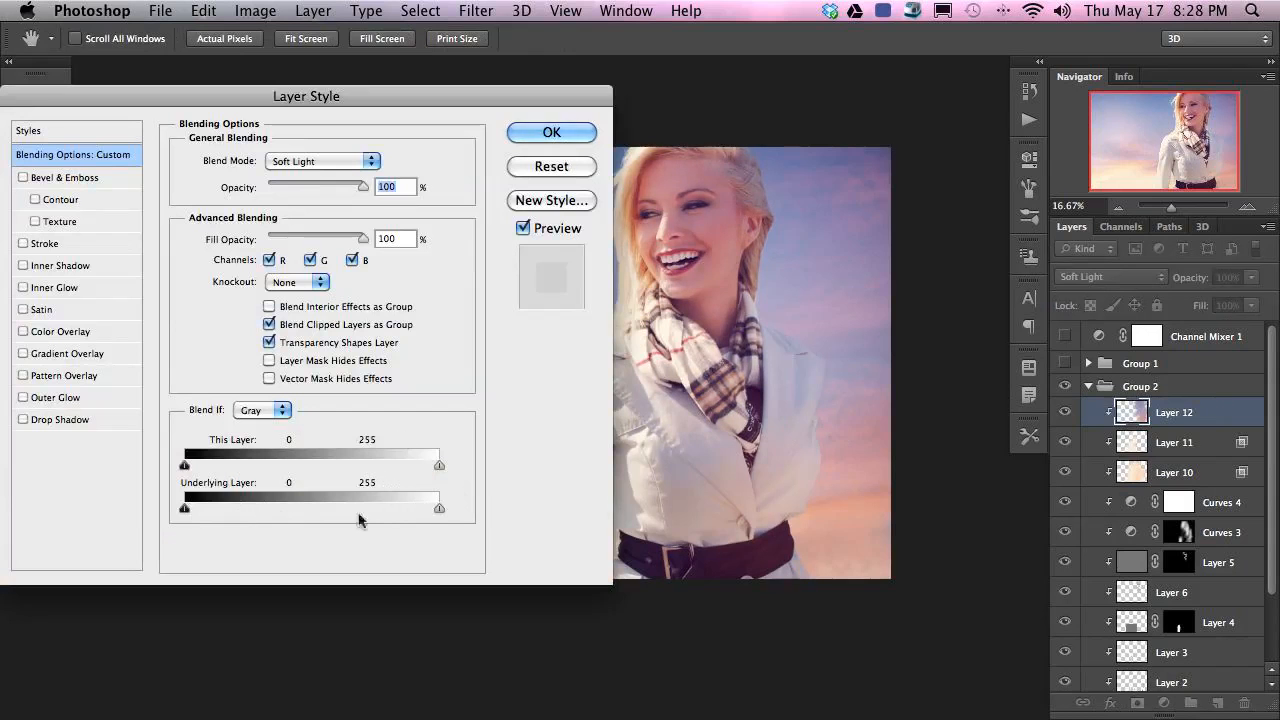
pyautogui.moveTo(184, 510)
pyautogui.mouseDown()
pyautogui.moveTo(368, 511)
pyautogui.moveTo(184, 510)
pyautogui.mouseUp()
pyautogui.moveTo(439, 508)
pyautogui.mouseDown()
pyautogui.moveTo(275, 513)
pyautogui.moveTo(482, 502)
pyautogui.moveTo(333, 512)
pyautogui.moveTo(460, 512)
pyautogui.mouseUp()
pyautogui.moveTo(363, 186); pyautogui.dragTo(335, 186)
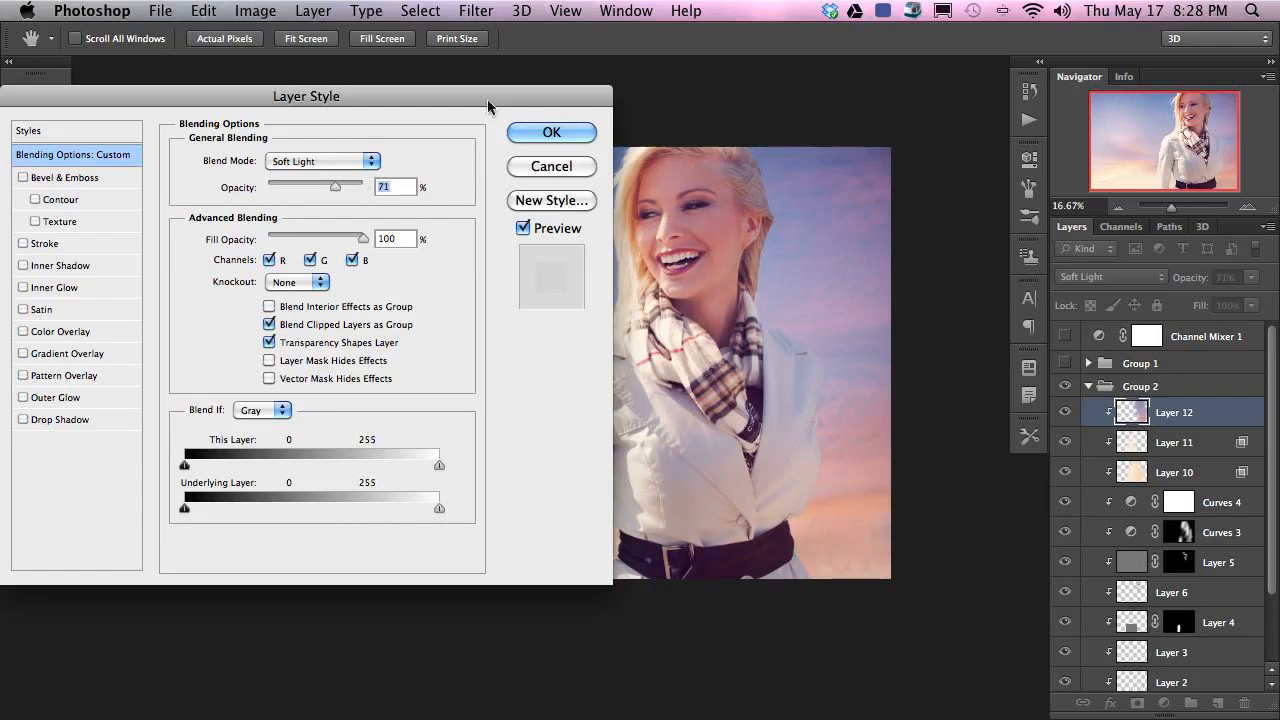
pyautogui.click(569, 134)
# - Compare the woman with Layer 12 on and off, checking the bluish shoulder and lapel
pyautogui.click(1065, 413)
pyautogui.click(1065, 413)
pyautogui.click(1065, 413)
pyautogui.click(1065, 413)
pyautogui.click(1065, 413)
pyautogui.click(1065, 413)
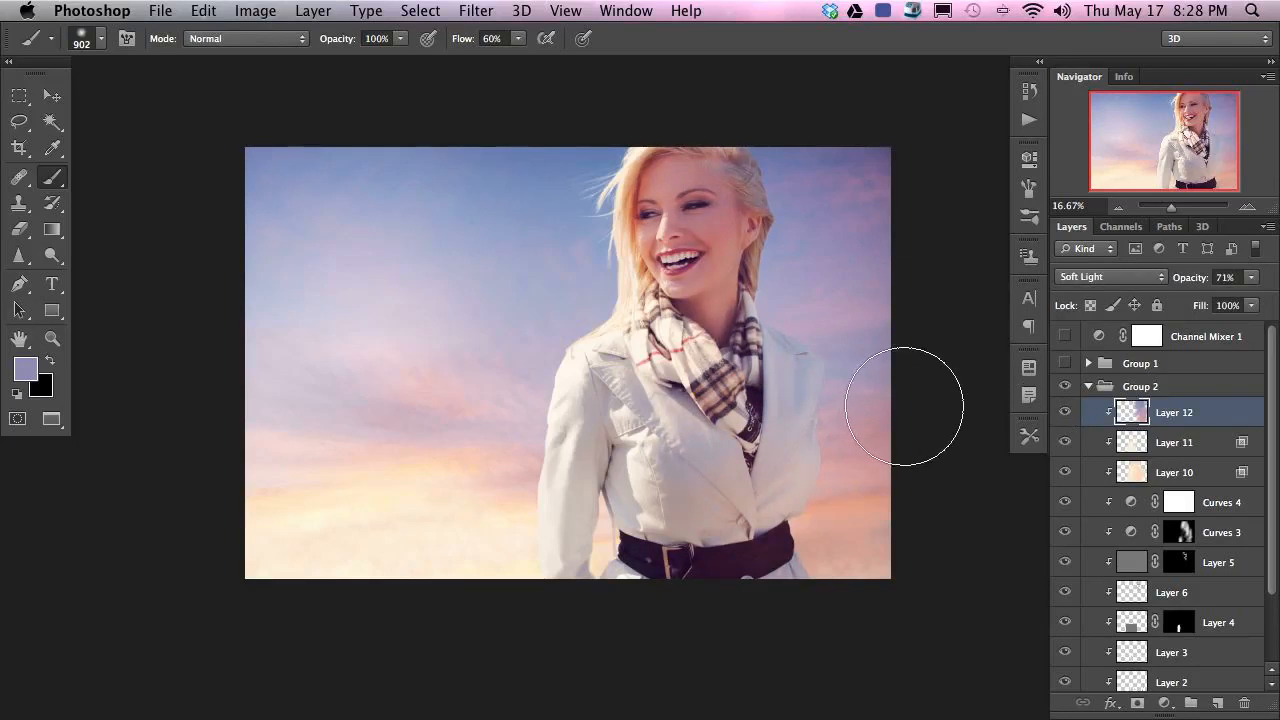
pyautogui.click(1067, 412)
pyautogui.click(1067, 412)
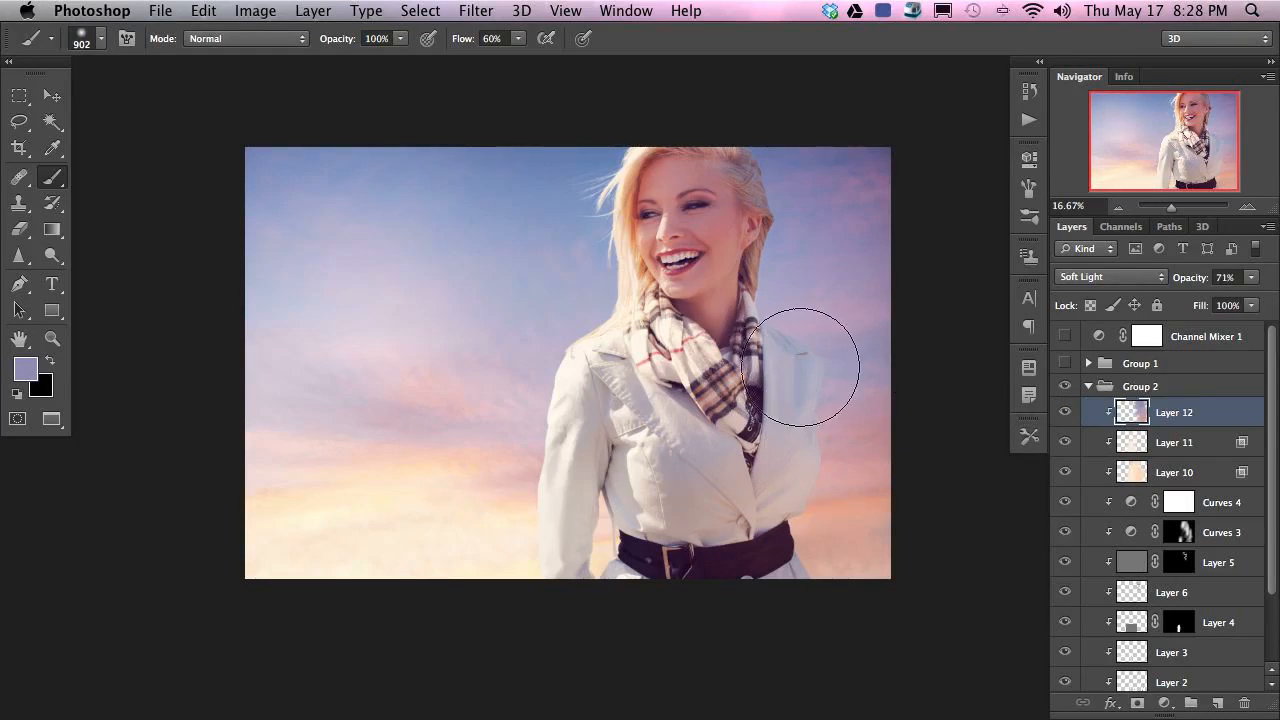
pyautogui.moveTo(811, 365)
pyautogui.mouseDown()
pyautogui.moveTo(823, 357)
pyautogui.moveTo(814, 294)
pyautogui.mouseUp()
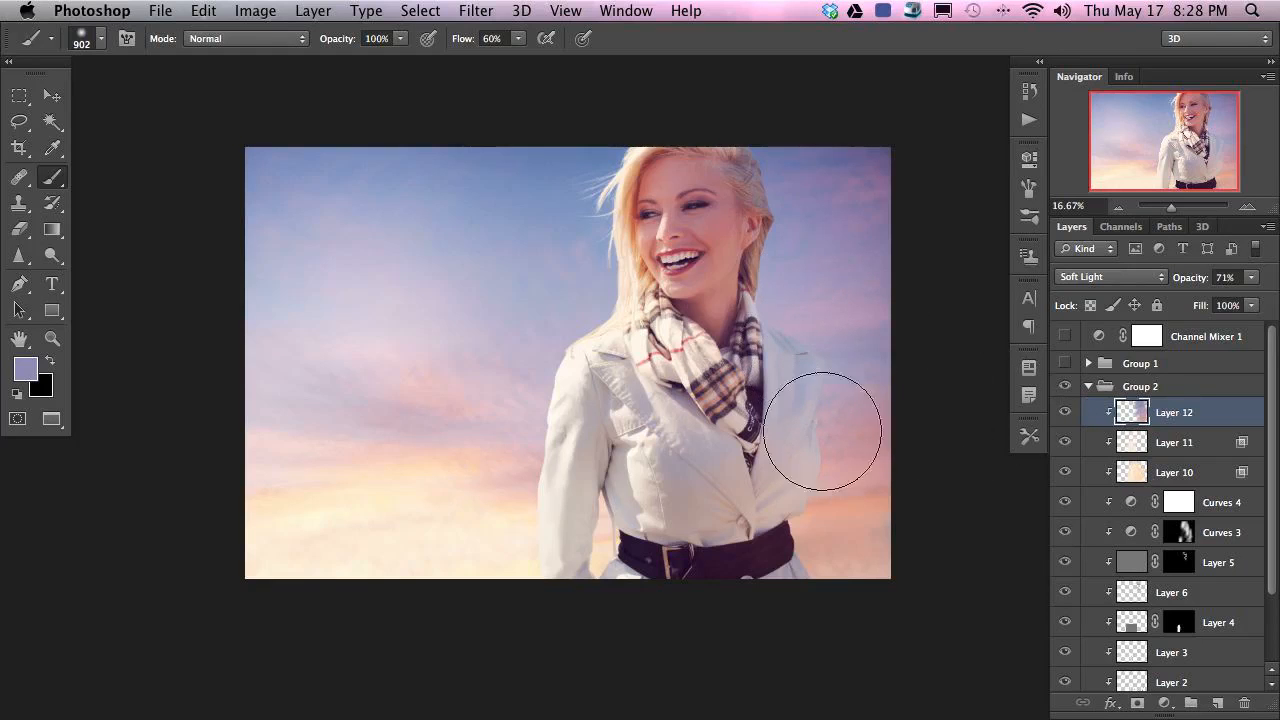
# - Lasso the bluish shoulder and lapel area and add a Hue/Saturation adjustment for it, clipped to the woman
pyautogui.press('l')
pyautogui.moveTo(802, 275); pyautogui.dragTo(803, 277)
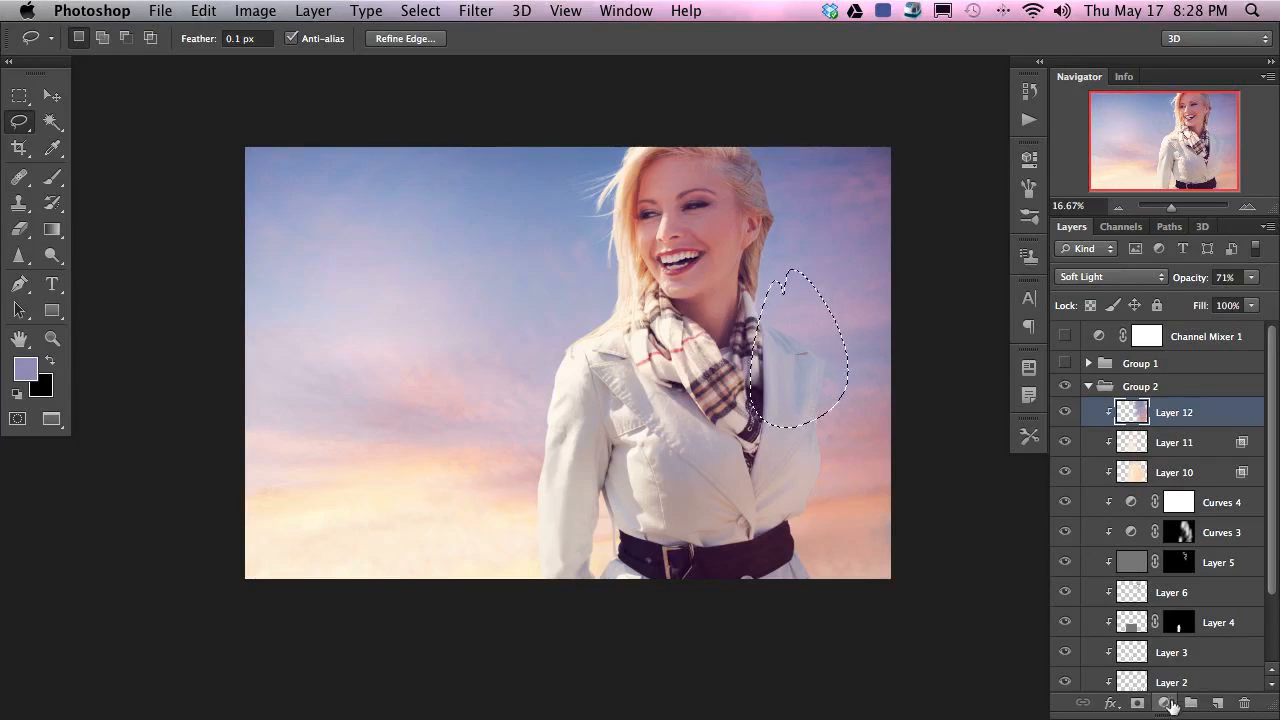
pyautogui.click(1165, 703)
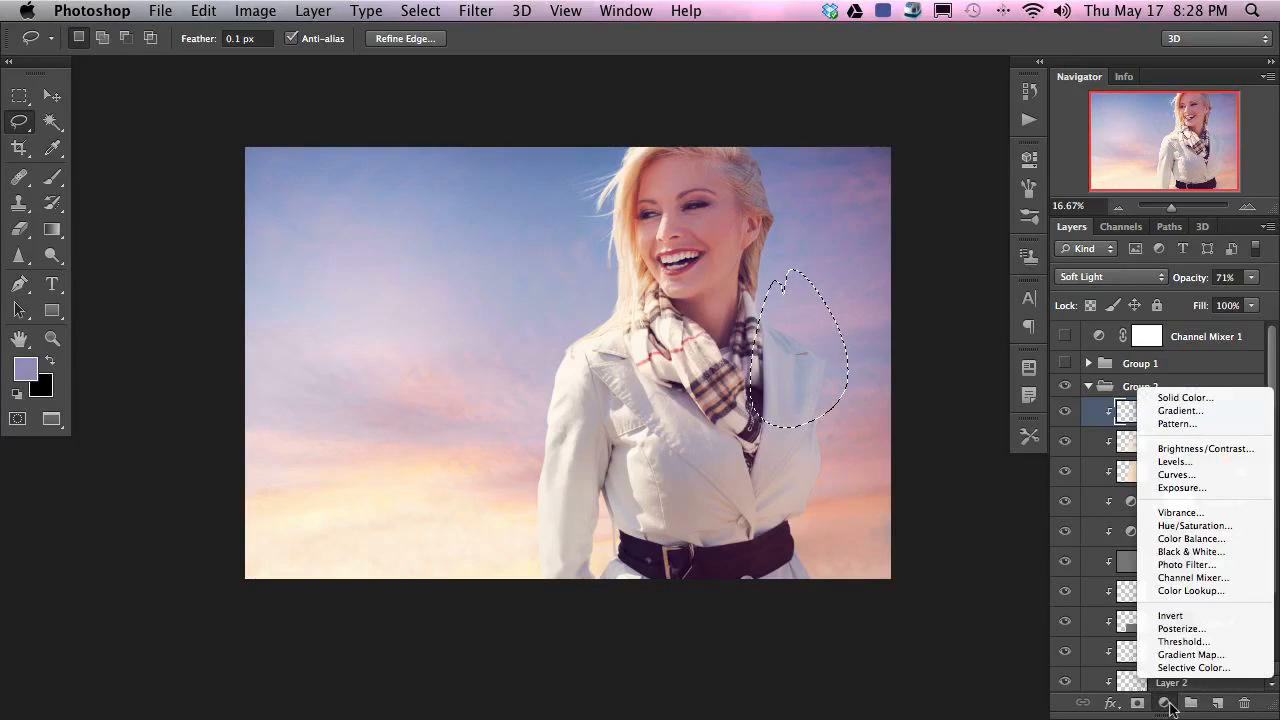
pyautogui.click(1195, 525)
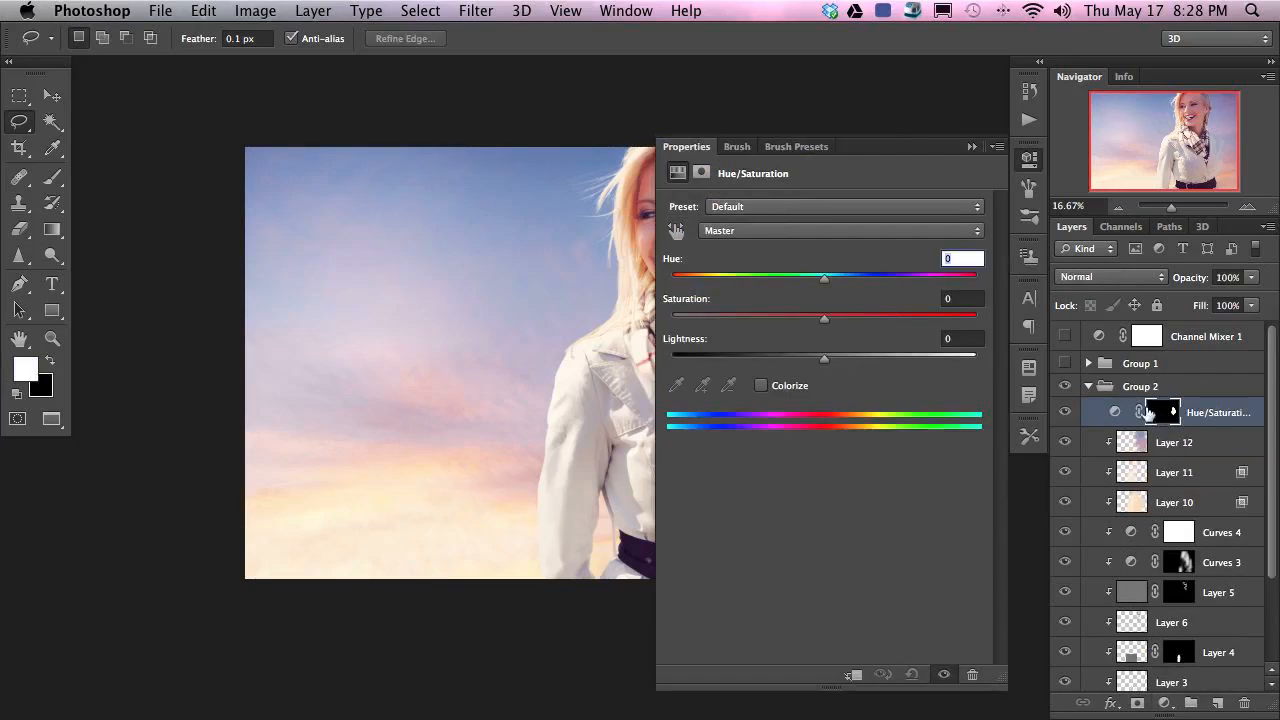
pyautogui.moveTo(602, 398); pyautogui.dragTo(368, 398)
pyautogui.press('alt+super+g')
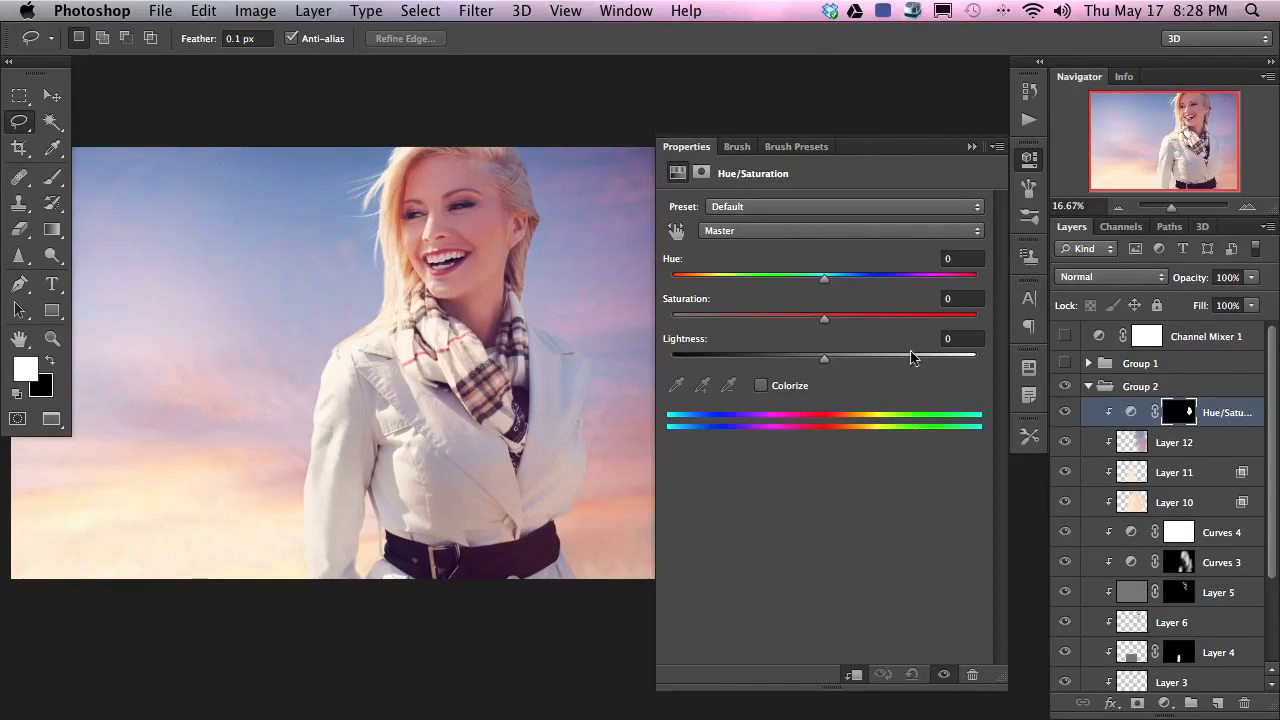
# - Set the hue of the shoulder's Hue/Saturation adjustment to +22
pyautogui.moveTo(823, 281); pyautogui.dragTo(856, 291)
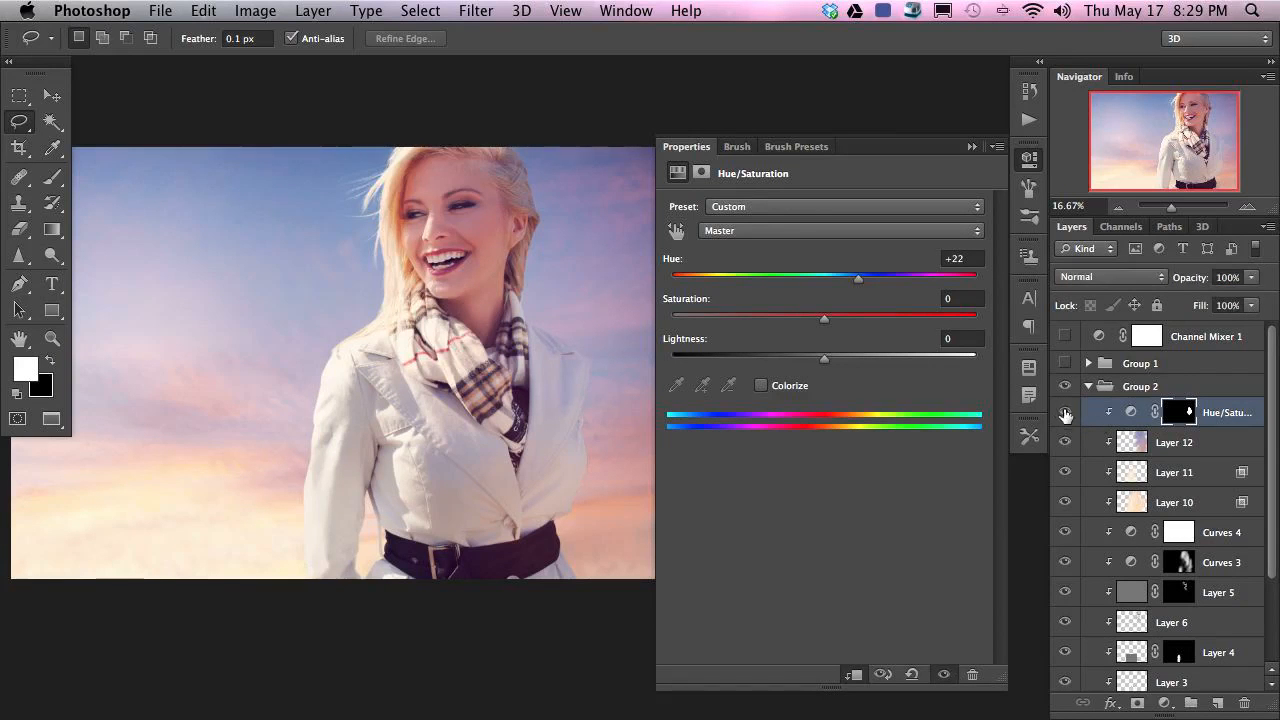
pyautogui.click(1029, 158)
pyautogui.moveTo(443, 452); pyautogui.dragTo(615, 423)
# - Compare the image with the Hue/Saturation layer's mask disabled and enabled
pyautogui.keyDown('shift'); pyautogui.click(1180, 412); pyautogui.keyUp('shift')
pyautogui.keyDown('shift'); pyautogui.click(1176, 414); pyautogui.keyUp('shift')
pyautogui.keyDown('shift'); pyautogui.click(1170, 416); pyautogui.keyUp('shift')
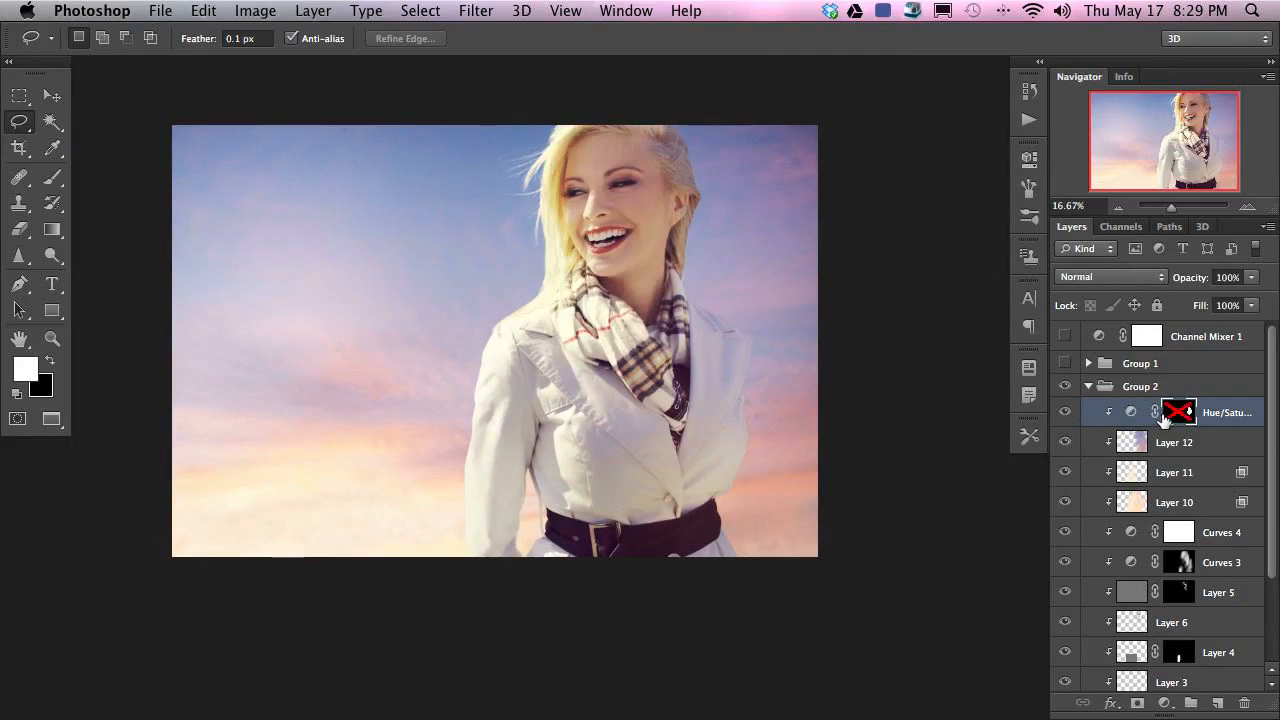
pyautogui.keyDown('shift'); pyautogui.click(1184, 410); pyautogui.keyUp('shift')
pyautogui.keyDown('shift'); pyautogui.click(1183, 411); pyautogui.keyUp('shift')
pyautogui.keyDown('shift'); pyautogui.click(1183, 412); pyautogui.keyUp('shift')
pyautogui.keyDown('shift'); pyautogui.click(1182, 413); pyautogui.keyUp('shift')
pyautogui.keyDown('shift'); pyautogui.click(1182, 413); pyautogui.keyUp('shift')
pyautogui.keyDown('shift'); pyautogui.click(1181, 413); pyautogui.keyUp('shift')
pyautogui.keyDown('shift'); pyautogui.click(1178, 414); pyautogui.keyUp('shift')
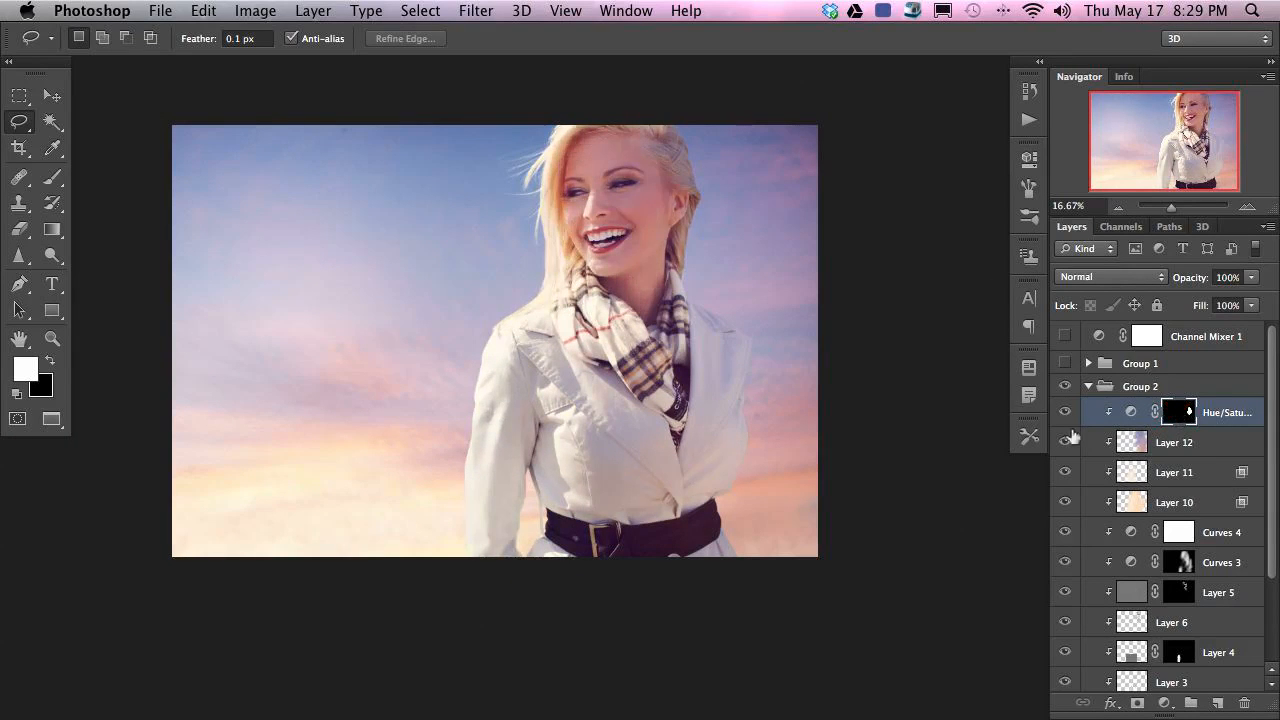
# - Blur the Hue/Saturation layer's mask to soften the edge of the lassoed shoulder area, checking the mask itself
pyautogui.keyDown('alt'); pyautogui.click(1182, 414); pyautogui.keyUp('alt')
pyautogui.keyDown('alt'); pyautogui.click(1182, 414); pyautogui.keyUp('alt')
pyautogui.press('alt+super+f')
pyautogui.click(885, 454)
pyautogui.click(1045, 184)
pyautogui.keyDown('alt'); pyautogui.click(1182, 414); pyautogui.keyUp('alt')
pyautogui.keyDown('alt'); pyautogui.click(1182, 414); pyautogui.keyUp('alt')
# - Lower the Hue/Saturation layer's opacity to 83% and compare the shoulder with it on and off
pyautogui.click(1065, 416)
pyautogui.moveTo(1194, 279); pyautogui.dragTo(1168, 290)
pyautogui.click(1070, 414)
pyautogui.click(1070, 414)
pyautogui.click(1068, 415)
pyautogui.click(1068, 415)
# - Compare the Hue/Saturation correction on and off again, then examine the coat's shoulder, lapel and sky-side edge up close
pyautogui.moveTo(603, 460); pyautogui.dragTo(665, 466)
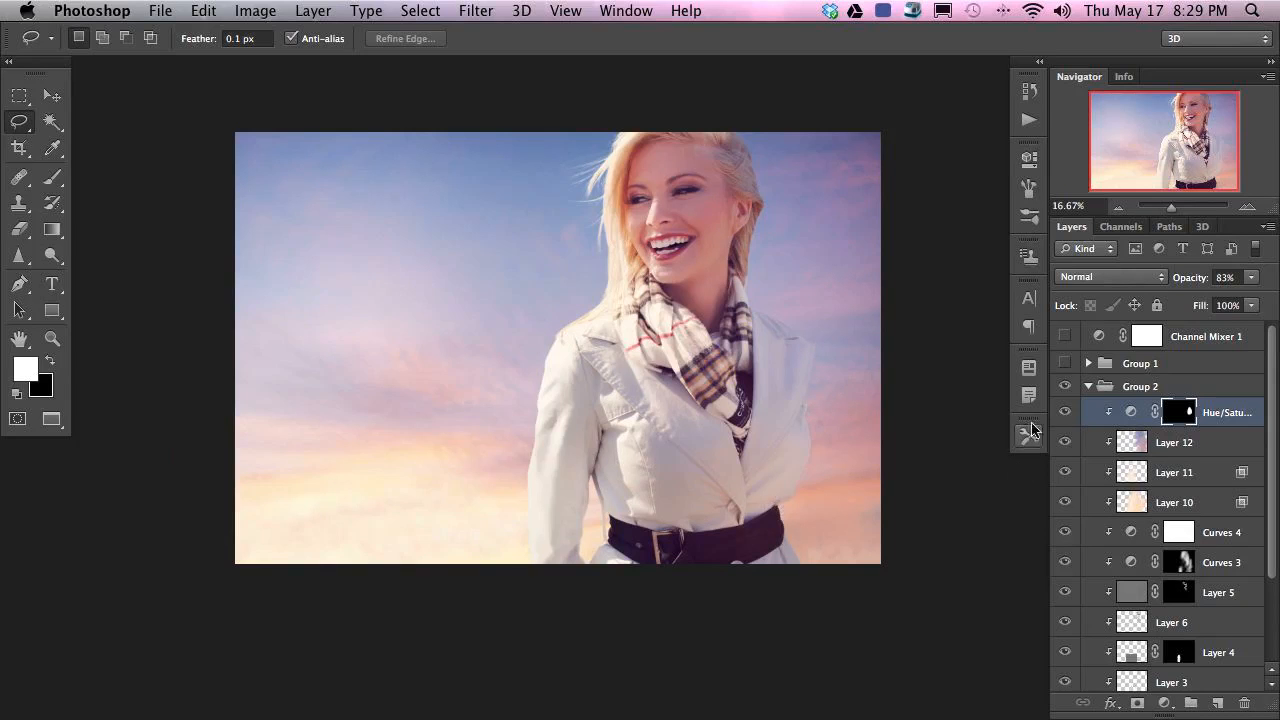
pyautogui.click(1068, 415)
pyautogui.click(1068, 415)
pyautogui.click(1068, 415)
pyautogui.click(1068, 415)
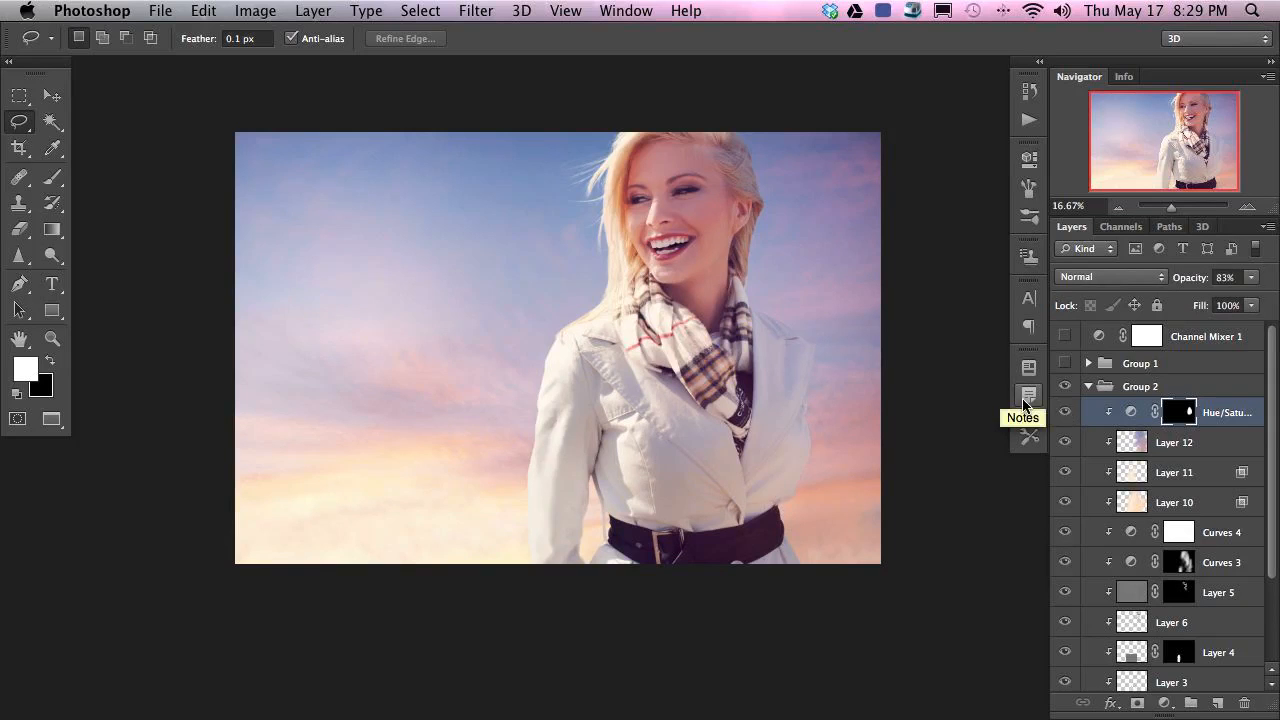
pyautogui.press('super+plus')
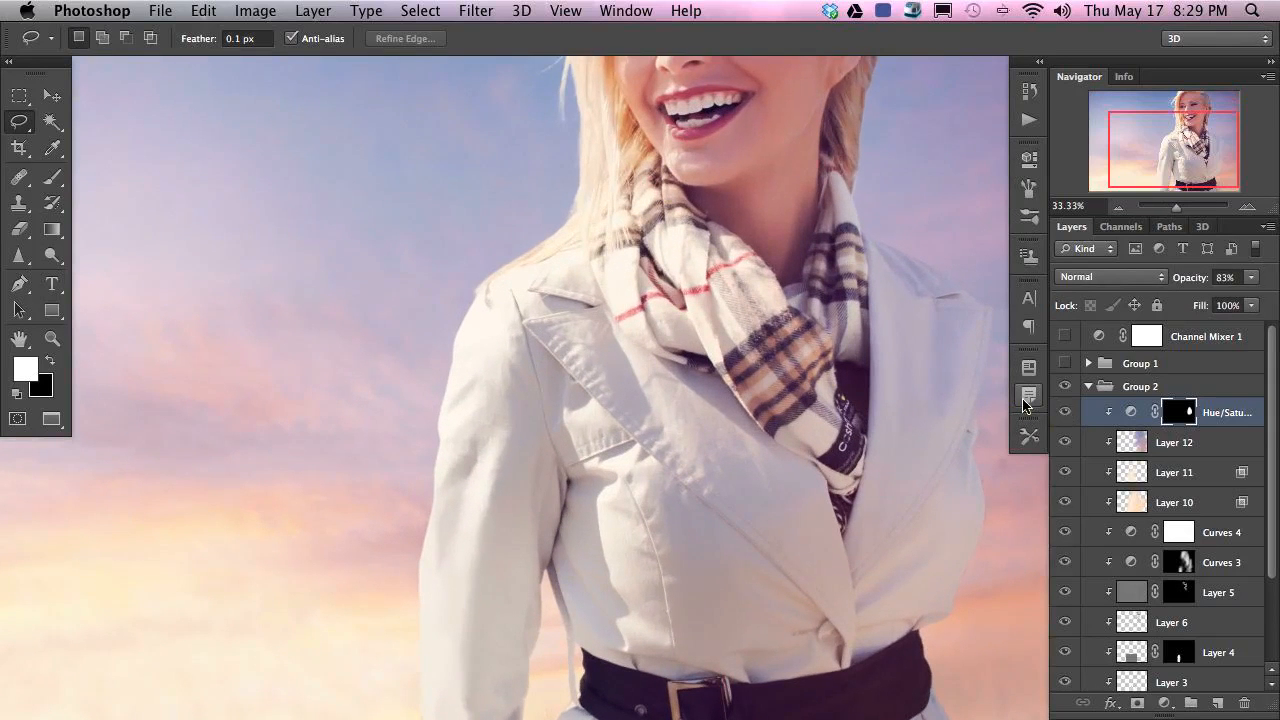
pyautogui.moveTo(762, 191); pyautogui.dragTo(469, 231)
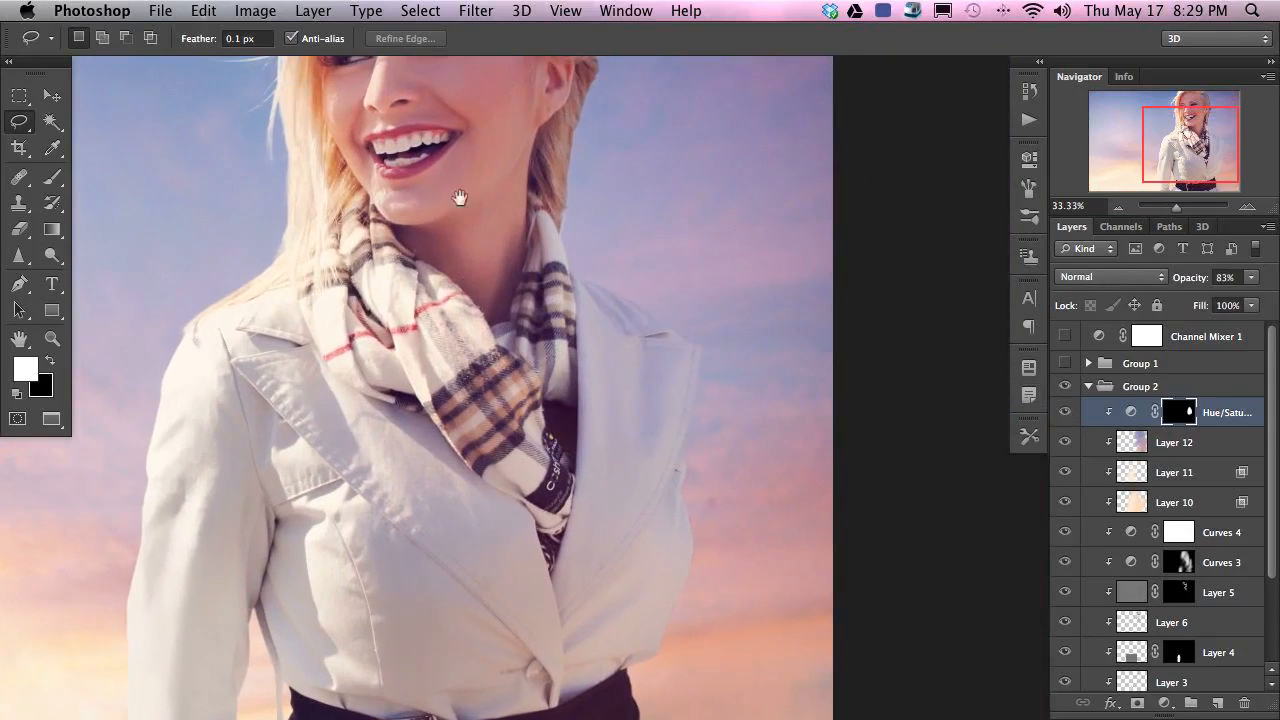
pyautogui.click(1063, 412)
pyautogui.click(1066, 413)
pyautogui.press('super+plus')
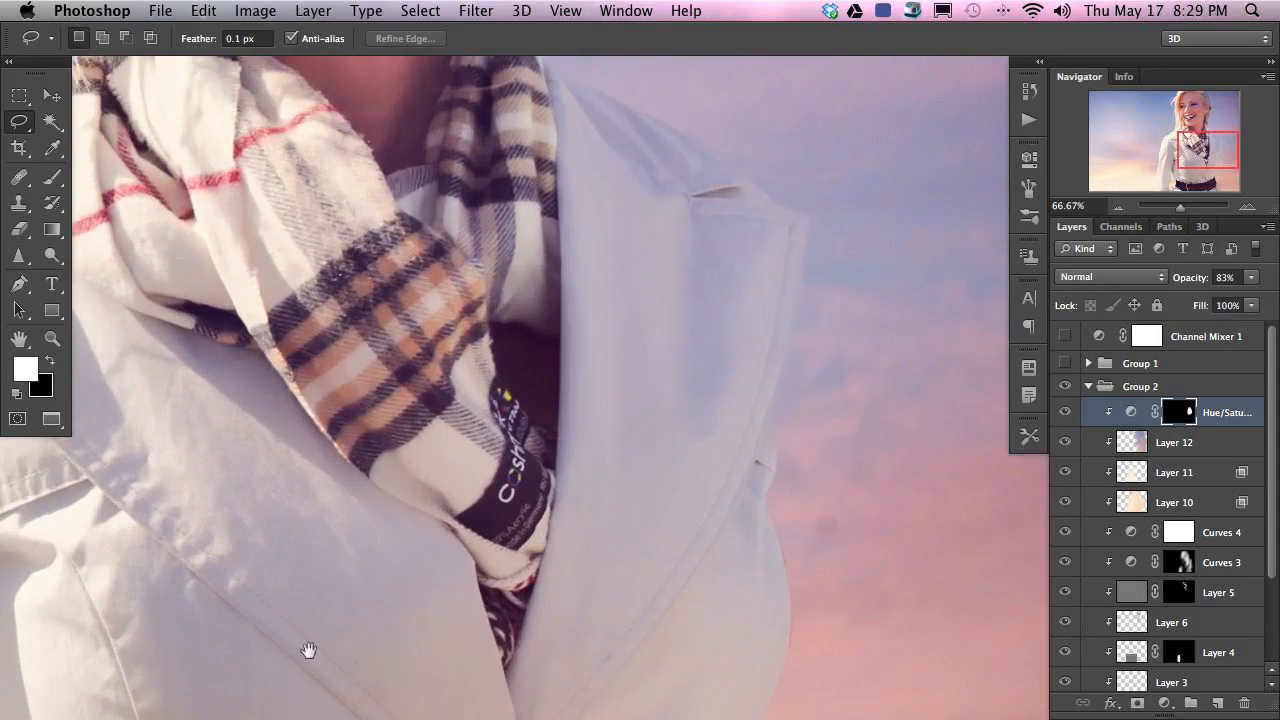
pyautogui.moveTo(308, 651); pyautogui.dragTo(320, 448)
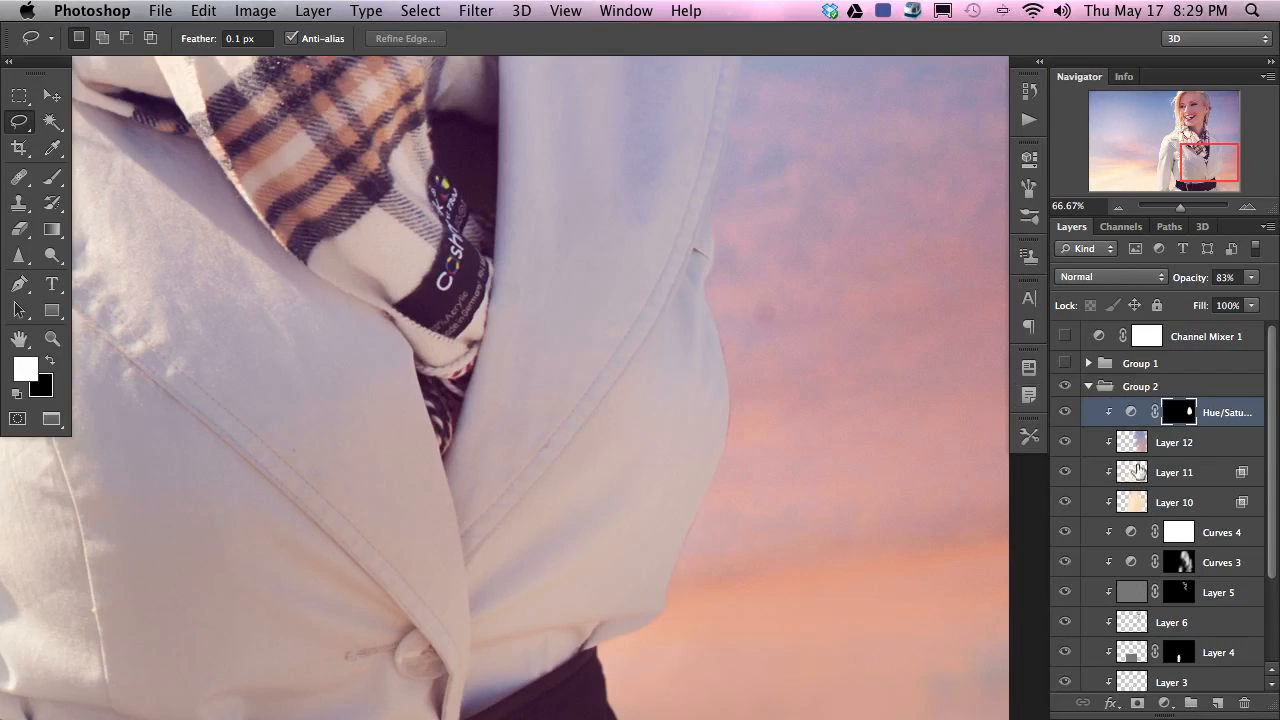
pyautogui.scroll(-5, 1270, 420)
pyautogui.scroll(4, 1262, 442)
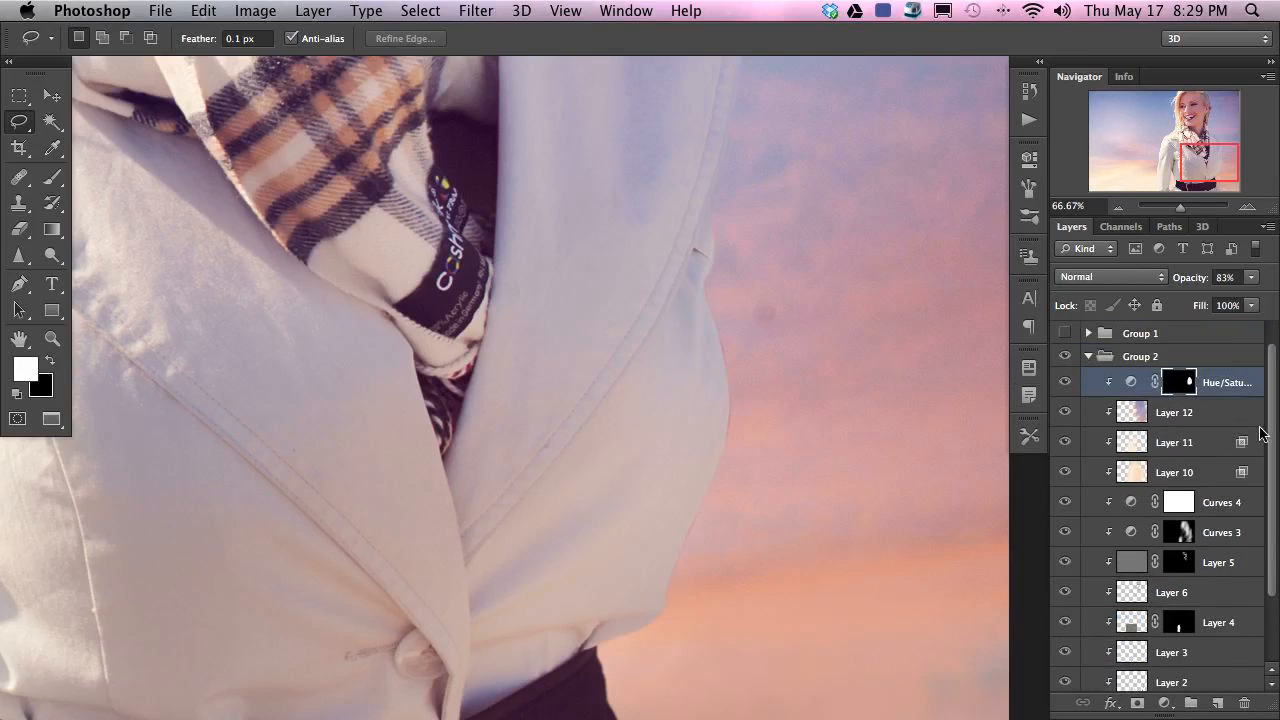
# - Add a new clipped layer above the Hue/Saturation layer and brush sampled tones along the coat's right edge above the belt at 20% flow
pyautogui.press('alt+shift+super+n')
pyautogui.press('alt+super+g')
pyautogui.press('b')
pyautogui.moveTo(740, 512)
pyautogui.mouseDown()
pyautogui.moveTo(600, 523)
pyautogui.moveTo(580, 486)
pyautogui.mouseUp()
pyautogui.moveTo(720, 503); pyautogui.dragTo(700, 523)
pyautogui.keyDown('alt'); pyautogui.click(697, 514); pyautogui.keyUp('alt')
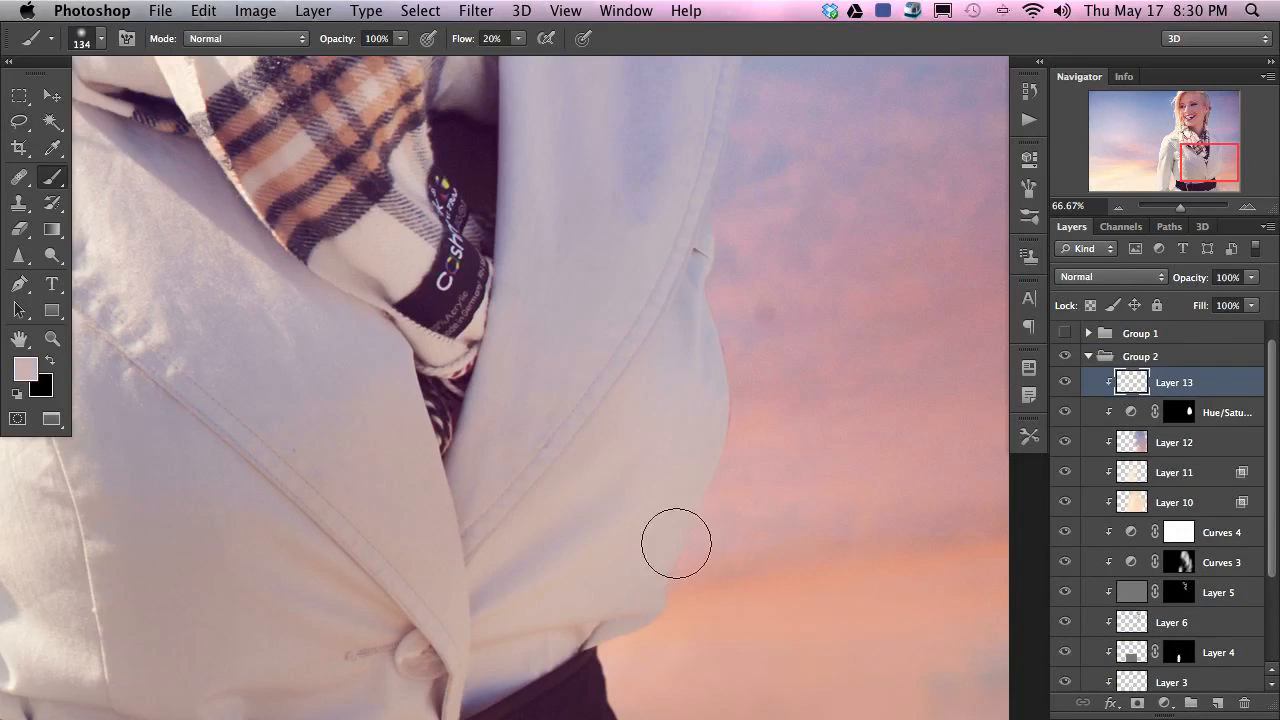
pyautogui.keyDown('alt'); pyautogui.click(670, 566); pyautogui.keyUp('alt')
pyautogui.moveTo(701, 488); pyautogui.dragTo(650, 503)
# - Brush sampled tones at 20% flow along the coat's shoulder edge and the hair edge above the scarf
pyautogui.scroll(8, 681, 355)
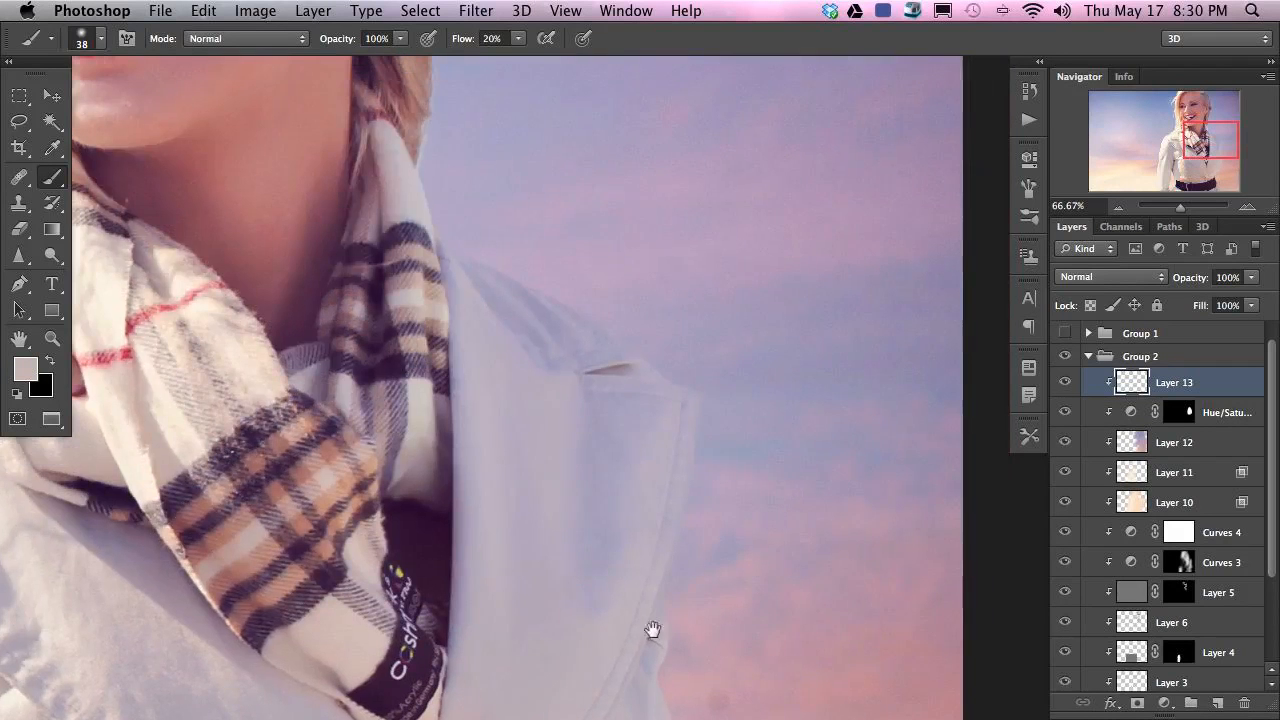
pyautogui.keyDown('alt'); pyautogui.click(563, 307); pyautogui.keyUp('alt')
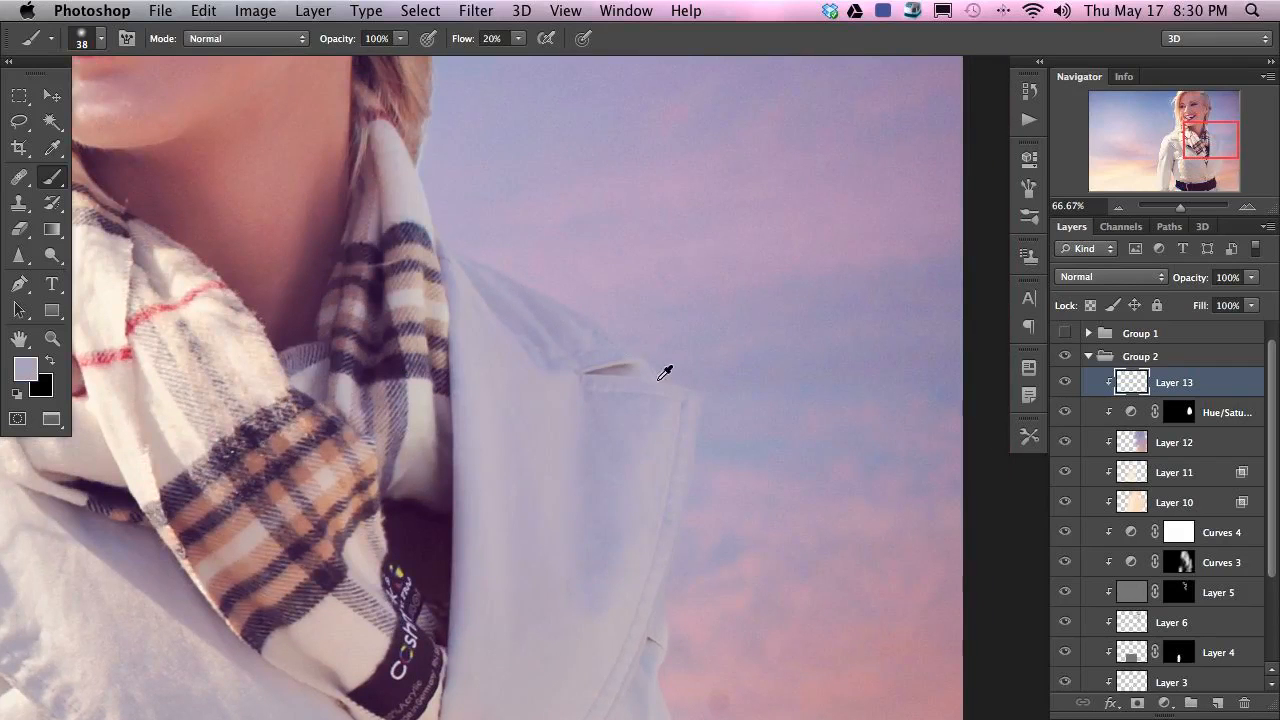
pyautogui.moveTo(423, 195); pyautogui.dragTo(575, 442)
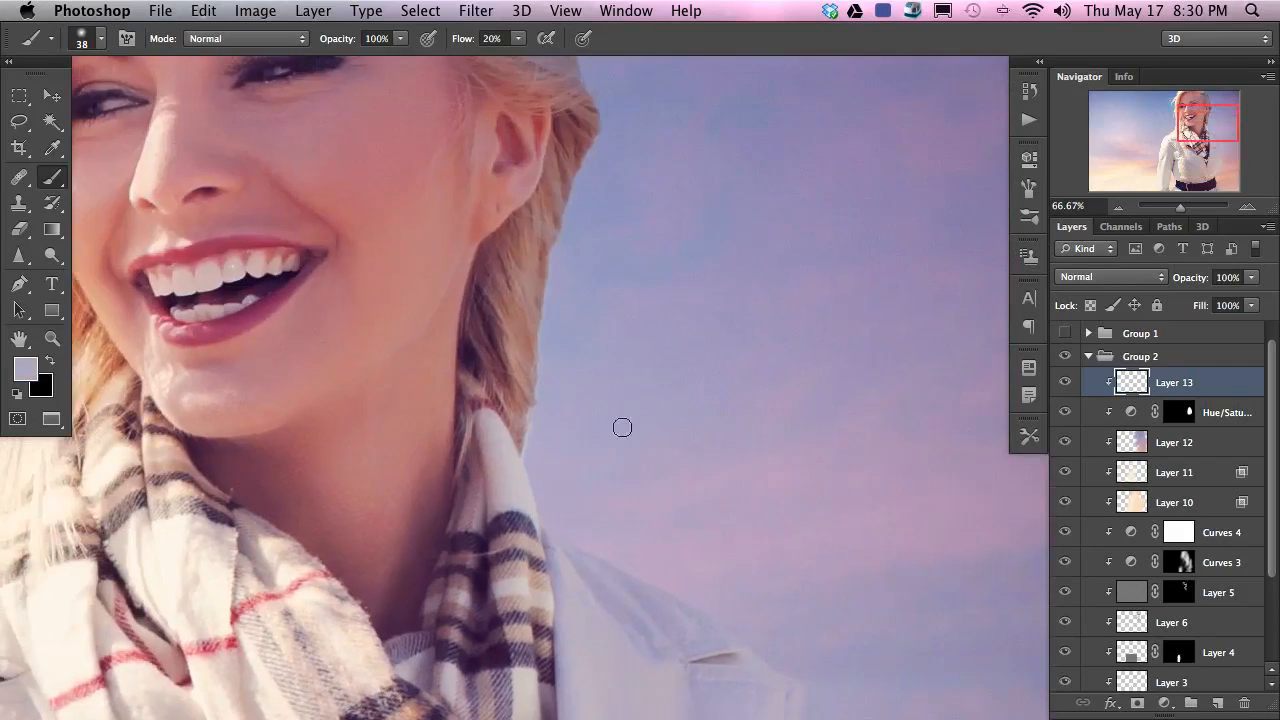
pyautogui.keyDown('alt'); pyautogui.click(529, 405); pyautogui.keyUp('alt')
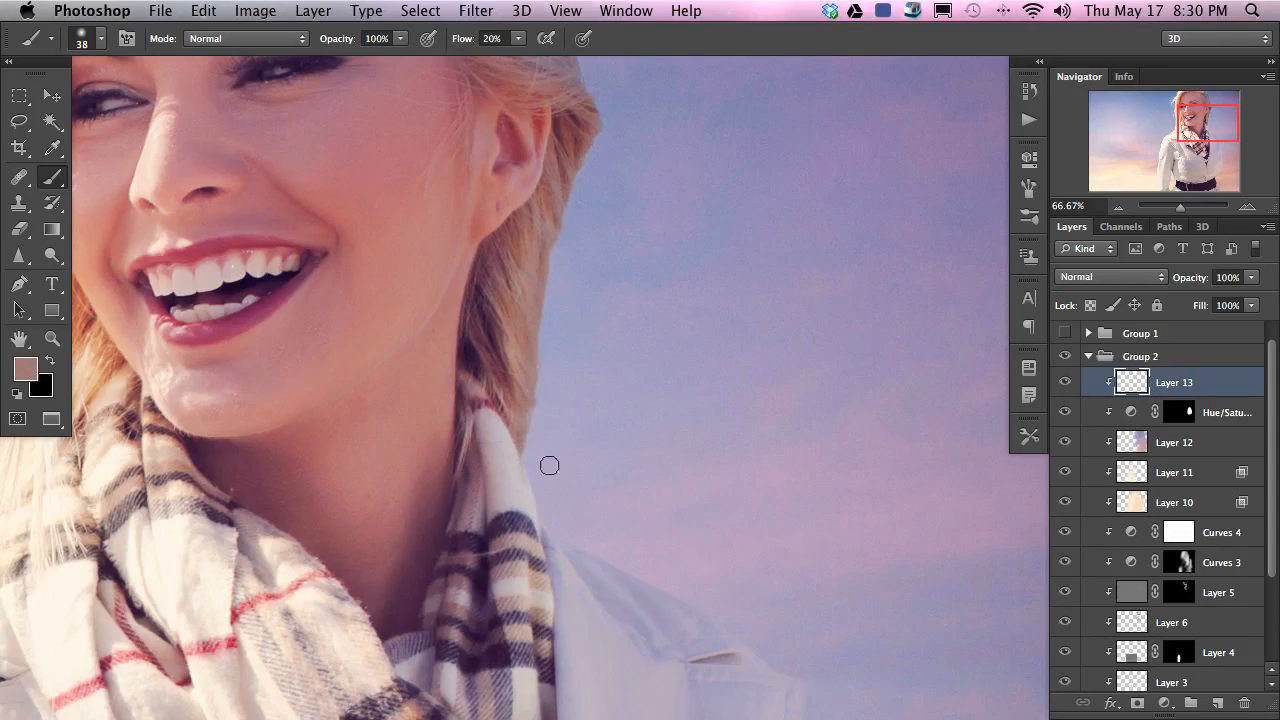
pyautogui.moveTo(544, 327); pyautogui.dragTo(586, 457)
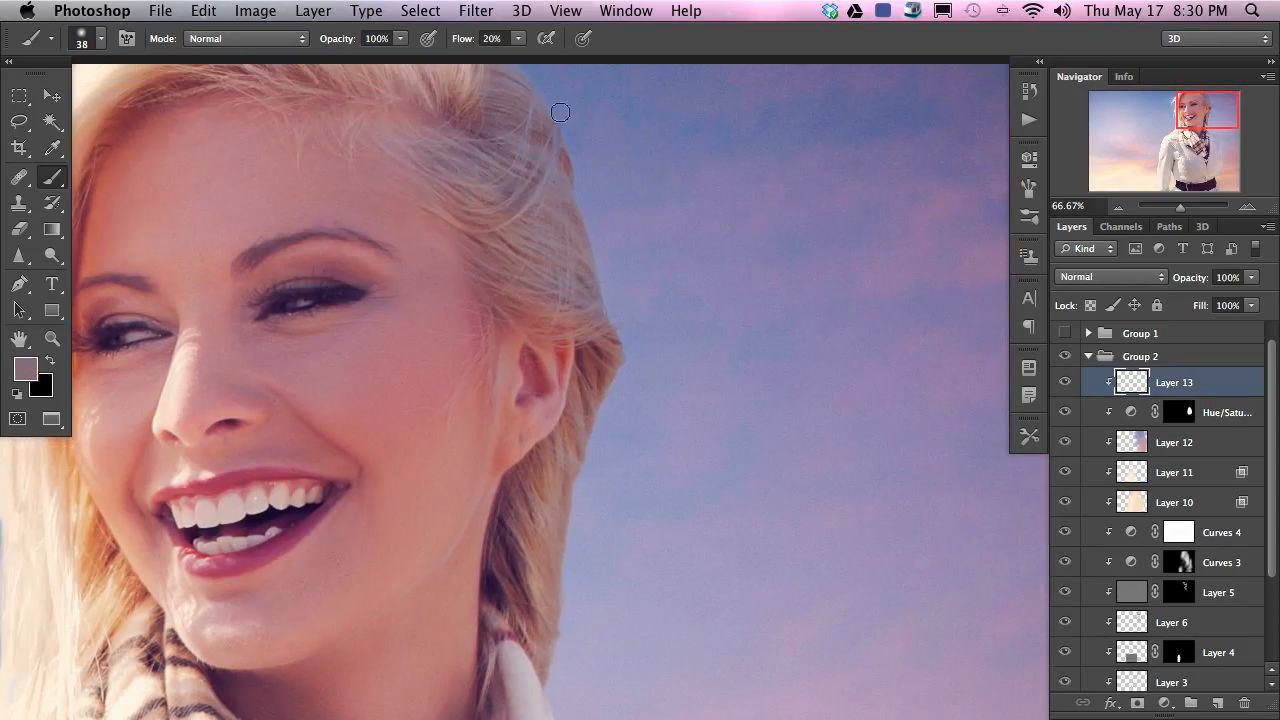
pyautogui.moveTo(668, 257); pyautogui.dragTo(666, 371)
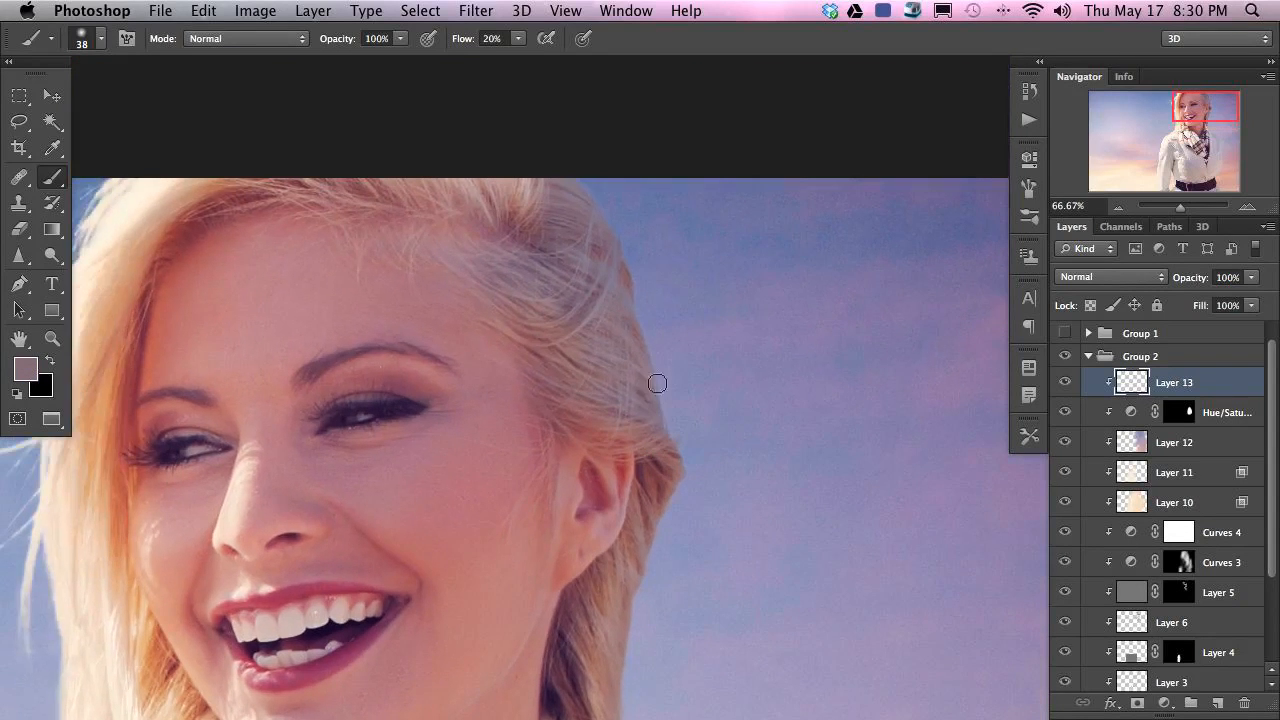
# - Compare the masked Background copy on and off, then examine the woman's cut-out edge from hair to belt
pyautogui.scroll(-3, 1270, 463)
pyautogui.keyDown('alt'); pyautogui.click(1166, 623); pyautogui.keyUp('alt')
pyautogui.keyDown('alt'); pyautogui.click(1151, 624); pyautogui.keyUp('alt')
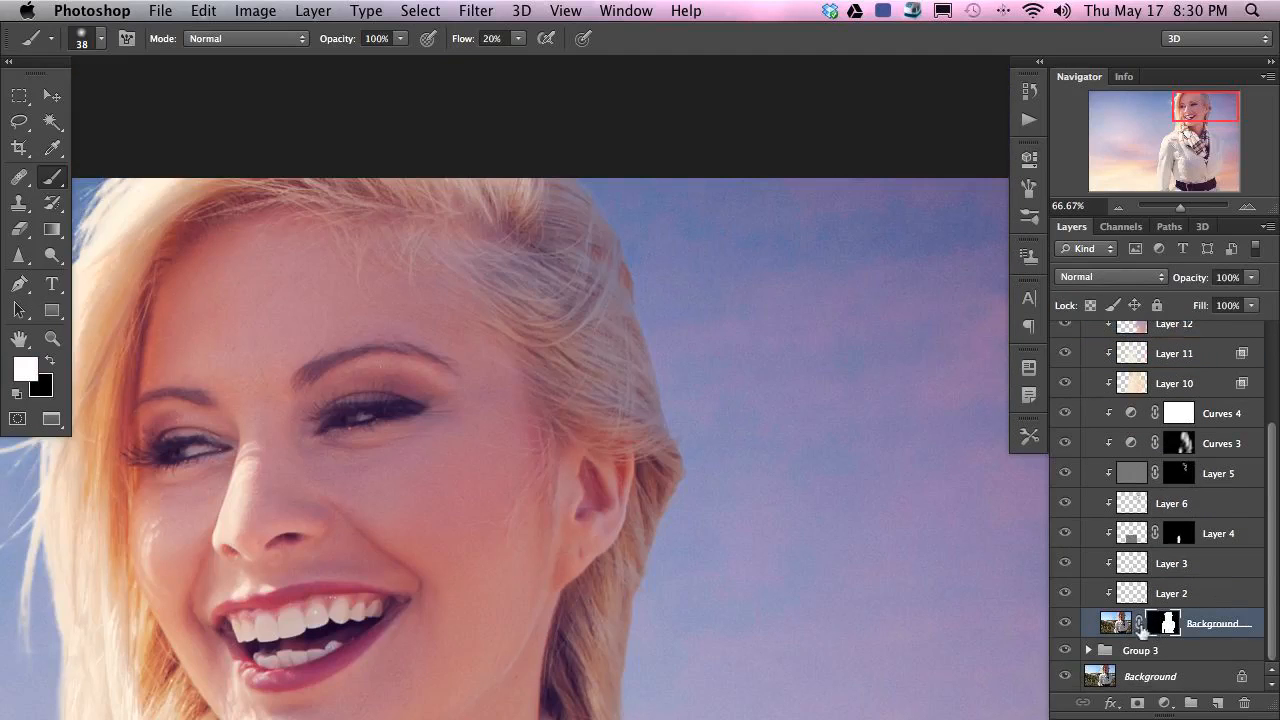
pyautogui.click(1066, 623)
pyautogui.click(1066, 623)
pyautogui.moveTo(385, 534); pyautogui.dragTo(897, 411)
pyautogui.moveTo(769, 558); pyautogui.dragTo(755, 190)
pyautogui.moveTo(753, 606); pyautogui.dragTo(766, 276)
pyautogui.moveTo(609, 629); pyautogui.dragTo(656, 200)
pyautogui.moveTo(674, 635); pyautogui.dragTo(654, 482)
pyautogui.moveTo(807, 513); pyautogui.dragTo(276, 497)
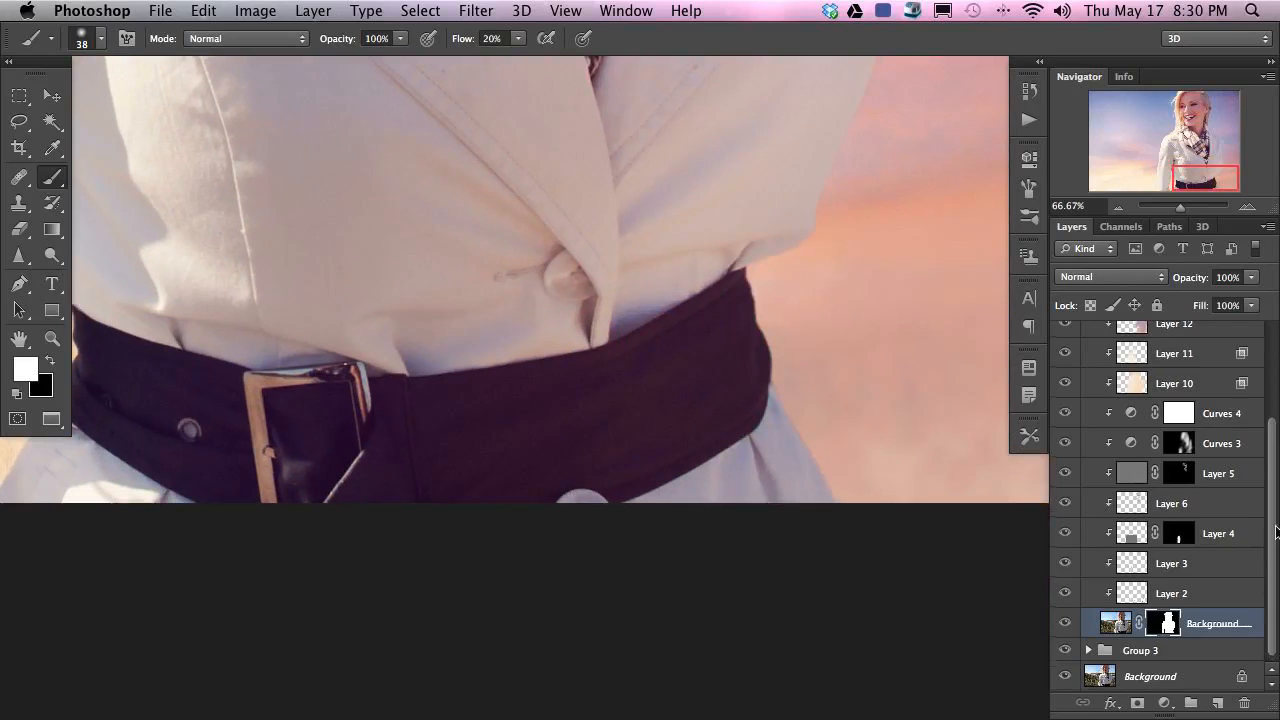
# - Reselect Layer 13 and touch up the coat's edge beside the belt with a tone sampled from the coat
pyautogui.moveTo(1274, 536); pyautogui.dragTo(1274, 430)
pyautogui.click(1218, 421)
pyautogui.keyDown('alt'); pyautogui.click(814, 469); pyautogui.keyUp('alt')
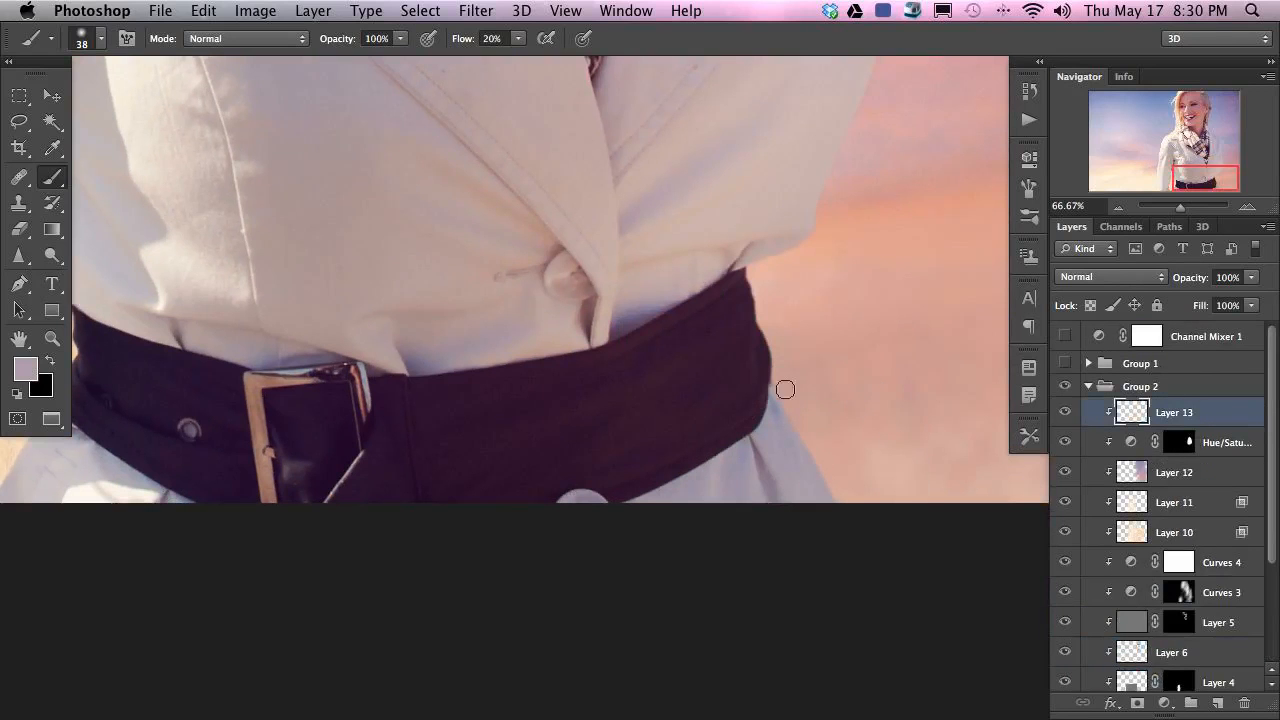
pyautogui.scroll(10, 820, 440)
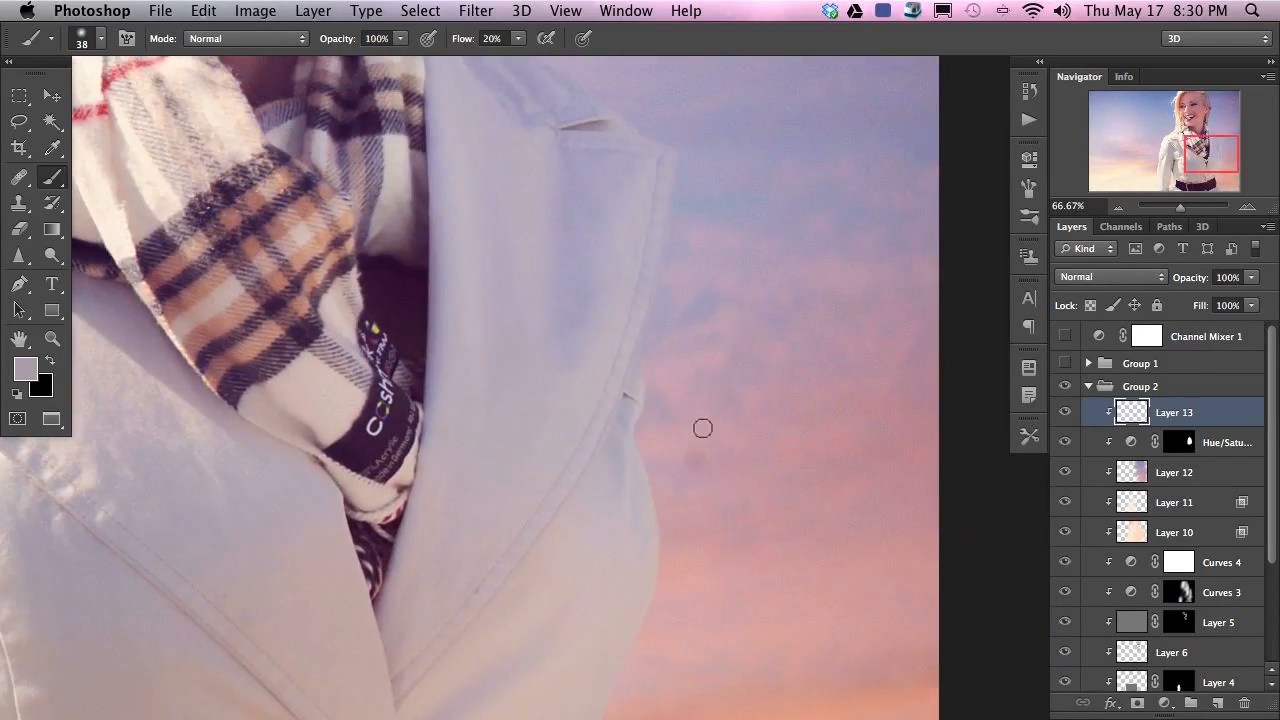
# - Hide Group 2, then in Group 3 hide everything above the sky photo and select IMG_5210.jpg
pyautogui.click(1066, 387)
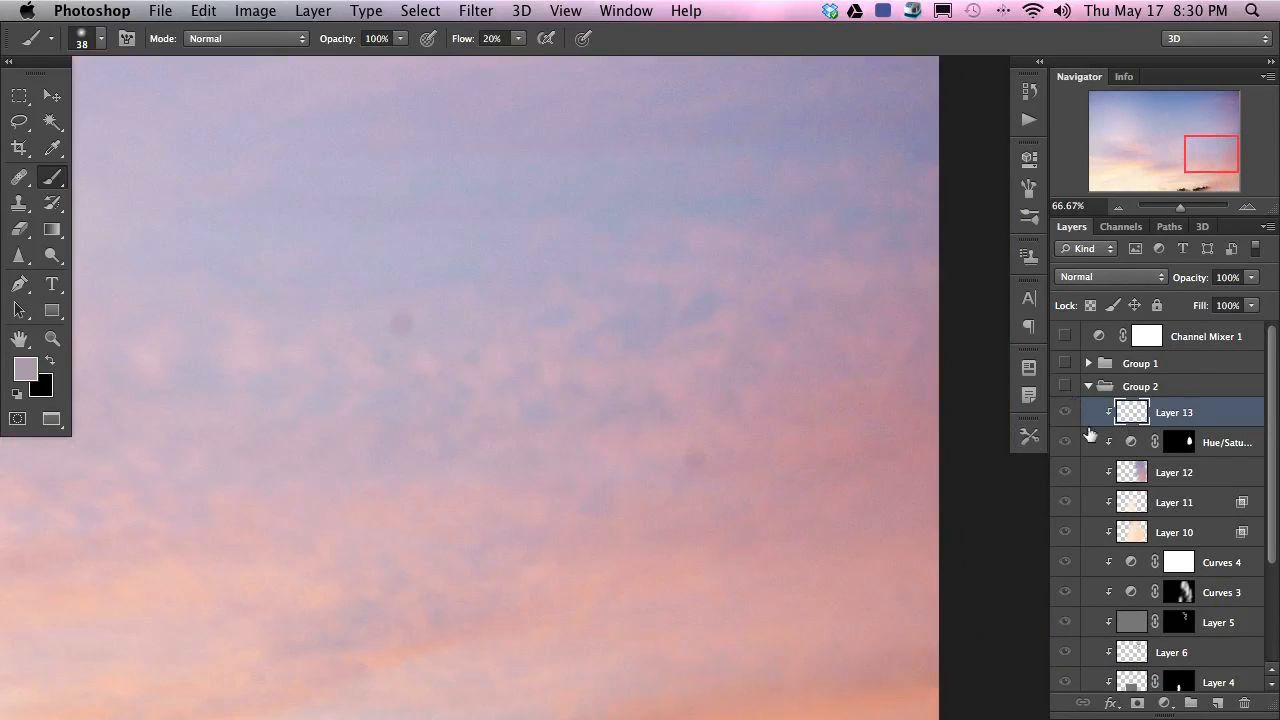
pyautogui.click(1088, 386)
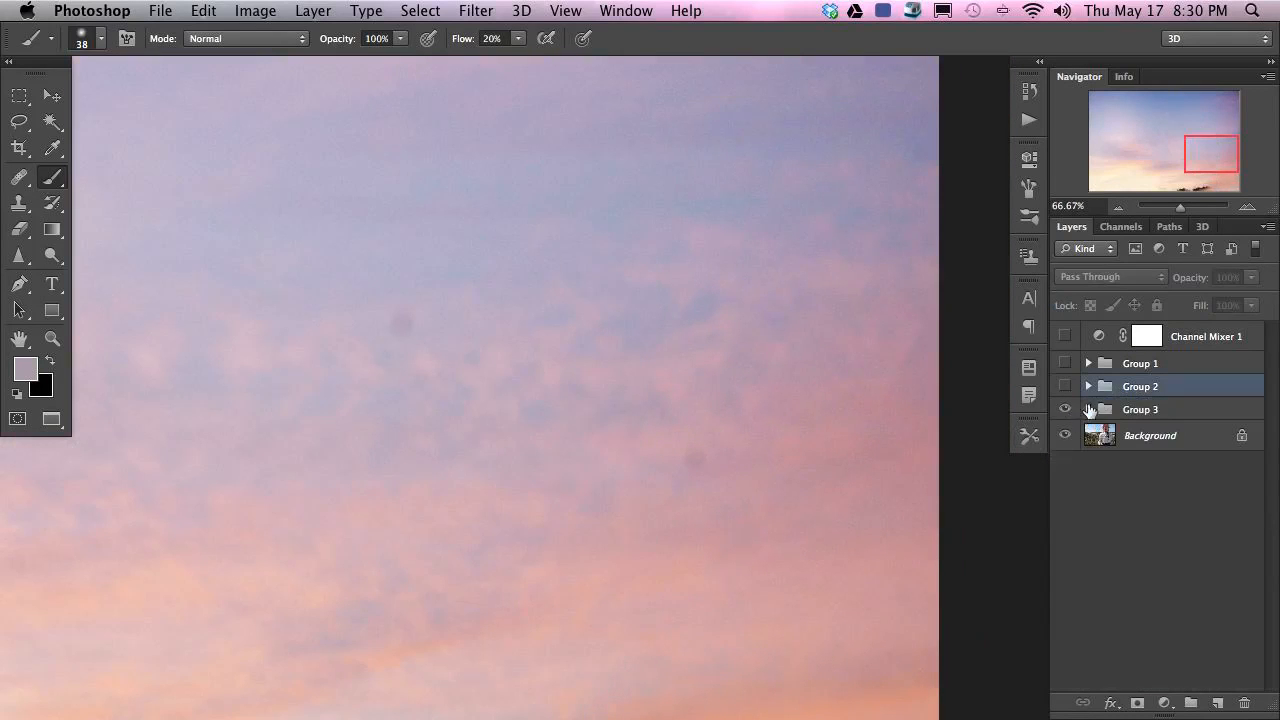
pyautogui.click(1089, 409)
pyautogui.moveTo(1066, 435); pyautogui.dragTo(1066, 556)
pyautogui.click(1185, 586)
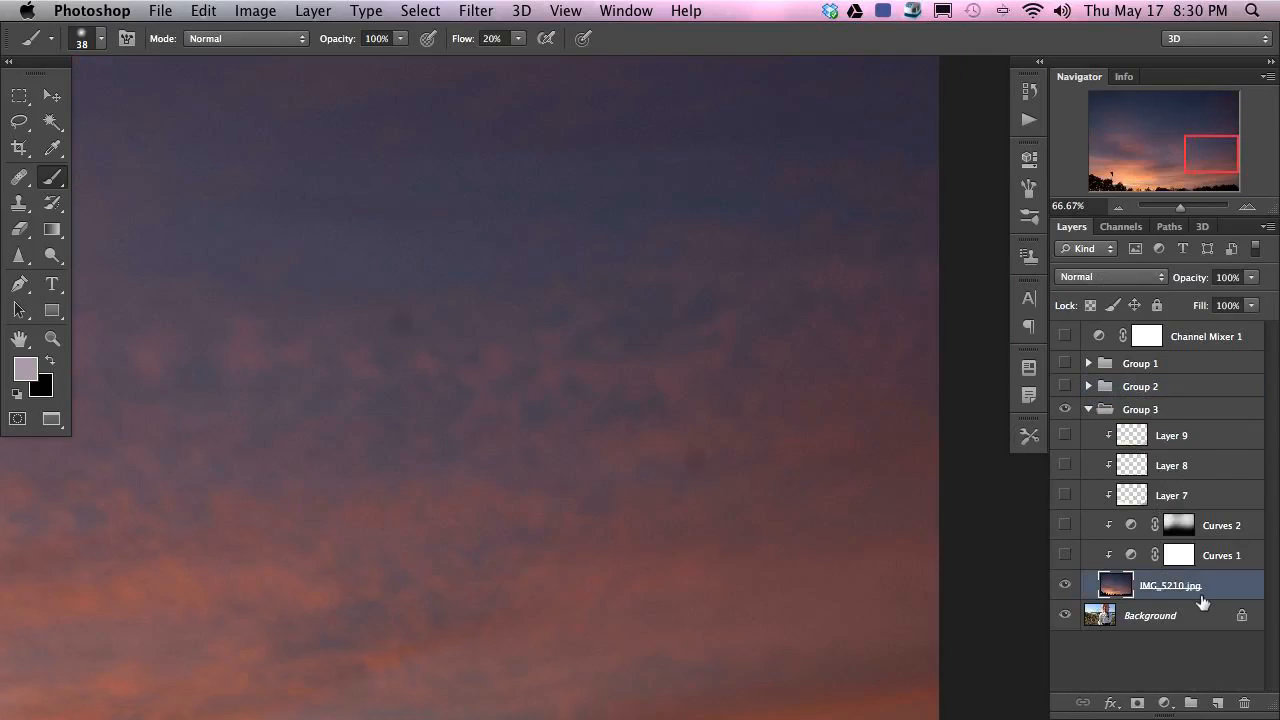
# - Add a new clipped layer above IMG_5210.jpg and remove two dark spots from the sky with the Healing Brush
pyautogui.hotkey('ctrl', 'alt', 'shift', 'n')
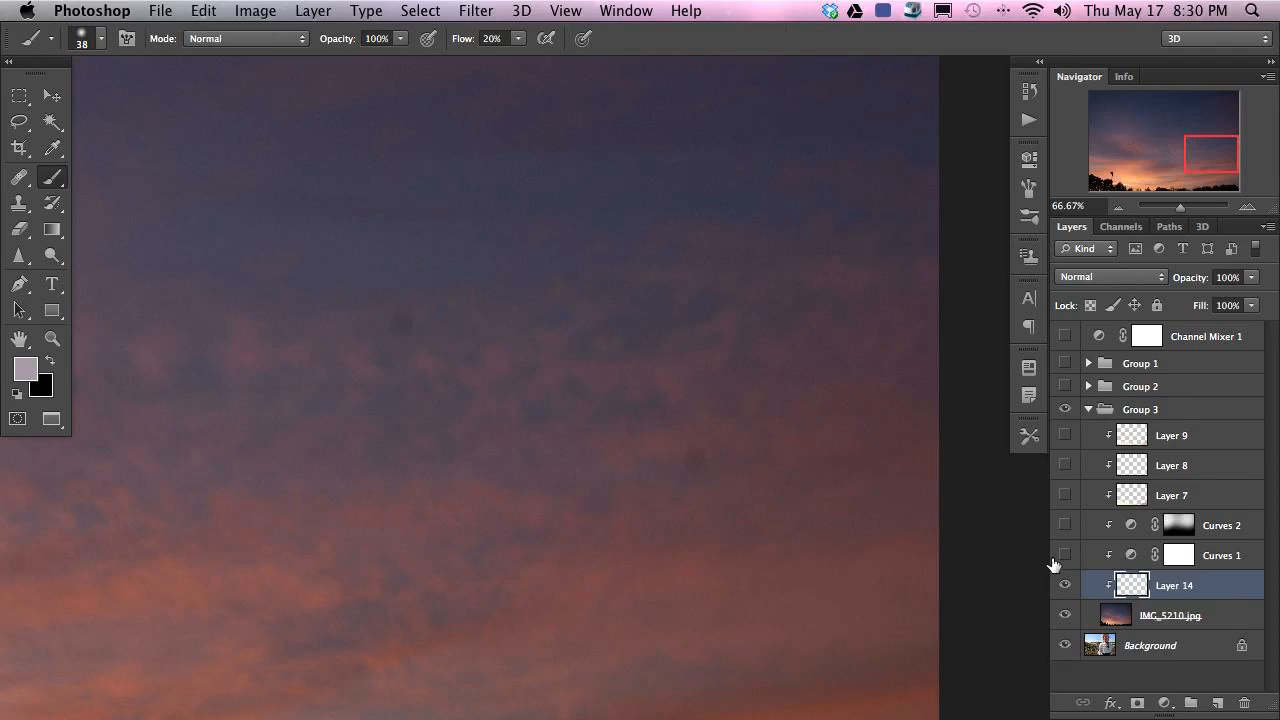
pyautogui.press('s')
pyautogui.moveTo(711, 469); pyautogui.dragTo(432, 465)
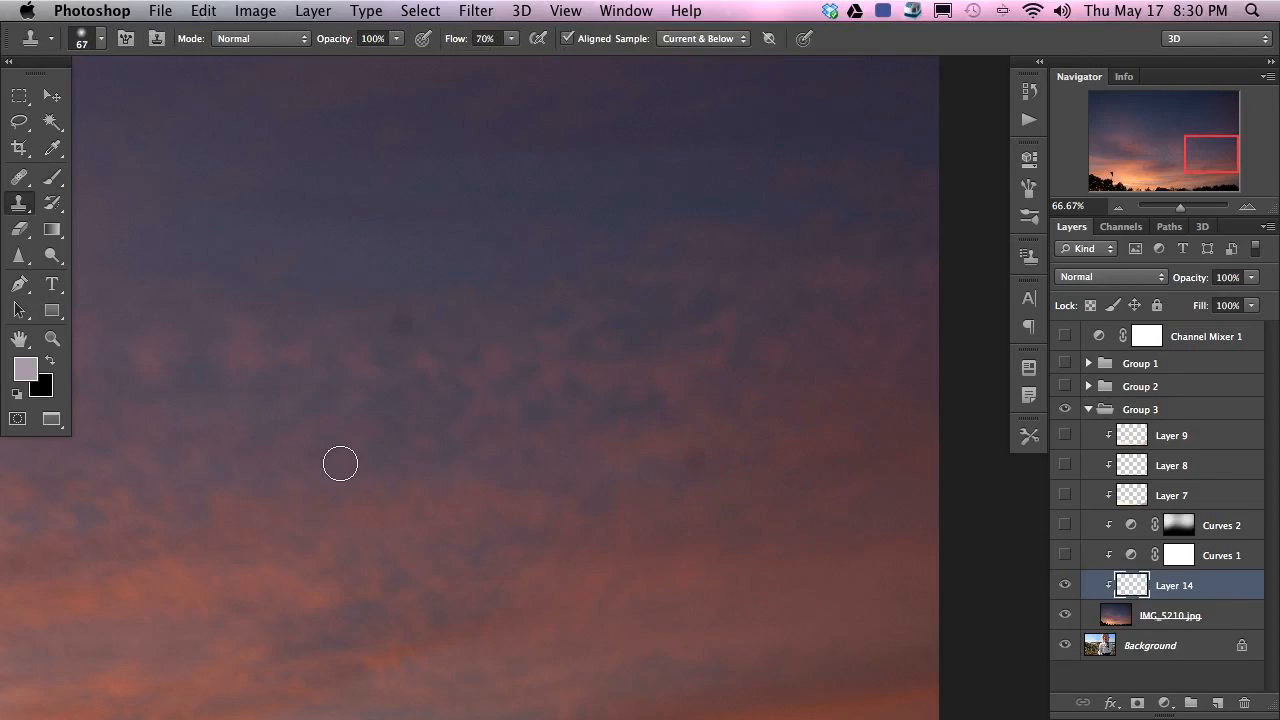
pyautogui.press('j')
pyautogui.moveTo(677, 524); pyautogui.dragTo(731, 522)
pyautogui.keyDown('alt'); pyautogui.click(743, 458); pyautogui.keyUp('alt')
pyautogui.moveTo(678, 462)
pyautogui.mouseDown()
pyautogui.moveTo(652, 464)
pyautogui.moveTo(706, 462)
pyautogui.mouseUp()
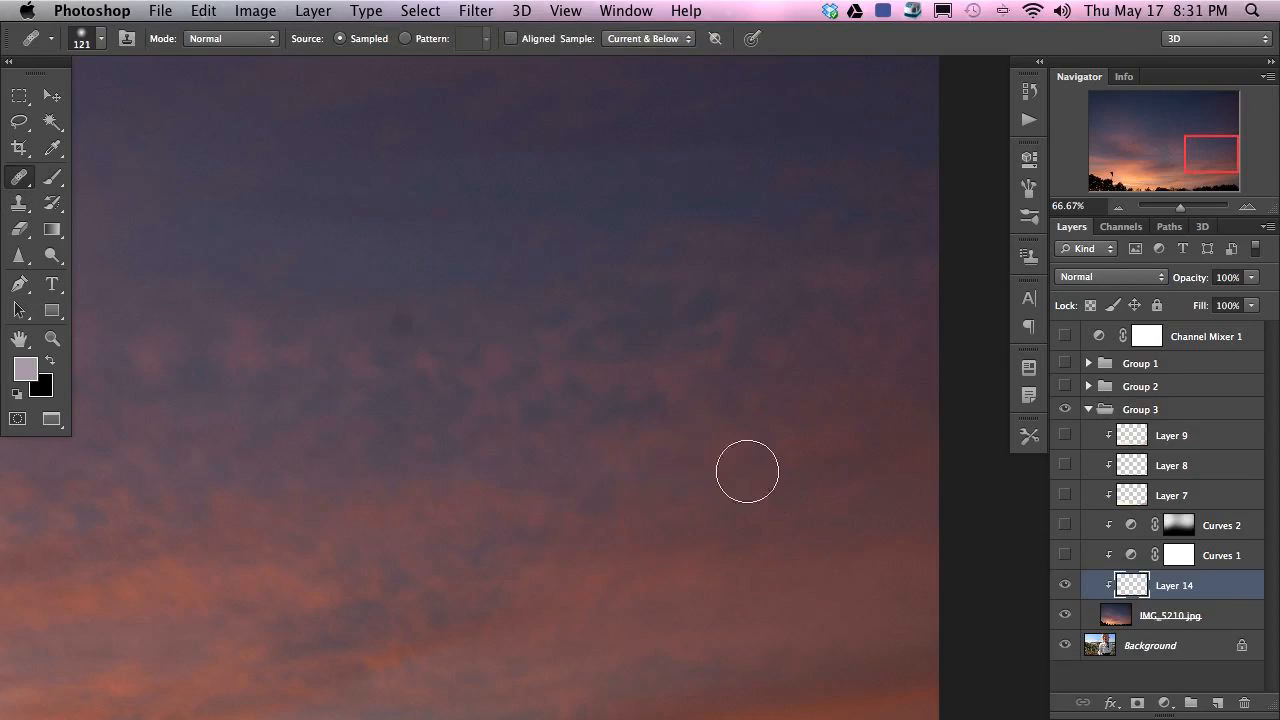
pyautogui.keyDown('alt'); pyautogui.click(446, 309); pyautogui.keyUp('alt')
pyautogui.moveTo(398, 326); pyautogui.dragTo(445, 325)
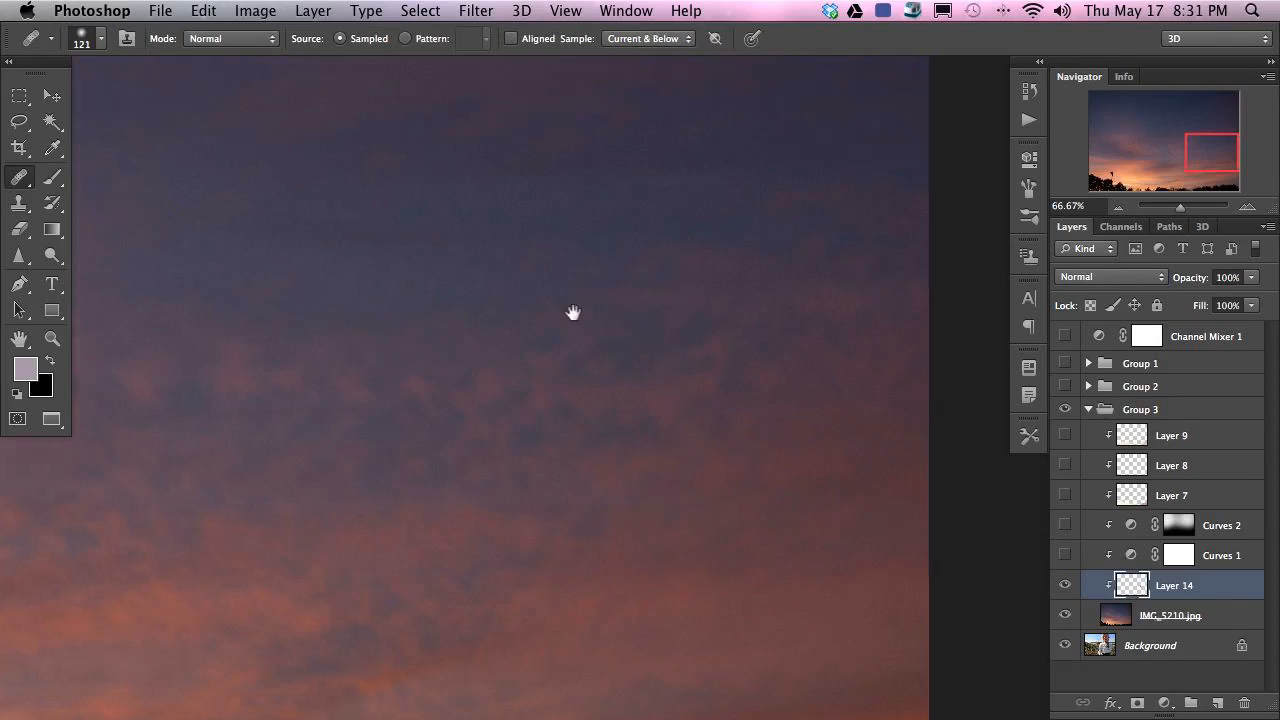
# - Heal further dark spots across the rest of the sky, checking from the upper edge down to the tree line
pyautogui.hscroll(-10, 600, 251)
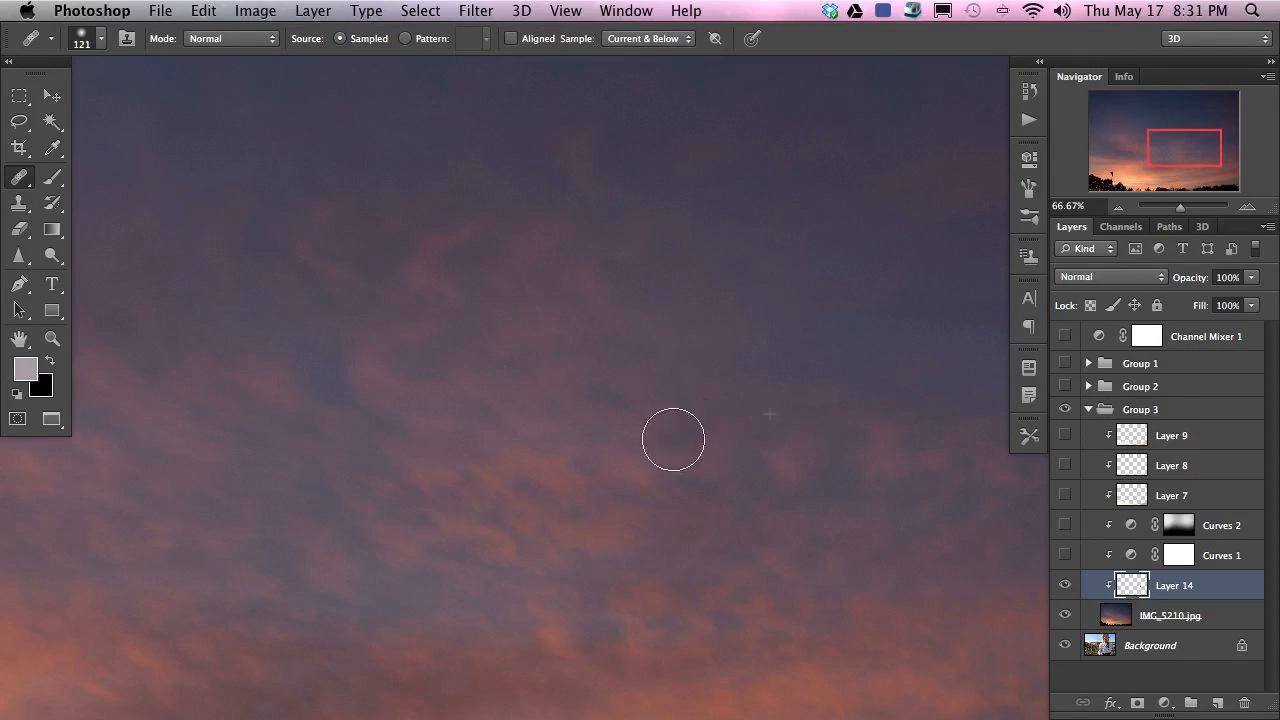
pyautogui.hscroll(-15, 386, 571)
pyautogui.scroll(10, 855, 481)
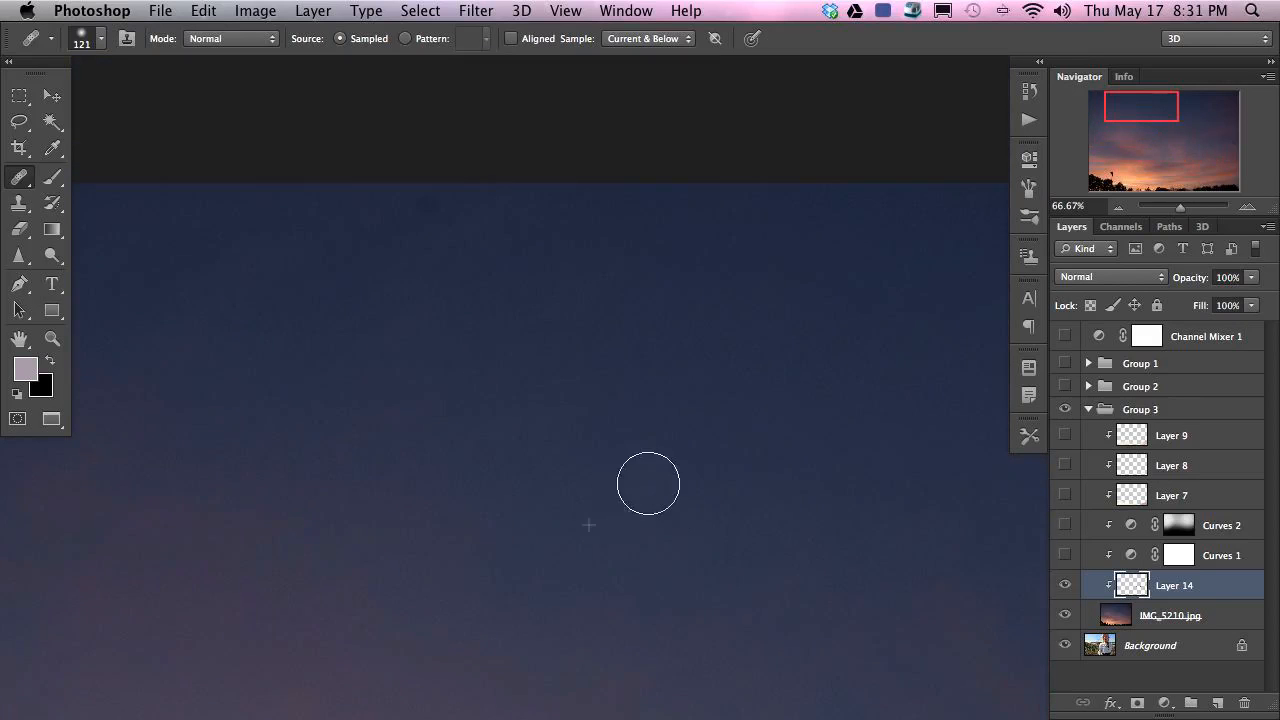
pyautogui.hscroll(3, 428, 479)
pyautogui.hscroll(5, 428, 479)
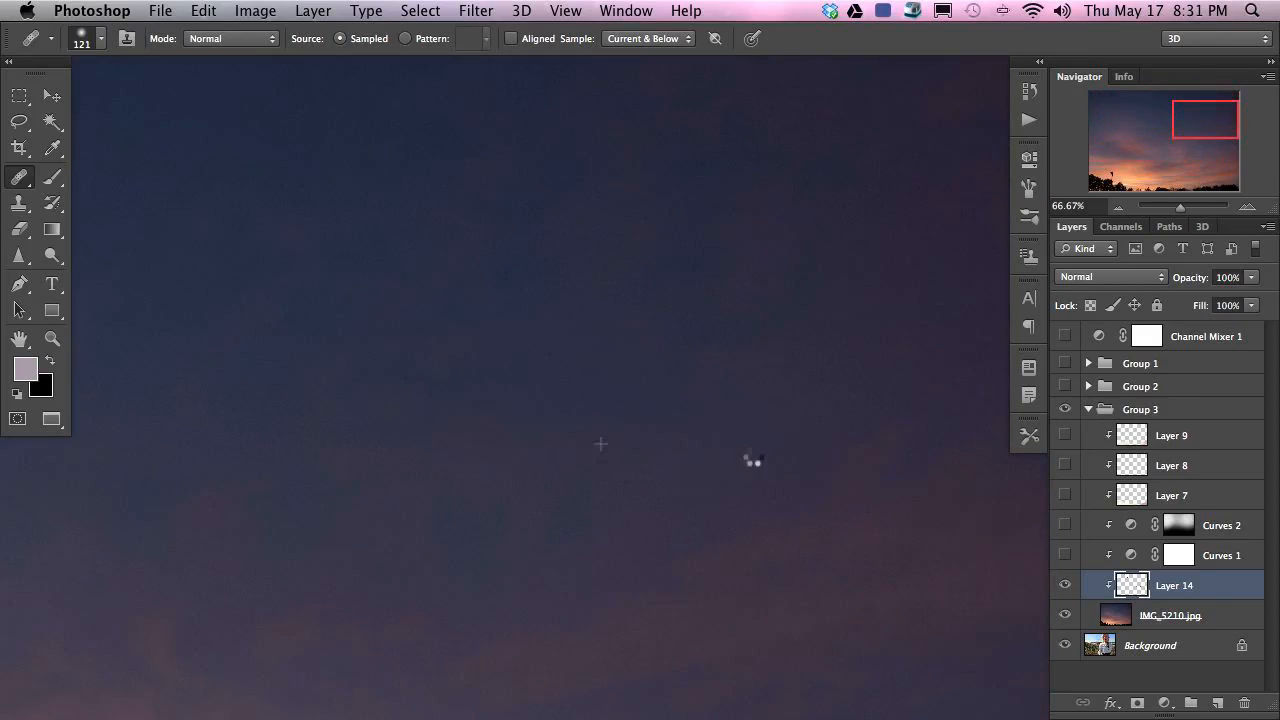
pyautogui.scroll(-5, 717, 466)
pyautogui.hscroll(3, 643, 363)
pyautogui.scroll(-5, 521, 470)
pyautogui.hscroll(-10, 520, 446)
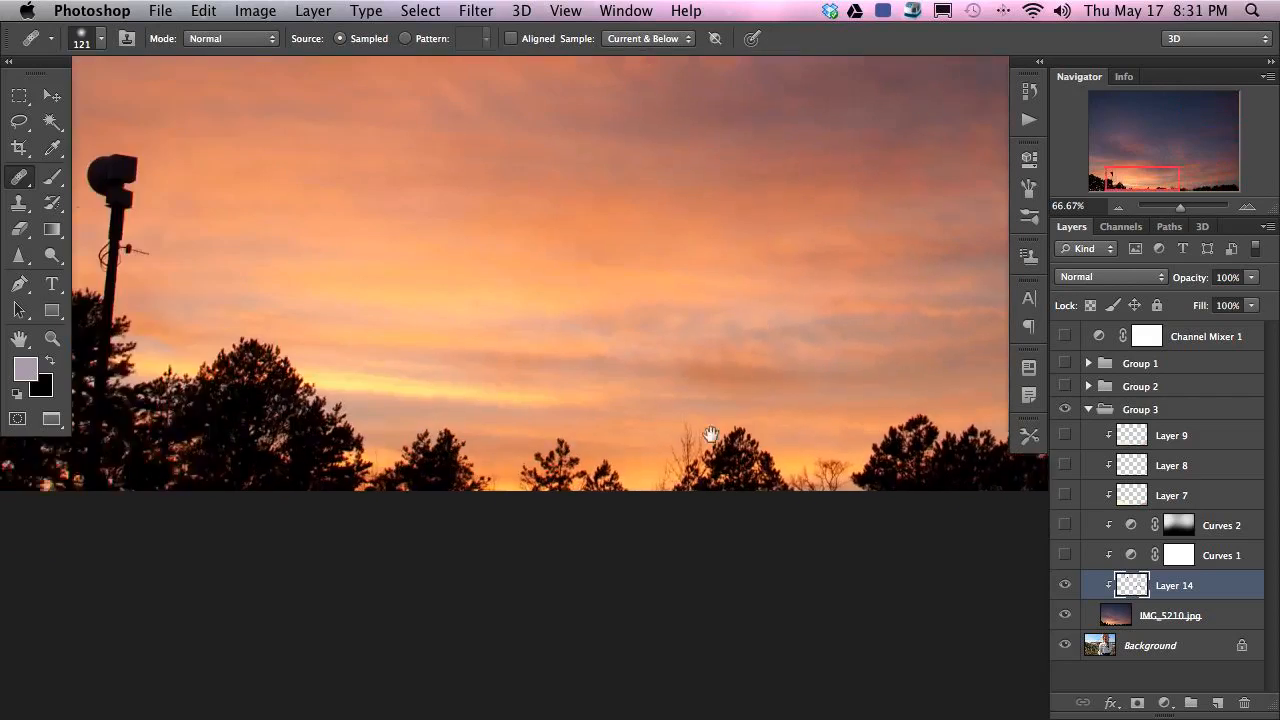
pyautogui.hscroll(-8, 700, 390)
pyautogui.scroll(15, 686, 337)
pyautogui.moveTo(685, 410); pyautogui.dragTo(157, 286)
pyautogui.moveTo(552, 487); pyautogui.dragTo(391, 372)
pyautogui.scroll(-5, 571, 471)
pyautogui.hscroll(3, 571, 471)
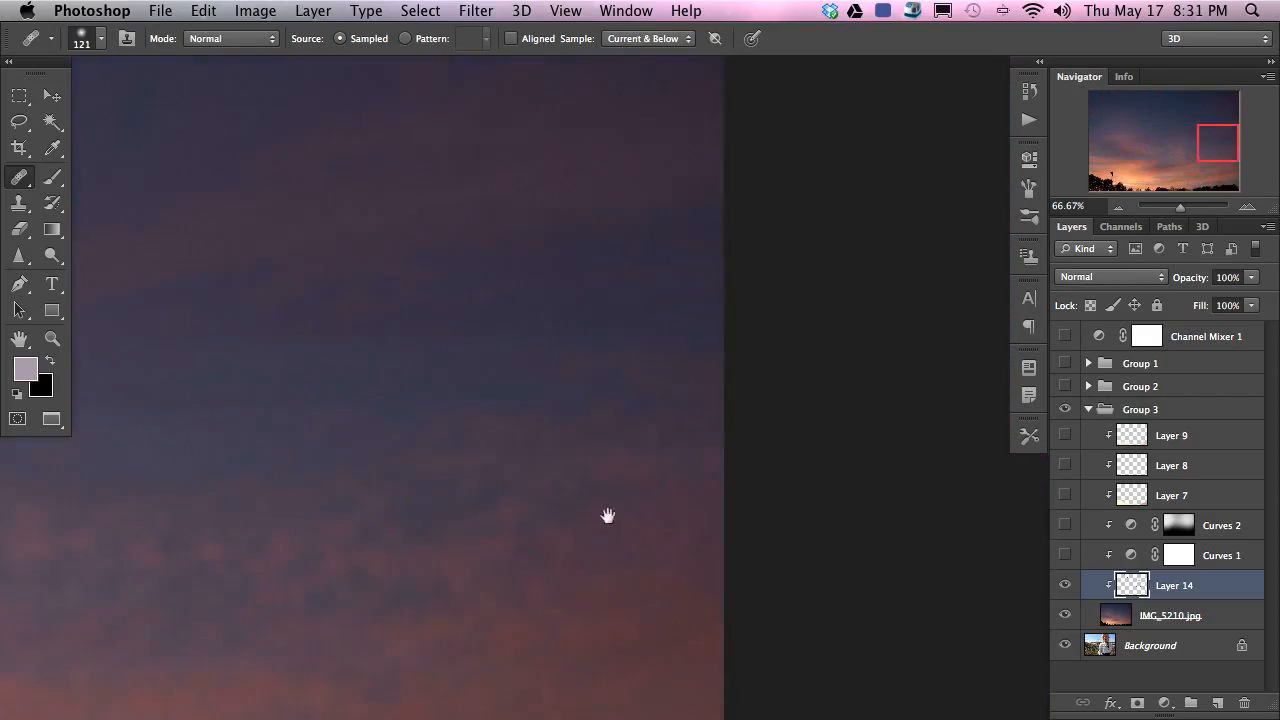
# - Show Curves 1, Curves 2, Layer 7, Layer 8 and Layer 9 in Group 3, and show Group 2
pyautogui.moveTo(1065, 555); pyautogui.dragTo(1065, 435)
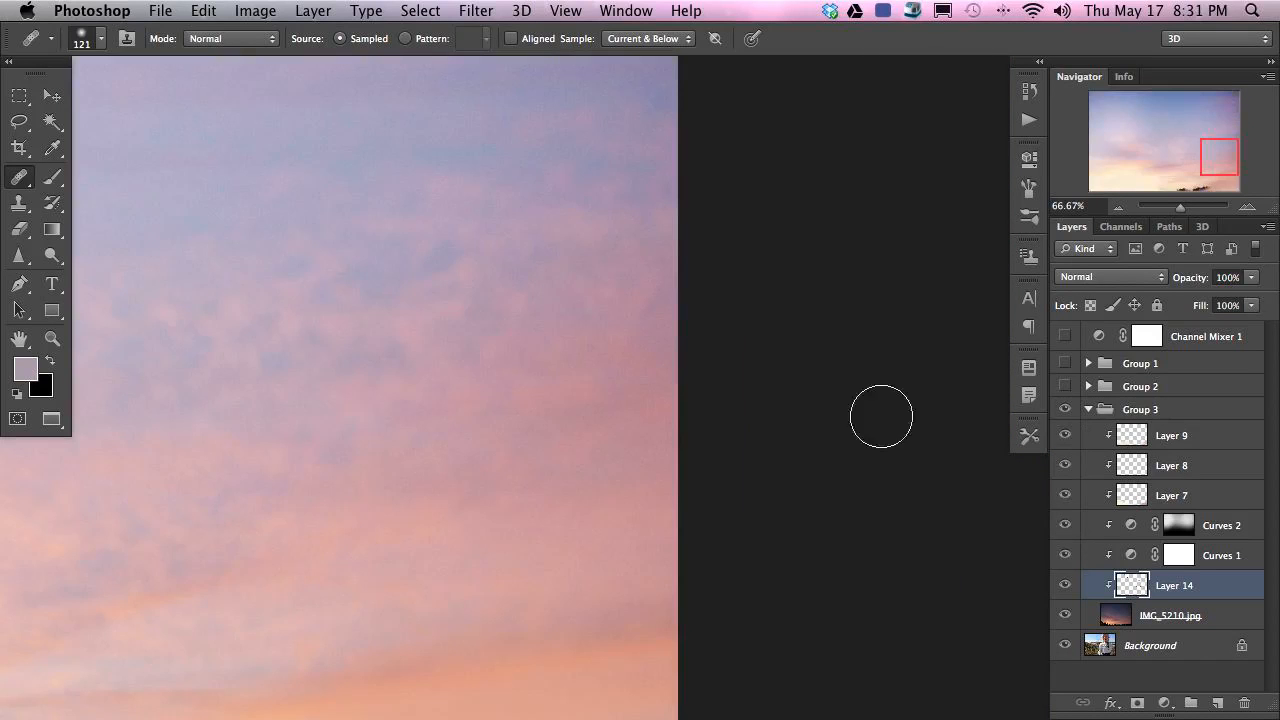
pyautogui.scroll(-5, 471, 286)
pyautogui.hscroll(-5, 471, 286)
pyautogui.scroll(8, 597, 279)
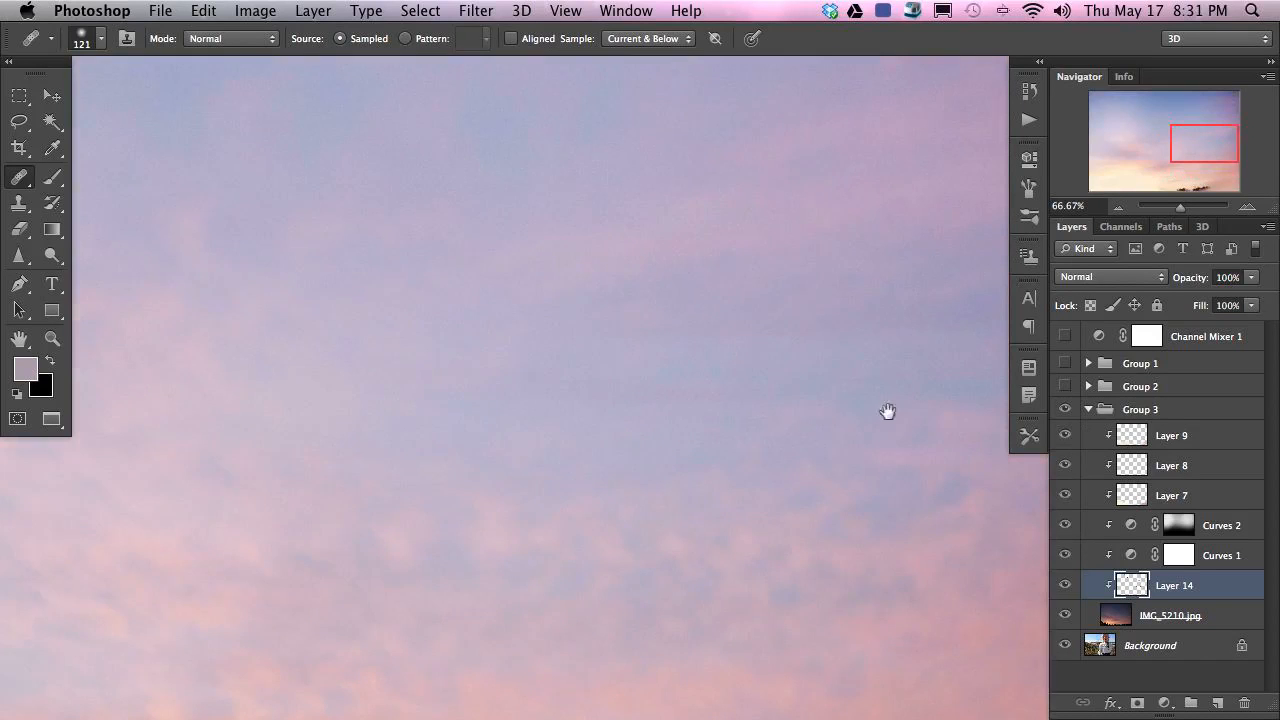
pyautogui.click(1065, 386)
pyautogui.click(1080, 405)
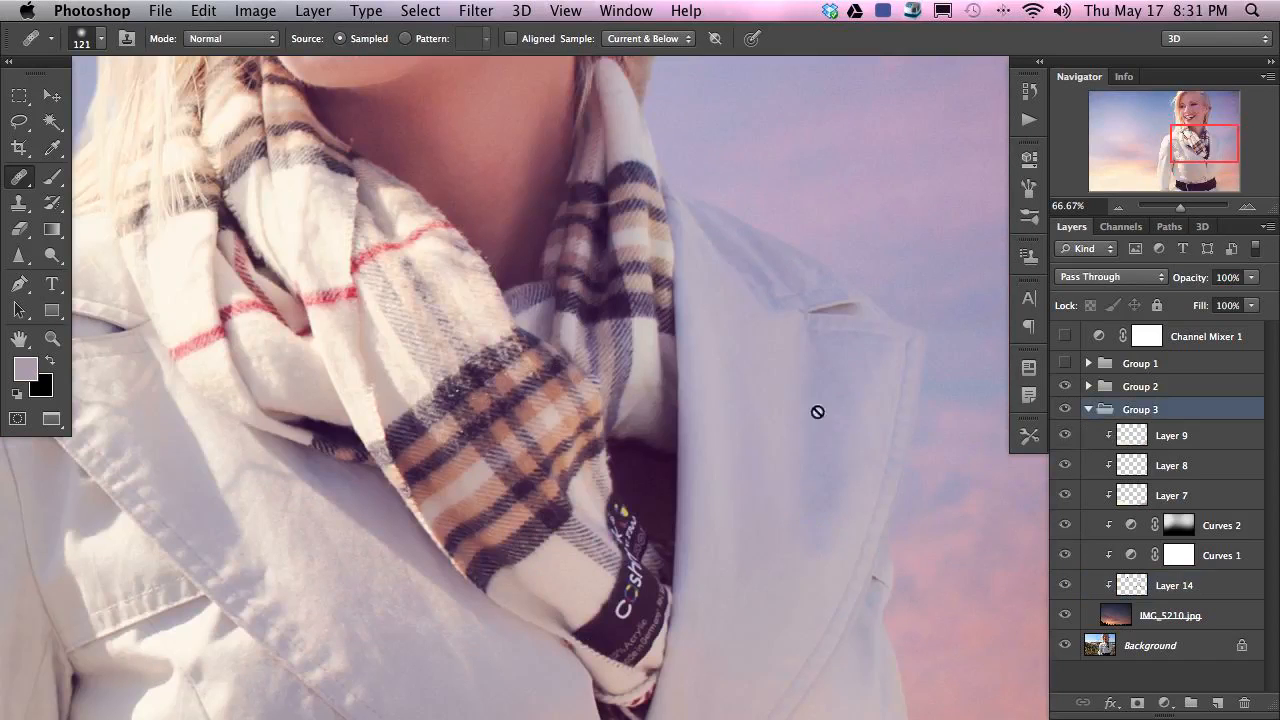
pyautogui.press('super+minus')
pyautogui.press('super+minus')
pyautogui.press('super+minus')
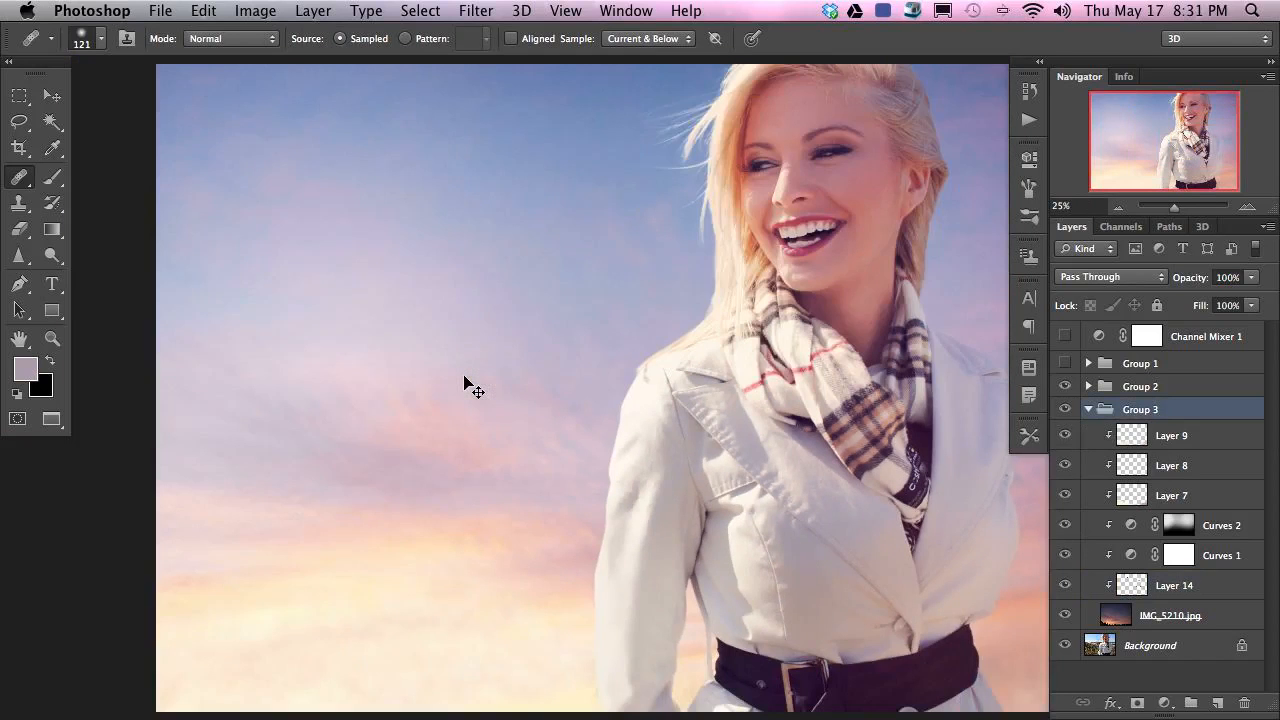
pyautogui.press('super+minus')
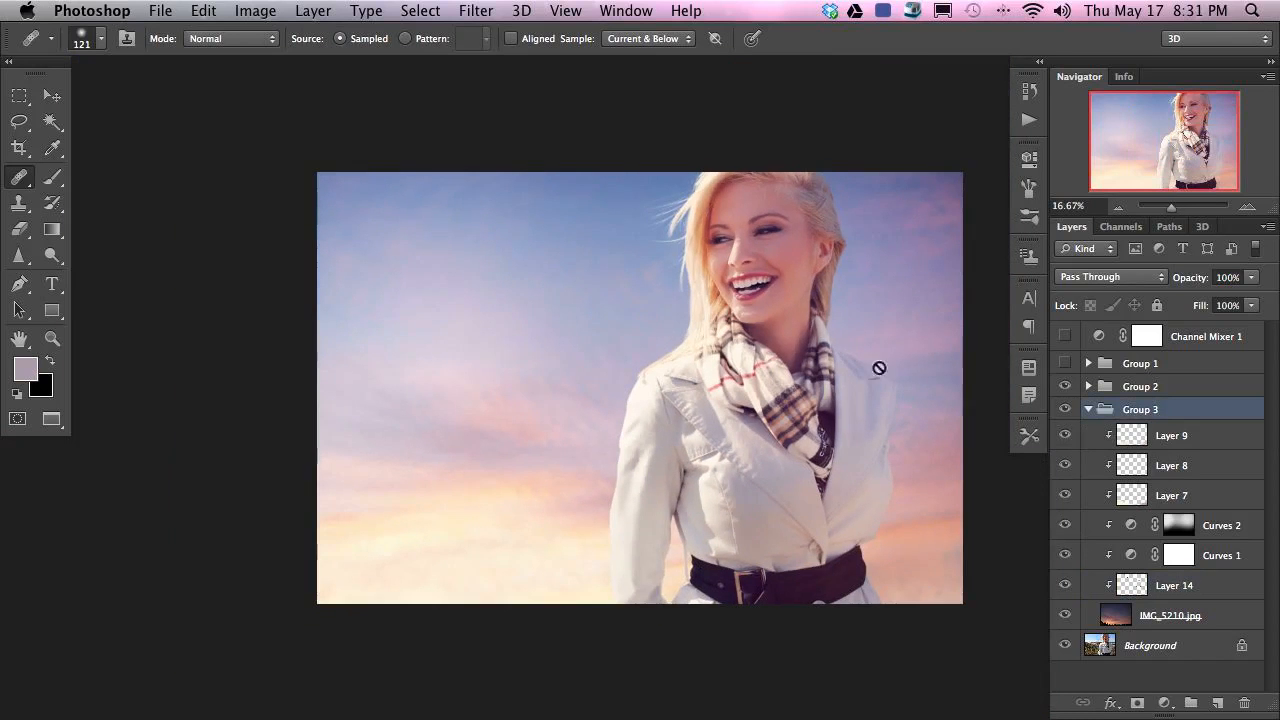
pyautogui.moveTo(746, 390); pyautogui.dragTo(666, 374)
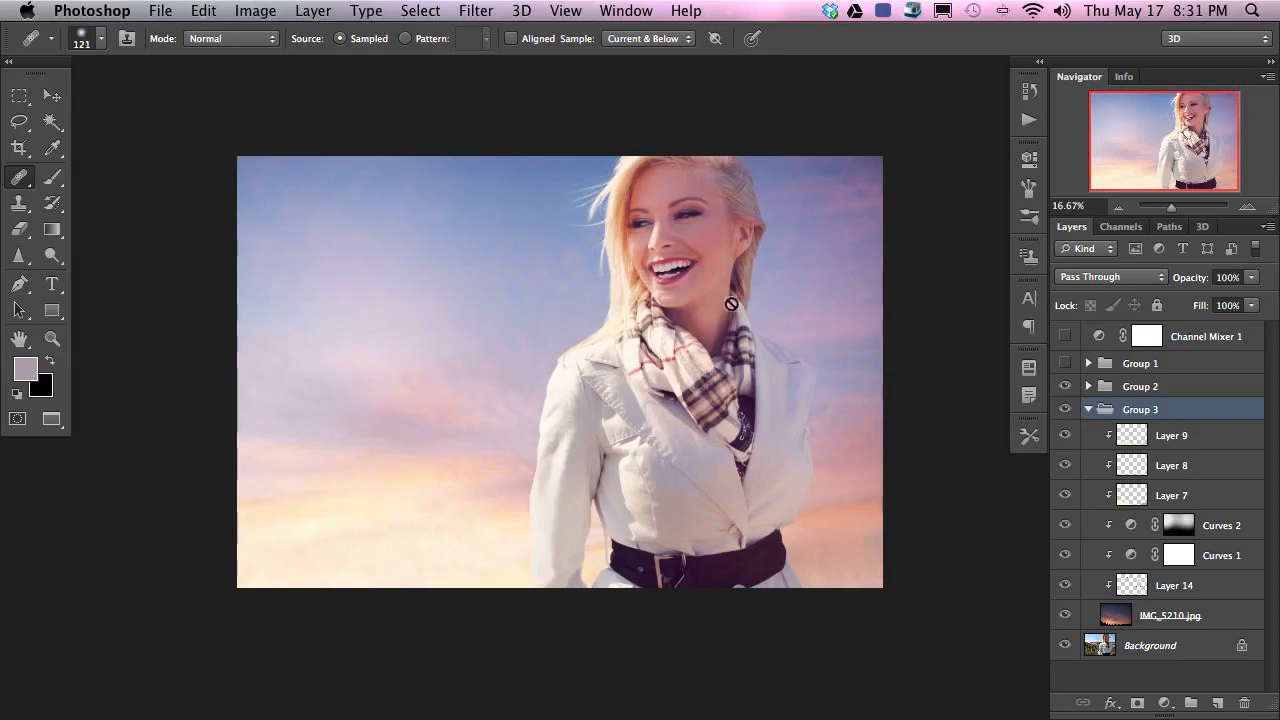
# - Collapse Group 3, expand Group 2 and compare the image with and without Layer 11 and Layer 10
pyautogui.click(1089, 411)
pyautogui.click(1089, 386)
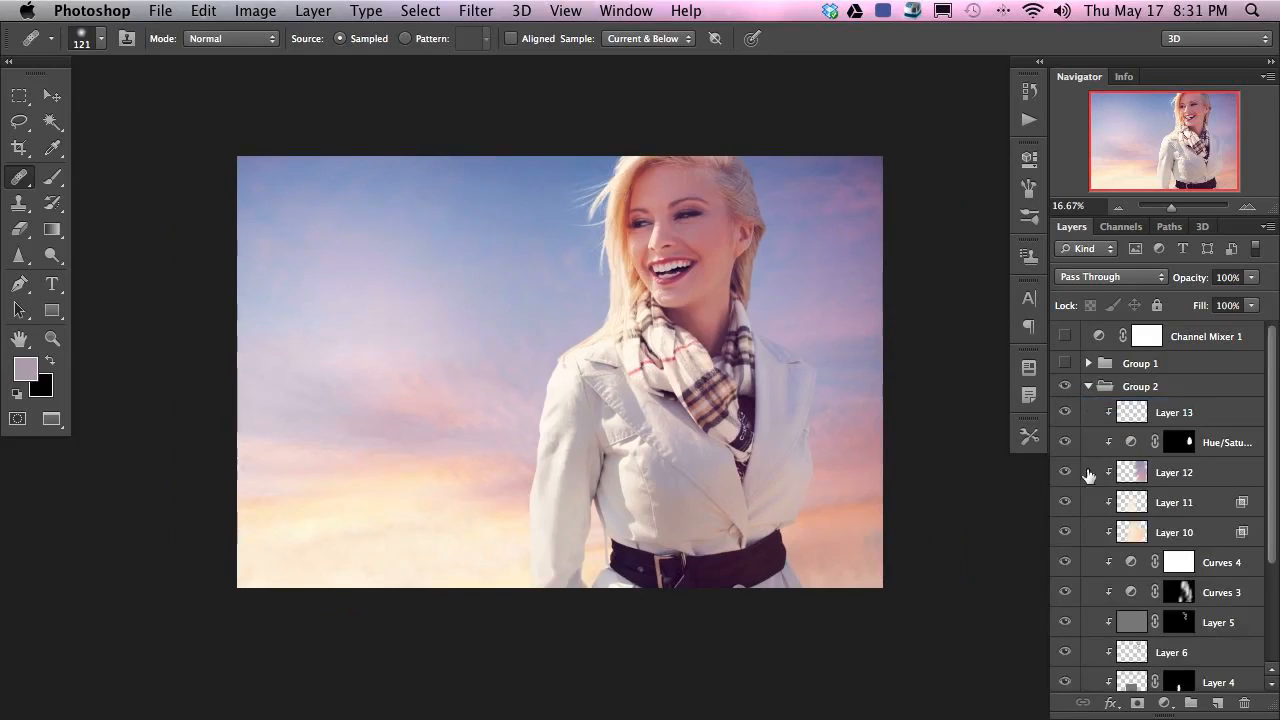
pyautogui.click(1066, 503)
pyautogui.click(1066, 503)
pyautogui.click(1066, 532)
pyautogui.click(1066, 532)
# - Lower the opacity of Layer 10 to 74% and collapse Group 2
pyautogui.click(1183, 532)
pyautogui.moveTo(1199, 280); pyautogui.dragTo(1181, 282)
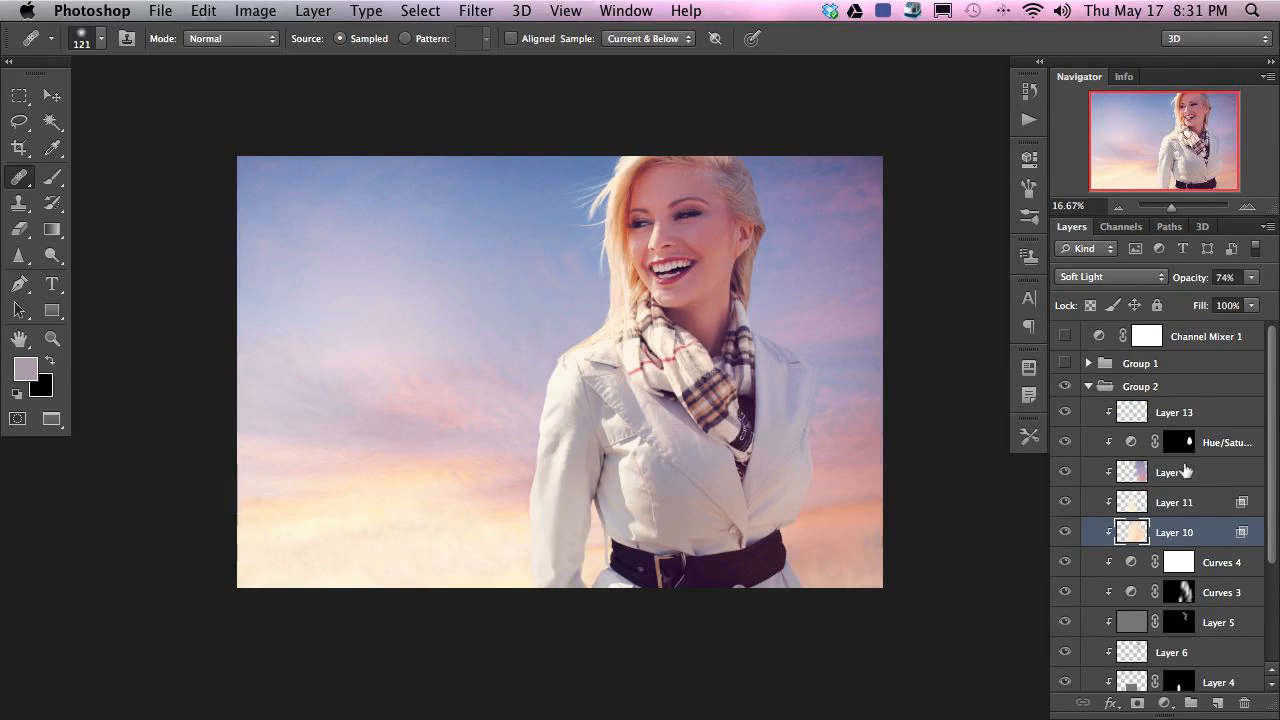
pyautogui.click(1087, 386)
pyautogui.click(1089, 386)
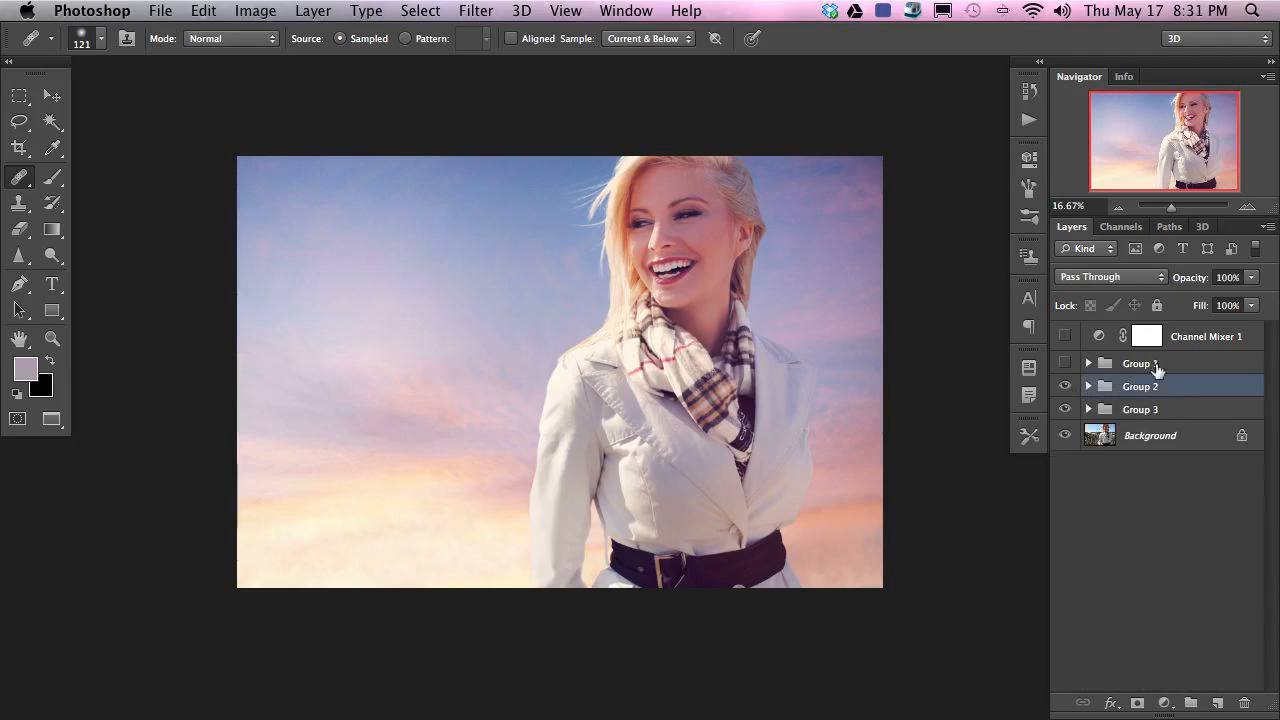
# - Add a clipped Curves adjustment layer above Layer 9 in Group 3
pyautogui.click(1089, 409)
pyautogui.click(1189, 438)
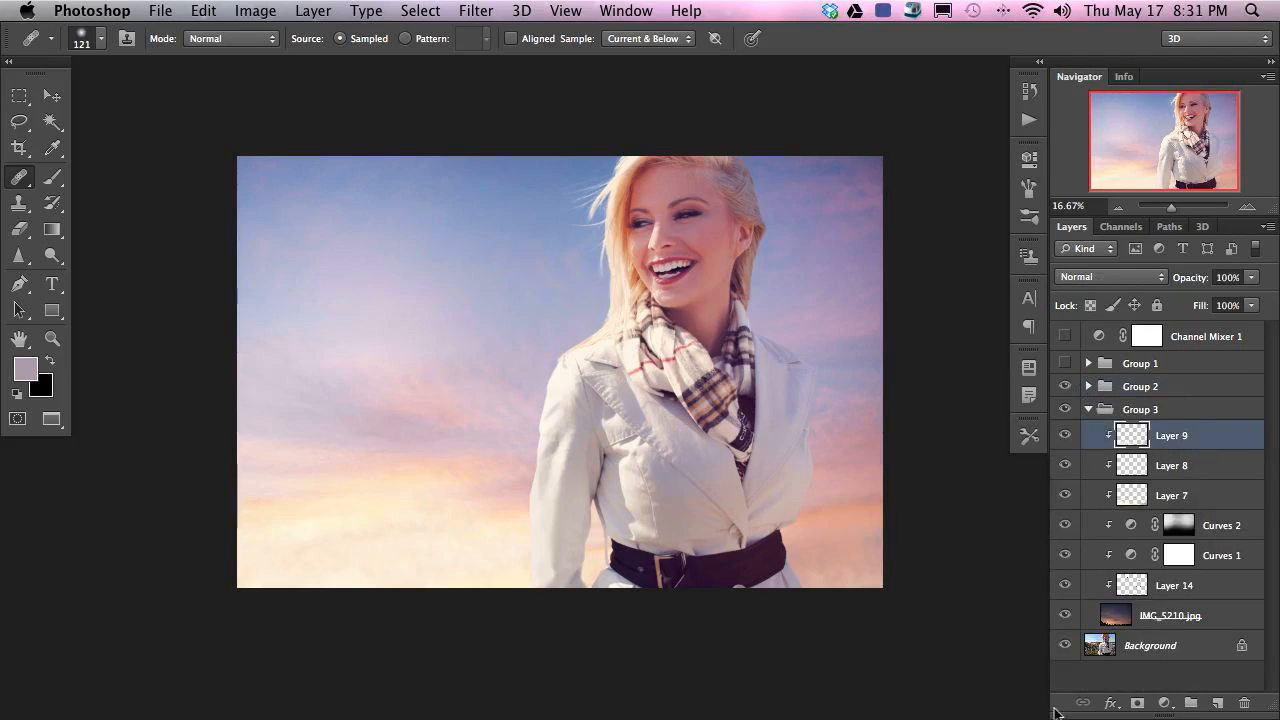
pyautogui.click(1164, 703)
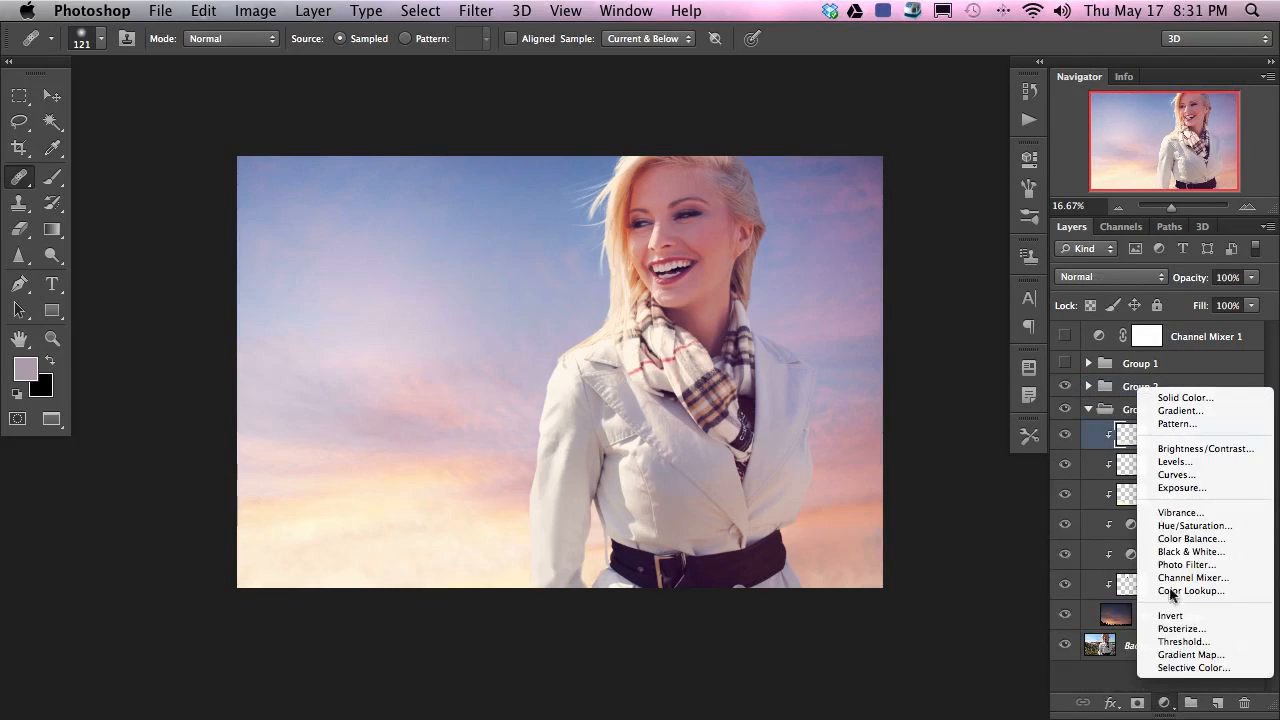
pyautogui.click(1183, 476)
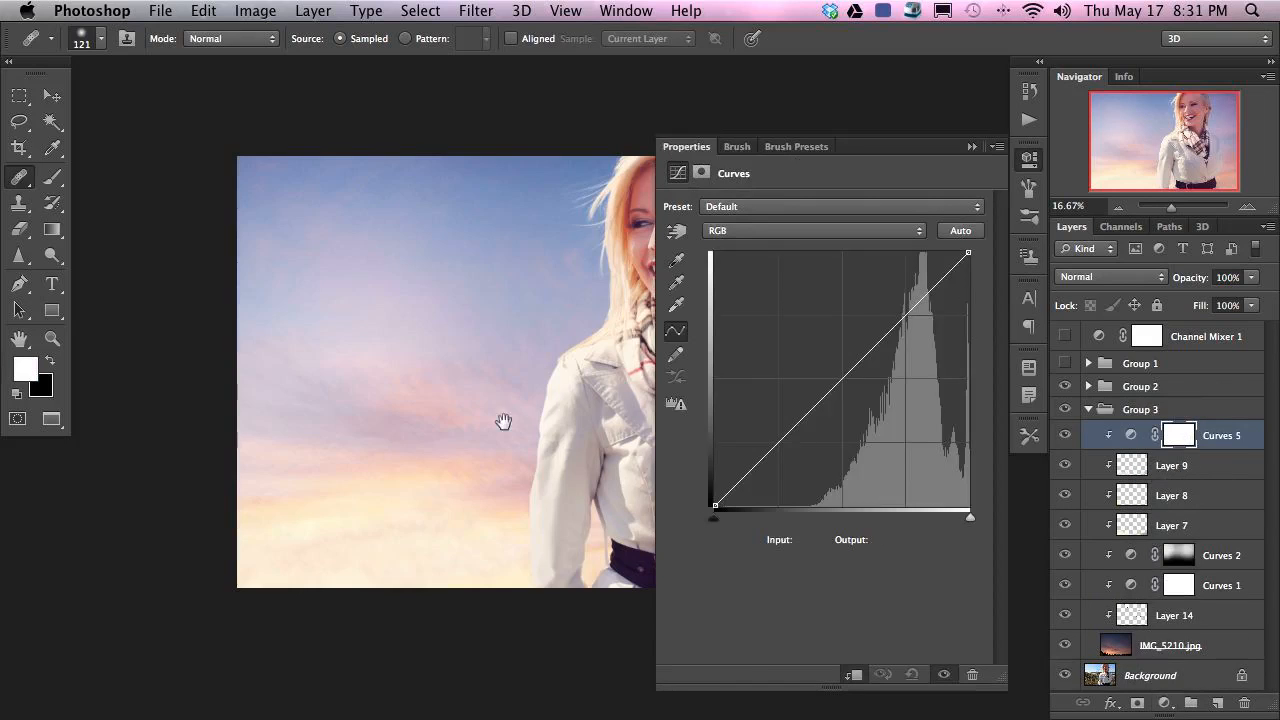
# - Invert the new Curves mask to black, draw a white radial gradient from the sky's left edge to the woman, and inspect the mask
pyautogui.moveTo(515, 426); pyautogui.dragTo(441, 433)
pyautogui.click(53, 230)
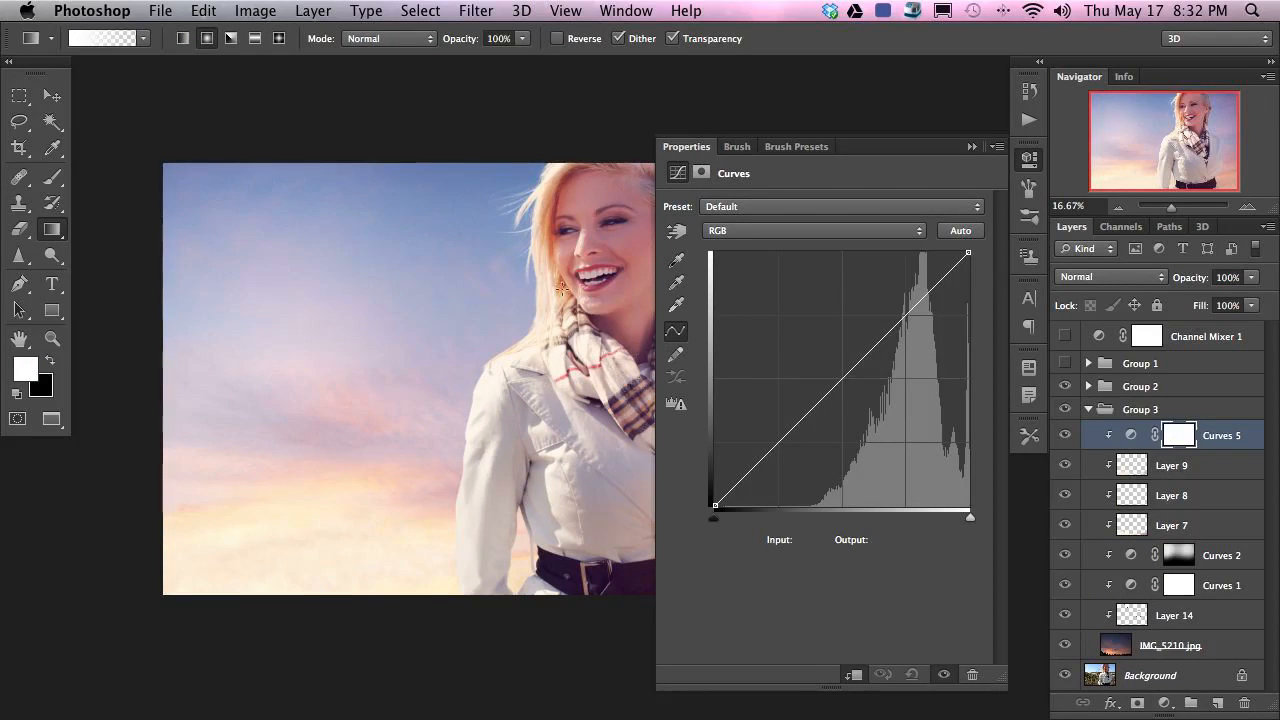
pyautogui.press('super+i')
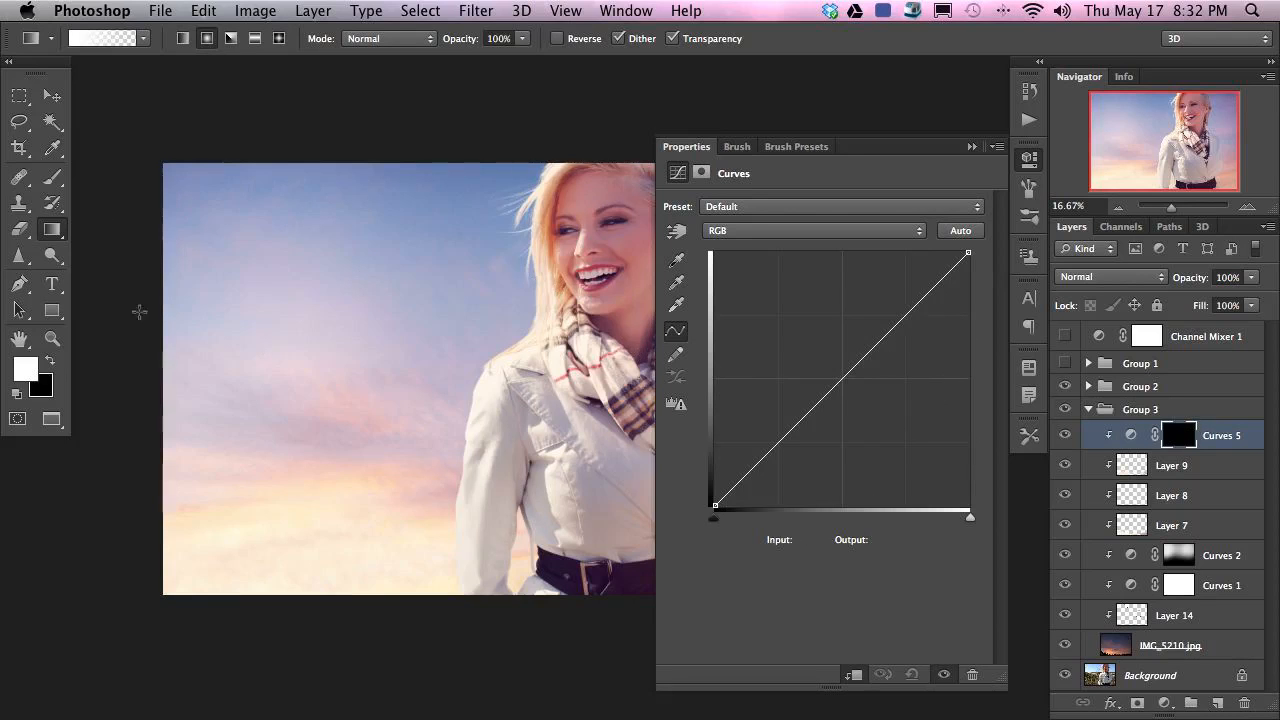
pyautogui.moveTo(170, 347); pyautogui.dragTo(566, 349)
pyautogui.keyDown('alt'); pyautogui.click(1178, 437); pyautogui.keyUp('alt')
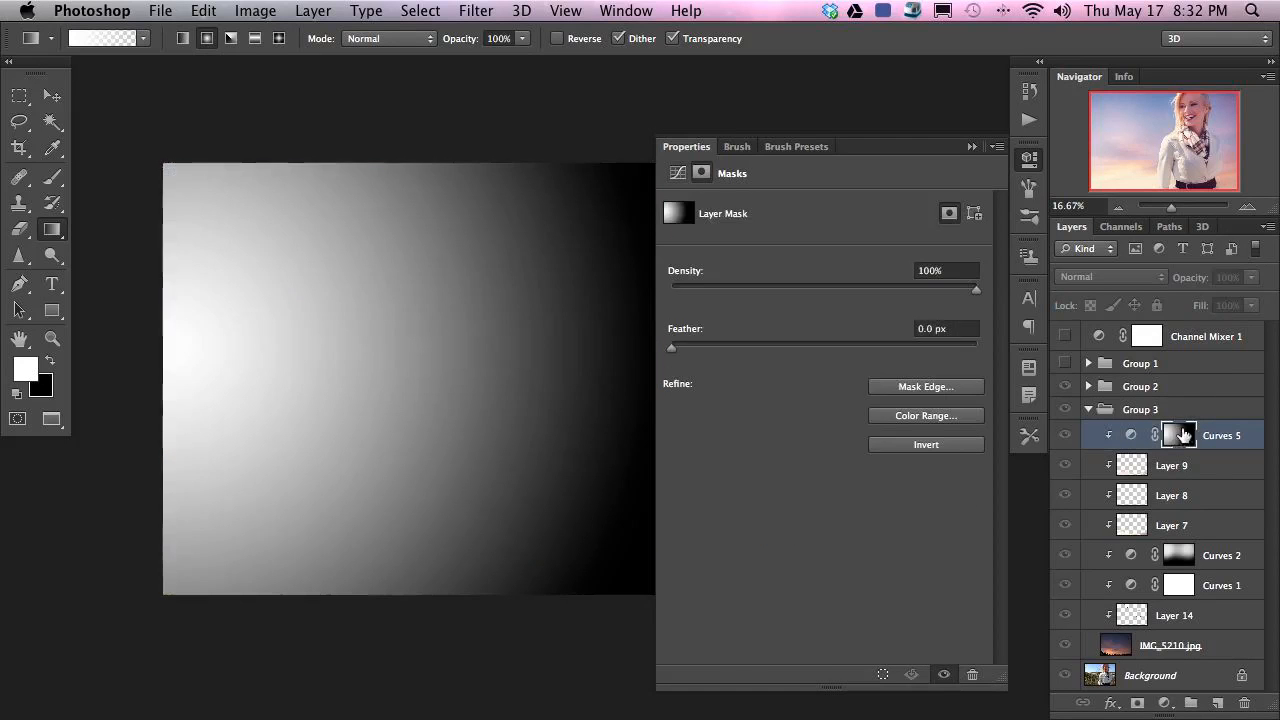
pyautogui.moveTo(1176, 437); pyautogui.dragTo(1180, 433)
pyautogui.keyDown('alt'); pyautogui.click(1178, 435); pyautogui.keyUp('alt')
pyautogui.keyDown('alt'); pyautogui.click(1178, 435); pyautogui.keyUp('alt')
# - Brighten the masked sky with a curve point at input 99, output 144, and compare it with the adjustment hidden
pyautogui.click(1133, 436)
pyautogui.moveTo(865, 371); pyautogui.dragTo(803, 355)
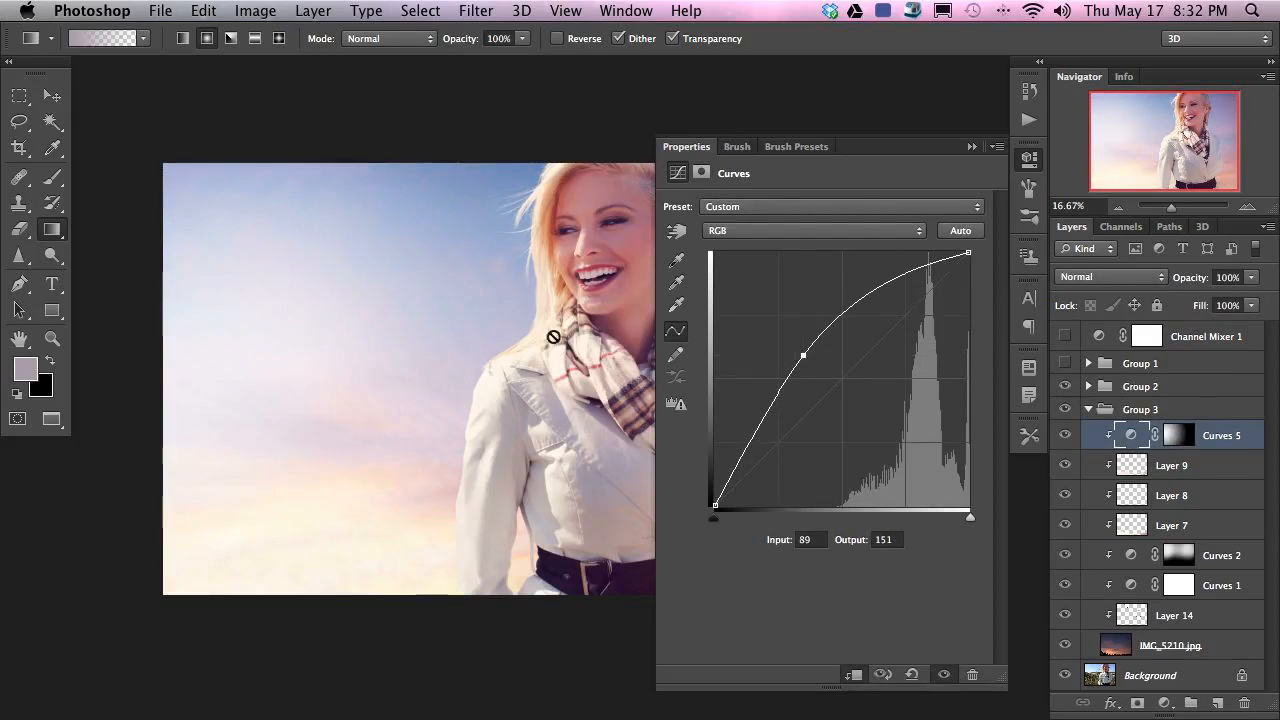
pyautogui.click(1064, 435)
pyautogui.click(1064, 435)
pyautogui.moveTo(803, 355); pyautogui.dragTo(813, 363)
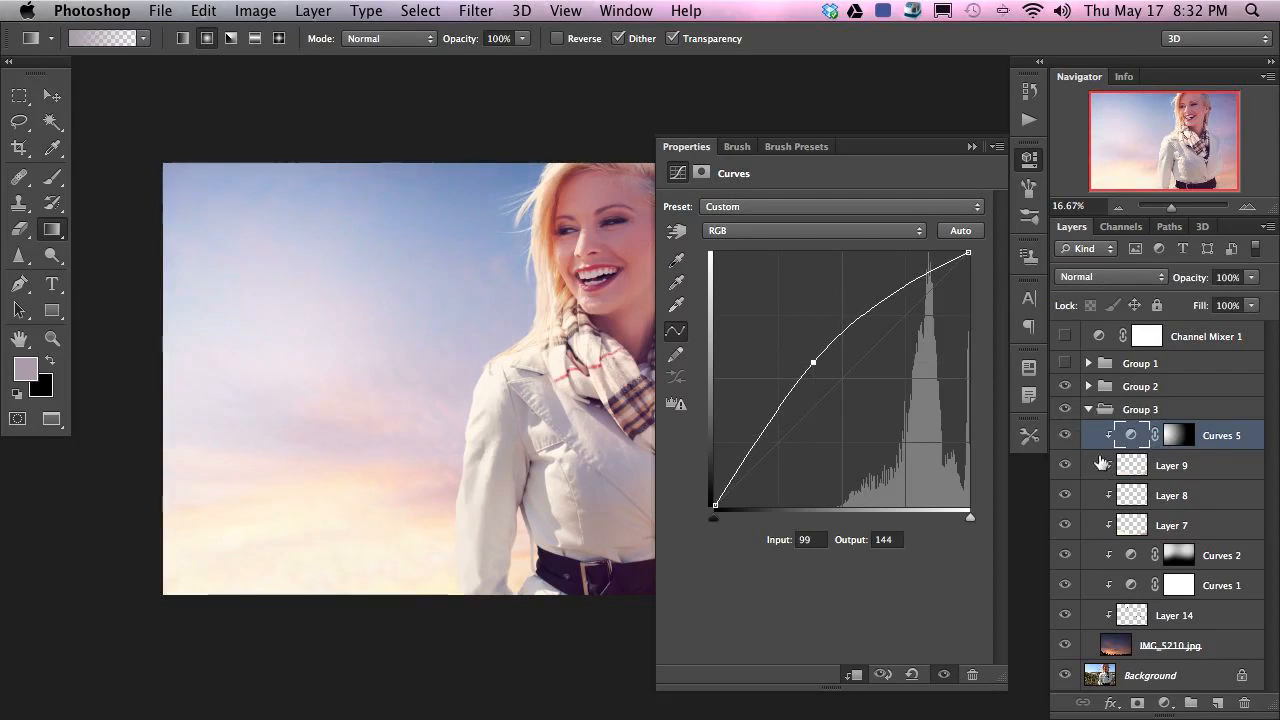
pyautogui.click(1064, 435)
pyautogui.click(1064, 435)
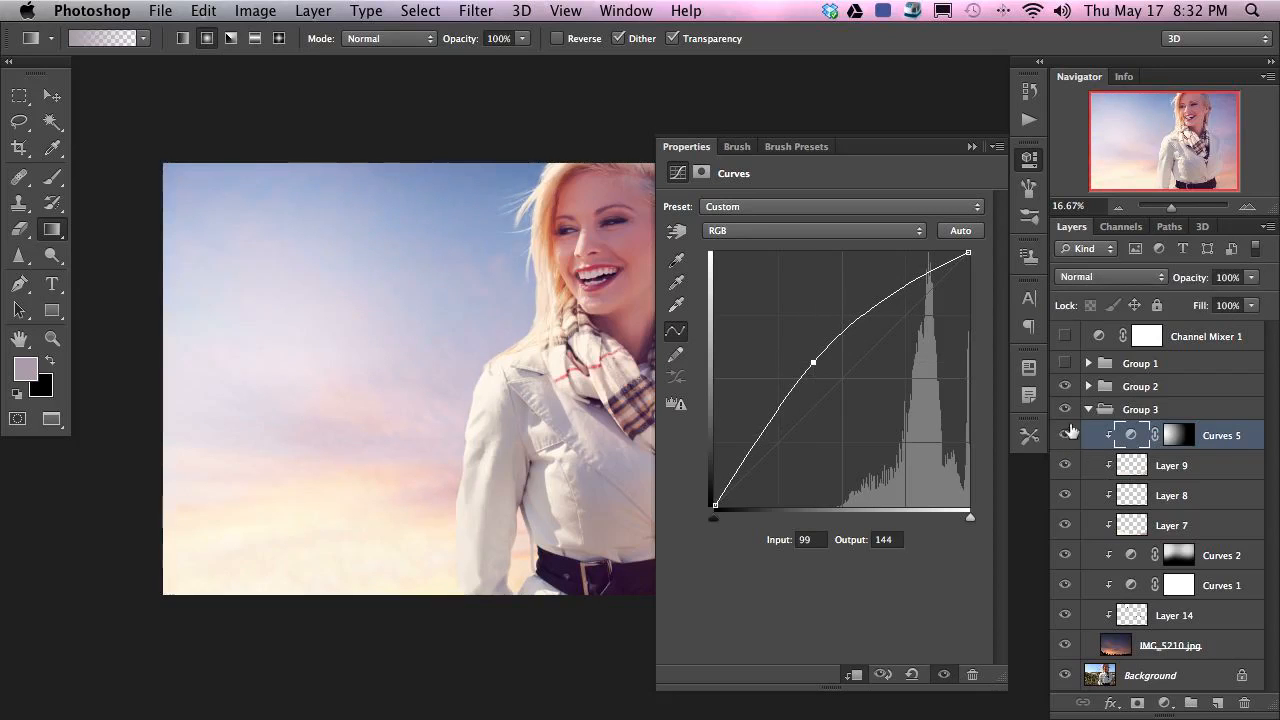
# - Collapse Group 3 and close the adjustment properties to see the whole image
pyautogui.click(1088, 409)
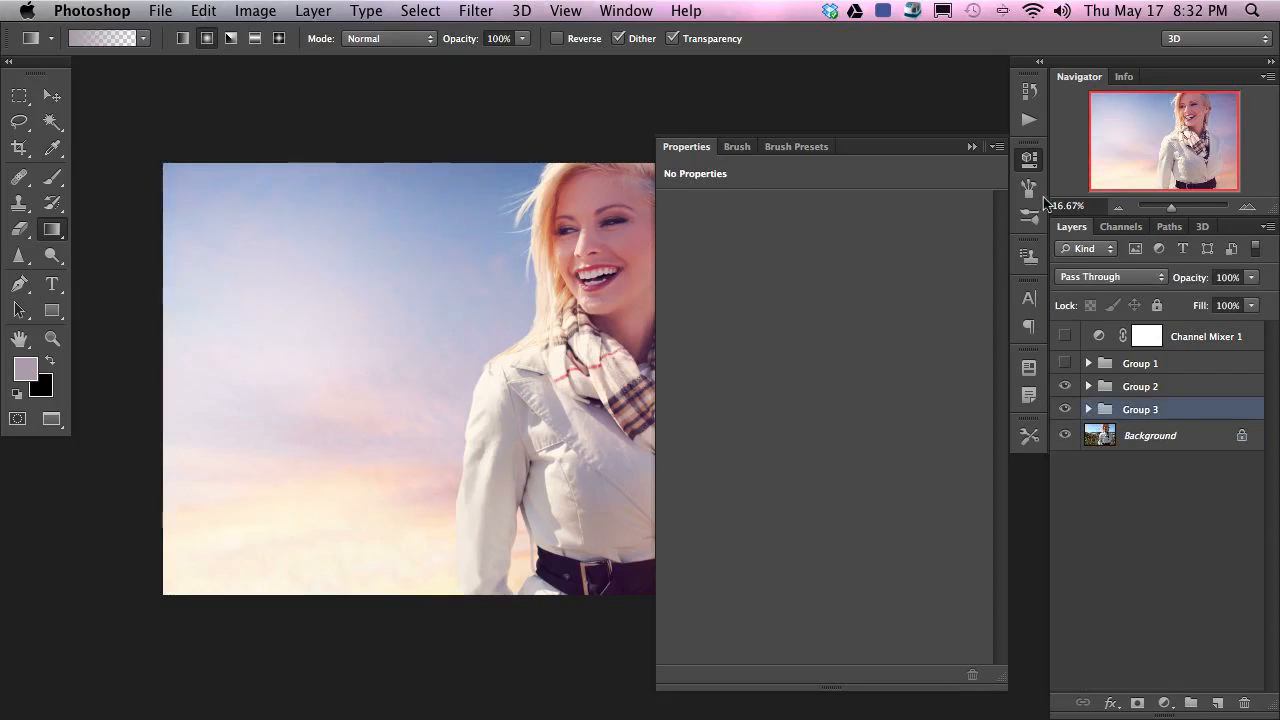
pyautogui.click(1029, 160)
pyautogui.moveTo(594, 319); pyautogui.dragTo(622, 345)
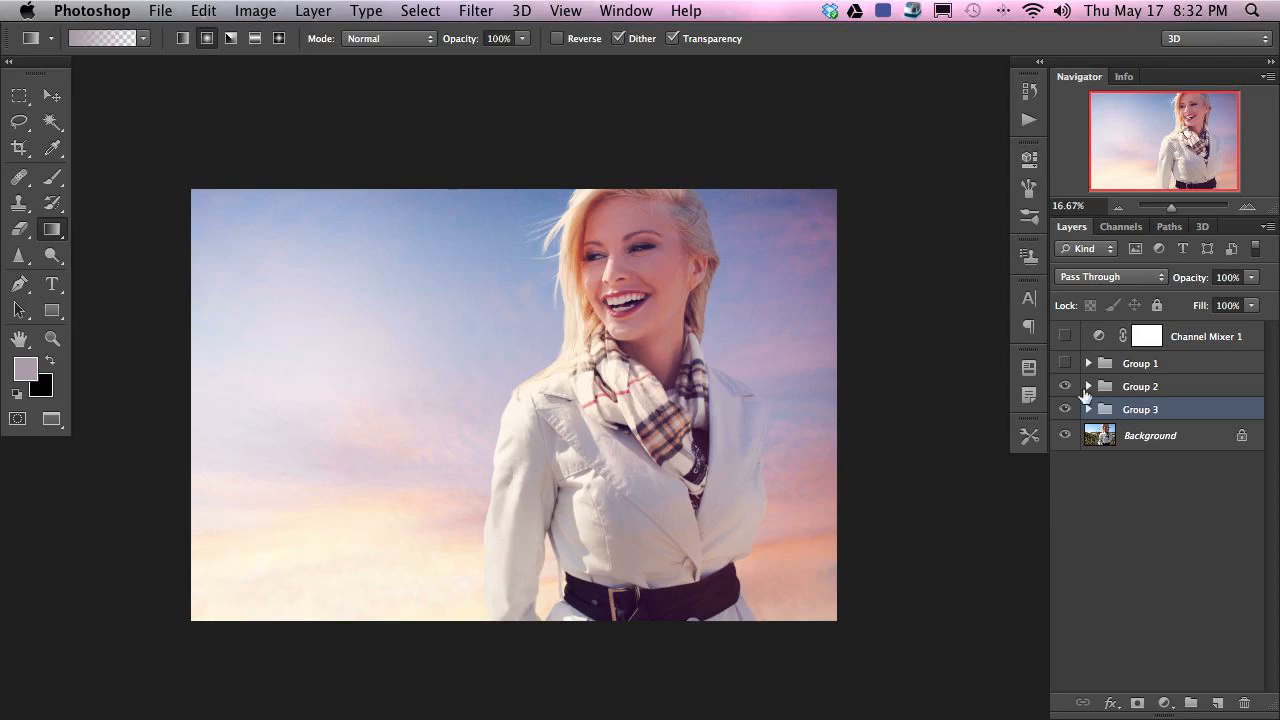
# - Select Group 2 and check what Group 2, Group 1 and Channel Mixer 1 each contribute by toggling their visibility
pyautogui.click(1064, 387)
pyautogui.click(1064, 387)
pyautogui.click(1105, 388)
pyautogui.click(1066, 388)
pyautogui.click(1066, 388)
pyautogui.click(1066, 364)
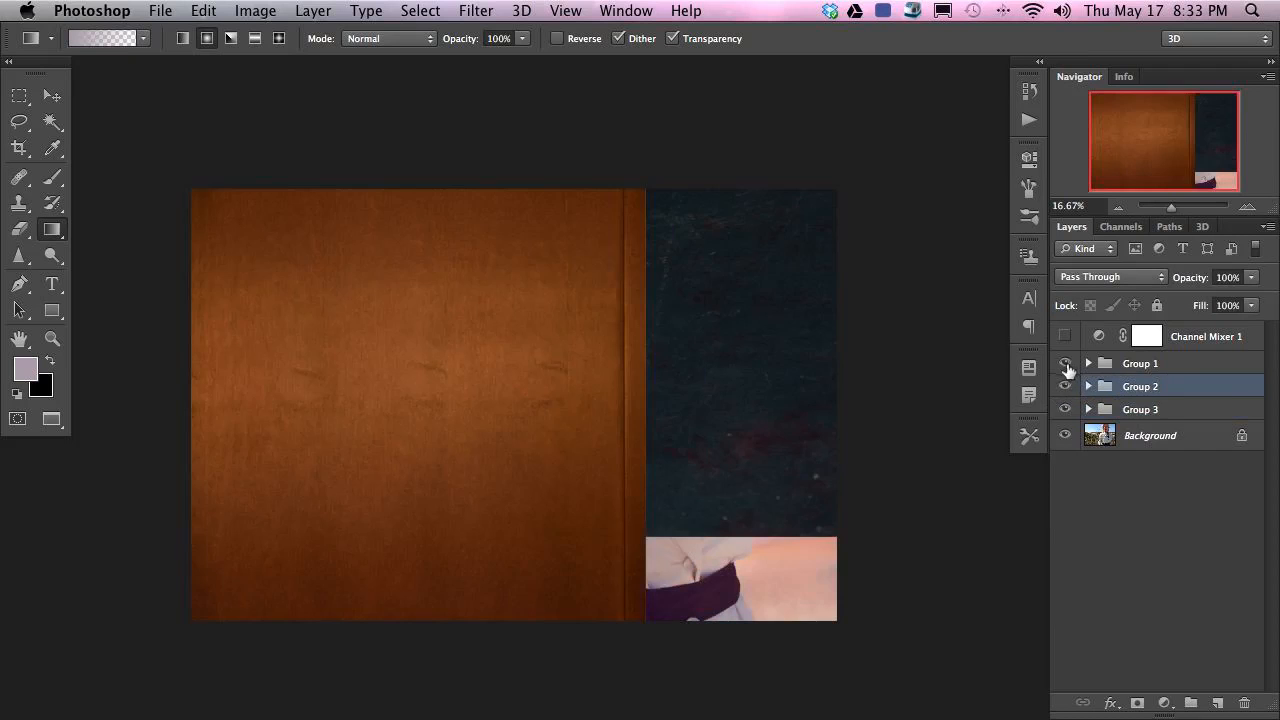
pyautogui.click(1066, 364)
pyautogui.click(1066, 337)
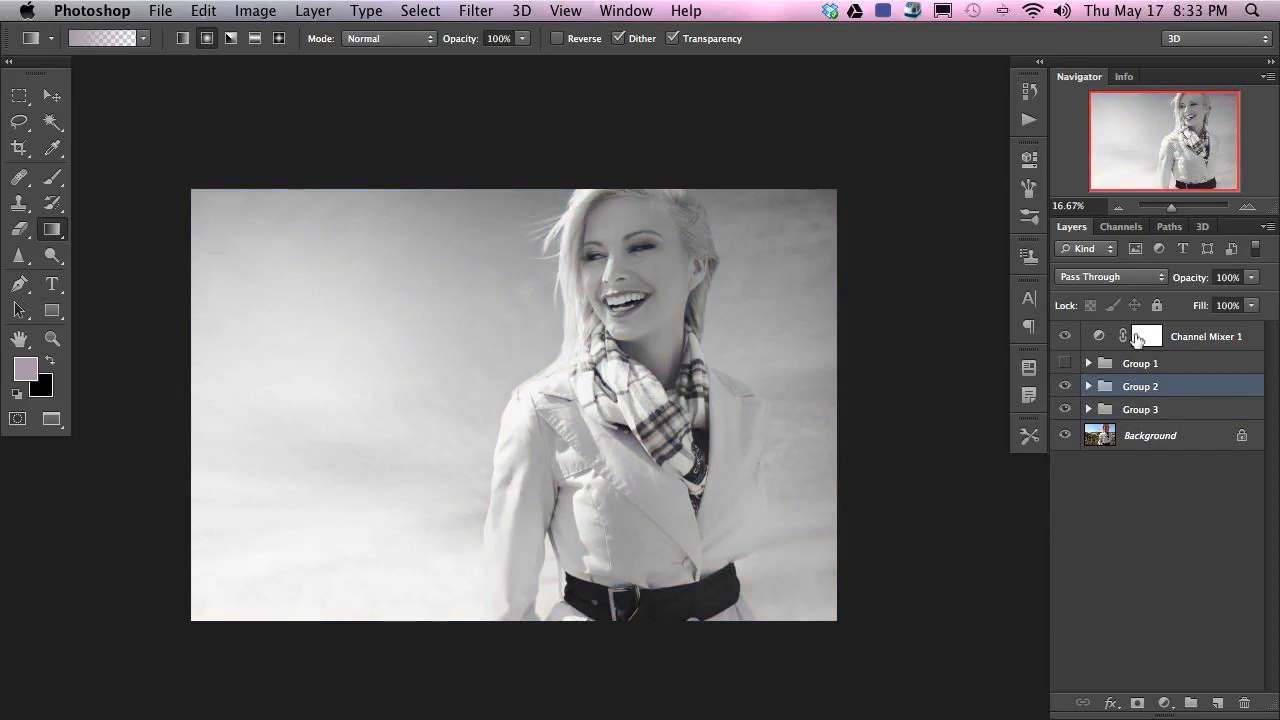
pyautogui.click(1066, 337)
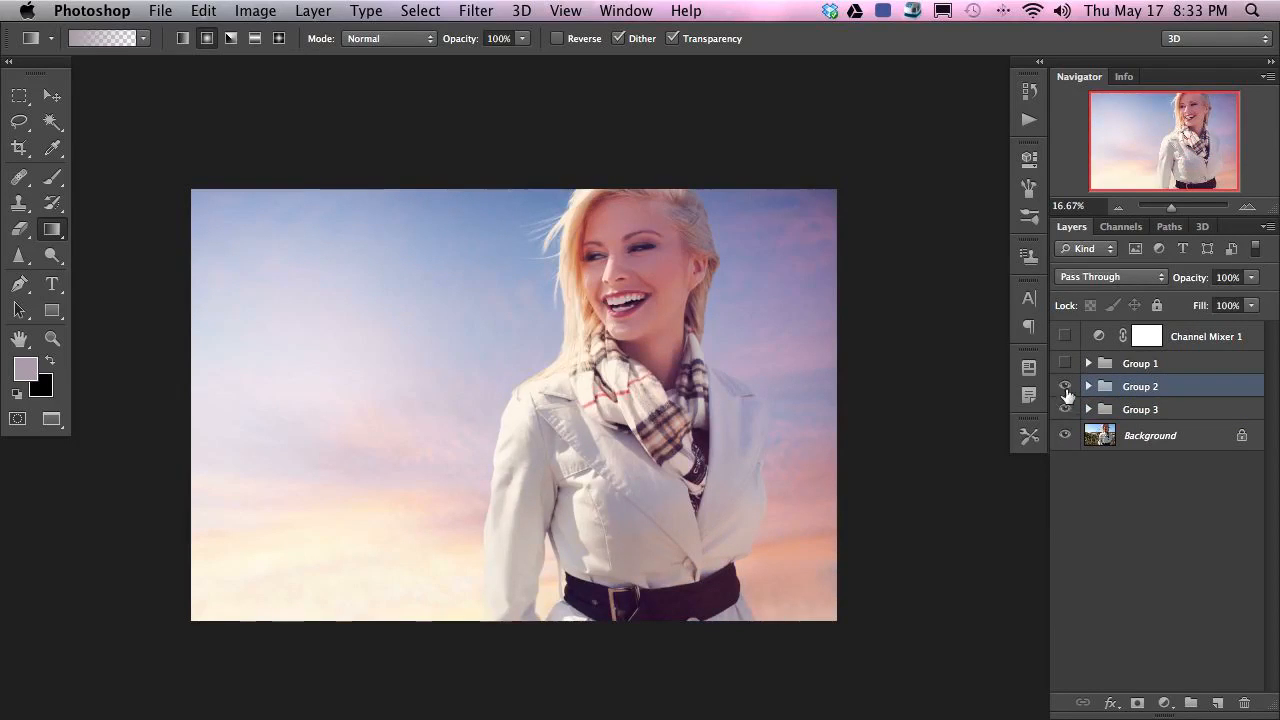
# - Compare the finished composite with the original Background photo by hiding and restoring the layers above it
pyautogui.click(1065, 386)
pyautogui.click(1065, 409)
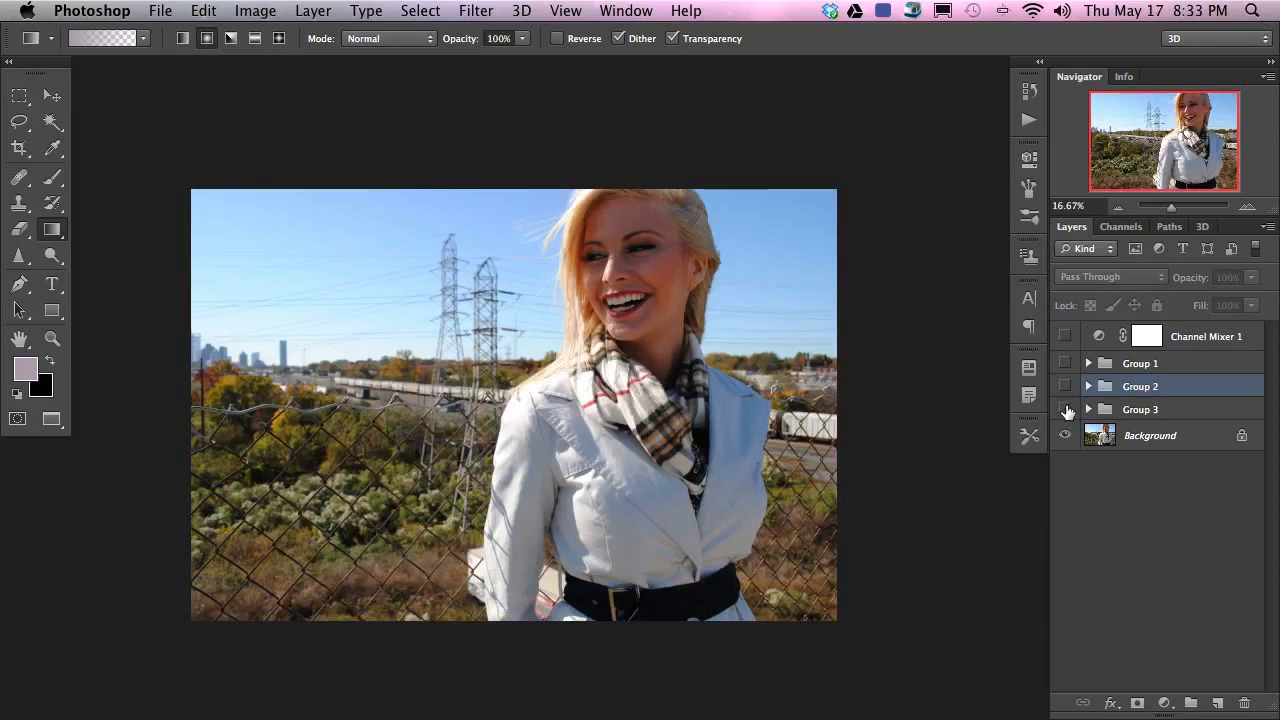
pyautogui.click(1065, 409)
pyautogui.click(1065, 386)
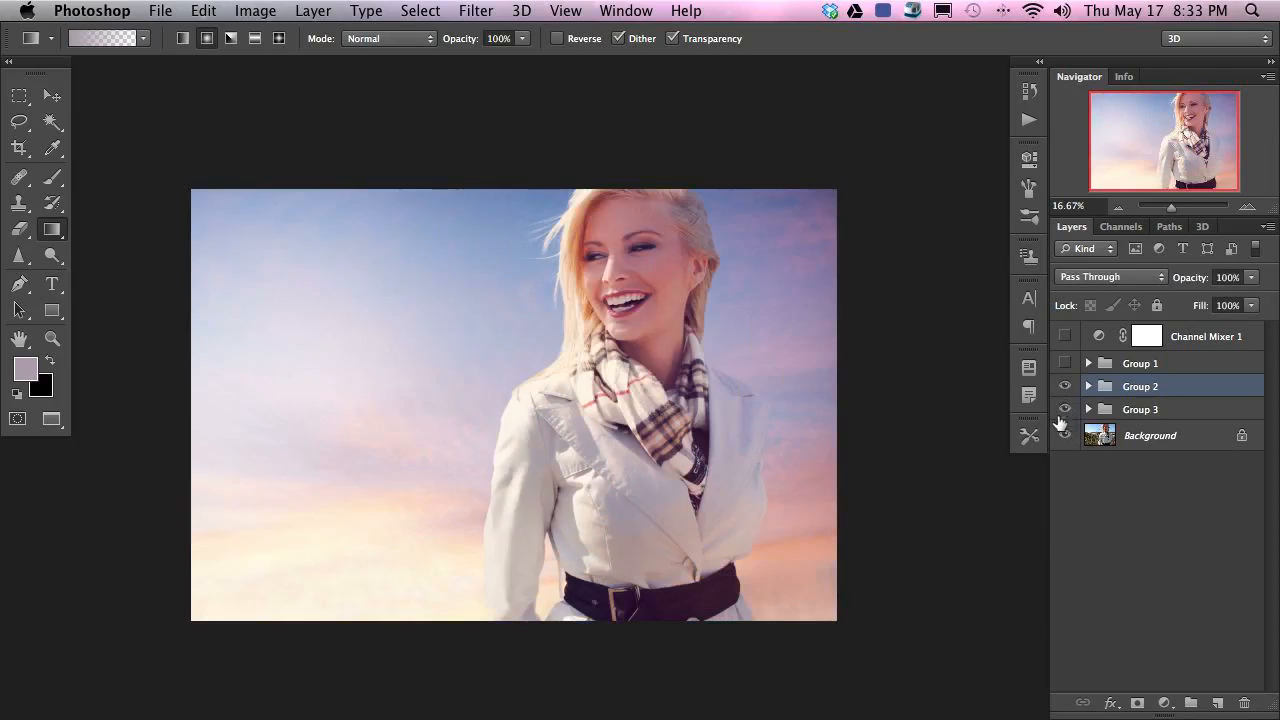
pyautogui.keyDown('alt'); pyautogui.click(1066, 436); pyautogui.keyUp('alt')
pyautogui.keyDown('alt'); pyautogui.click(1066, 436); pyautogui.keyUp('alt')
pyautogui.keyDown('alt'); pyautogui.click(1066, 436); pyautogui.keyUp('alt')
pyautogui.keyDown('alt'); pyautogui.click(1066, 437); pyautogui.keyUp('alt')
pyautogui.keyDown('alt'); pyautogui.click(1066, 437); pyautogui.keyUp('alt')
pyautogui.keyDown('alt'); pyautogui.click(1066, 437); pyautogui.keyUp('alt')
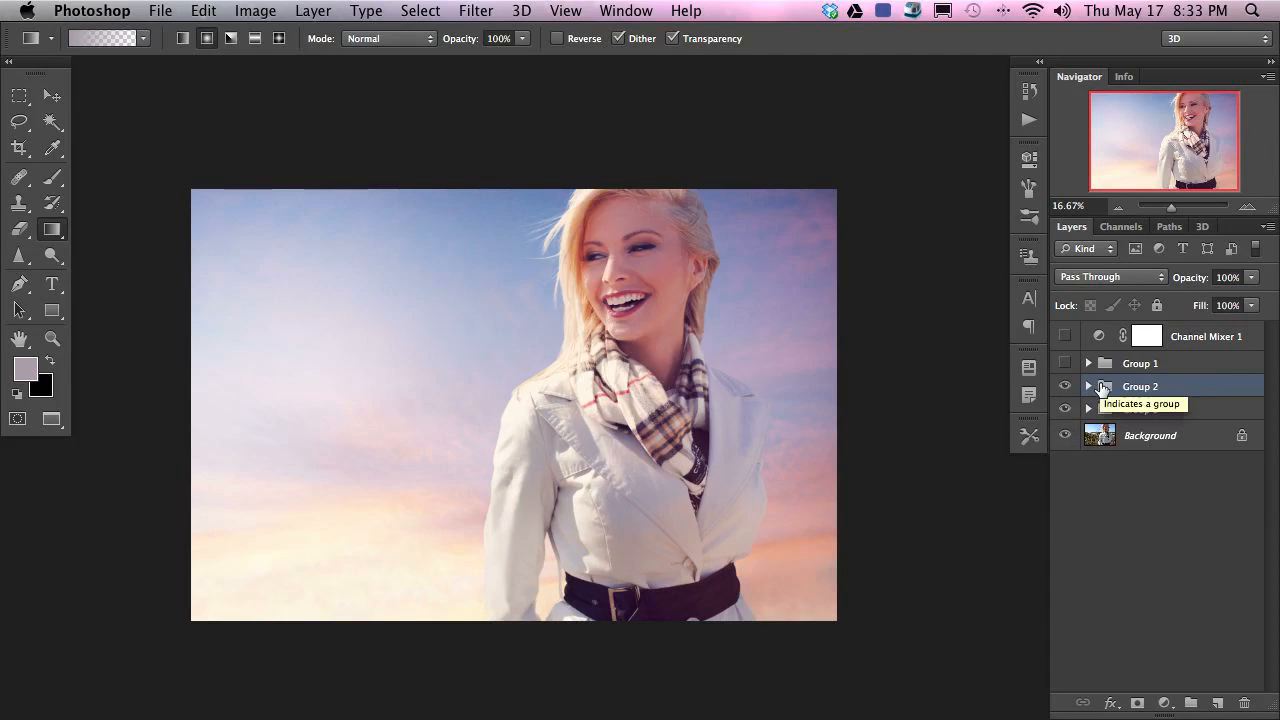
# - Stamp all visible layers into a new merged layer above Group 2
pyautogui.press('super+alt+shift+e')
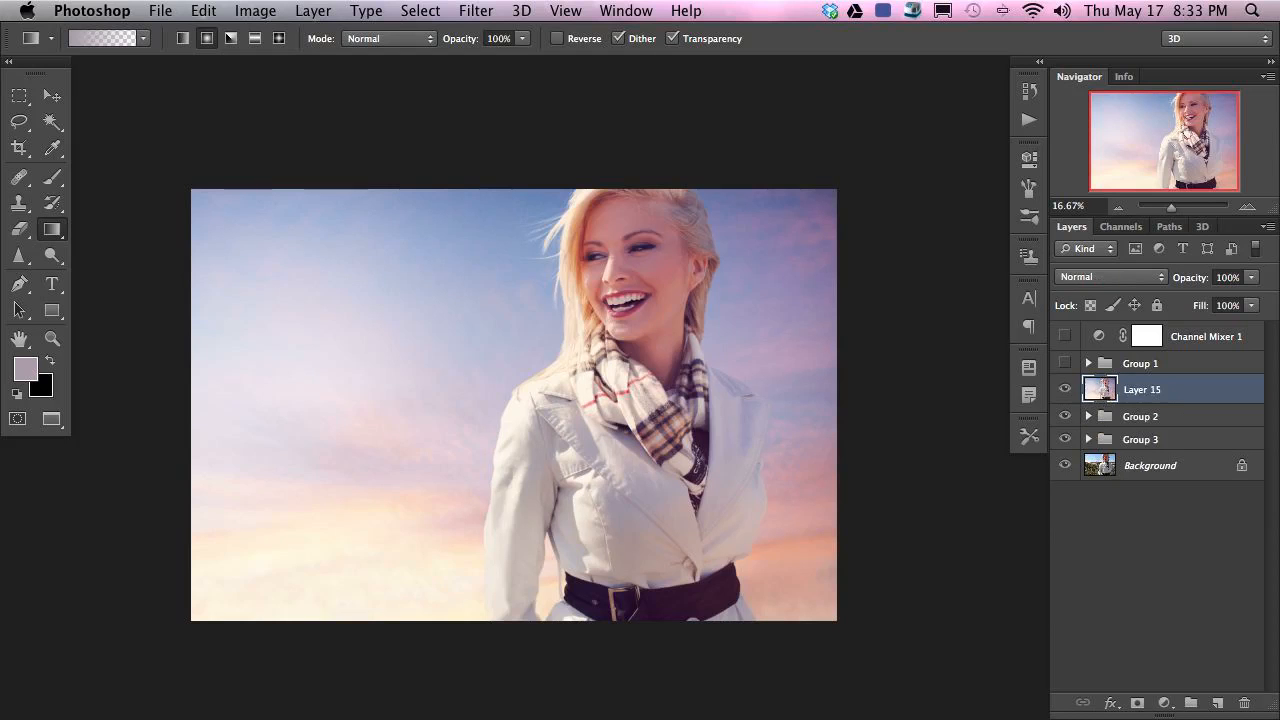
pyautogui.press('v')
pyautogui.moveTo(705, 400); pyautogui.dragTo(567, 509)
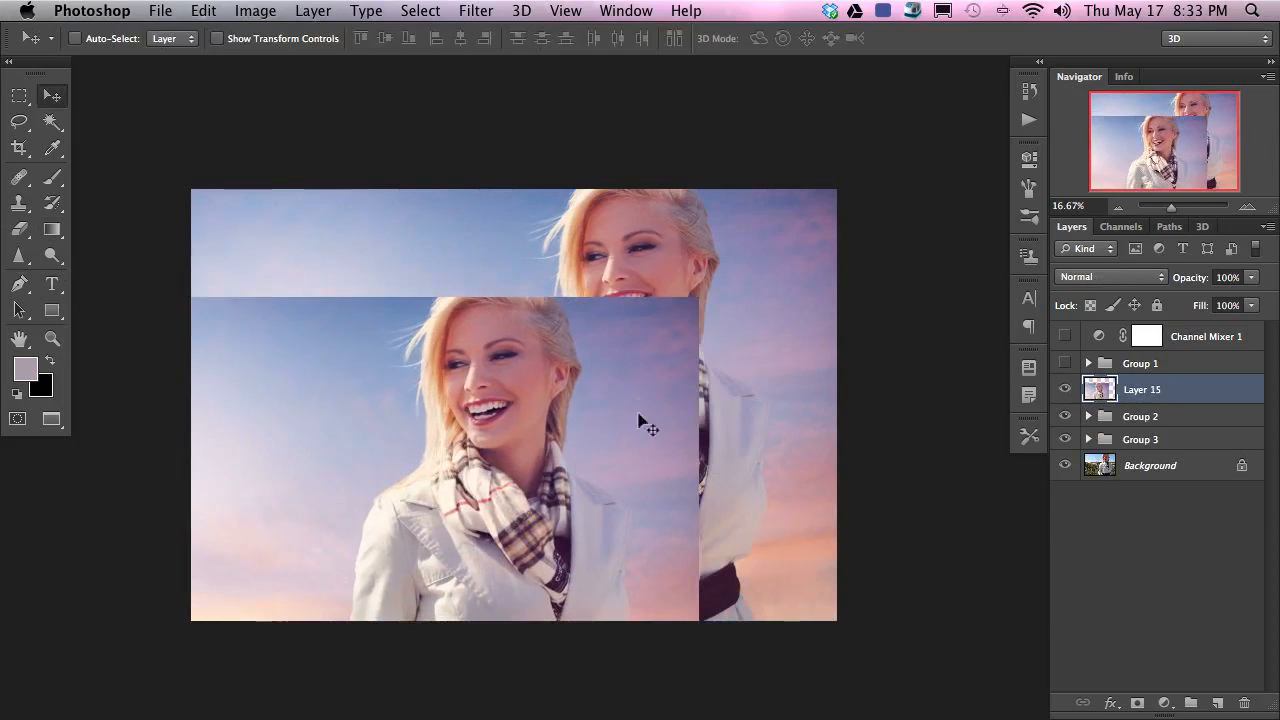
pyautogui.press('super+z')
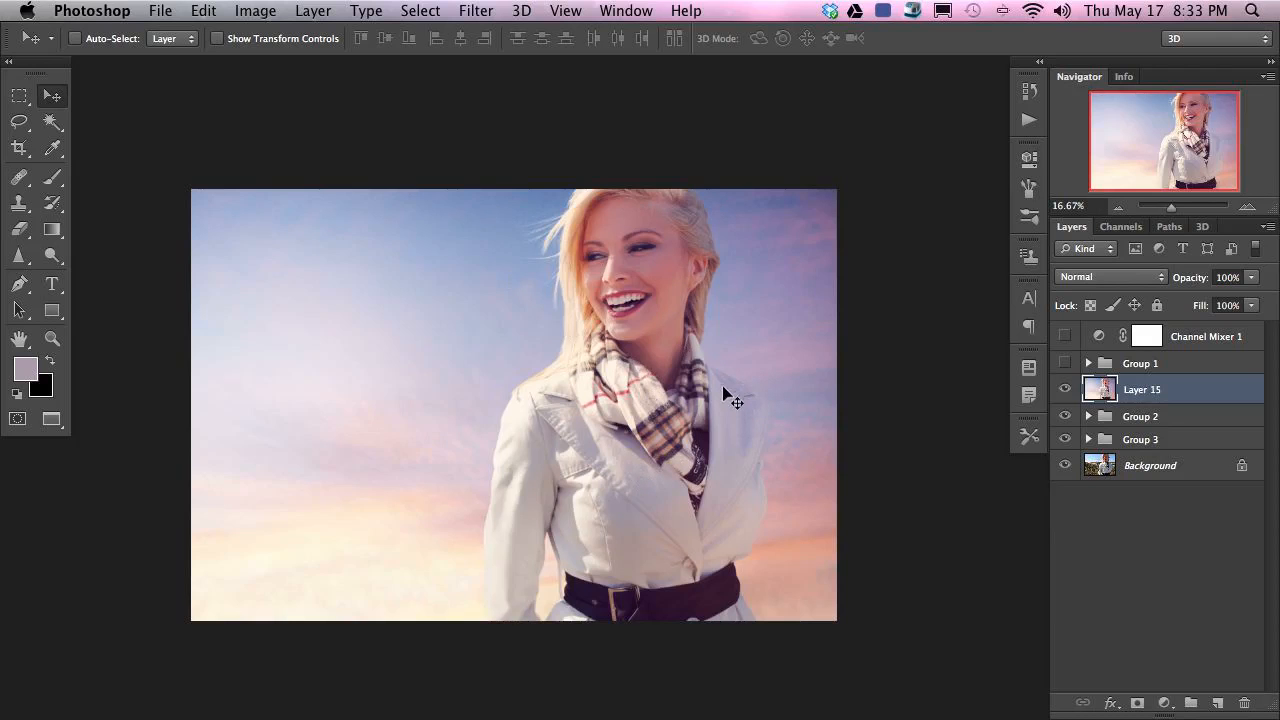
# - Save the layered document as a new Photoshop file, adding 1 to the end of the existing file name
pyautogui.press('super+shift+s')
pyautogui.press('Right')
pyautogui.write('1')
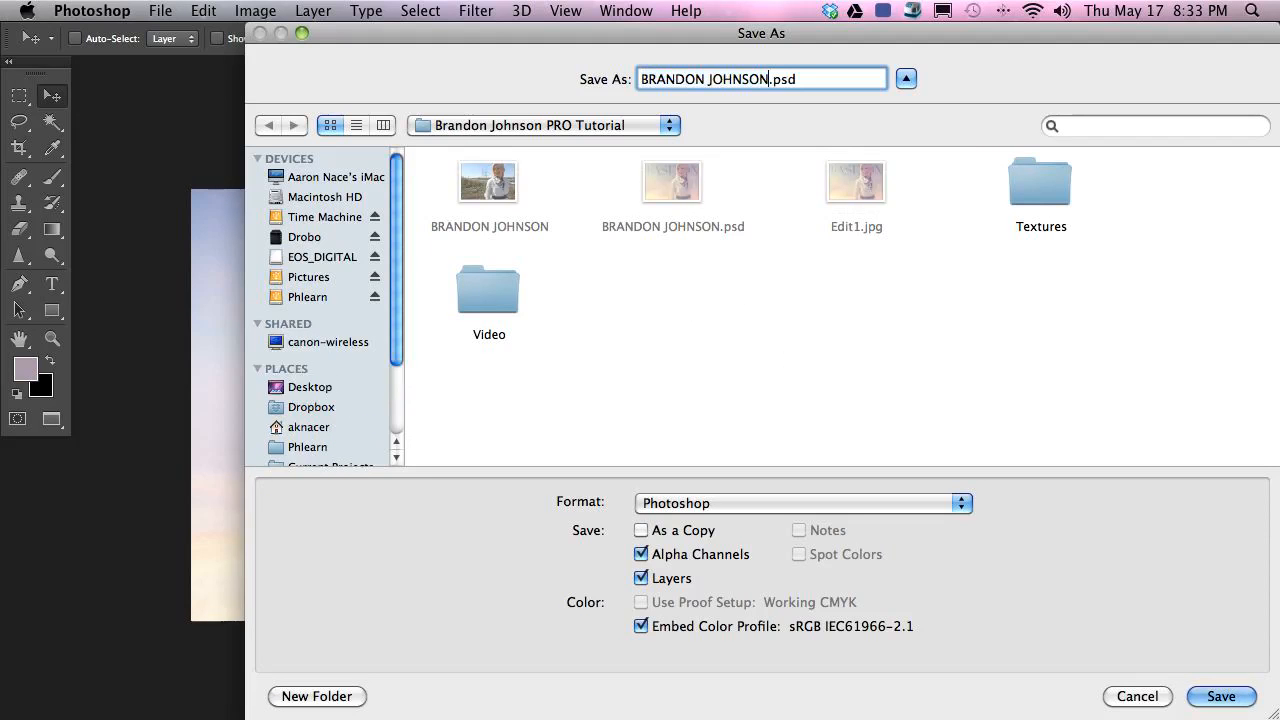
pyautogui.press('Return')
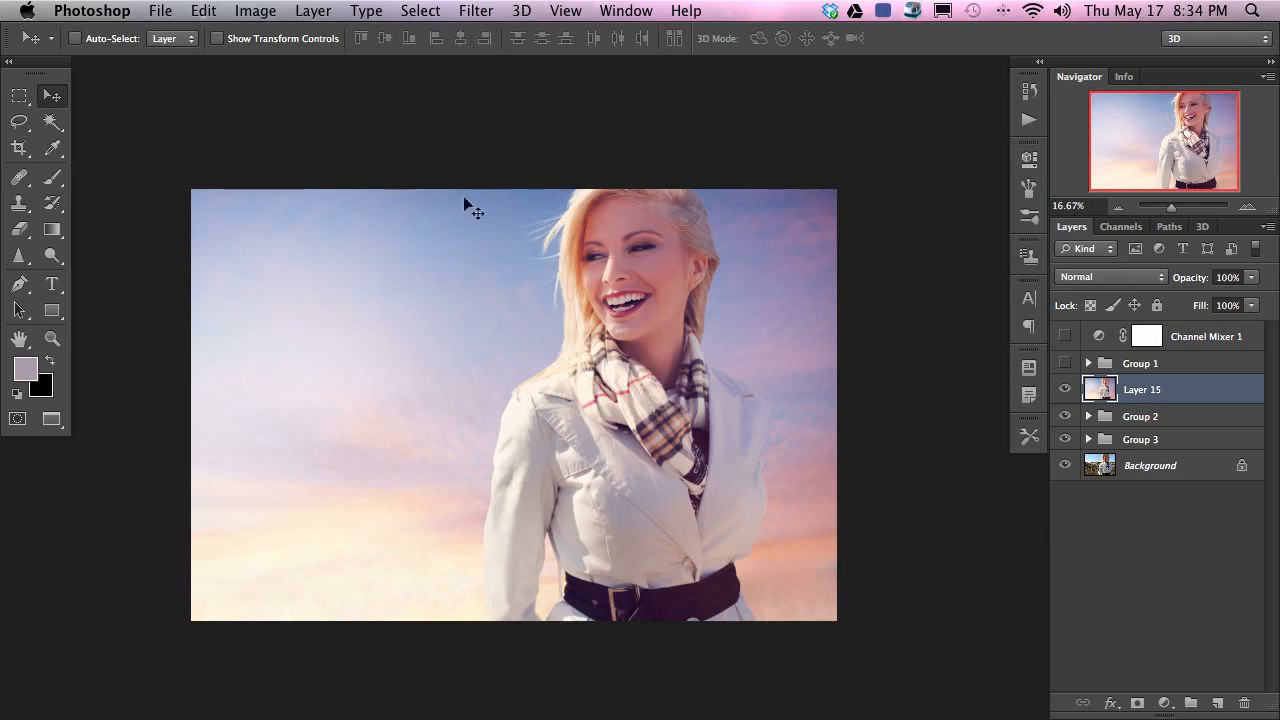
# - Start an Iris Blur on the merged layer, enlarging the blur ellipse and moving its centre beside the woman's face
pyautogui.click(469, 14)
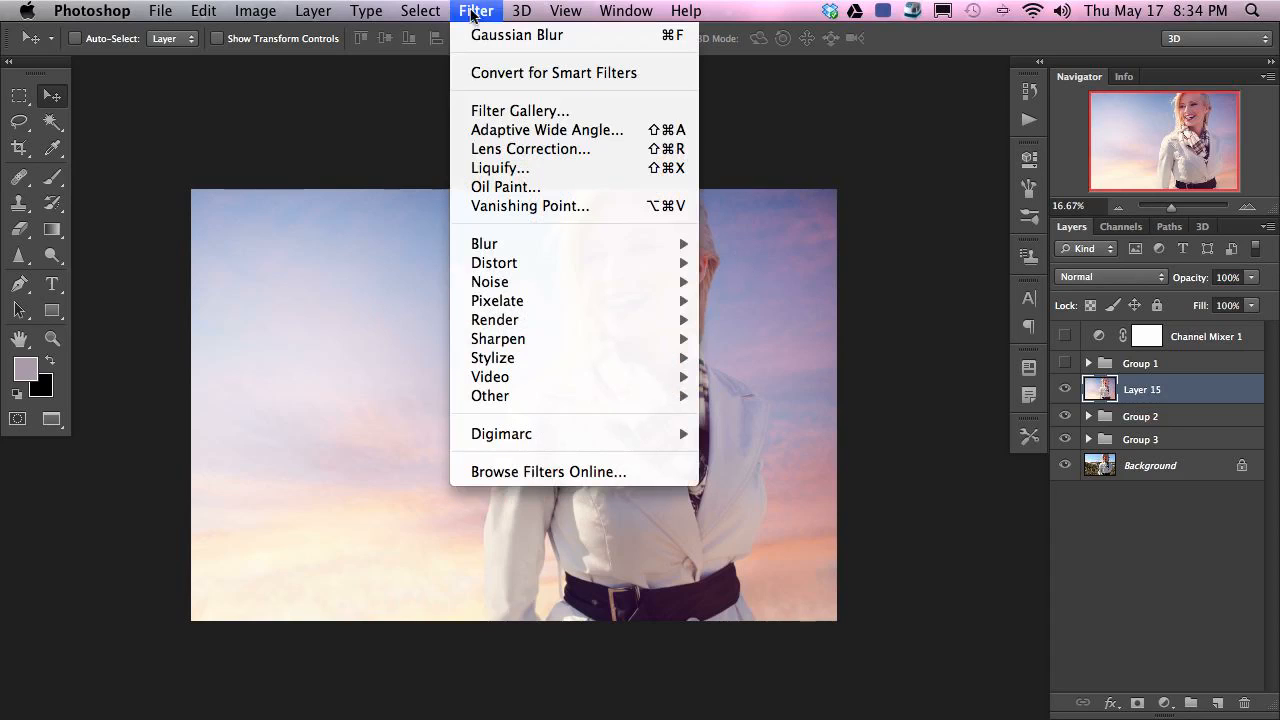
pyautogui.moveTo(546, 248)
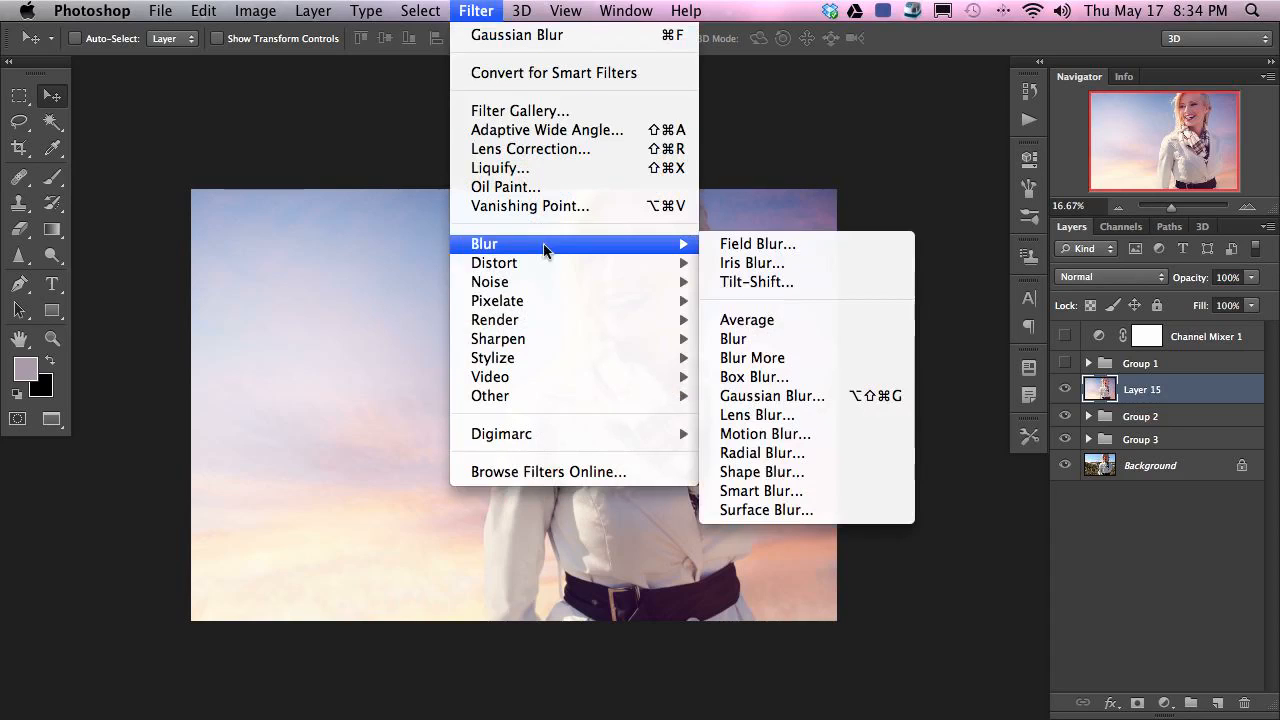
pyautogui.click(801, 265)
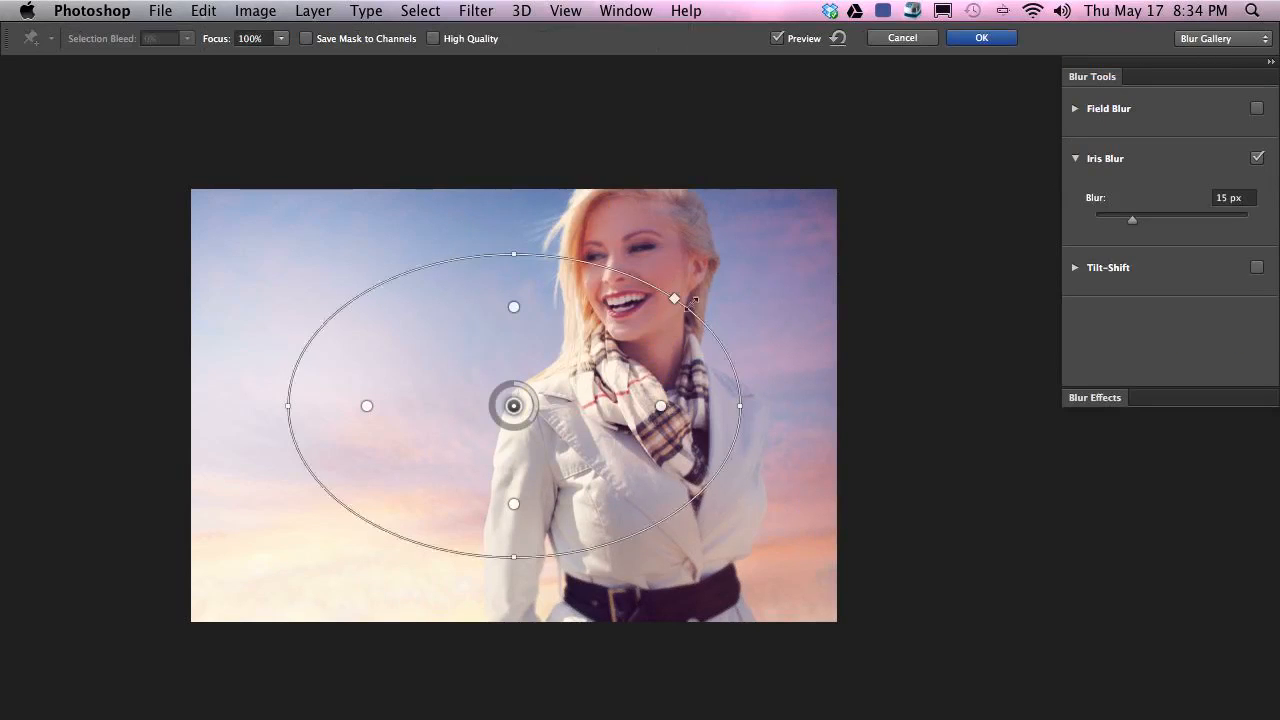
pyautogui.moveTo(675, 300)
pyautogui.mouseDown()
pyautogui.moveTo(694, 284)
pyautogui.moveTo(668, 298)
pyautogui.mouseUp()
pyautogui.moveTo(526, 257); pyautogui.dragTo(526, 190)
pyautogui.moveTo(741, 408); pyautogui.dragTo(824, 430)
pyautogui.moveTo(516, 405); pyautogui.dragTo(586, 314)
pyautogui.moveTo(566, 530); pyautogui.dragTo(562, 571)
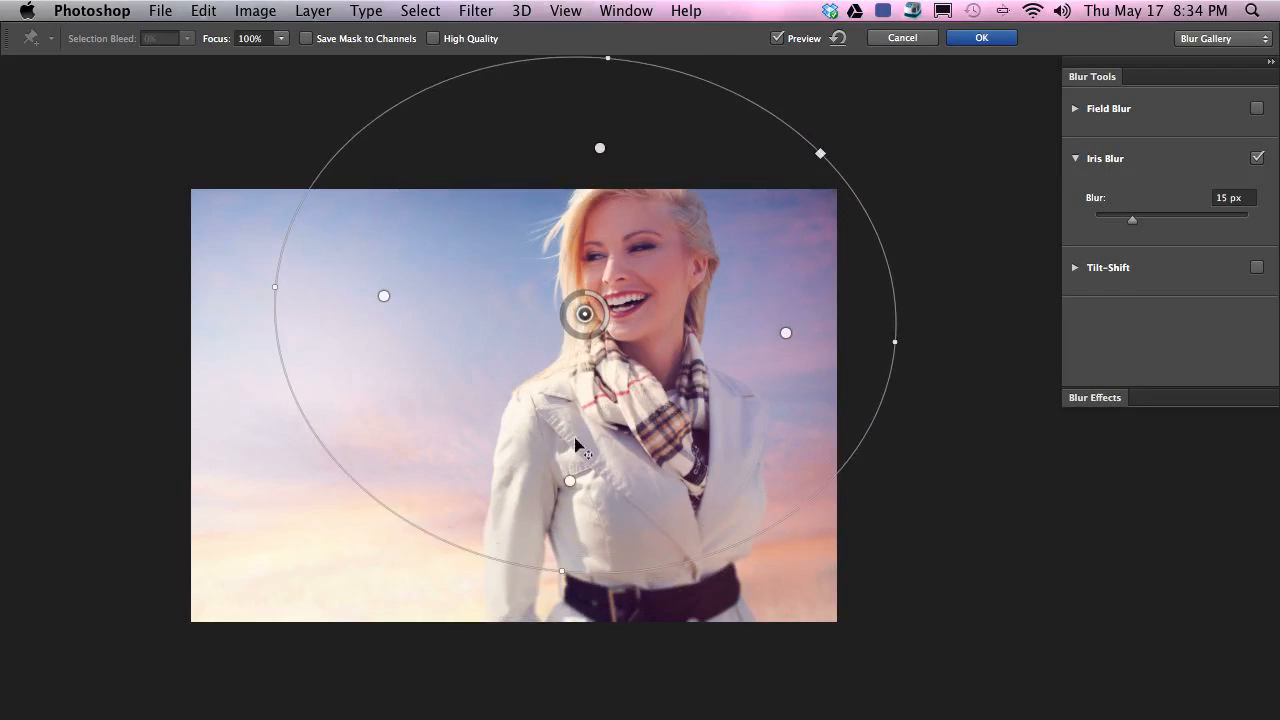
# - Widen the blur ellipse beyond the photo's edges, tighten the sharp zone and set the blur to 28 px
pyautogui.moveTo(585, 315); pyautogui.dragTo(566, 296)
pyautogui.moveTo(775, 500); pyautogui.dragTo(814, 551)
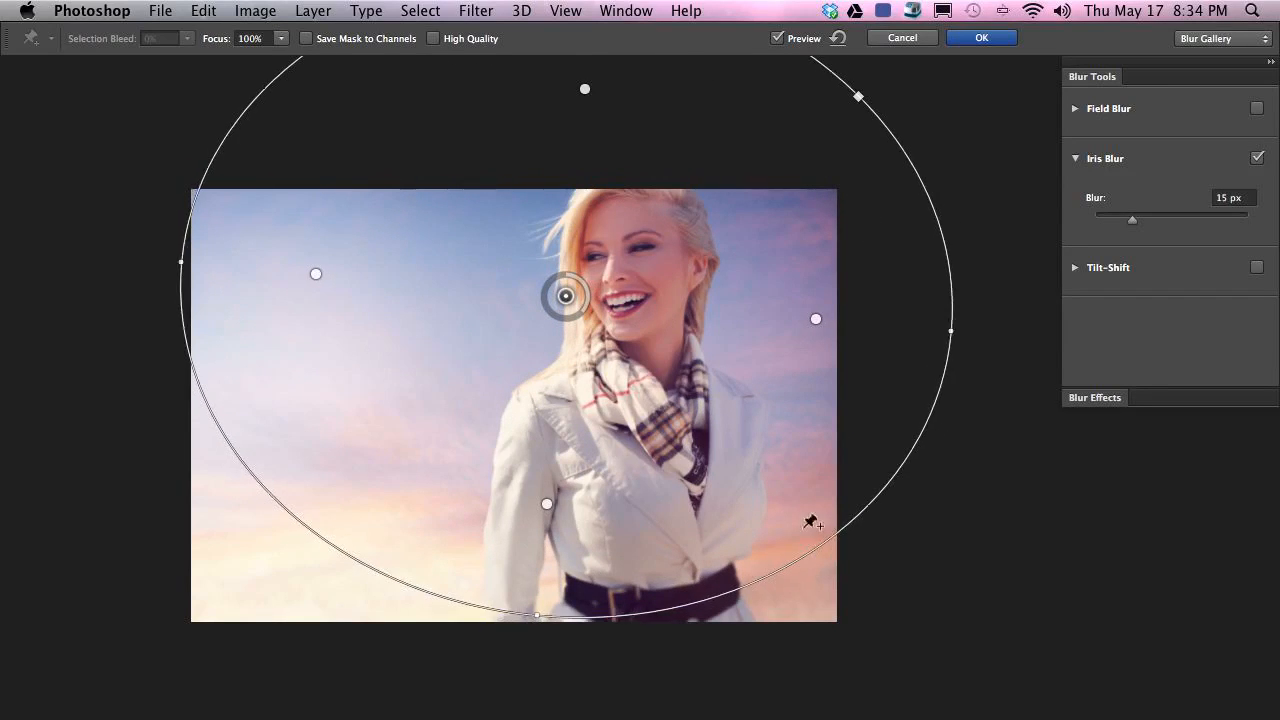
pyautogui.moveTo(547, 504); pyautogui.dragTo(553, 460)
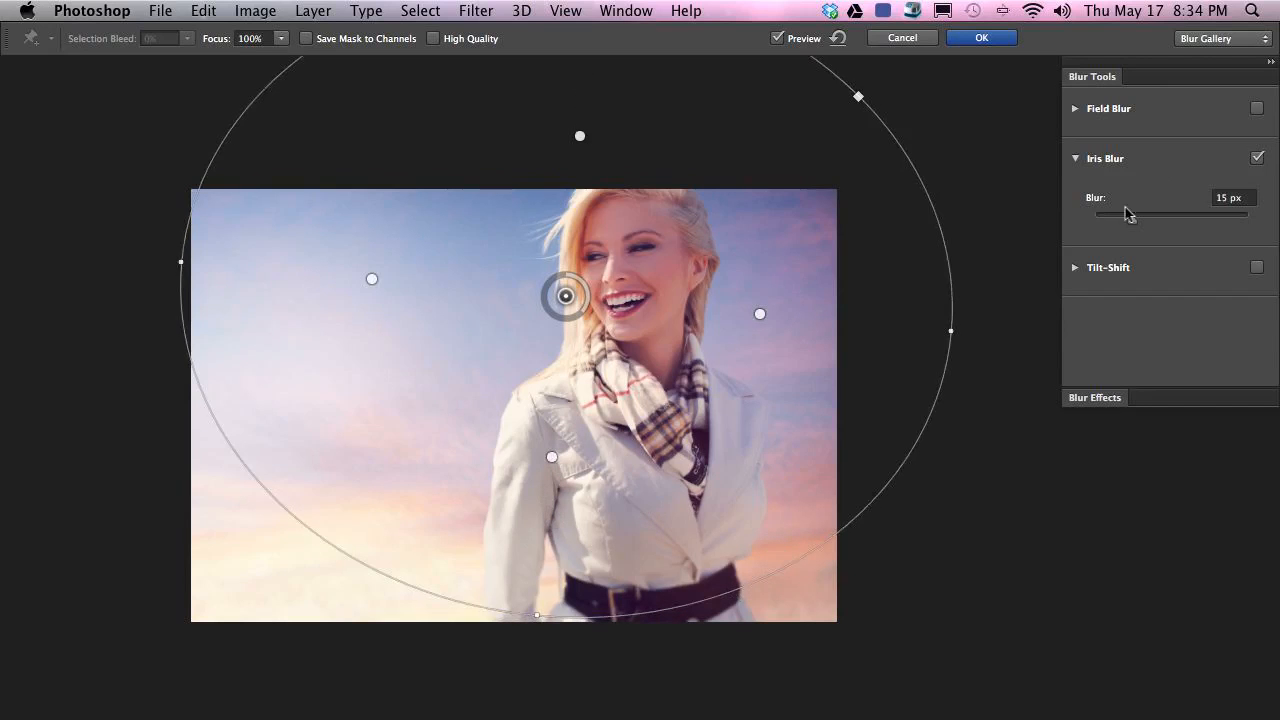
pyautogui.moveTo(1131, 219); pyautogui.dragTo(1141, 222)
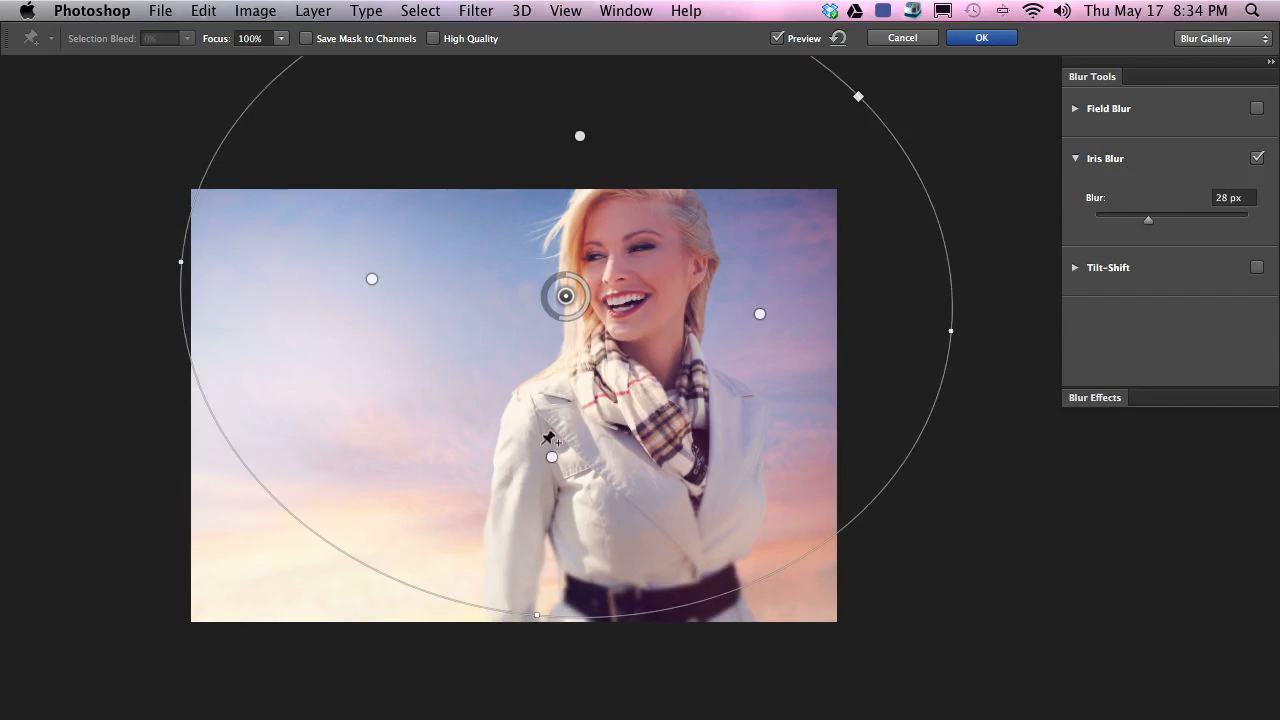
pyautogui.moveTo(452, 601); pyautogui.dragTo(436, 644)
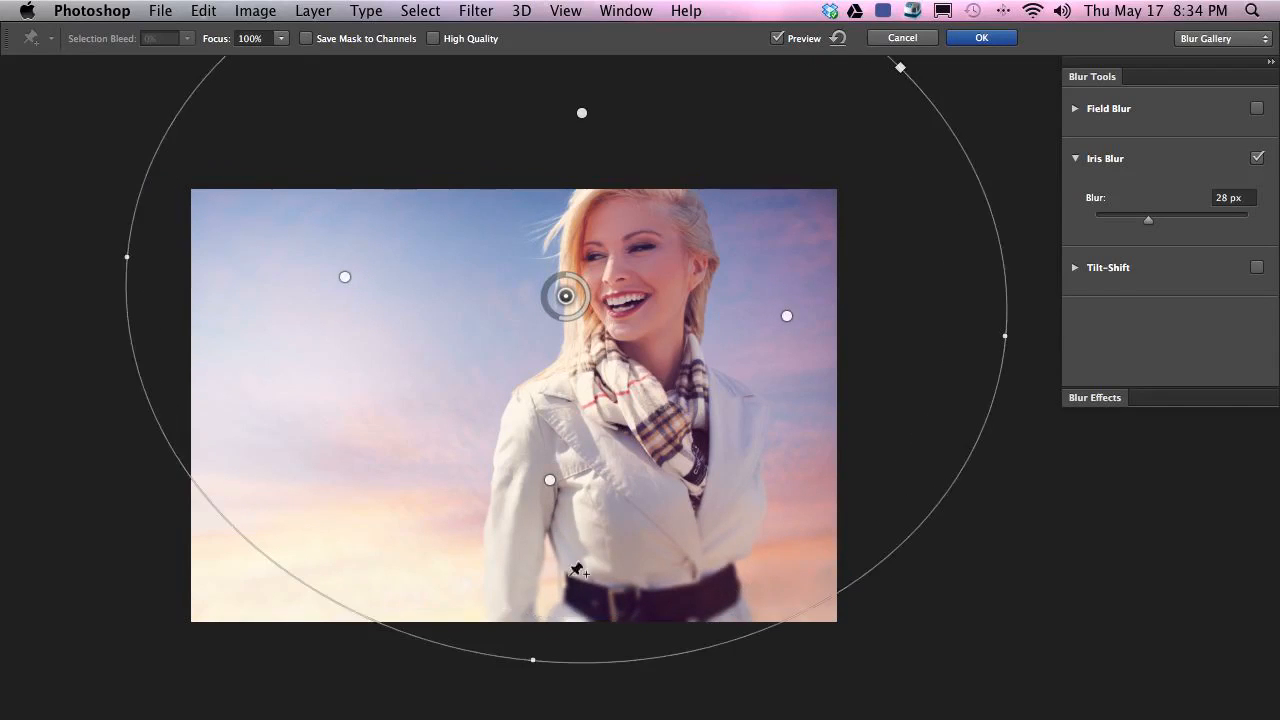
# - Shrink the sharp zone around the face, narrow the ellipse, reposition its centre beside the face and apply the Iris Blur
pyautogui.moveTo(629, 527); pyautogui.dragTo(567, 499)
pyautogui.moveTo(723, 312); pyautogui.dragTo(593, 296)
pyautogui.moveTo(568, 401); pyautogui.dragTo(614, 402)
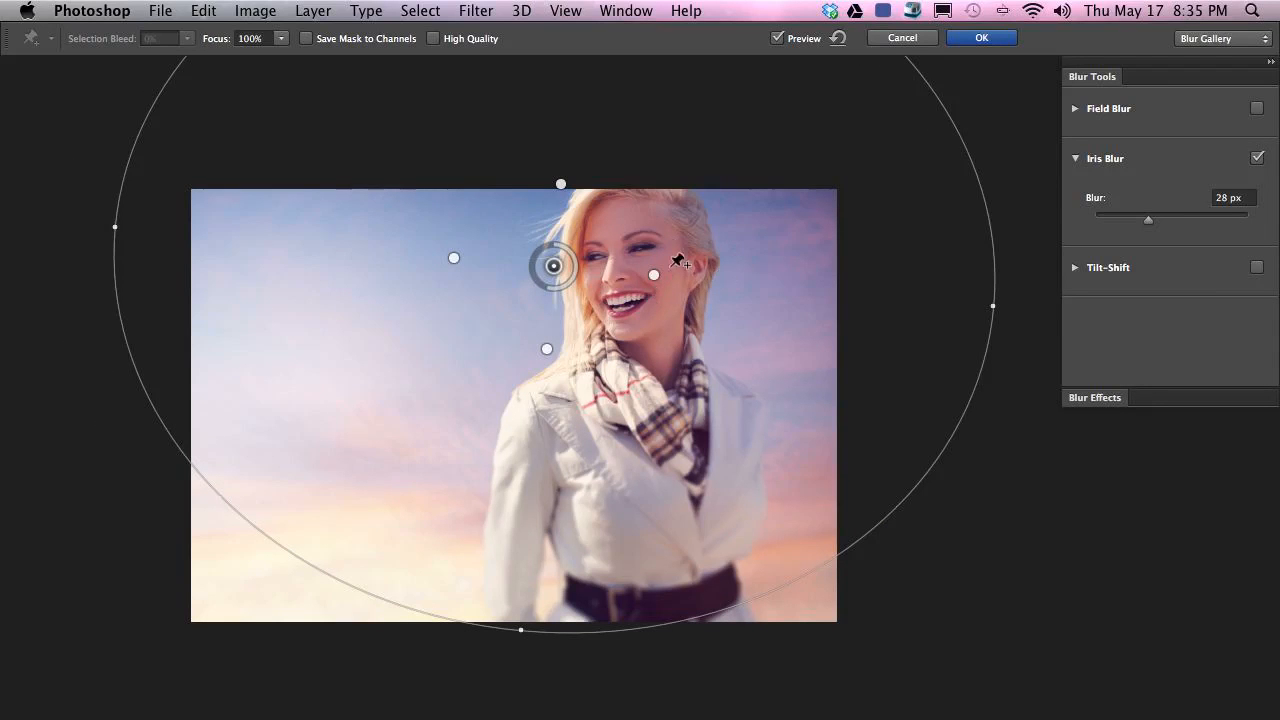
pyautogui.moveTo(553, 266); pyautogui.dragTo(503, 273)
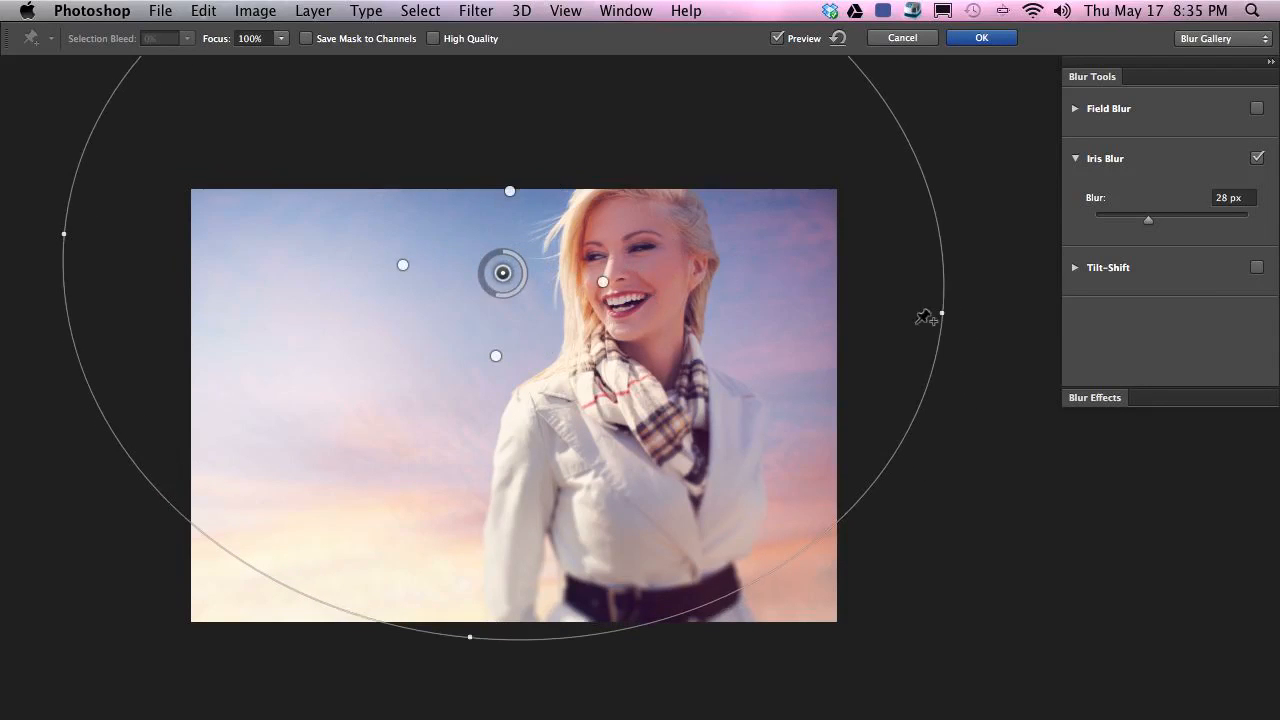
pyautogui.moveTo(942, 318); pyautogui.dragTo(851, 309)
pyautogui.moveTo(579, 378); pyautogui.dragTo(634, 388)
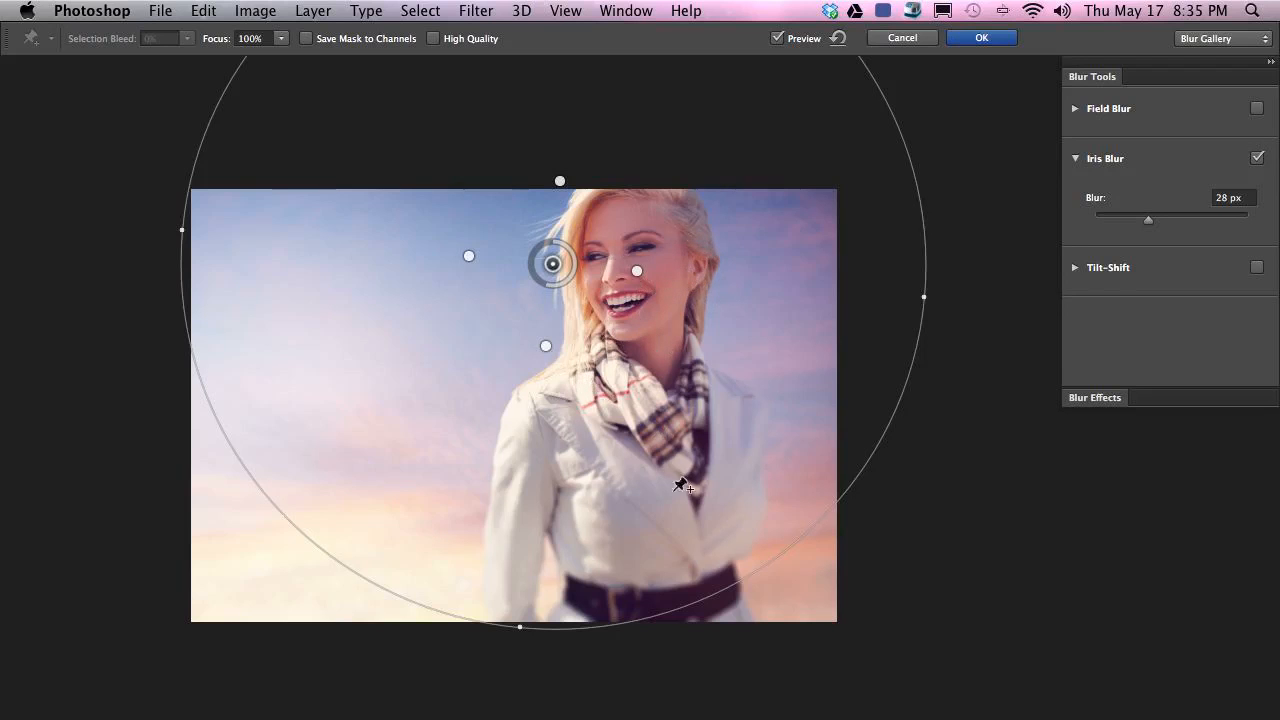
pyautogui.click(970, 40)
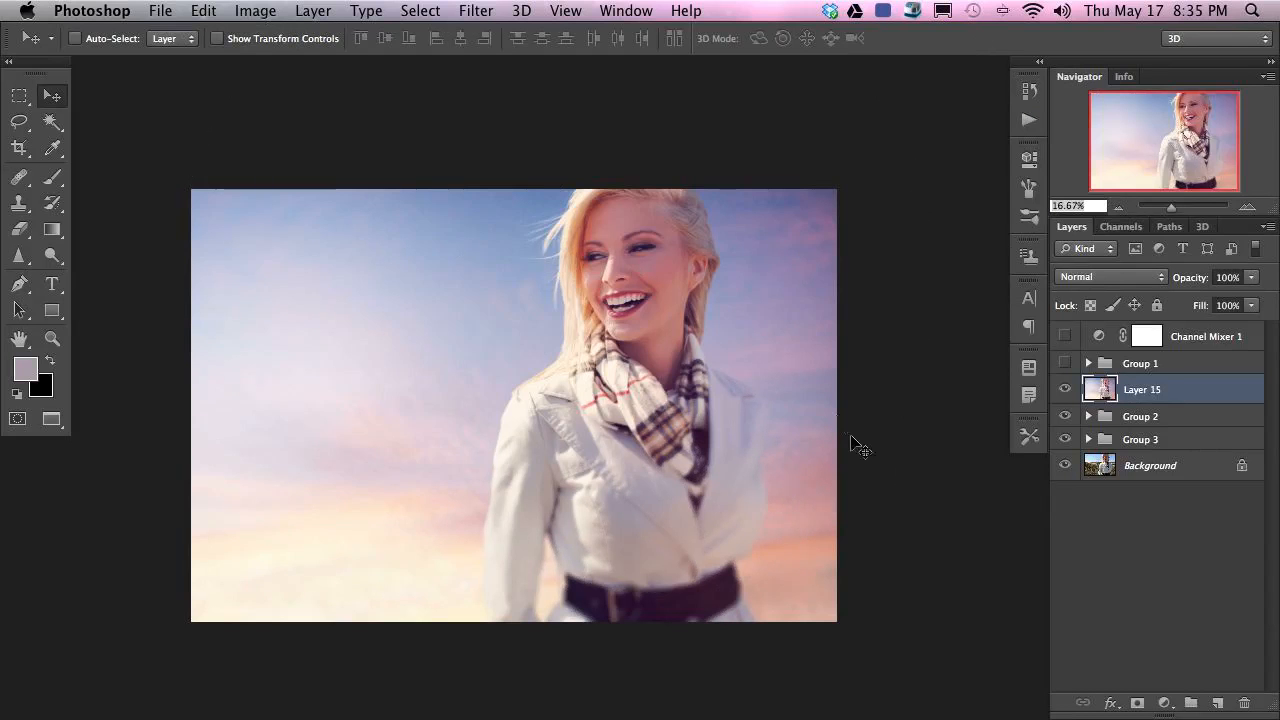
# - Compare the image with and without the blurred Layer 15 by shifting it aside, undoing the move and toggling its visibility
pyautogui.moveTo(777, 426); pyautogui.dragTo(529, 390)
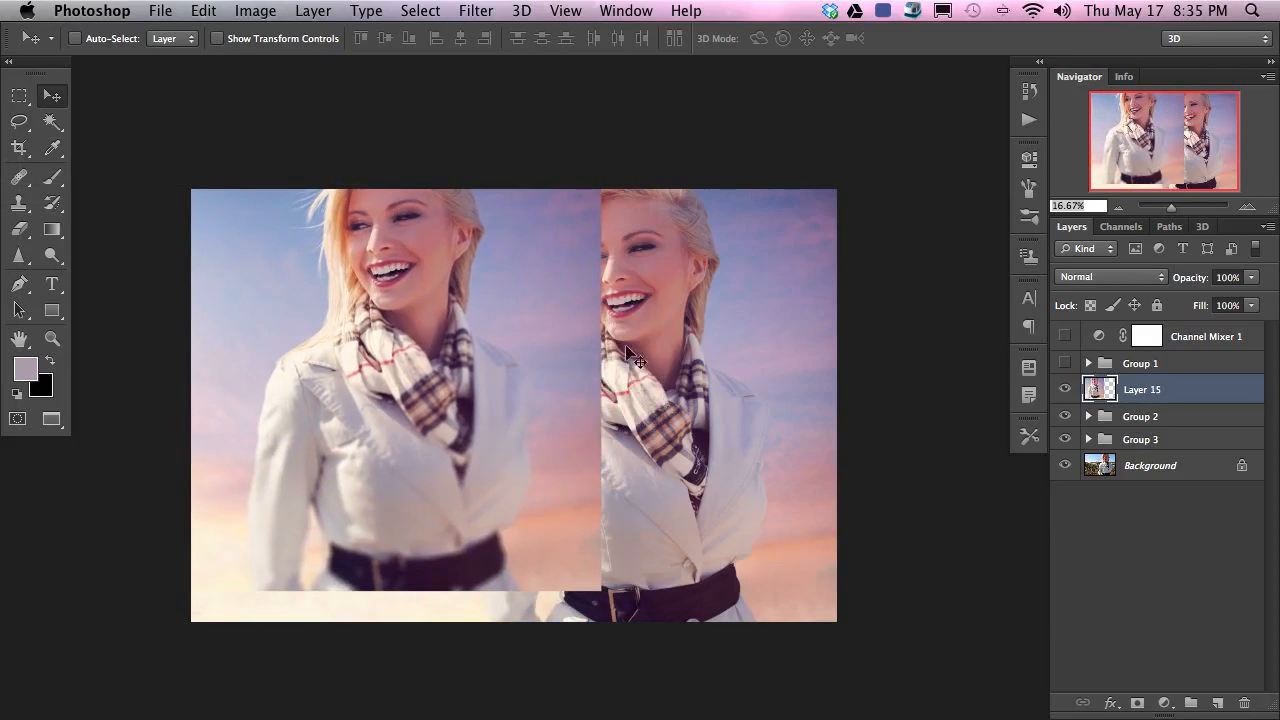
pyautogui.press('super+z')
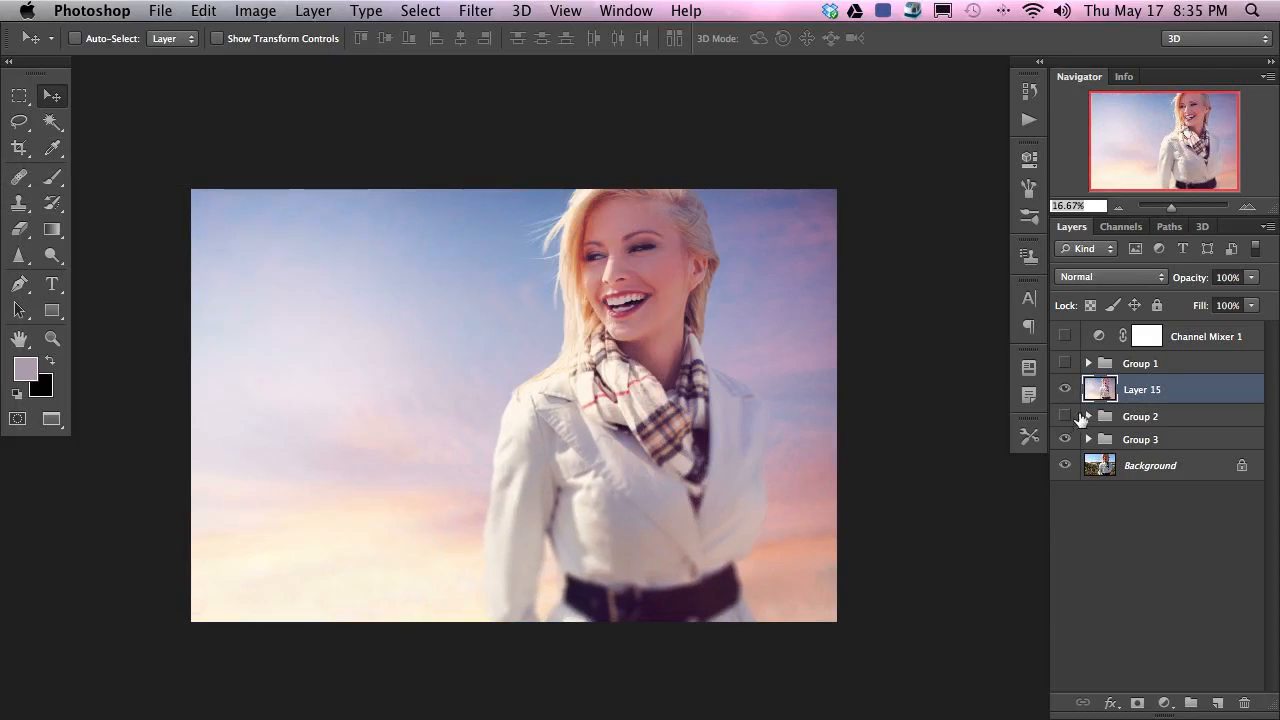
pyautogui.moveTo(1067, 416)
pyautogui.mouseDown()
pyautogui.moveTo(1070, 457)
pyautogui.moveTo(1063, 420)
pyautogui.mouseUp()
pyautogui.click(1066, 391)
pyautogui.click(1065, 391)
pyautogui.click(1063, 392)
pyautogui.click(1061, 394)
pyautogui.click(1062, 393)
pyautogui.click(1063, 393)
pyautogui.click(1065, 389)
pyautogui.click(1065, 389)
pyautogui.click(1065, 389)
pyautogui.click(1065, 389)
pyautogui.click(1066, 391)
# - Show and expand Group 1, hide every texture in it except _MG_9935.jpg, and select that texture layer
pyautogui.click(1065, 363)
pyautogui.click(1088, 363)
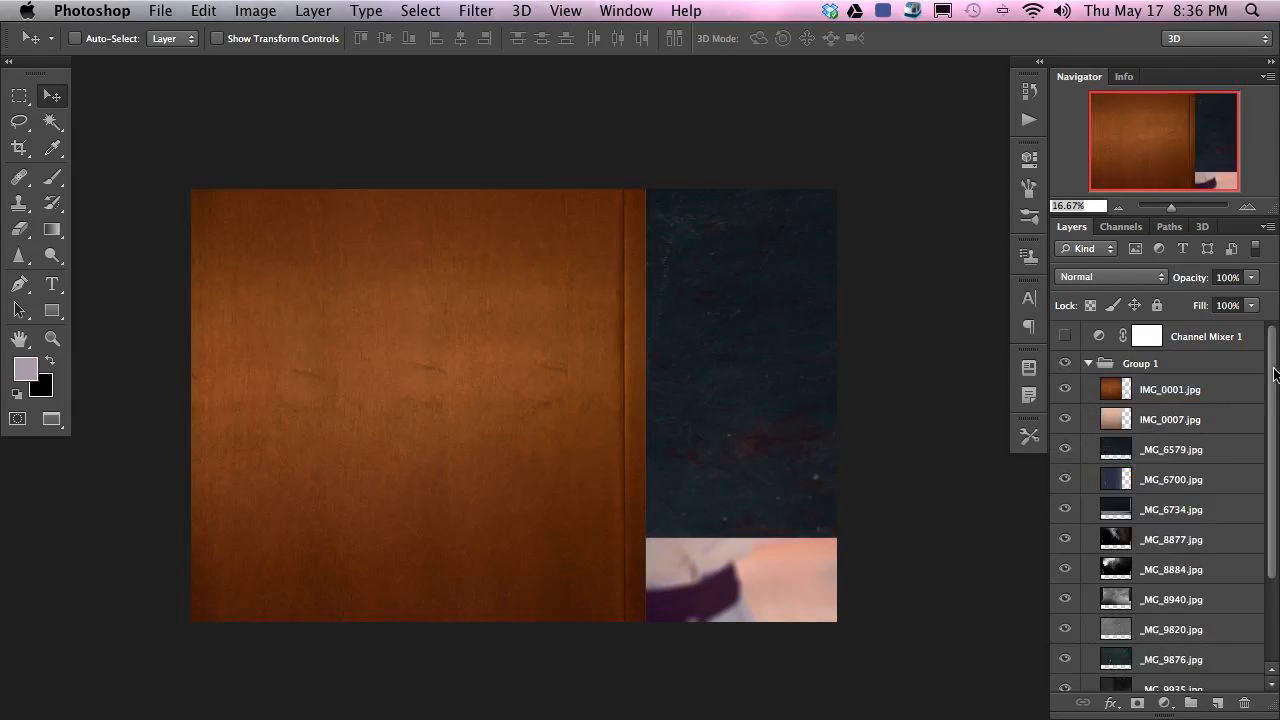
pyautogui.moveTo(1221, 217); pyautogui.dragTo(1221, 200)
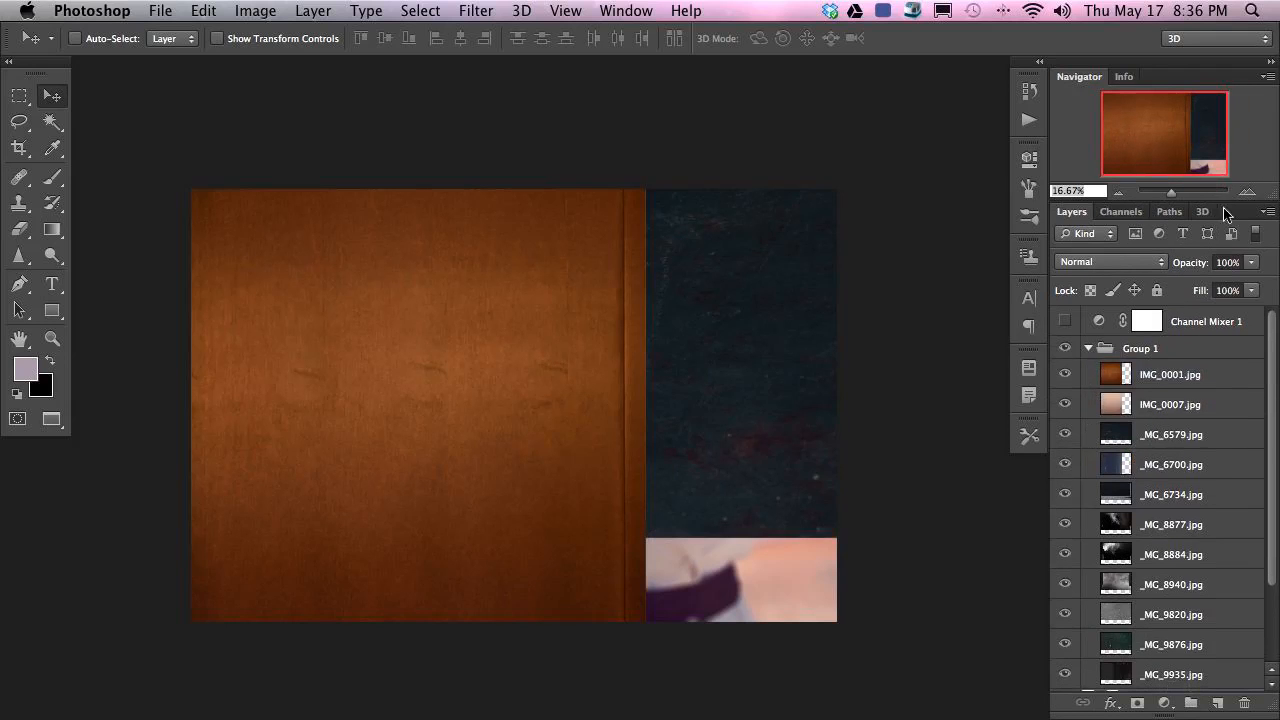
pyautogui.scroll(-2, 1265, 400)
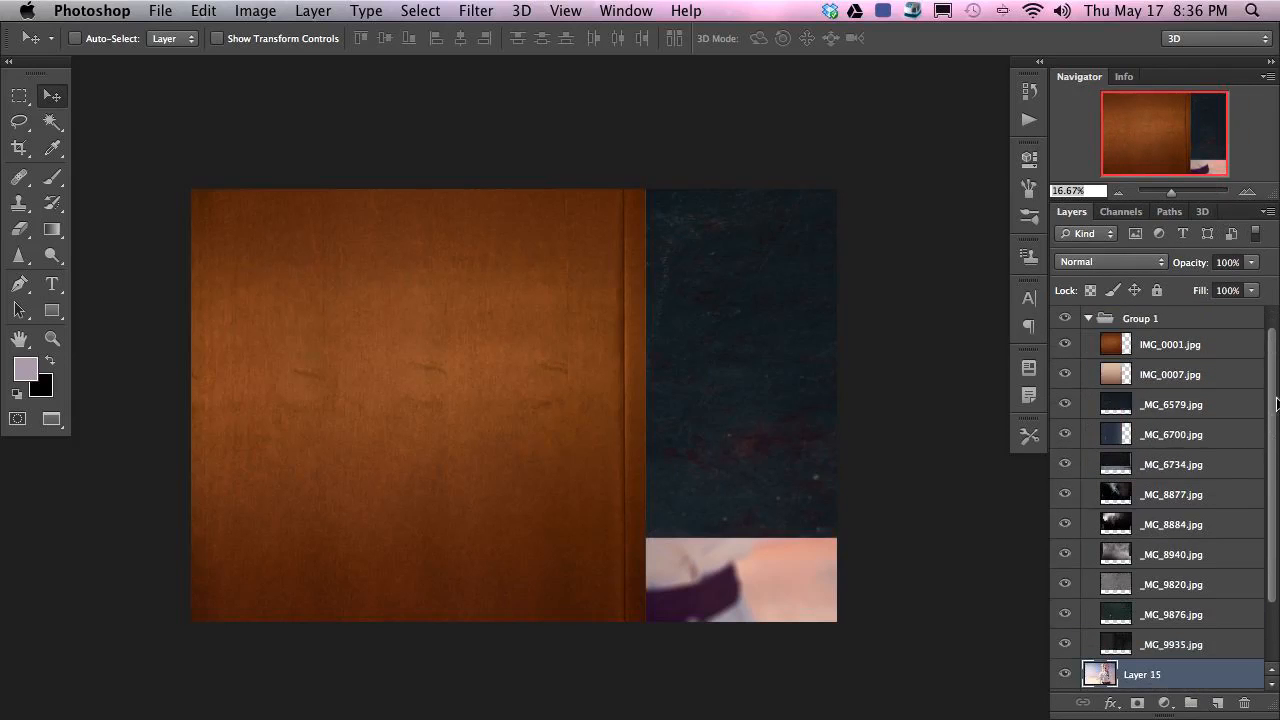
pyautogui.moveTo(1065, 344); pyautogui.dragTo(1066, 614)
pyautogui.click(1200, 644)
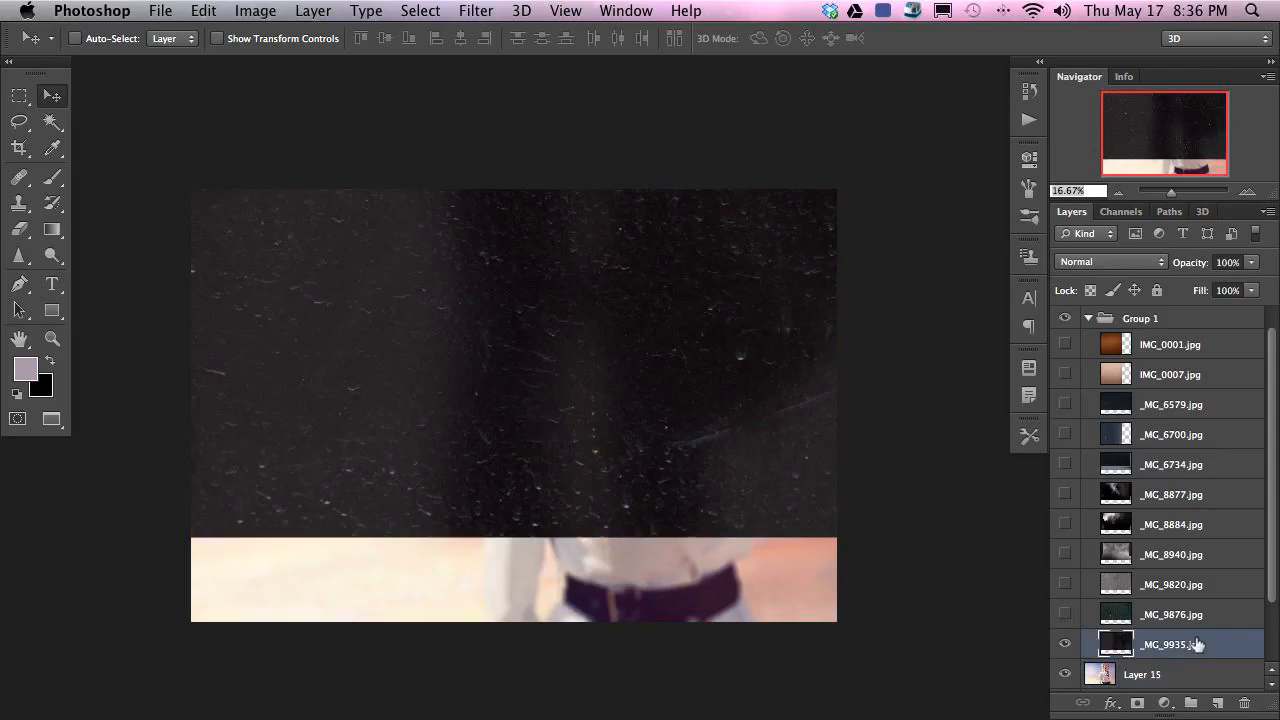
# - Move the _MG_9935.jpg texture to cover the whole canvas and set it to Screen blending at 40% opacity
pyautogui.moveTo(651, 374); pyautogui.dragTo(730, 476)
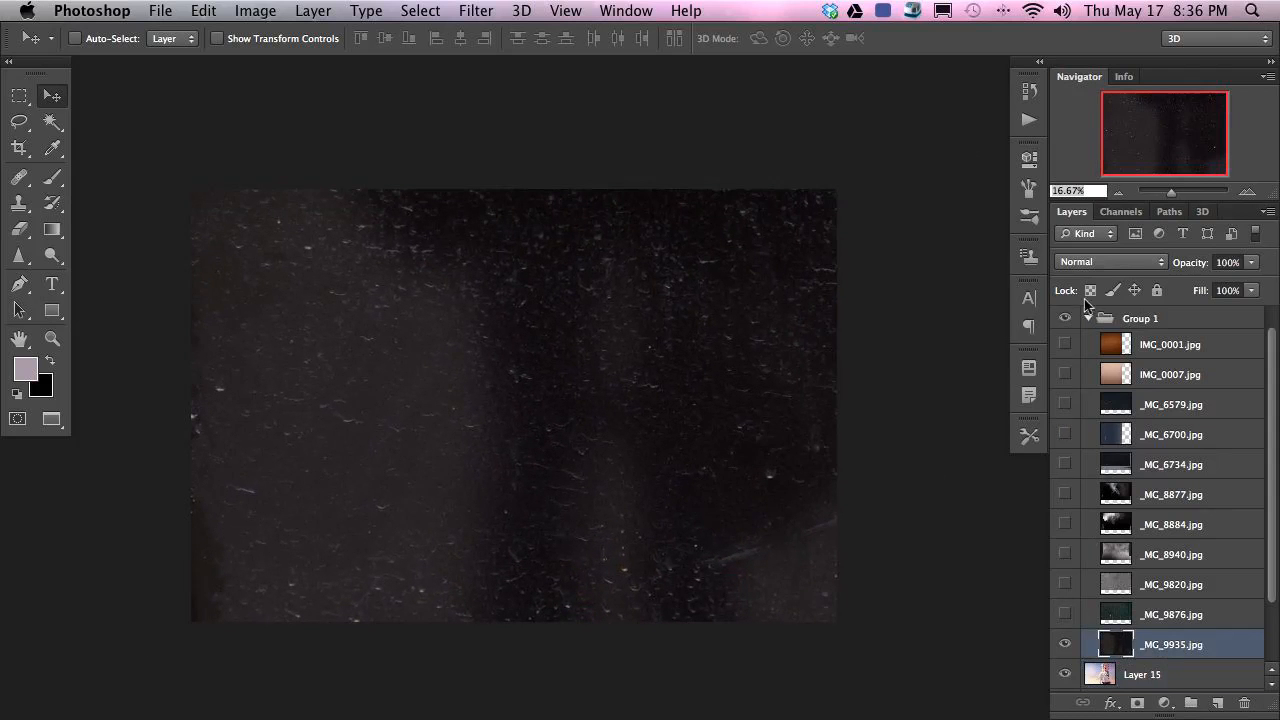
pyautogui.click(1118, 262)
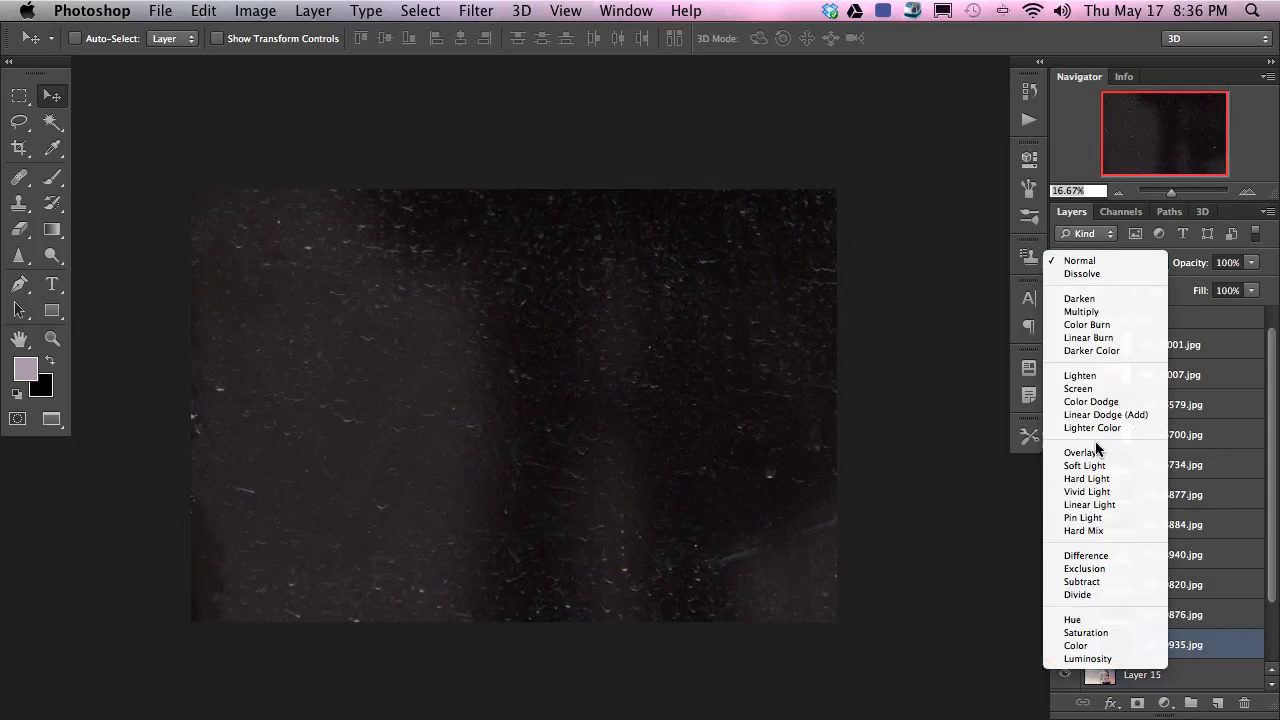
pyautogui.click(1090, 388)
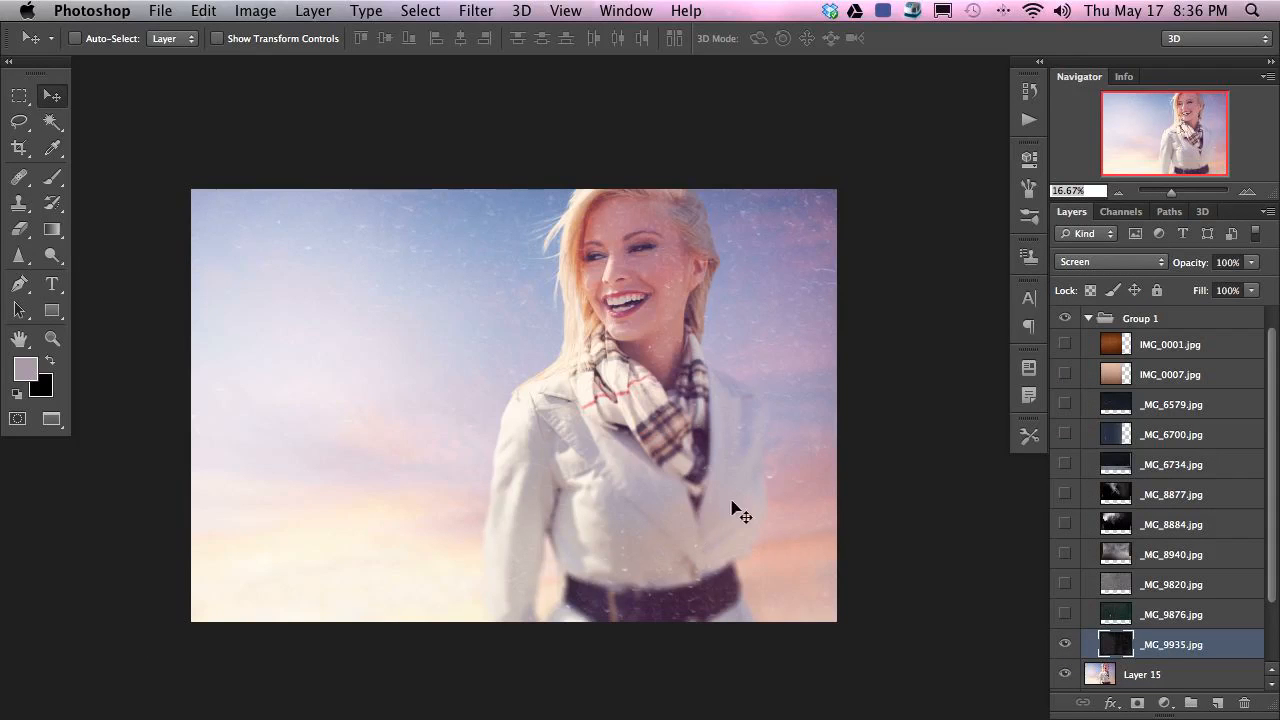
pyautogui.press('4')
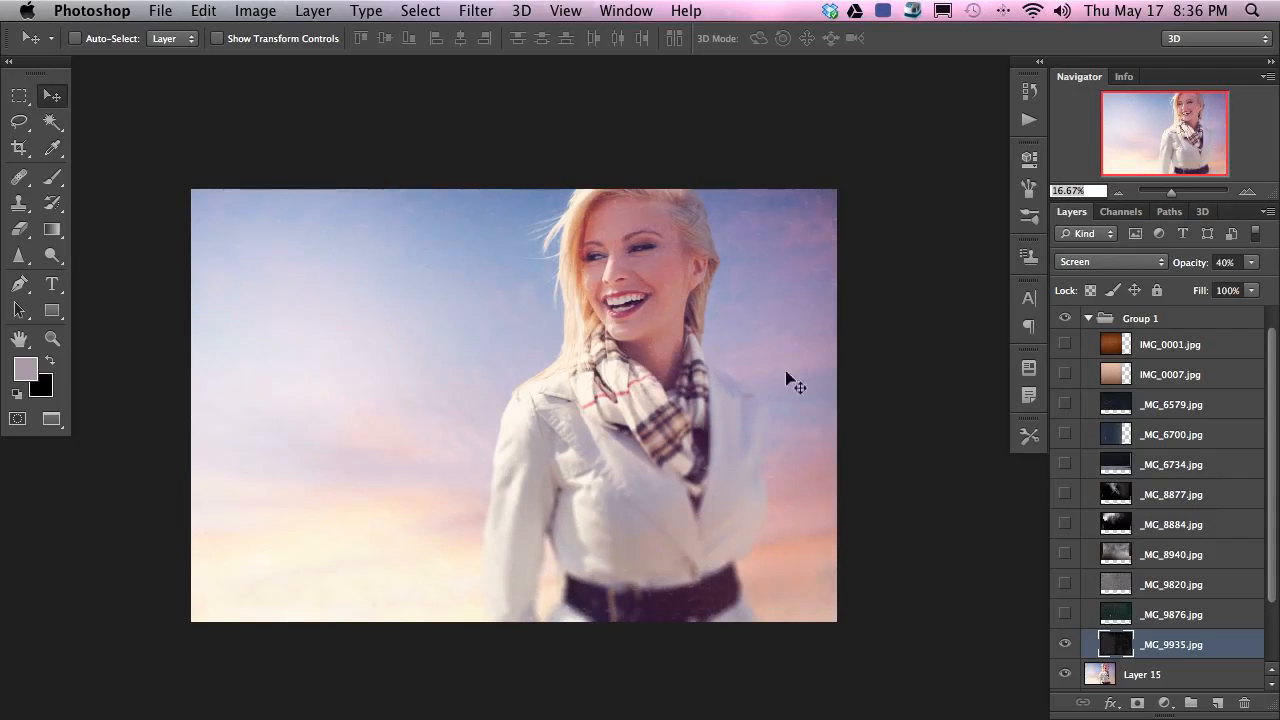
# - Add a layer mask to _MG_9935.jpg and paint the texture off the woman in black with a 1046 px brush at 20% flow
pyautogui.press('super+shift+m')
pyautogui.press('b')
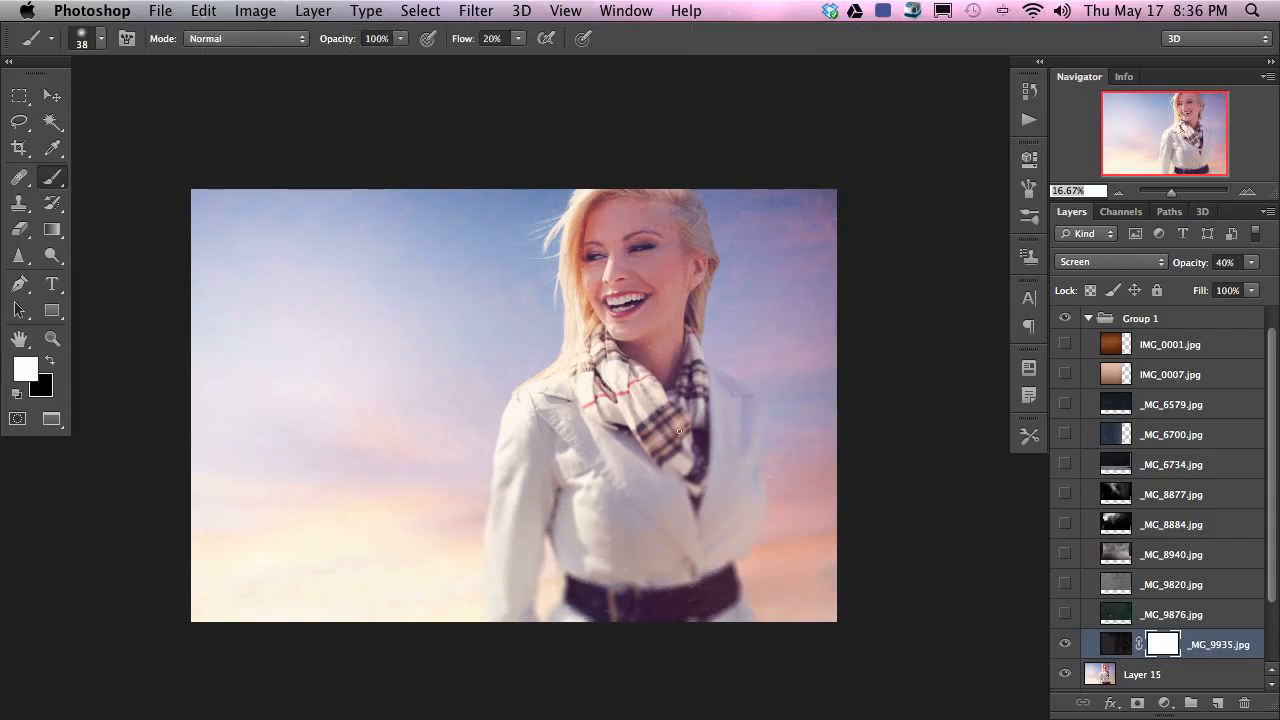
pyautogui.moveTo(557, 284); pyautogui.dragTo(610, 280)
pyautogui.press('x')
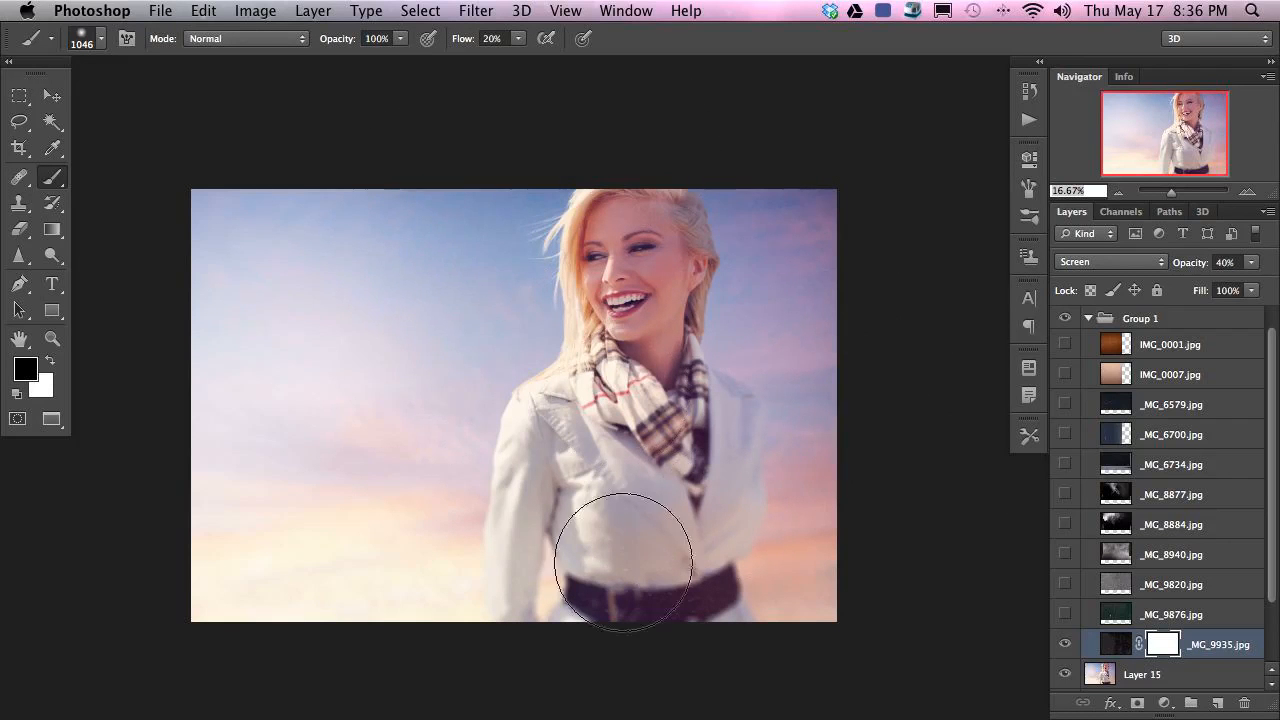
pyautogui.moveTo(568, 626); pyautogui.dragTo(591, 654)
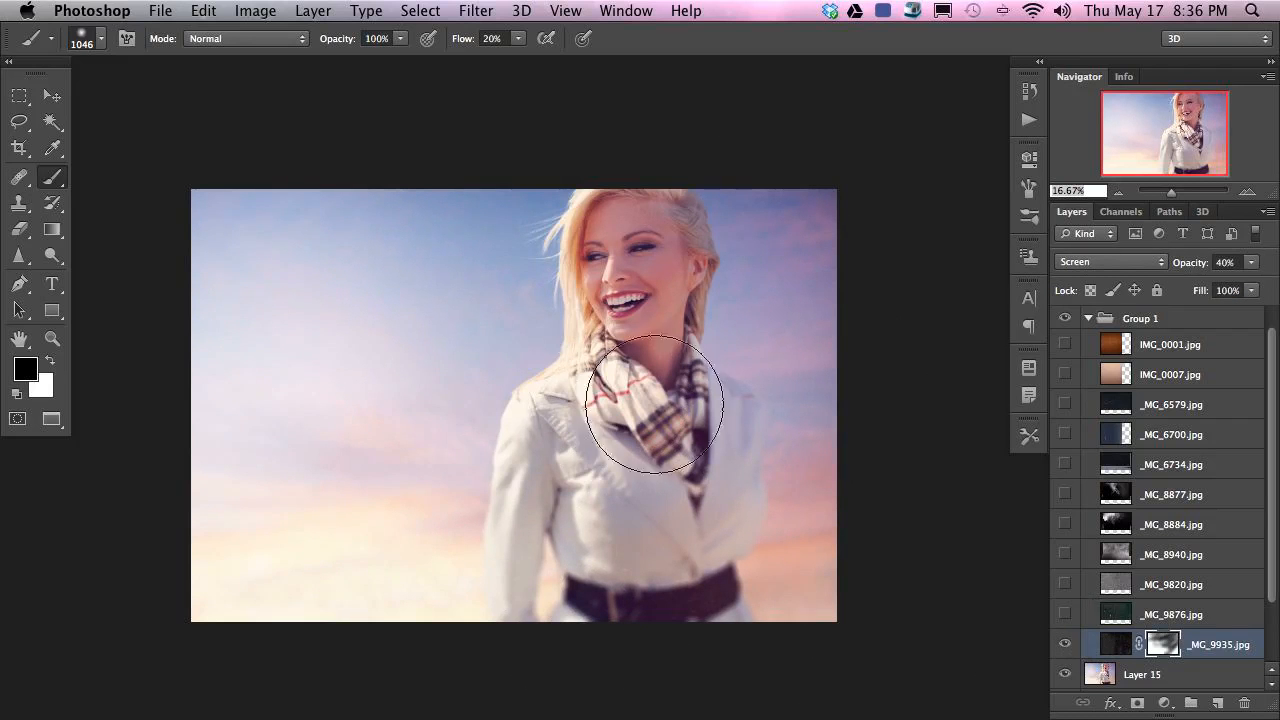
# - Show the _MG_9876.jpg texture, then move and scale it down so that it still covers the whole canvas
pyautogui.click(1064, 614)
pyautogui.click(1170, 614)
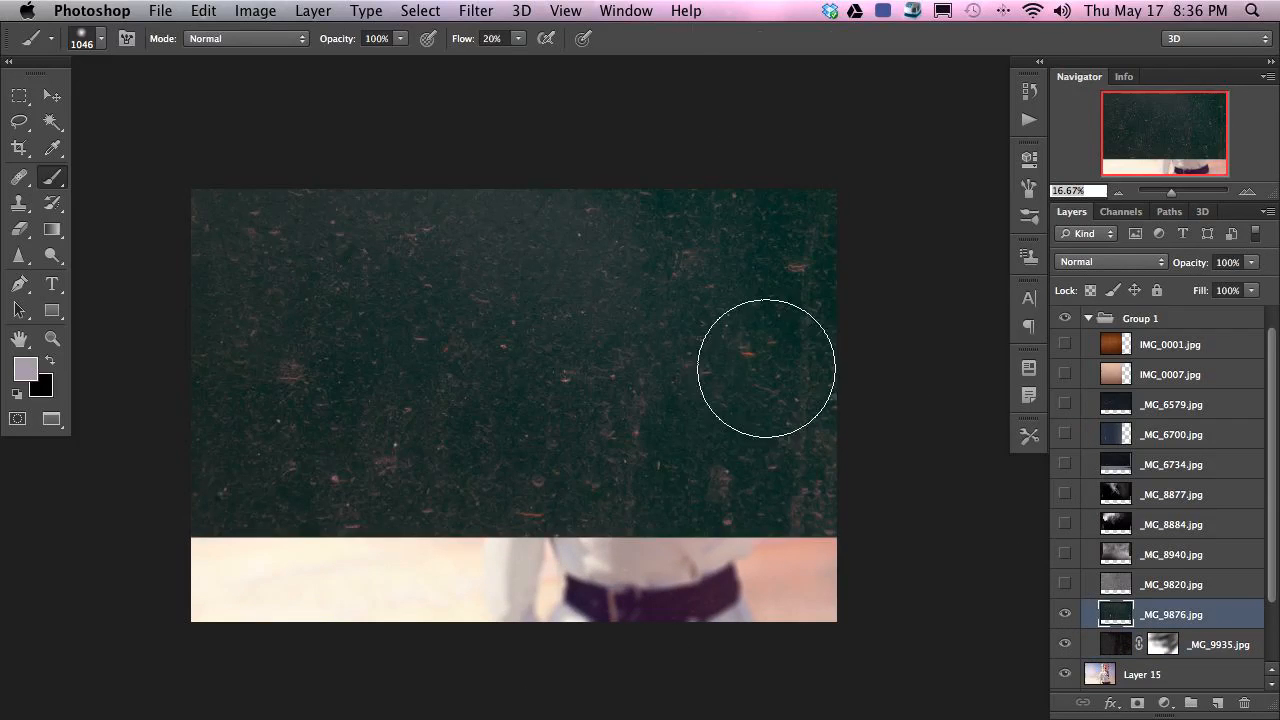
pyautogui.press('v')
pyautogui.moveTo(640, 377)
pyautogui.mouseDown()
pyautogui.moveTo(678, 488)
pyautogui.moveTo(690, 486)
pyautogui.mouseUp()
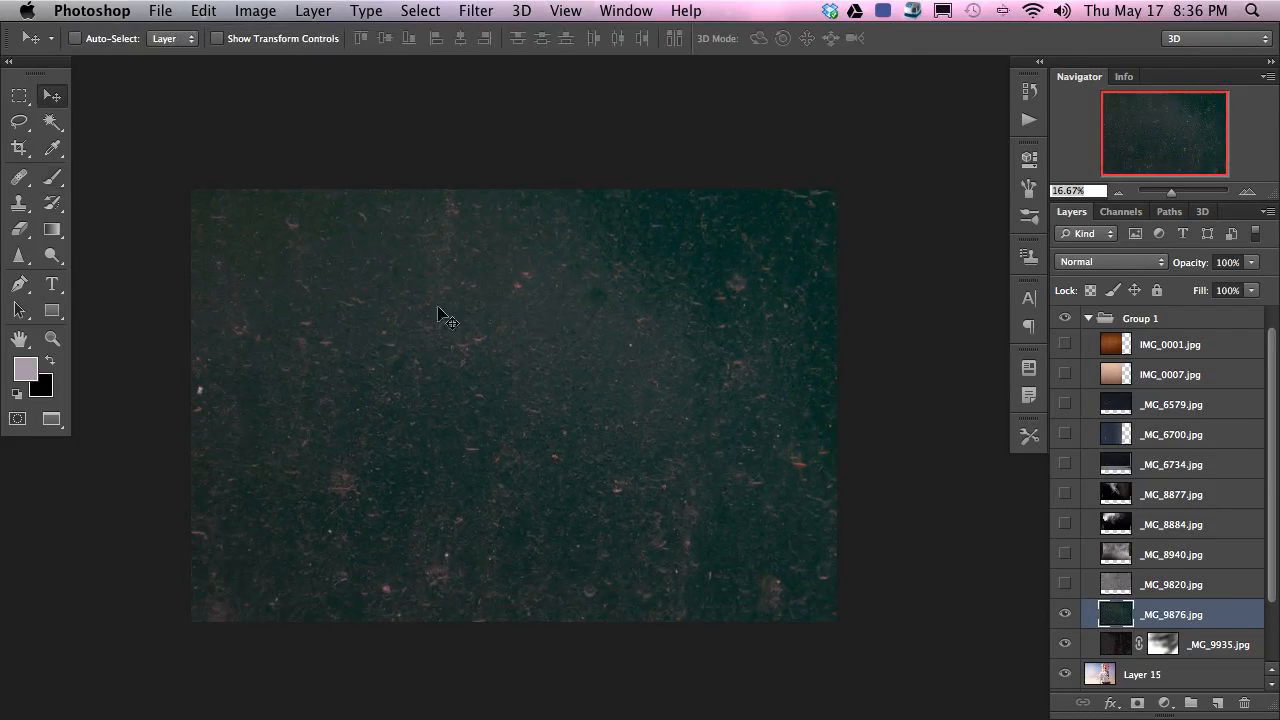
pyautogui.hotkey('ctrl', 't')
pyautogui.moveTo(959, 125); pyautogui.dragTo(846, 186)
pyautogui.moveTo(763, 318); pyautogui.dragTo(757, 291)
pyautogui.press('Return')
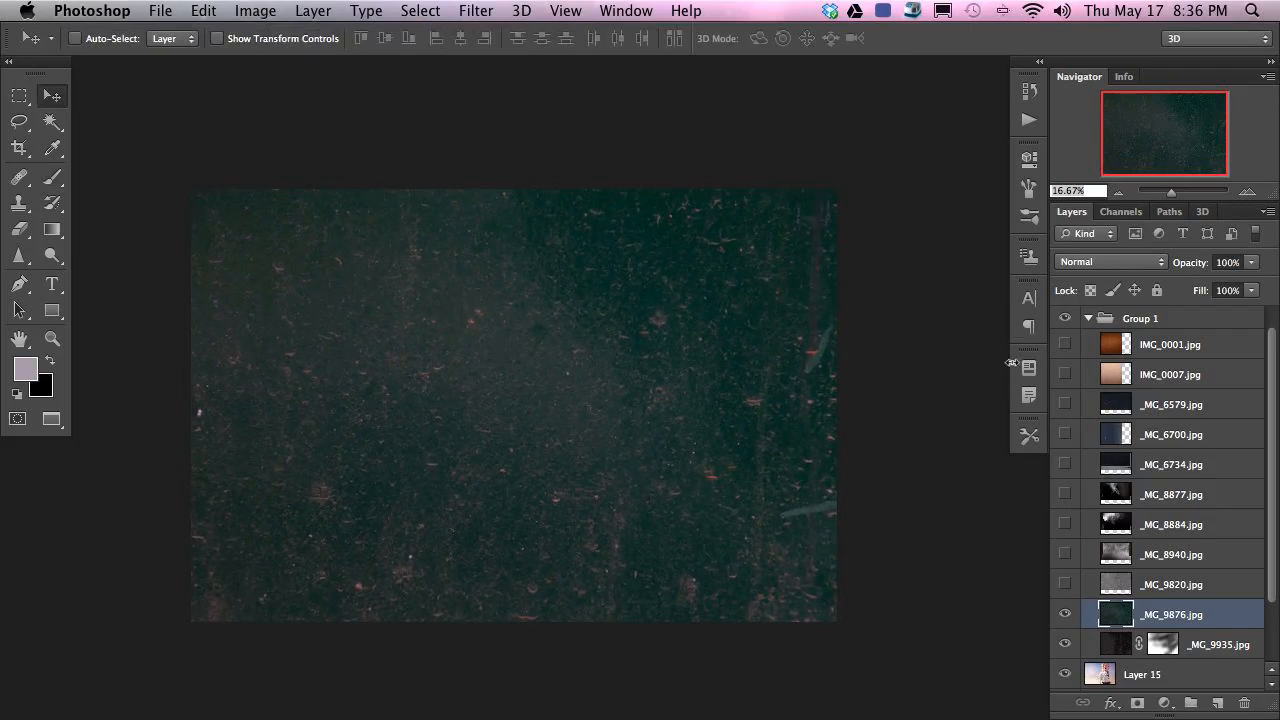
# - Set _MG_9876.jpg to Screen blending and change its blue channel midtones to 0.68 with Levels
pyautogui.click(1099, 257)
pyautogui.click(1066, 395)
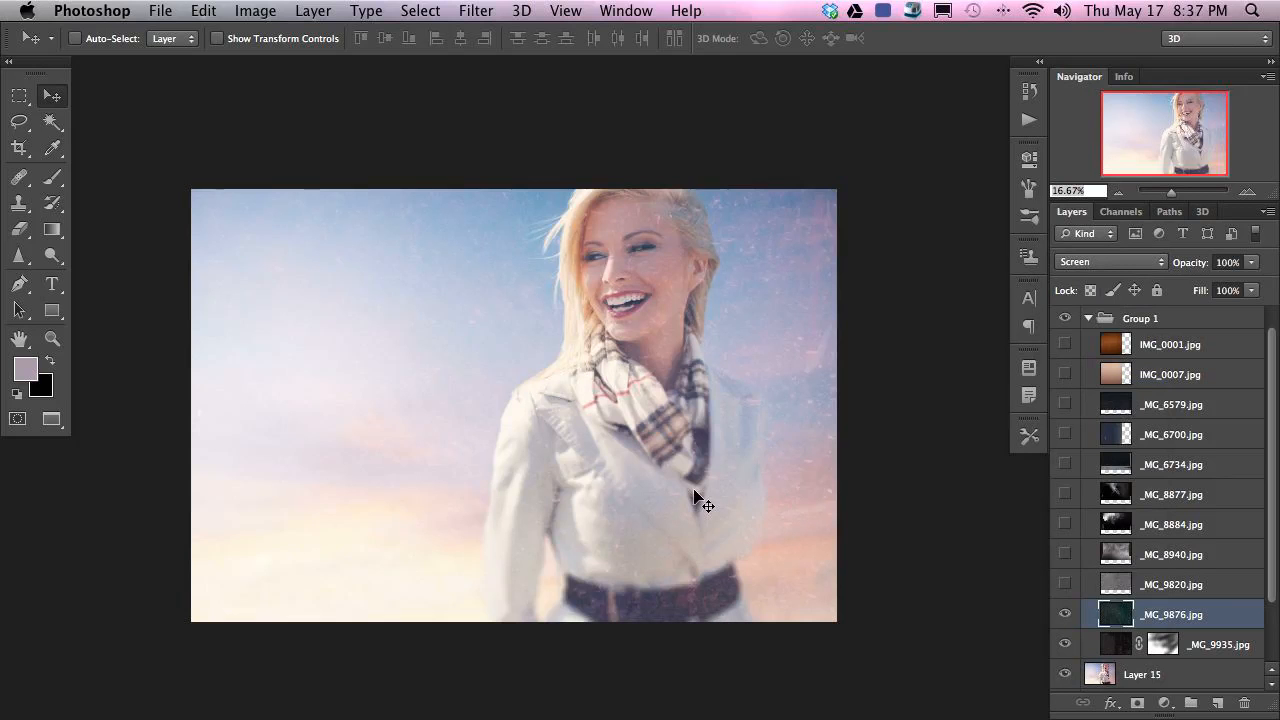
pyautogui.press('super+l')
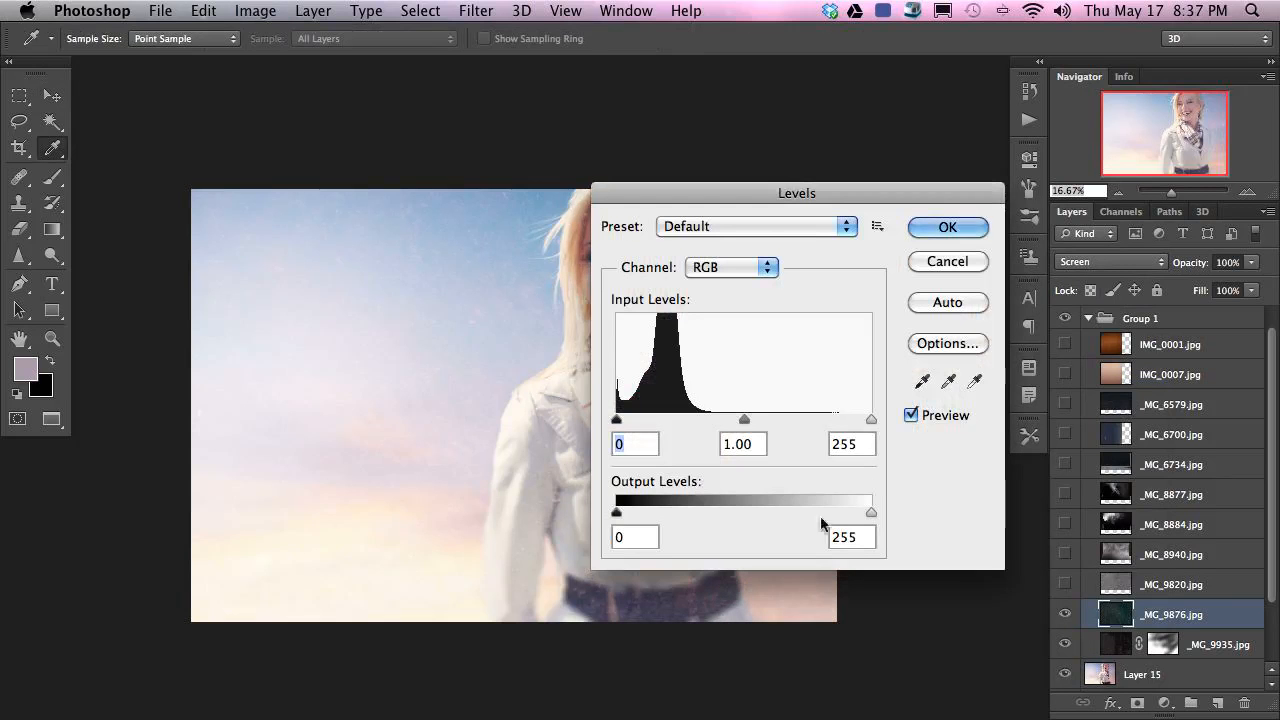
pyautogui.hscroll(5, 443, 351)
pyautogui.moveTo(818, 197); pyautogui.dragTo(928, 249)
pyautogui.click(840, 319)
pyautogui.click(831, 375)
pyautogui.moveTo(854, 472); pyautogui.dragTo(884, 470)
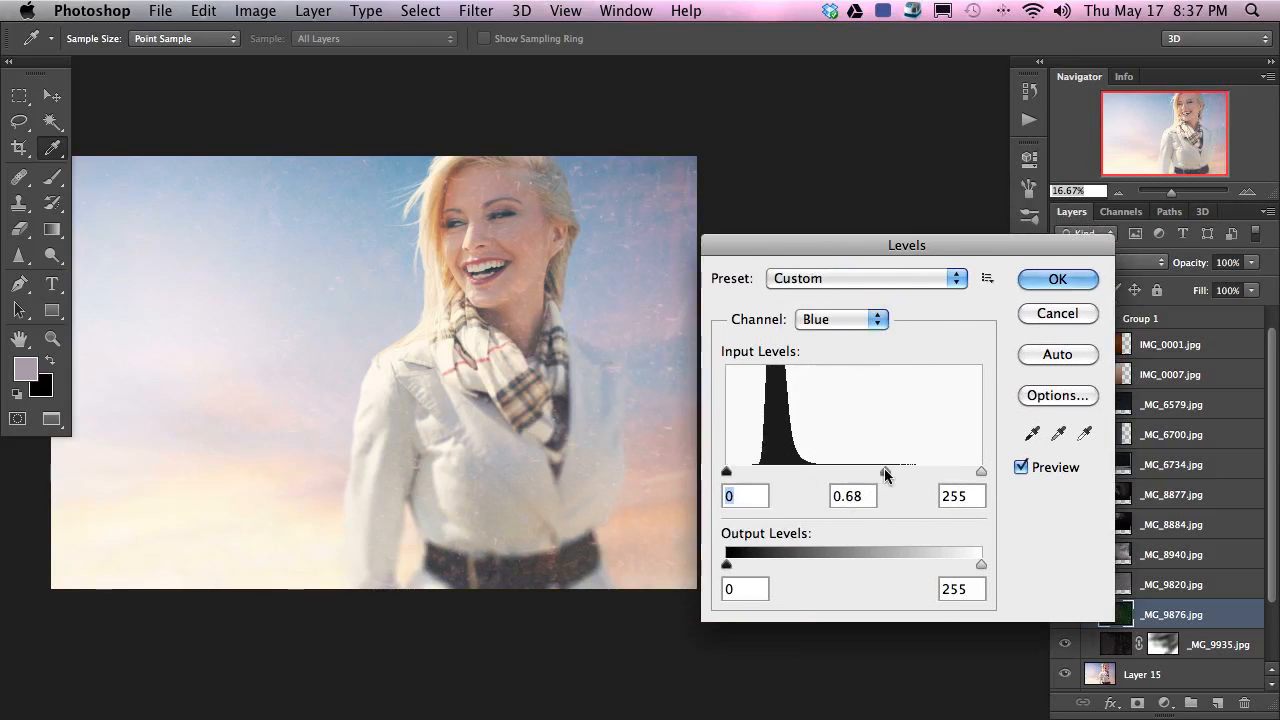
pyautogui.press('Return')
pyautogui.press('v')
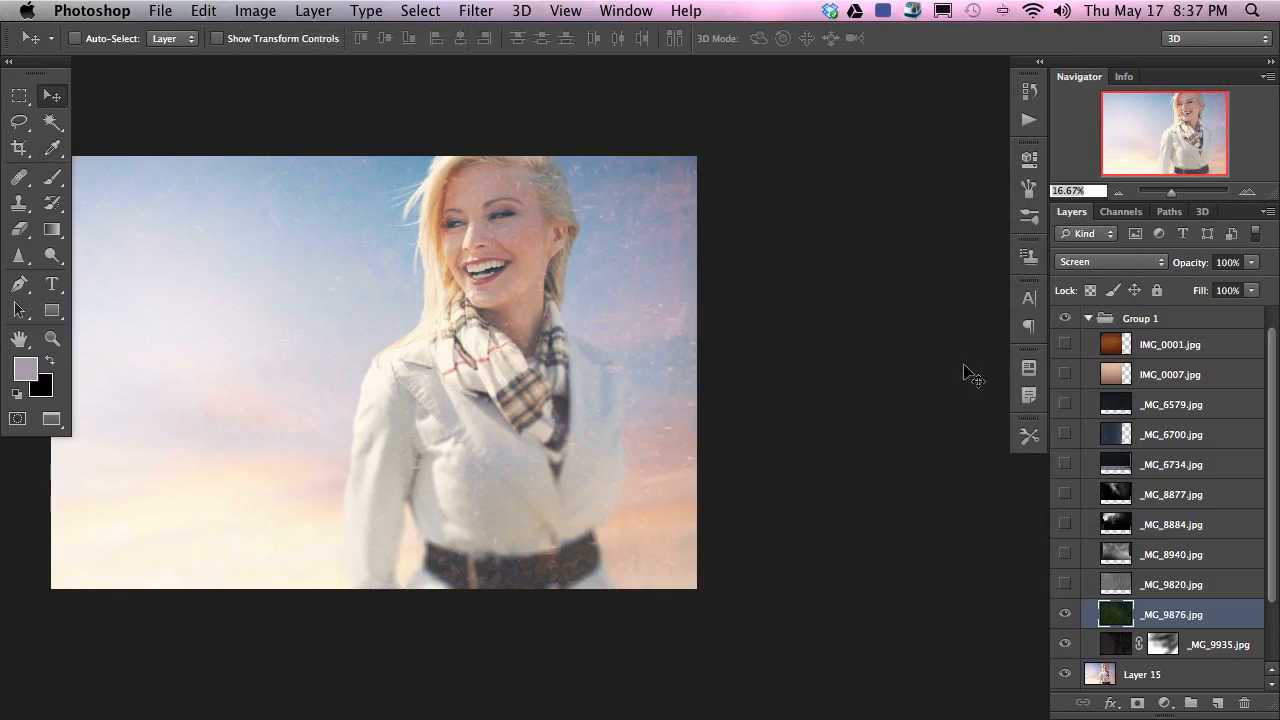
# - Reduce the saturation of _MG_9876.jpg with Hue/Saturation and set the layer's opacity to 50%
pyautogui.hotkey('ctrl', 'u')
pyautogui.moveTo(783, 325); pyautogui.dragTo(741, 325)
pyautogui.click(1011, 167)
pyautogui.press('c')
pyautogui.press('v')
pyautogui.press('4')
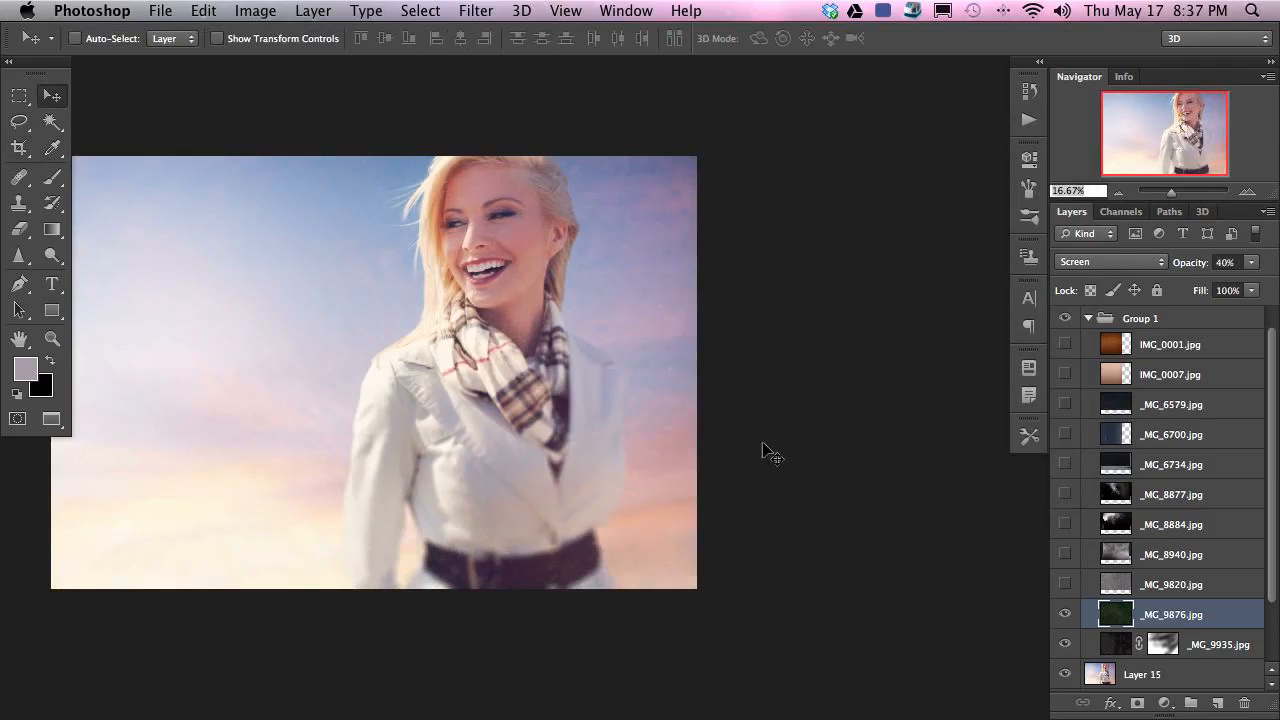
pyautogui.moveTo(614, 507); pyautogui.dragTo(660, 490)
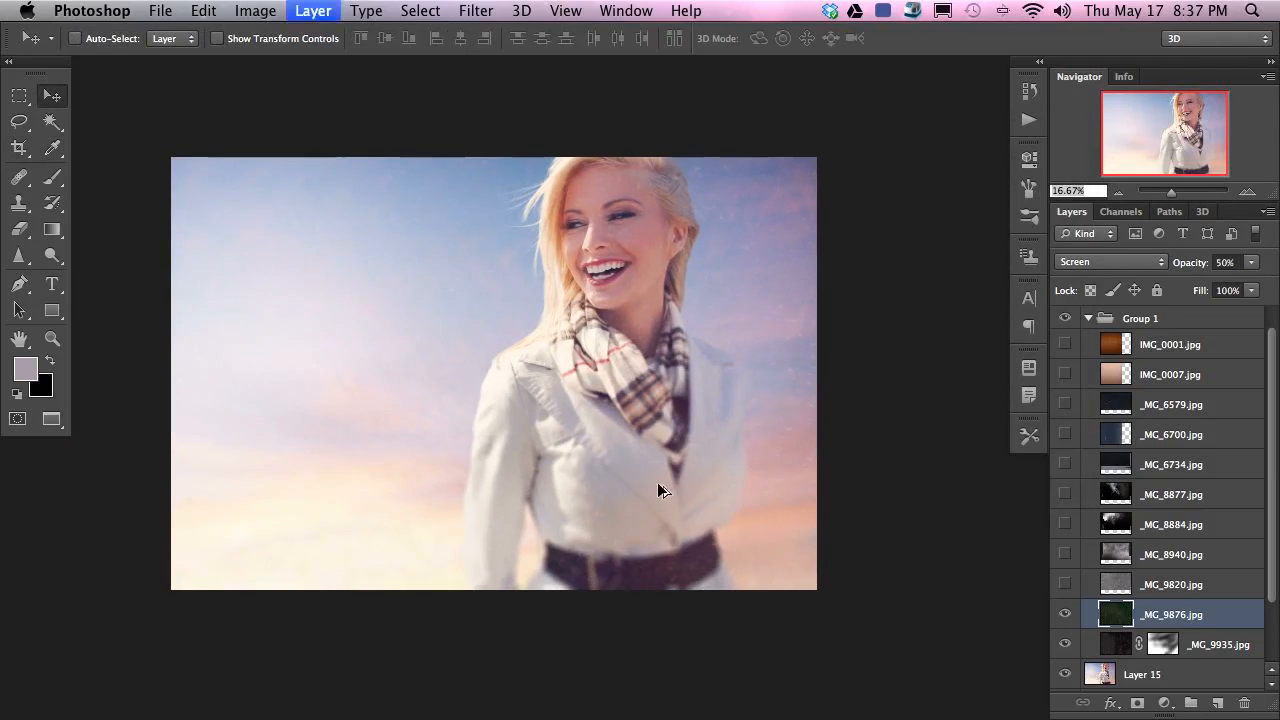
# - Add a layer mask to _MG_9876.jpg and brush the texture off the woman in black
pyautogui.press('super+m')
pyautogui.press('b')
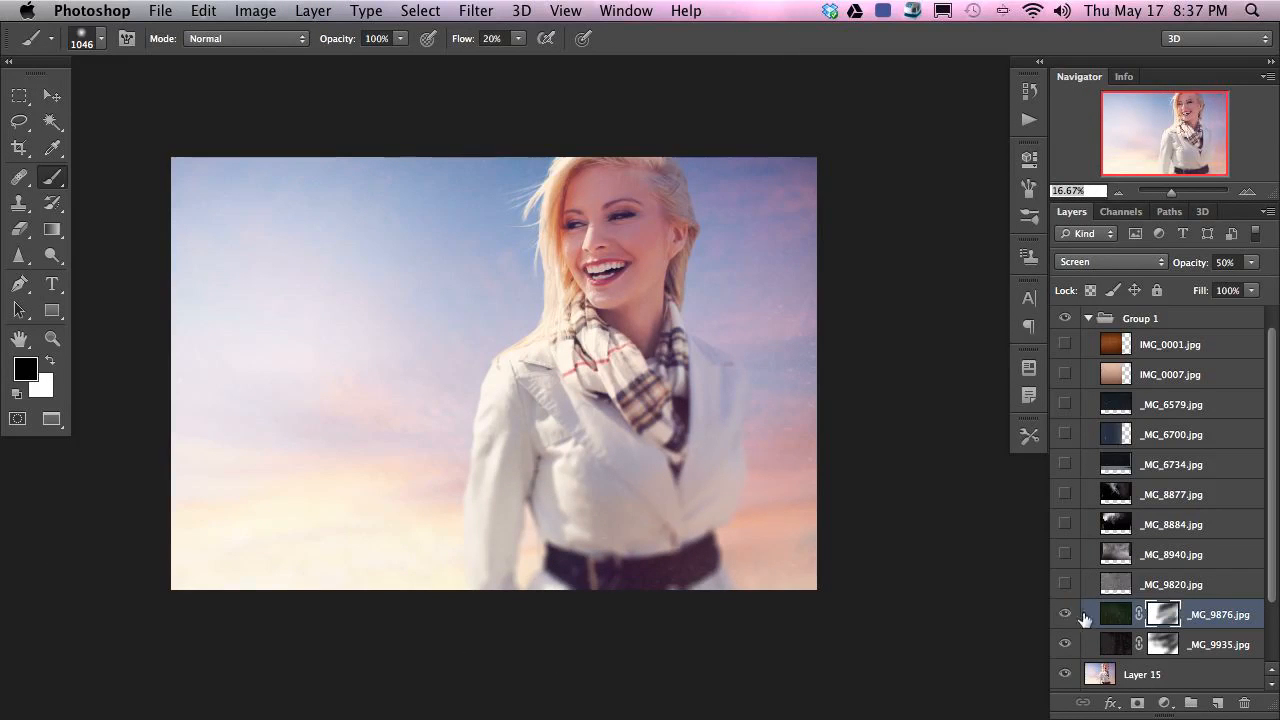
# - Show the _MG_9820.jpg scratch texture, then scale it down and position it so that it covers the whole canvas
pyautogui.click(1065, 614)
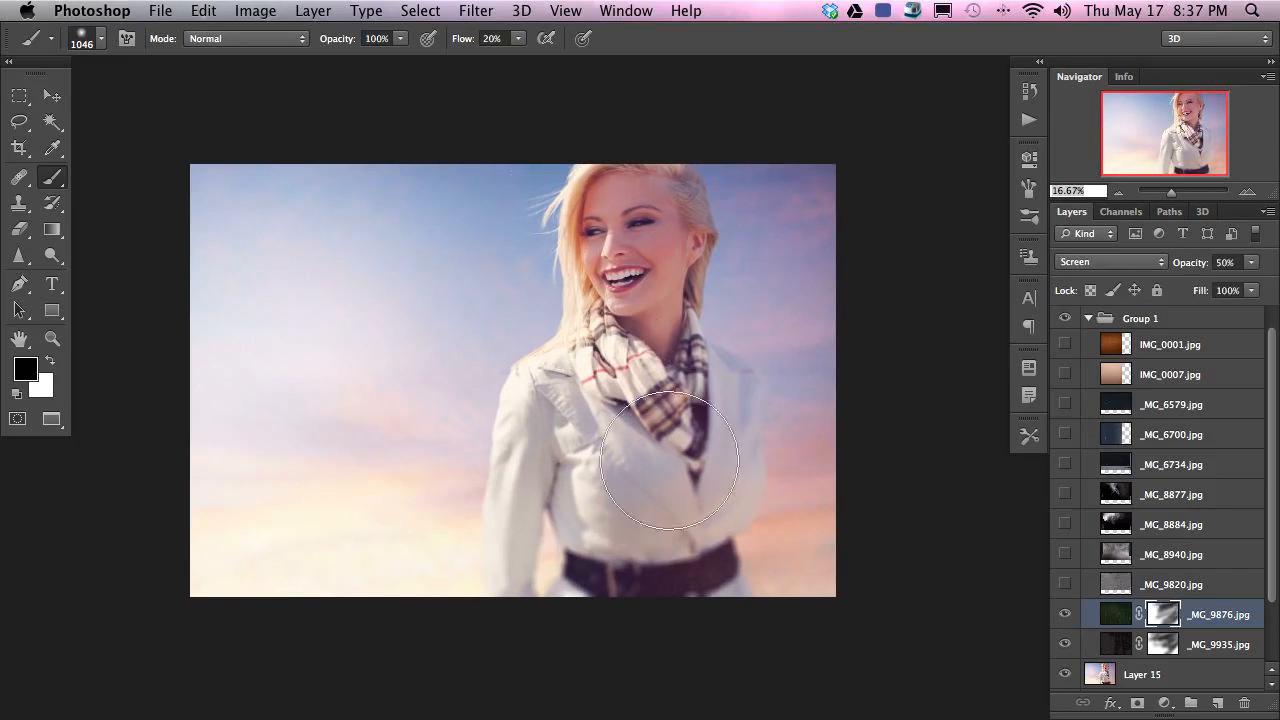
pyautogui.click(1112, 584)
pyautogui.click(1066, 586)
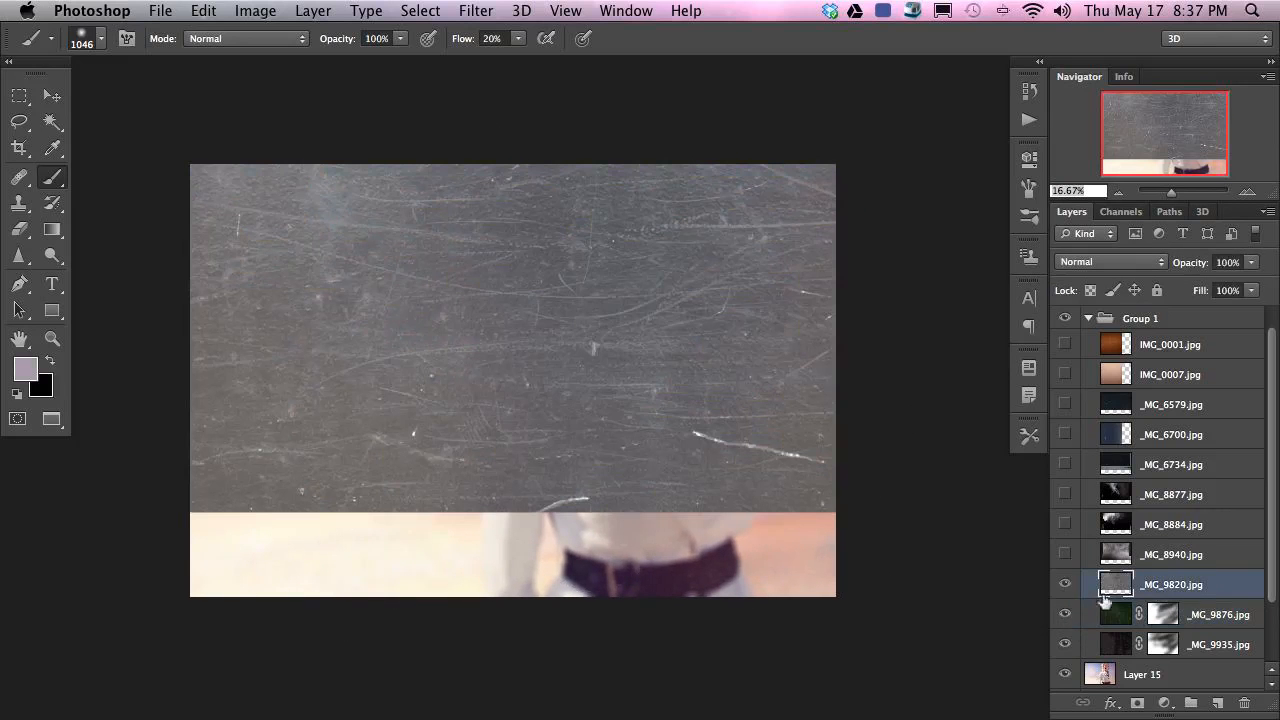
pyautogui.press('v')
pyautogui.moveTo(736, 362); pyautogui.dragTo(735, 430)
pyautogui.hotkey('ctrl', 't')
pyautogui.moveTo(933, 84); pyautogui.dragTo(825, 325)
pyautogui.moveTo(347, 528); pyautogui.dragTo(291, 405)
pyautogui.moveTo(84, 229); pyautogui.dragTo(124, 240)
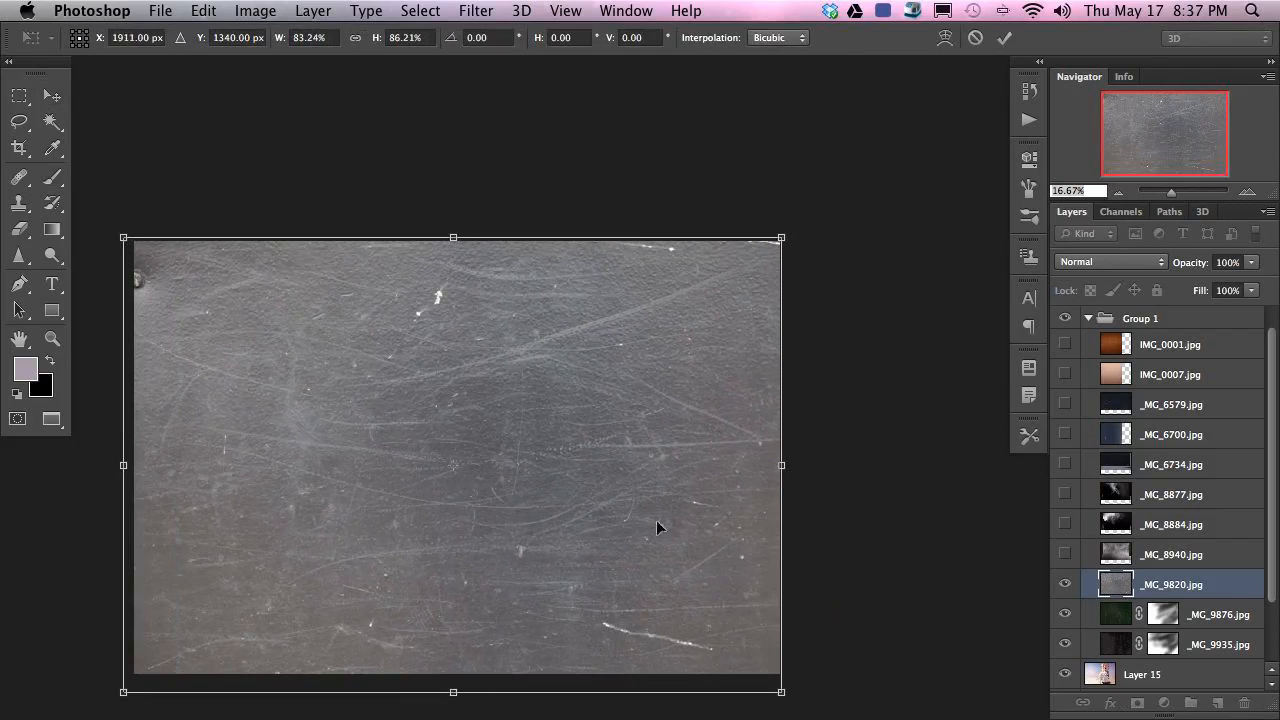
pyautogui.press('Return')
pyautogui.moveTo(612, 555); pyautogui.dragTo(732, 474)
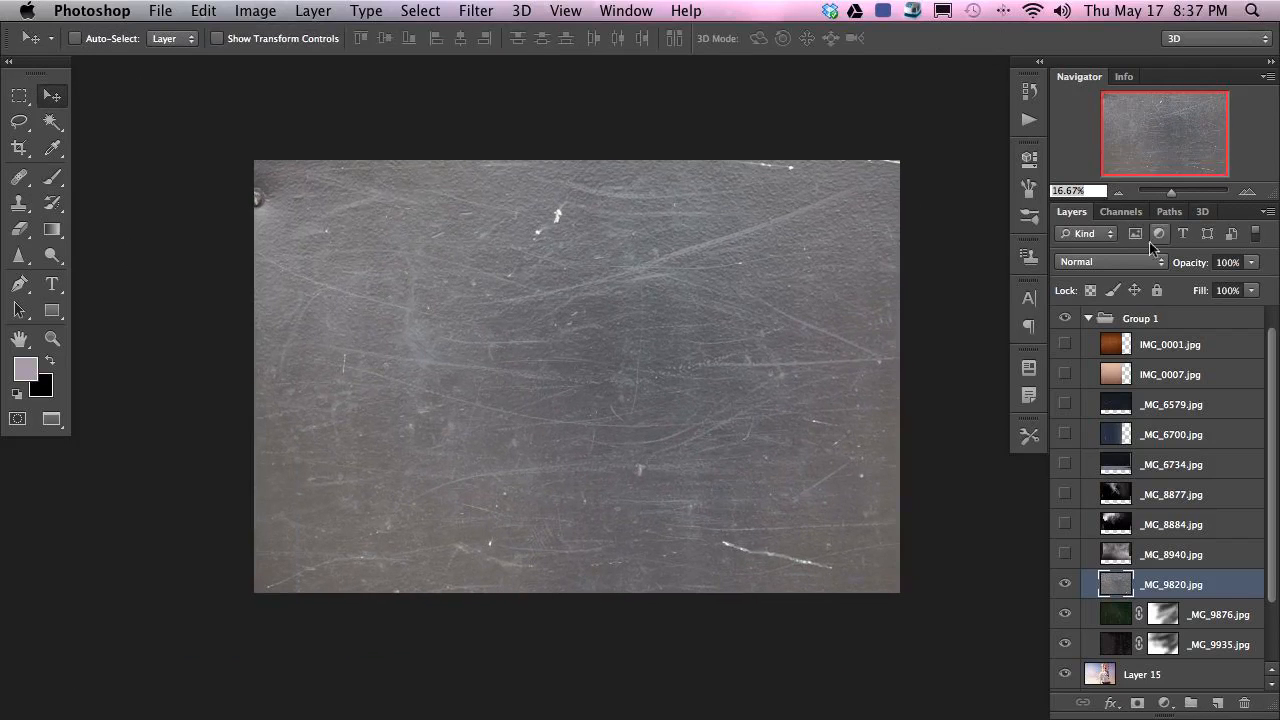
# - Blend _MG_9820.jpg in Screen mode at 50% opacity and darken its midtones with Levels
pyautogui.click(1118, 262)
pyautogui.click(1112, 352)
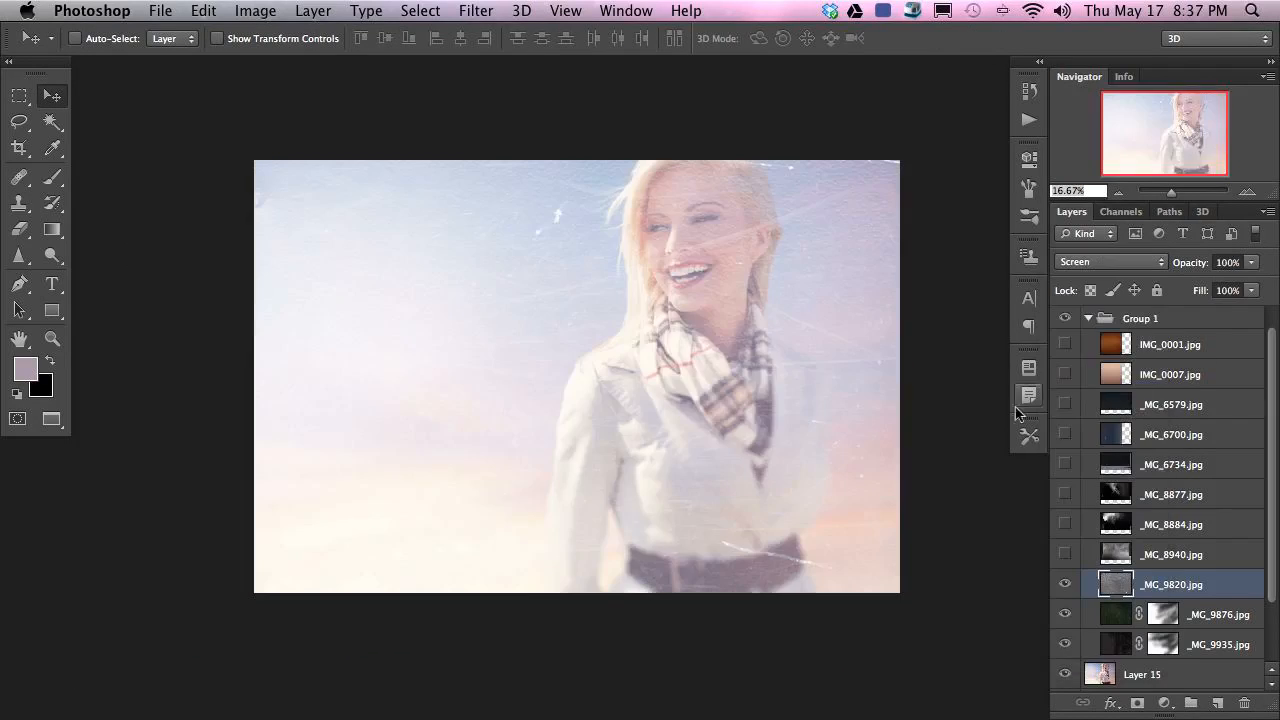
pyautogui.press('super+l')
pyautogui.hscroll(5, 514, 449)
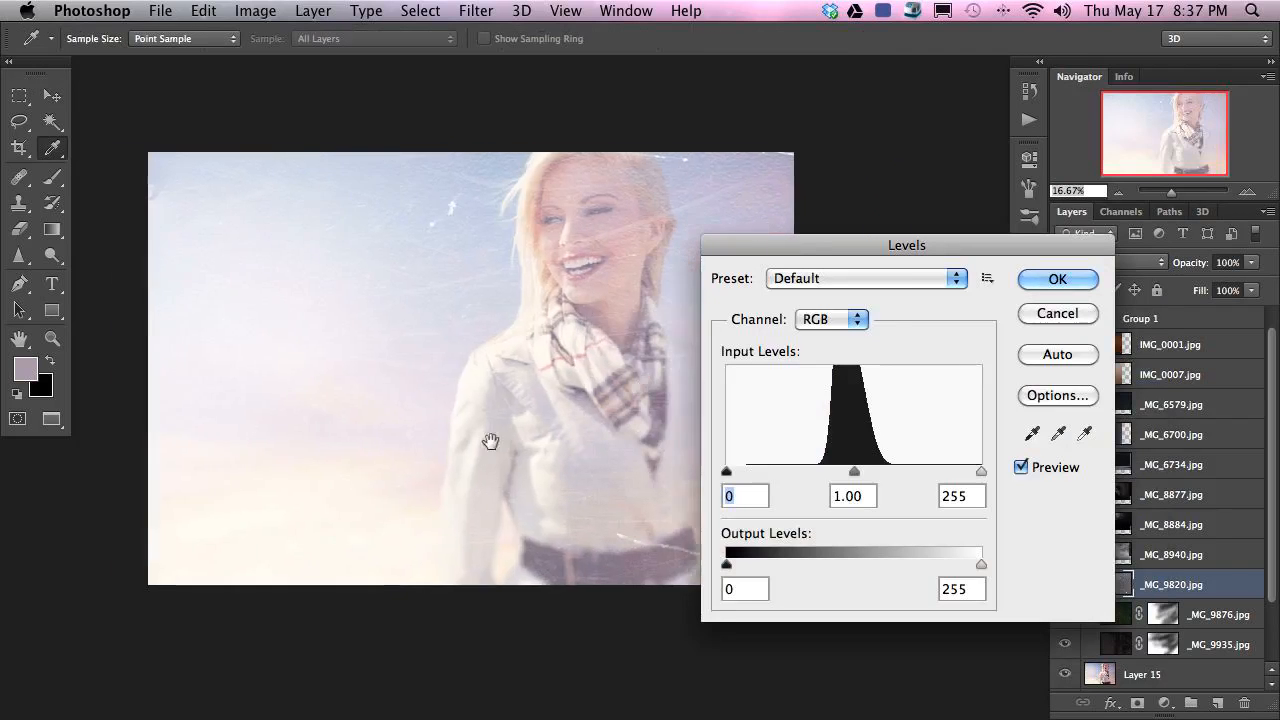
pyautogui.moveTo(855, 471); pyautogui.dragTo(917, 471)
pyautogui.click(1066, 282)
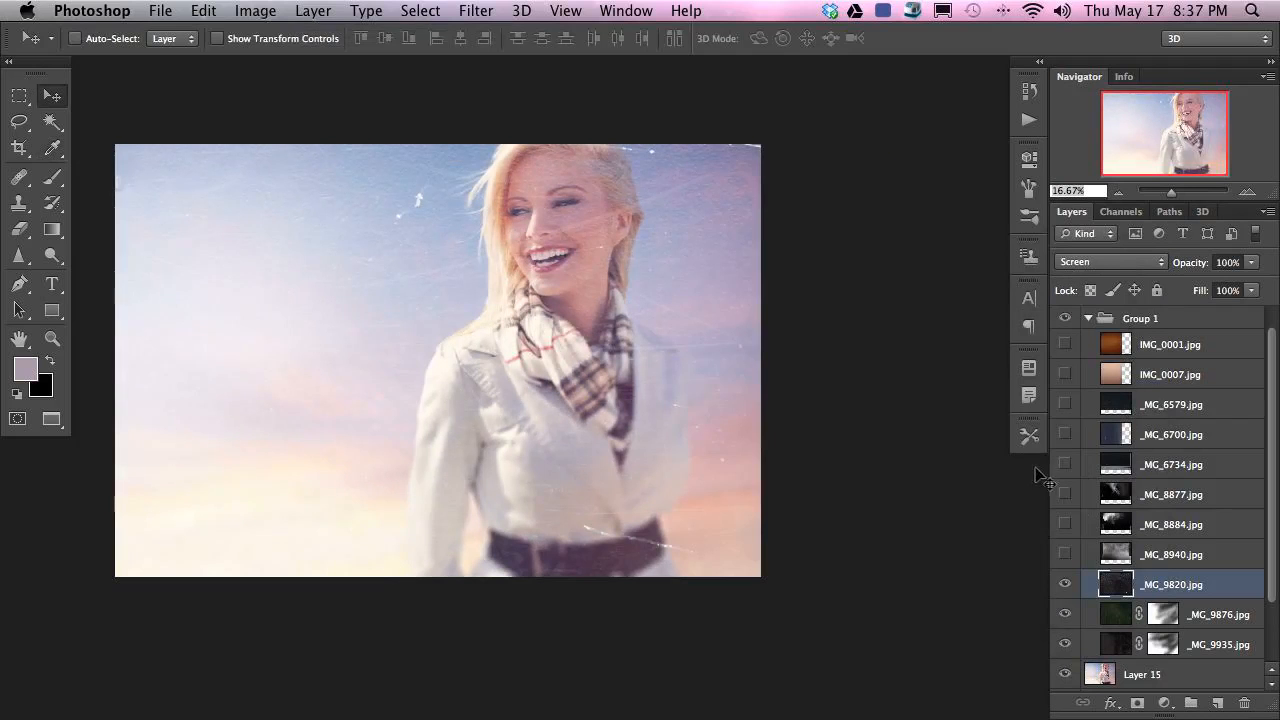
pyautogui.press('4')
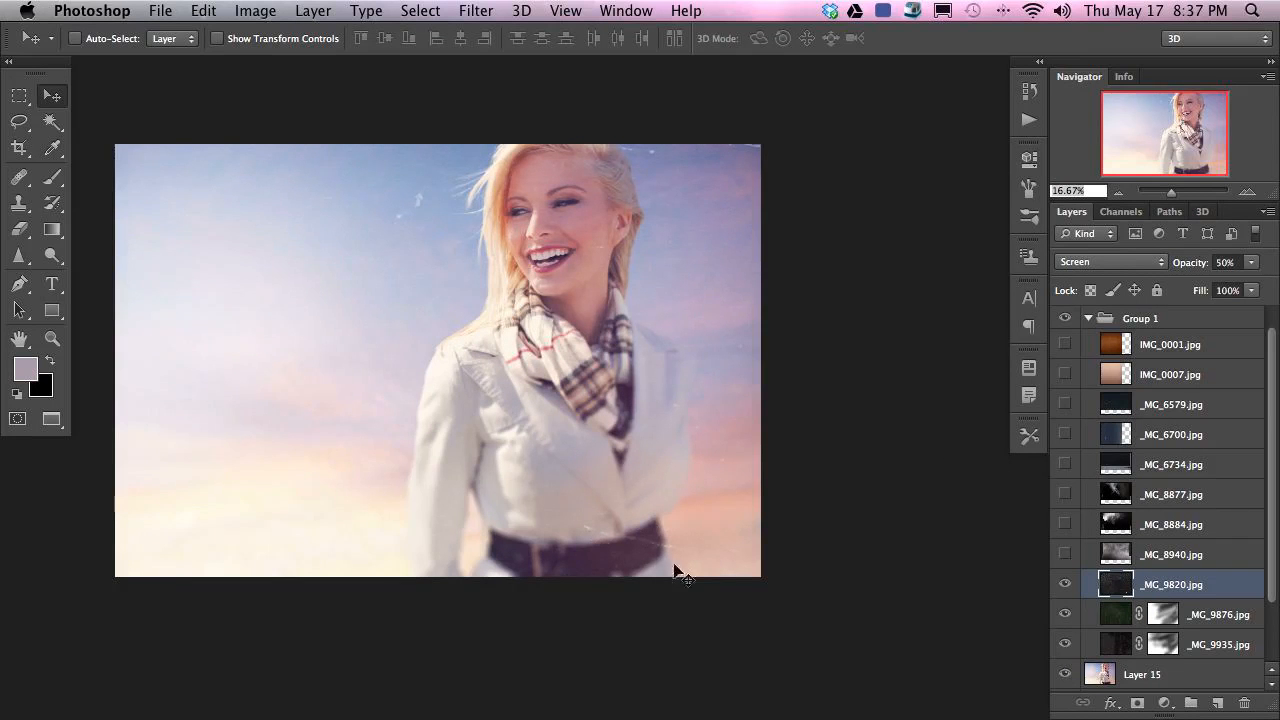
# - Remove the most prominent scratches from _MG_9820.jpg with the Clone Stamp, sampling only the current layer
pyautogui.press('s')
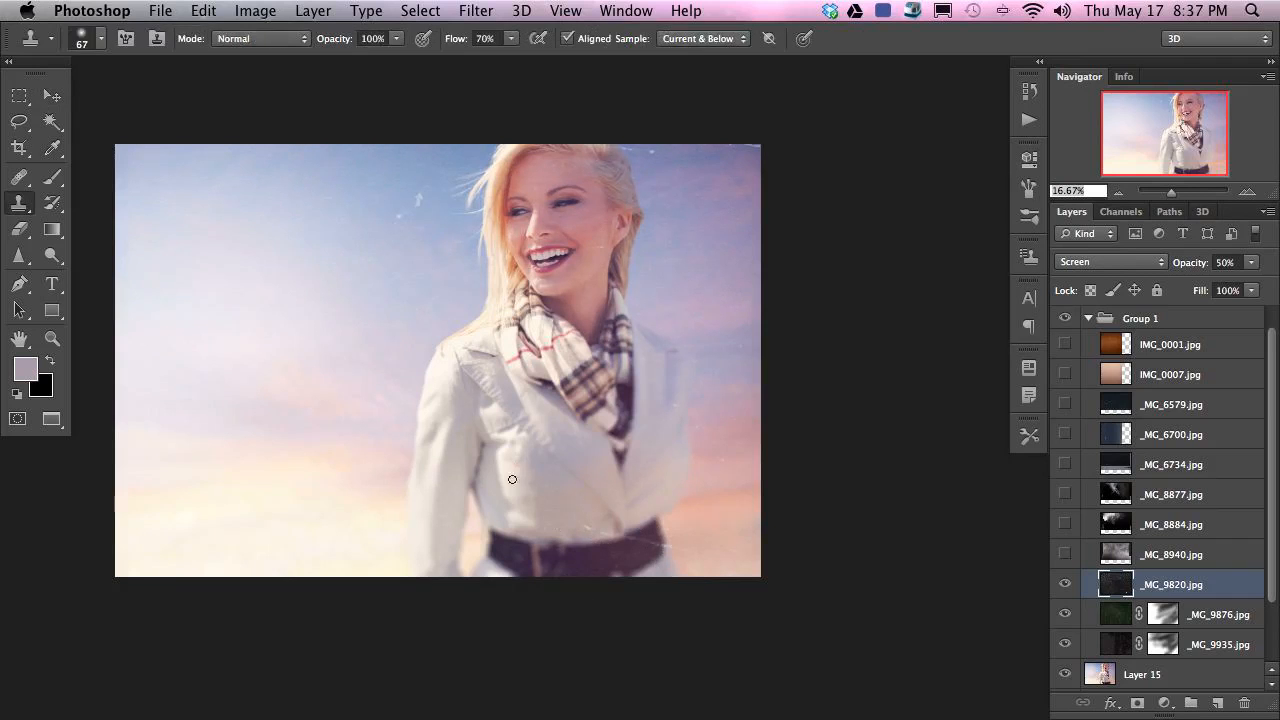
pyautogui.click(703, 38)
pyautogui.click(700, 23)
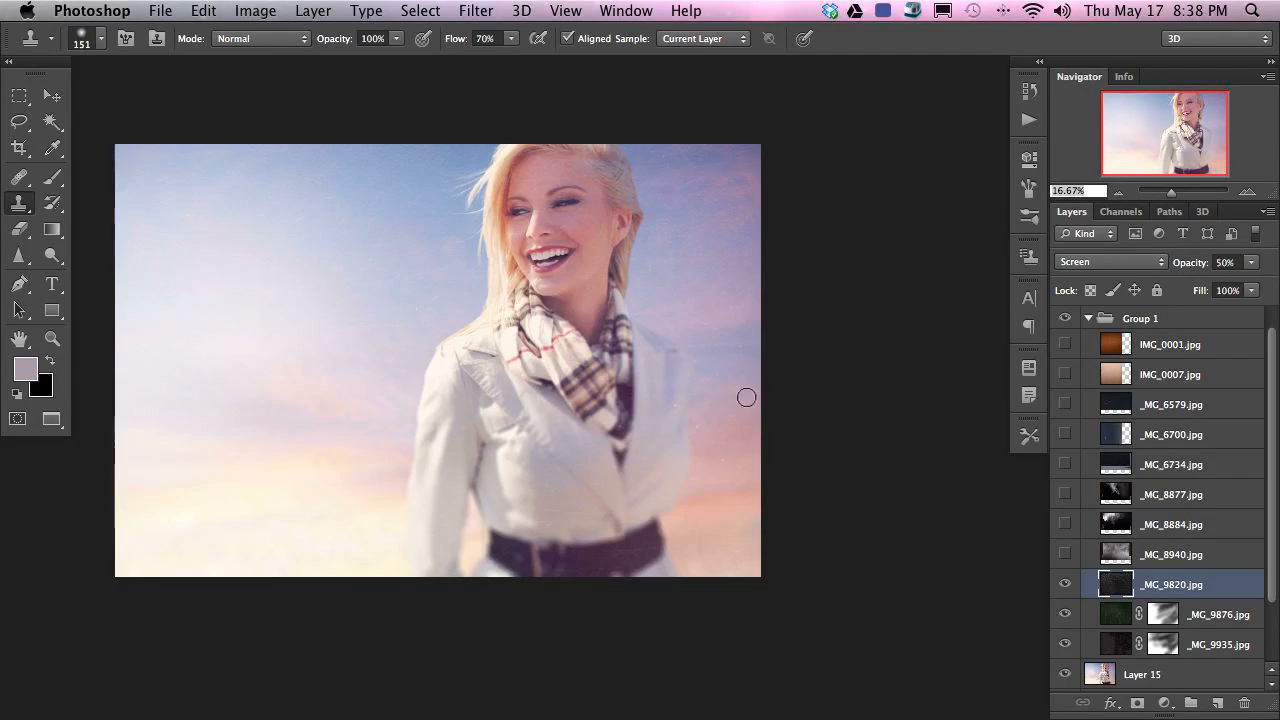
pyautogui.press('v')
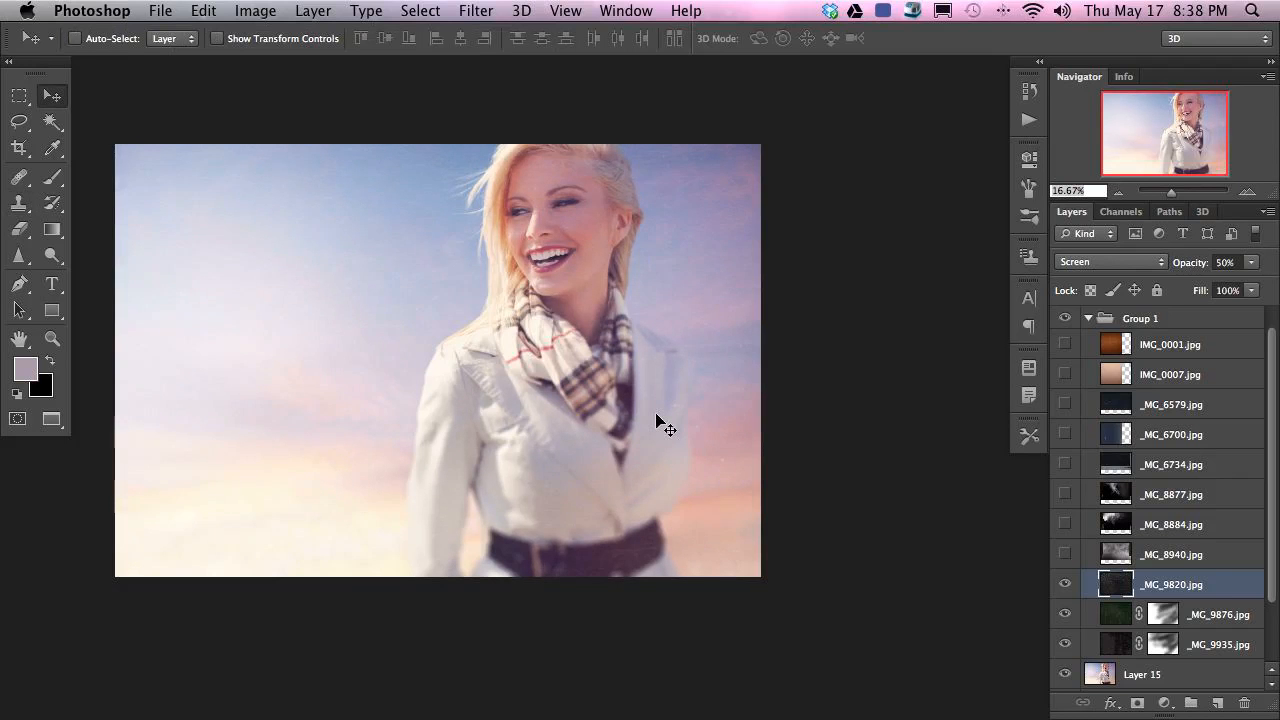
# - Lower _MG_9820.jpg to 30% opacity and brush the texture off the woman in black on a new layer mask
pyautogui.press('super+m')
pyautogui.press('b')
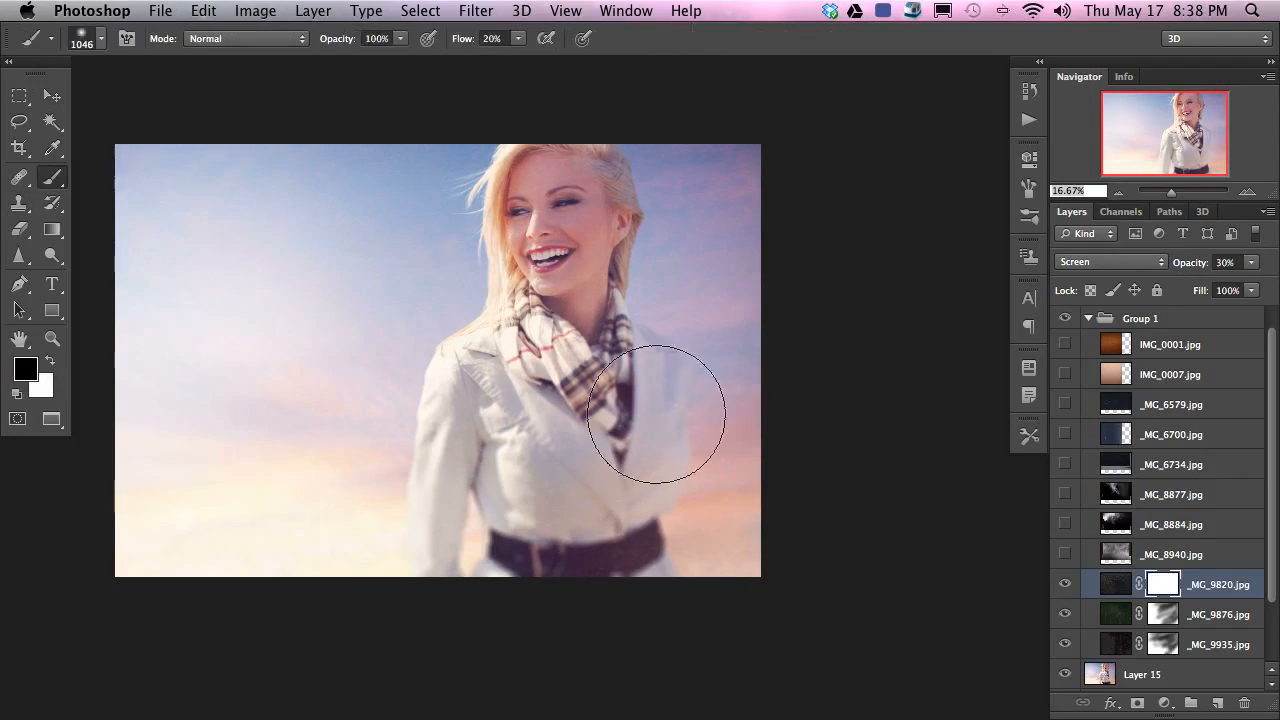
pyautogui.moveTo(475, 235)
pyautogui.mouseDown()
pyautogui.moveTo(694, 229)
pyautogui.moveTo(686, 537)
pyautogui.mouseUp()
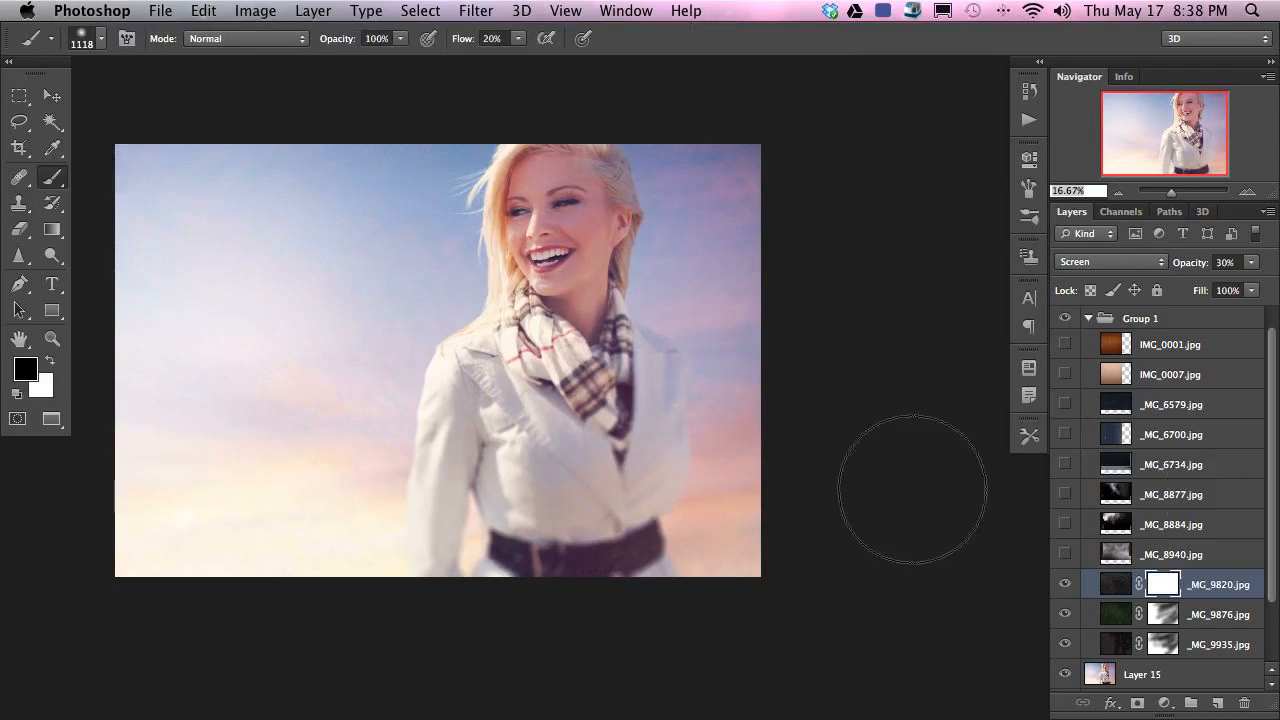
# - Show the _MG_8940.jpg smoke texture and move it down so that it covers the whole canvas
pyautogui.click(1065, 554)
pyautogui.click(1160, 554)
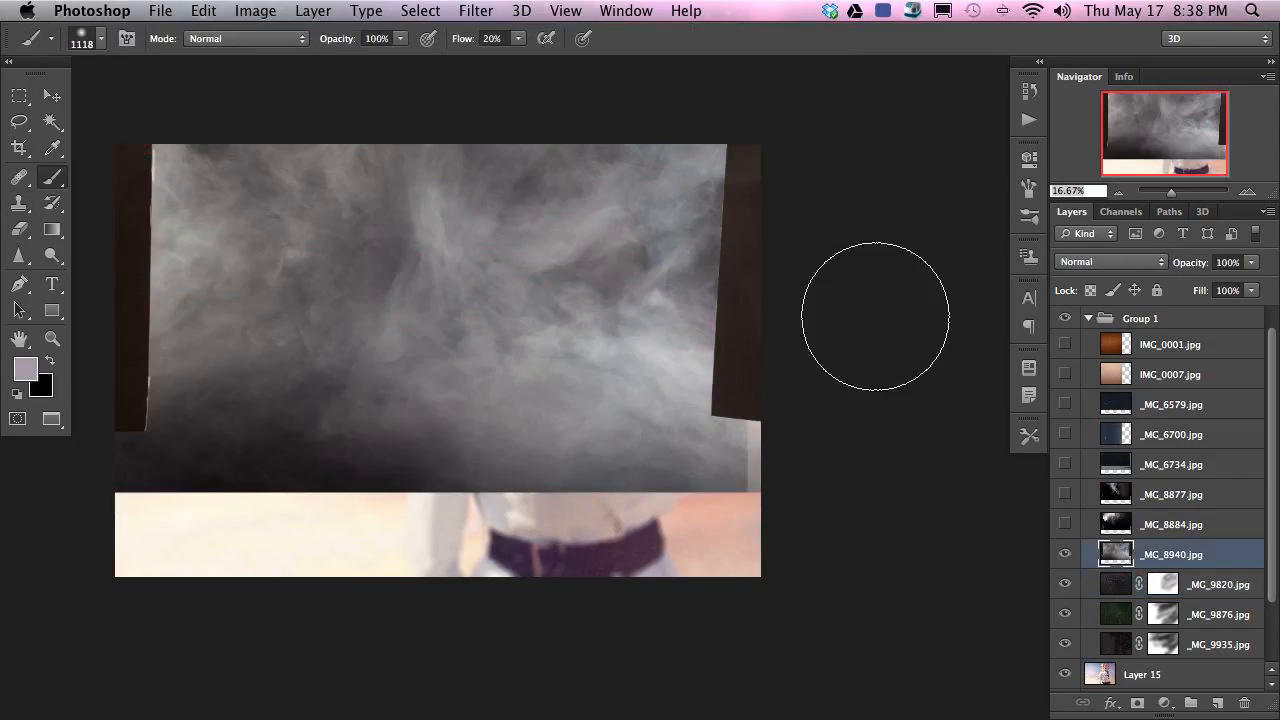
pyautogui.press('v')
pyautogui.moveTo(588, 318); pyautogui.dragTo(622, 424)
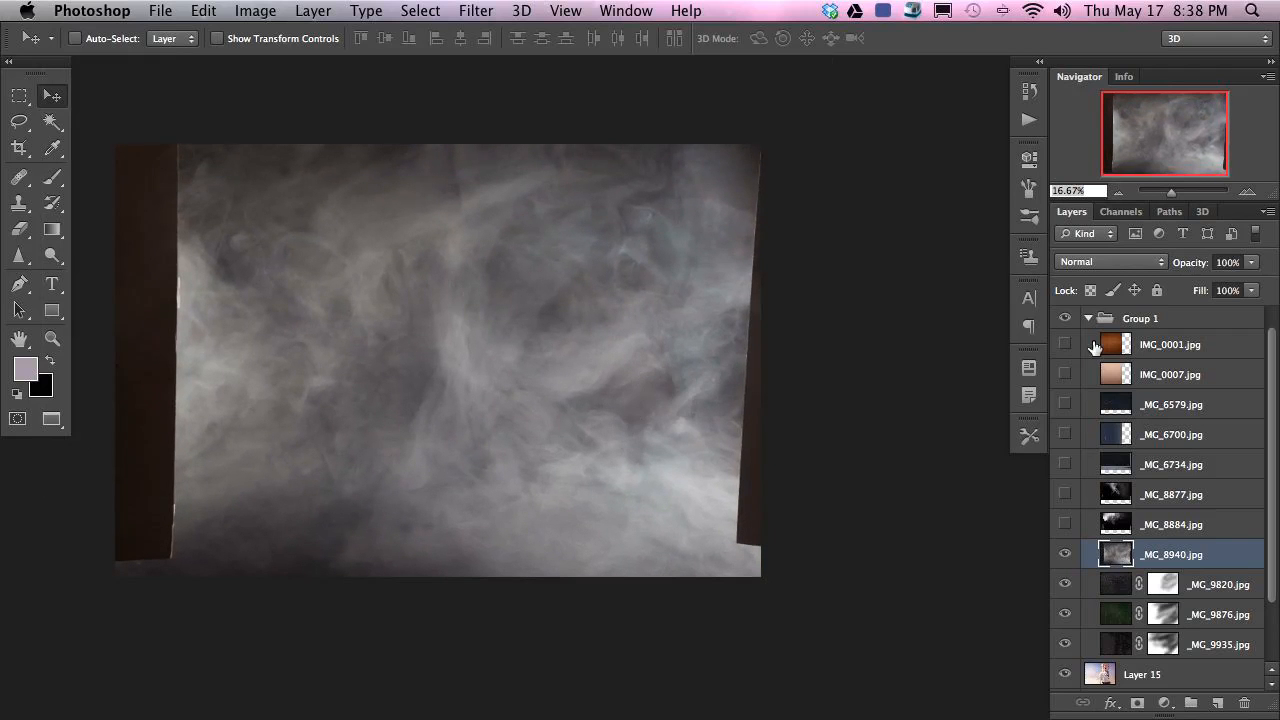
# - Tint _MG_8940.jpg warm brown with Levels by adjusting the blue channel and setting the red channel's midtones to 1.26
pyautogui.press('super+l')
pyautogui.click(831, 319)
pyautogui.click(818, 371)
pyautogui.moveTo(876, 469); pyautogui.dragTo(834, 476)
pyautogui.click(852, 320)
pyautogui.click(849, 283)
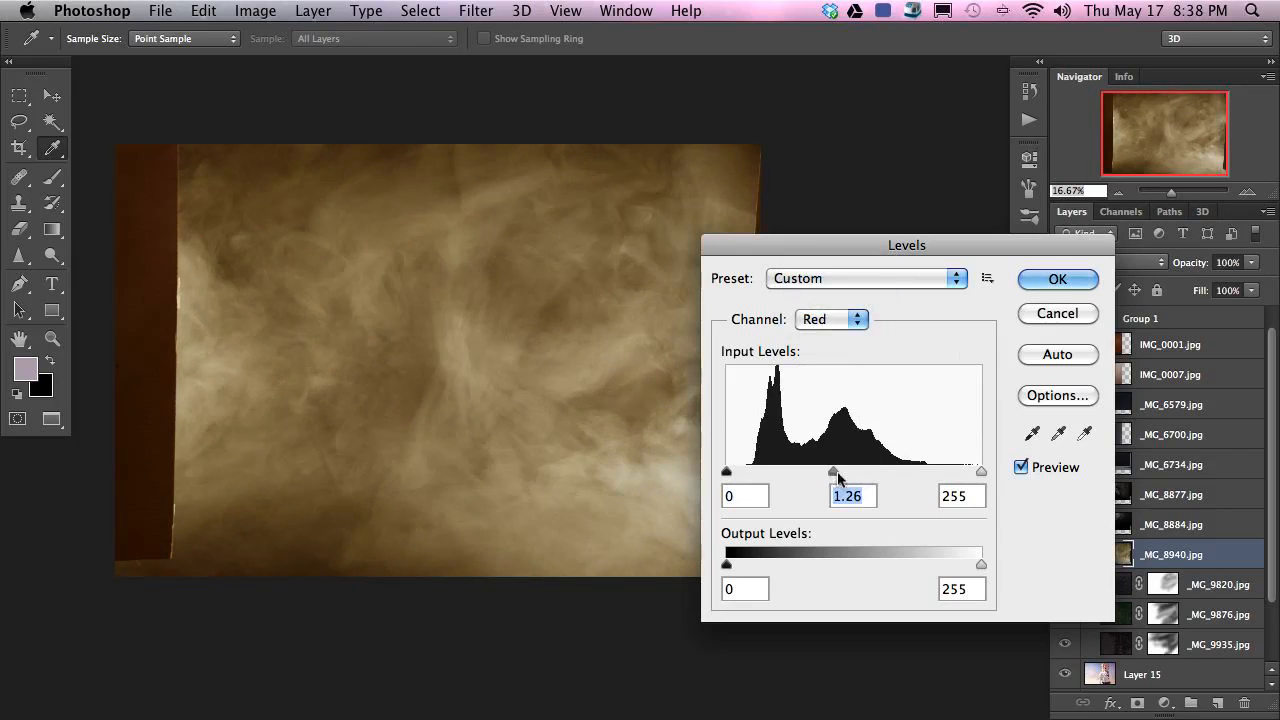
pyautogui.click(1057, 279)
pyautogui.press('v')
# - Set _MG_8940.jpg to Screen blending at 50% opacity and move it toward the lower right of the image
pyautogui.click(1118, 262)
pyautogui.click(1101, 388)
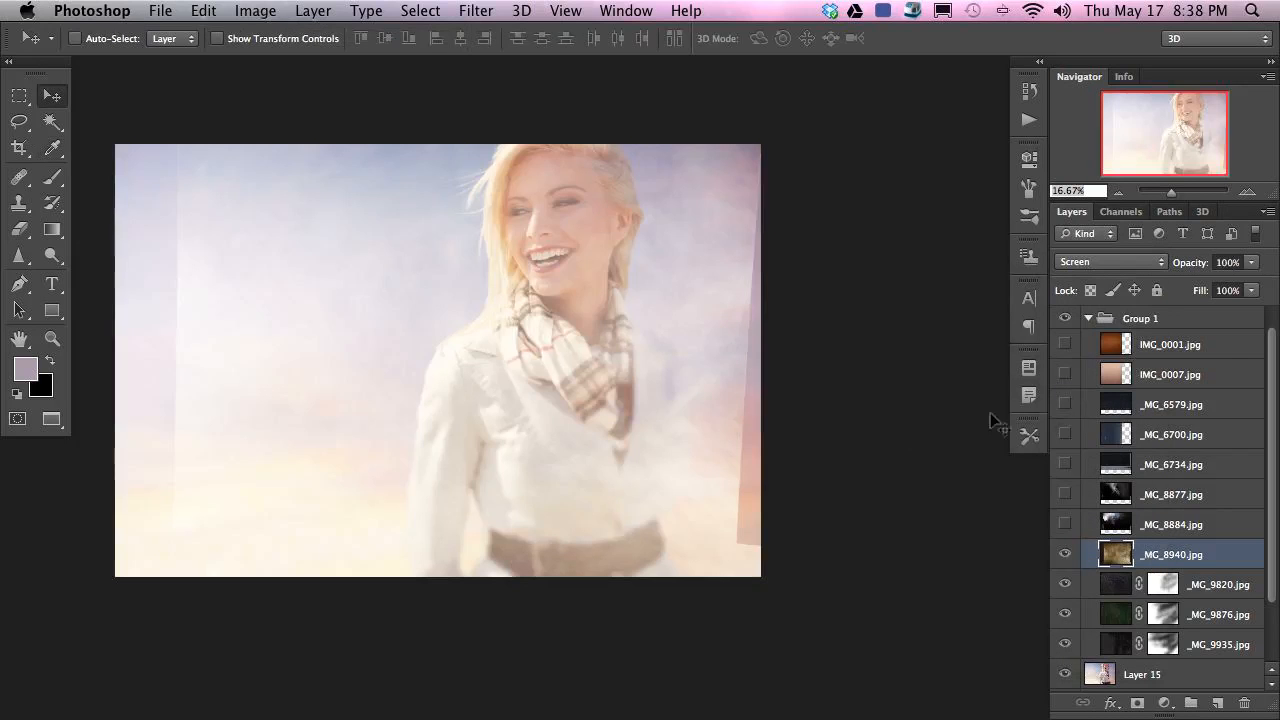
pyautogui.moveTo(670, 455); pyautogui.dragTo(760, 530)
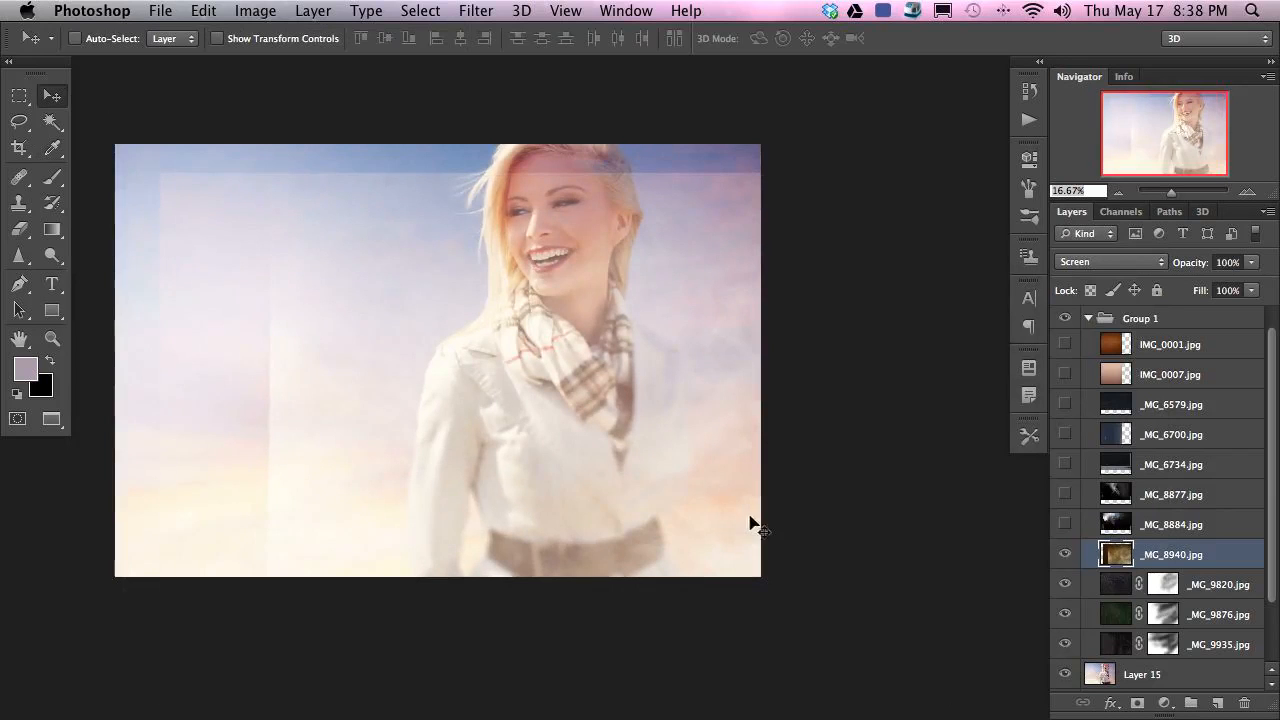
pyautogui.press('r')
pyautogui.press('v')
pyautogui.press('4')
pyautogui.moveTo(737, 520); pyautogui.dragTo(727, 568)
pyautogui.press('5')
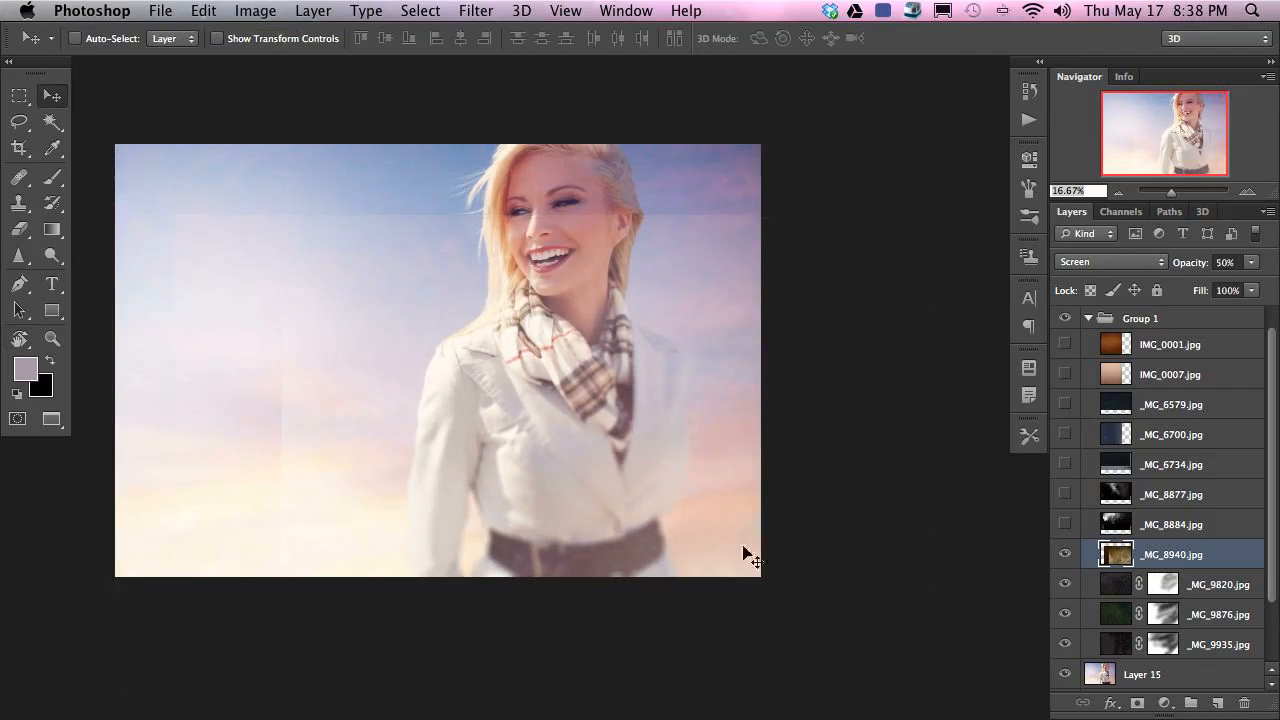
# - Set _MG_8940.jpg's RGB Levels to midtones 0.67 and white input 194, then reposition the texture slightly
pyautogui.press('super+l')
pyautogui.moveTo(856, 471); pyautogui.dragTo(921, 476)
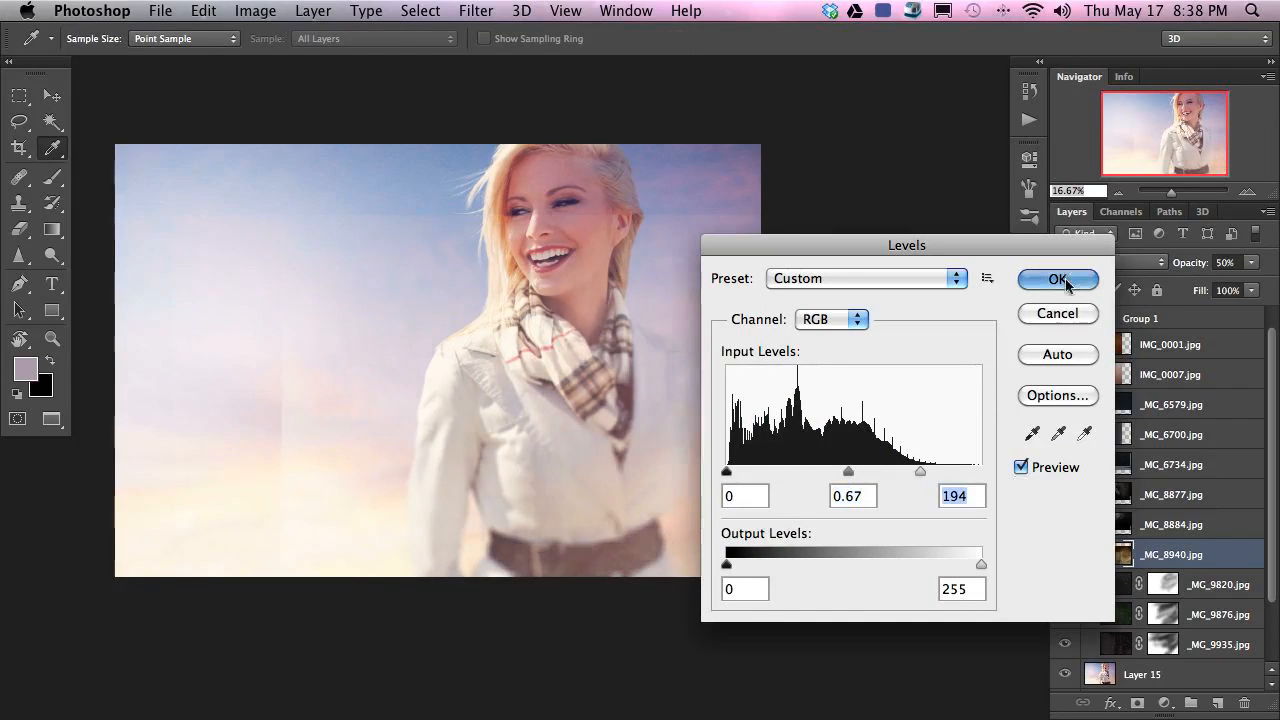
pyautogui.click(1057, 279)
pyautogui.moveTo(629, 451)
pyautogui.mouseDown()
pyautogui.moveTo(680, 495)
pyautogui.moveTo(581, 501)
pyautogui.moveTo(631, 466)
pyautogui.mouseUp()
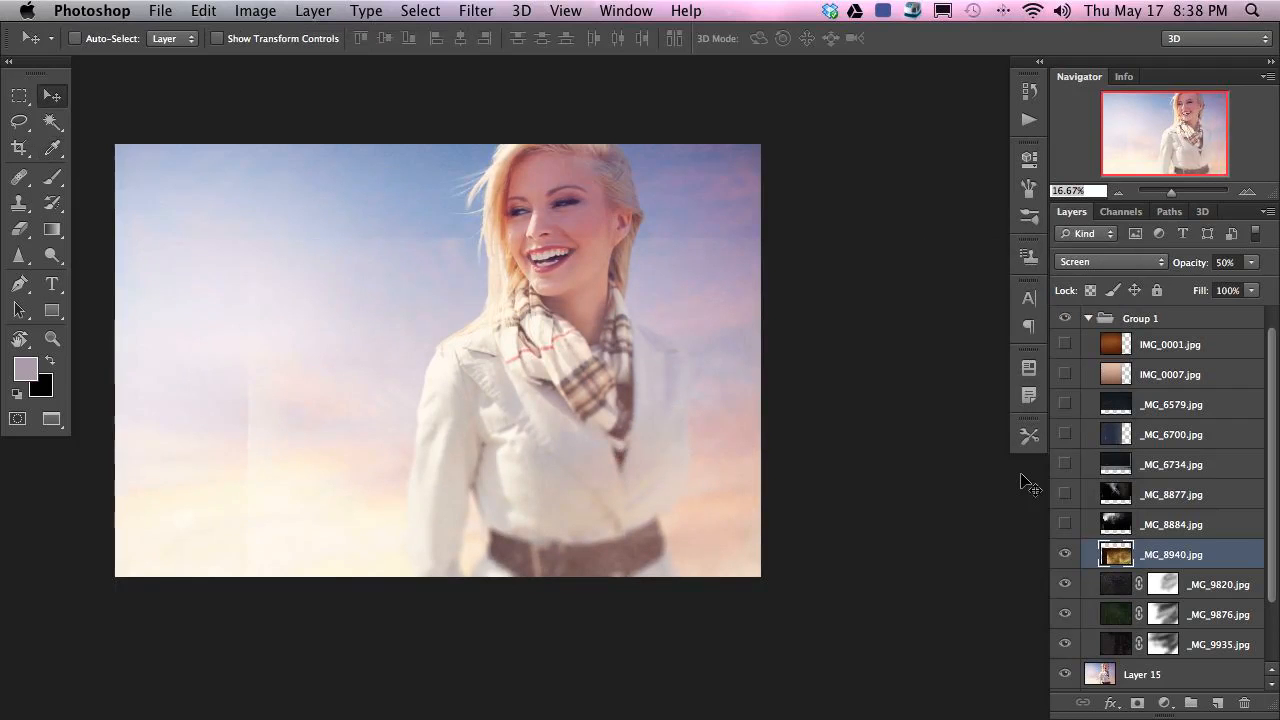
# - Add a layer mask to _MG_8940.jpg, brush most of the smoke away in black and restore some in white at 10% flow
pyautogui.press('alt+super+m')
pyautogui.press('b')
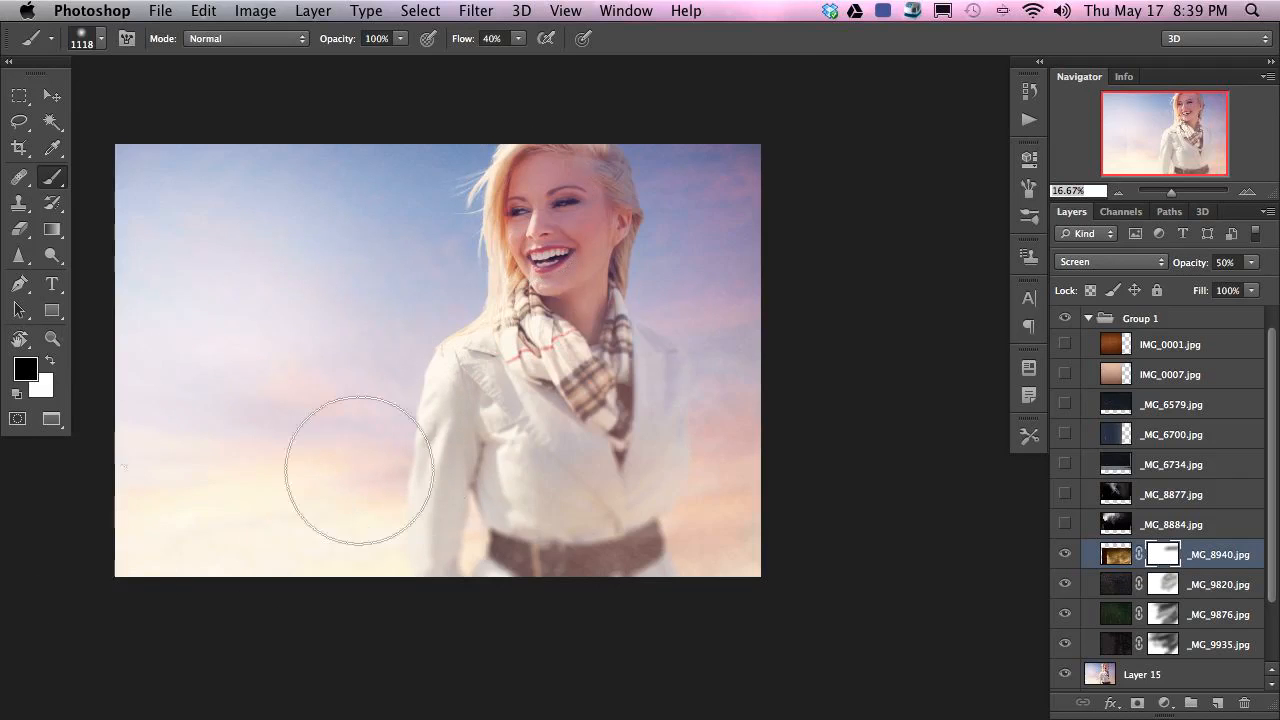
pyautogui.moveTo(445, 459); pyautogui.dragTo(511, 523)
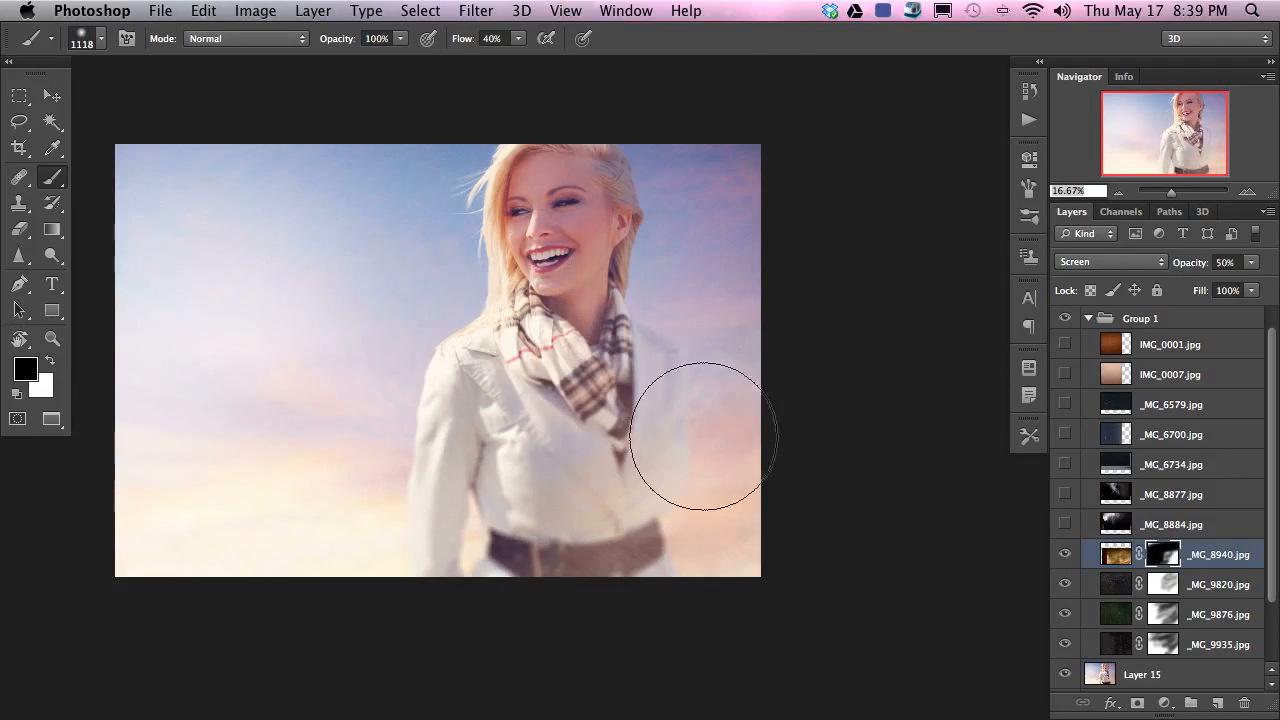
pyautogui.press('x')
pyautogui.hotkey('shift', '1')
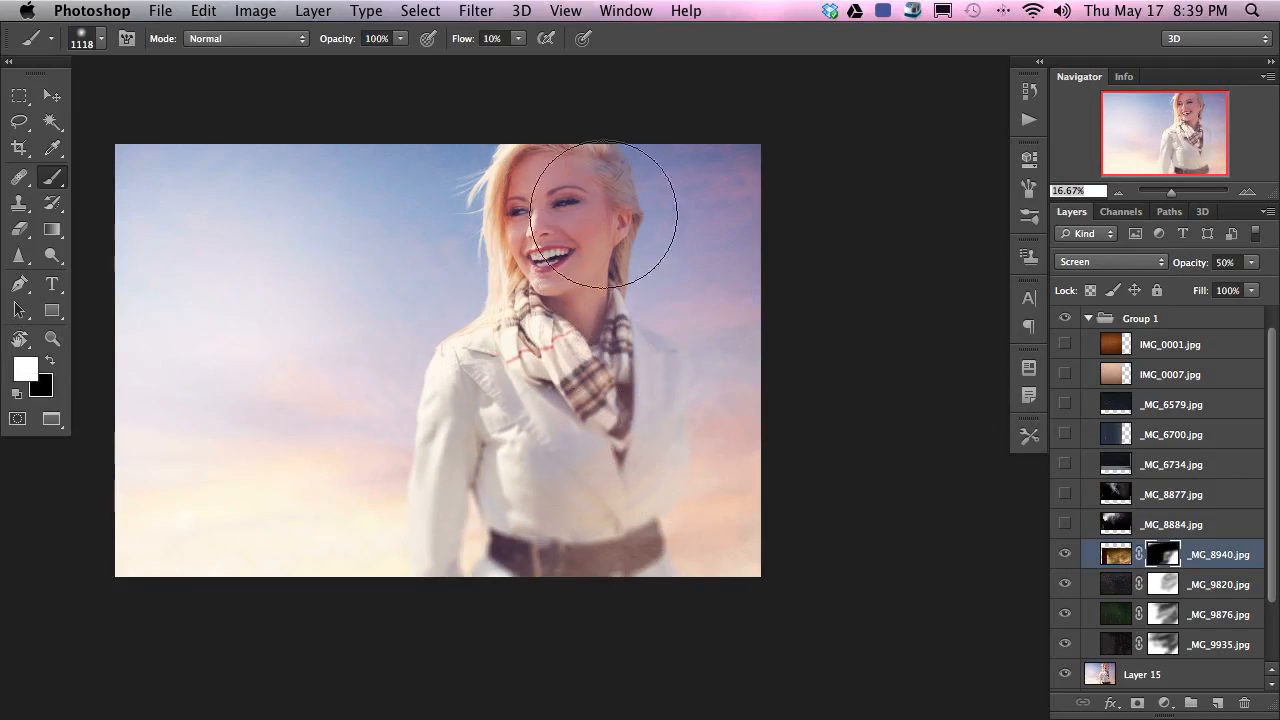
# - Compare the image with and without _MG_8940.jpg and lower the layer's opacity to 32%
pyautogui.click(1065, 556)
pyautogui.click(1065, 556)
pyautogui.click(1064, 558)
pyautogui.click(1064, 558)
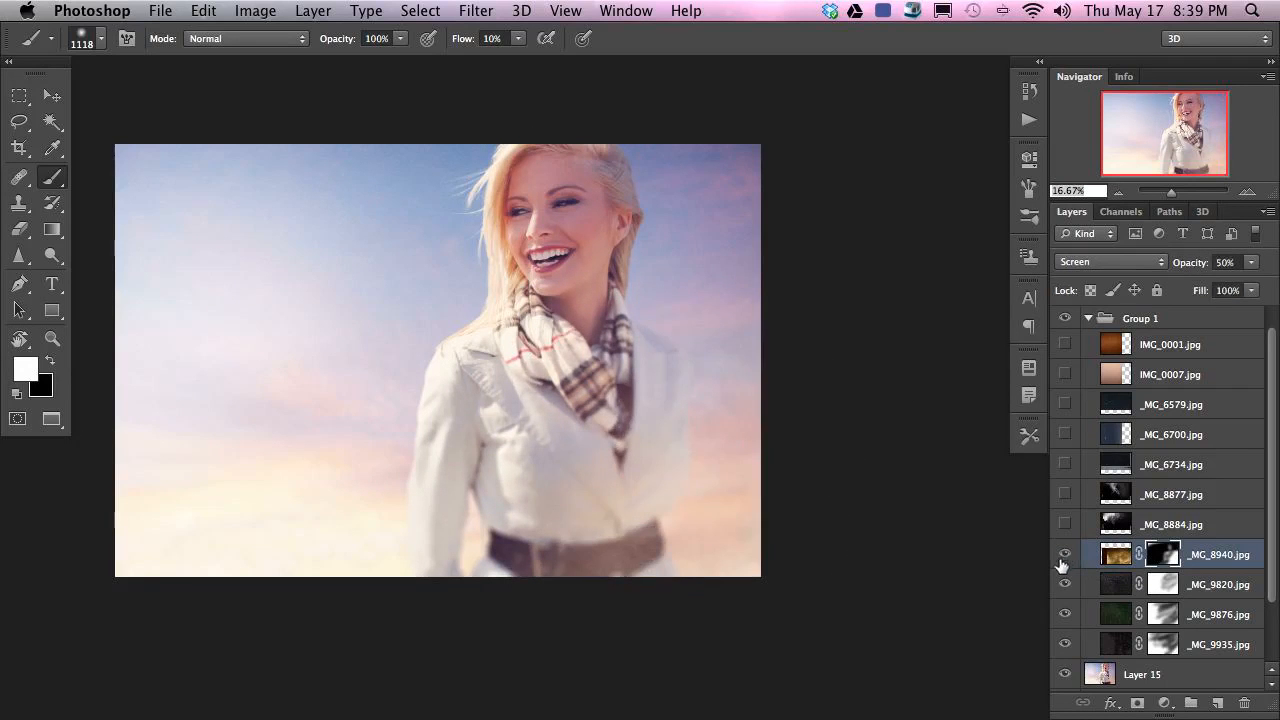
pyautogui.moveTo(1197, 266); pyautogui.dragTo(1179, 266)
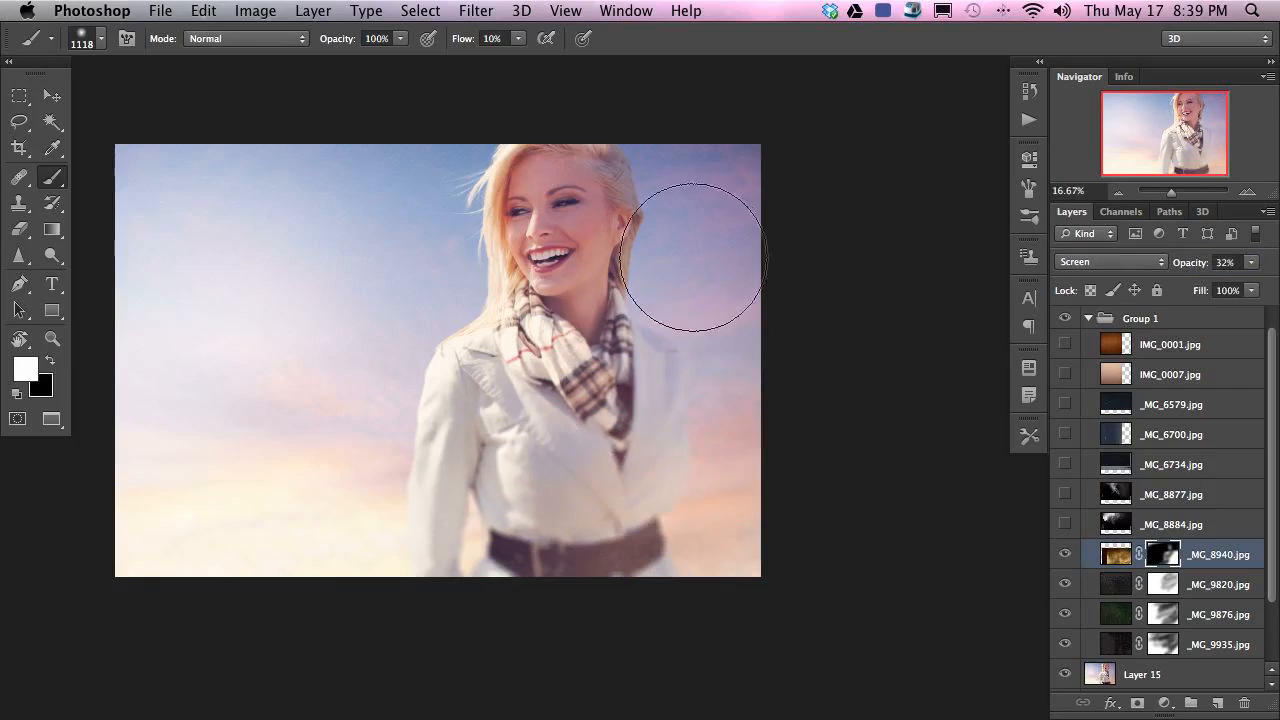
# - Show the _MG_8884.jpg smoke texture, set it to Screen blending and move it down over the sky and the woman
pyautogui.moveTo(647, 432); pyautogui.dragTo(705, 426)
pyautogui.click(1065, 524)
pyautogui.click(1165, 524)
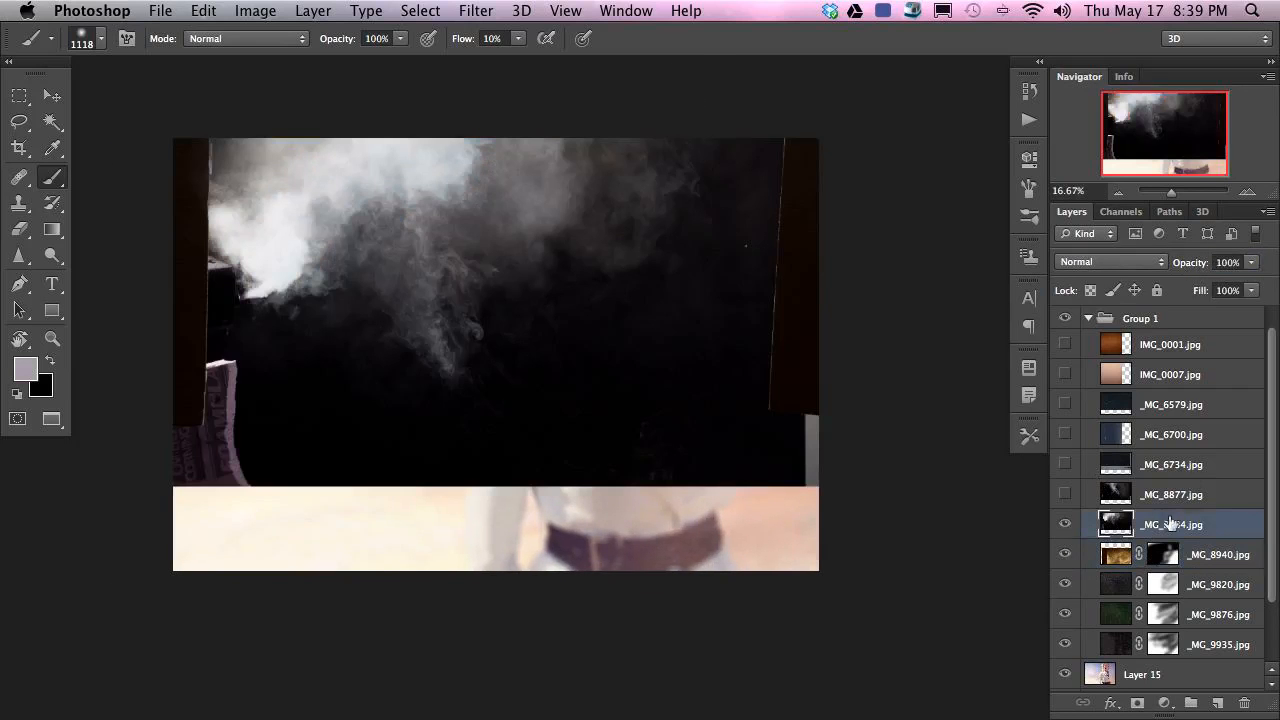
pyautogui.click(1115, 261)
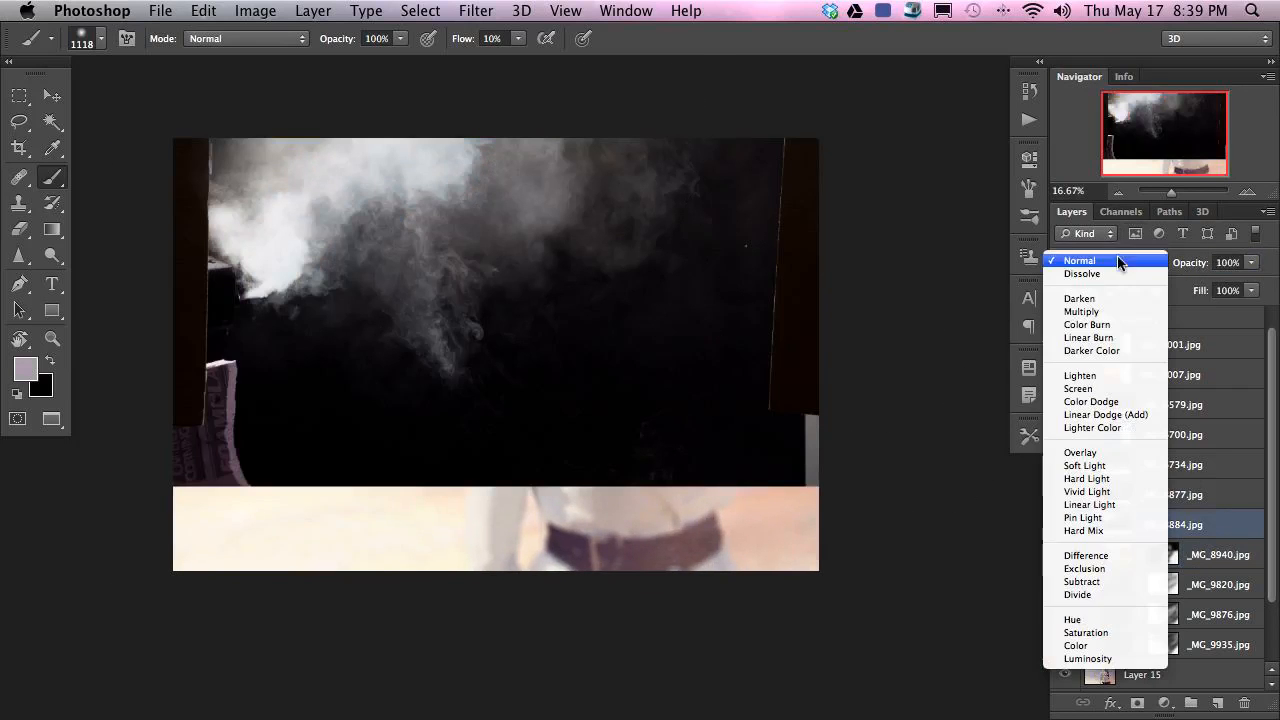
pyautogui.click(1107, 389)
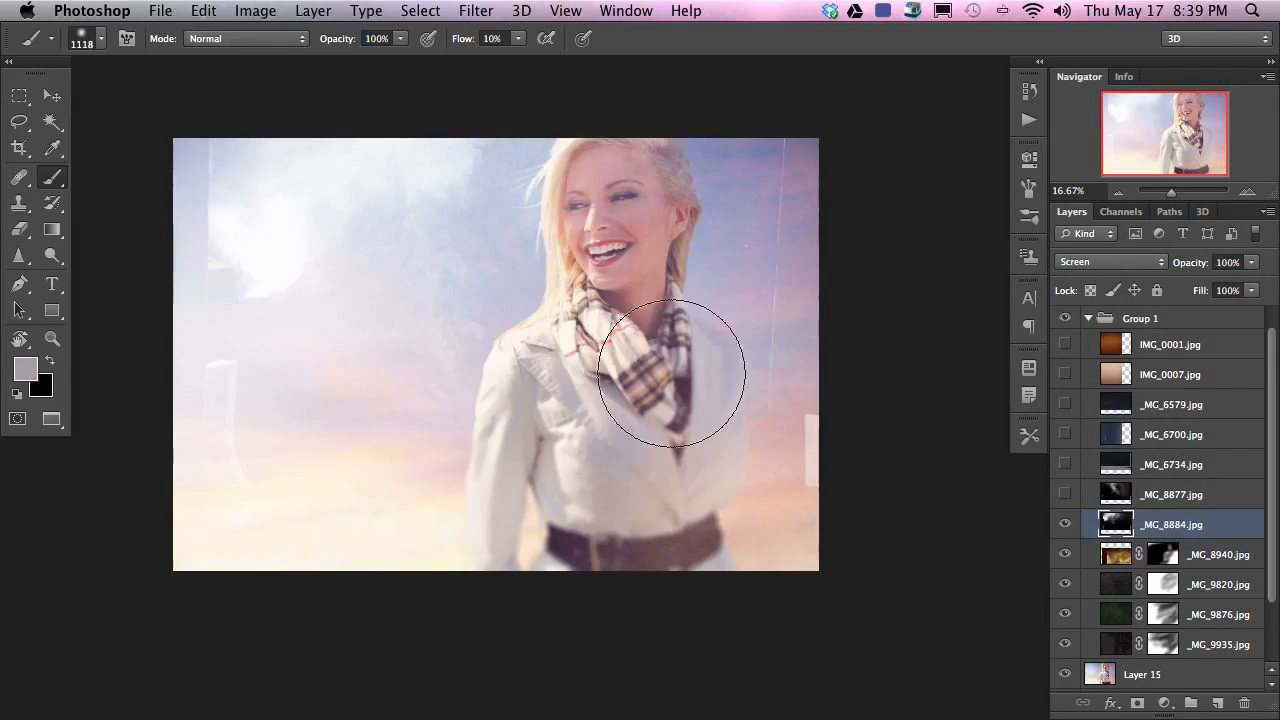
pyautogui.press('v')
pyautogui.moveTo(530, 403); pyautogui.dragTo(860, 520)
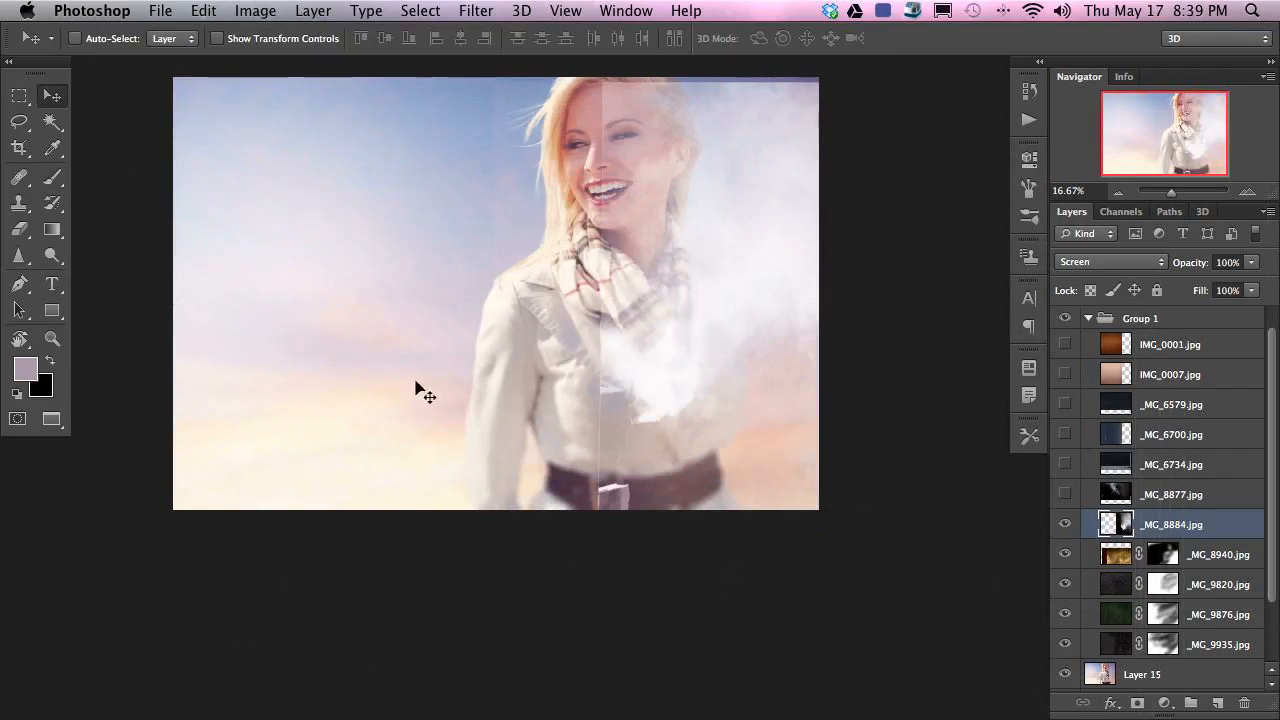
pyautogui.moveTo(850, 375); pyautogui.dragTo(526, 281)
# - Warm _MG_8884.jpg with Levels by setting the white output to 197 for the blue channel and 215 for the green channel
pyautogui.press('super+l')
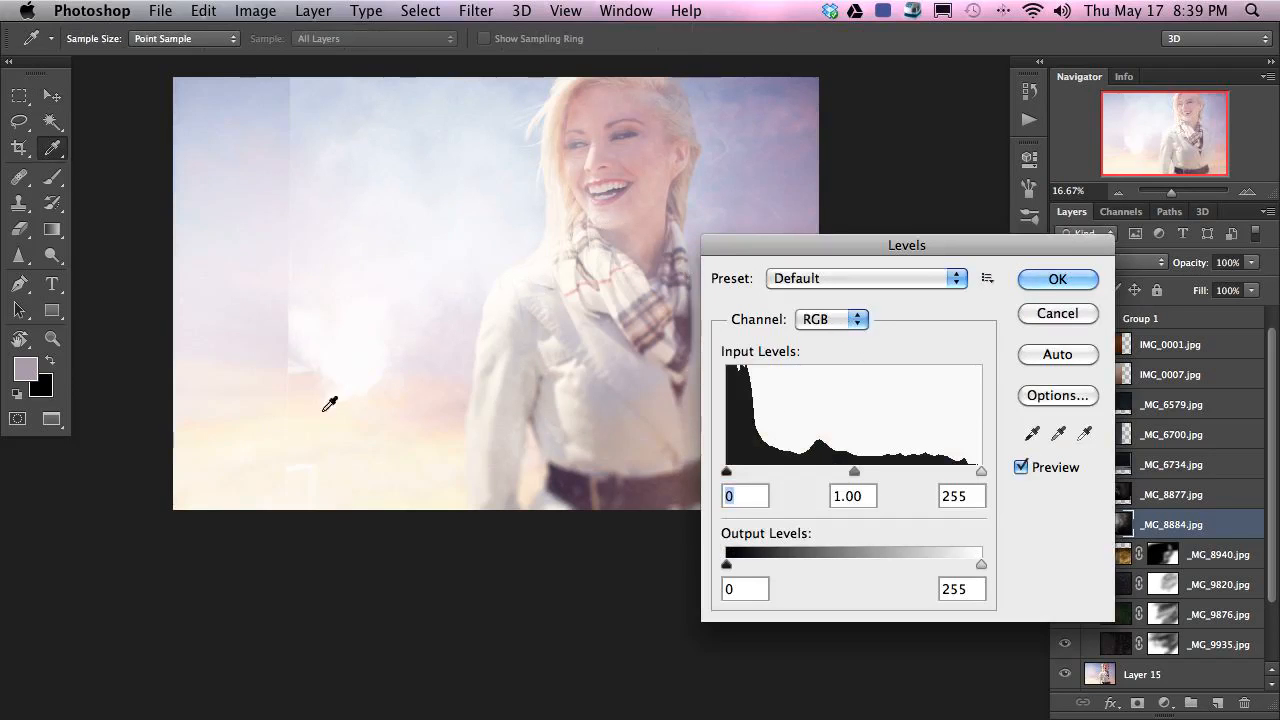
pyautogui.click(858, 333)
pyautogui.click(814, 371)
pyautogui.moveTo(963, 566); pyautogui.dragTo(939, 567)
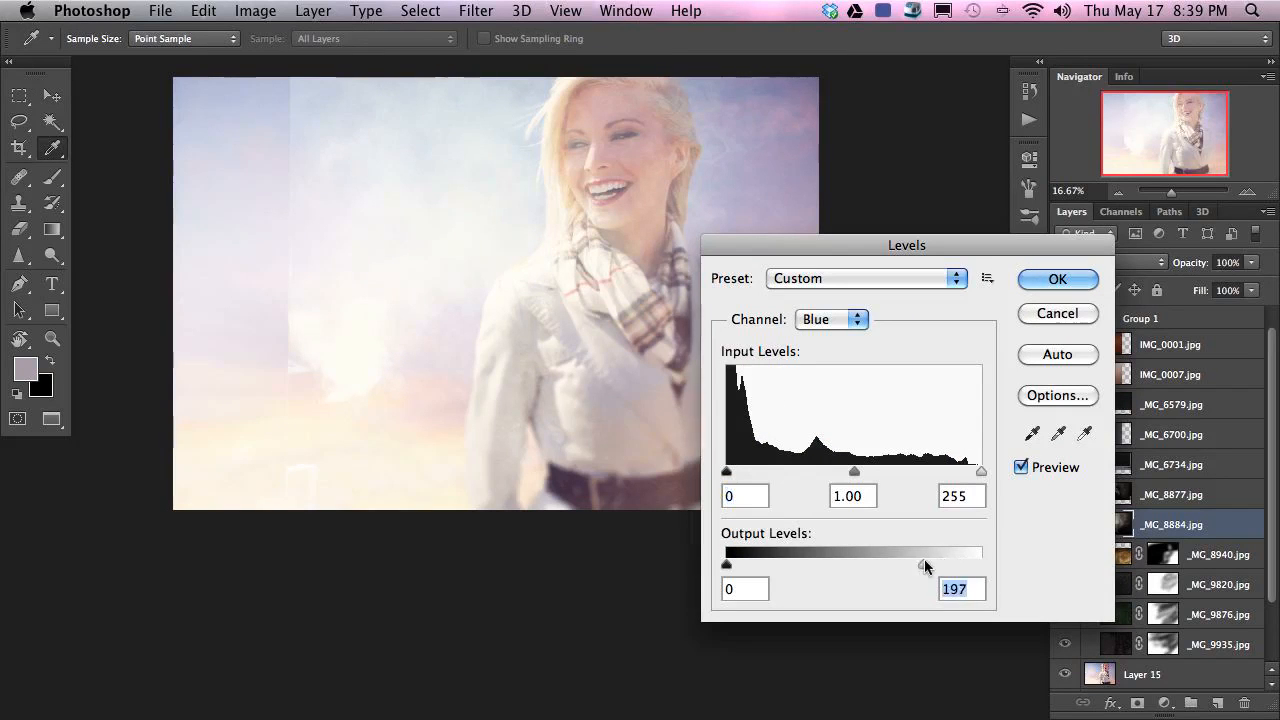
pyautogui.click(832, 319)
pyautogui.click(820, 300)
pyautogui.moveTo(963, 566); pyautogui.dragTo(944, 566)
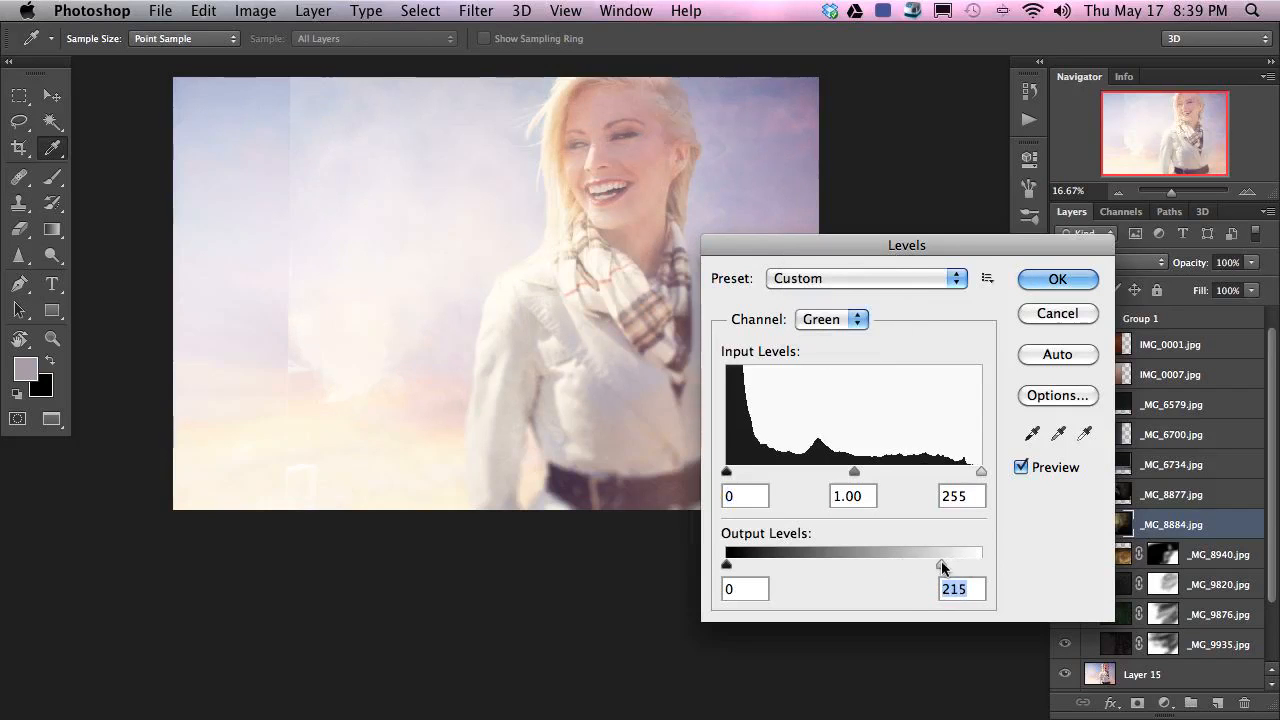
pyautogui.click(1078, 284)
# - Reposition the _MG_8884.jpg smoke texture so its brightest part lies over the sky beside the woman, at the image's left side
pyautogui.press('v')
pyautogui.moveTo(523, 371); pyautogui.dragTo(275, 320)
pyautogui.moveTo(405, 335)
pyautogui.mouseDown()
pyautogui.moveTo(430, 280)
pyautogui.moveTo(408, 310)
pyautogui.mouseUp()
# - Add a layer mask to _MG_8884.jpg, brush the texture off the woman in black at 50% flow, and set the layer's opacity to 50%
pyautogui.press('alt+super+m')
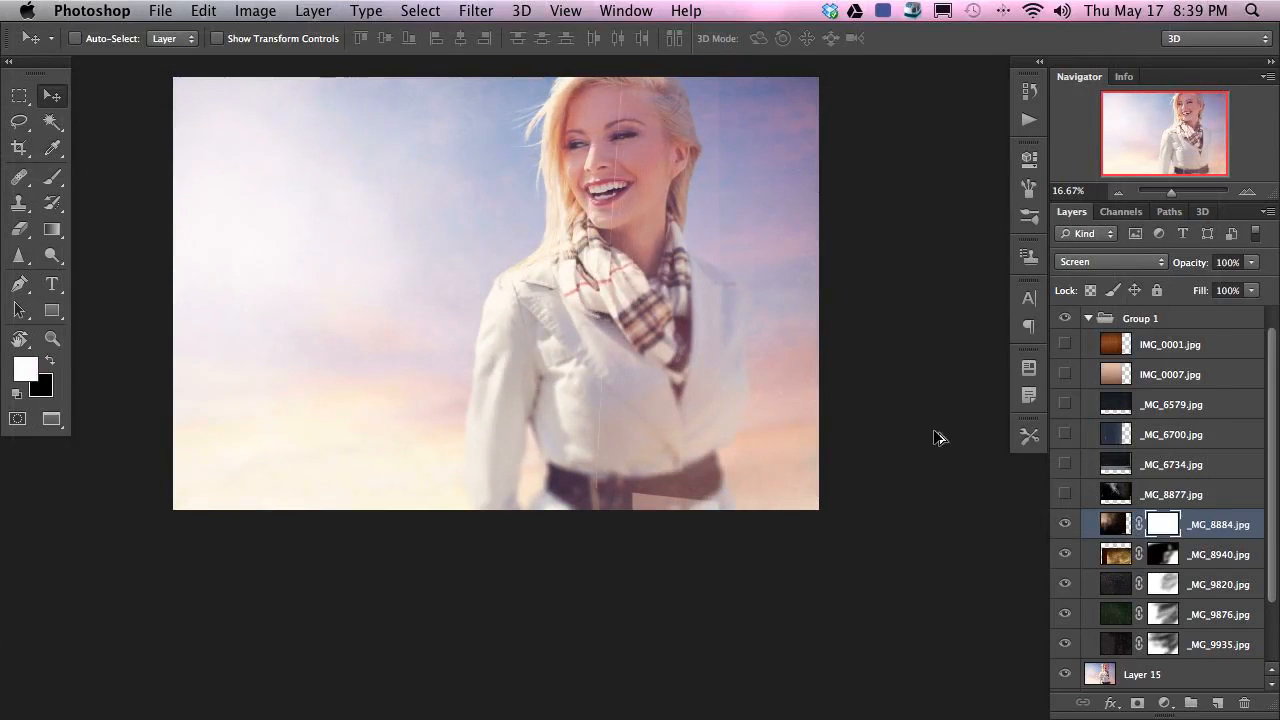
pyautogui.press('b')
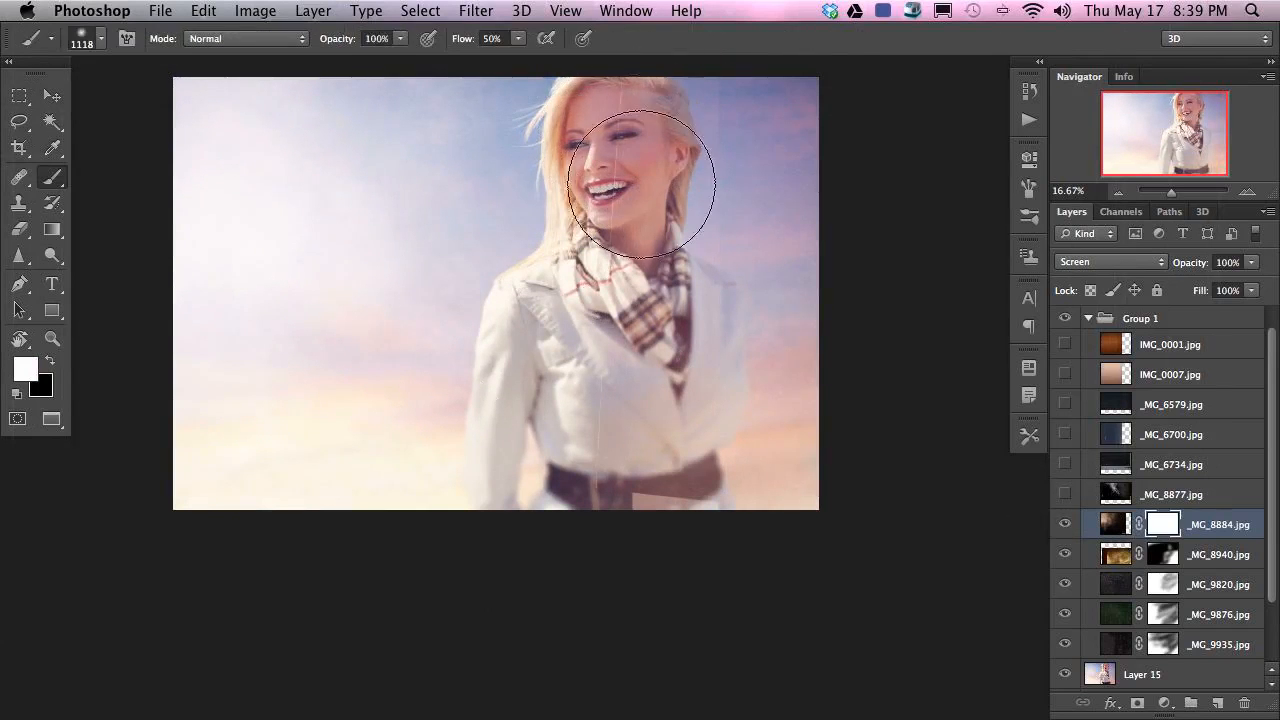
pyautogui.press('x')
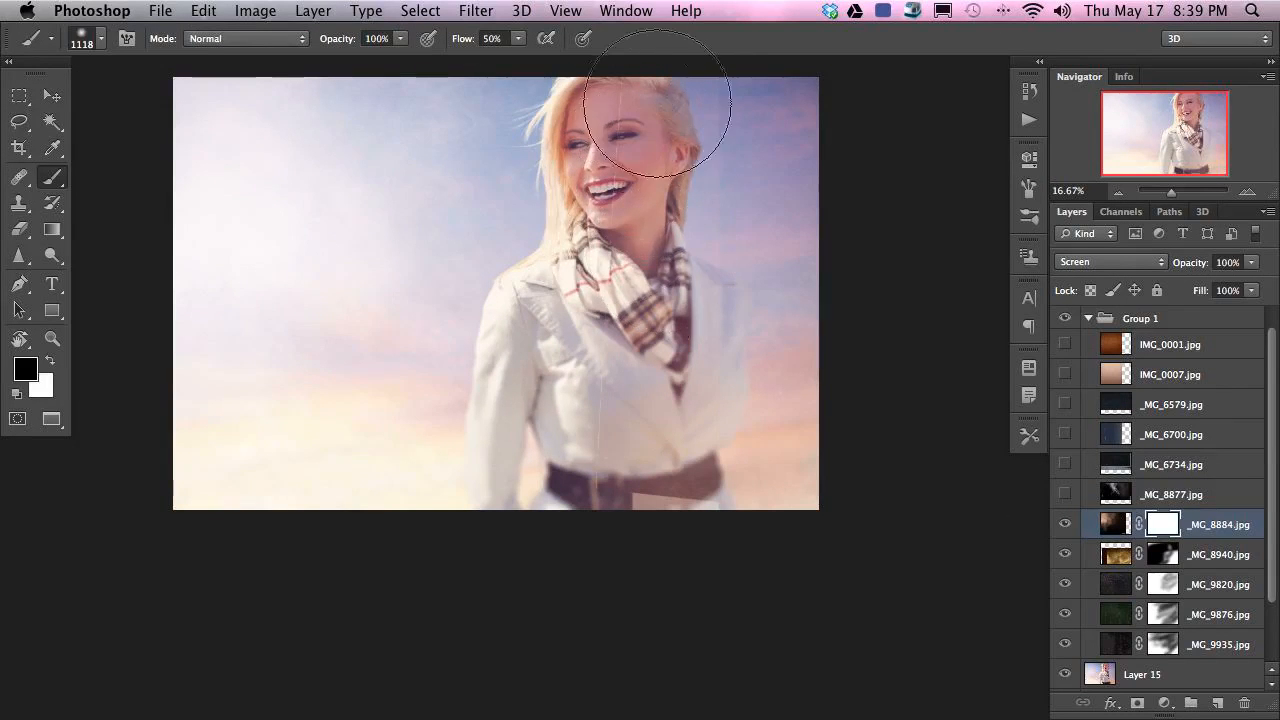
pyautogui.moveTo(646, 72)
pyautogui.mouseDown()
pyautogui.moveTo(649, 523)
pyautogui.moveTo(697, 443)
pyautogui.moveTo(666, 557)
pyautogui.moveTo(737, 560)
pyautogui.mouseUp()
pyautogui.moveTo(641, 452); pyautogui.dragTo(686, 475)
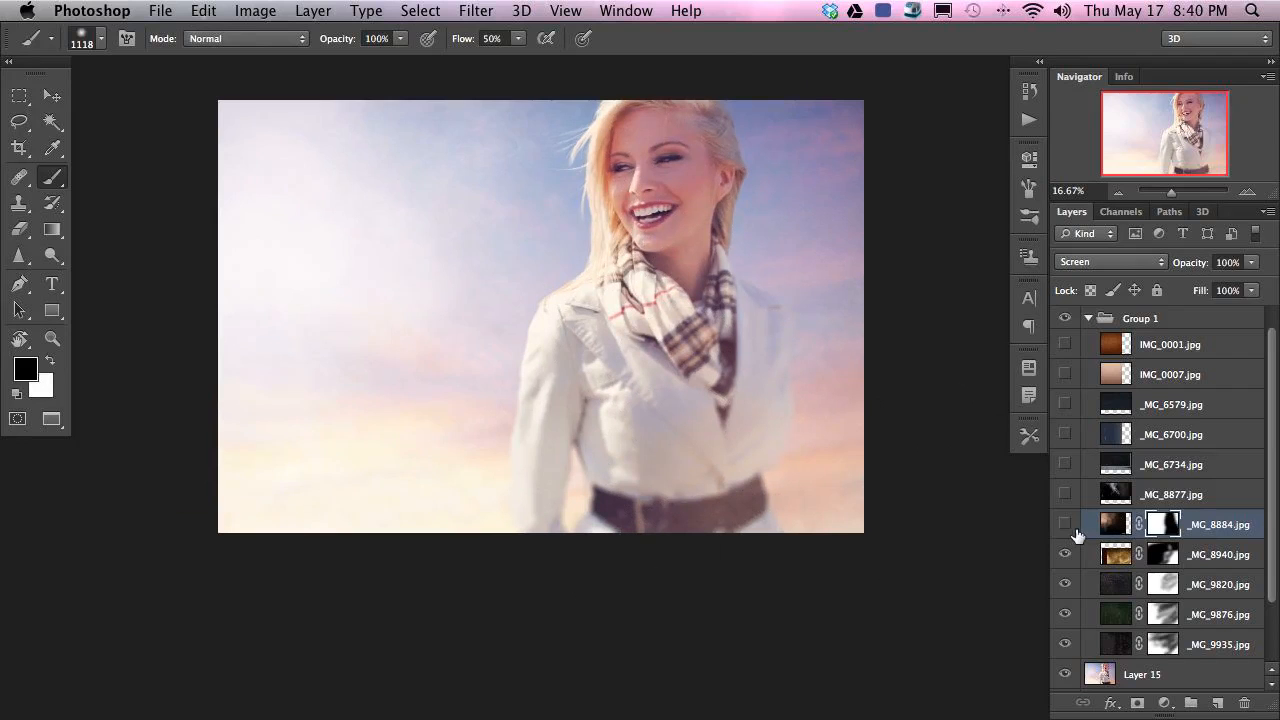
pyautogui.press('v')
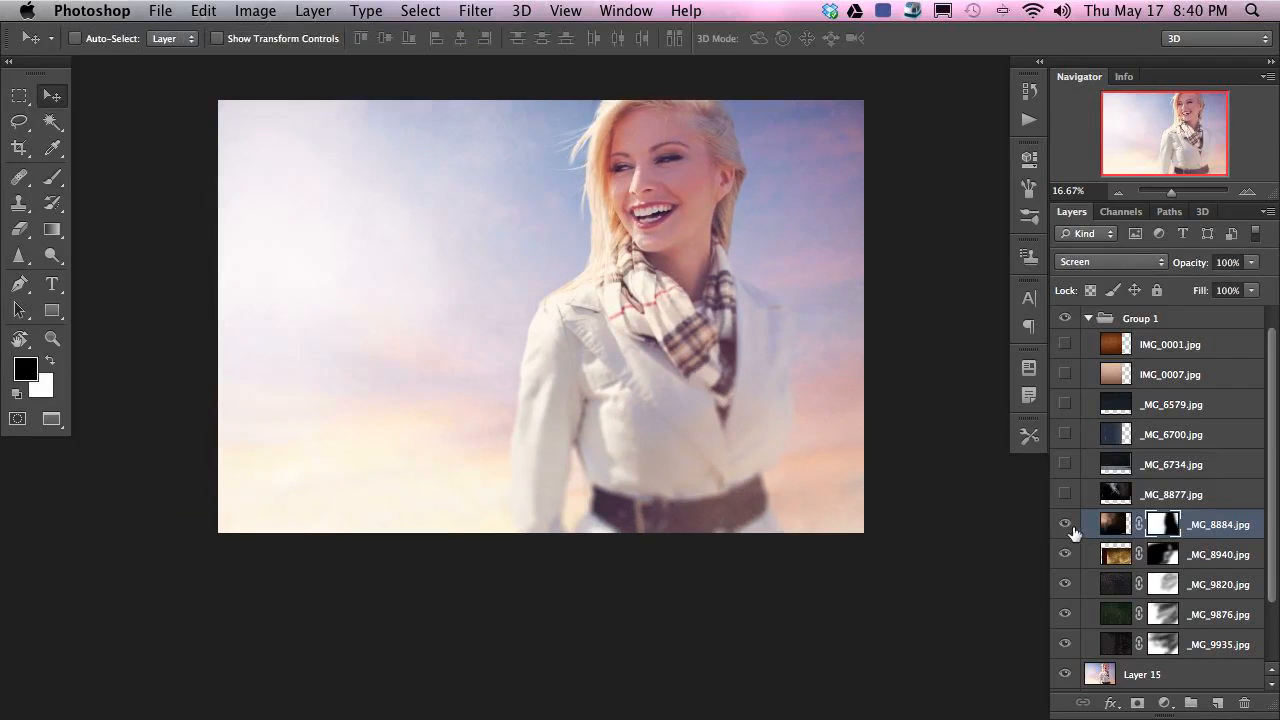
pyautogui.press('5')
# - Show the _MG_8877.jpg smoke texture with Screen blending, move it to the image's right side and lower its opacity to 30%
pyautogui.click(1066, 499)
pyautogui.click(1172, 495)
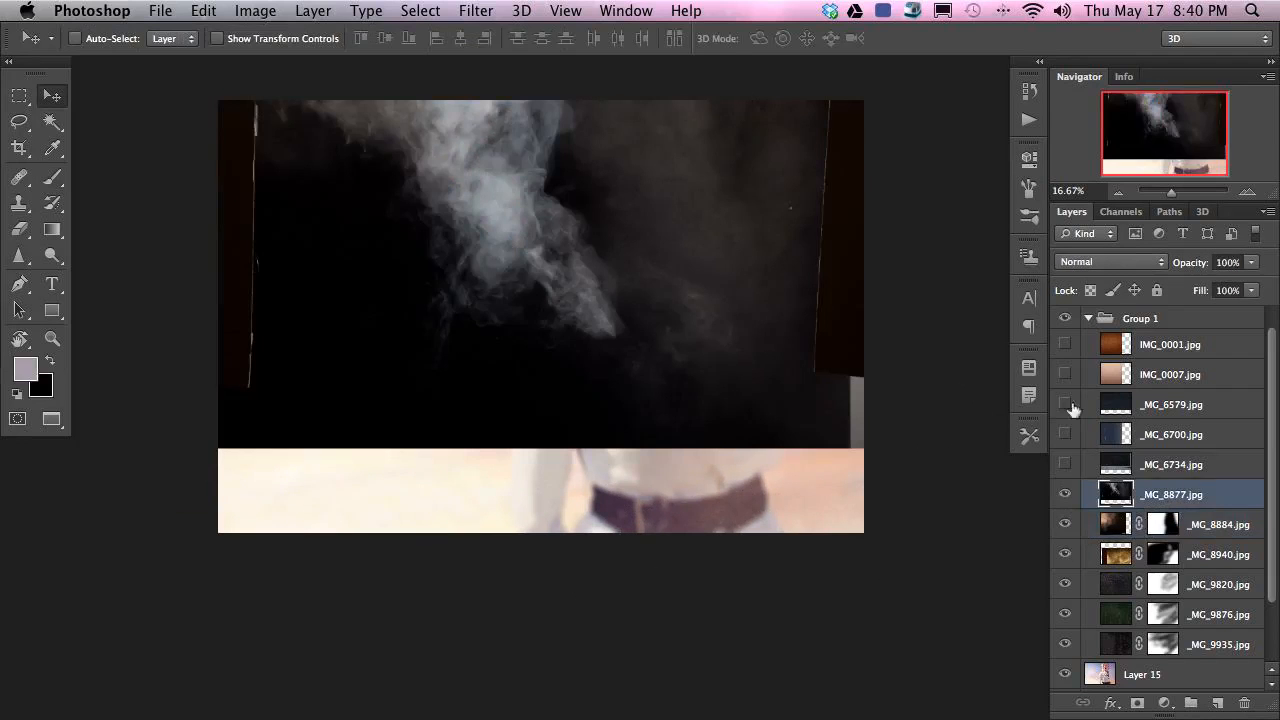
pyautogui.click(1110, 261)
pyautogui.click(1100, 387)
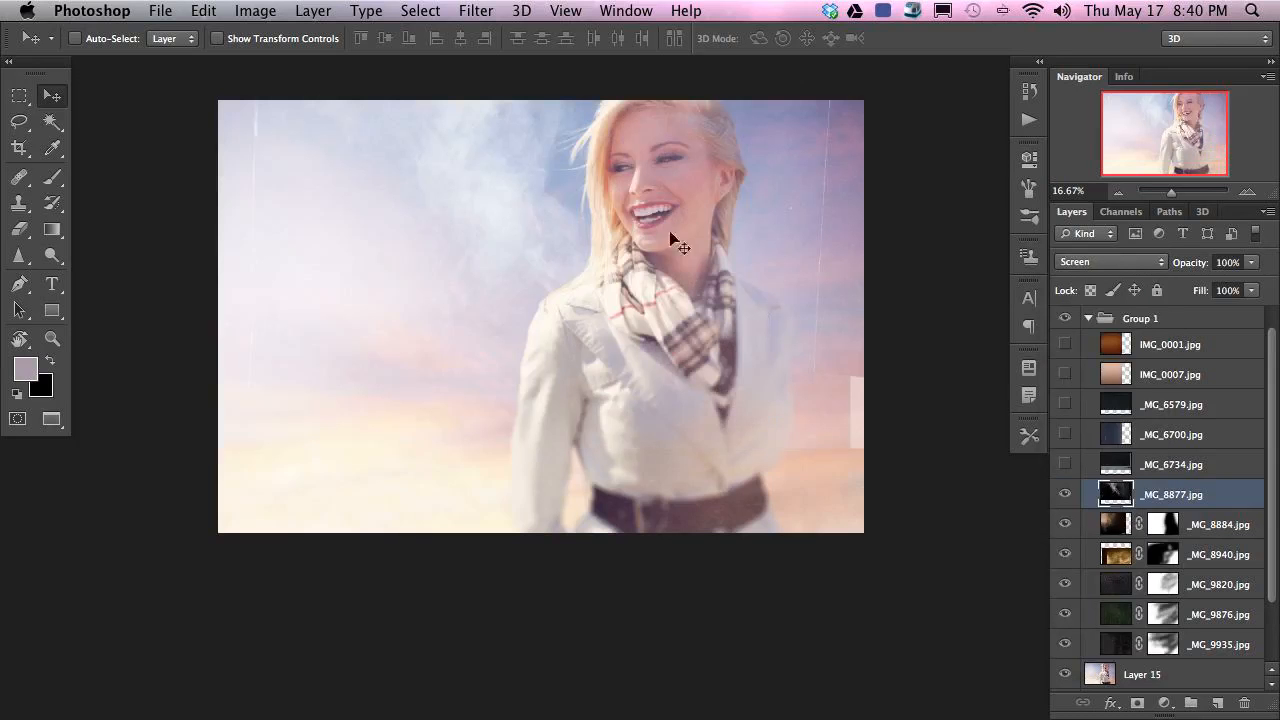
pyautogui.moveTo(688, 240); pyautogui.dragTo(971, 230)
pyautogui.press('2')
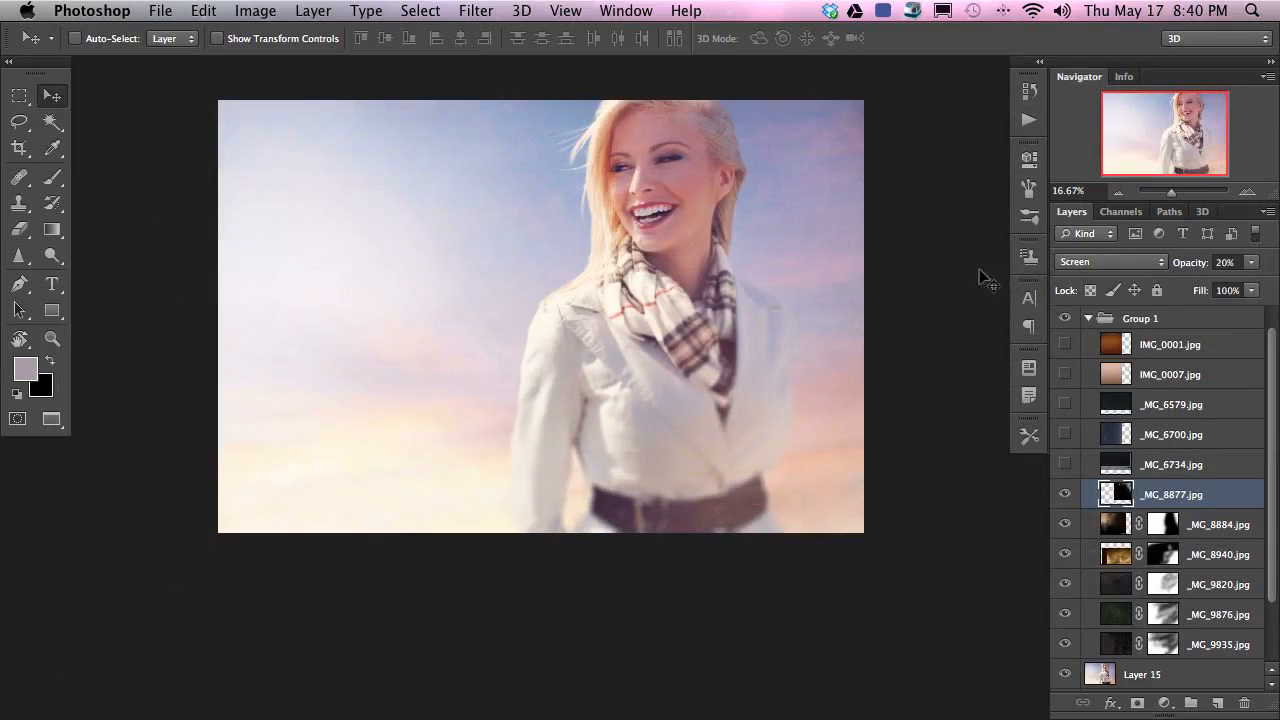
pyautogui.moveTo(763, 326); pyautogui.dragTo(753, 370)
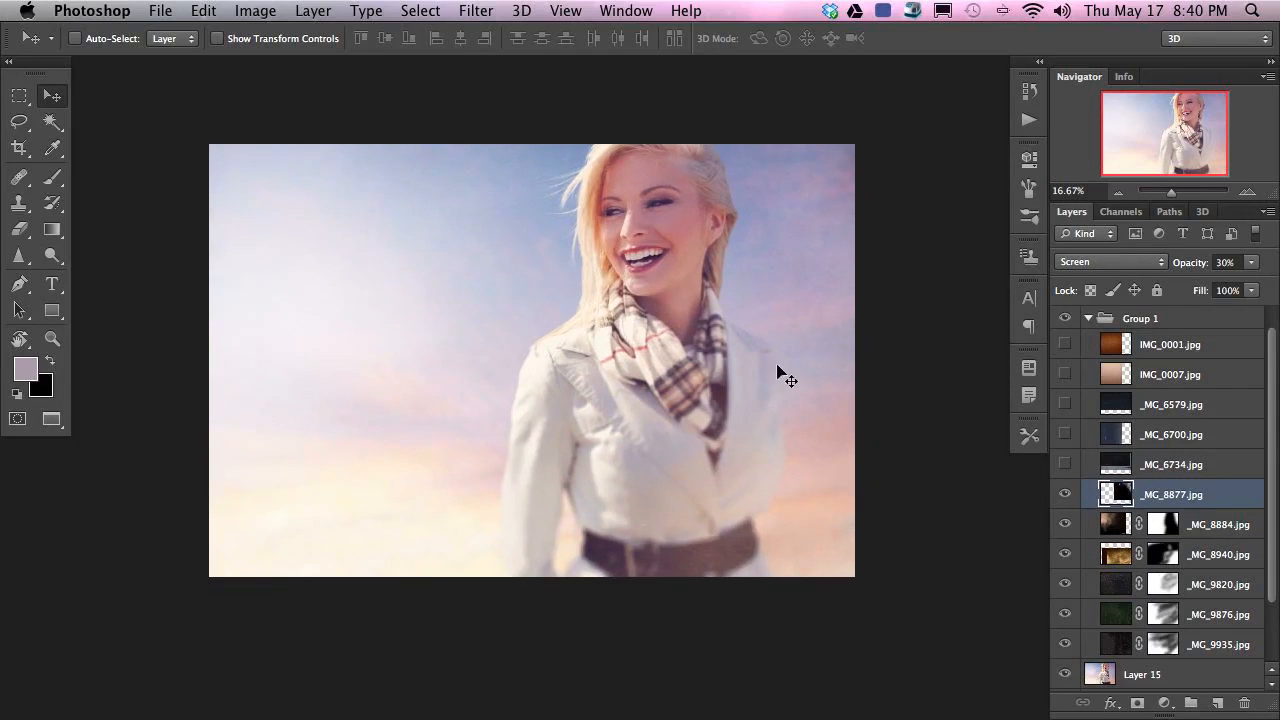
# - Add a layer mask to _MG_8877.jpg and brush the smoke off the woman in black
pyautogui.press('super+m')
pyautogui.press('b')
pyautogui.moveTo(608, 228); pyautogui.dragTo(556, 231)
pyautogui.moveTo(623, 545)
pyautogui.mouseDown()
pyautogui.moveTo(852, 576)
pyautogui.moveTo(829, 529)
pyautogui.mouseUp()
pyautogui.press('super+l')
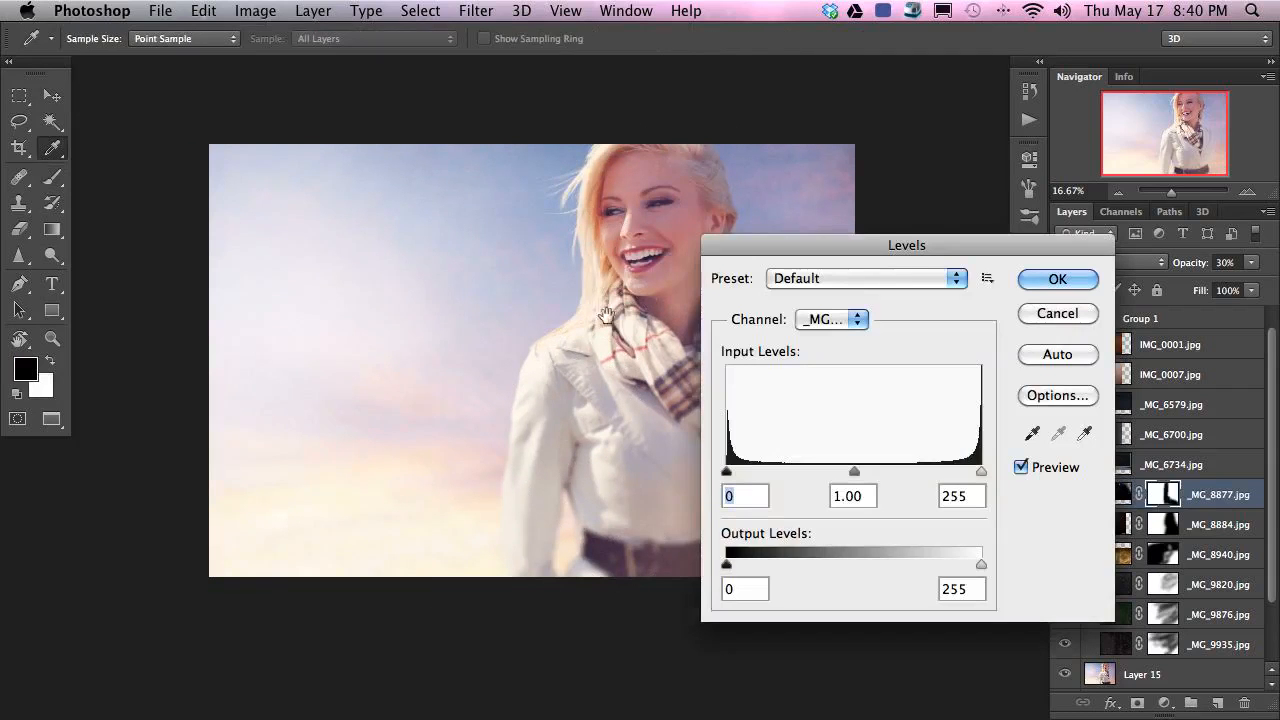
pyautogui.moveTo(645, 308); pyautogui.dragTo(529, 289)
pyautogui.click(859, 281)
pyautogui.click(1010, 315)
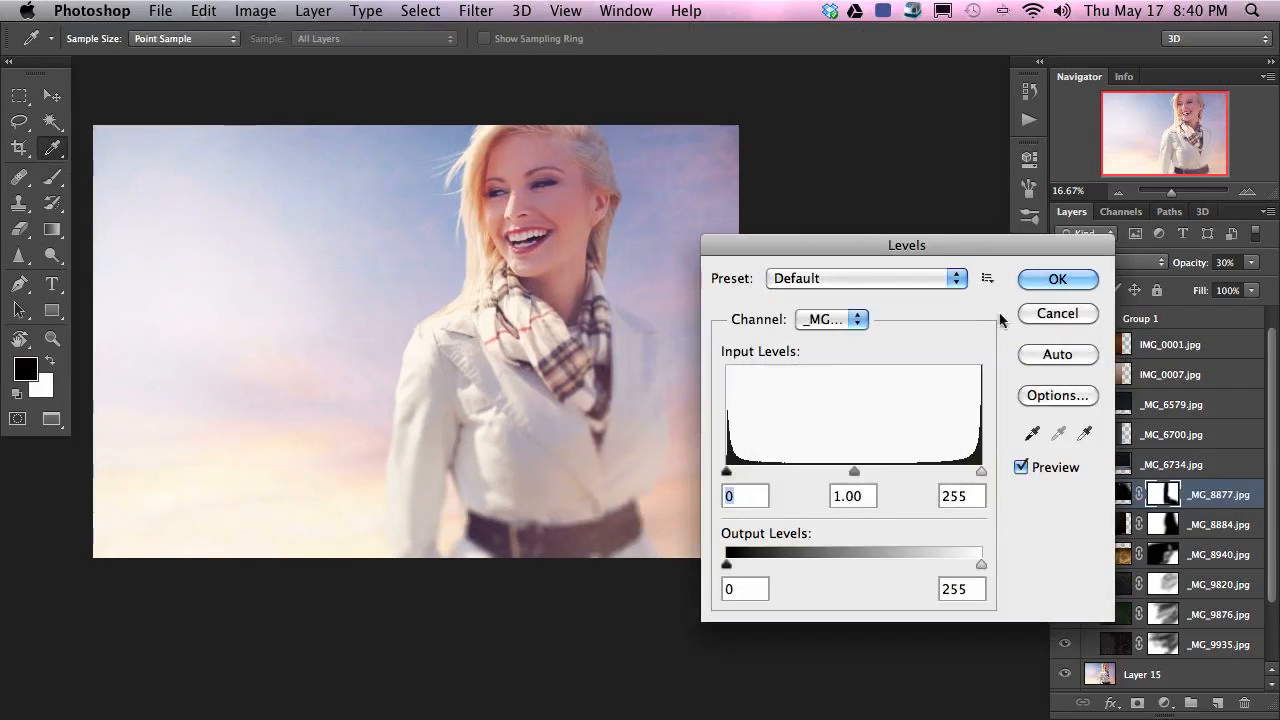
pyautogui.click(833, 318)
pyautogui.click(1057, 313)
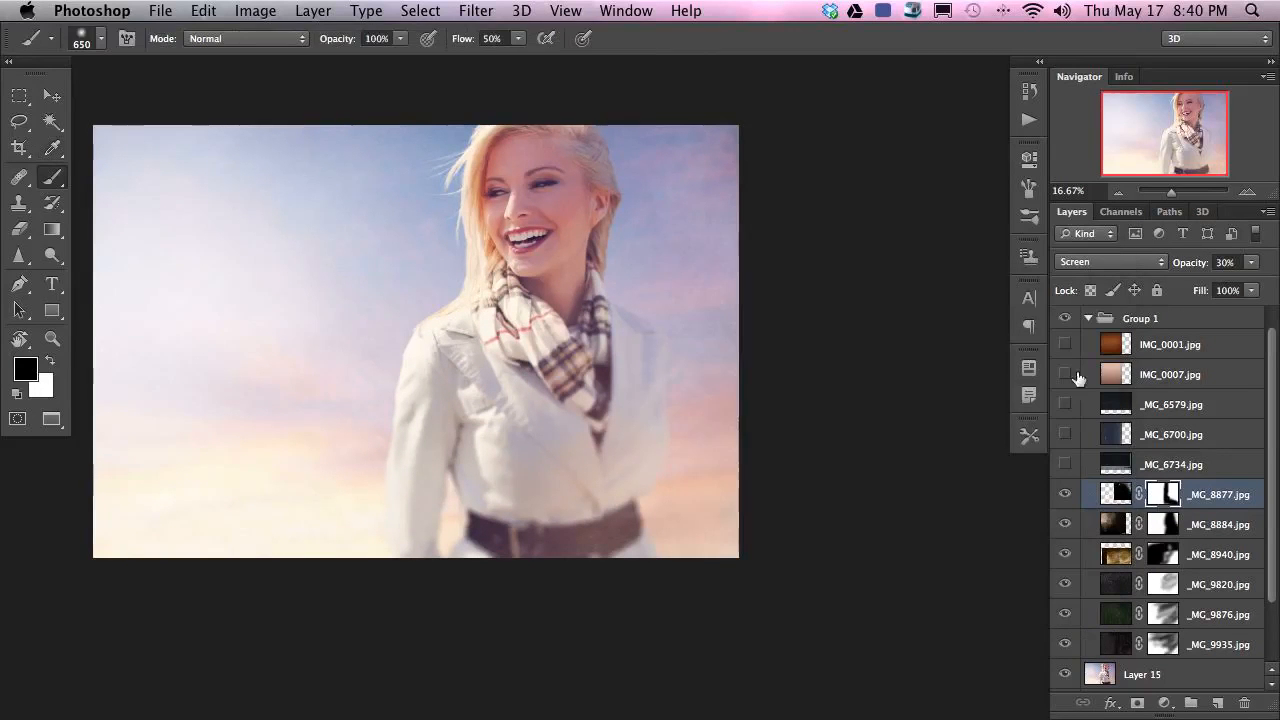
# - Warm the _MG_8877.jpg image with Levels by setting the white output to 206 for the blue channel and 227 for the green channel
pyautogui.click(1116, 494)
pyautogui.press('super+l')
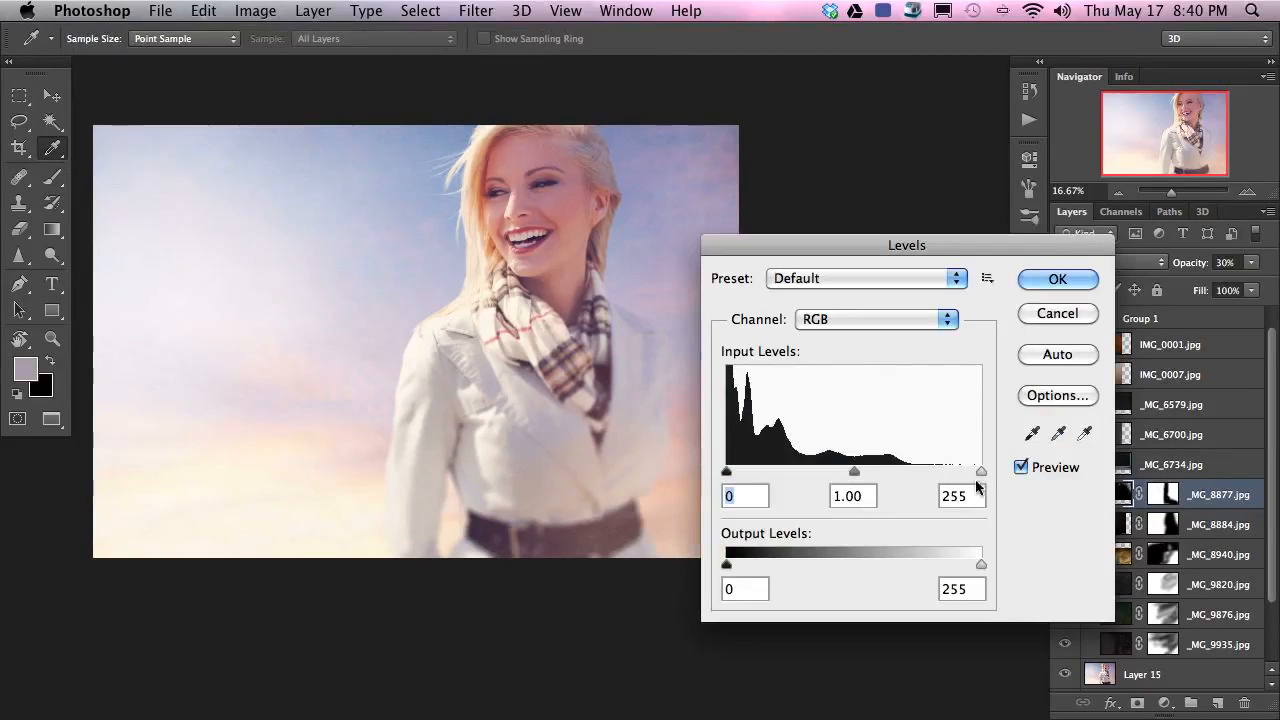
pyautogui.click(873, 322)
pyautogui.click(866, 374)
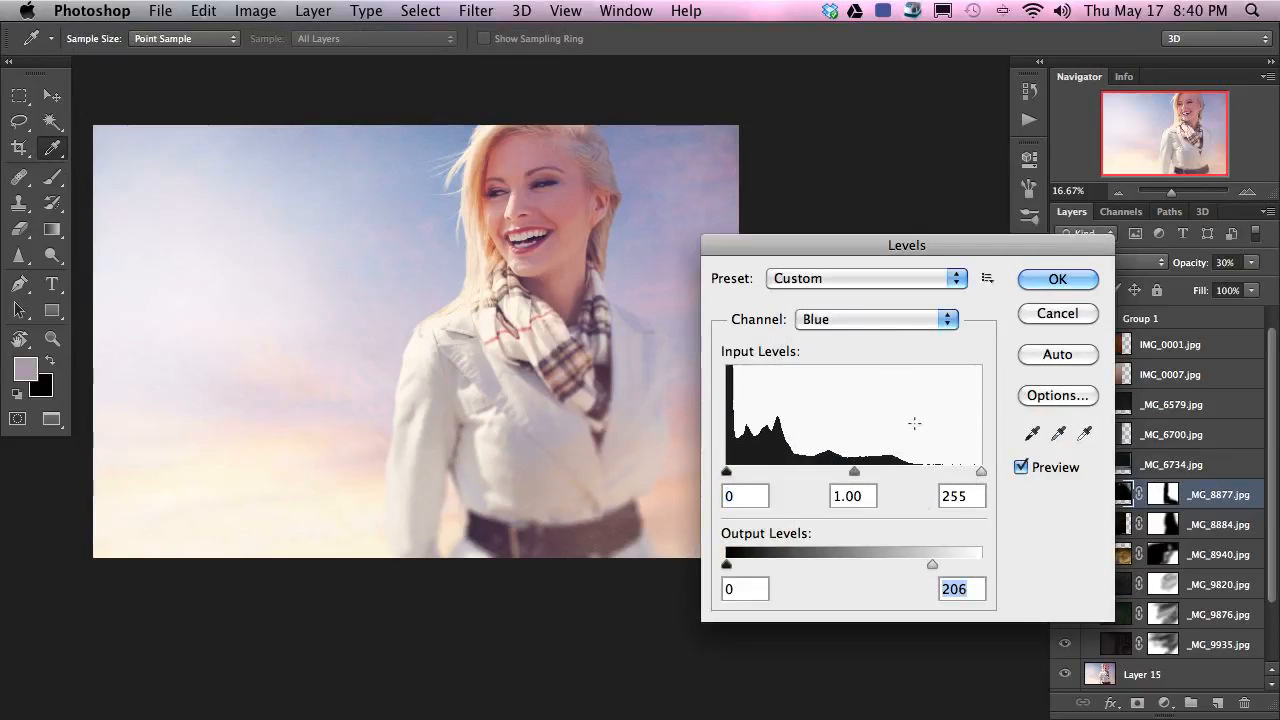
pyautogui.click(903, 318)
pyautogui.click(903, 314)
pyautogui.moveTo(981, 565); pyautogui.dragTo(953, 566)
pyautogui.press('Return')
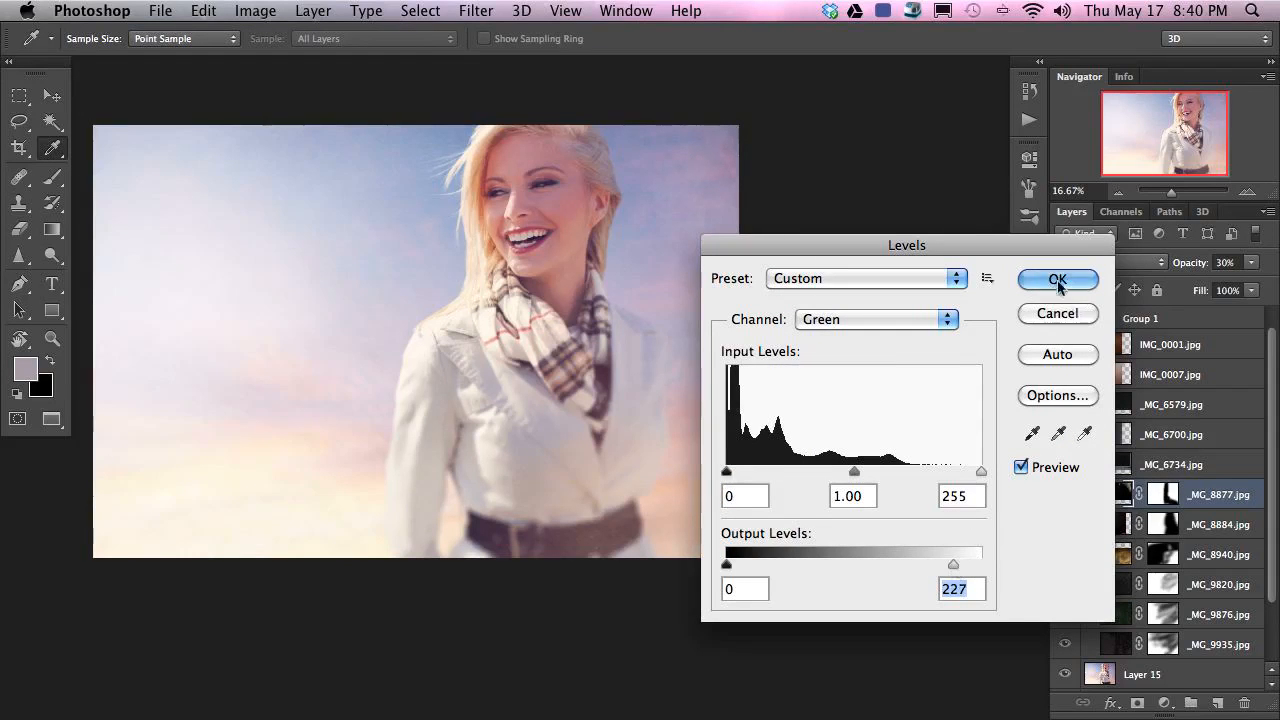
# - Show the _MG_6734.jpg chalkboard texture and set it to Screen blending
pyautogui.press('b')
pyautogui.moveTo(483, 449); pyautogui.dragTo(622, 456)
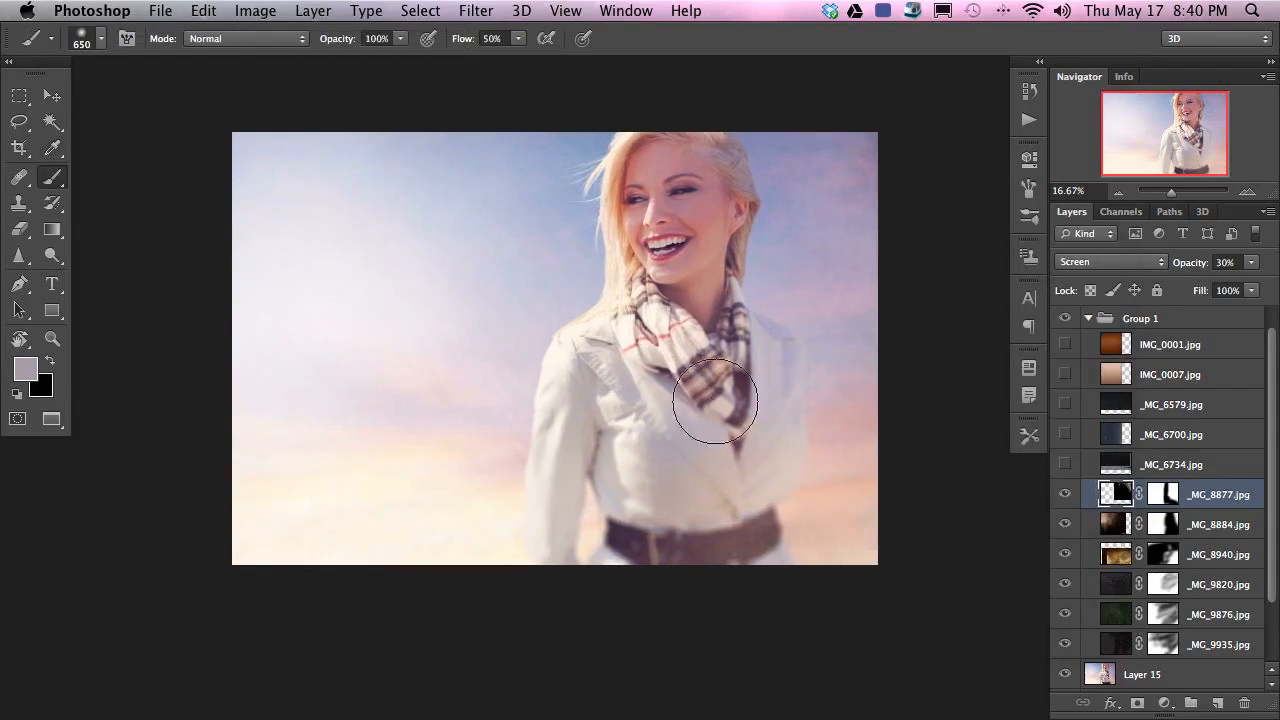
pyautogui.click(1070, 466)
pyautogui.click(1069, 467)
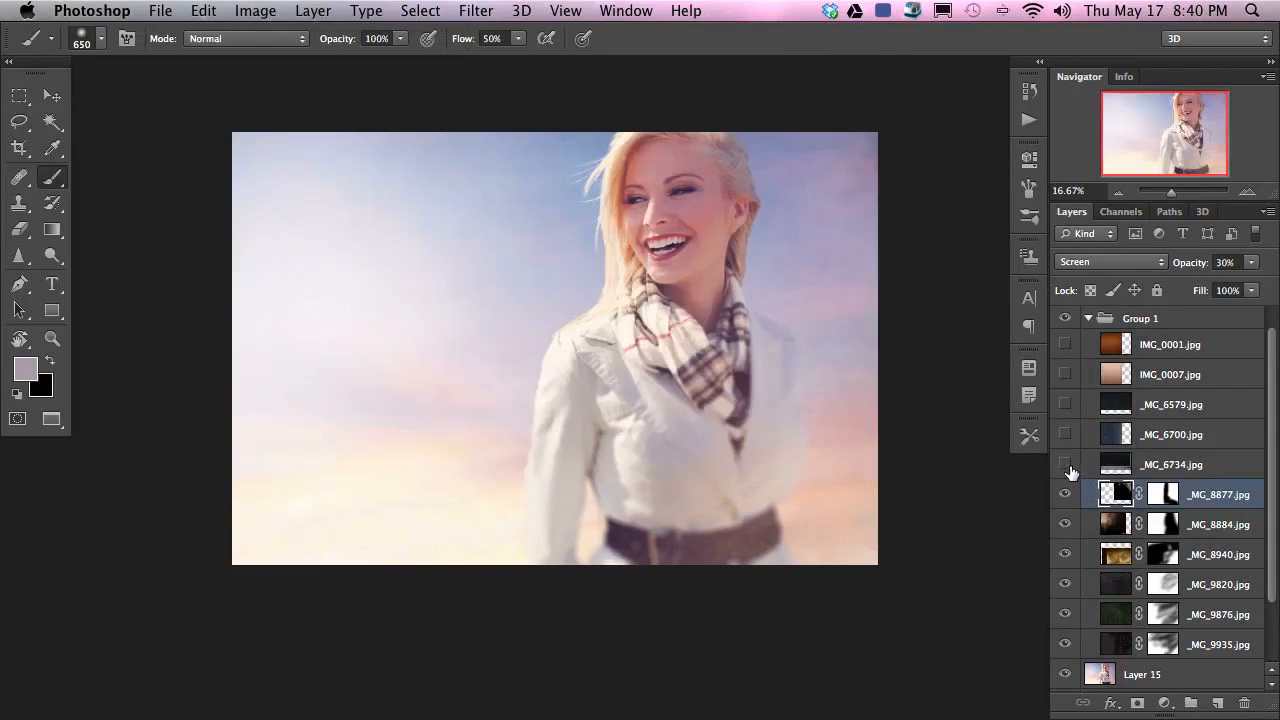
pyautogui.click(1203, 463)
pyautogui.click(1080, 262)
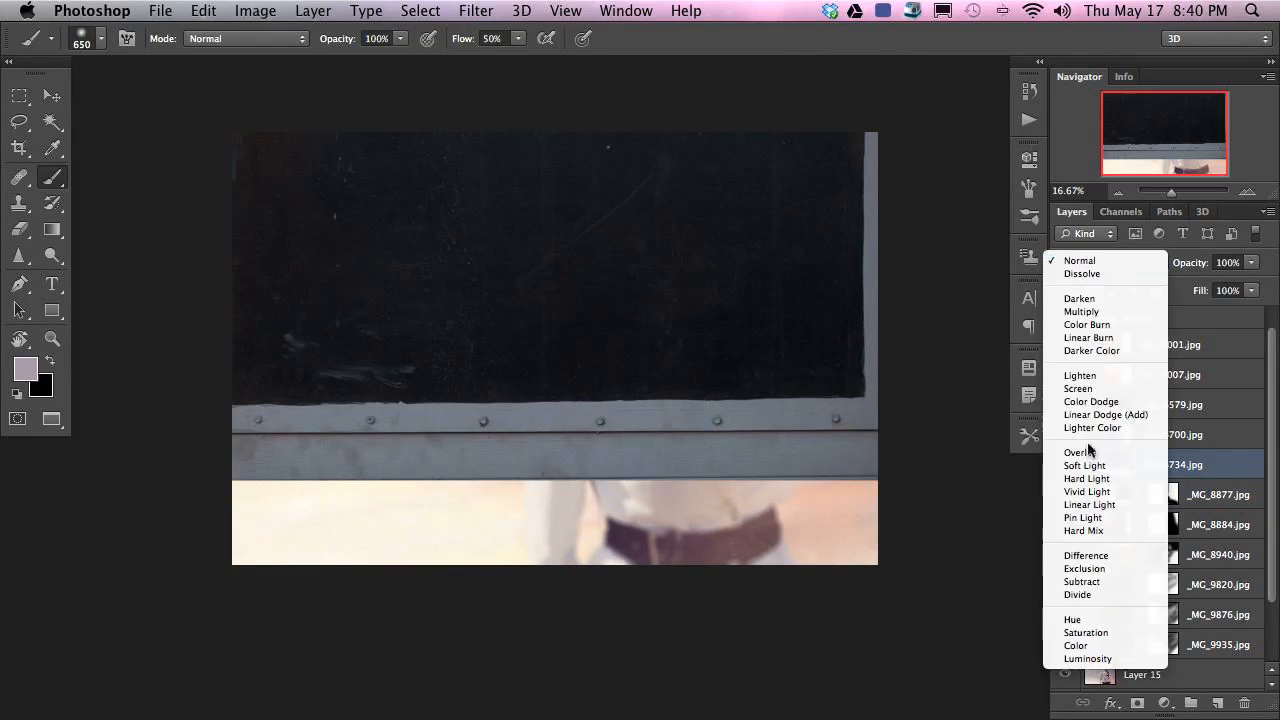
pyautogui.click(1078, 388)
# - Turn _MG_6734.jpg upside down over the image and mask out its metal frame across the woman's face
pyautogui.press('v')
pyautogui.moveTo(738, 274); pyautogui.dragTo(778, 460)
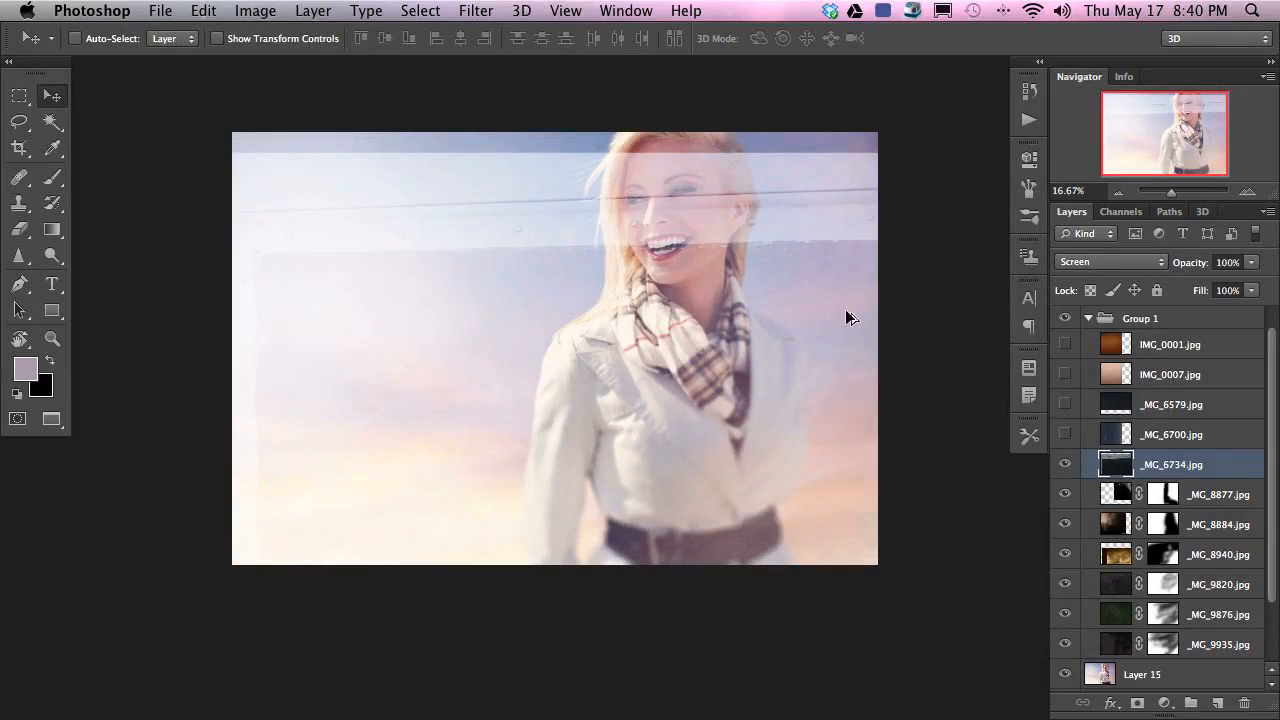
pyautogui.press('b')
pyautogui.moveTo(737, 257)
pyautogui.mouseDown()
pyautogui.moveTo(487, 253)
pyautogui.moveTo(816, 249)
pyautogui.moveTo(522, 207)
pyautogui.moveTo(788, 140)
pyautogui.moveTo(293, 166)
pyautogui.moveTo(716, 173)
pyautogui.moveTo(194, 217)
pyautogui.moveTo(584, 150)
pyautogui.mouseUp()
# - Show the _MG_6700.jpg scratch texture with Screen blending, move it to the image's right side and lower its opacity to 30%
pyautogui.click(1064, 433)
pyautogui.click(1100, 436)
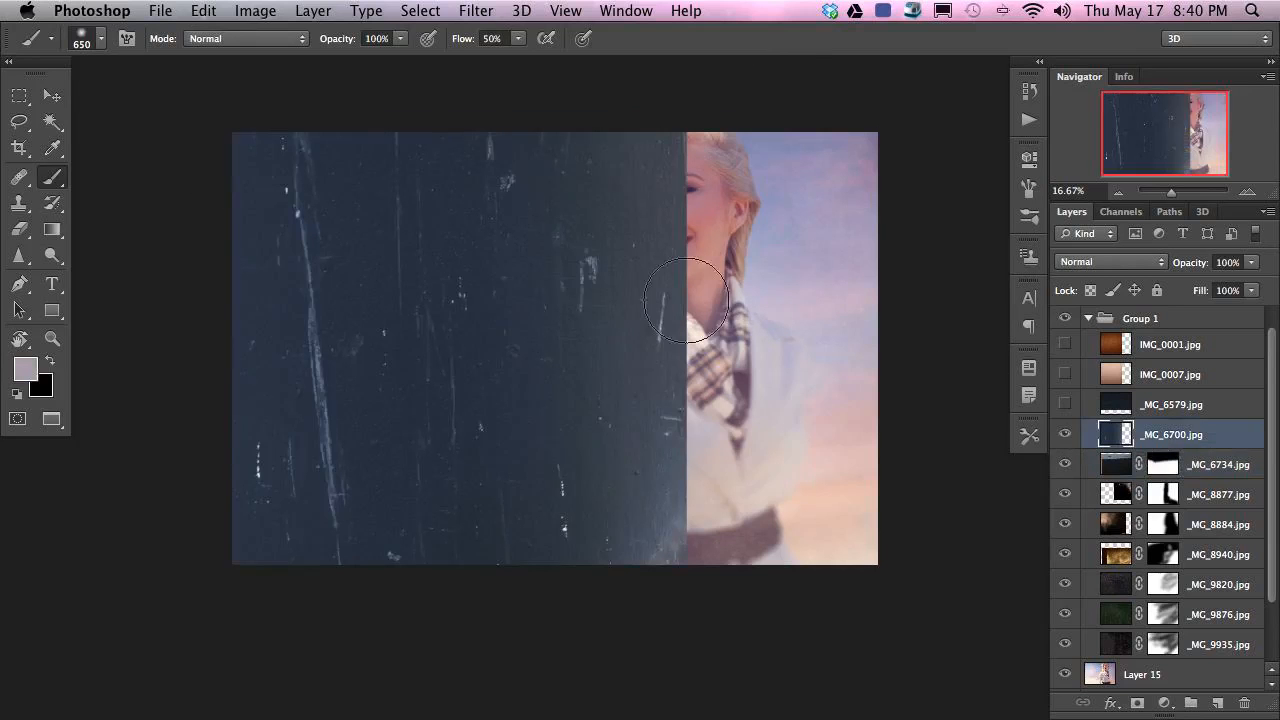
pyautogui.click(1150, 258)
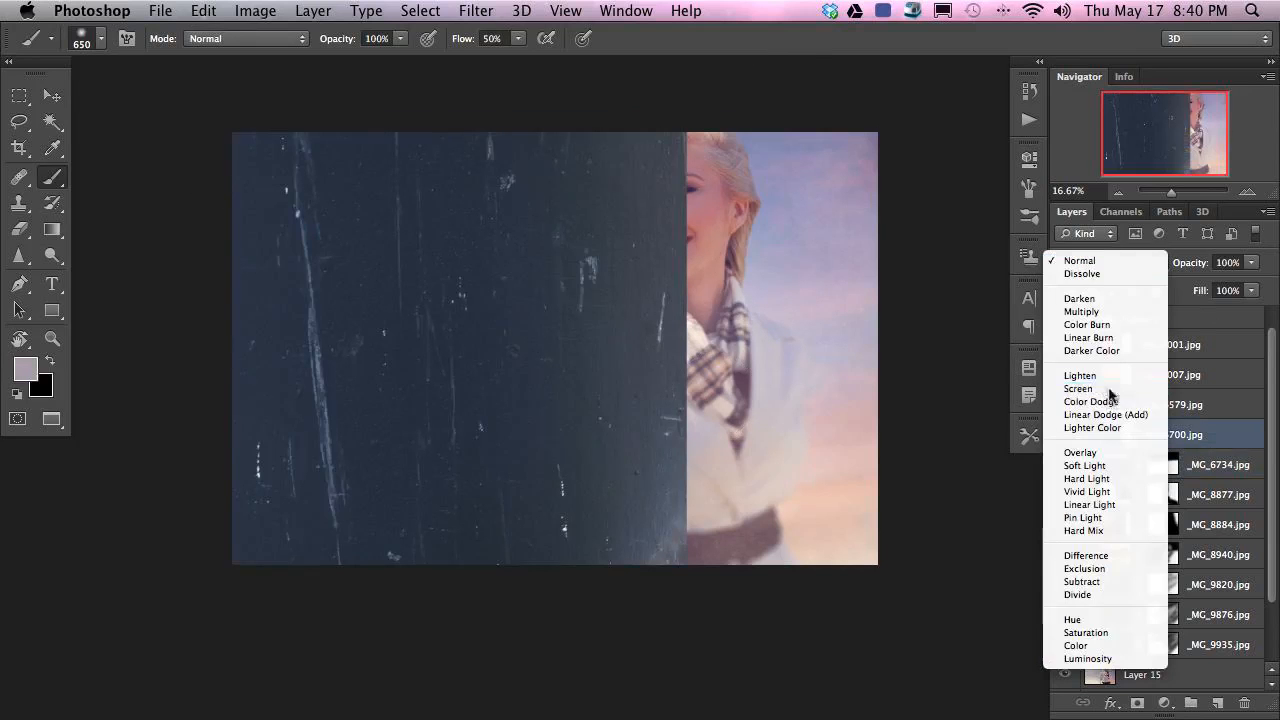
pyautogui.click(1114, 372)
pyautogui.press('v')
pyautogui.moveTo(571, 425)
pyautogui.mouseDown()
pyautogui.moveTo(845, 460)
pyautogui.moveTo(766, 410)
pyautogui.moveTo(774, 382)
pyautogui.moveTo(767, 397)
pyautogui.mouseUp()
pyautogui.press('3')
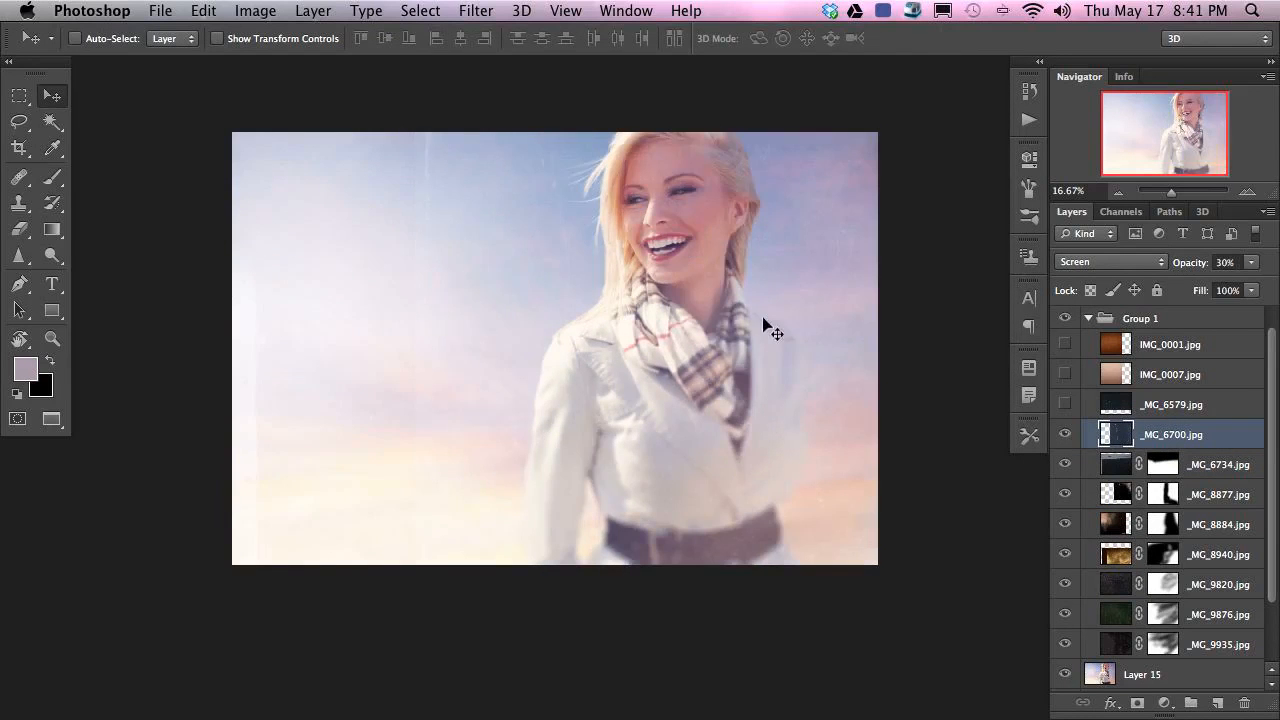
# - Add a layer mask to _MG_6700.jpg and brush the scratches off the upper sky and the woman with a large black brush
pyautogui.press('super+m')
pyautogui.press('b')
pyautogui.moveTo(320, 188); pyautogui.dragTo(500, 190)
pyautogui.moveTo(443, 264); pyautogui.dragTo(545, 258)
pyautogui.moveTo(648, 248)
pyautogui.mouseDown()
pyautogui.moveTo(660, 251)
pyautogui.moveTo(577, 275)
pyautogui.moveTo(619, 403)
pyautogui.mouseUp()
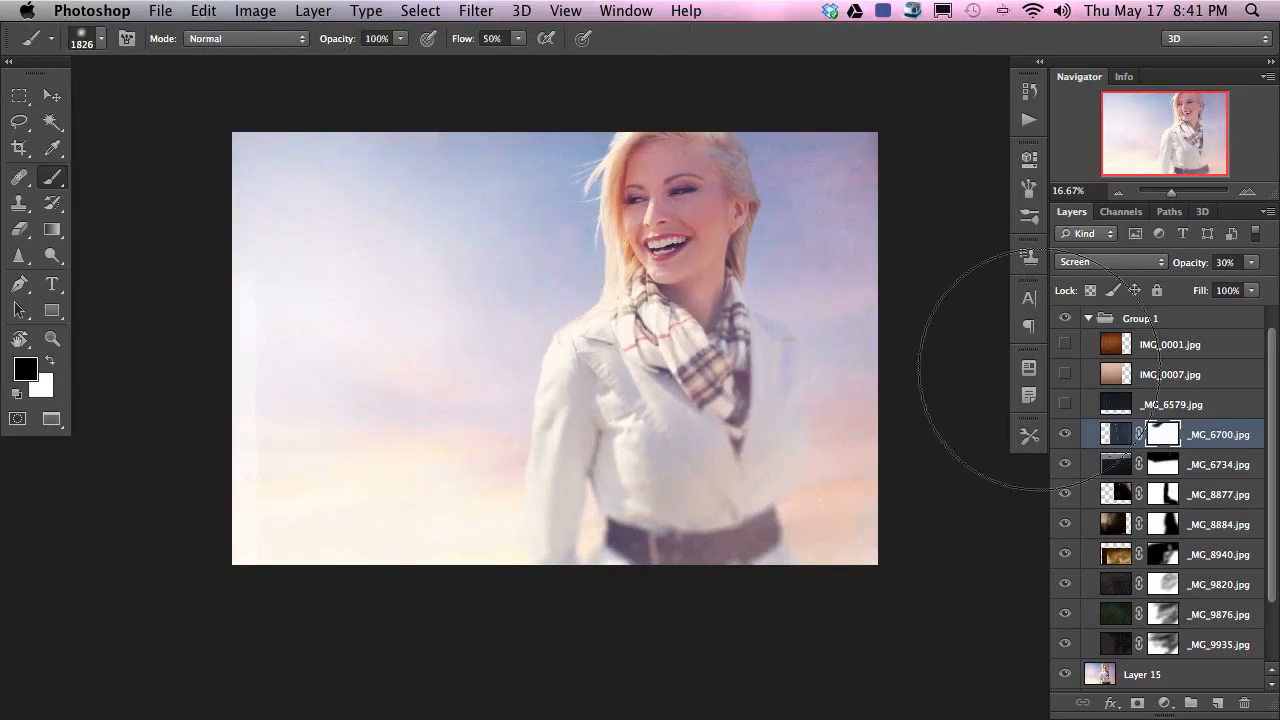
# - Show the IMG_0007.jpg metal texture and scale it to cover the whole canvas, about 125.55% wide and 56.65% high
pyautogui.click(1065, 374)
pyautogui.click(1112, 374)
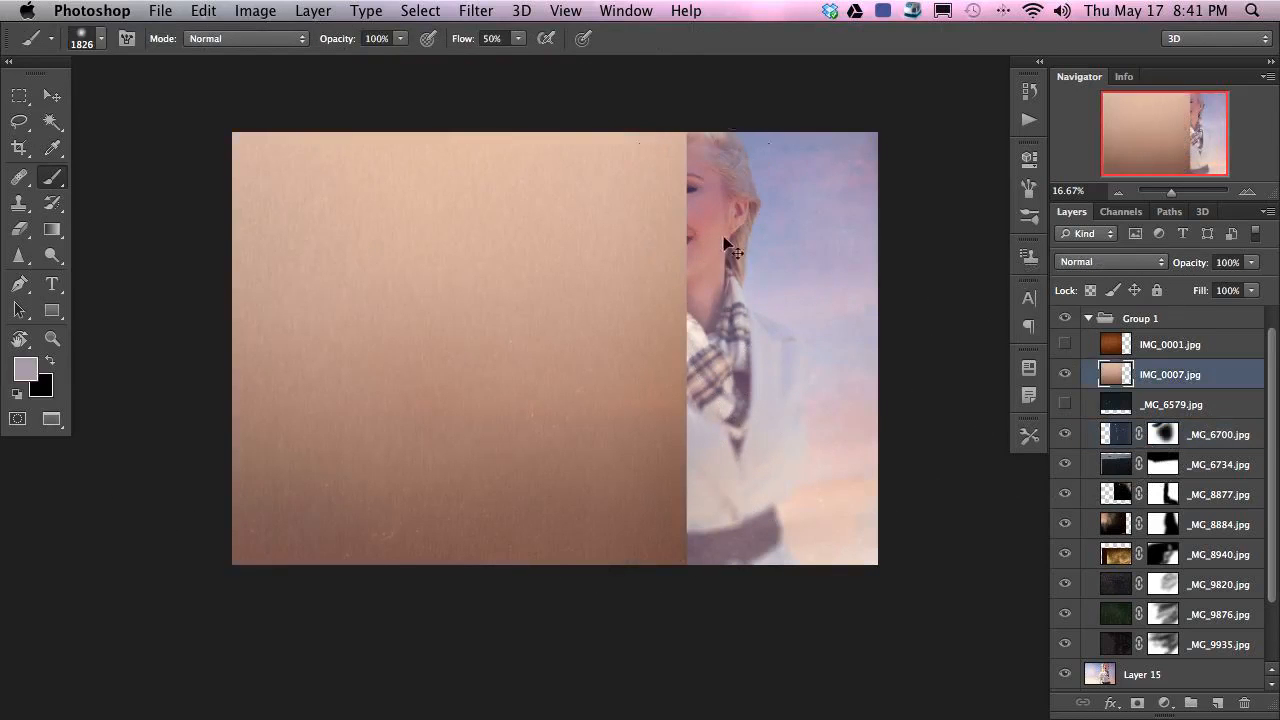
pyautogui.press('super+minus')
pyautogui.press('super+t')
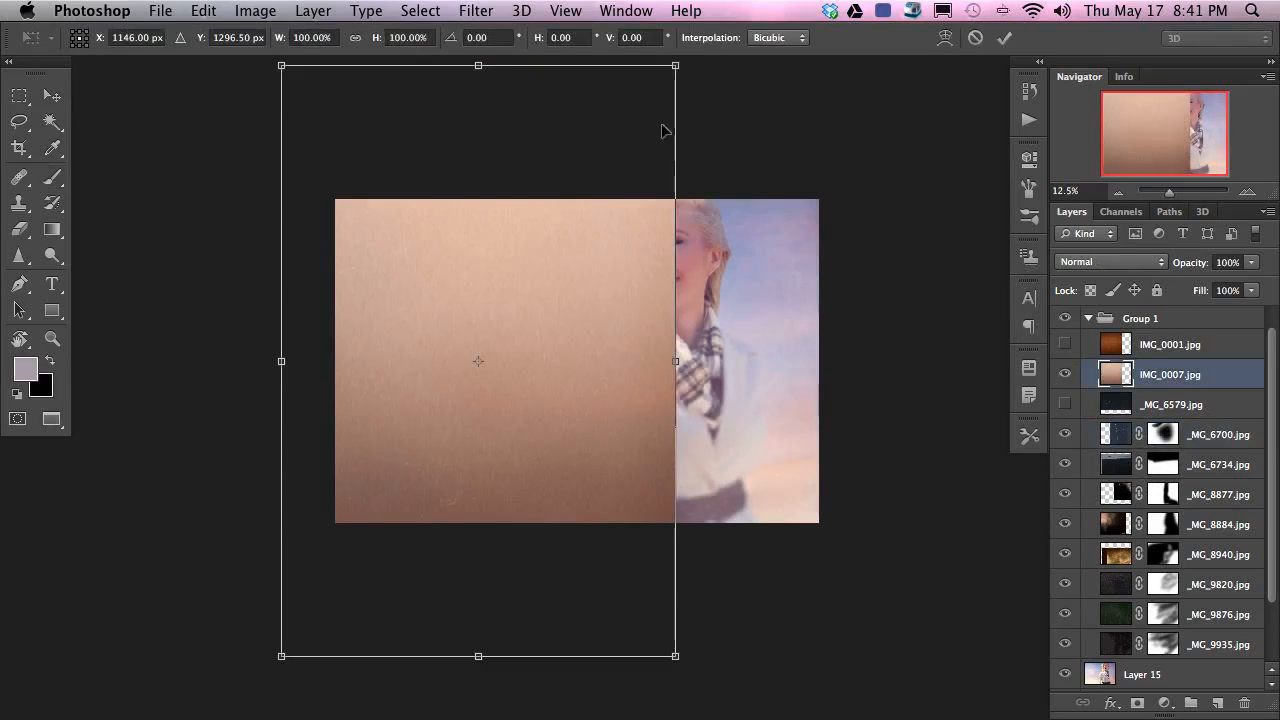
pyautogui.moveTo(686, 67); pyautogui.dragTo(822, 202)
pyautogui.moveTo(281, 659); pyautogui.dragTo(331, 529)
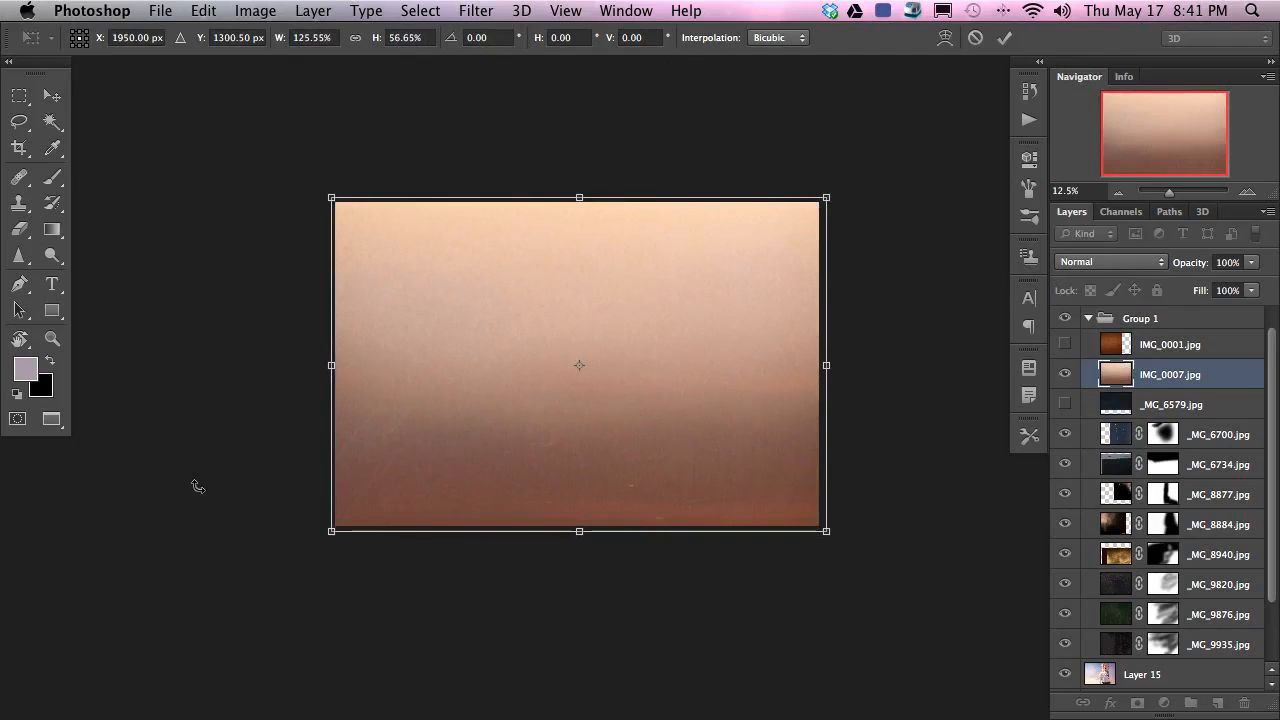
pyautogui.press('Return')
pyautogui.press('super+equal')
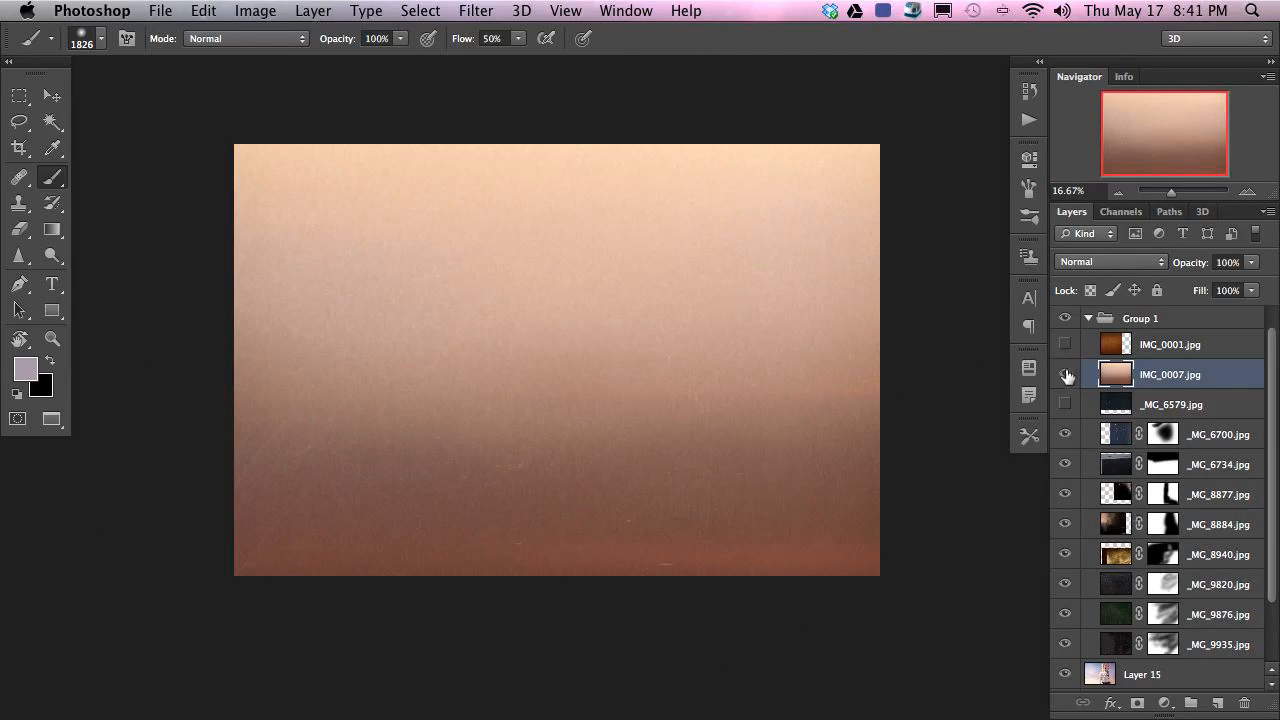
# - Try Soft Light blending on IMG_0007.jpg, compare the image with and without the layer, and return it to Normal
pyautogui.click(1095, 263)
pyautogui.click(1100, 466)
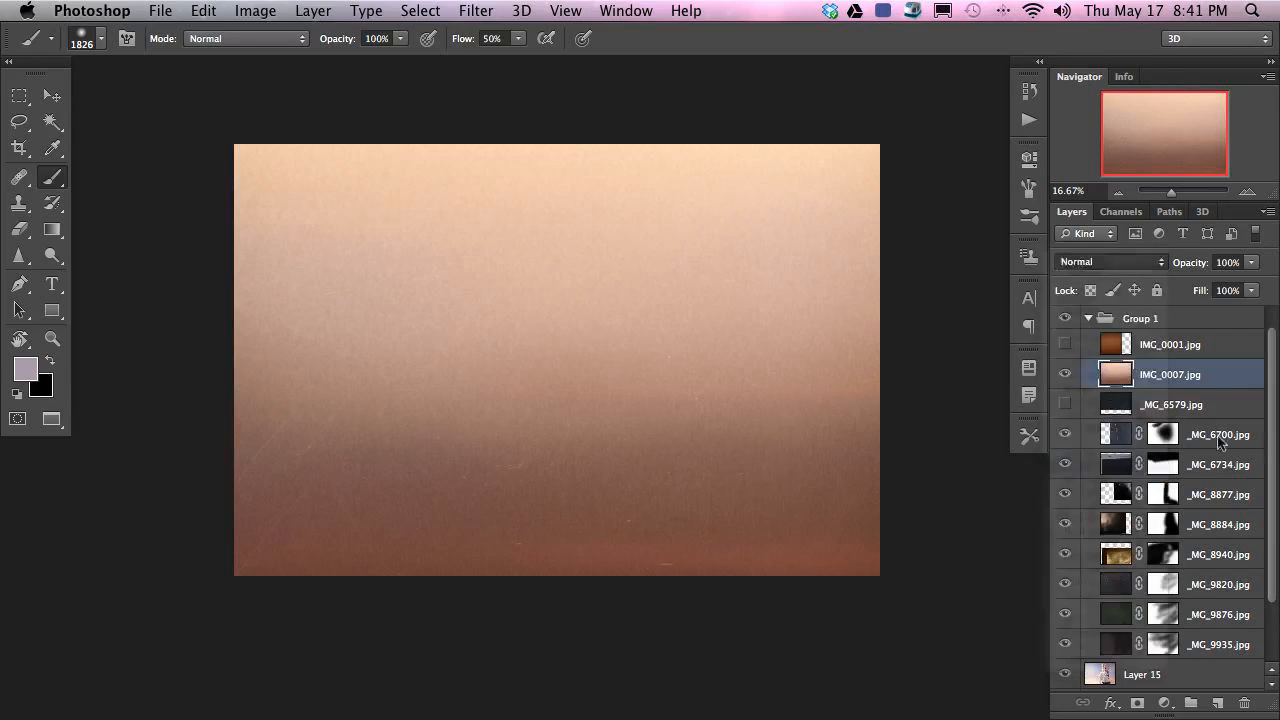
pyautogui.click(1066, 374)
pyautogui.click(1066, 374)
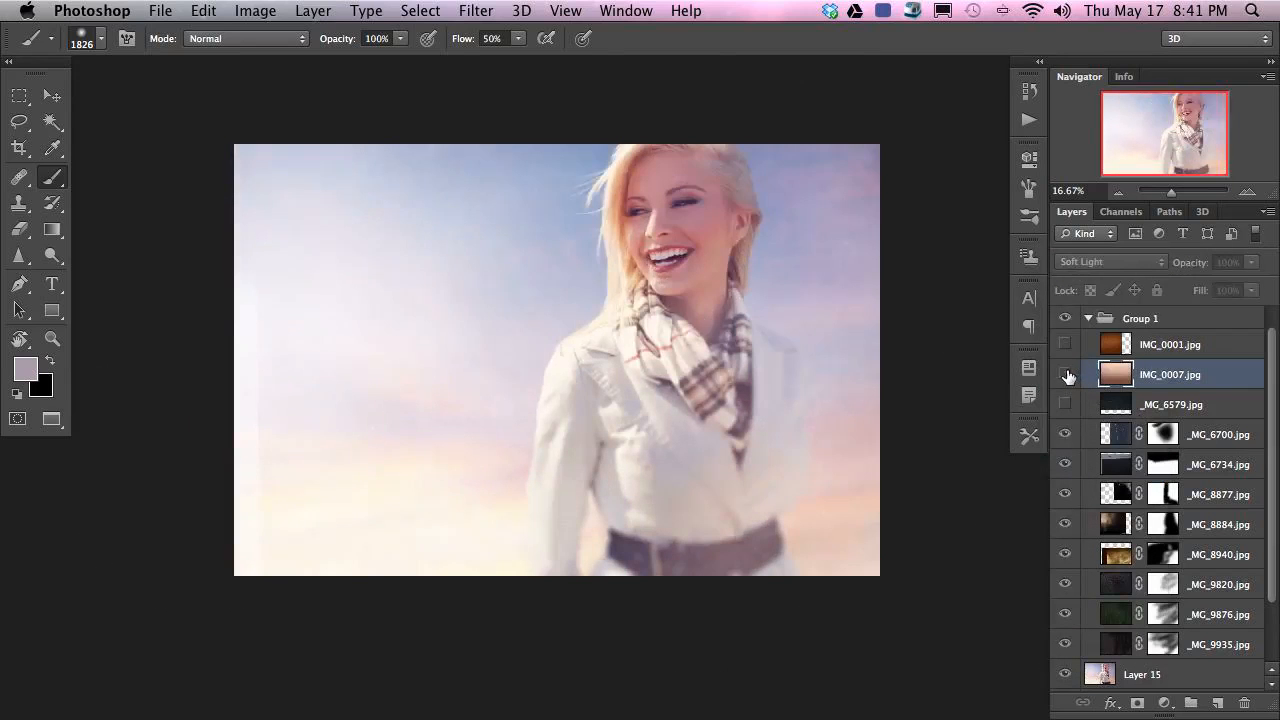
pyautogui.click(1066, 374)
pyautogui.click(1066, 374)
pyautogui.click(1110, 262)
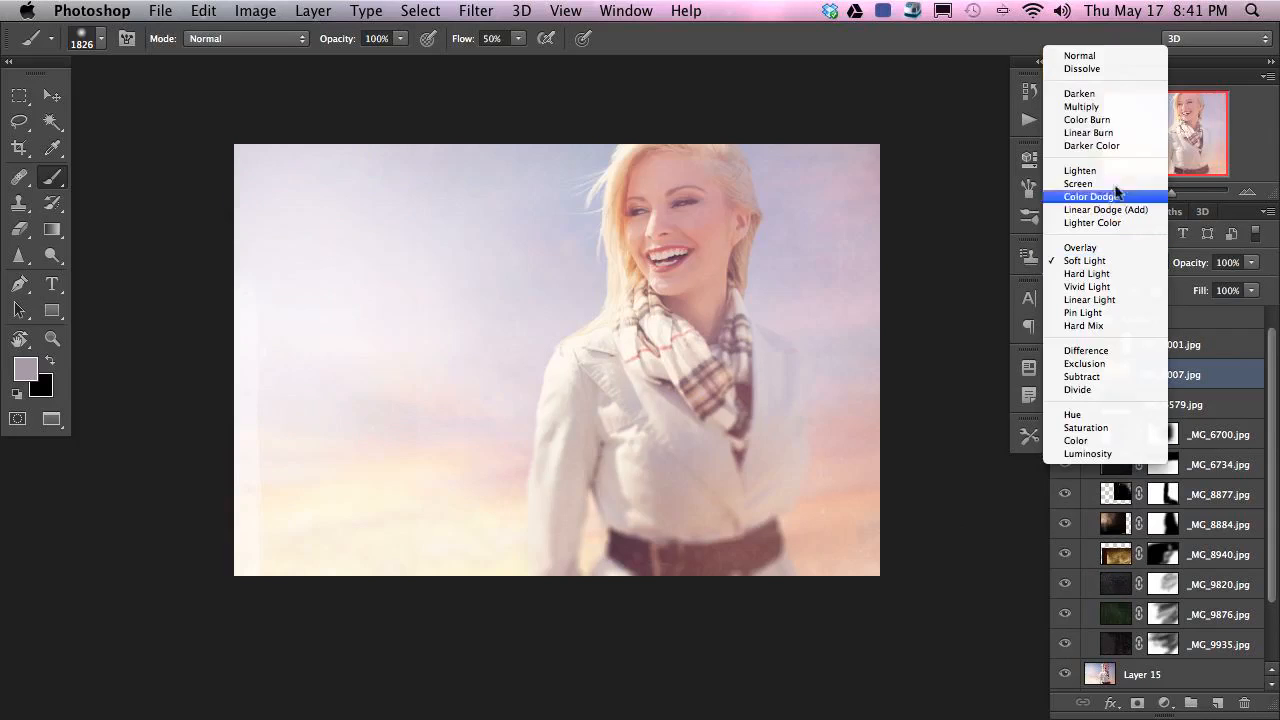
pyautogui.click(1106, 50)
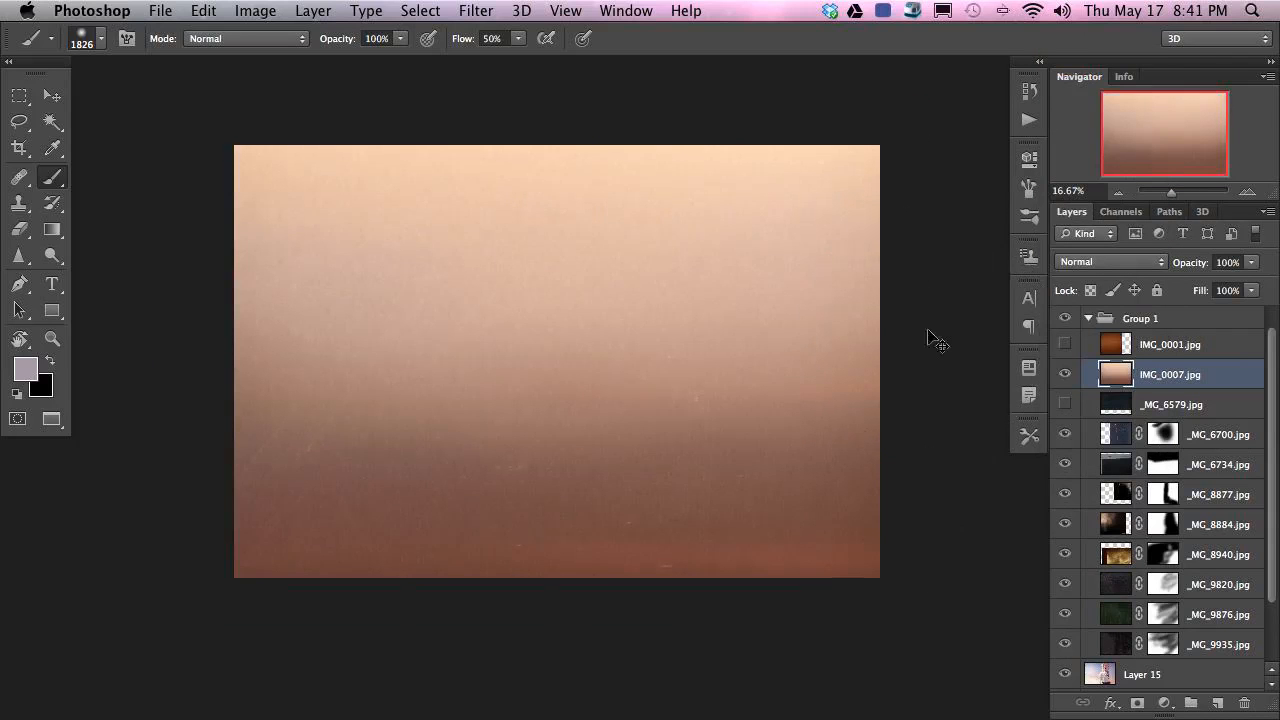
# - Examine the fine scratches in the lower part of the IMG_0007.jpg texture up close
pyautogui.press('super+equal')
pyautogui.press('space')
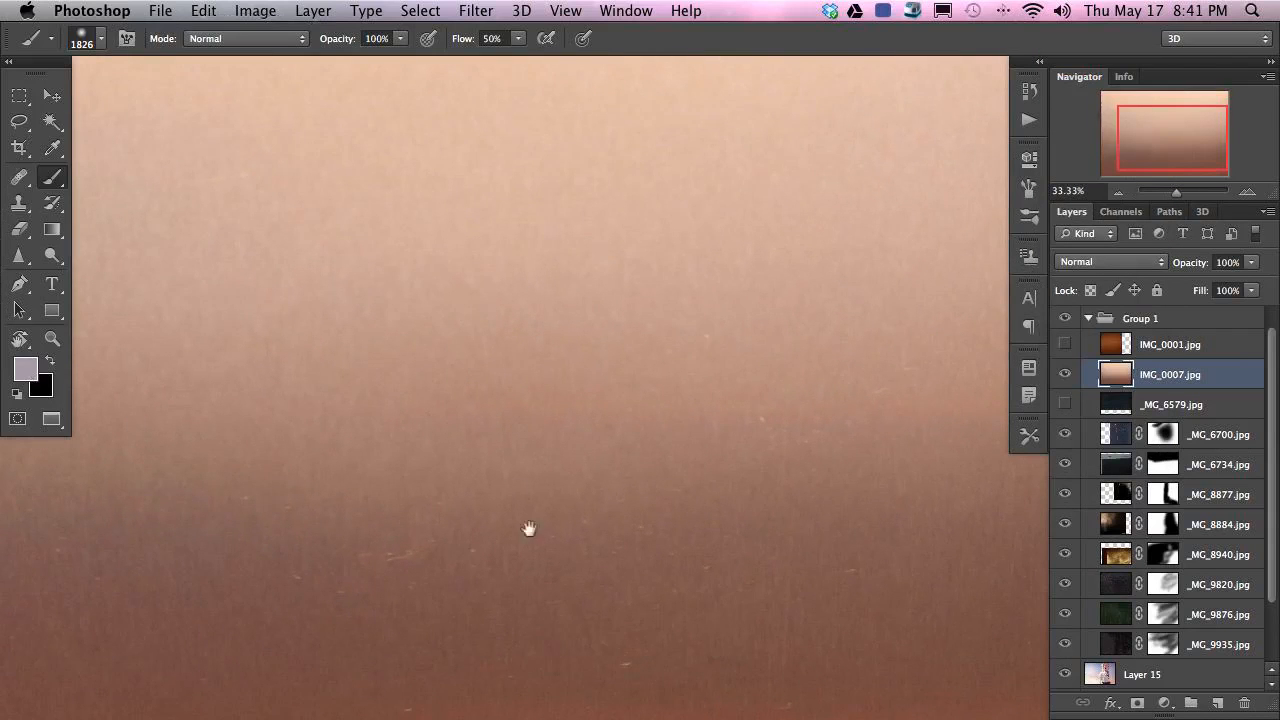
pyautogui.moveTo(576, 535); pyautogui.dragTo(529, 406)
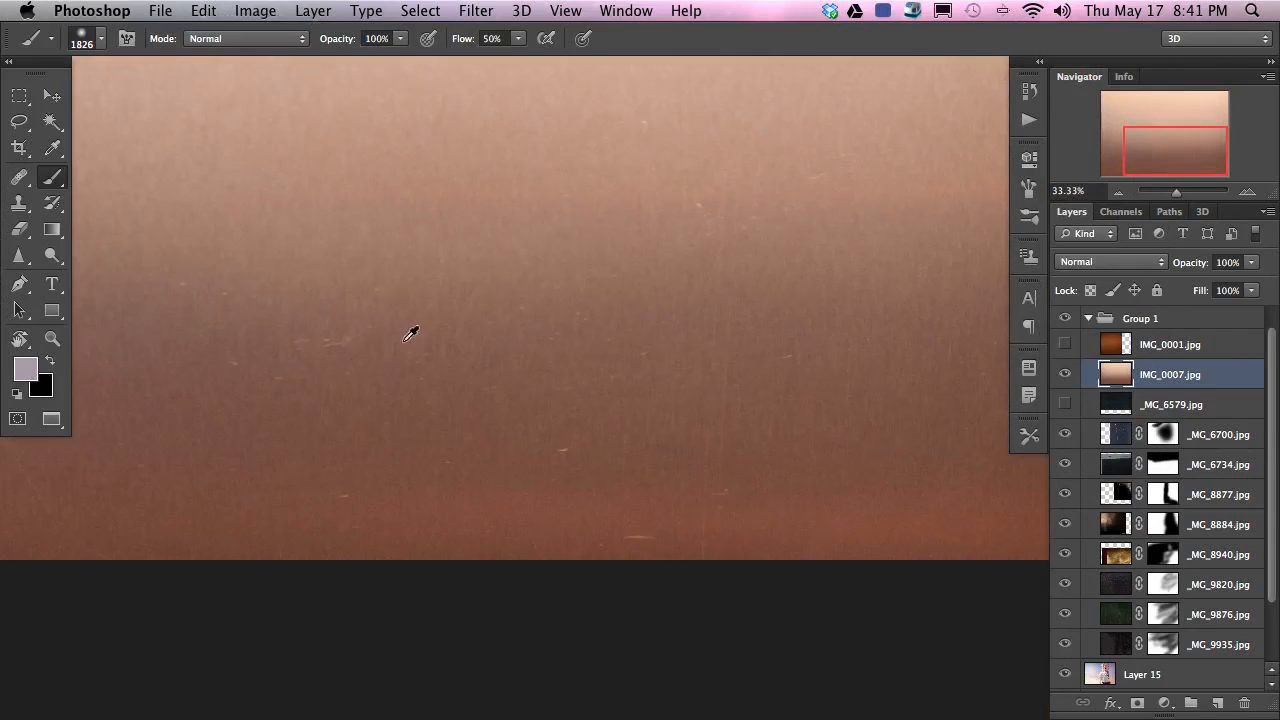
pyautogui.press('super+minus')
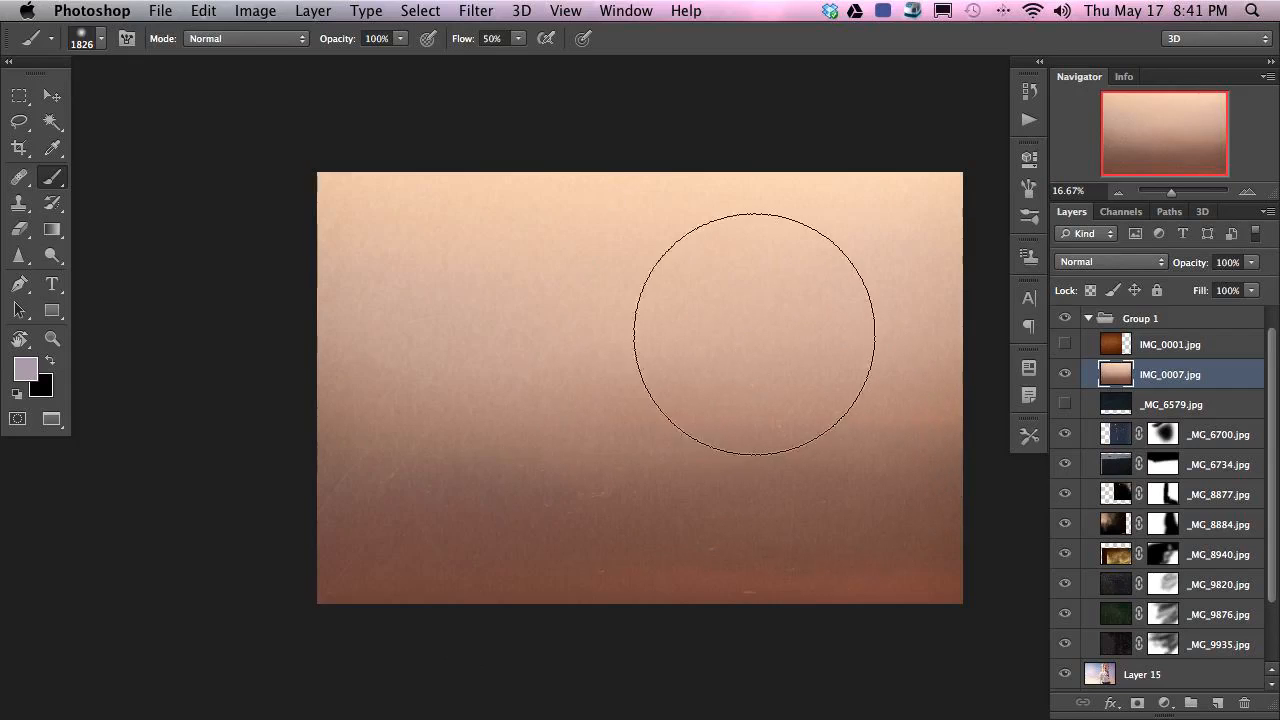
pyautogui.moveTo(684, 460); pyautogui.dragTo(642, 430)
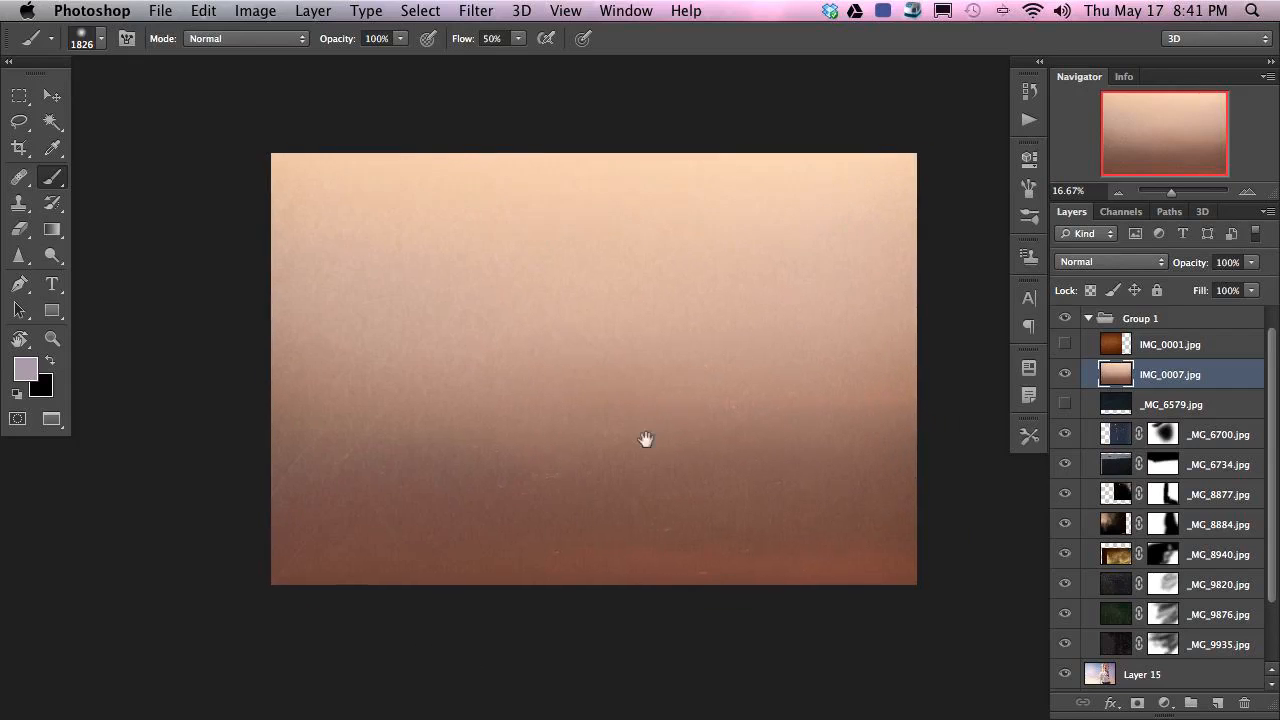
# - Cycle through the blending modes for IMG_0007.jpg and settle on Soft Light
pyautogui.click(1105, 262)
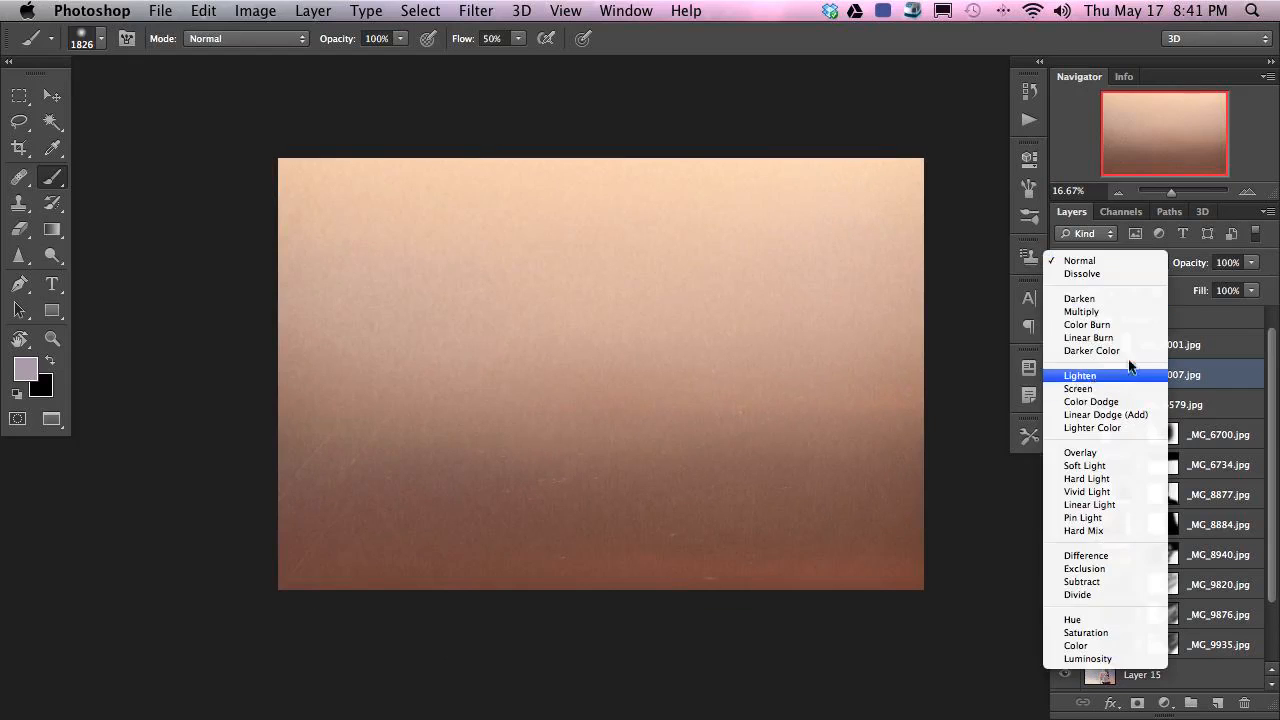
pyautogui.click(1110, 375)
pyautogui.press('v')
pyautogui.hotkey('shift', '+')
pyautogui.hotkey('shift', '+')
pyautogui.hotkey('shift', '+')
pyautogui.hotkey('shift', '+')
pyautogui.hotkey('shift', '+')
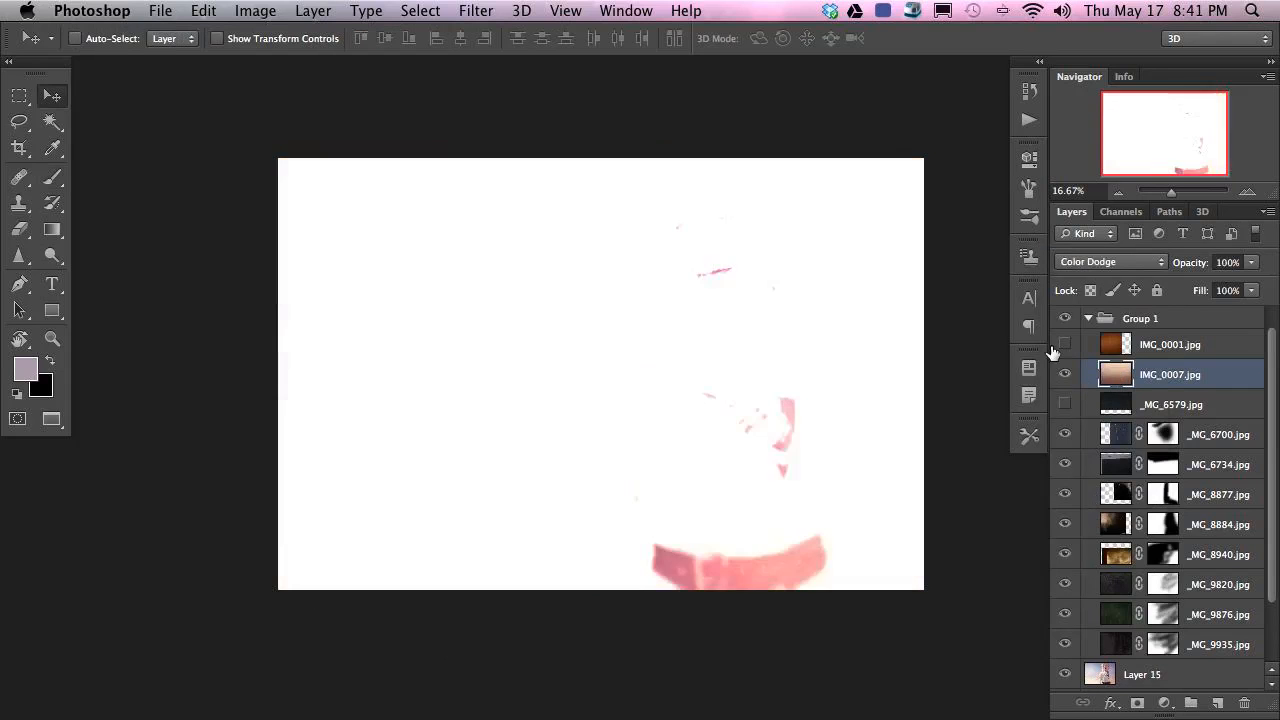
pyautogui.hotkey('shift', '+')
pyautogui.hotkey('shift', '+')
pyautogui.hotkey('shift', '+')
pyautogui.hotkey('shift', '+')
pyautogui.hotkey('shift', '+')
pyautogui.hotkey('shift', '+')
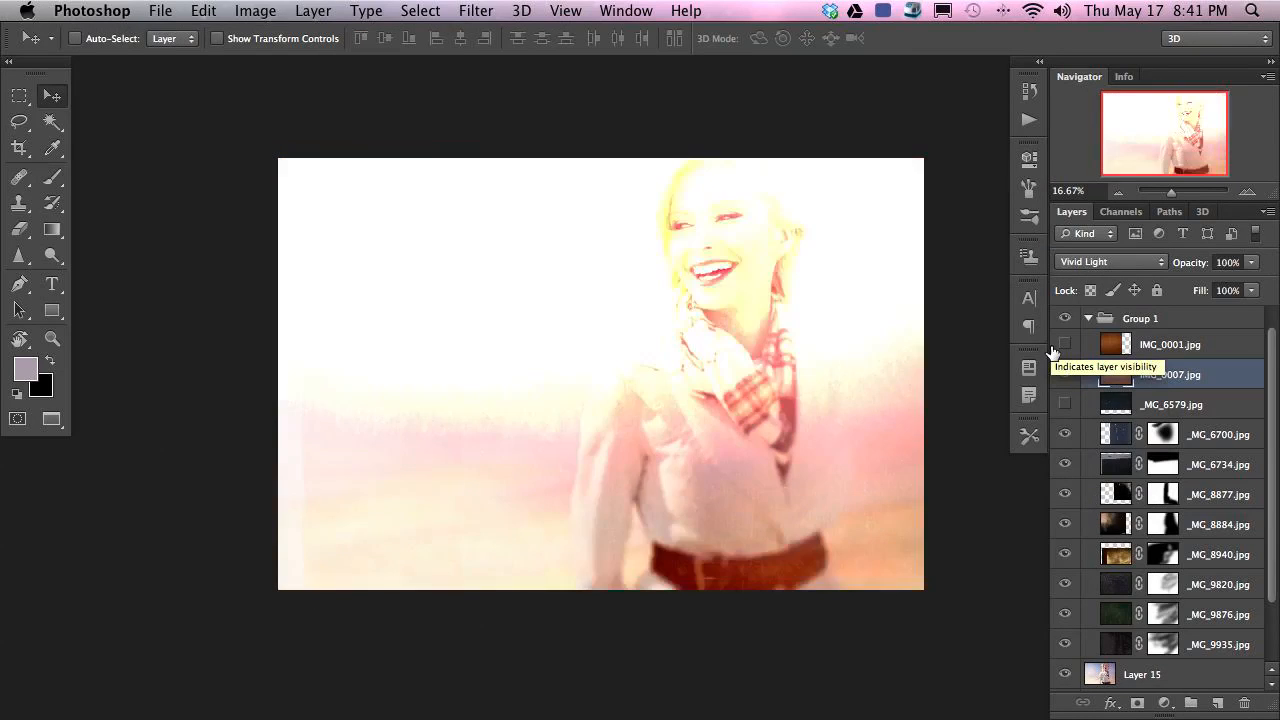
pyautogui.hotkey('shift', '+')
pyautogui.hotkey('shift', '+')
pyautogui.hotkey('shift', '+')
pyautogui.hotkey('shift', '+')
pyautogui.hotkey('shift', '+')
pyautogui.hotkey('shift', '+')
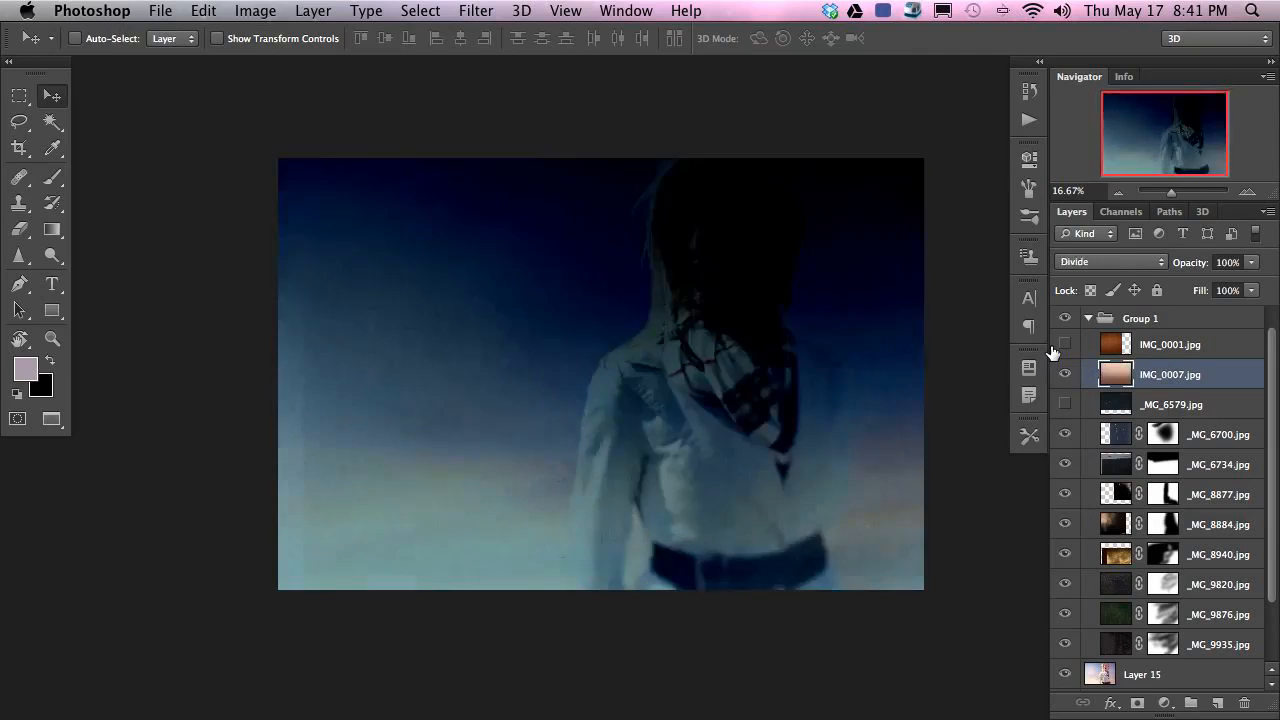
pyautogui.hotkey('shift', '+')
pyautogui.hotkey('shift', '+')
pyautogui.hotkey('shift', '+')
pyautogui.hotkey('shift', '+')
pyautogui.hotkey('shift', '+')
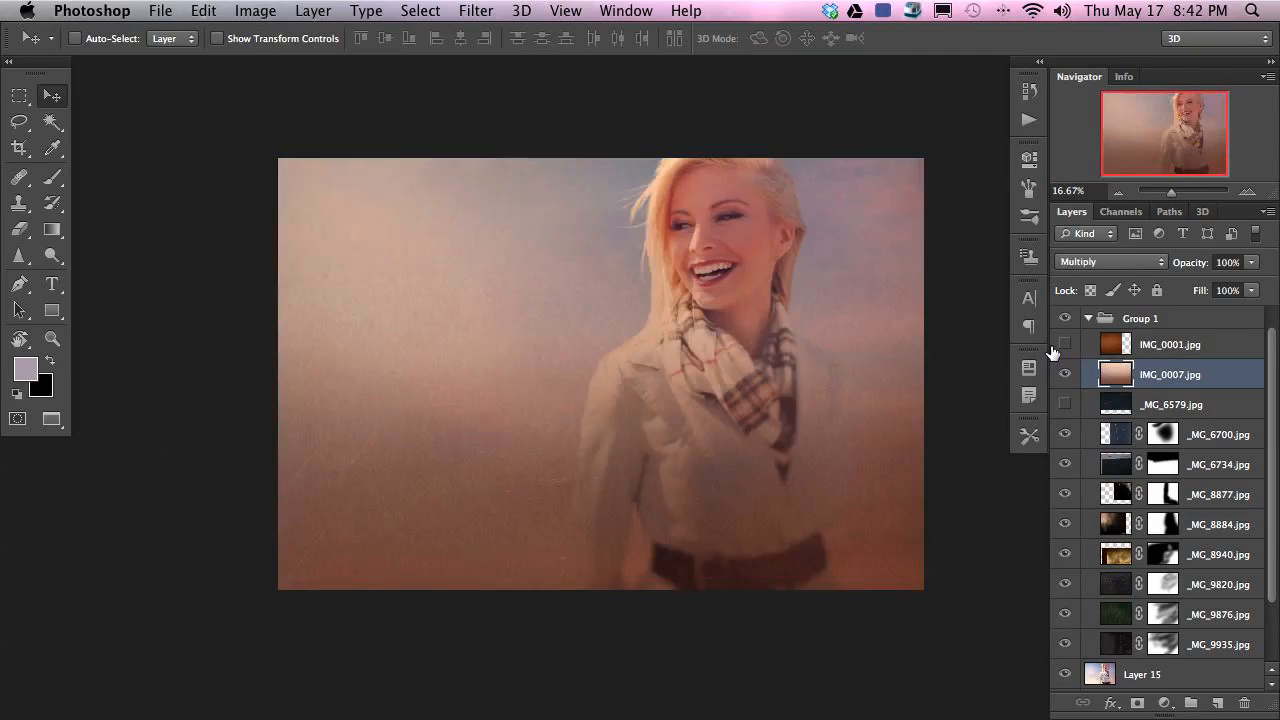
pyautogui.hotkey('shift', '+')
pyautogui.hotkey('shift', '-')
pyautogui.hotkey('shift', '+')
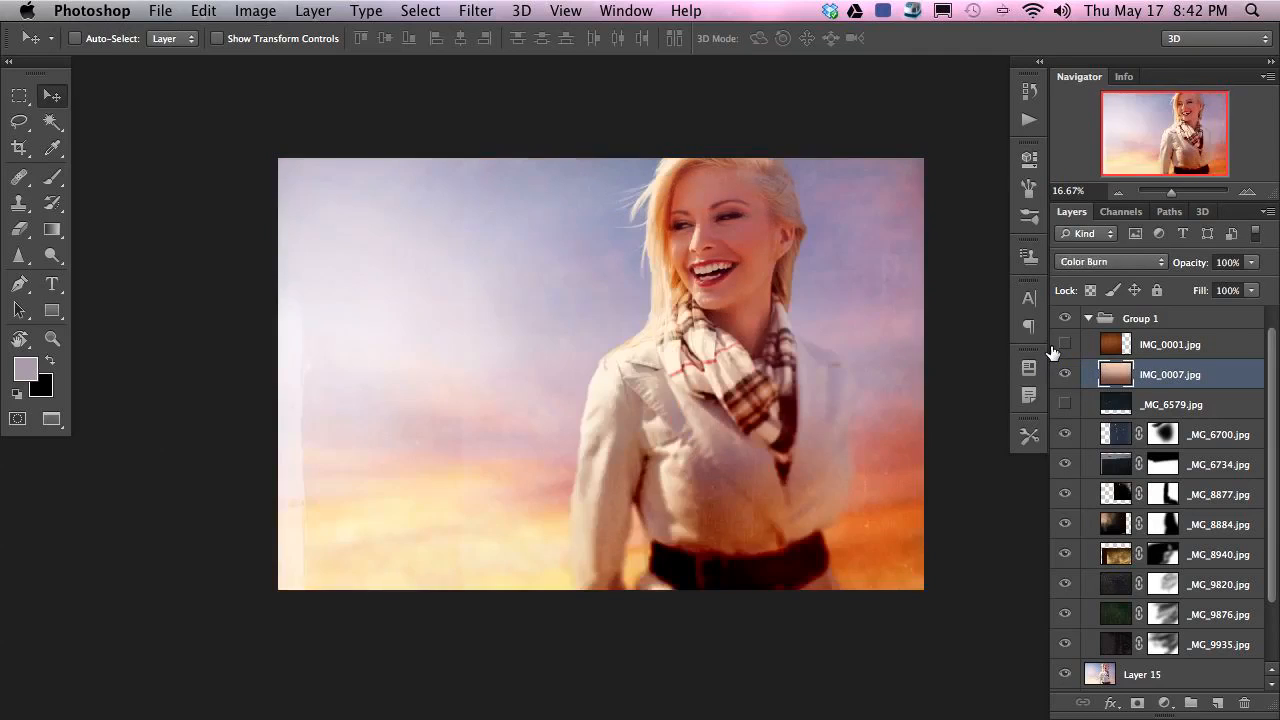
pyautogui.hotkey('shift', '+')
pyautogui.hotkey('shift', '+')
pyautogui.hotkey('shift', '+')
pyautogui.hotkey('shift', '+')
pyautogui.hotkey('shift', '+')
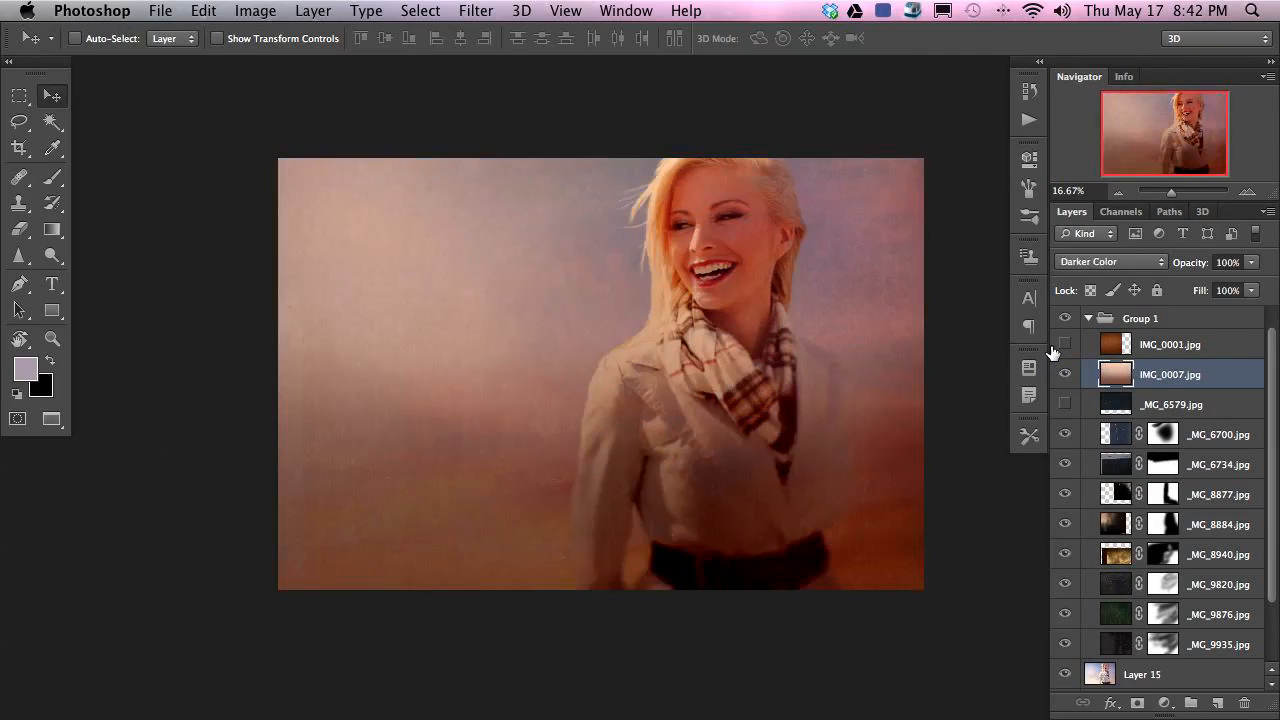
pyautogui.hotkey('shift', '+')
pyautogui.hotkey('shift', '+')
pyautogui.hotkey('shift', '+')
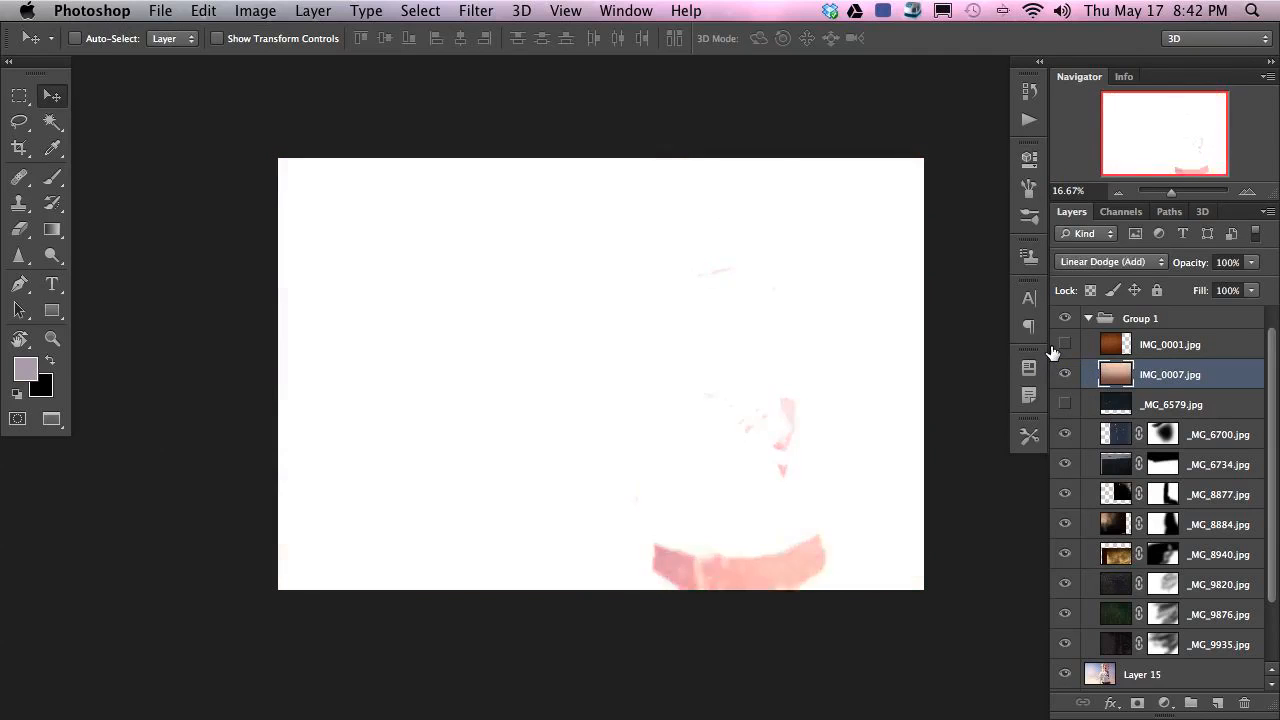
pyautogui.hotkey('shift', '+')
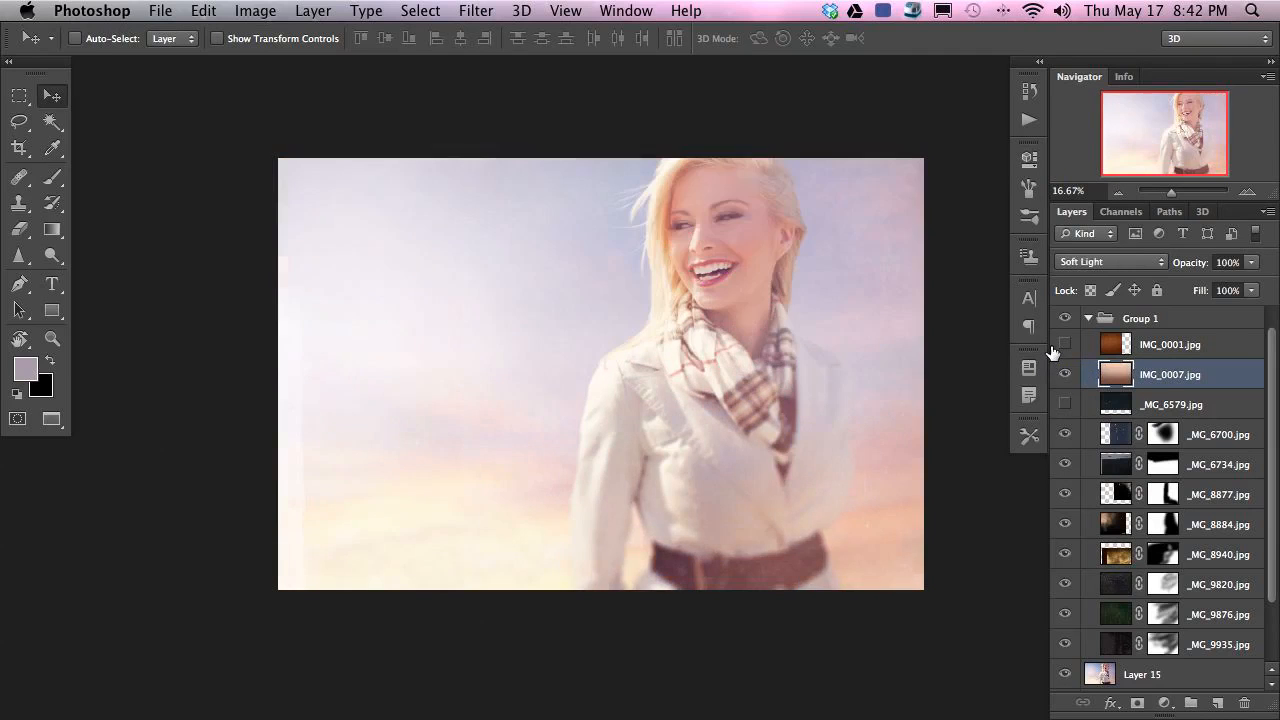
# - Lower the opacity of IMG_0007.jpg to 30% and compare the image with and without the layer
pyautogui.press('3')
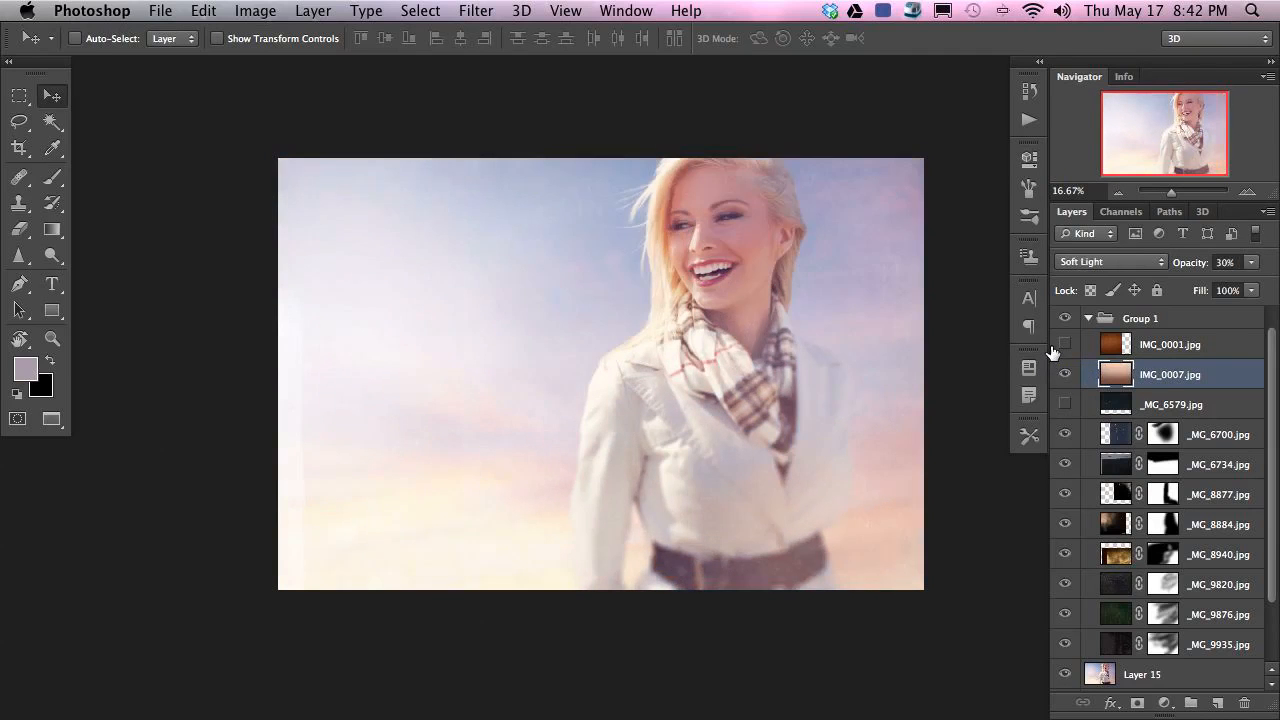
pyautogui.click(1063, 377)
pyautogui.click(1064, 377)
pyautogui.click(1064, 378)
pyautogui.click(1064, 378)
pyautogui.click(1065, 380)
pyautogui.click(1065, 385)
# - Flip the IMG_0007.jpg texture both horizontally and vertically
pyautogui.press('super+t')
pyautogui.rightClick(703, 471)
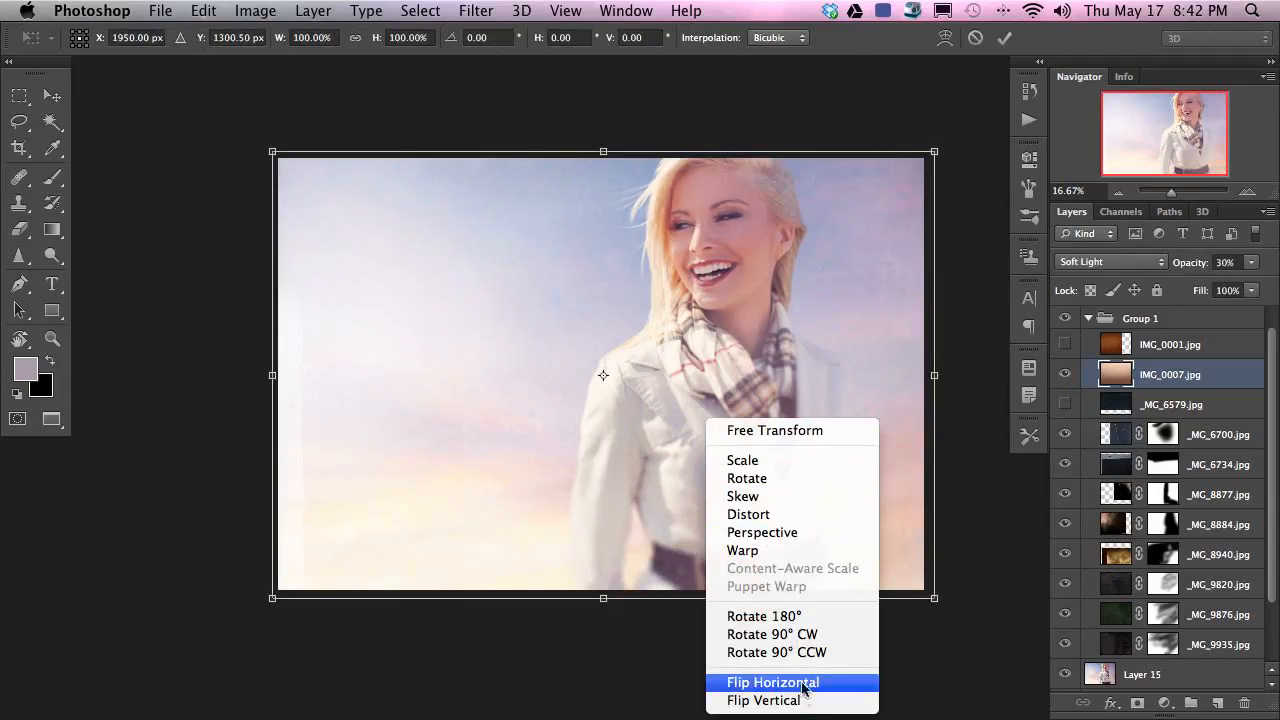
pyautogui.click(838, 682)
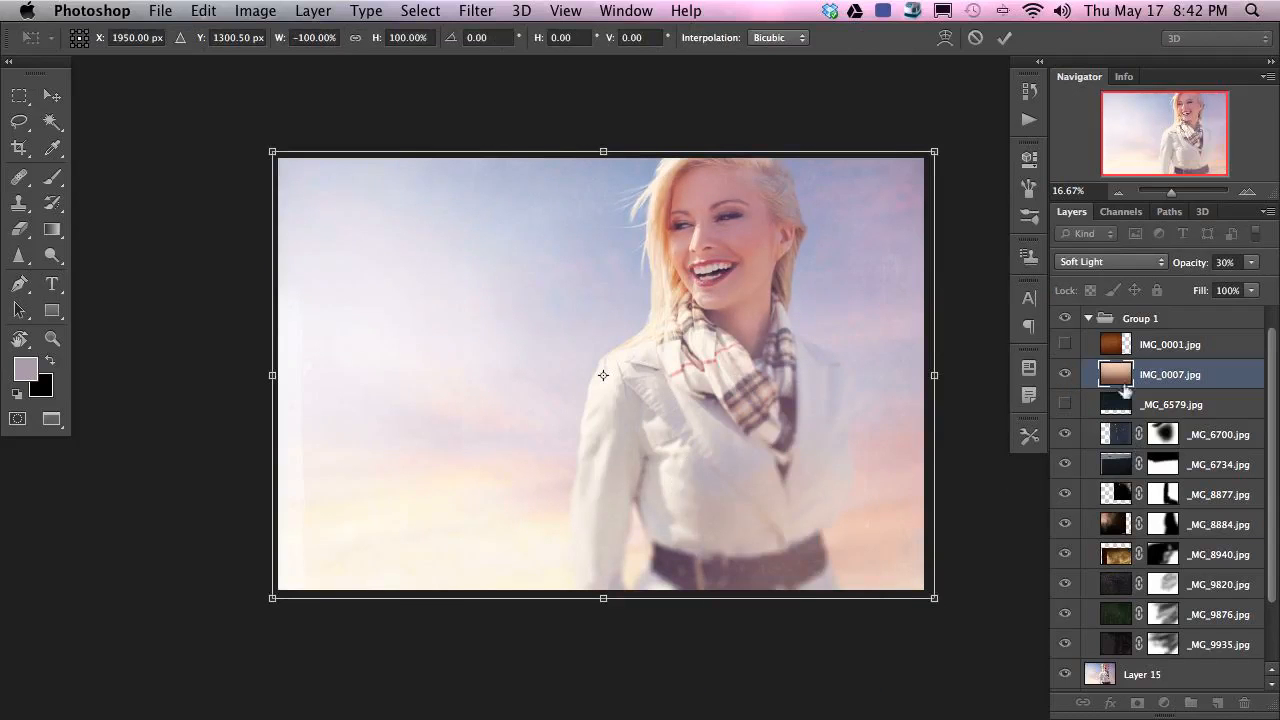
pyautogui.rightClick(750, 500)
pyautogui.click(840, 699)
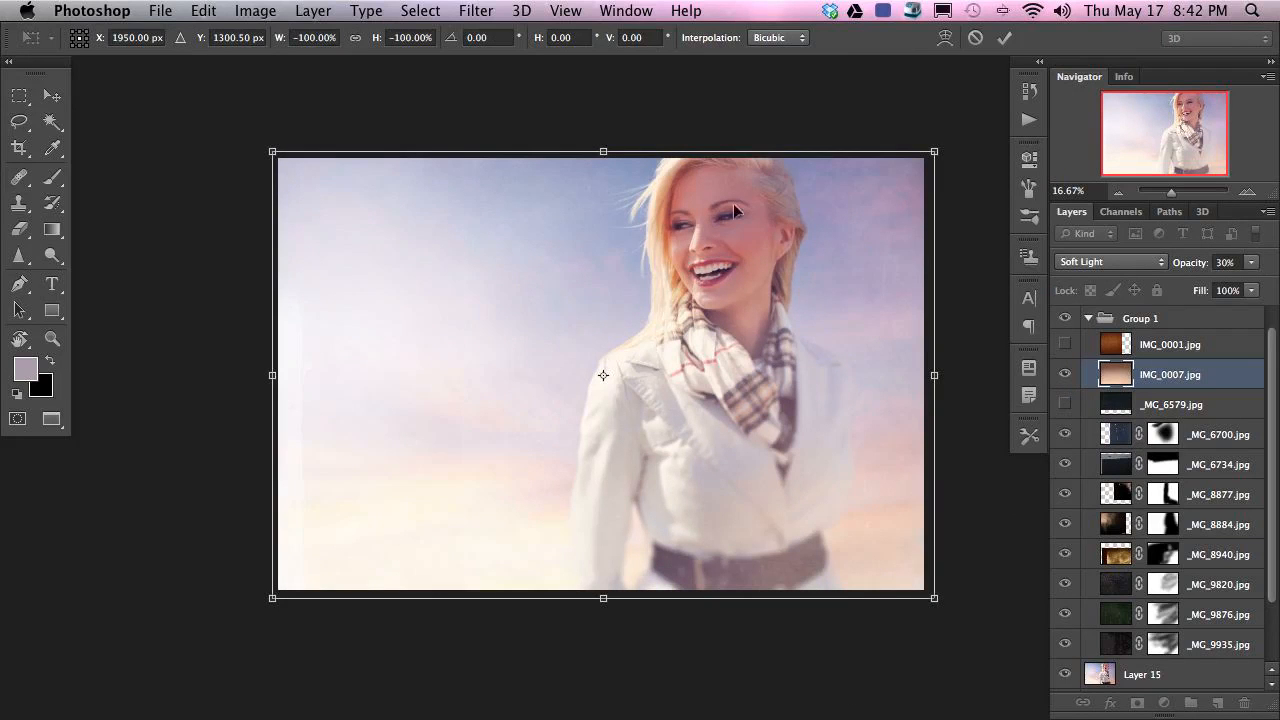
pyautogui.click(1002, 37)
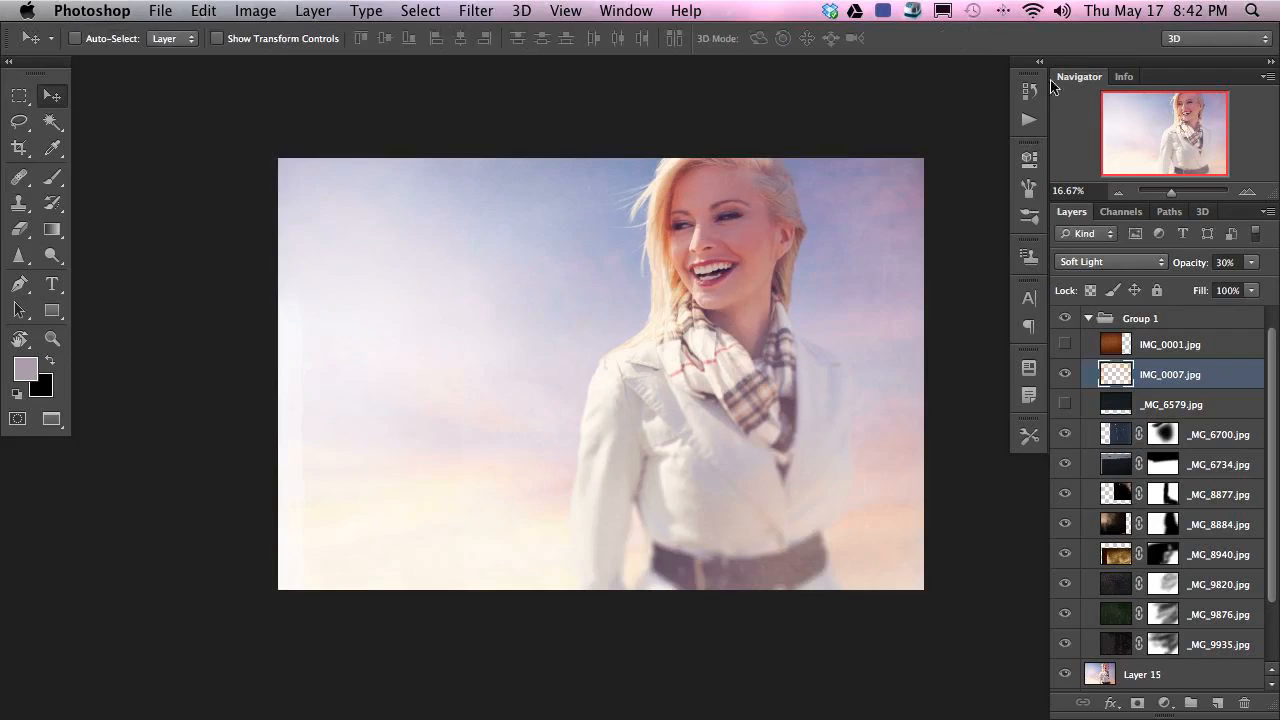
# - Show the IMG_0001.jpg texture, try Screen blending on it and move it toward the right side of the canvas
pyautogui.click(1065, 344)
pyautogui.click(1120, 344)
pyautogui.click(1126, 262)
pyautogui.click(1078, 403)
pyautogui.moveTo(493, 410); pyautogui.dragTo(790, 435)
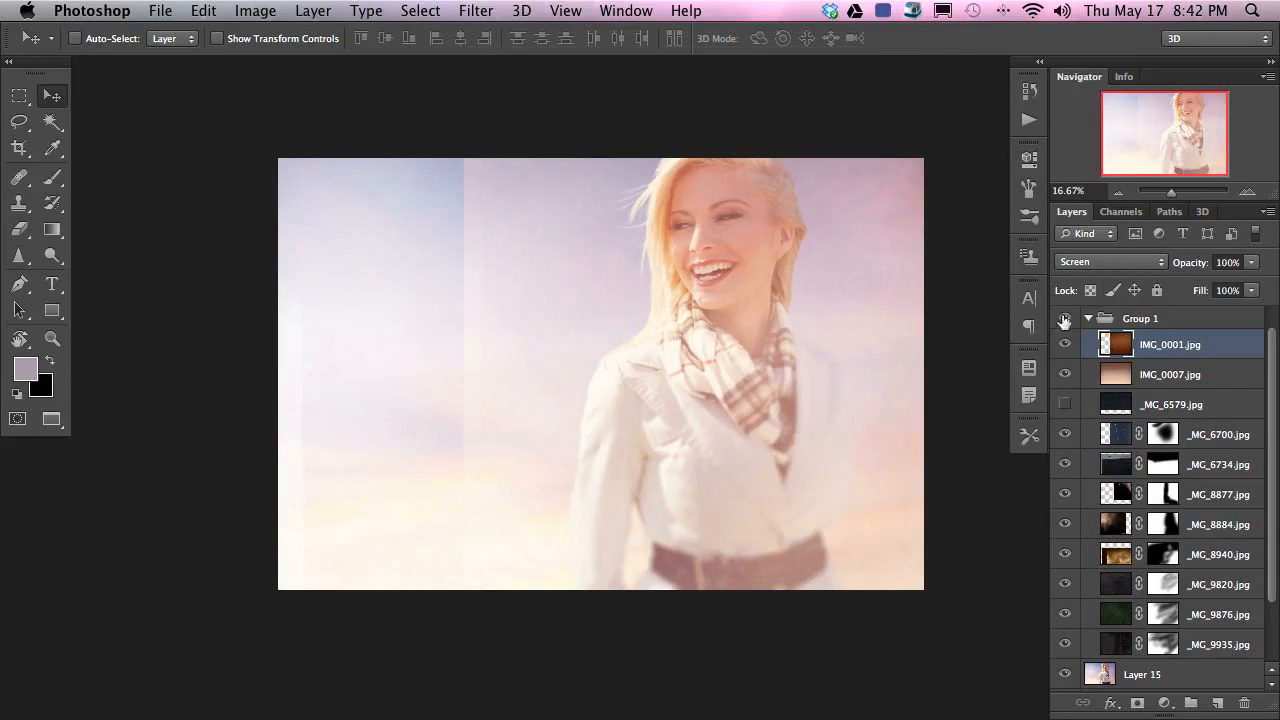
# - Try IMG_0001.jpg at 57% opacity and stretch its left edge past the canvas edge
pyautogui.write('57')
pyautogui.press('Return')
pyautogui.hotkey('ctrl', 't')
pyautogui.moveTo(457, 364); pyautogui.dragTo(212, 364)
pyautogui.press('Return')
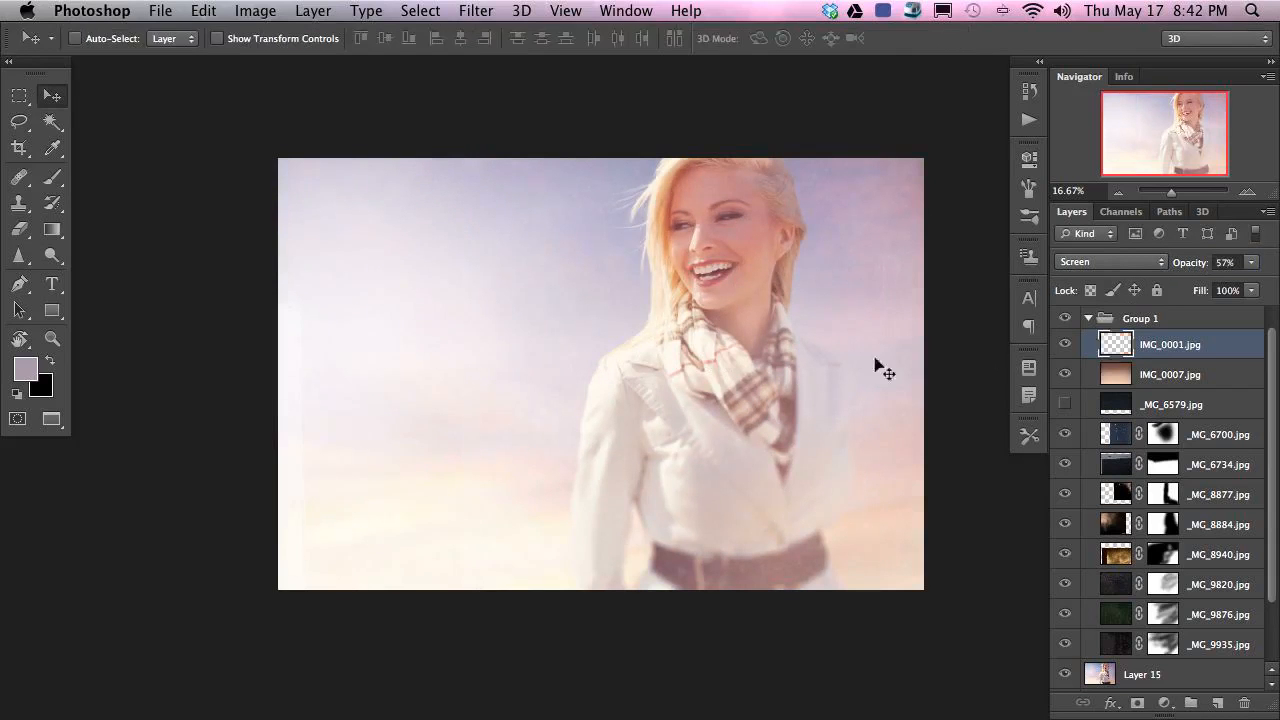
# - Delete the IMG_0001.jpg and _MG_6579.jpg texture layers from Group 1
pyautogui.click(1066, 346)
pyautogui.click(1067, 352)
pyautogui.press('Delete')
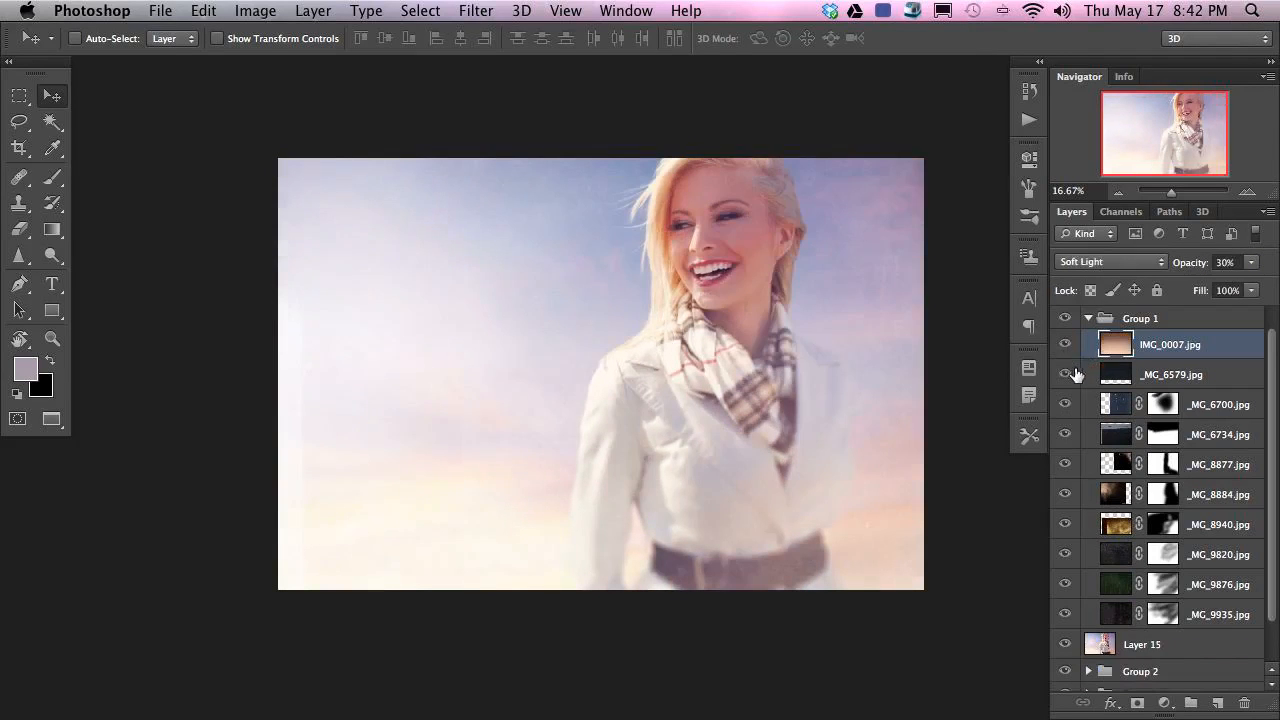
pyautogui.click(1068, 373)
pyautogui.click(1166, 375)
pyautogui.press('Delete')
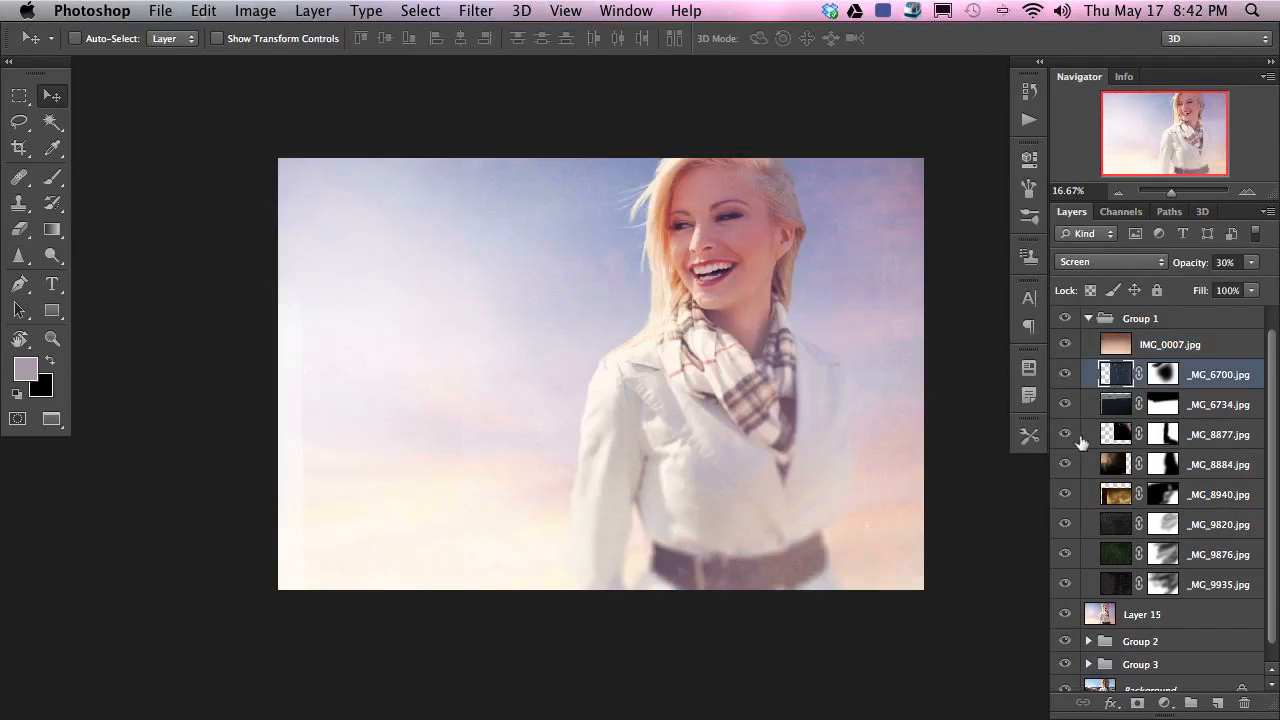
# - Compare the image with and without Group 1, and lower the group's opacity to 70%
pyautogui.click(1063, 319)
pyautogui.click(1063, 319)
pyautogui.click(1063, 319)
pyautogui.click(1064, 320)
pyautogui.click(1064, 320)
pyautogui.click(1064, 328)
pyautogui.click(1118, 320)
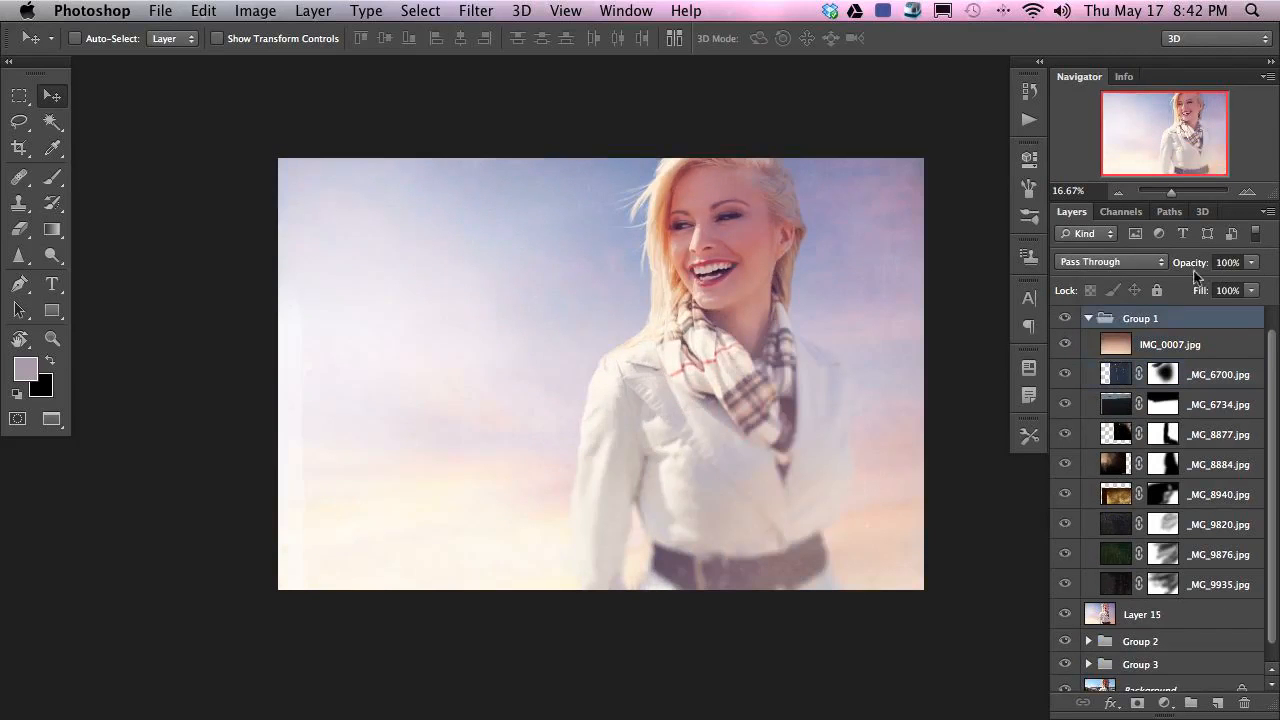
pyautogui.moveTo(1176, 268); pyautogui.dragTo(1168, 270)
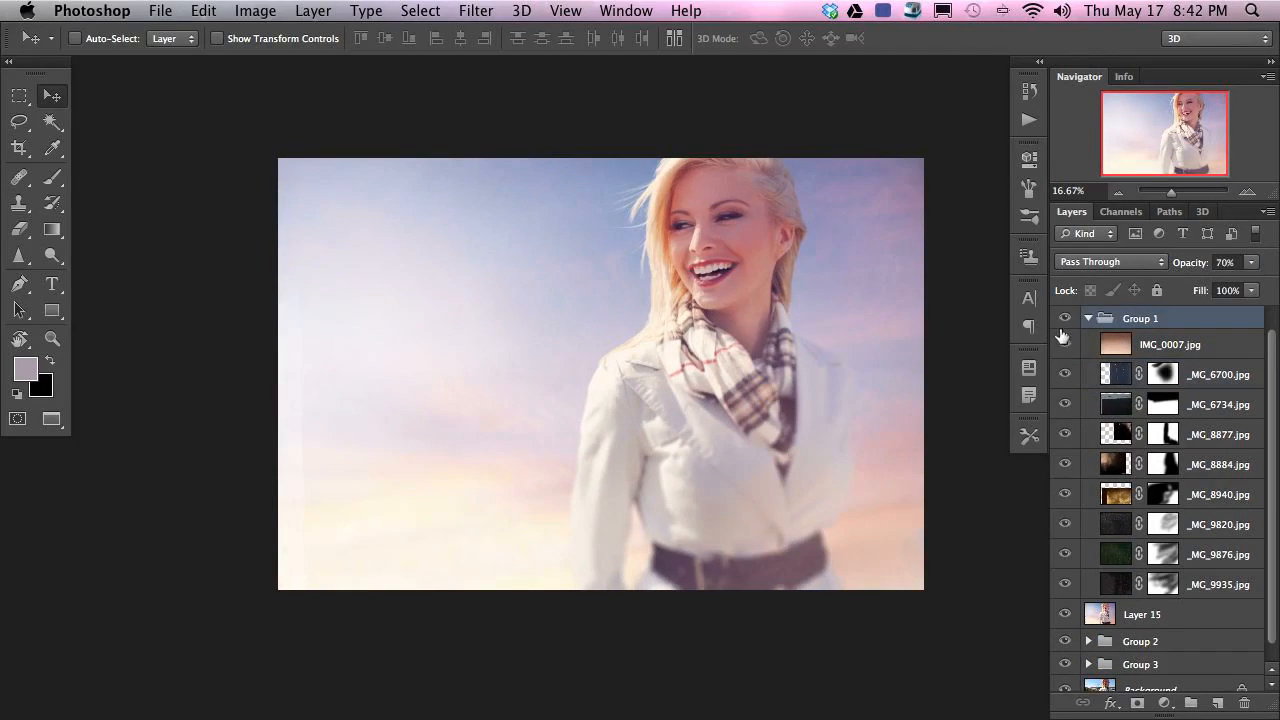
# - Check the effect of the reduced Group 1 textures on the whole image and up close on the jacket and belt
pyautogui.click(1066, 320)
pyautogui.click(1066, 320)
pyautogui.click(1066, 320)
pyautogui.click(1066, 320)
pyautogui.press('super+plus')
pyautogui.press('super+plus')
pyautogui.moveTo(881, 505); pyautogui.dragTo(655, 357)
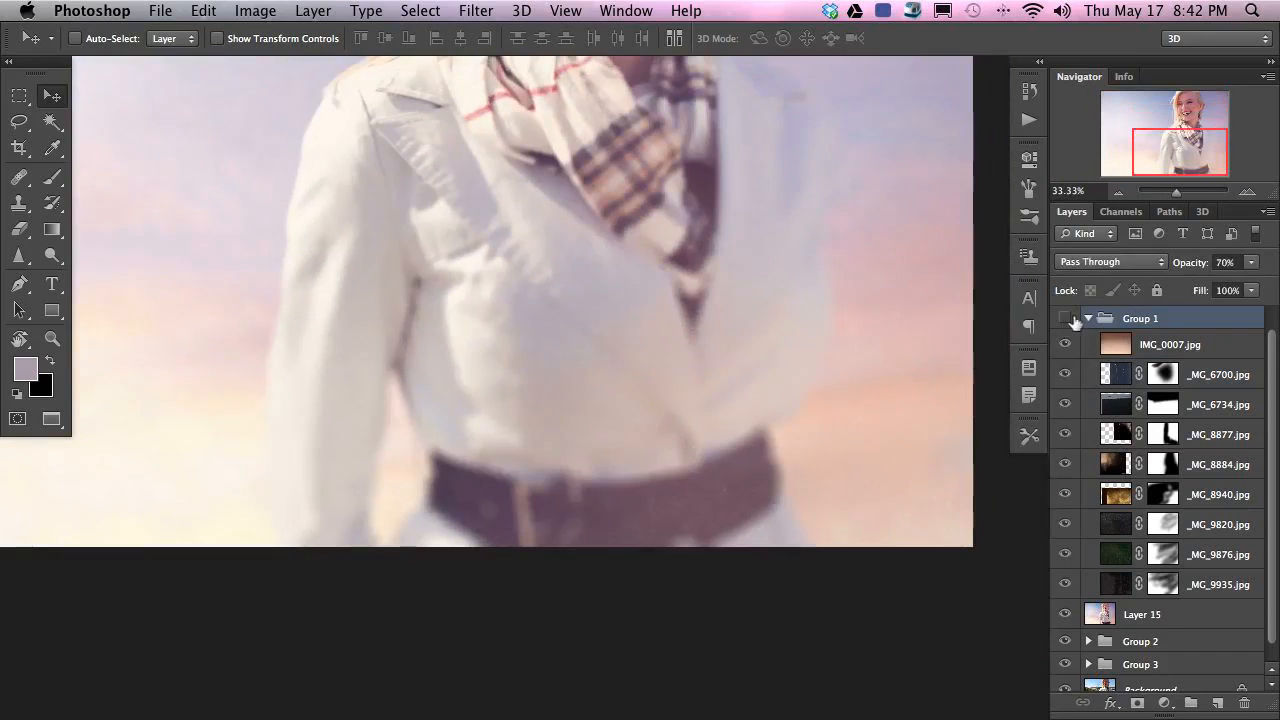
pyautogui.click(1066, 320)
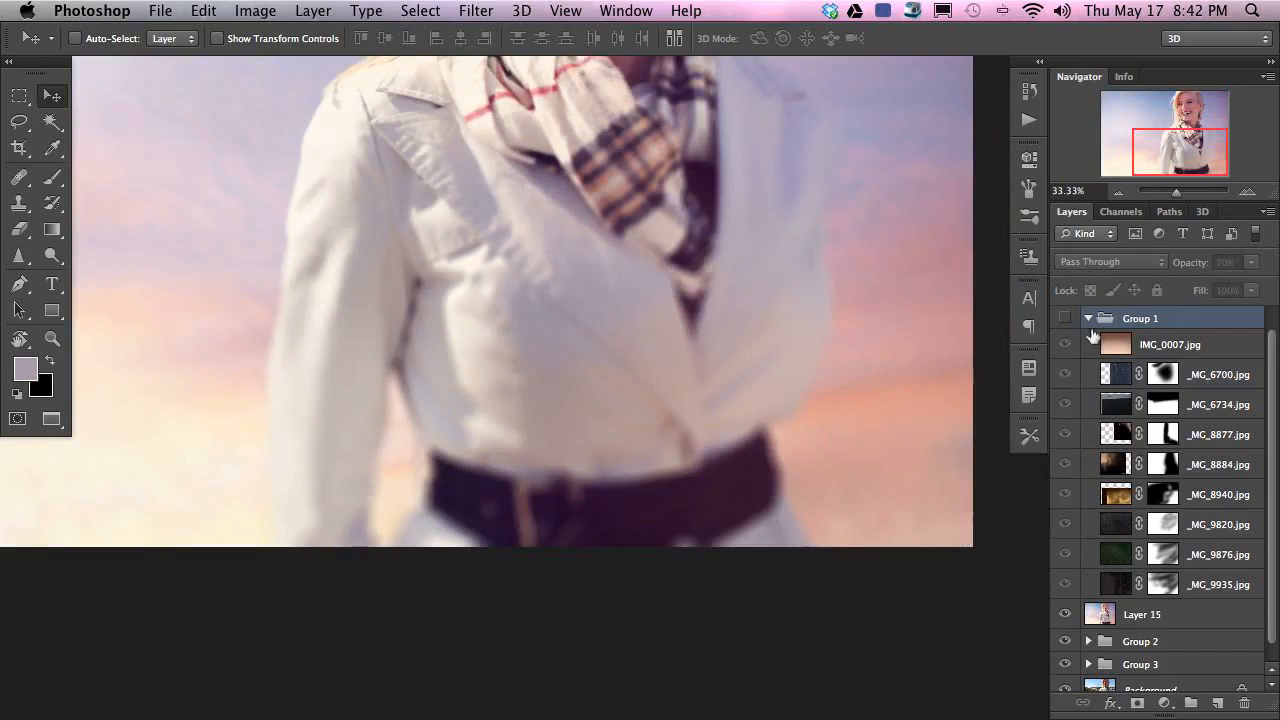
pyautogui.click(1064, 319)
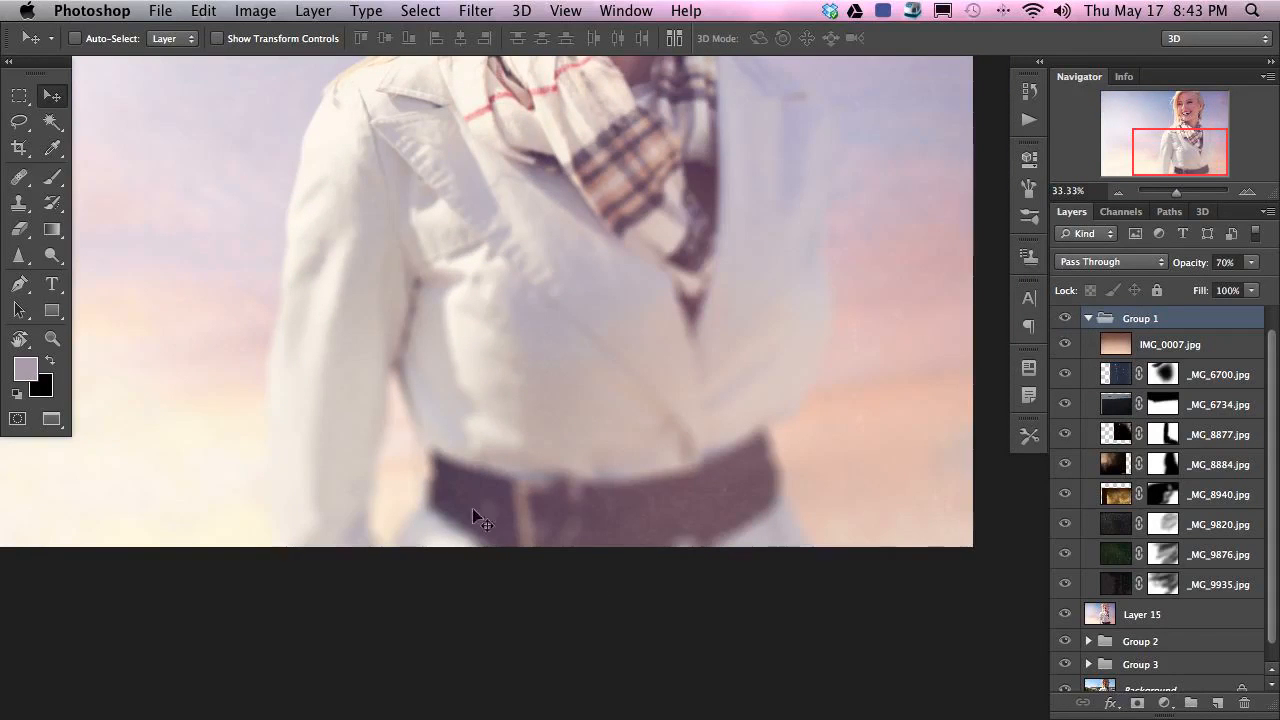
pyautogui.press('super+minus')
pyautogui.press('super+minus')
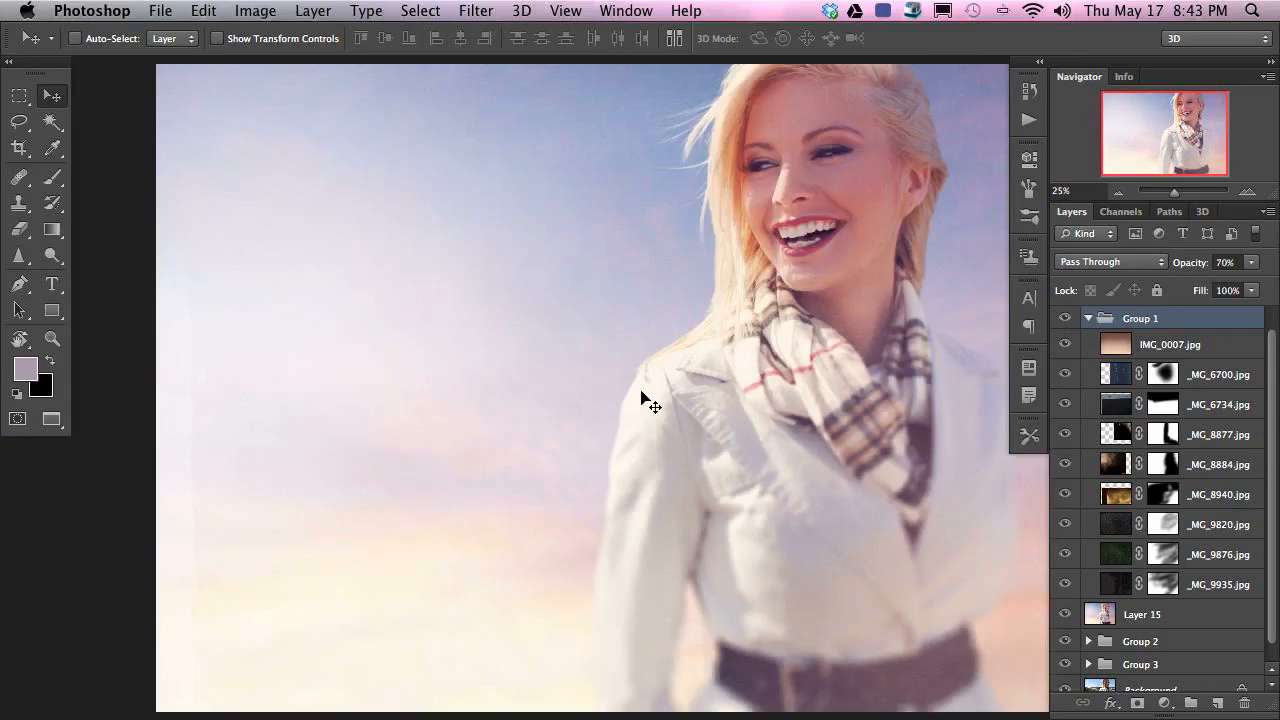
pyautogui.moveTo(798, 564); pyautogui.dragTo(745, 558)
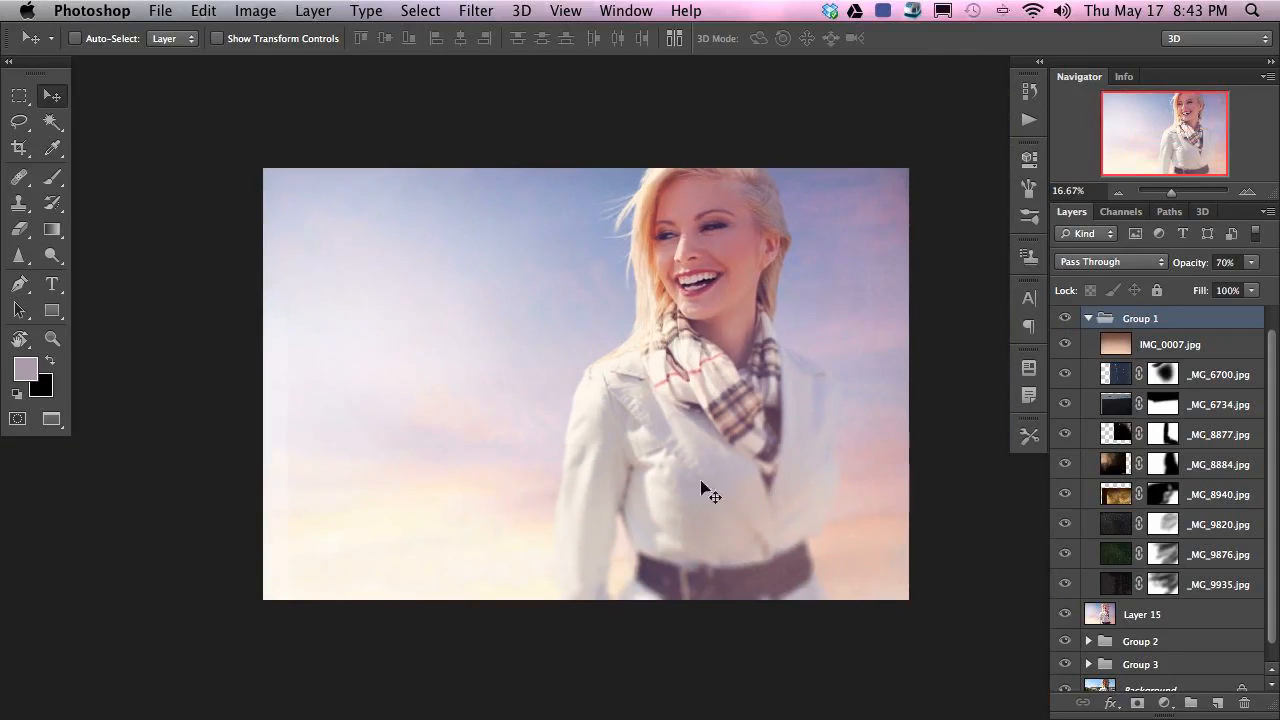
# - Collapse Group 1 and compare the image with and without Layer 15 and the texture group
pyautogui.click(1088, 319)
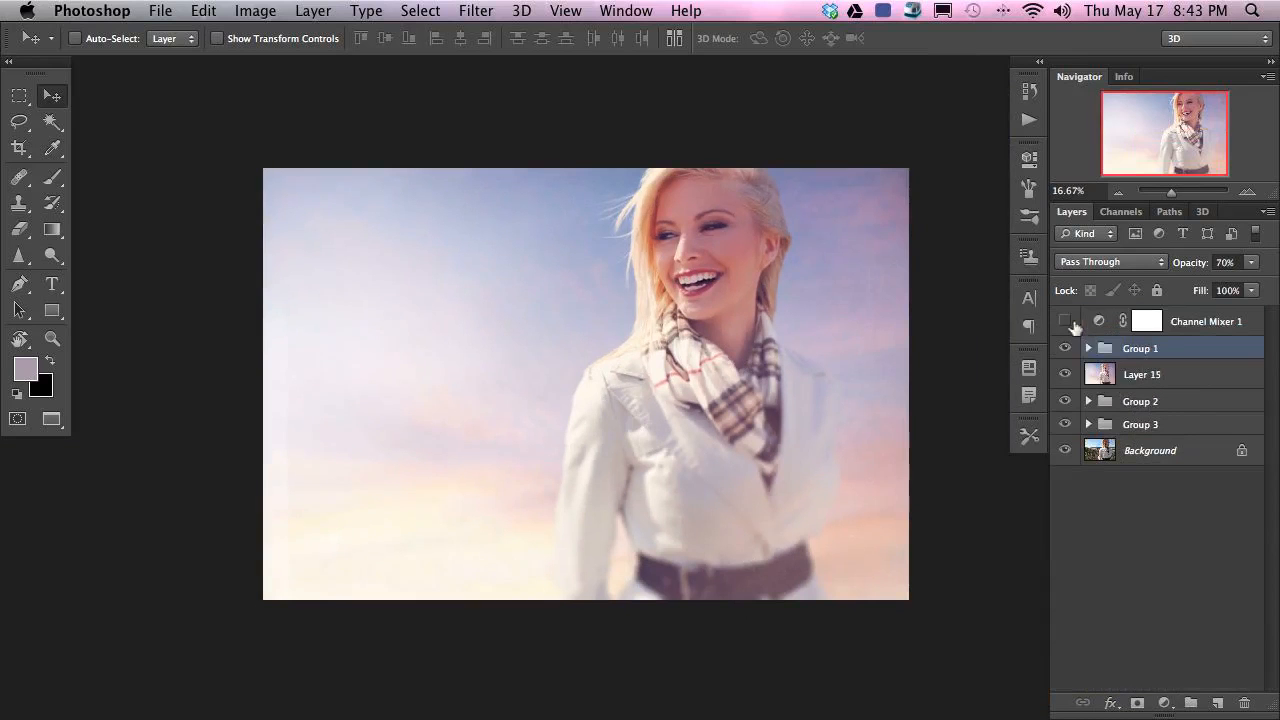
pyautogui.click(1064, 376)
pyautogui.click(1064, 376)
pyautogui.click(1064, 348)
pyautogui.click(1063, 349)
pyautogui.click(1062, 349)
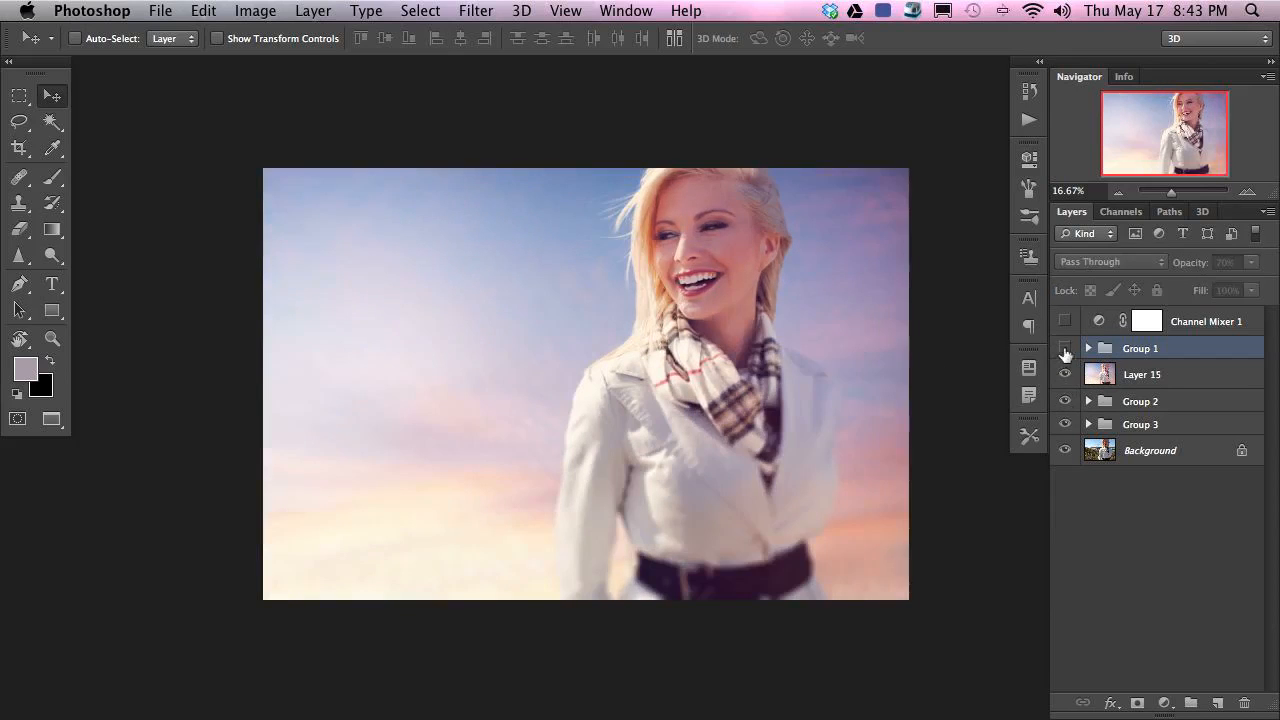
pyautogui.click(1063, 349)
pyautogui.click(1088, 348)
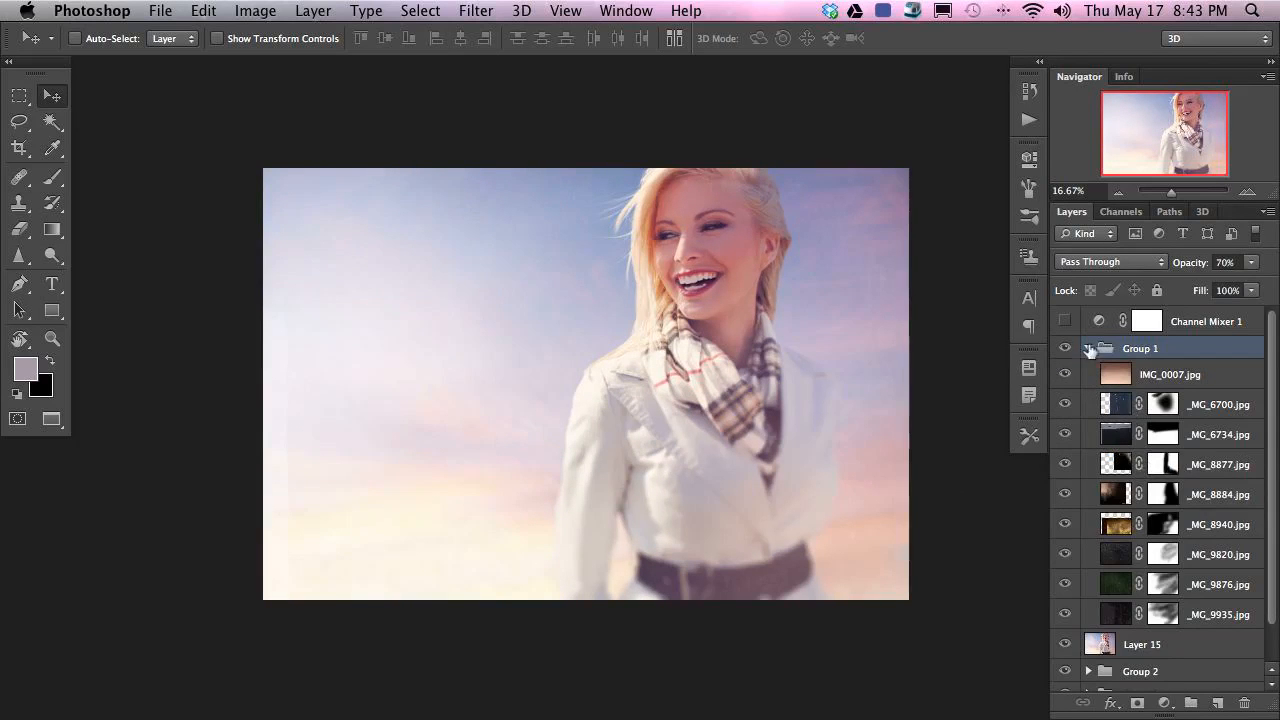
pyautogui.click(1088, 348)
pyautogui.click(1064, 348)
pyautogui.click(1063, 349)
pyautogui.click(1063, 349)
pyautogui.click(1063, 349)
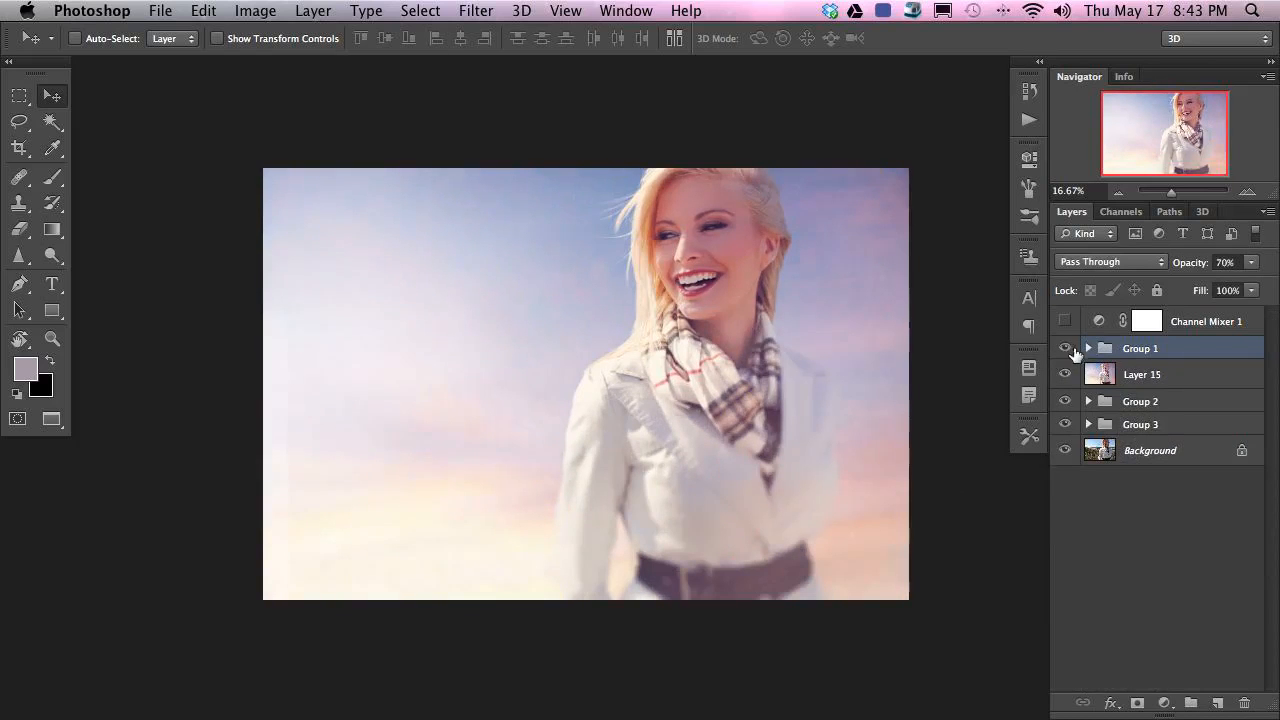
# - Add a new layer above Layer 15 and brush sampled colors at 10% flow over the jacket's lower right edge and the sleeve gap
pyautogui.click(1142, 376)
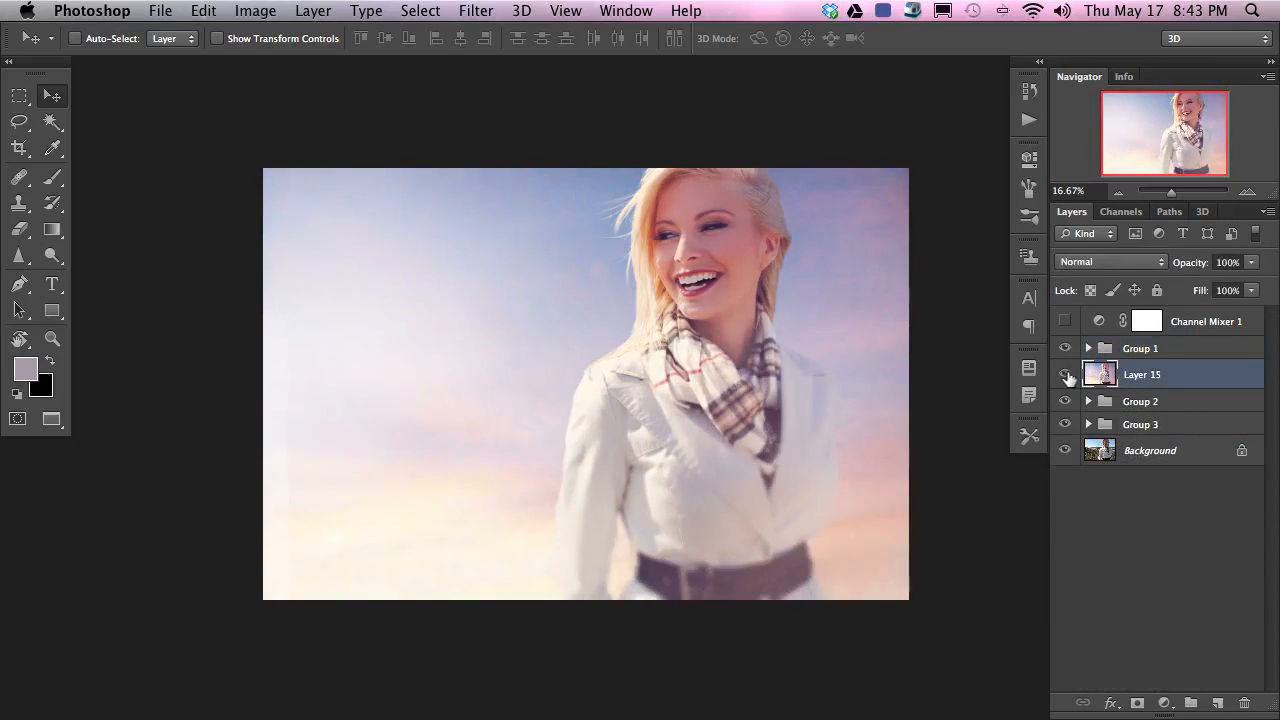
pyautogui.click(1214, 701)
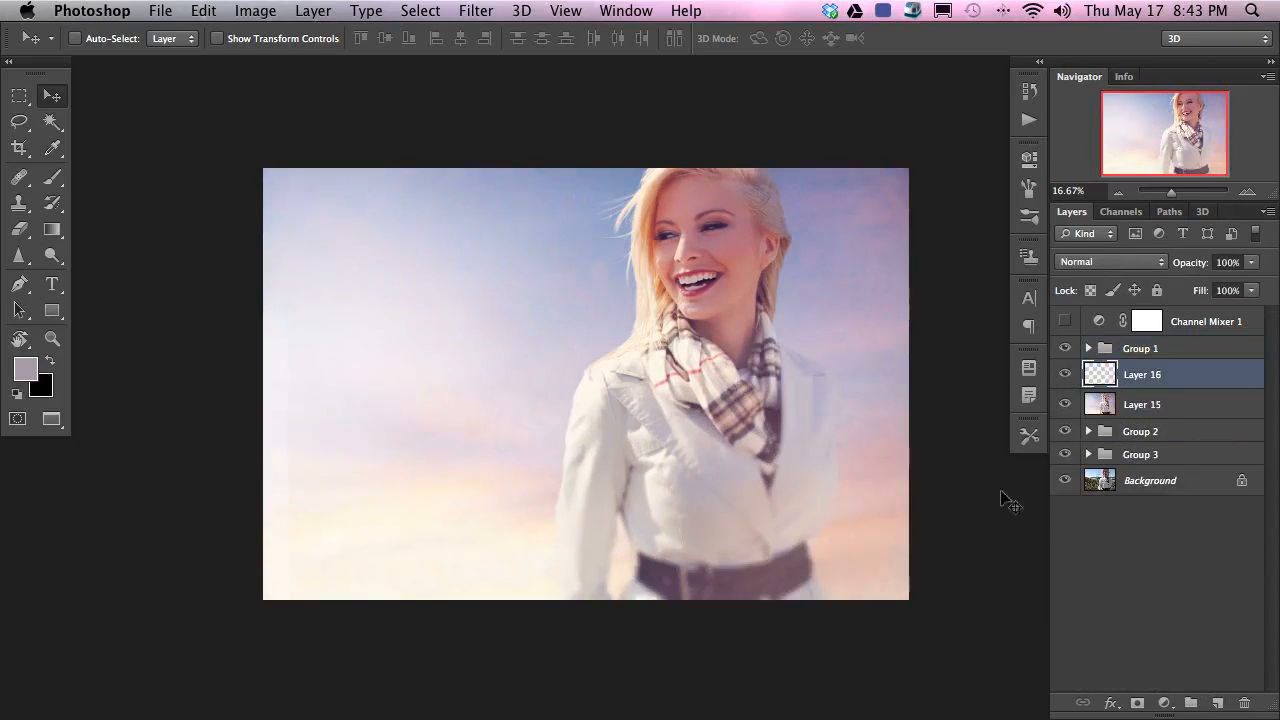
pyautogui.press('b')
pyautogui.keyDown('alt'); pyautogui.click(845, 556); pyautogui.keyUp('alt')
pyautogui.hotkey('shift', '1')
pyautogui.moveTo(812, 570)
pyautogui.mouseDown()
pyautogui.moveTo(842, 526)
pyautogui.moveTo(829, 548)
pyautogui.moveTo(839, 468)
pyautogui.moveTo(803, 571)
pyautogui.mouseUp()
pyautogui.keyDown('alt'); pyautogui.click(618, 566); pyautogui.keyUp('alt')
pyautogui.moveTo(611, 582); pyautogui.dragTo(621, 520)
# - Brush nearby sampled colors softly over the edges of the woman's hair and the shoulder on the right
pyautogui.keyDown('alt'); pyautogui.click(825, 248); pyautogui.keyUp('alt')
pyautogui.moveTo(820, 237); pyautogui.dragTo(750, 246)
pyautogui.keyDown('alt'); pyautogui.click(808, 301); pyautogui.keyUp('alt')
pyautogui.moveTo(806, 298)
pyautogui.mouseDown()
pyautogui.moveTo(797, 280)
pyautogui.moveTo(824, 281)
pyautogui.moveTo(807, 284)
pyautogui.moveTo(828, 186)
pyautogui.moveTo(880, 306)
pyautogui.moveTo(864, 340)
pyautogui.mouseUp()
pyautogui.keyDown('alt'); pyautogui.click(620, 300); pyautogui.keyUp('alt')
pyautogui.keyDown('alt'); pyautogui.click(660, 302); pyautogui.keyUp('alt')
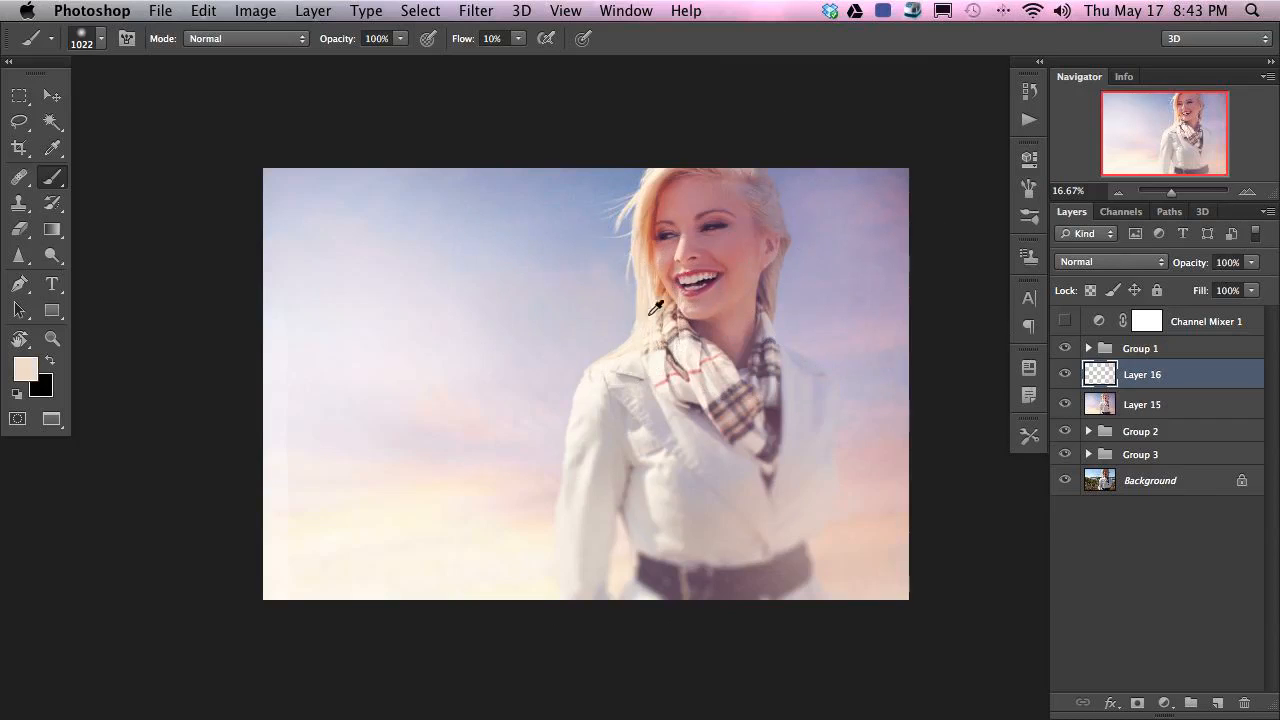
pyautogui.keyDown('alt'); pyautogui.click(608, 355); pyautogui.keyUp('alt')
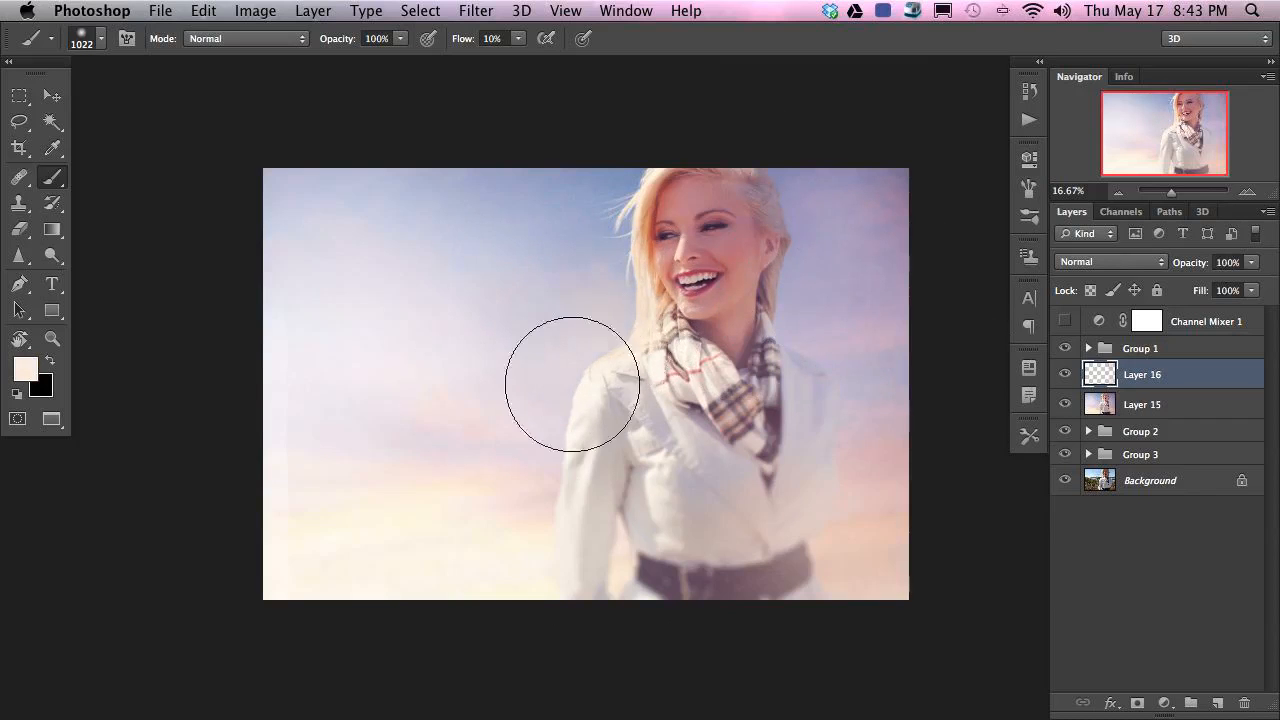
pyautogui.keyDown('alt'); pyautogui.click(648, 208); pyautogui.keyUp('alt')
pyautogui.moveTo(652, 203); pyautogui.dragTo(646, 172)
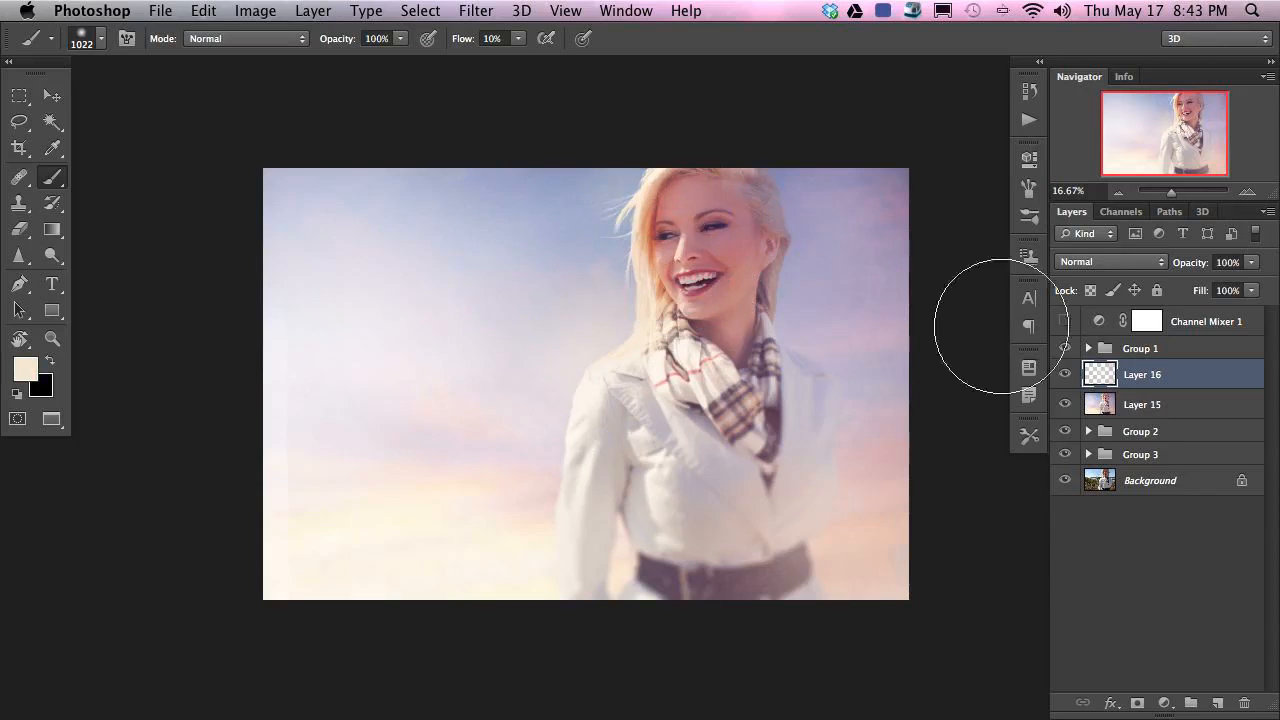
# - Compare the image with and without the painted haze on Layer 16
pyautogui.click(1064, 375)
pyautogui.click(1064, 375)
pyautogui.click(1064, 375)
pyautogui.click(1064, 375)
pyautogui.click(1064, 375)
pyautogui.click(1060, 377)
pyautogui.click(1060, 377)
pyautogui.click(1060, 377)
pyautogui.click(1065, 377)
pyautogui.click(1065, 377)
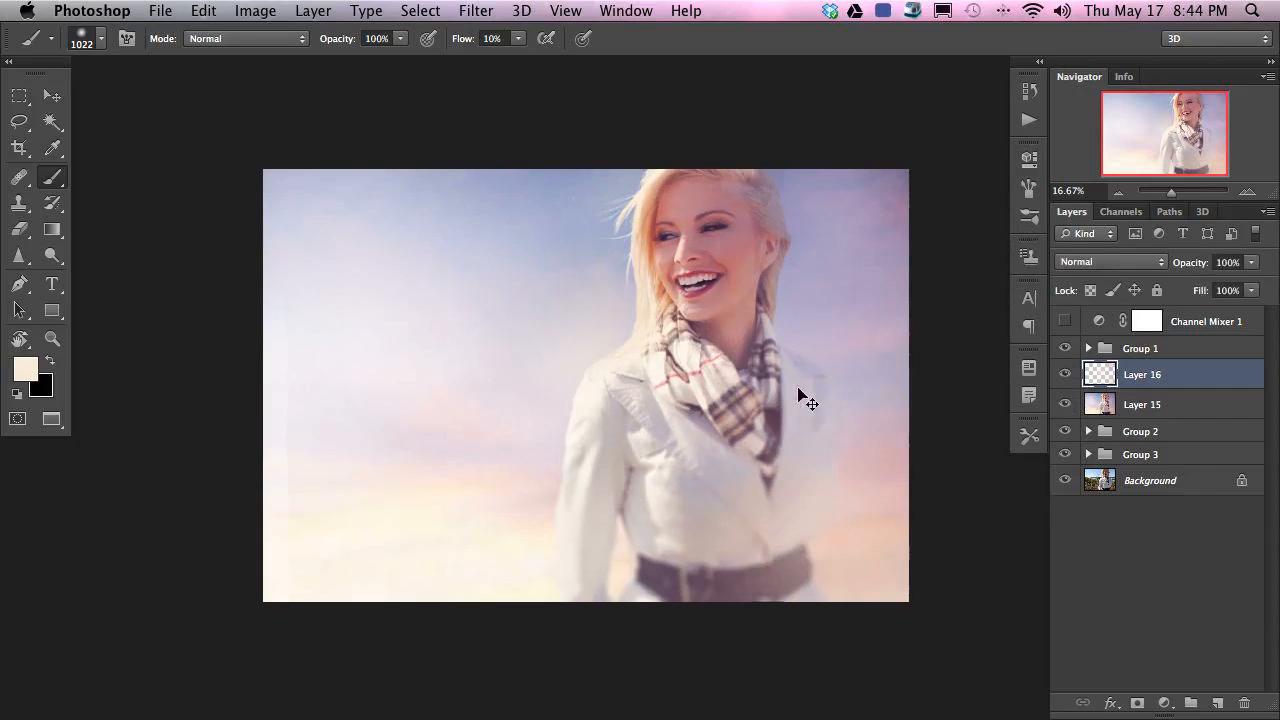
# - Lasso the woman's hair and the side of her face at the right and add a Curves adjustment layer limited to that selection
pyautogui.press('super+equal')
pyautogui.press('super+equal')
pyautogui.press('l')
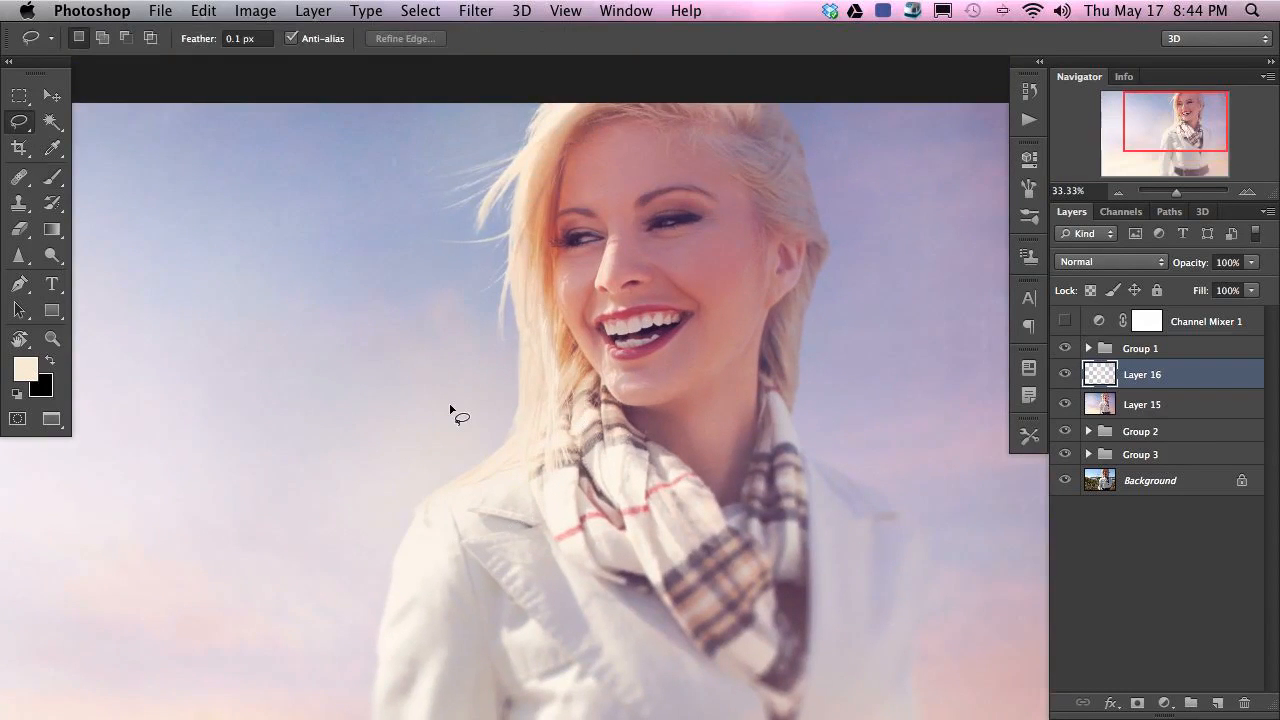
pyautogui.scroll(3, 650, 290)
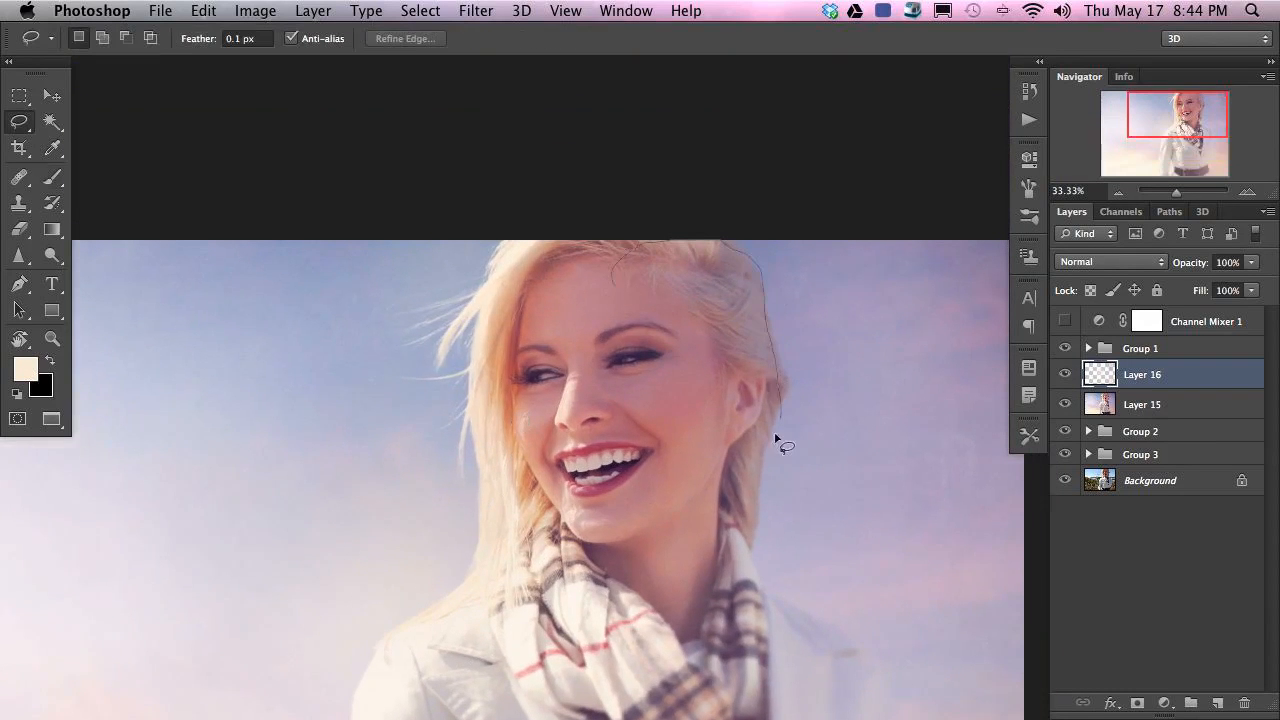
pyautogui.moveTo(557, 319); pyautogui.dragTo(540, 290)
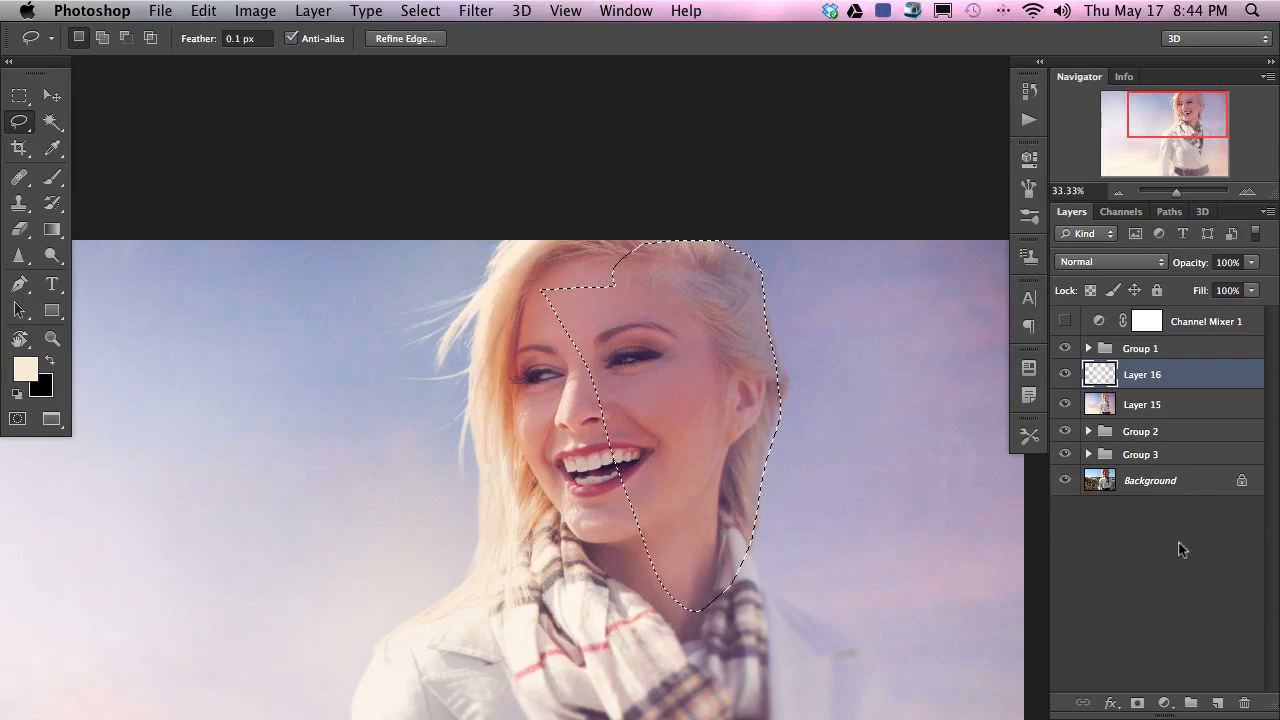
pyautogui.click(1164, 703)
pyautogui.click(1173, 475)
pyautogui.moveTo(512, 452); pyautogui.dragTo(390, 430)
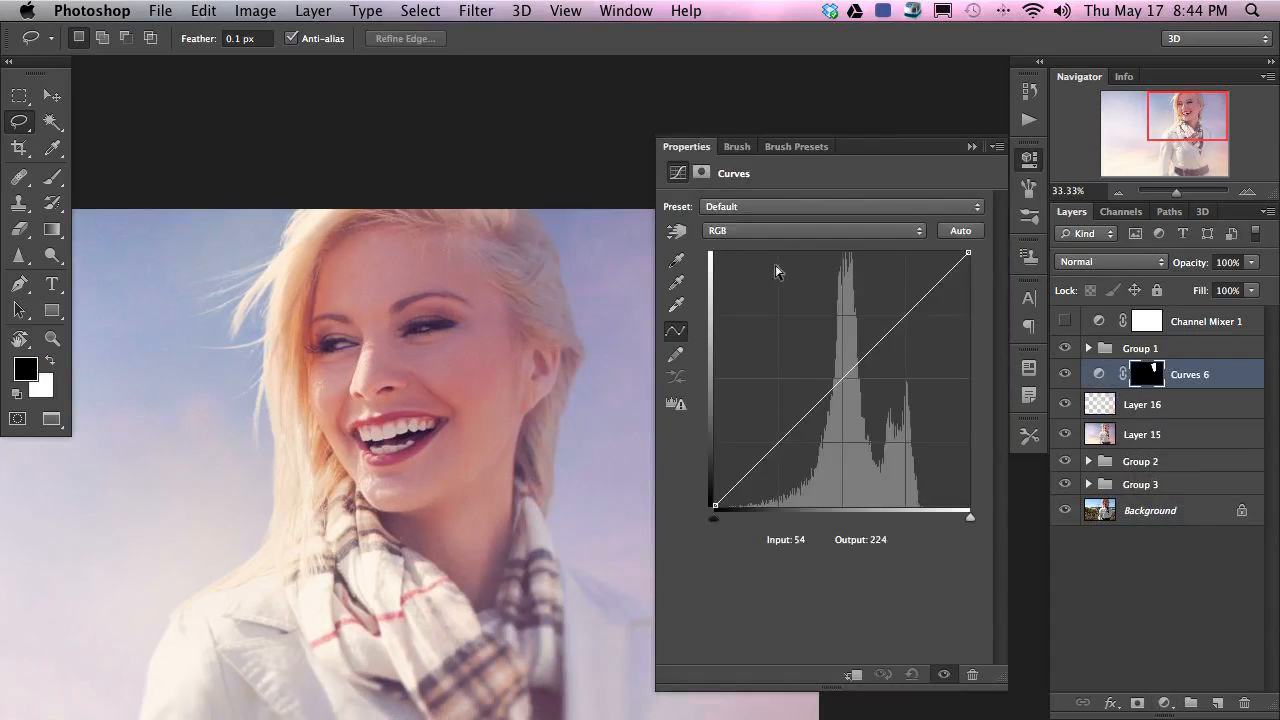
# - Lower the blue curve from input 169 to about output 143 and the green curve from input 167 to output 155
pyautogui.click(806, 231)
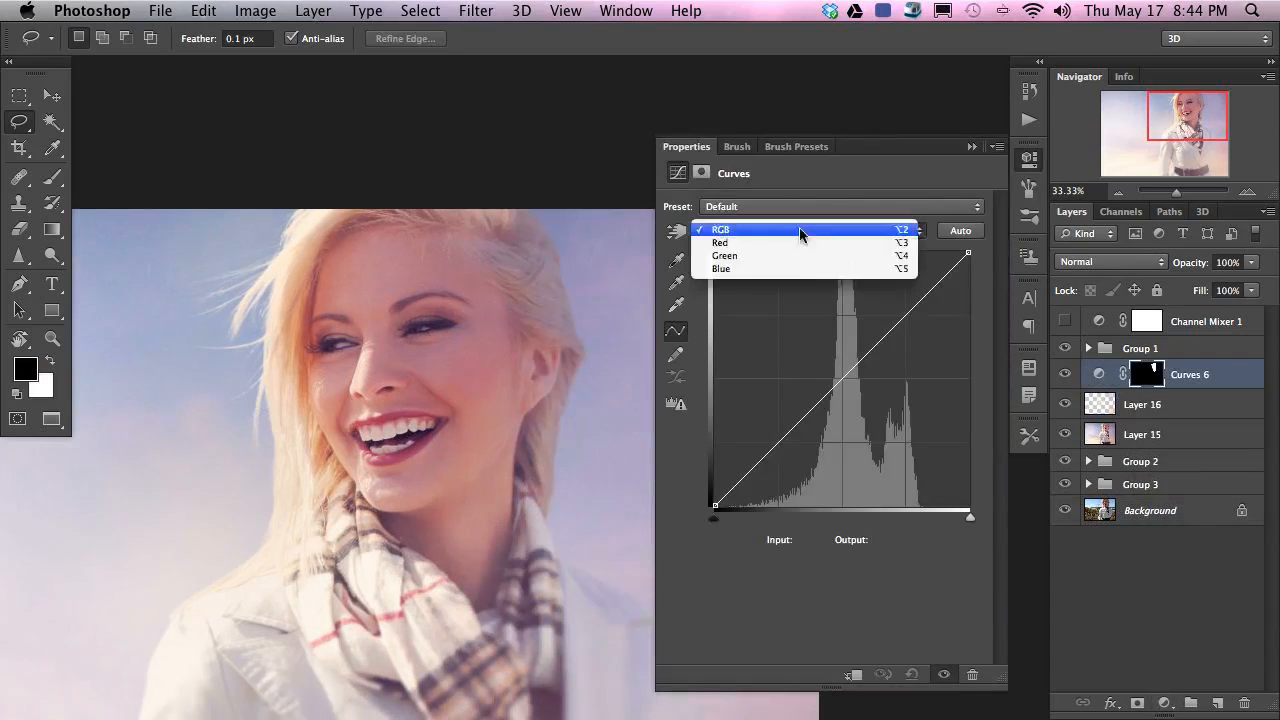
pyautogui.click(805, 274)
pyautogui.moveTo(878, 357); pyautogui.dragTo(880, 359)
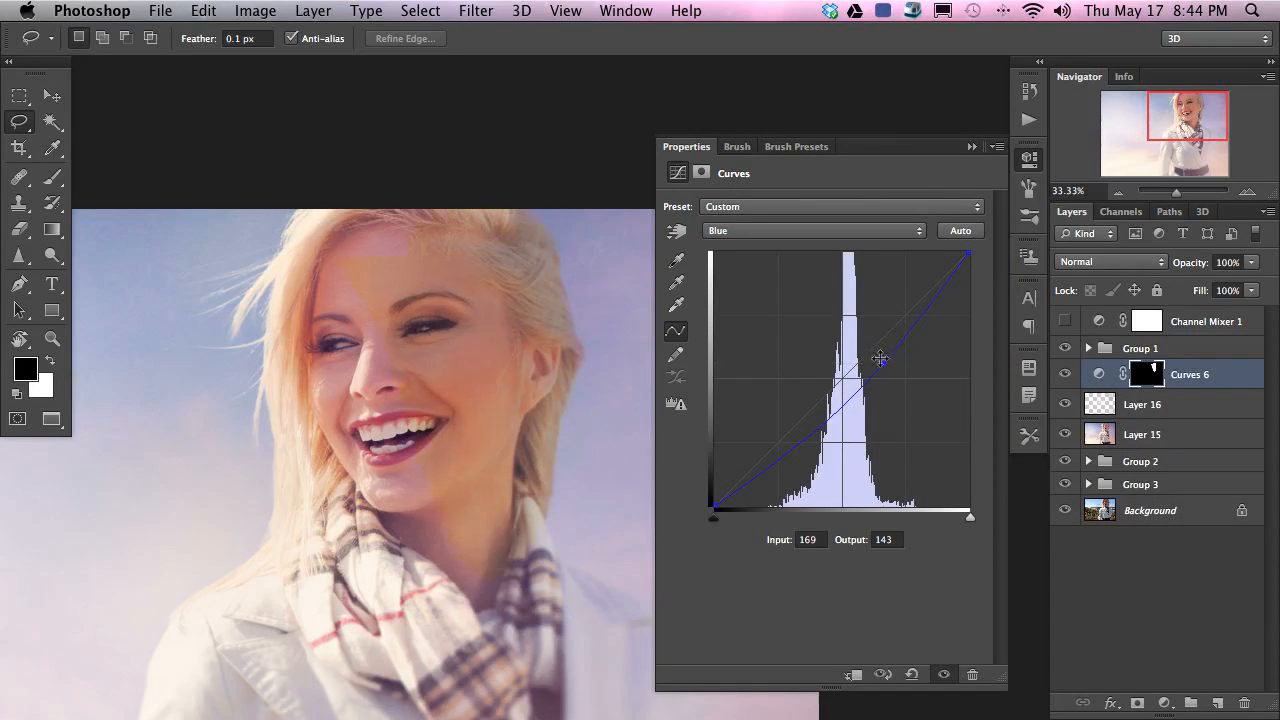
pyautogui.click(790, 231)
pyautogui.click(811, 209)
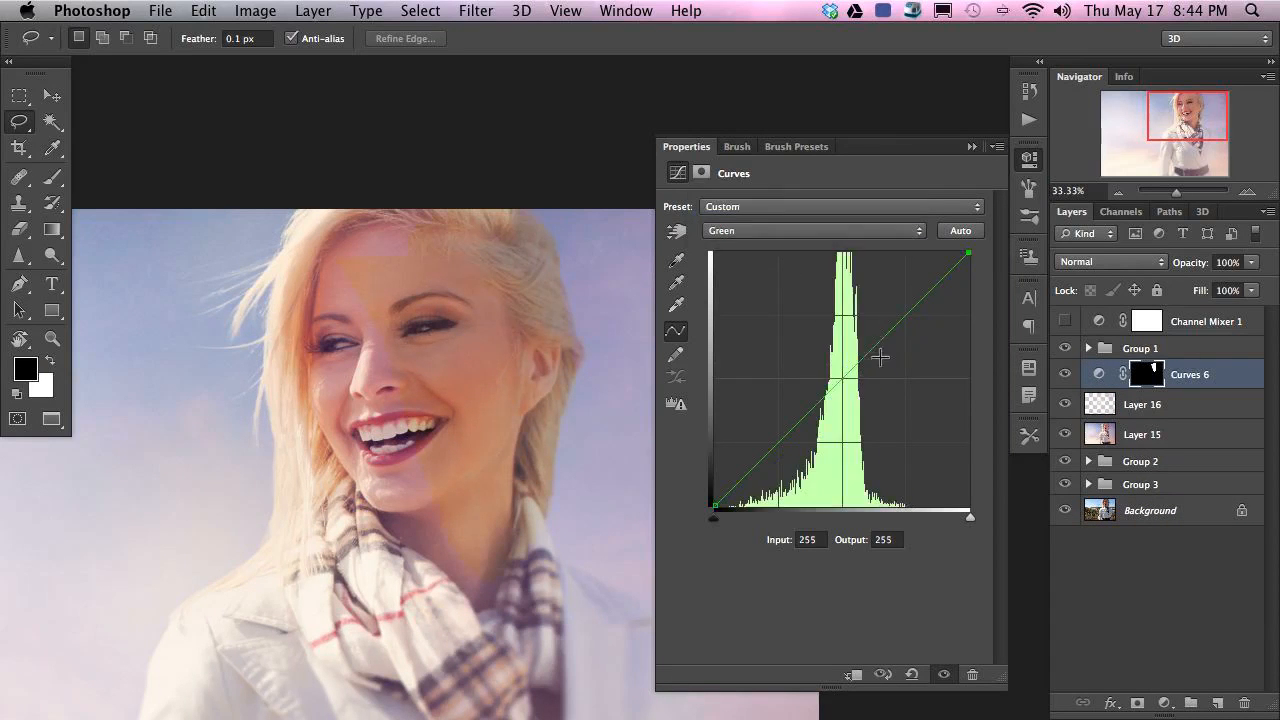
pyautogui.moveTo(877, 352); pyautogui.dragTo(883, 356)
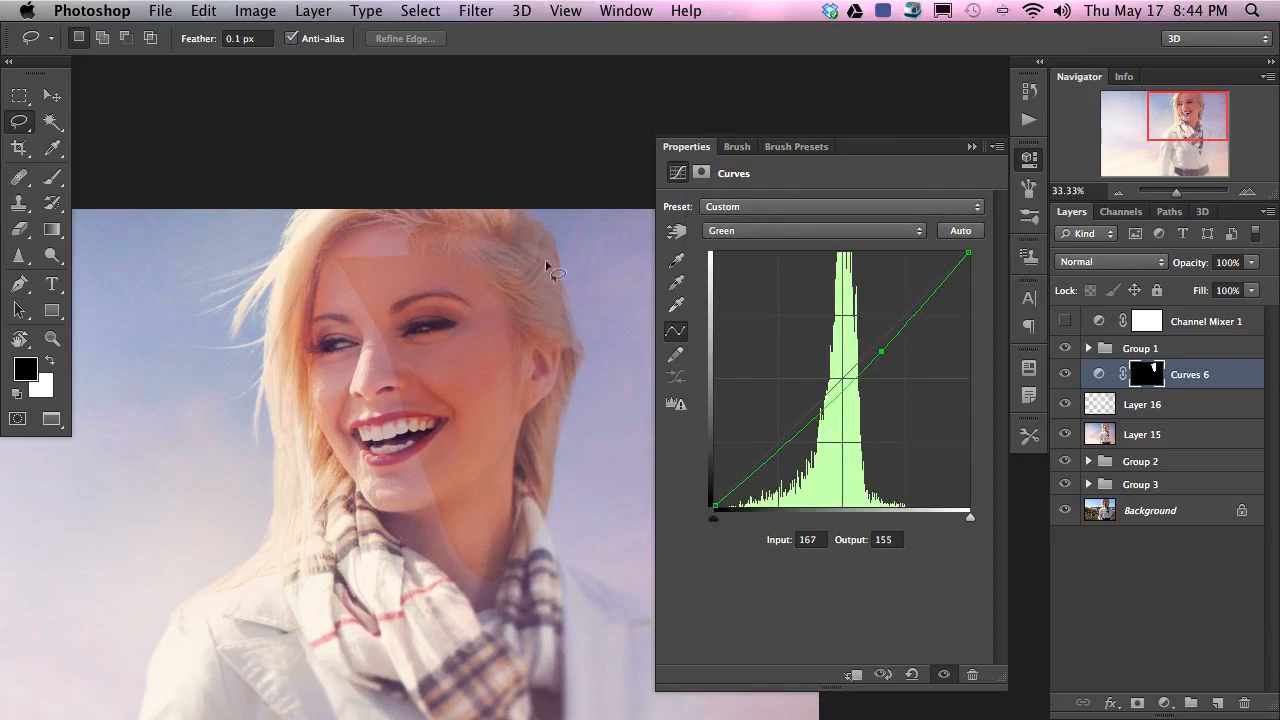
# - Soften the Curves 6 mask with the last-used filter and raise the RGB curve from input 125 to output 149
pyautogui.click(1150, 374)
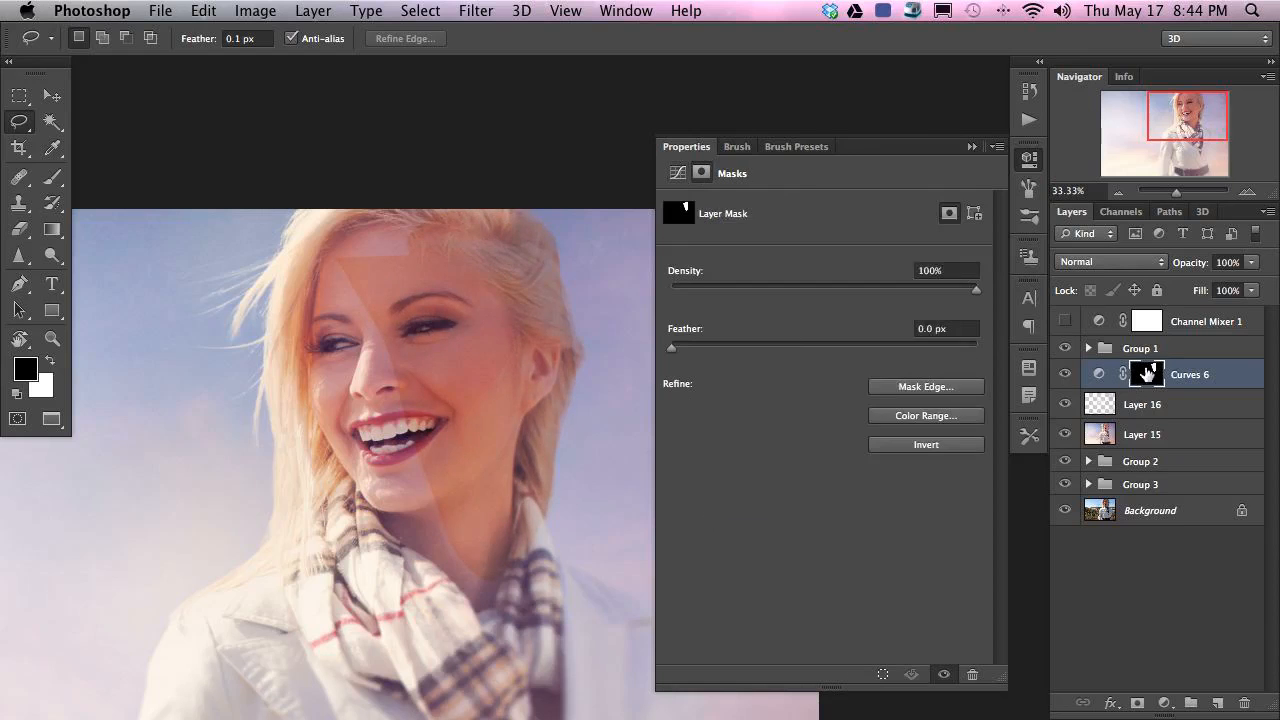
pyautogui.press('super+alt+f')
pyautogui.press('Return')
pyautogui.click(1099, 376)
pyautogui.click(786, 237)
pyautogui.click(772, 240)
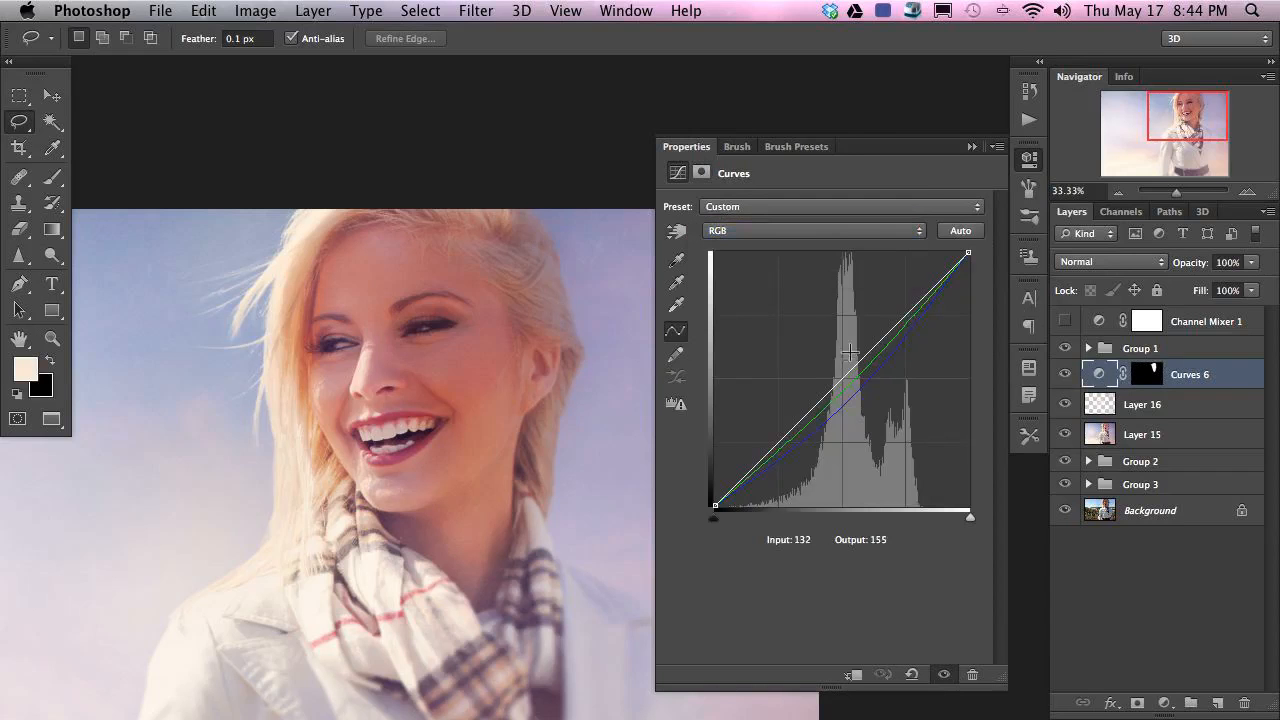
pyautogui.moveTo(849, 374)
pyautogui.mouseDown()
pyautogui.moveTo(832, 372)
pyautogui.moveTo(840, 357)
pyautogui.mouseUp()
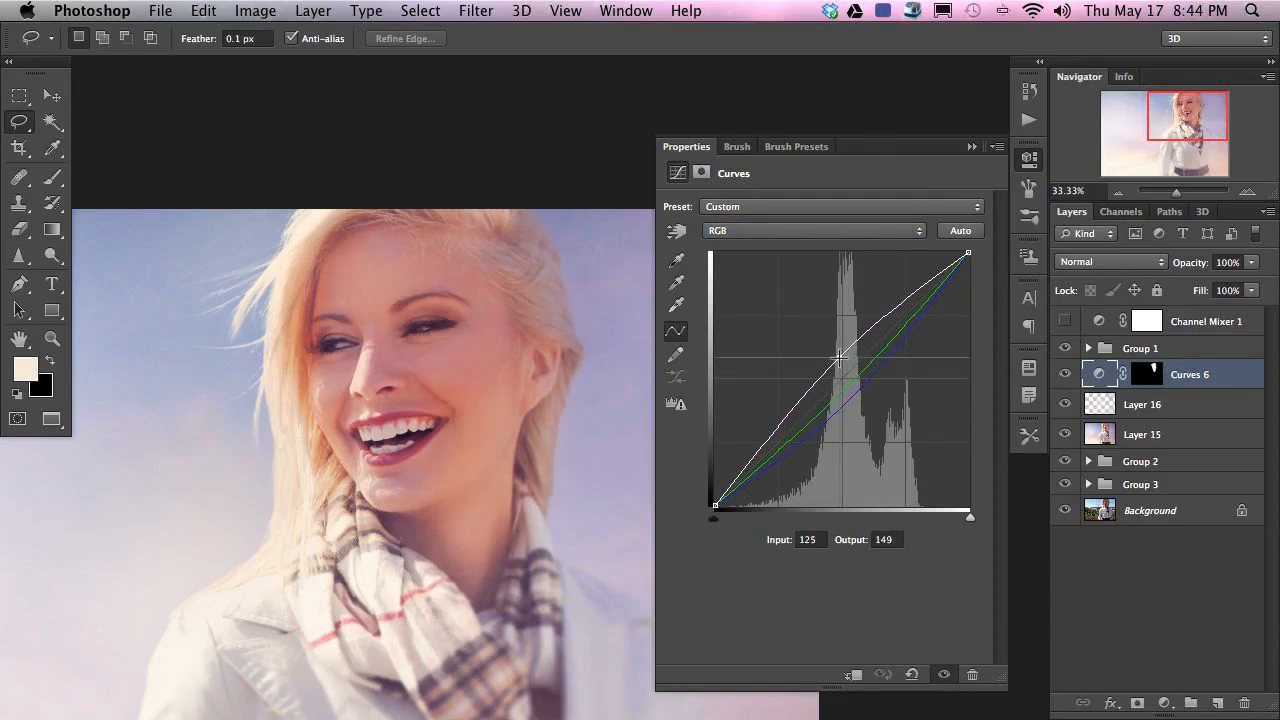
# - Compare the image with and without the Curves 6 adjustment
pyautogui.click(1066, 376)
pyautogui.click(1065, 378)
pyautogui.click(1065, 380)
pyautogui.click(1064, 383)
# - Paint black on the Curves 6 mask over the cheek and nose, raise the brush flow to 20%, and check the effect
pyautogui.press('b')
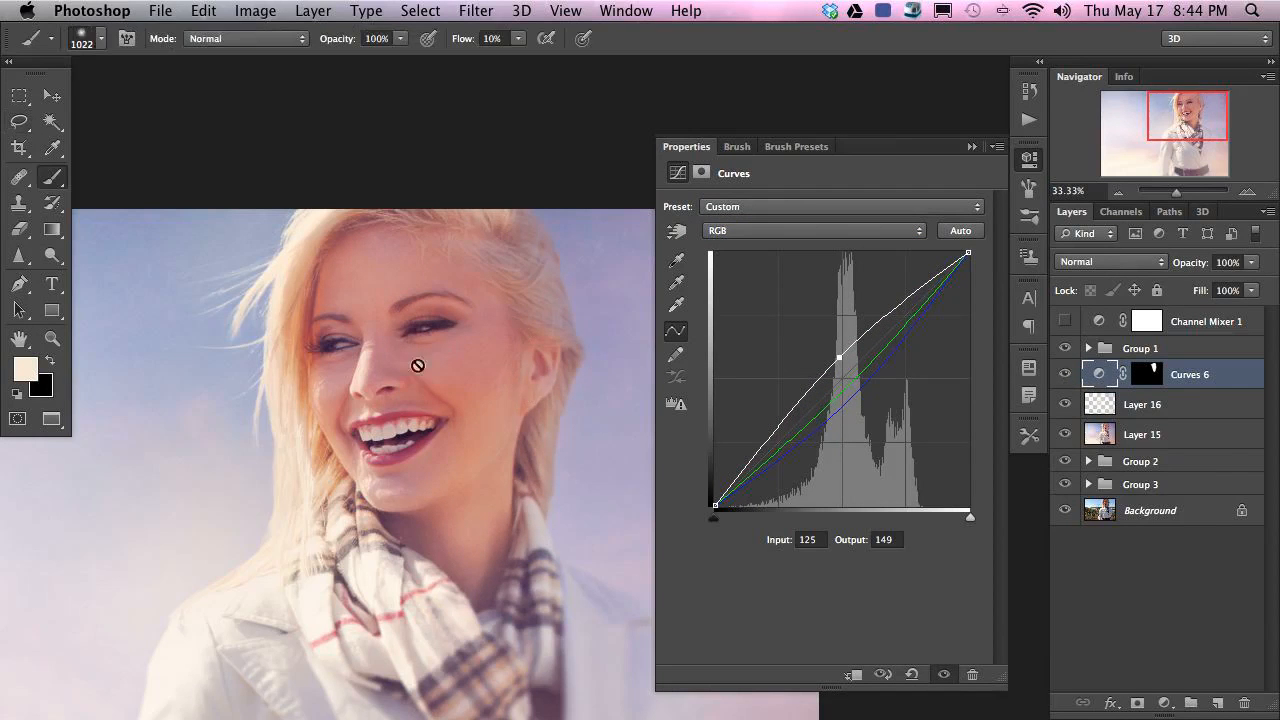
pyautogui.click(1141, 371)
pyautogui.moveTo(404, 398); pyautogui.dragTo(347, 399)
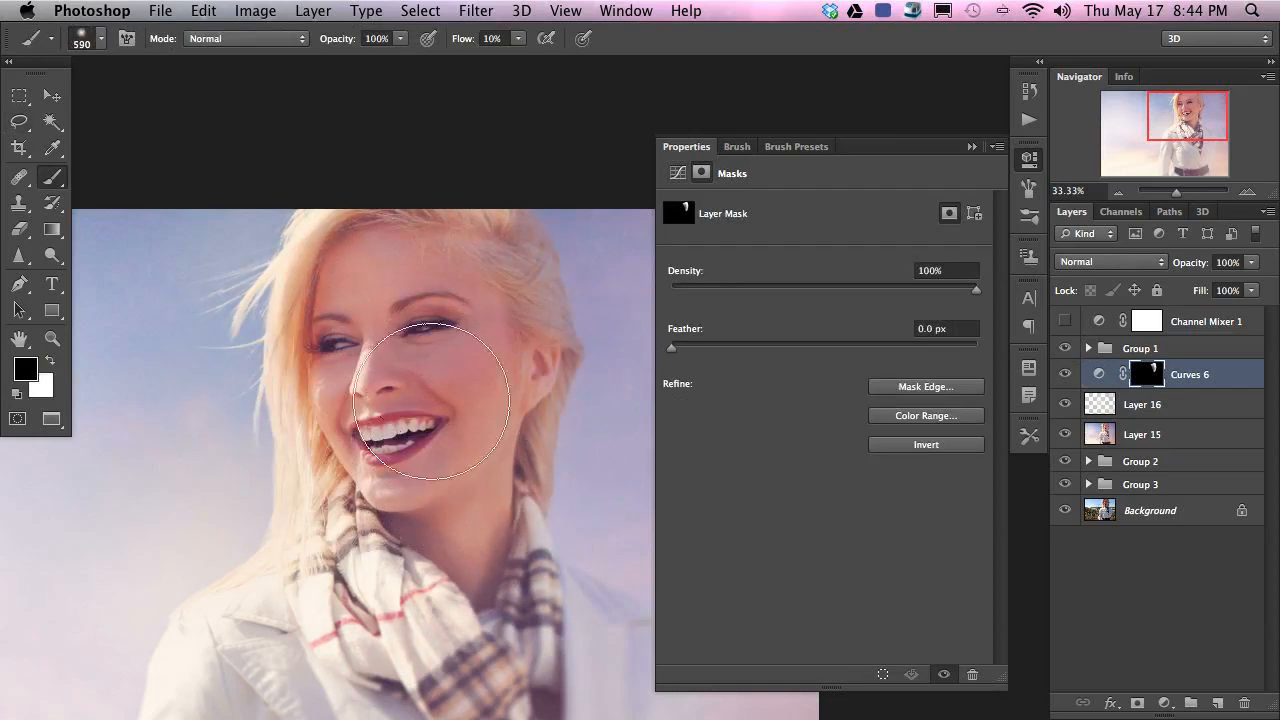
pyautogui.hotkey('shift', '2')
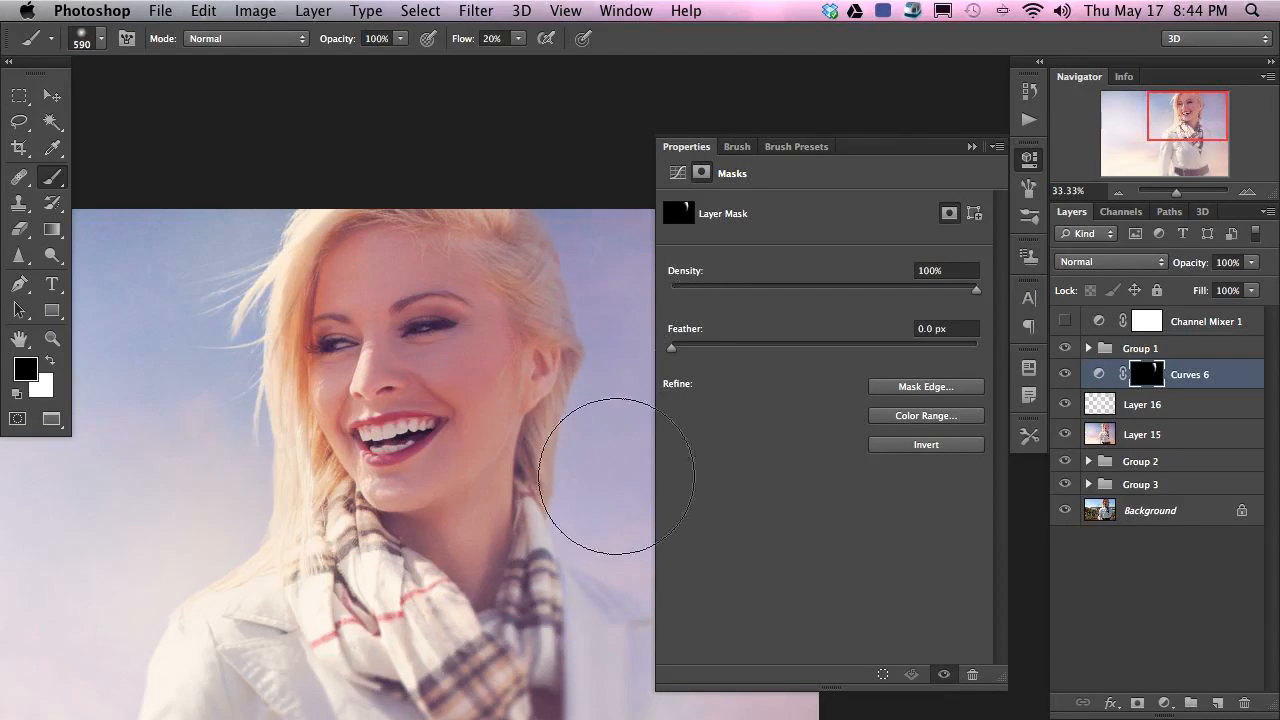
pyautogui.click(1072, 373)
pyautogui.click(1072, 373)
pyautogui.click(1072, 373)
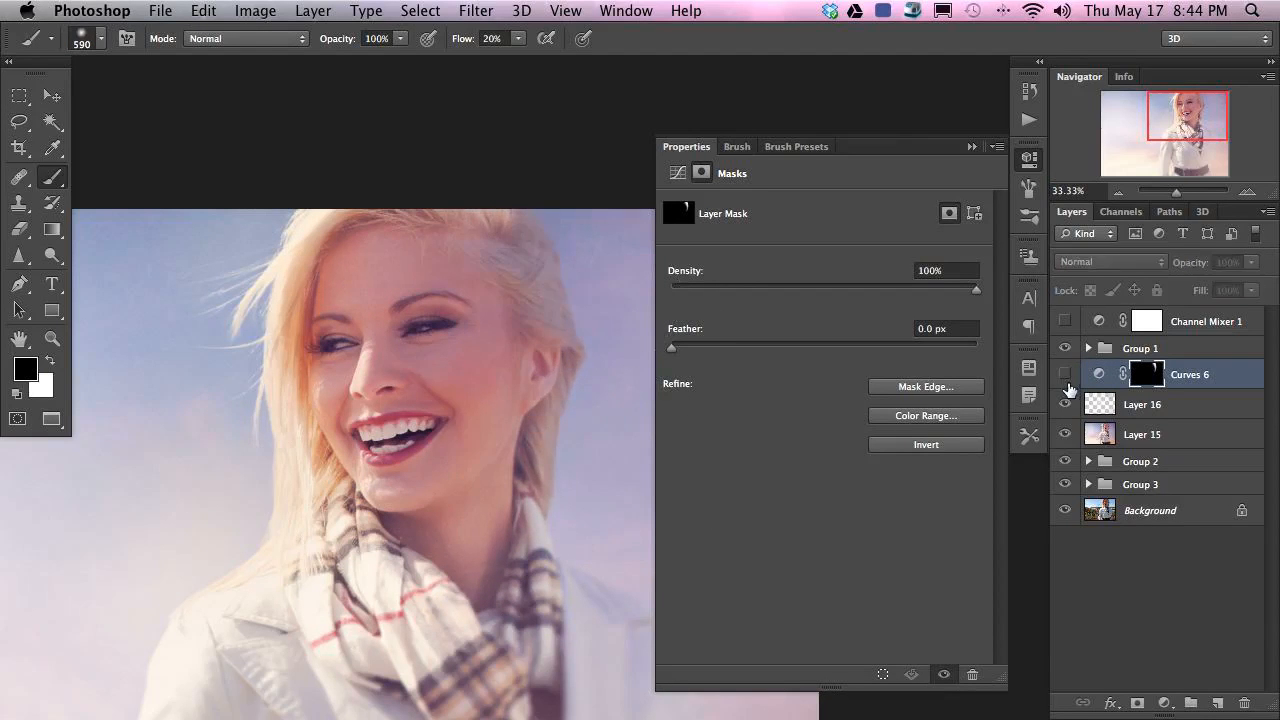
# - Paint white at 20% flow on the Curves 6 mask over the right side of the hair and the ear
pyautogui.press('x')
pyautogui.moveTo(553, 310); pyautogui.dragTo(508, 310)
pyautogui.moveTo(565, 345)
pyautogui.mouseDown()
pyautogui.moveTo(520, 224)
pyautogui.moveTo(554, 285)
pyautogui.moveTo(565, 408)
pyautogui.moveTo(527, 264)
pyautogui.mouseUp()
pyautogui.moveTo(480, 371); pyautogui.dragTo(505, 371)
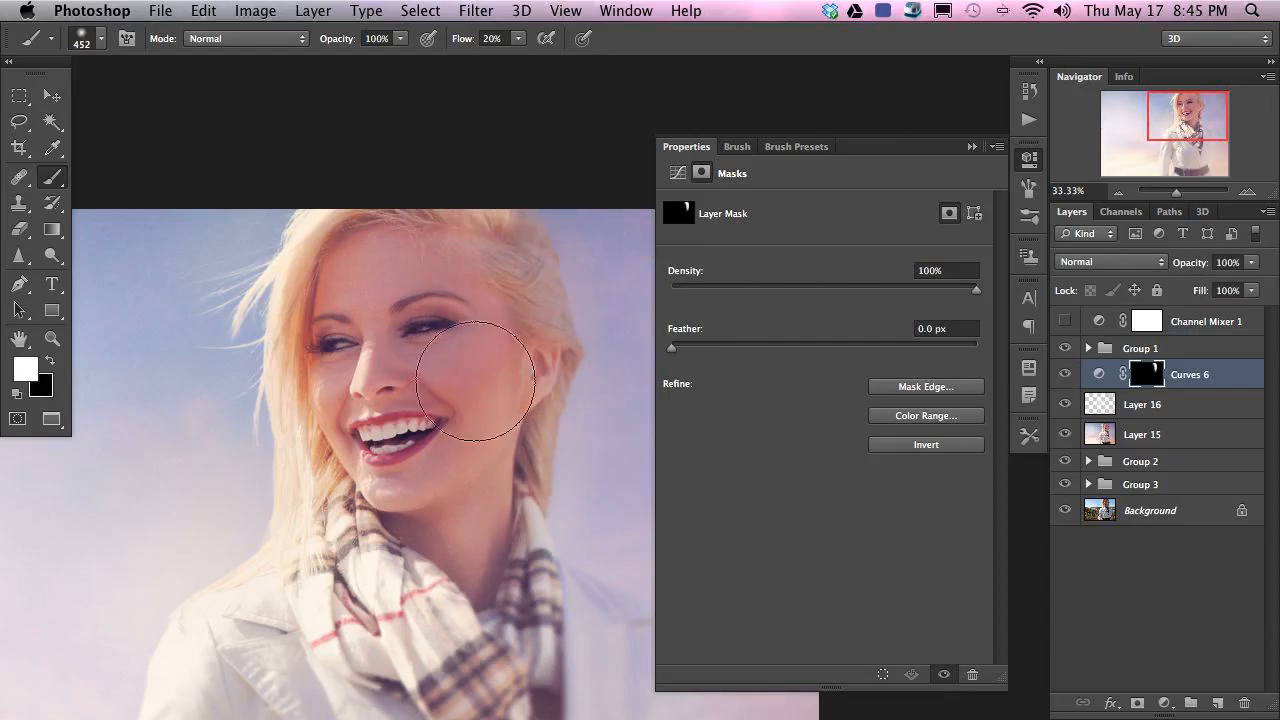
# - Compare the whole image with and without the repainted Curves 6 adjustment
pyautogui.press('super+minus')
pyautogui.press('super+minus')
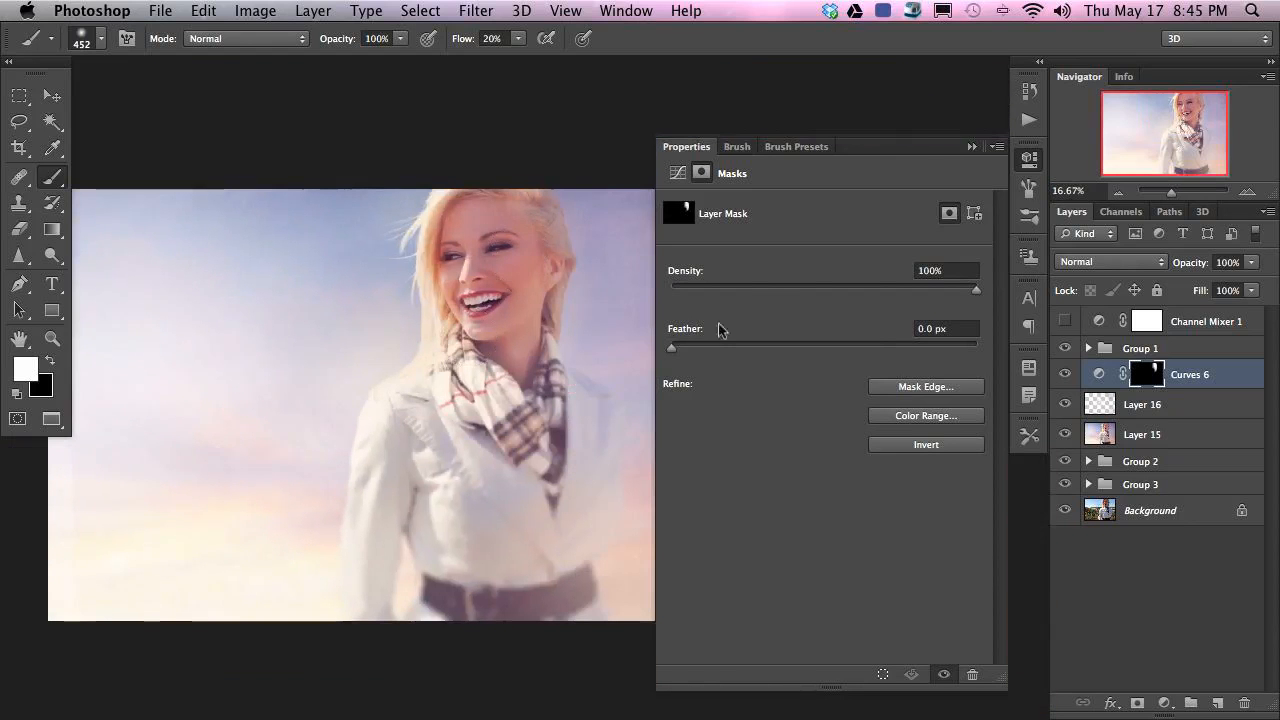
pyautogui.click(1064, 373)
pyautogui.click(1064, 373)
pyautogui.click(1064, 373)
pyautogui.click(1064, 373)
# - Extend the Curves 6 adjustment over the hair, scarf and jacket by painting white on its mask with a large brush, checking before and after
pyautogui.moveTo(444, 480)
pyautogui.mouseDown()
pyautogui.moveTo(491, 494)
pyautogui.moveTo(443, 560)
pyautogui.moveTo(509, 241)
pyautogui.moveTo(600, 508)
pyautogui.moveTo(567, 210)
pyautogui.mouseUp()
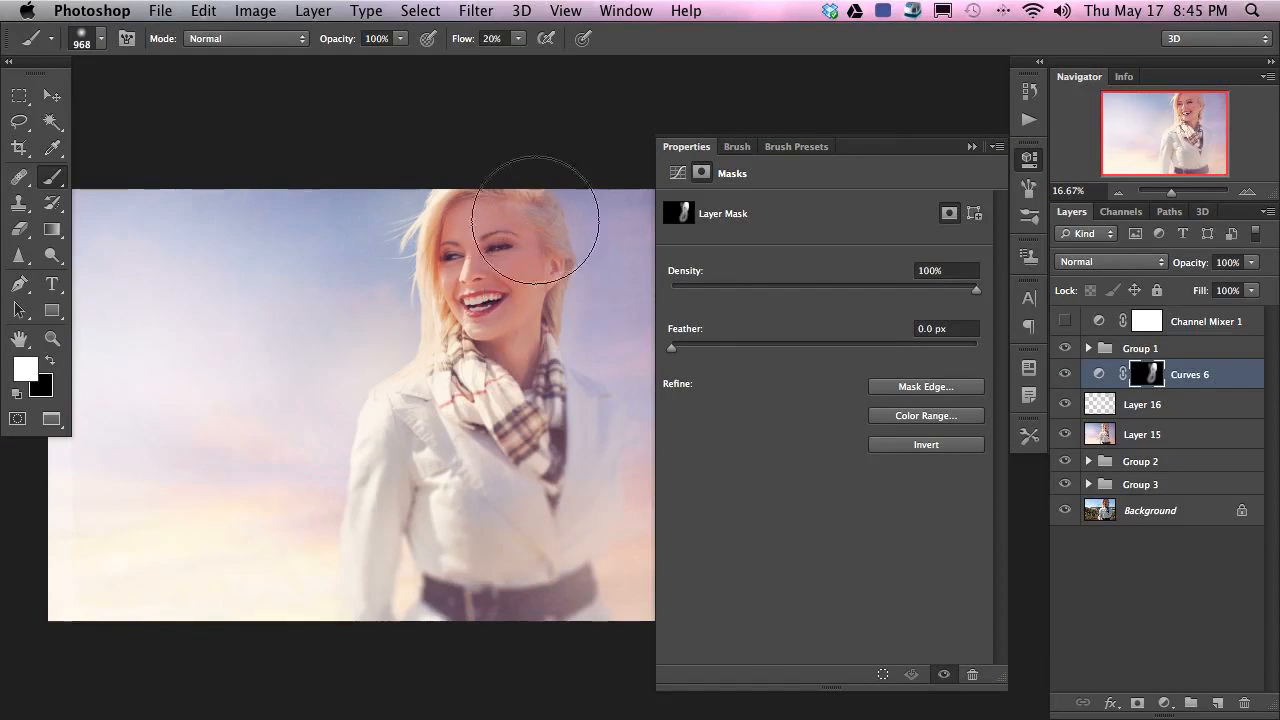
pyautogui.click(1064, 373)
pyautogui.click(1064, 373)
pyautogui.click(1064, 373)
pyautogui.click(1064, 373)
pyautogui.moveTo(543, 401); pyautogui.dragTo(571, 402)
pyautogui.moveTo(610, 383); pyautogui.dragTo(456, 370)
pyautogui.moveTo(456, 366)
pyautogui.mouseDown()
pyautogui.moveTo(460, 317)
pyautogui.moveTo(551, 477)
pyautogui.mouseUp()
pyautogui.moveTo(252, 551)
pyautogui.mouseDown()
pyautogui.moveTo(499, 521)
pyautogui.moveTo(422, 569)
pyautogui.mouseUp()
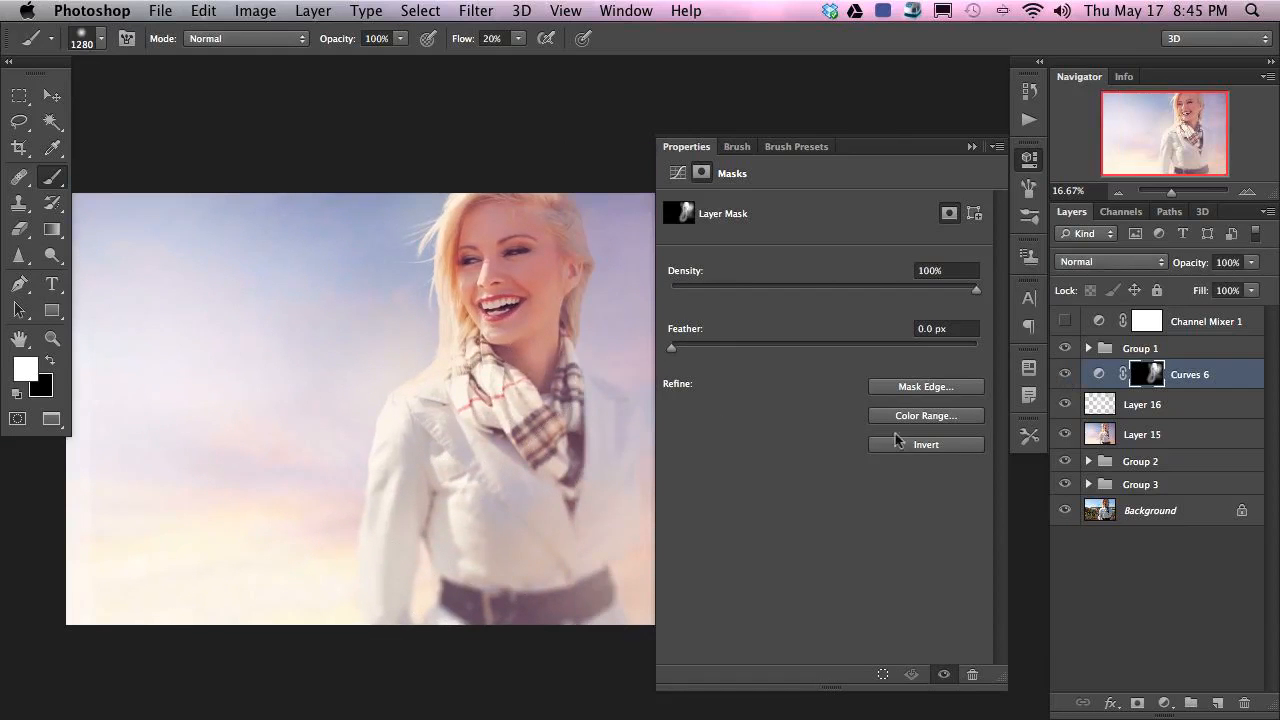
# - Reduce the opacity of Curves 6 to 67% and compare the image with and without it
pyautogui.press('v')
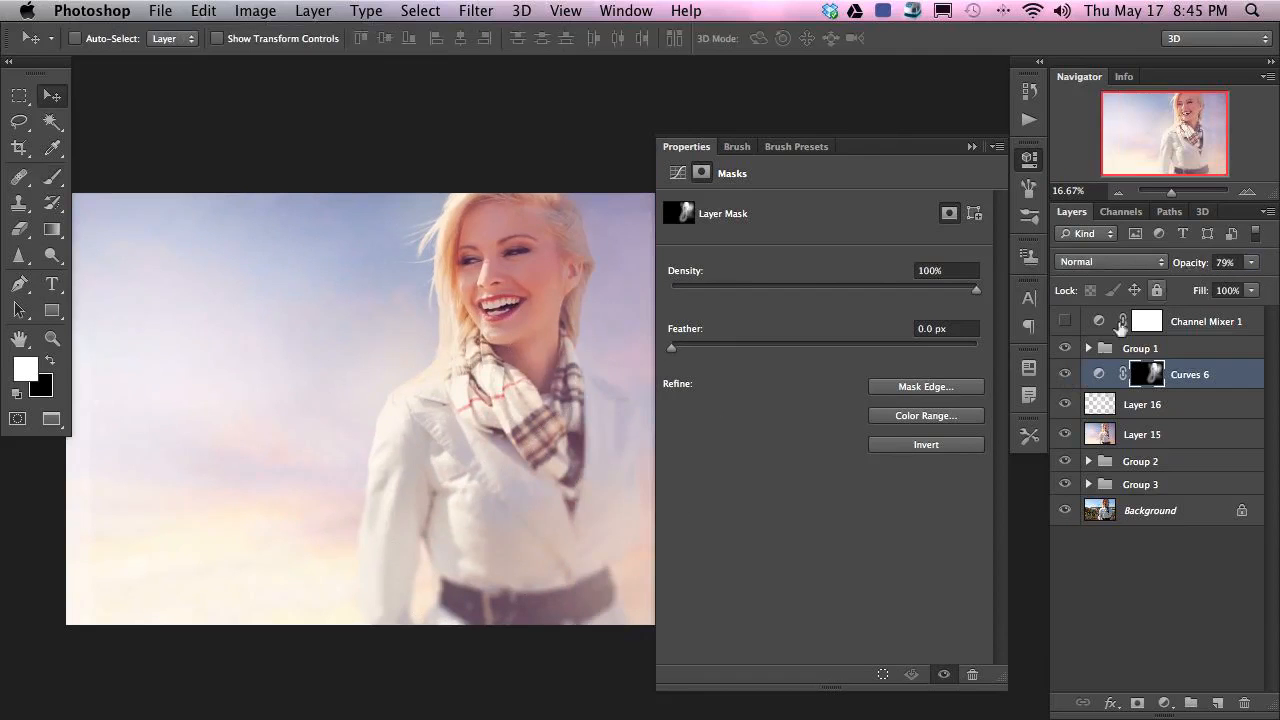
pyautogui.click(1064, 373)
pyautogui.click(1064, 373)
pyautogui.click(1064, 373)
pyautogui.click(1064, 373)
pyautogui.click(1065, 374)
pyautogui.click(1065, 374)
pyautogui.click(1029, 160)
pyautogui.moveTo(456, 478); pyautogui.dragTo(552, 457)
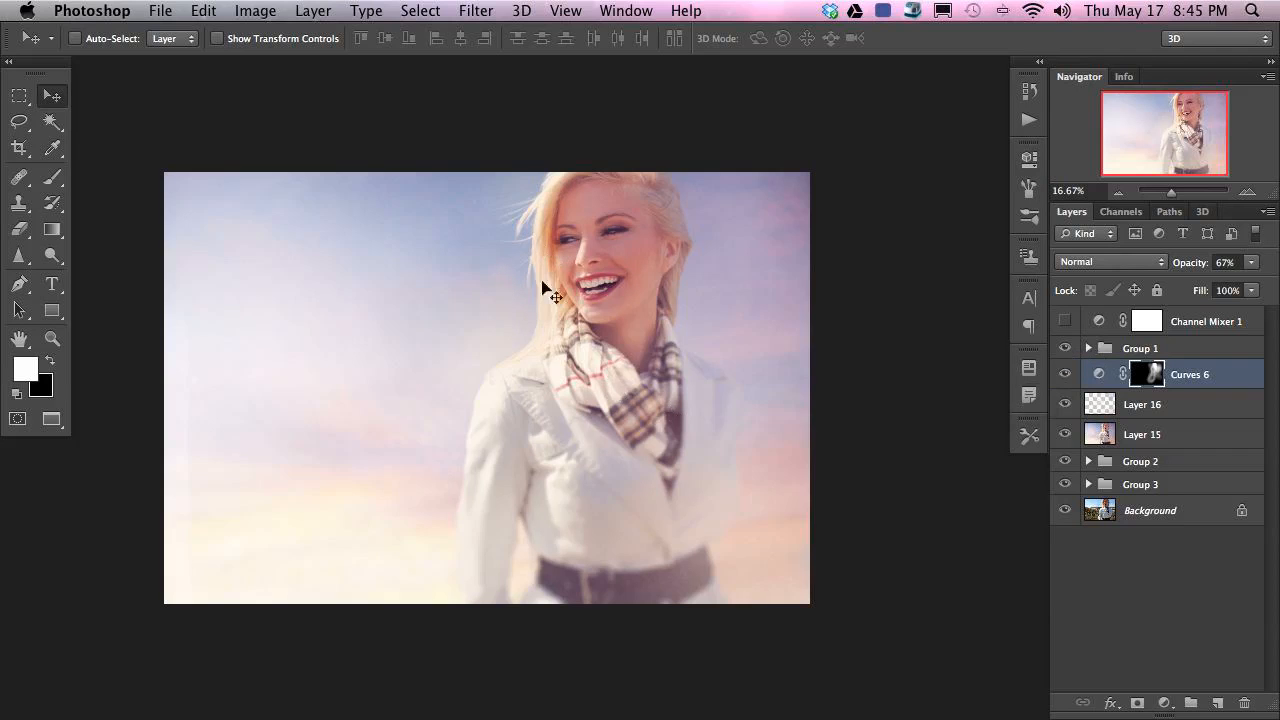
# - Add a Curves adjustment above Group 1, lowering the blue channel's white point output and raising its black point output to about 31
pyautogui.click(1148, 347)
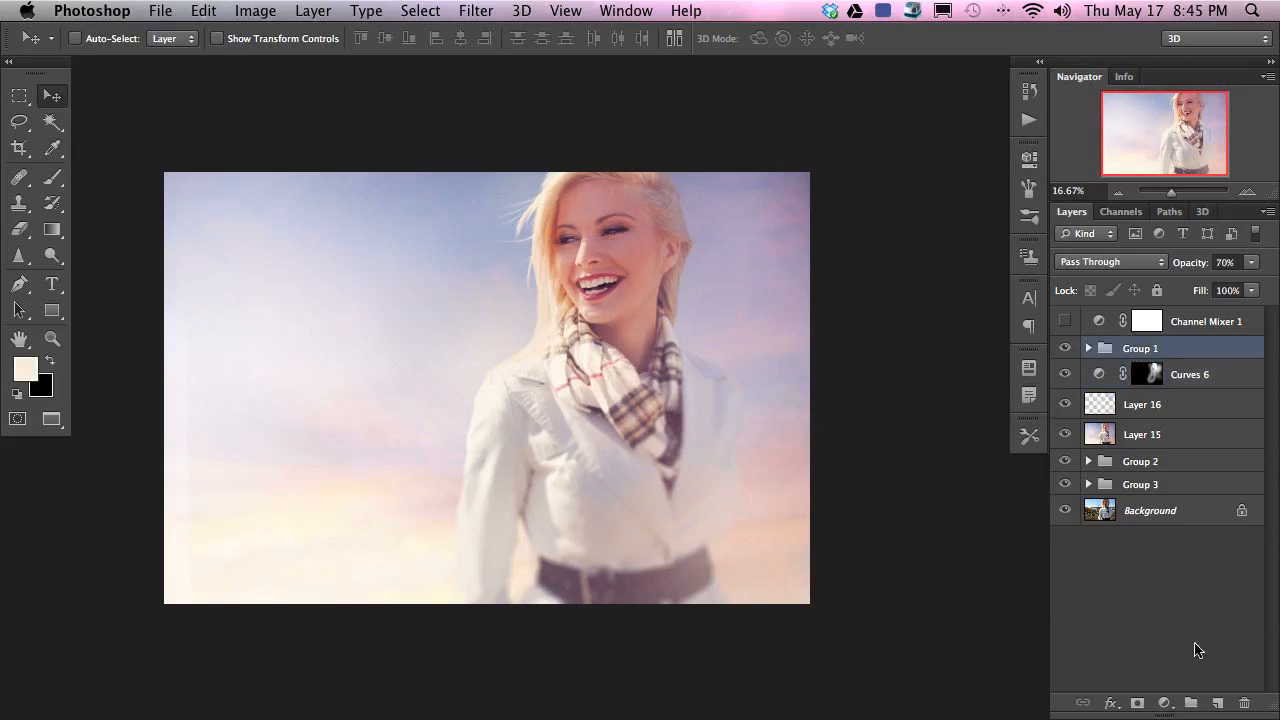
pyautogui.click(1164, 703)
pyautogui.click(1180, 475)
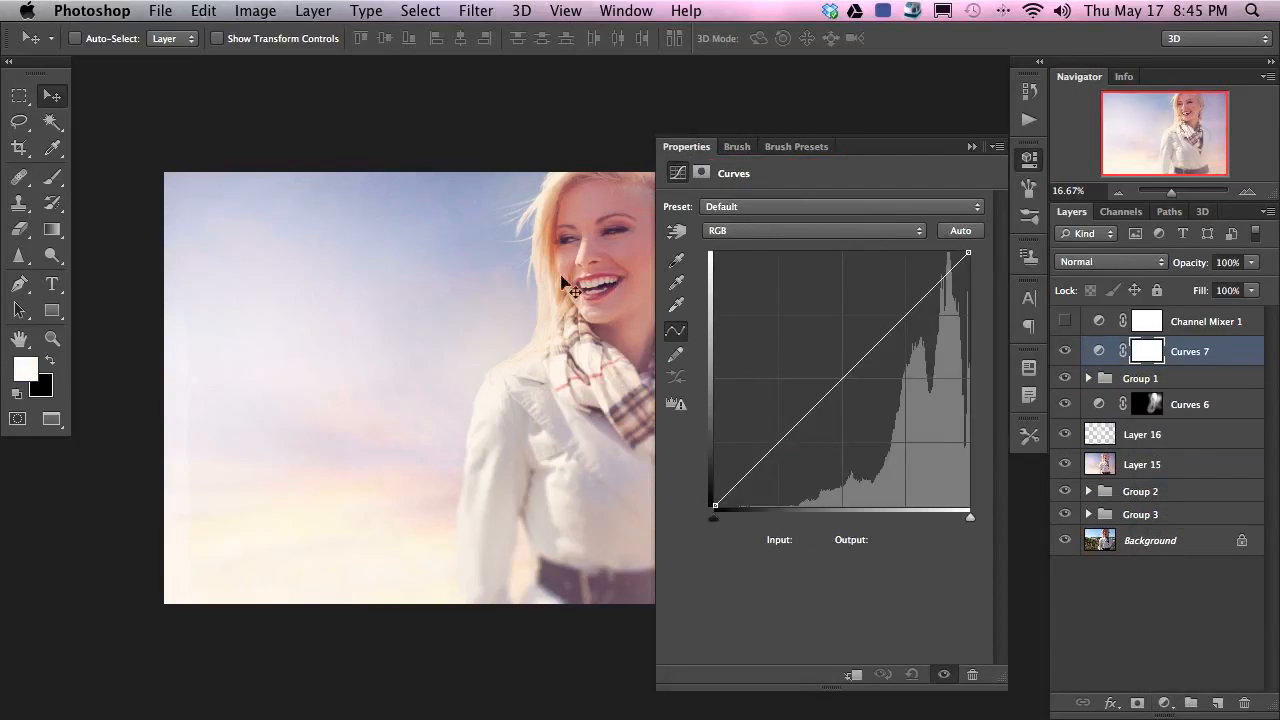
pyautogui.moveTo(576, 299); pyautogui.dragTo(458, 284)
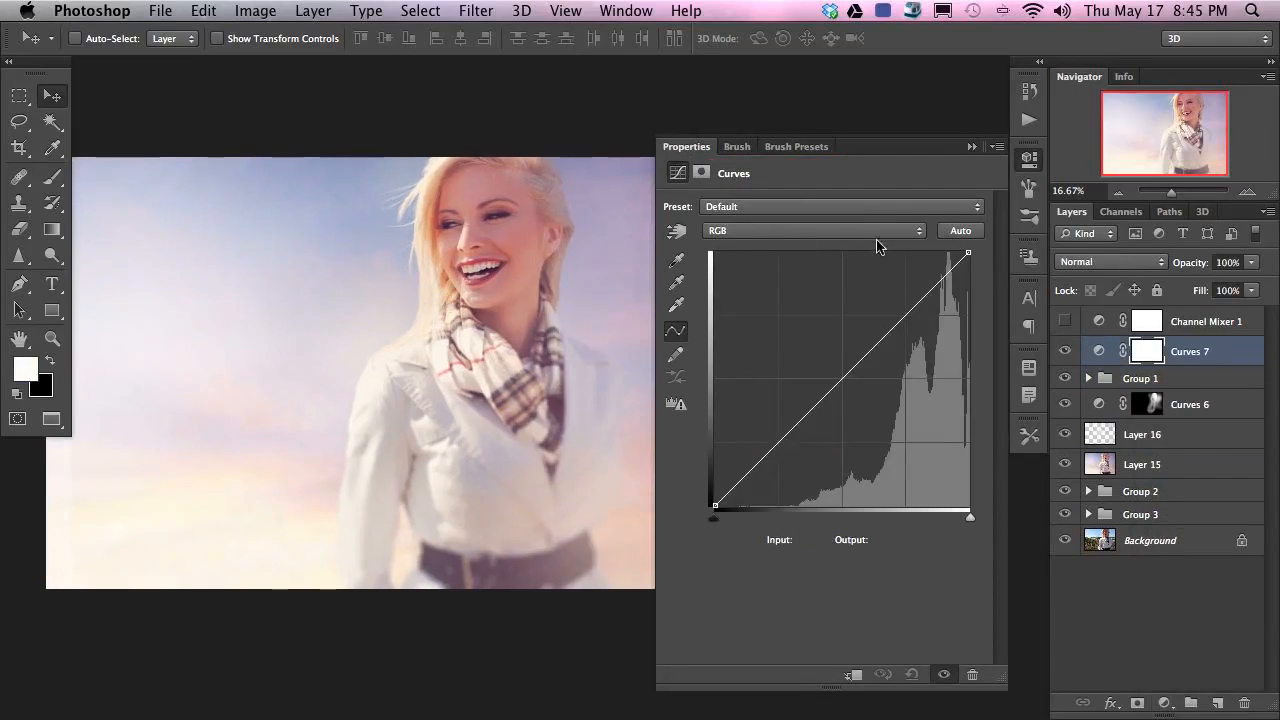
pyautogui.click(818, 231)
pyautogui.click(820, 277)
pyautogui.moveTo(968, 253); pyautogui.dragTo(988, 286)
pyautogui.moveTo(716, 500); pyautogui.dragTo(706, 472)
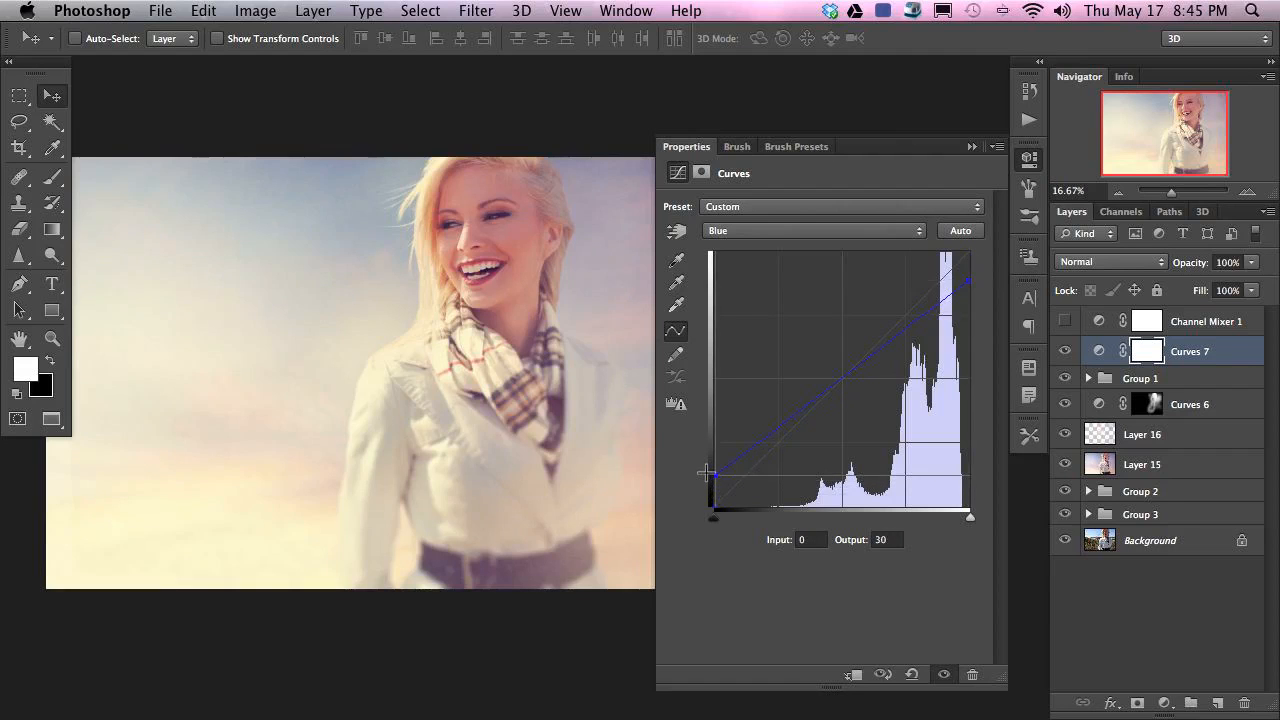
# - Adjust the white and black end points of the red channel on Curves 7
pyautogui.click(765, 231)
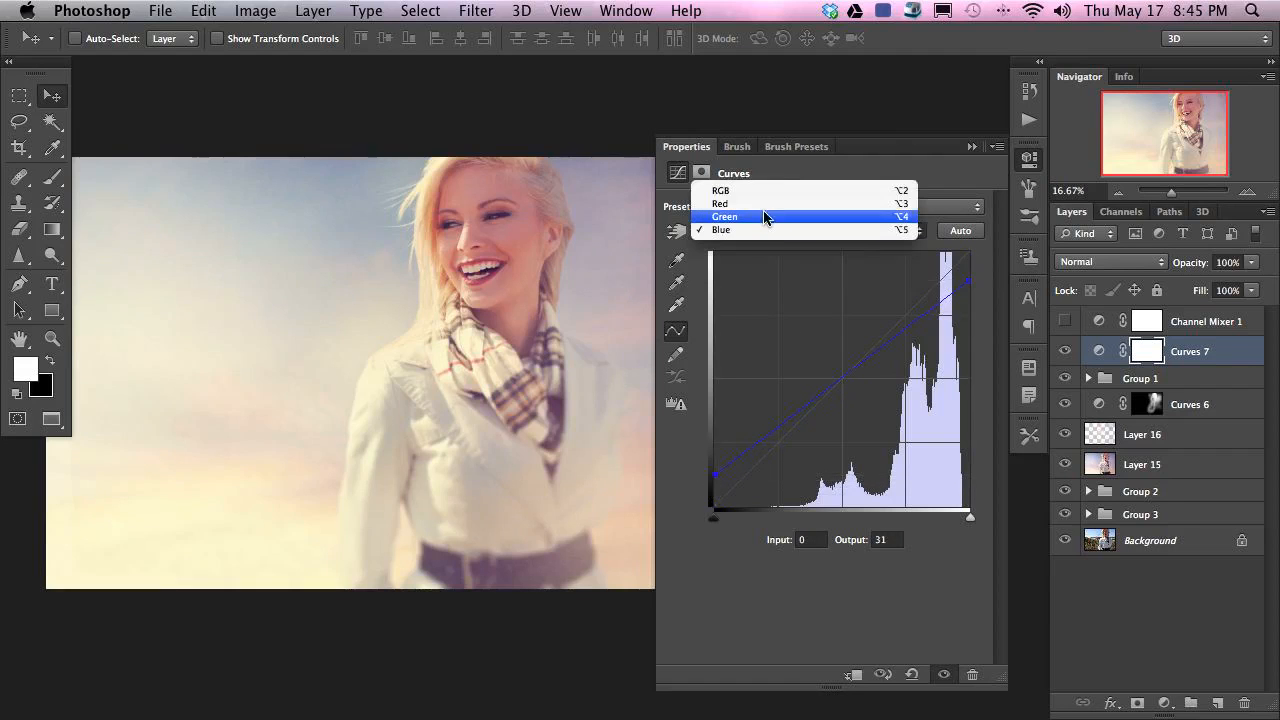
pyautogui.click(765, 204)
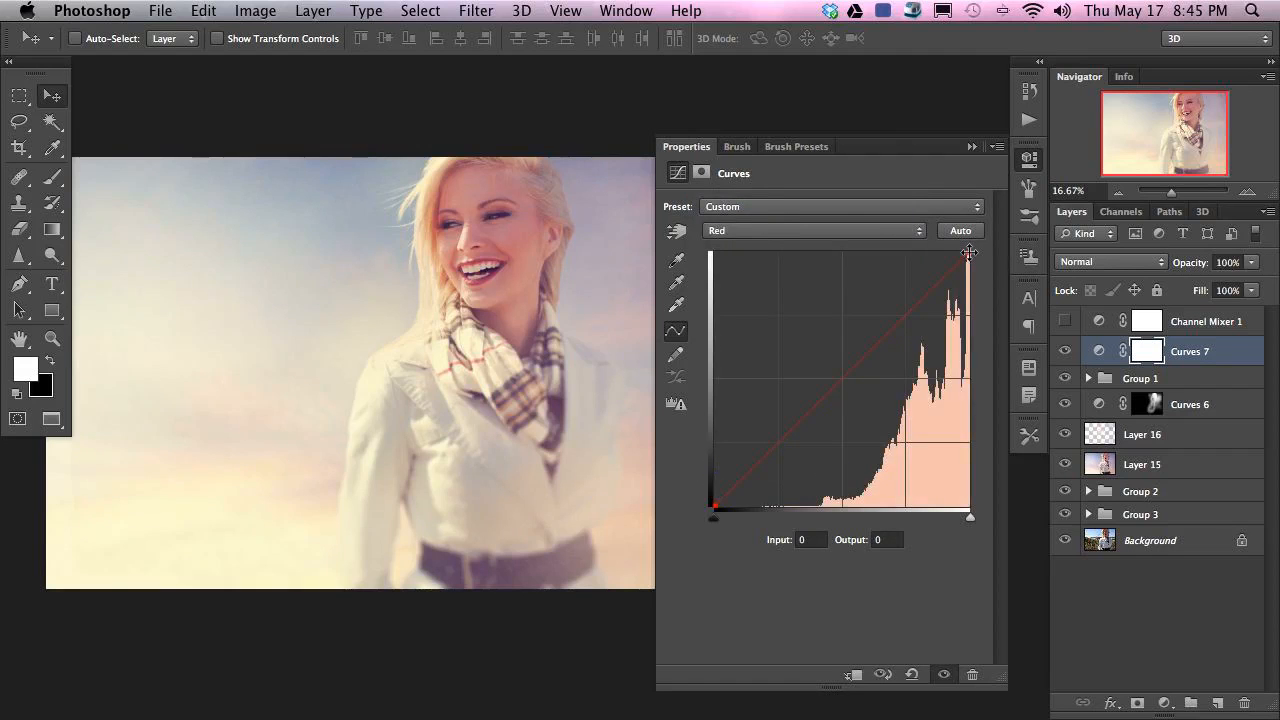
pyautogui.moveTo(969, 252); pyautogui.dragTo(980, 224)
pyautogui.moveTo(716, 505)
pyautogui.mouseDown()
pyautogui.moveTo(699, 515)
pyautogui.moveTo(694, 475)
pyautogui.moveTo(695, 496)
pyautogui.mouseUp()
# - Try bending the green channel with a highlight point and a shadow point, and discard both points
pyautogui.click(763, 231)
pyautogui.click(765, 251)
pyautogui.moveTo(871, 352)
pyautogui.mouseDown()
pyautogui.moveTo(856, 358)
pyautogui.moveTo(866, 372)
pyautogui.mouseUp()
pyautogui.moveTo(811, 420); pyautogui.dragTo(786, 451)
pyautogui.moveTo(866, 372); pyautogui.dragTo(885, 324)
pyautogui.moveTo(787, 451); pyautogui.dragTo(794, 455)
pyautogui.moveTo(889, 321); pyautogui.dragTo(821, 609)
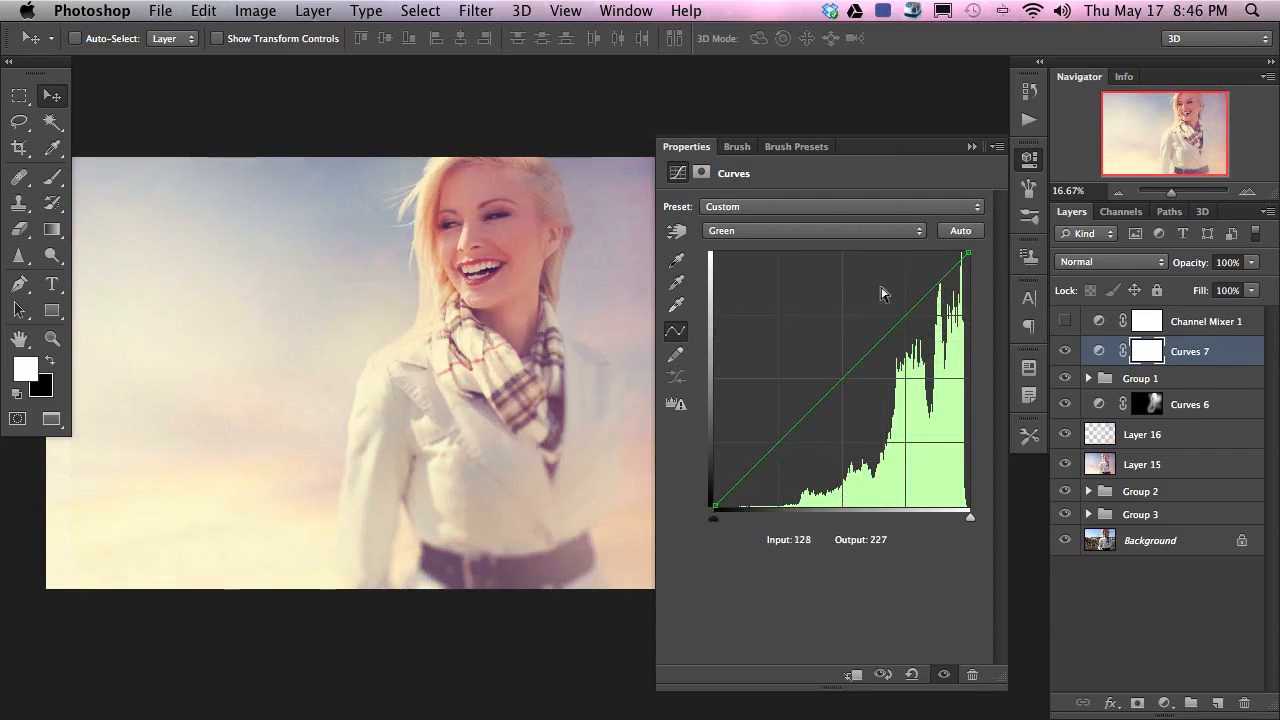
# - Compare the image with and without the Curves 7 color toning
pyautogui.click(1065, 352)
pyautogui.click(1065, 352)
pyautogui.click(1065, 352)
pyautogui.click(1065, 352)
pyautogui.click(1065, 352)
pyautogui.click(1065, 352)
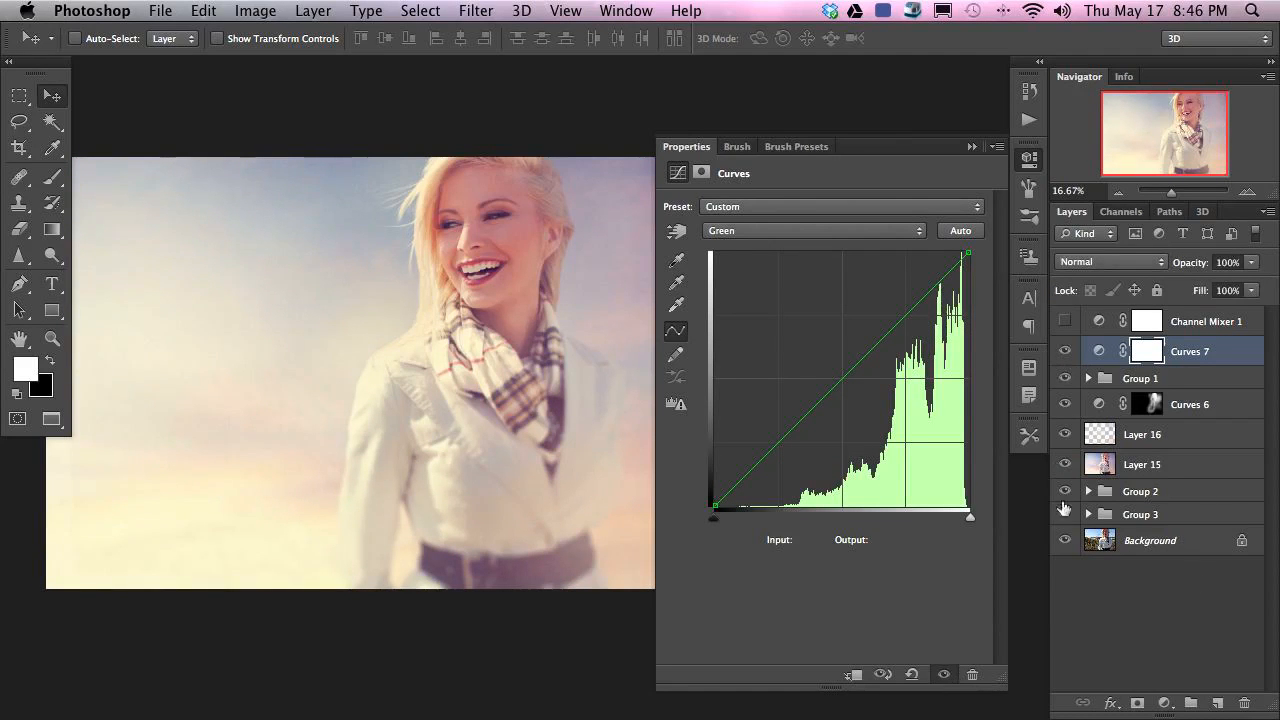
# - Add a Levels adjustment layer, place it beneath Curves 7, and set its midtones to 0.48
pyautogui.click(1169, 701)
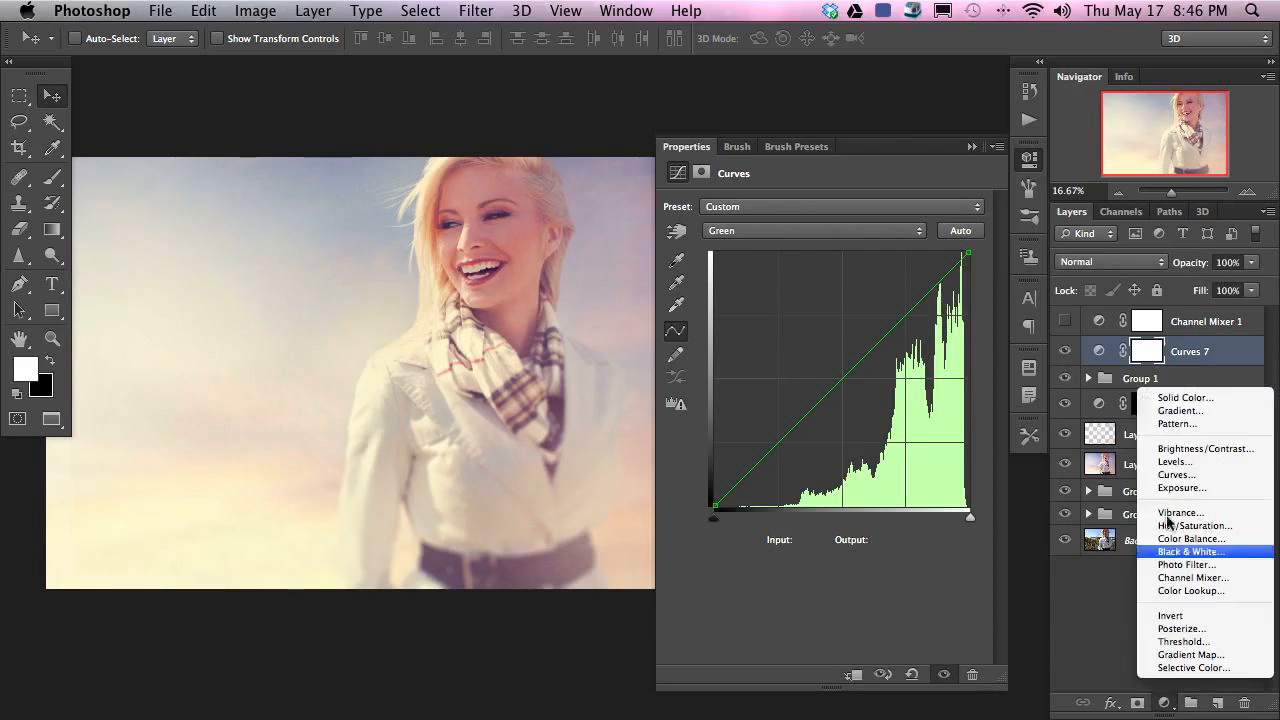
pyautogui.click(1176, 461)
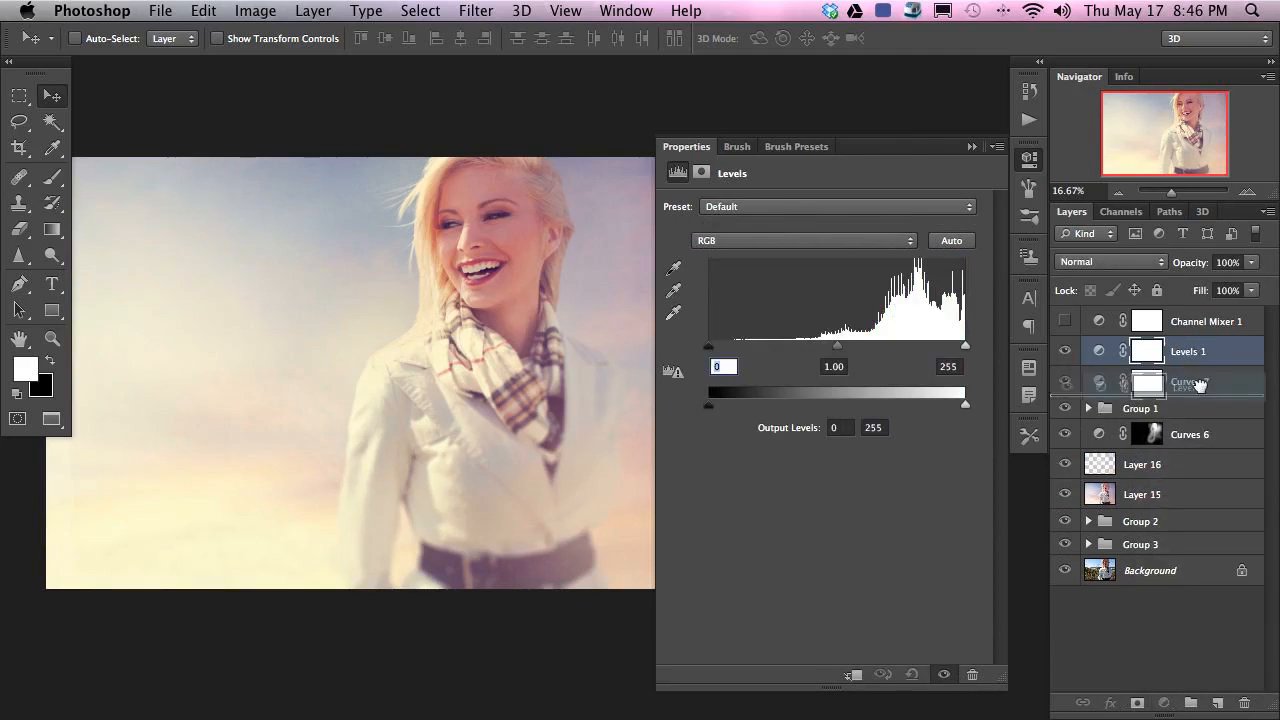
pyautogui.moveTo(837, 352); pyautogui.dragTo(892, 353)
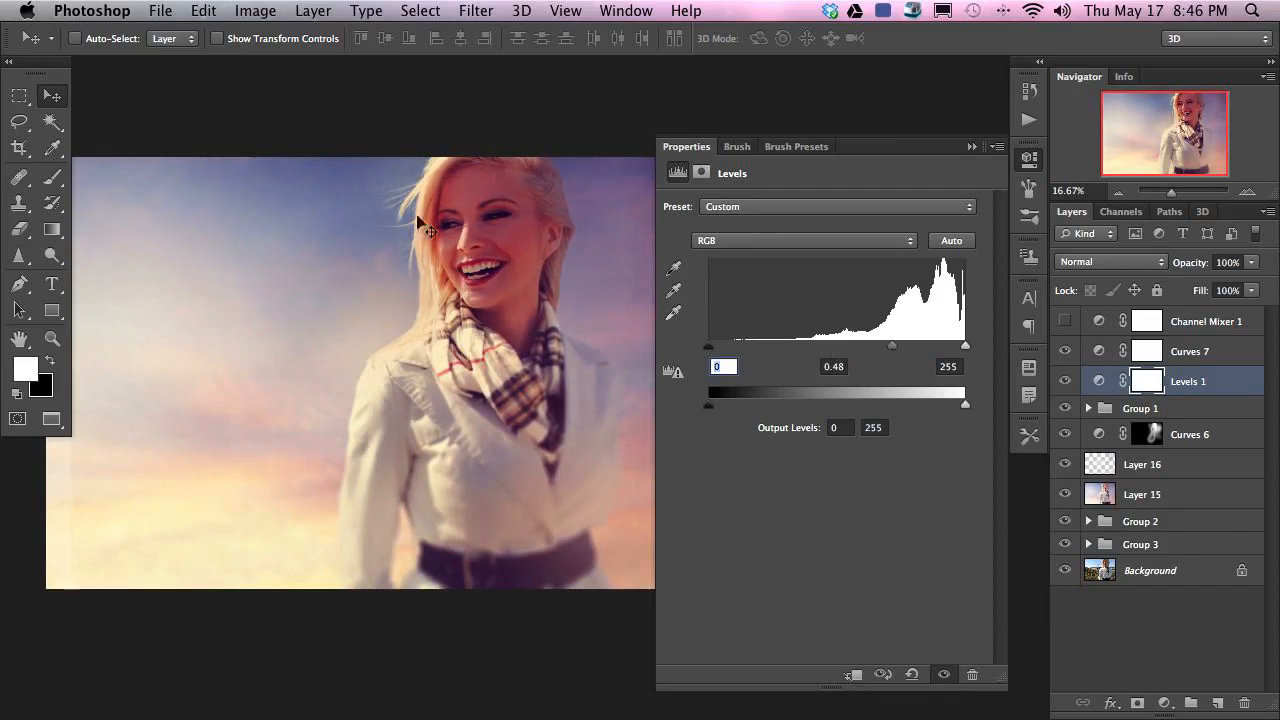
pyautogui.click(1029, 158)
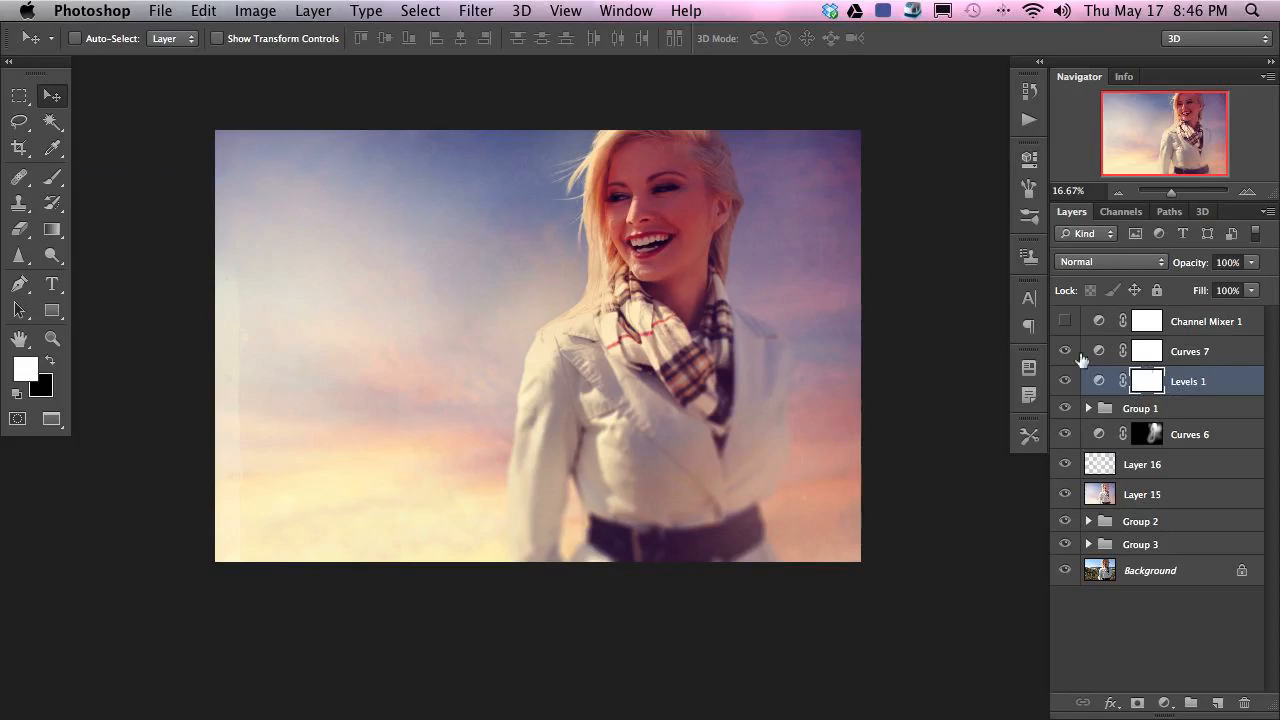
# - Paint black on the Levels 1 mask over the woman's face and the surrounding sky, lowering the brush flow to 10%
pyautogui.press('b')
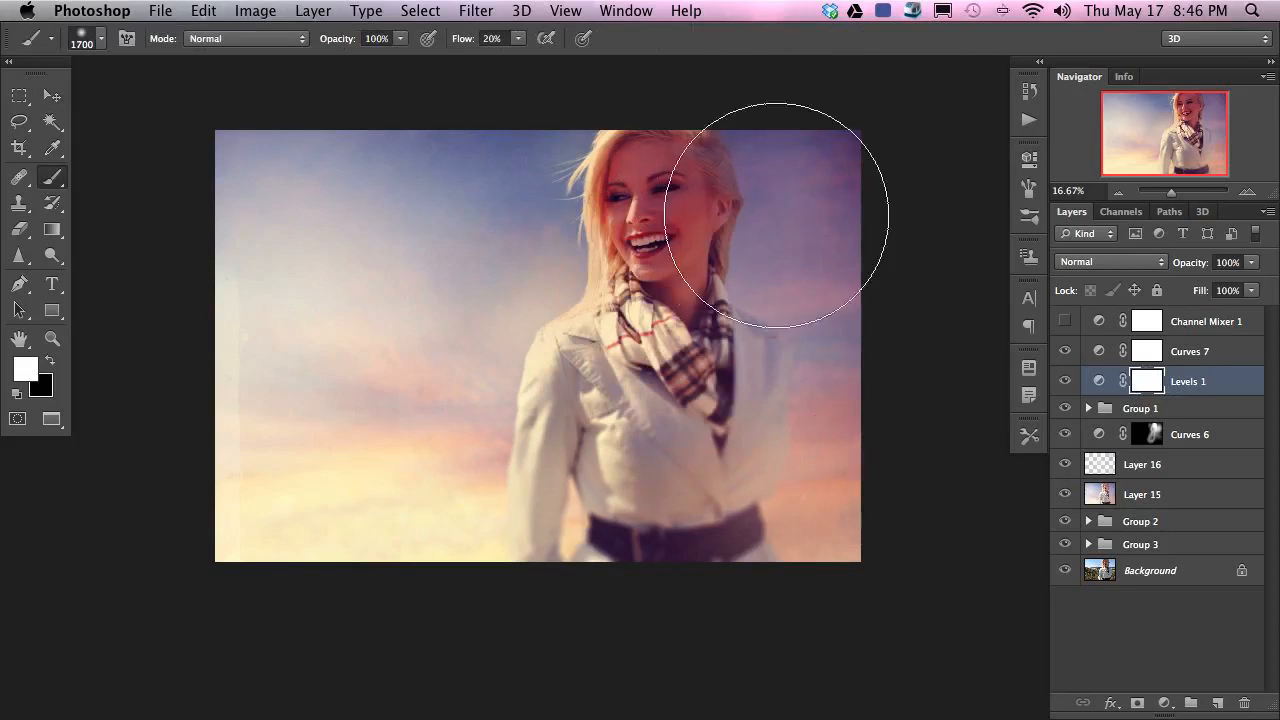
pyautogui.press('x')
pyautogui.moveTo(744, 243)
pyautogui.mouseDown()
pyautogui.moveTo(806, 280)
pyautogui.moveTo(748, 233)
pyautogui.moveTo(757, 262)
pyautogui.mouseUp()
pyautogui.hotkey('shift', '1')
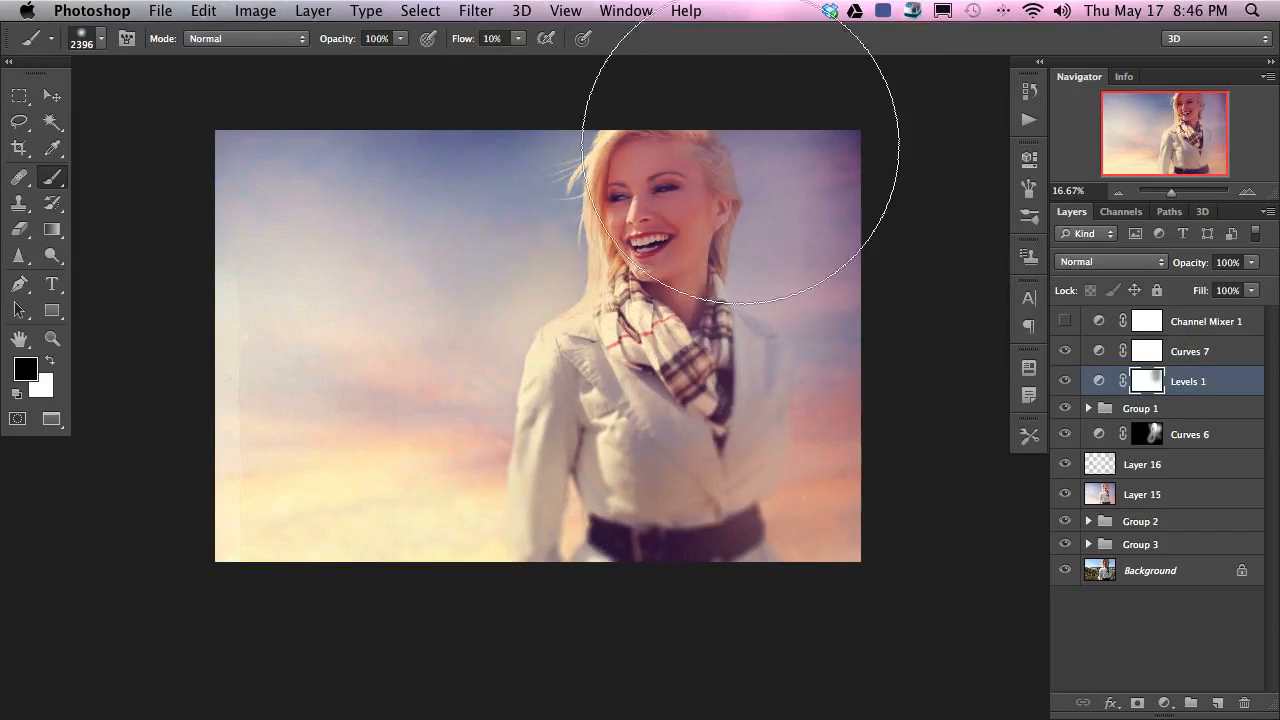
pyautogui.moveTo(816, 210); pyautogui.dragTo(753, 190)
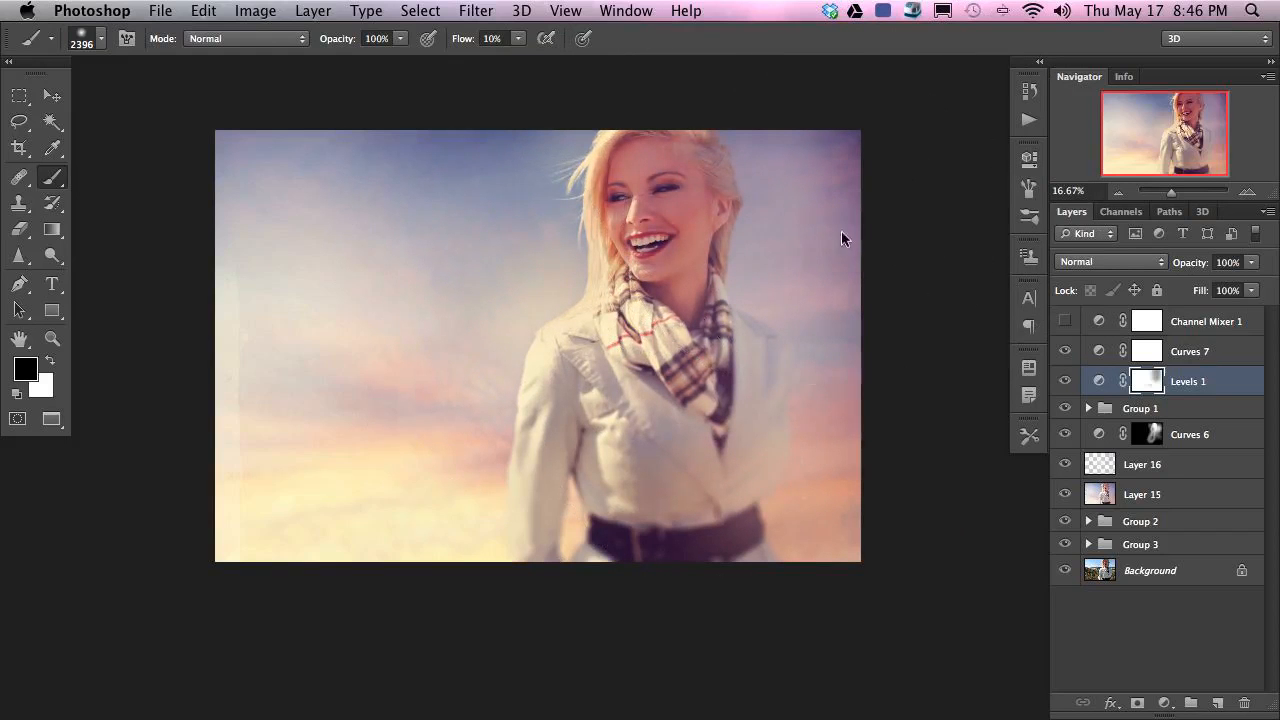
pyautogui.moveTo(445, 244); pyautogui.dragTo(452, 271)
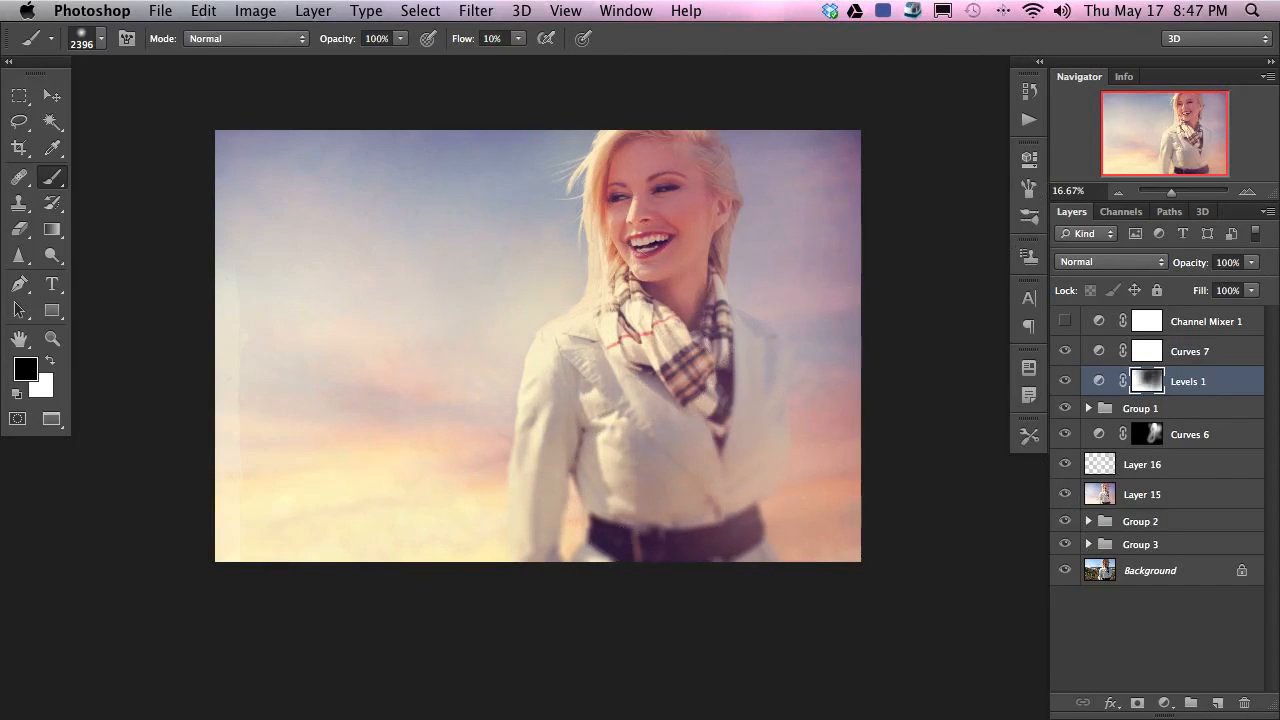
# - Compare the image with and without Levels 1 and inspect its mask on its own
pyautogui.click(1065, 380)
pyautogui.click(1065, 380)
pyautogui.click(1065, 380)
pyautogui.click(1065, 380)
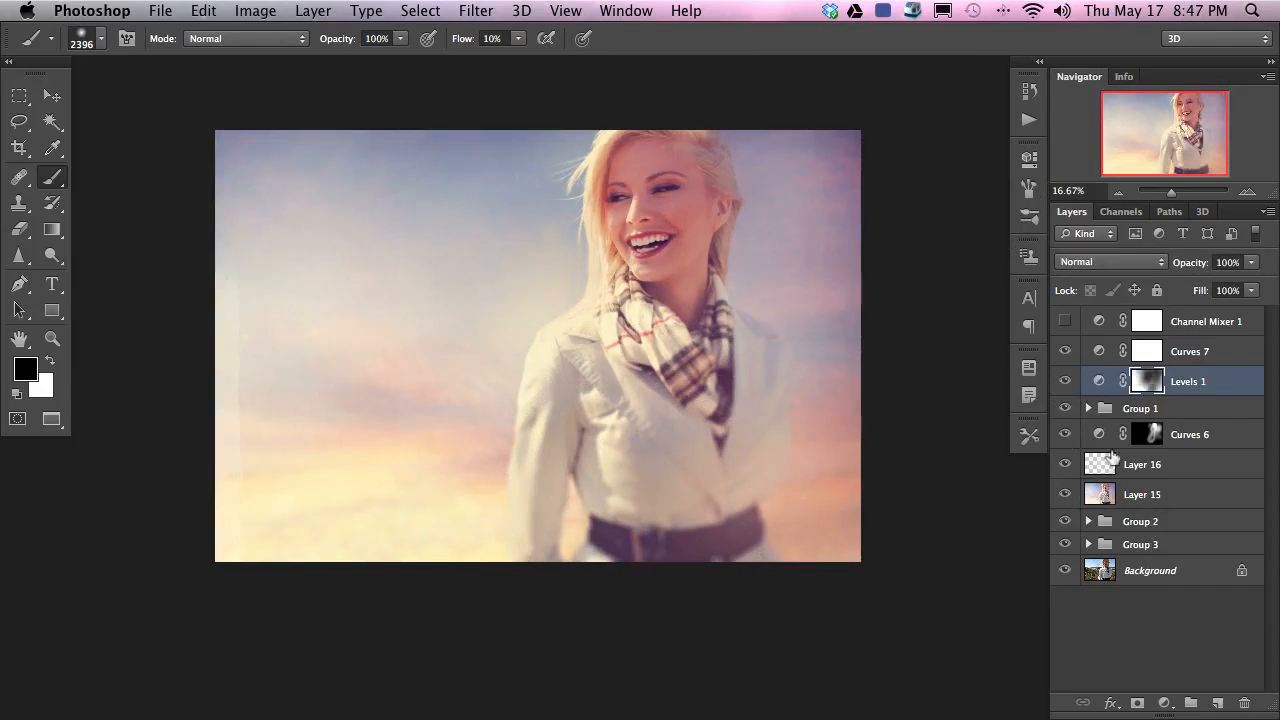
pyautogui.click(1066, 381)
pyautogui.click(1066, 381)
pyautogui.click(1066, 381)
pyautogui.click(1066, 381)
pyautogui.click(1065, 380)
pyautogui.click(1065, 380)
pyautogui.keyDown('alt'); pyautogui.click(1148, 383); pyautogui.keyUp('alt')
pyautogui.keyDown('alt'); pyautogui.click(1148, 383); pyautogui.keyUp('alt')
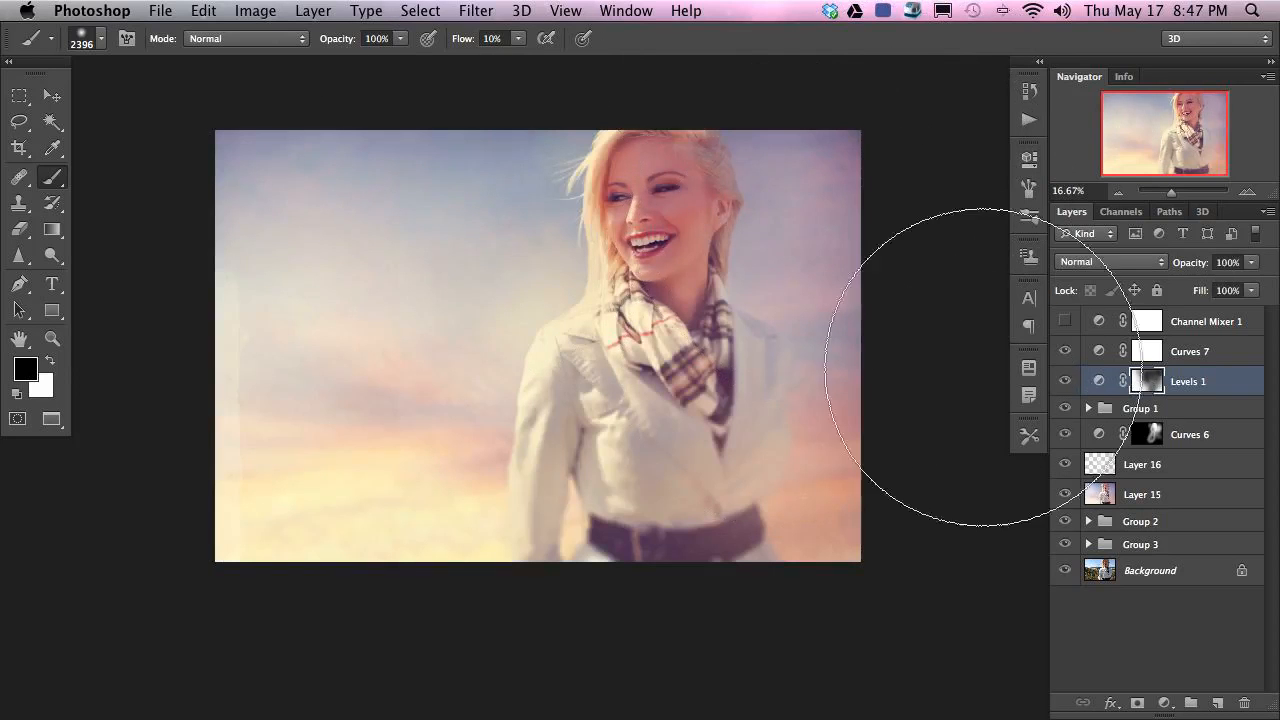
# - Examine the effect of Group 1 and of the _MG_6734.jpg texture inside it on the image
pyautogui.click(1065, 409)
pyautogui.click(1066, 410)
pyautogui.click(1066, 410)
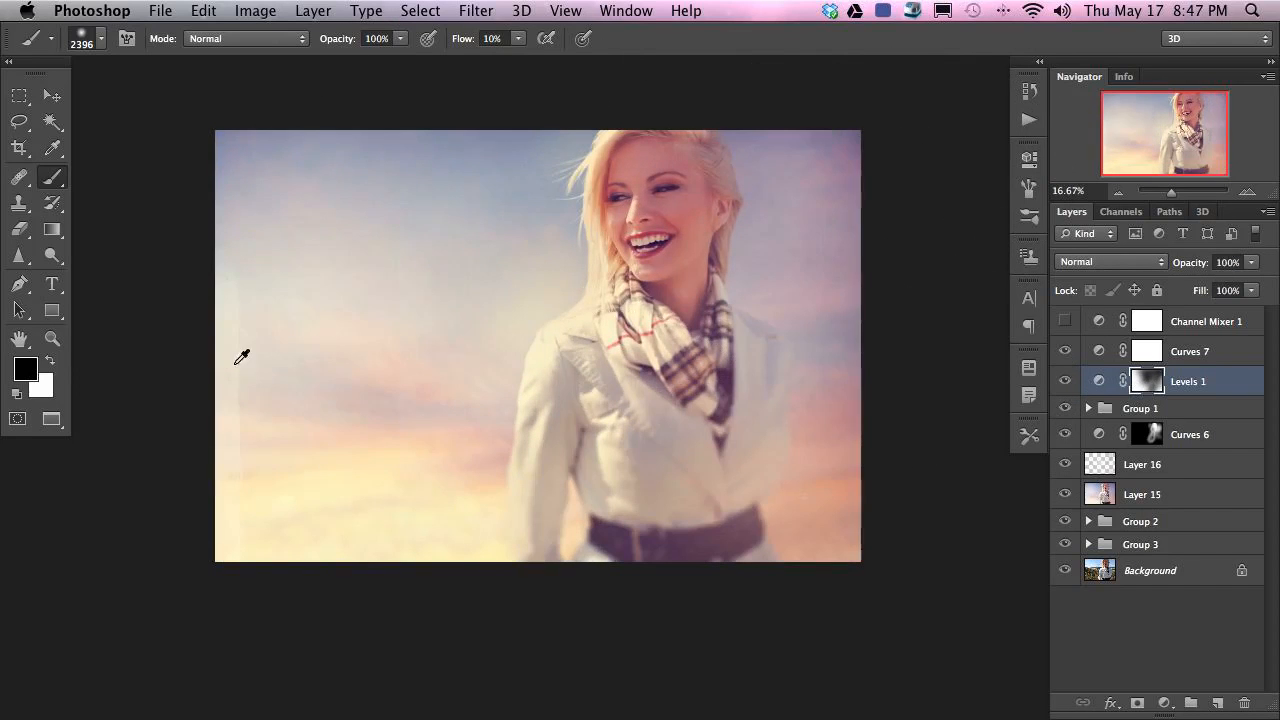
pyautogui.click(1088, 408)
pyautogui.click(1066, 494)
pyautogui.click(1066, 494)
pyautogui.click(1066, 494)
pyautogui.click(1066, 494)
# - Paint black at 50% flow on the _MG_6734.jpg layer mask along the edges of the texture to hide them
pyautogui.click(1152, 505)
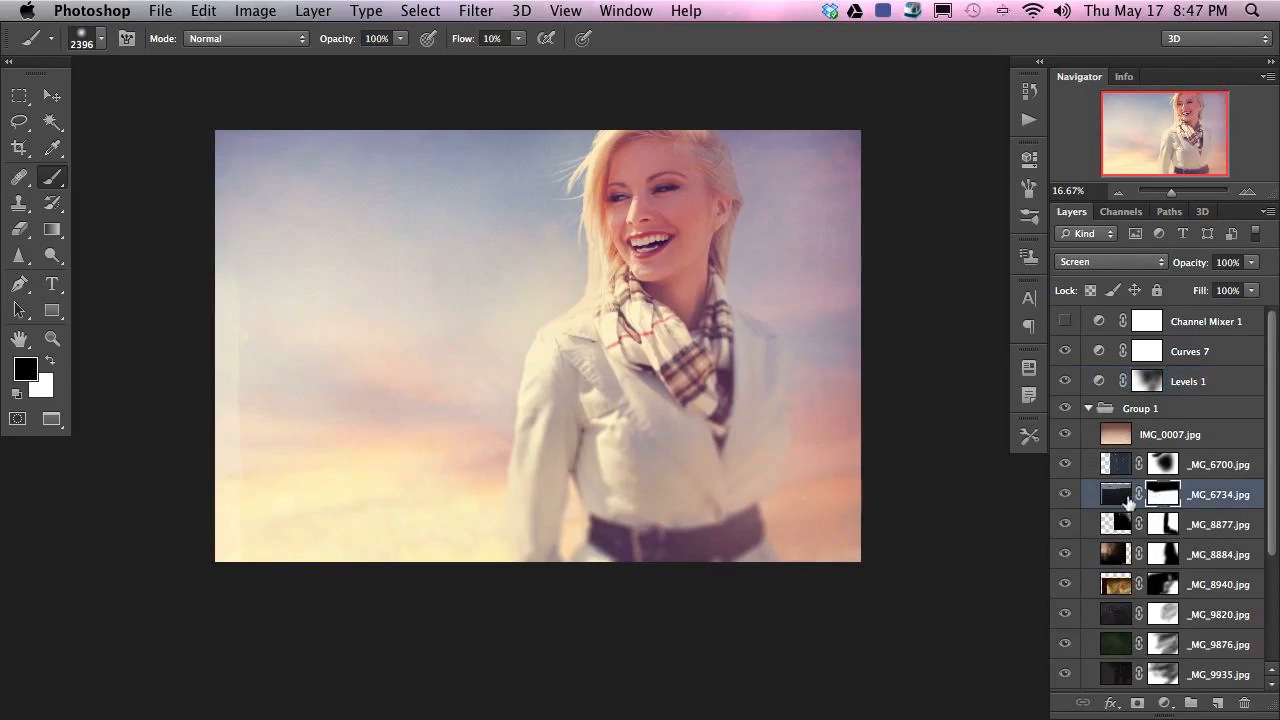
pyautogui.moveTo(457, 394); pyautogui.dragTo(382, 390)
pyautogui.hotkey('shift', '5')
pyautogui.moveTo(245, 254)
pyautogui.mouseDown()
pyautogui.moveTo(196, 397)
pyautogui.moveTo(188, 488)
pyautogui.moveTo(177, 252)
pyautogui.moveTo(121, 463)
pyautogui.mouseUp()
pyautogui.moveTo(856, 396); pyautogui.dragTo(858, 556)
pyautogui.moveTo(650, 508); pyautogui.dragTo(685, 531)
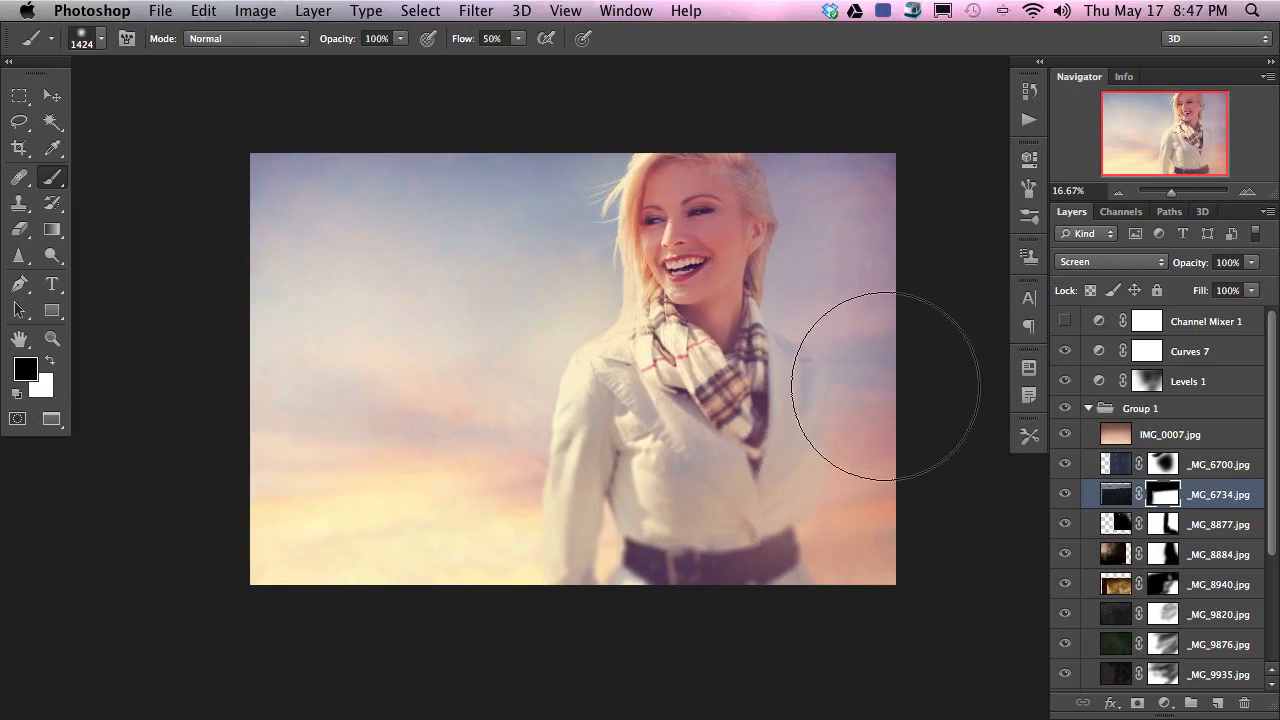
# - Compare the image with and without the Group 1 textures, the Curves 7 toning and the Levels 1 darkening
pyautogui.click(1065, 409)
pyautogui.click(1065, 409)
pyautogui.click(1065, 409)
pyautogui.click(1065, 409)
pyautogui.click(1065, 409)
pyautogui.click(1065, 409)
pyautogui.click(1089, 408)
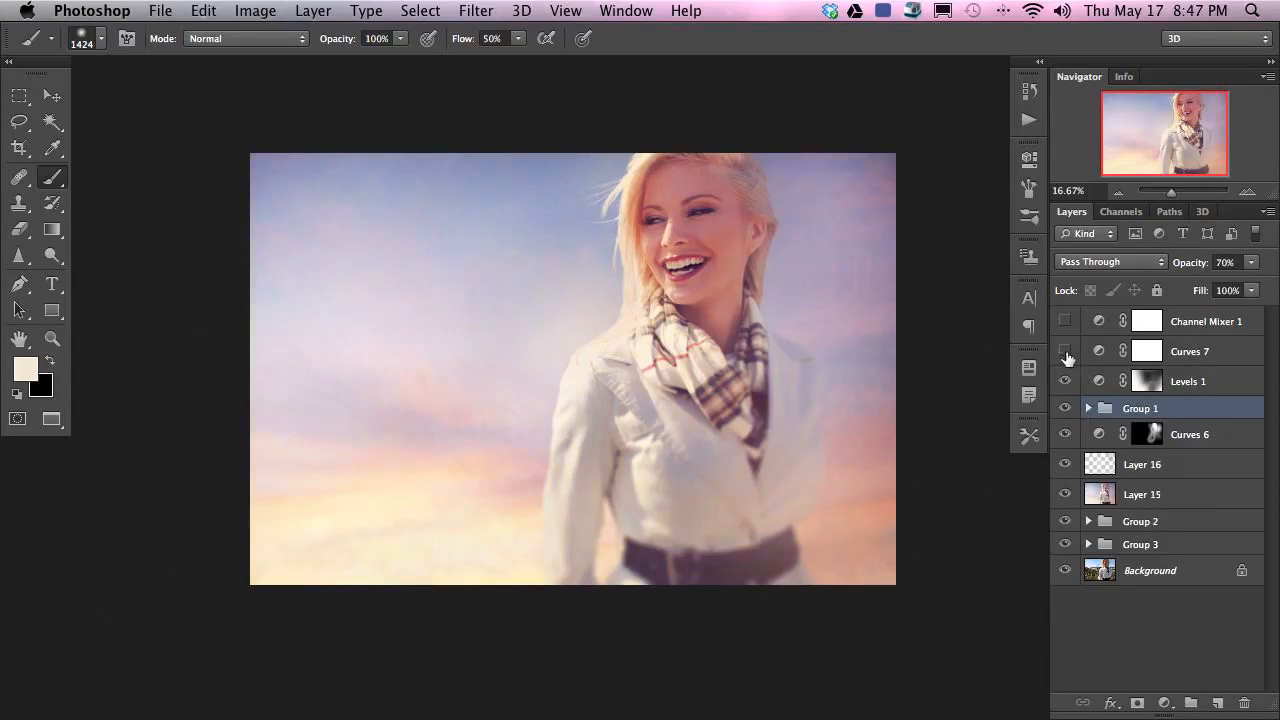
pyautogui.moveTo(1064, 360); pyautogui.dragTo(1069, 389)
pyautogui.click(1065, 382)
pyautogui.click(1065, 382)
pyautogui.click(1065, 382)
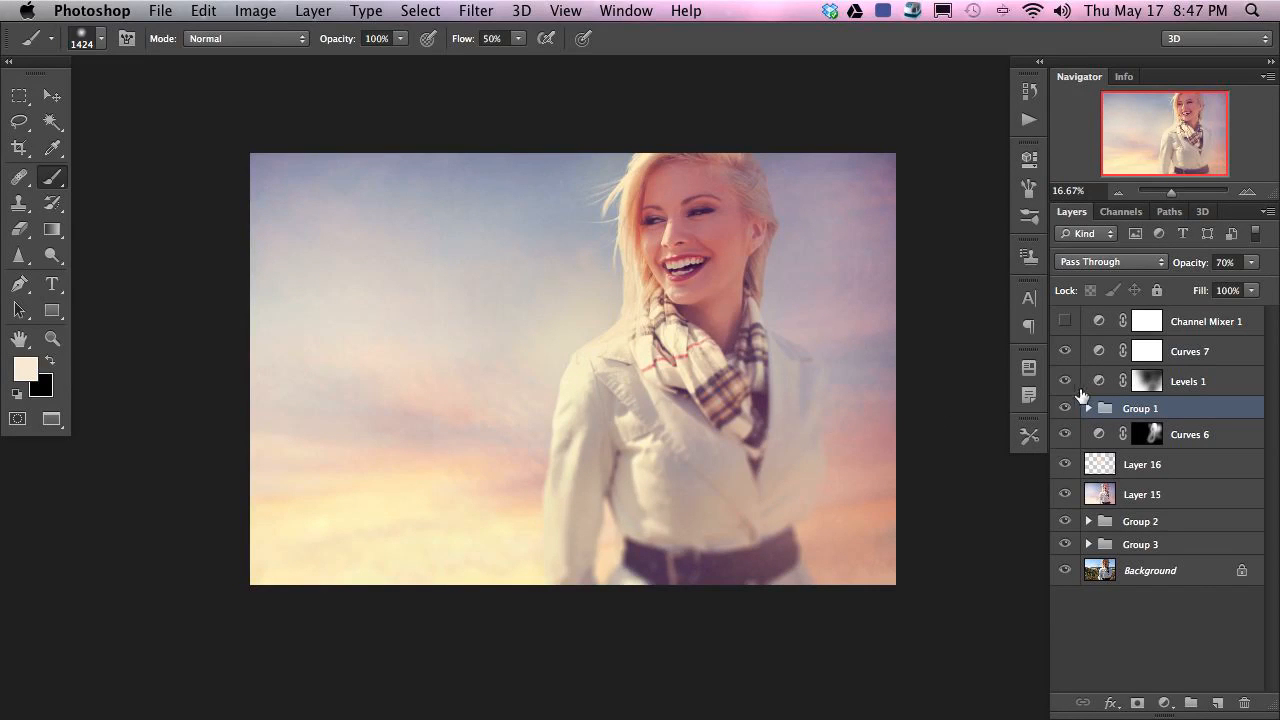
# - Add a new layer above Curves 7 and clone the woman's hair strands onto it over the sky, sampling Current & Below
pyautogui.click(1210, 354)
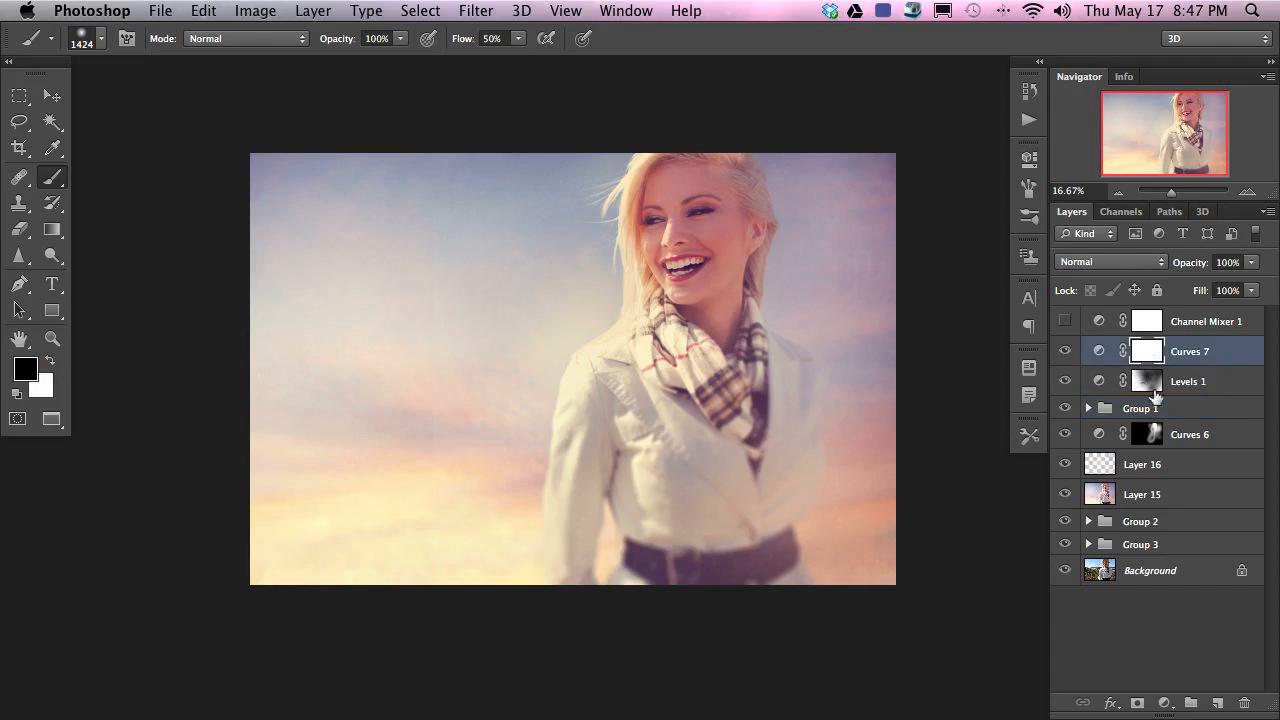
pyautogui.press('super+shift+alt+n')
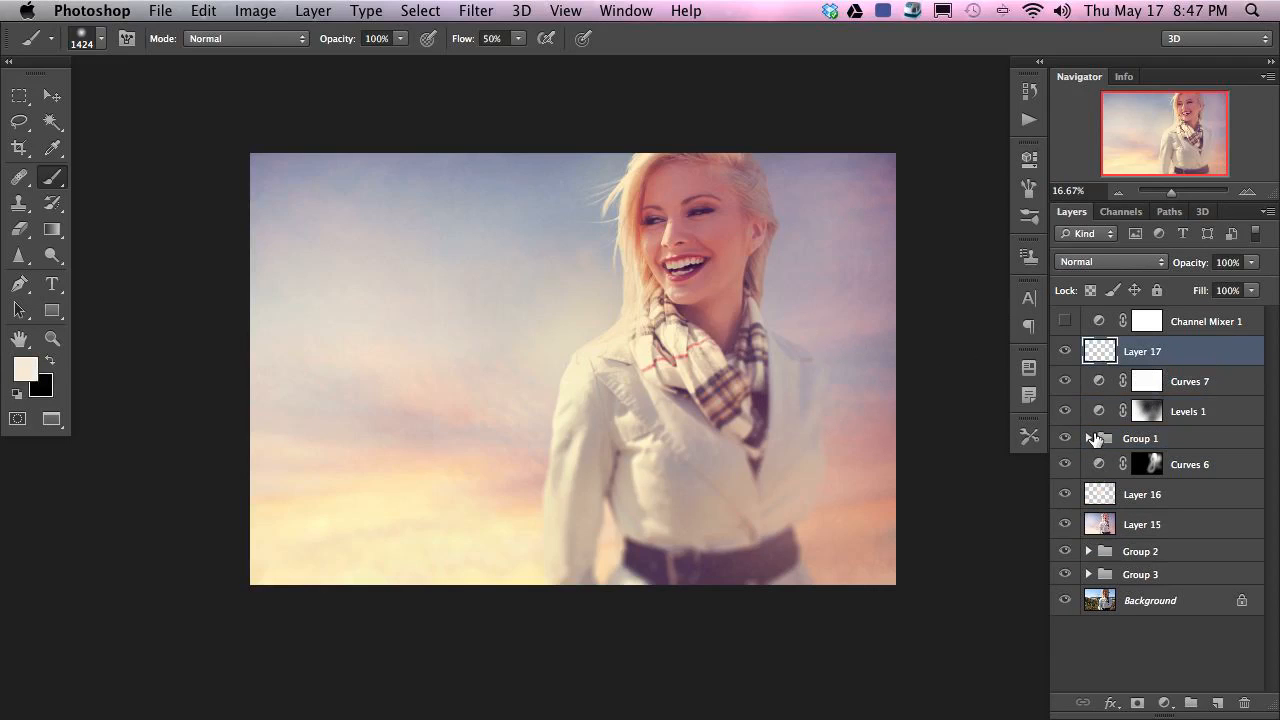
pyautogui.press('s')
pyautogui.keyDown('ctrl'); pyautogui.keyDown('alt'); pyautogui.moveTo(636, 191); pyautogui.dragTo(652, 191); pyautogui.keyUp('alt'); pyautogui.keyUp('ctrl')
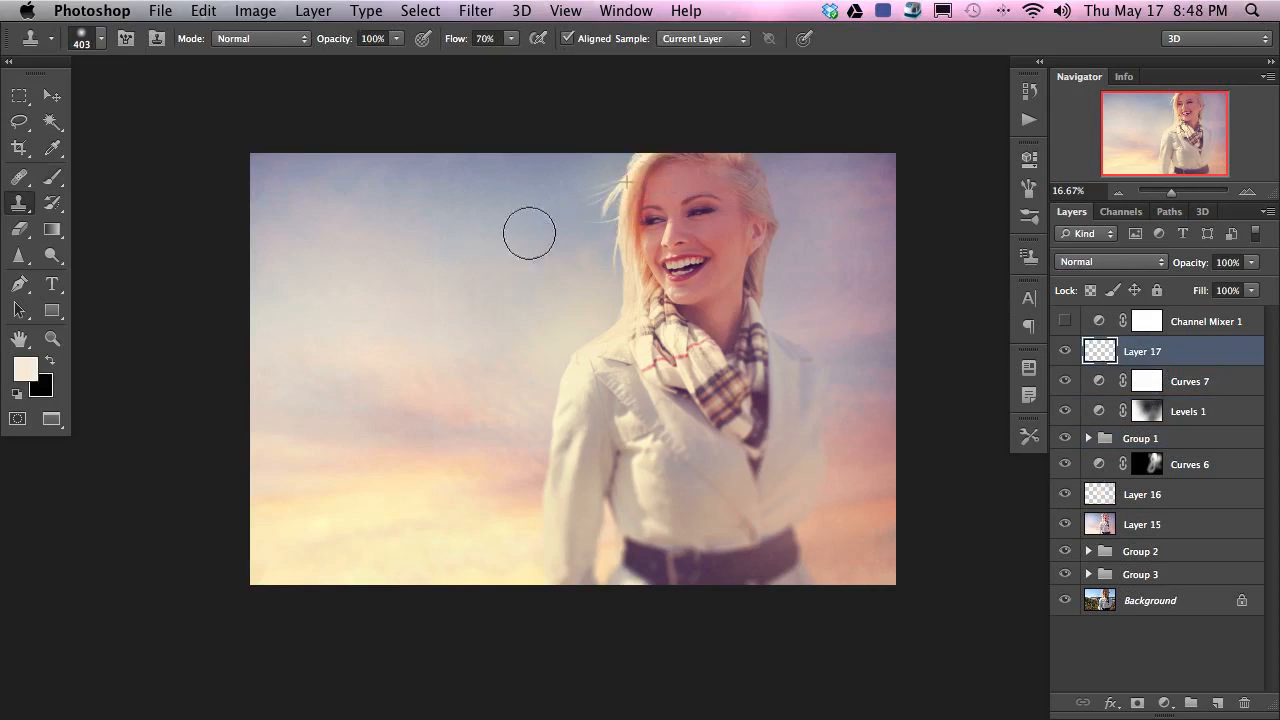
pyautogui.click(703, 38)
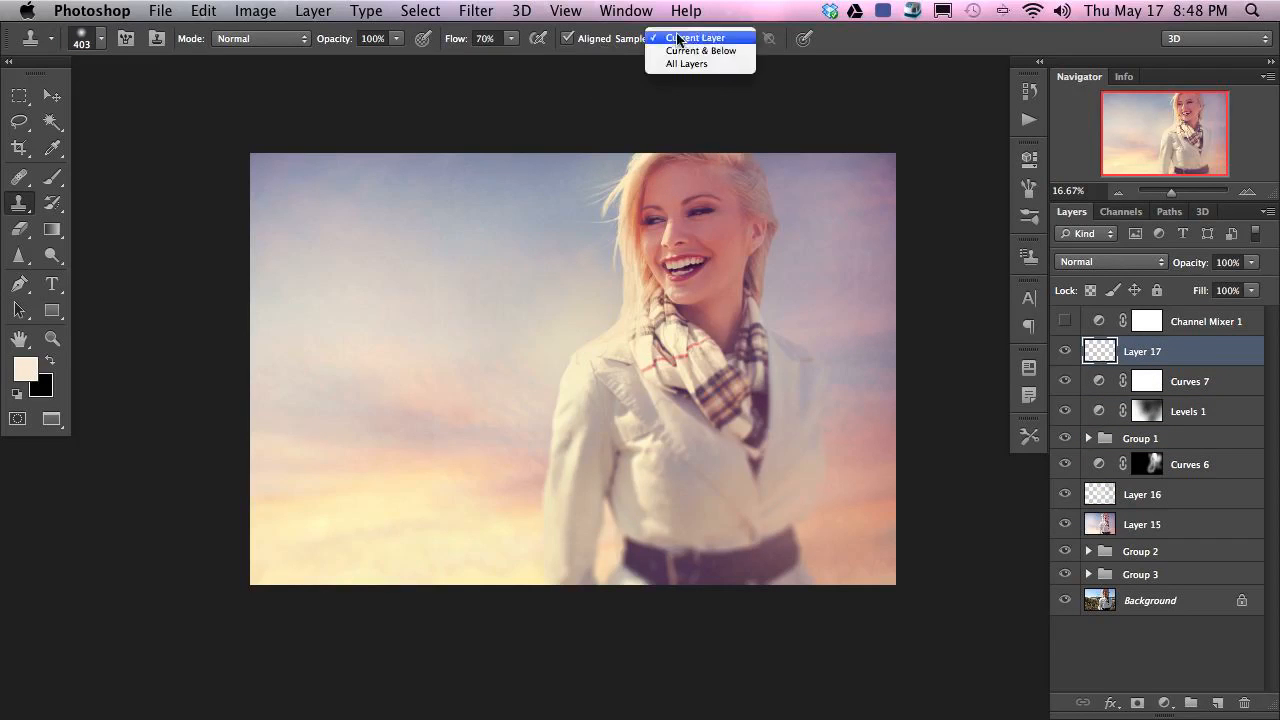
pyautogui.click(700, 49)
pyautogui.moveTo(549, 212)
pyautogui.mouseDown()
pyautogui.moveTo(529, 209)
pyautogui.moveTo(509, 286)
pyautogui.moveTo(474, 263)
pyautogui.moveTo(528, 326)
pyautogui.moveTo(512, 364)
pyautogui.mouseUp()
# - Set the cloned hair layer's blend mode to Lighten and move the hair over the woman's shoulder
pyautogui.click(1100, 268)
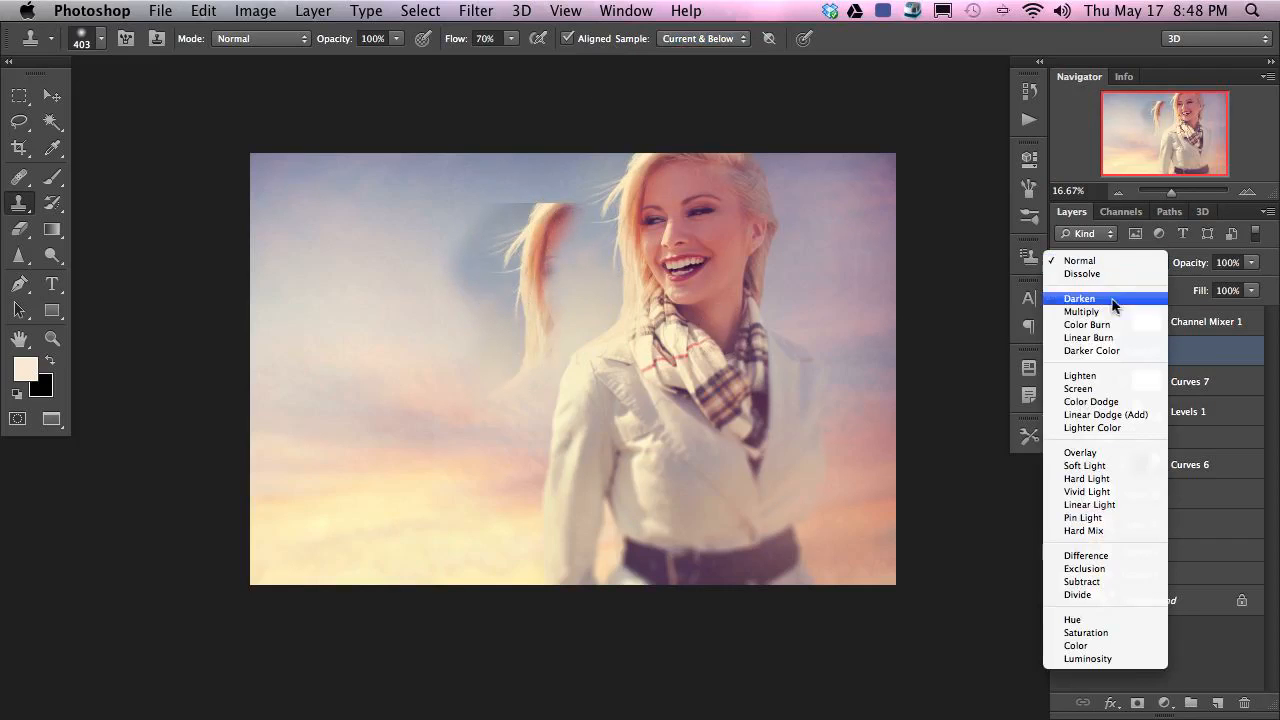
pyautogui.click(1100, 378)
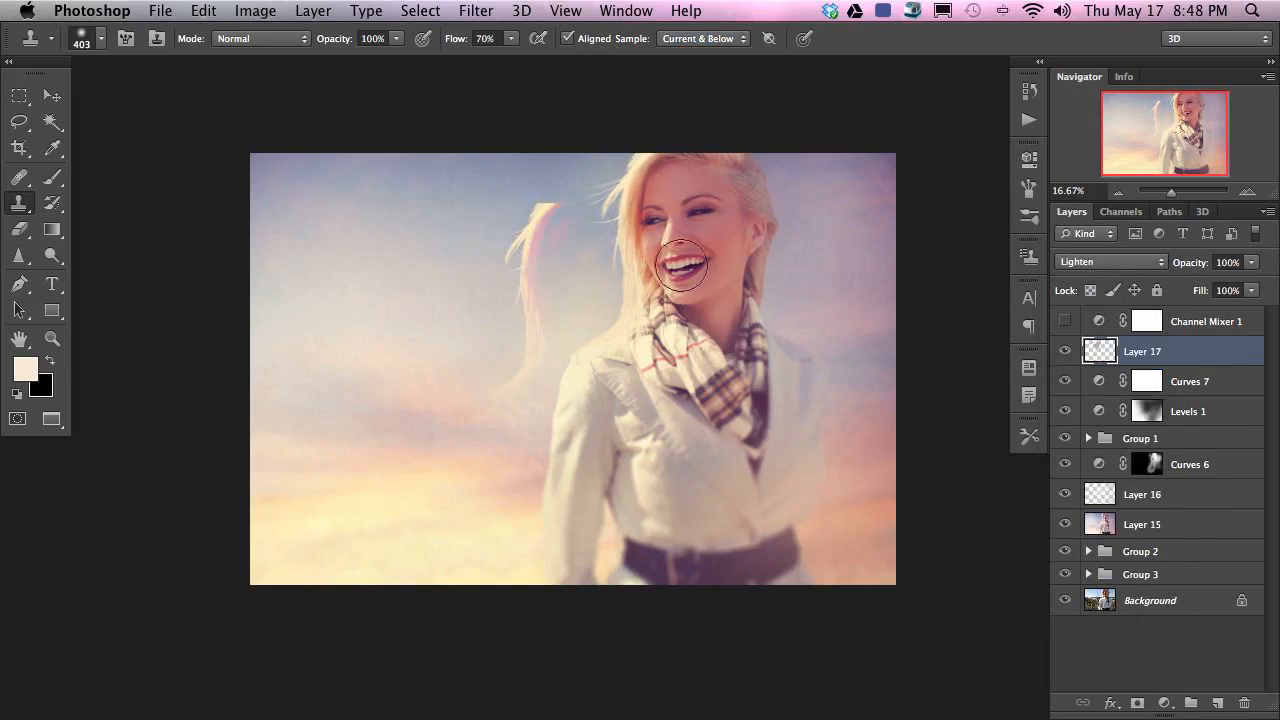
pyautogui.press('v')
pyautogui.moveTo(621, 372); pyautogui.dragTo(700, 428)
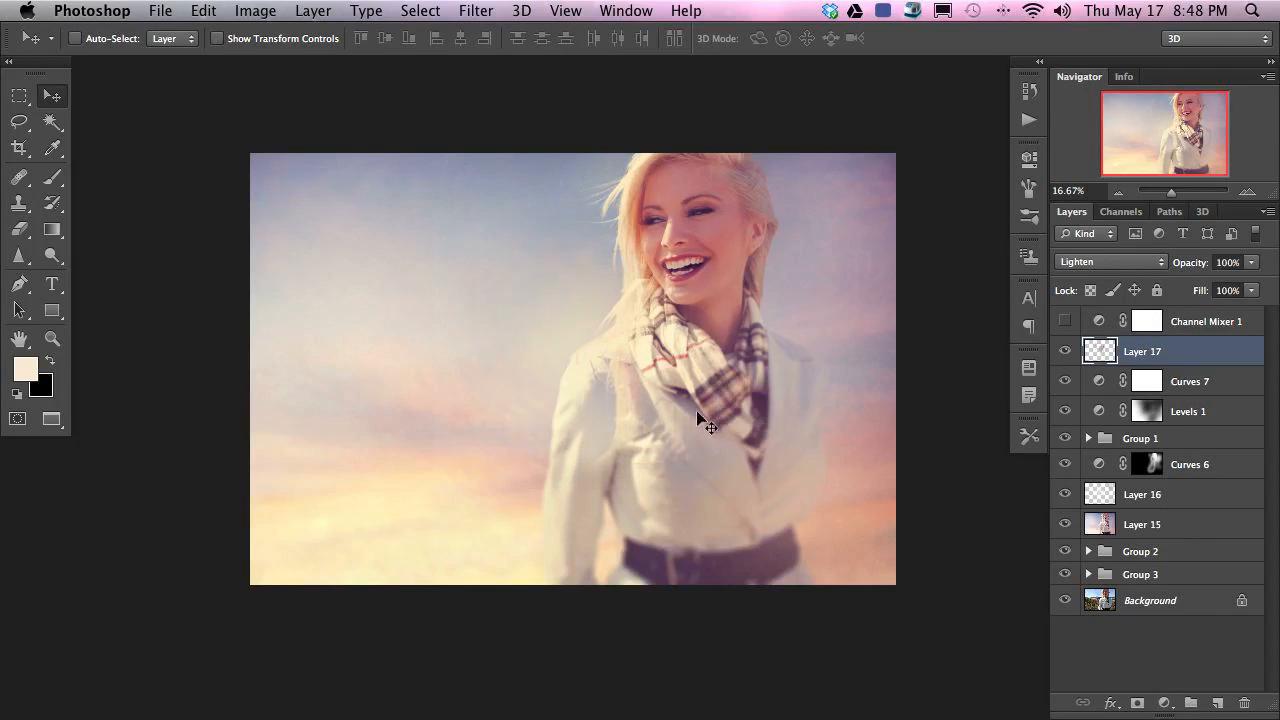
# - Try Screen blending on the cloned hair, return it to Lighten, and position the strands against the hair beside her face
pyautogui.click(1104, 262)
pyautogui.click(1090, 273)
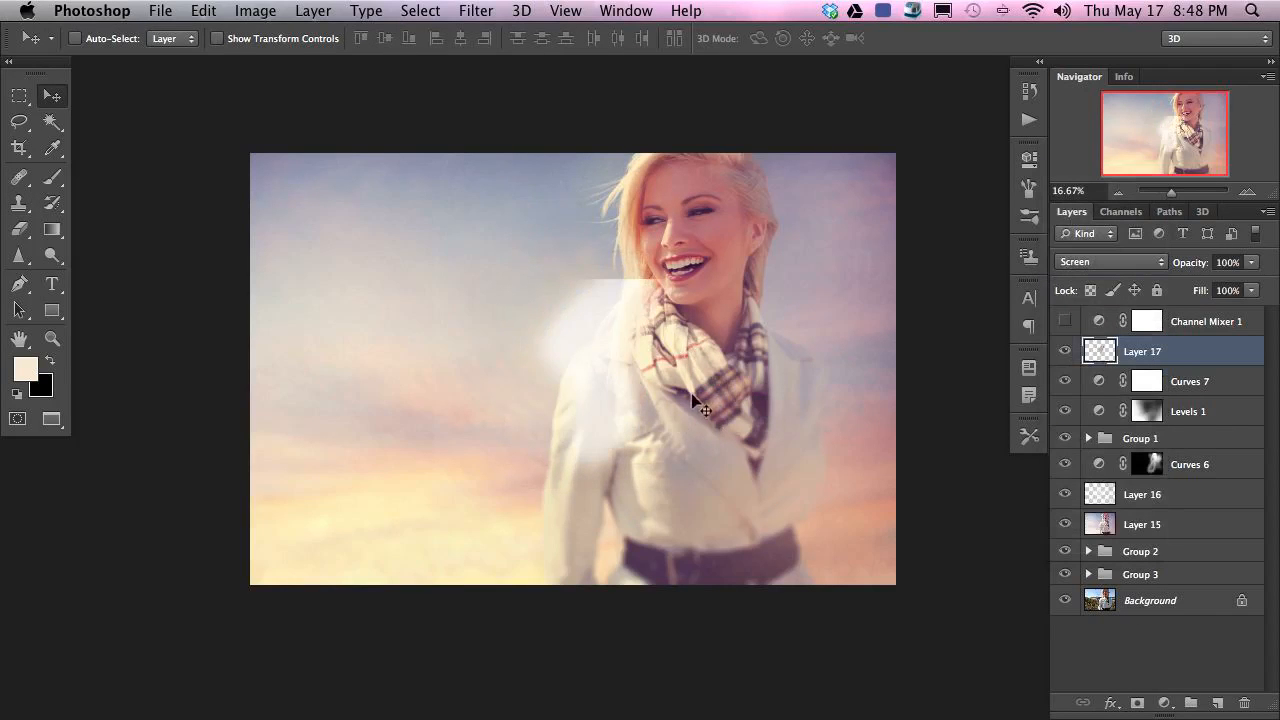
pyautogui.moveTo(695, 402); pyautogui.dragTo(690, 312)
pyautogui.click(1104, 262)
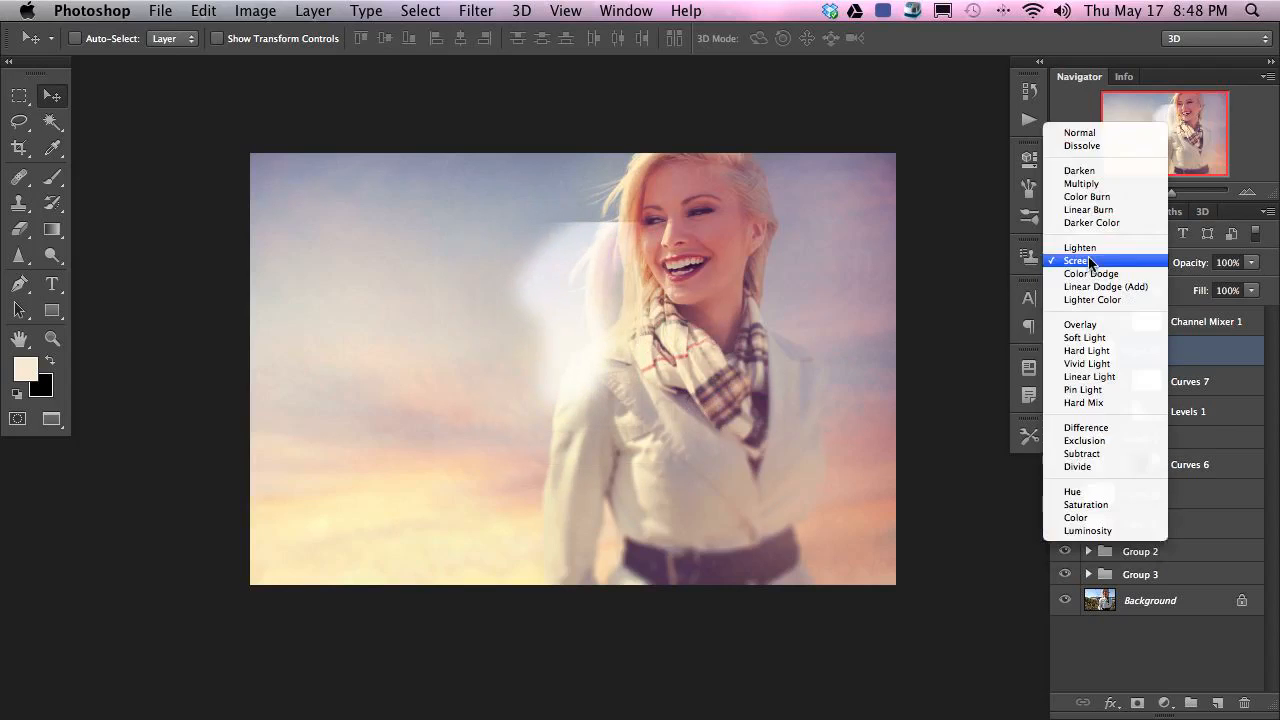
pyautogui.click(1085, 244)
pyautogui.moveTo(677, 360); pyautogui.dragTo(709, 367)
pyautogui.moveTo(658, 404); pyautogui.dragTo(653, 350)
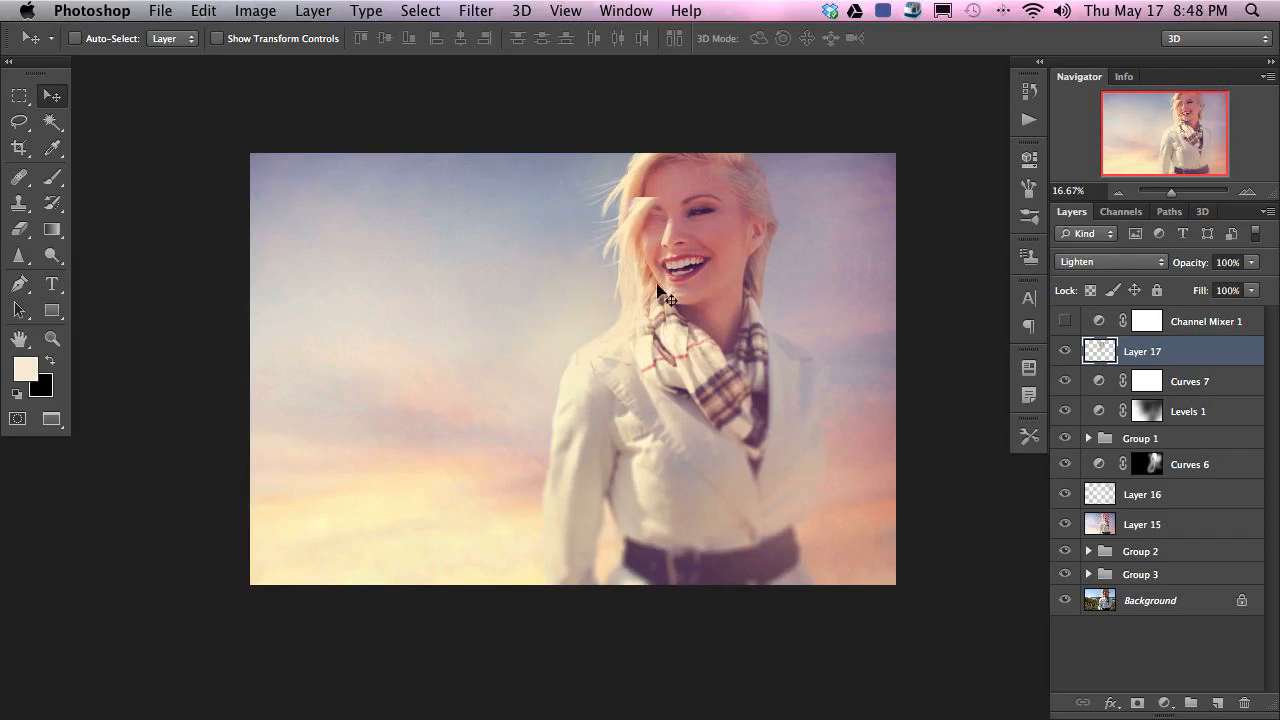
# - Add a layer mask to the cloned hair layer and paint black over the parts overlapping the woman's face and surroundings
pyautogui.press('super+m')
pyautogui.press('d')
pyautogui.press('super+equal')
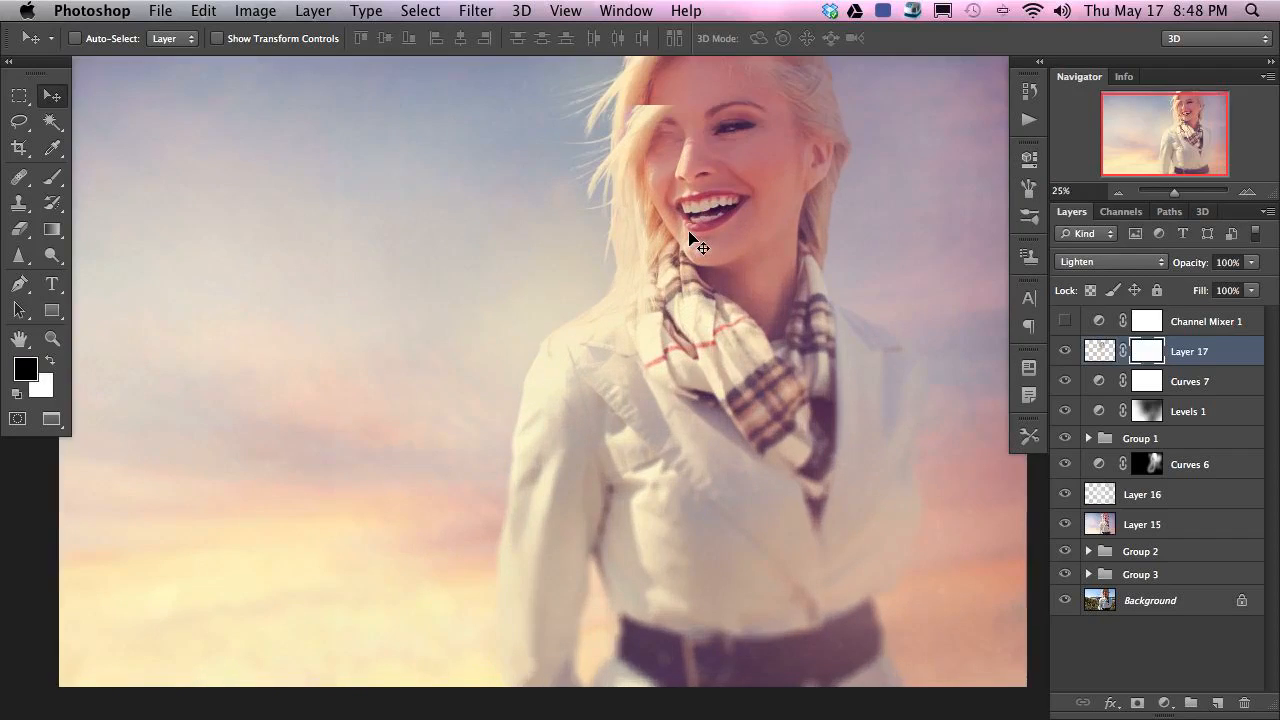
pyautogui.press('b')
pyautogui.moveTo(614, 220); pyautogui.dragTo(560, 222)
pyautogui.moveTo(613, 346); pyautogui.dragTo(631, 313)
pyautogui.moveTo(652, 311); pyautogui.dragTo(615, 311)
pyautogui.moveTo(663, 91)
pyautogui.mouseDown()
pyautogui.moveTo(660, 176)
pyautogui.moveTo(644, 85)
pyautogui.moveTo(645, 190)
pyautogui.moveTo(653, 121)
pyautogui.moveTo(668, 153)
pyautogui.moveTo(647, 250)
pyautogui.mouseUp()
pyautogui.scroll(3, 700, 300)
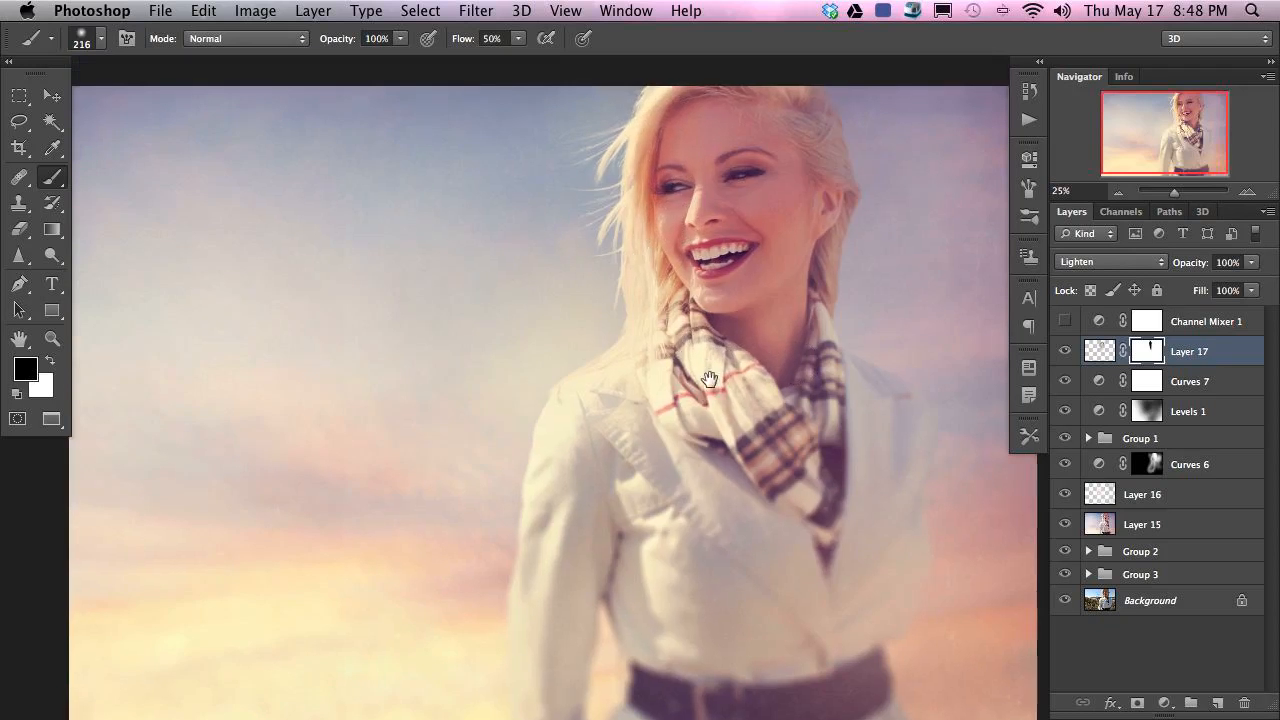
# - Mask out stray cloned strands over the sky beside the hair and compare the image with and without Layer 17
pyautogui.click(1064, 351)
pyautogui.click(1064, 351)
pyautogui.click(1064, 351)
pyautogui.click(1064, 351)
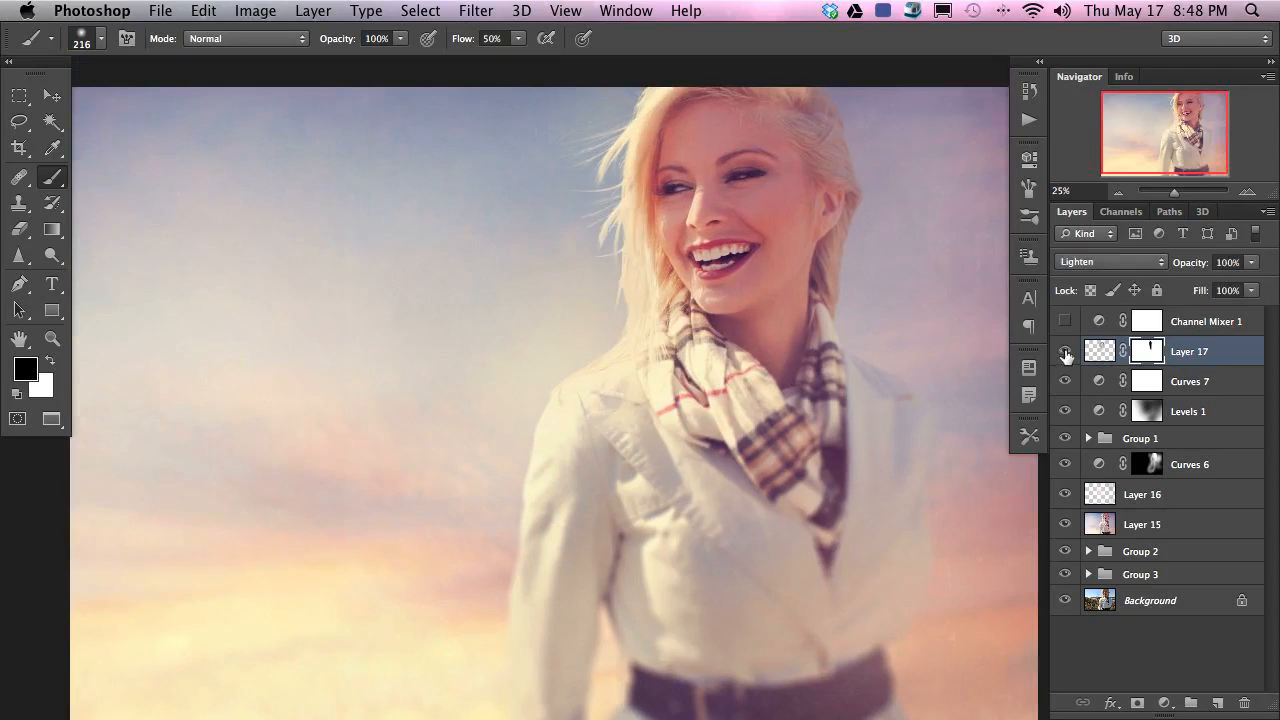
pyautogui.moveTo(586, 220); pyautogui.dragTo(604, 224)
pyautogui.click(1064, 351)
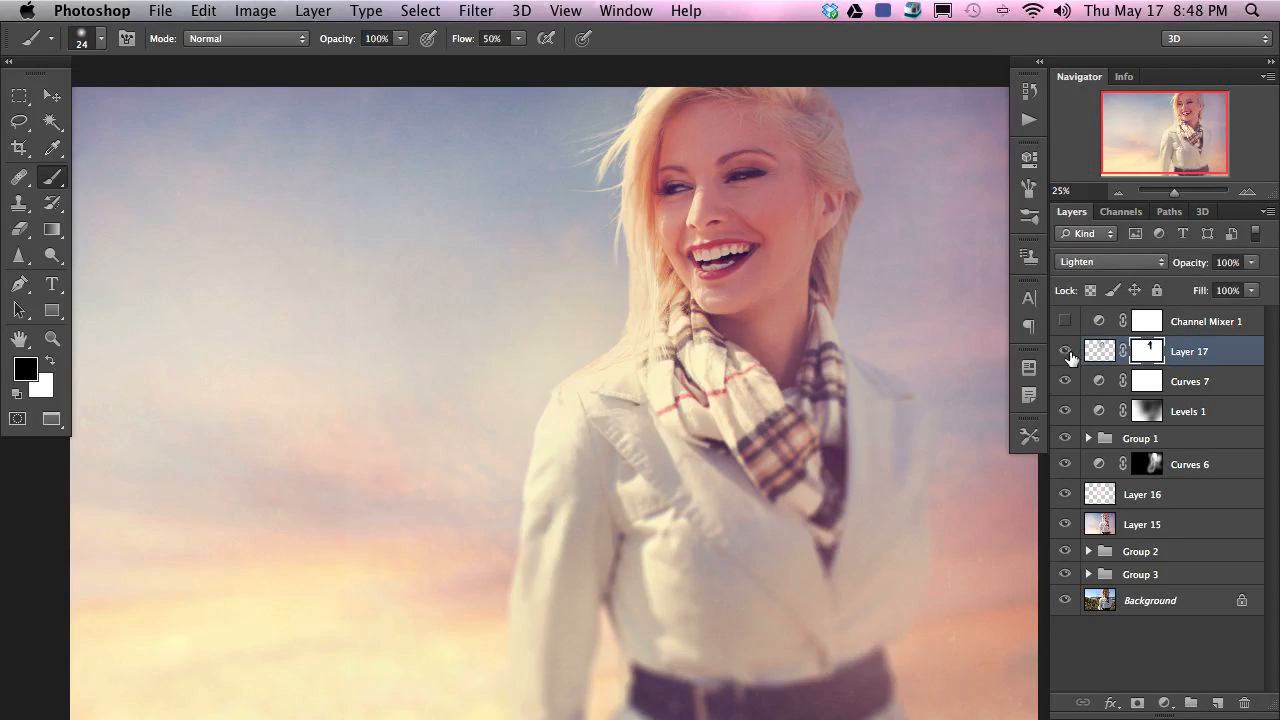
pyautogui.click(1064, 351)
# - Enlarge the brush to 200 and mask out more of the cloned hair on Layer 17
pyautogui.press(']')
pyautogui.press(']')
pyautogui.press(']')
pyautogui.press(']')
pyautogui.press(']')
pyautogui.press(']')
pyautogui.press(']')
pyautogui.press(']')
pyautogui.press(']')
pyautogui.press(']')
pyautogui.press(']')
pyautogui.press(']')
pyautogui.press(']')
pyautogui.press(']')
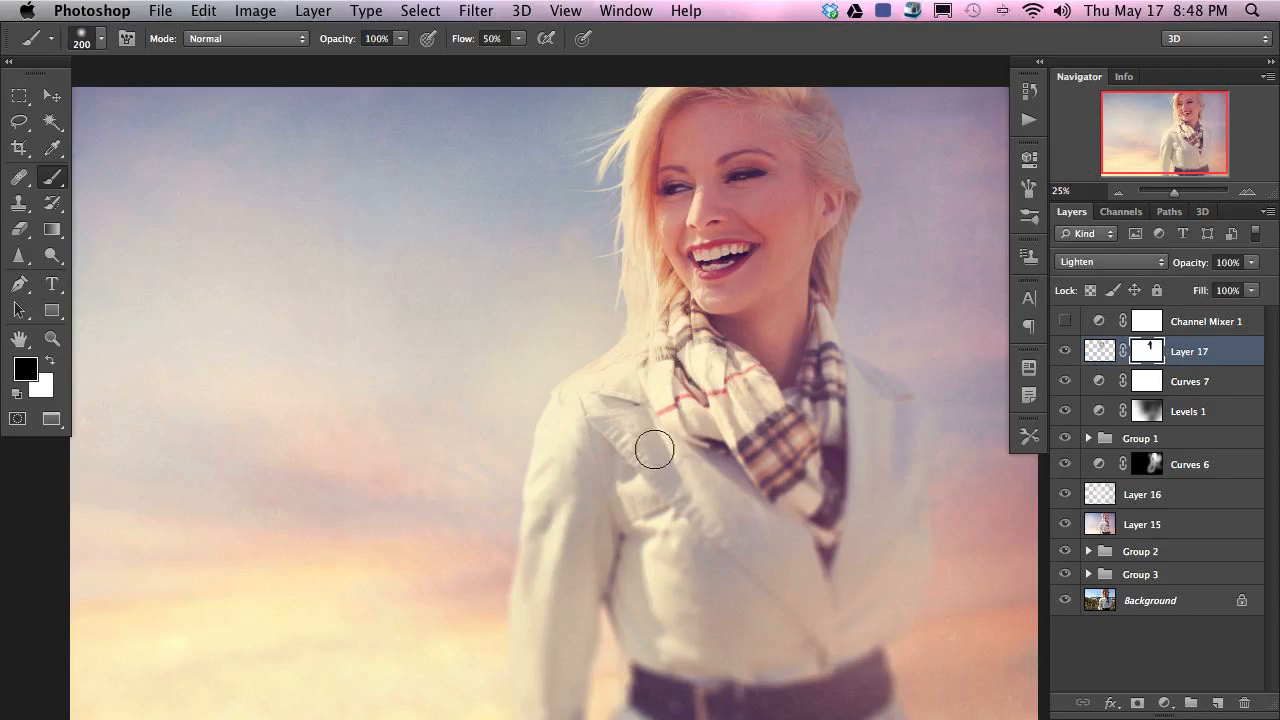
# - Compare the image with and without the masked hair on Layer 17, and view the whole composition
pyautogui.click(1062, 352)
pyautogui.click(1062, 352)
pyautogui.click(1064, 353)
pyautogui.click(1064, 353)
pyautogui.click(1066, 352)
pyautogui.click(1065, 352)
pyautogui.click(1065, 352)
pyautogui.click(1065, 352)
pyautogui.press('super+minus')
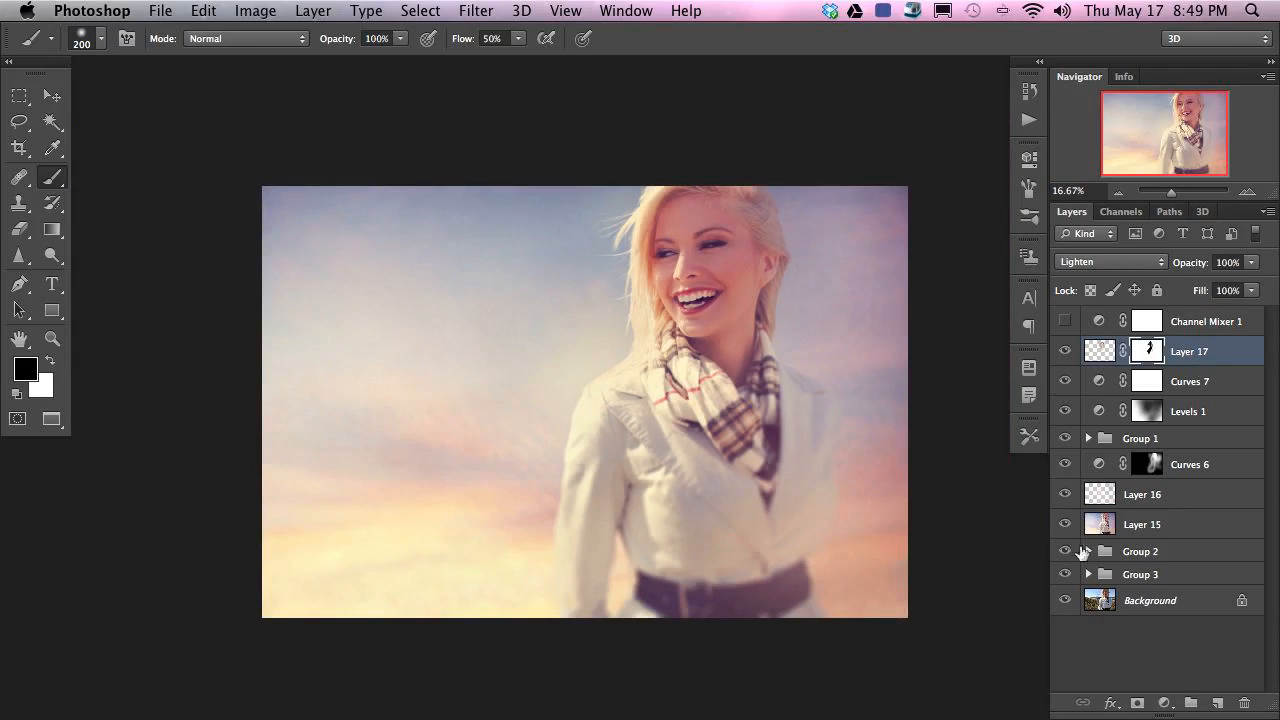
# - Add the title "FASHION" in black Didot Regular at 141.87 pt across the top of the image
pyautogui.press('t')
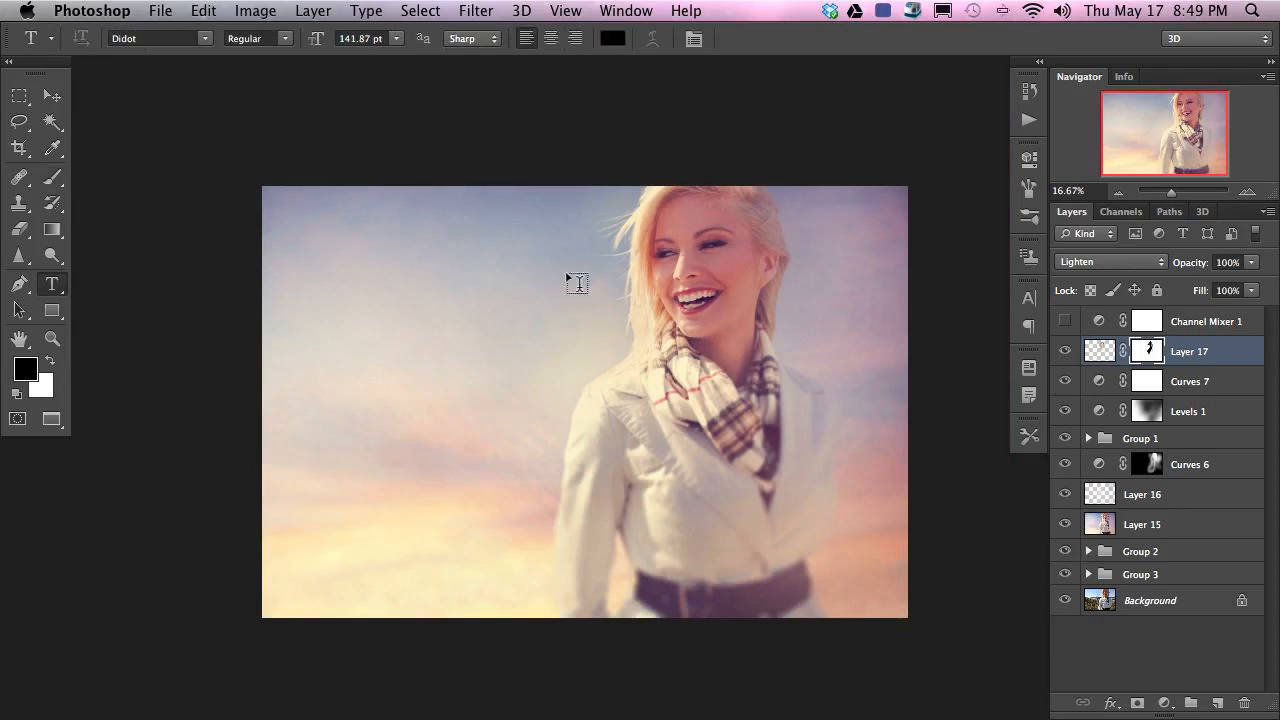
pyautogui.click(310, 260)
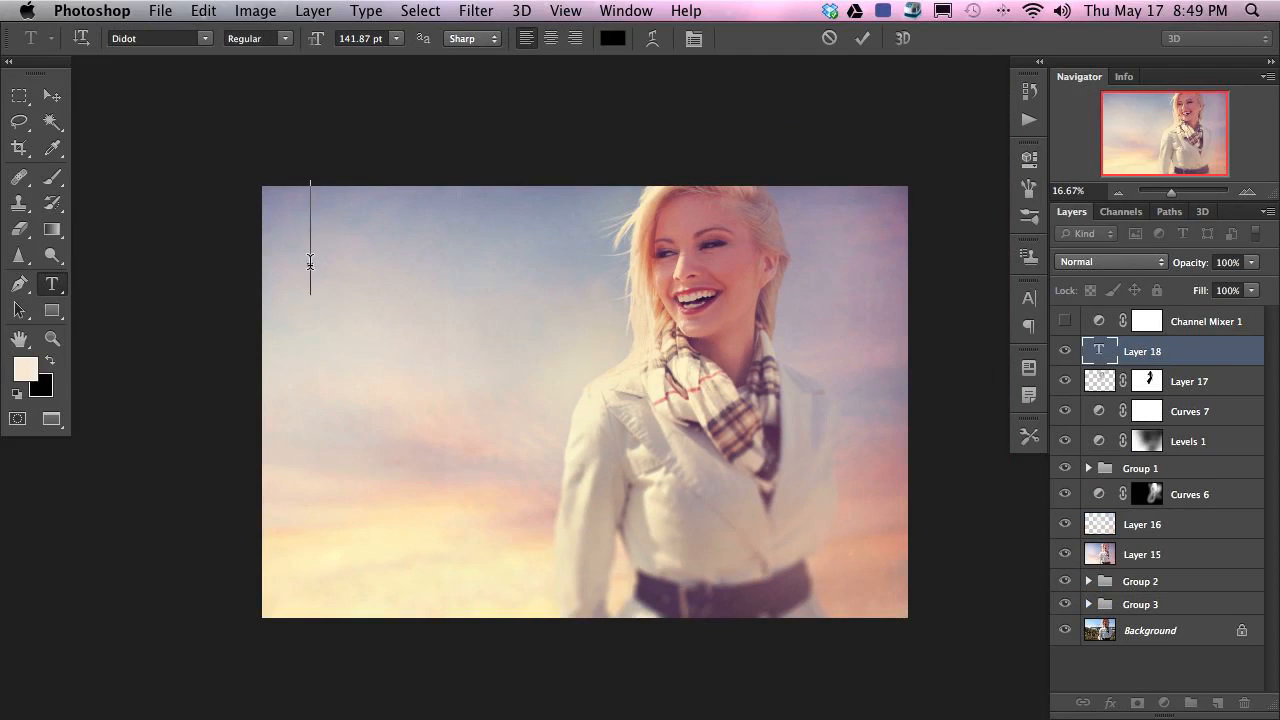
pyautogui.write('FAS')
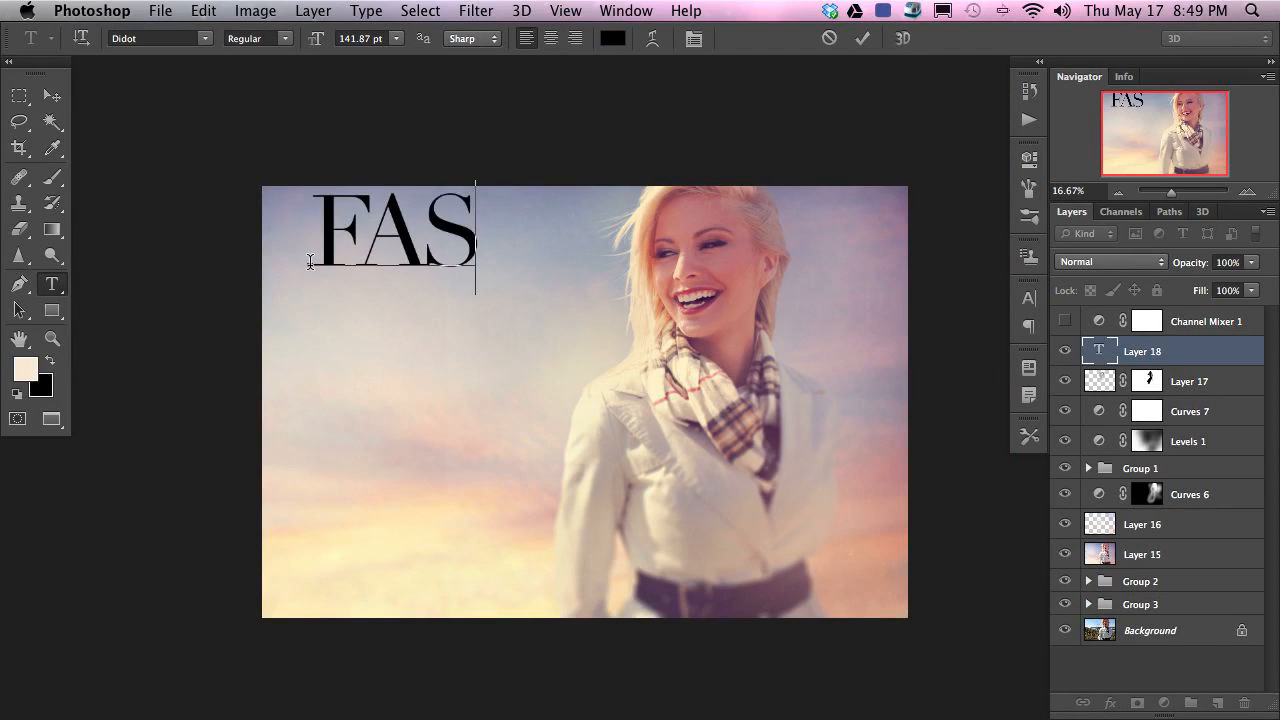
pyautogui.write('HION')
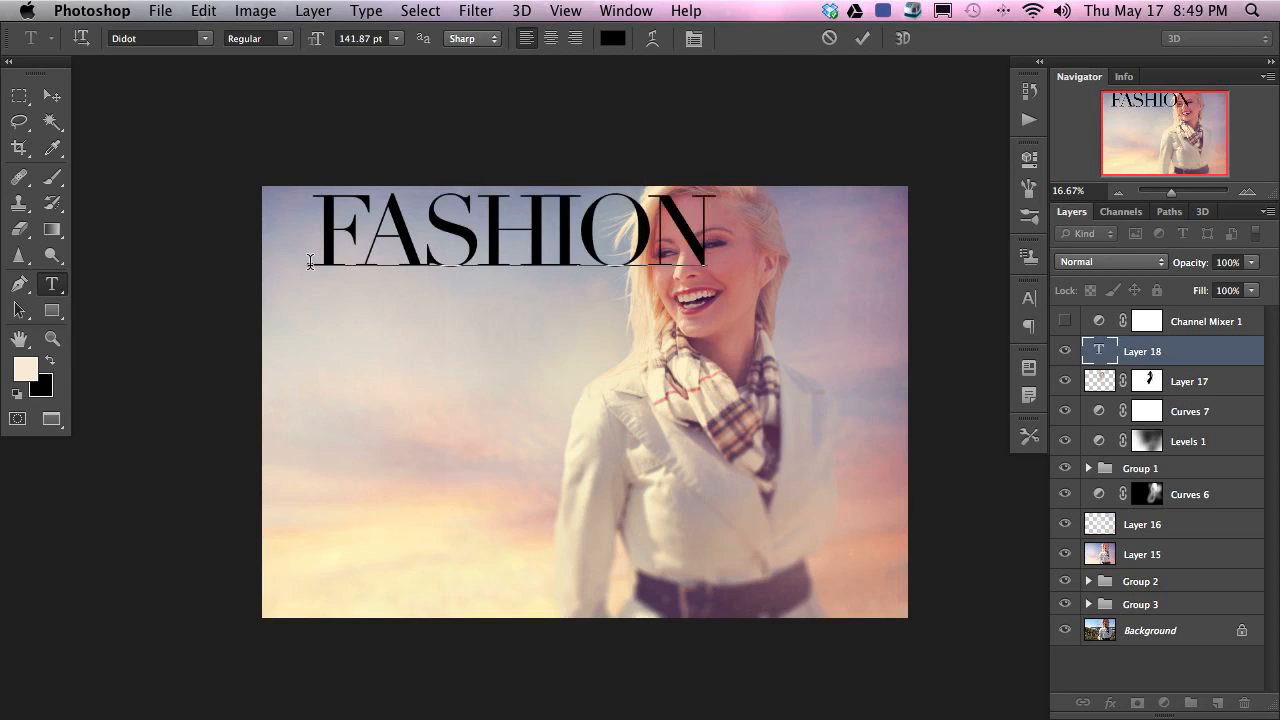
pyautogui.press('super+Return')
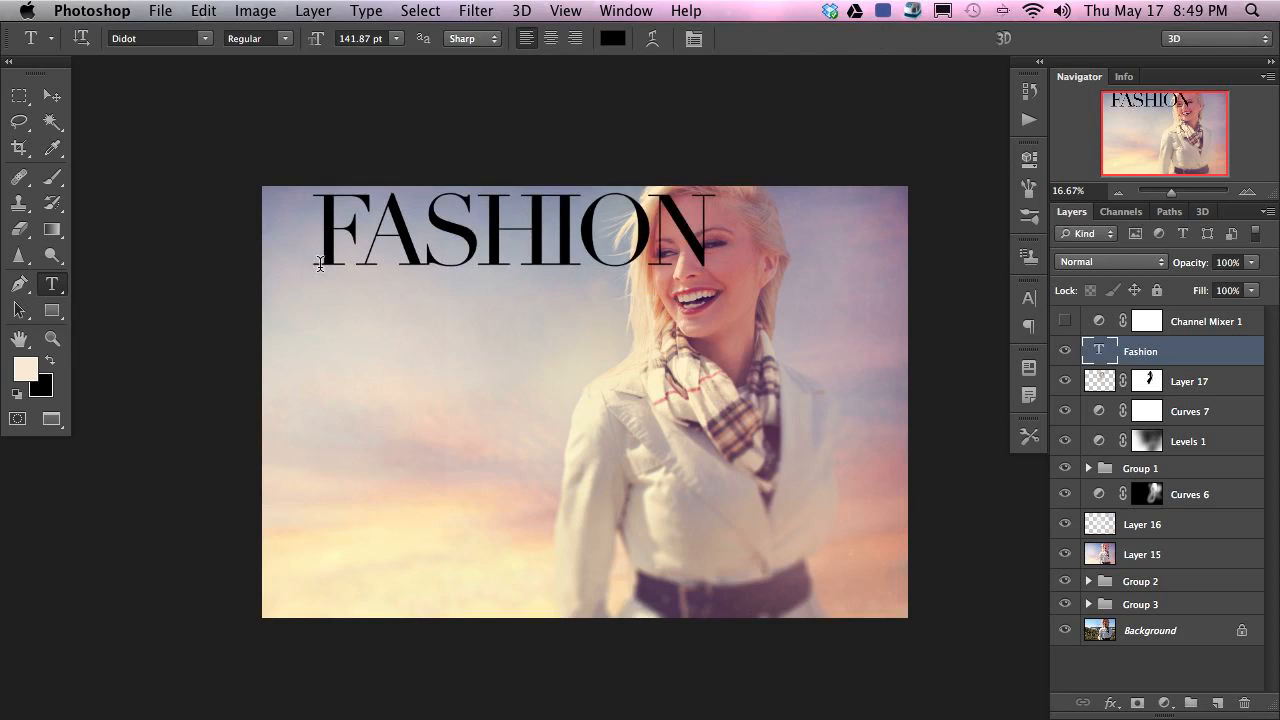
# - Scale the FASHION title proportionally to about 156% so that it spans the width of the image
pyautogui.press('super+t')
pyautogui.moveTo(716, 299); pyautogui.dragTo(907, 348)
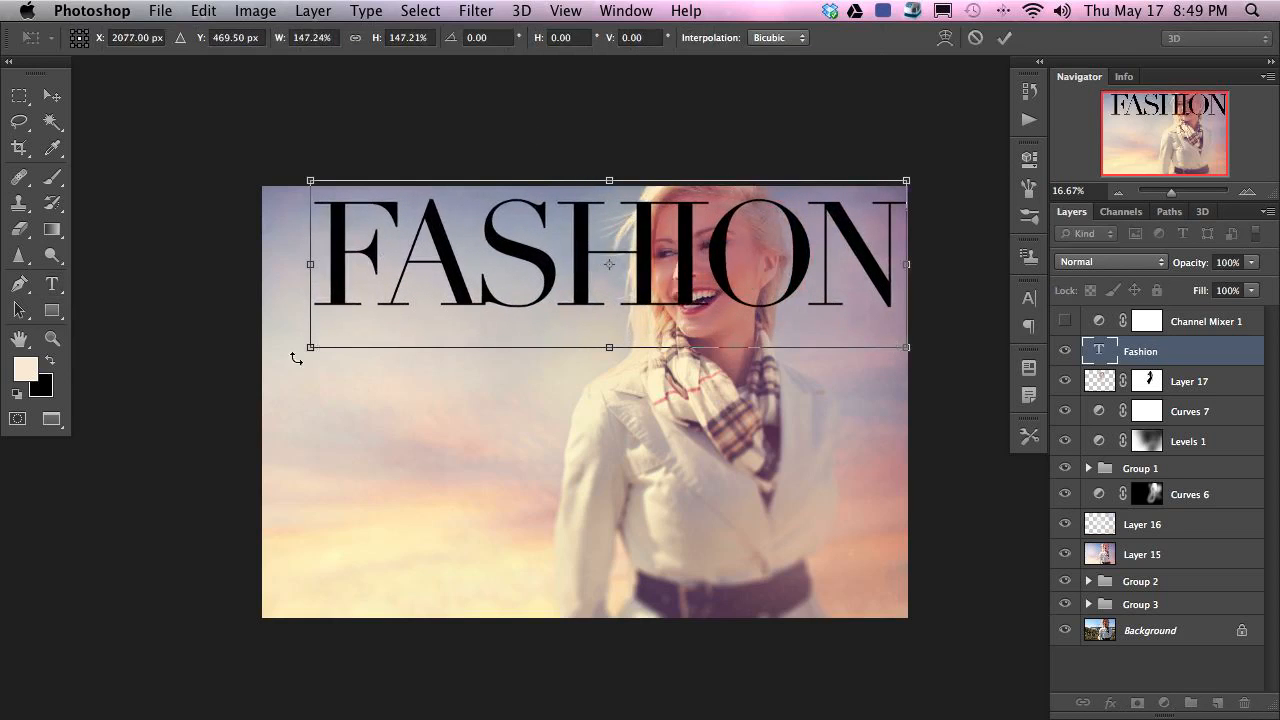
pyautogui.moveTo(322, 348); pyautogui.dragTo(277, 351)
pyautogui.moveTo(872, 341); pyautogui.dragTo(906, 351)
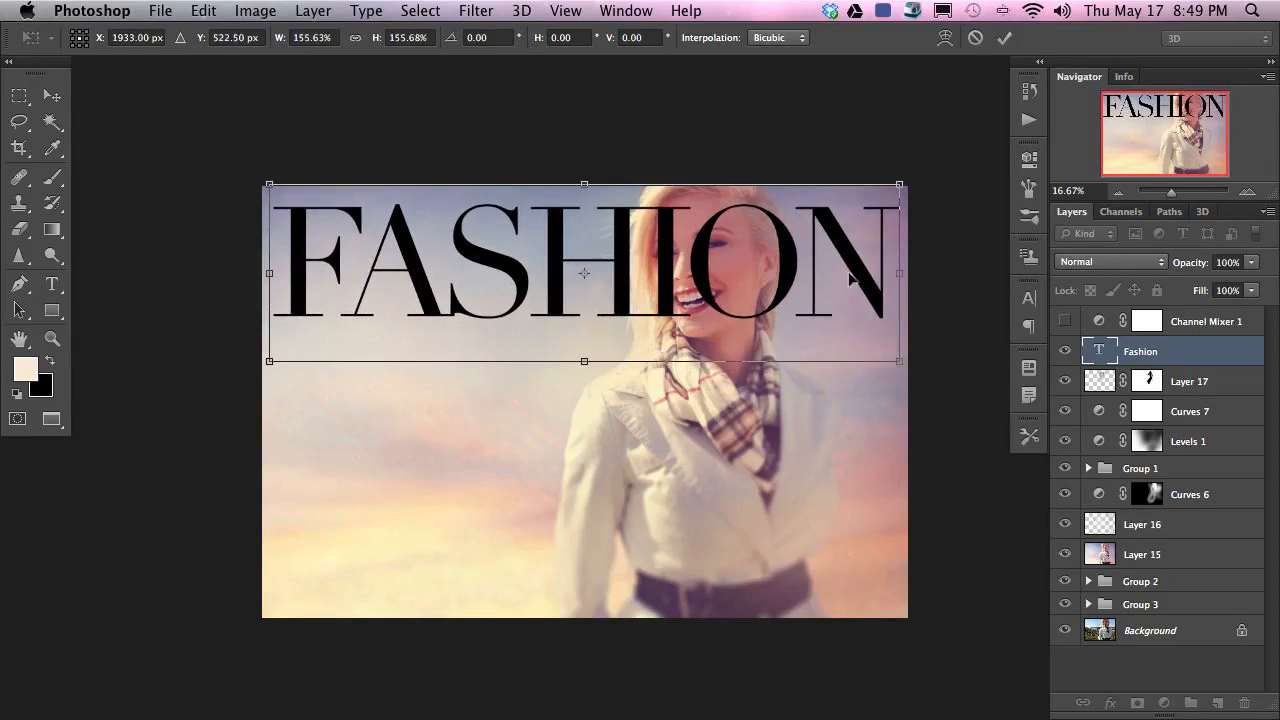
pyautogui.press('Return')
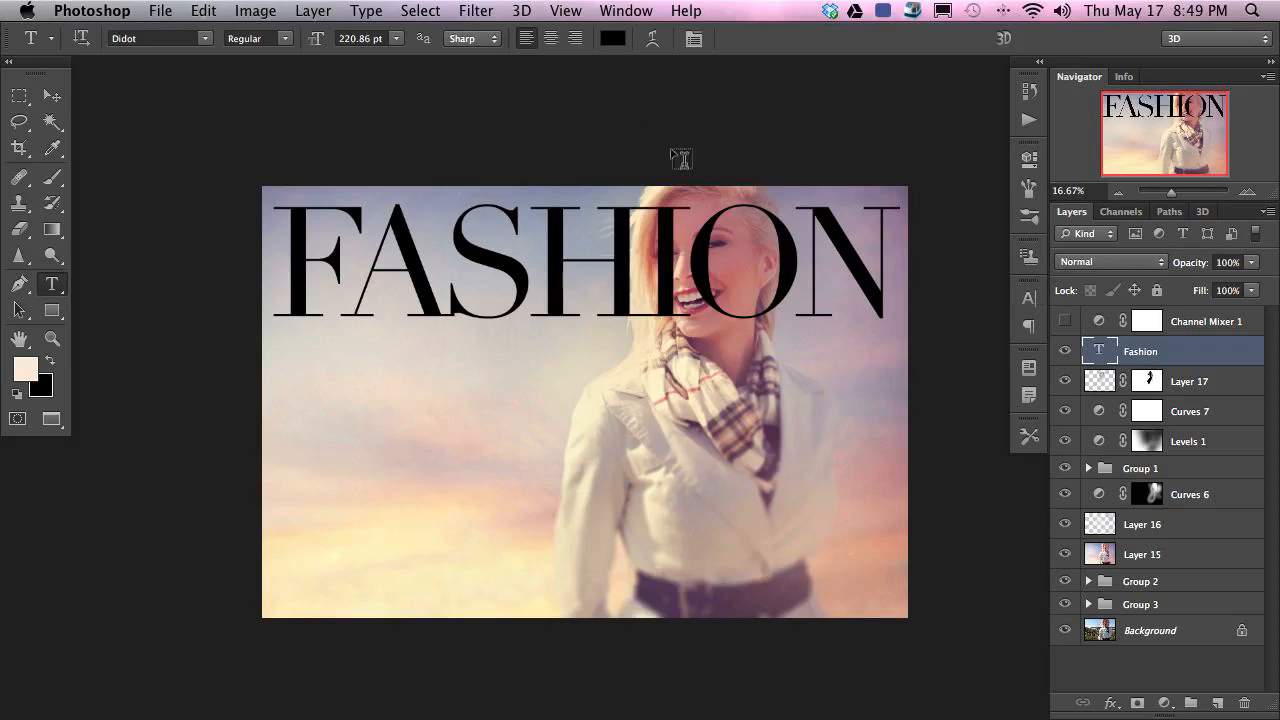
# - Show the Character settings and place them as a floating palette clear of the FASHION title
pyautogui.click(617, 12)
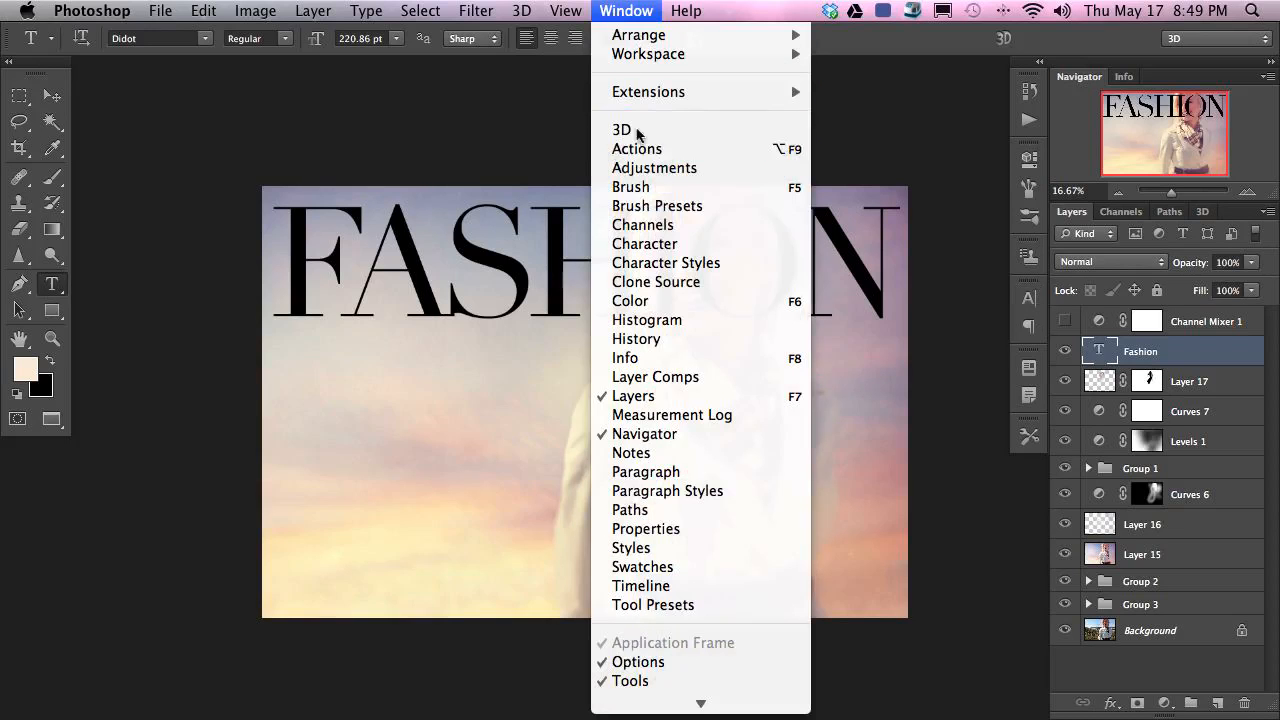
pyautogui.click(677, 246)
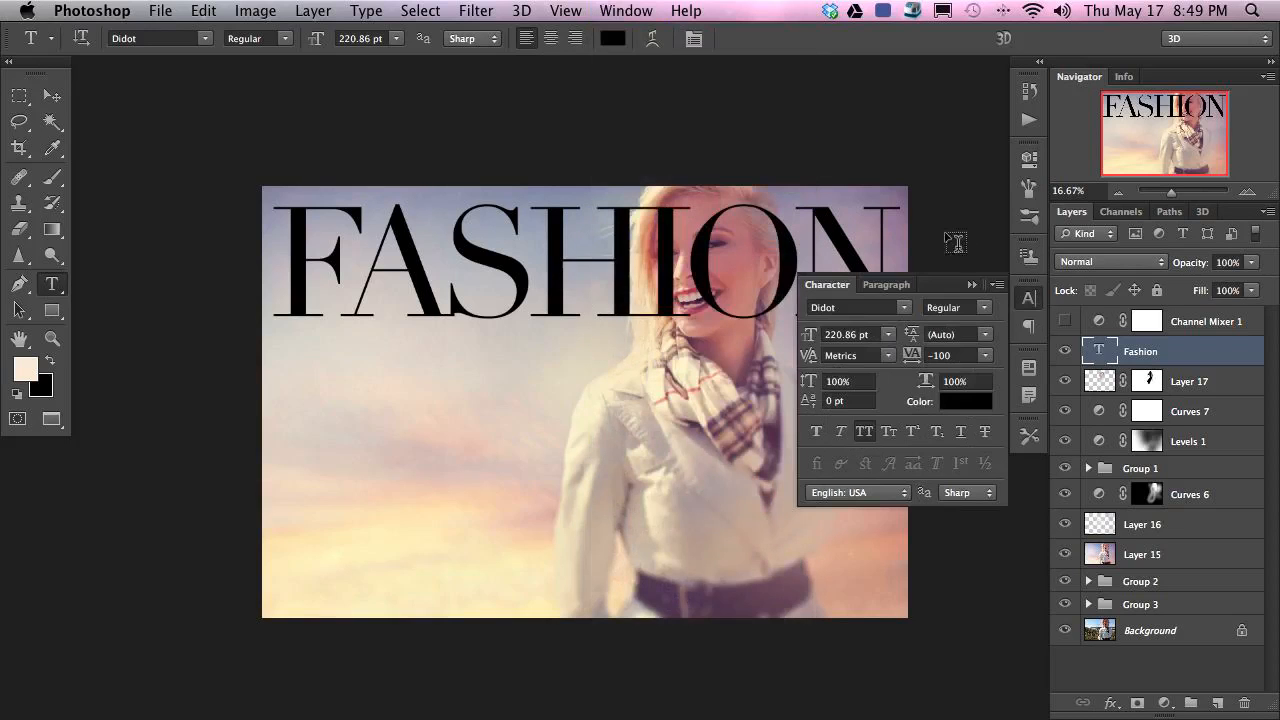
pyautogui.moveTo(837, 284); pyautogui.dragTo(134, 91)
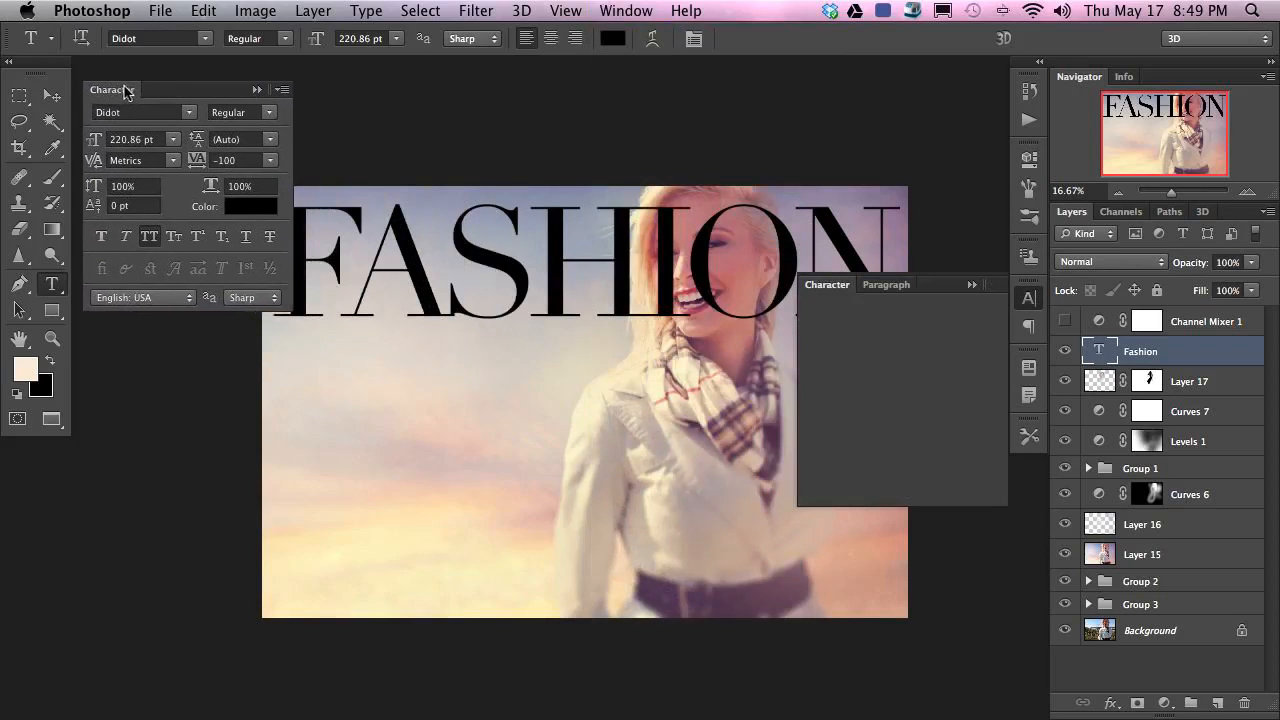
pyautogui.click(1034, 293)
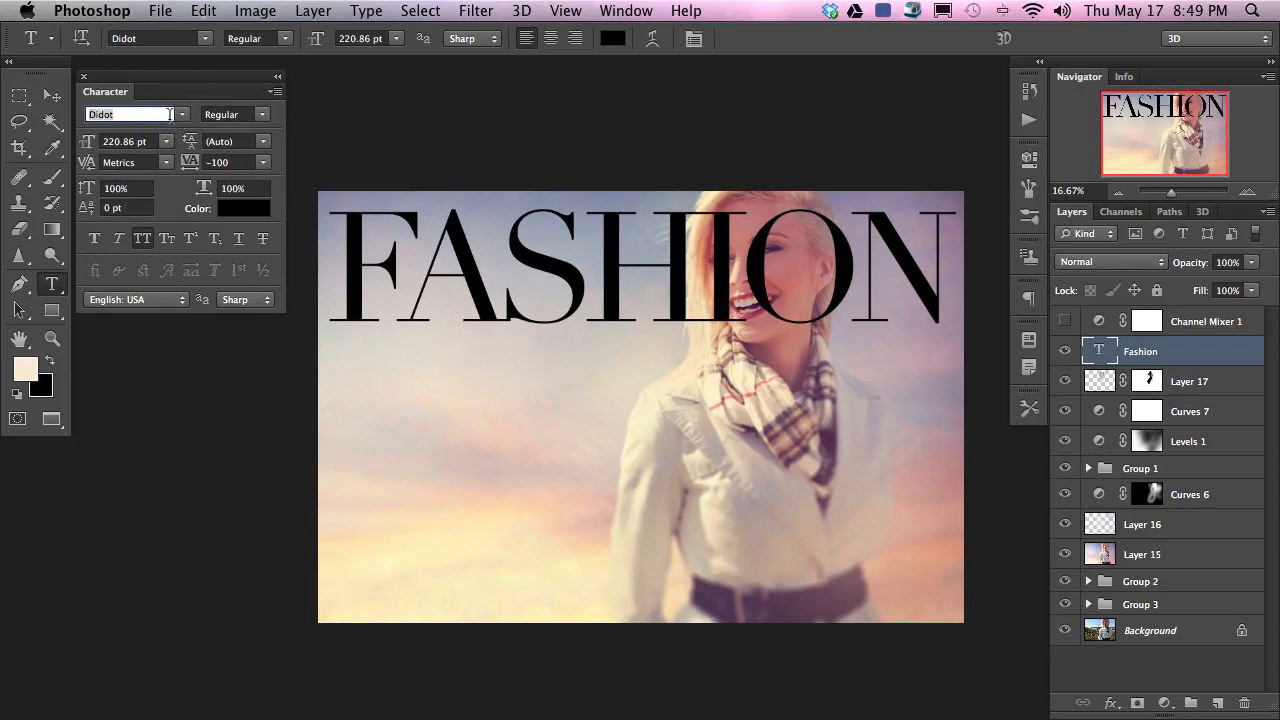
# - Recolor the FASHION title dark purple #5b425e, sampled from the woman's belt
pyautogui.click(232, 208)
pyautogui.moveTo(808, 277); pyautogui.dragTo(298, 231)
pyautogui.click(726, 588)
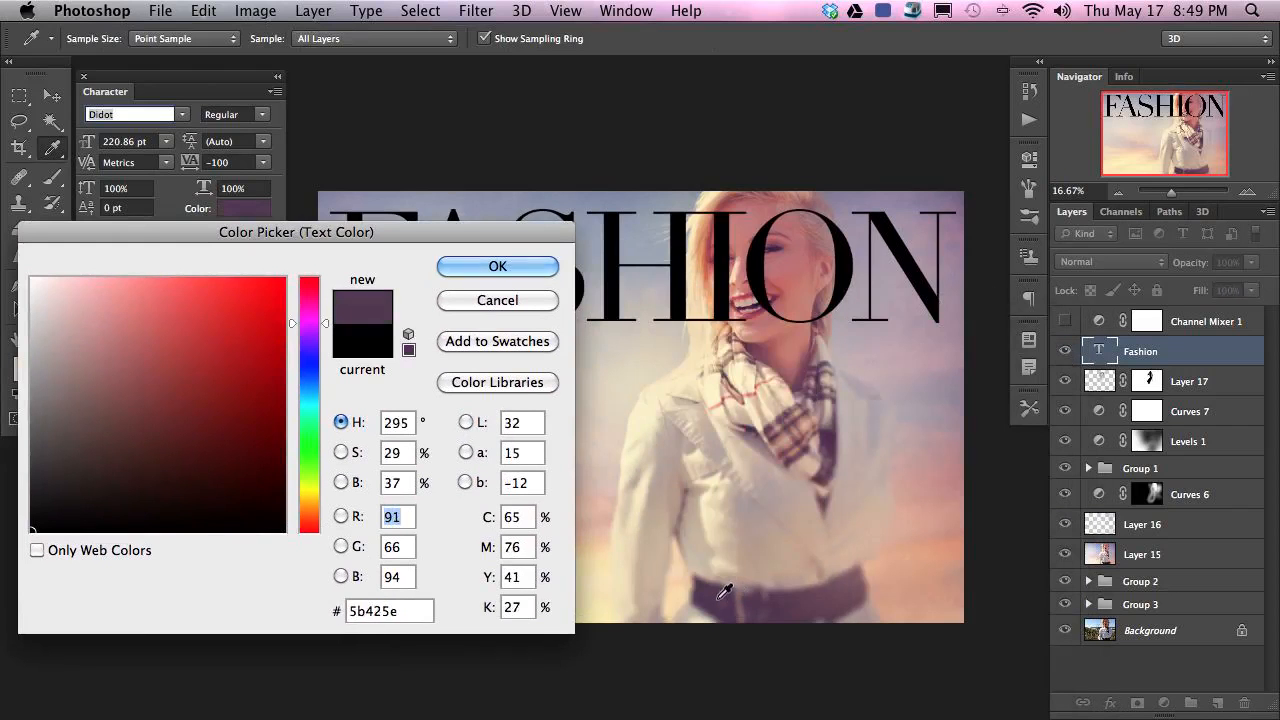
pyautogui.click(530, 267)
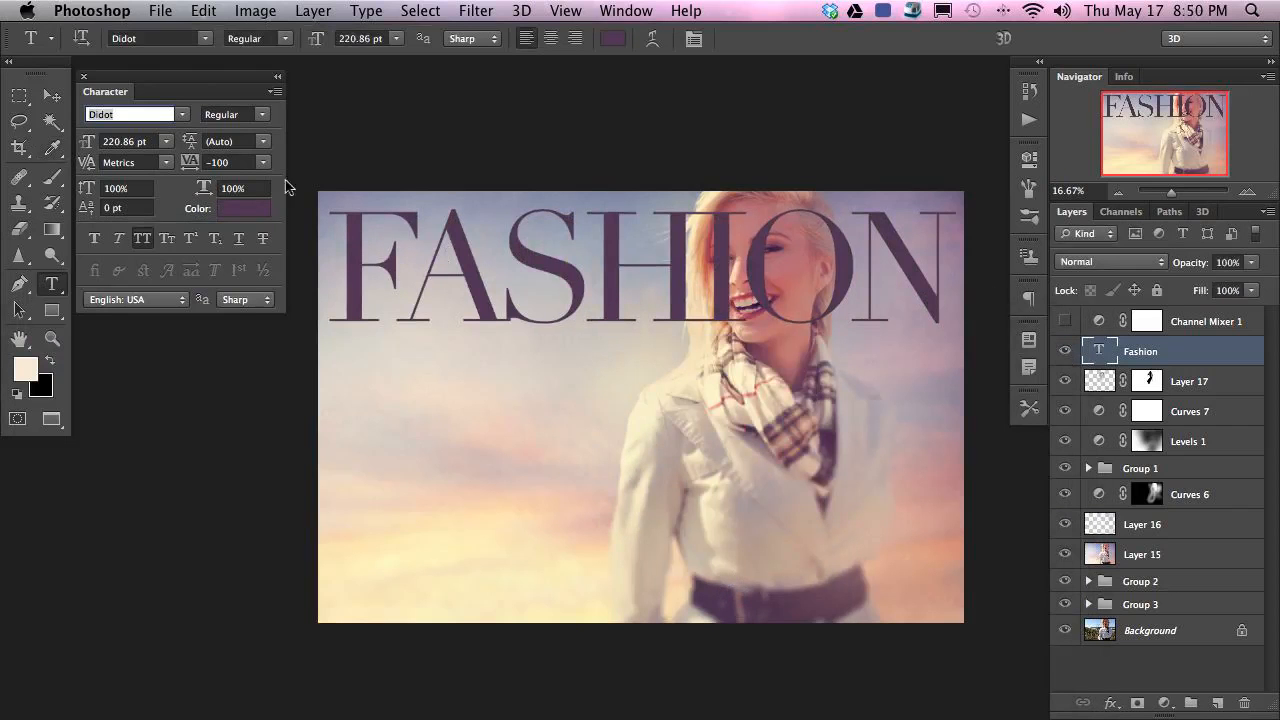
# - Try Overlay and cycle through the other blend modes on the Fashion layer, settling on Multiply
pyautogui.click(1095, 268)
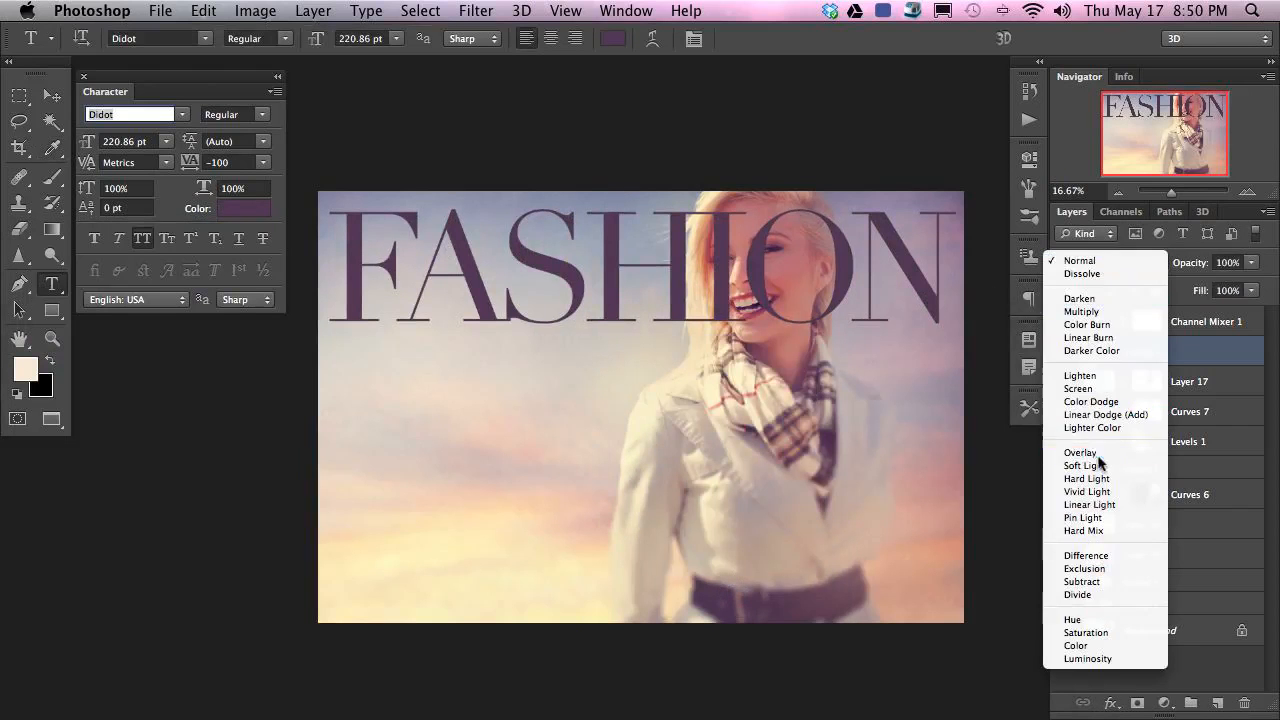
pyautogui.click(1087, 445)
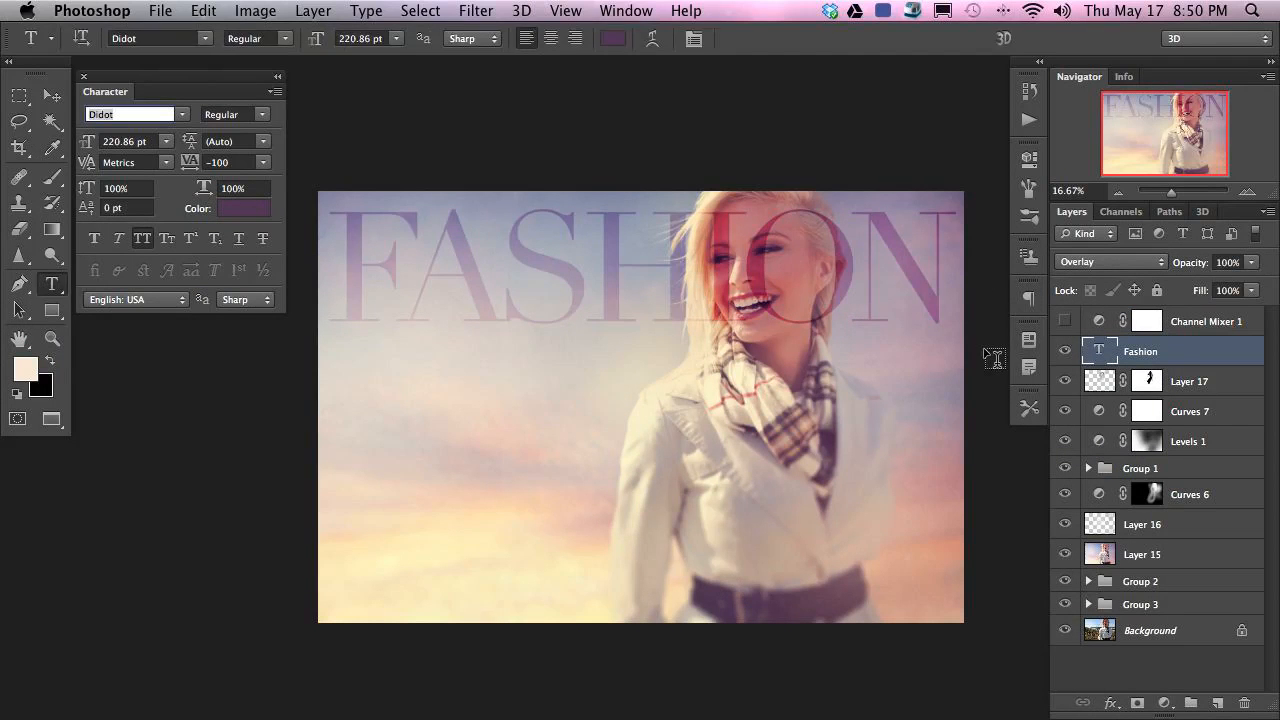
pyautogui.press('v')
pyautogui.hotkey('shift', '+')
pyautogui.hotkey('shift', '+')
pyautogui.hotkey('shift', '+')
pyautogui.hotkey('shift', '+')
pyautogui.hotkey('shift', '+')
pyautogui.hotkey('shift', '+')
pyautogui.hotkey('shift', '+')
pyautogui.hotkey('shift', '+')
pyautogui.hotkey('shift', '+')
pyautogui.hotkey('shift', '+')
pyautogui.hotkey('shift', '+')
pyautogui.hotkey('shift', '+')
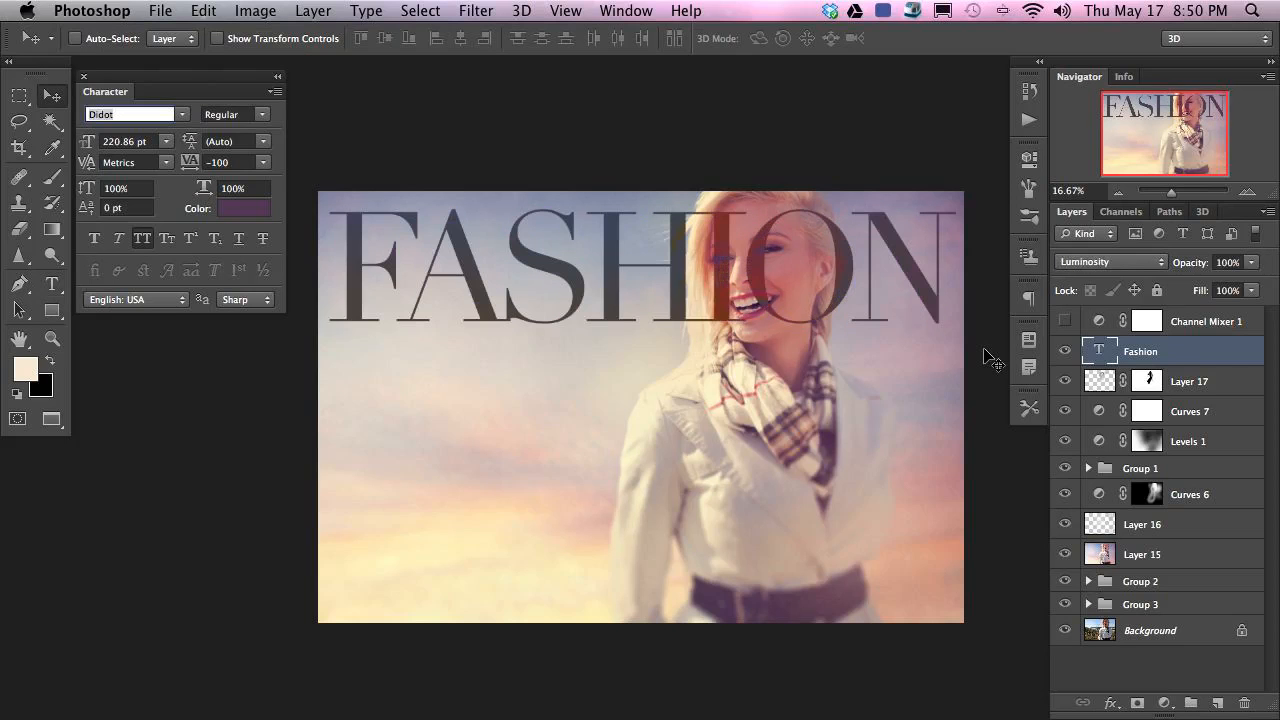
pyautogui.hotkey('shift', '+')
pyautogui.hotkey('shift', '+')
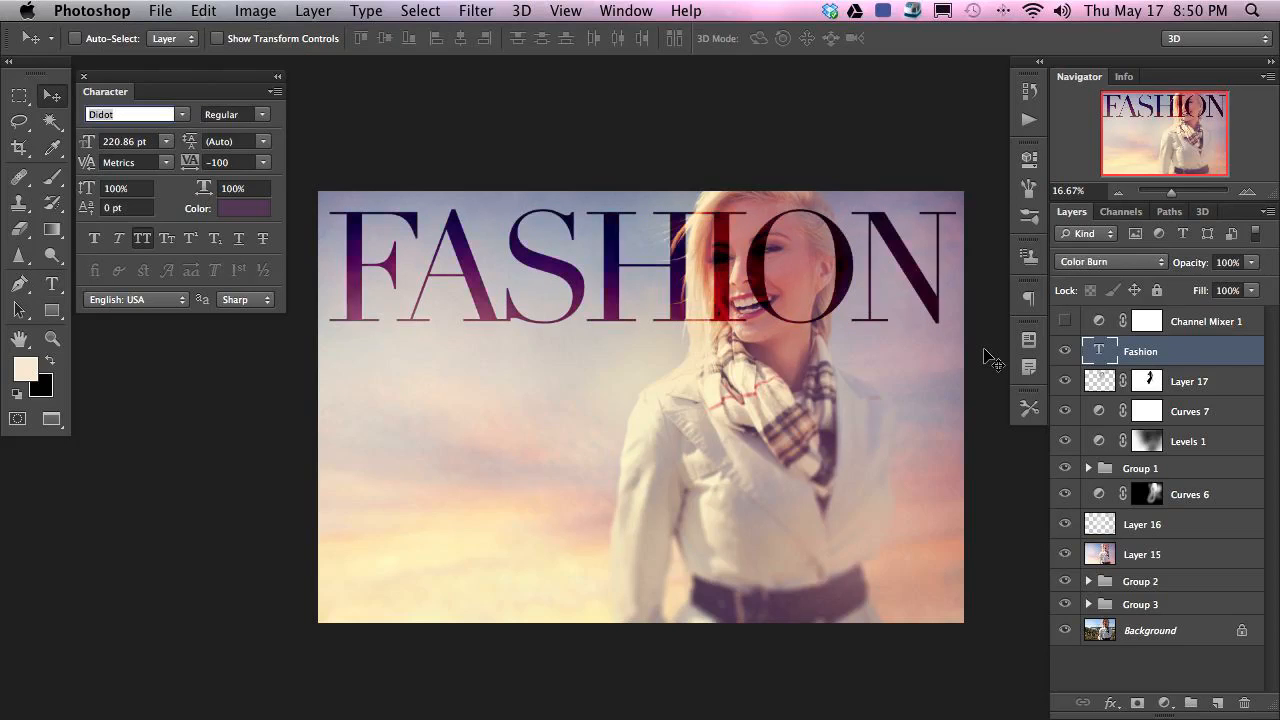
pyautogui.hotkey('shift', '-')
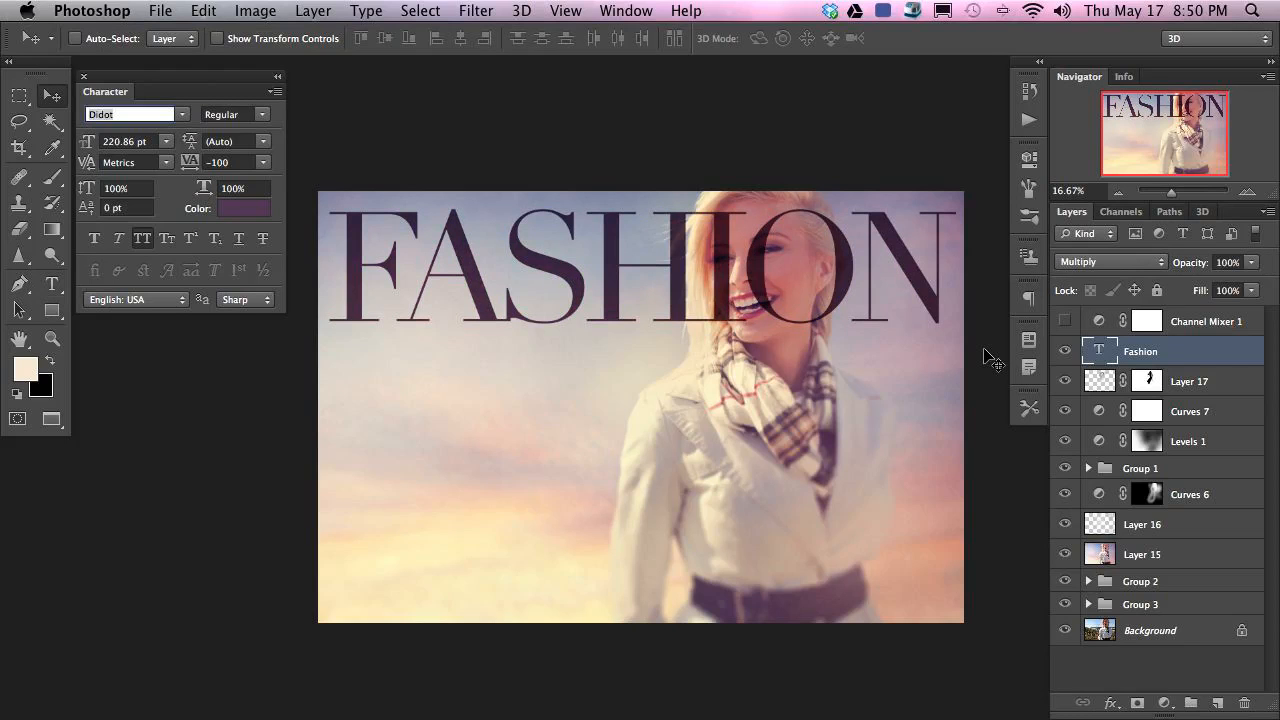
# - Try several opacities on the Fashion layer, then set it to 60% opacity with Color Burn blending
pyautogui.press('7')
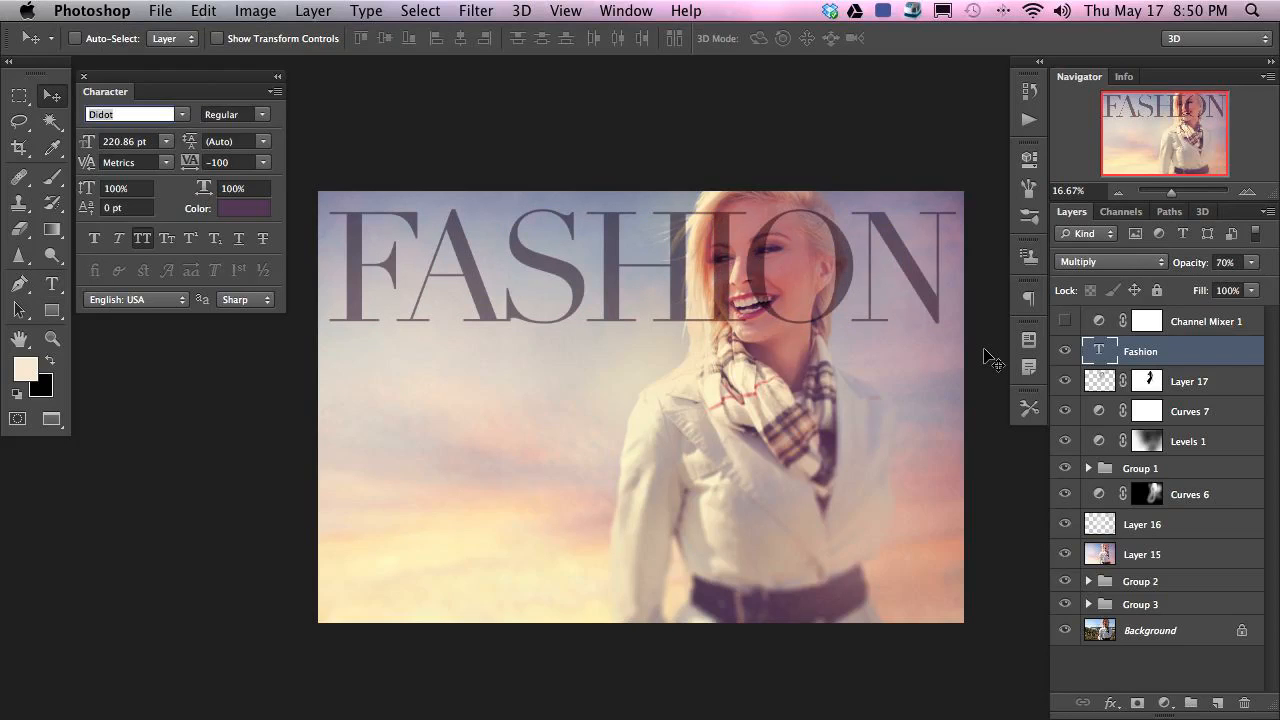
pyautogui.press('1')
pyautogui.press('0')
pyautogui.press('4')
pyautogui.press('0')
pyautogui.press('3')
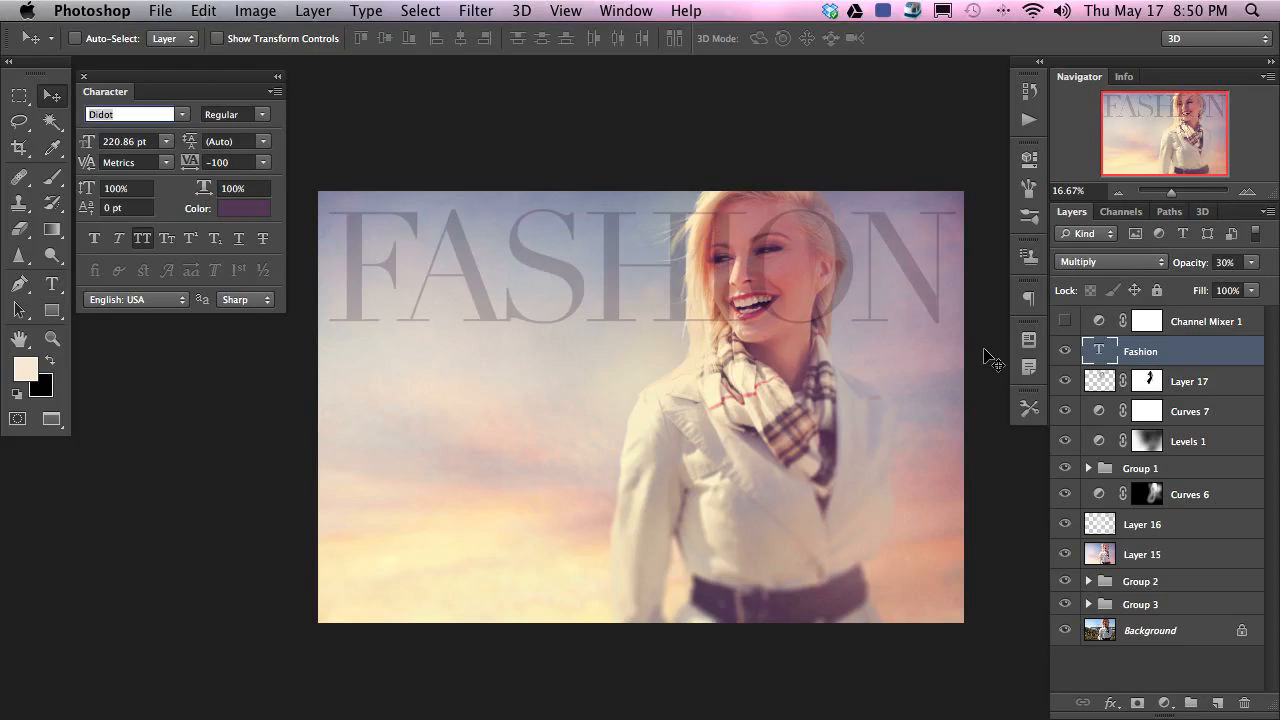
pyautogui.press('4')
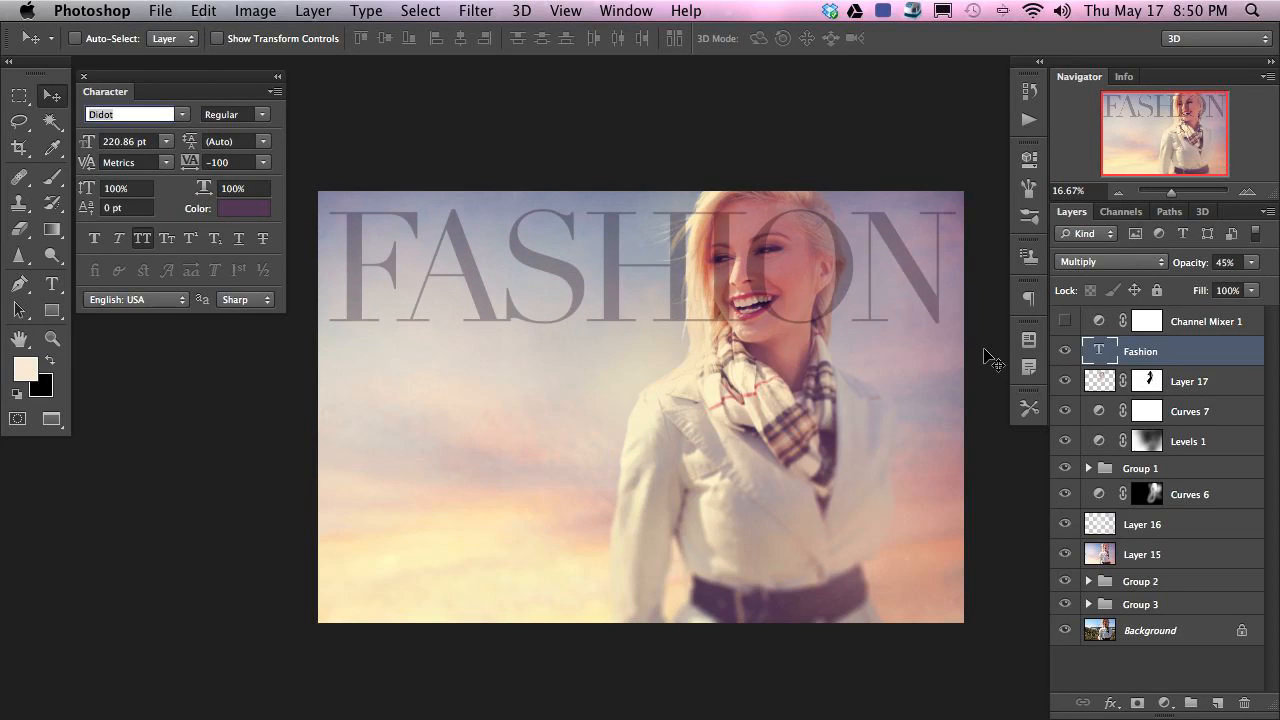
pyautogui.press('6')
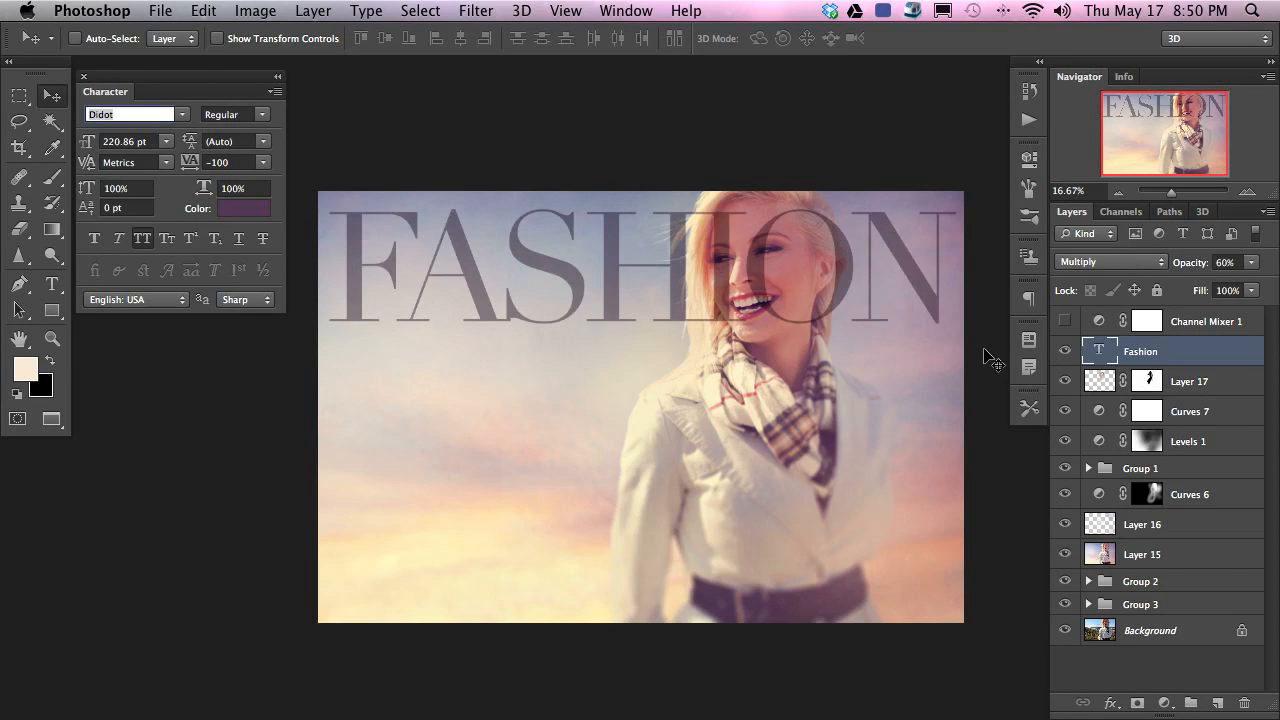
pyautogui.hotkey('shift', '+')
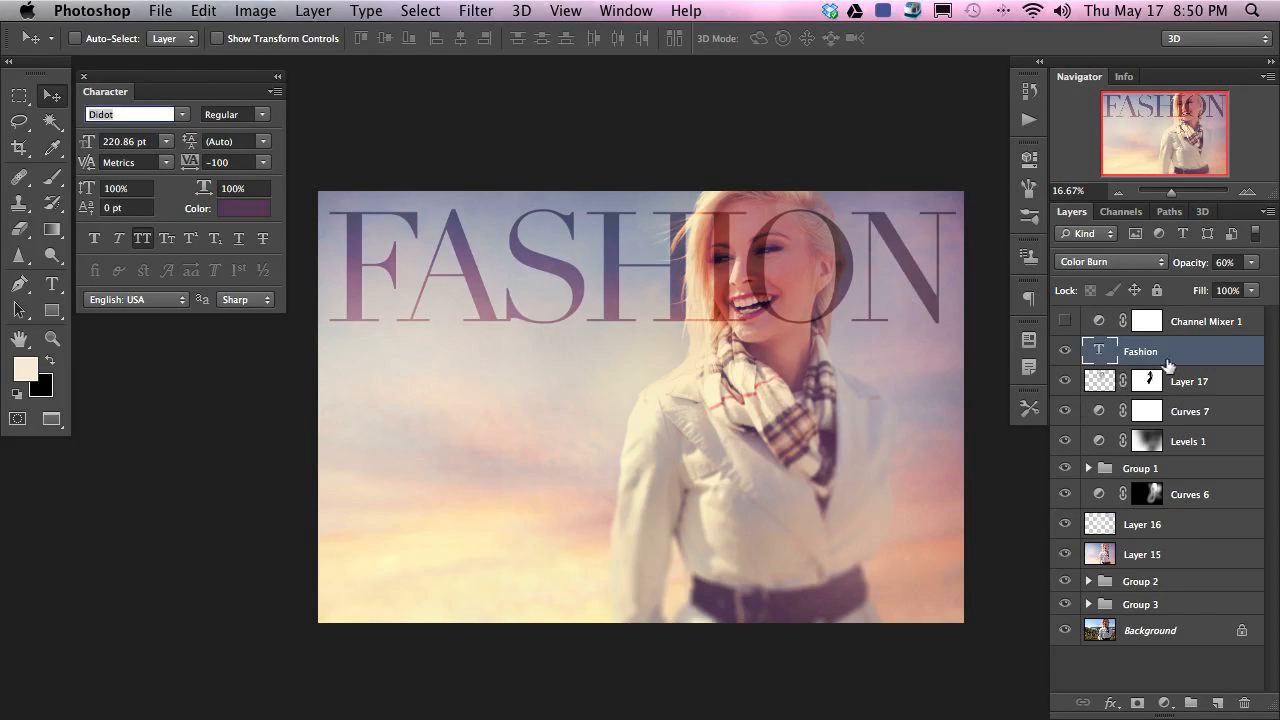
pyautogui.press('super+bracketleft')
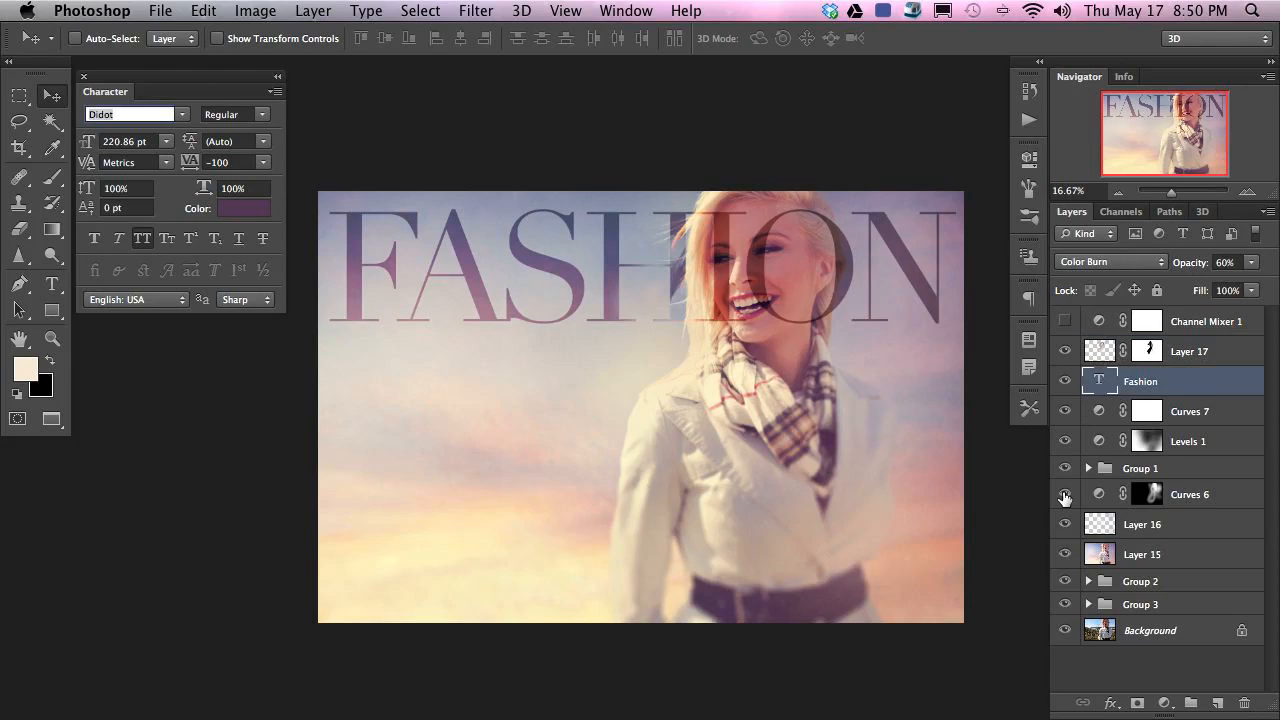
pyautogui.press('super+bracketright')
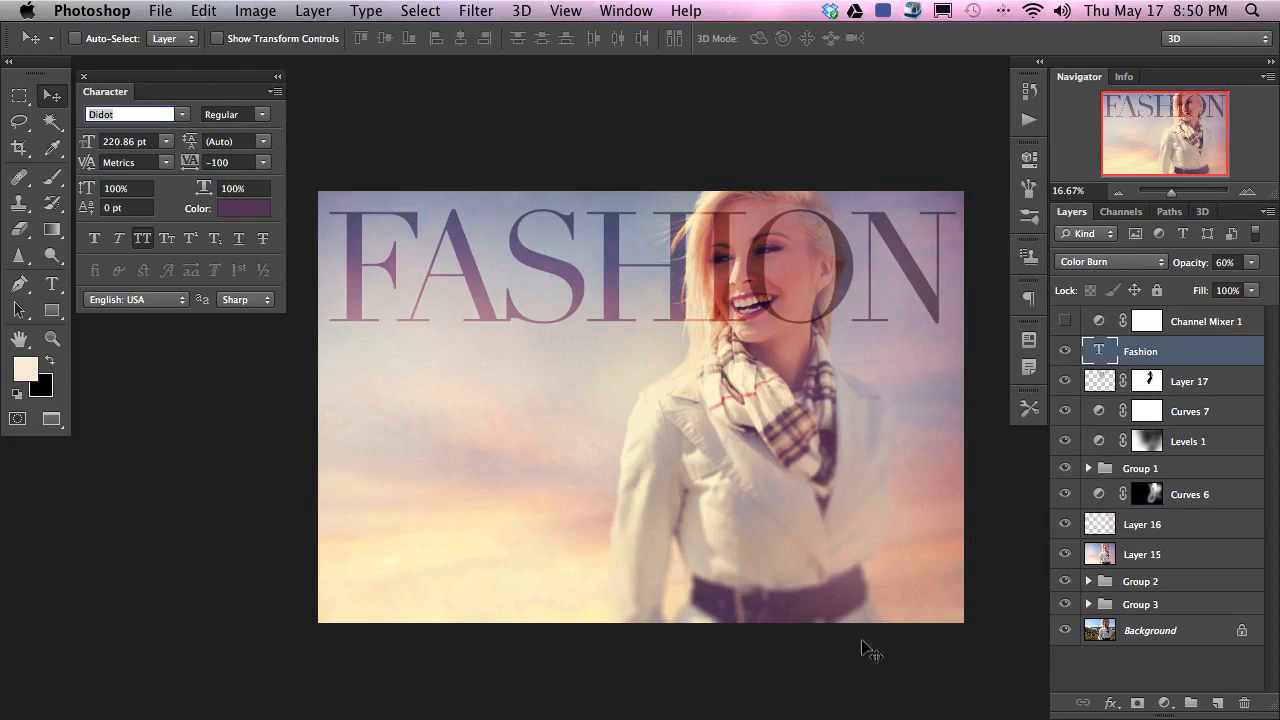
# - Hide the FASHION title and examine the woman's silhouette mask on the Background copy layer in Group 2
pyautogui.click(1064, 351)
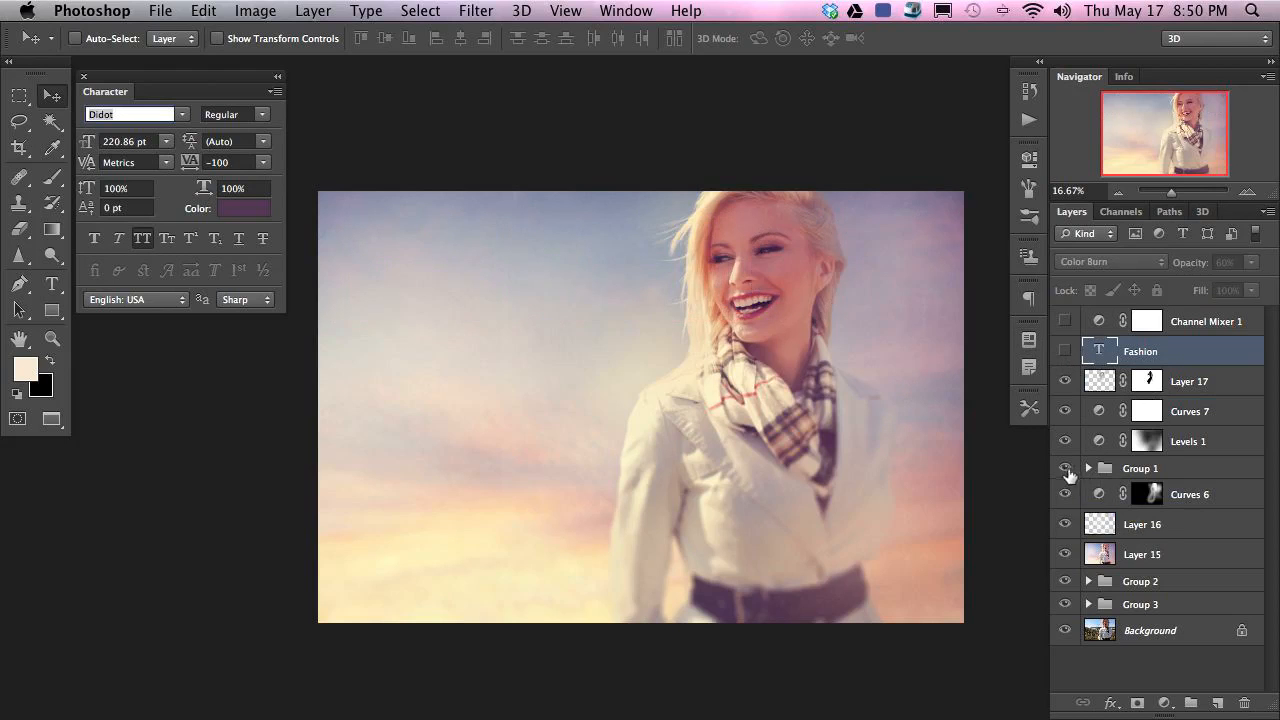
pyautogui.click(1088, 581)
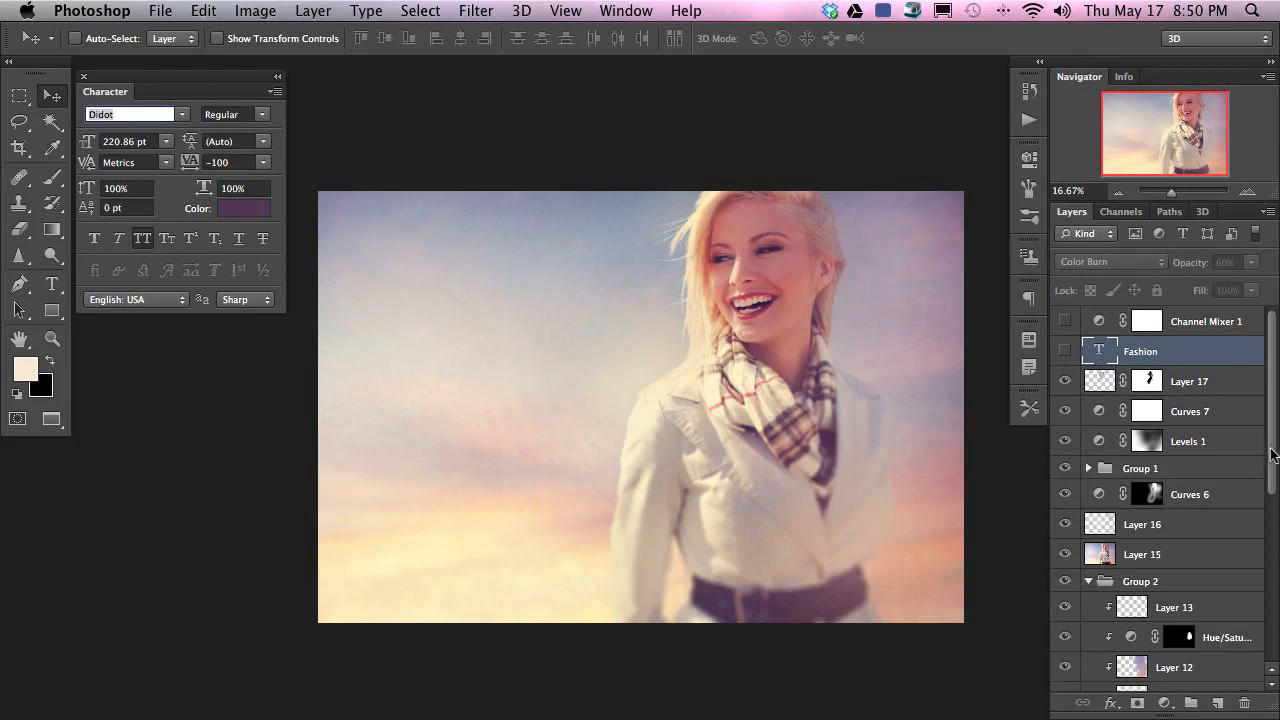
pyautogui.scroll(-10, 1218, 600)
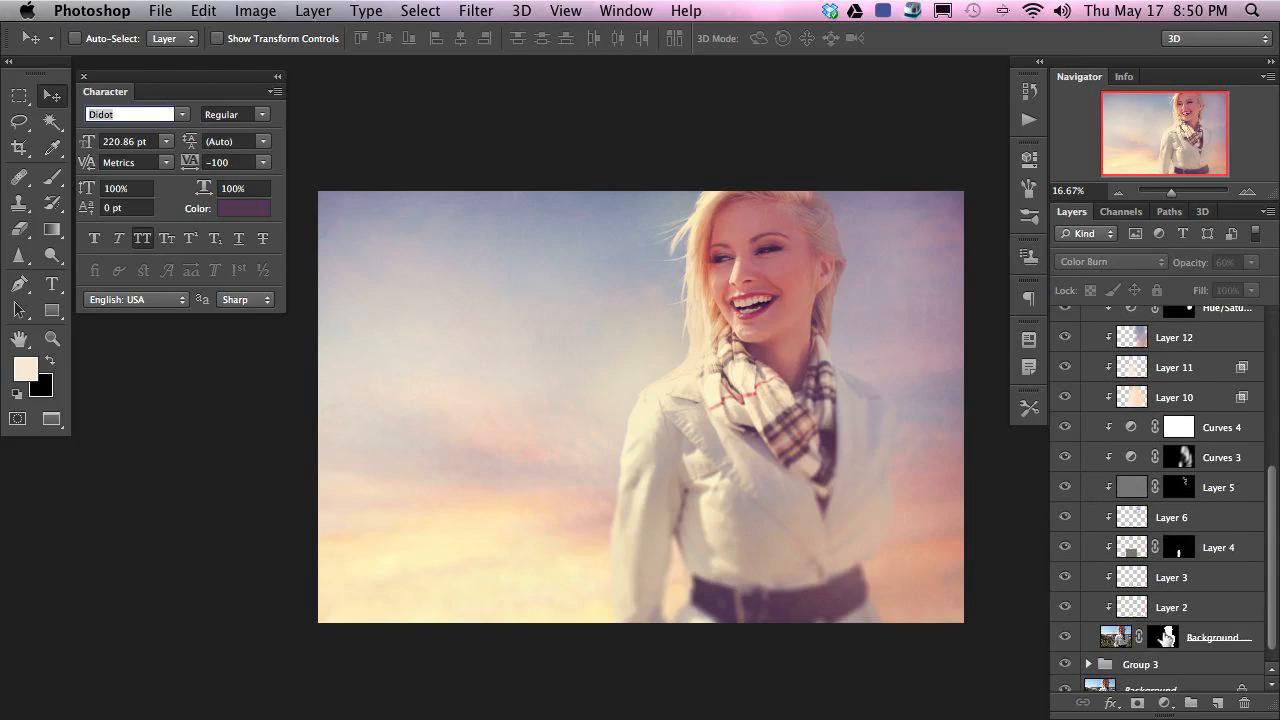
pyautogui.keyDown('alt'); pyautogui.click(1163, 638); pyautogui.keyUp('alt')
pyautogui.keyDown('alt'); pyautogui.click(1165, 640); pyautogui.keyUp('alt')
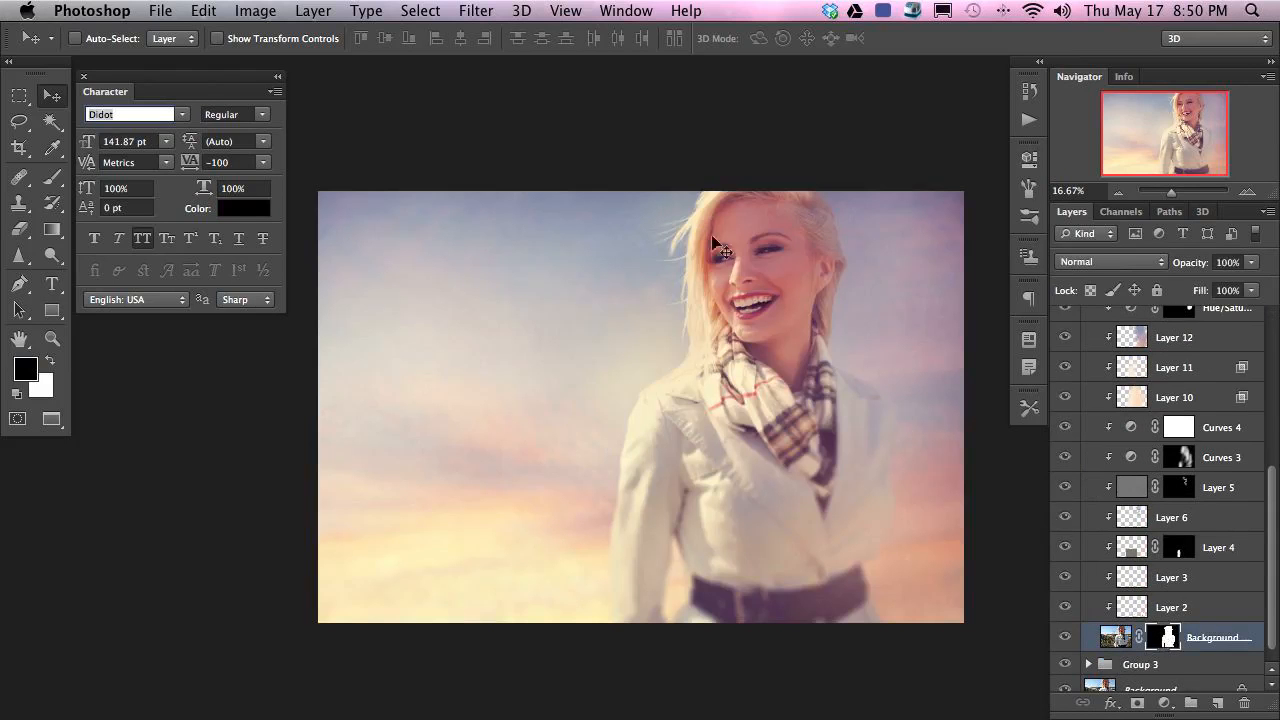
pyautogui.keyDown('alt'); pyautogui.click(1165, 640); pyautogui.keyUp('alt')
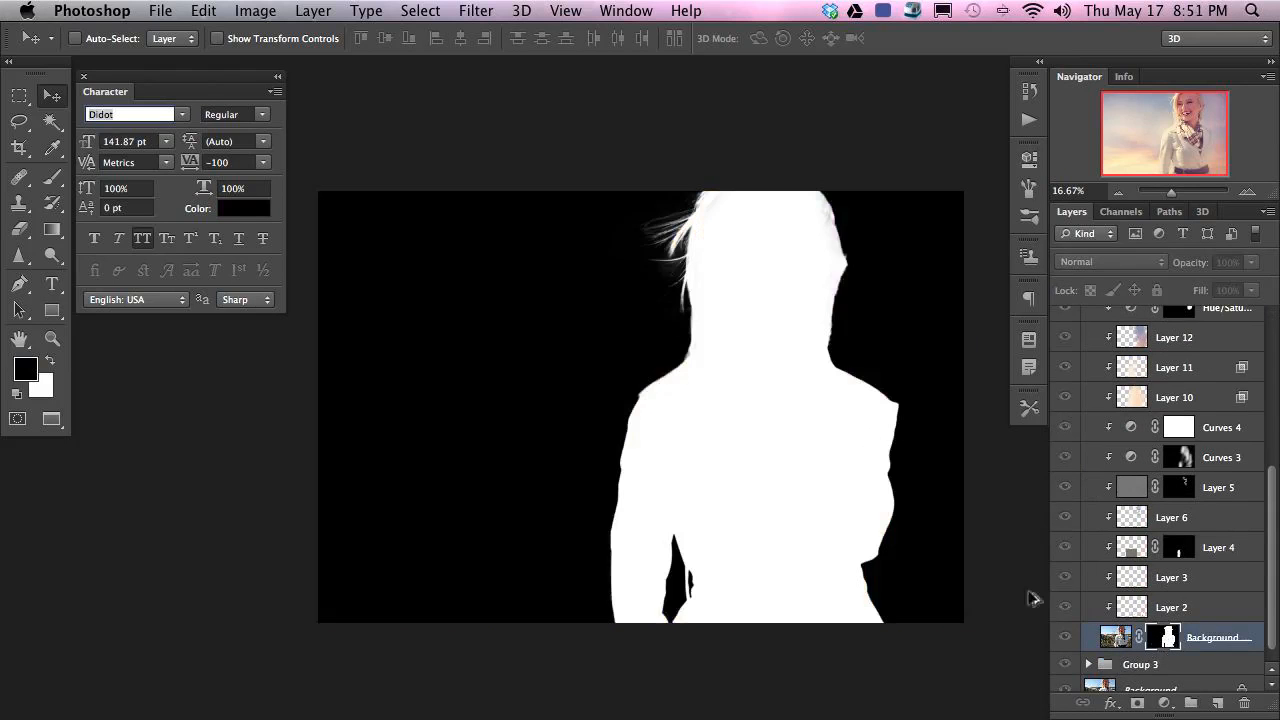
pyautogui.click(1180, 612)
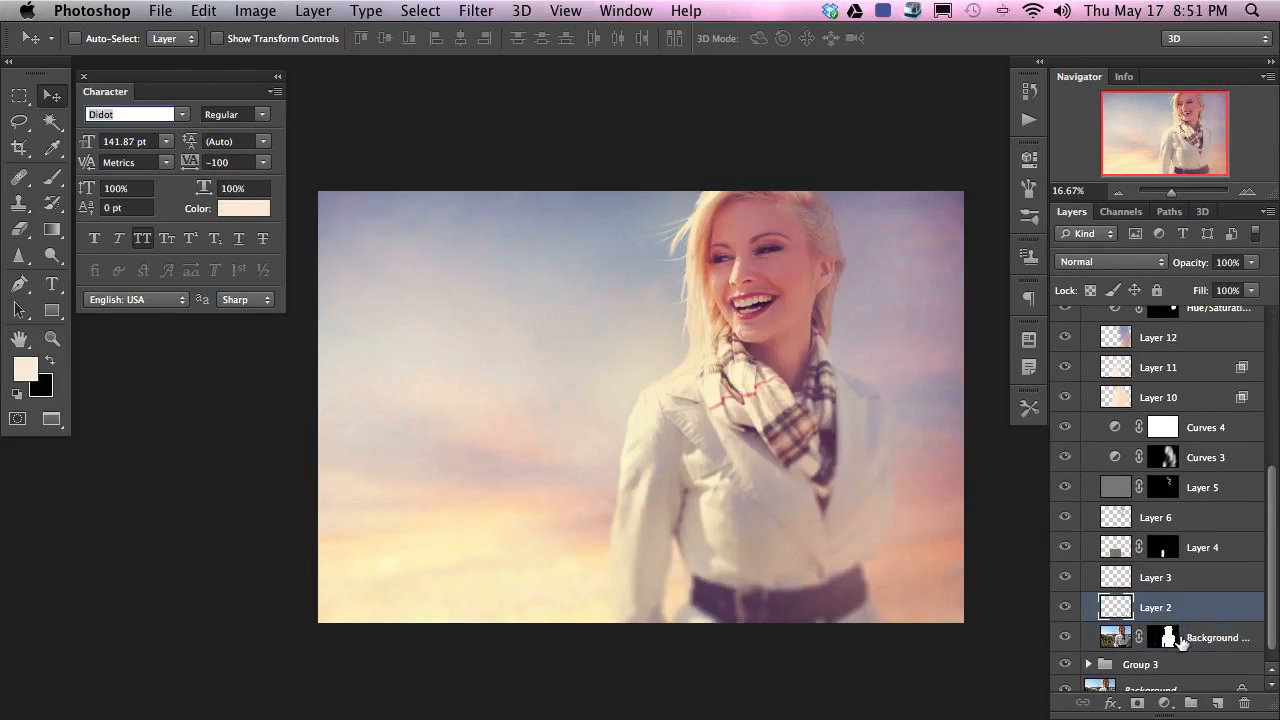
pyautogui.keyDown('alt'); pyautogui.click(1186, 637); pyautogui.keyUp('alt')
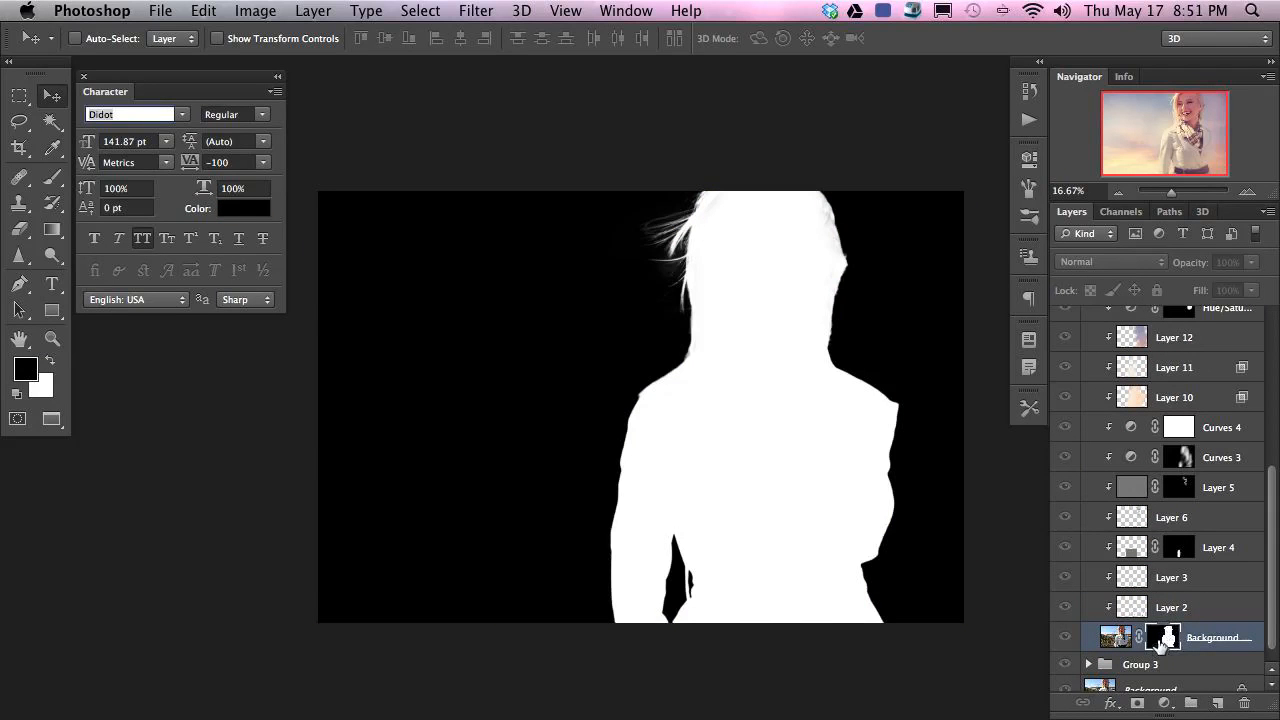
# - Copy the silhouette mask from Group 2 onto the Fashion layer, show the title and invert its mask so the letters sit behind the woman
pyautogui.moveTo(1167, 638); pyautogui.dragTo(1176, 356)
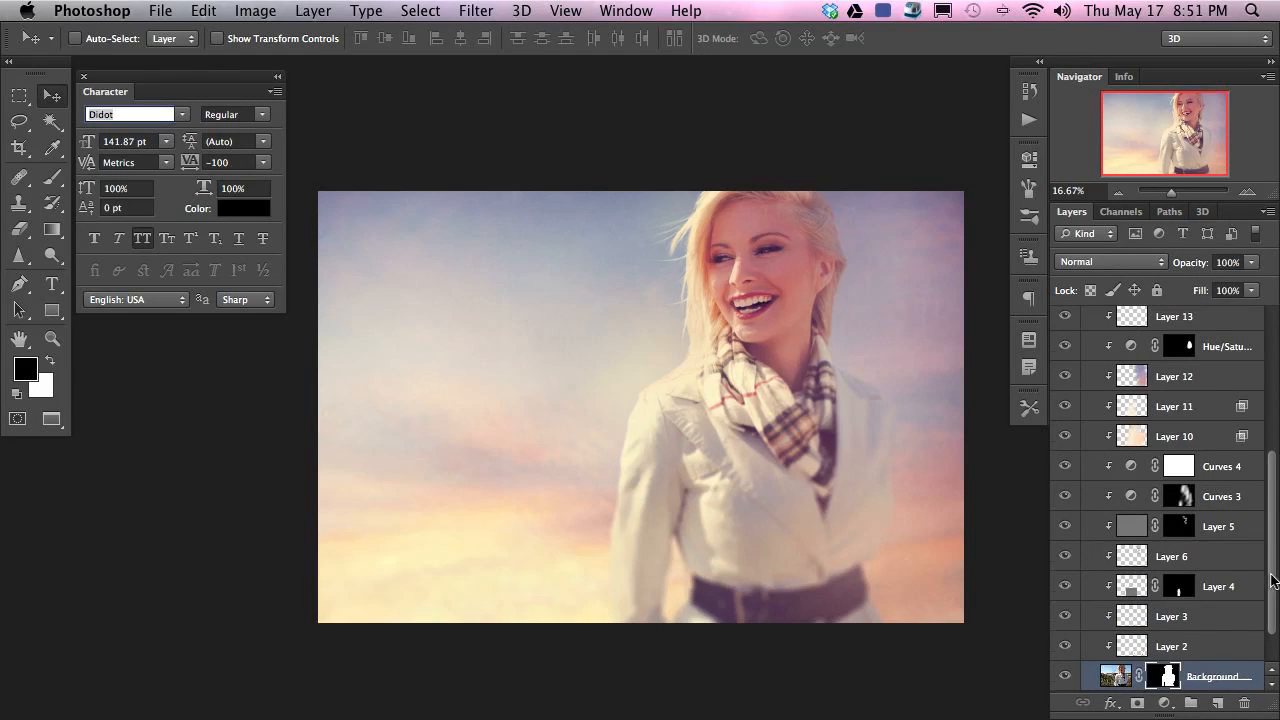
pyautogui.scroll(10, 1273, 580)
pyautogui.click(1150, 352)
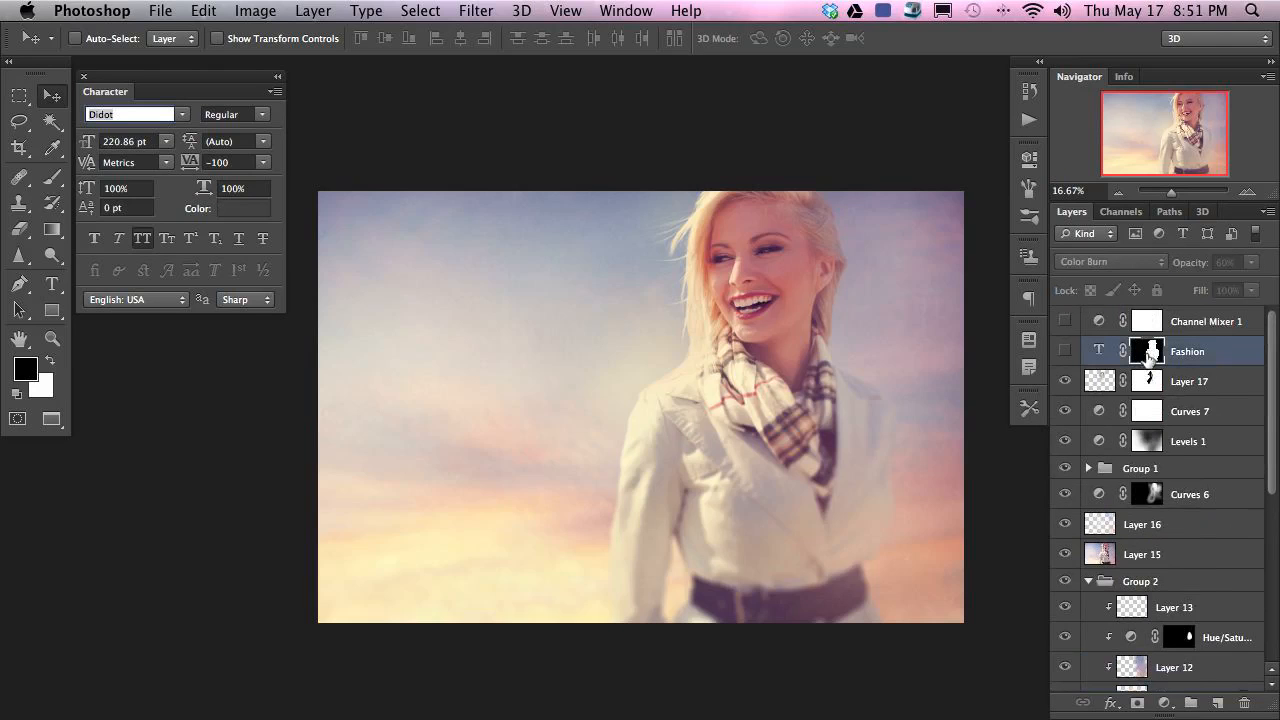
pyautogui.click(1089, 581)
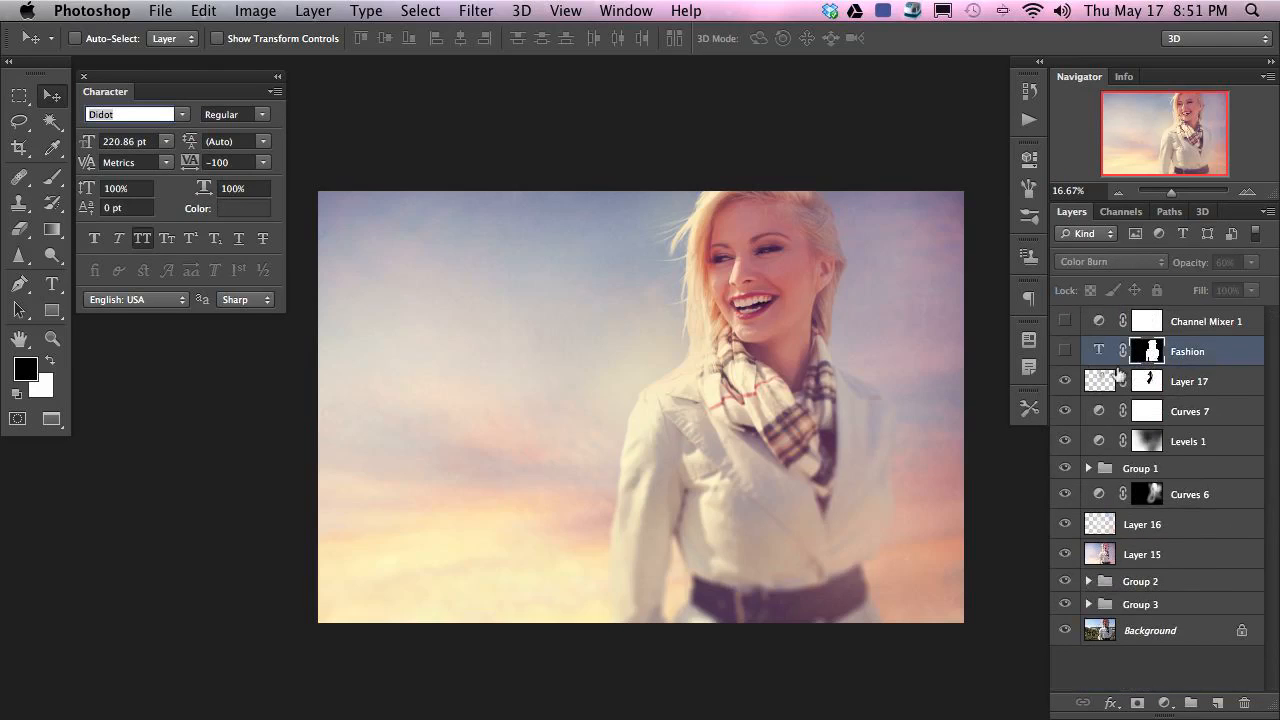
pyautogui.click(1065, 351)
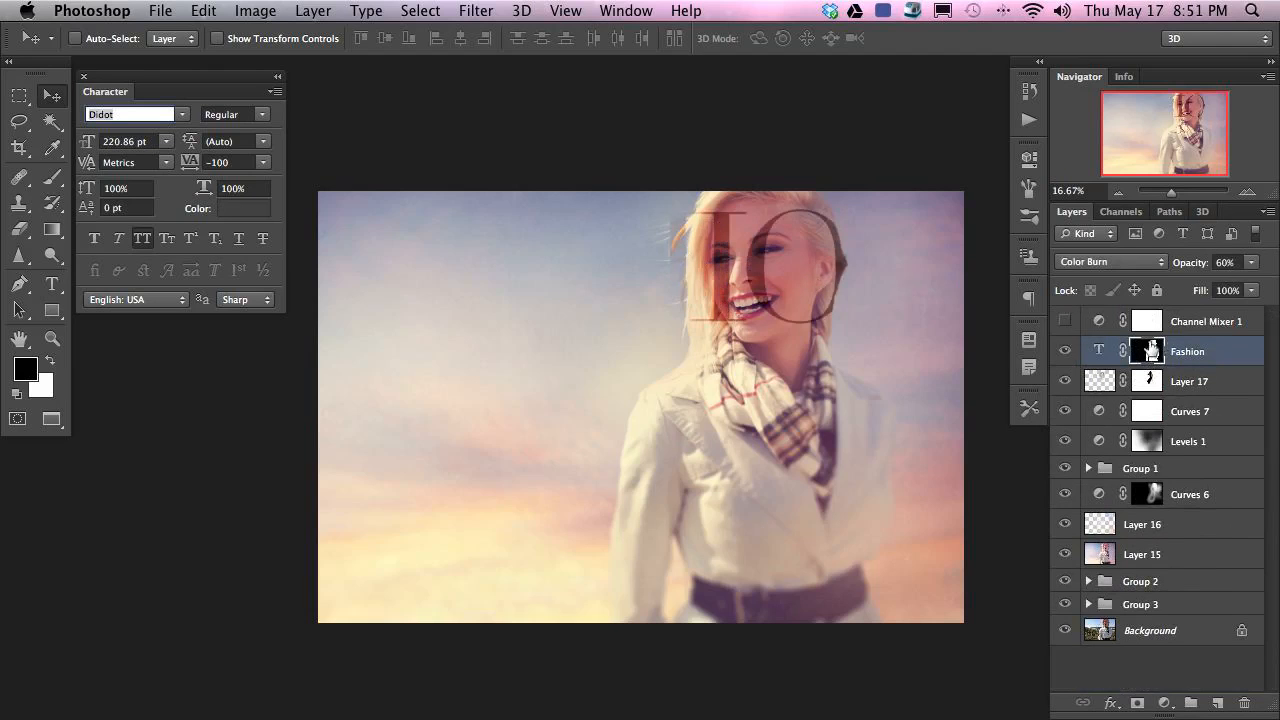
pyautogui.press('super+i')
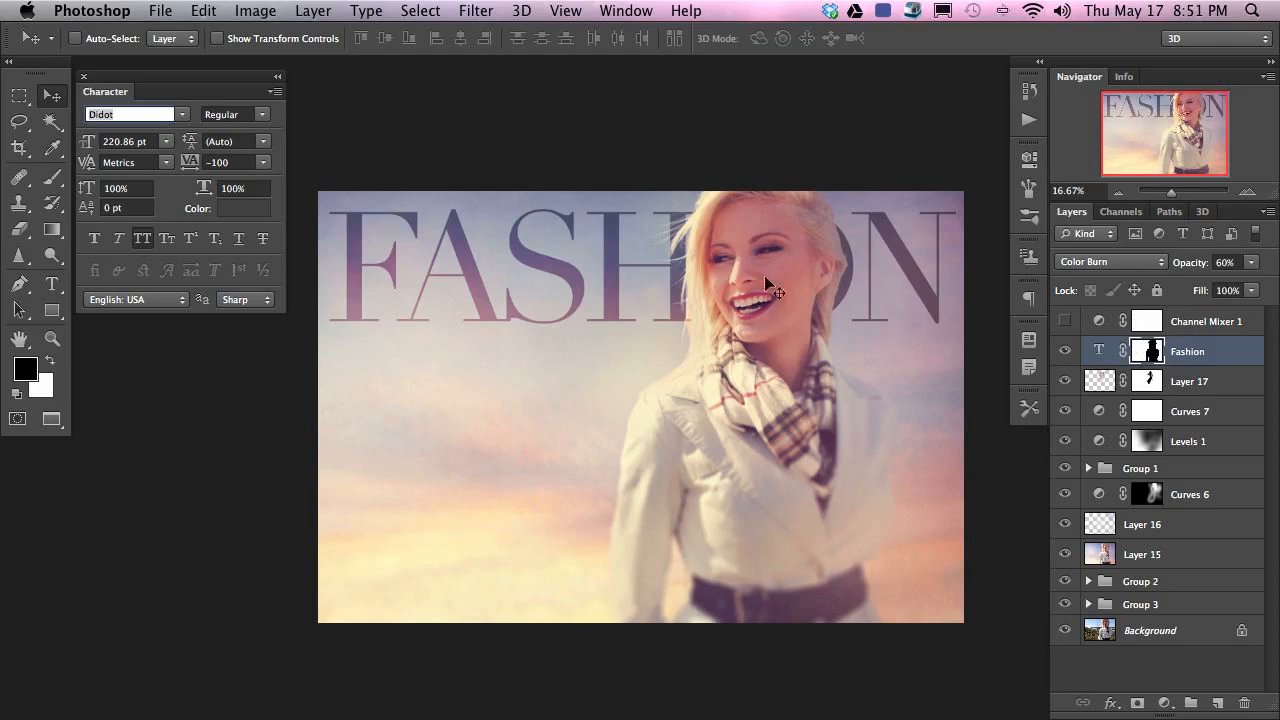
# - Compare the image with and without the masked FASHION title
pyautogui.click(1066, 352)
pyautogui.click(1066, 352)
pyautogui.click(1066, 352)
pyautogui.click(1066, 352)
pyautogui.click(1066, 352)
pyautogui.click(1066, 352)
# - Unlink the FASHION title from its mask, scale the text to 220.24 pt and shift it slightly down behind the woman
pyautogui.click(1101, 352)
pyautogui.moveTo(603, 280); pyautogui.dragTo(592, 311)
pyautogui.press('super+t')
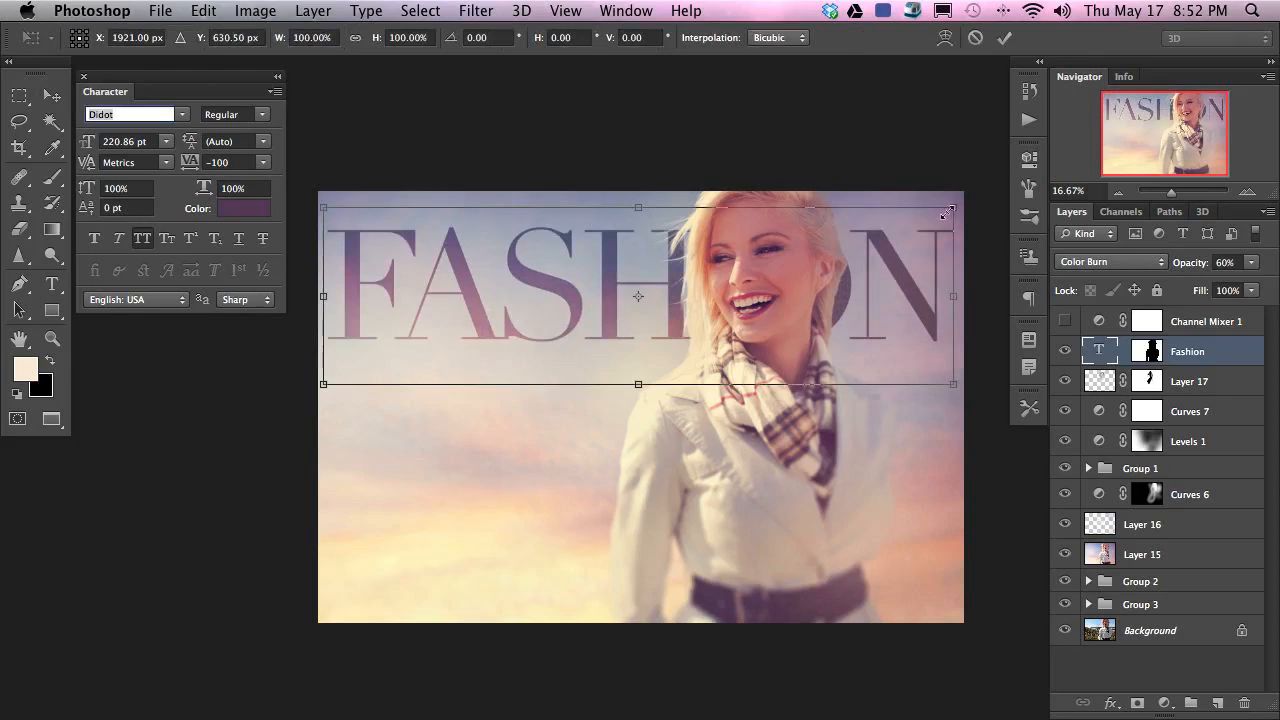
pyautogui.moveTo(950, 207); pyautogui.dragTo(764, 259)
pyautogui.moveTo(722, 369); pyautogui.dragTo(740, 305)
pyautogui.moveTo(781, 195); pyautogui.dragTo(711, 232)
pyautogui.moveTo(682, 291); pyautogui.dragTo(918, 388)
pyautogui.press('Return')
pyautogui.moveTo(894, 342)
pyautogui.mouseDown()
pyautogui.moveTo(906, 322)
pyautogui.moveTo(889, 317)
pyautogui.moveTo(906, 331)
pyautogui.mouseUp()
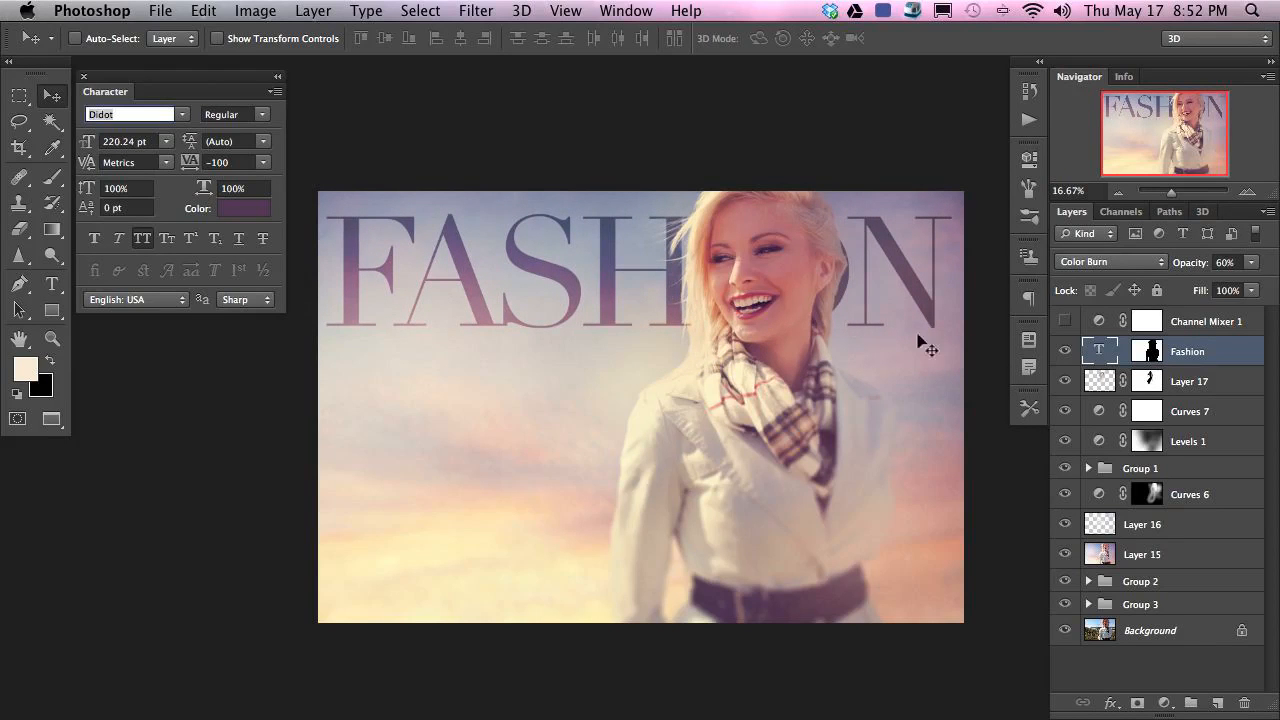
# - Lower the Fashion layer's opacity to 48% and compare the image with and without the title
pyautogui.moveTo(1194, 266)
pyautogui.mouseDown()
pyautogui.moveTo(1172, 267)
pyautogui.moveTo(1183, 267)
pyautogui.mouseUp()
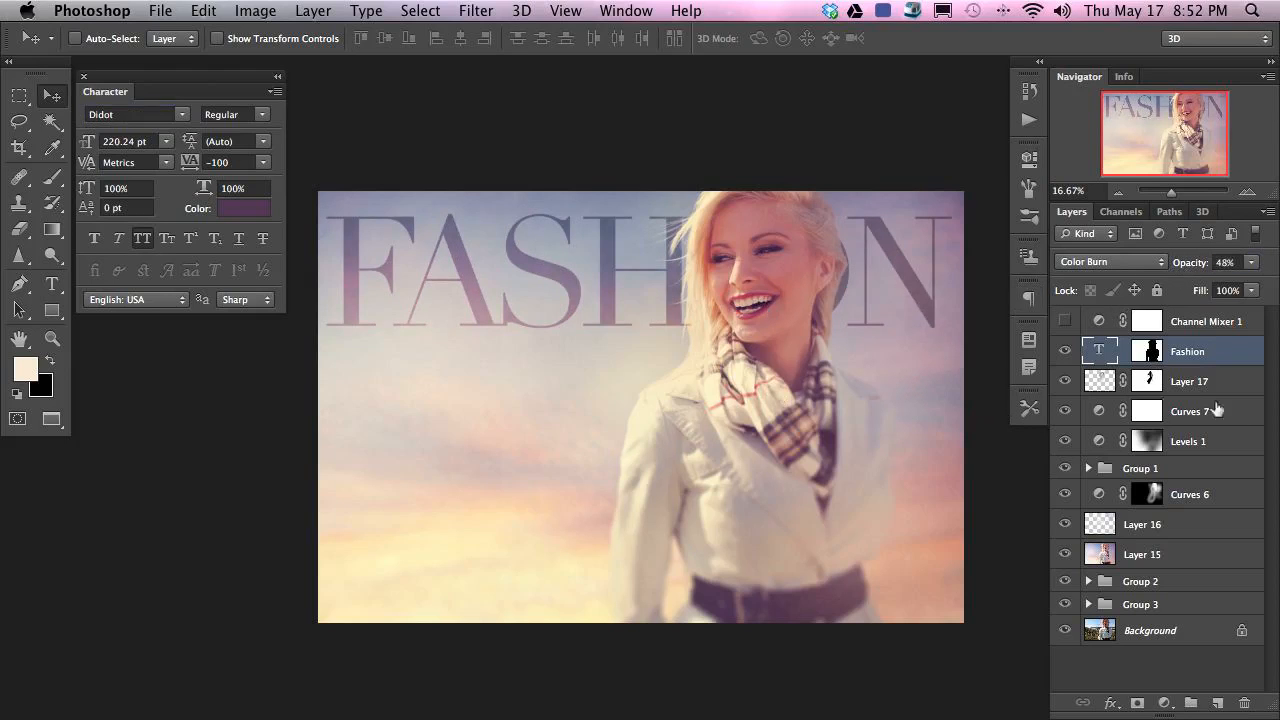
pyautogui.click(1065, 351)
pyautogui.click(1065, 351)
# - Add the text SCARVES in the sky below the FASHION title and set its font to Helvetica
pyautogui.press('t')
pyautogui.click(381, 457)
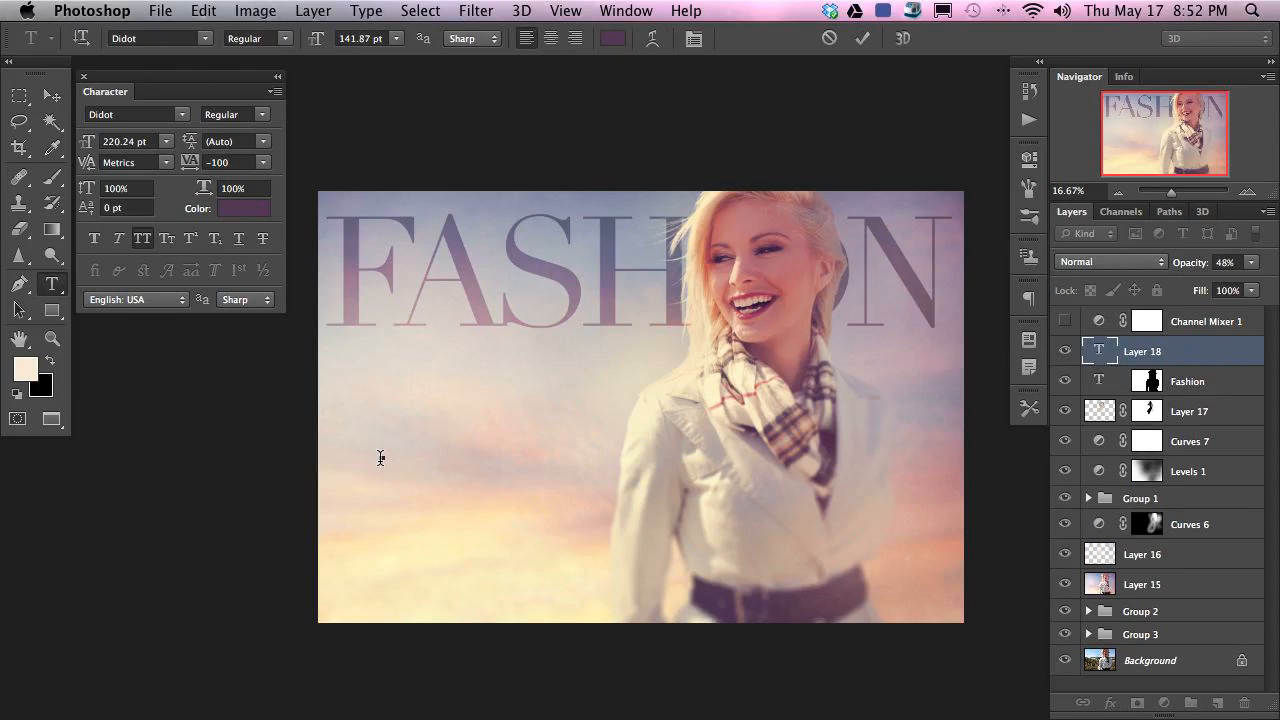
pyautogui.write('SCARVES')
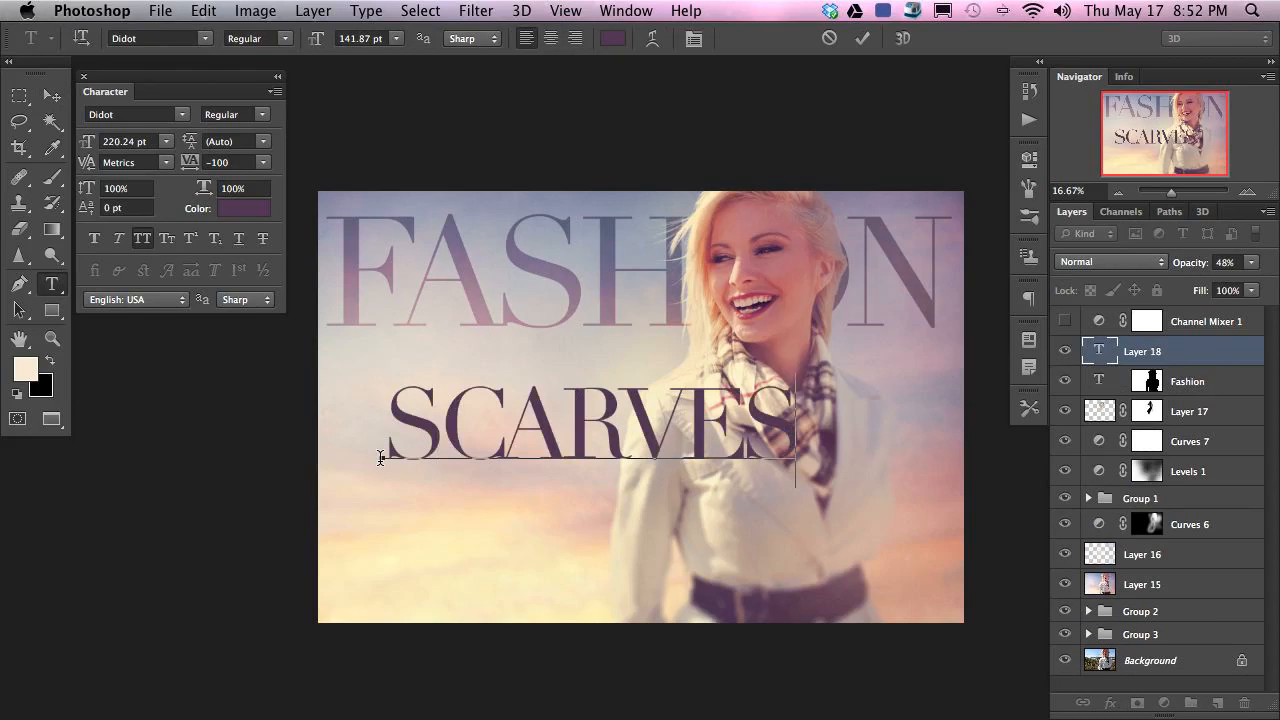
pyautogui.press('super+Return')
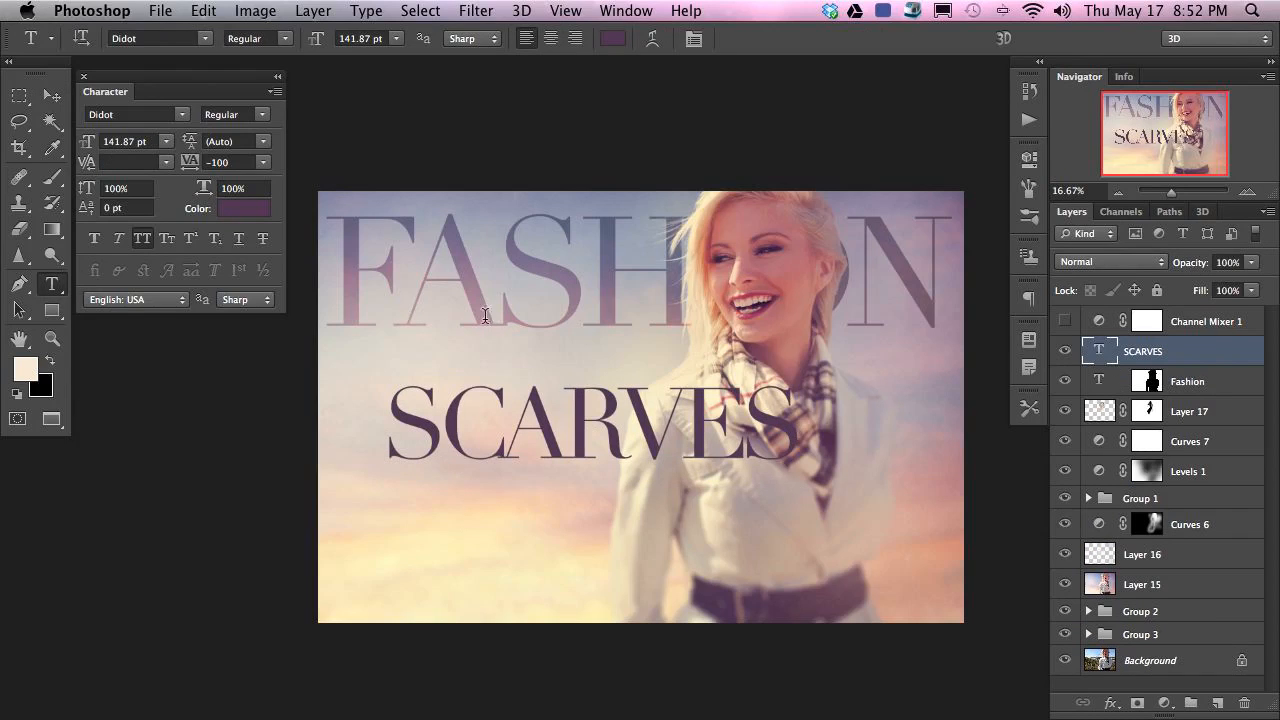
pyautogui.click(183, 118)
pyautogui.scroll(2, 190, 122)
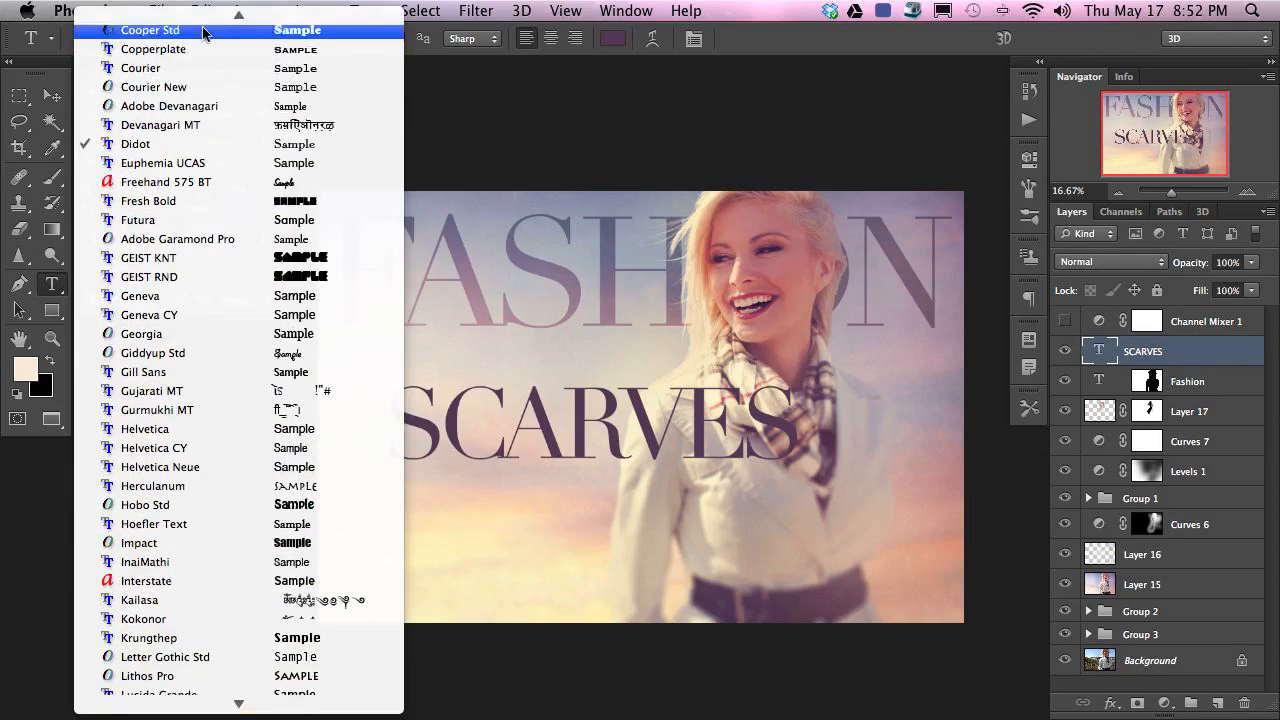
pyautogui.click(160, 429)
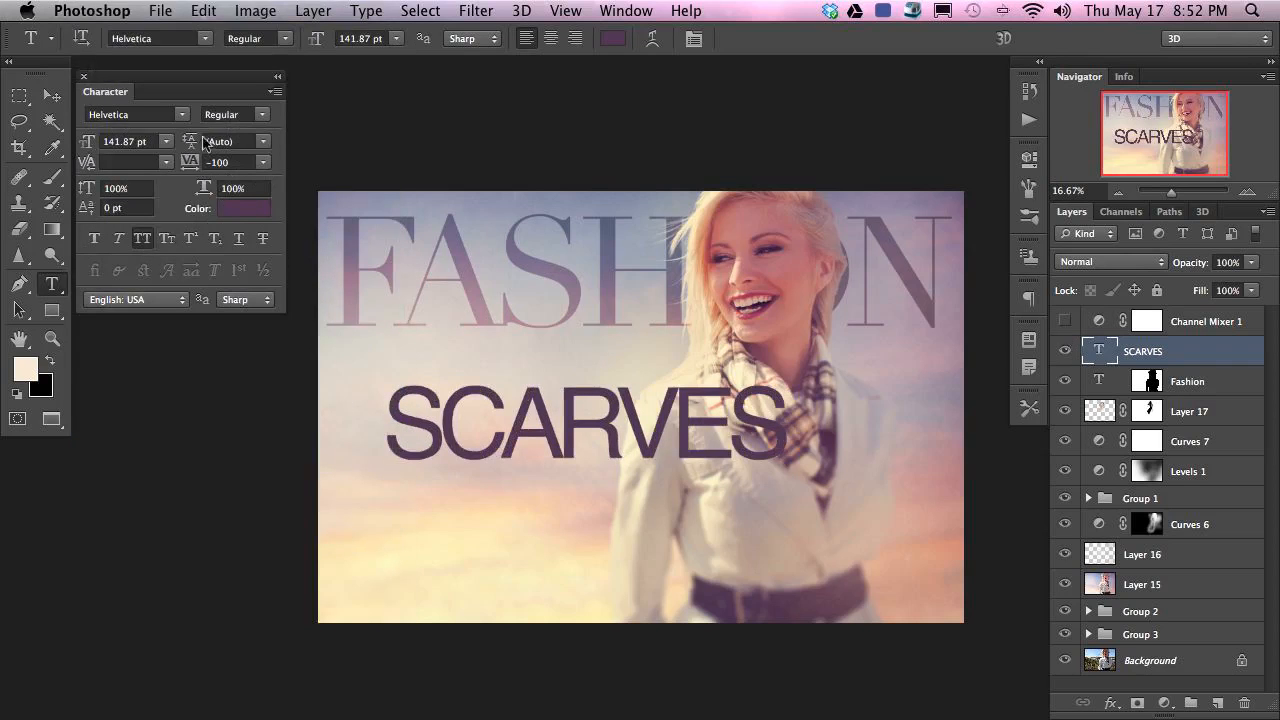
# - Reduce the SCARVES text to 68.87 pt and set its tracking to -50
pyautogui.click(267, 165)
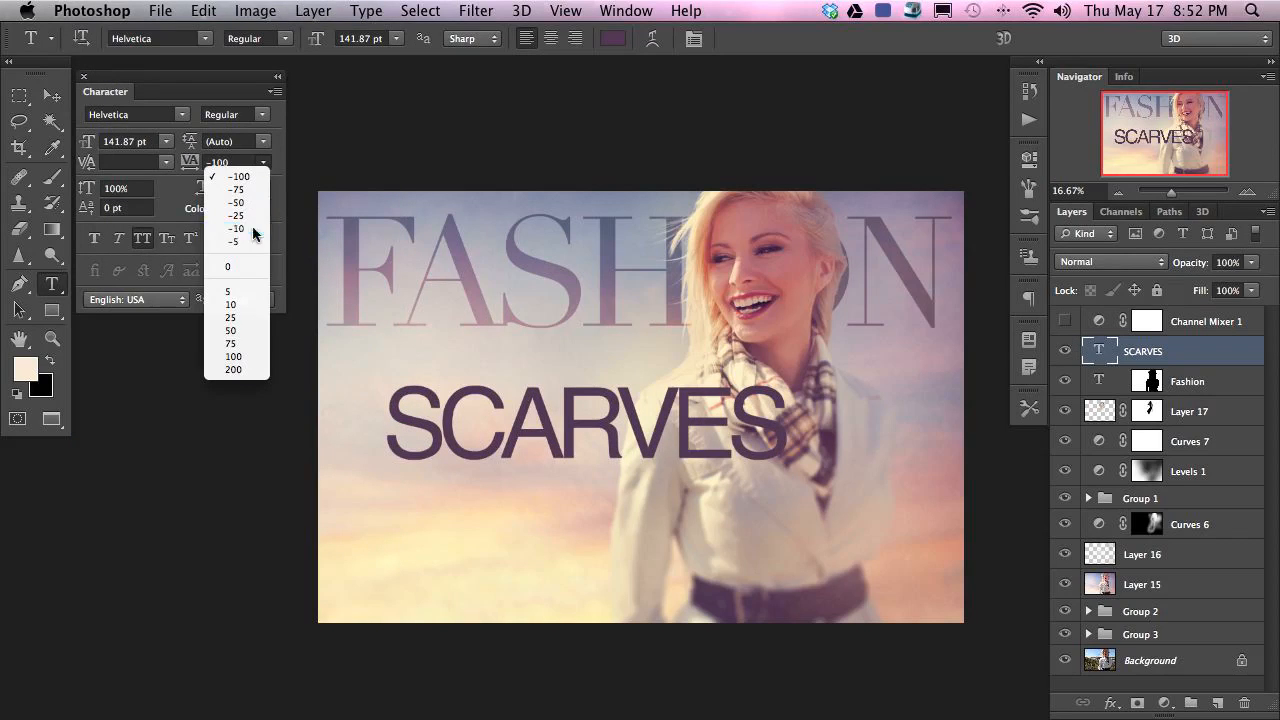
pyautogui.click(257, 224)
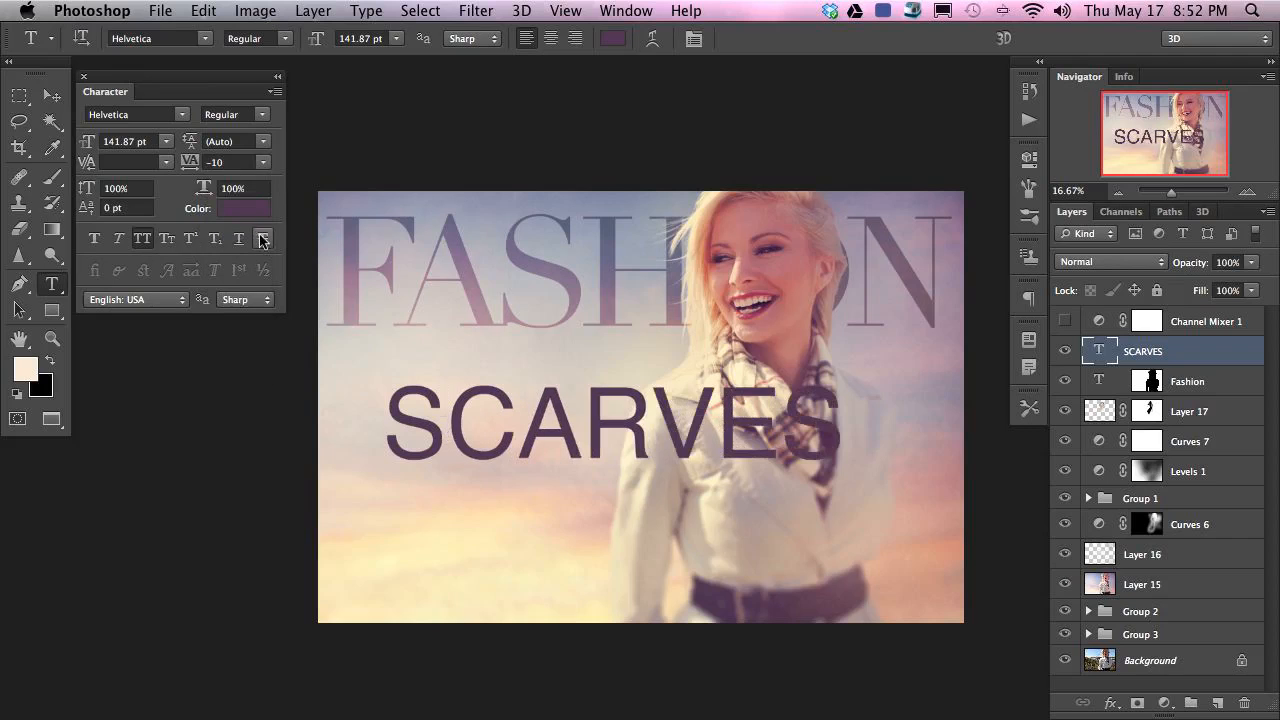
pyautogui.moveTo(87, 147)
pyautogui.mouseDown()
pyautogui.moveTo(62, 147)
pyautogui.moveTo(88, 147)
pyautogui.mouseUp()
pyautogui.click(264, 162)
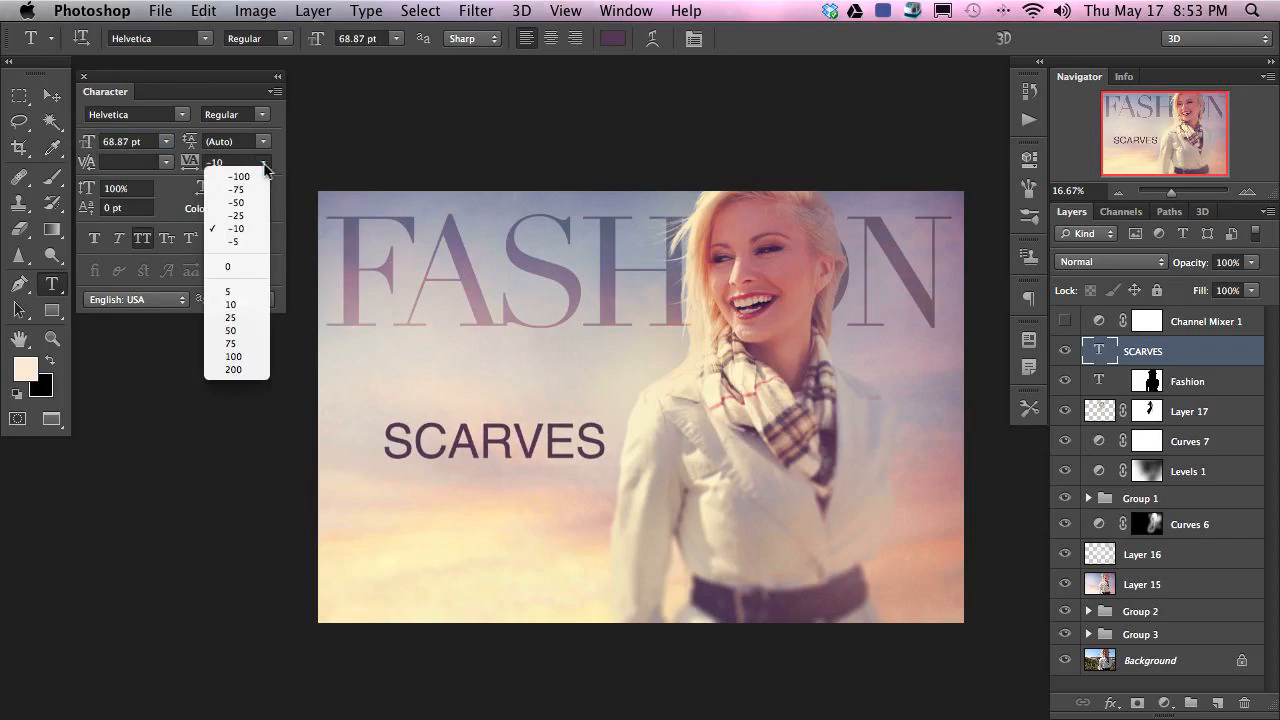
pyautogui.click(266, 216)
pyautogui.click(264, 162)
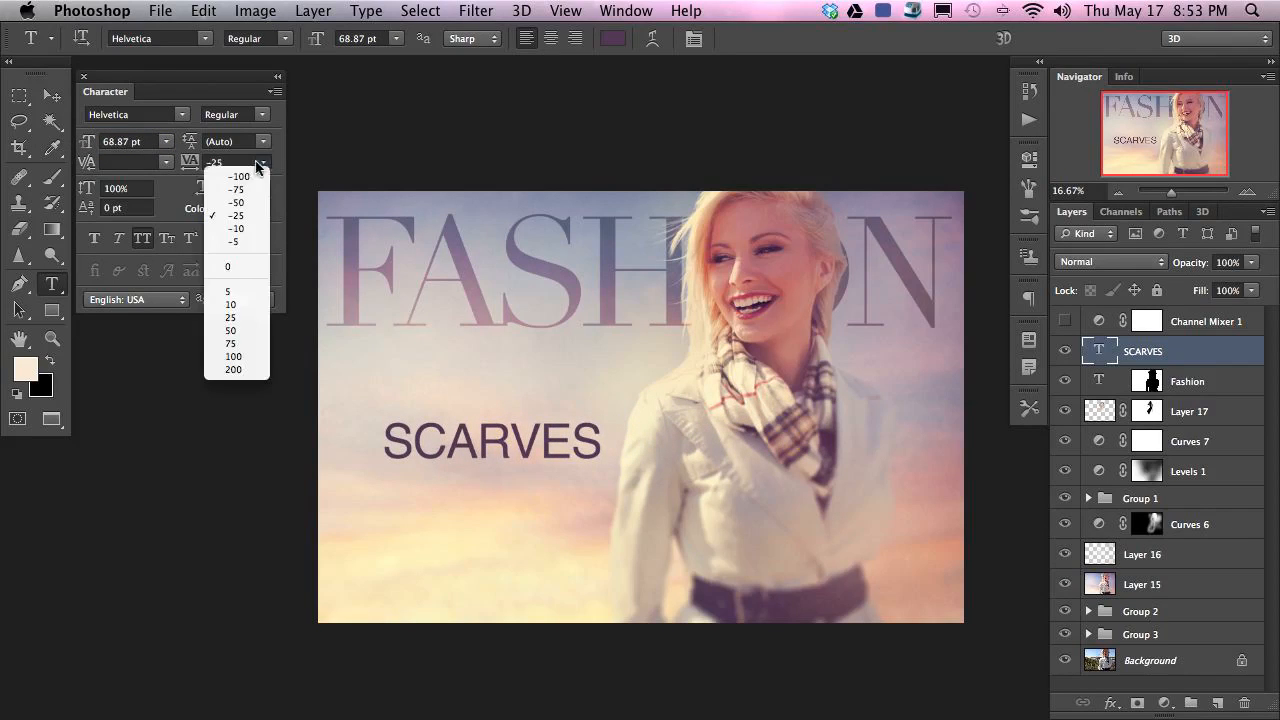
pyautogui.click(265, 204)
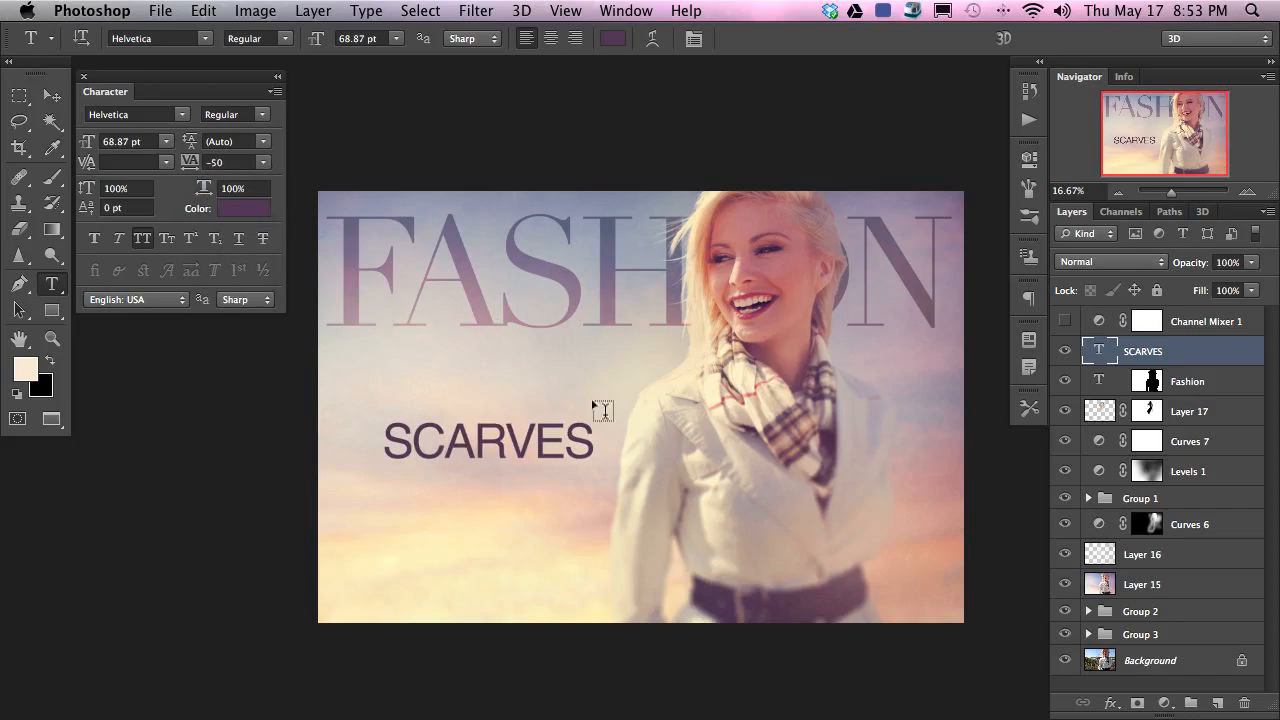
# - Move SCARVES down beside the image's left edge and recolor it cream (ebdcbf) sampled from the woman's jacket
pyautogui.press('v')
pyautogui.moveTo(562, 466); pyautogui.dragTo(540, 508)
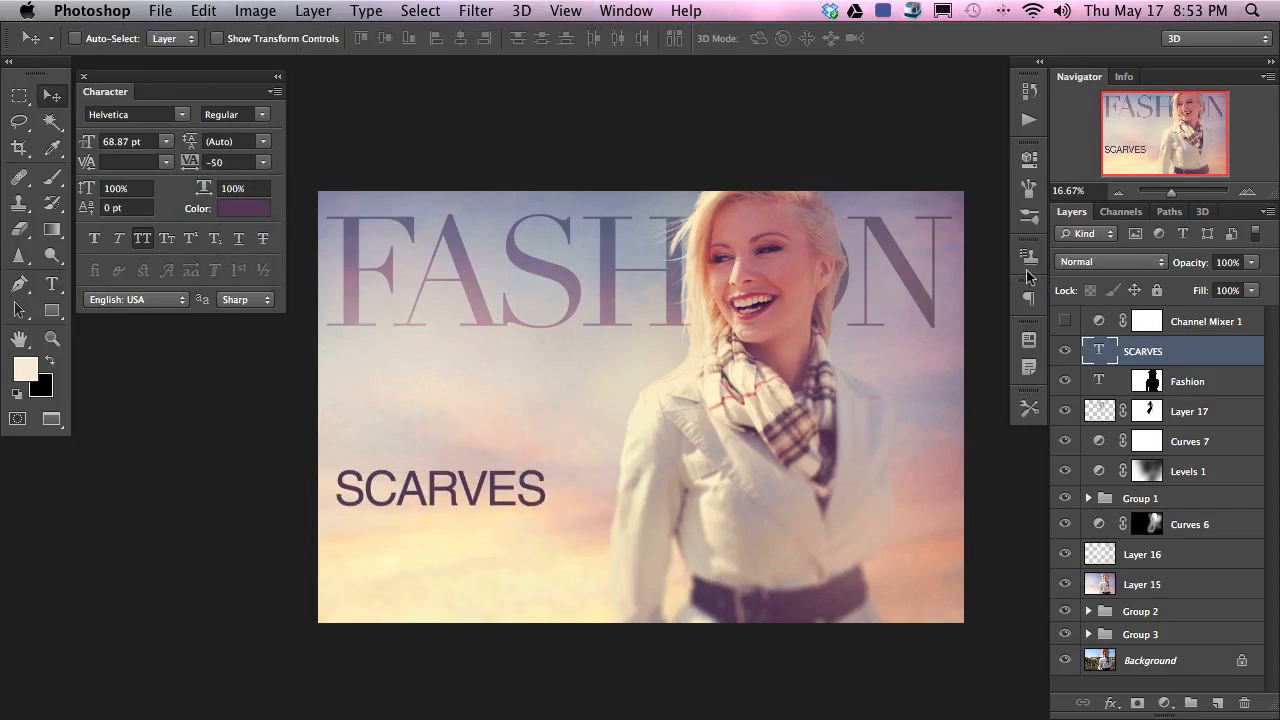
pyautogui.click(246, 209)
pyautogui.click(656, 506)
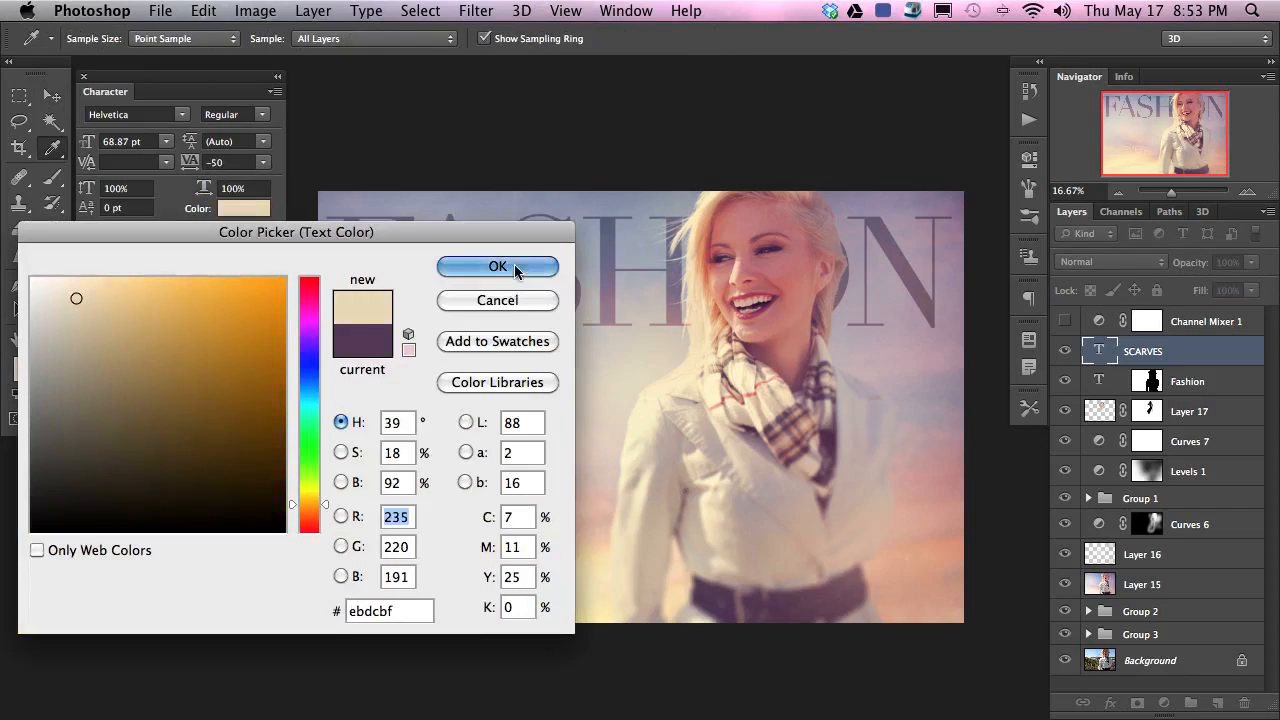
pyautogui.click(515, 266)
# - Shift the SCARVES text slightly up and set its layer's blend mode to Screen
pyautogui.moveTo(485, 552); pyautogui.dragTo(482, 524)
pyautogui.hotkey('shift', '+')
pyautogui.hotkey('shift', '+')
pyautogui.hotkey('shift', '+')
pyautogui.hotkey('shift', '+')
pyautogui.hotkey('shift', '+')
pyautogui.hotkey('shift', '+')
pyautogui.hotkey('shift', '+')
pyautogui.hotkey('shift', '+')
pyautogui.hotkey('shift', '+')
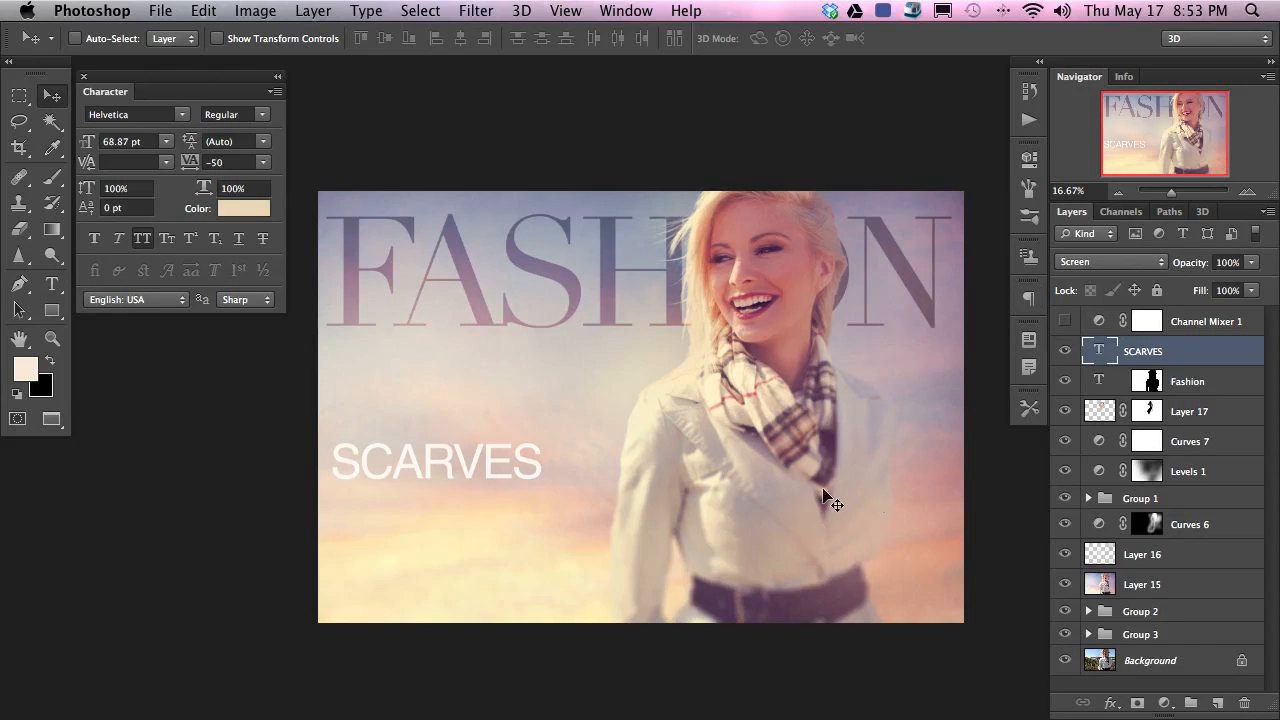
# - On a new layer, make a rectangular selection around the word SCARVES and fill it with the cream foreground color
pyautogui.press('super+plus')
pyautogui.press('super+plus')
pyautogui.moveTo(309, 620); pyautogui.dragTo(640, 488)
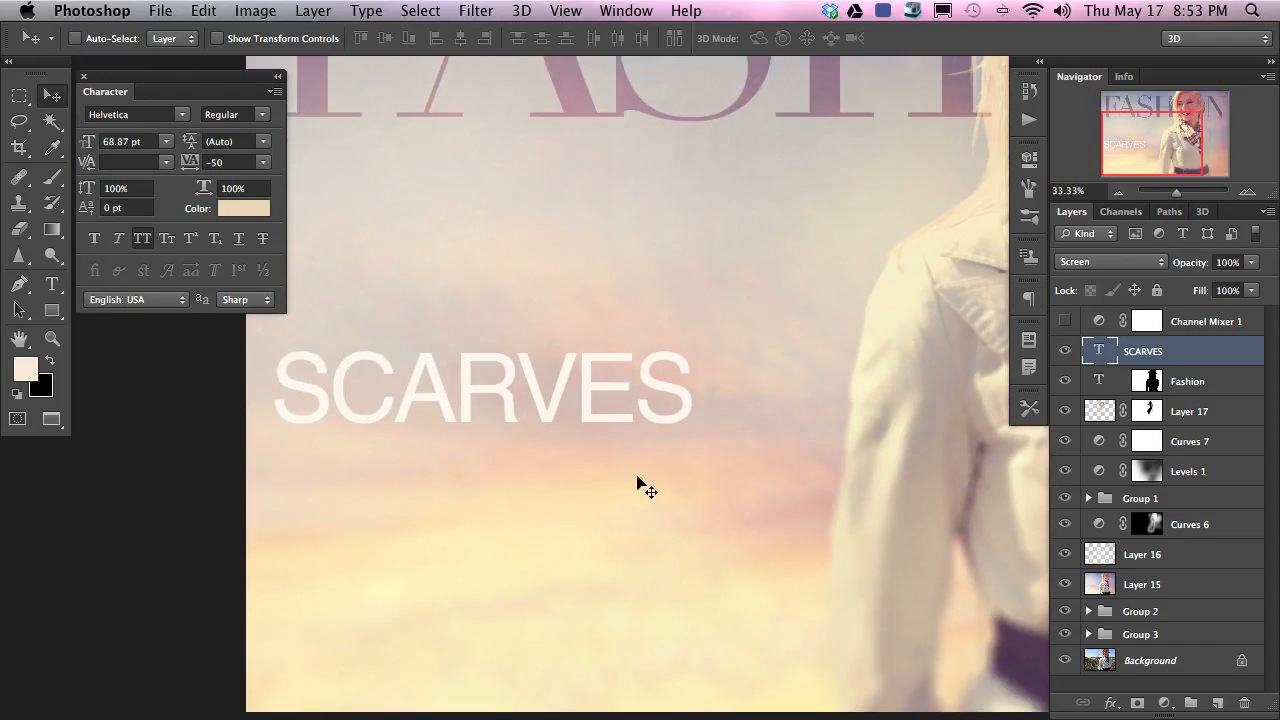
pyautogui.press('super+alt+shift+n')
pyautogui.press('m')
pyautogui.moveTo(274, 350); pyautogui.dragTo(690, 441)
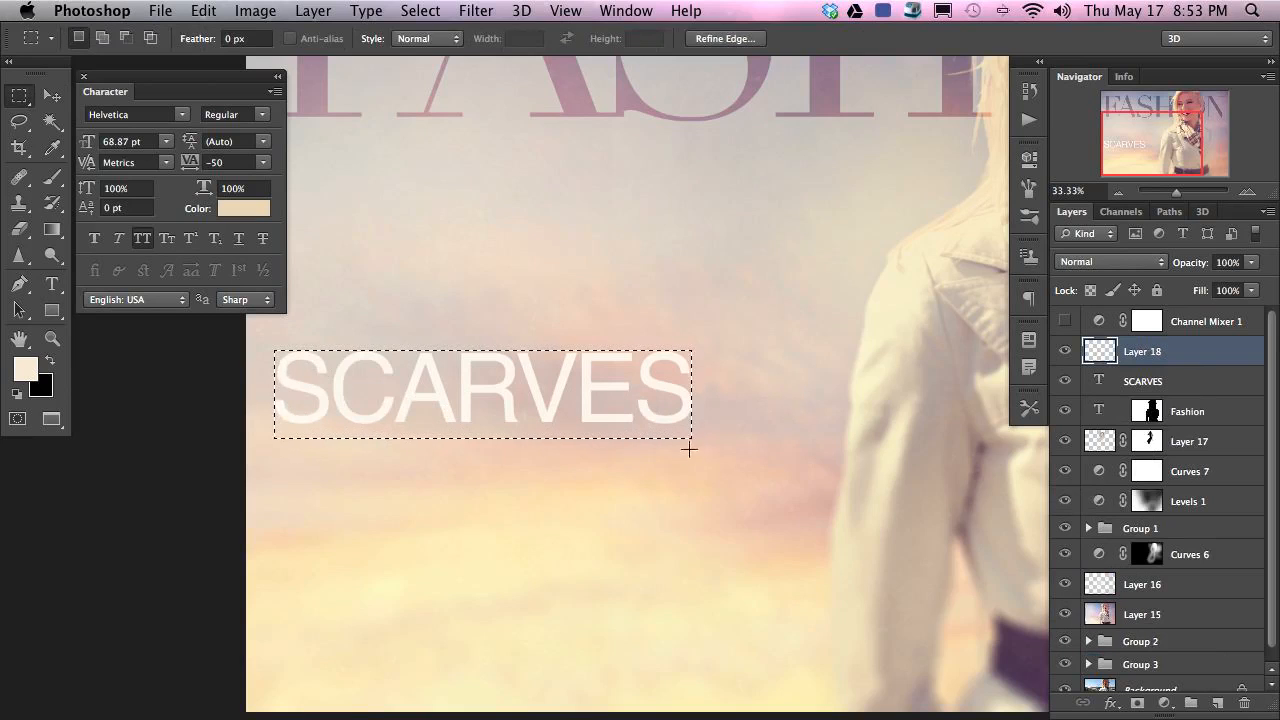
pyautogui.press('alt')
pyautogui.hotkey('alt', 'BackSpace')
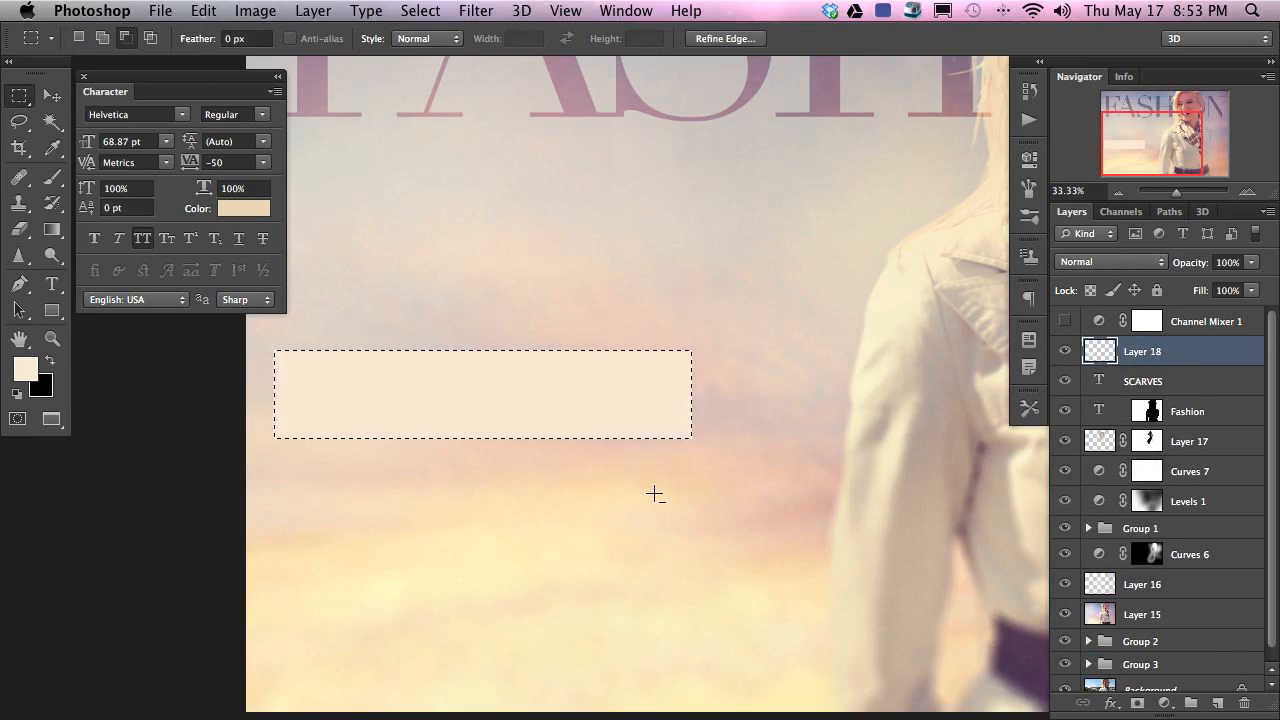
# - Nudge the selection slightly down and delete the fill inside it, leaving a thin line above SCARVES, and deselect
pyautogui.press('super+Down')
pyautogui.press('super+Down')
pyautogui.press('super+Down')
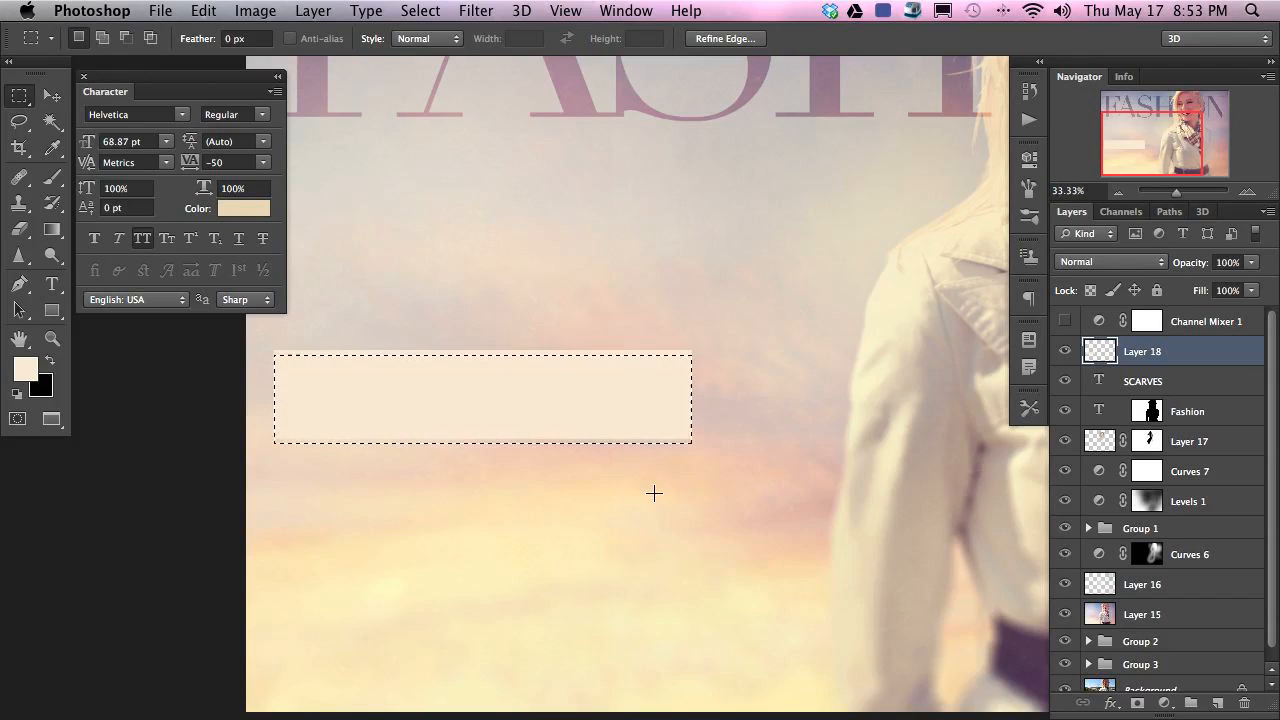
pyautogui.press('BackSpace')
pyautogui.press('super+d')
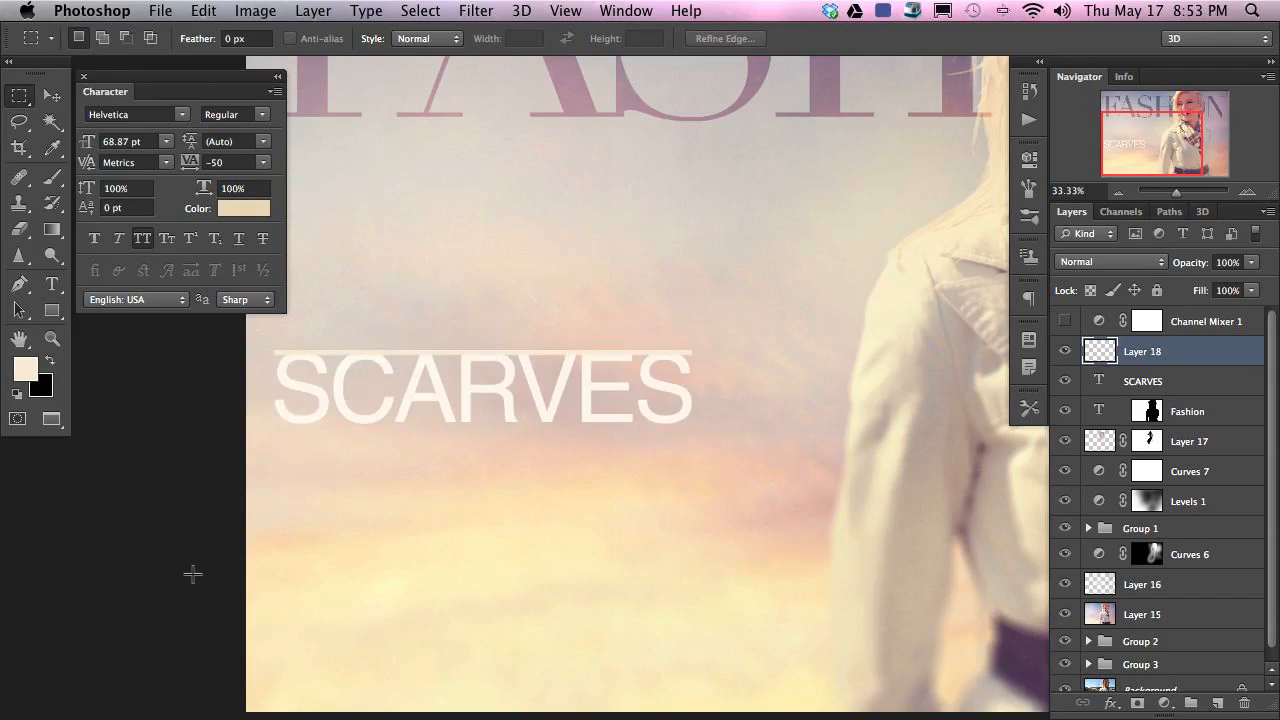
# - Move the thin line down to sit just beneath the word SCARVES as an underline
pyautogui.press('v')
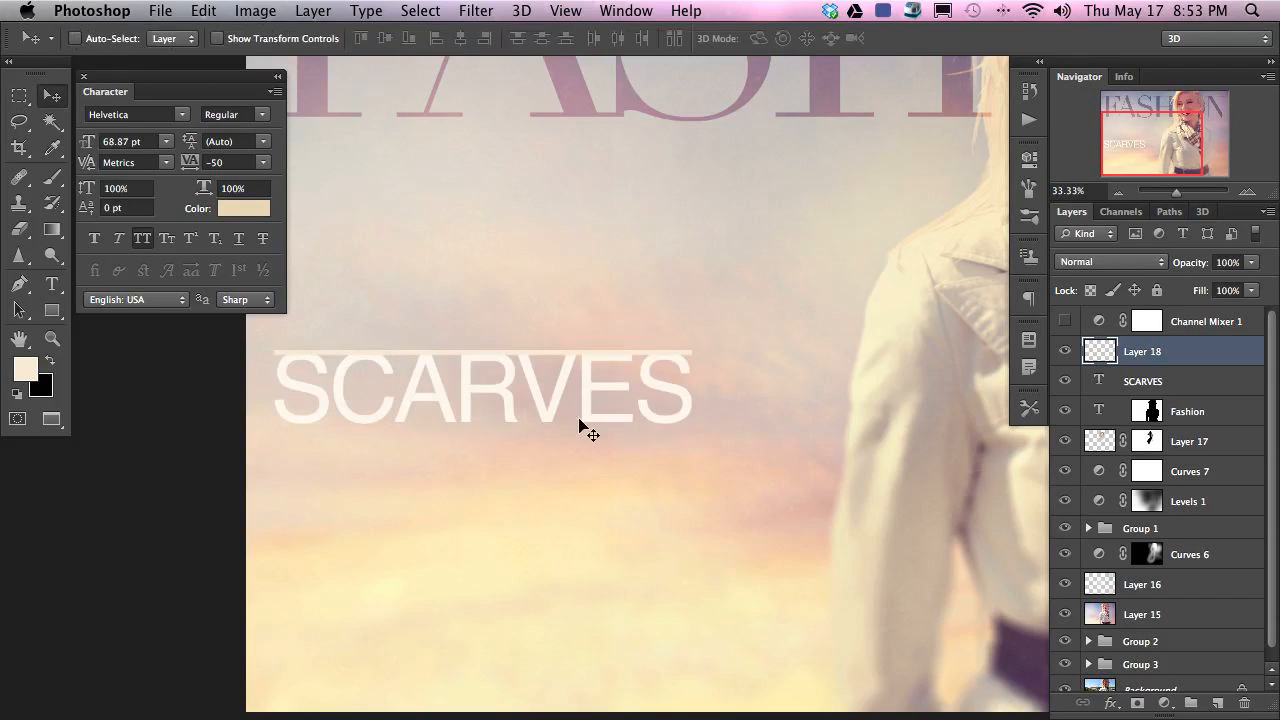
pyautogui.hotkey('shift', 'Down')
pyautogui.hotkey('shift', 'Down')
pyautogui.hotkey('shift', 'Down')
pyautogui.hotkey('shift', 'Down')
pyautogui.hotkey('shift', 'Down')
pyautogui.hotkey('shift', 'Down')
pyautogui.hotkey('shift', 'Down')
pyautogui.hotkey('shift', 'Down')
pyautogui.hotkey('shift', 'Down')
pyautogui.hotkey('shift', 'Down')
pyautogui.hotkey('shift', 'Down')
pyautogui.hotkey('shift', 'Down')
pyautogui.hotkey('shift', 'Down')
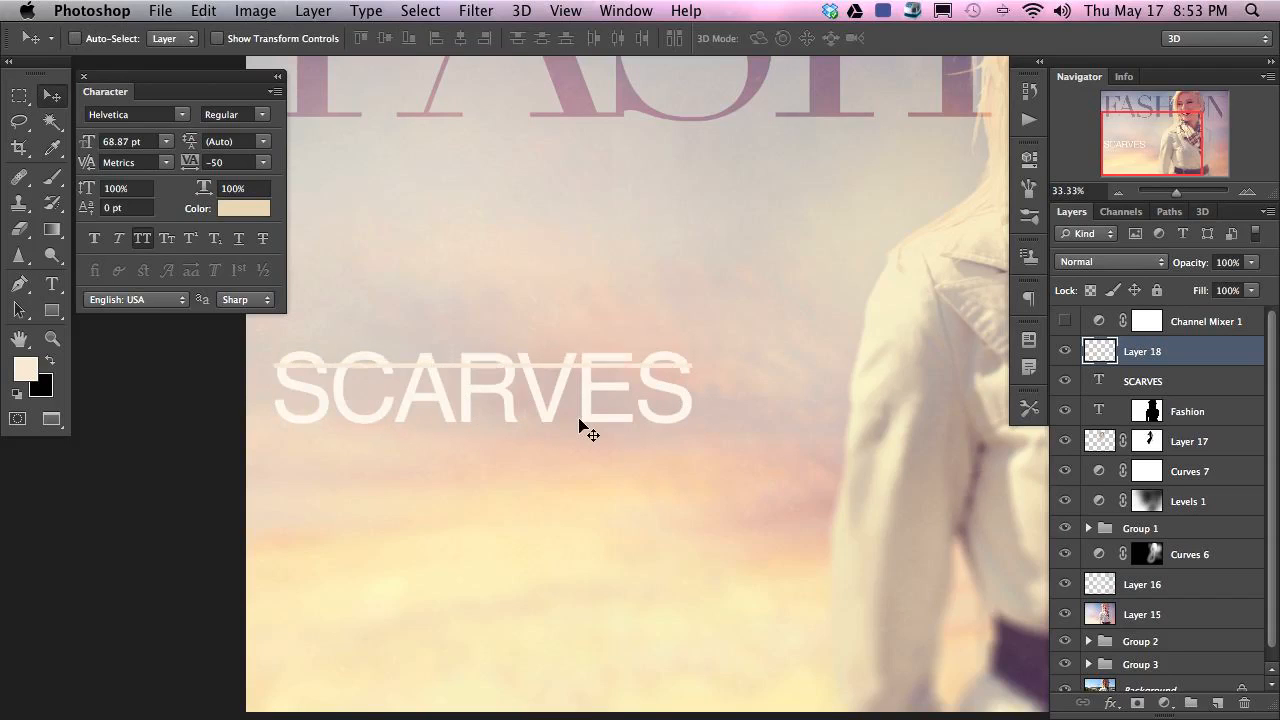
pyautogui.hotkey('shift', 'Down')
pyautogui.hotkey('shift', 'Down')
pyautogui.hotkey('shift', 'Down')
pyautogui.hotkey('shift', 'Down')
pyautogui.hotkey('shift', 'Down')
pyautogui.hotkey('shift', 'Down')
pyautogui.hotkey('shift', 'Down')
pyautogui.hotkey('shift', 'Down')
pyautogui.hotkey('shift', 'Down')
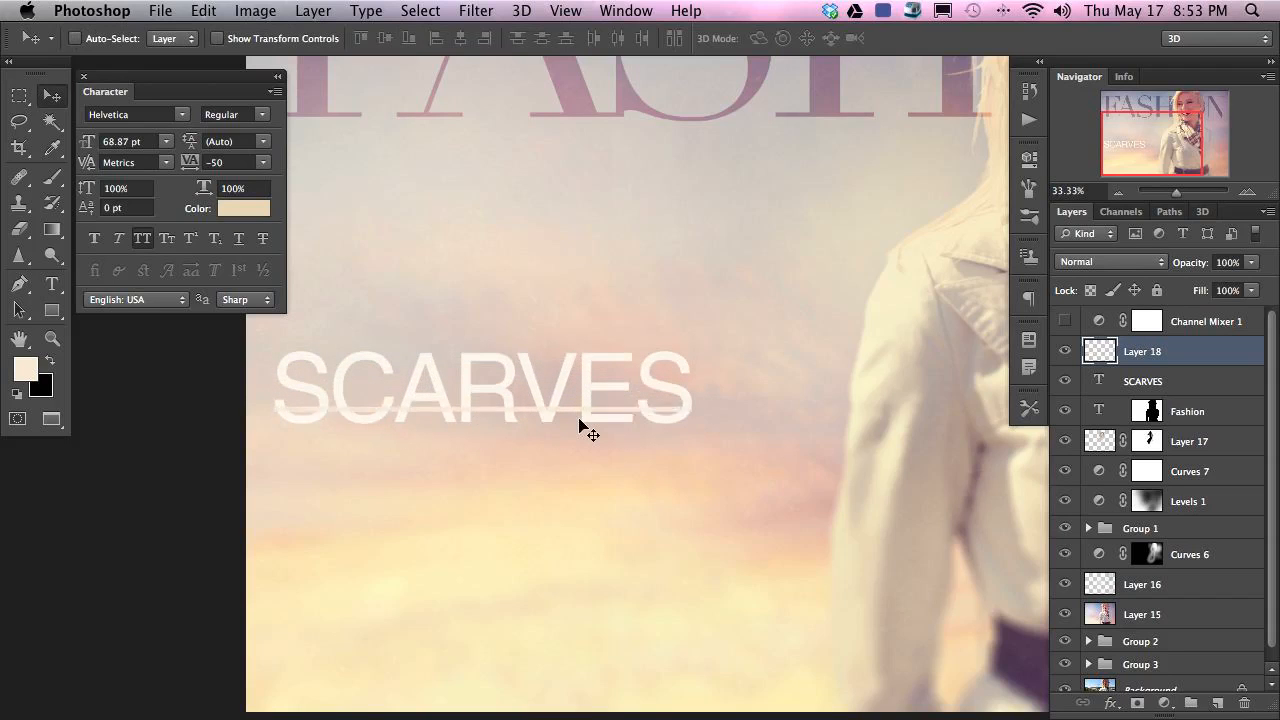
pyautogui.hotkey('shift', 'Down')
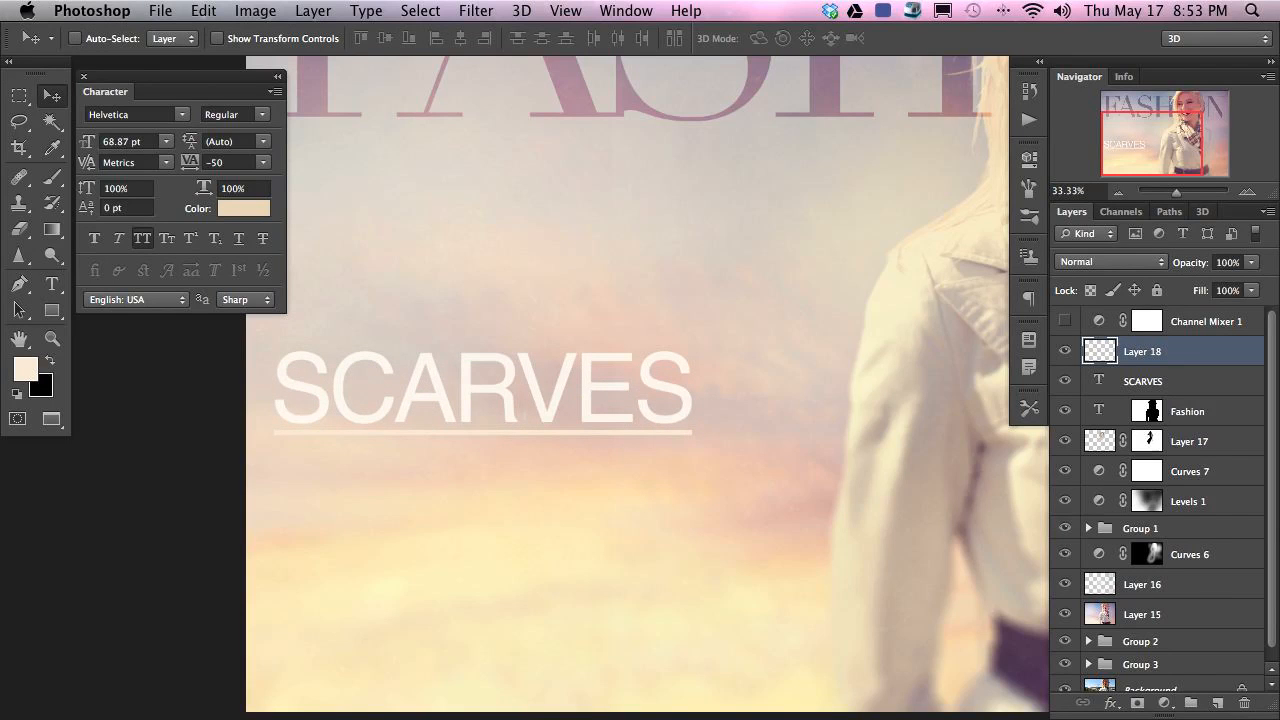
# - Duplicate the SCARVES text layer and scale the copy down to 50.16 pt
pyautogui.click(1185, 384)
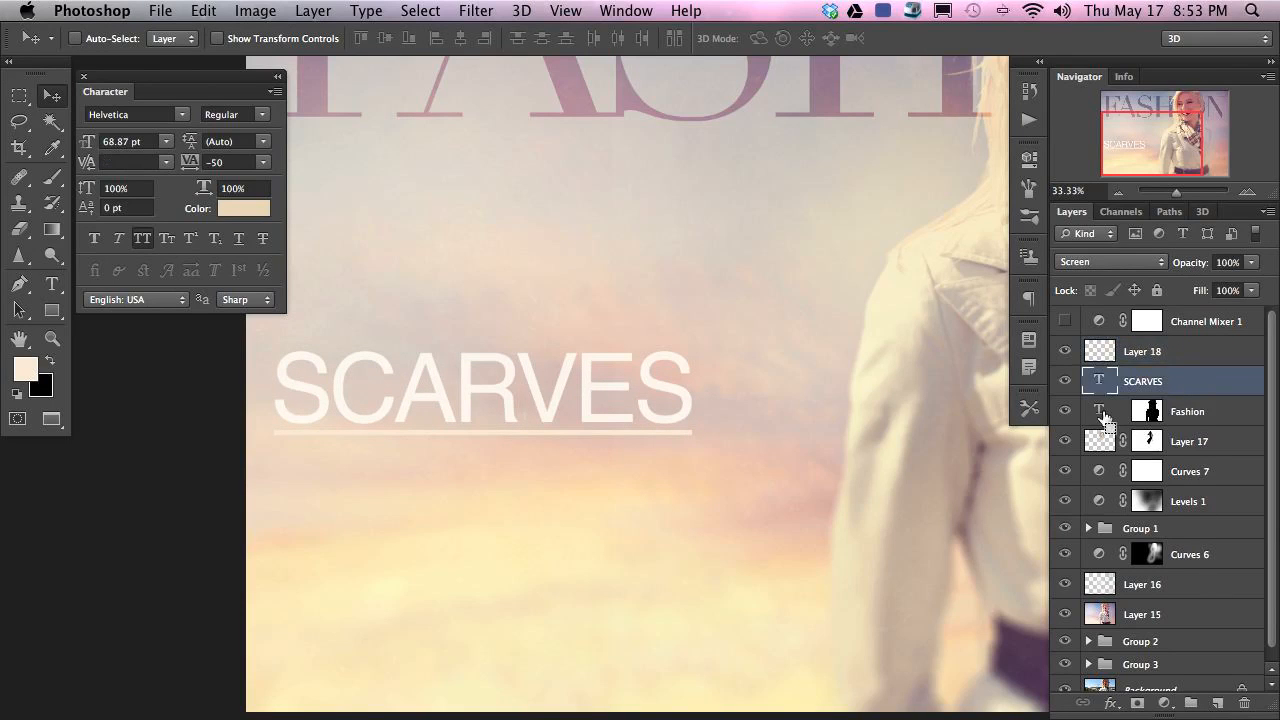
pyautogui.moveTo(1105, 415); pyautogui.dragTo(1105, 418)
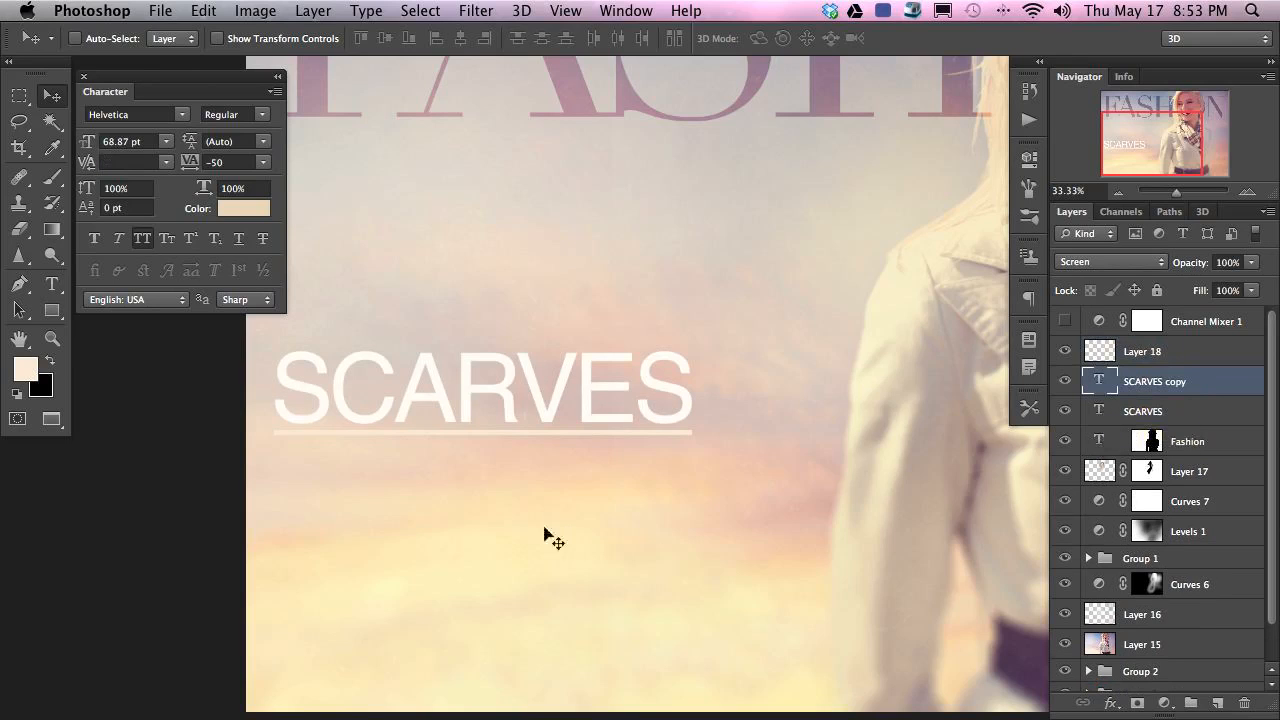
pyautogui.hotkey('ctrl', 't')
pyautogui.moveTo(303, 357); pyautogui.dragTo(406, 366)
pyautogui.press('Return')
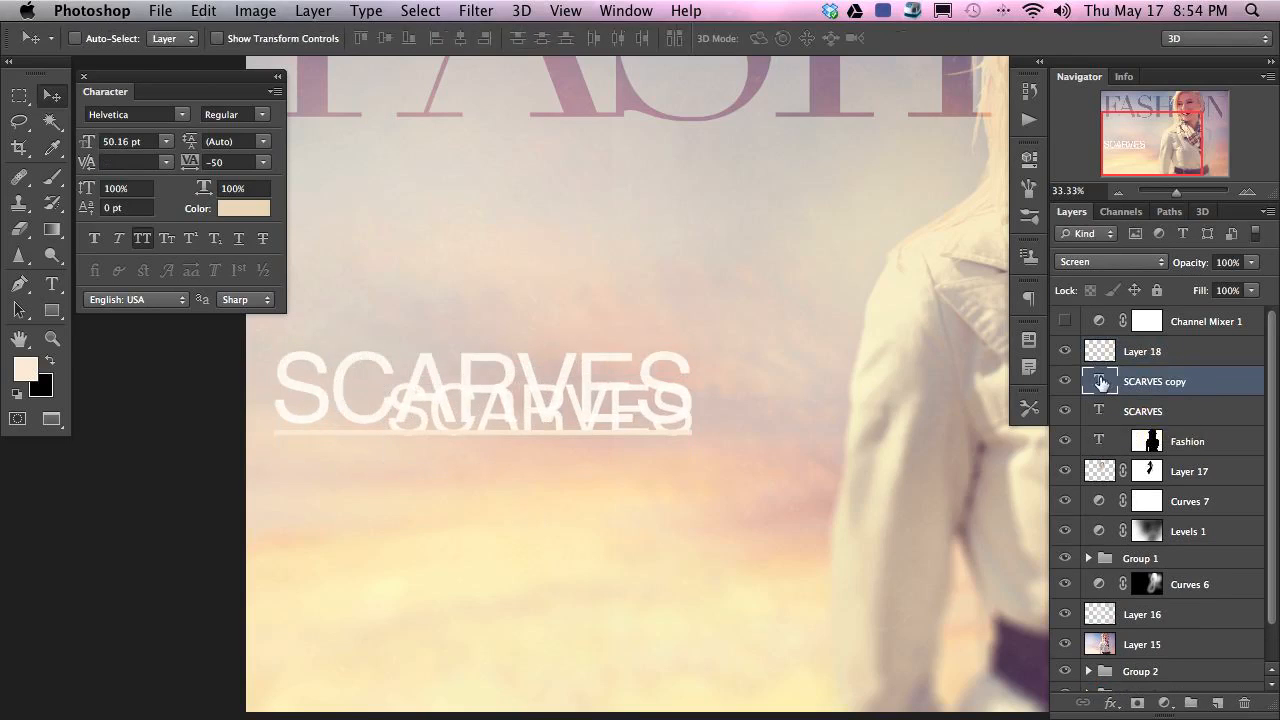
# - Replace the wording of the duplicated text with BUY THEM
pyautogui.doubleClick(1104, 381)
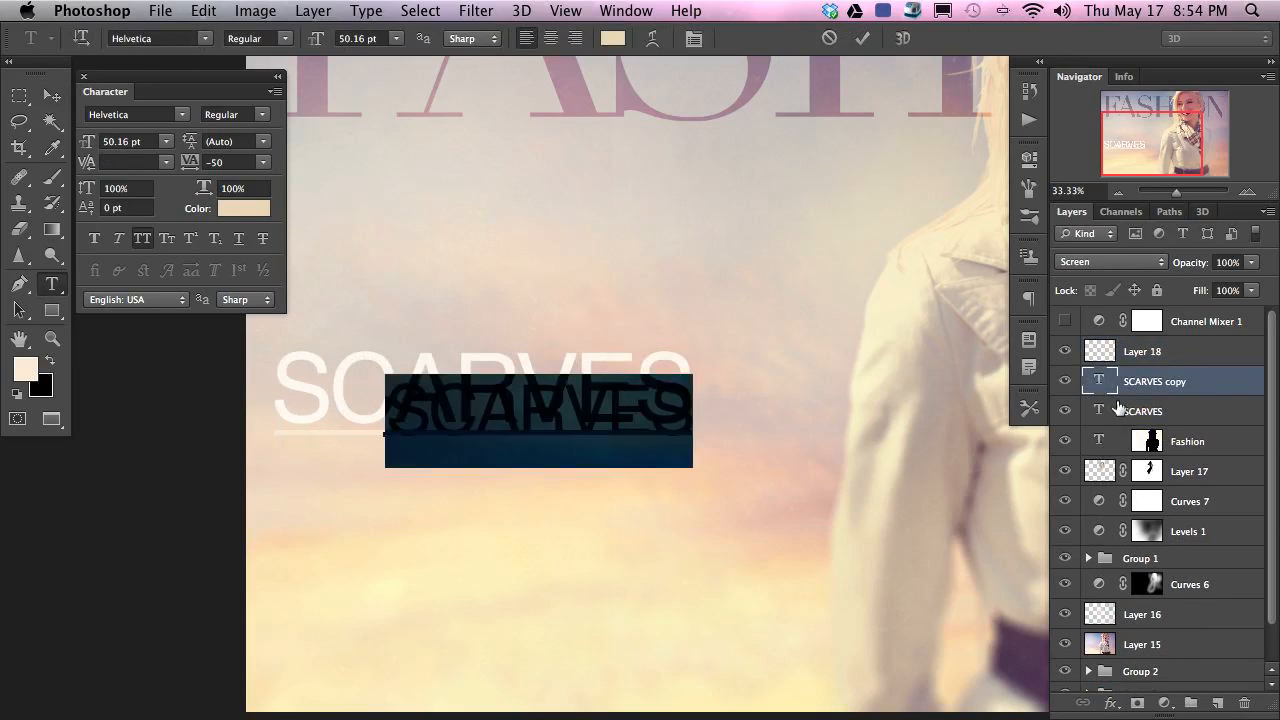
pyautogui.write('BUY THEM')
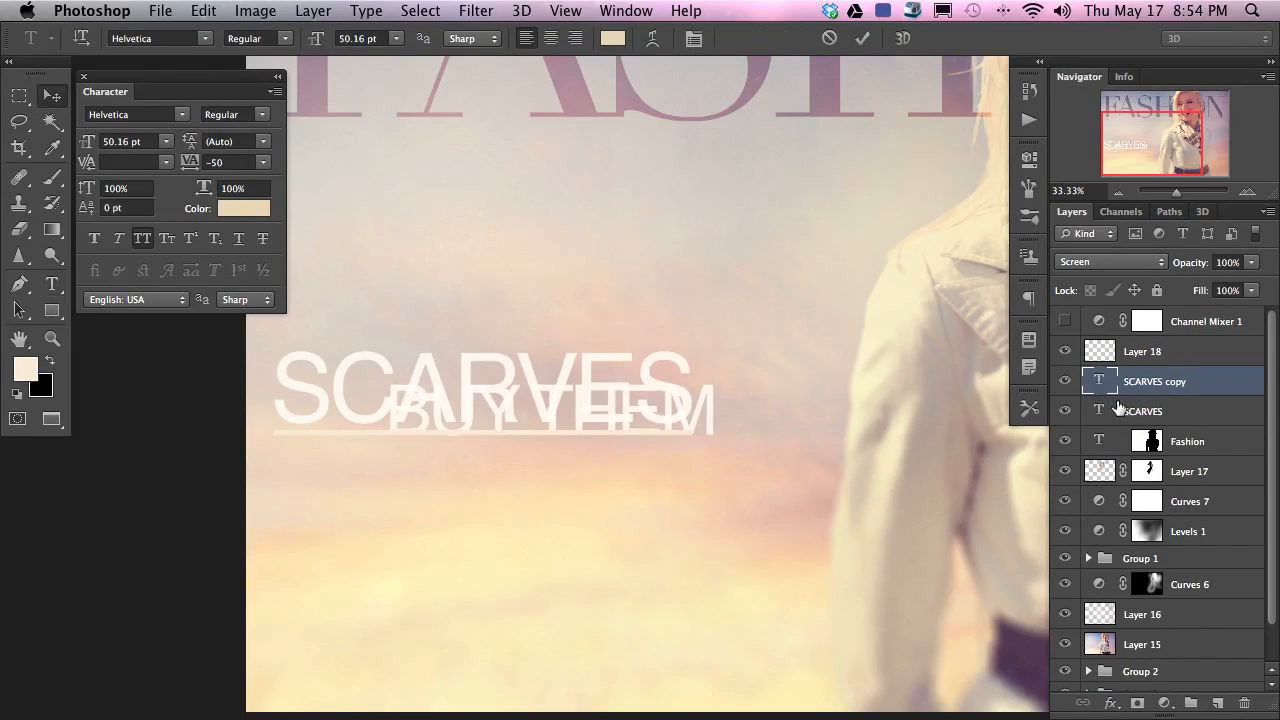
pyautogui.press('super+Return')
pyautogui.press('super+t')
pyautogui.moveTo(623, 514); pyautogui.dragTo(605, 551)
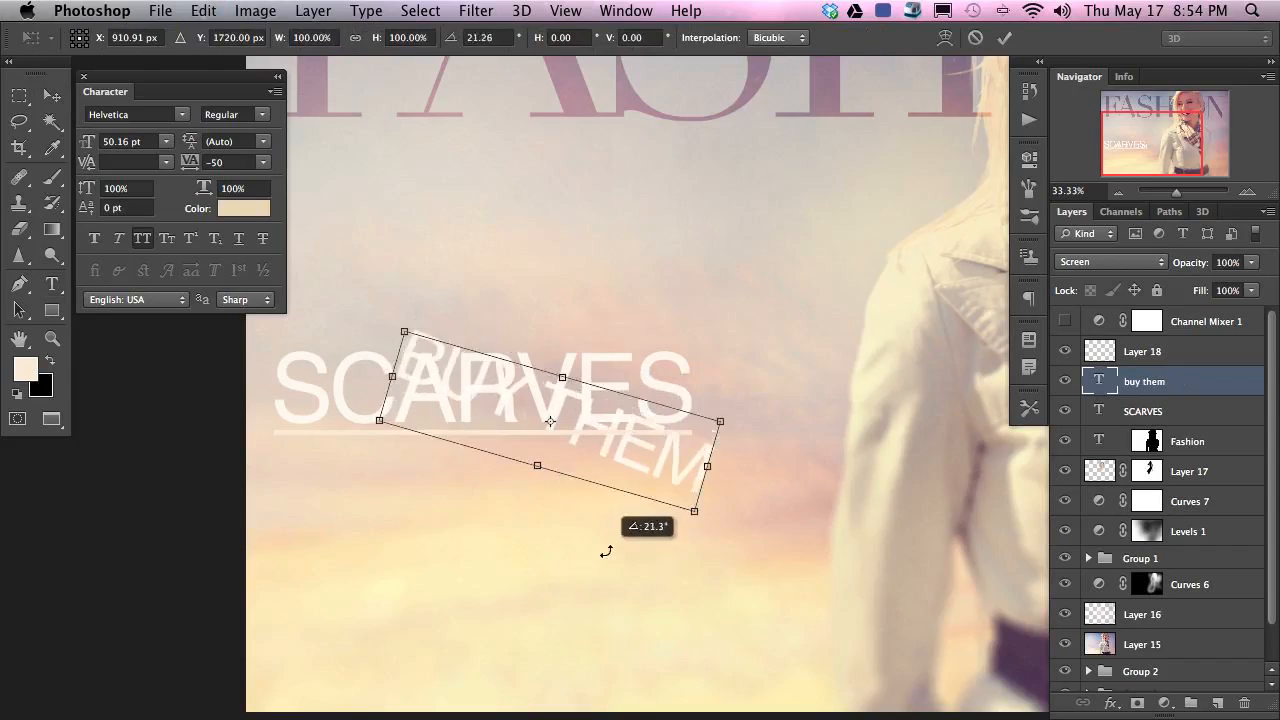
pyautogui.press('Escape')
# - Scale BUY THEM down to 33.14 pt and place it close beneath the right end of the SCARVES underline
pyautogui.press('super+t')
pyautogui.moveTo(654, 437); pyautogui.dragTo(620, 468)
pyautogui.moveTo(362, 421); pyautogui.dragTo(478, 465)
pyautogui.press('Return')
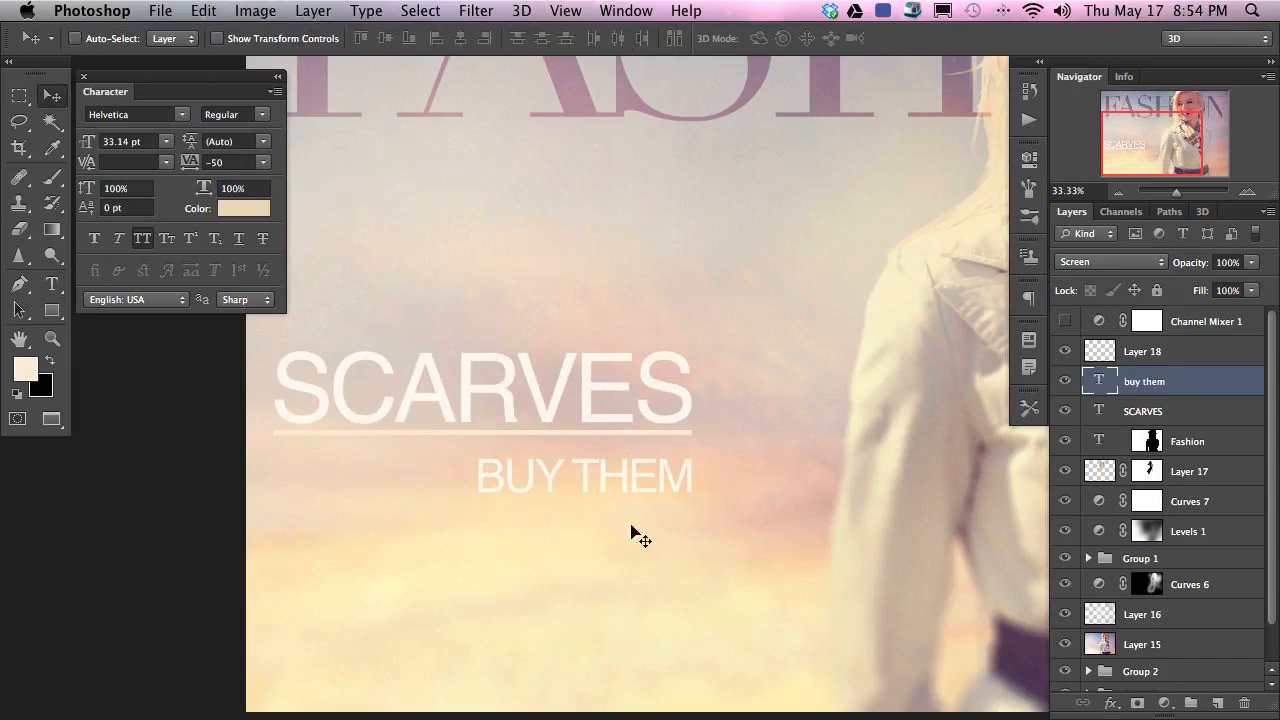
pyautogui.moveTo(687, 553); pyautogui.dragTo(686, 541)
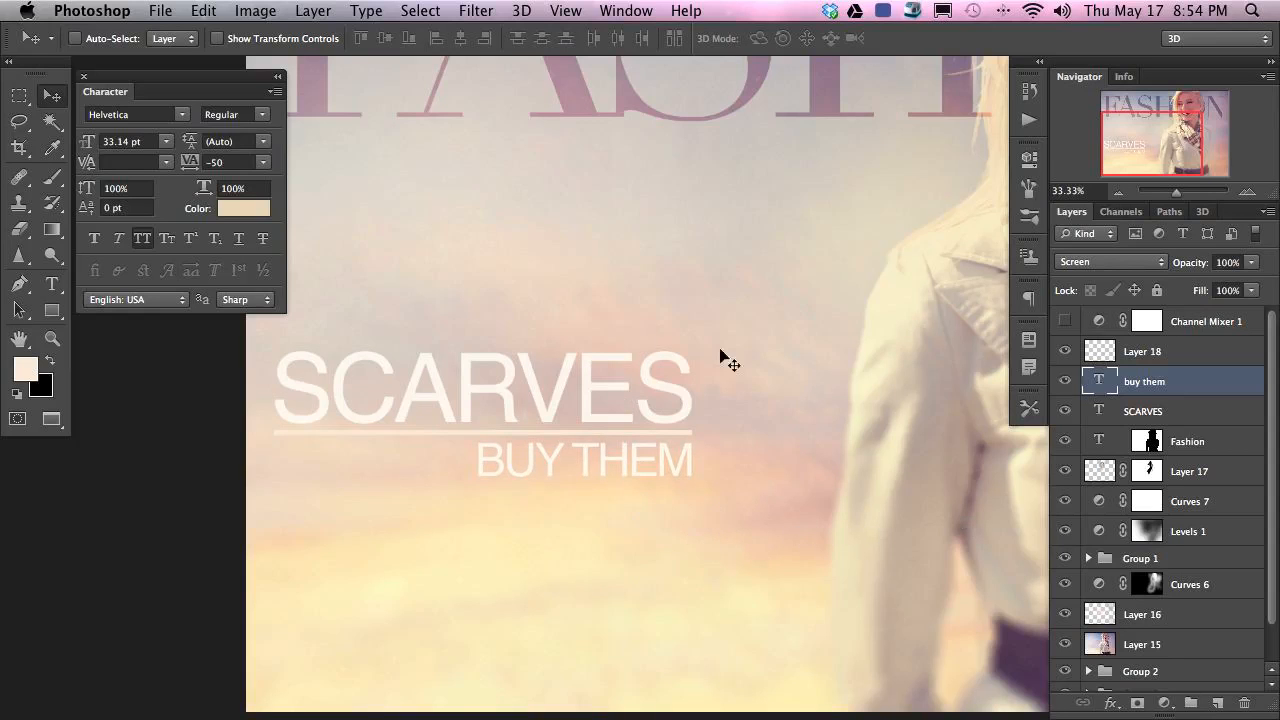
# - Align the right edges of the underline, BUY THEM and SCARVES layers
pyautogui.keyDown('shift'); pyautogui.click(1170, 410); pyautogui.keyUp('shift')
pyautogui.keyDown('shift'); pyautogui.click(1180, 358); pyautogui.keyUp('shift')
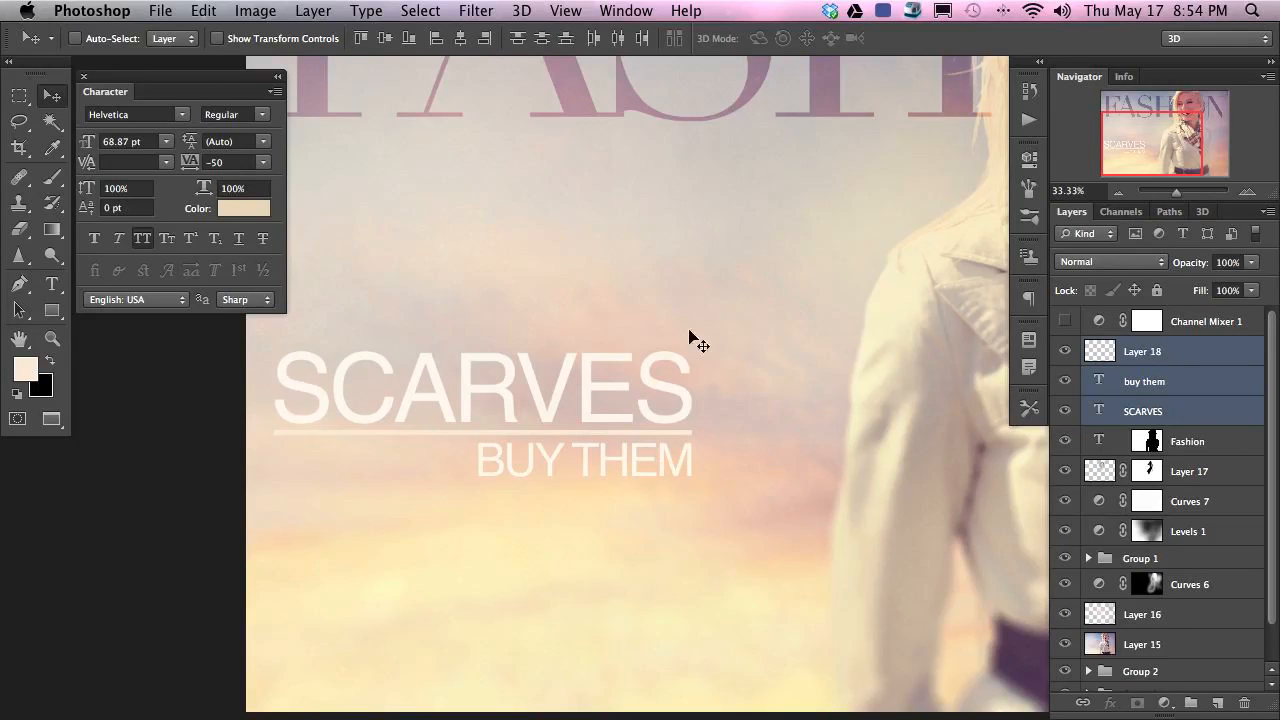
pyautogui.click(484, 39)
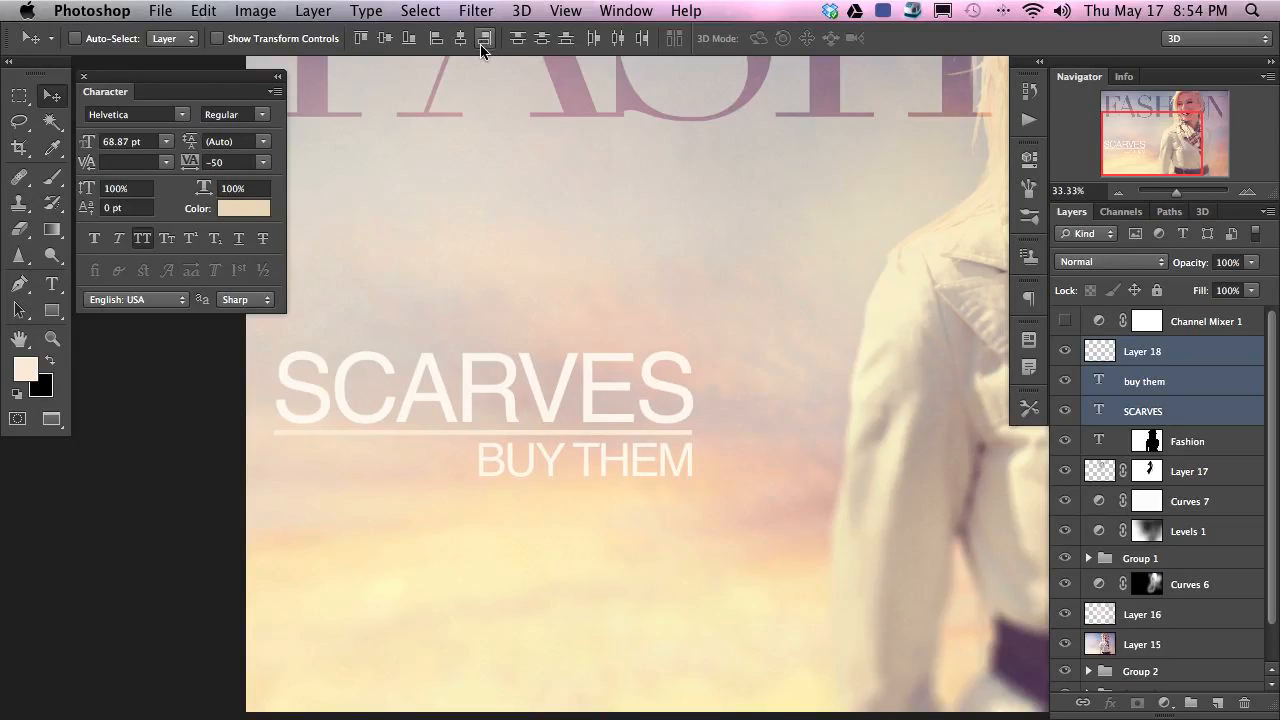
# - Group the SCARVES, BUY THEM and underline layers and shift the group slightly down and right
pyautogui.press('super+g')
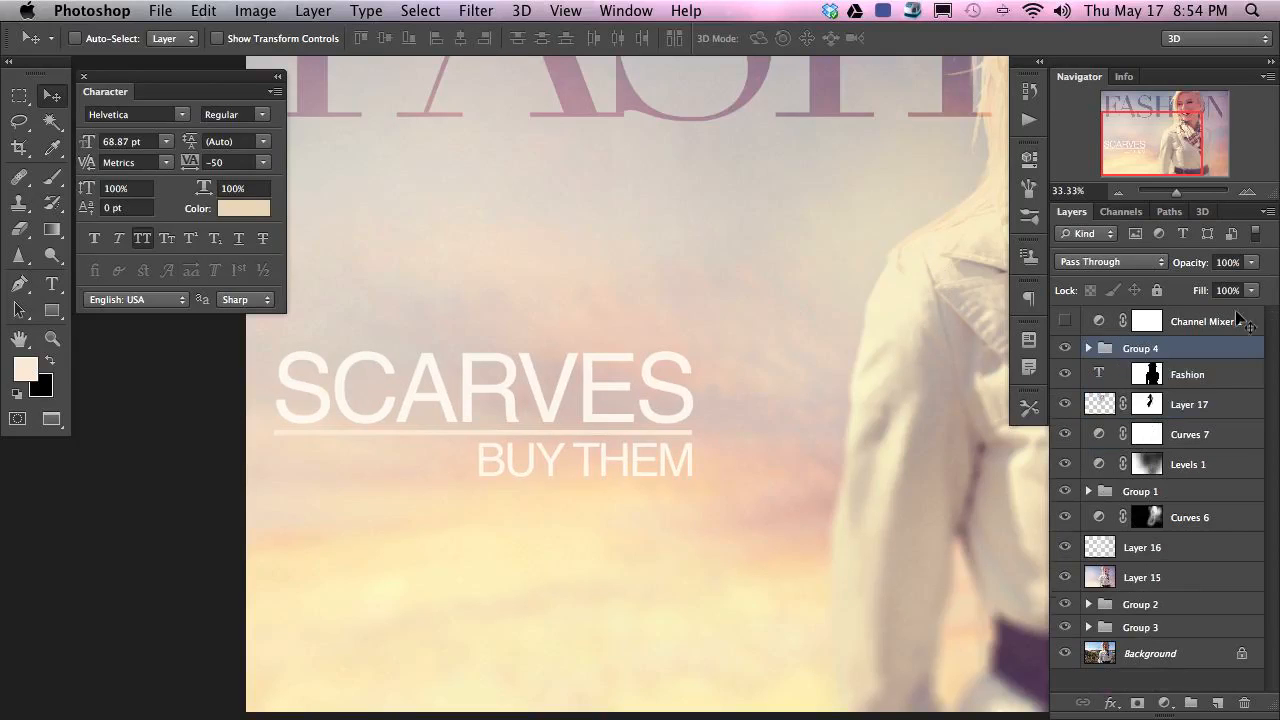
pyautogui.press('super+minus')
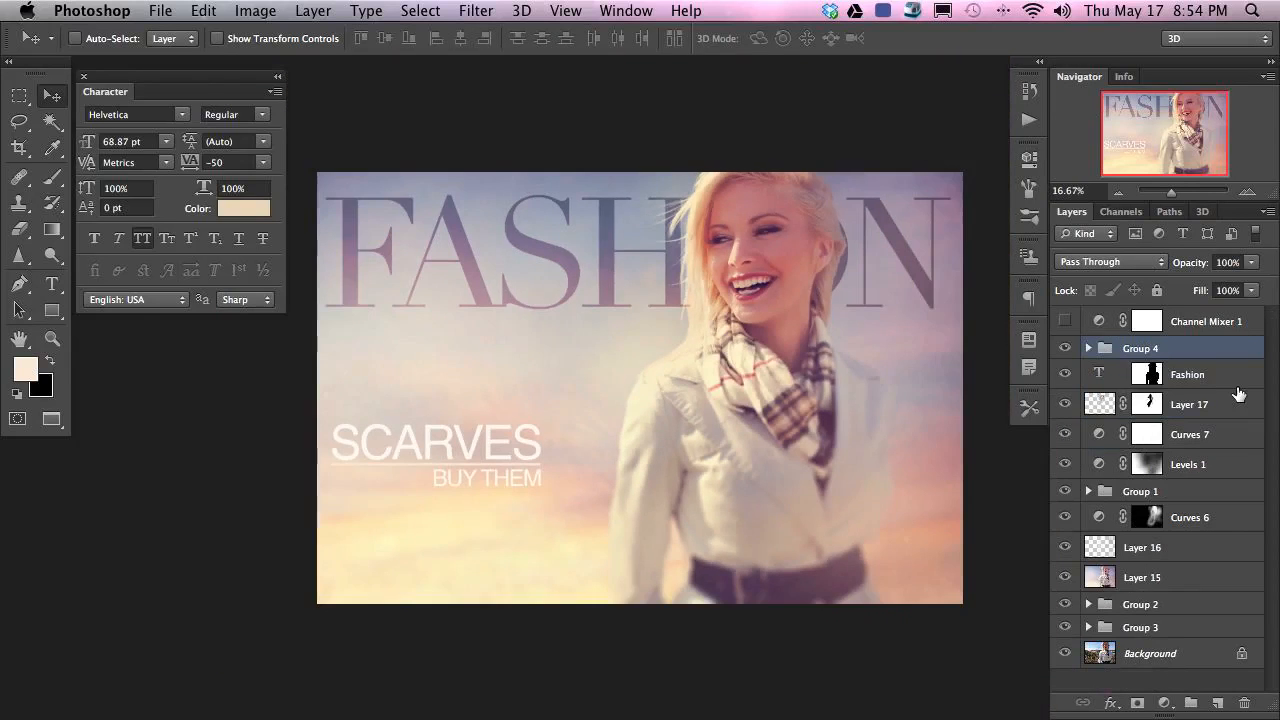
pyautogui.moveTo(560, 462); pyautogui.dragTo(593, 561)
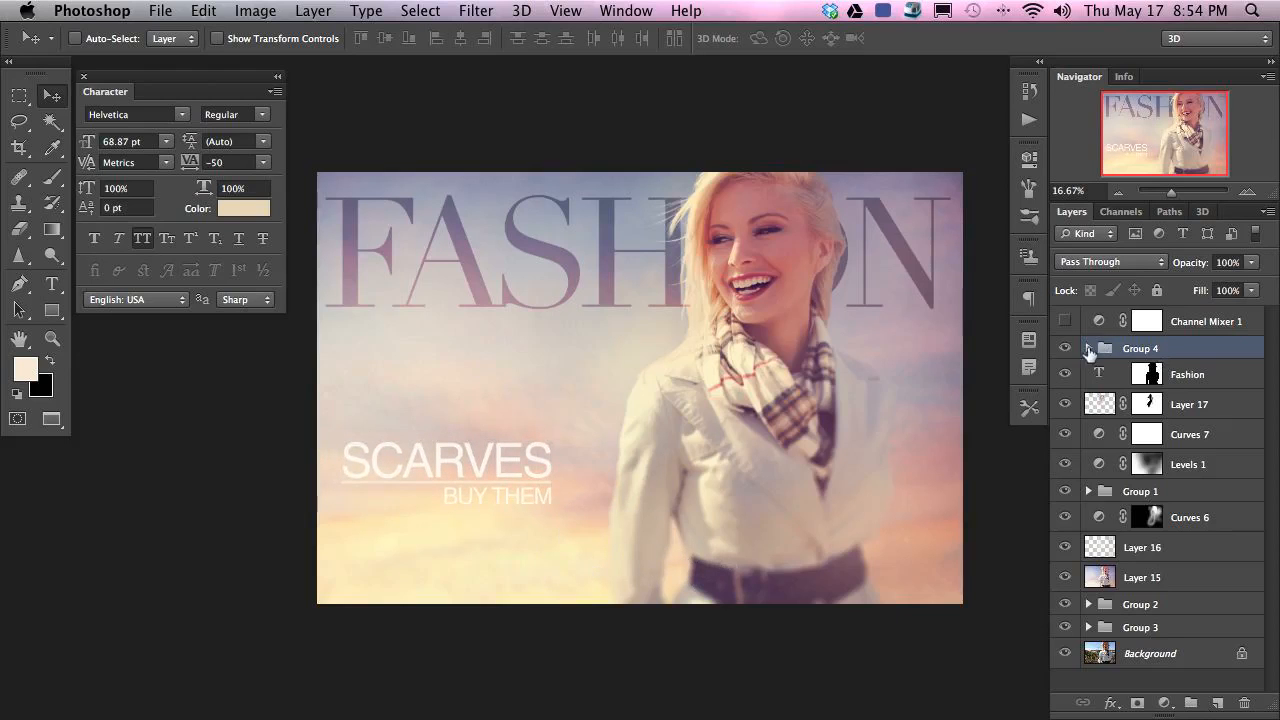
# - Lower the SCARVES / BUY THEM group's opacity to 81% and move the group directly beneath the left end of the FASHION title
pyautogui.moveTo(1195, 268); pyautogui.dragTo(1178, 275)
pyautogui.moveTo(625, 535); pyautogui.dragTo(946, 580)
pyautogui.moveTo(496, 435); pyautogui.dragTo(524, 473)
pyautogui.moveTo(488, 512); pyautogui.dragTo(494, 470)
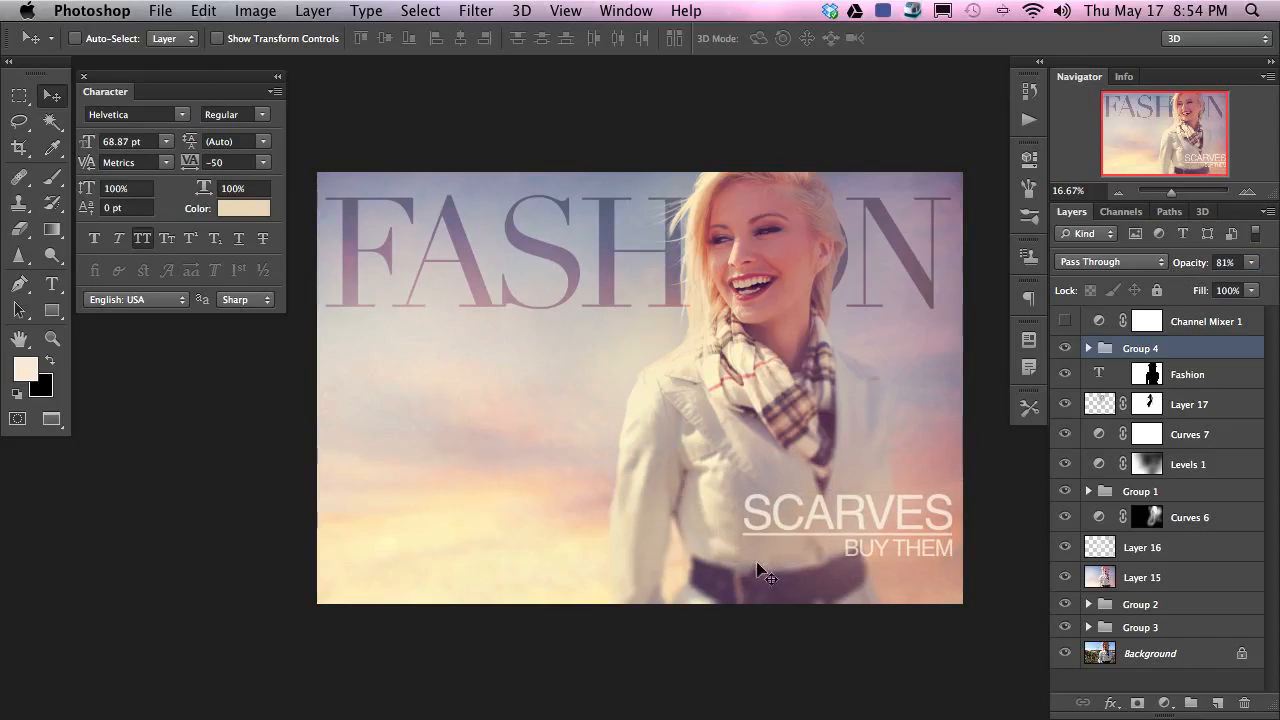
pyautogui.moveTo(753, 551); pyautogui.dragTo(752, 563)
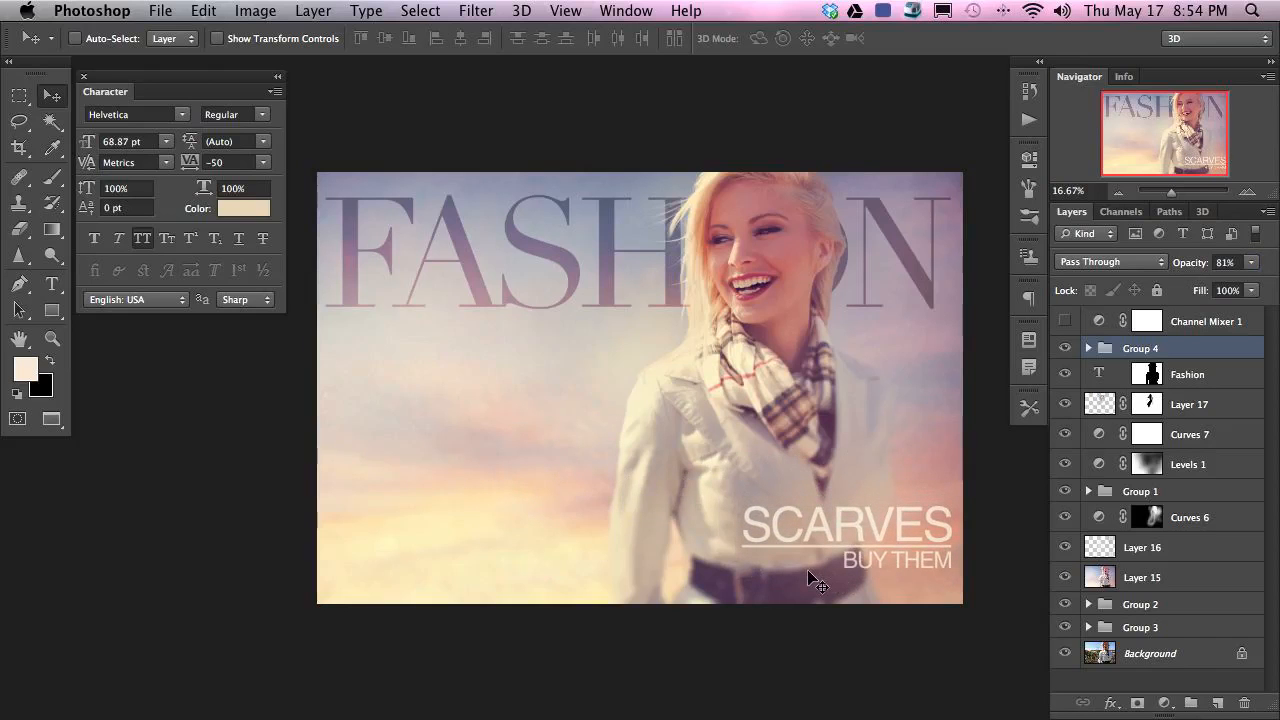
pyautogui.moveTo(812, 570); pyautogui.dragTo(405, 486)
pyautogui.moveTo(748, 519); pyautogui.dragTo(742, 408)
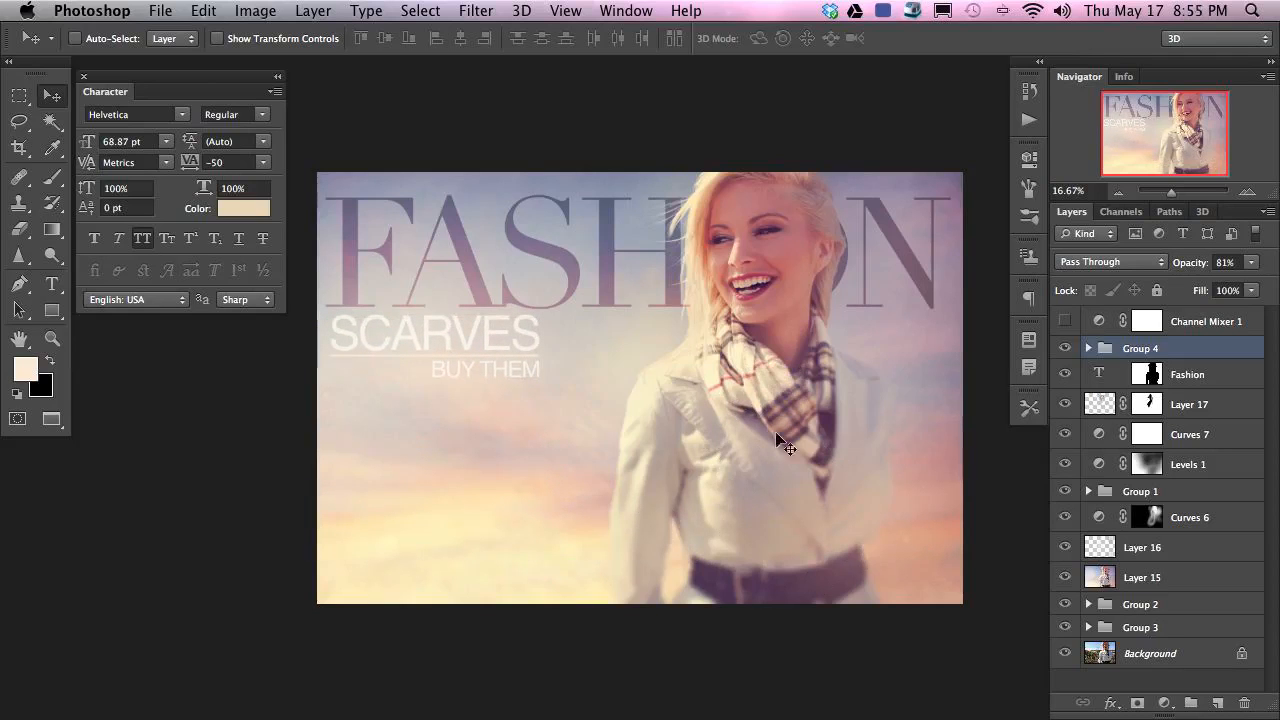
pyautogui.moveTo(601, 432); pyautogui.dragTo(601, 438)
pyautogui.moveTo(700, 452)
pyautogui.mouseDown()
pyautogui.moveTo(696, 471)
pyautogui.moveTo(698, 430)
pyautogui.mouseUp()
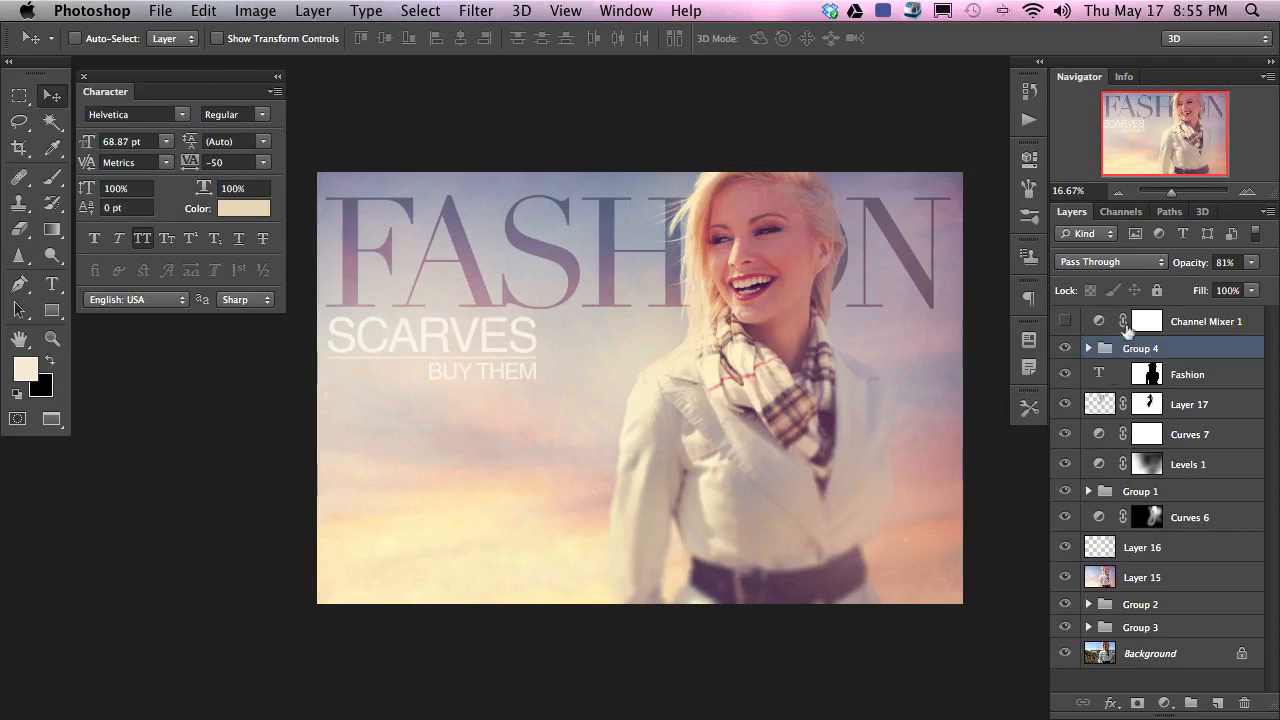
# - Add a Curves adjustment above the text group, lowering the Blue channel's white point and raising its black point to about 27
pyautogui.click(1161, 703)
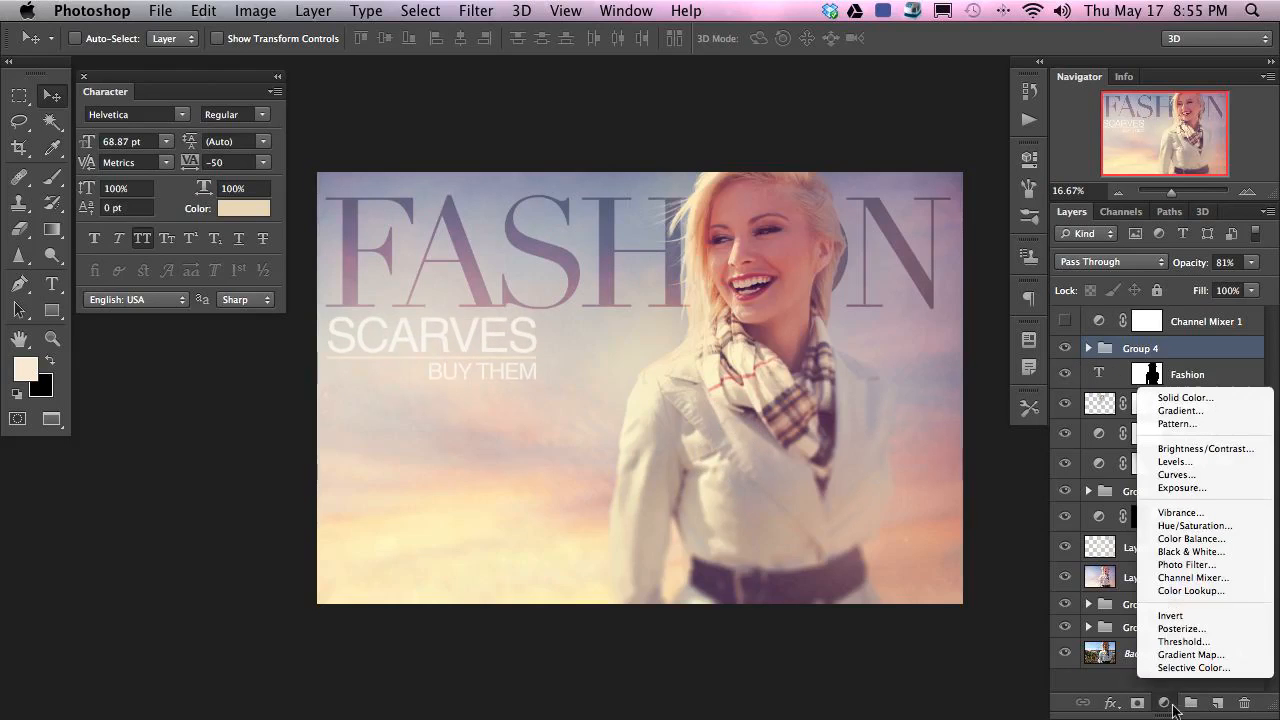
pyautogui.click(1177, 474)
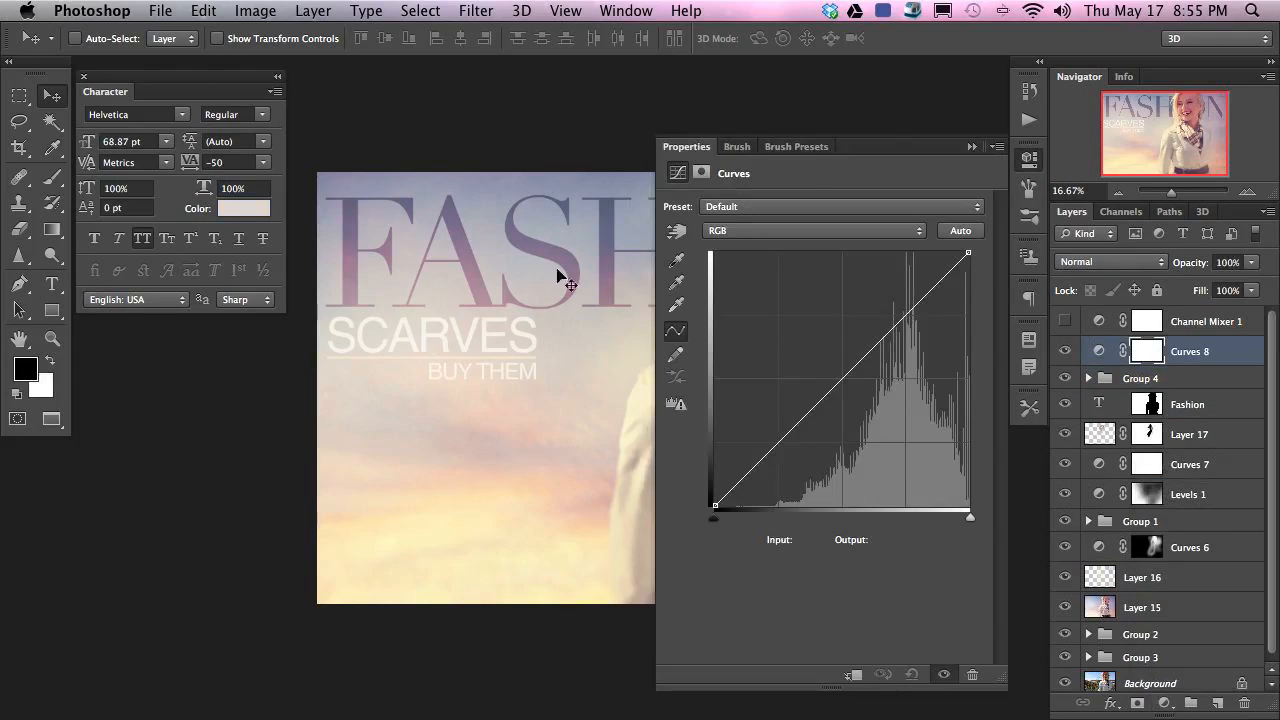
pyautogui.click(84, 77)
pyautogui.moveTo(594, 344); pyautogui.dragTo(378, 327)
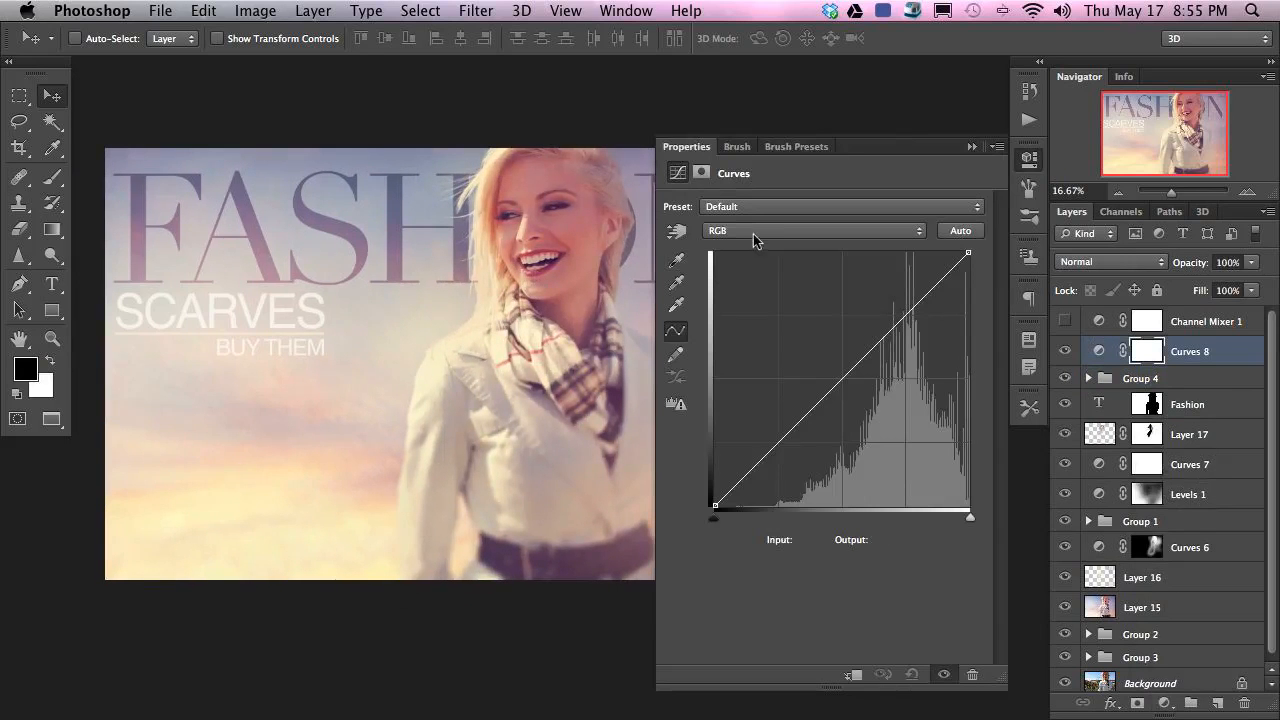
pyautogui.click(748, 231)
pyautogui.click(752, 275)
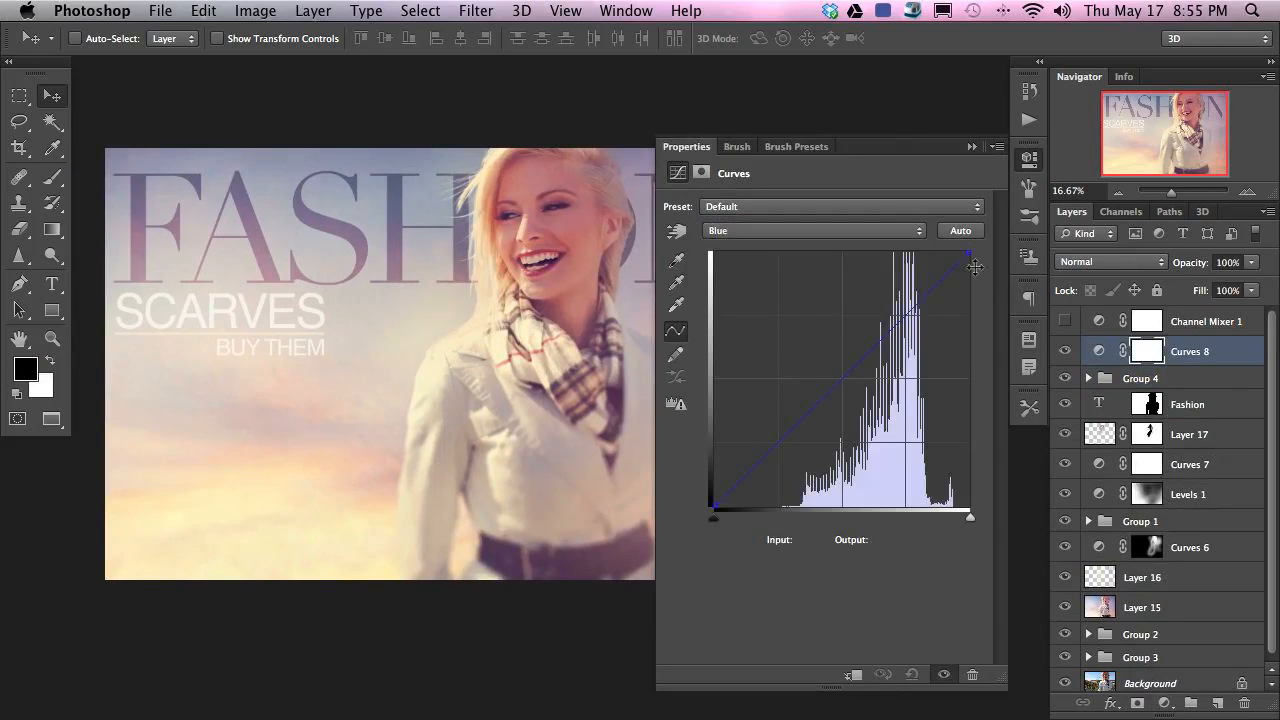
pyautogui.moveTo(960, 255); pyautogui.dragTo(982, 281)
pyautogui.moveTo(713, 504); pyautogui.dragTo(706, 481)
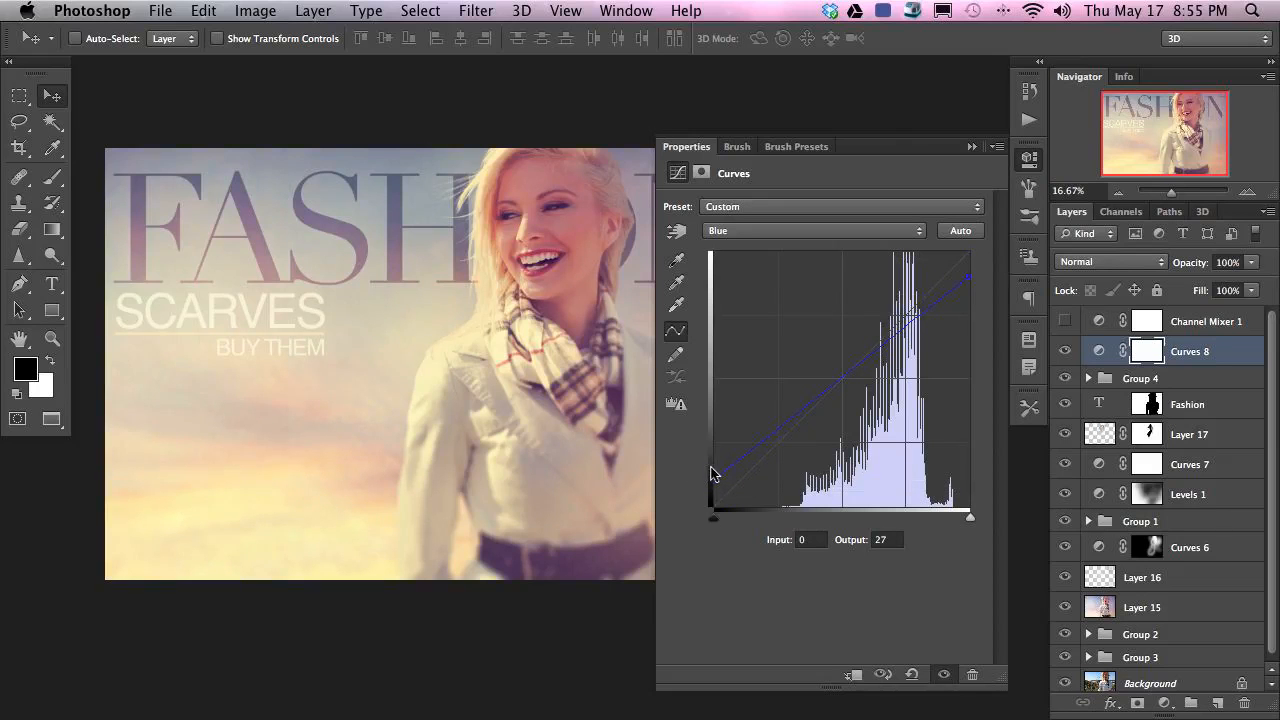
# - Slightly lower the Red channel of the new Curves adjustment with an on-image adjustment at the woman's head
pyautogui.click(805, 240)
pyautogui.click(790, 206)
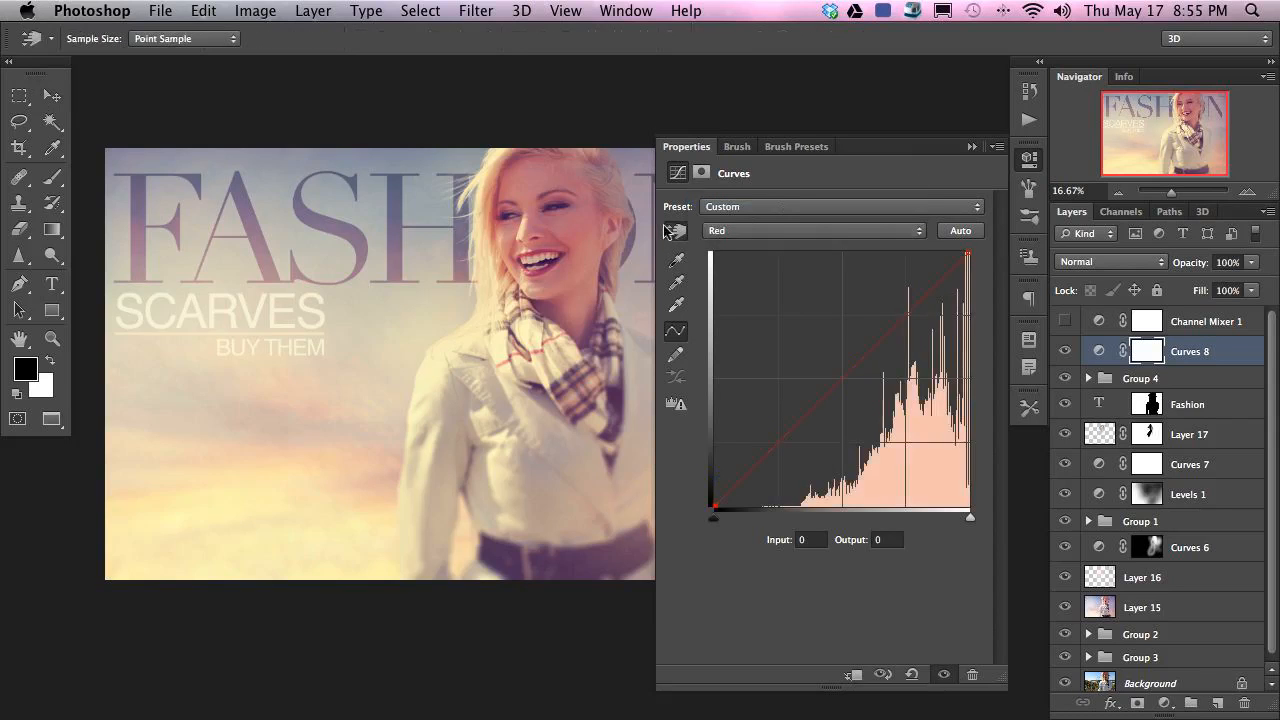
pyautogui.moveTo(594, 218); pyautogui.dragTo(594, 229)
pyautogui.click(1029, 157)
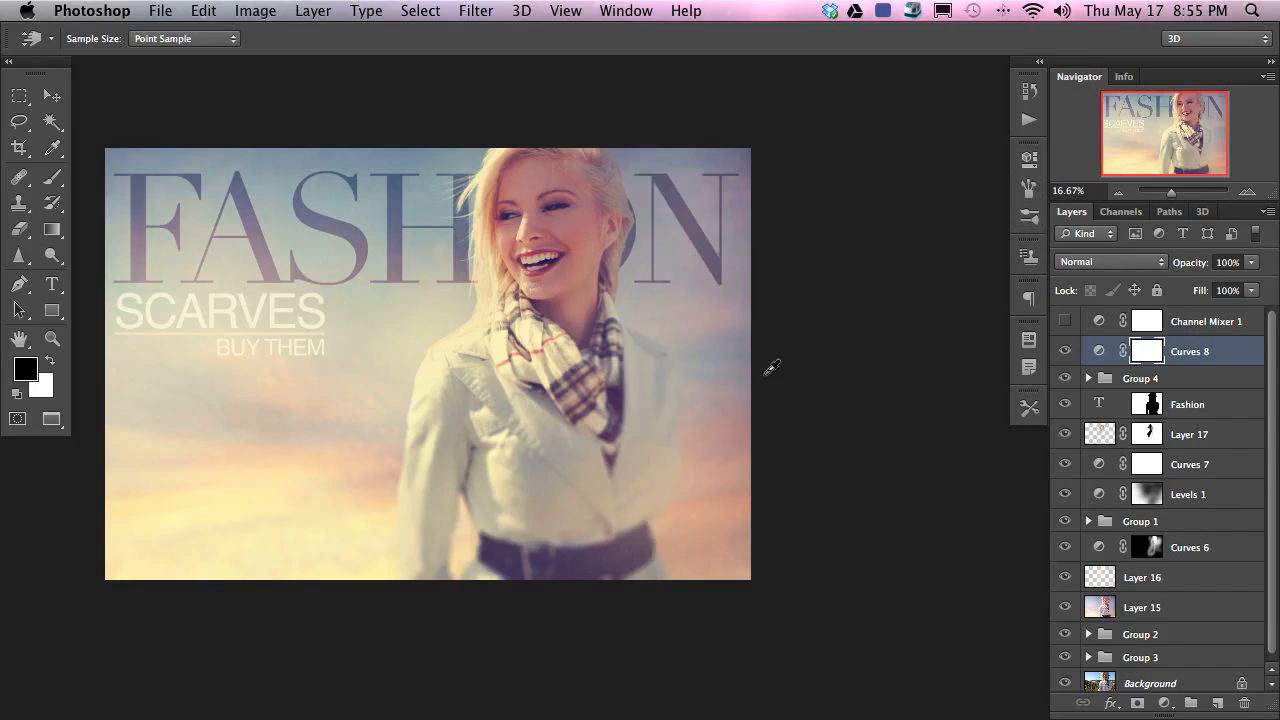
# - Compare the cover with and without the new Curves colour adjustment
pyautogui.click(1065, 350)
pyautogui.click(1064, 351)
pyautogui.click(1064, 351)
pyautogui.click(1064, 351)
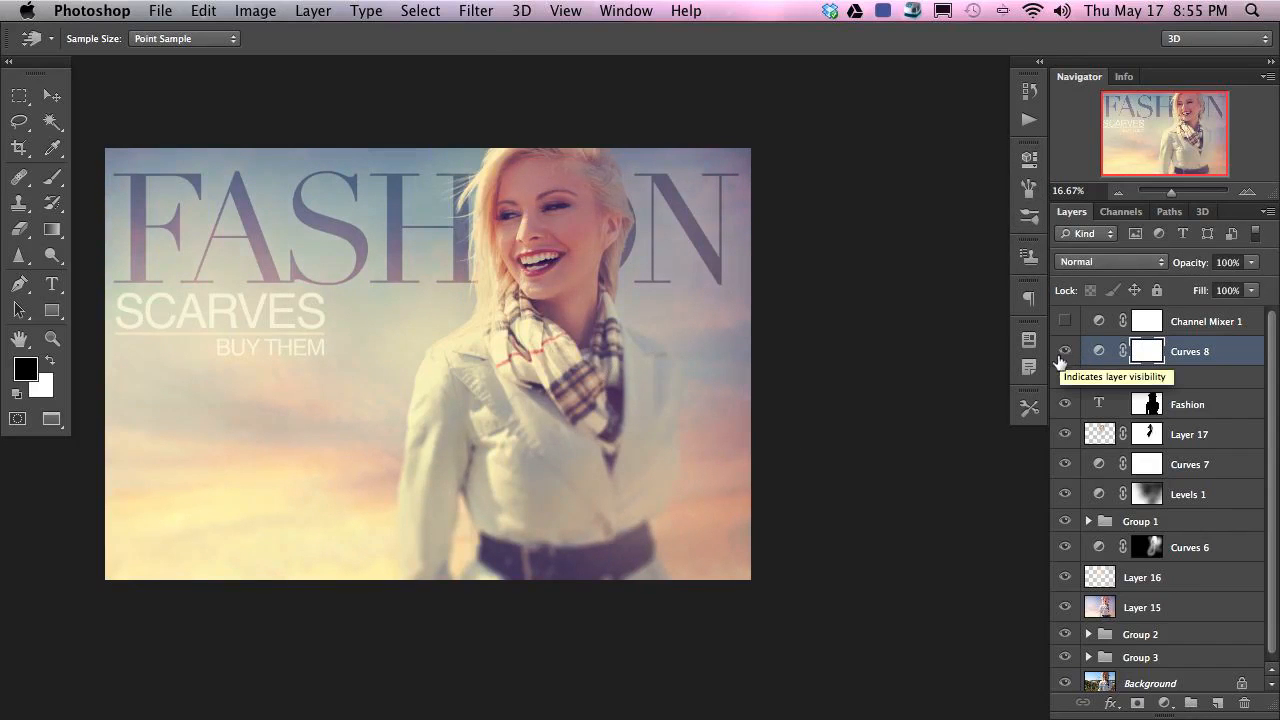
pyautogui.click(1064, 352)
pyautogui.click(1064, 352)
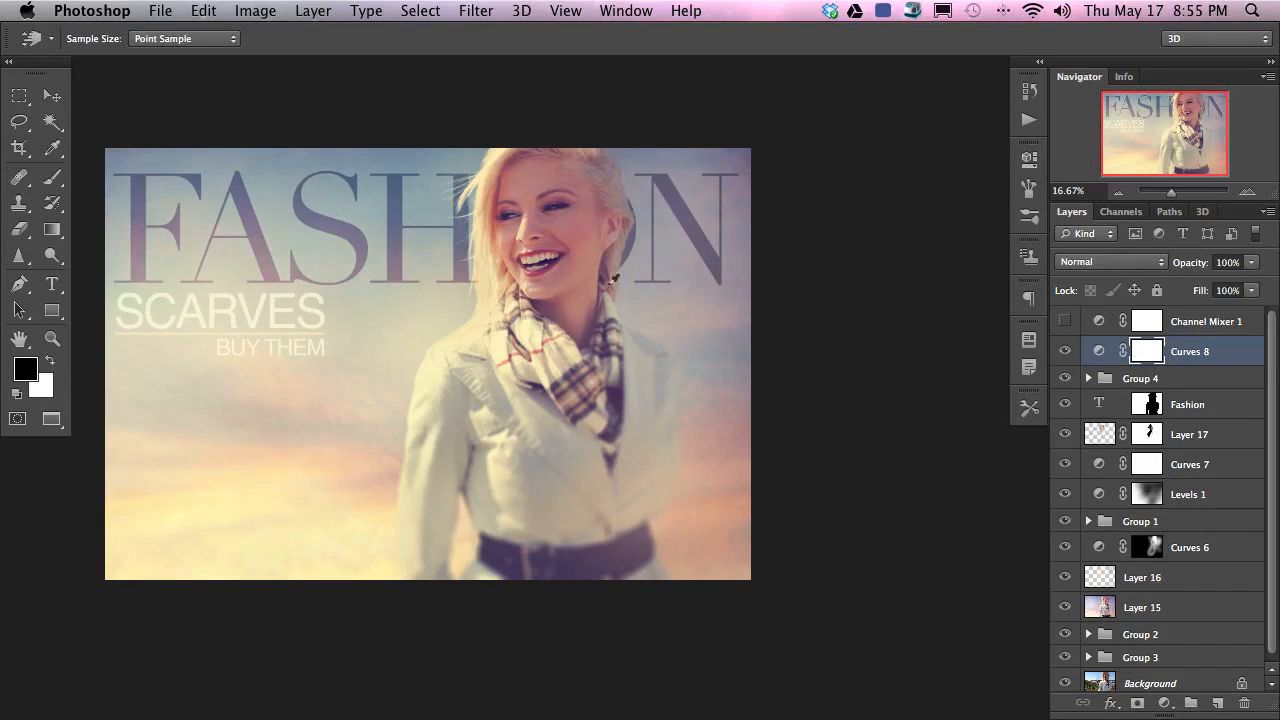
# - Scale the SCARVES / BUY THEM group down slightly with Free Transform
pyautogui.click(1141, 381)
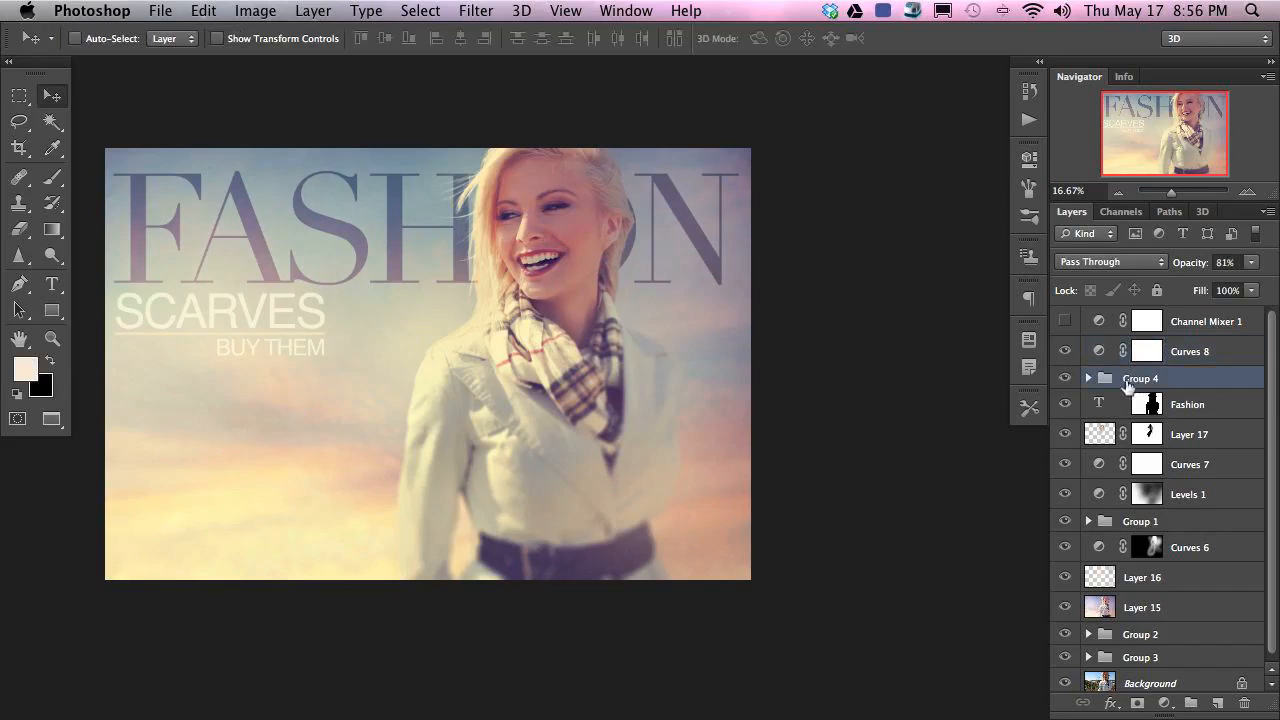
pyautogui.press('super+t')
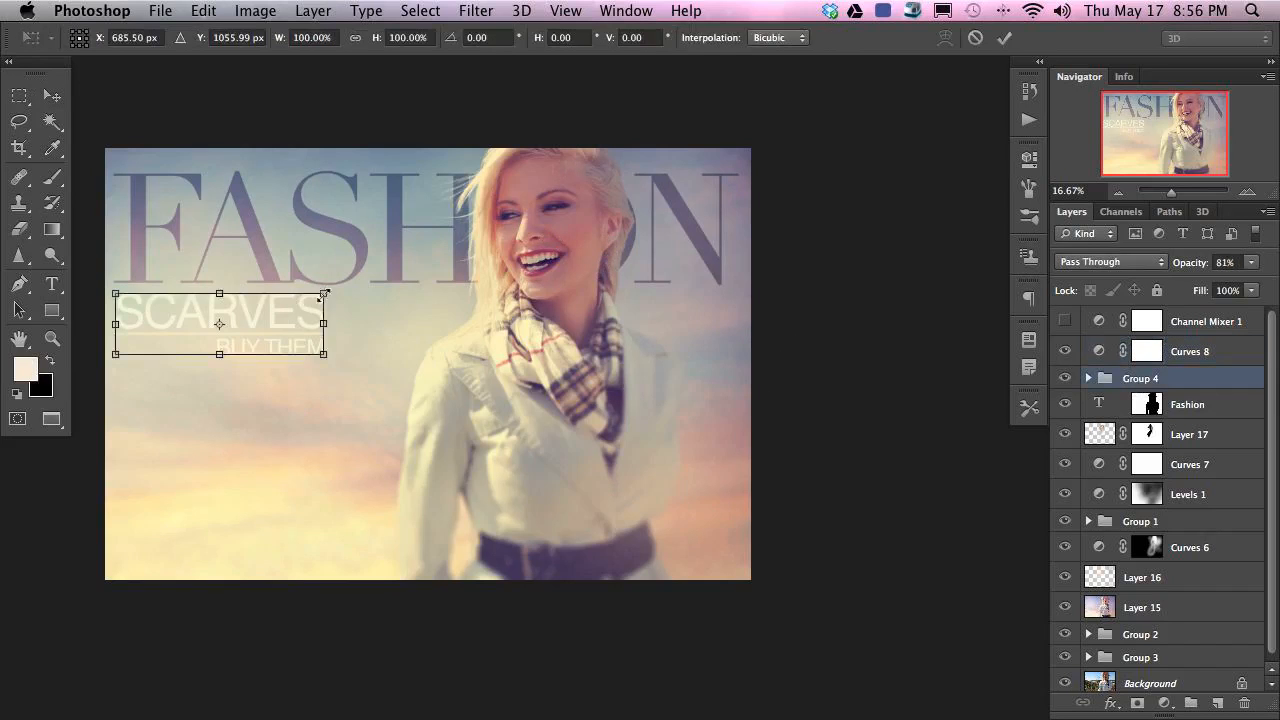
pyautogui.moveTo(323, 291); pyautogui.dragTo(290, 305)
pyautogui.press('Return')
# - Try several positions for the SCARVES / BUY THEM group and leave it on the lower sky beside the woman's sleeve
pyautogui.moveTo(406, 457); pyautogui.dragTo(389, 441)
pyautogui.moveTo(475, 457); pyautogui.dragTo(484, 550)
pyautogui.moveTo(500, 490); pyautogui.dragTo(711, 562)
pyautogui.moveTo(314, 354); pyautogui.dragTo(544, 357)
pyautogui.moveTo(688, 392); pyautogui.dragTo(326, 346)
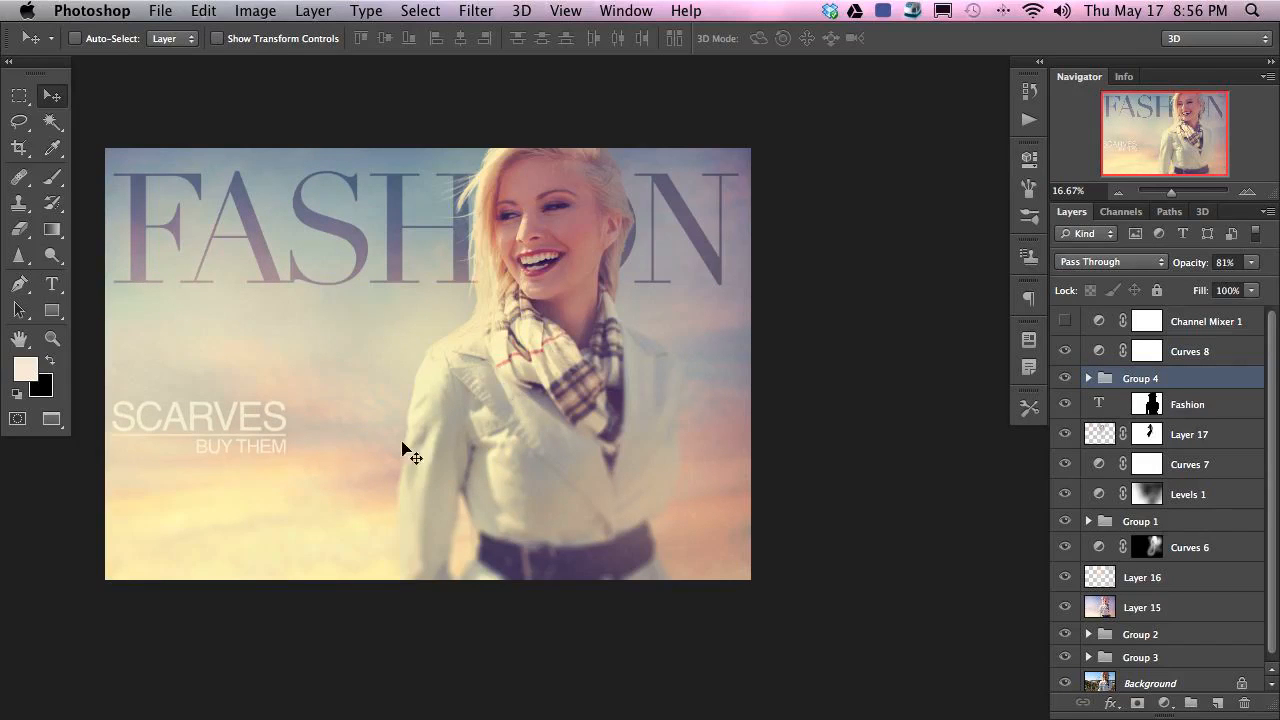
pyautogui.moveTo(374, 480); pyautogui.dragTo(504, 493)
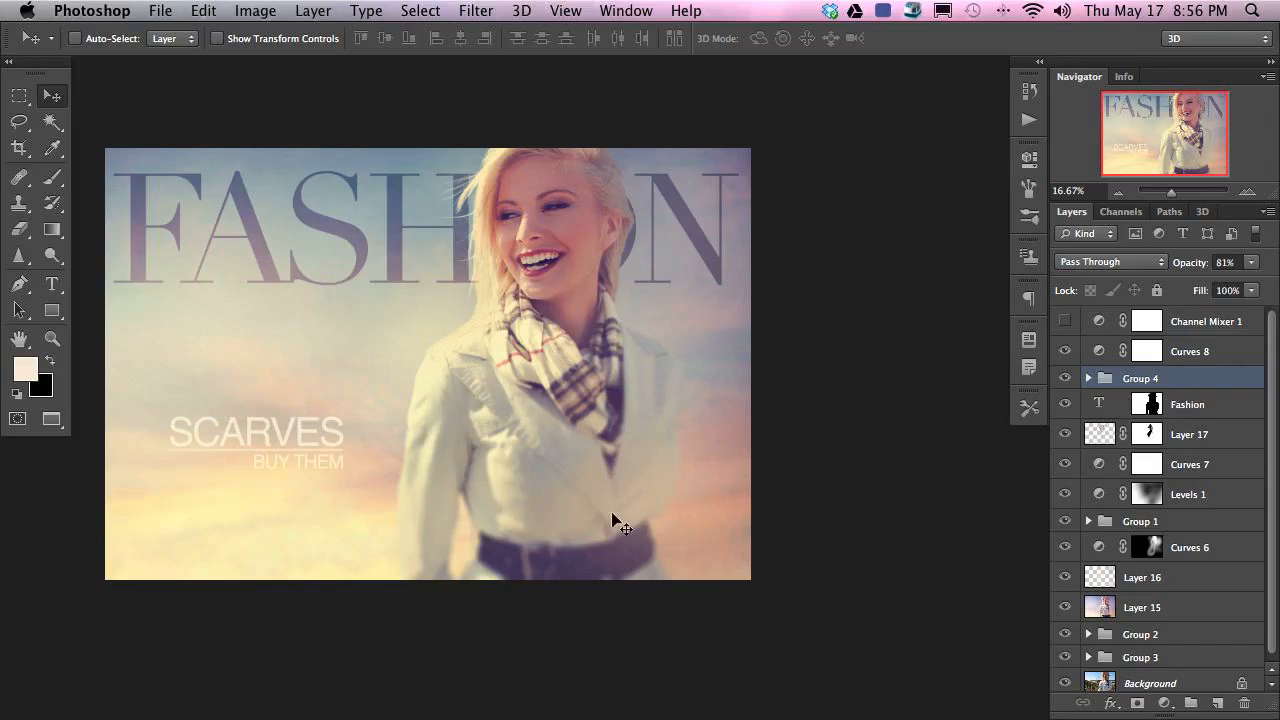
pyautogui.press('super+z')
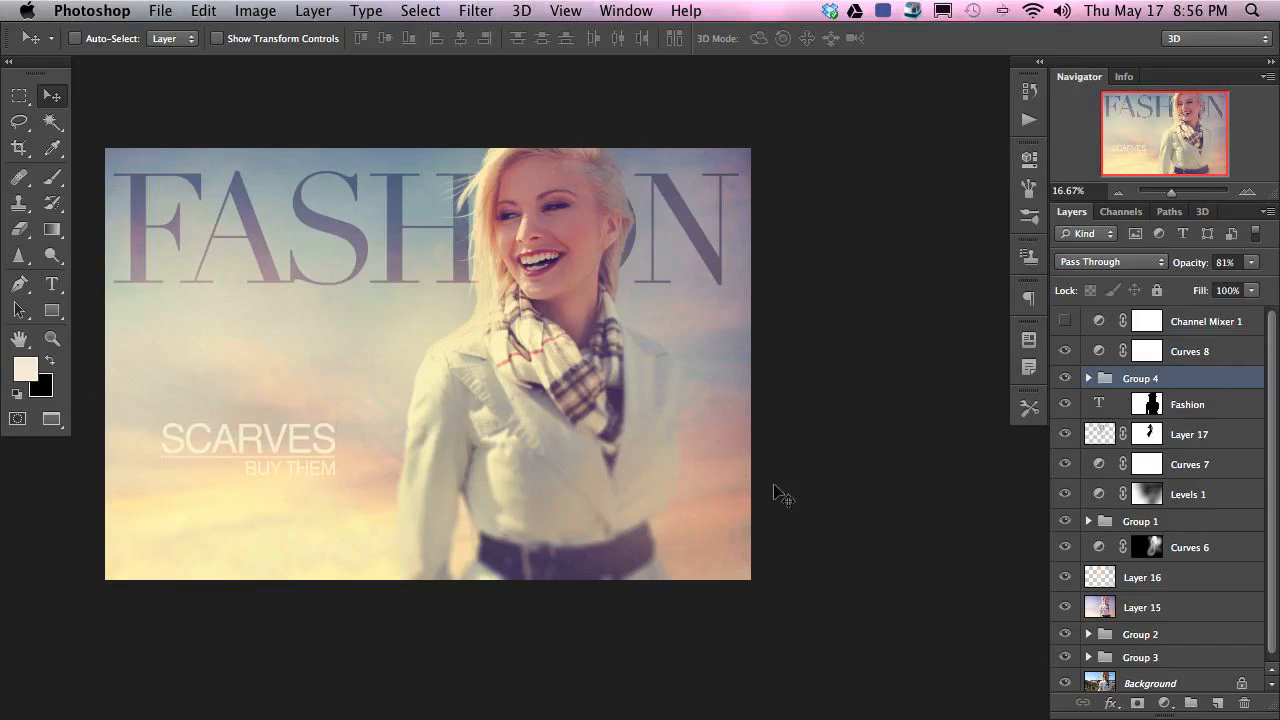
# - With the layers from Group 4 to Levels 1 temporarily hidden, brush a sampled cream sky colour on a new layer above Group 1, beside the woman
pyautogui.click(1065, 352)
pyautogui.moveTo(1066, 380); pyautogui.dragTo(1062, 468)
pyautogui.click(1190, 514)
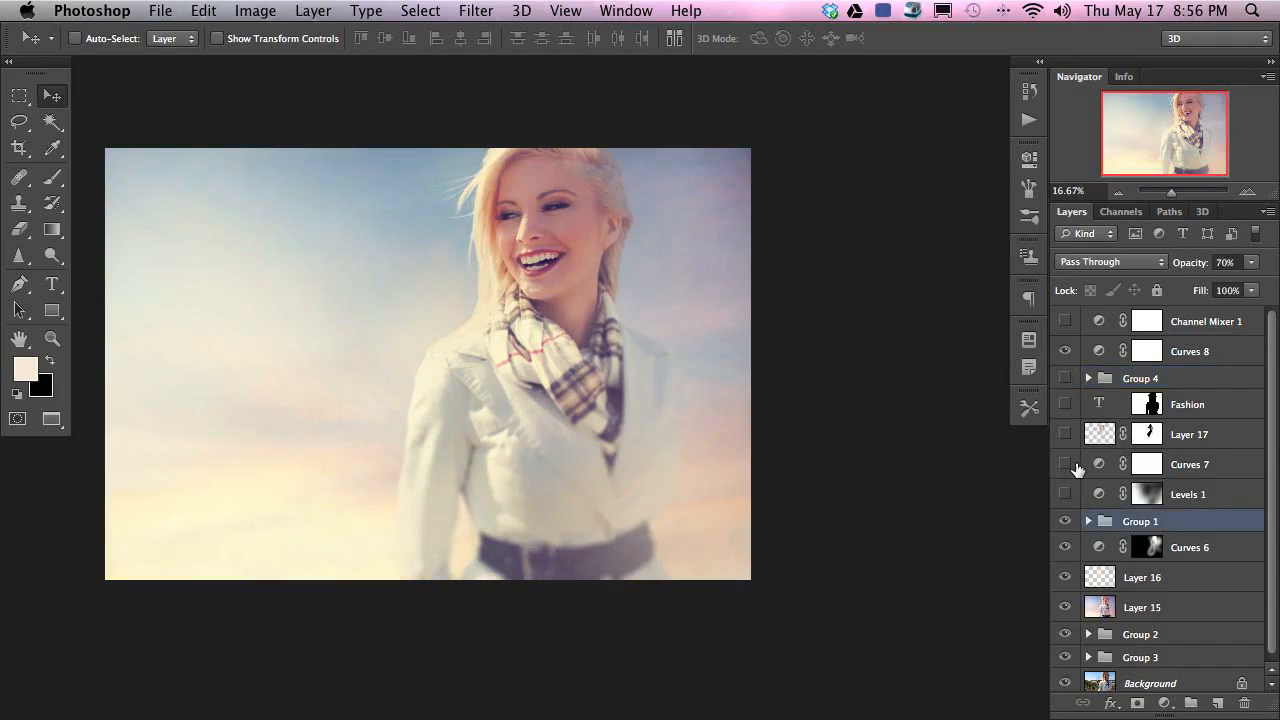
pyautogui.press('super+alt+shift+n')
pyautogui.press('b')
pyautogui.keyDown('alt'); pyautogui.click(277, 373); pyautogui.keyUp('alt')
pyautogui.moveTo(235, 394); pyautogui.dragTo(344, 388)
pyautogui.moveTo(354, 372)
pyautogui.mouseDown()
pyautogui.moveTo(158, 365)
pyautogui.moveTo(193, 474)
pyautogui.moveTo(328, 448)
pyautogui.mouseUp()
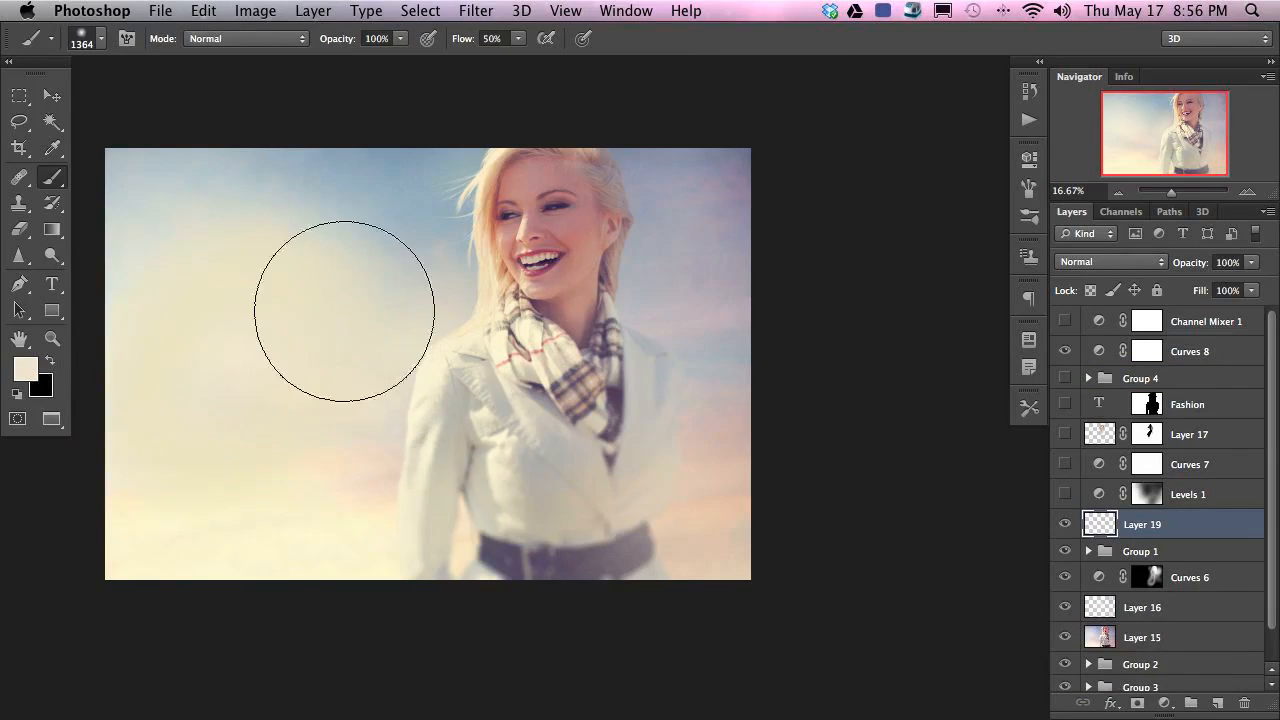
pyautogui.moveTo(1067, 494); pyautogui.dragTo(1064, 378)
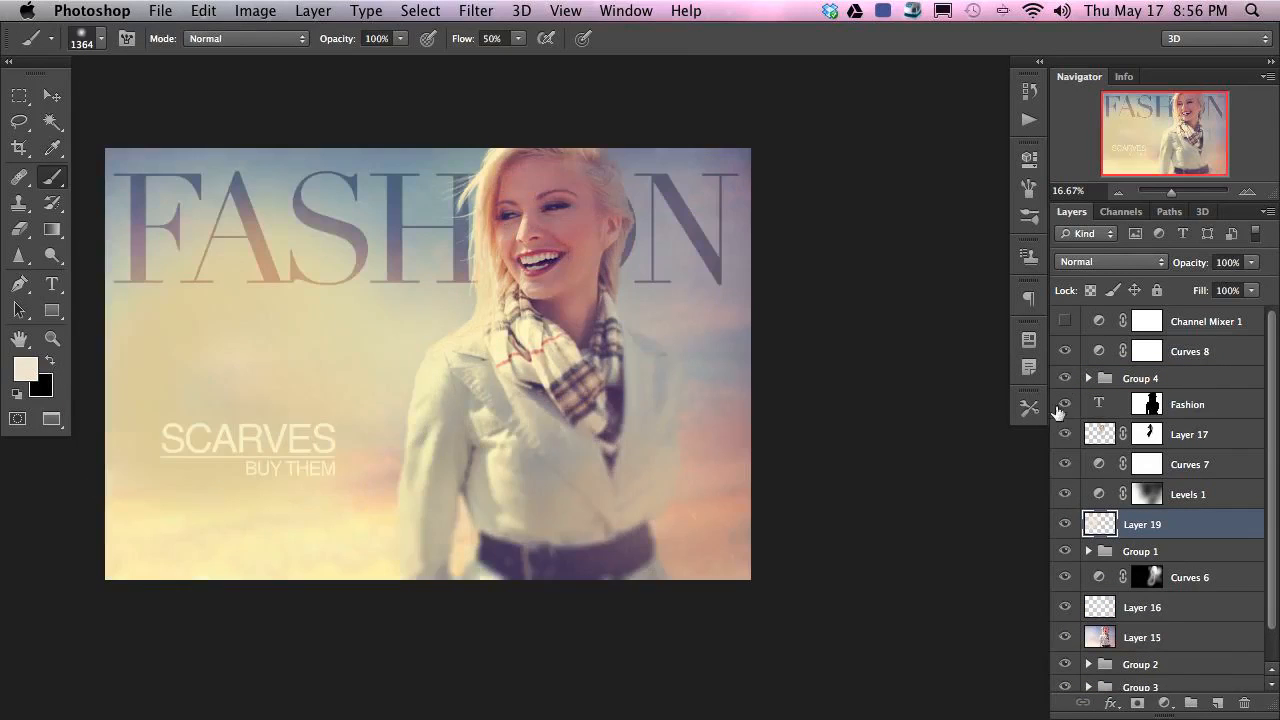
# - Compare the cover with and without the cream glow painted on the new layer
pyautogui.click(1065, 524)
pyautogui.click(1065, 524)
pyautogui.click(1065, 524)
pyautogui.click(1065, 524)
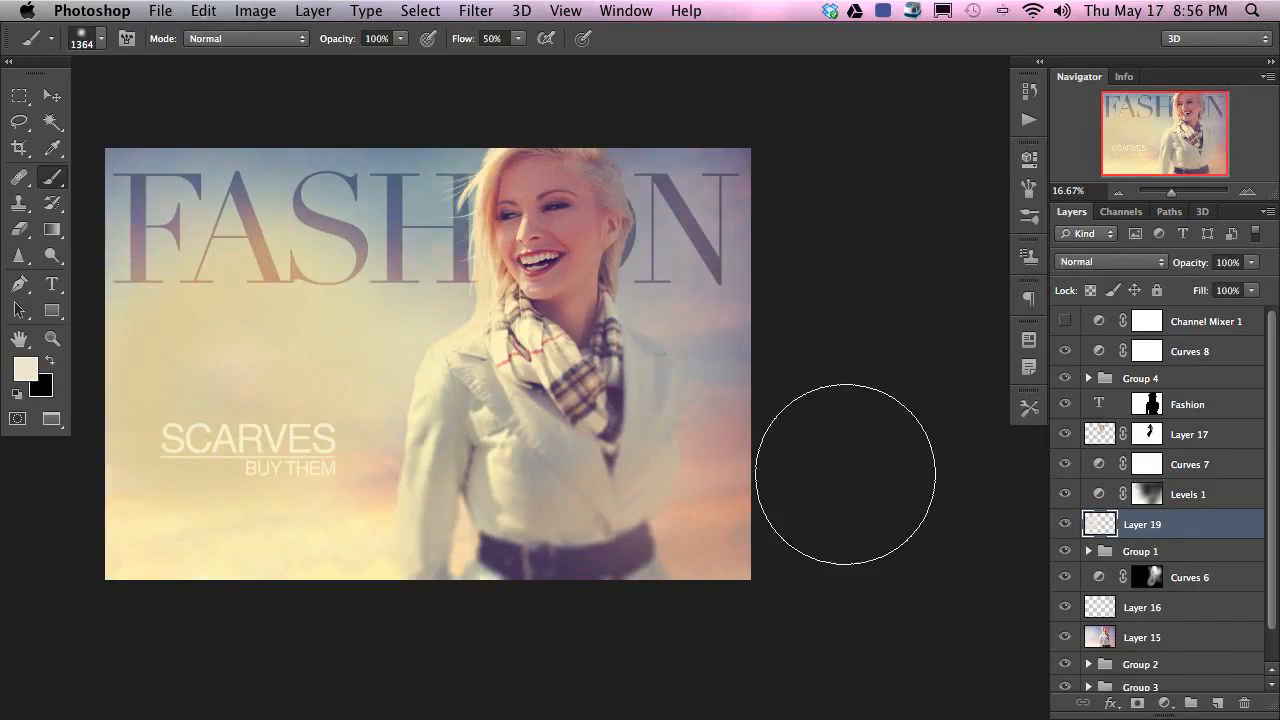
# - Shift the painted glow layer up and away from the woman and set its blend mode to Lighten
pyautogui.press('v')
pyautogui.moveTo(480, 486)
pyautogui.mouseDown()
pyautogui.moveTo(337, 437)
pyautogui.moveTo(347, 461)
pyautogui.mouseUp()
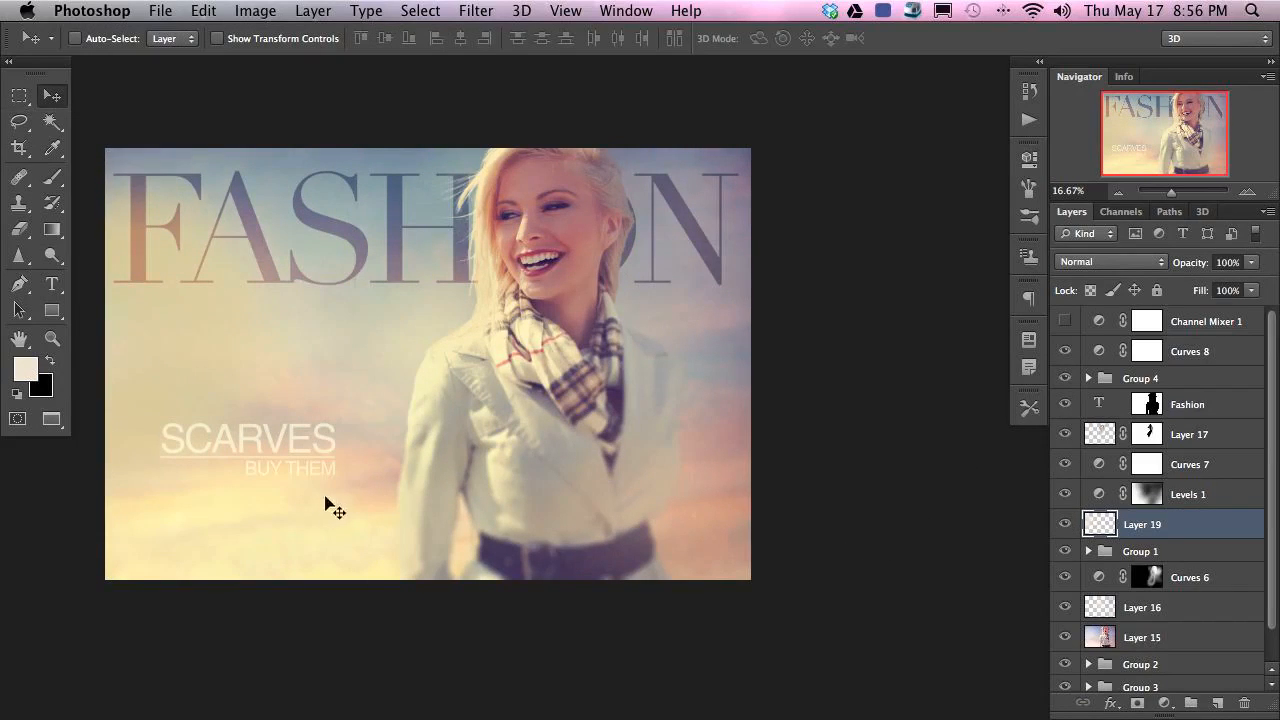
pyautogui.click(1092, 262)
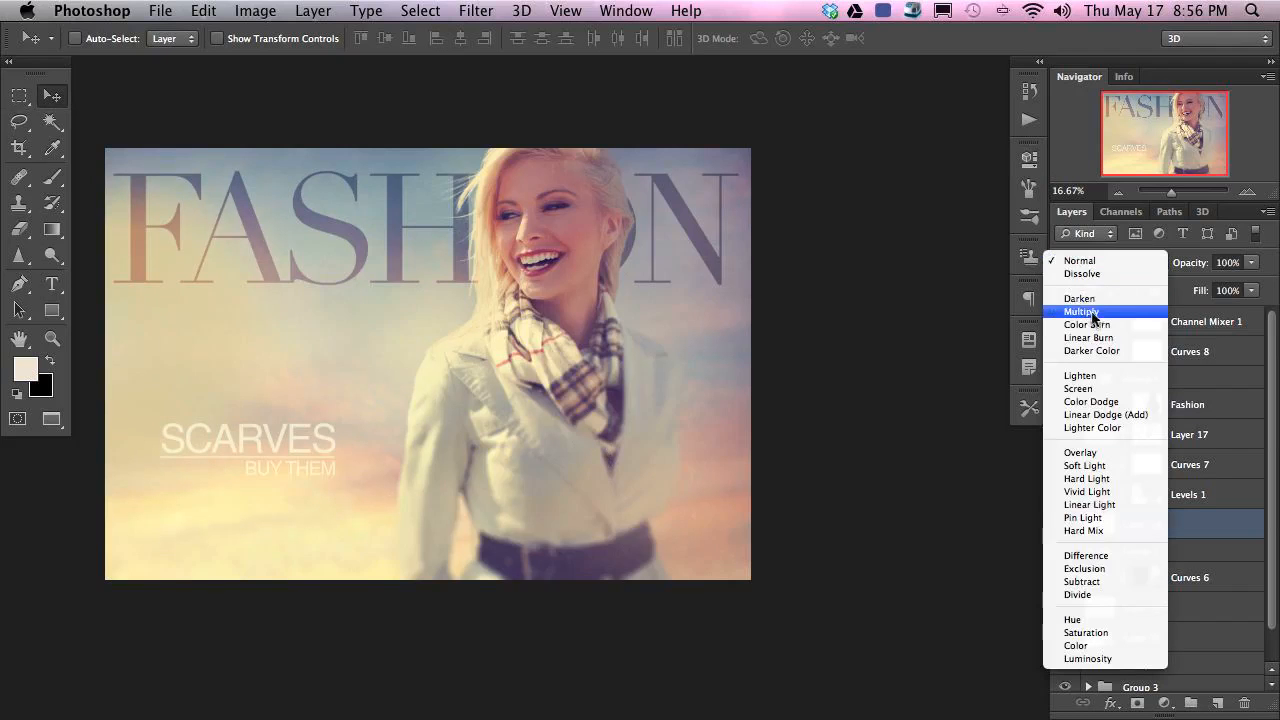
pyautogui.click(1092, 376)
pyautogui.moveTo(240, 520); pyautogui.dragTo(262, 445)
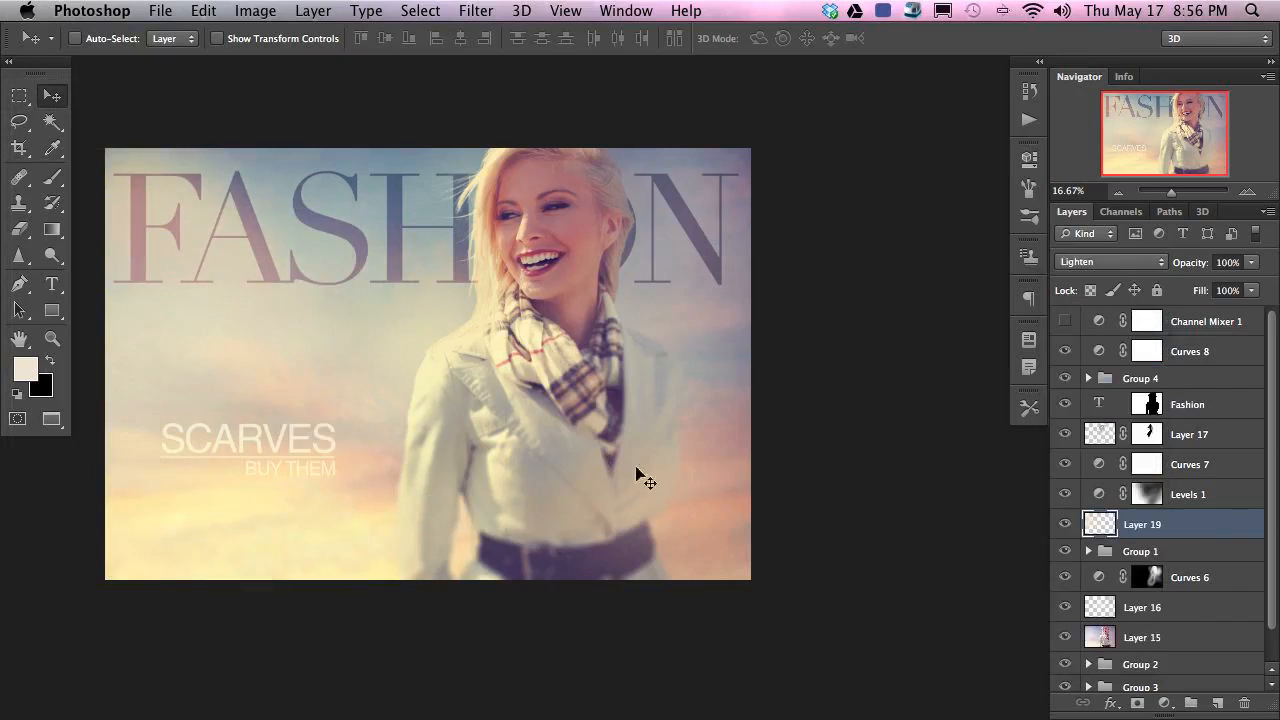
# - Duplicate the glow layer, move the copy across to the woman's side of the image, and set its opacity to 40%
pyautogui.press('super+j')
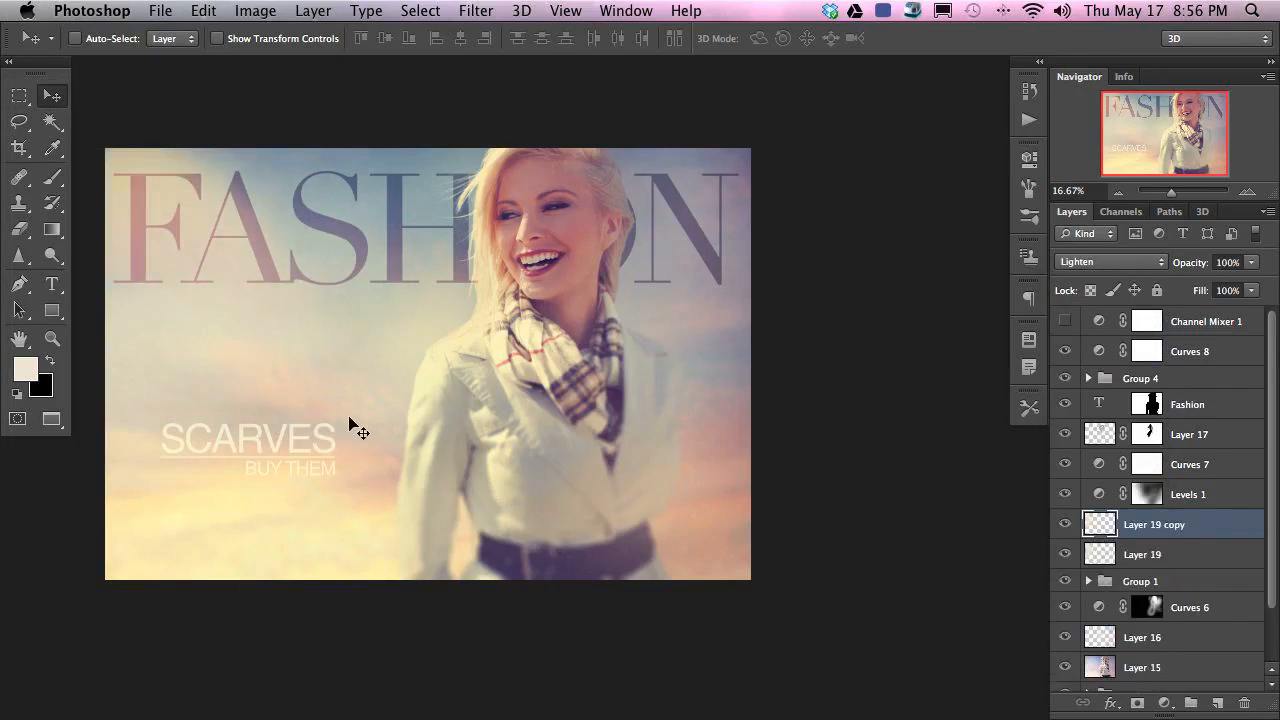
pyautogui.moveTo(217, 344); pyautogui.dragTo(777, 371)
pyautogui.moveTo(676, 374); pyautogui.dragTo(620, 457)
pyautogui.press('4')
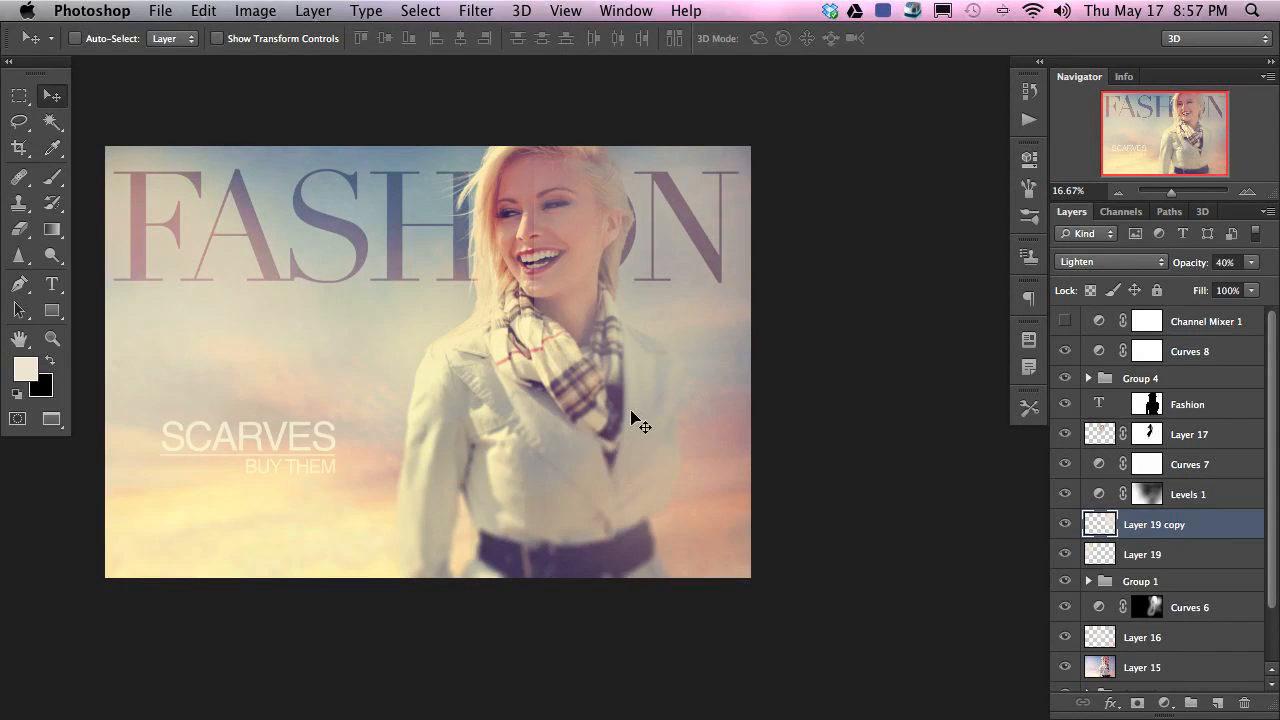
# - Add a layer mask to the glow copy and brush black at 40% flow over the woman's face and body
pyautogui.press('super+m')
pyautogui.press('b')
pyautogui.moveTo(528, 317); pyautogui.dragTo(506, 268)
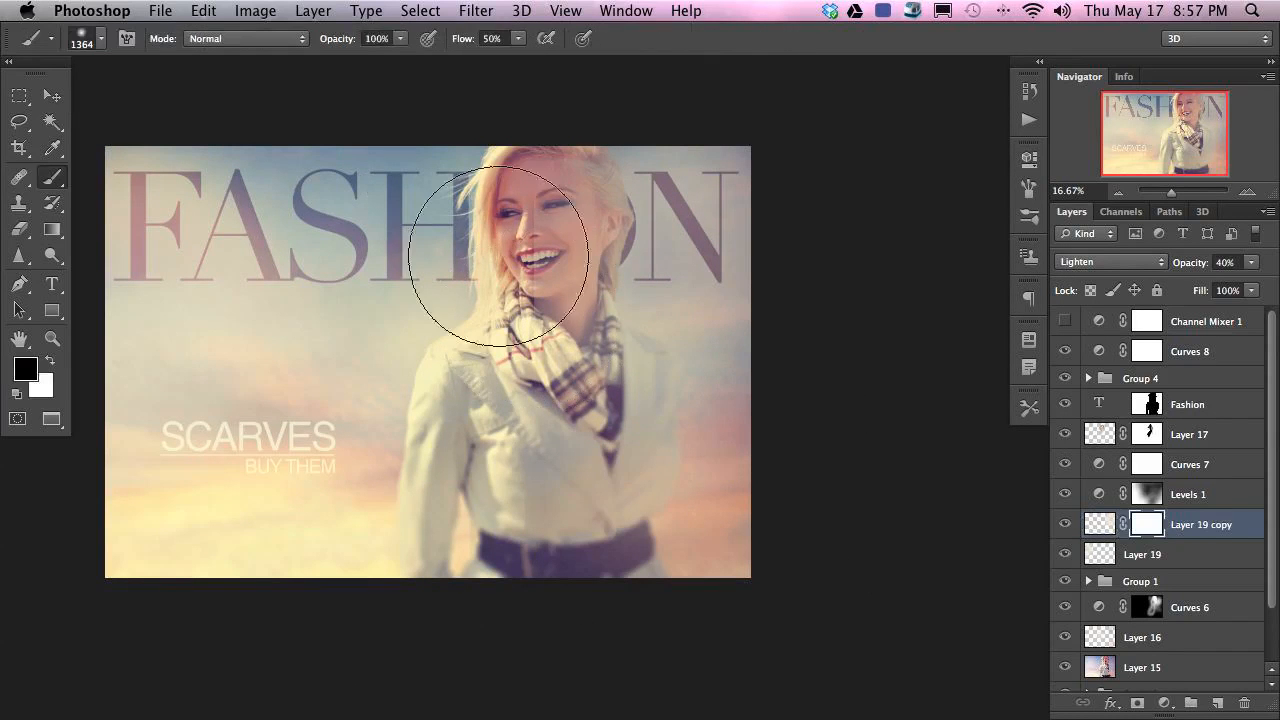
pyautogui.hotkey('shift', '4')
pyautogui.moveTo(523, 211)
pyautogui.mouseDown()
pyautogui.moveTo(463, 310)
pyautogui.moveTo(484, 415)
pyautogui.moveTo(523, 471)
pyautogui.moveTo(663, 503)
pyautogui.mouseUp()
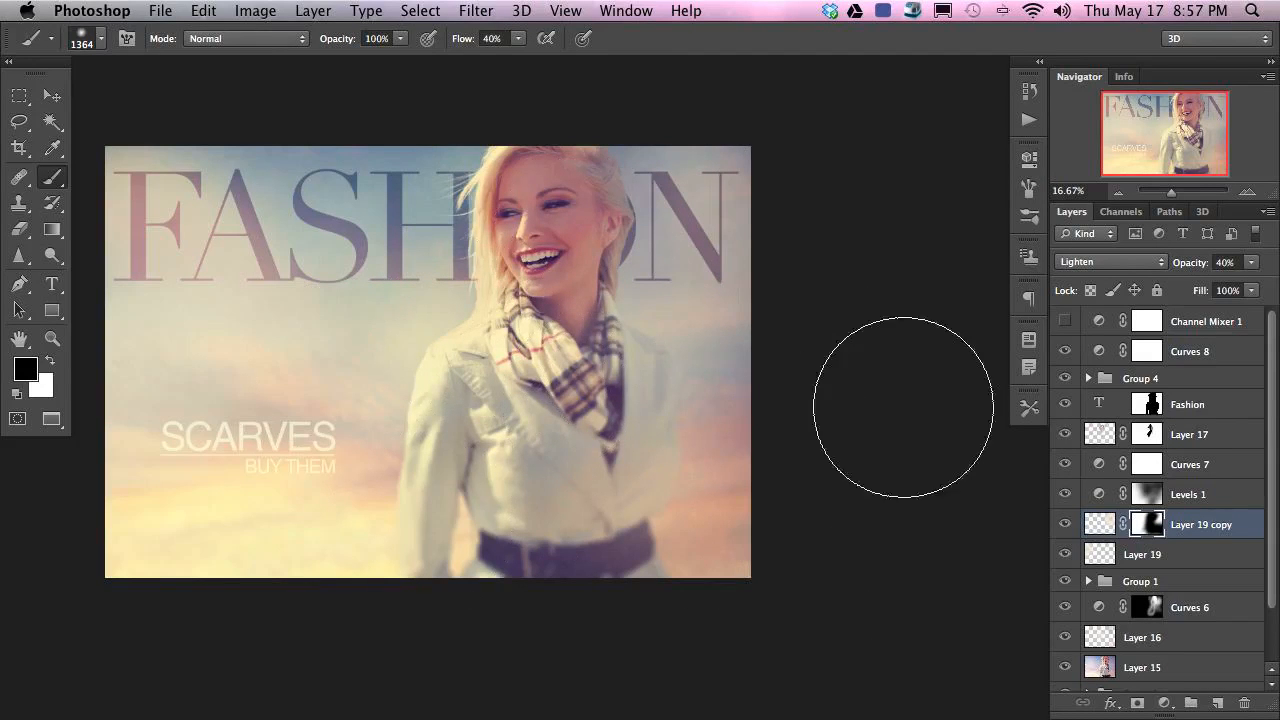
pyautogui.moveTo(671, 414); pyautogui.dragTo(747, 409)
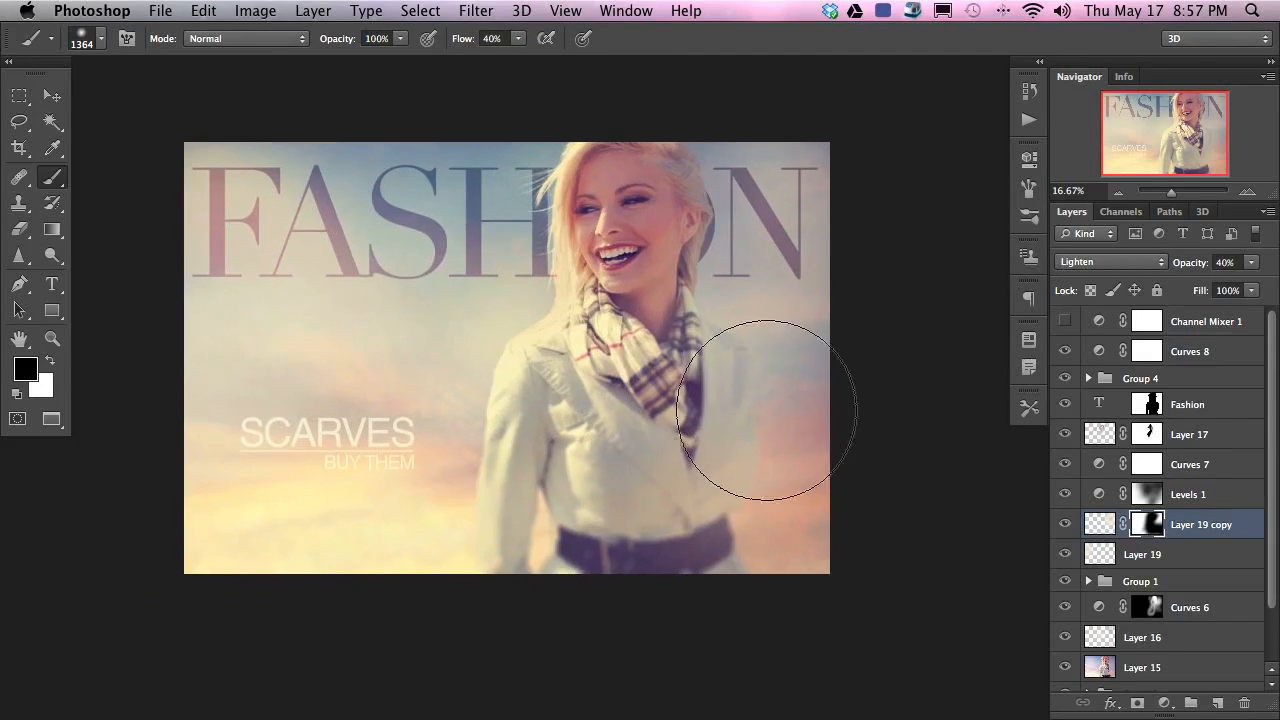
# - Create a new layer above the top Curves adjustment and fill it with 50% Gray at 100% opacity
pyautogui.click(1222, 358)
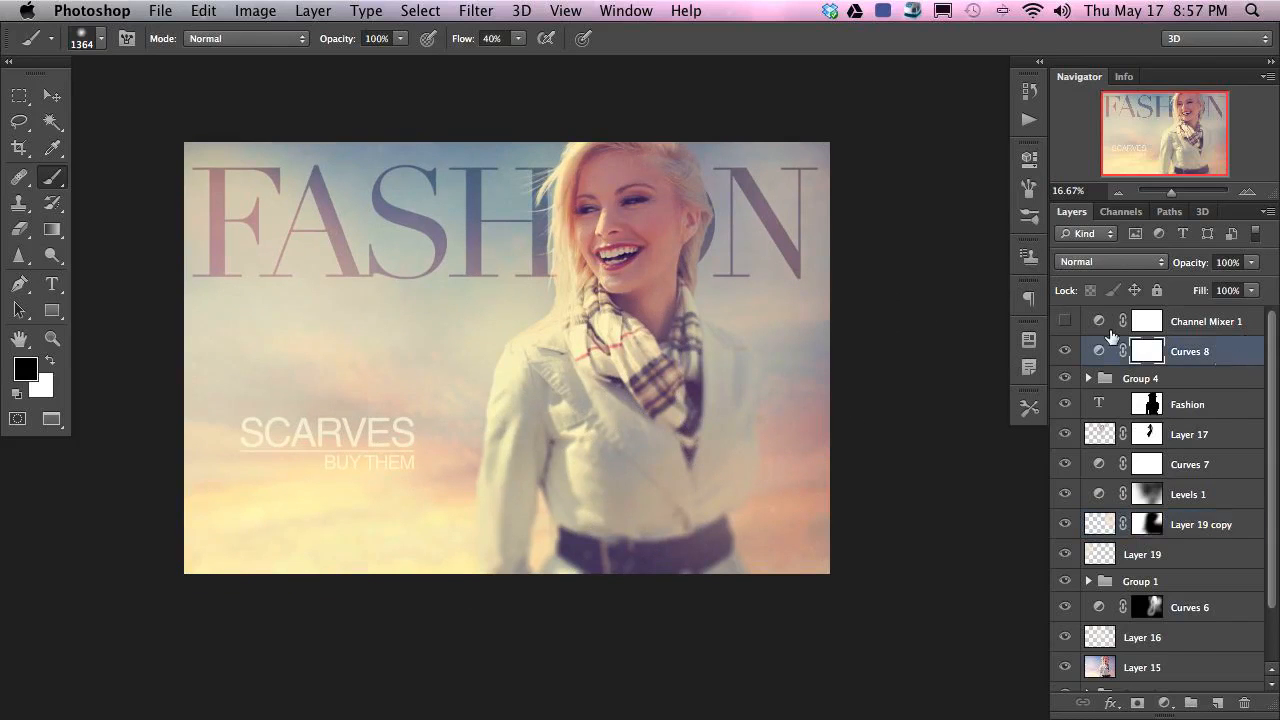
pyautogui.hotkey('ctrl', 'shift', 'alt', 'n')
pyautogui.hotkey('shift', 'BackSpace')
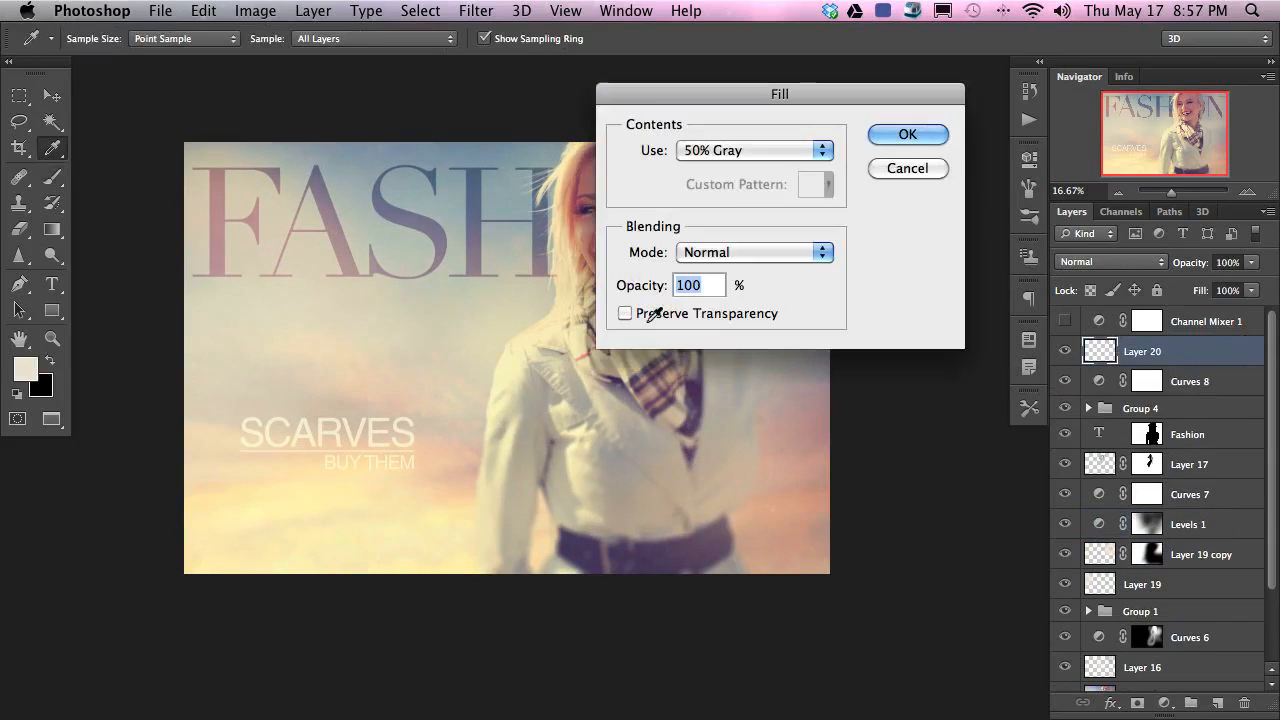
pyautogui.click(897, 137)
pyautogui.press('b')
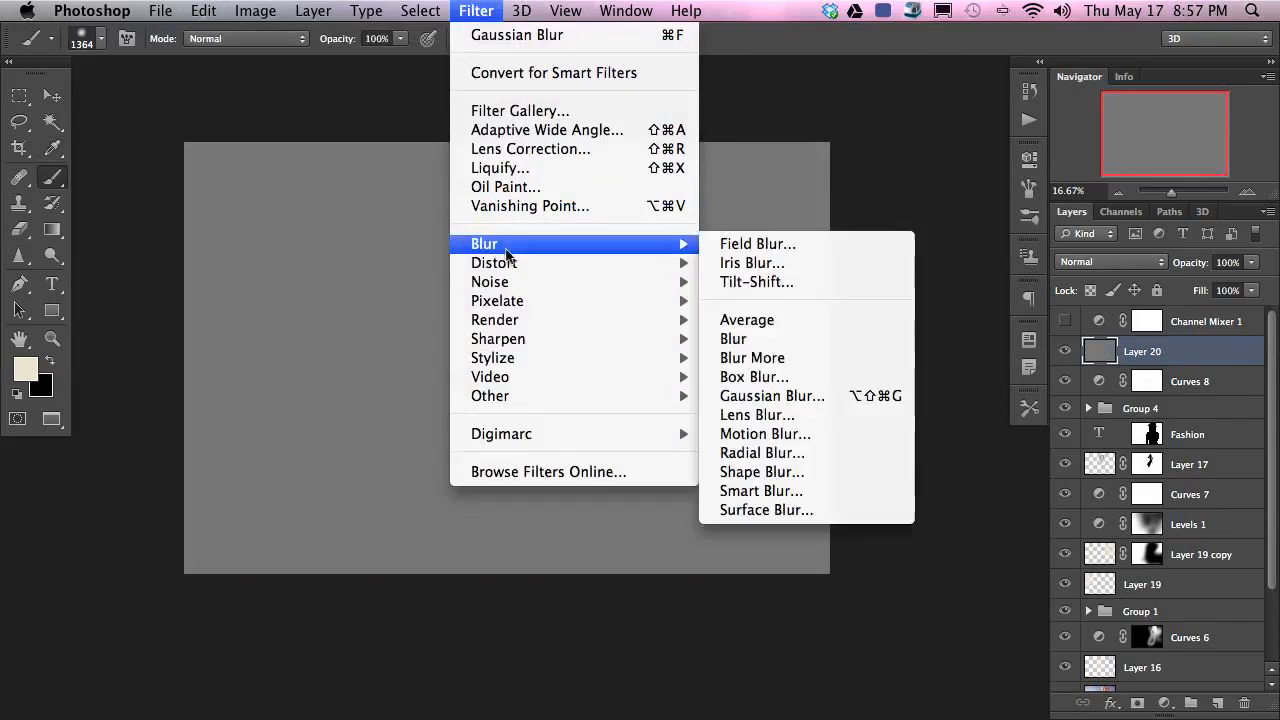
# - Apply coloured noise to the gray layer with the Add Noise filter and inspect the grain at 50% zoom
pyautogui.moveTo(651, 286)
pyautogui.click(821, 283)
pyautogui.moveTo(443, 514); pyautogui.dragTo(449, 514)
pyautogui.click(662, 247)
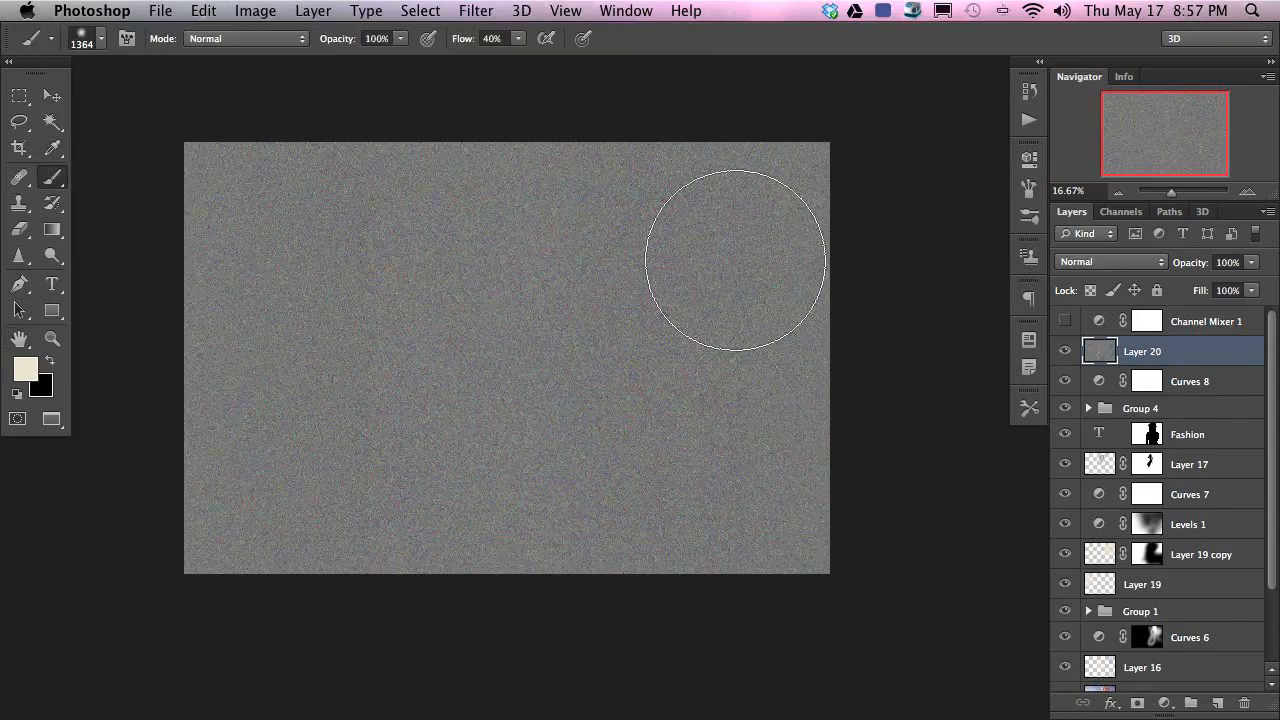
pyautogui.press('super+plus')
pyautogui.press('super+plus')
pyautogui.press('super+plus')
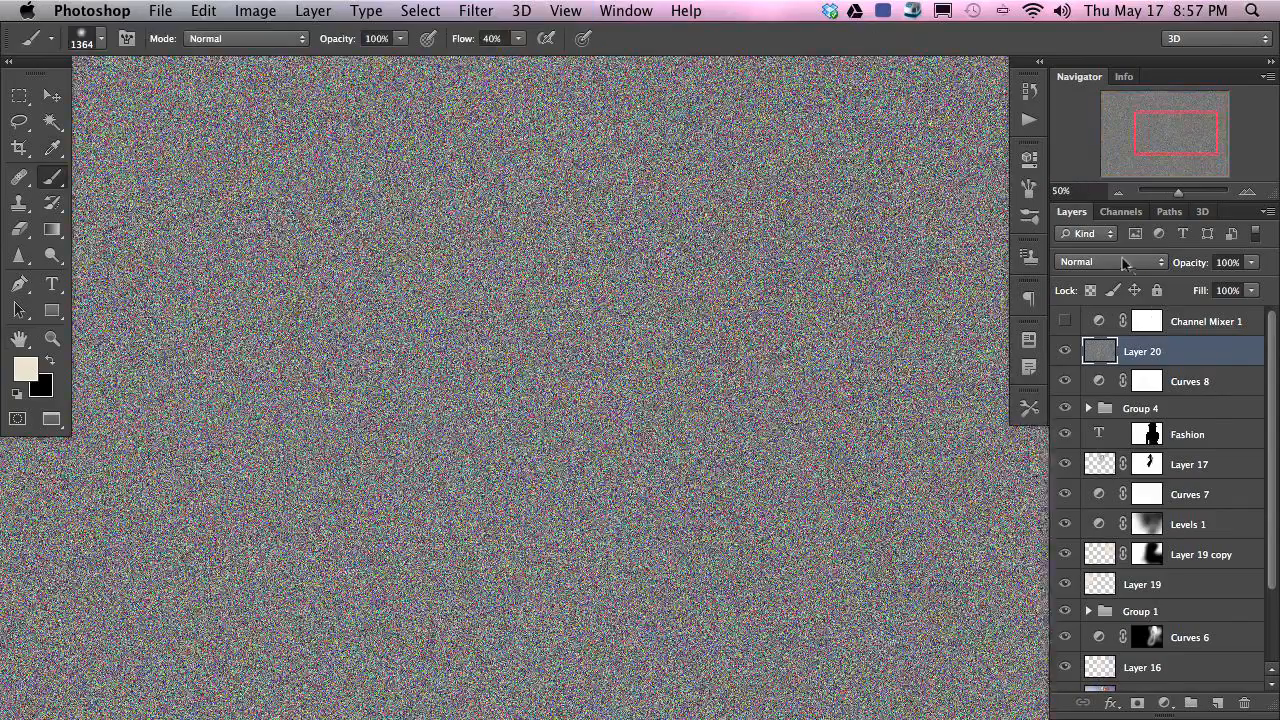
# - Blend the noise layer in Soft Light mode and reduce its colour saturation with the Hue/Saturation adjustment
pyautogui.click(1110, 262)
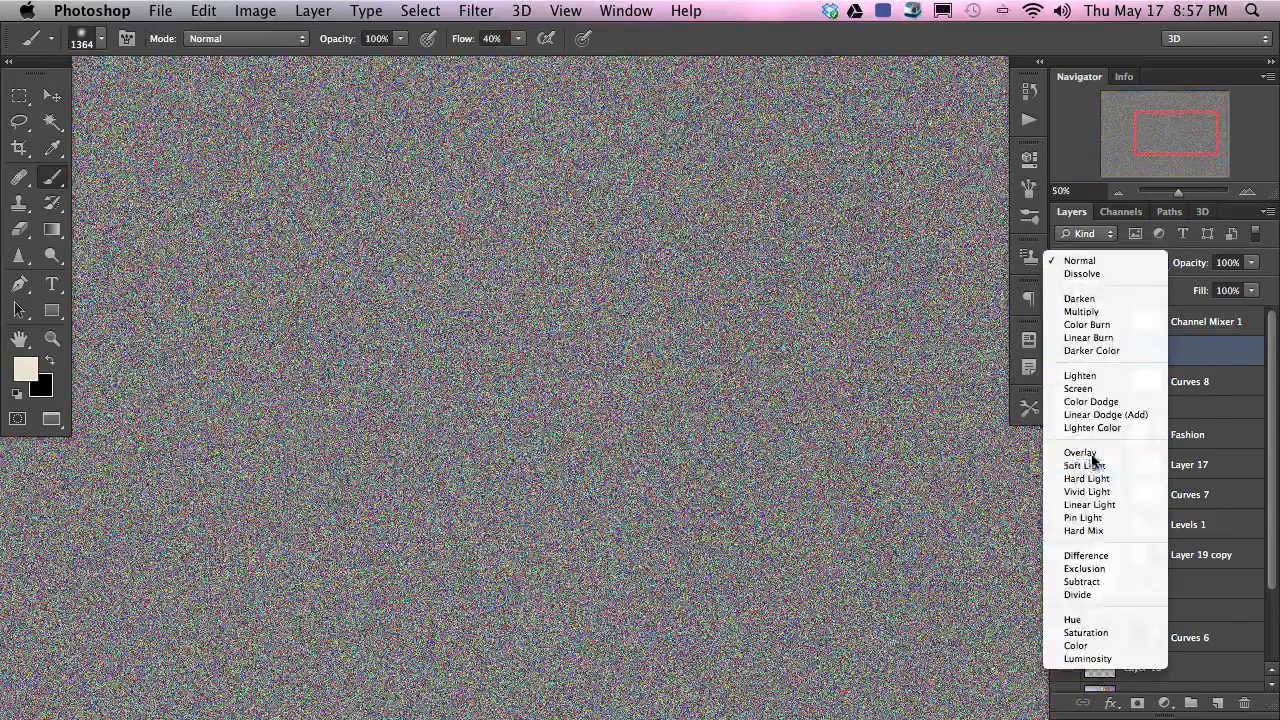
pyautogui.click(1084, 465)
pyautogui.moveTo(790, 393)
pyautogui.mouseDown()
pyautogui.moveTo(771, 380)
pyautogui.moveTo(709, 514)
pyautogui.mouseUp()
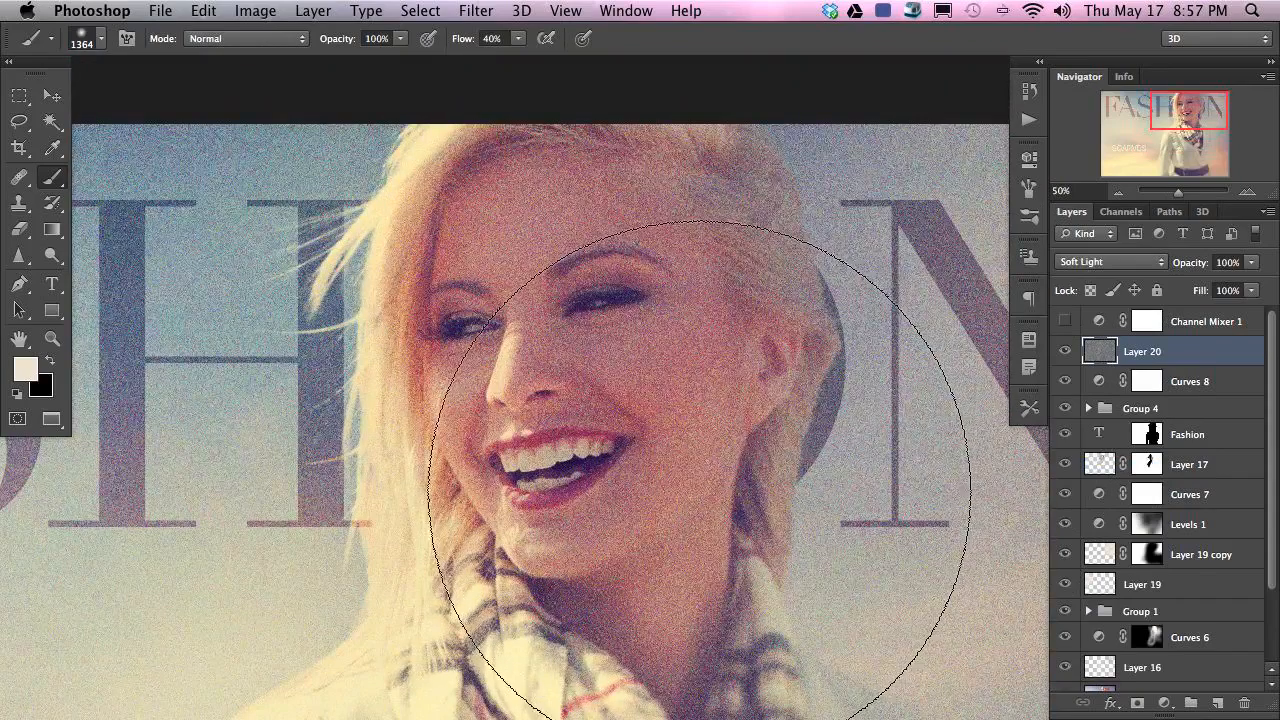
pyautogui.press('super+u')
pyautogui.moveTo(783, 322); pyautogui.dragTo(738, 323)
pyautogui.click(1001, 167)
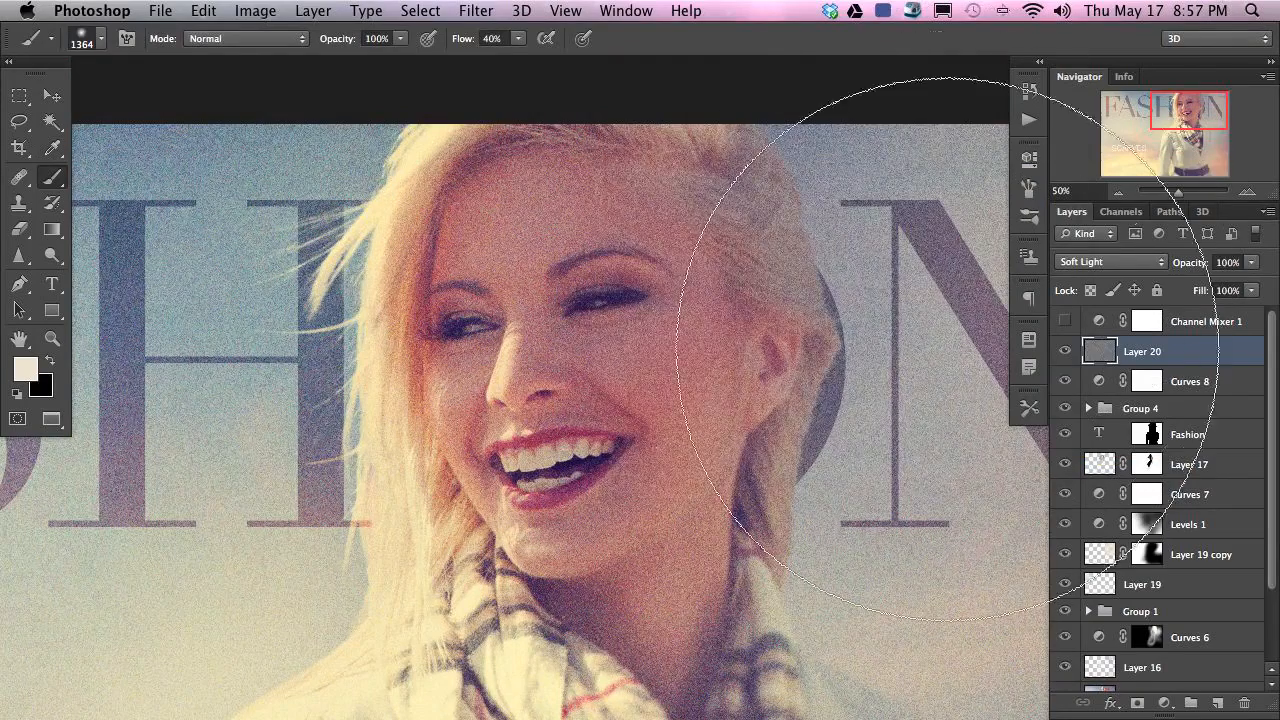
# - Set the grain layer's opacity to 50% and compare the image with and without the grain
pyautogui.press('v')
pyautogui.press('5')
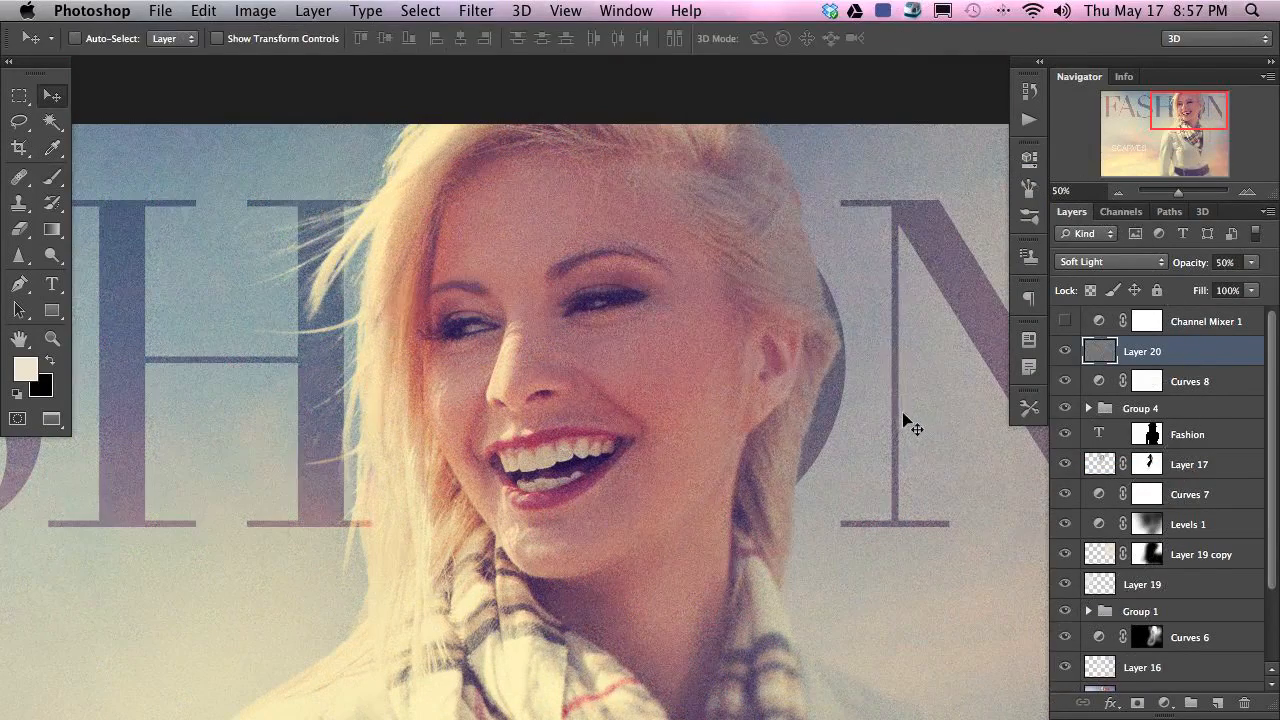
pyautogui.click(1067, 350)
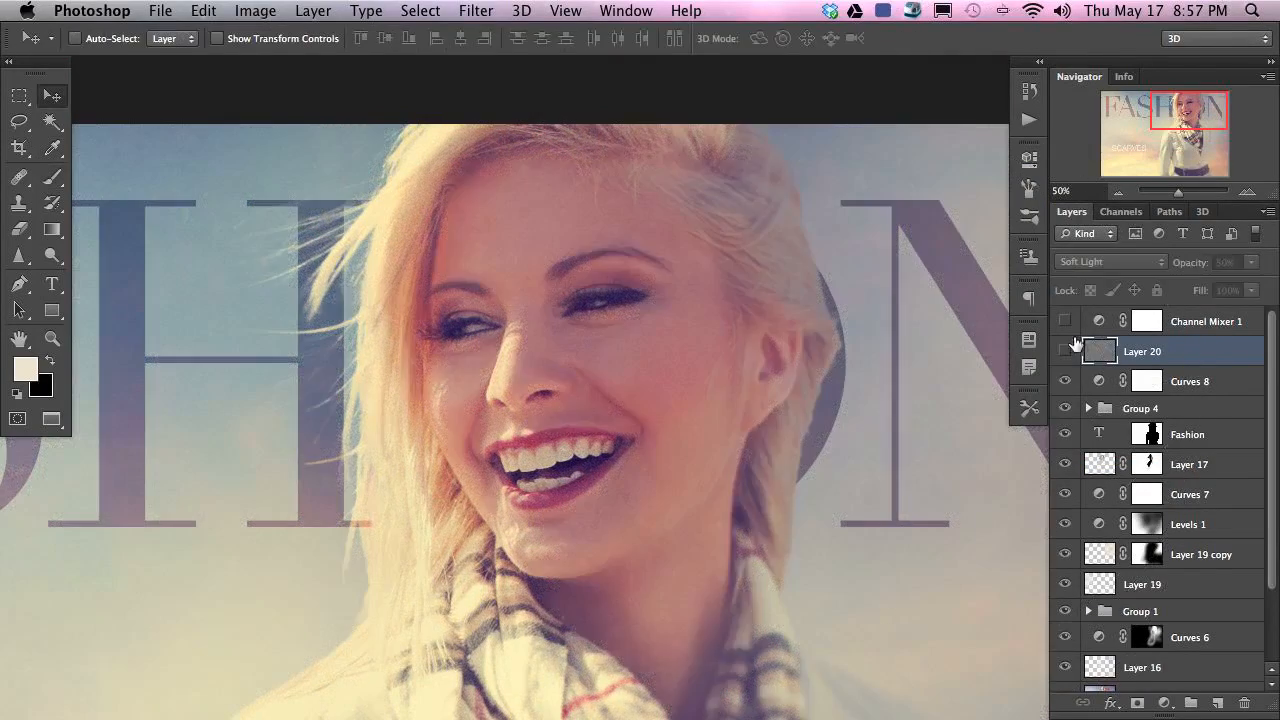
pyautogui.click(1064, 353)
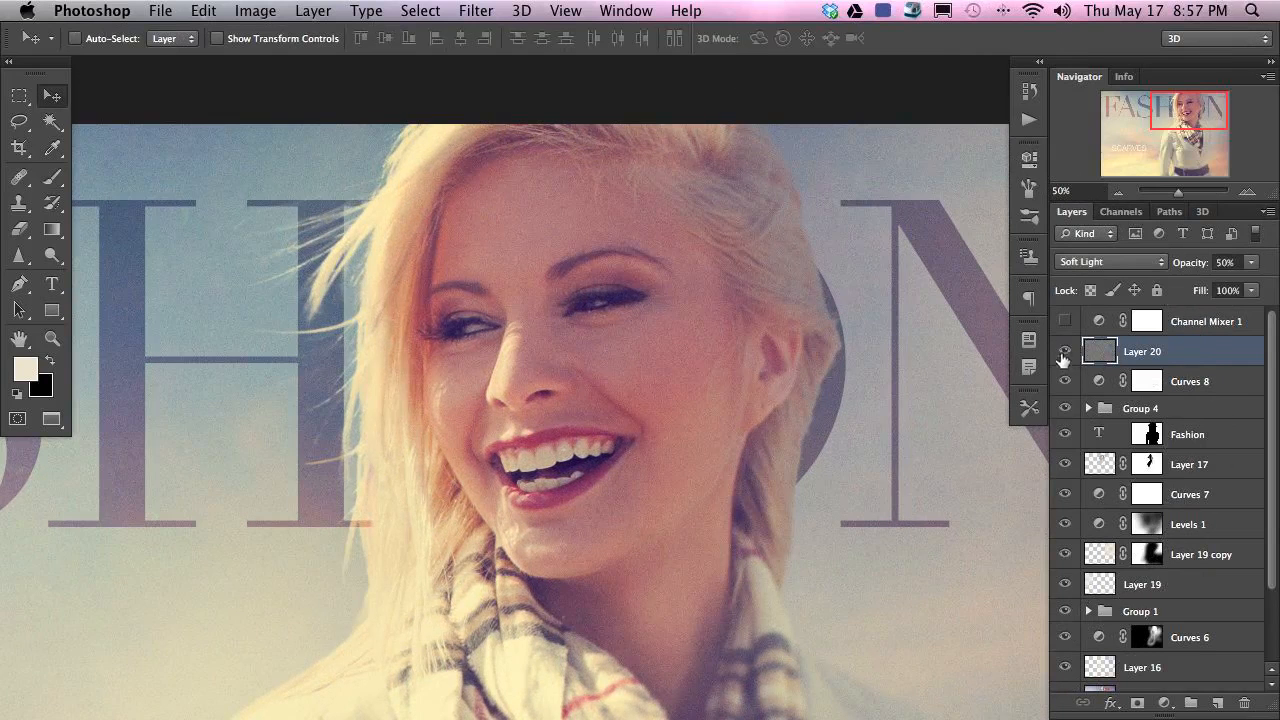
pyautogui.click(1064, 352)
pyautogui.click(1064, 354)
# - Paint black on the Fashion text mask with a 20 px brush at 60% flow where the H's lower serif overlaps the hair
pyautogui.hscroll(-8, 391, 646)
pyautogui.scroll(-5, 391, 646)
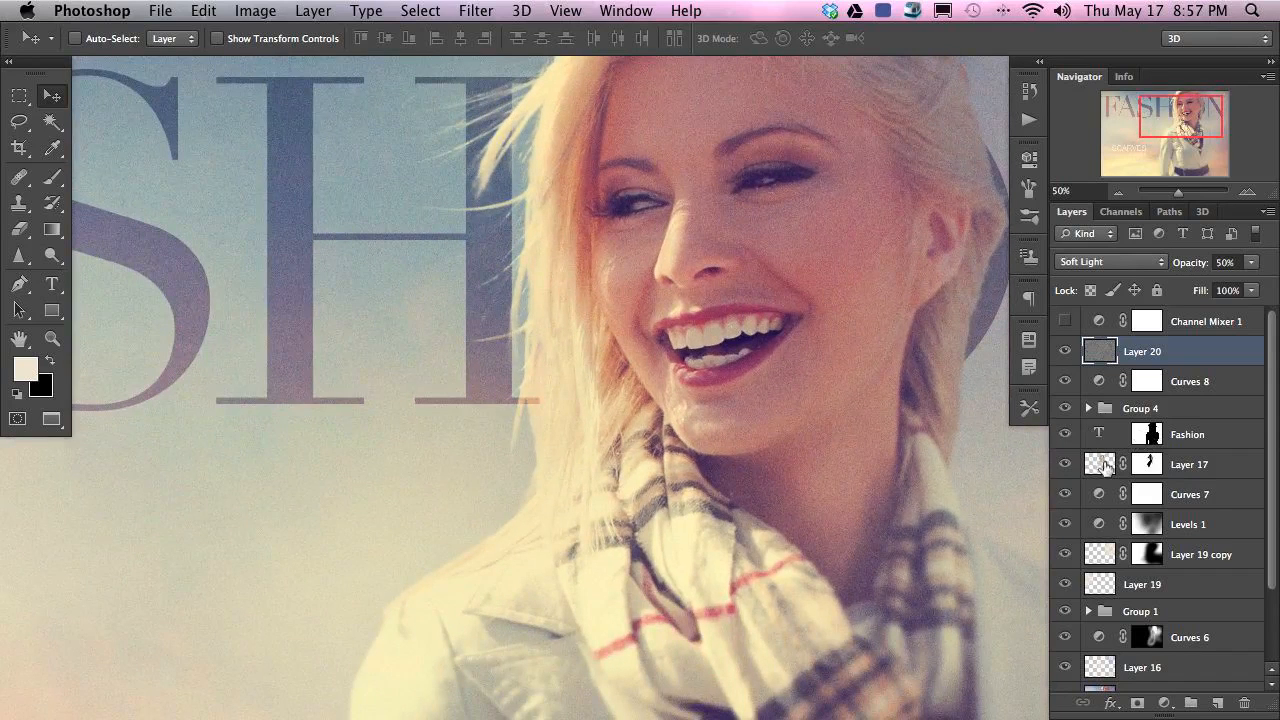
pyautogui.click(1065, 464)
pyautogui.click(1065, 464)
pyautogui.click(1150, 434)
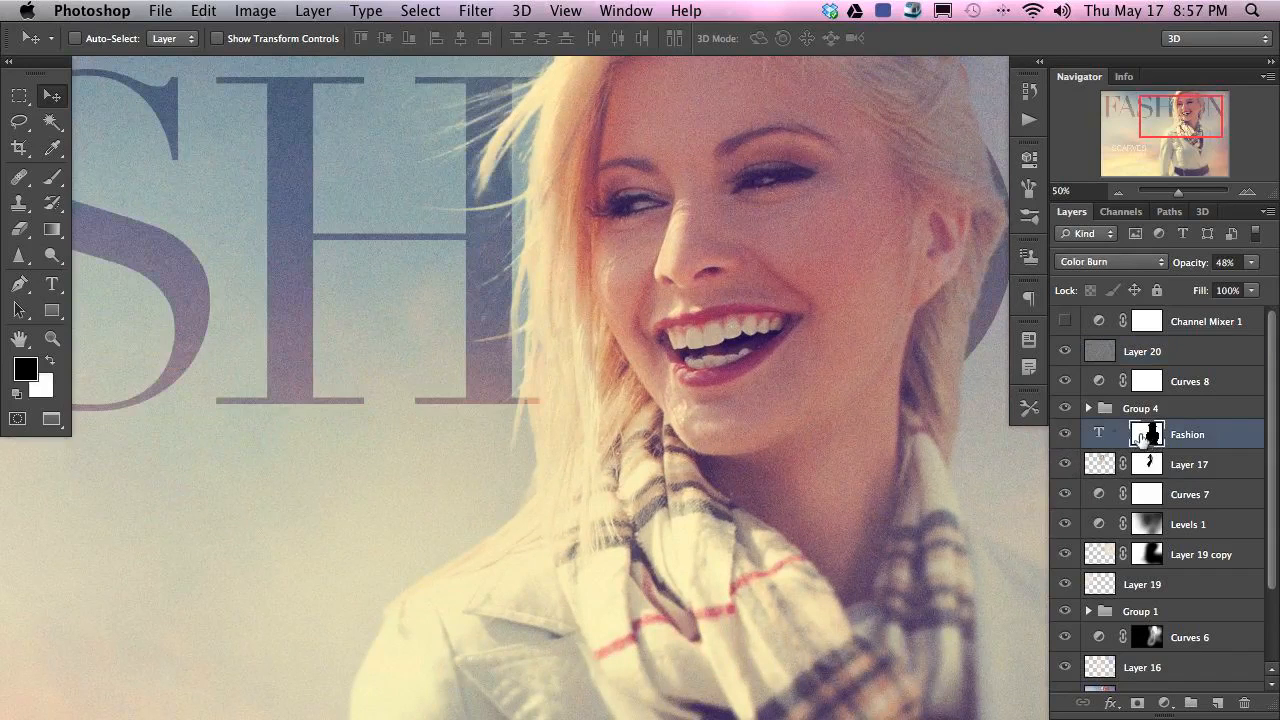
pyautogui.press('b')
pyautogui.moveTo(597, 413); pyautogui.dragTo(306, 406)
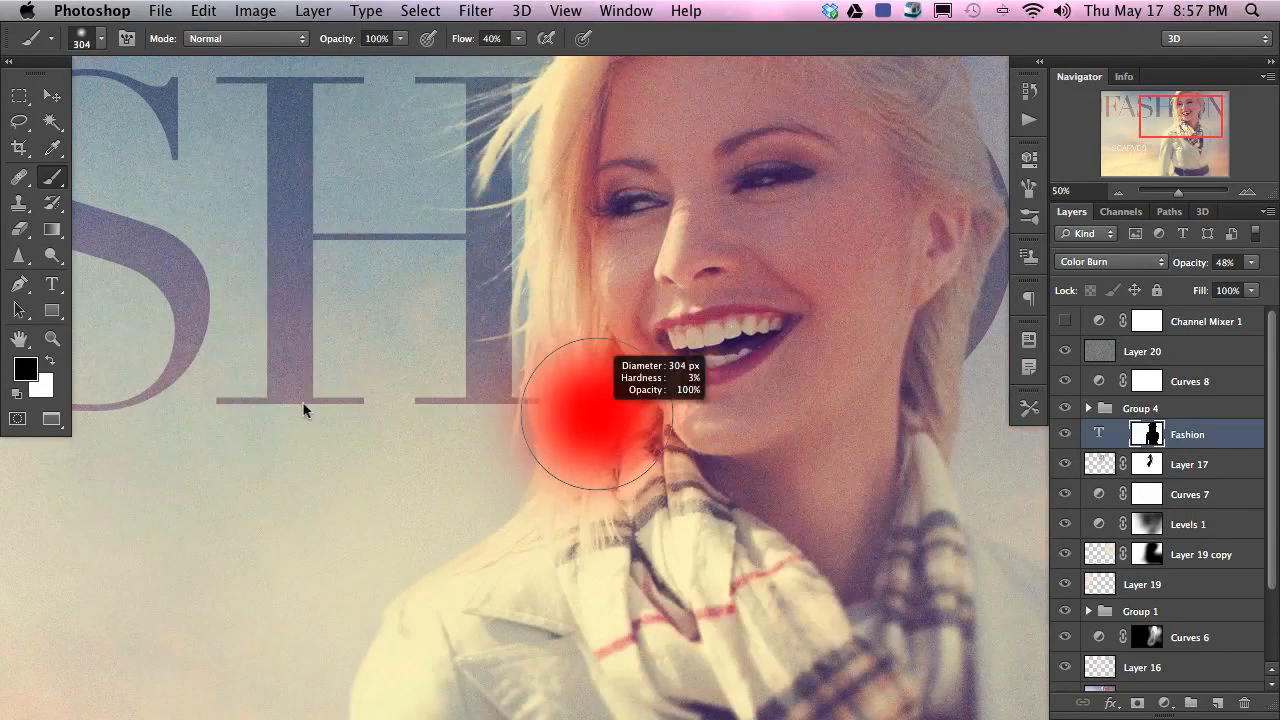
pyautogui.hotkey('shift', '6')
pyautogui.moveTo(544, 393)
pyautogui.mouseDown()
pyautogui.moveTo(472, 403)
pyautogui.moveTo(538, 392)
pyautogui.mouseUp()
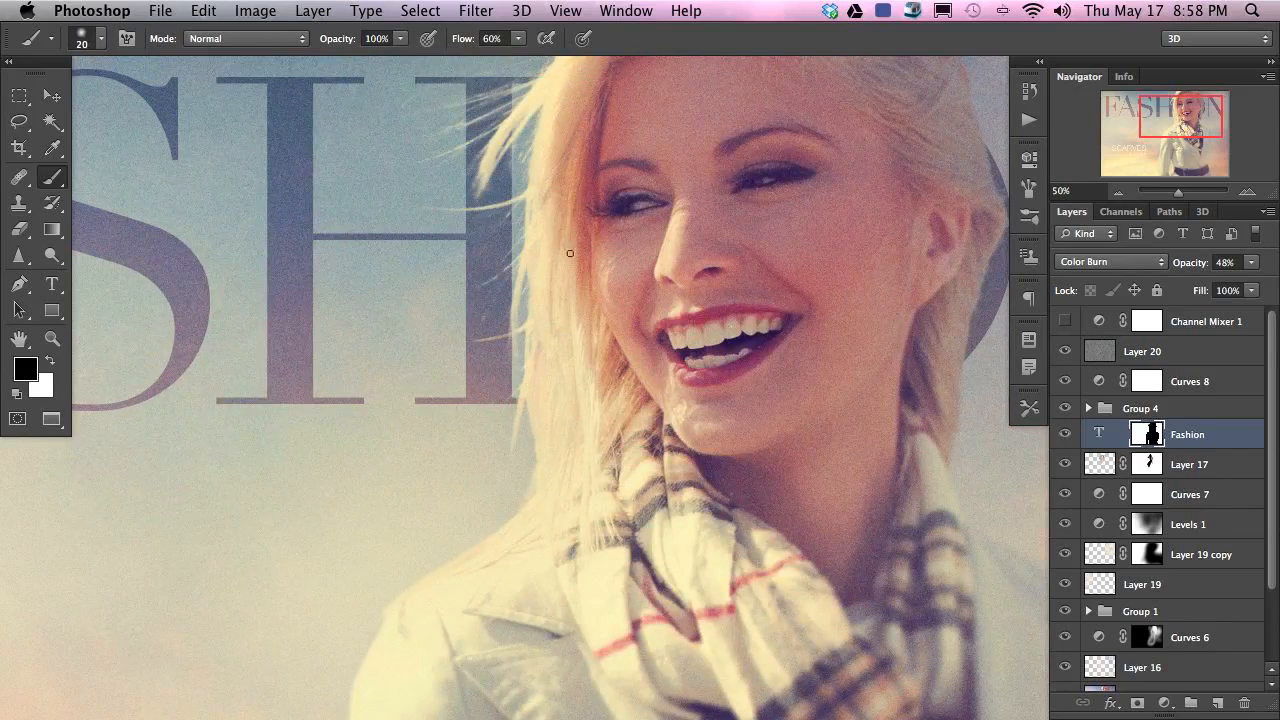
# - Refine the Fashion text mask along the hair beside the O, alternating black and white brush strokes
pyautogui.hscroll(5, 551, 319)
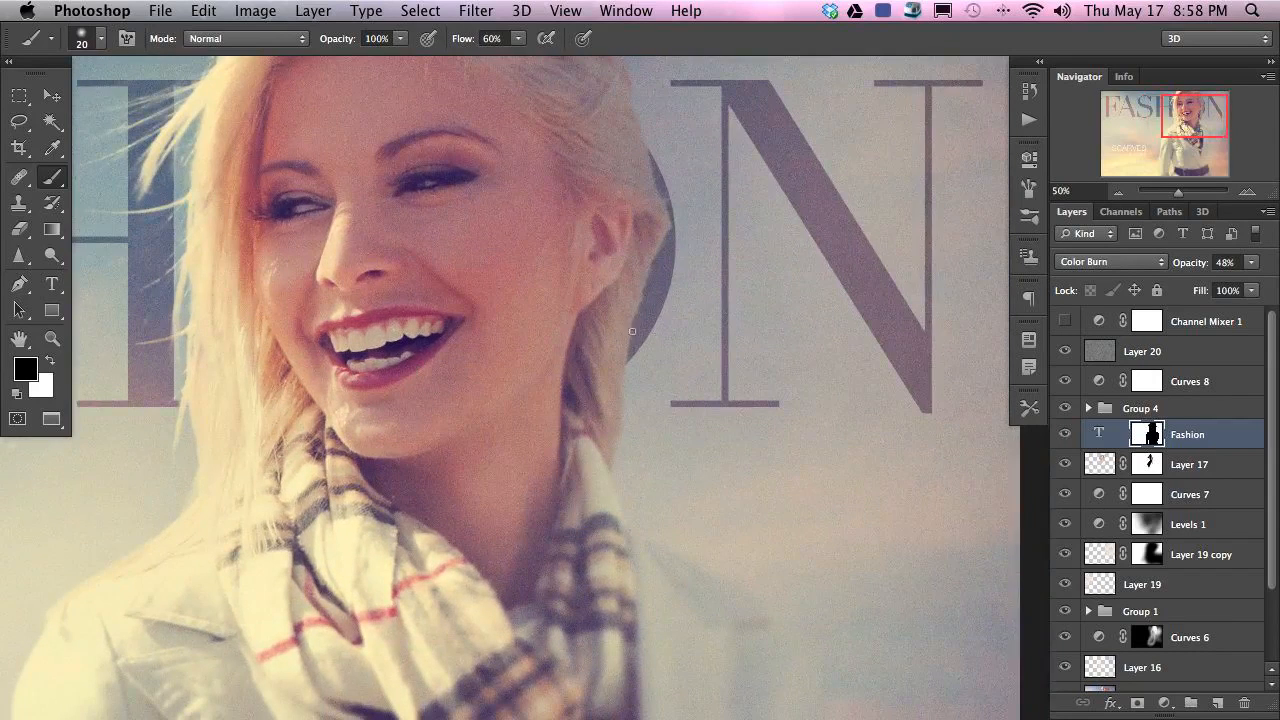
pyautogui.press('x')
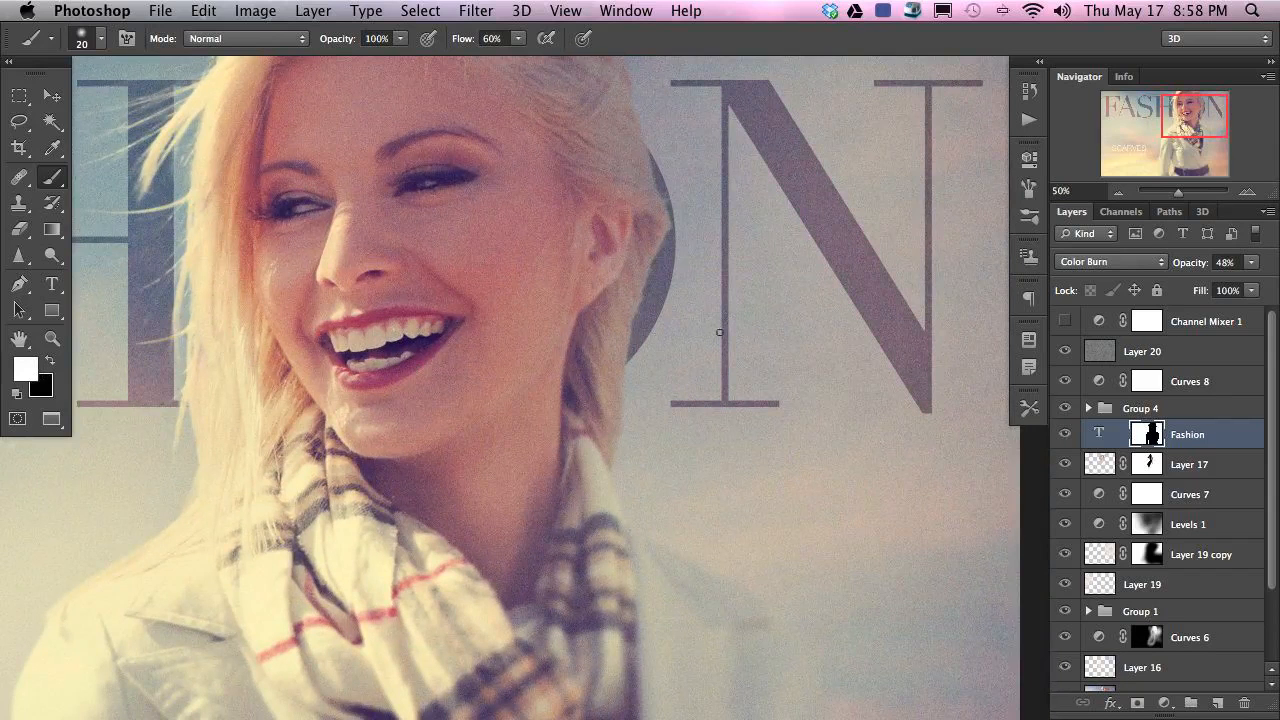
pyautogui.press('x')
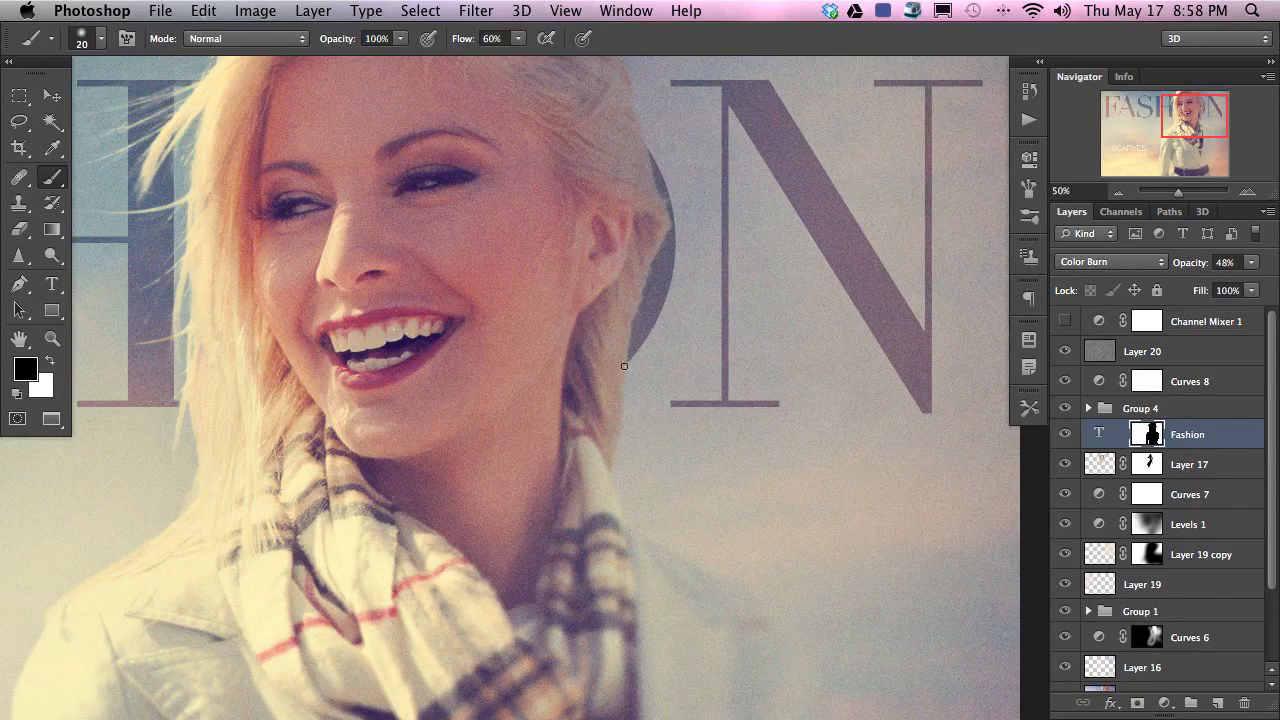
pyautogui.press('x')
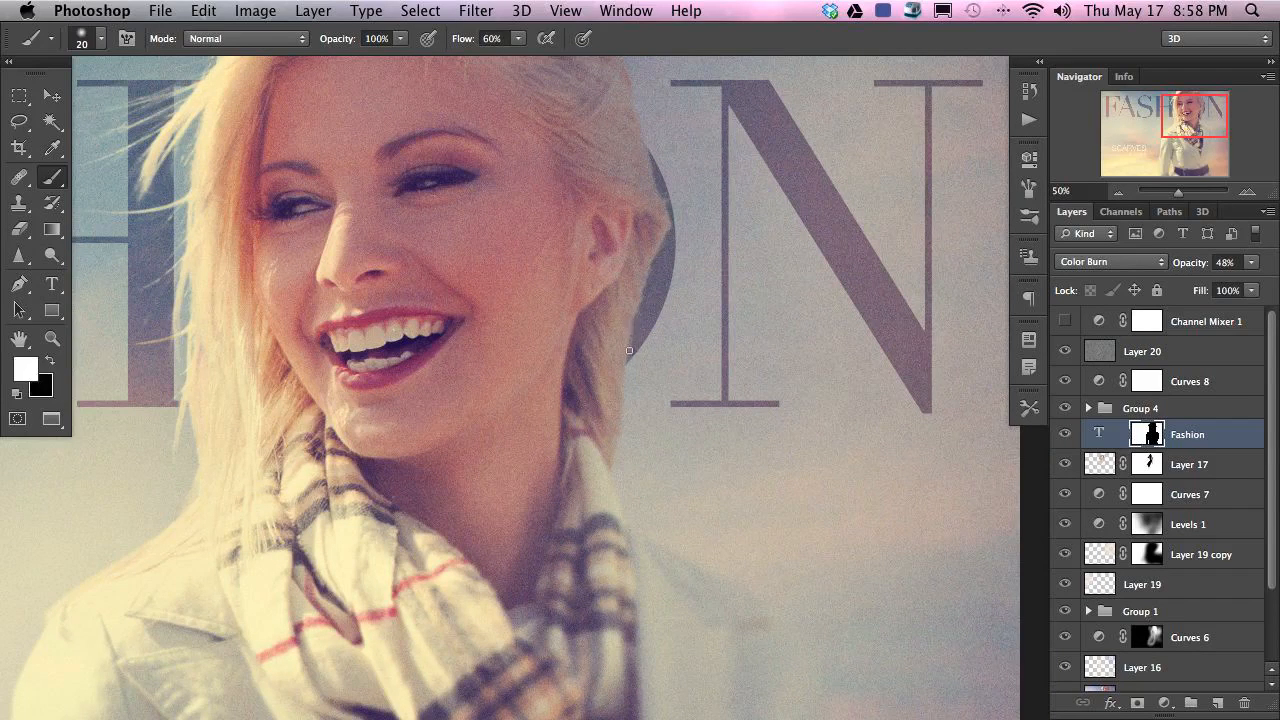
pyautogui.press('x')
pyautogui.press('x')
pyautogui.press('x')
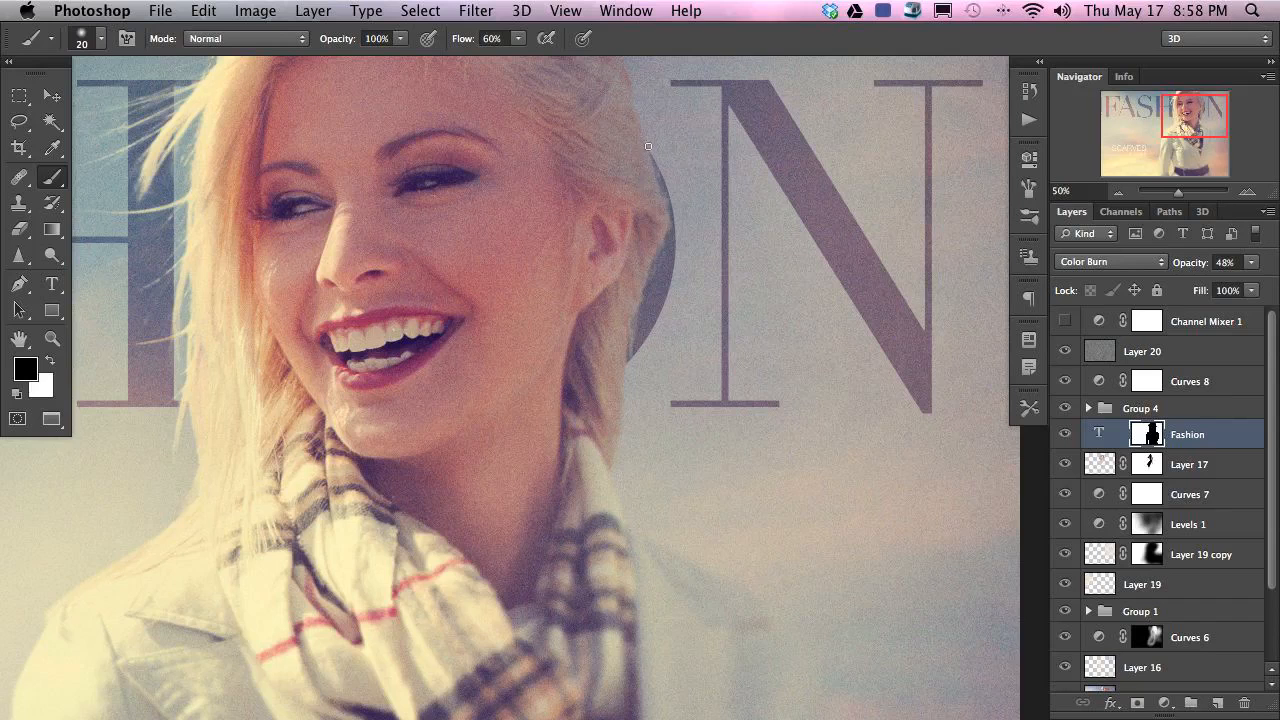
pyautogui.scroll(3, 628, 247)
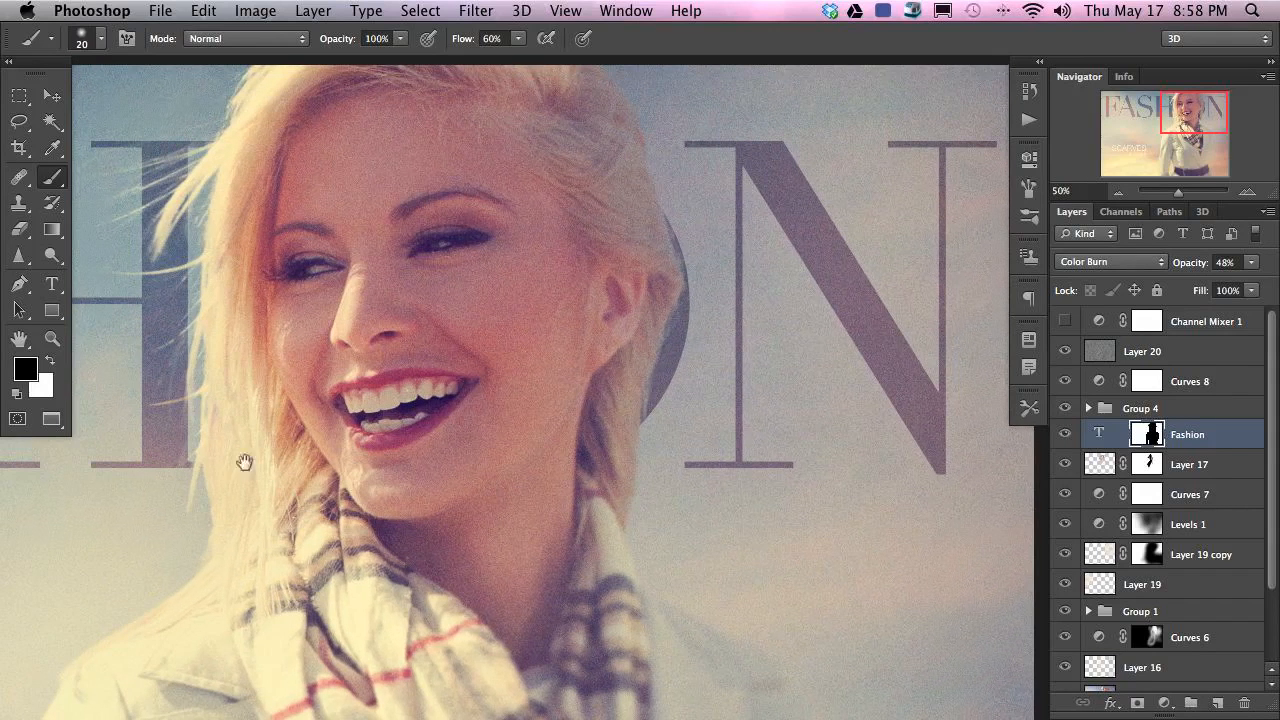
pyautogui.scroll(2, 295, 172)
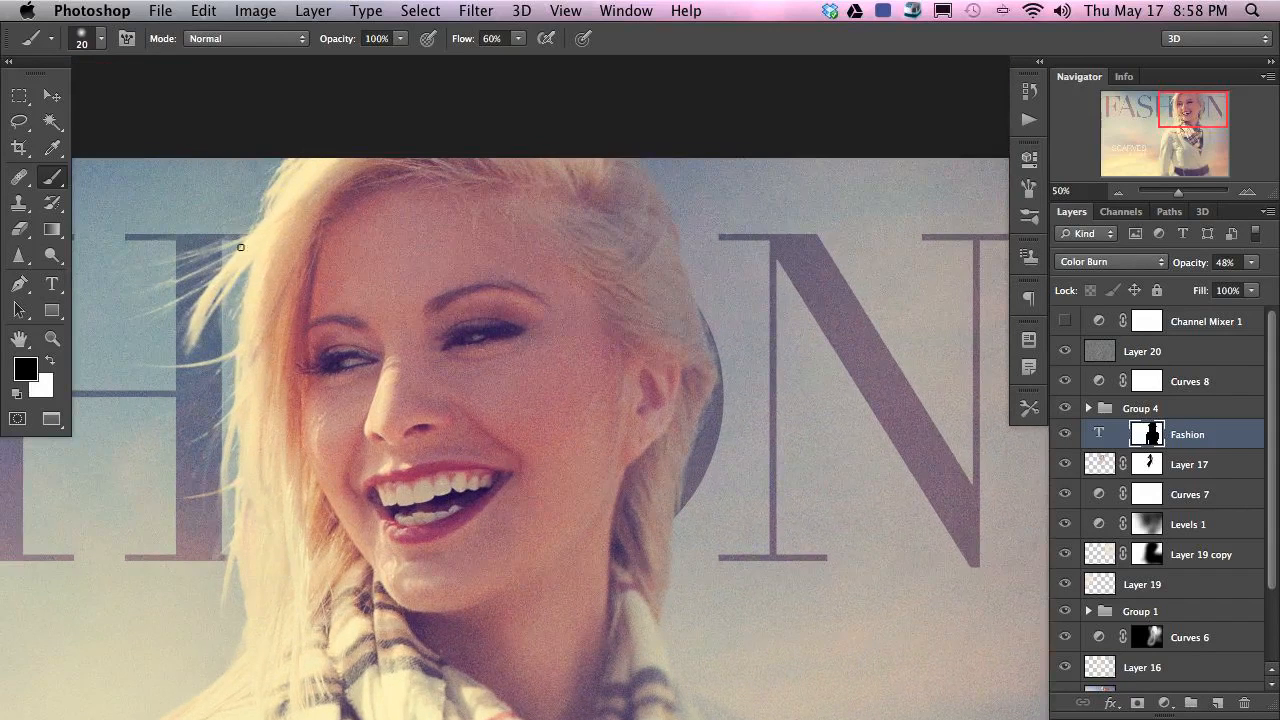
# - Check the grain on and off, view the whole cover, and lower the grain layer's opacity to 38%
pyautogui.scroll(-3, 386, 563)
pyautogui.hscroll(-3, 534, 428)
pyautogui.click(1065, 352)
pyautogui.click(1064, 353)
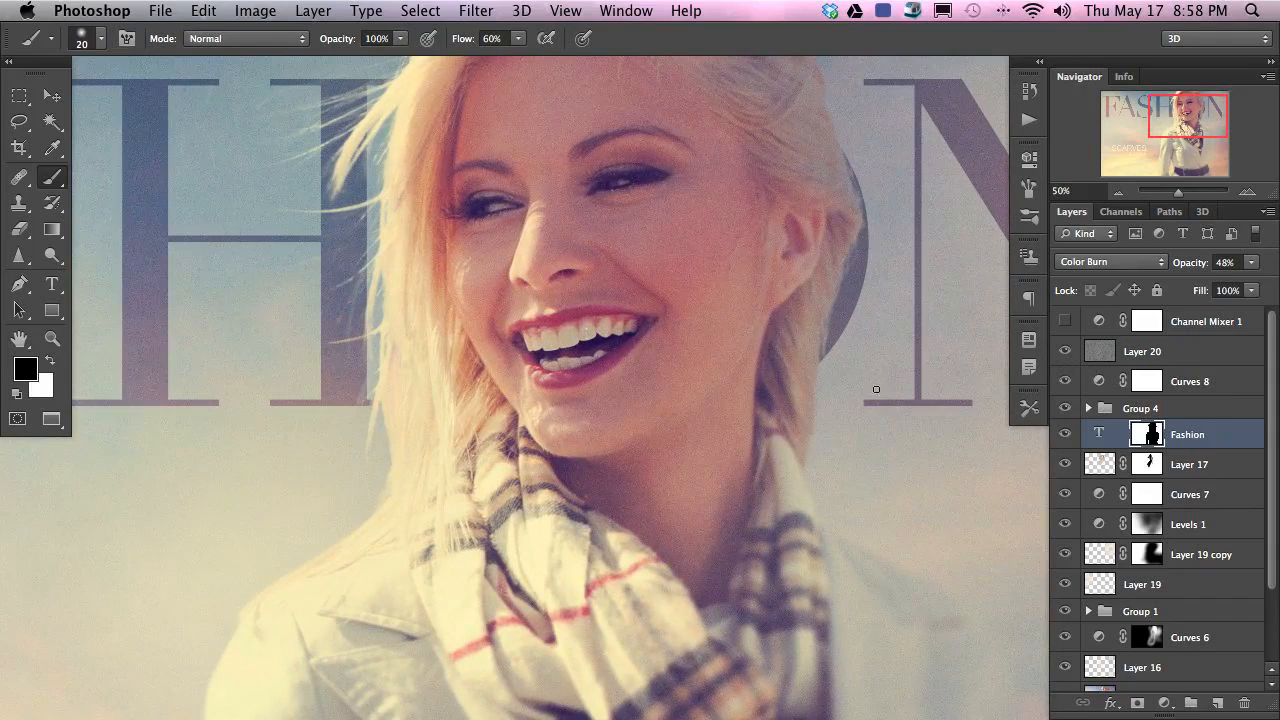
pyautogui.press('super+minus')
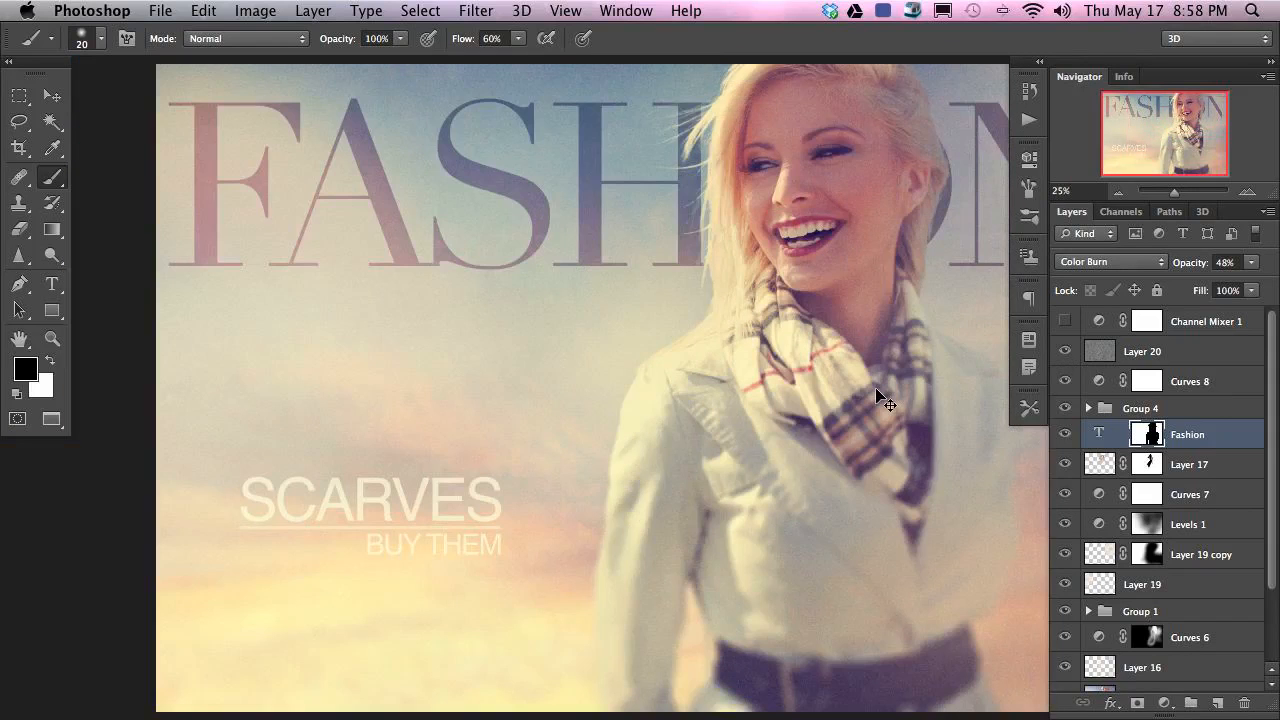
pyautogui.press('super+minus')
pyautogui.press('super+plus')
pyautogui.hscroll(3, 782, 382)
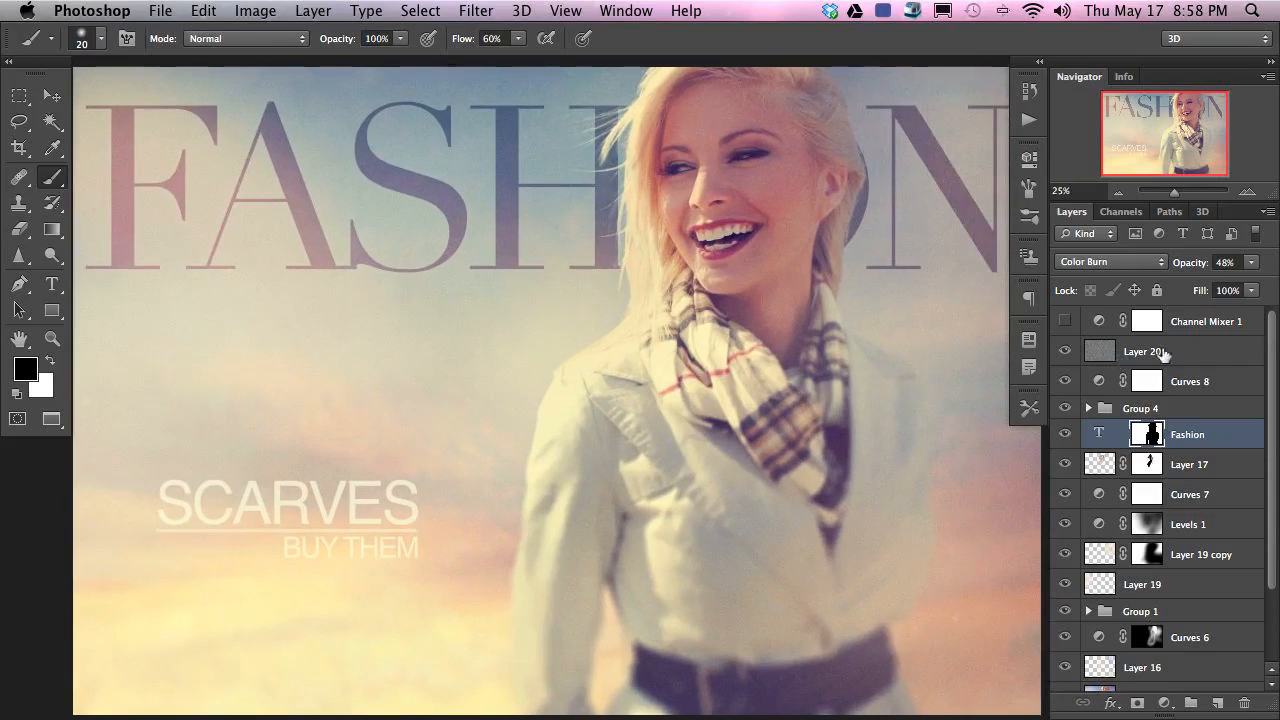
pyautogui.click(1155, 351)
pyautogui.moveTo(1192, 276); pyautogui.dragTo(1182, 276)
# - Preview the whole cover in full screen on black without the interface, and return to the editing view
pyautogui.moveTo(709, 561)
pyautogui.mouseDown()
pyautogui.moveTo(665, 543)
pyautogui.moveTo(692, 552)
pyautogui.mouseUp()
pyautogui.hotkey('shift', 'Tab')
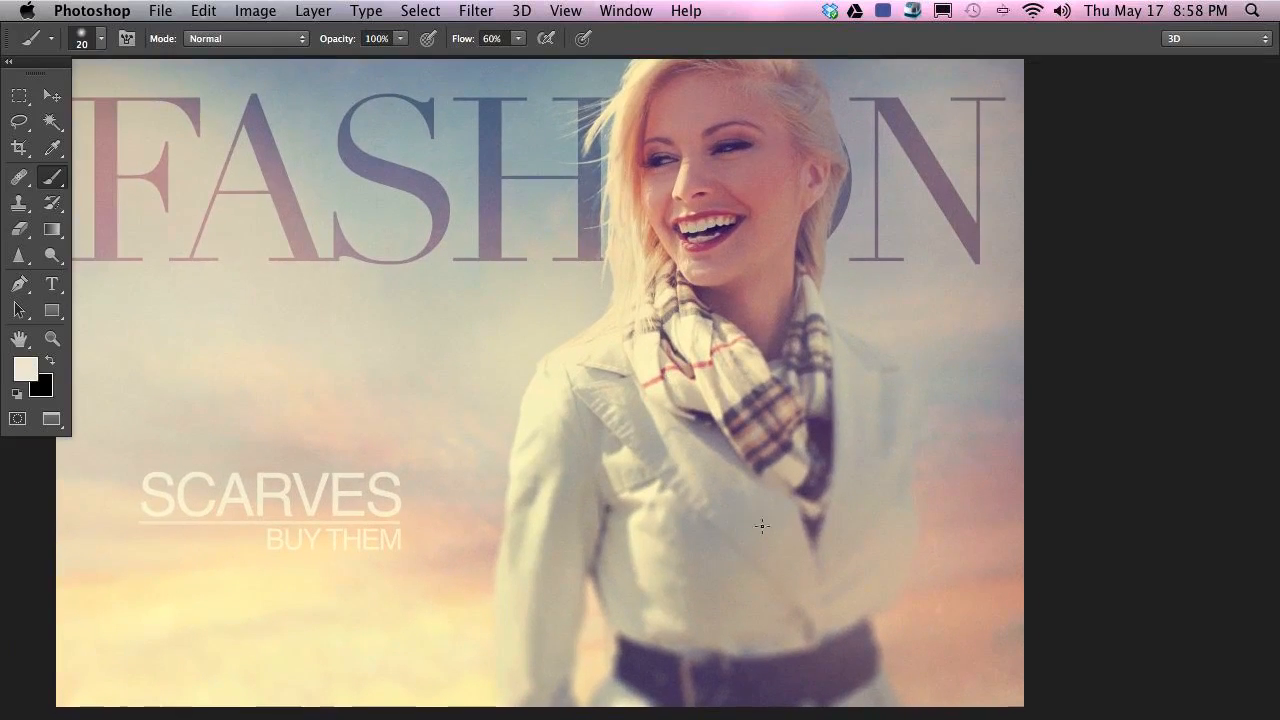
pyautogui.press('f')
pyautogui.moveTo(762, 485); pyautogui.dragTo(742, 491)
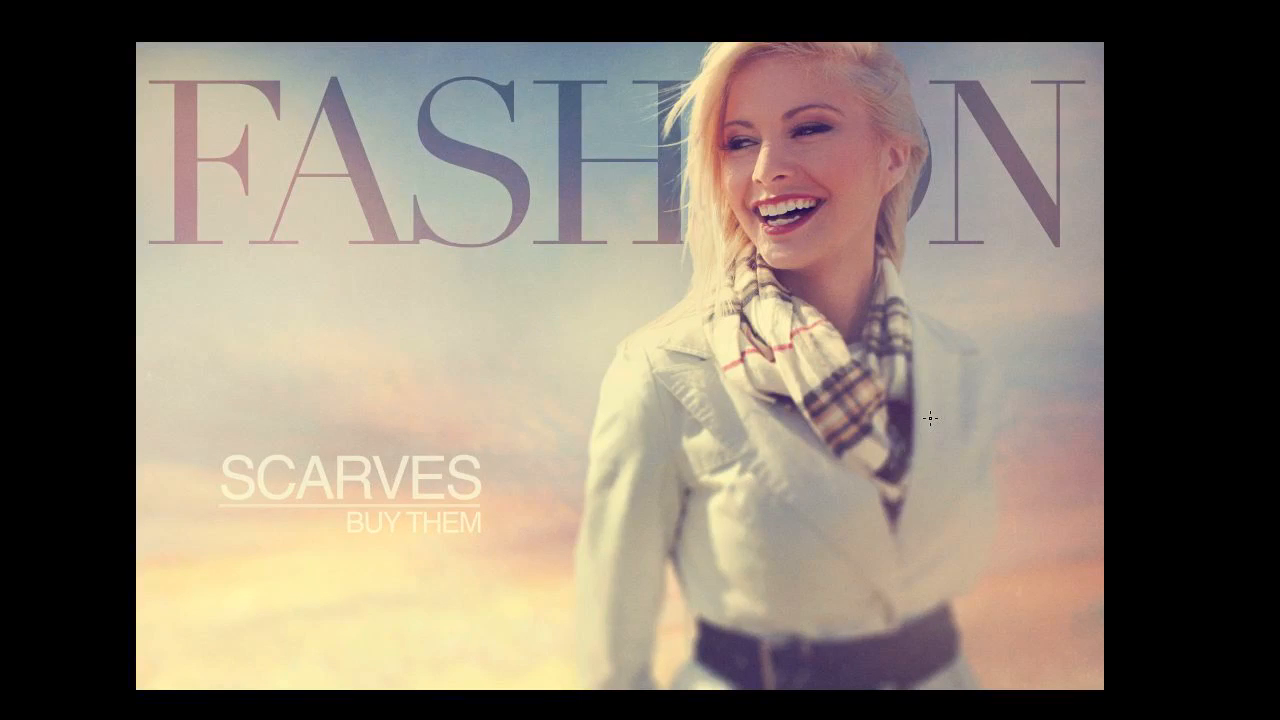
pyautogui.press('f')
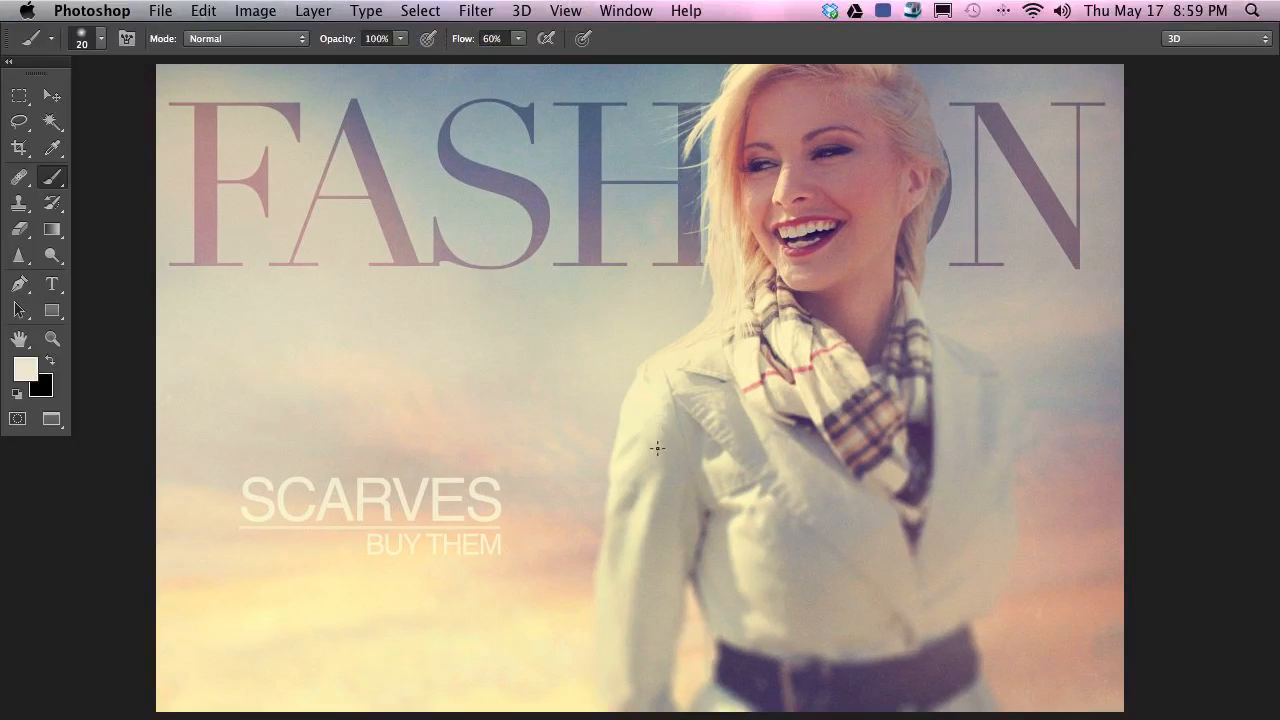
pyautogui.hotkey('shift', 'Tab')
pyautogui.moveTo(766, 441); pyautogui.dragTo(677, 428)
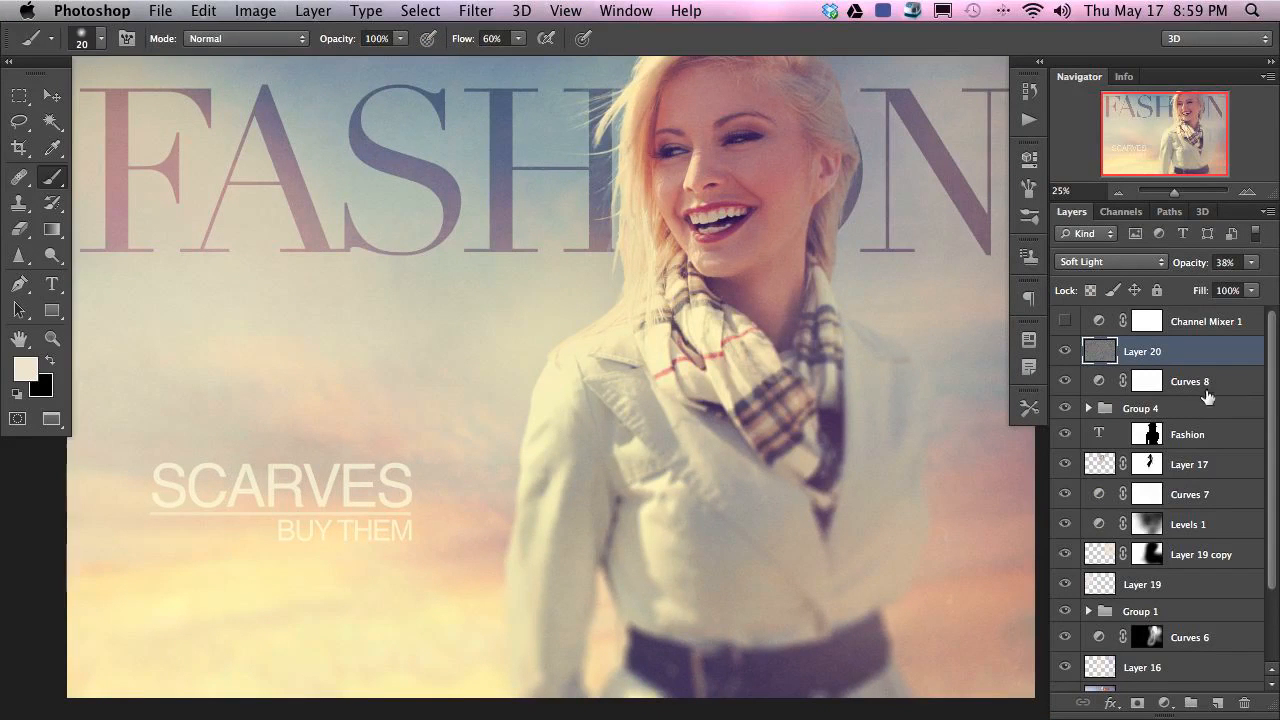
# - Compare the finished cover with the original photo by repeatedly showing only the Background layer and restoring all layers
pyautogui.scroll(-3, 1272, 355)
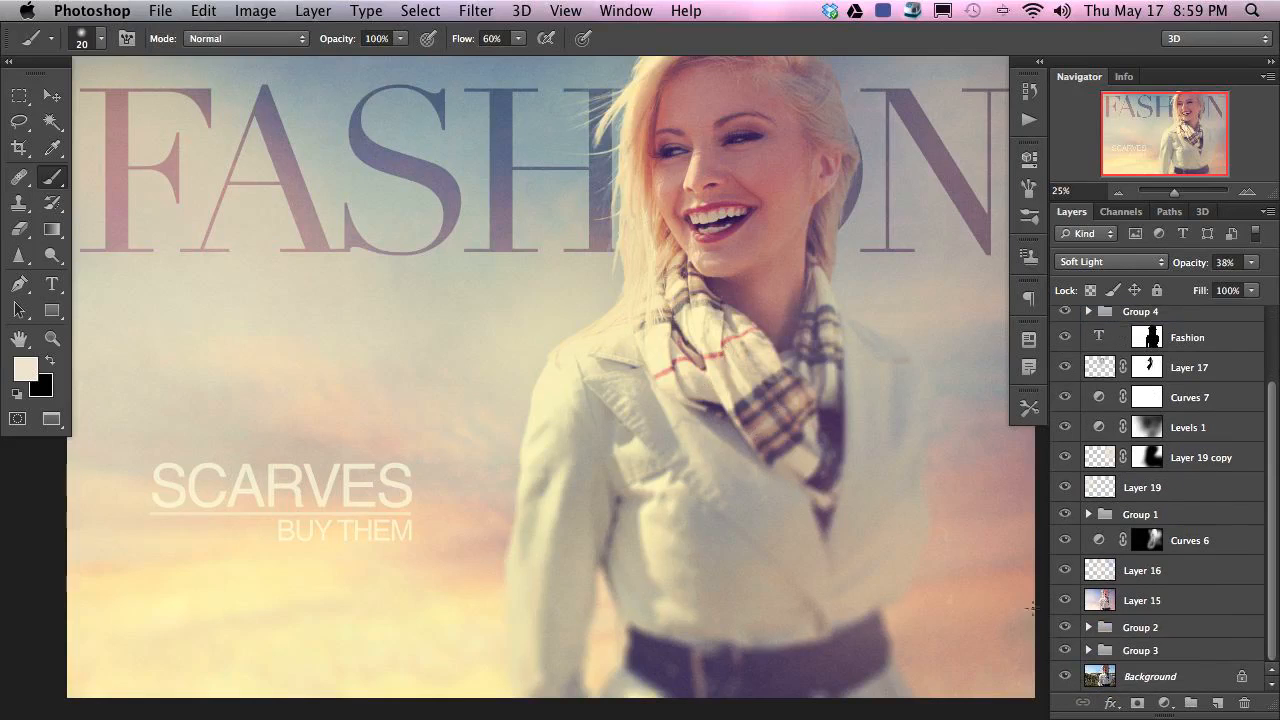
pyautogui.keyDown('alt'); pyautogui.click(1065, 676); pyautogui.keyUp('alt')
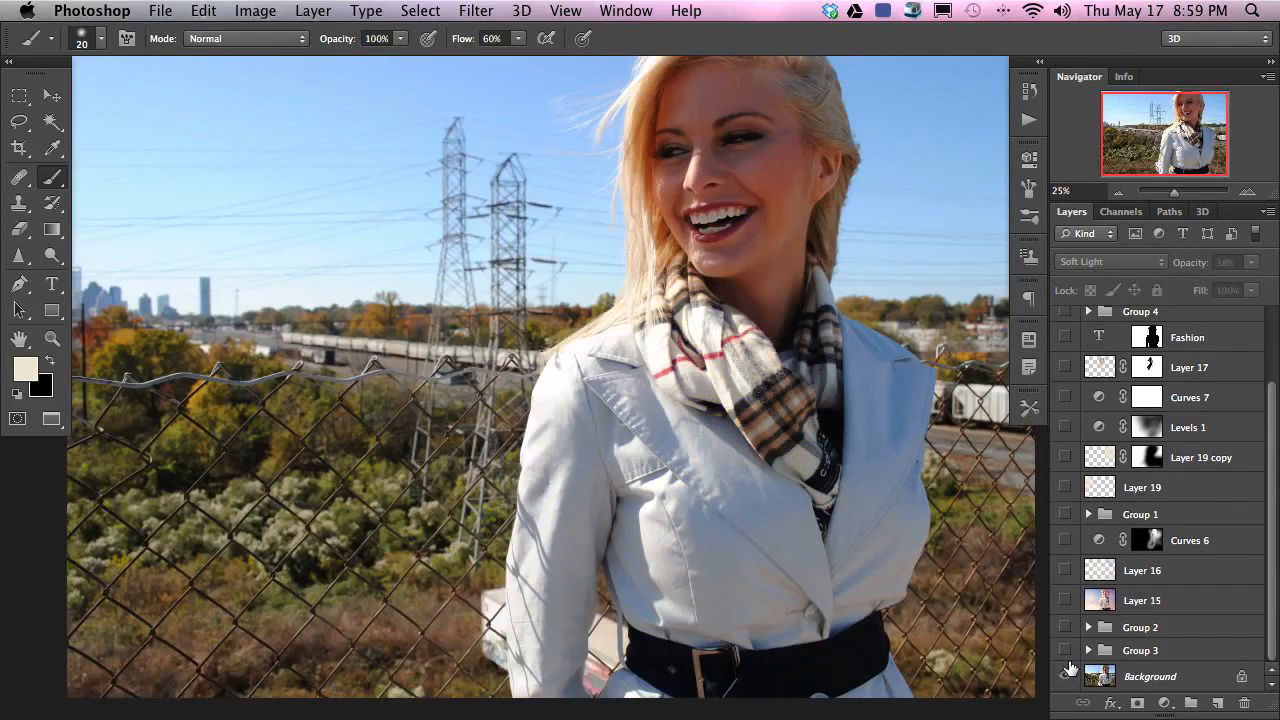
pyautogui.keyDown('alt'); pyautogui.click(1066, 676); pyautogui.keyUp('alt')
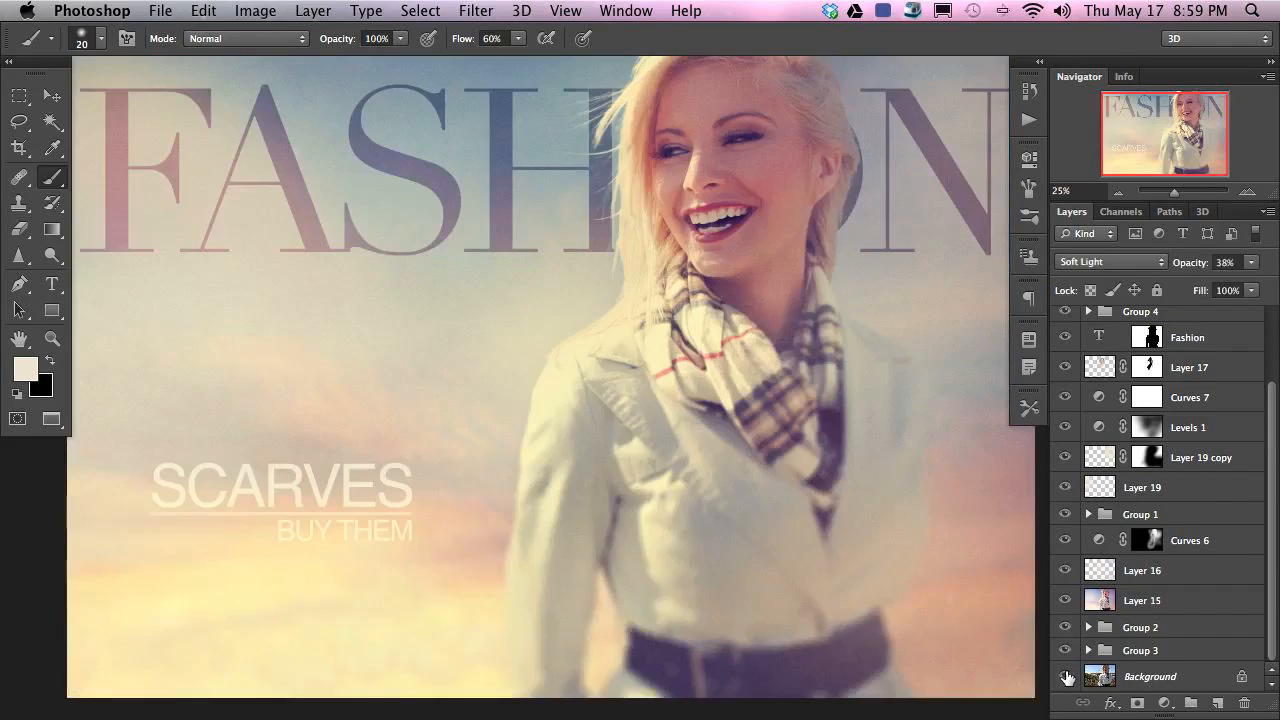
pyautogui.keyDown('alt'); pyautogui.click(1066, 676); pyautogui.keyUp('alt')
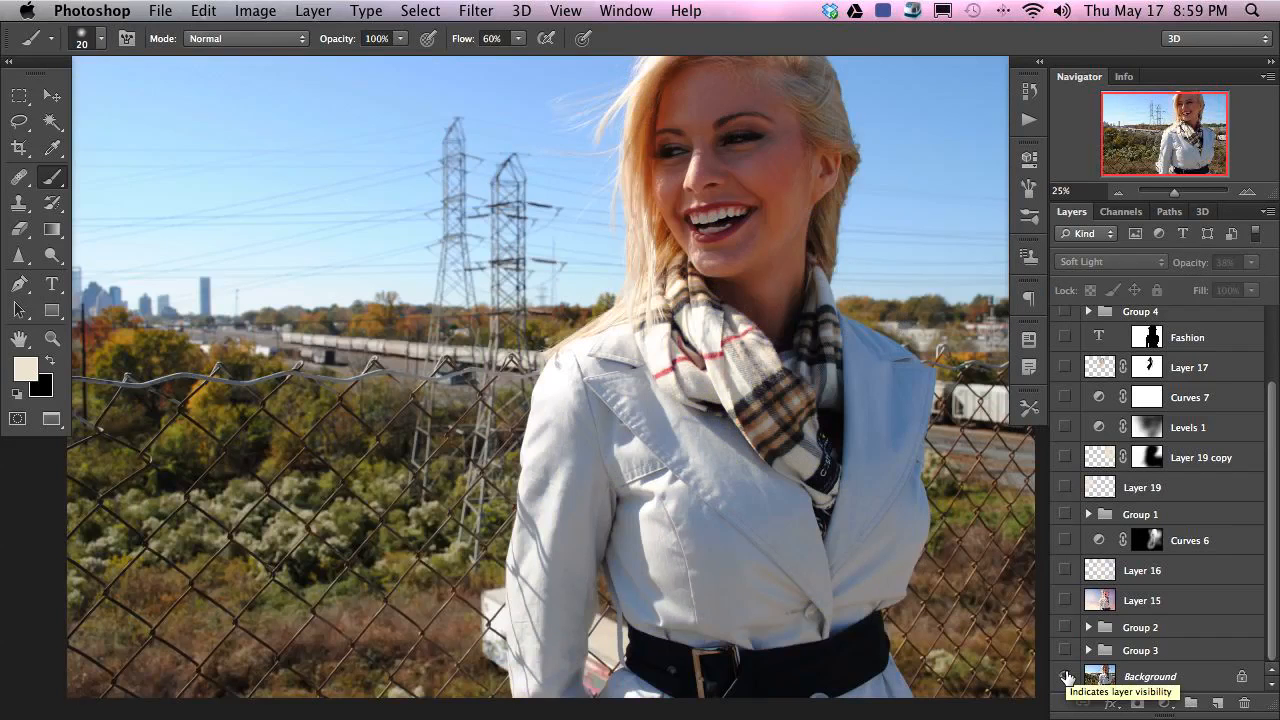
pyautogui.keyDown('alt'); pyautogui.click(1066, 676); pyautogui.keyUp('alt')
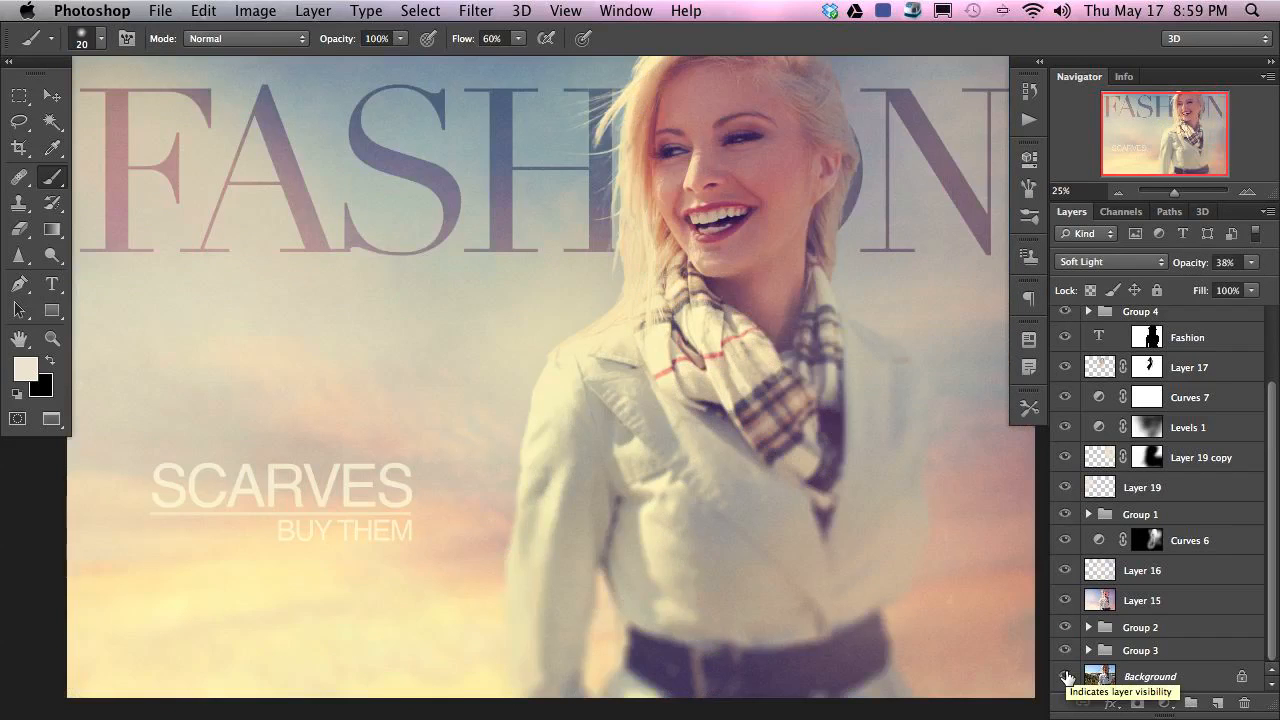
pyautogui.keyDown('alt'); pyautogui.click(1066, 676); pyautogui.keyUp('alt')
pyautogui.keyDown('alt'); pyautogui.click(1066, 676); pyautogui.keyUp('alt')
pyautogui.keyDown('alt'); pyautogui.click(1066, 676); pyautogui.keyUp('alt')
pyautogui.keyDown('alt'); pyautogui.click(1066, 676); pyautogui.keyUp('alt')
pyautogui.keyDown('alt'); pyautogui.click(1066, 676); pyautogui.keyUp('alt')
pyautogui.keyDown('alt'); pyautogui.click(1066, 676); pyautogui.keyUp('alt')
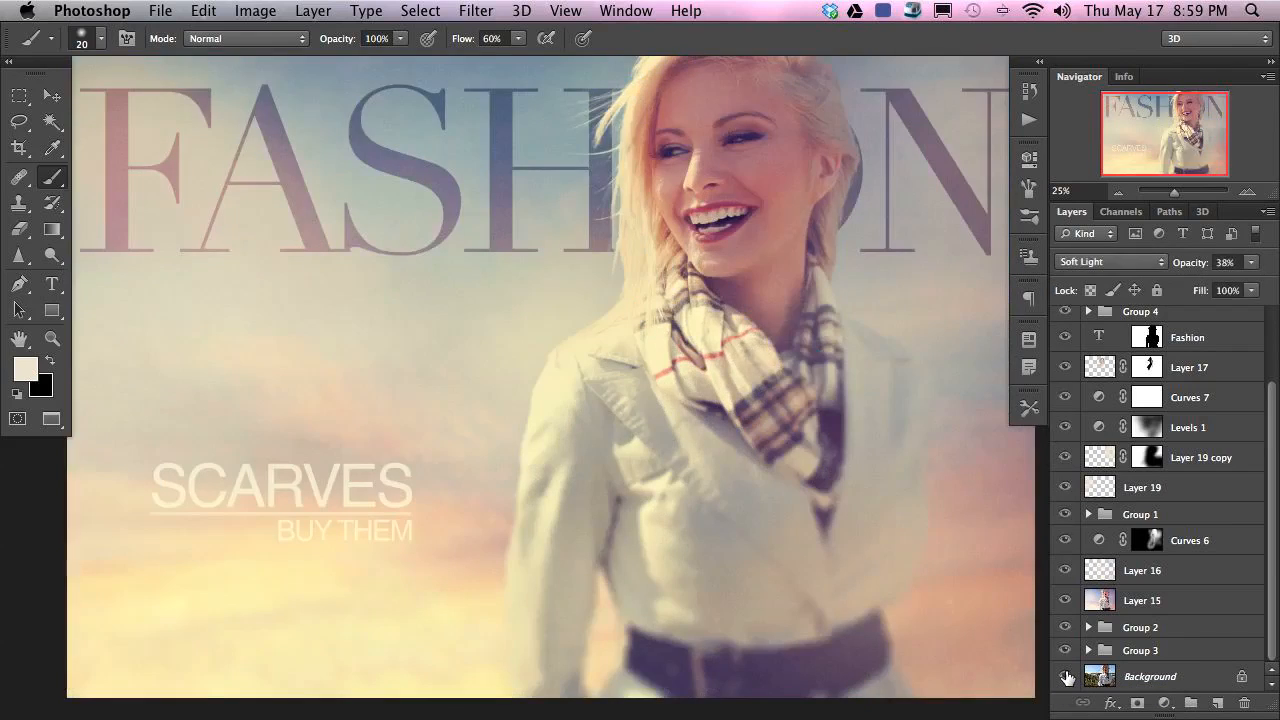
pyautogui.keyDown('alt'); pyautogui.click(1066, 676); pyautogui.keyUp('alt')
pyautogui.keyDown('alt'); pyautogui.click(1066, 676); pyautogui.keyUp('alt')
pyautogui.keyDown('alt'); pyautogui.click(1066, 676); pyautogui.keyUp('alt')
pyautogui.keyDown('alt'); pyautogui.click(1066, 676); pyautogui.keyUp('alt')
pyautogui.keyDown('alt'); pyautogui.click(1066, 676); pyautogui.keyUp('alt')
pyautogui.keyDown('alt'); pyautogui.click(1066, 676); pyautogui.keyUp('alt')
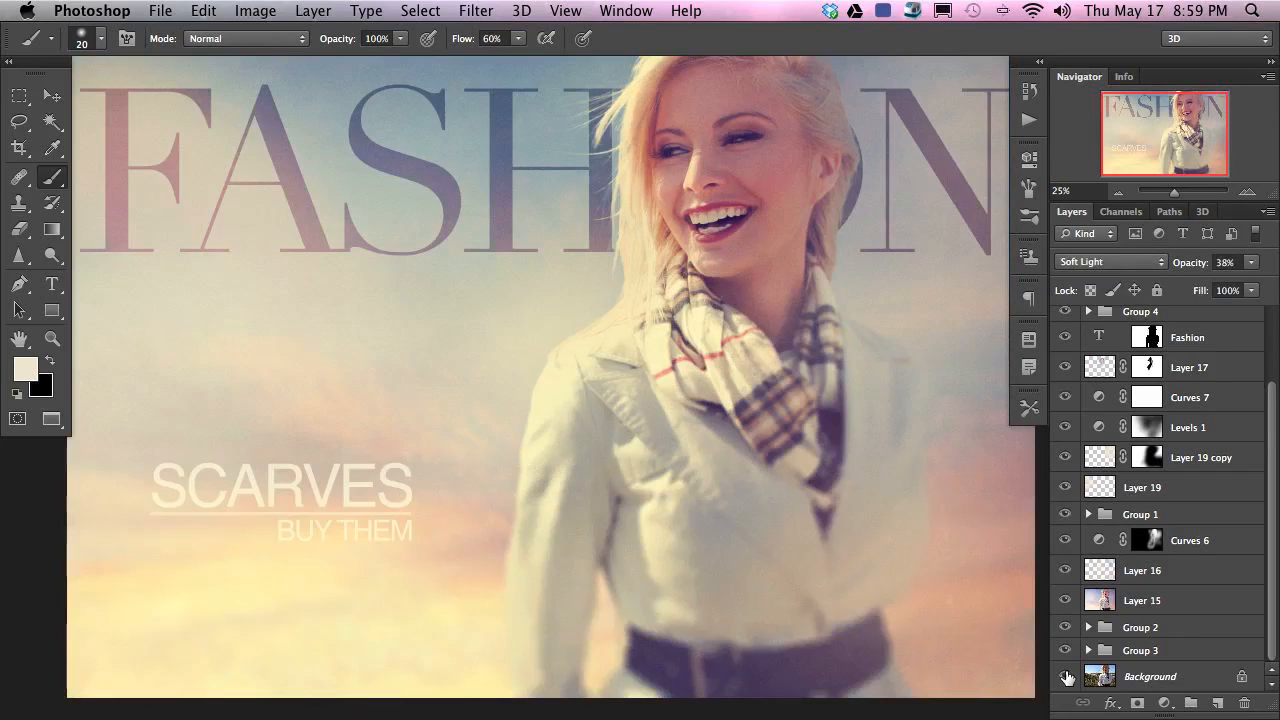